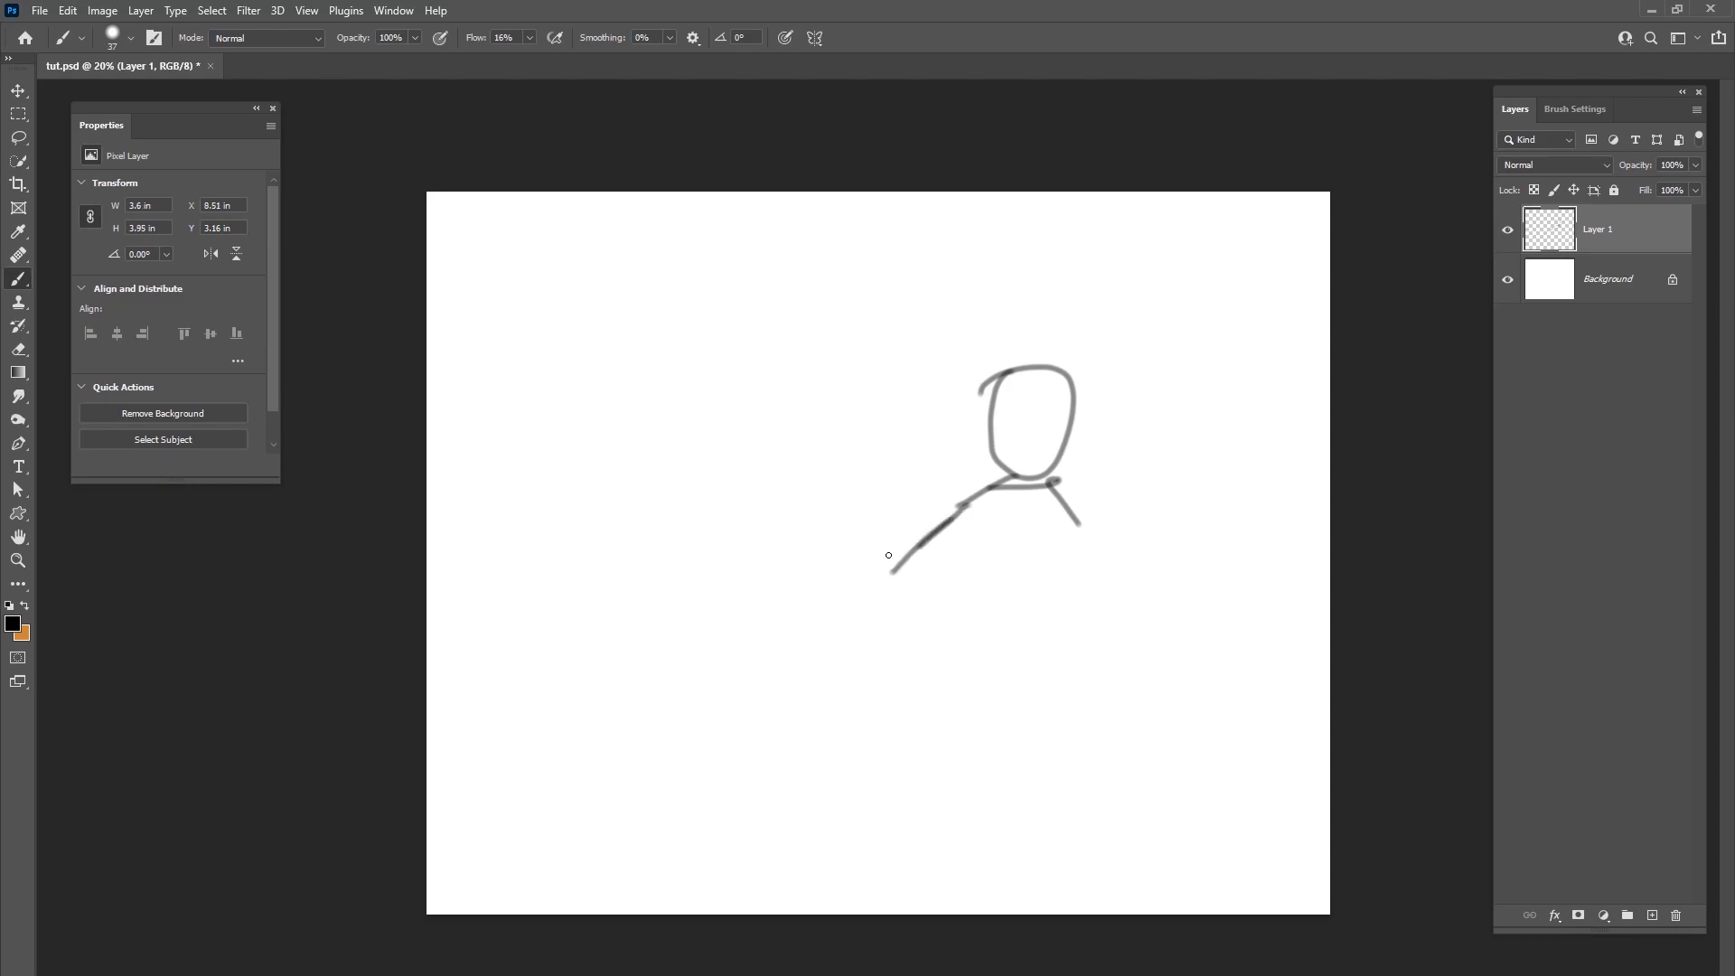
Step: Sketch the figure's raised forearm and hand, and the other arm bent down to the hip
{"action": "left_click_drag", "start_coordinate": [783, 486], "coordinate": [817, 545]}
{"action": "mouse_move", "coordinate": [801, 542]}
{"action": "left_mouse_down"}
{"action": "mouse_move", "coordinate": [855, 533]}
{"action": "mouse_move", "coordinate": [814, 462]}
{"action": "left_mouse_up"}
{"action": "left_click_drag", "start_coordinate": [813, 462], "coordinate": [779, 473]}
{"action": "mouse_move", "coordinate": [1053, 483]}
{"action": "left_mouse_down"}
{"action": "mouse_move", "coordinate": [1123, 591]}
{"action": "mouse_move", "coordinate": [1076, 629]}
{"action": "left_mouse_up"}
{"action": "left_click_drag", "start_coordinate": [1074, 558], "coordinate": [1078, 633]}
{"action": "left_click_drag", "start_coordinate": [1054, 634], "coordinate": [1099, 620]}
Step: Sketch the sides and hem of the figure's torso and two legs running down to the canvas edge
{"action": "left_click_drag", "start_coordinate": [948, 567], "coordinate": [955, 685]}
{"action": "left_click_drag", "start_coordinate": [949, 620], "coordinate": [956, 716]}
{"action": "left_click_drag", "start_coordinate": [958, 713], "coordinate": [1073, 696]}
{"action": "left_click_drag", "start_coordinate": [1091, 623], "coordinate": [1067, 701]}
{"action": "left_click_drag", "start_coordinate": [955, 714], "coordinate": [976, 900]}
{"action": "left_click_drag", "start_coordinate": [1085, 687], "coordinate": [1103, 915]}
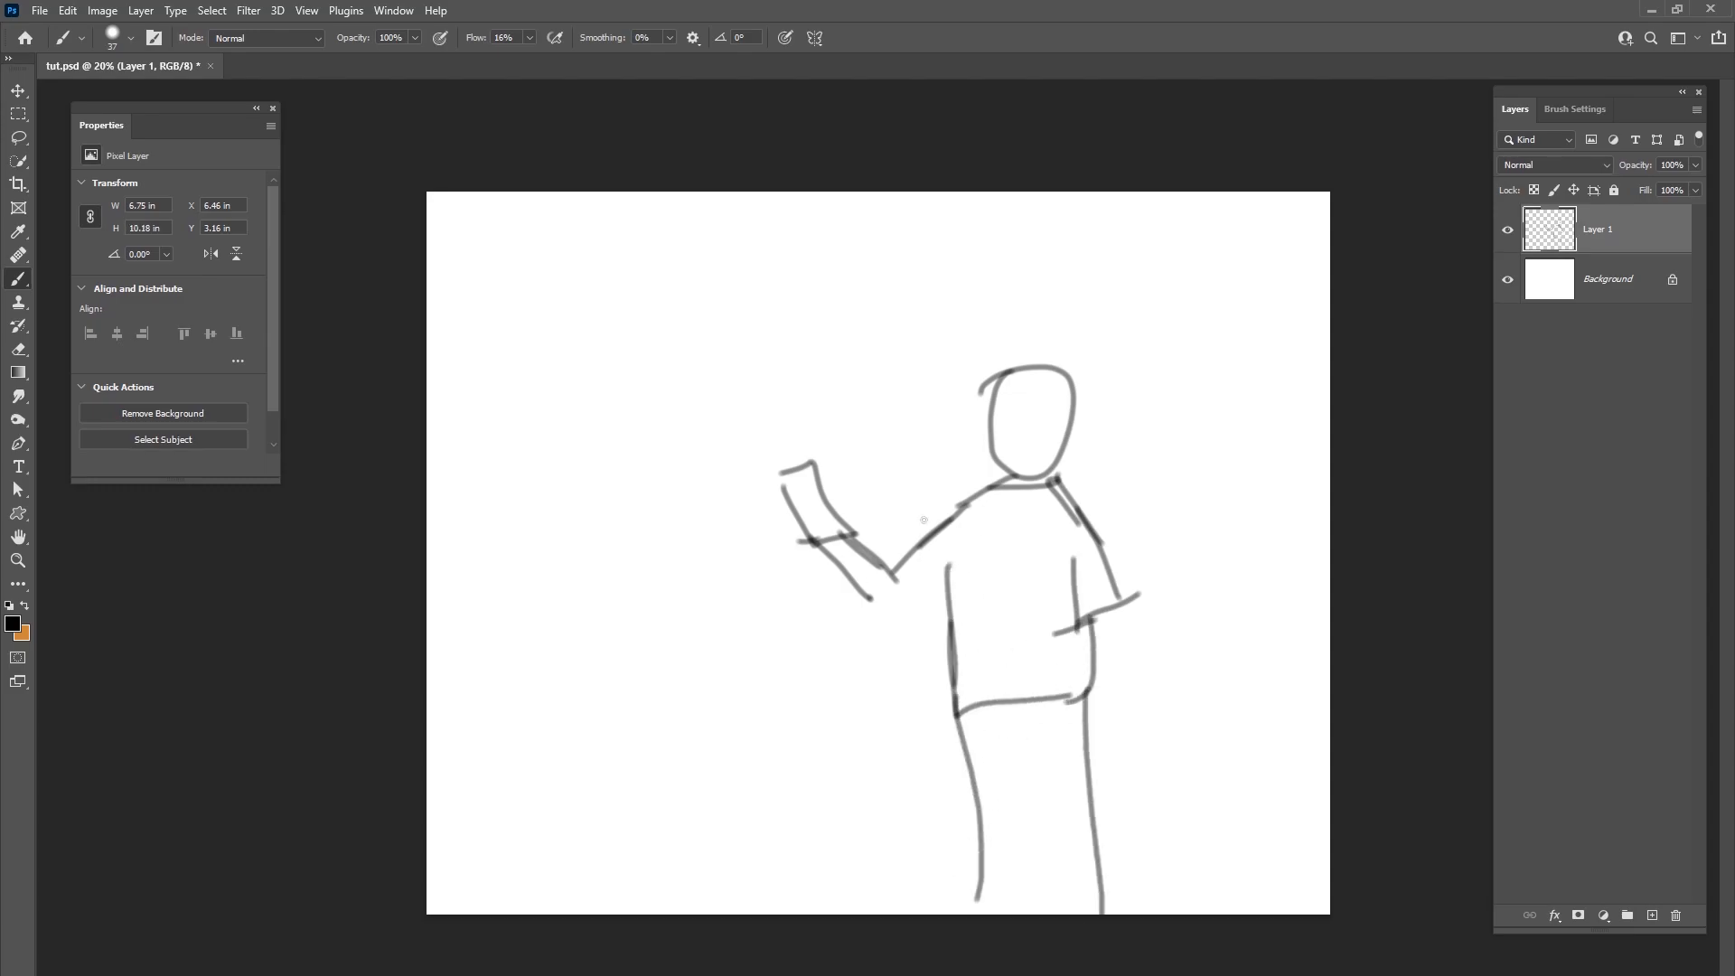
Step: Sketch a cloud-like shape with a zigzag line above the raised hand, and a horizon line on both sides of the figure
{"action": "mouse_move", "coordinate": [768, 439]}
{"action": "left_mouse_down"}
{"action": "mouse_move", "coordinate": [865, 403]}
{"action": "mouse_move", "coordinate": [778, 384]}
{"action": "mouse_move", "coordinate": [853, 376]}
{"action": "mouse_move", "coordinate": [810, 375]}
{"action": "left_mouse_up"}
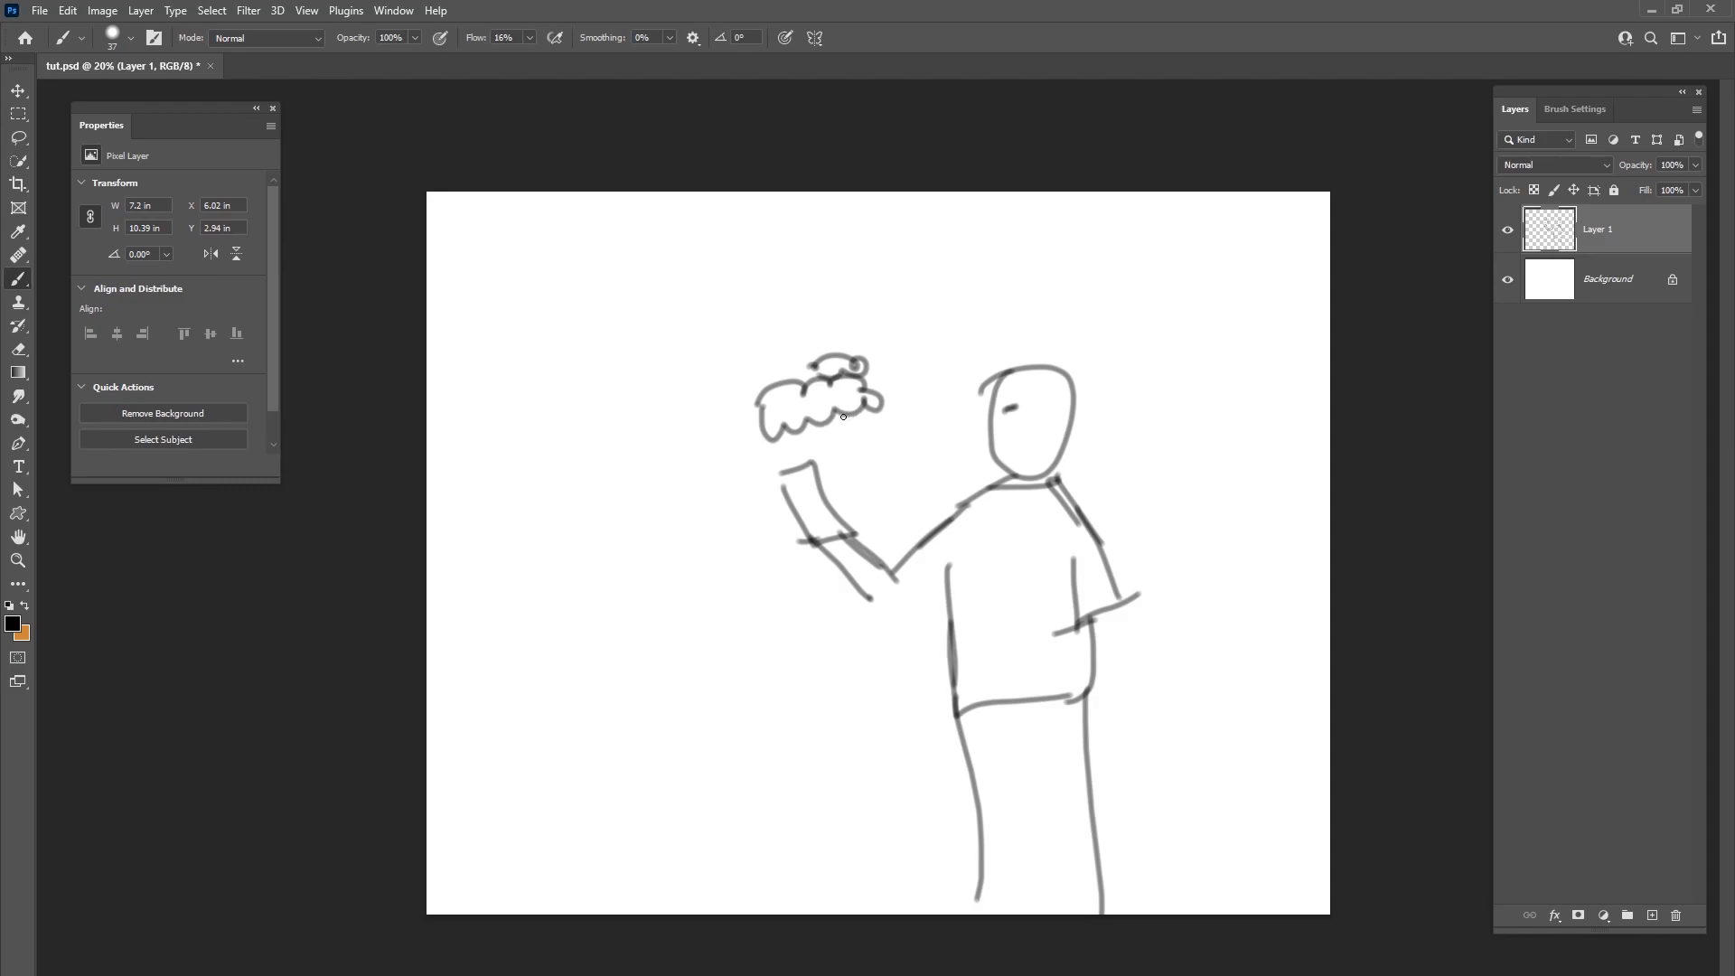
{"action": "mouse_move", "coordinate": [835, 437]}
{"action": "left_mouse_down"}
{"action": "mouse_move", "coordinate": [882, 475]}
{"action": "mouse_move", "coordinate": [831, 518]}
{"action": "left_mouse_up"}
{"action": "left_click_drag", "start_coordinate": [431, 588], "coordinate": [792, 597]}
{"action": "left_click_drag", "start_coordinate": [1135, 572], "coordinate": [1330, 568]}
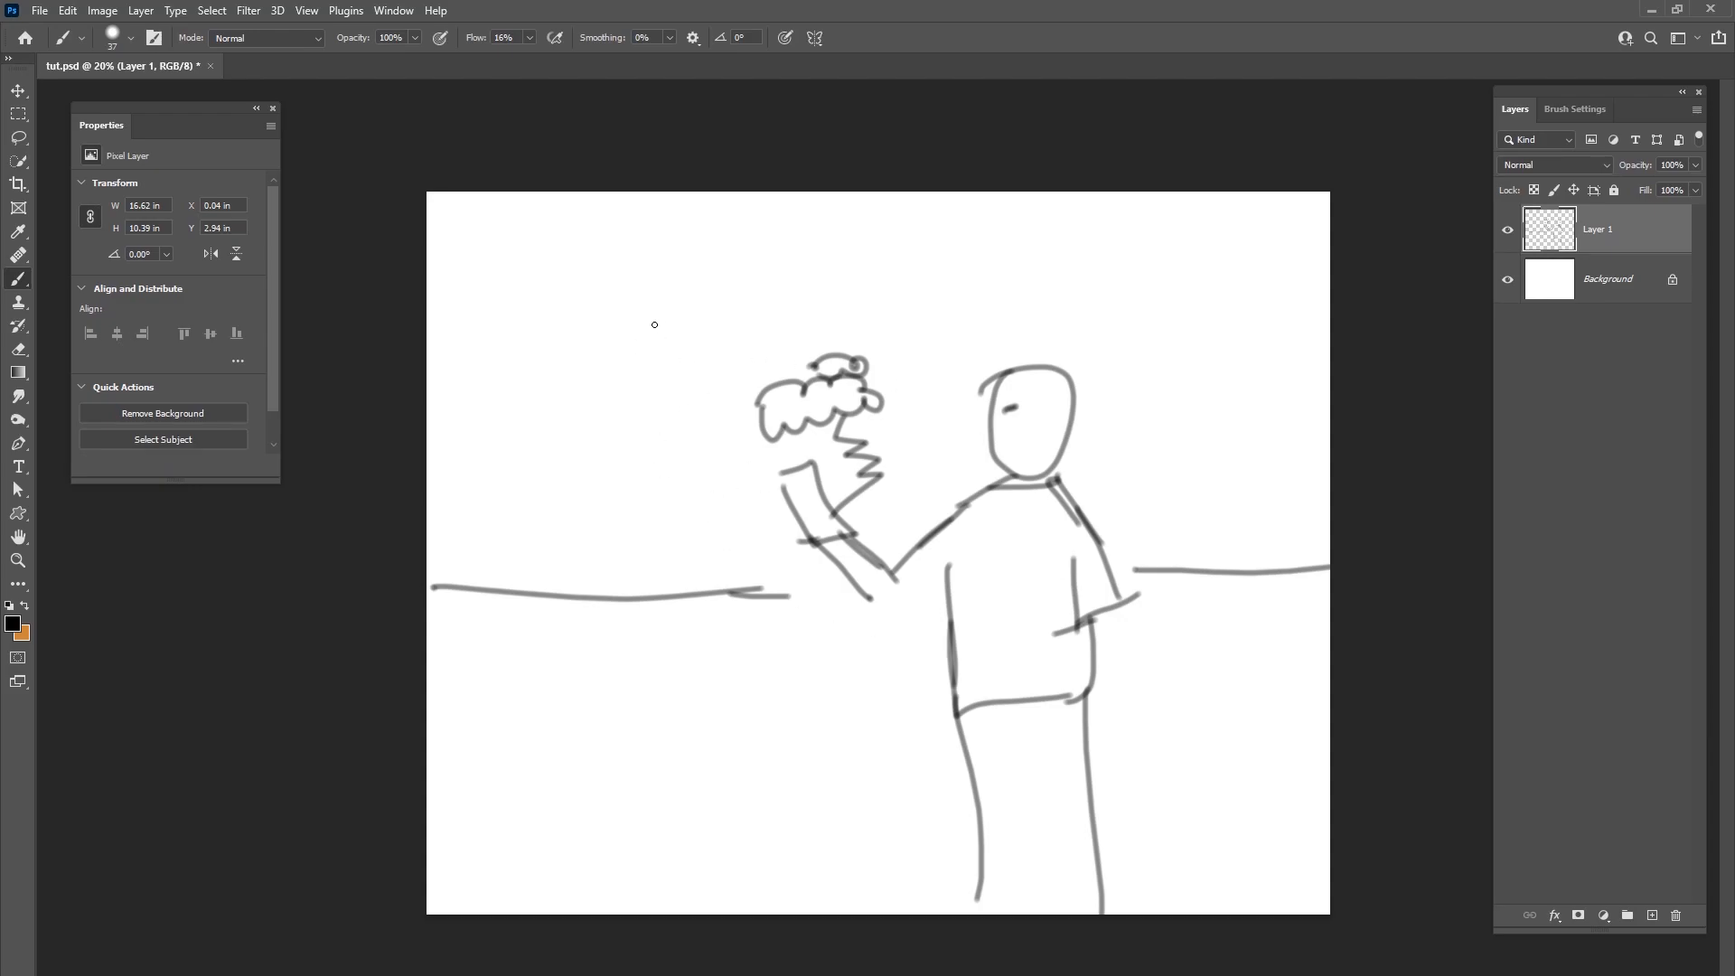
Step: Sketch a sun with rays and two clouds in the sky, plus a short mark in front of the face
{"action": "mouse_move", "coordinate": [577, 334]}
{"action": "left_mouse_down"}
{"action": "mouse_move", "coordinate": [630, 330]}
{"action": "mouse_move", "coordinate": [578, 327]}
{"action": "mouse_move", "coordinate": [654, 290]}
{"action": "left_mouse_up"}
{"action": "left_click_drag", "start_coordinate": [647, 336], "coordinate": [671, 339]}
{"action": "left_click_drag", "start_coordinate": [560, 295], "coordinate": [584, 307]}
{"action": "left_click_drag", "start_coordinate": [562, 365], "coordinate": [540, 385]}
{"action": "mouse_move", "coordinate": [873, 273]}
{"action": "left_mouse_down"}
{"action": "mouse_move", "coordinate": [915, 282]}
{"action": "mouse_move", "coordinate": [872, 271]}
{"action": "left_mouse_up"}
{"action": "mouse_move", "coordinate": [1167, 288]}
{"action": "left_mouse_down"}
{"action": "mouse_move", "coordinate": [1240, 288]}
{"action": "mouse_move", "coordinate": [1144, 298]}
{"action": "left_mouse_up"}
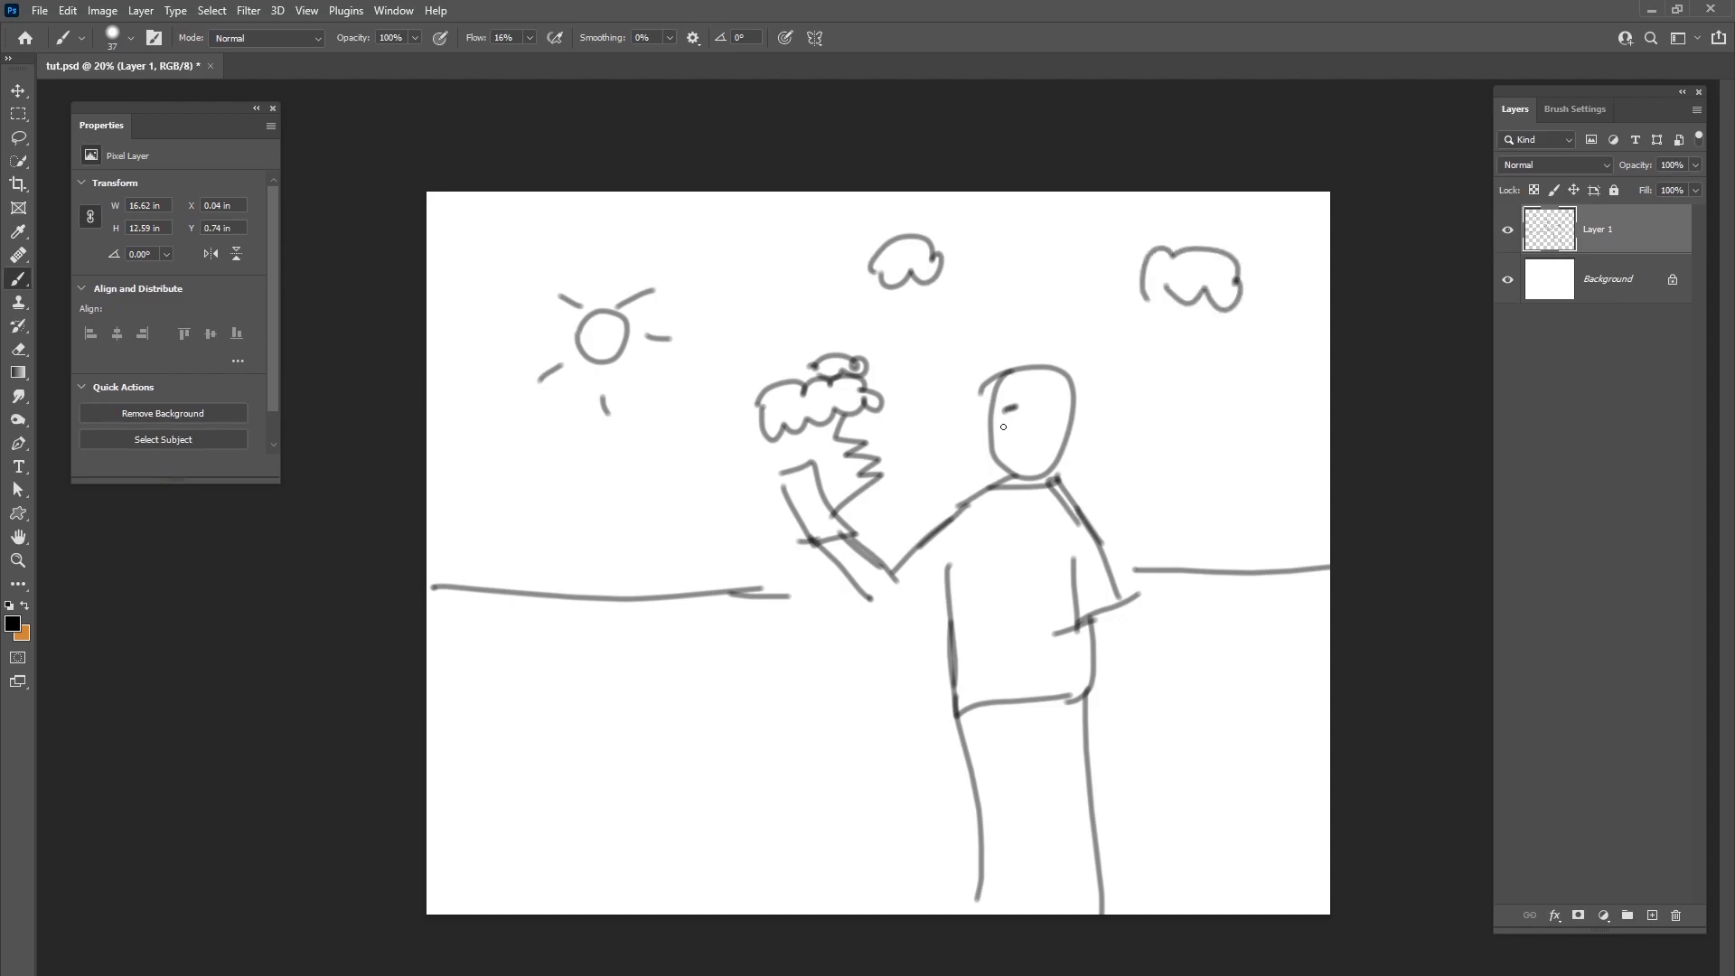
{"action": "left_click_drag", "start_coordinate": [946, 416], "coordinate": [919, 437]}
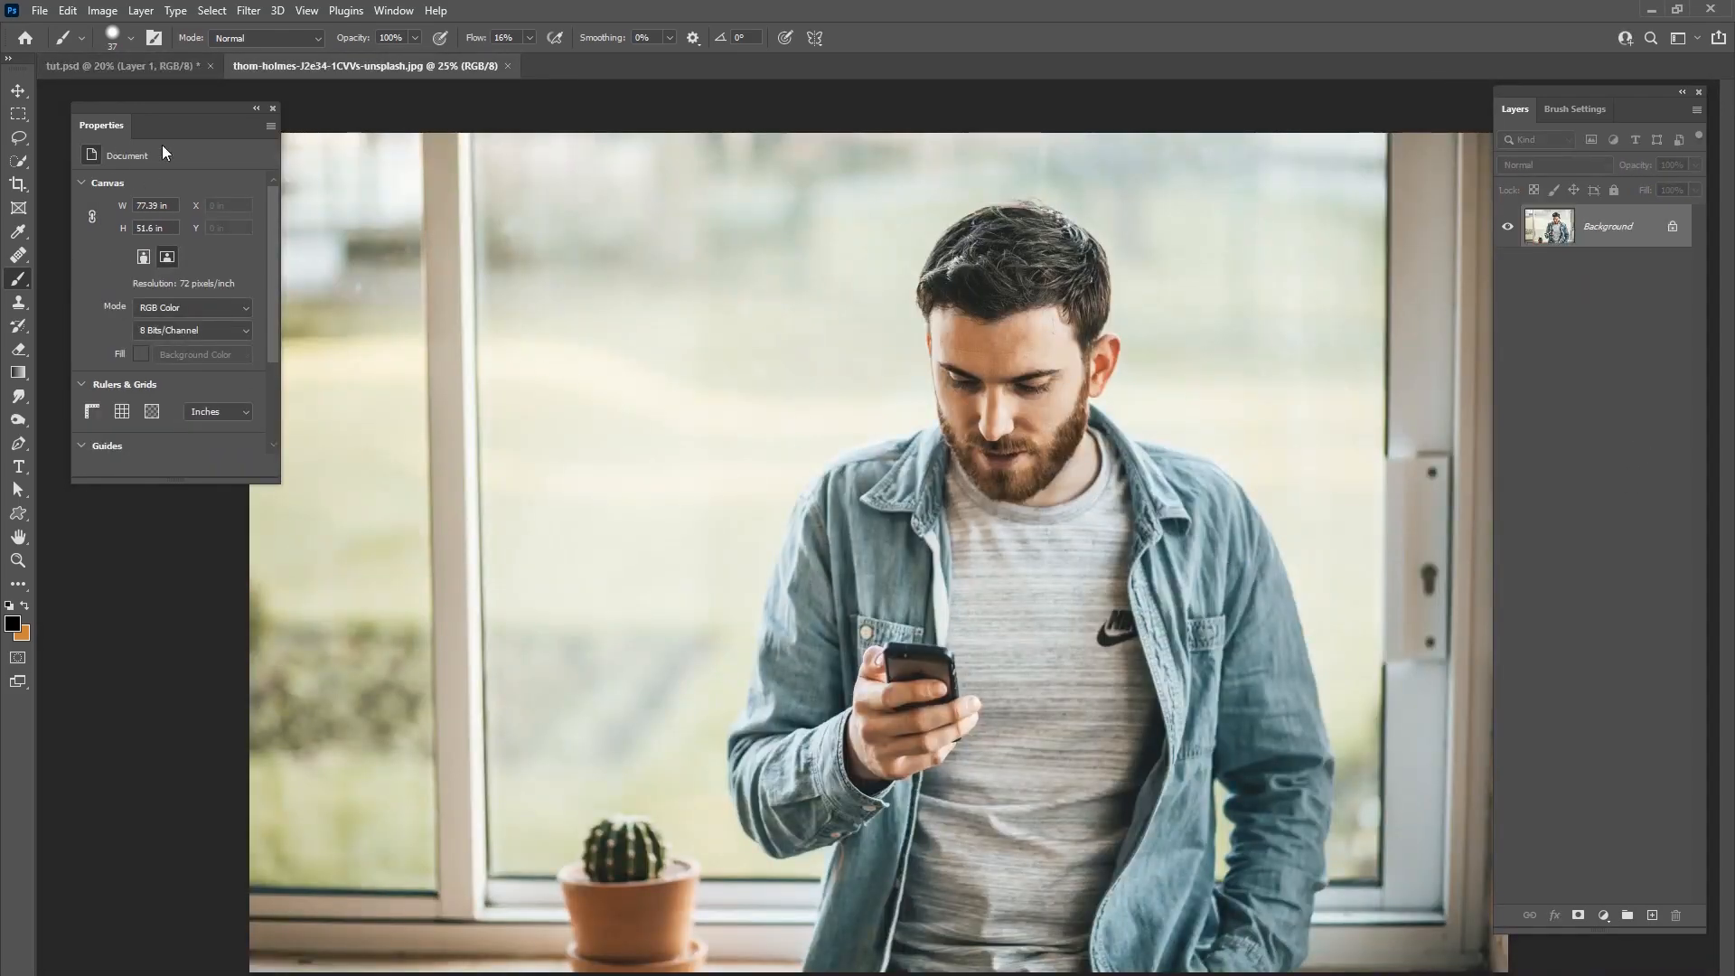
Step: Copy the whole photo of the man and paste it into tut.psd as a new layer
{"action": "left_click", "coordinate": [212, 10]}
{"action": "left_click", "coordinate": [231, 32]}
{"action": "key", "text": "ctrl+c"}
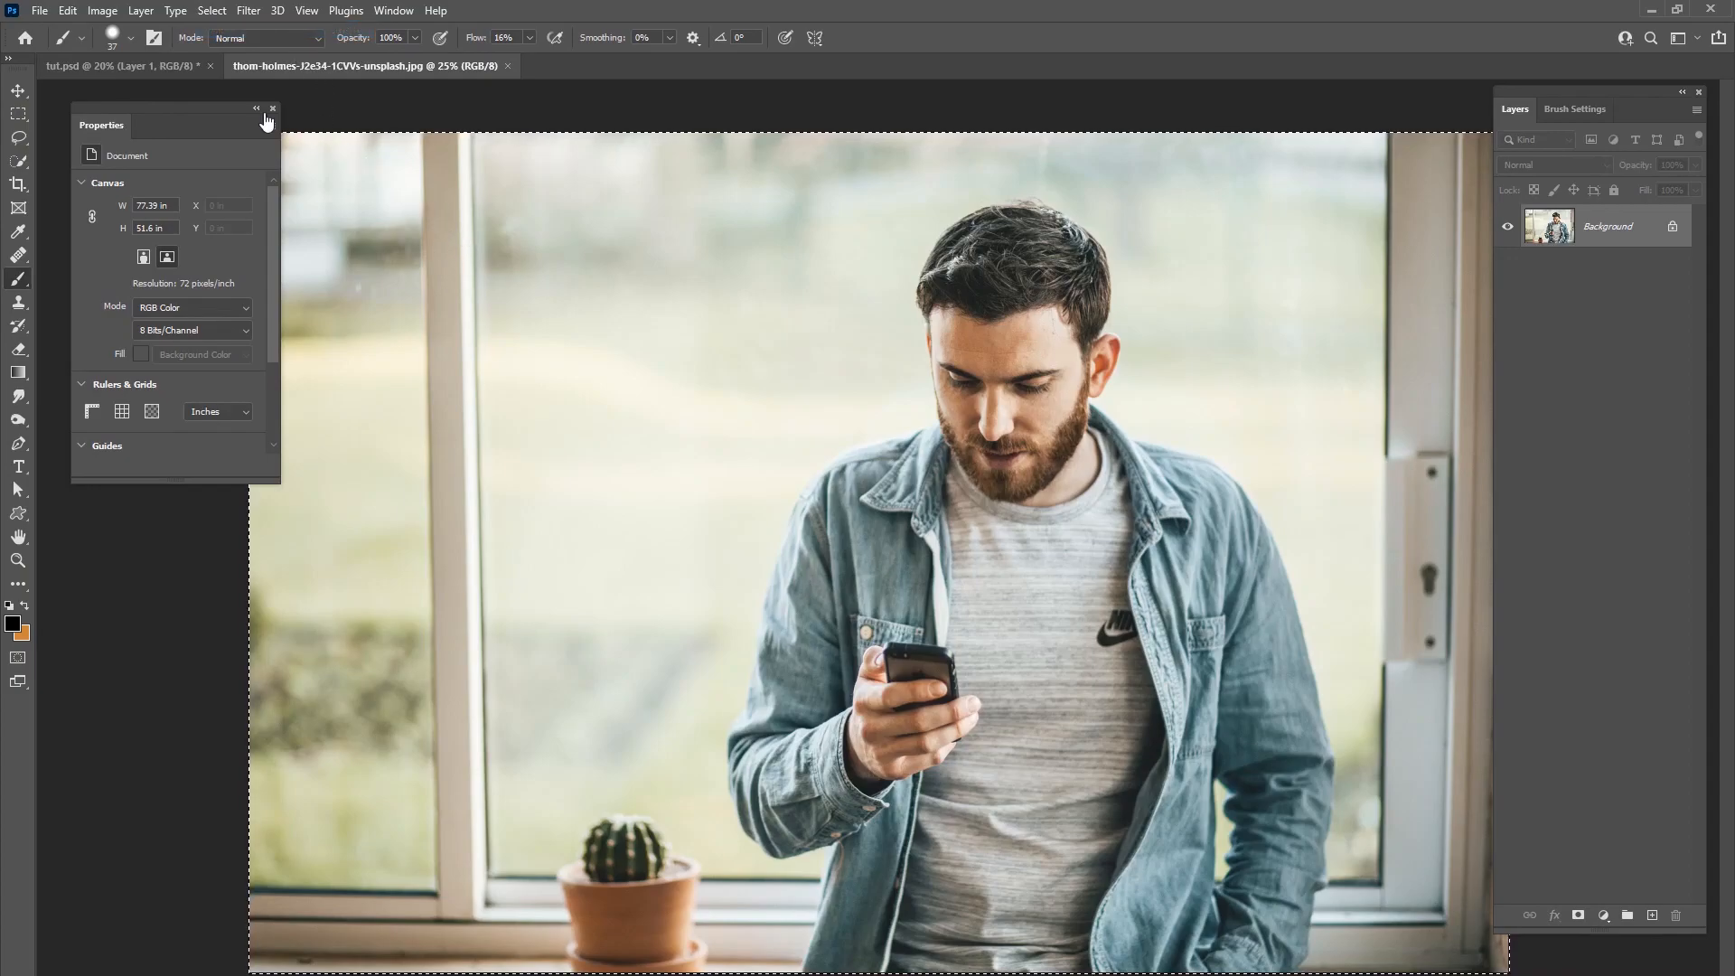
{"action": "left_click", "coordinate": [122, 65]}
{"action": "key", "text": "ctrl+v"}
Step: Reposition the pasted photo and scale it to about 107.58% so that it fills the canvas height
{"action": "key", "text": "v"}
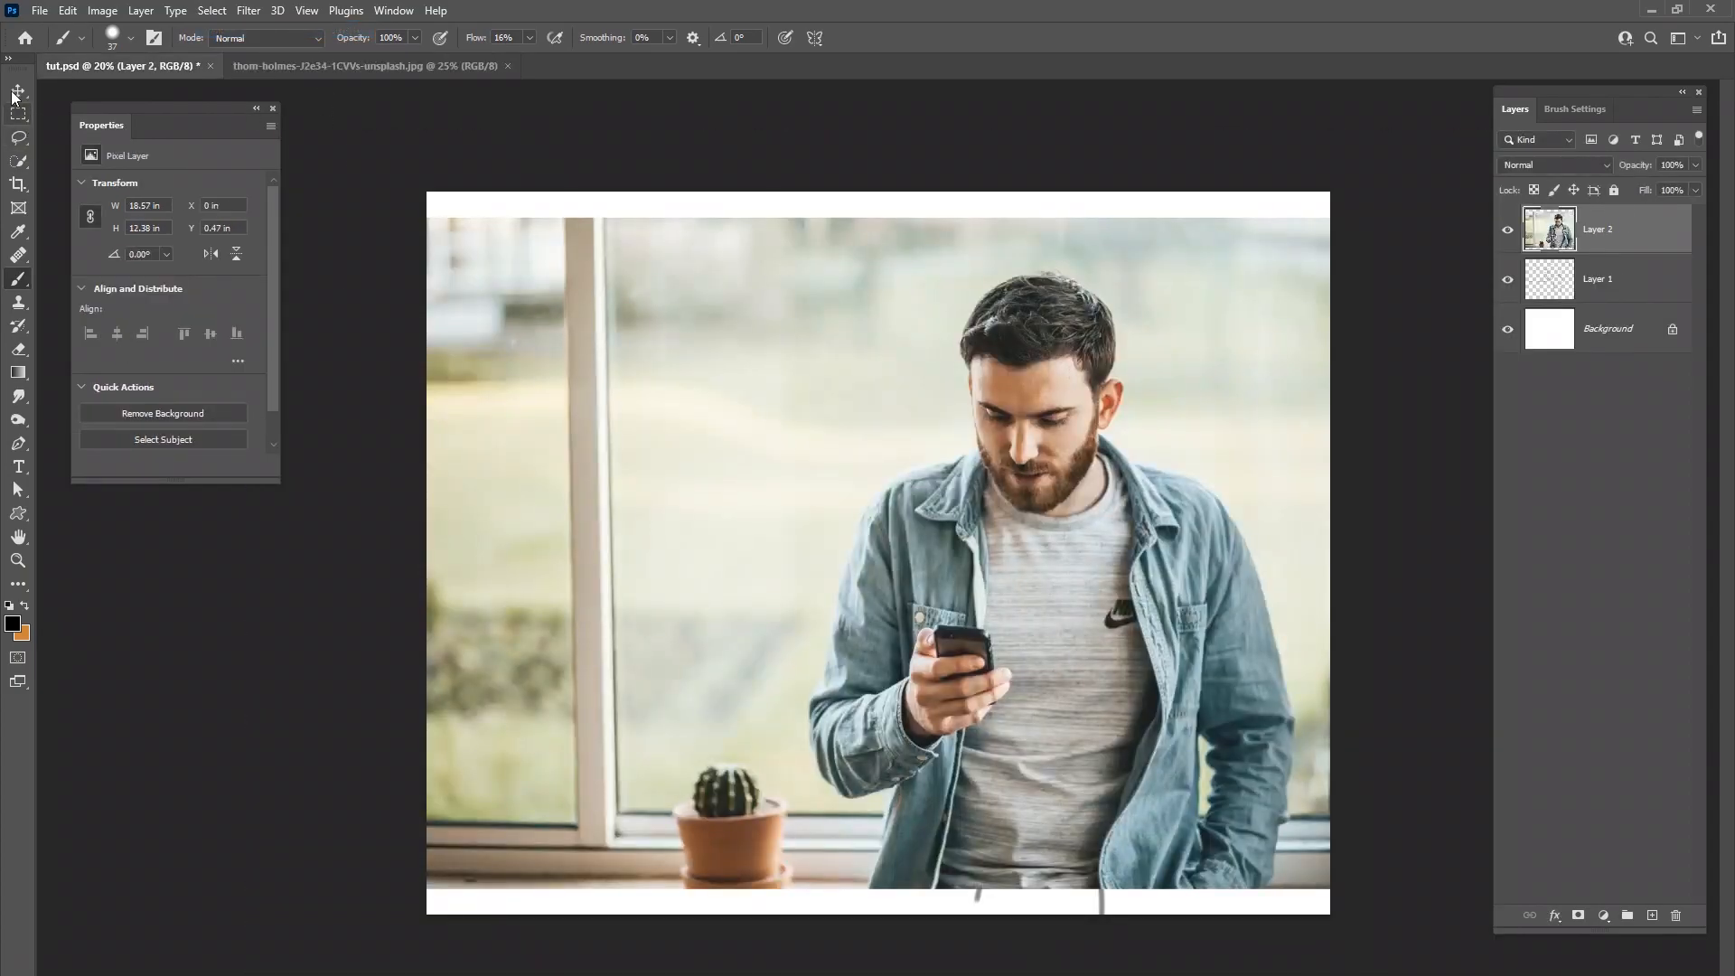
{"action": "left_click_drag", "start_coordinate": [1220, 376], "coordinate": [1212, 413]}
{"action": "left_click_drag", "start_coordinate": [1417, 240], "coordinate": [1468, 188]}
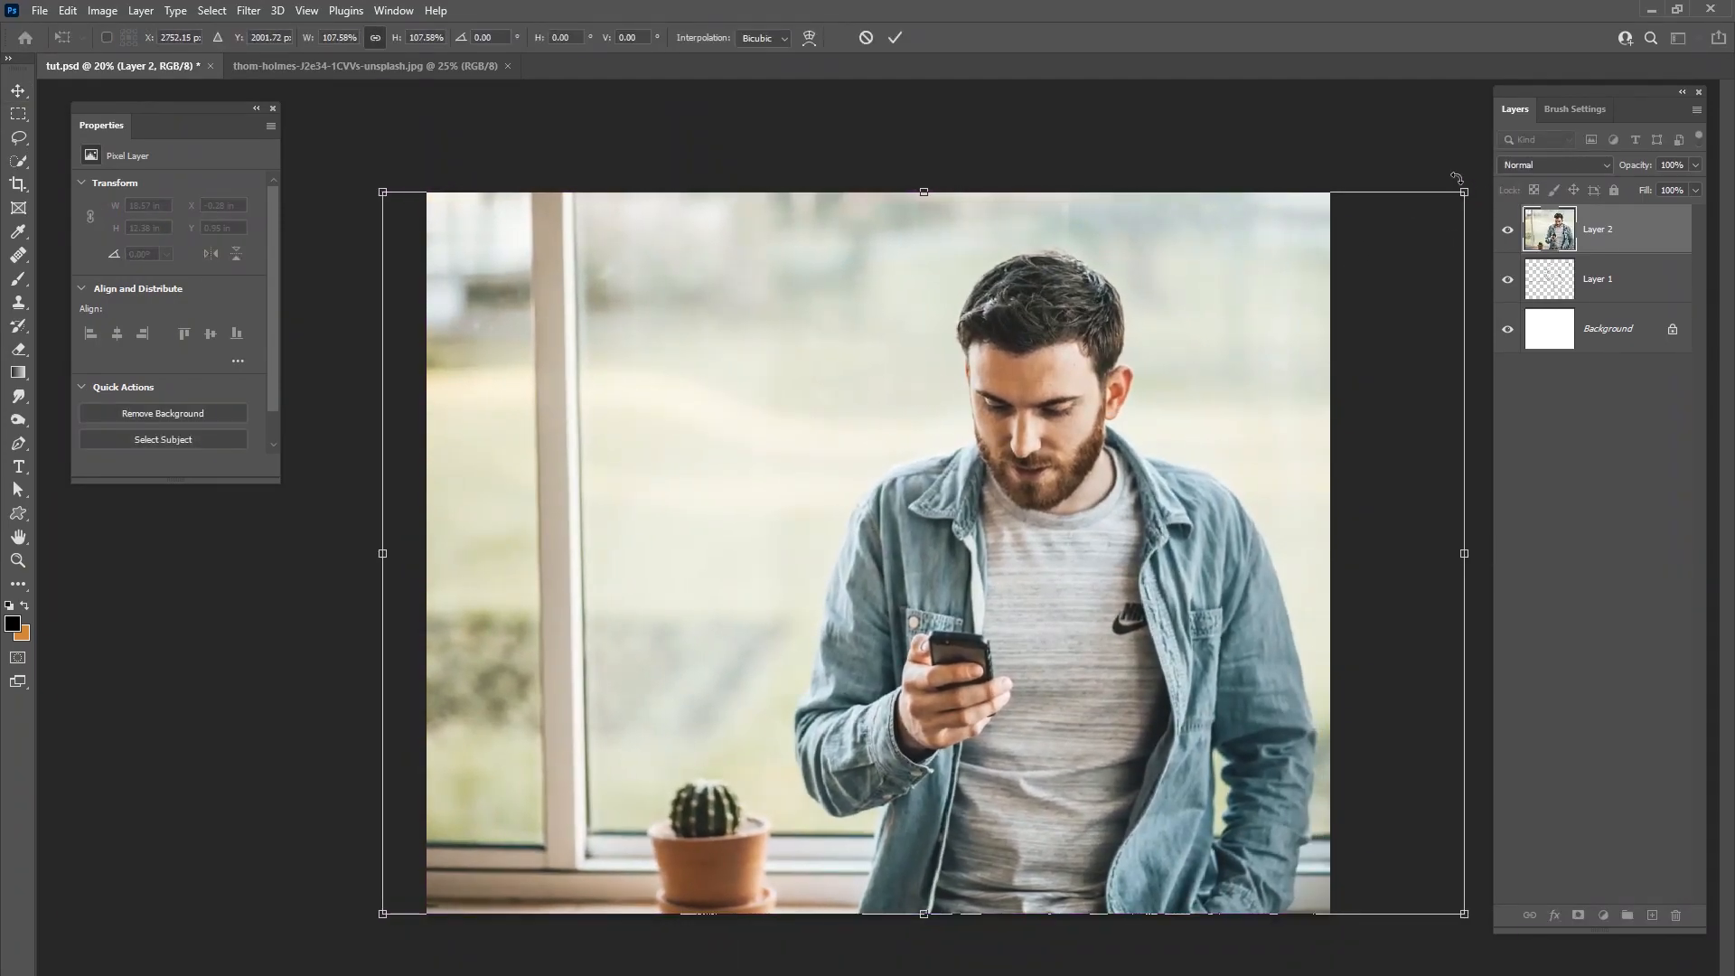
{"action": "left_click", "coordinate": [894, 37]}
Step: Paint a black patch over the man's shoulder on a new layer with a size 171 brush, and hide that layer
{"action": "left_click", "coordinate": [1653, 915]}
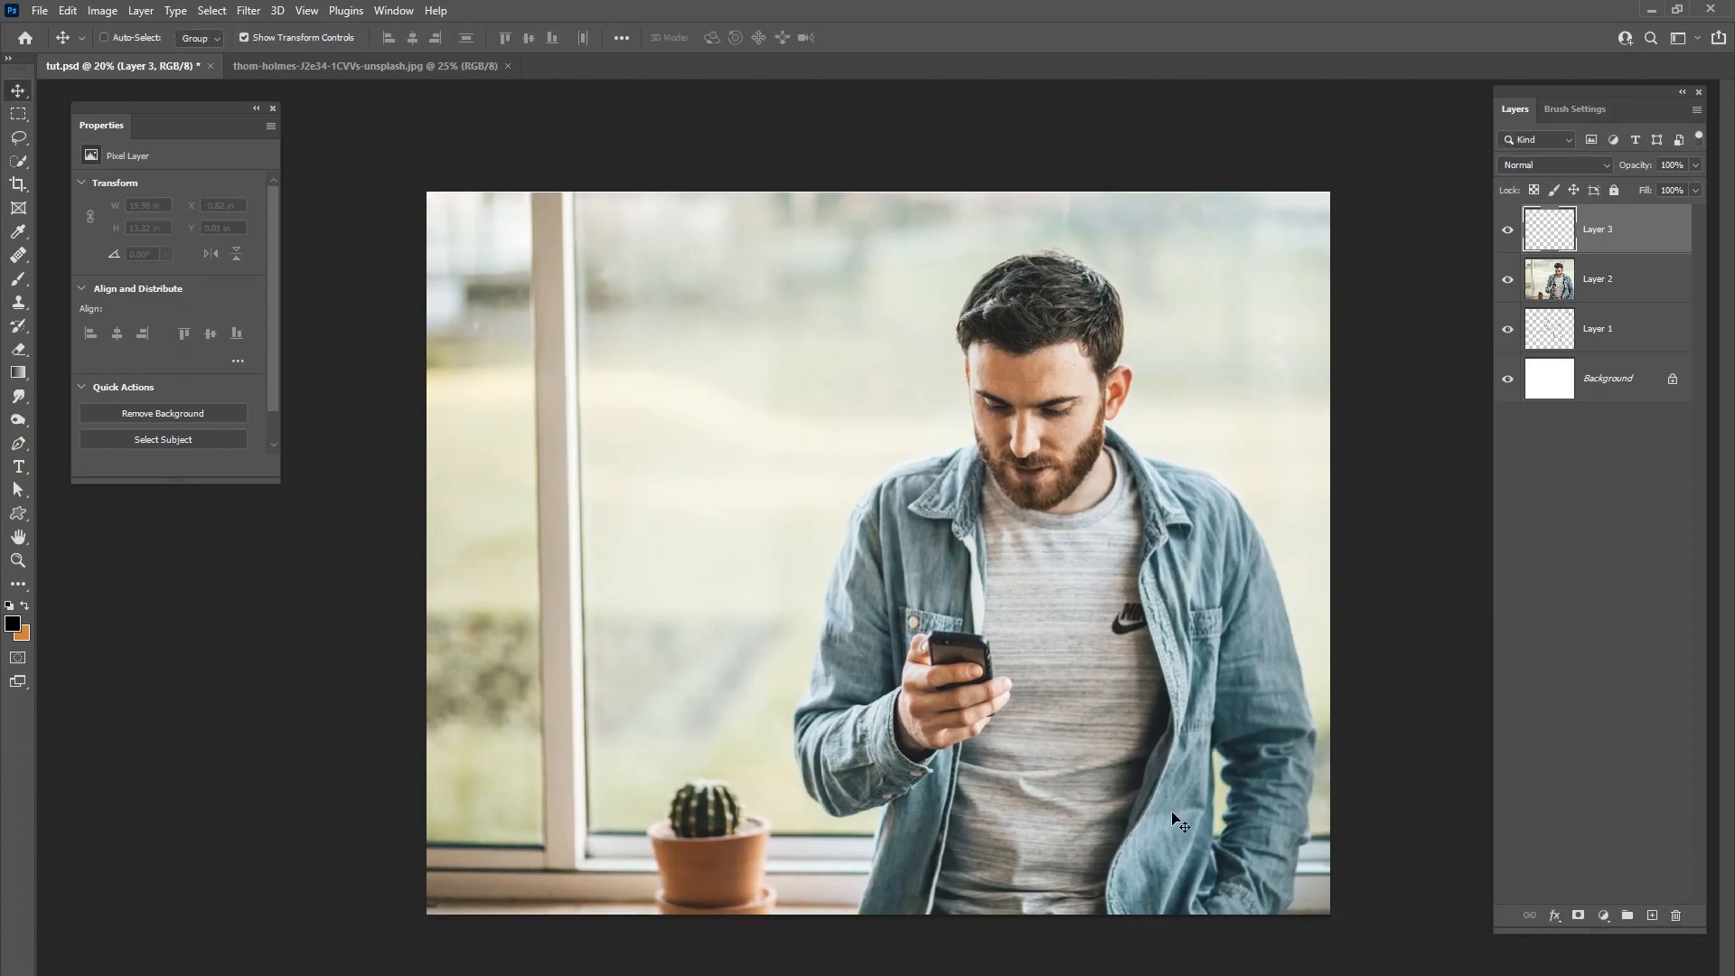
{"action": "left_click", "coordinate": [19, 279]}
{"action": "right_click", "coordinate": [993, 552]}
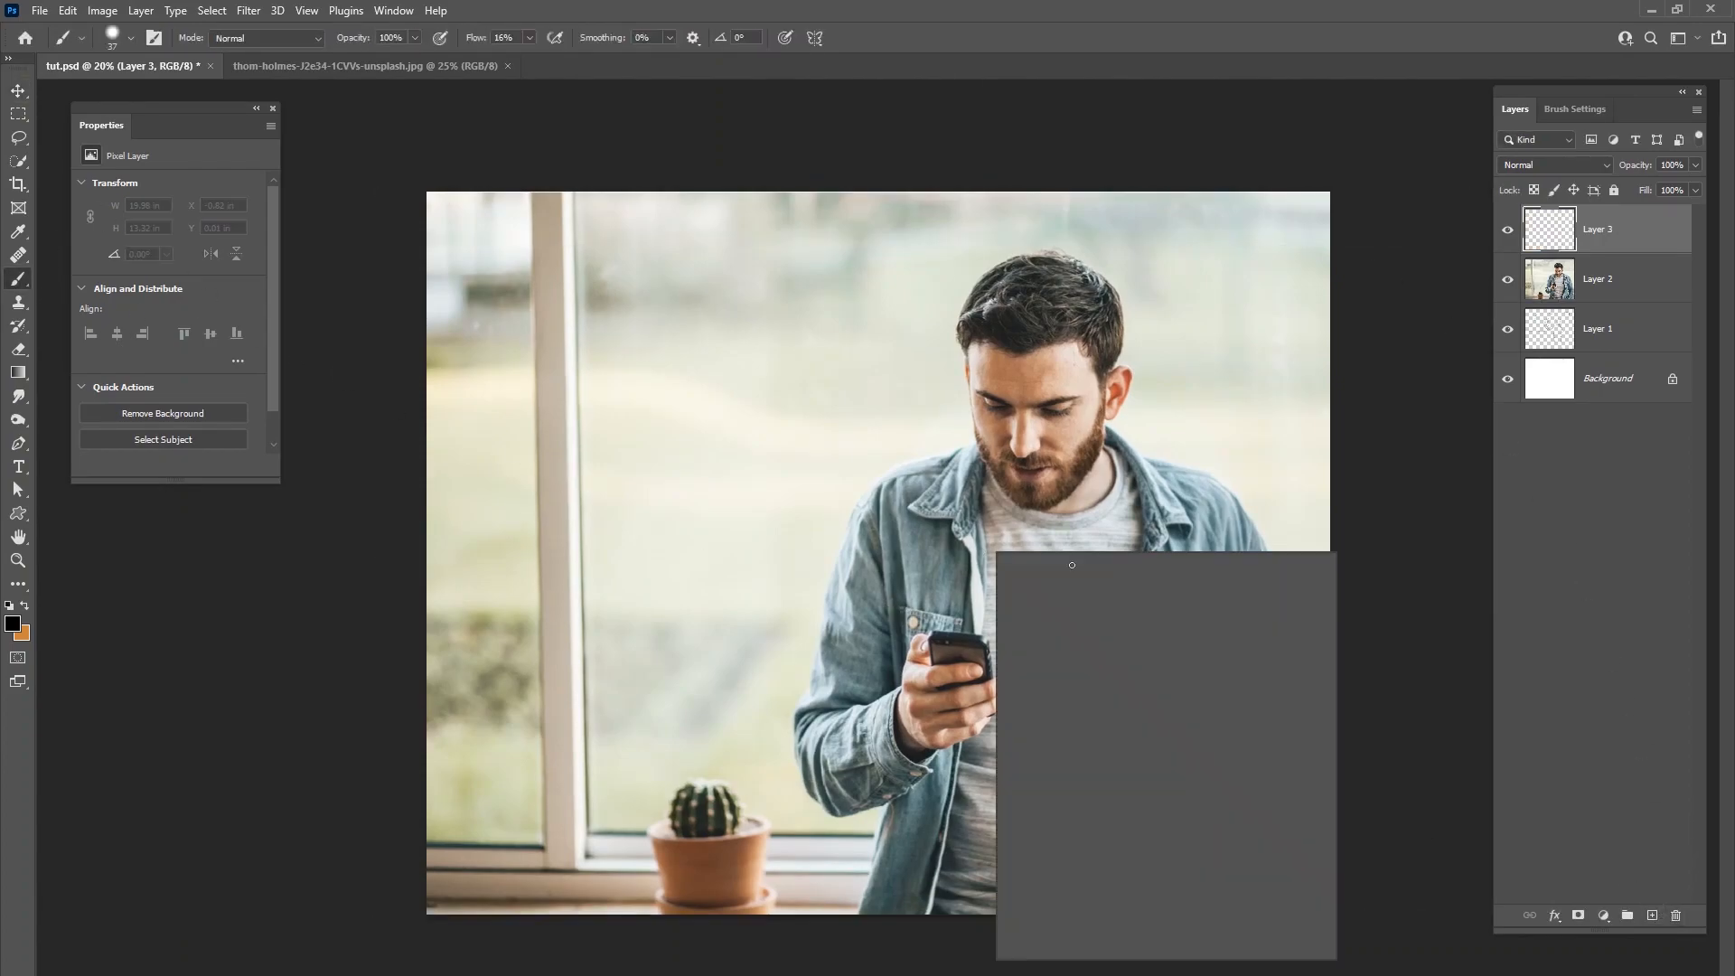
{"action": "right_click", "coordinate": [893, 547]}
{"action": "left_click", "coordinate": [1056, 593]}
{"action": "mouse_move", "coordinate": [825, 548]}
{"action": "left_mouse_down"}
{"action": "mouse_move", "coordinate": [864, 536]}
{"action": "mouse_move", "coordinate": [895, 561]}
{"action": "mouse_move", "coordinate": [956, 525]}
{"action": "mouse_move", "coordinate": [880, 560]}
{"action": "mouse_move", "coordinate": [864, 517]}
{"action": "mouse_move", "coordinate": [898, 500]}
{"action": "mouse_move", "coordinate": [831, 488]}
{"action": "left_mouse_up"}
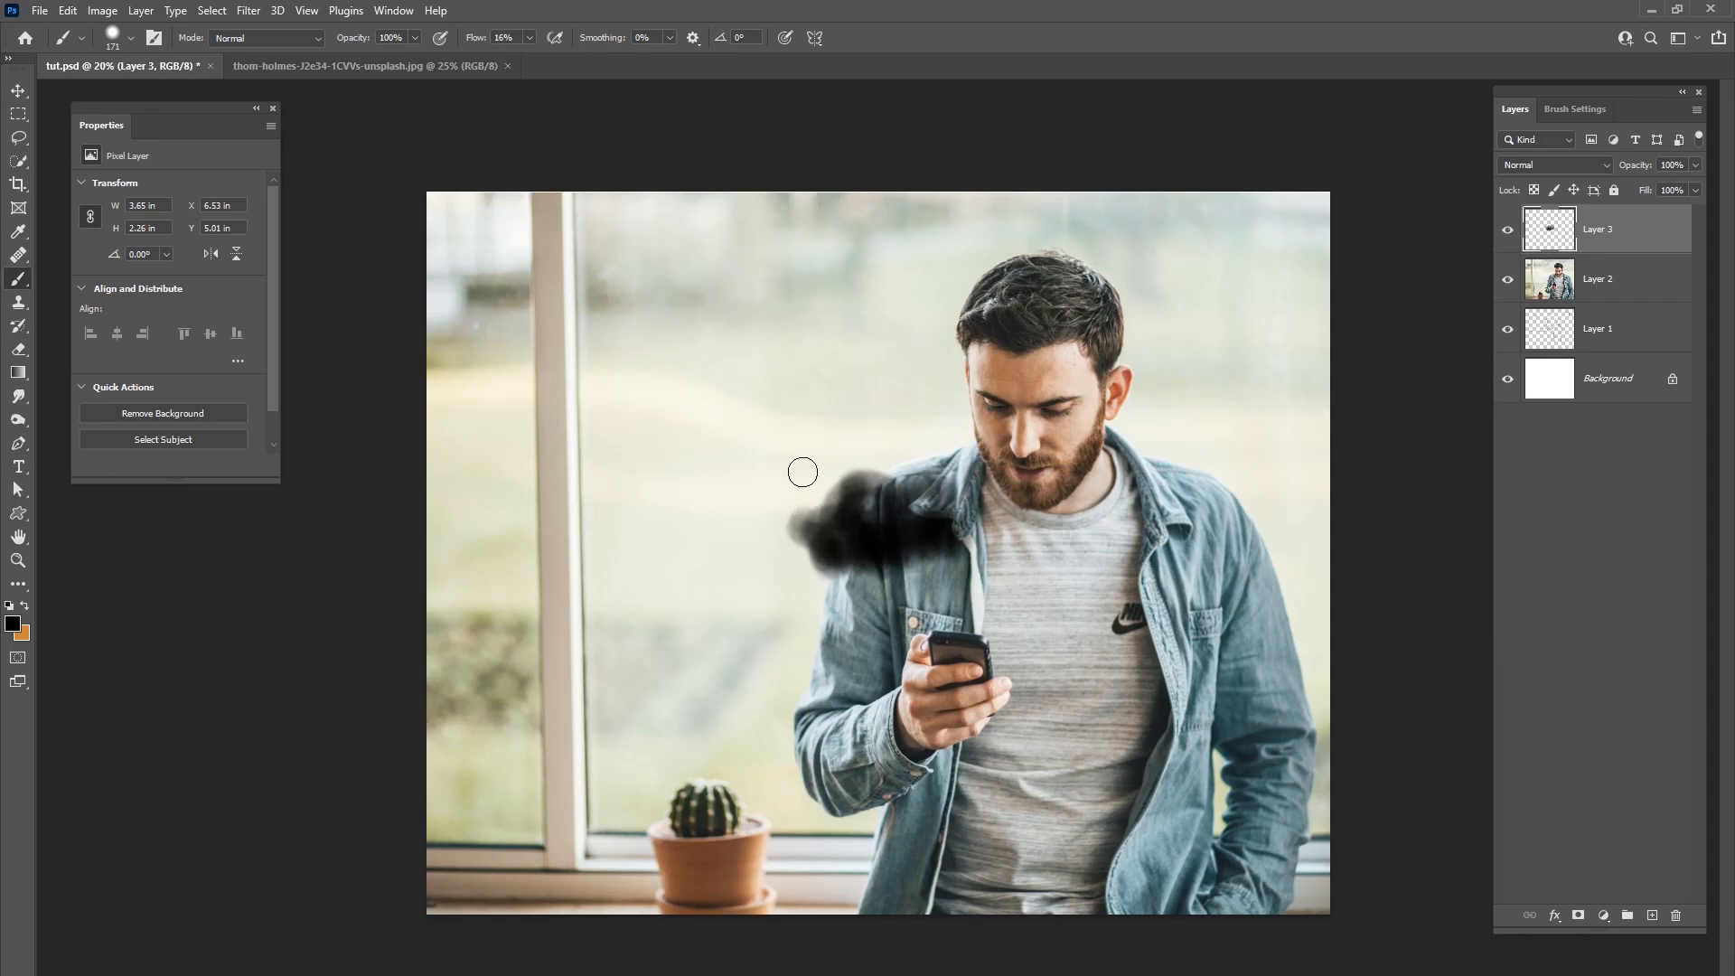
{"action": "left_click", "coordinate": [1507, 229]}
Step: Open the beach sunset photo and copy the whole image
{"action": "left_click", "coordinate": [43, 13]}
{"action": "left_click", "coordinate": [72, 213]}
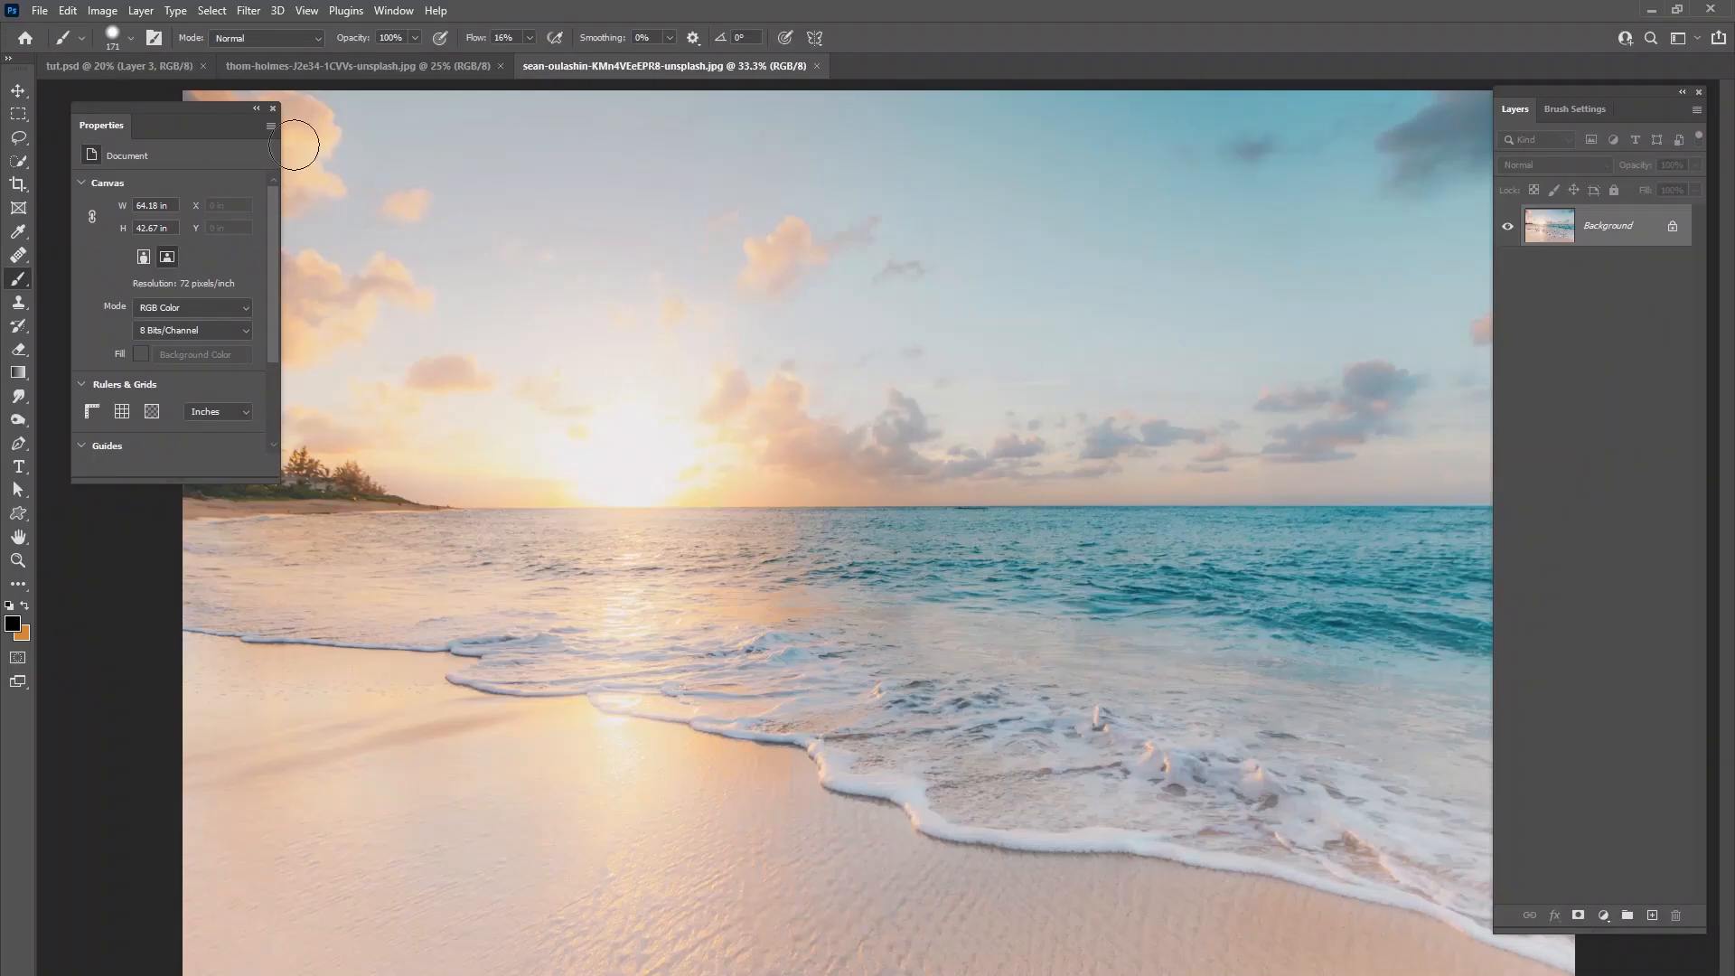
{"action": "left_click", "coordinate": [212, 11]}
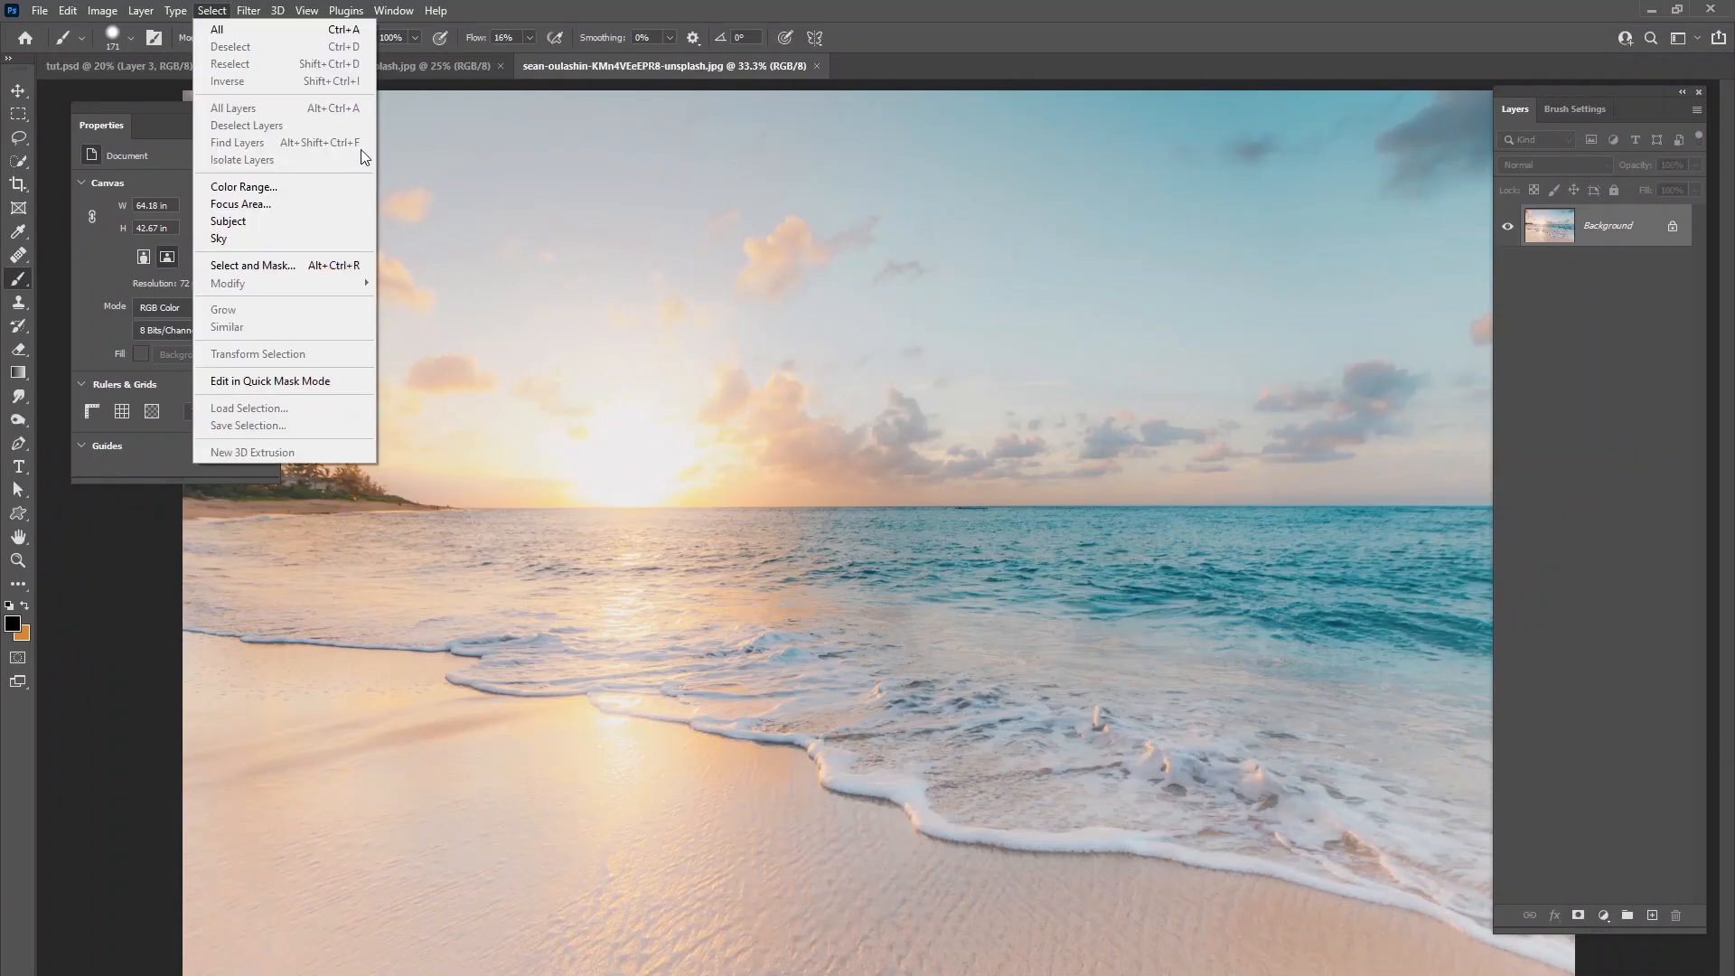
{"action": "left_click", "coordinate": [215, 36]}
{"action": "key", "text": "ctrl+c"}
Step: Paste the beach photo into tut.psd as a new layer and hide it
{"action": "left_click", "coordinate": [120, 66]}
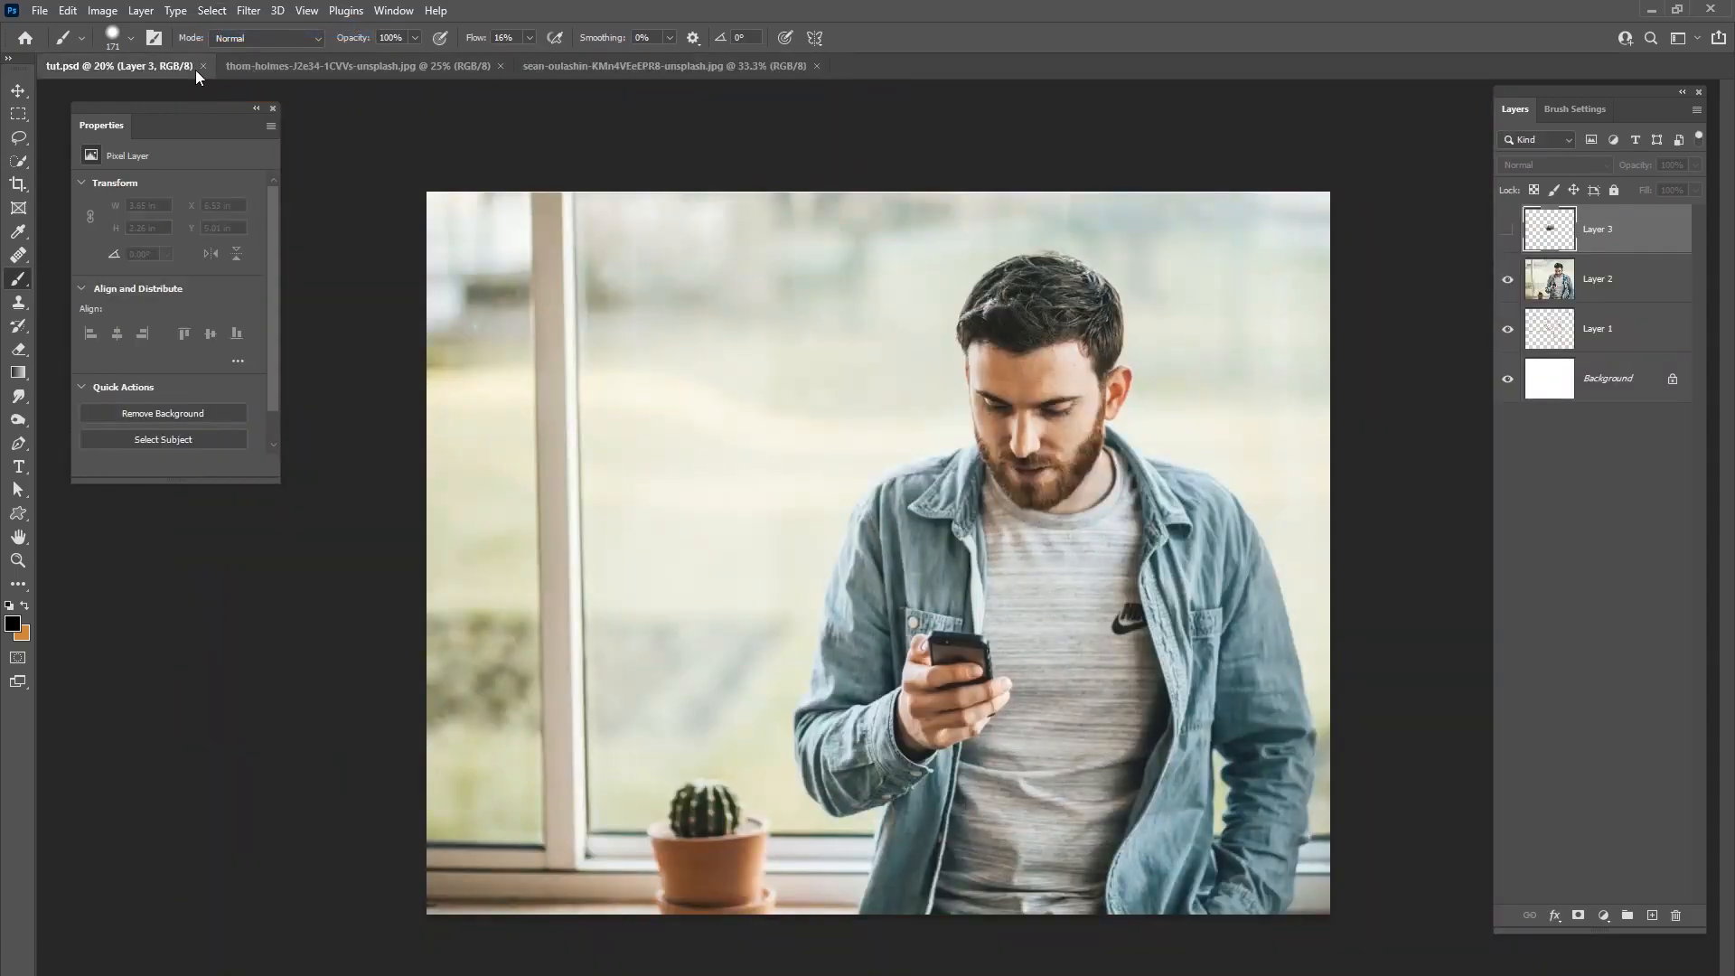
{"action": "key", "text": "ctrl+v"}
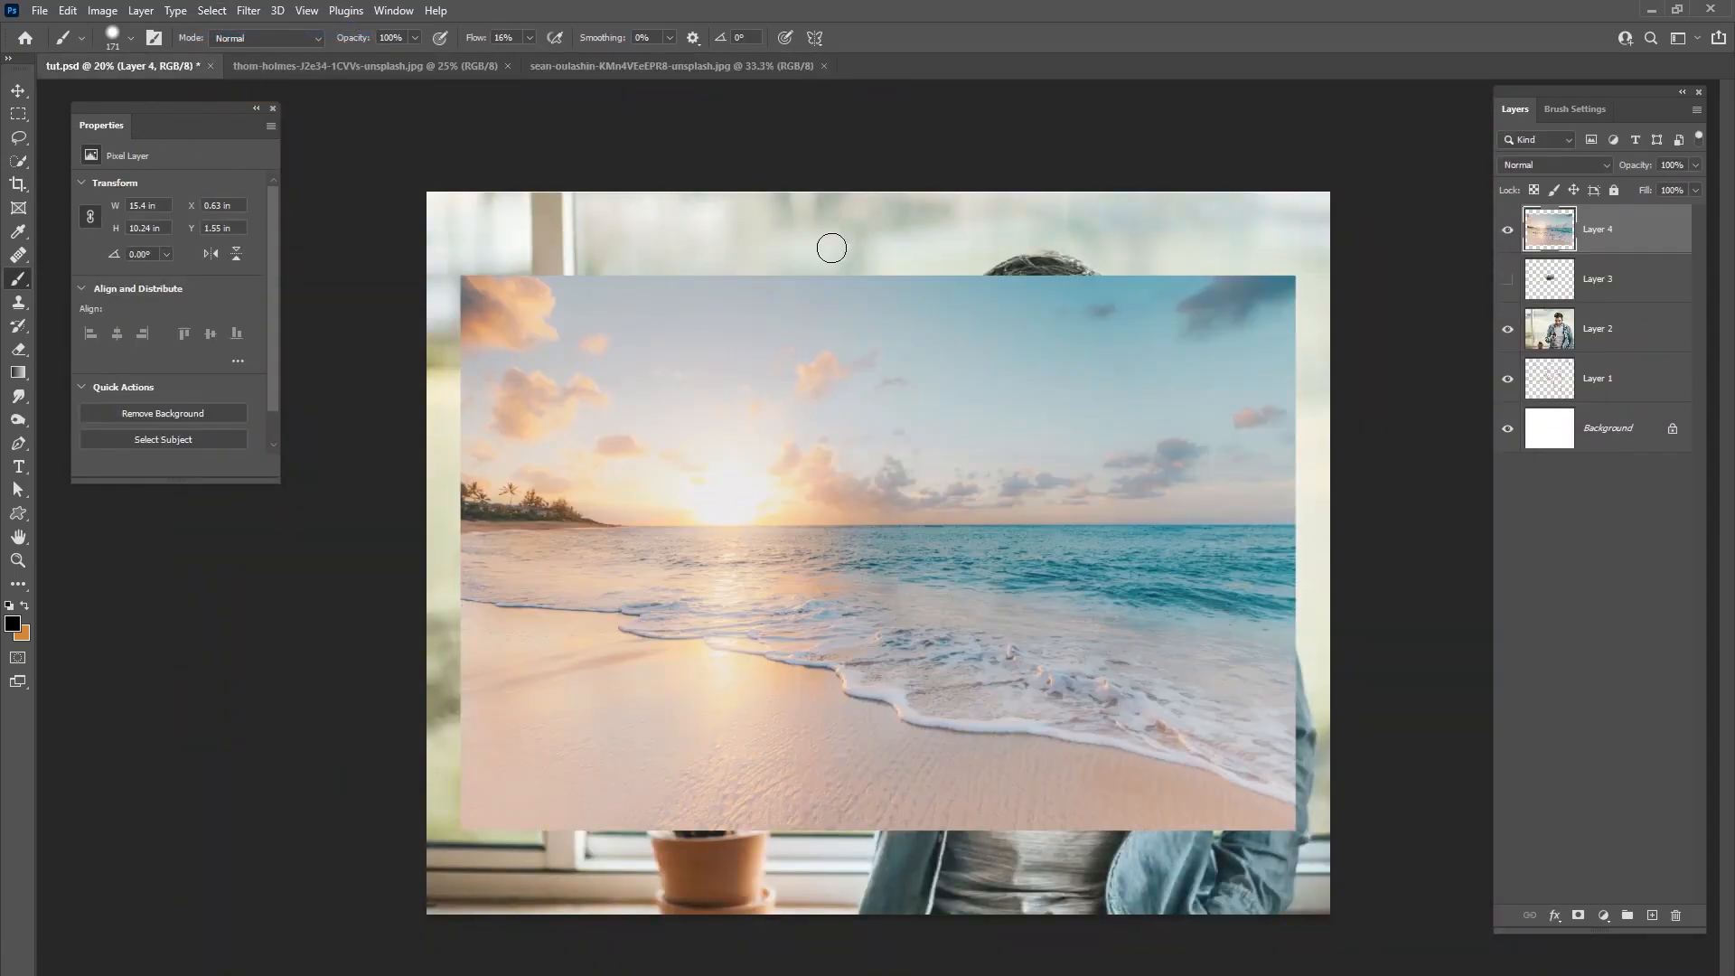
{"action": "left_click", "coordinate": [1508, 229]}
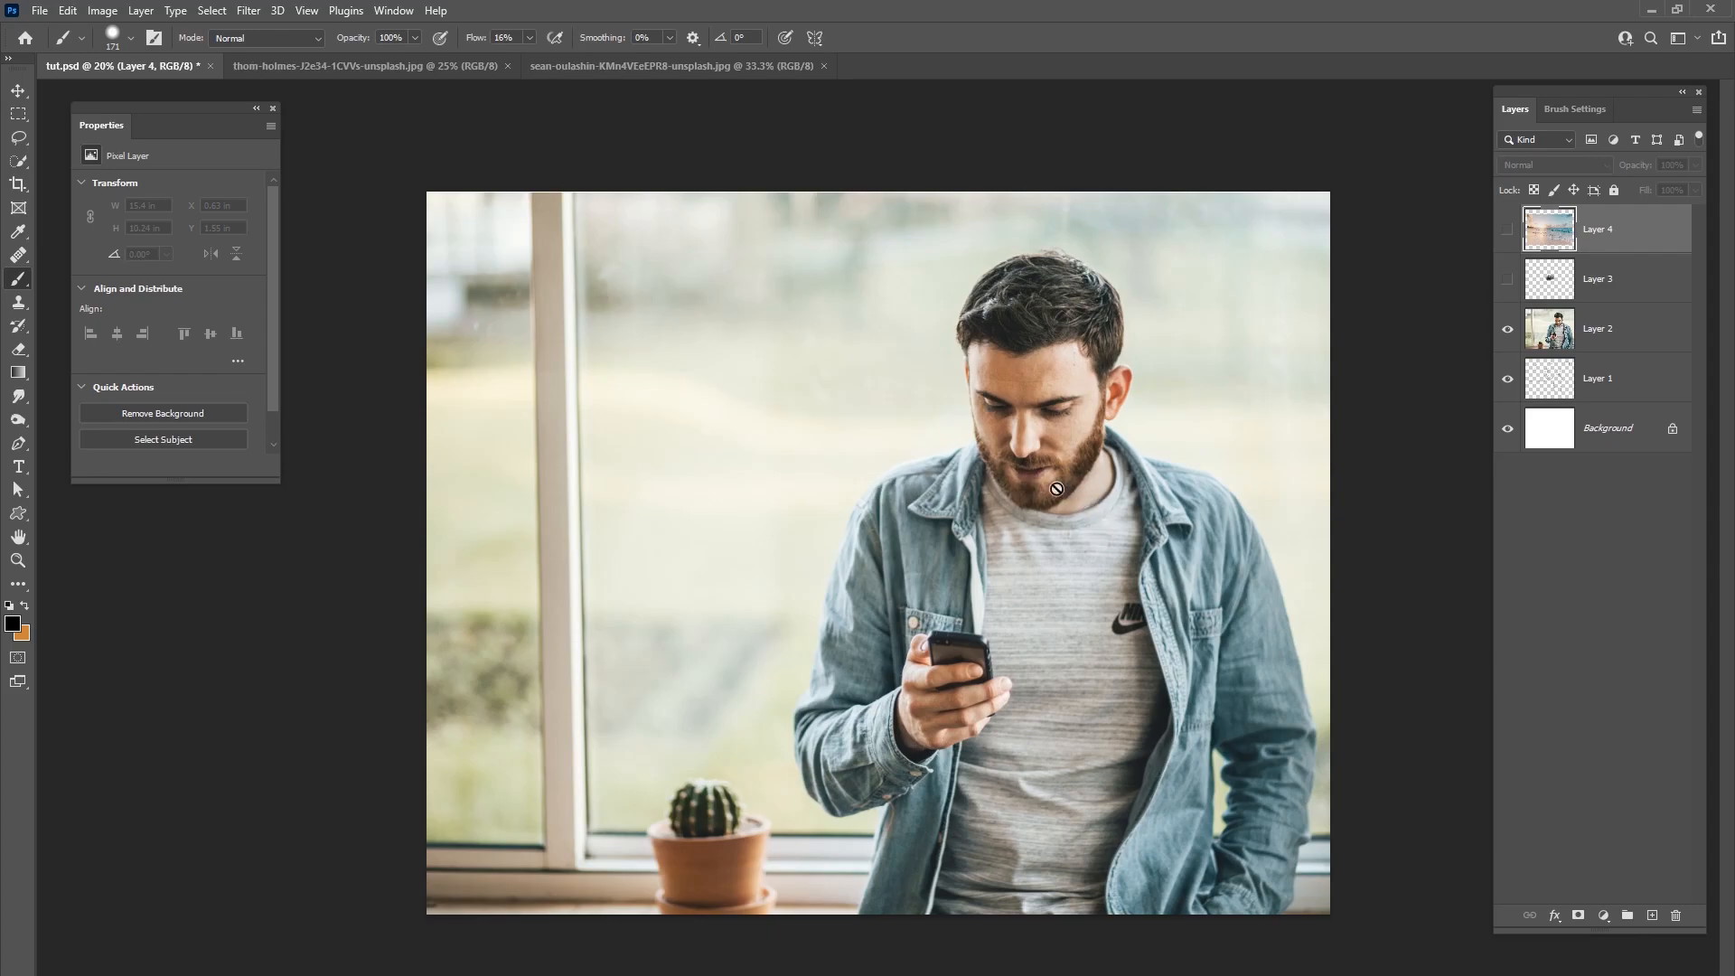
Step: Add a Levels adjustment above the man's photo with midtones 0.26, white input 233 and white output 249
{"action": "left_click", "coordinate": [1629, 348]}
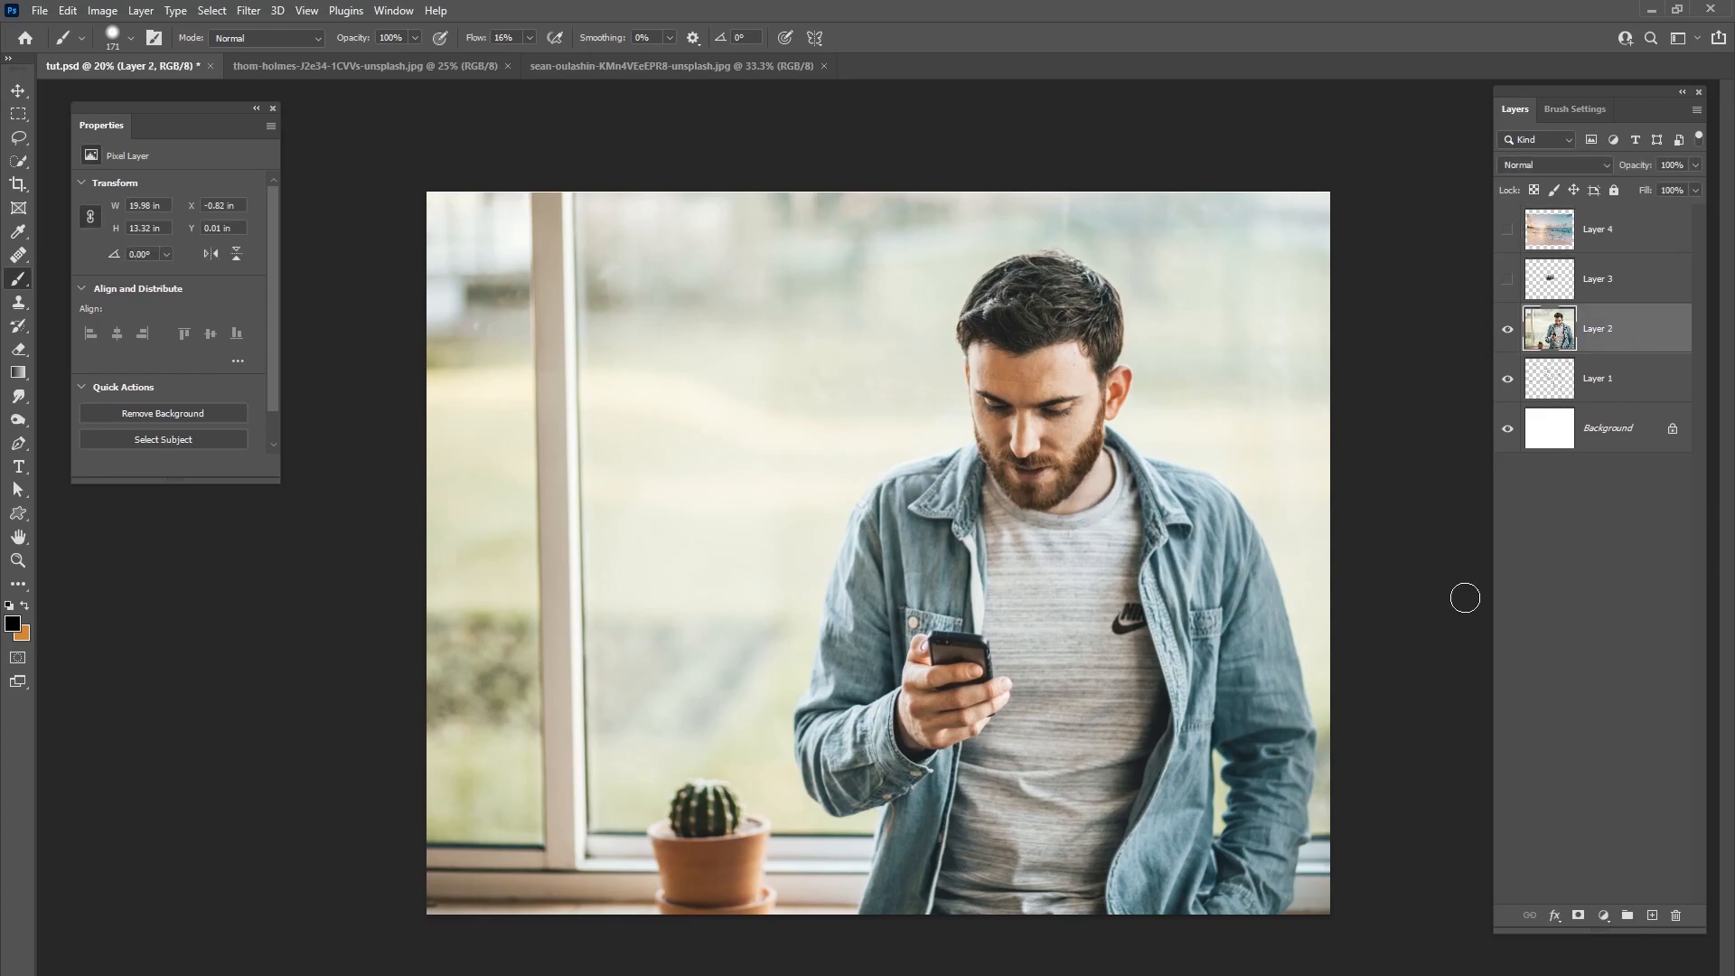
{"action": "left_click", "coordinate": [1605, 916]}
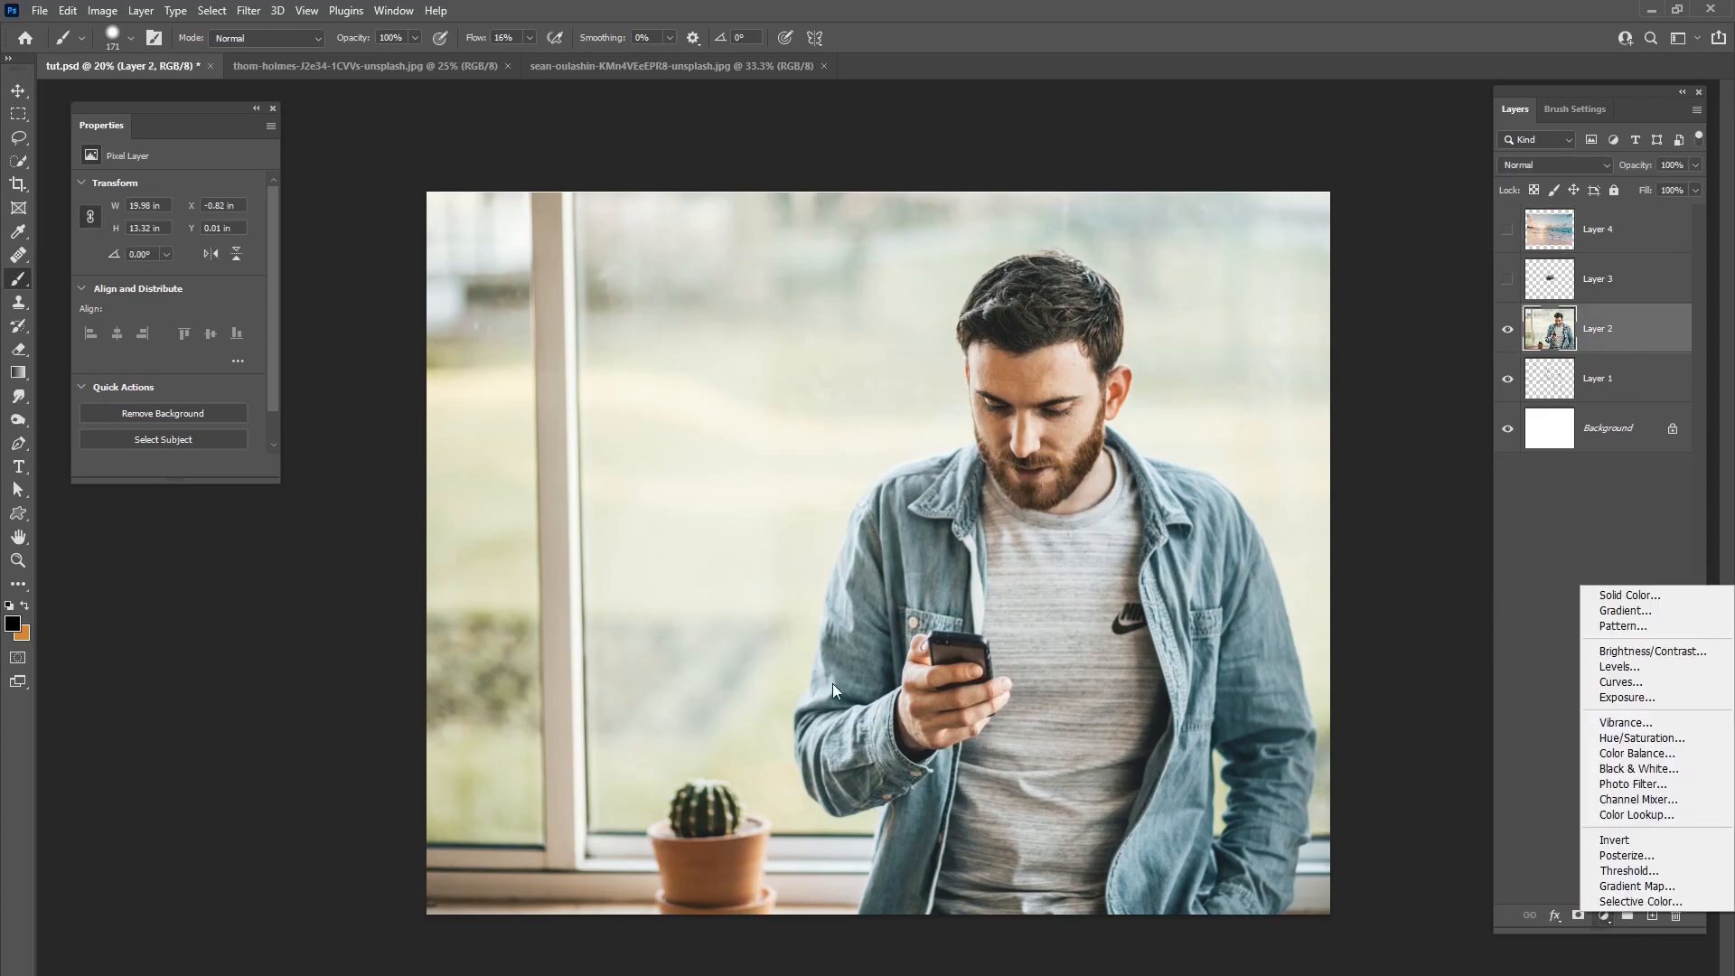
{"action": "left_click", "coordinate": [1618, 668]}
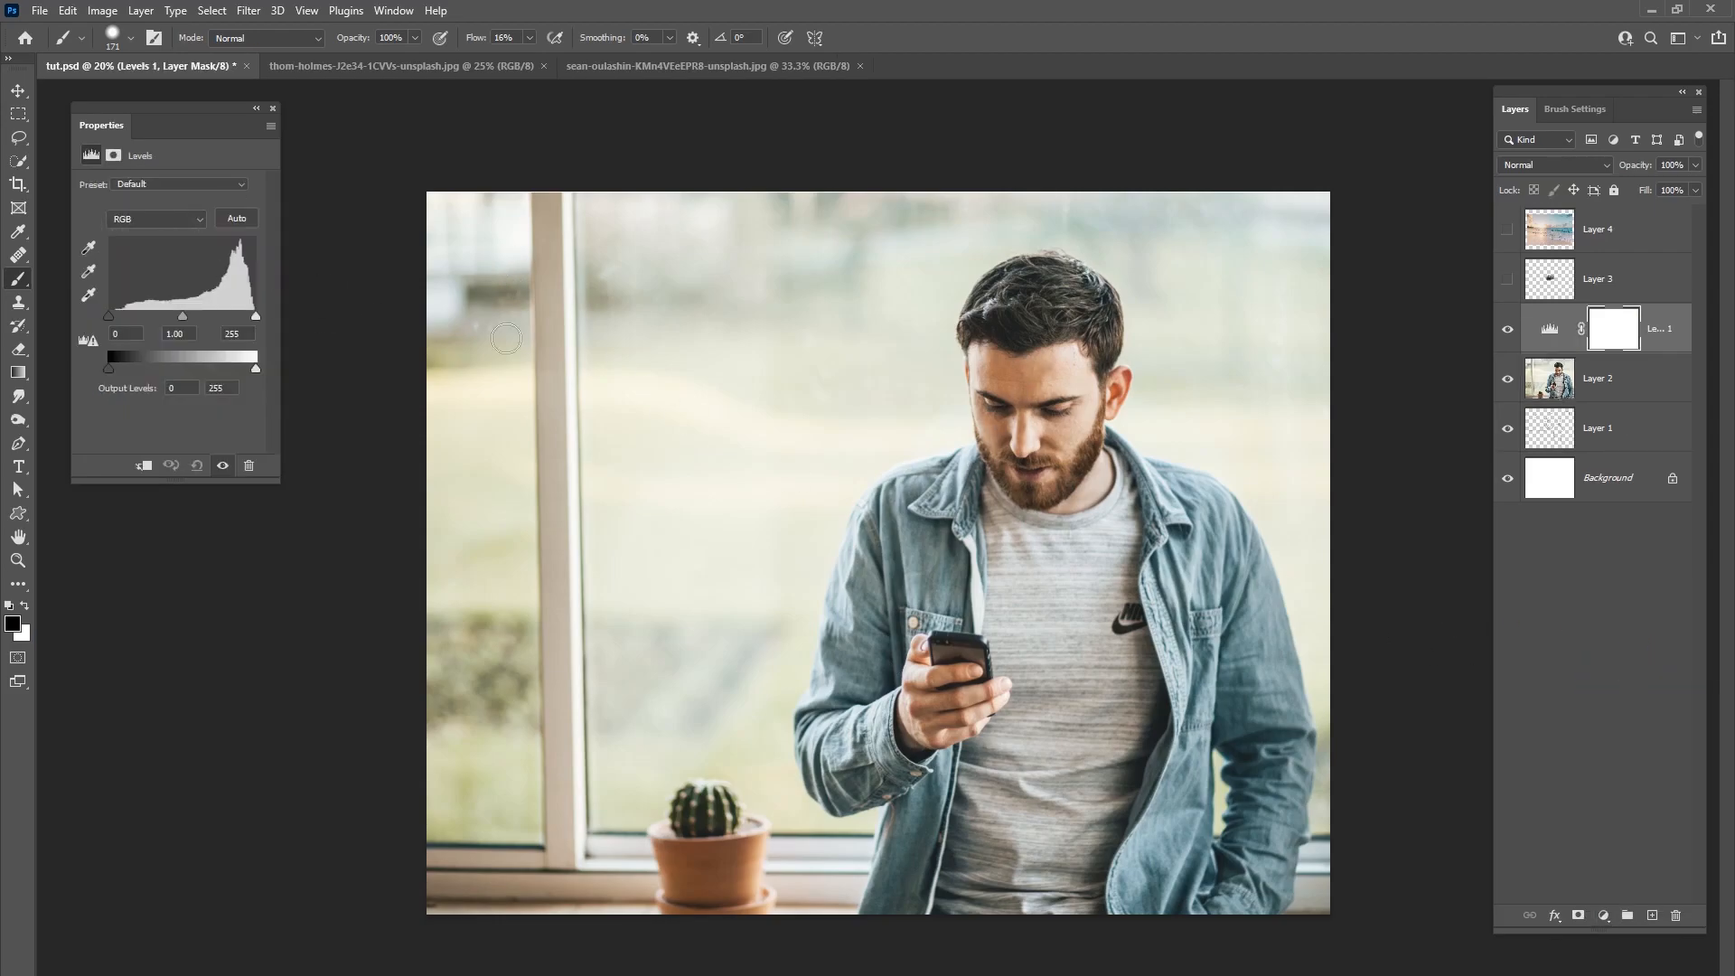
{"action": "left_click_drag", "start_coordinate": [183, 315], "coordinate": [245, 314]}
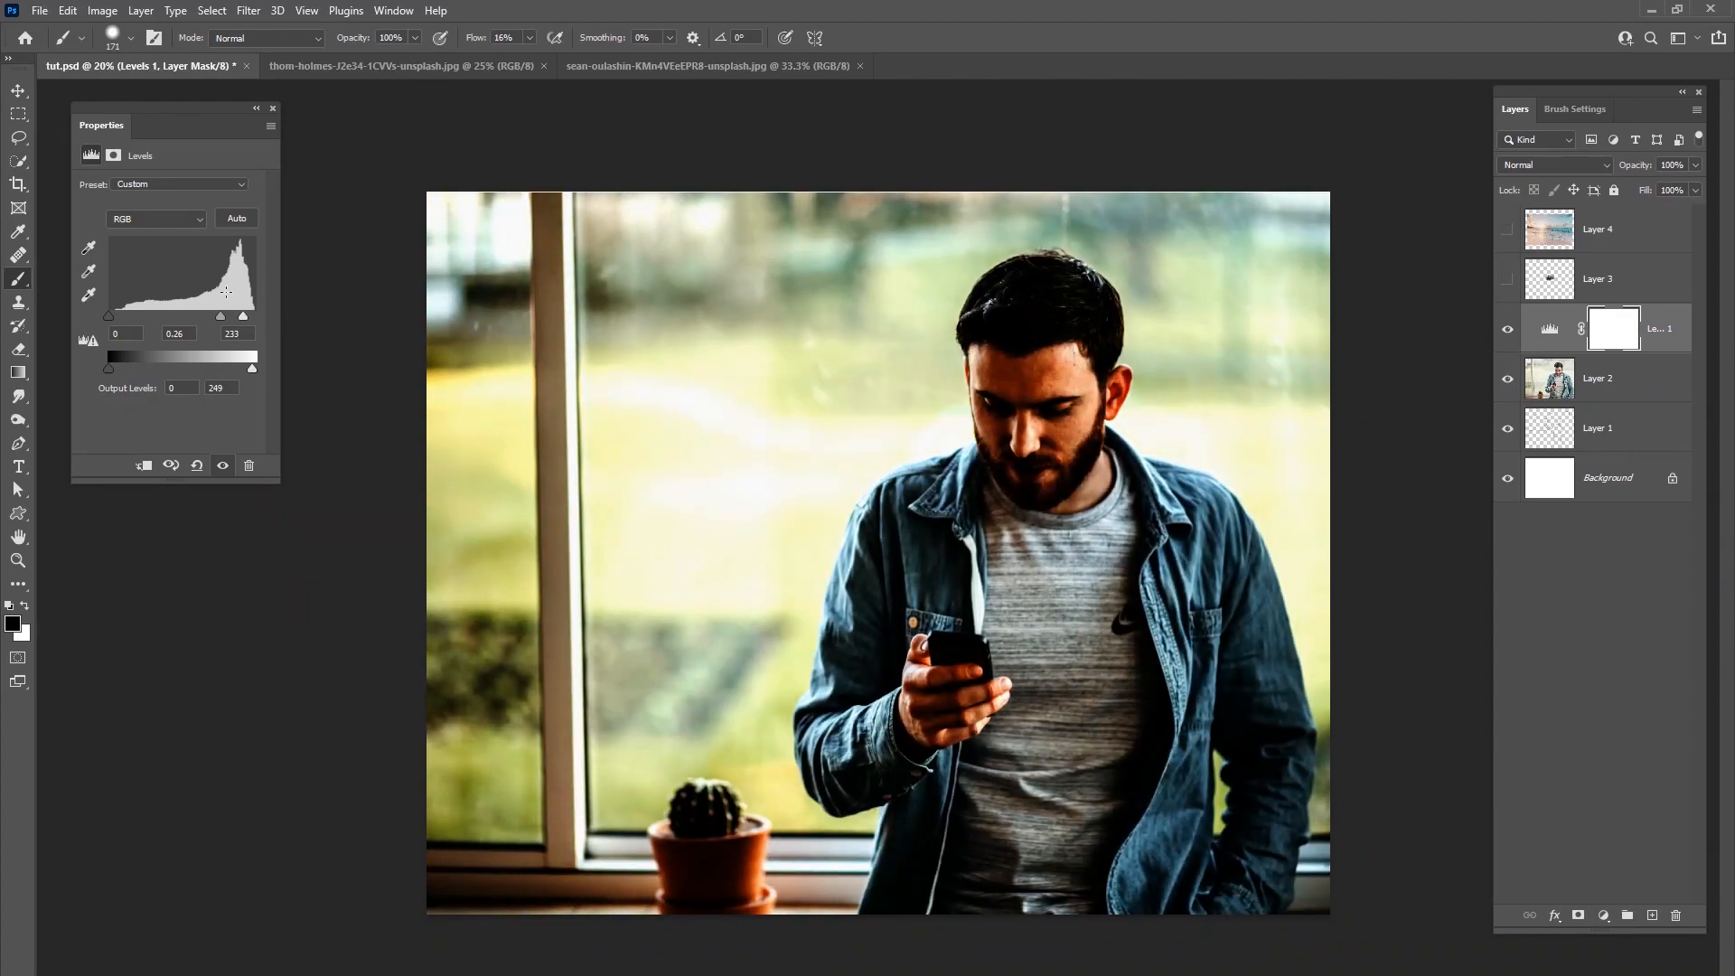
Step: Start a Pen tool path on the outer edge of the phone arm's upper sleeve
{"action": "key", "text": "ctrl+plus"}
{"action": "key", "text": "ctrl+plus"}
{"action": "key", "text": "ctrl+plus"}
{"action": "key", "text": "ctrl+plus"}
{"action": "key", "text": "ctrl+plus"}
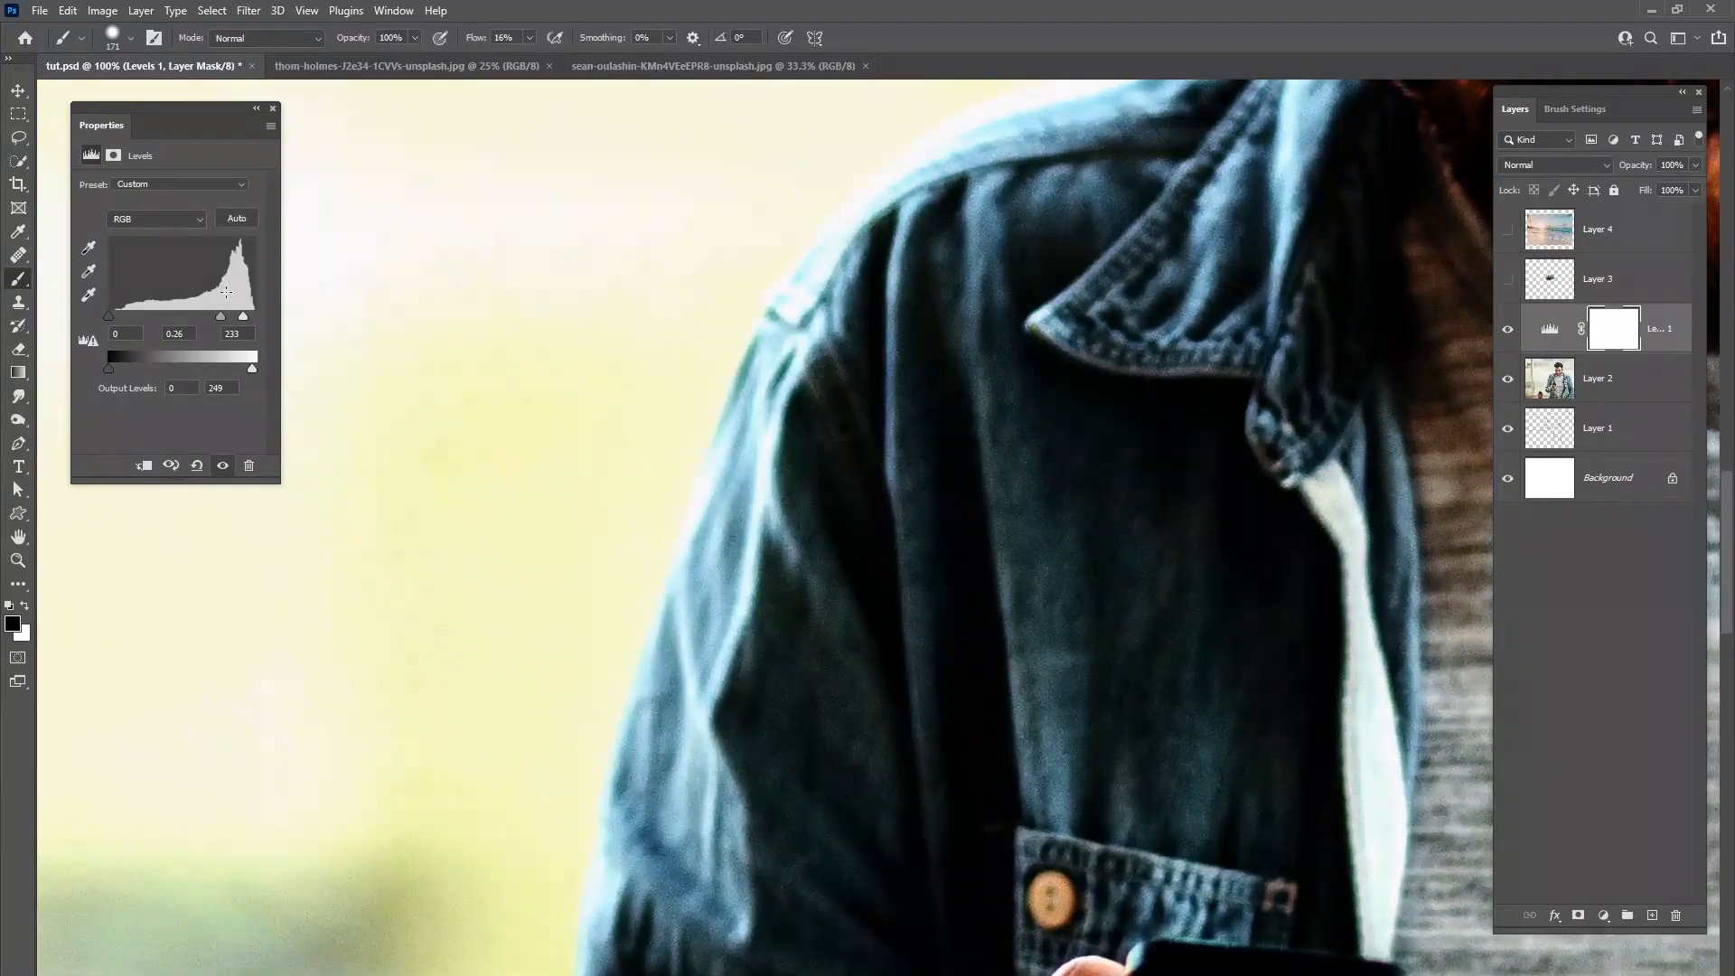
{"action": "left_click", "coordinate": [18, 444]}
{"action": "right_click", "coordinate": [20, 446]}
{"action": "left_click", "coordinate": [96, 443]}
{"action": "left_click", "coordinate": [699, 468]}
{"action": "scroll", "coordinate": [701, 470], "scroll_direction": "down", "scroll_amount": 3}
{"action": "scroll", "coordinate": [700, 470], "scroll_direction": "left", "scroll_amount": 1}
{"action": "left_click_drag", "start_coordinate": [732, 419], "coordinate": [749, 477]}
{"action": "left_click", "coordinate": [696, 539]}
Step: Continue the path down the outer edge of the phone arm's sleeve toward the elbow
{"action": "scroll", "coordinate": [687, 578], "scroll_direction": "down", "scroll_amount": 3}
{"action": "scroll", "coordinate": [687, 578], "scroll_direction": "left", "scroll_amount": 1}
{"action": "left_click", "coordinate": [723, 549]}
{"action": "scroll", "coordinate": [723, 551], "scroll_direction": "down", "scroll_amount": 3}
{"action": "scroll", "coordinate": [723, 552], "scroll_direction": "left", "scroll_amount": 1}
{"action": "mouse_move", "coordinate": [733, 560]}
{"action": "left_mouse_down"}
{"action": "mouse_move", "coordinate": [731, 579]}
{"action": "mouse_move", "coordinate": [767, 443]}
{"action": "mouse_move", "coordinate": [744, 549]}
{"action": "mouse_move", "coordinate": [740, 500]}
{"action": "mouse_move", "coordinate": [752, 445]}
{"action": "mouse_move", "coordinate": [768, 604]}
{"action": "mouse_move", "coordinate": [756, 506]}
{"action": "mouse_move", "coordinate": [762, 549]}
{"action": "left_mouse_up"}
{"action": "scroll", "coordinate": [730, 578], "scroll_direction": "down", "scroll_amount": 3}
{"action": "scroll", "coordinate": [730, 578], "scroll_direction": "left", "scroll_amount": 1}
{"action": "left_click", "coordinate": [767, 466]}
{"action": "left_click", "coordinate": [757, 501]}
{"action": "left_click", "coordinate": [739, 529]}
{"action": "left_click", "coordinate": [754, 543]}
Step: Trace the path around the elbow and along the forearm's underside to the front edge of the jacket
{"action": "left_click_drag", "start_coordinate": [783, 617], "coordinate": [840, 665]}
{"action": "left_click", "coordinate": [794, 627]}
{"action": "left_click", "coordinate": [886, 711]}
{"action": "left_click_drag", "start_coordinate": [949, 722], "coordinate": [1121, 644]}
{"action": "left_click", "coordinate": [1122, 671]}
{"action": "left_click", "coordinate": [1144, 664]}
{"action": "left_click", "coordinate": [1126, 616]}
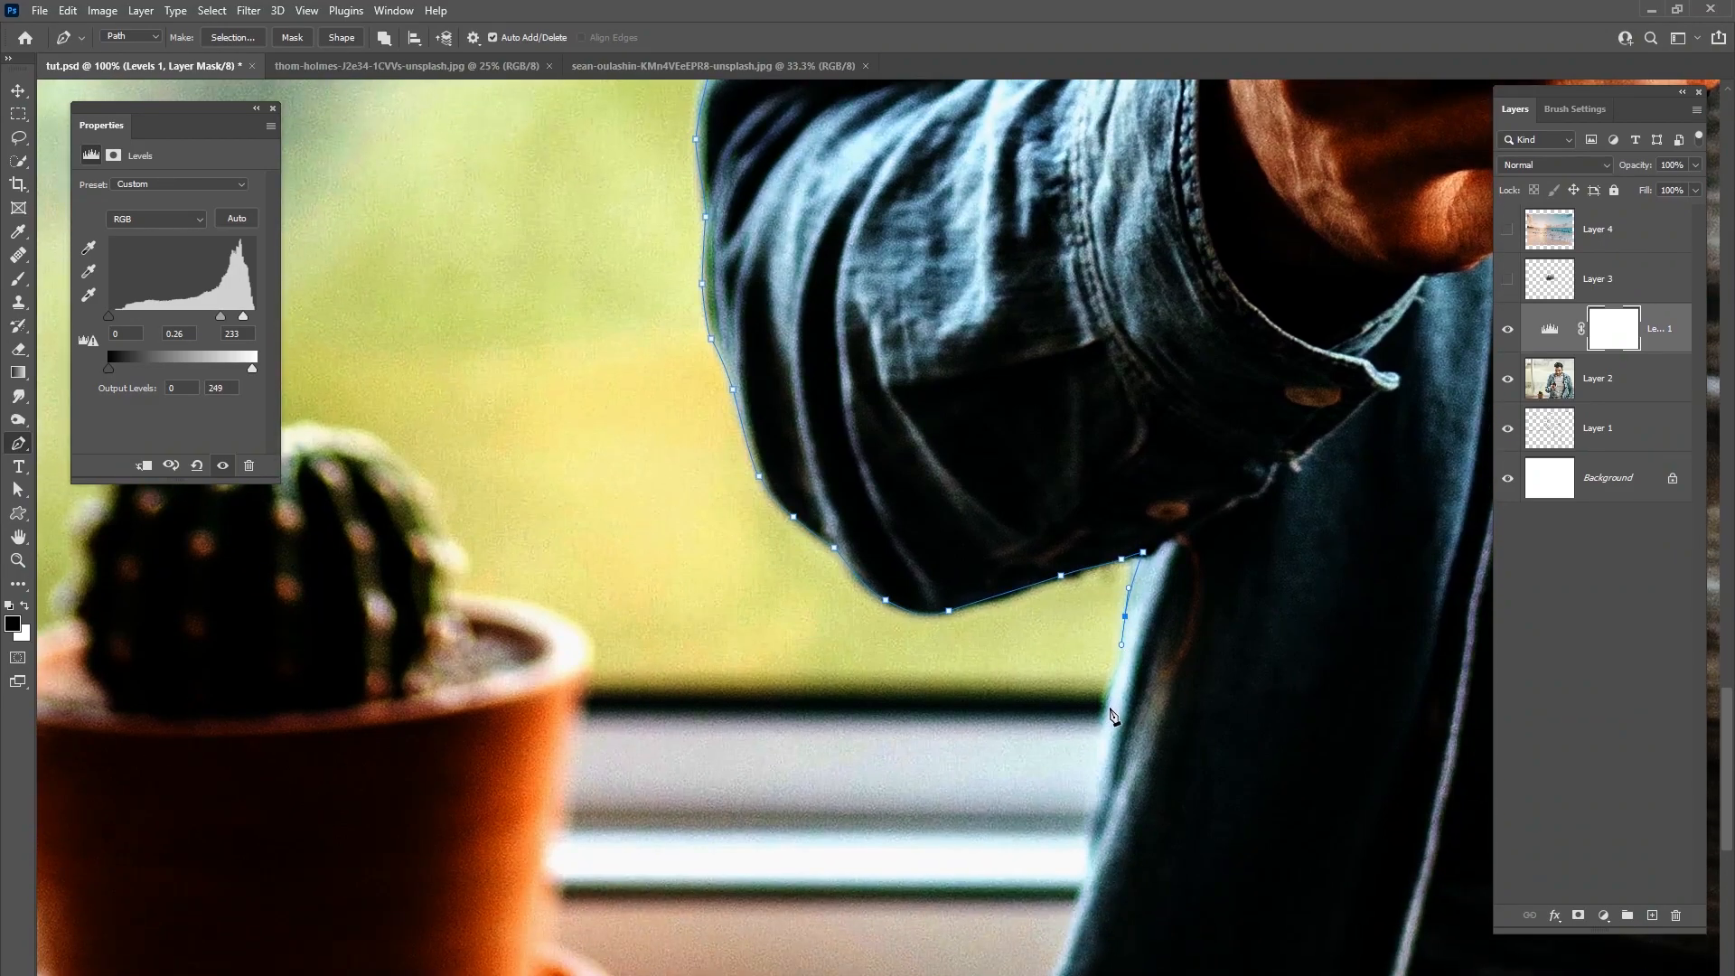
Step: Extend the path down the jacket edge and along the window frame to the near rim of the cactus pot
{"action": "left_click_drag", "start_coordinate": [1106, 720], "coordinate": [1049, 721]}
{"action": "left_click", "coordinate": [849, 721]}
{"action": "left_click_drag", "start_coordinate": [759, 726], "coordinate": [1064, 695]}
{"action": "left_click", "coordinate": [945, 688]}
{"action": "left_click", "coordinate": [889, 688]}
{"action": "left_click_drag", "start_coordinate": [890, 657], "coordinate": [898, 626]}
{"action": "left_click", "coordinate": [890, 604]}
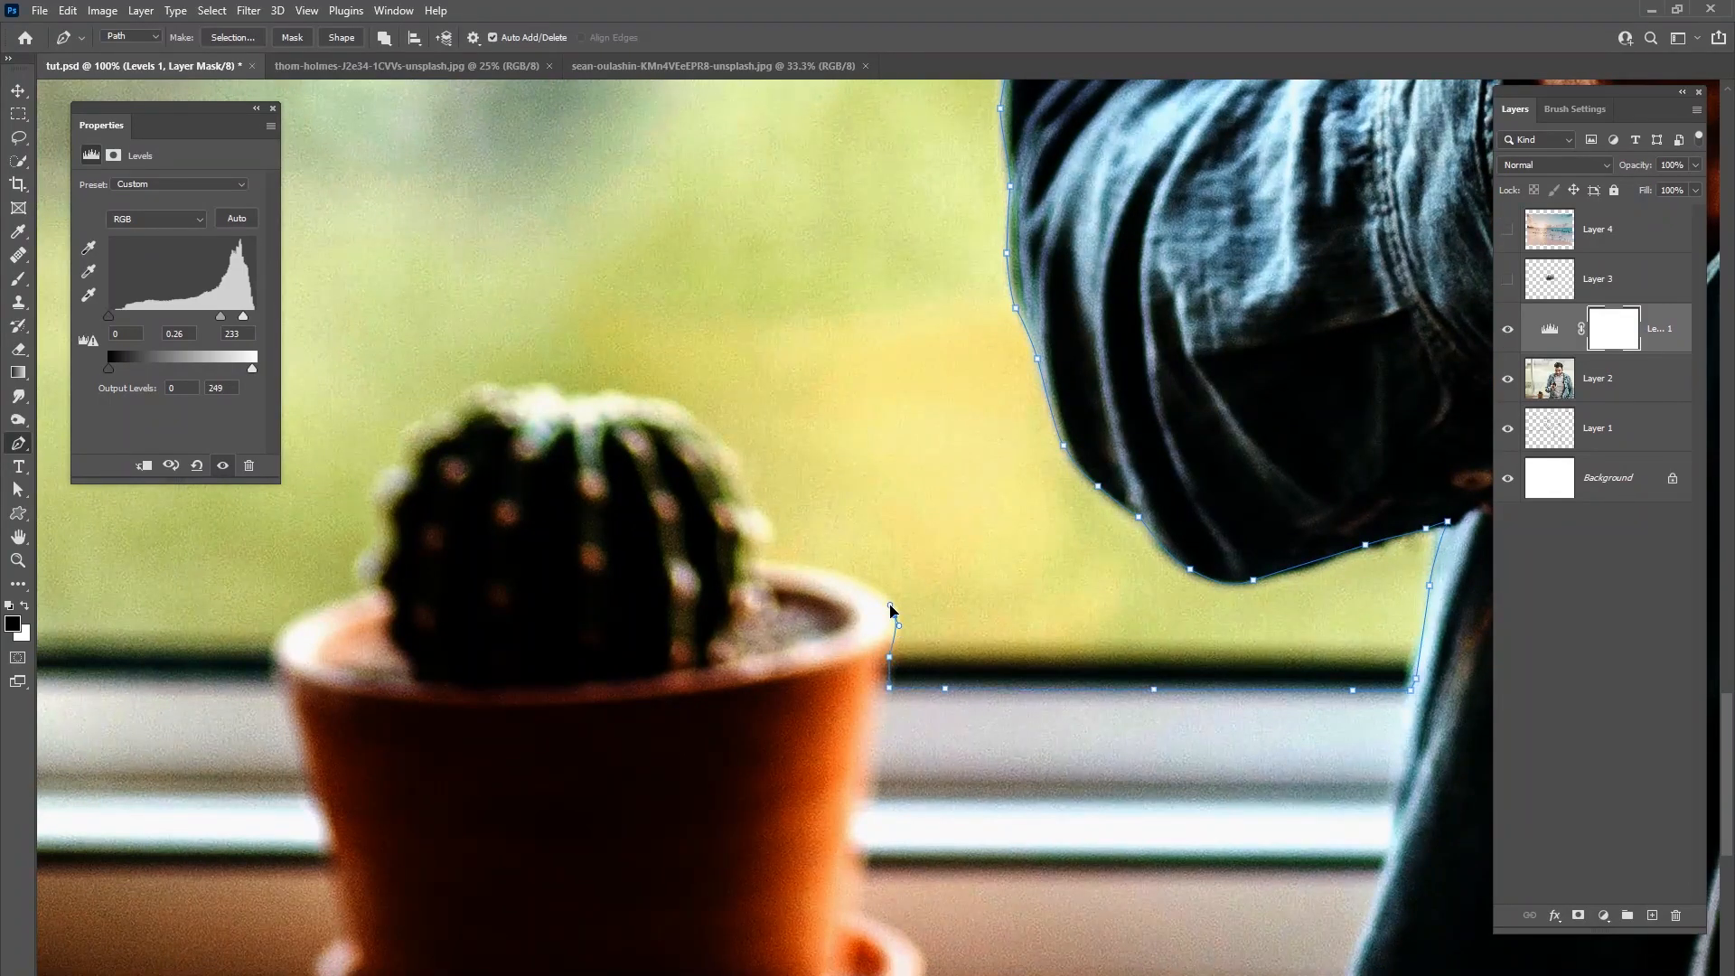
Step: Trace the path along the pot rim and up the near side of the cactus to its crown
{"action": "left_click_drag", "start_coordinate": [830, 578], "coordinate": [792, 569]}
{"action": "left_click", "coordinate": [755, 561]}
{"action": "left_click_drag", "start_coordinate": [745, 510], "coordinate": [739, 493]}
{"action": "left_click_drag", "start_coordinate": [703, 426], "coordinate": [829, 440]}
{"action": "left_click", "coordinate": [831, 431]}
{"action": "left_click", "coordinate": [802, 424]}
{"action": "left_click", "coordinate": [780, 419]}
{"action": "left_click", "coordinate": [752, 421]}
{"action": "left_click", "coordinate": [739, 416]}
Step: Trace the path with closely spaced points down the far side of the cactus to the pot
{"action": "left_click", "coordinate": [710, 431]}
{"action": "left_click", "coordinate": [698, 447]}
{"action": "left_click", "coordinate": [679, 459]}
{"action": "left_click", "coordinate": [661, 467]}
{"action": "left_click", "coordinate": [653, 491]}
{"action": "left_click", "coordinate": [652, 505]}
{"action": "left_click", "coordinate": [637, 512]}
{"action": "left_click", "coordinate": [634, 528]}
{"action": "left_click_drag", "start_coordinate": [642, 569], "coordinate": [709, 521]}
{"action": "left_click", "coordinate": [713, 534]}
{"action": "left_click", "coordinate": [706, 541]}
{"action": "left_click", "coordinate": [692, 546]}
{"action": "left_click", "coordinate": [682, 562]}
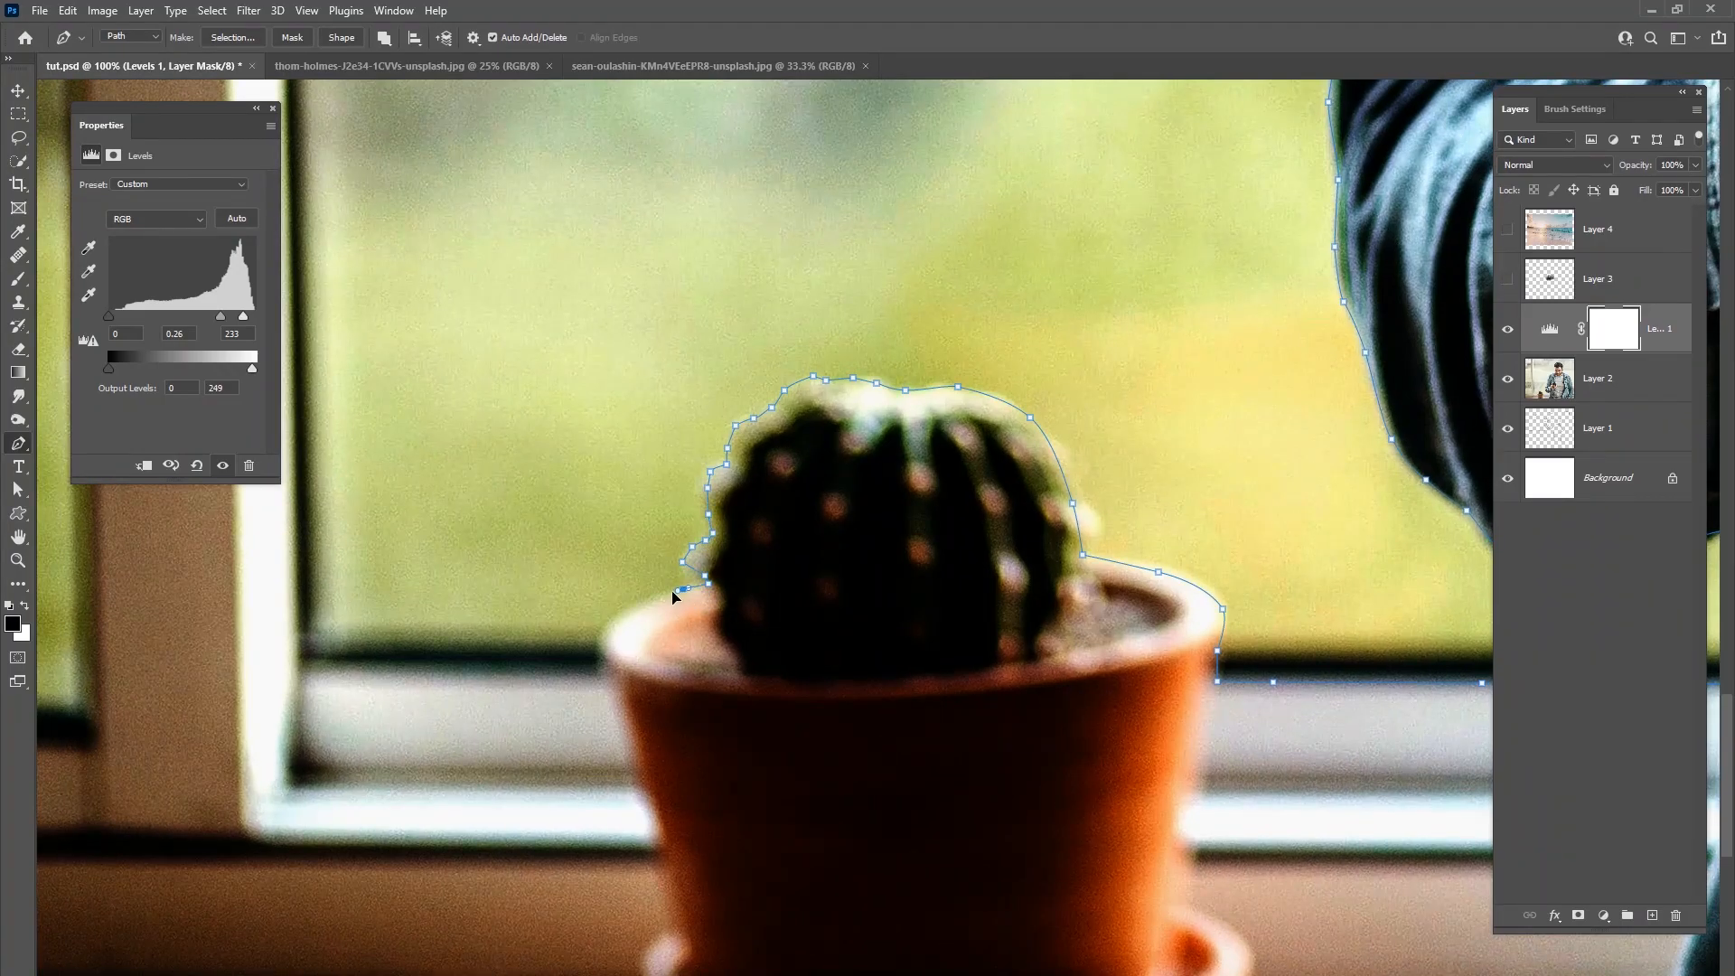
Step: Trace the path around the far rim of the pot and down its side to the window frame
{"action": "left_click_drag", "start_coordinate": [618, 616], "coordinate": [608, 631]}
{"action": "scroll", "coordinate": [636, 709], "scroll_direction": "down", "scroll_amount": 2}
{"action": "left_click_drag", "start_coordinate": [640, 619], "coordinate": [649, 642]}
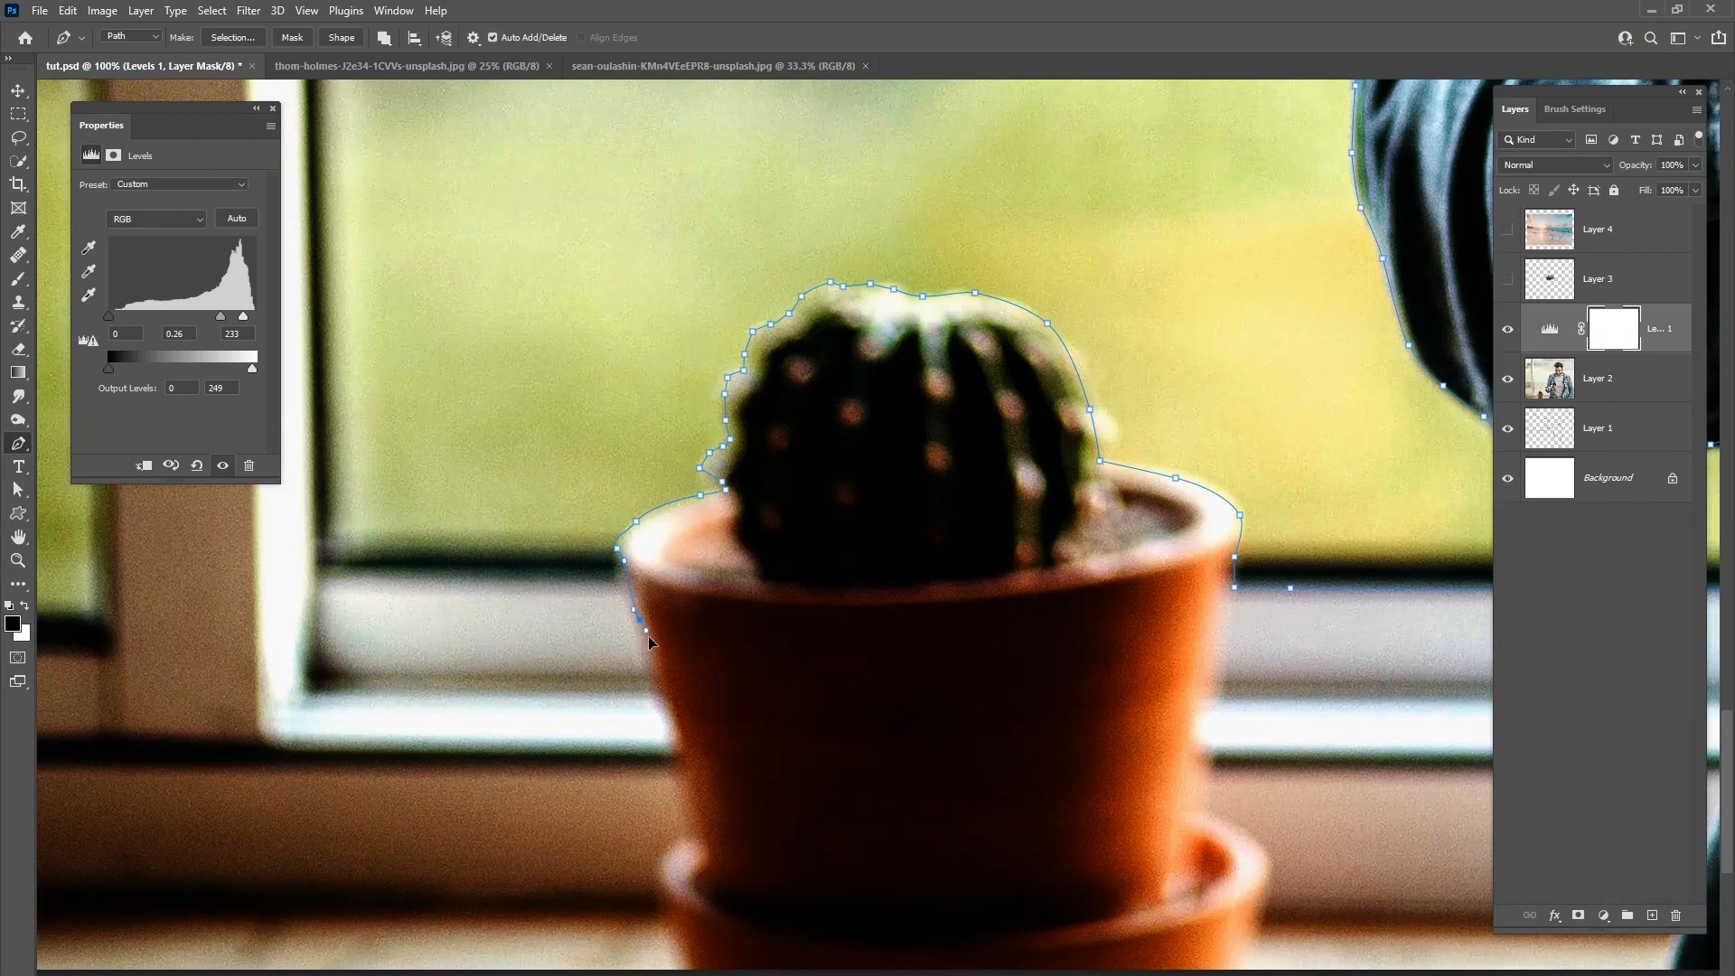
{"action": "left_click", "coordinate": [677, 759]}
Step: Run the path across the pot and the man's lower body to the outer edge of the pocketed arm
{"action": "scroll", "coordinate": [680, 764], "scroll_direction": "down", "scroll_amount": 3}
{"action": "left_click_drag", "start_coordinate": [689, 730], "coordinate": [707, 741]}
{"action": "left_click", "coordinate": [1181, 754]}
{"action": "left_click_drag", "start_coordinate": [1324, 752], "coordinate": [793, 777]}
{"action": "left_click", "coordinate": [1046, 753]}
{"action": "left_click_drag", "start_coordinate": [1183, 754], "coordinate": [594, 815]}
{"action": "left_click_drag", "start_coordinate": [1061, 854], "coordinate": [1071, 854]}
{"action": "left_click_drag", "start_coordinate": [1356, 797], "coordinate": [760, 838]}
{"action": "left_click_drag", "start_coordinate": [1008, 837], "coordinate": [488, 820]}
{"action": "left_click", "coordinate": [1117, 820]}
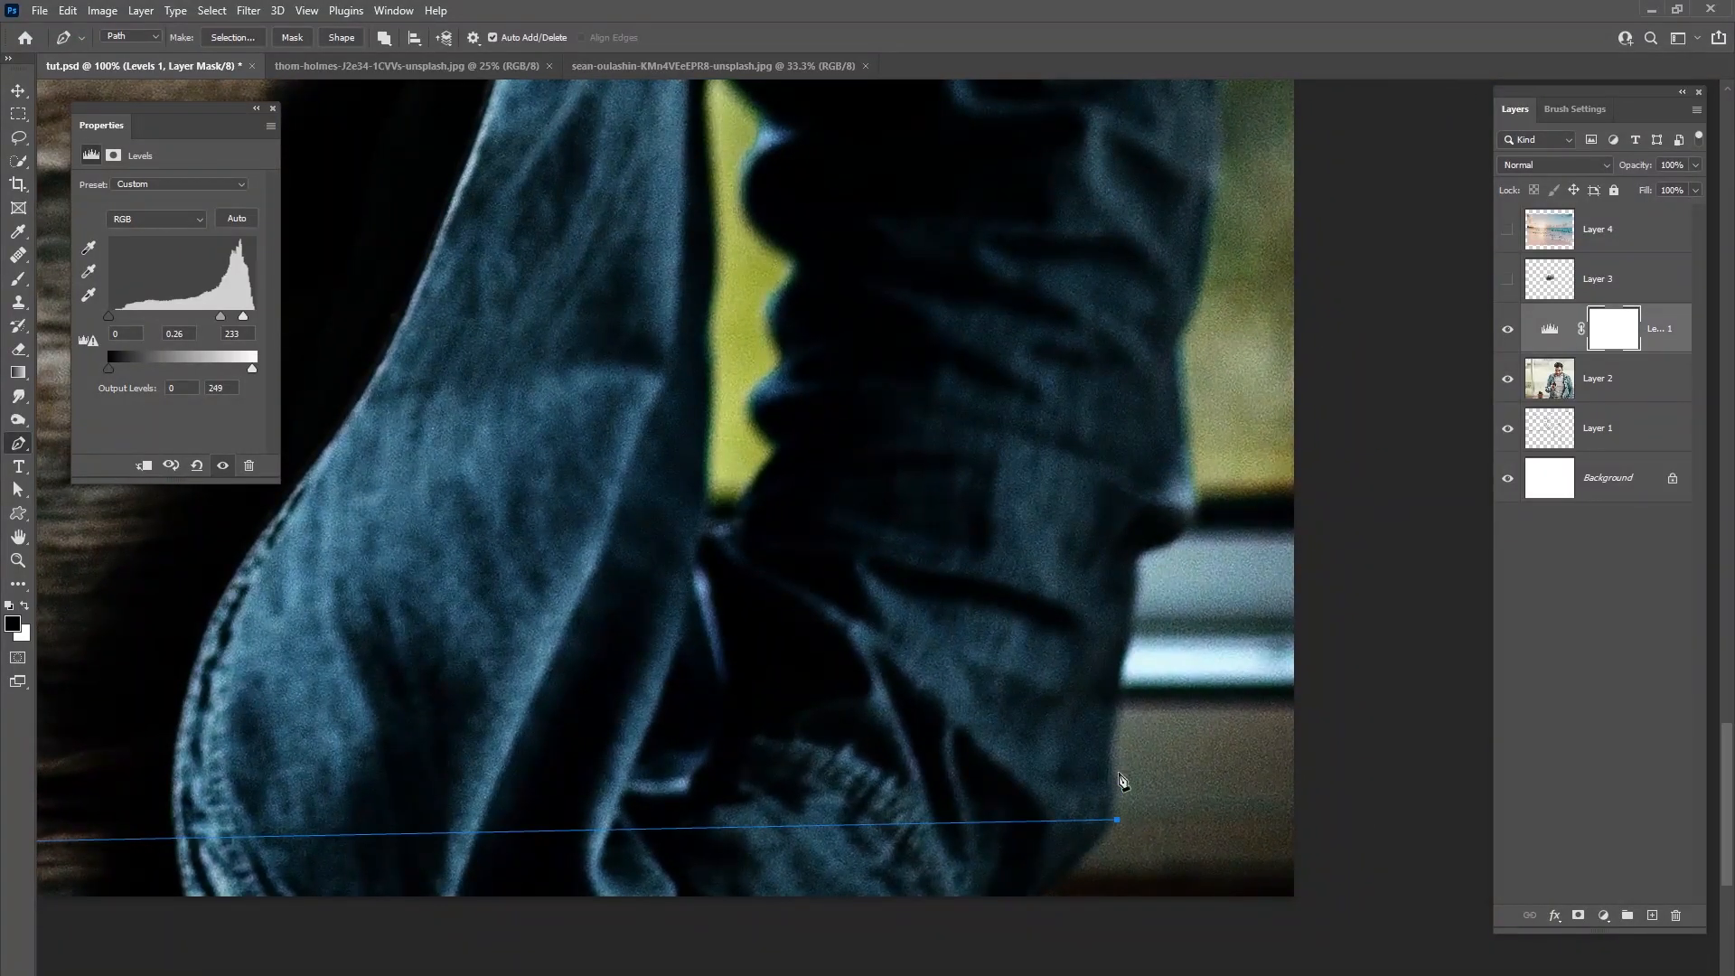
Step: Trace the path up the outer edge of the pocketed arm's sleeve past the wrist and elbow
{"action": "left_click_drag", "start_coordinate": [1114, 751], "coordinate": [1114, 713]}
{"action": "left_click_drag", "start_coordinate": [1139, 556], "coordinate": [1197, 519]}
{"action": "left_click_drag", "start_coordinate": [1187, 434], "coordinate": [1080, 680]}
{"action": "left_click_drag", "start_coordinate": [1102, 596], "coordinate": [1114, 553]}
{"action": "left_click_drag", "start_coordinate": [1114, 465], "coordinate": [1118, 433]}
{"action": "left_click_drag", "start_coordinate": [1096, 365], "coordinate": [1076, 491]}
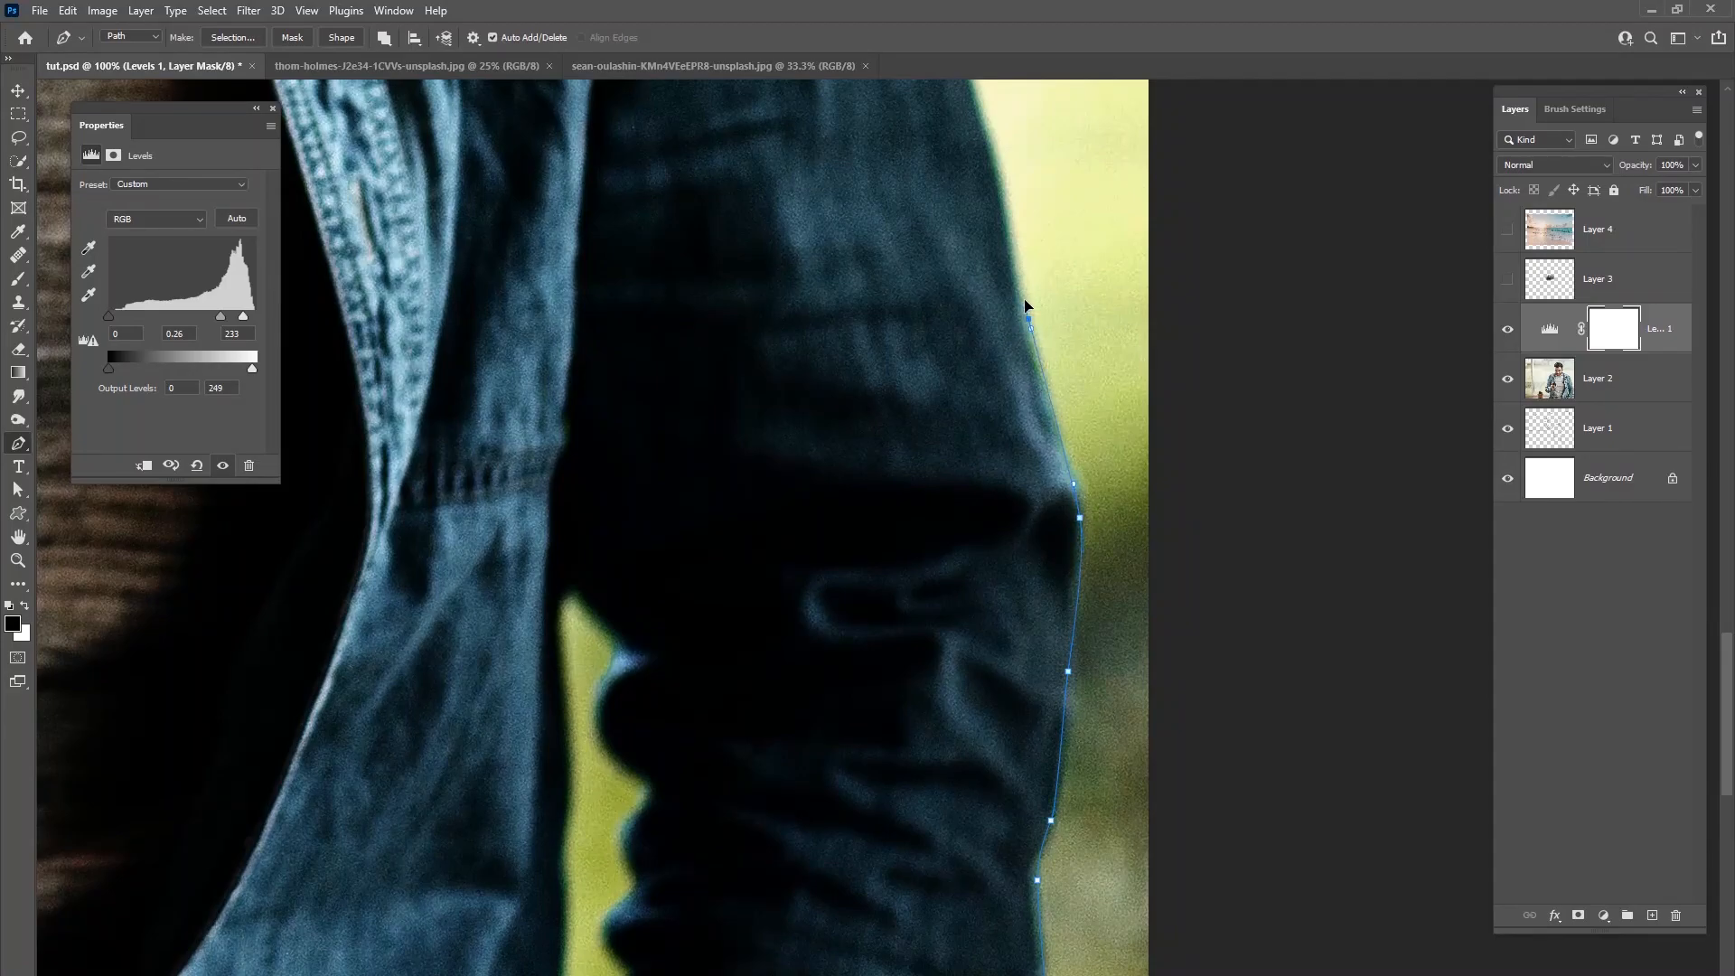
Step: Continue the path up the pocketed arm's upper sleeve to the start of the shoulder
{"action": "left_click_drag", "start_coordinate": [1007, 272], "coordinate": [954, 455]}
{"action": "left_click_drag", "start_coordinate": [925, 372], "coordinate": [1008, 619]}
{"action": "left_click_drag", "start_coordinate": [984, 508], "coordinate": [973, 475]}
{"action": "left_click_drag", "start_coordinate": [960, 454], "coordinate": [1009, 656]}
{"action": "left_click_drag", "start_coordinate": [929, 384], "coordinate": [1029, 620]}
{"action": "left_click_drag", "start_coordinate": [985, 519], "coordinate": [974, 493]}
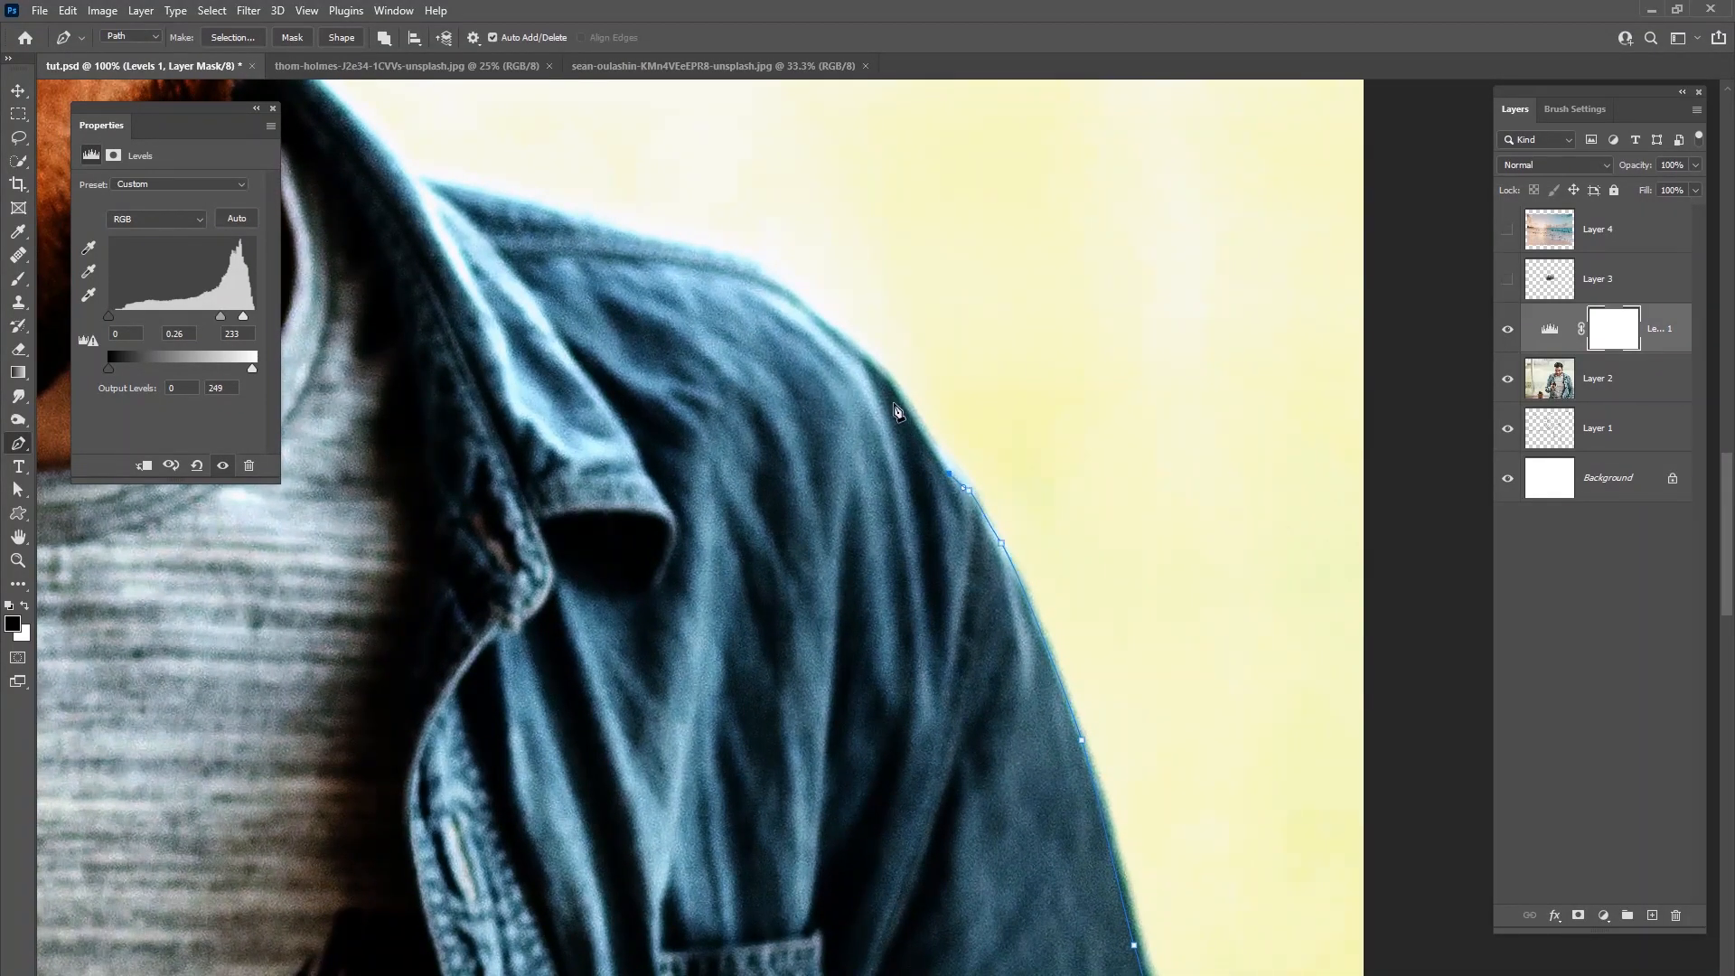
Step: Trace the path over the shoulder toward the collar, and check the edge with the Levels layer briefly hidden
{"action": "left_click_drag", "start_coordinate": [890, 387], "coordinate": [1086, 564]}
{"action": "left_click_drag", "start_coordinate": [981, 464], "coordinate": [922, 437]}
{"action": "left_click_drag", "start_coordinate": [794, 410], "coordinate": [933, 456]}
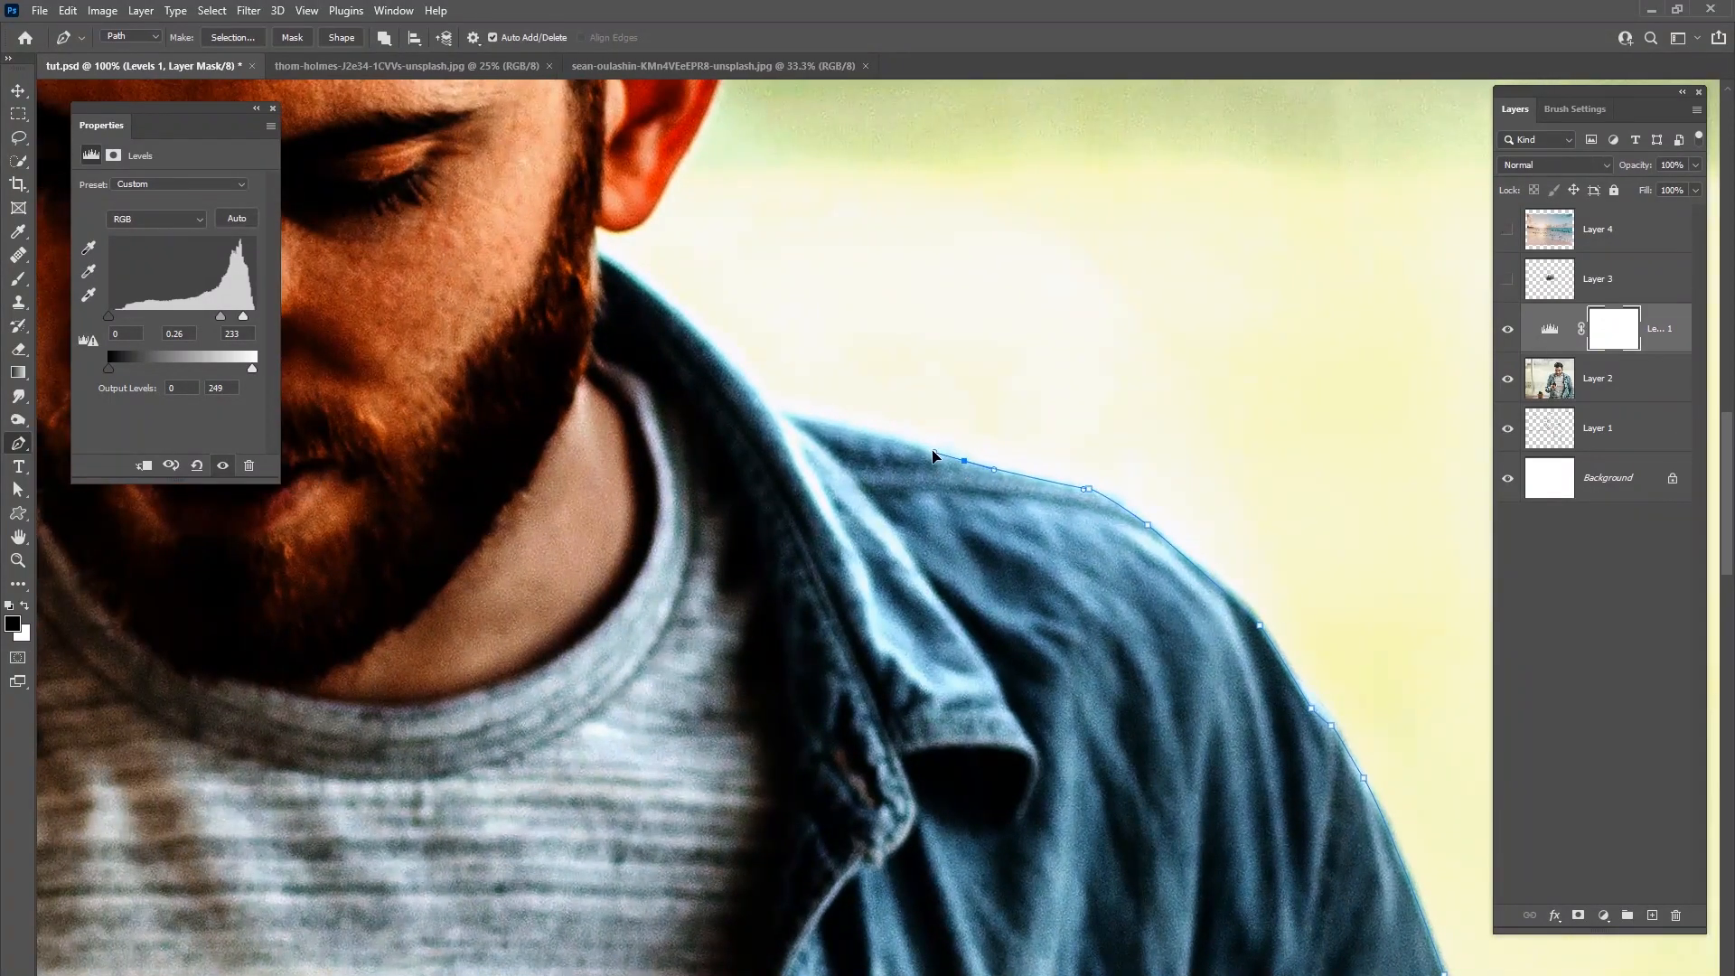
{"action": "left_click", "coordinate": [1507, 330]}
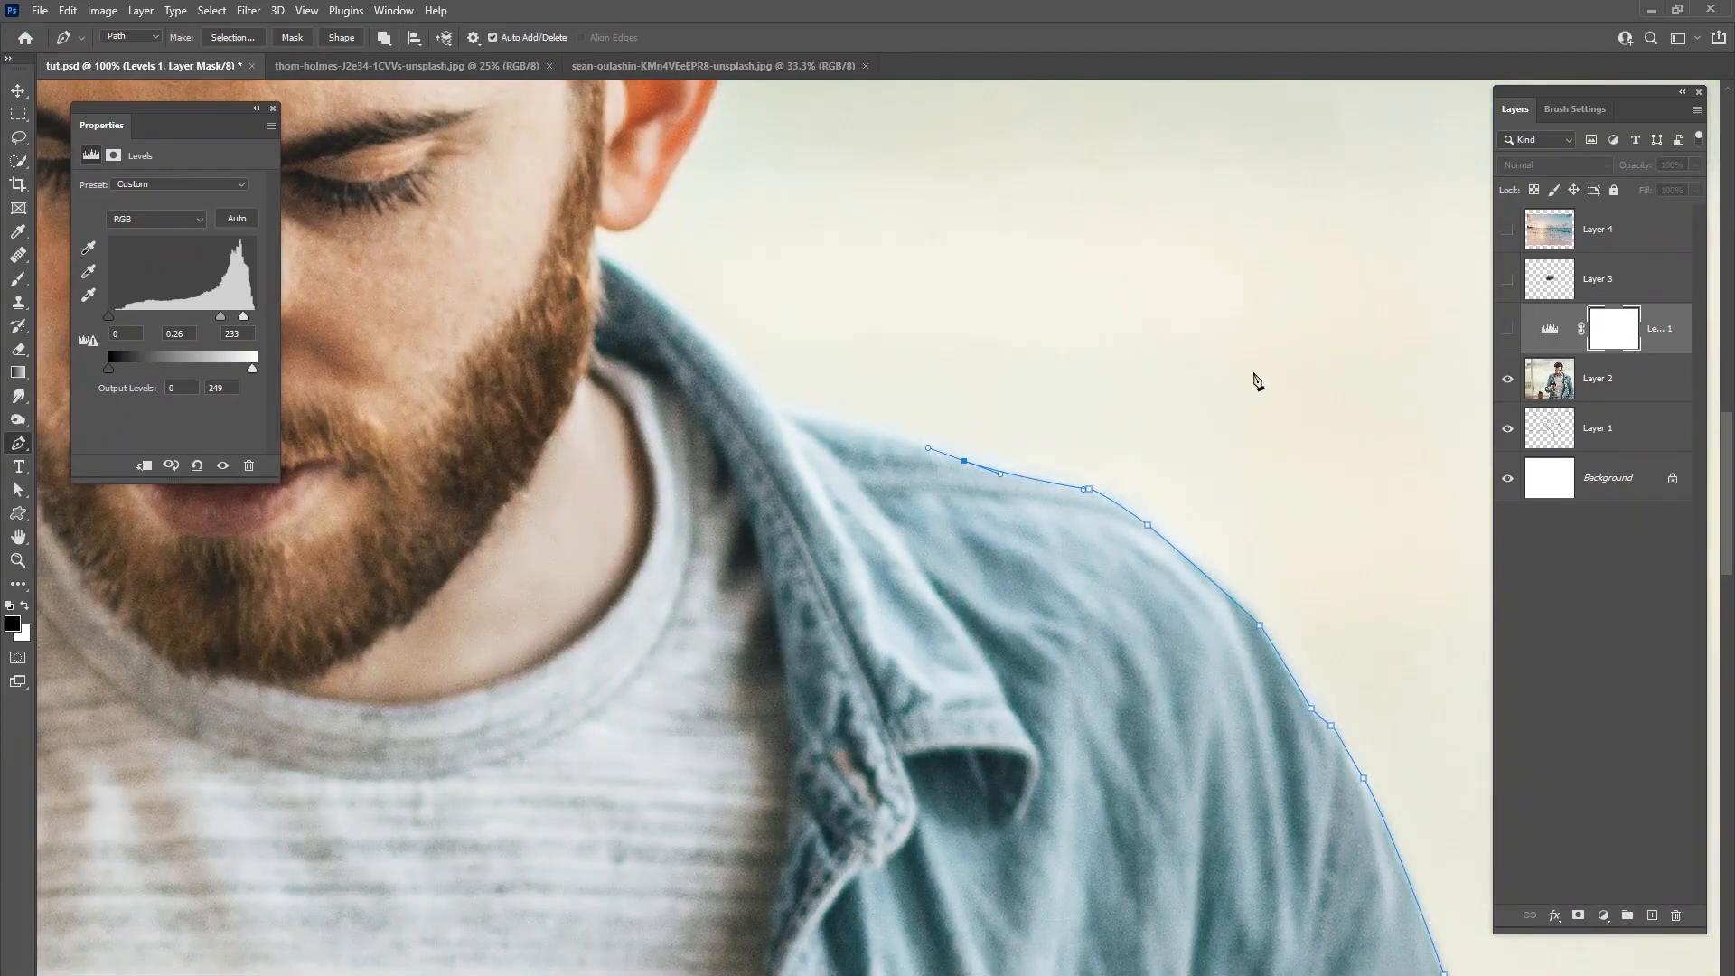
{"action": "left_click", "coordinate": [1507, 331]}
Step: Trace the path up the jacket collar and neck to the man's earlobe
{"action": "left_click_drag", "start_coordinate": [819, 423], "coordinate": [812, 423]}
{"action": "left_click", "coordinate": [774, 408]}
{"action": "left_click_drag", "start_coordinate": [728, 365], "coordinate": [832, 467]}
{"action": "left_click", "coordinate": [781, 430]}
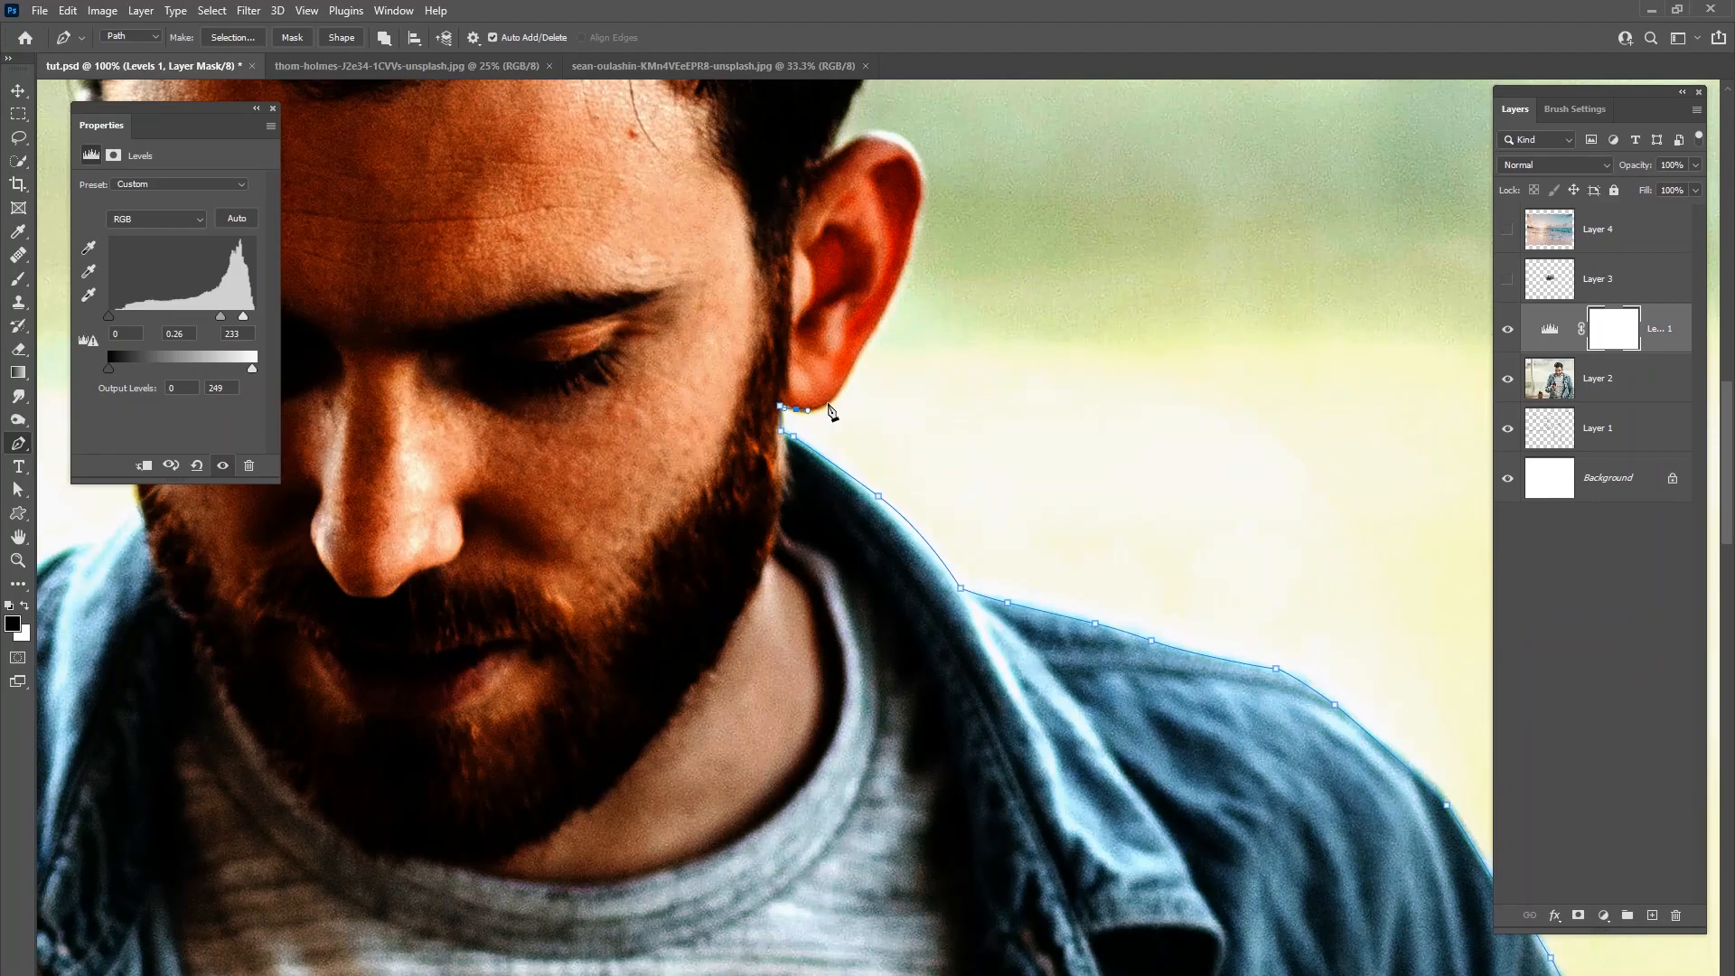
Step: Trace the path along the outer edge of the ear to its top, and hide the Levels layer
{"action": "key", "text": "ctrl+plus"}
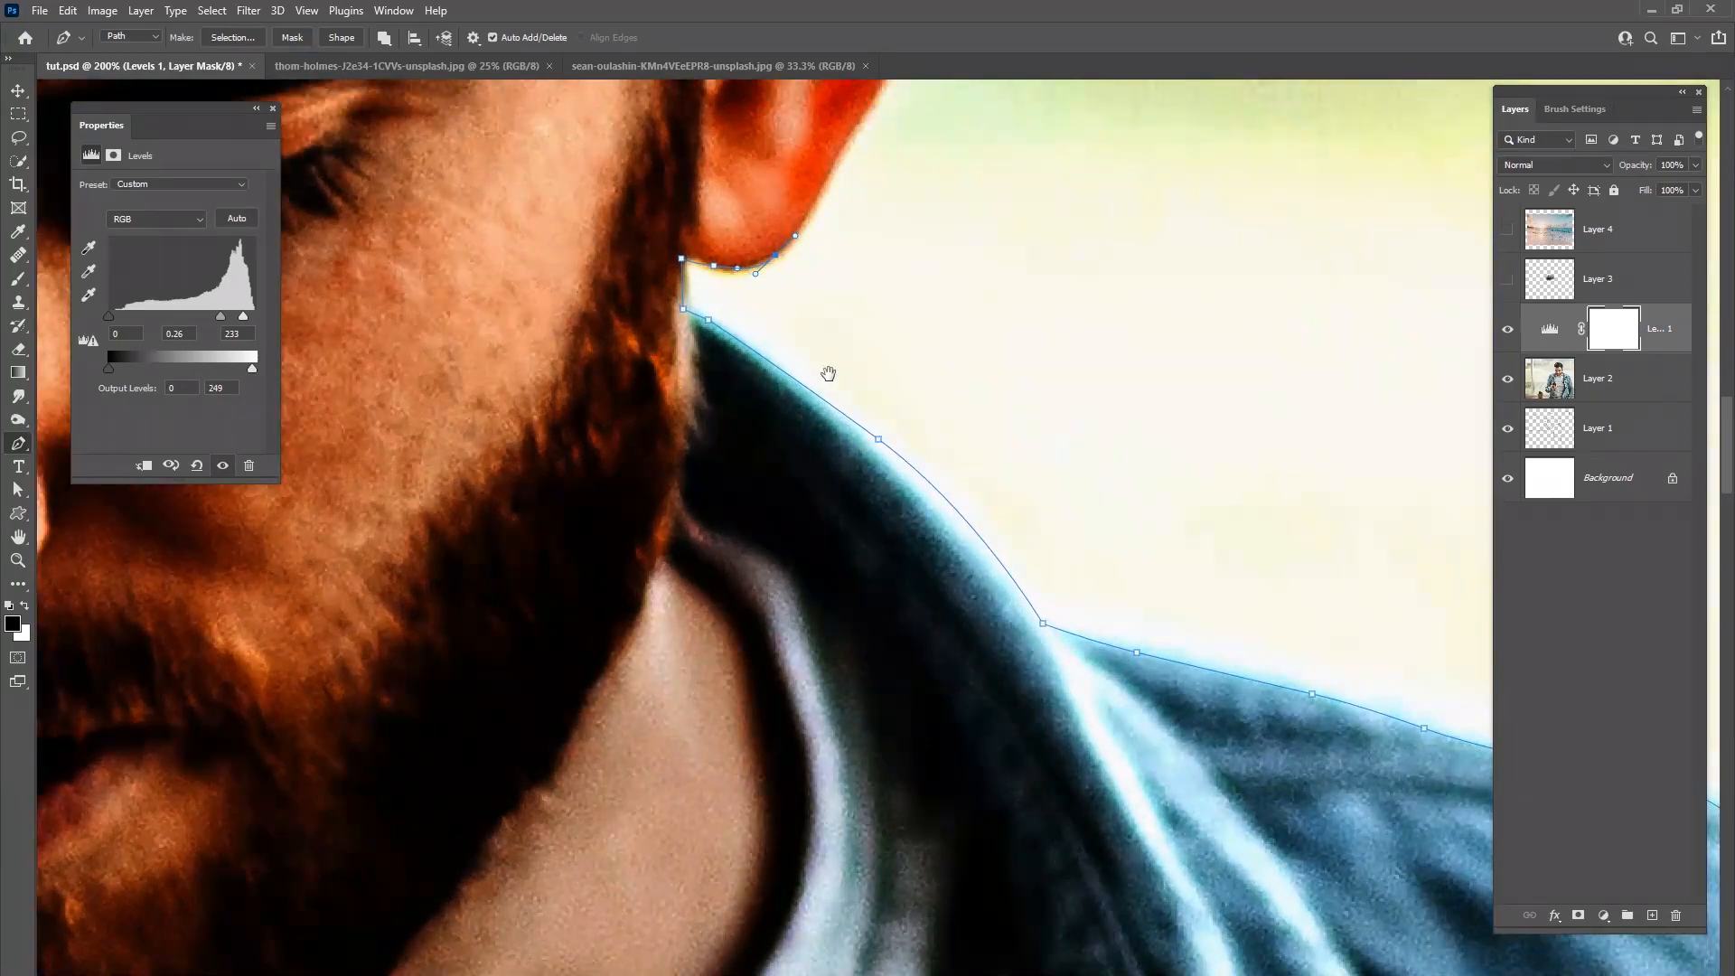
{"action": "left_click_drag", "start_coordinate": [828, 374], "coordinate": [878, 671]}
{"action": "left_click_drag", "start_coordinate": [902, 433], "coordinate": [914, 412]}
{"action": "left_click", "coordinate": [986, 260]}
{"action": "left_click_drag", "start_coordinate": [1007, 185], "coordinate": [944, 485]}
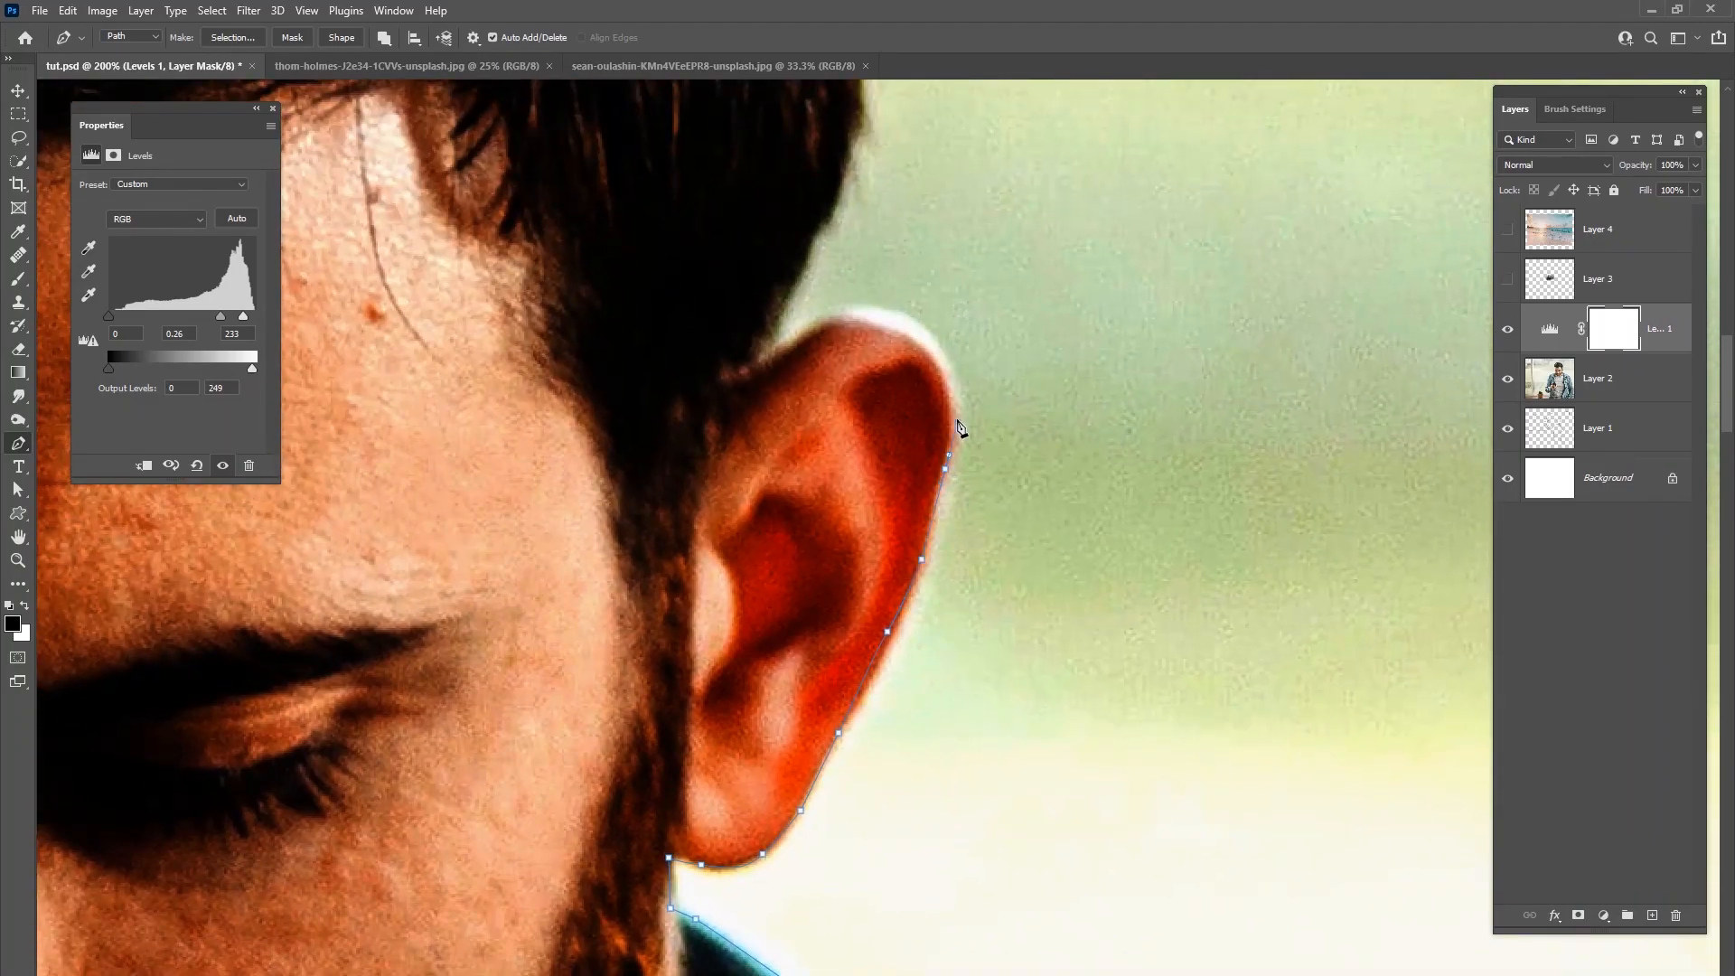
{"action": "left_click_drag", "start_coordinate": [947, 364], "coordinate": [933, 497]}
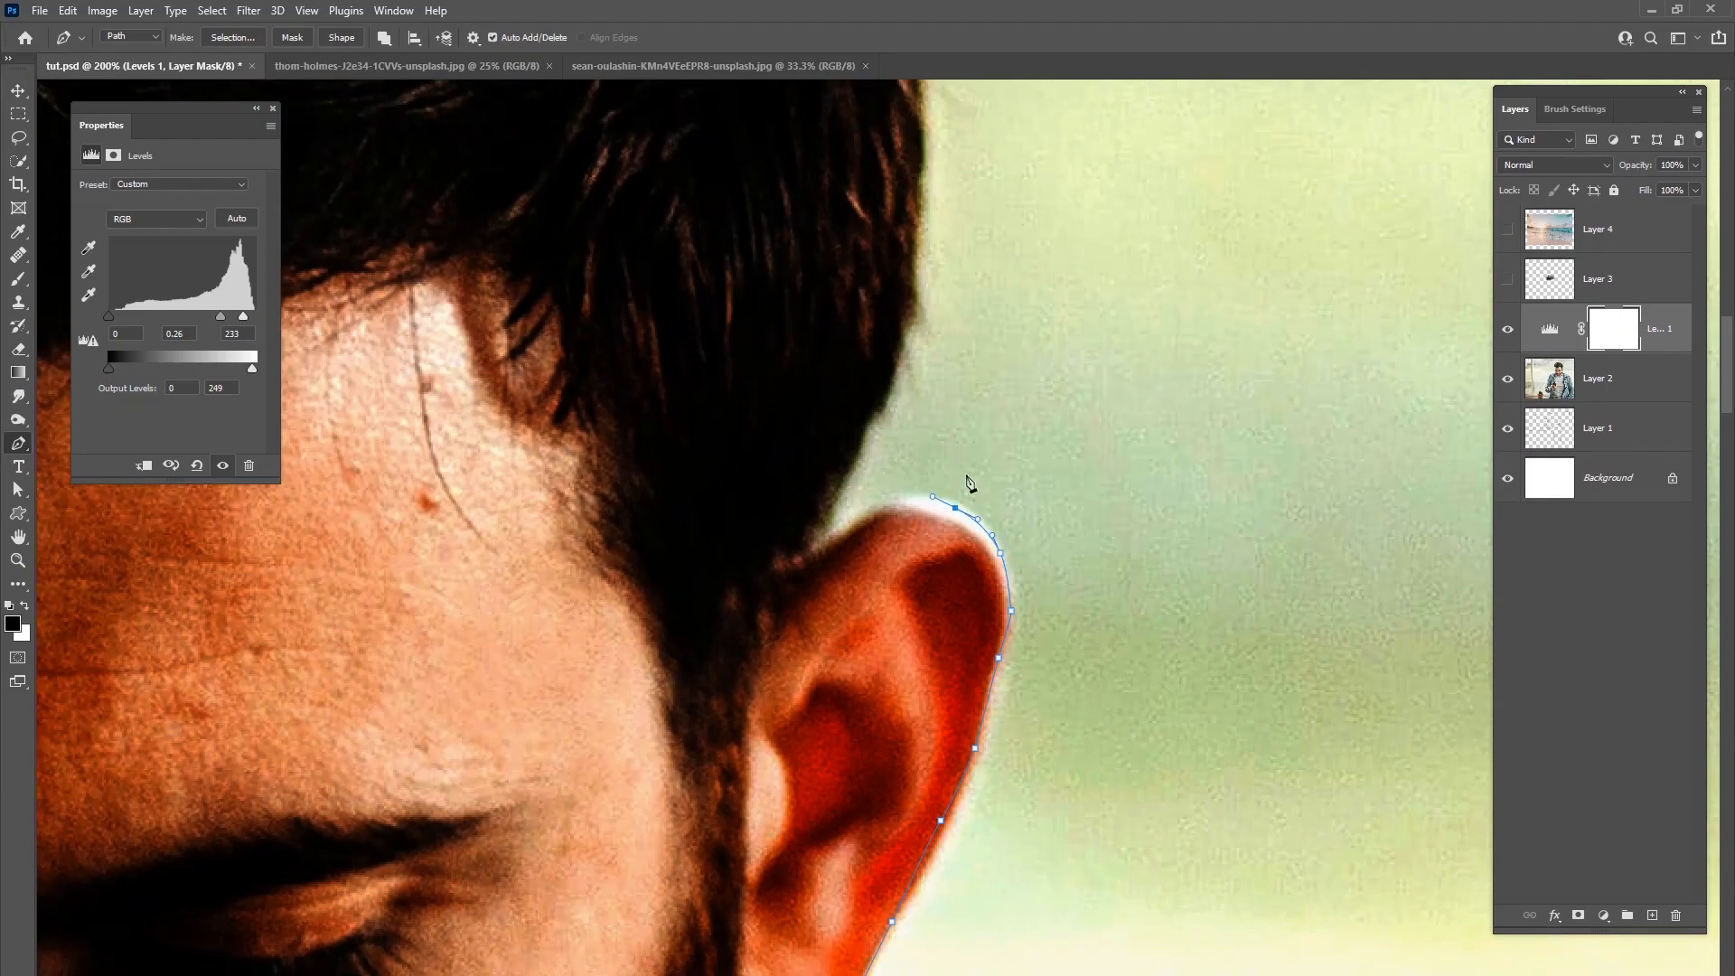
{"action": "left_click", "coordinate": [1503, 332]}
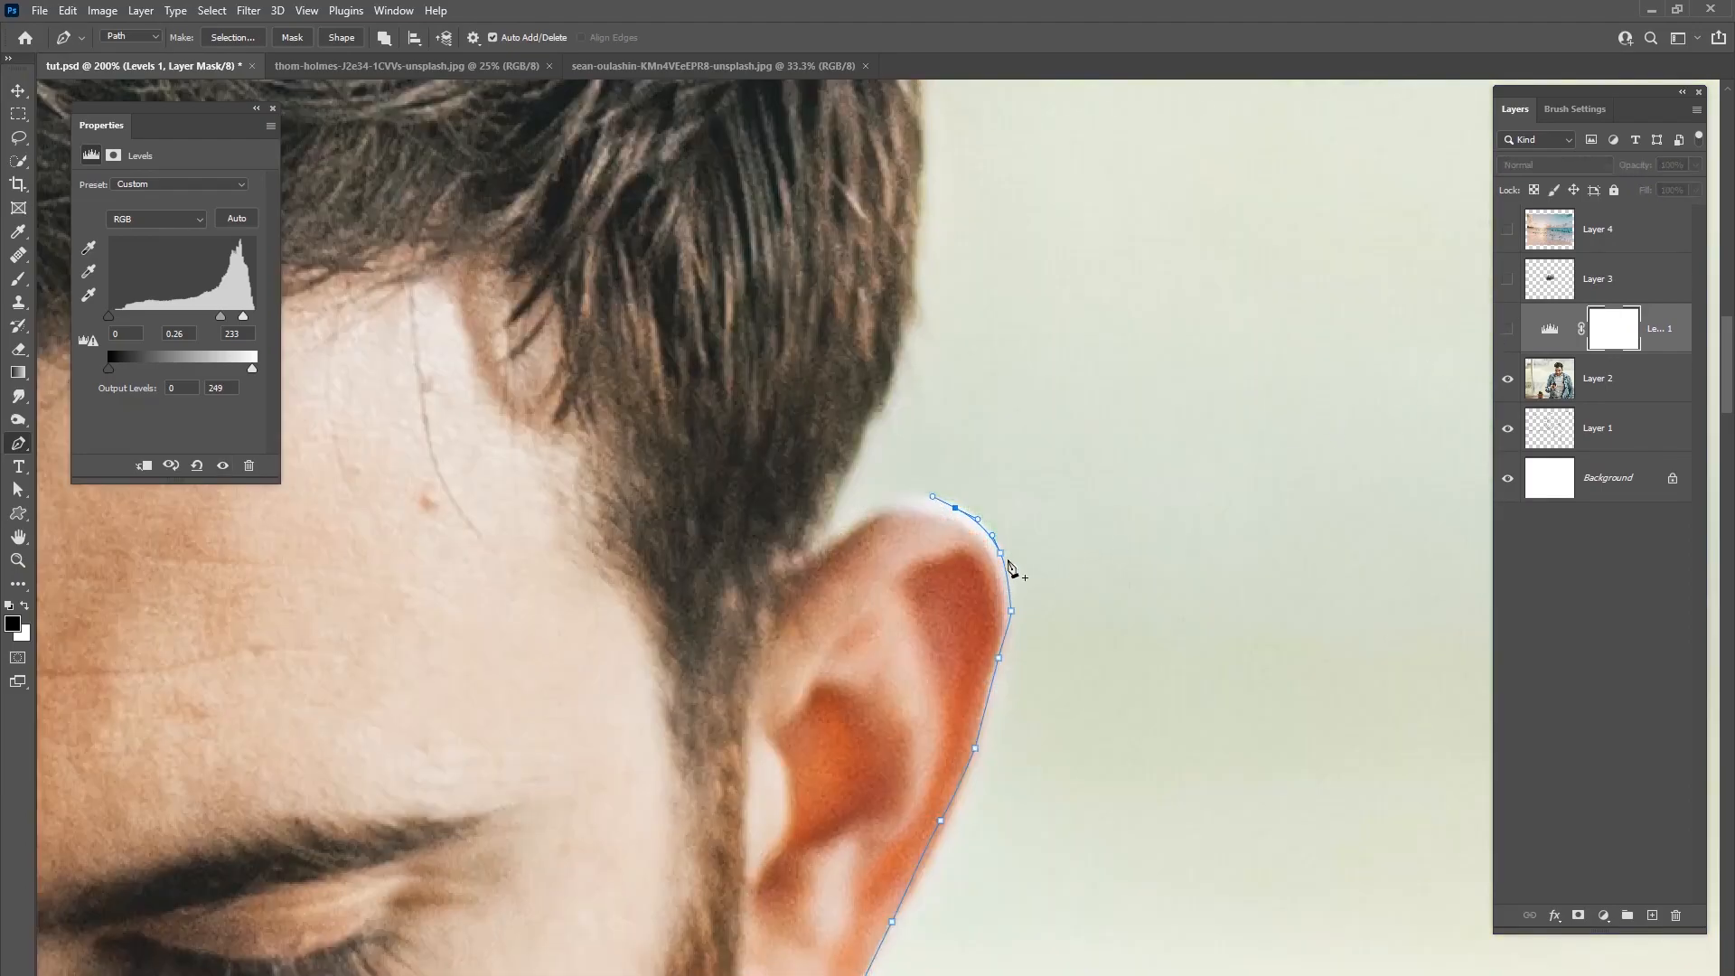
Step: Show the Levels layer and continue the path from the top of the ear up the hair behind it
{"action": "left_click", "coordinate": [1507, 330]}
{"action": "left_click_drag", "start_coordinate": [903, 500], "coordinate": [820, 545]}
{"action": "left_click_drag", "start_coordinate": [873, 414], "coordinate": [890, 389]}
{"action": "left_click_drag", "start_coordinate": [886, 351], "coordinate": [876, 557]}
{"action": "left_click_drag", "start_coordinate": [882, 547], "coordinate": [882, 543]}
{"action": "left_click", "coordinate": [889, 463]}
{"action": "left_click_drag", "start_coordinate": [890, 360], "coordinate": [880, 594]}
Step: Trace the path up the side of the man's hair toward the crown
{"action": "left_click", "coordinate": [884, 540]}
{"action": "left_click_drag", "start_coordinate": [885, 454], "coordinate": [919, 646]}
{"action": "left_click", "coordinate": [876, 479]}
{"action": "left_click_drag", "start_coordinate": [920, 537], "coordinate": [1036, 729]}
{"action": "left_click", "coordinate": [902, 549]}
{"action": "left_click", "coordinate": [942, 594]}
{"action": "left_click", "coordinate": [921, 571]}
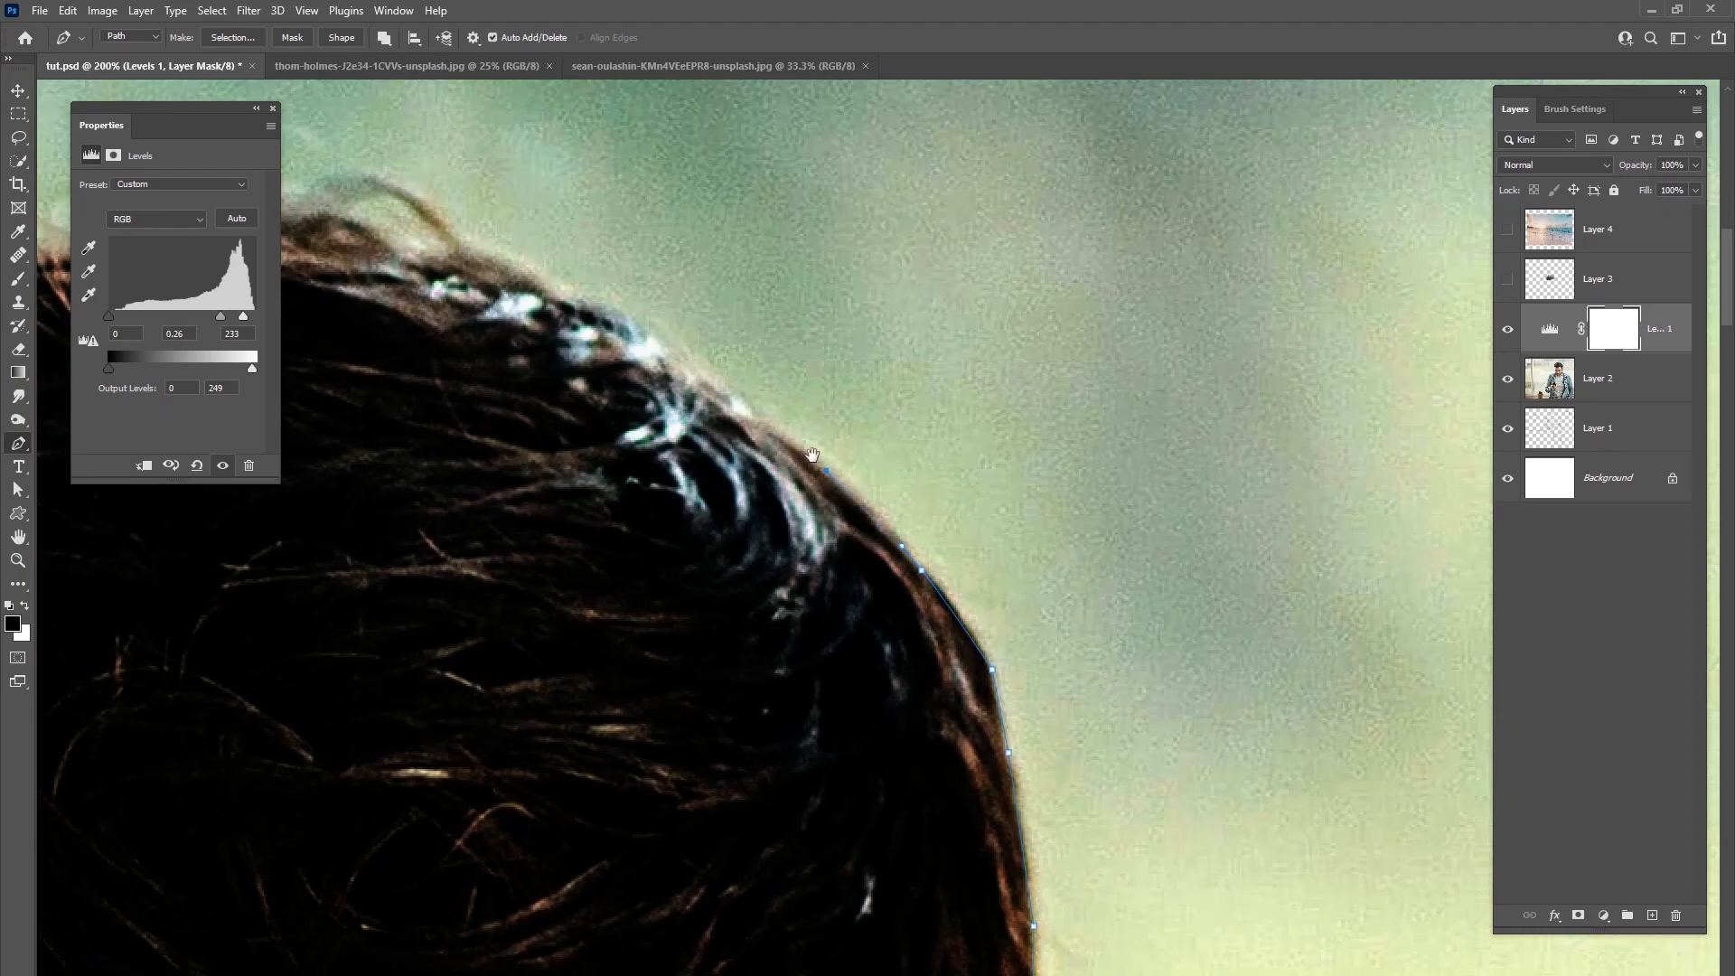
Step: Continue the path over the upper curve of the hair to the loose tufts on top of the head
{"action": "left_click", "coordinate": [826, 470]}
{"action": "left_click_drag", "start_coordinate": [827, 471], "coordinate": [998, 611]}
{"action": "left_click", "coordinate": [916, 545]}
{"action": "left_click", "coordinate": [835, 472]}
{"action": "left_click_drag", "start_coordinate": [835, 473], "coordinate": [1039, 567]}
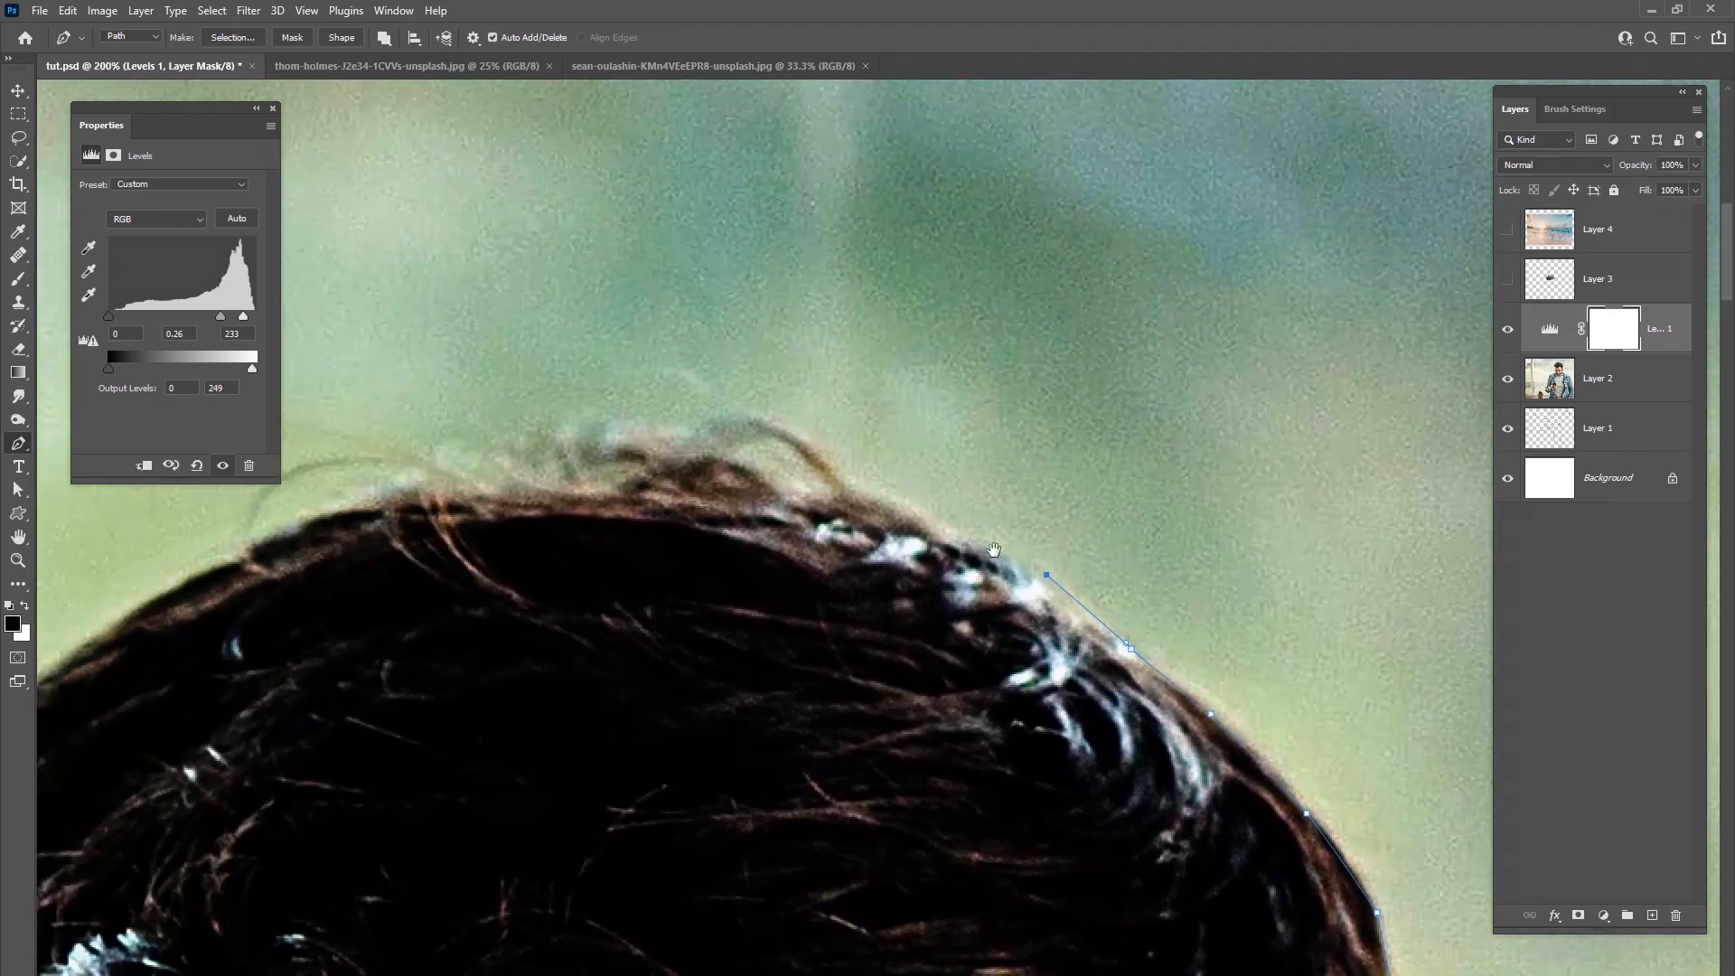
{"action": "left_click", "coordinate": [949, 531]}
{"action": "left_click", "coordinate": [815, 494]}
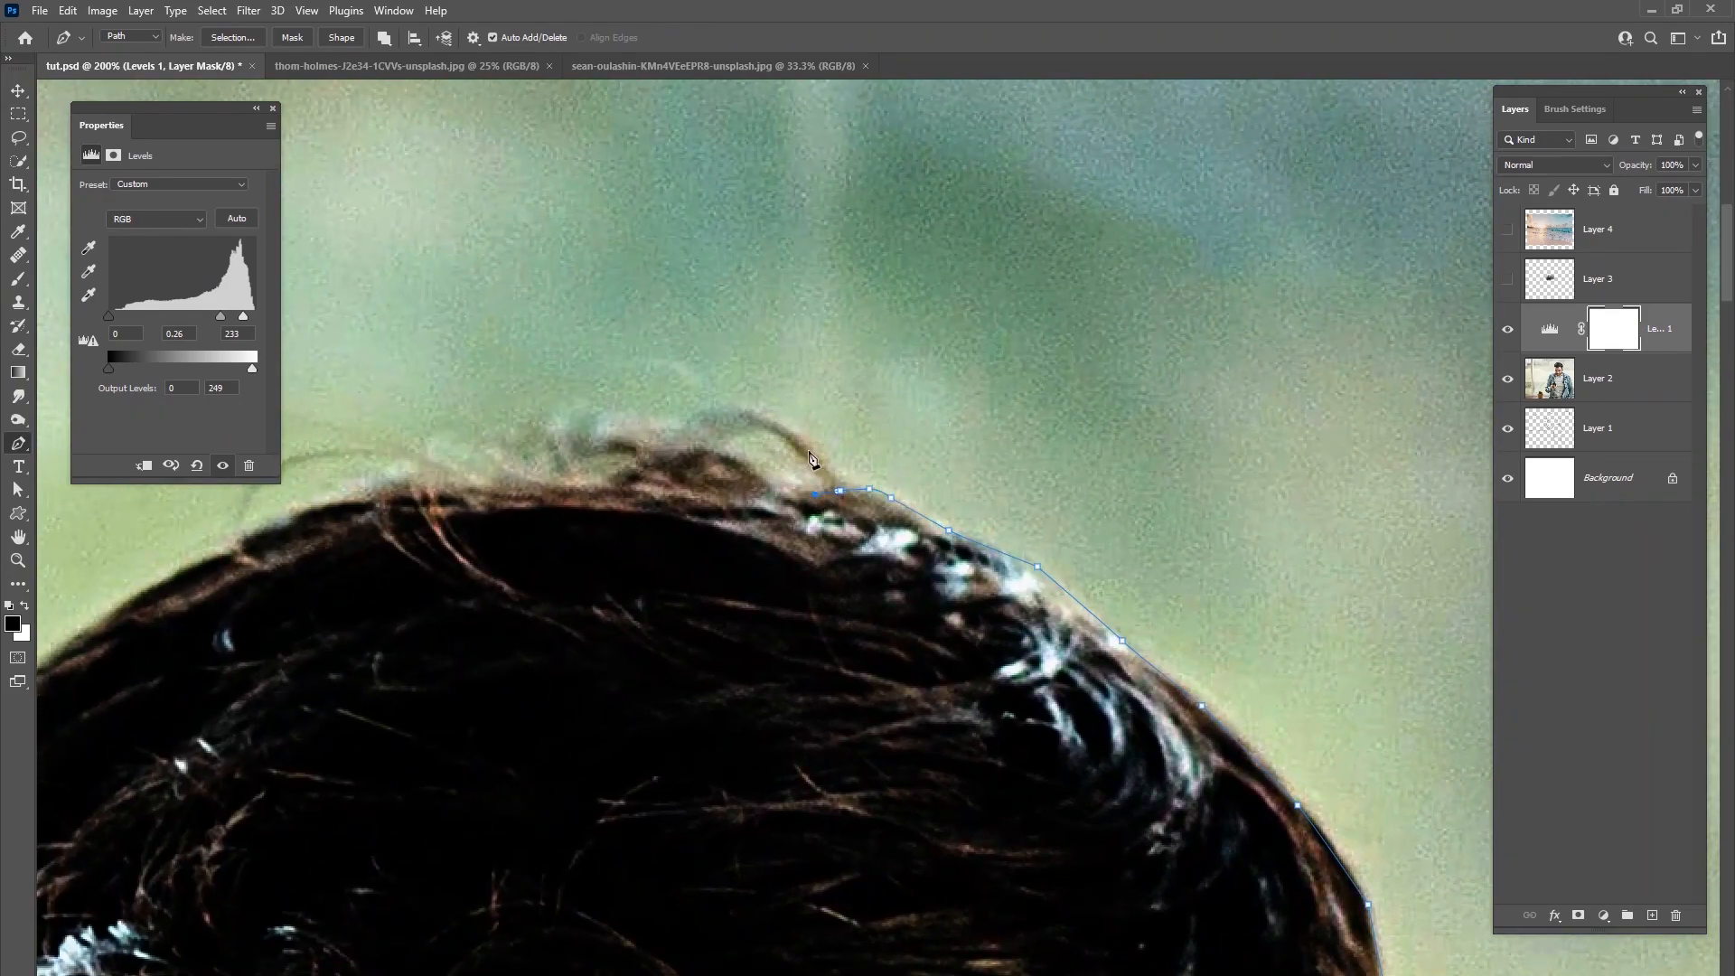
Step: Trace closely spaced path points beneath the loose hair tufts on top of the head
{"action": "left_click_drag", "start_coordinate": [817, 538], "coordinate": [958, 585]}
{"action": "left_click", "coordinate": [859, 507]}
{"action": "left_click", "coordinate": [833, 499]}
{"action": "left_click", "coordinate": [814, 507]}
{"action": "left_click", "coordinate": [790, 517]}
{"action": "left_click", "coordinate": [770, 521]}
{"action": "left_click", "coordinate": [759, 530]}
{"action": "left_click", "coordinate": [744, 534]}
Step: Carry the path across the rest of the head's top and start down the opposite side of the hair
{"action": "left_click_drag", "start_coordinate": [826, 528], "coordinate": [1187, 537]}
{"action": "left_click", "coordinate": [999, 539]}
{"action": "left_click", "coordinate": [921, 548]}
{"action": "left_click", "coordinate": [857, 553]}
{"action": "left_click_drag", "start_coordinate": [760, 599], "coordinate": [983, 482]}
{"action": "left_click_drag", "start_coordinate": [886, 535], "coordinate": [871, 543]}
{"action": "left_click_drag", "start_coordinate": [789, 604], "coordinate": [943, 455]}
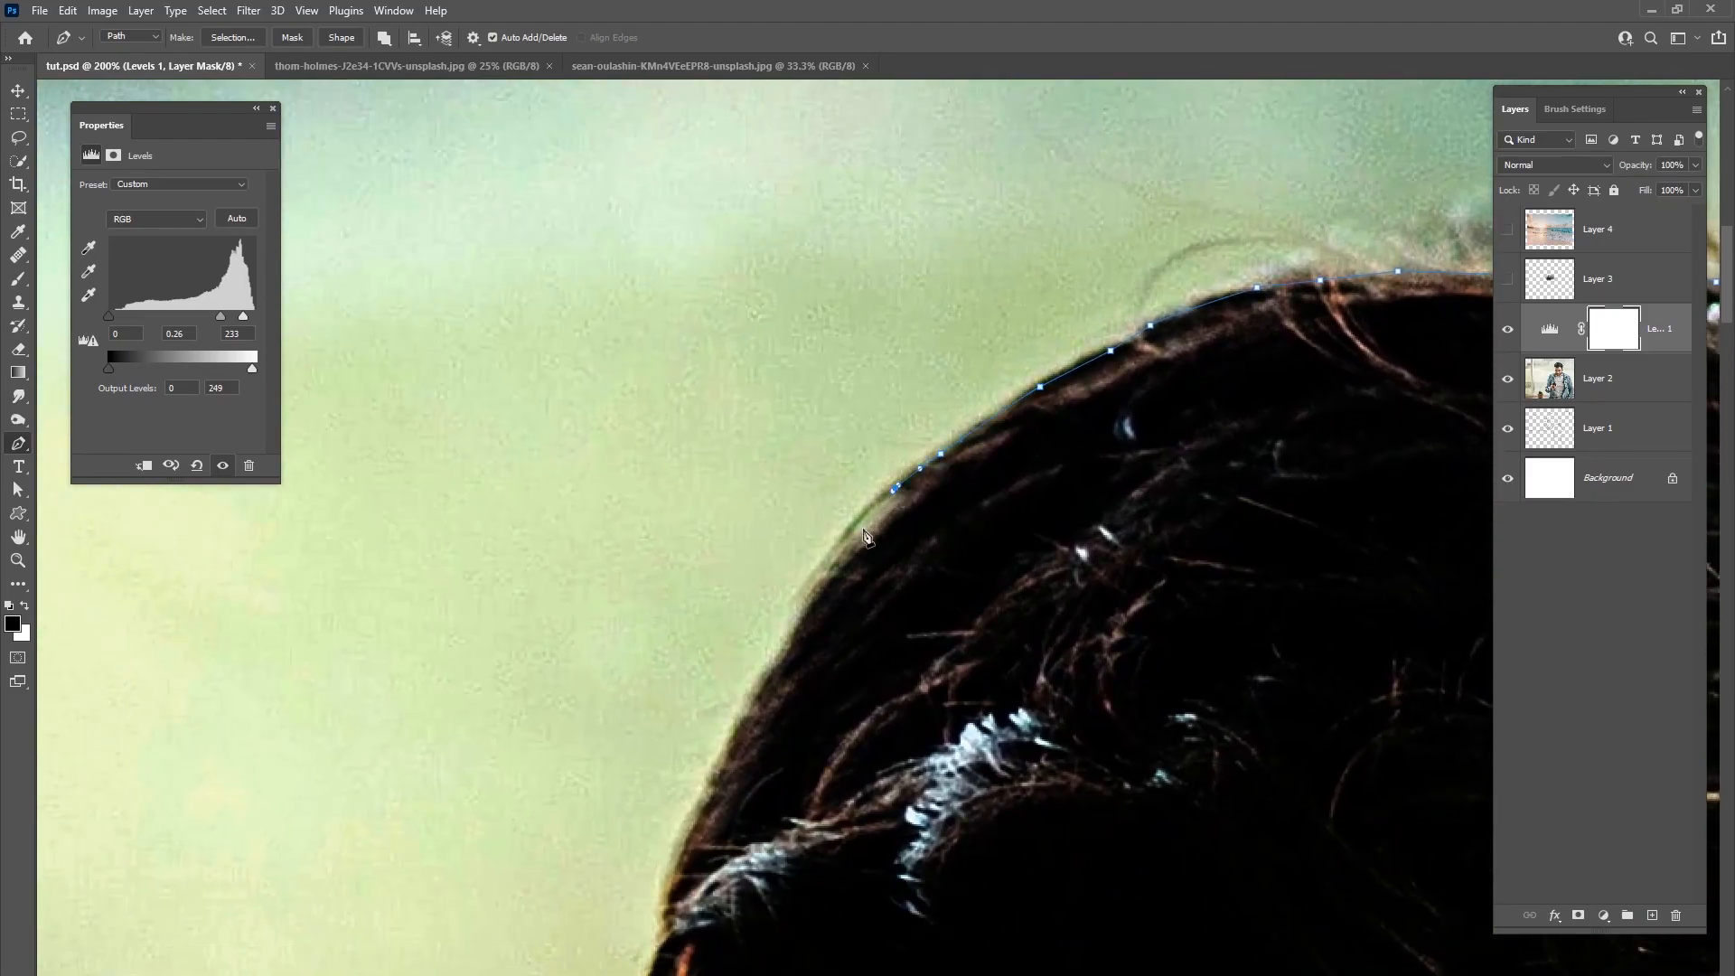
Step: Trace the path down the opposite side of the hair to the tuft beside the forehead
{"action": "left_click_drag", "start_coordinate": [826, 562], "coordinate": [818, 581]}
{"action": "left_click", "coordinate": [800, 614]}
{"action": "left_click_drag", "start_coordinate": [784, 644], "coordinate": [936, 413]}
{"action": "left_click_drag", "start_coordinate": [907, 472], "coordinate": [899, 486]}
{"action": "left_click_drag", "start_coordinate": [865, 544], "coordinate": [844, 597]}
{"action": "left_click_drag", "start_coordinate": [815, 672], "coordinate": [877, 570]}
{"action": "left_click_drag", "start_coordinate": [870, 642], "coordinate": [915, 533]}
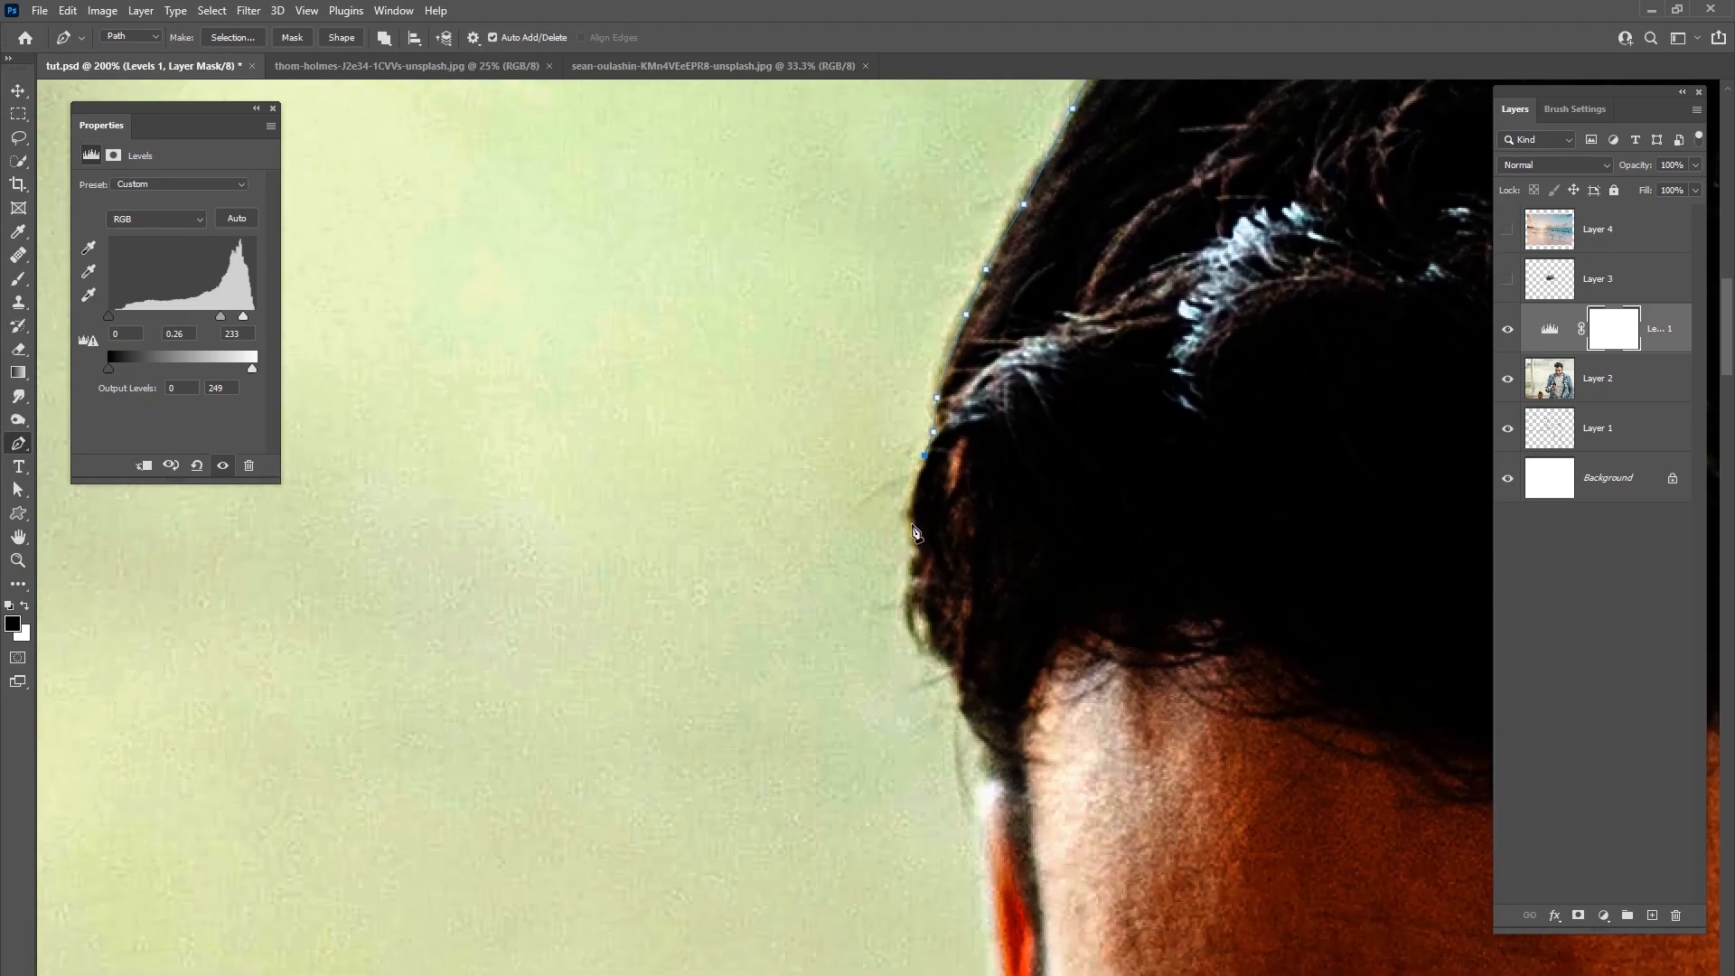
Step: Trace the path around the hair tuft beside the forehead to the top of the far ear
{"action": "left_click", "coordinate": [909, 569]}
{"action": "mouse_move", "coordinate": [907, 599]}
{"action": "left_mouse_down"}
{"action": "mouse_move", "coordinate": [932, 651]}
{"action": "mouse_move", "coordinate": [919, 590]}
{"action": "left_mouse_up"}
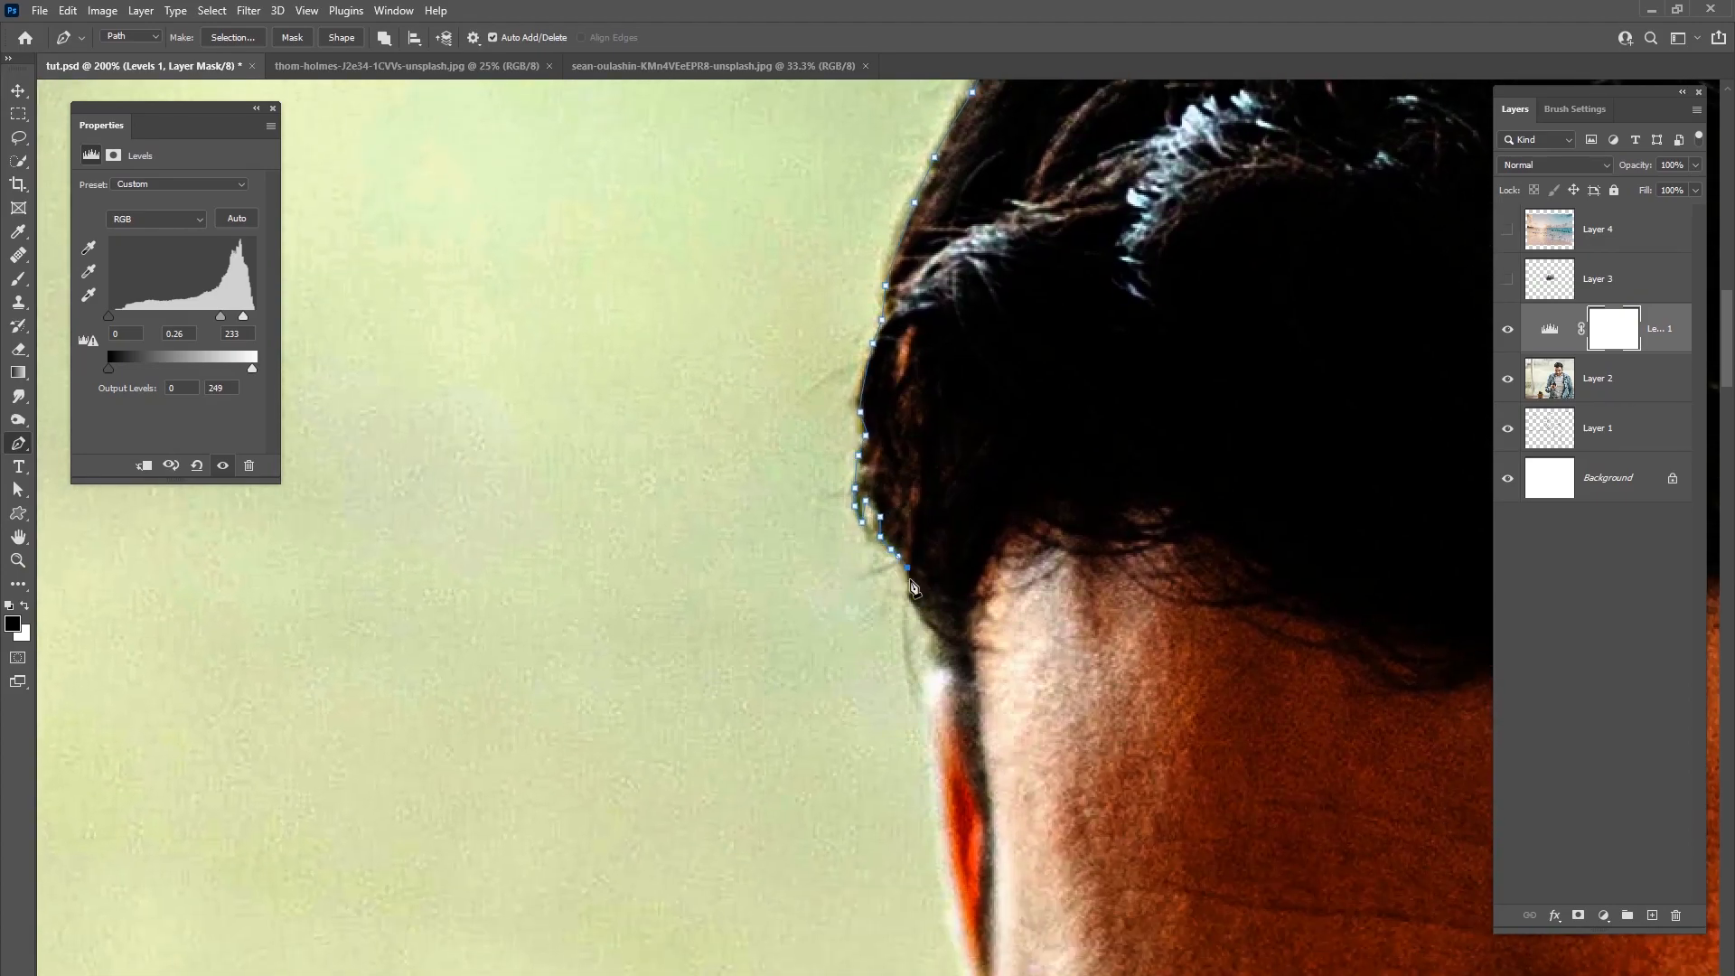
{"action": "left_click", "coordinate": [931, 626]}
{"action": "left_click_drag", "start_coordinate": [934, 672], "coordinate": [920, 562]}
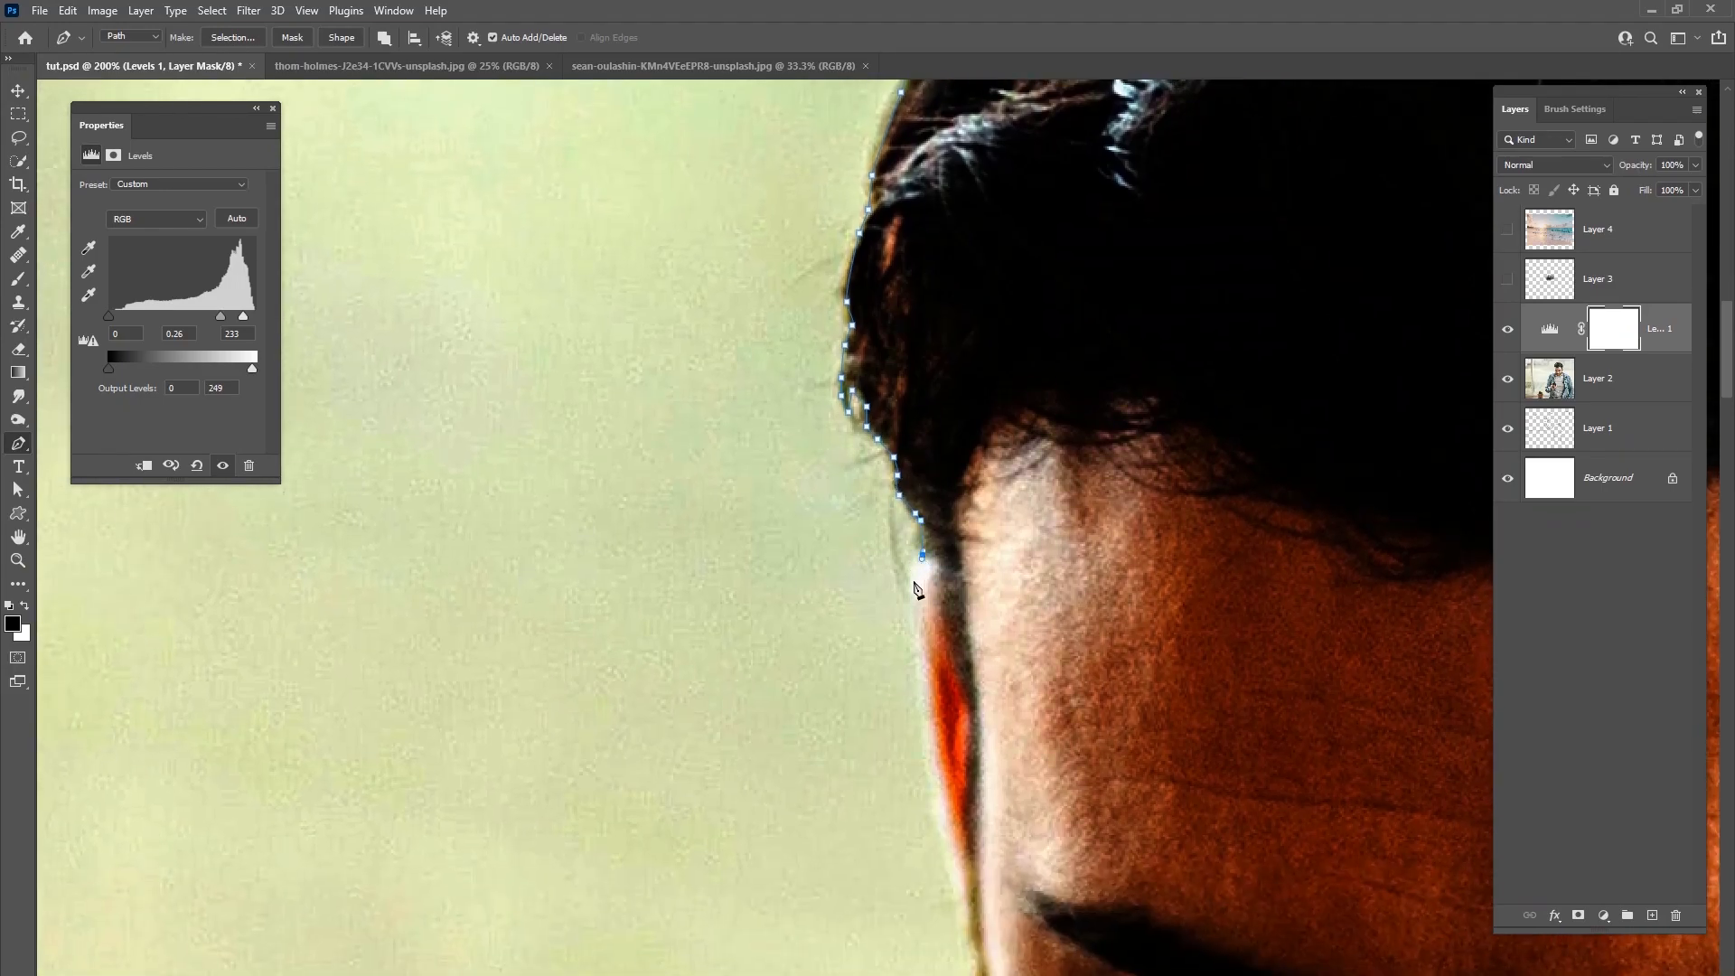
Step: Trace the path along the outer edge of the far ear and onto the side of the face
{"action": "left_click_drag", "start_coordinate": [913, 730], "coordinate": [922, 576]}
{"action": "left_click_drag", "start_coordinate": [935, 642], "coordinate": [924, 523]}
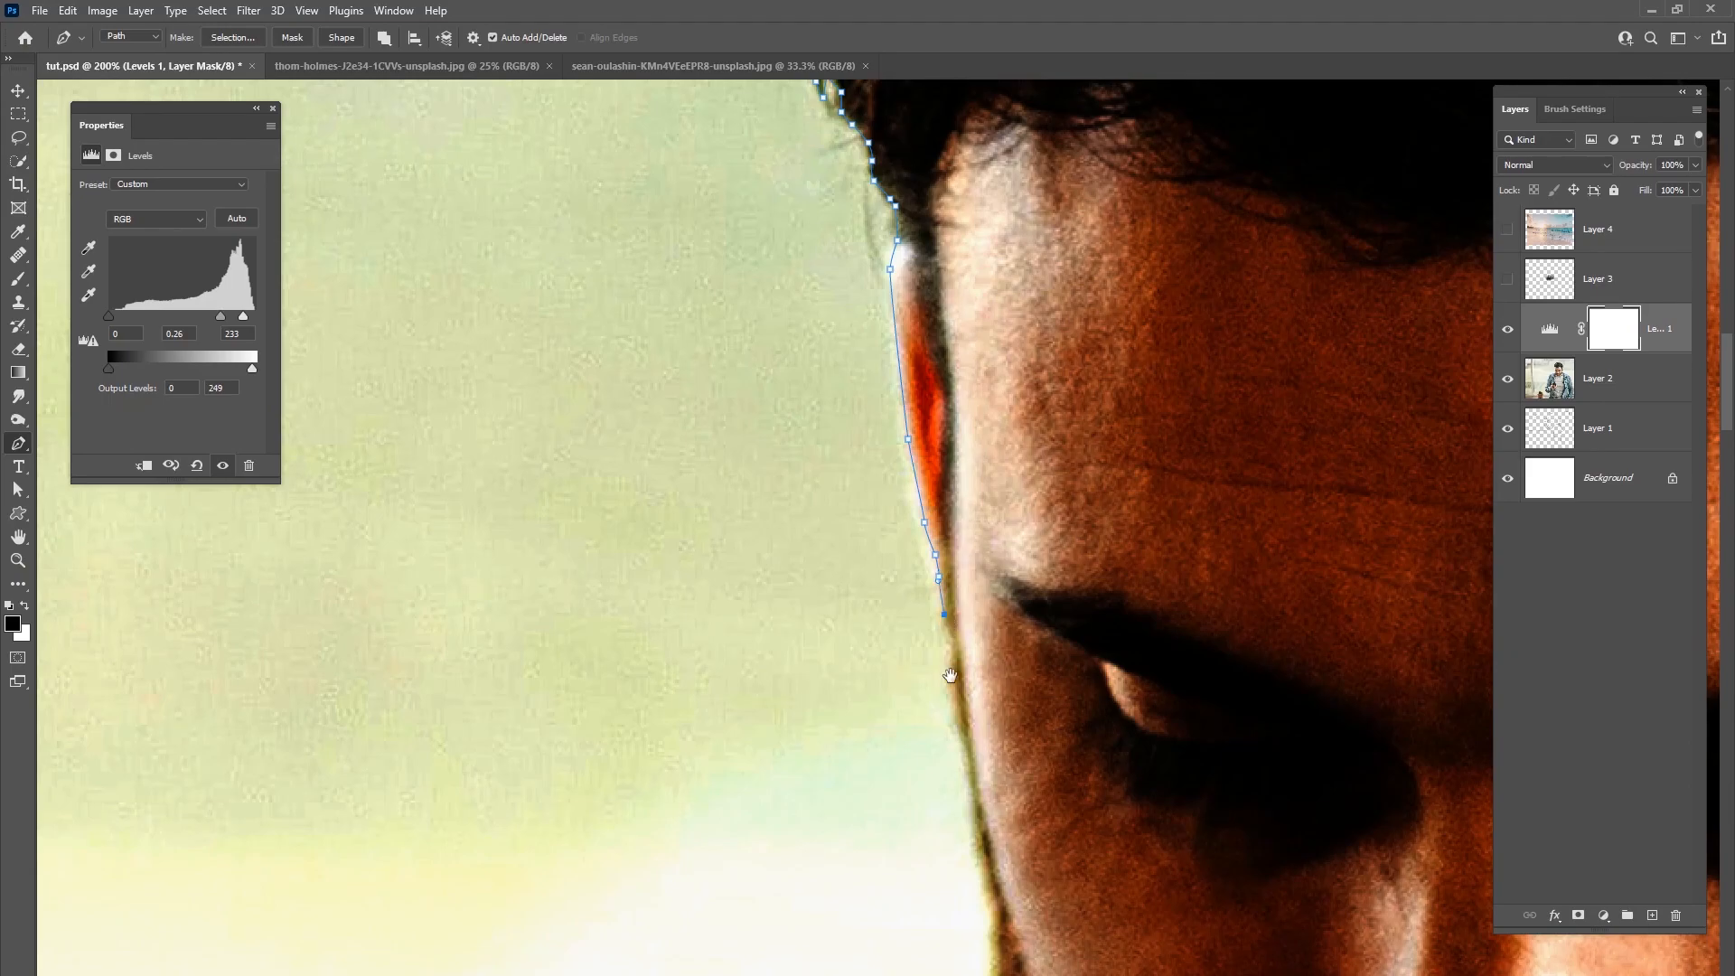
{"action": "left_click_drag", "start_coordinate": [951, 676], "coordinate": [920, 498]}
{"action": "left_click", "coordinate": [943, 633]}
{"action": "left_click_drag", "start_coordinate": [961, 716], "coordinate": [938, 547]}
{"action": "left_click", "coordinate": [942, 607]}
Step: Trace the path down the bearded cheek to the collar, and check the edge with the Levels layer briefly hidden
{"action": "left_click", "coordinate": [950, 688]}
{"action": "left_click", "coordinate": [960, 719]}
{"action": "left_click", "coordinate": [959, 741]}
{"action": "left_click_drag", "start_coordinate": [918, 770], "coordinate": [1005, 531]}
{"action": "left_click", "coordinate": [1509, 329]}
{"action": "left_click", "coordinate": [1510, 329]}
Step: Trace the path along the jacket collar down to where it meets the shoulder
{"action": "left_click", "coordinate": [1034, 506]}
{"action": "left_click", "coordinate": [994, 536]}
{"action": "left_click", "coordinate": [971, 554]}
{"action": "left_click", "coordinate": [942, 562]}
{"action": "left_click", "coordinate": [902, 572]}
{"action": "left_click_drag", "start_coordinate": [896, 576], "coordinate": [889, 581]}
{"action": "left_click_drag", "start_coordinate": [824, 627], "coordinate": [951, 537]}
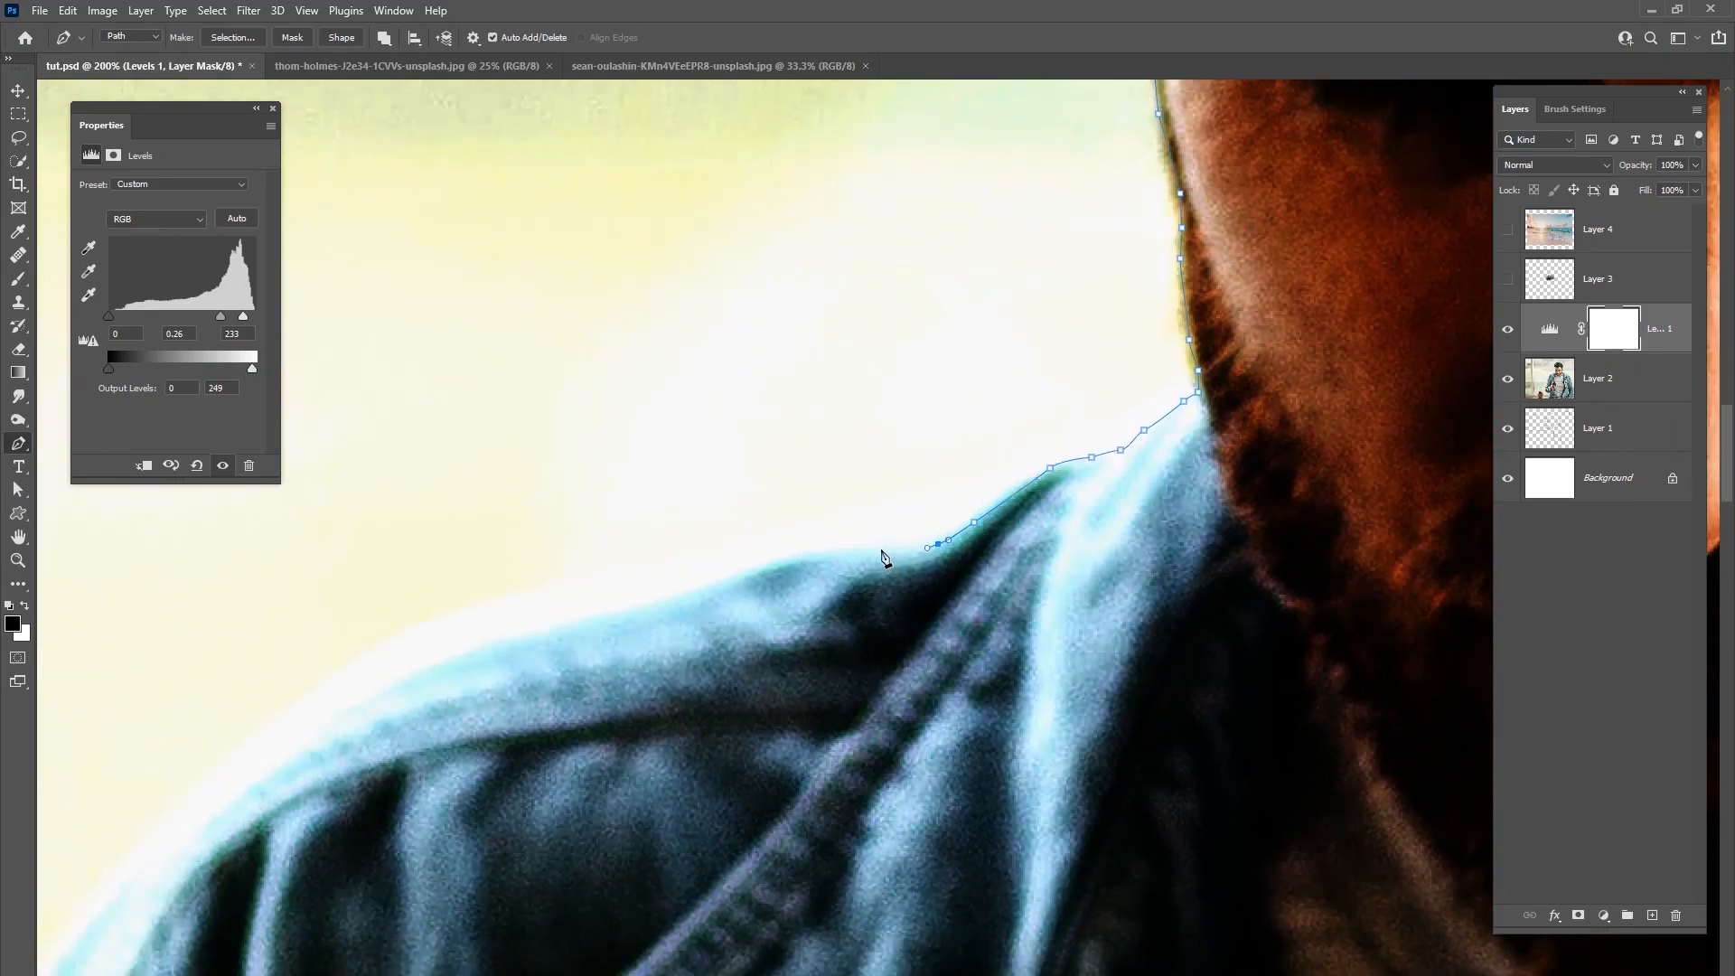
Step: Undo the last path points at the collar, checking the edge with the Levels layer briefly hidden
{"action": "left_click_drag", "start_coordinate": [848, 596], "coordinate": [1012, 443]}
{"action": "key", "text": "ctrl+z"}
{"action": "key", "text": "ctrl+z"}
{"action": "left_click", "coordinate": [1509, 332]}
{"action": "left_click", "coordinate": [1509, 331]}
{"action": "key", "text": "ctrl+z"}
{"action": "key", "text": "ctrl+z"}
Step: Trace the path from the collar along the shoulder of the phone-holding arm toward the sleeve seam
{"action": "left_click_drag", "start_coordinate": [1217, 372], "coordinate": [1174, 381]}
{"action": "left_click_drag", "start_coordinate": [1008, 401], "coordinate": [963, 414]}
{"action": "left_click_drag", "start_coordinate": [763, 461], "coordinate": [731, 477]}
{"action": "left_click_drag", "start_coordinate": [640, 539], "coordinate": [883, 405]}
{"action": "left_click_drag", "start_coordinate": [799, 455], "coordinate": [755, 498]}
{"action": "left_click_drag", "start_coordinate": [682, 598], "coordinate": [863, 385]}
Step: Trace the path past the sleeve seam and down the upper sleeve to the path's starting point
{"action": "left_click_drag", "start_coordinate": [781, 450], "coordinate": [739, 542]}
{"action": "left_click", "coordinate": [727, 558]}
{"action": "left_click_drag", "start_coordinate": [689, 638], "coordinate": [777, 465]}
{"action": "left_click_drag", "start_coordinate": [746, 529], "coordinate": [742, 536]}
{"action": "left_click", "coordinate": [705, 643]}
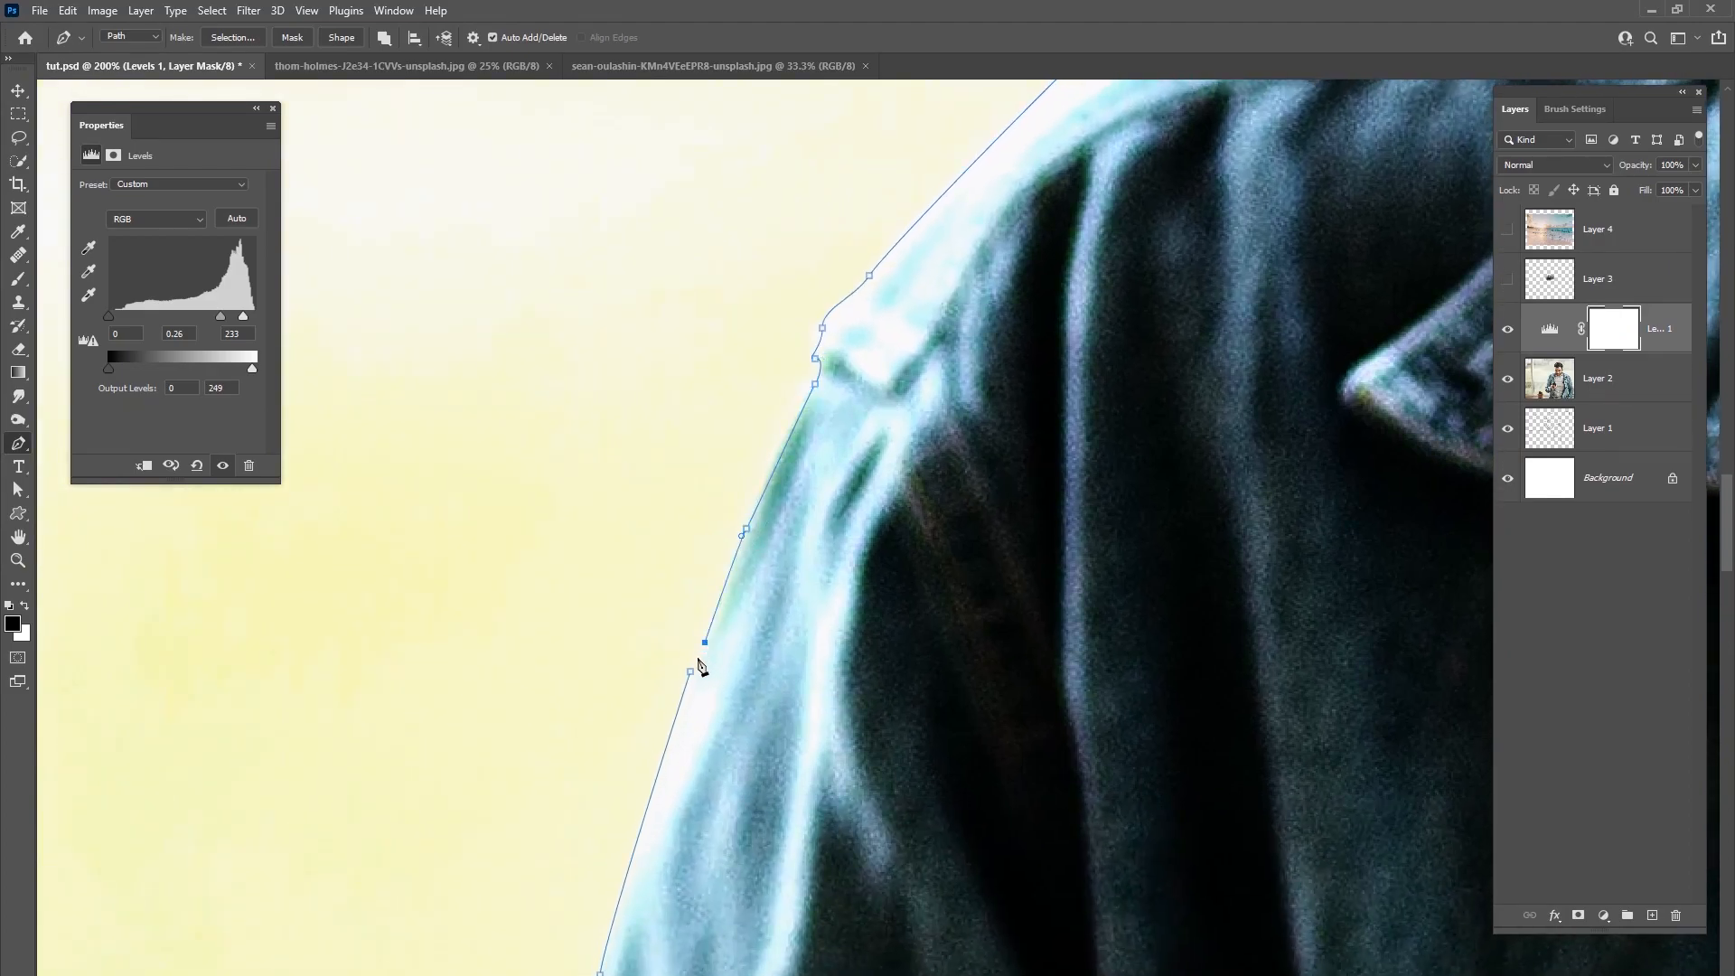
Step: Convert the path around the man and cactus into a new anti-aliased selection with a 1-pixel feather, and fit the image in view
{"action": "right_click", "coordinate": [943, 510]}
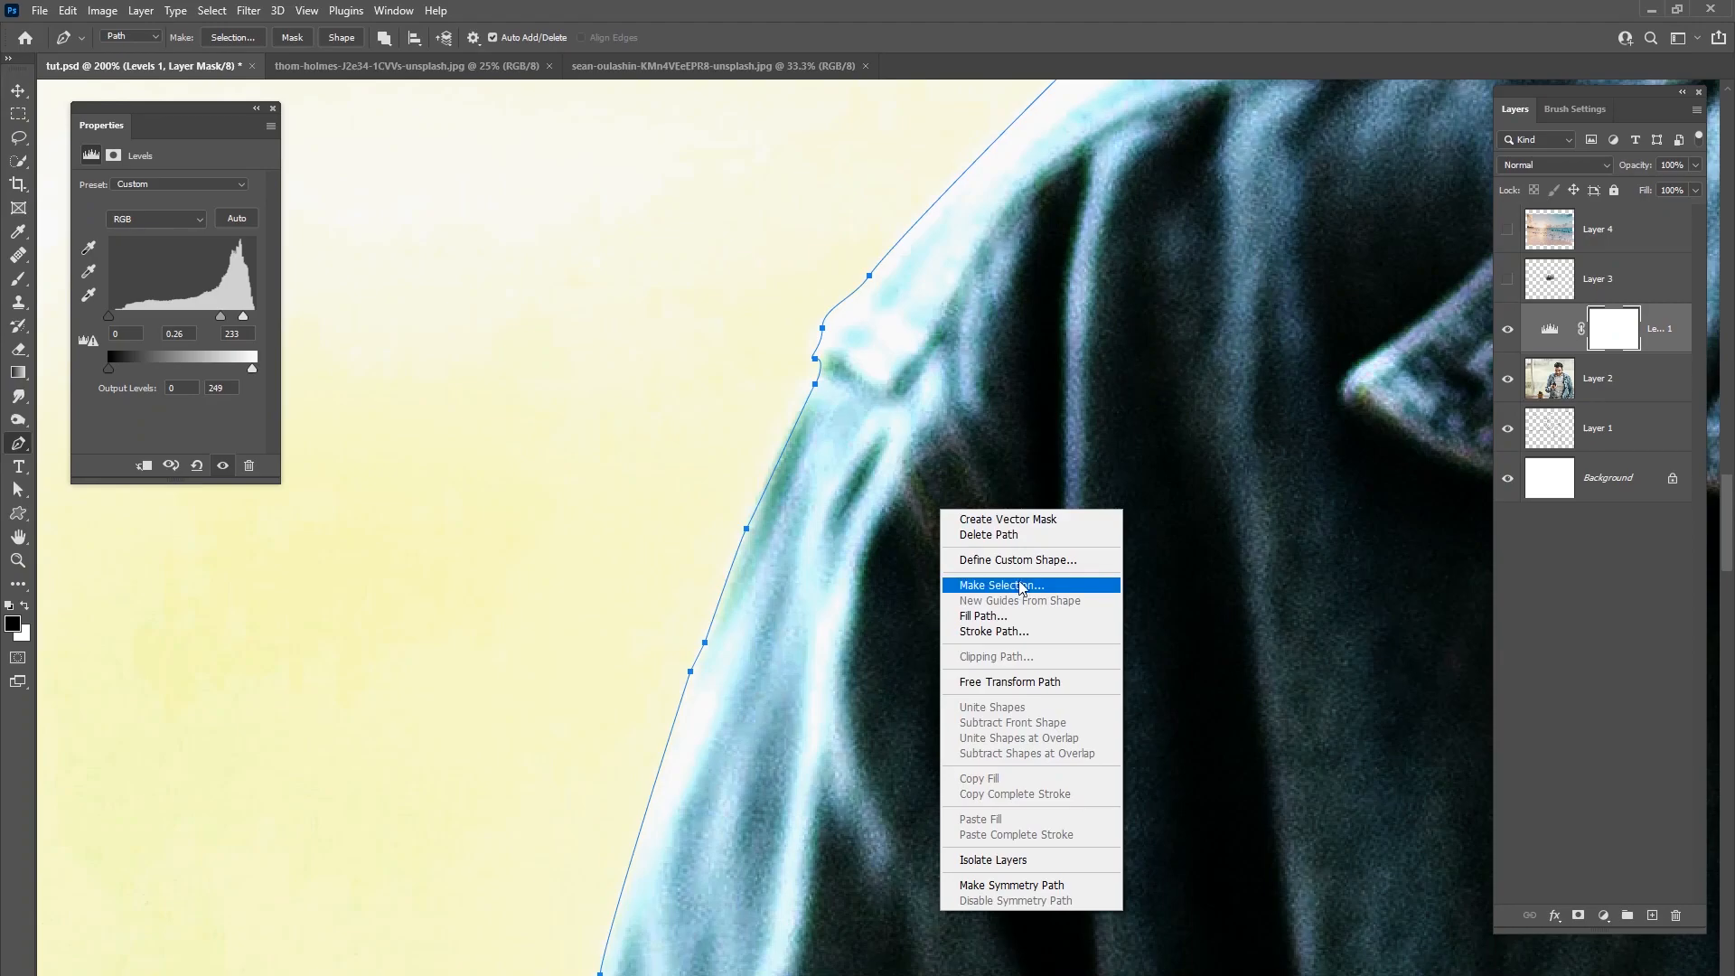
{"action": "left_click", "coordinate": [1019, 587]}
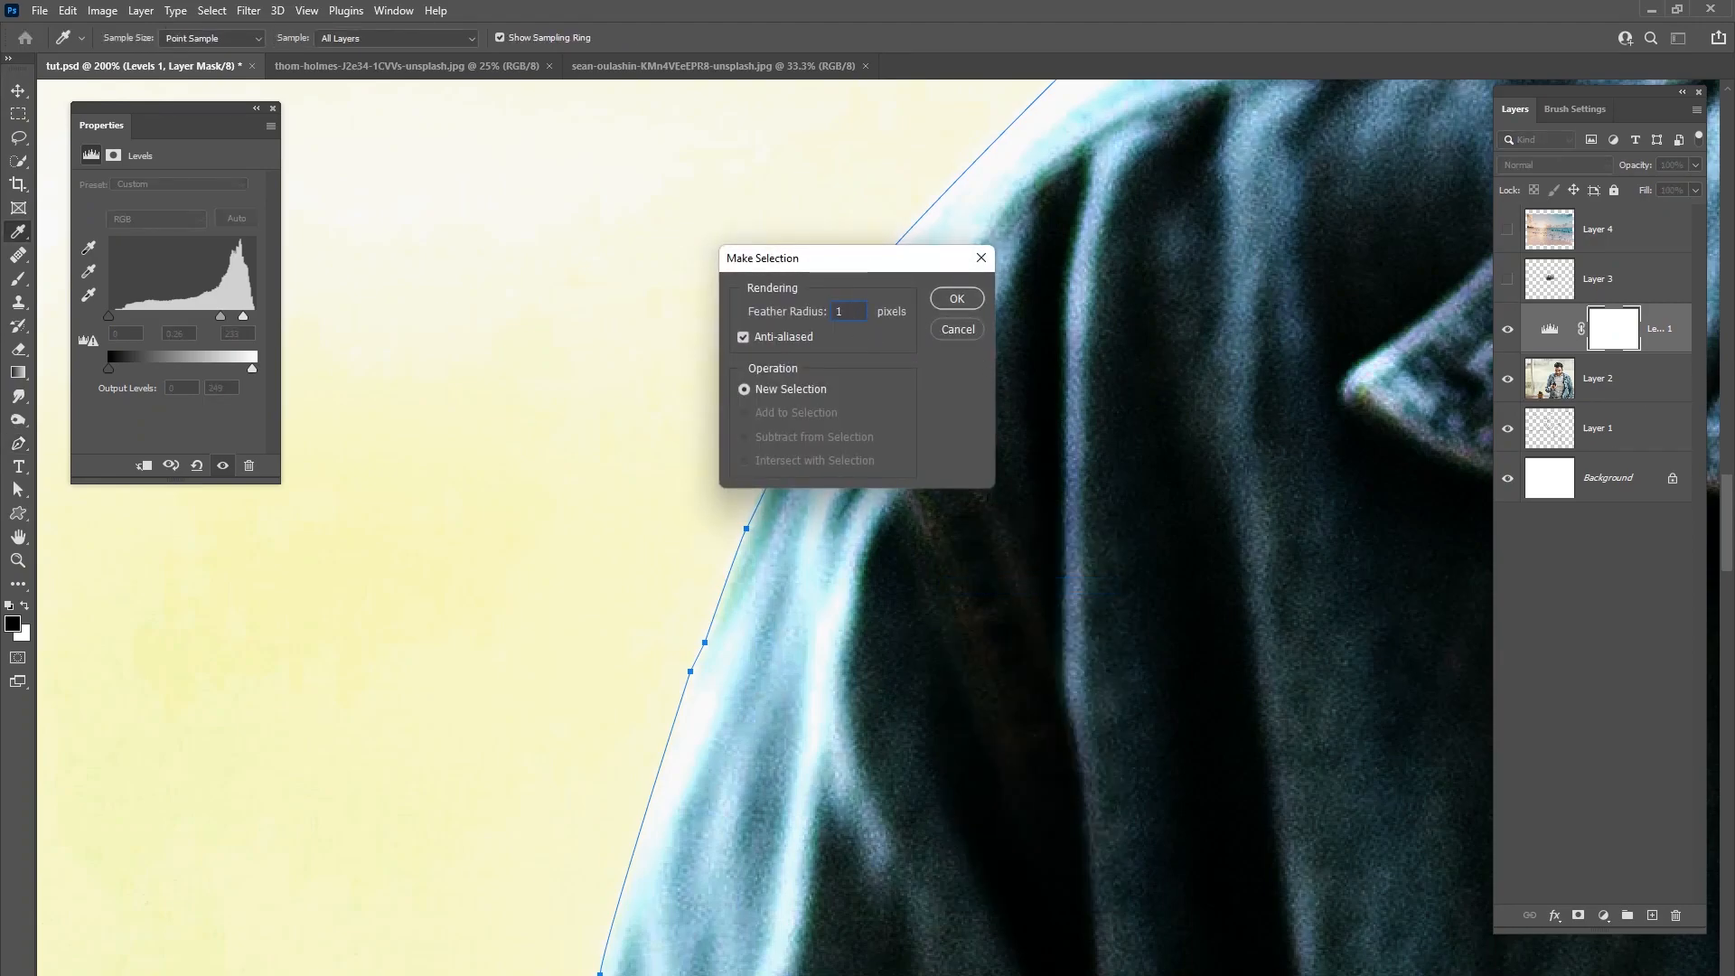
{"action": "key", "text": "Return"}
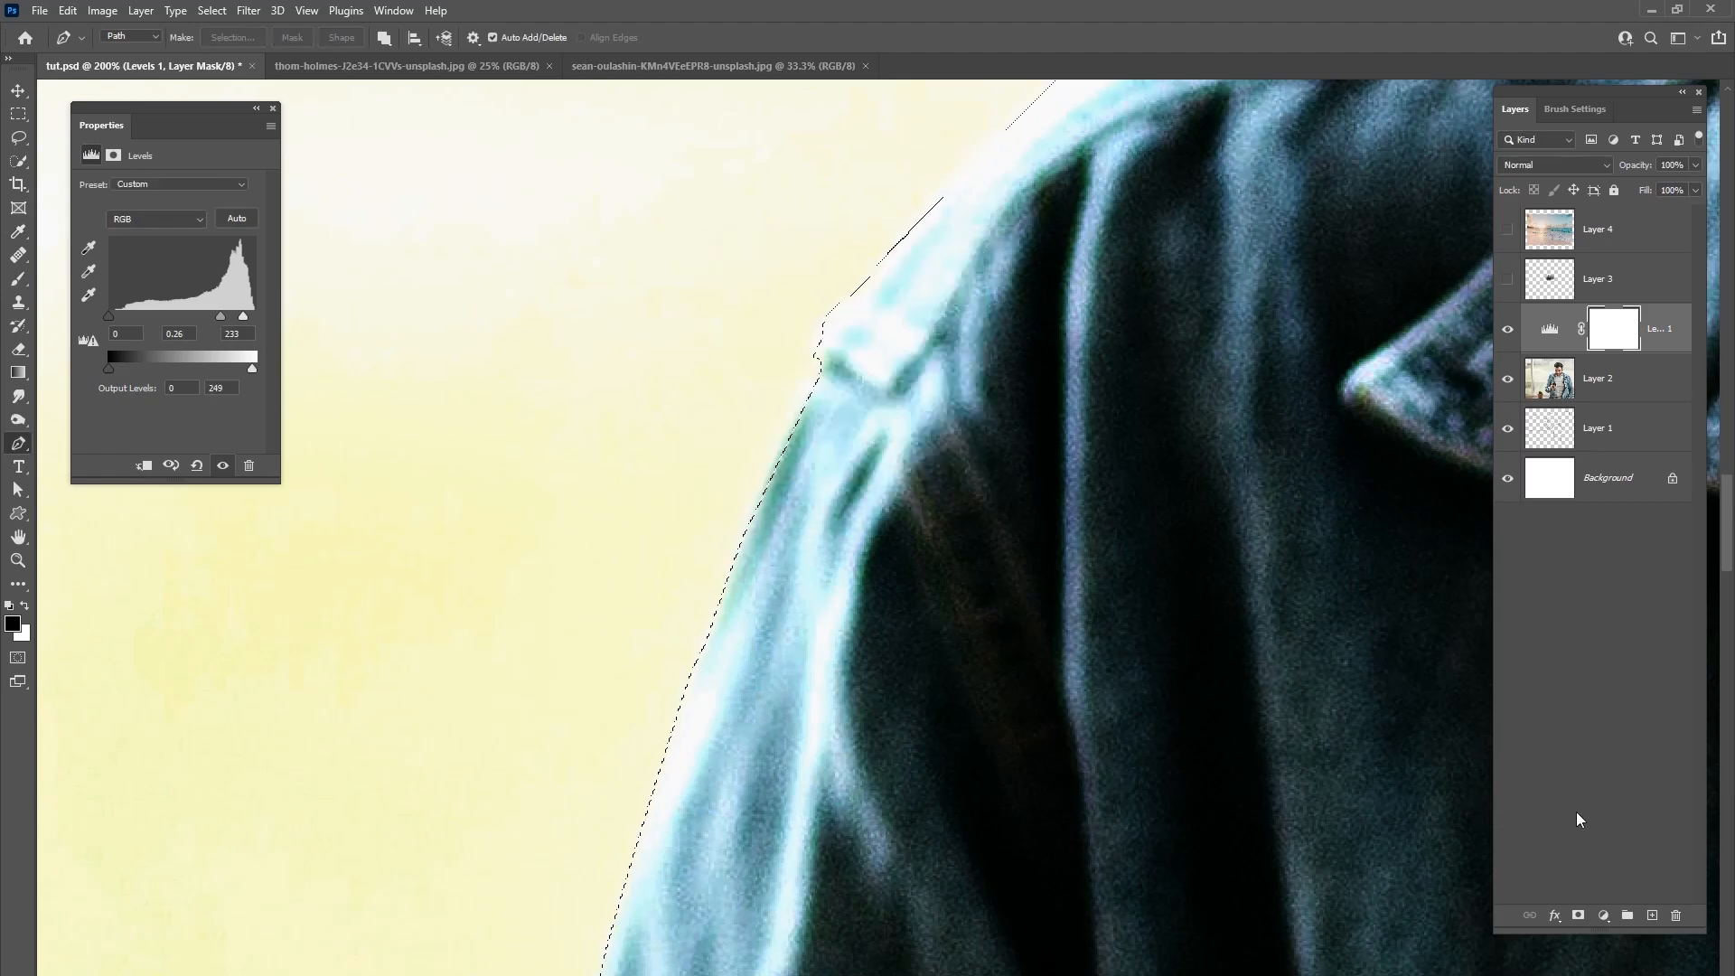
{"action": "key", "text": "ctrl+0"}
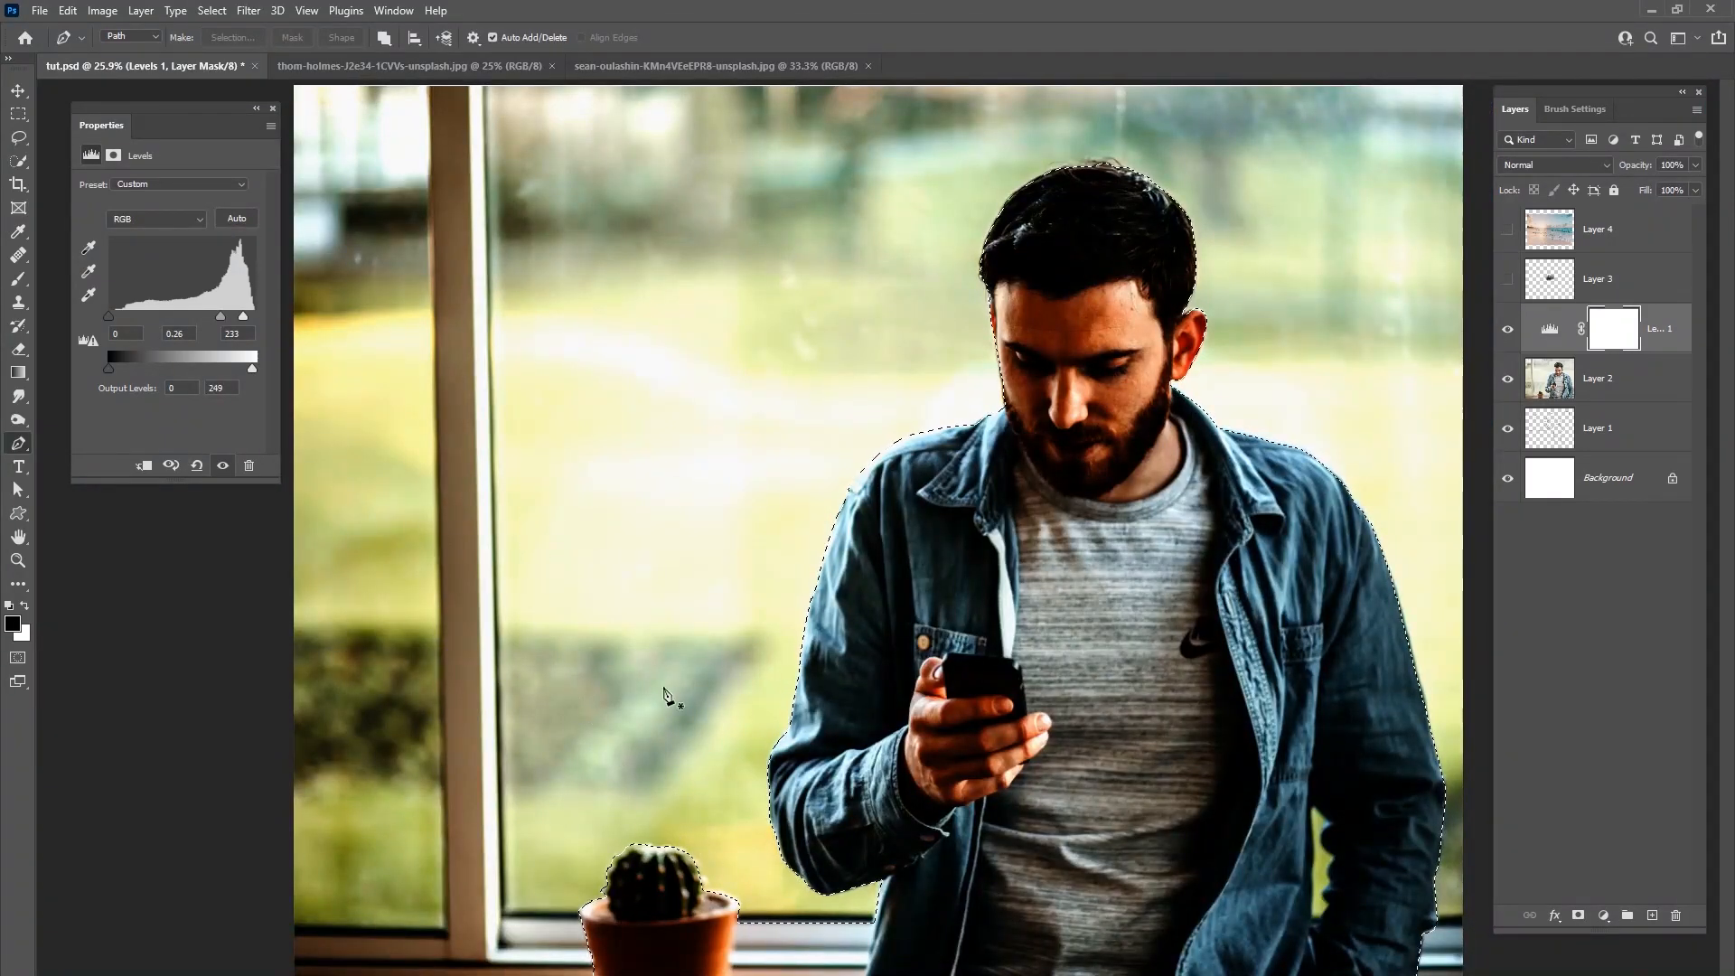
Step: Mask Layer 2 with the selection and hide the sketch on Layer 1
{"action": "left_click", "coordinate": [1618, 380]}
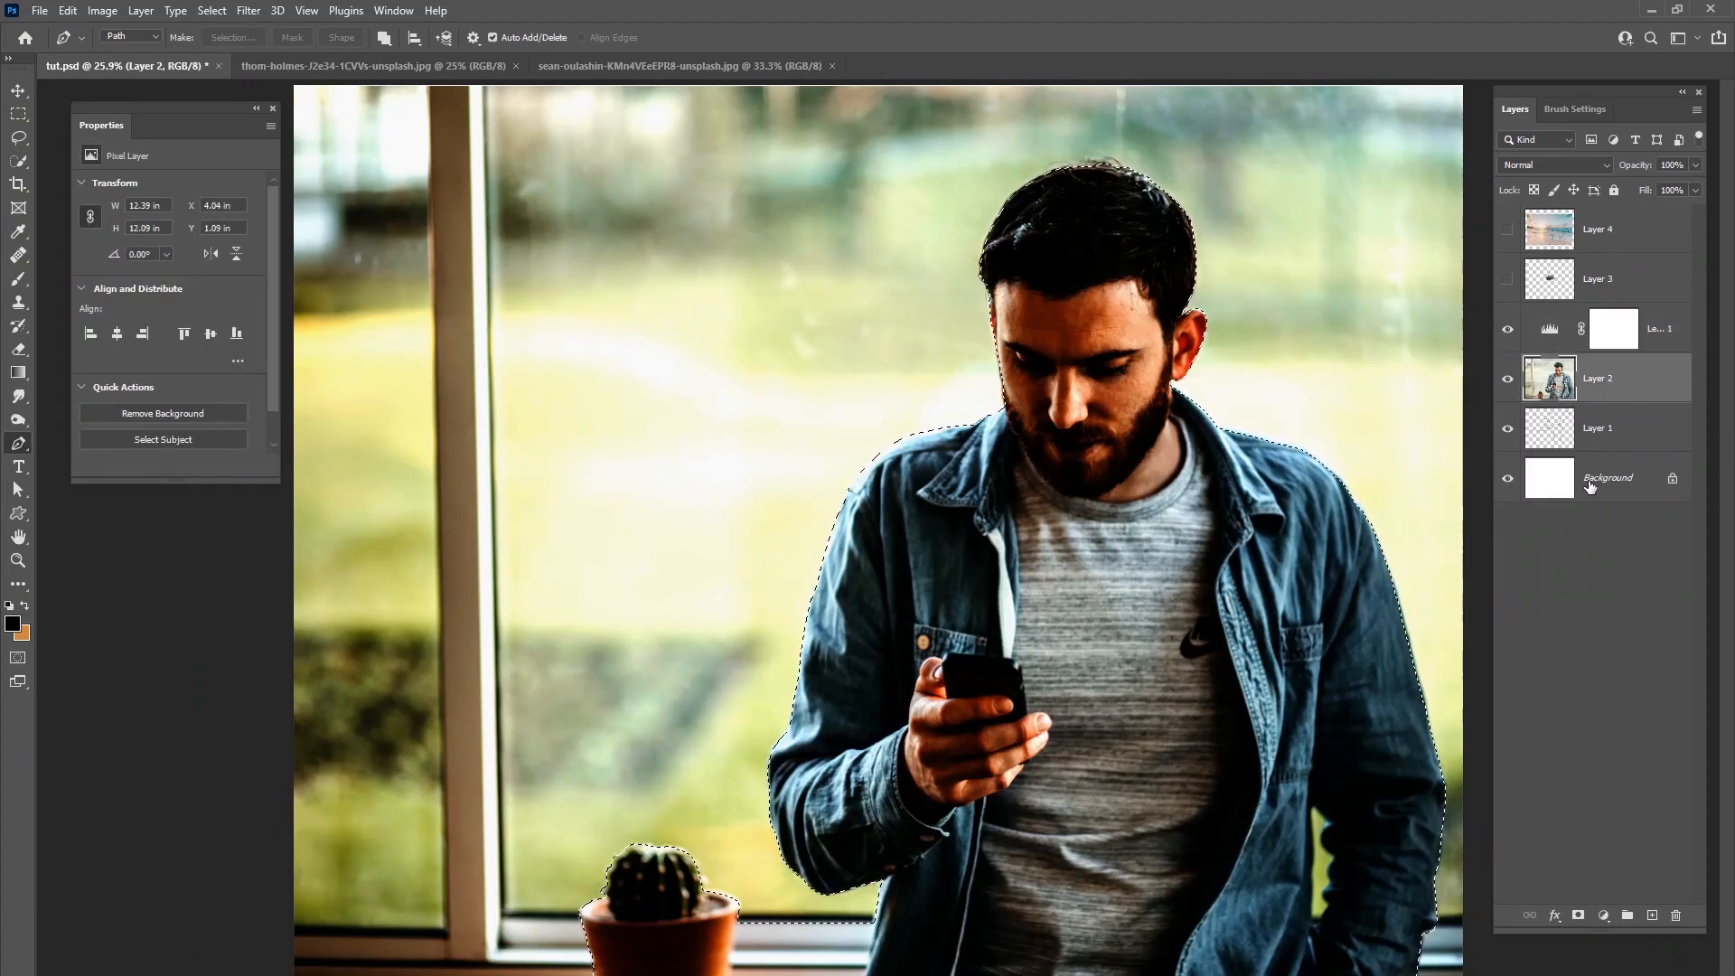
{"action": "left_click", "coordinate": [1580, 917]}
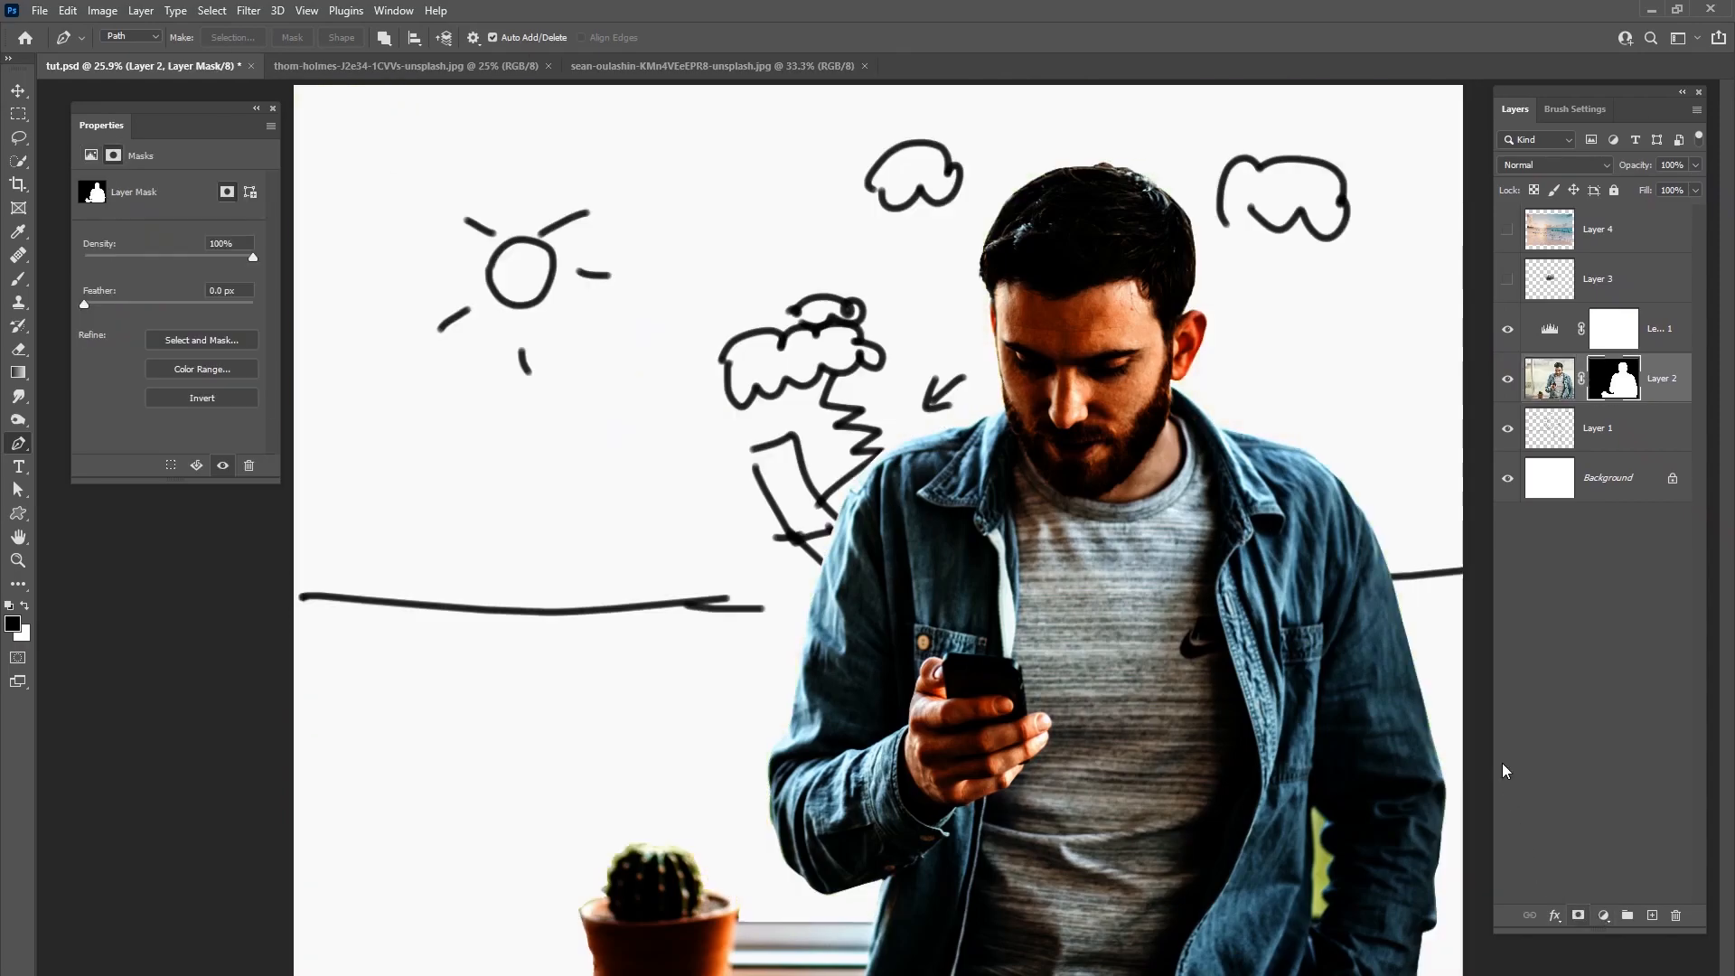
{"action": "left_click", "coordinate": [1507, 429]}
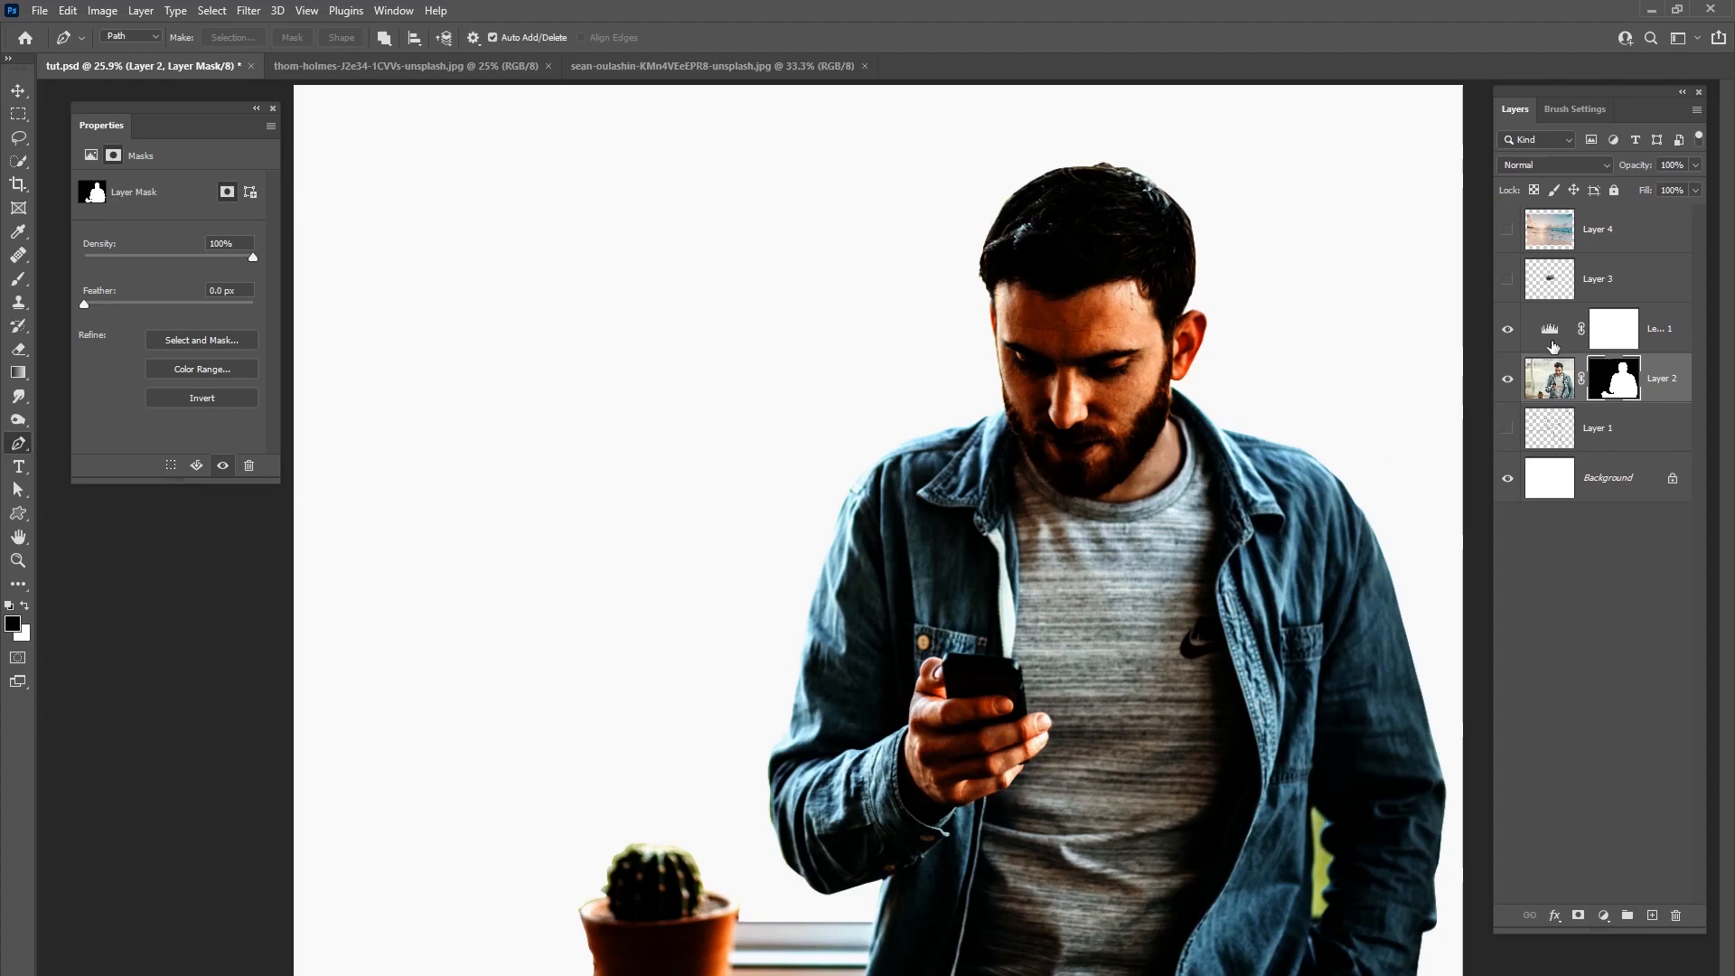
Step: Duplicate Layer 2 and disable the copy's layer mask
{"action": "key", "text": "ctrl+j"}
{"action": "right_click", "coordinate": [1598, 389]}
{"action": "left_click", "coordinate": [1627, 390]}
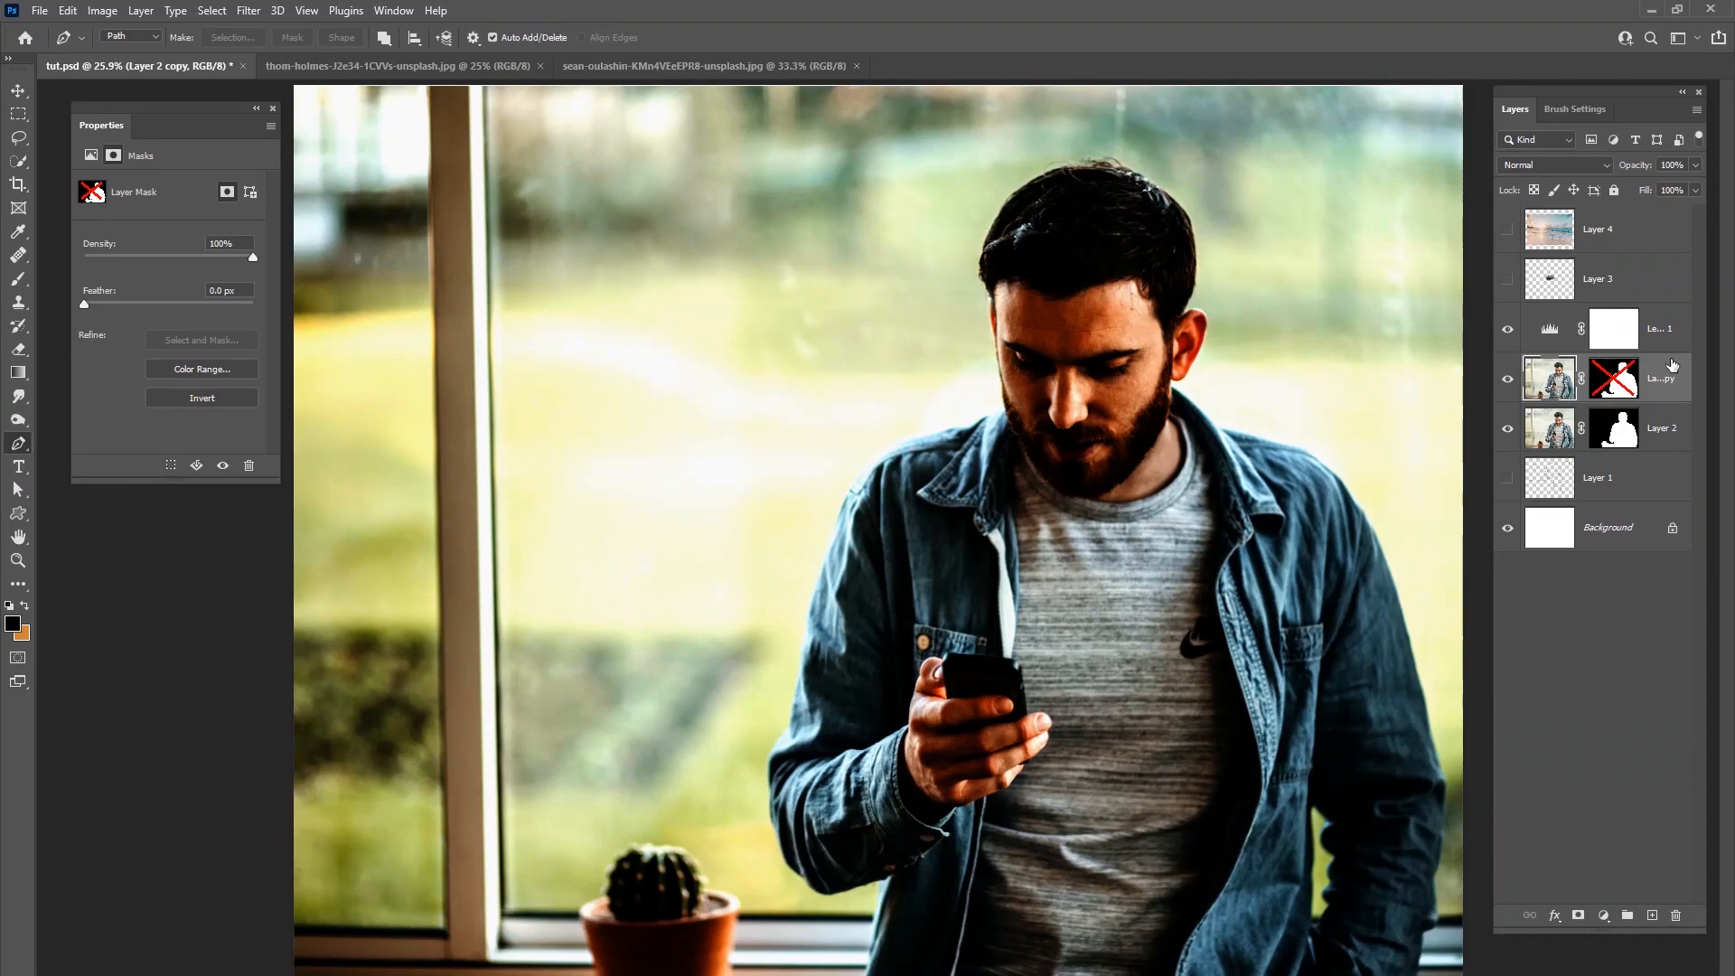
Step: Start a Pen tool path at the large pane's lower-left corner and trace up the right edge of the vertical window frame
{"action": "key", "text": "ctrl+plus"}
{"action": "key", "text": "ctrl+plus"}
{"action": "left_click_drag", "start_coordinate": [940, 633], "coordinate": [1240, 302]}
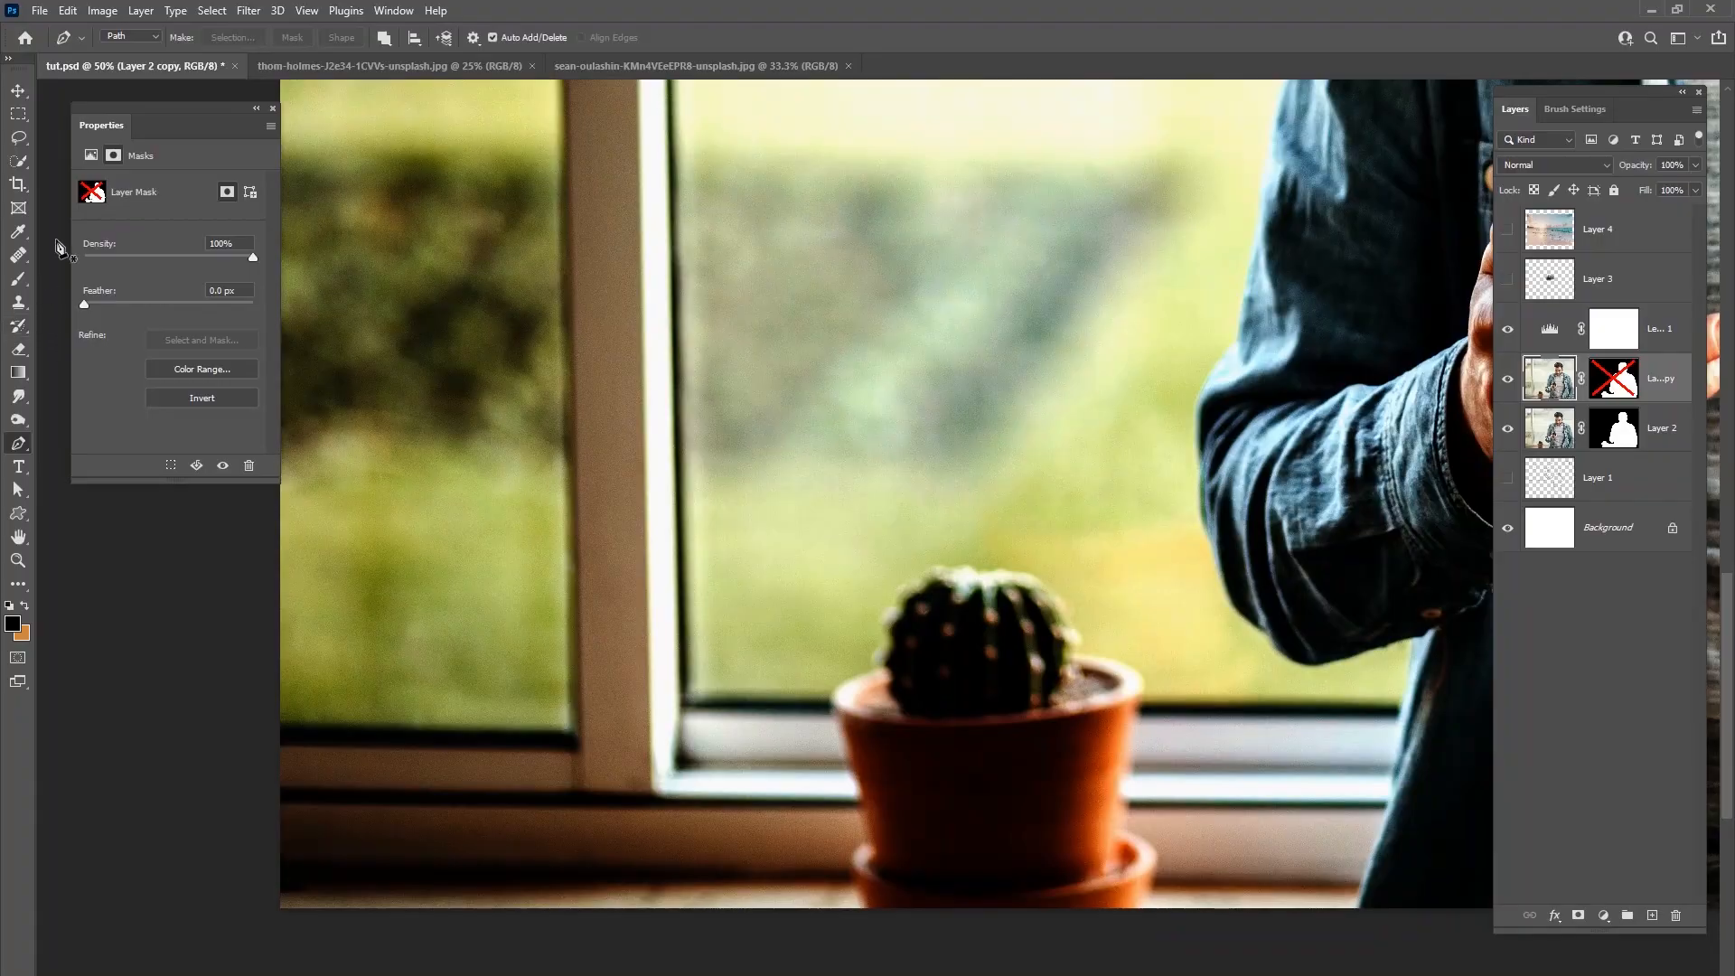
{"action": "right_click", "coordinate": [21, 447]}
{"action": "left_click", "coordinate": [71, 445]}
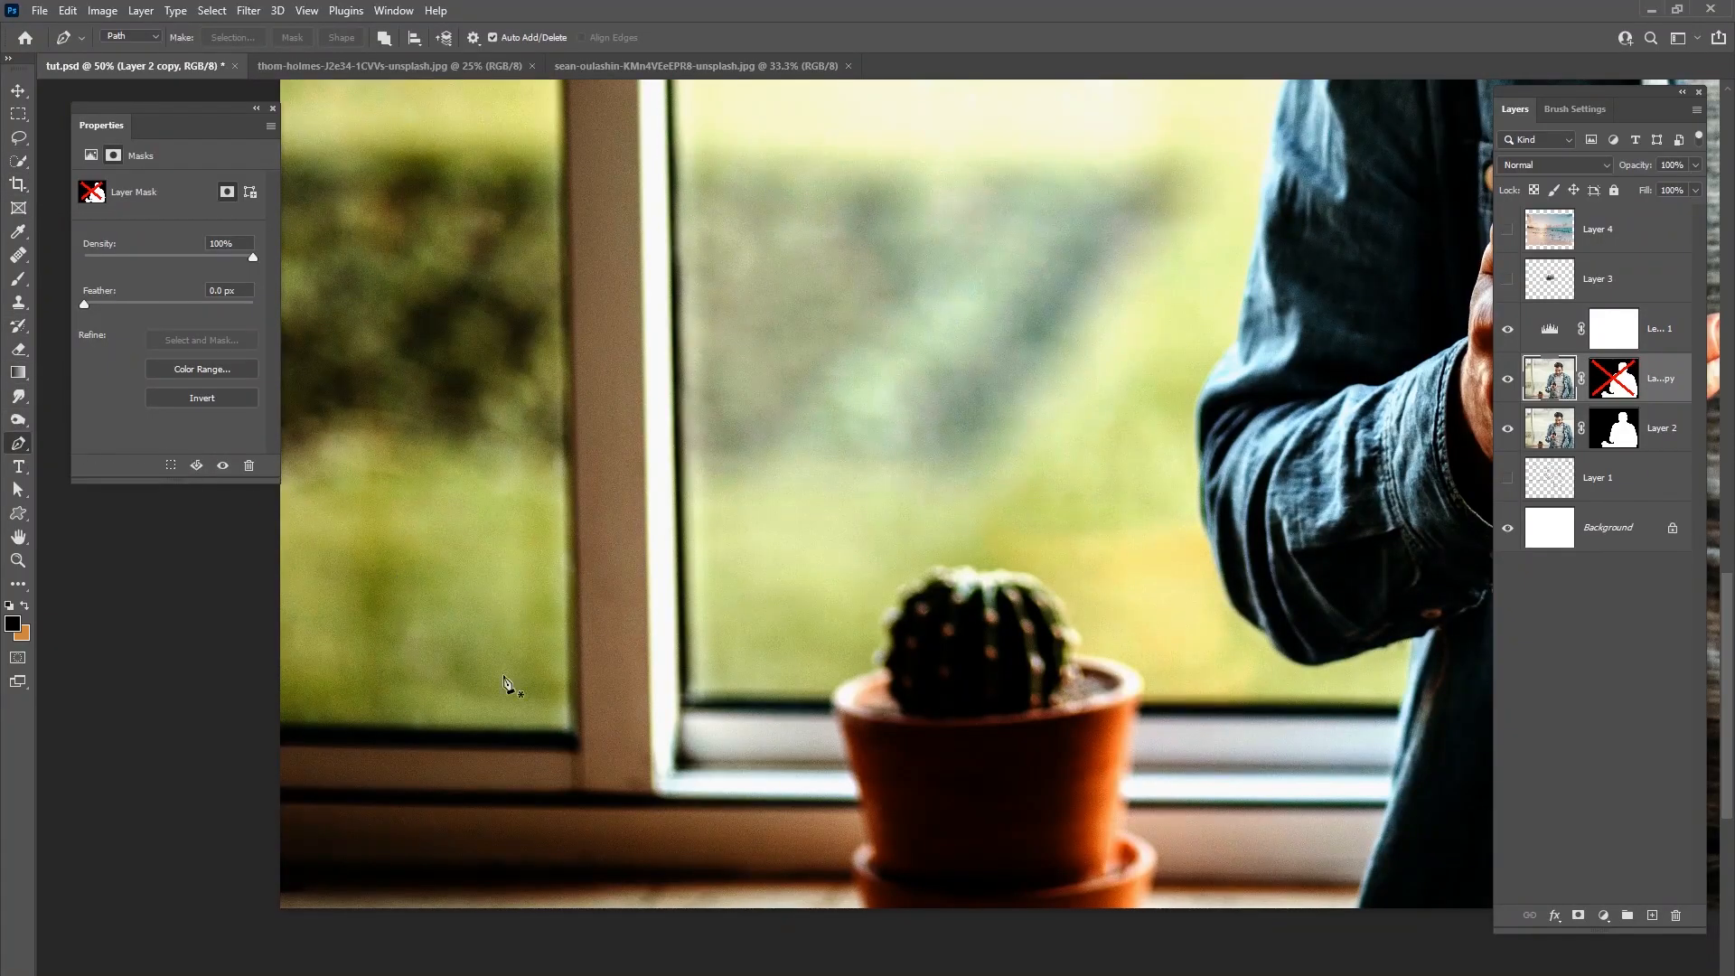
{"action": "left_click", "coordinate": [683, 700]}
{"action": "left_click", "coordinate": [674, 252]}
{"action": "left_click_drag", "start_coordinate": [695, 242], "coordinate": [749, 577]}
{"action": "left_click", "coordinate": [755, 399]}
{"action": "left_click_drag", "start_coordinate": [753, 310], "coordinate": [822, 807]}
{"action": "left_click", "coordinate": [810, 276]}
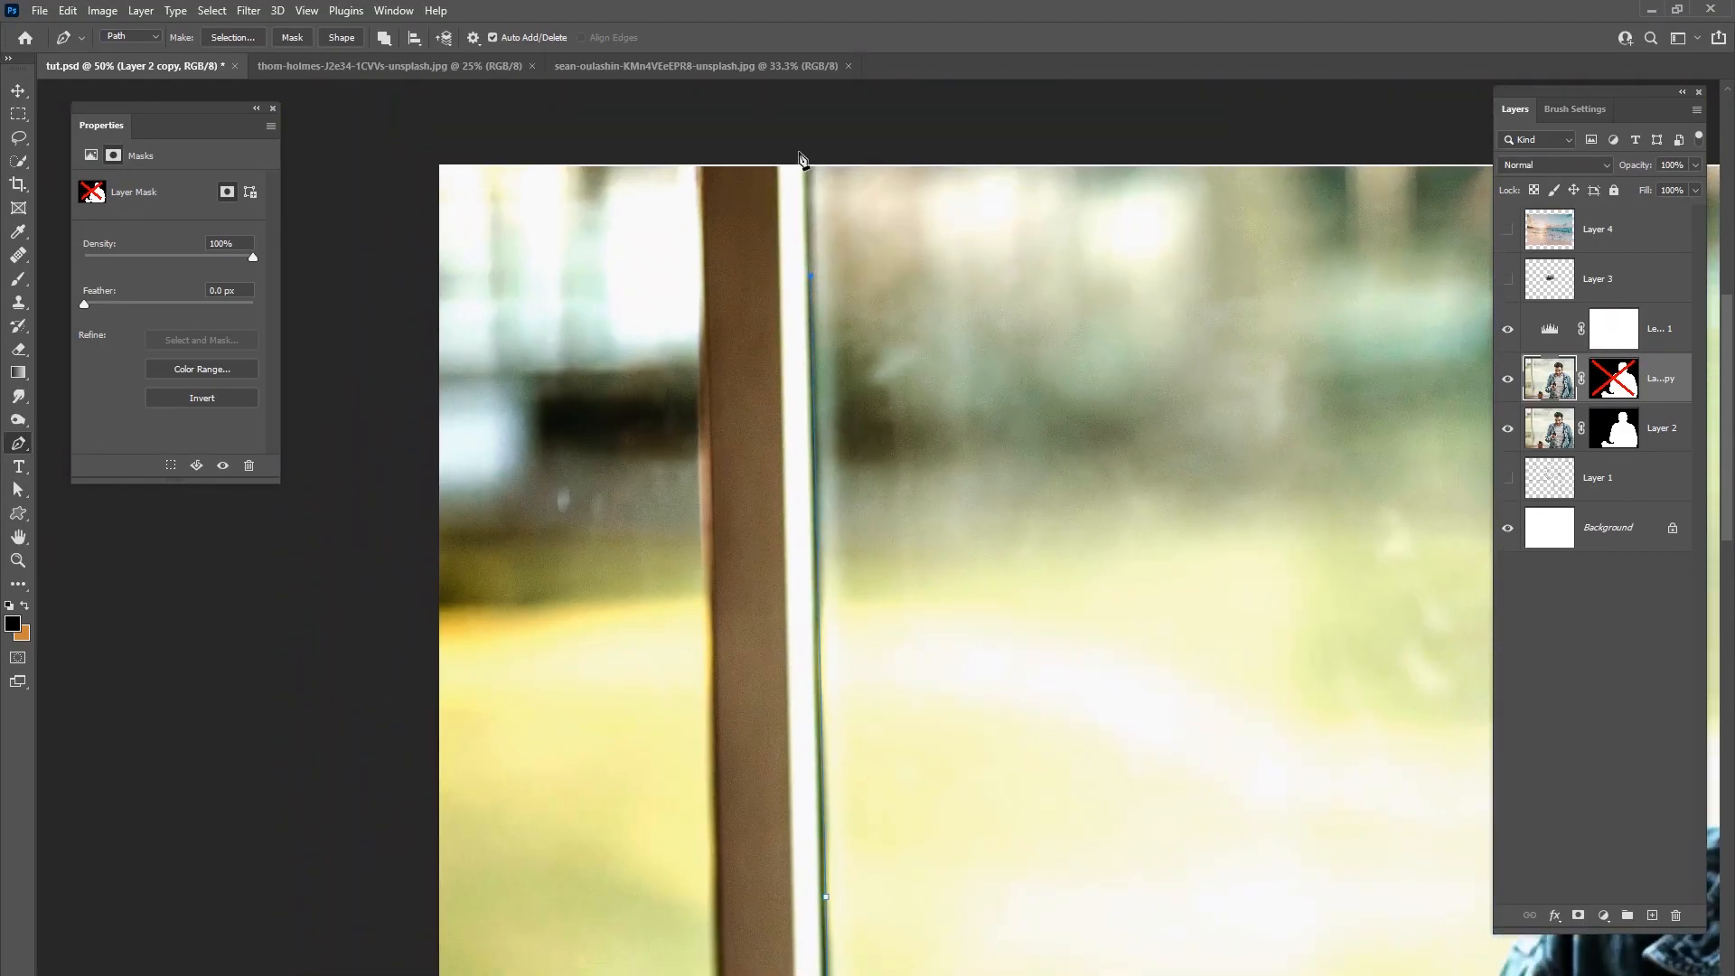
Step: Carry the path across the top of the vertical window frame and down its left edge to the small pane's lower corner
{"action": "left_click", "coordinate": [801, 156]}
{"action": "left_click", "coordinate": [697, 159]}
{"action": "left_click_drag", "start_coordinate": [708, 665], "coordinate": [701, 240]}
{"action": "left_click", "coordinate": [715, 564]}
{"action": "left_click_drag", "start_coordinate": [702, 625], "coordinate": [671, 166]}
{"action": "left_click", "coordinate": [698, 650]}
{"action": "left_click_drag", "start_coordinate": [712, 661], "coordinate": [692, 343]}
{"action": "left_click", "coordinate": [680, 601]}
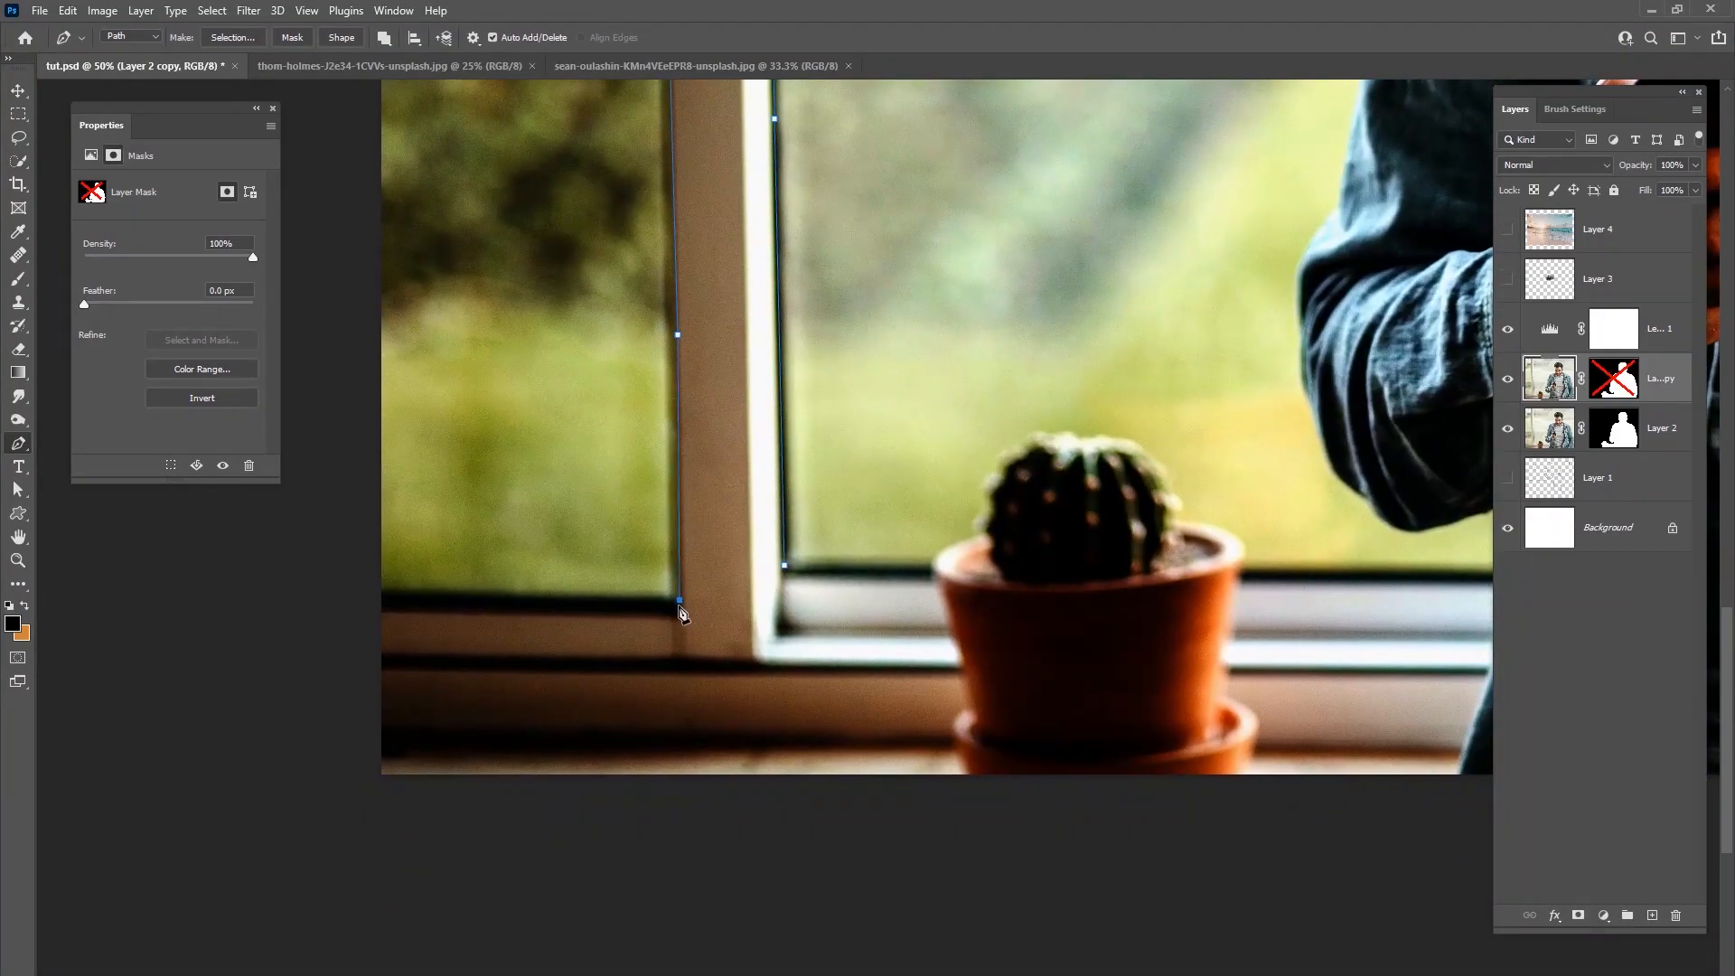
Step: Trace the path along the small pane's bottom edge and around the outside of the canvas below the window sill
{"action": "left_click", "coordinate": [666, 599]}
{"action": "left_click", "coordinate": [380, 590]}
{"action": "left_click", "coordinate": [362, 593]}
{"action": "left_click", "coordinate": [337, 750]}
{"action": "left_click", "coordinate": [399, 818]}
{"action": "left_click_drag", "start_coordinate": [610, 848], "coordinate": [639, 853]}
{"action": "left_click_drag", "start_coordinate": [1302, 880], "coordinate": [543, 869]}
{"action": "left_click_drag", "start_coordinate": [995, 911], "coordinate": [1002, 911]}
{"action": "left_click_drag", "start_coordinate": [1126, 884], "coordinate": [1138, 892]}
{"action": "left_click_drag", "start_coordinate": [1338, 858], "coordinate": [534, 897]}
Step: Bring the path around the canvas's right side and back across the man and cactus pot to the vertical frame
{"action": "left_click", "coordinate": [1181, 869]}
{"action": "left_click", "coordinate": [1208, 758]}
{"action": "left_click", "coordinate": [1120, 624]}
{"action": "left_click", "coordinate": [1084, 620]}
{"action": "left_click", "coordinate": [770, 645]}
{"action": "left_click_drag", "start_coordinate": [405, 698], "coordinate": [1231, 627]}
{"action": "left_click_drag", "start_coordinate": [839, 558], "coordinate": [830, 561]}
{"action": "left_click_drag", "start_coordinate": [708, 561], "coordinate": [1184, 671]}
{"action": "left_click", "coordinate": [377, 564]}
{"action": "left_click", "coordinate": [618, 616]}
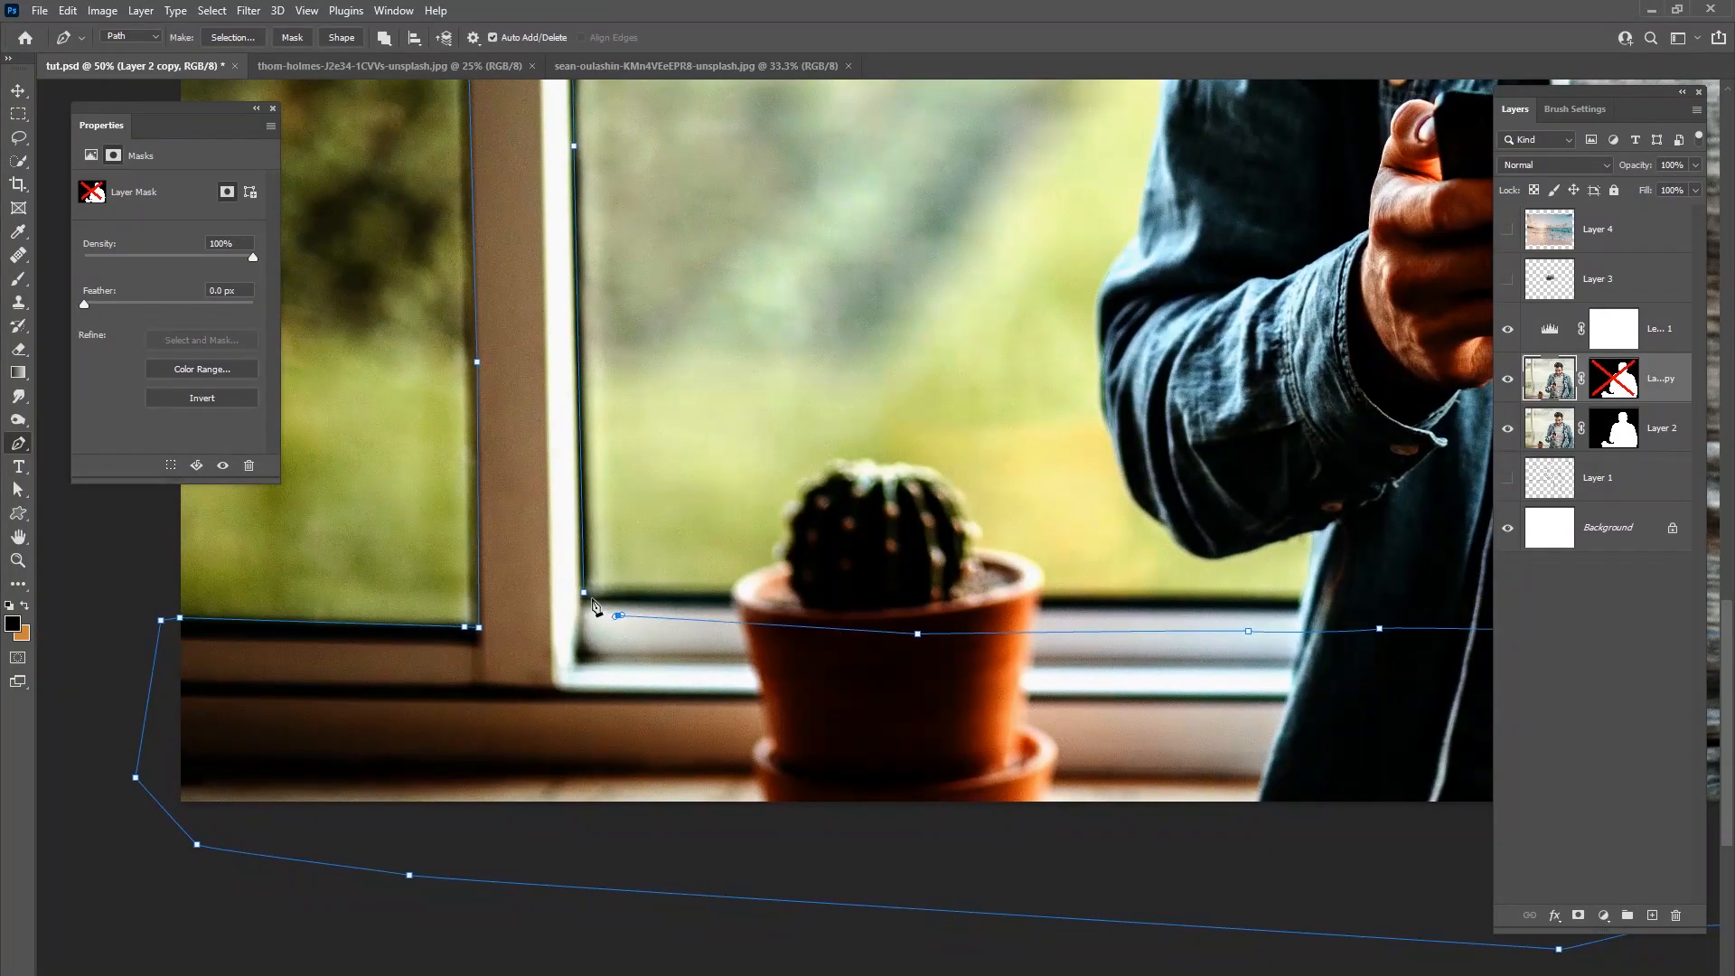
Step: Convert the window frame path into a new anti-aliased selection with a 1-pixel feather
{"action": "right_click", "coordinate": [666, 615]}
{"action": "left_click", "coordinate": [778, 667]}
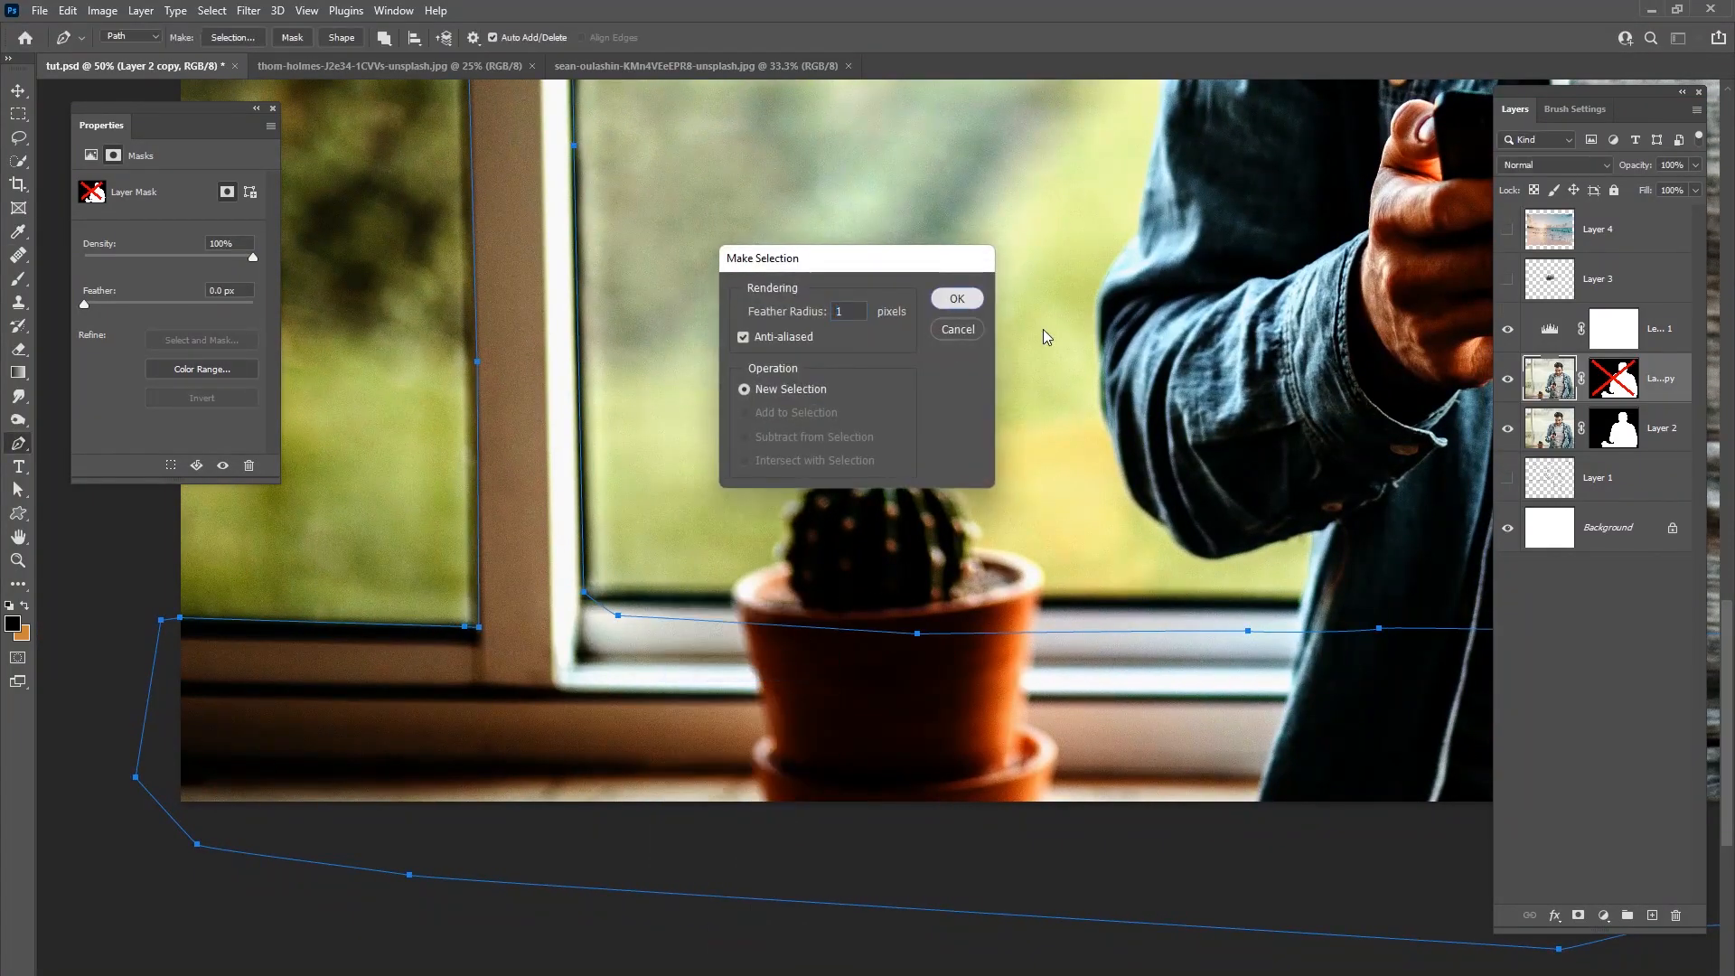
{"action": "key", "text": "Return"}
Step: Delete the layer mask of Layer 2 copy, hide that layer and target Layer 2's mask
{"action": "right_click", "coordinate": [1613, 379]}
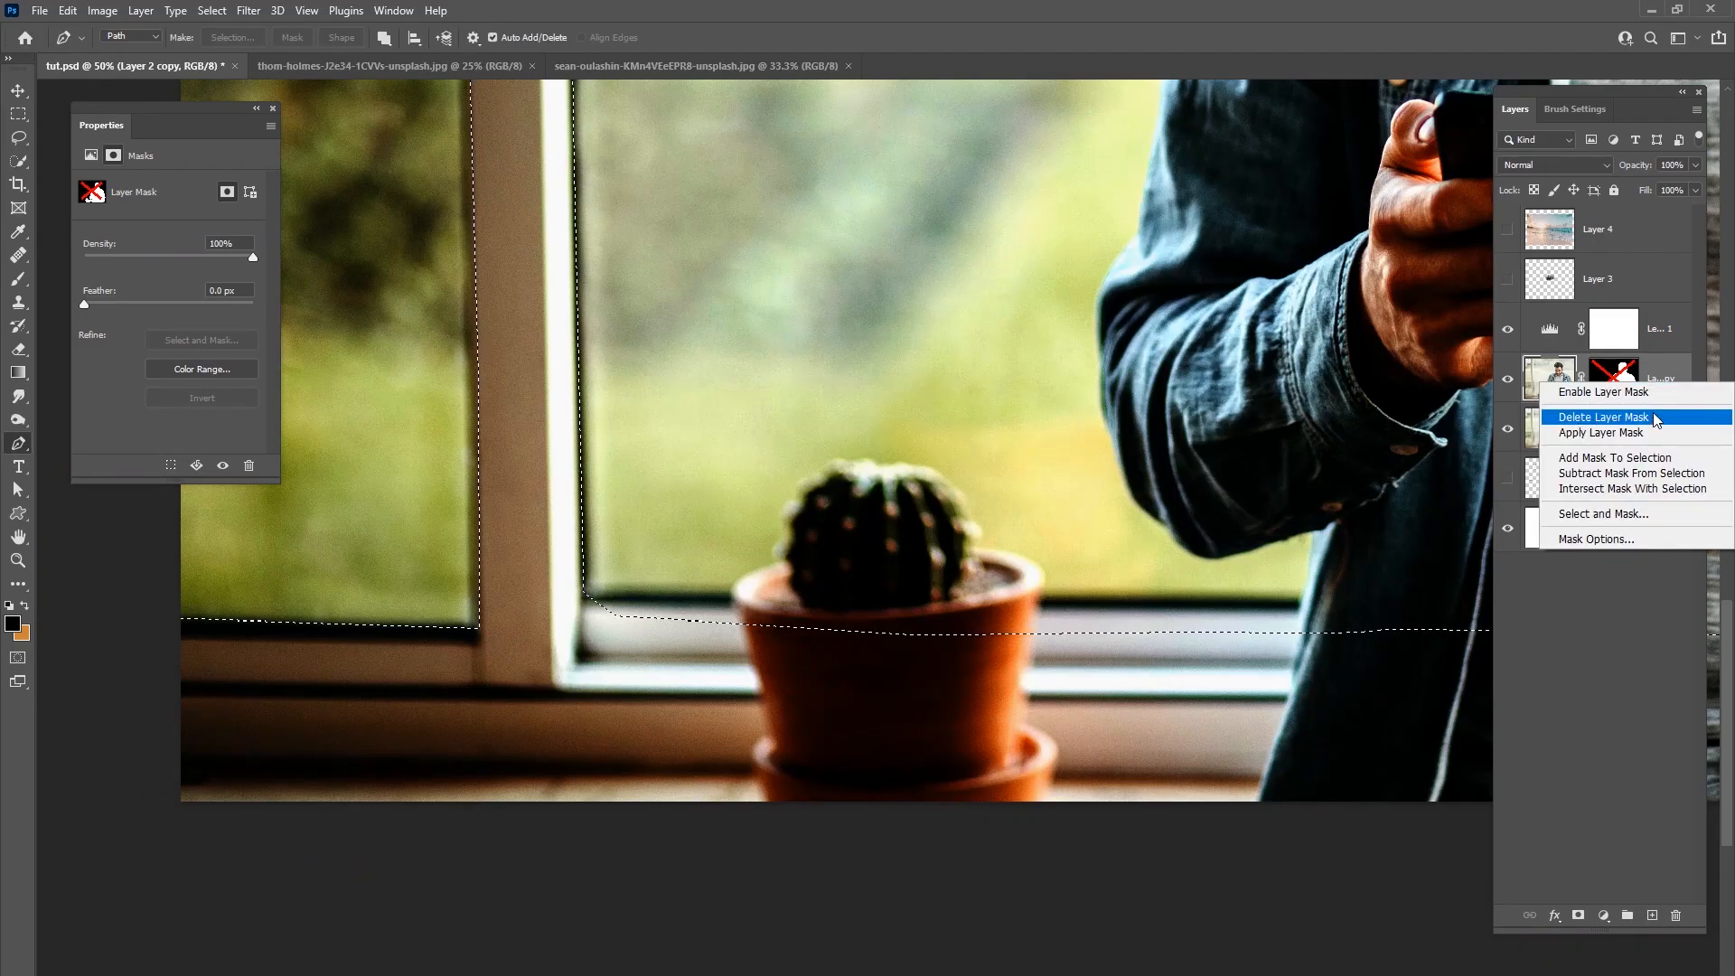
{"action": "left_click", "coordinate": [1604, 417]}
{"action": "left_click", "coordinate": [1613, 429]}
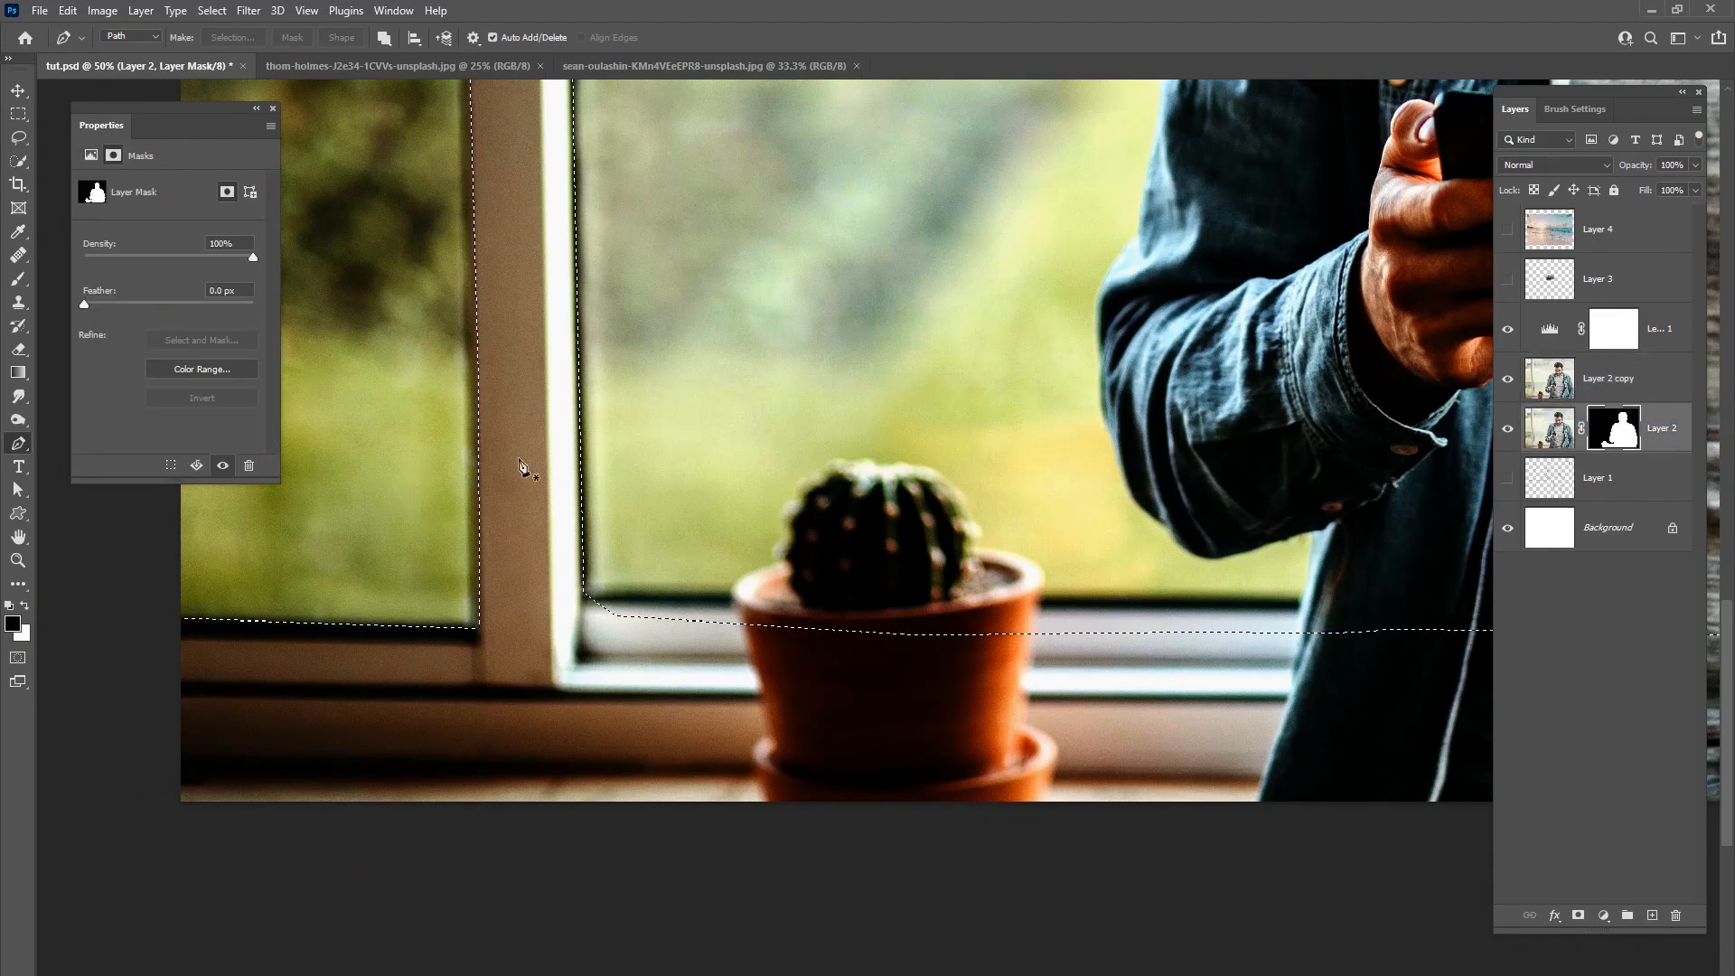
{"action": "left_click", "coordinate": [1509, 380]}
Step: Fill the selected window frame area with white on Layer 2's mask using the Paint Bucket, and deselect
{"action": "left_click", "coordinate": [61, 392]}
{"action": "left_click", "coordinate": [24, 606]}
{"action": "left_click", "coordinate": [571, 691]}
{"action": "left_click", "coordinate": [211, 10]}
{"action": "left_click", "coordinate": [230, 44]}
Step: Start a Pen tool path at the top of the green gap between jacket and sleeve and trace its upper sleeve edge
{"action": "left_click_drag", "start_coordinate": [1113, 723], "coordinate": [802, 859]}
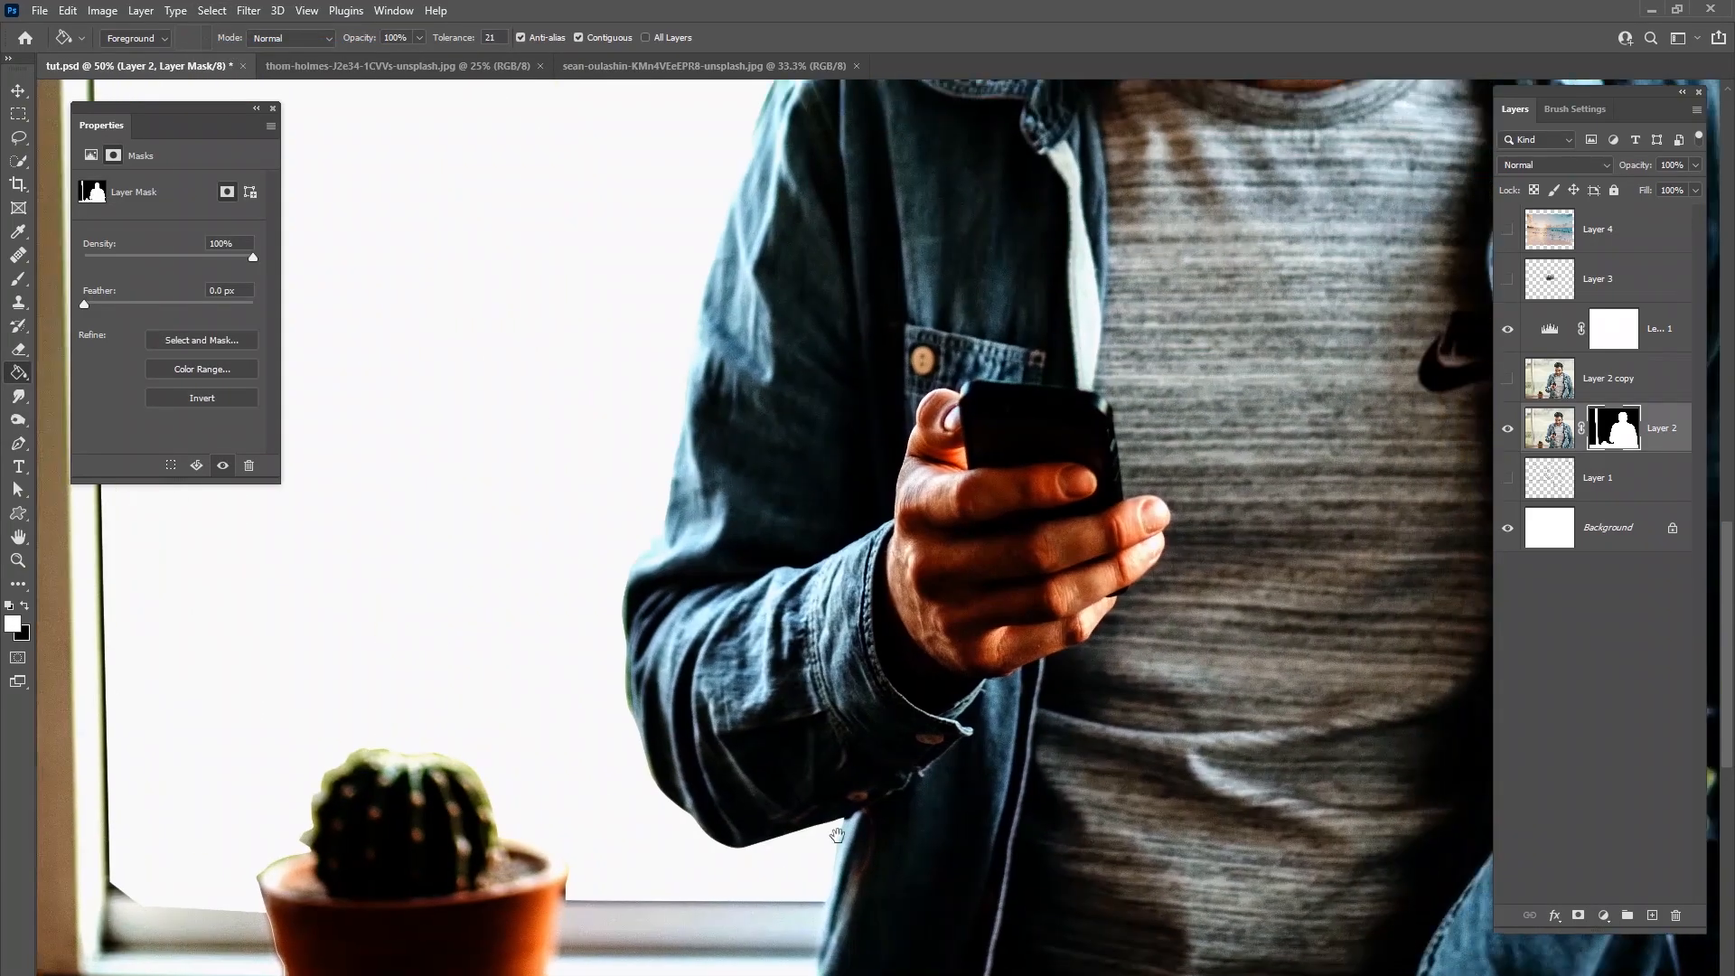
{"action": "left_click_drag", "start_coordinate": [597, 856], "coordinate": [531, 600]}
{"action": "key", "text": "ctrl+plus"}
{"action": "key", "text": "ctrl+plus"}
{"action": "key", "text": "ctrl+plus"}
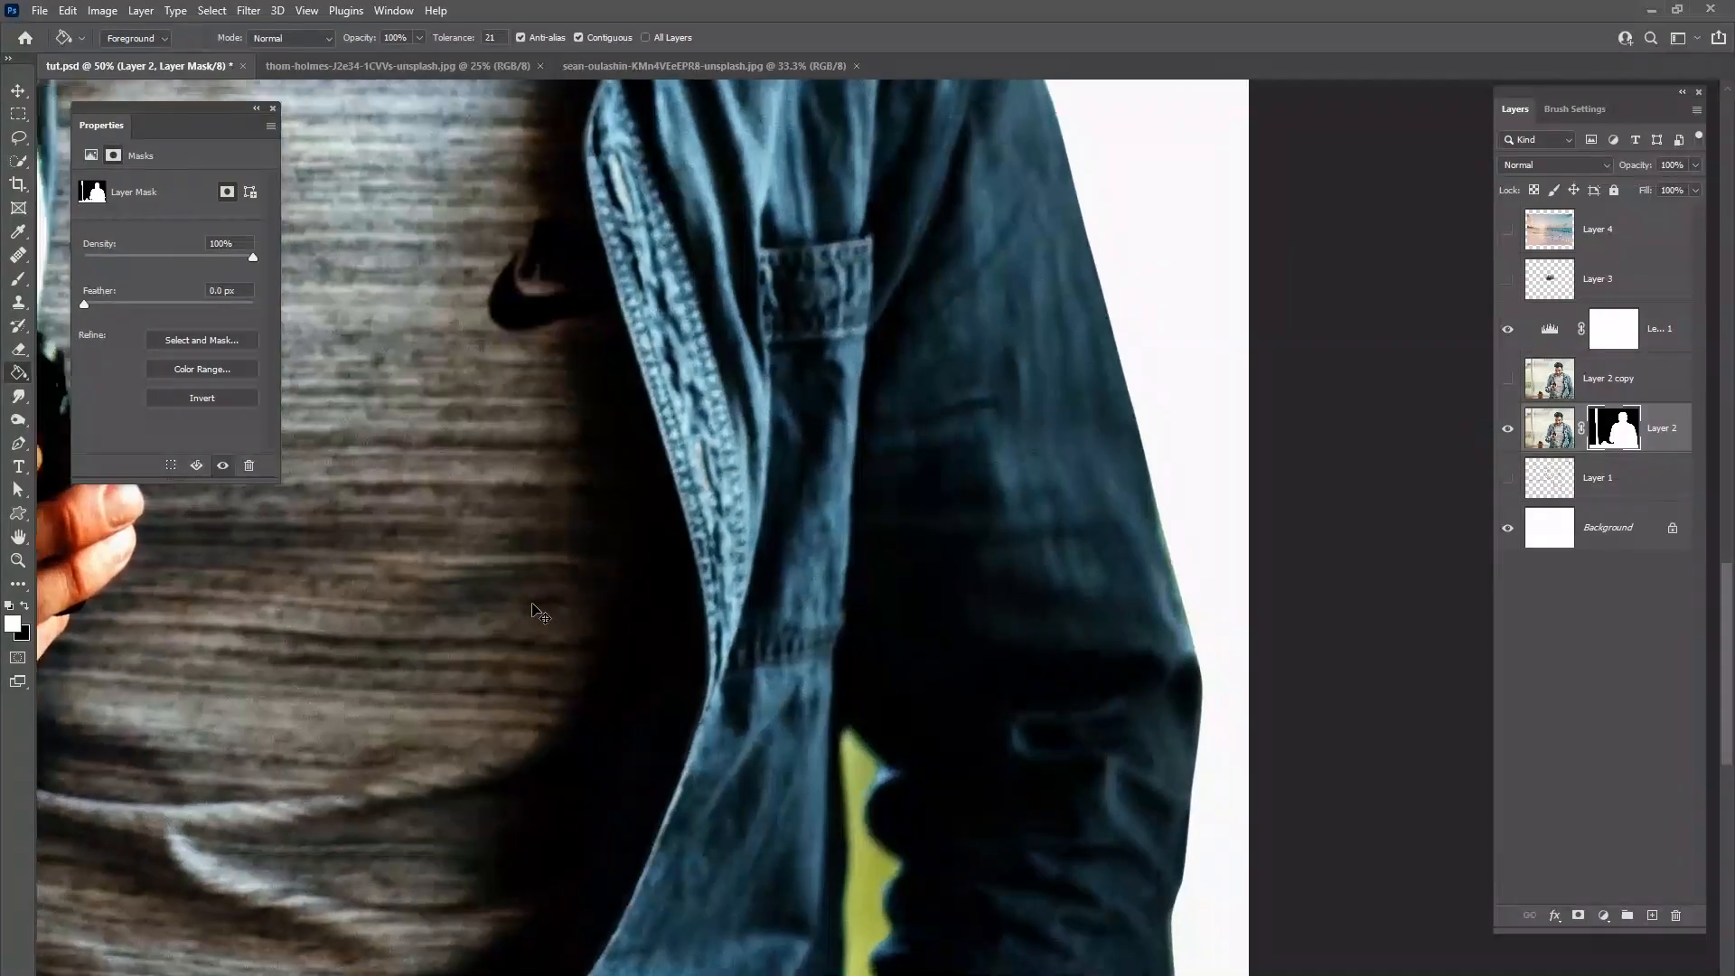
{"action": "left_click_drag", "start_coordinate": [887, 855], "coordinate": [813, 787]}
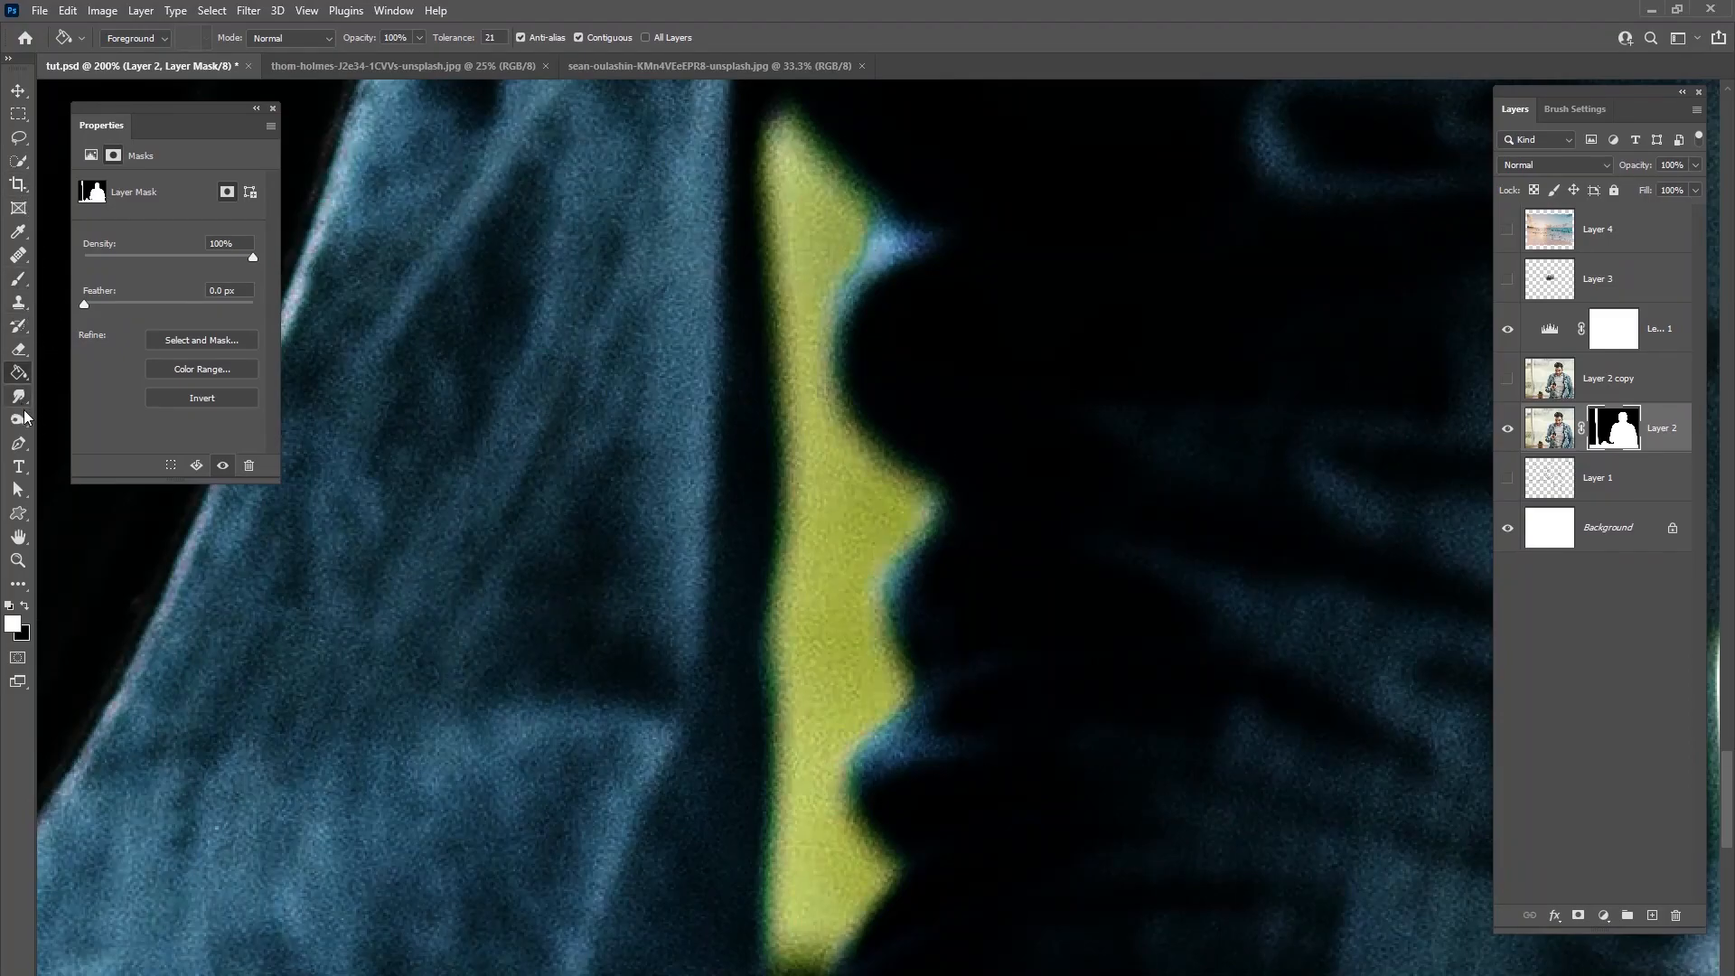
{"action": "left_click", "coordinate": [18, 443]}
{"action": "left_click", "coordinate": [793, 119]}
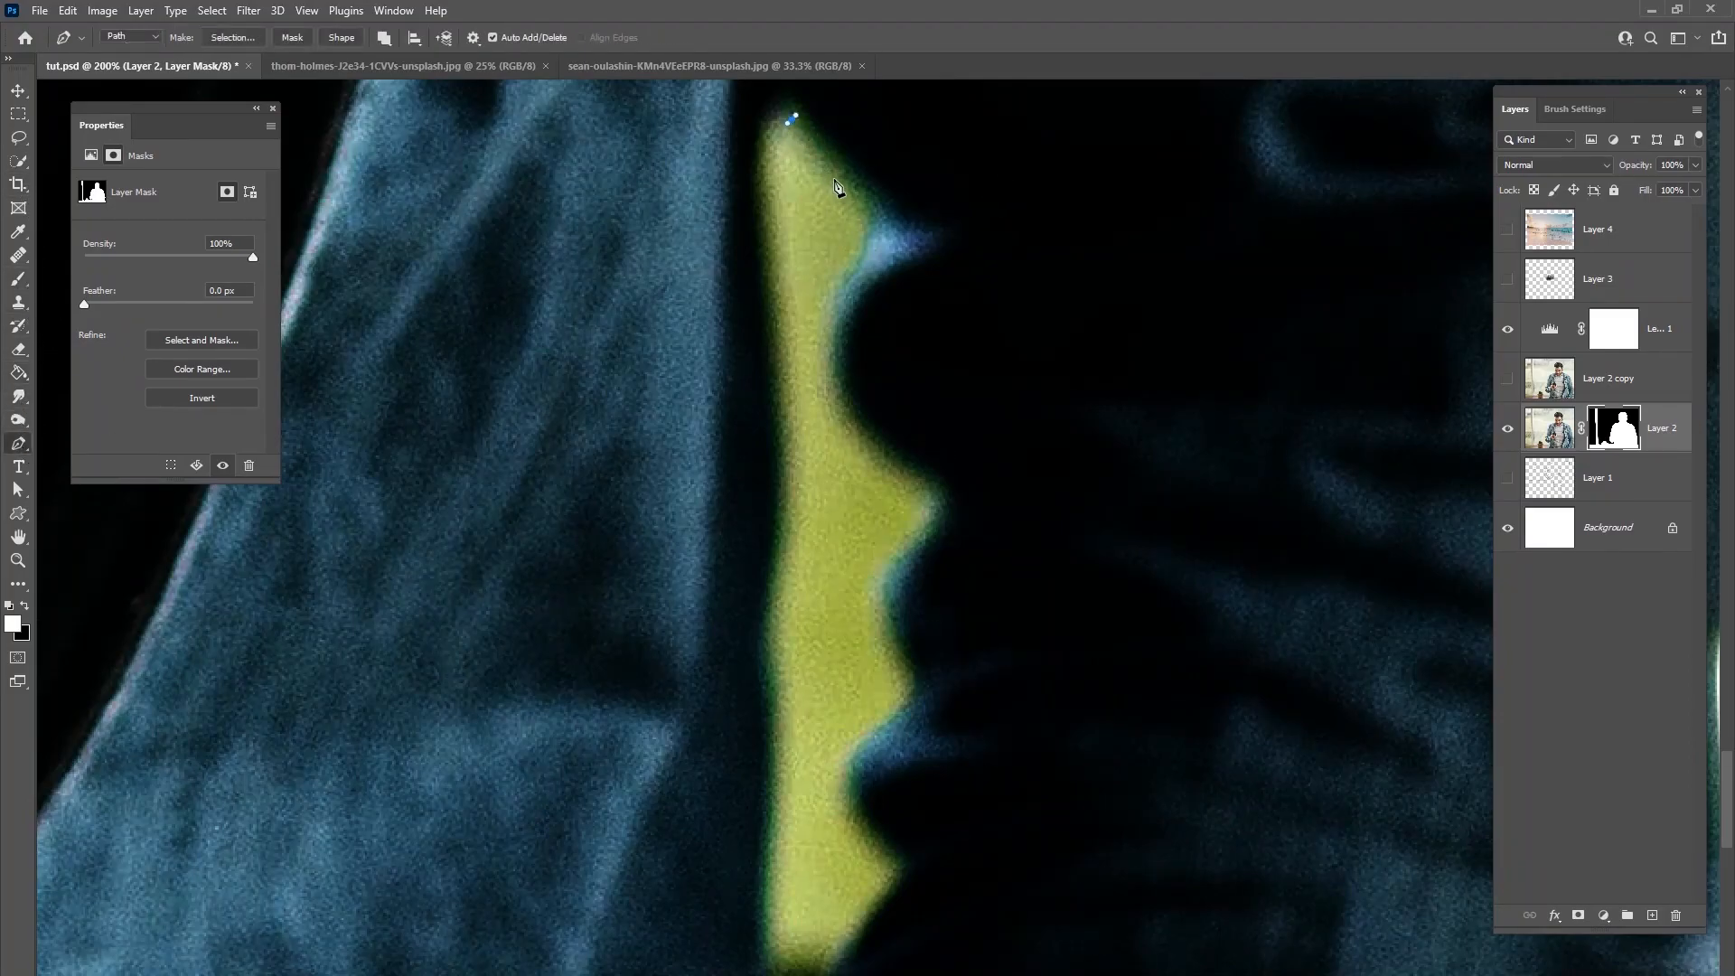
{"action": "left_click", "coordinate": [849, 415]}
{"action": "left_click", "coordinate": [910, 469]}
{"action": "left_click", "coordinate": [934, 483]}
{"action": "left_click", "coordinate": [942, 495]}
Step: Continue the path along the scalloped lower sleeve edge to the lower end of the green gap
{"action": "left_click_drag", "start_coordinate": [920, 548], "coordinate": [895, 588]}
{"action": "left_click_drag", "start_coordinate": [901, 628], "coordinate": [857, 746]}
{"action": "left_click", "coordinate": [888, 725]}
{"action": "left_click_drag", "start_coordinate": [852, 768], "coordinate": [857, 792]}
{"action": "left_click", "coordinate": [877, 844]}
{"action": "left_click", "coordinate": [897, 857]}
{"action": "left_click_drag", "start_coordinate": [900, 867], "coordinate": [857, 937]}
Step: Bring the path back up along the gap's jacket edge and close it at the starting point
{"action": "left_click", "coordinate": [762, 952]}
{"action": "left_click", "coordinate": [773, 775]}
{"action": "left_click", "coordinate": [762, 632]}
{"action": "left_click", "coordinate": [771, 598]}
{"action": "left_click", "coordinate": [783, 557]}
{"action": "left_click_drag", "start_coordinate": [773, 370], "coordinate": [774, 357]}
{"action": "left_click", "coordinate": [757, 177]}
{"action": "left_click", "coordinate": [783, 124]}
Step: Convert the gap path into a new anti-aliased selection with a 1-pixel feather
{"action": "right_click", "coordinate": [820, 323]}
{"action": "left_click", "coordinate": [937, 408]}
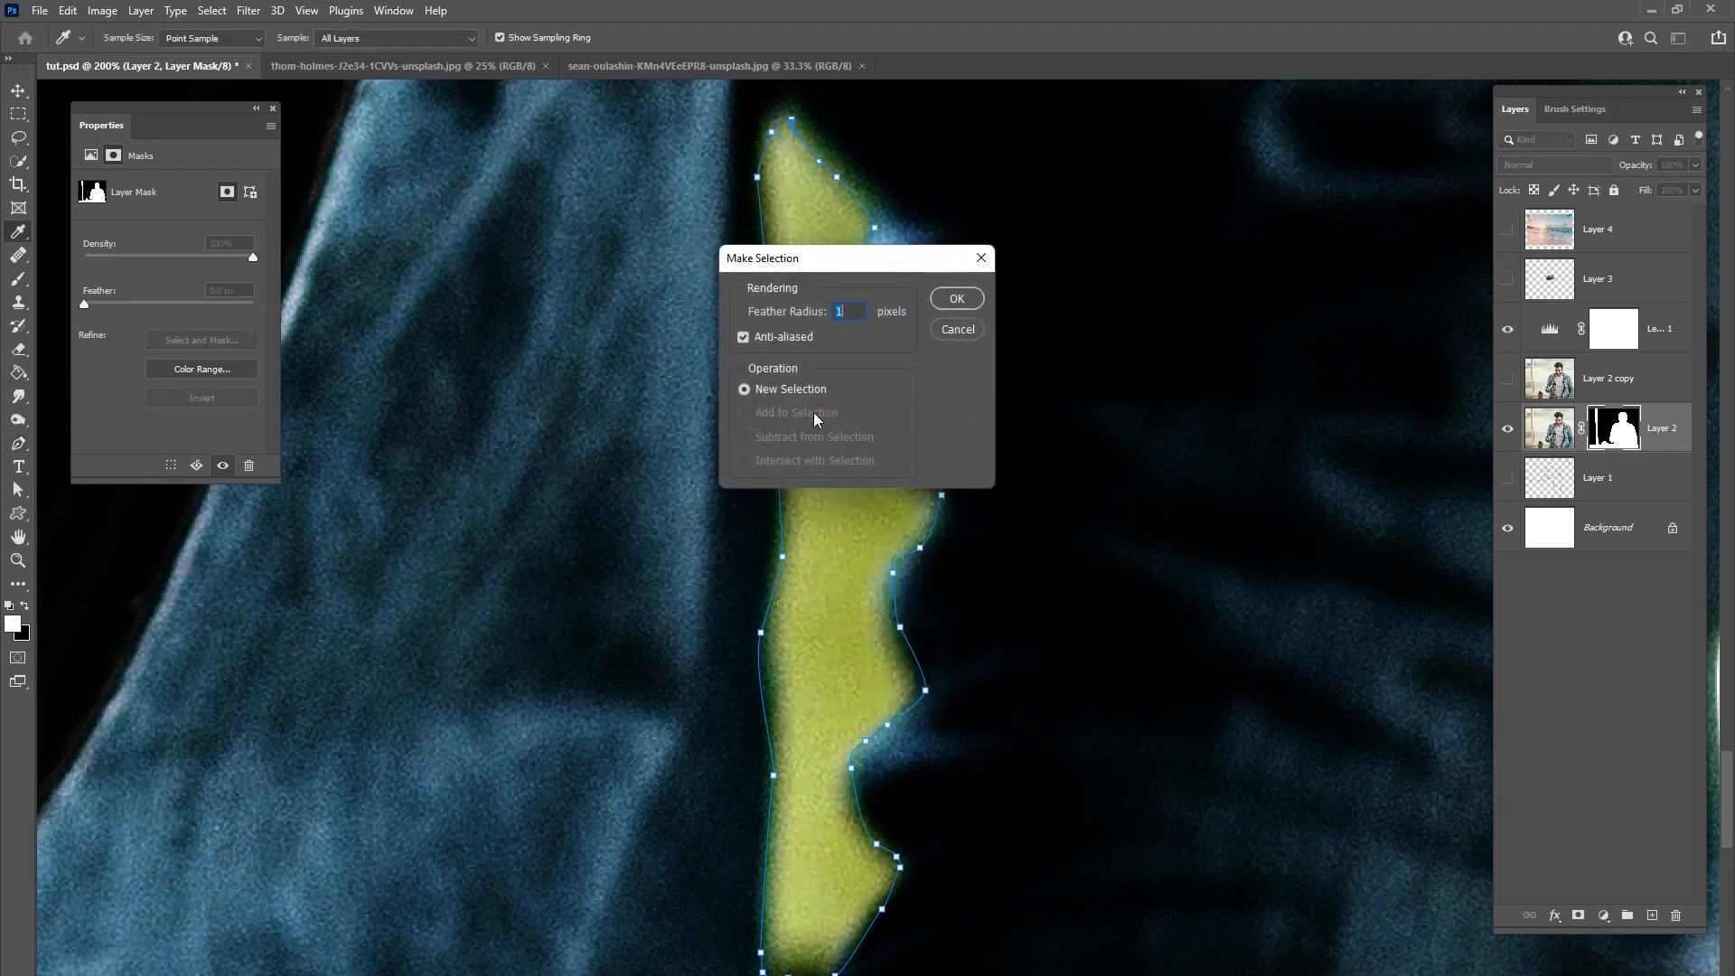
{"action": "key", "text": "Return"}
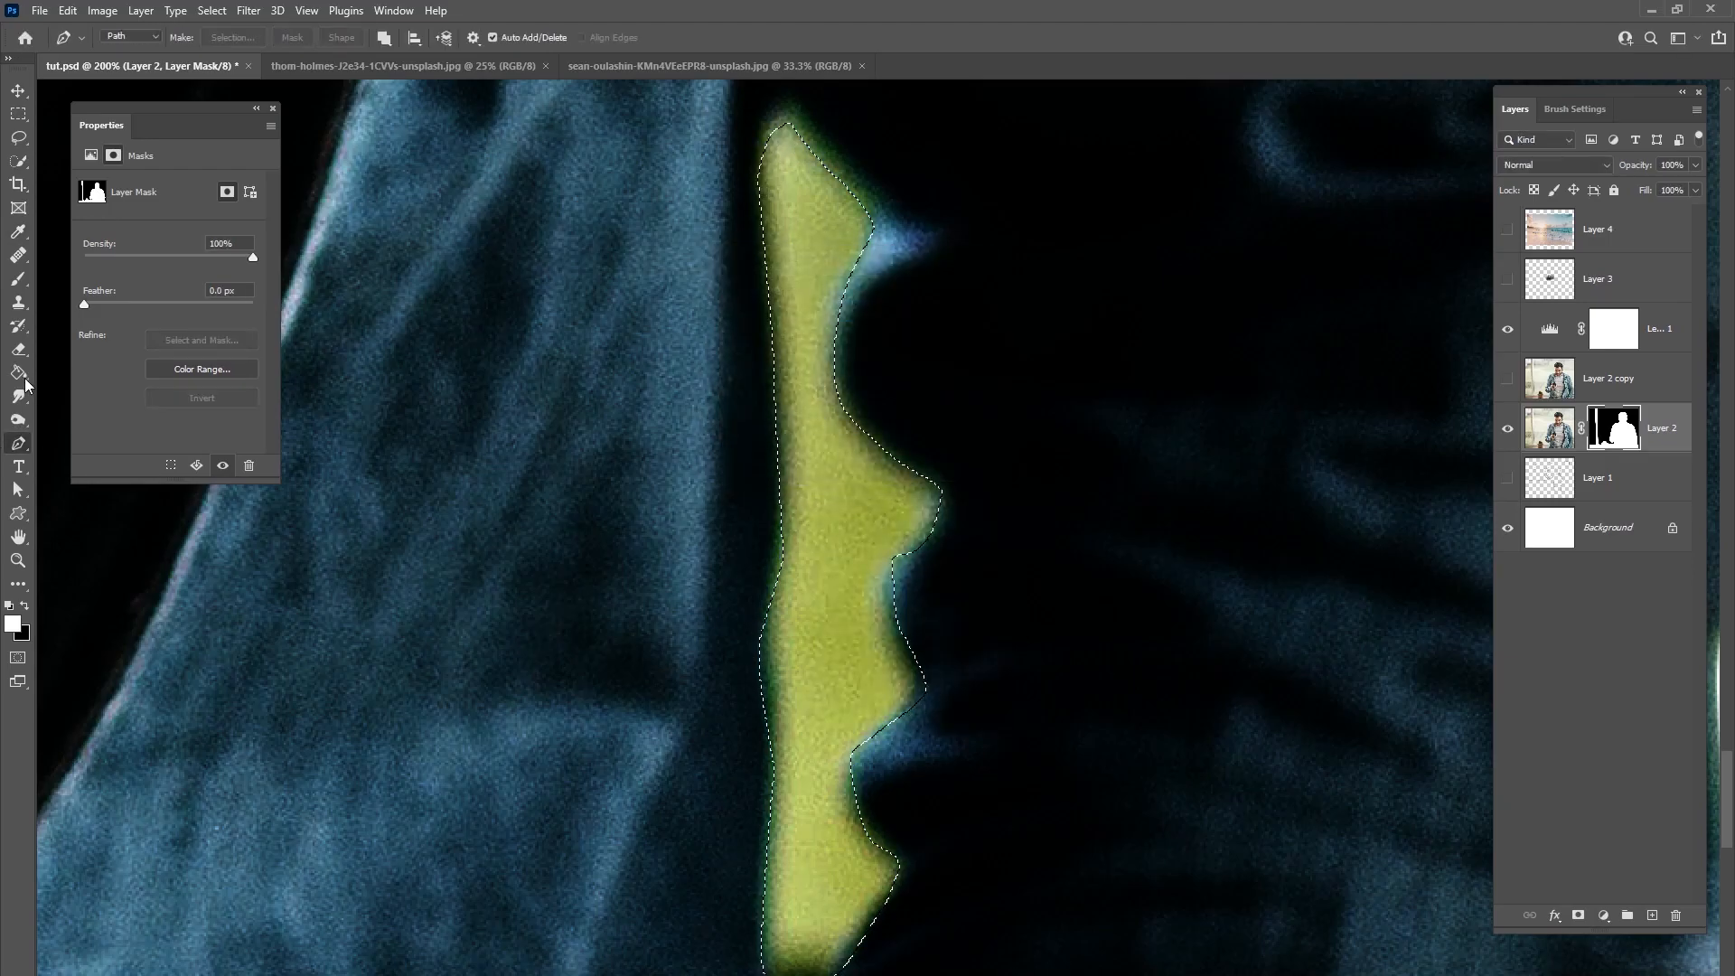
Step: Fill the selected sleeve gap with black on Layer 2's mask using the Paint Bucket, and deselect
{"action": "key", "text": "g"}
{"action": "left_click", "coordinate": [25, 605]}
{"action": "left_click", "coordinate": [853, 570]}
{"action": "left_click", "coordinate": [209, 11]}
{"action": "left_click", "coordinate": [227, 46]}
Step: Make white the foreground colour and set the Brush tool to 42 px size and 52% hardness
{"action": "key", "text": "ctrl+0"}
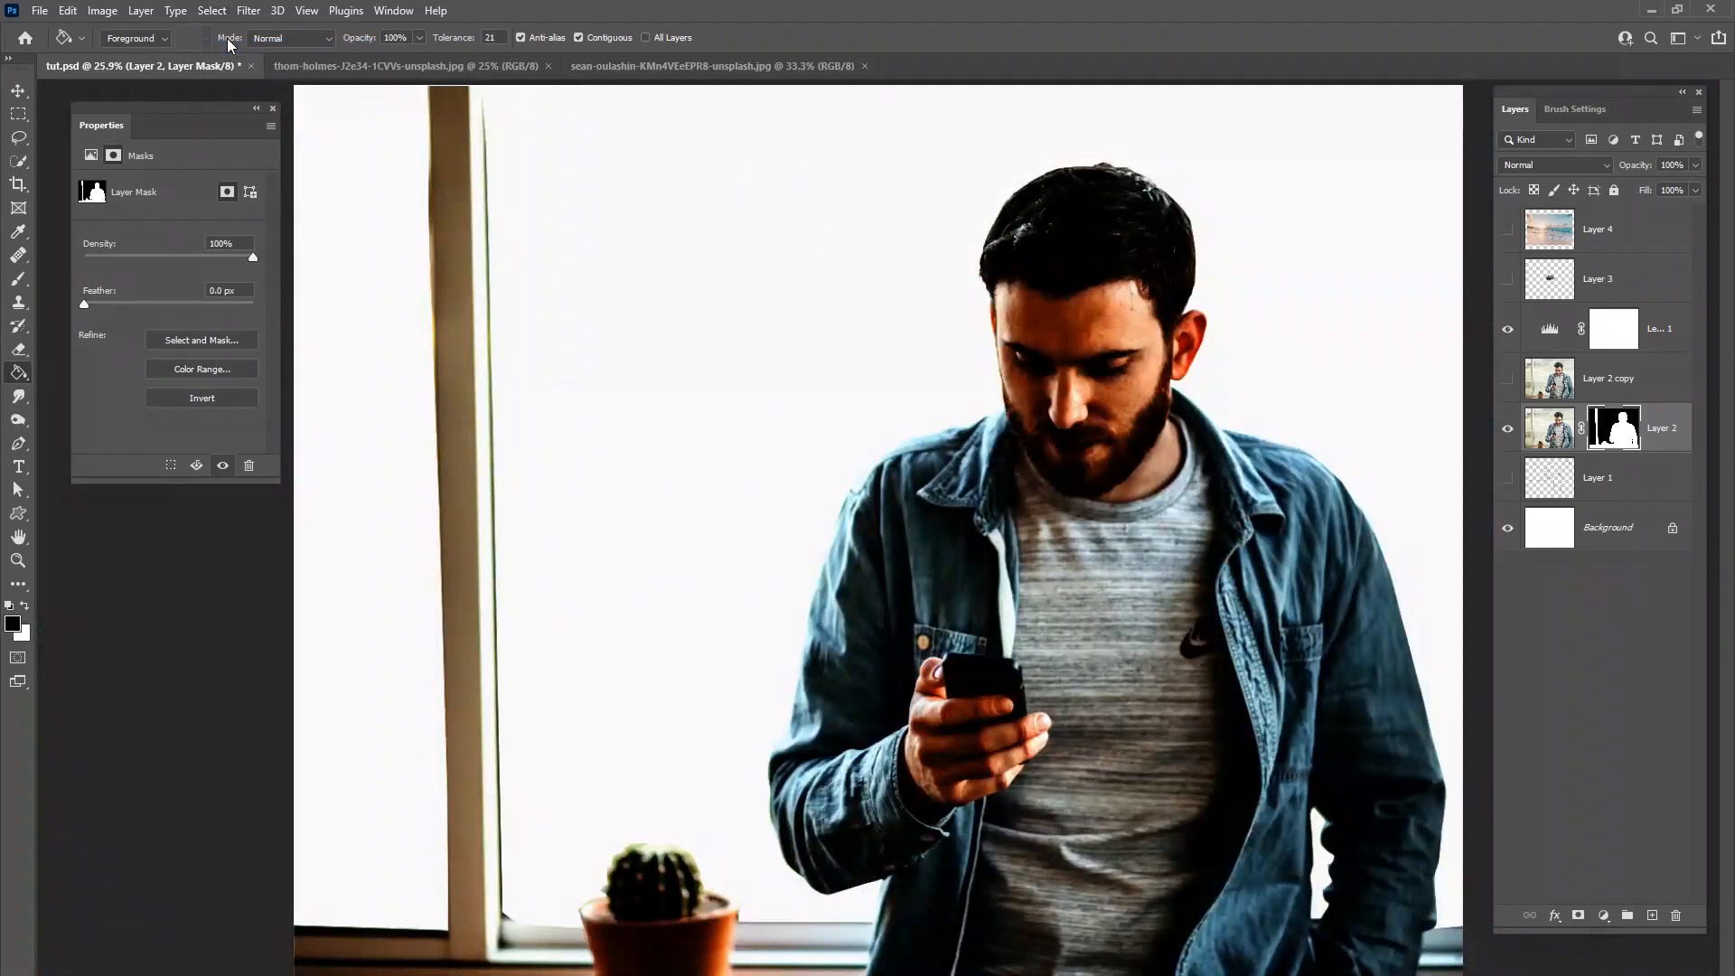
{"action": "key", "text": "ctrl+minus"}
{"action": "key", "text": "ctrl+minus"}
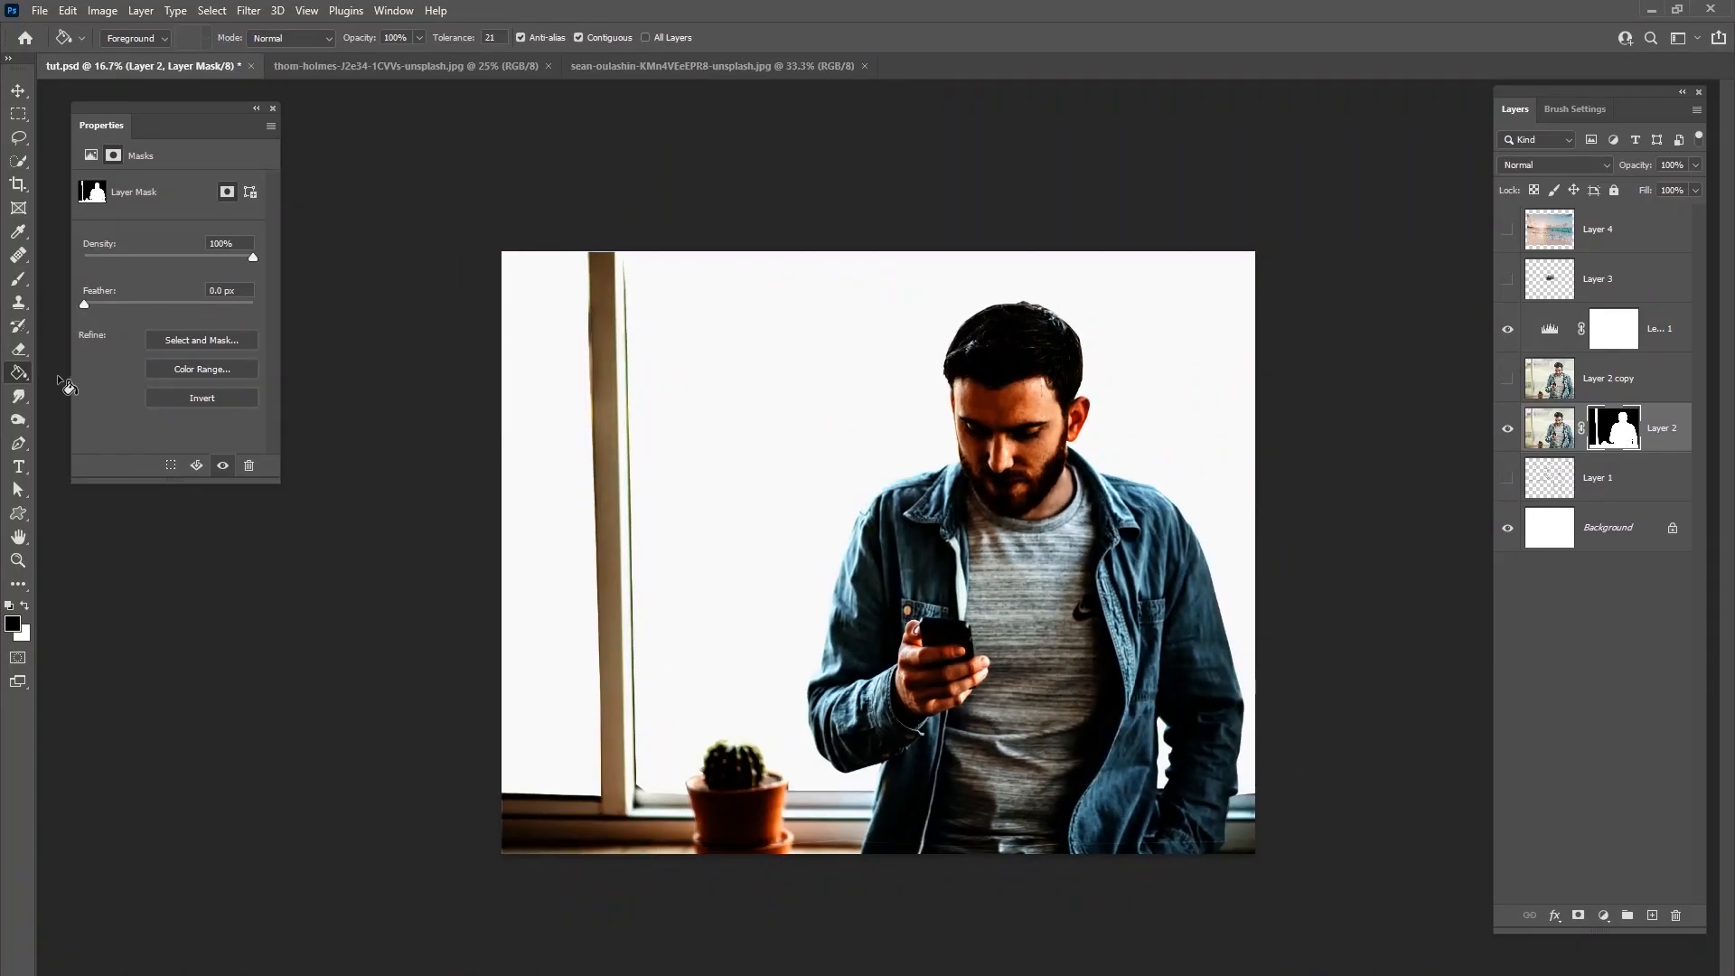
{"action": "left_click", "coordinate": [19, 301]}
{"action": "key", "text": "x"}
{"action": "right_click", "coordinate": [529, 633]}
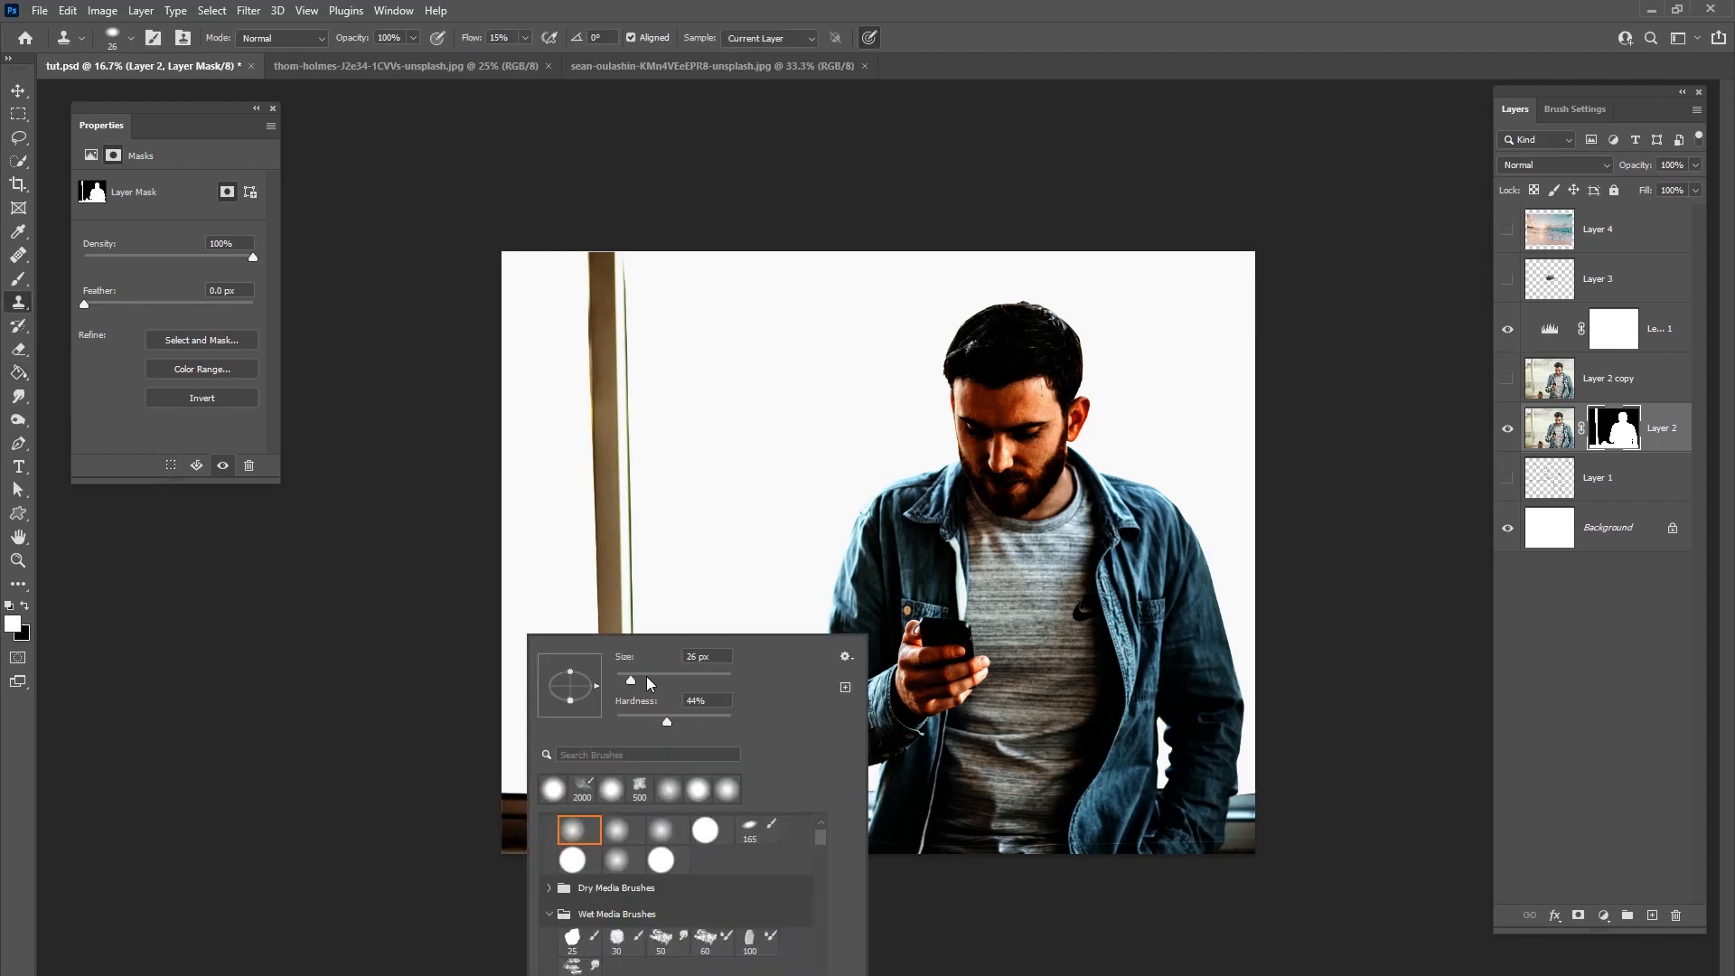
{"action": "left_click", "coordinate": [496, 834]}
{"action": "left_click", "coordinate": [862, 406]}
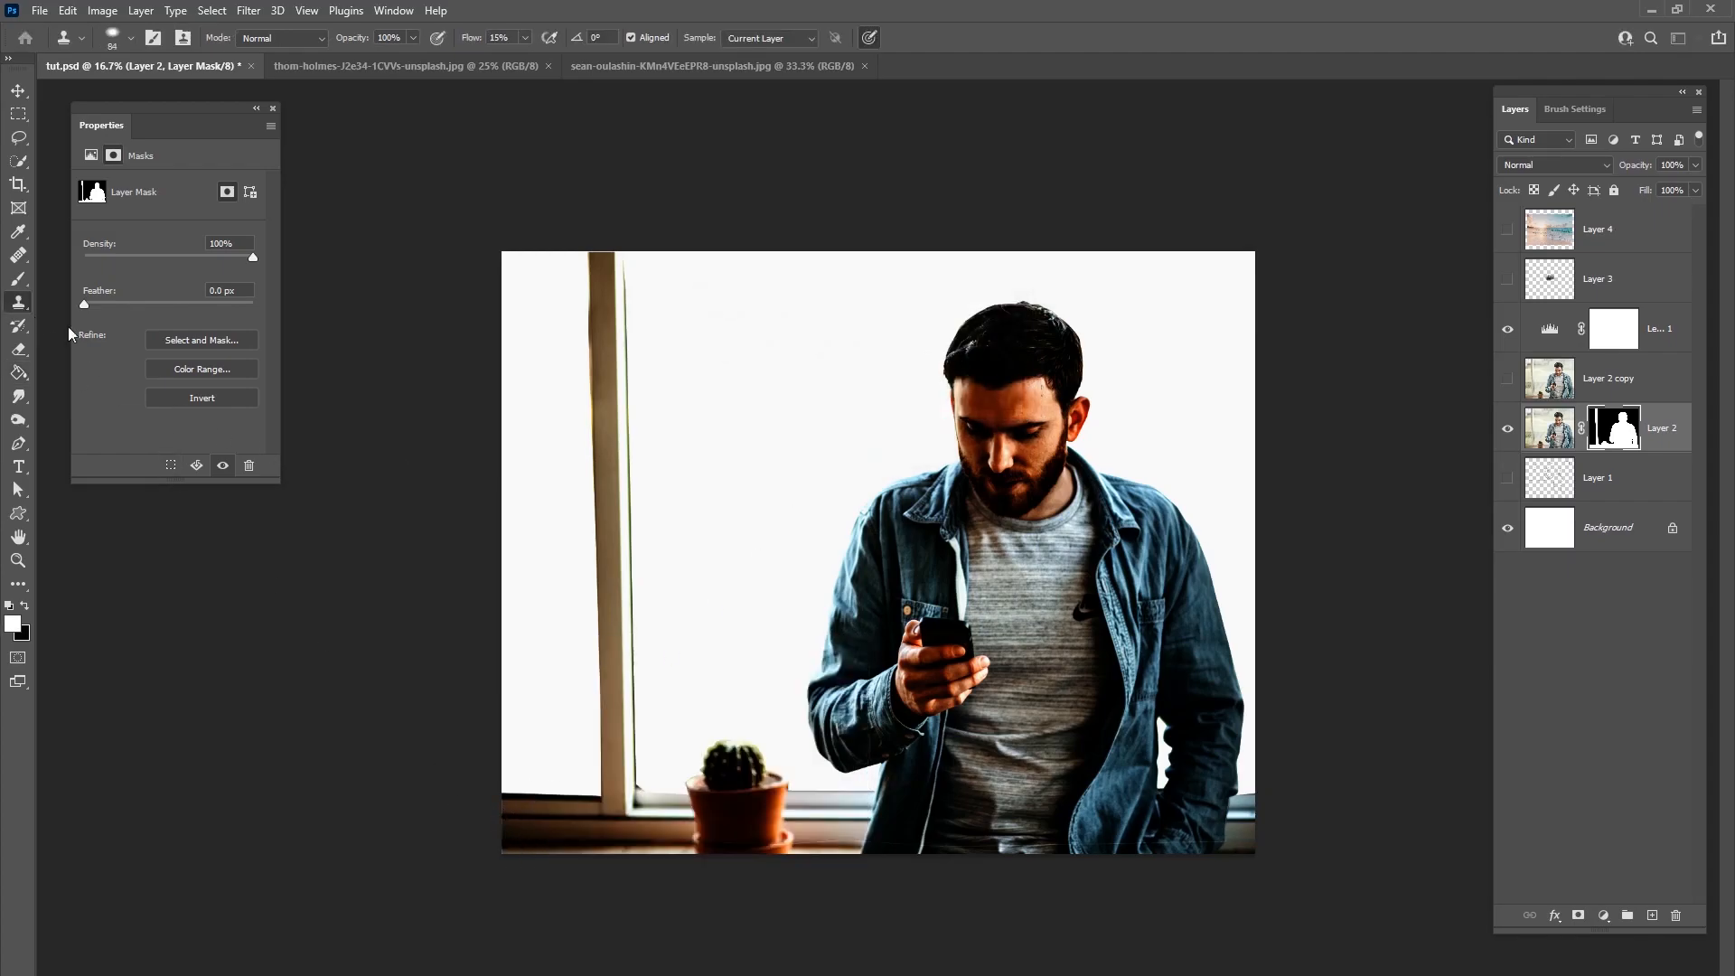
{"action": "key", "text": "b"}
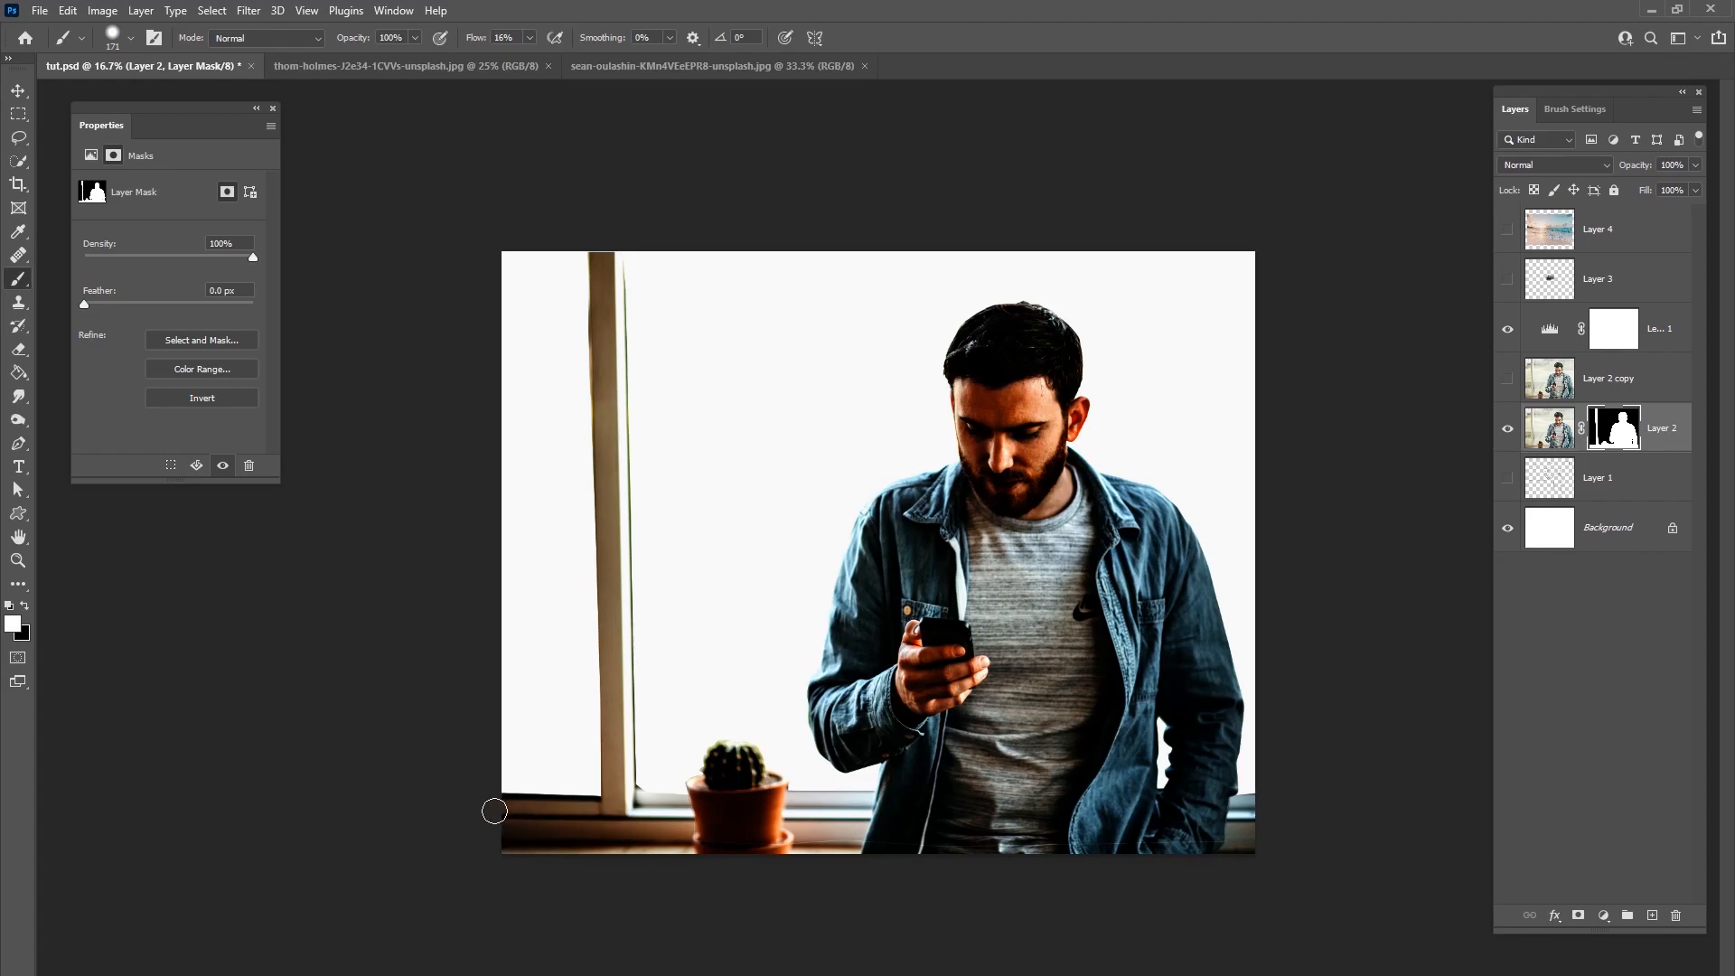
{"action": "right_click", "coordinate": [793, 802]}
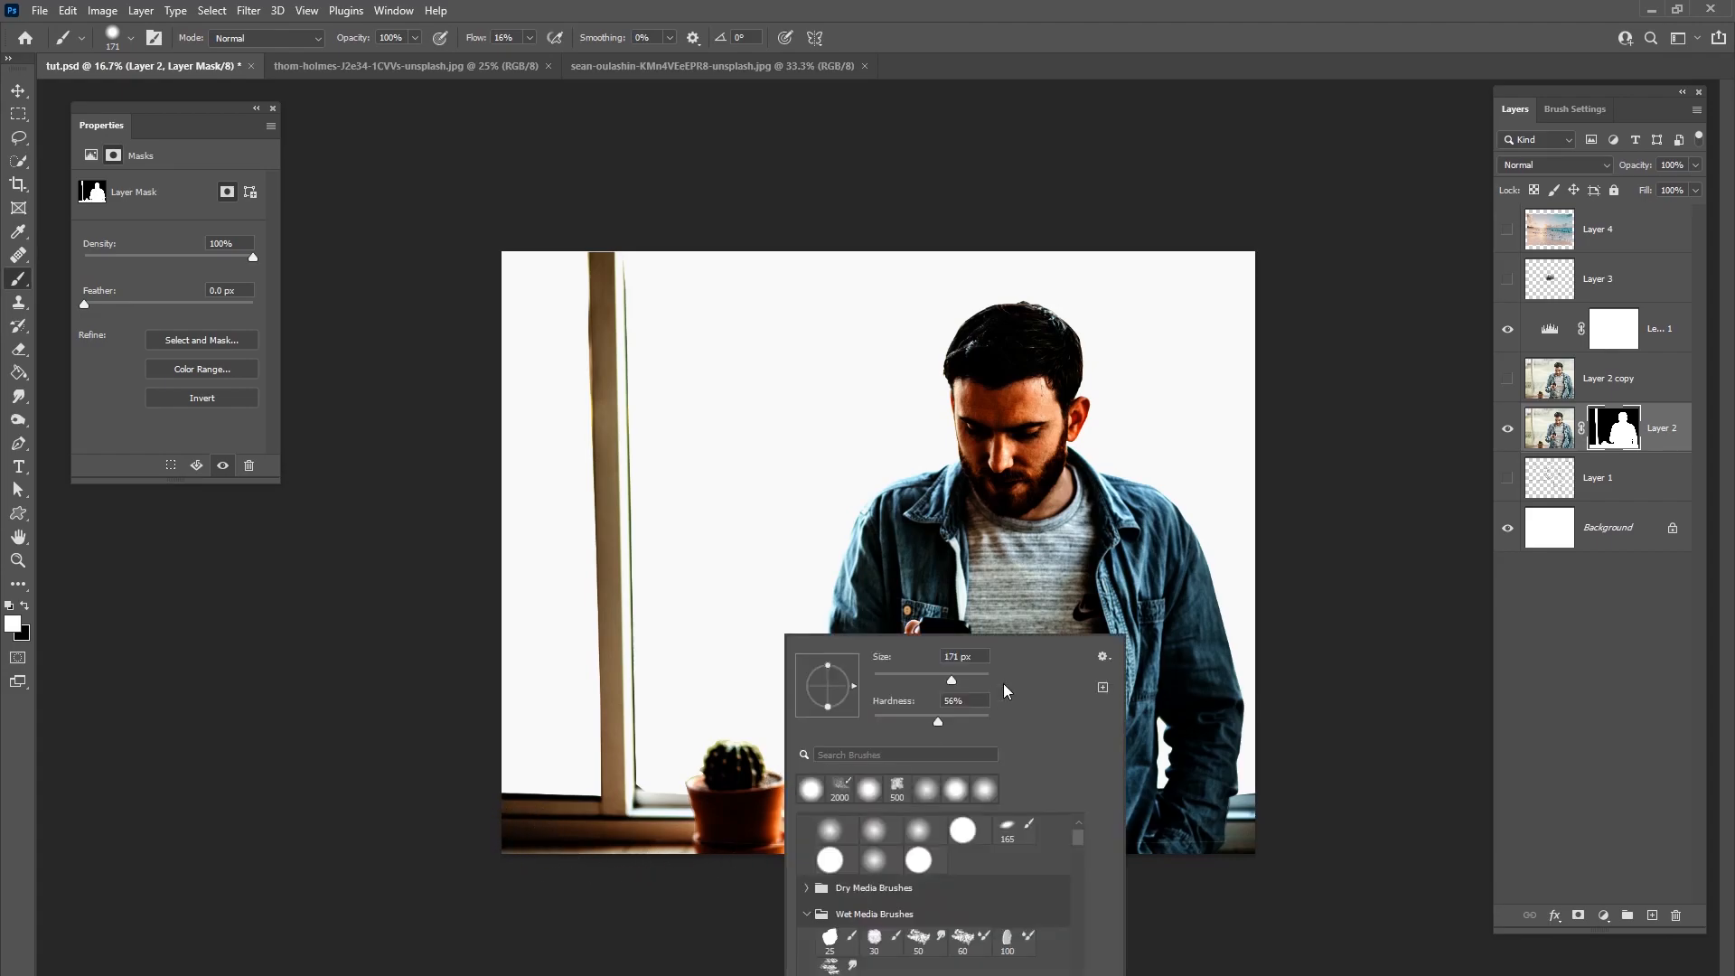
{"action": "left_click", "coordinate": [1508, 377]}
{"action": "left_click", "coordinate": [1508, 378]}
{"action": "right_click", "coordinate": [932, 716]}
{"action": "left_click_drag", "start_coordinate": [1080, 678], "coordinate": [1071, 680]}
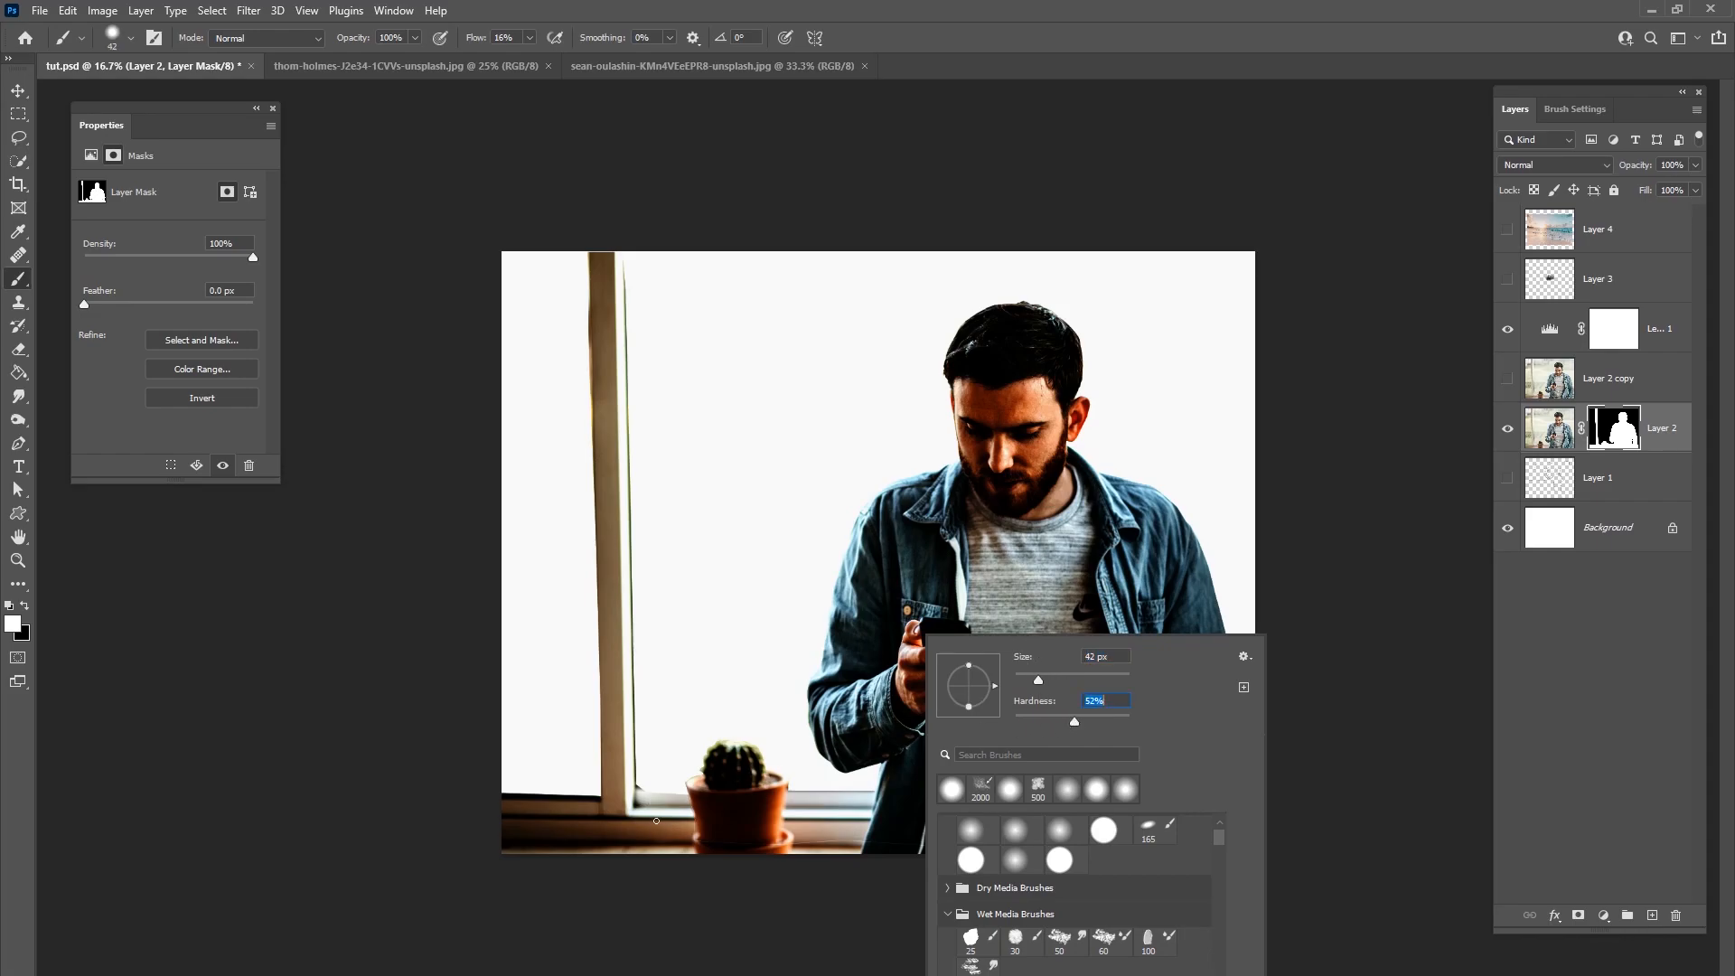
Step: Paint white on Layer 2's mask along the window frame's inner corner, sill and vertical frame edge, and hide the Levels layer
{"action": "left_click", "coordinate": [635, 793]}
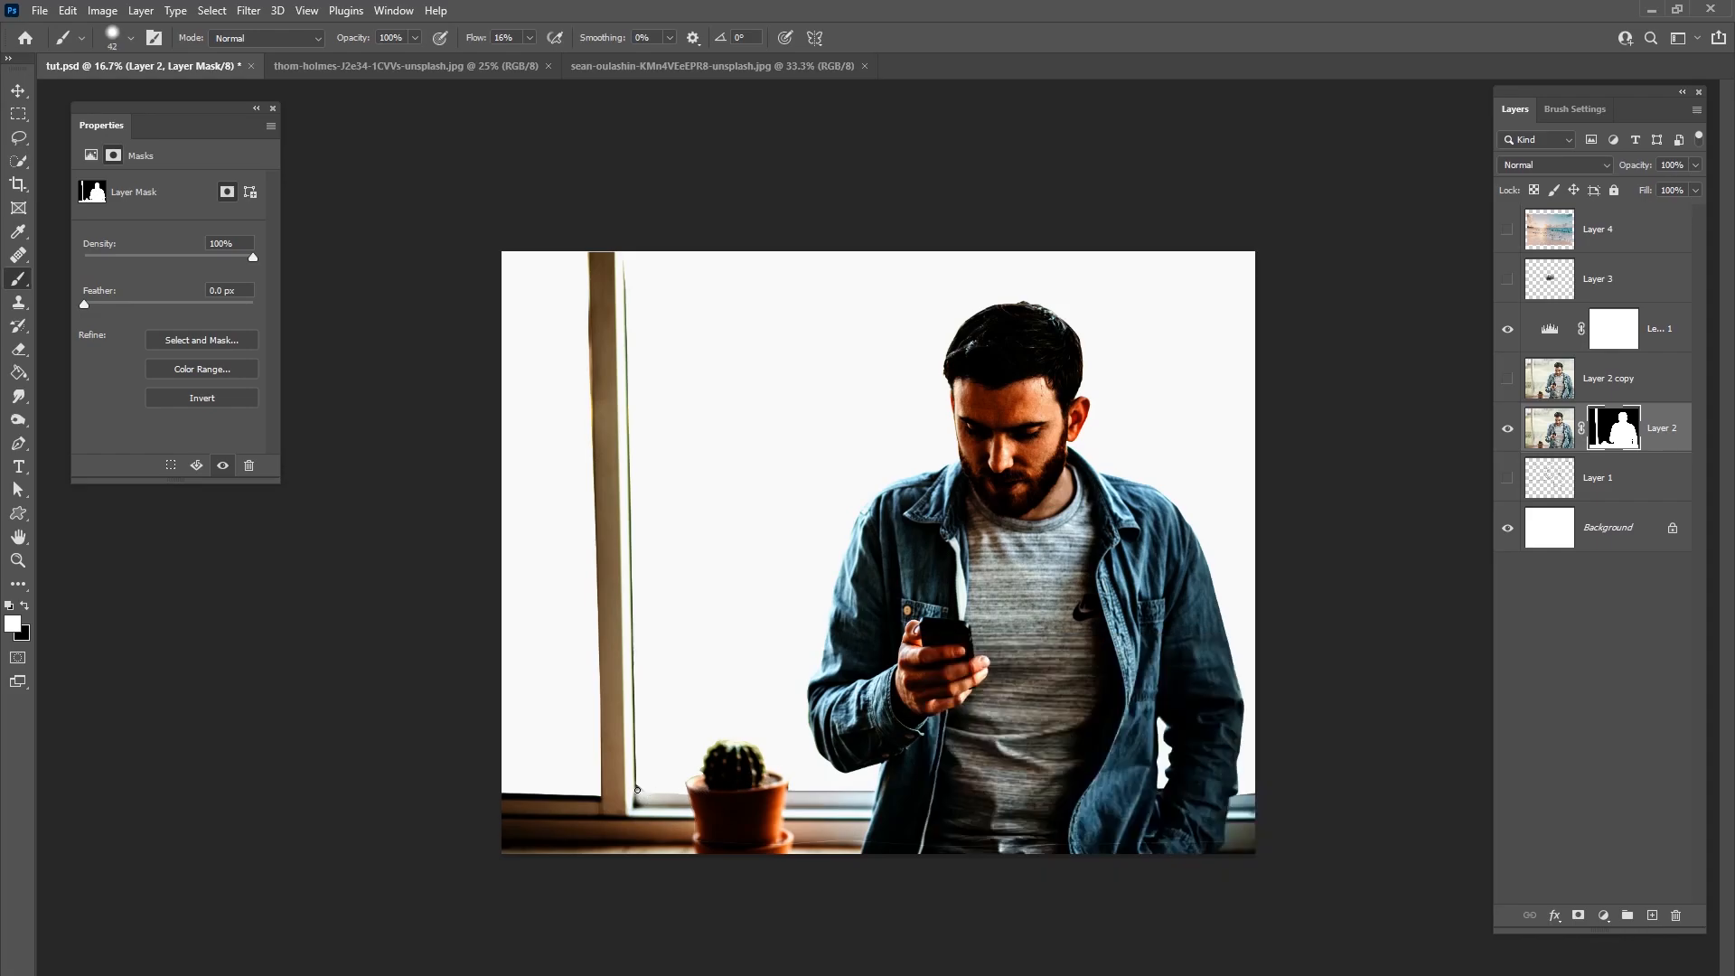
{"action": "left_click_drag", "start_coordinate": [893, 791], "coordinate": [881, 793]}
{"action": "left_click", "coordinate": [1507, 380]}
{"action": "left_click", "coordinate": [1508, 380]}
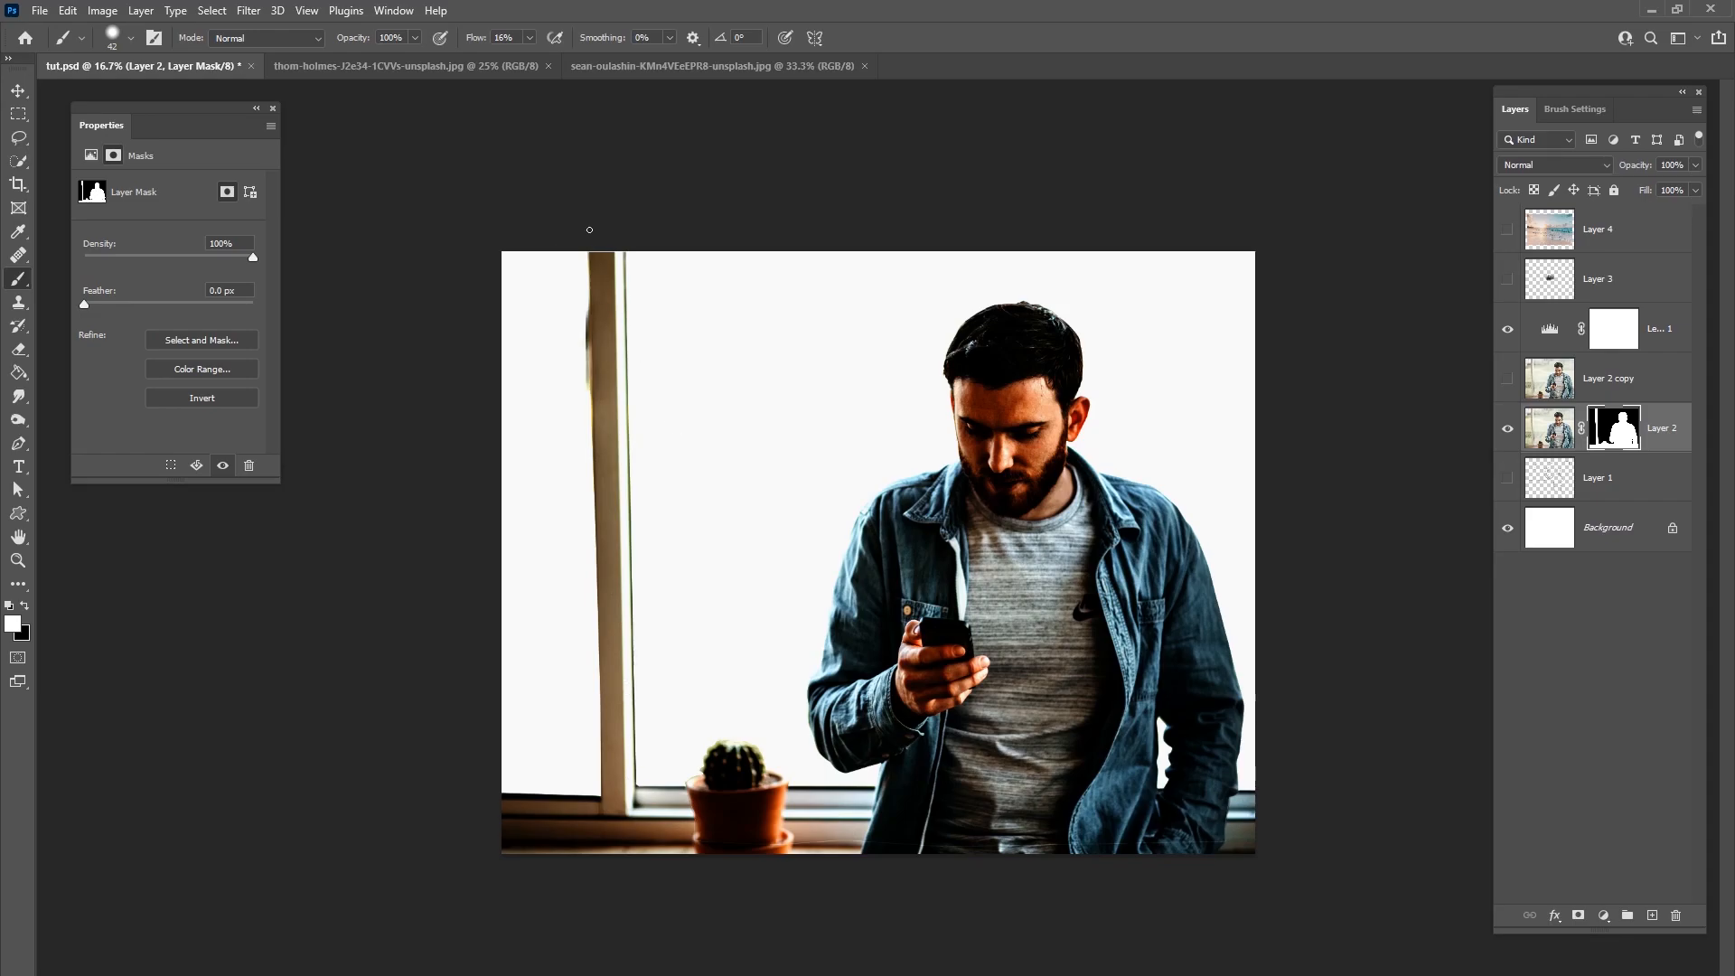
{"action": "left_click_drag", "start_coordinate": [593, 282], "coordinate": [589, 390]}
{"action": "left_click", "coordinate": [1507, 329]}
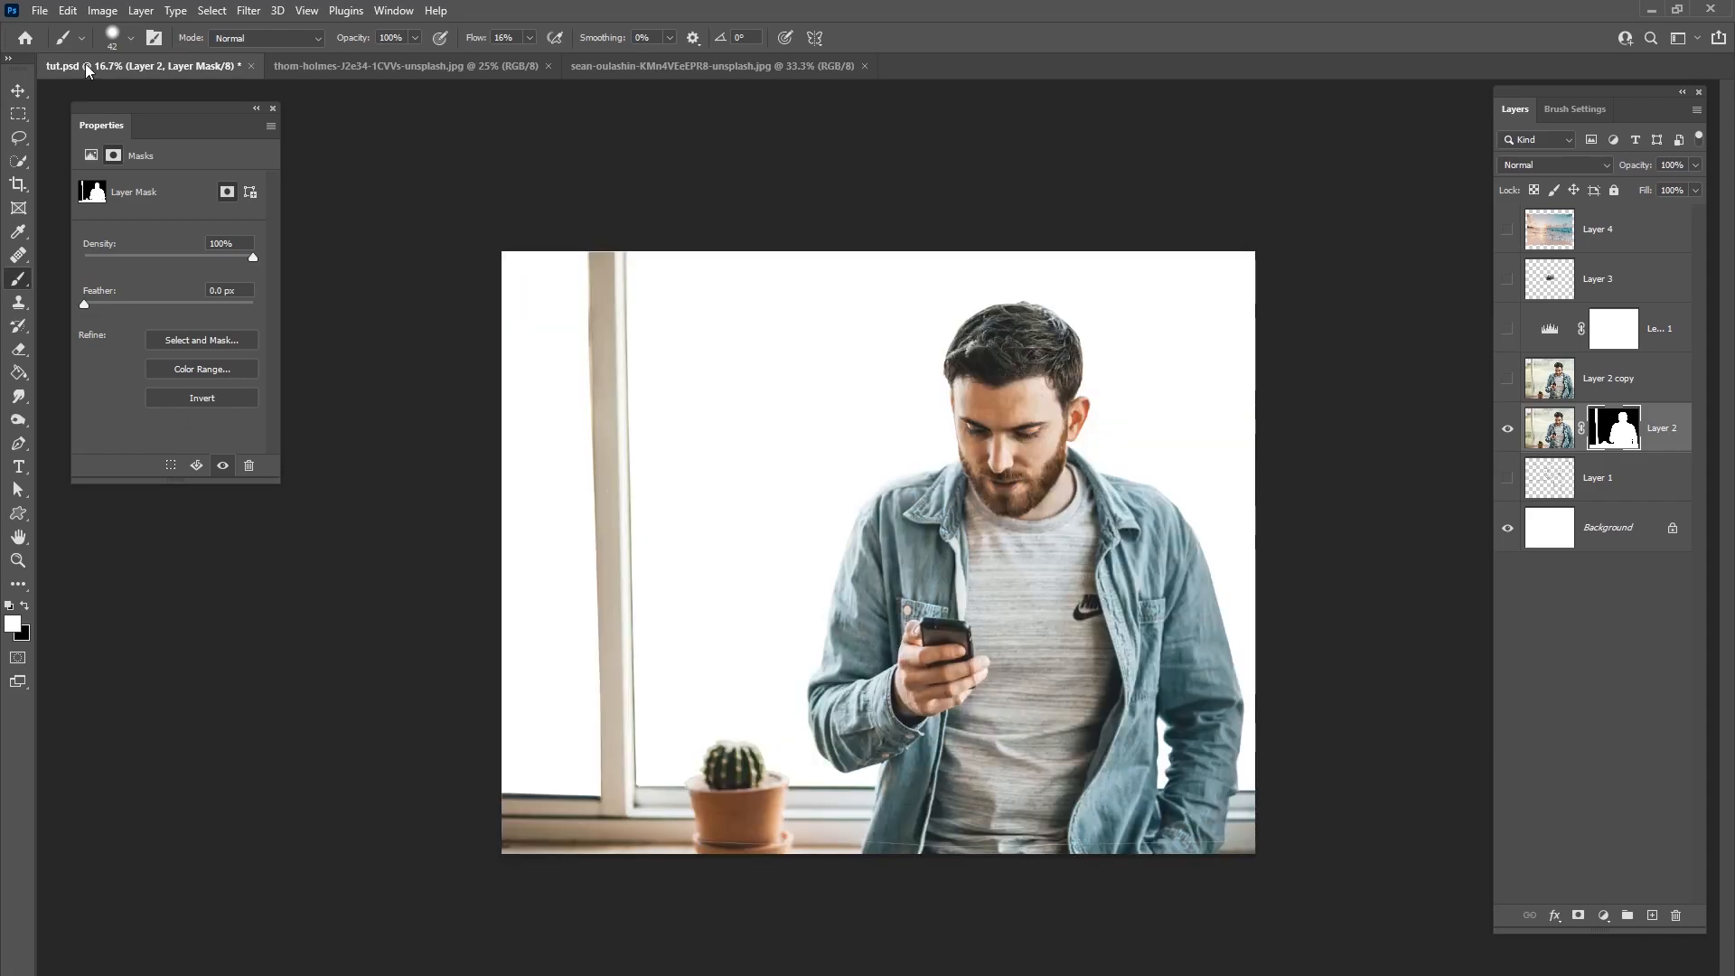
Step: Save the document as tut.psd in the tut - phone folder, replacing the existing file
{"action": "left_click", "coordinate": [40, 10]}
{"action": "left_click", "coordinate": [101, 226]}
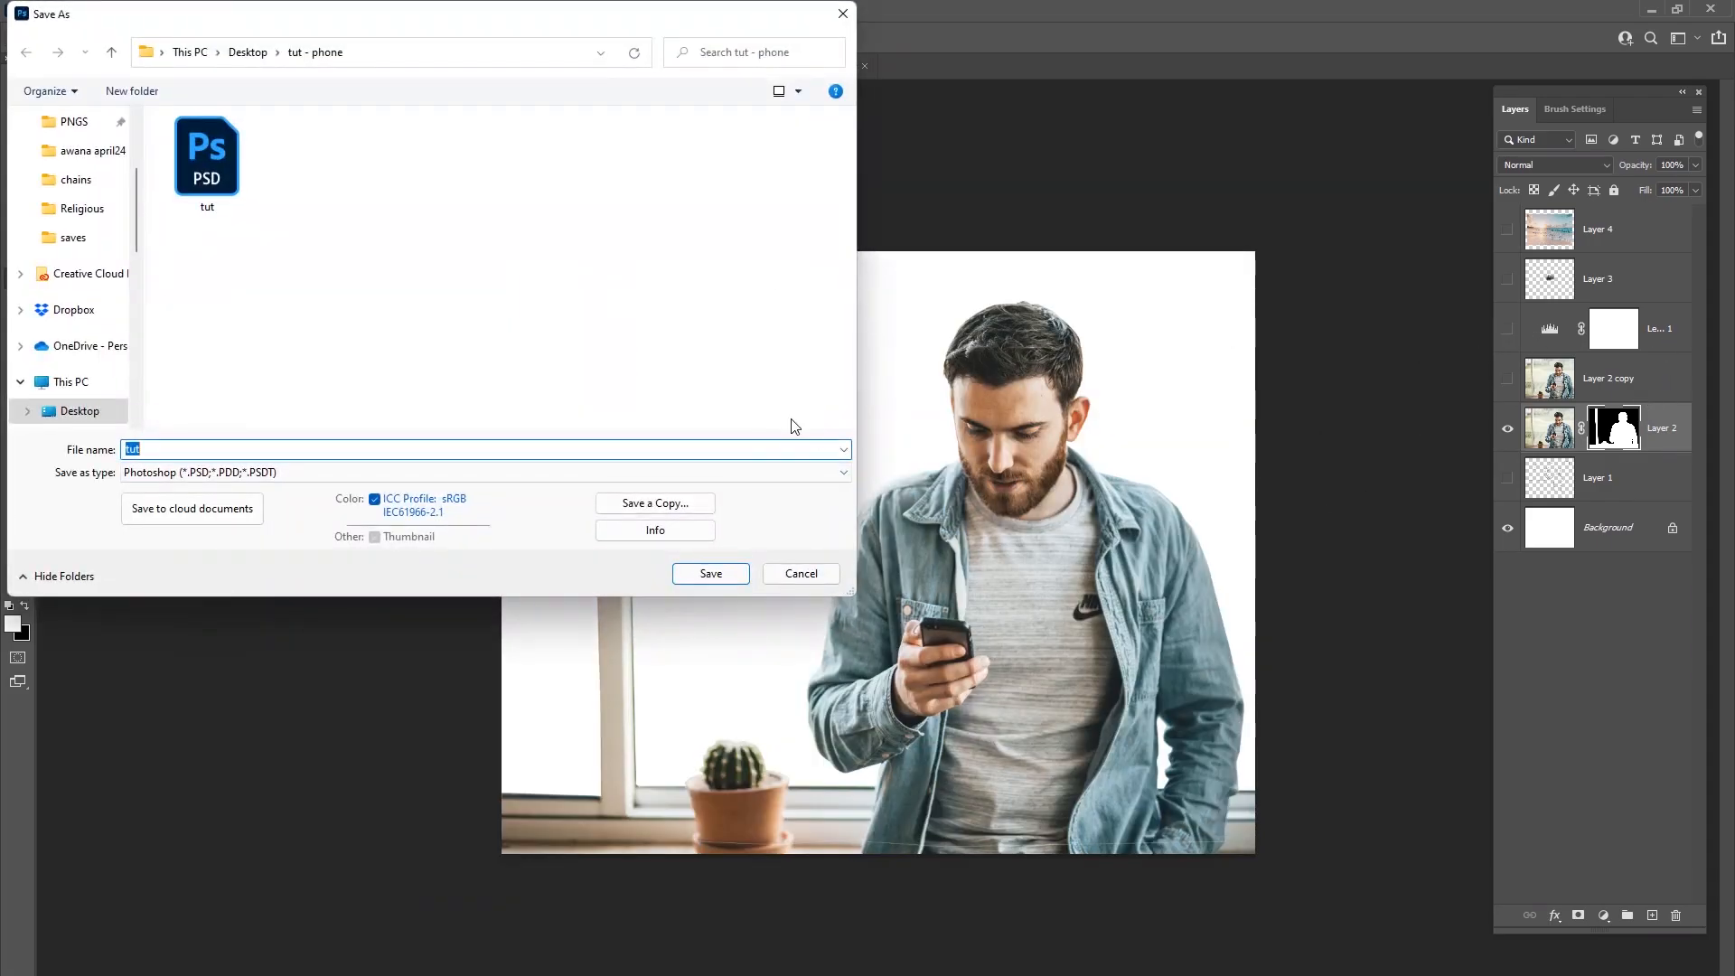
{"action": "double_click", "coordinate": [225, 209]}
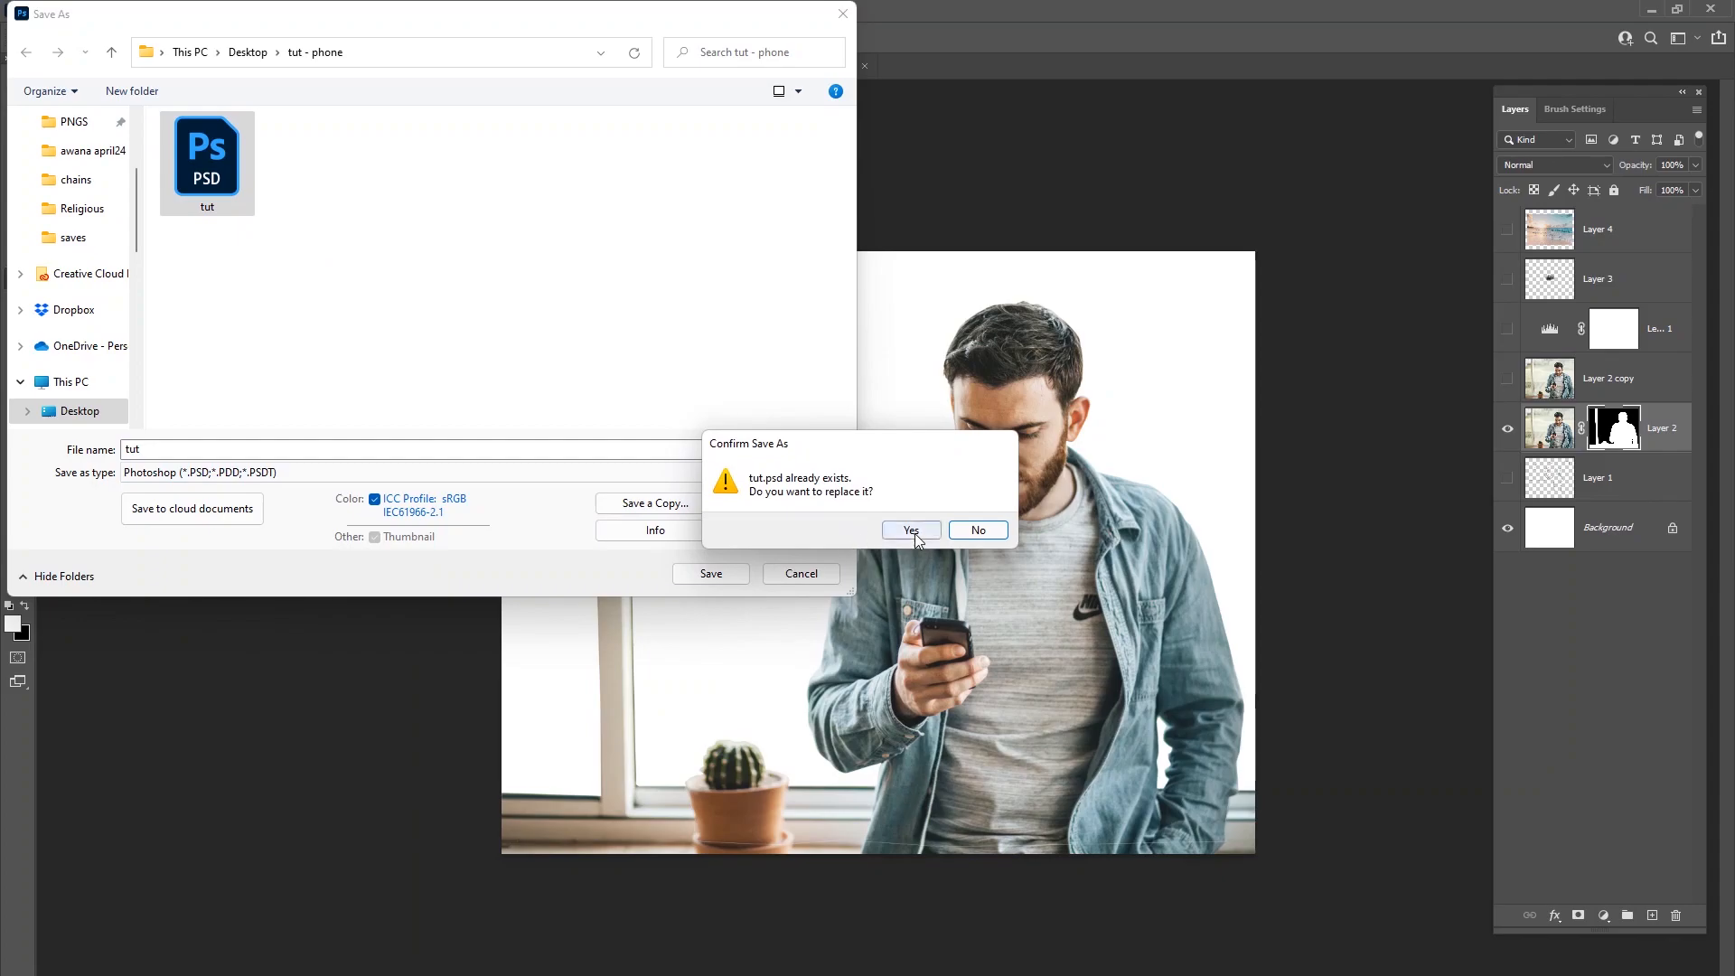
{"action": "left_click", "coordinate": [911, 531]}
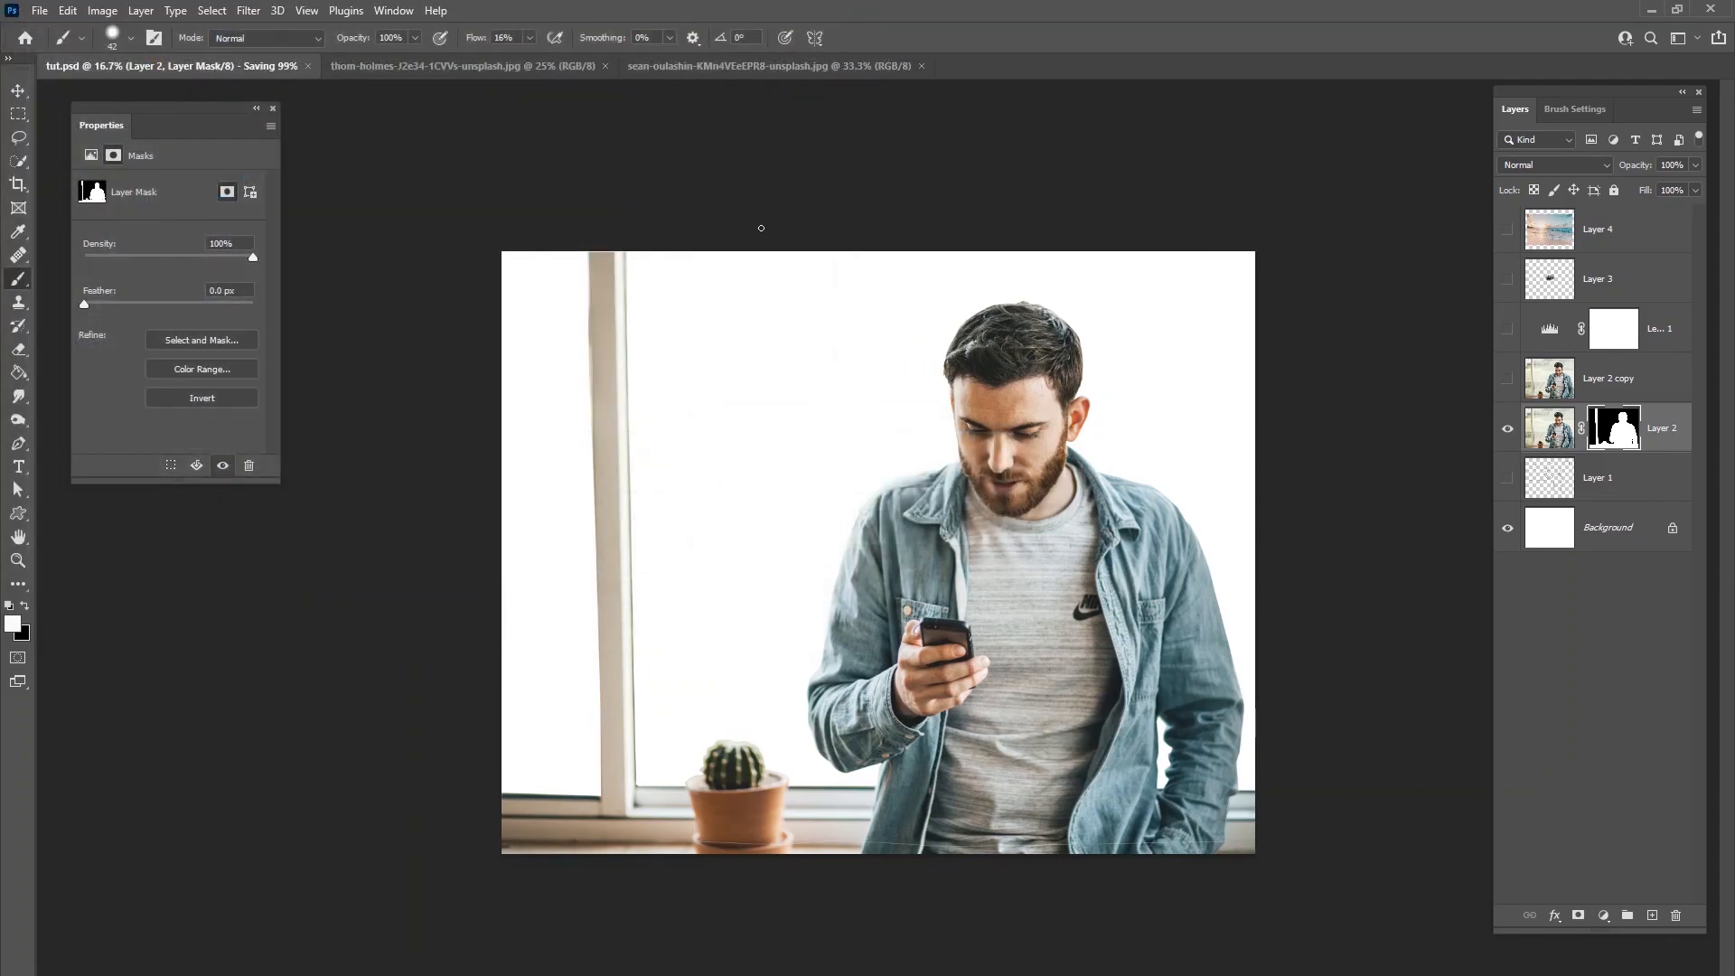
Step: Delete Layer 2 copy and put Layer 2 into a new group named "model"
{"action": "left_click", "coordinate": [1593, 386]}
{"action": "key", "text": "Delete"}
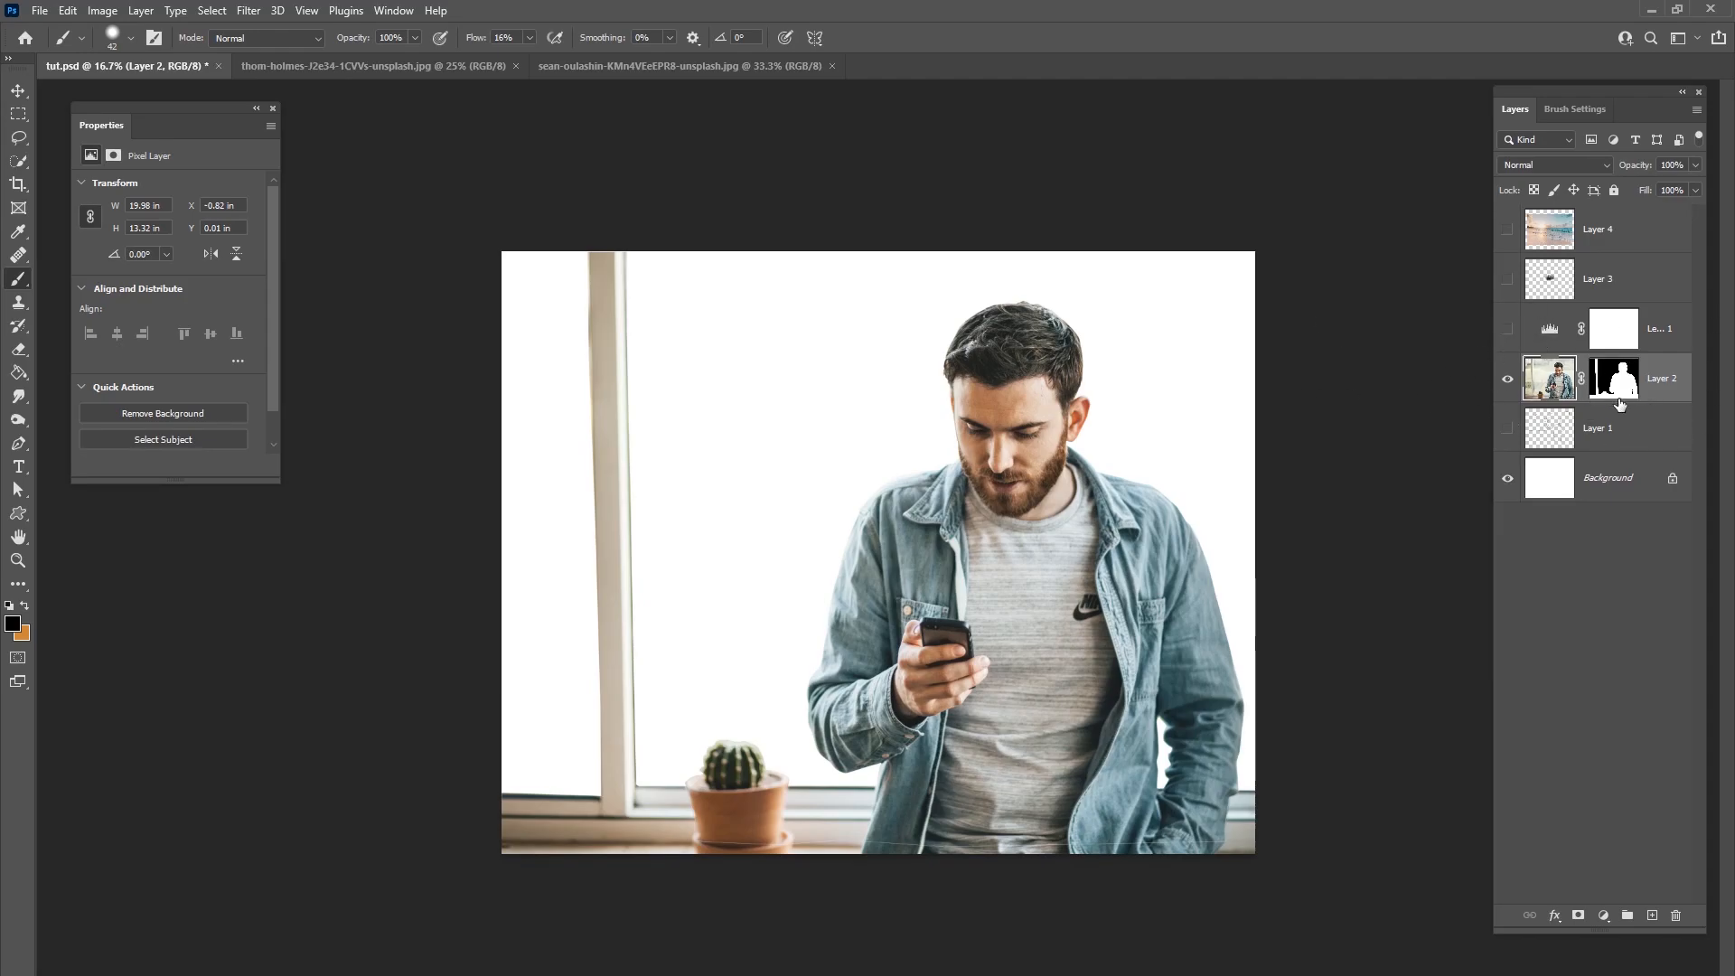
{"action": "left_click", "coordinate": [1652, 342]}
{"action": "left_click", "coordinate": [1668, 398]}
{"action": "left_click", "coordinate": [1627, 915]}
{"action": "double_click", "coordinate": [1578, 365]}
{"action": "type", "text": "model"}
{"action": "key", "text": "Return"}
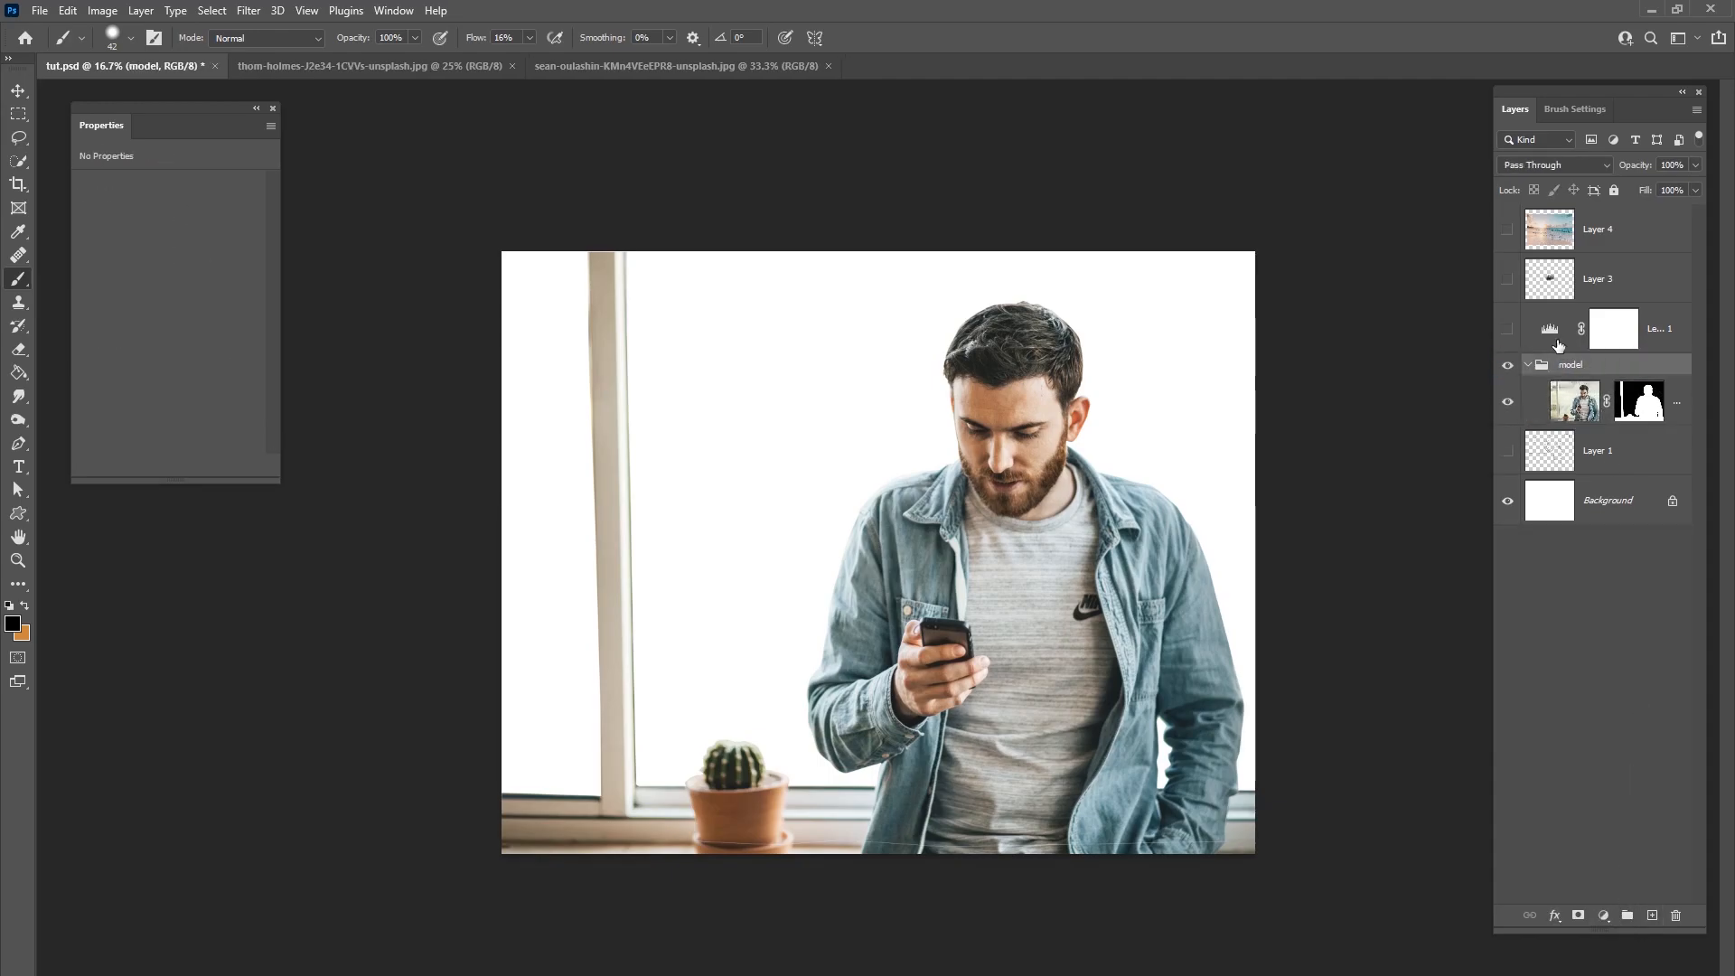
Step: Place the beach image on Layer 4 directly below the model group, show it and move it up to the canvas's upper edge
{"action": "left_click", "coordinate": [1528, 365]}
{"action": "left_click_drag", "start_coordinate": [1585, 248], "coordinate": [1560, 386]}
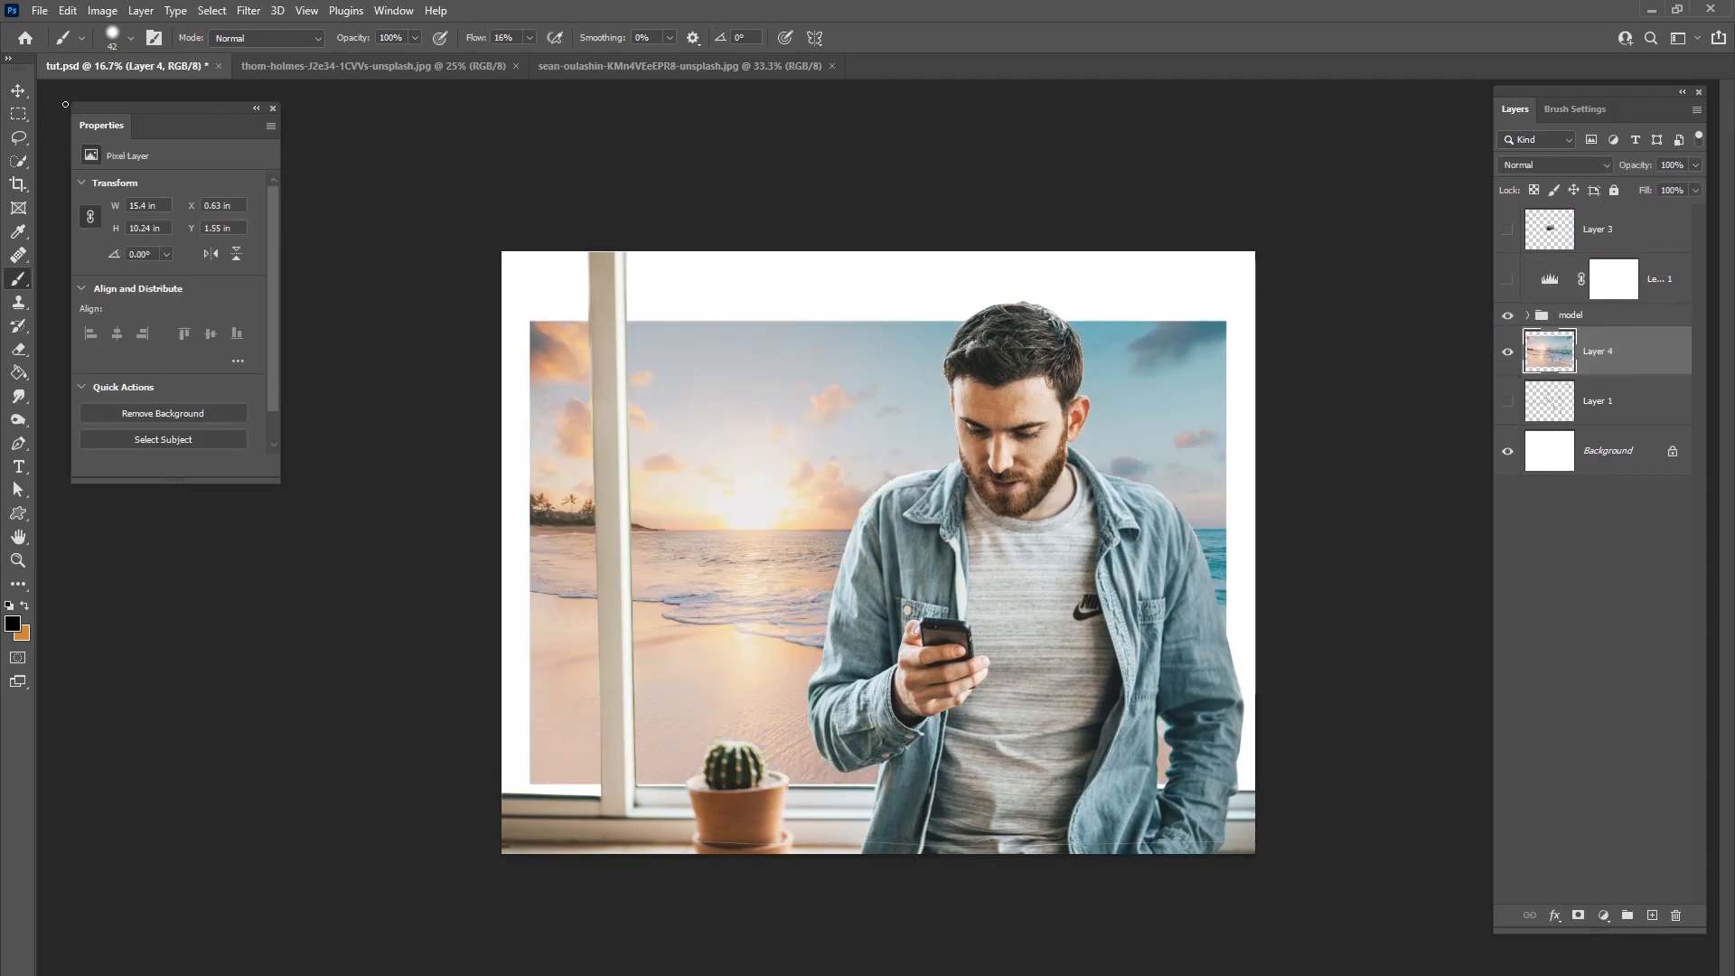
{"action": "key", "text": "v"}
{"action": "left_click_drag", "start_coordinate": [806, 484], "coordinate": [786, 414]}
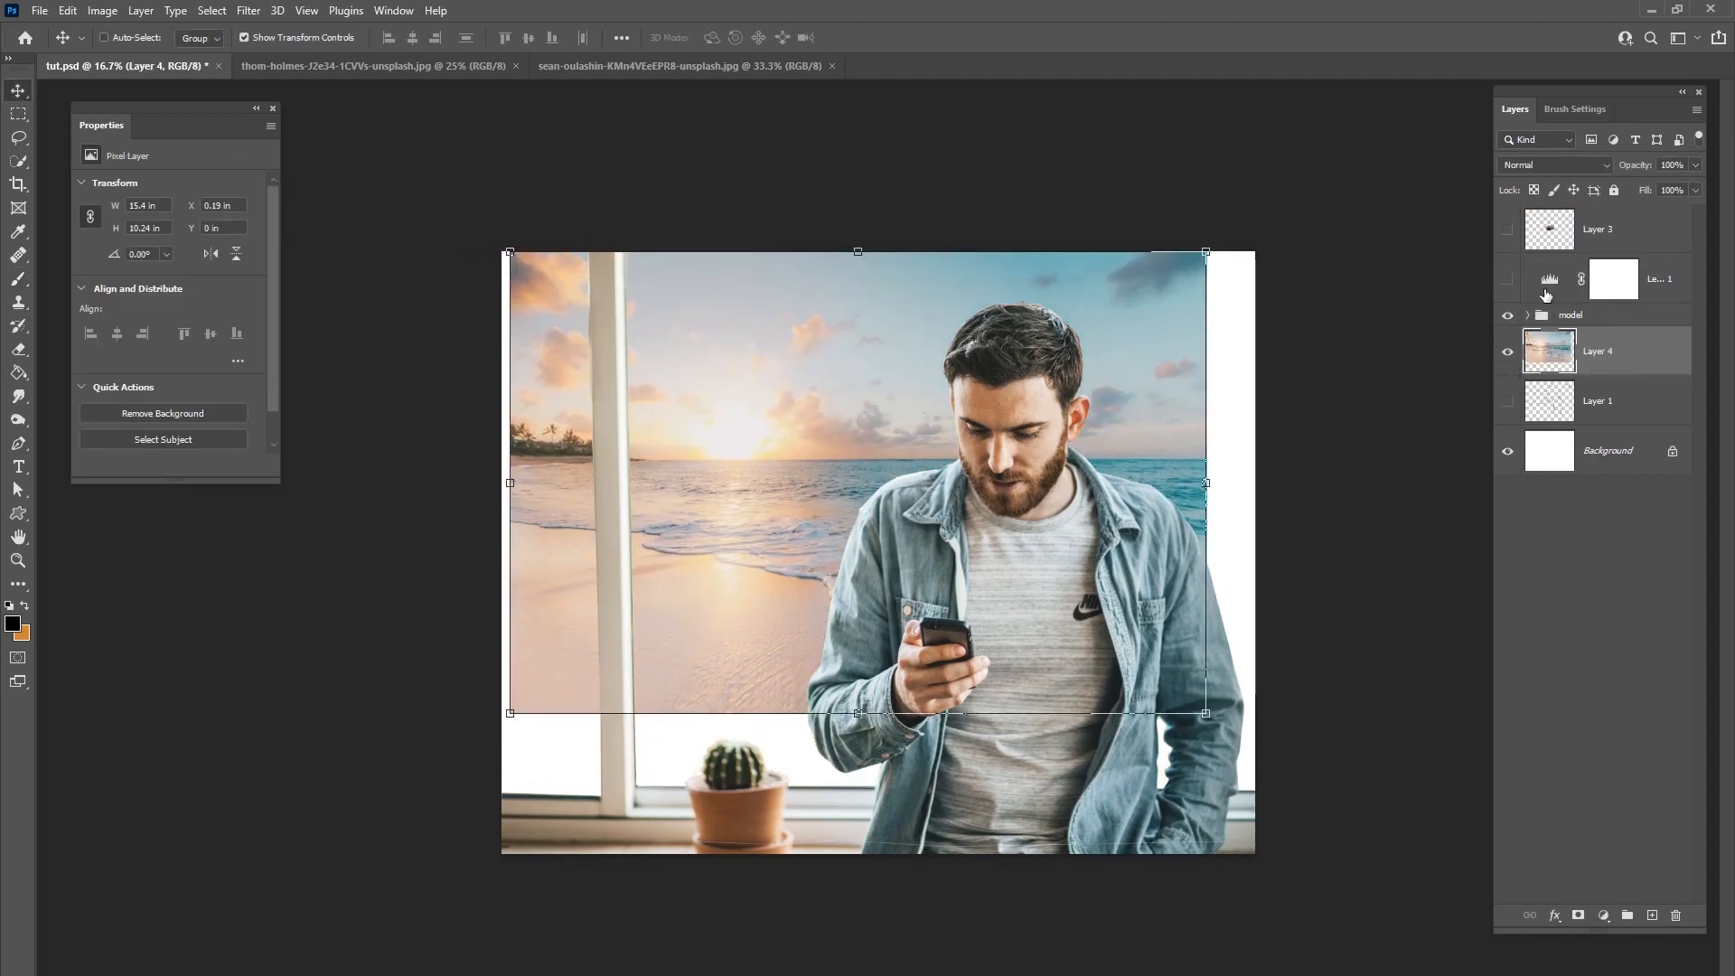
Step: Disable Layer 2's mask to examine the original window view with and without the Levels adjustment, and enable the mask again
{"action": "left_click", "coordinate": [1528, 314]}
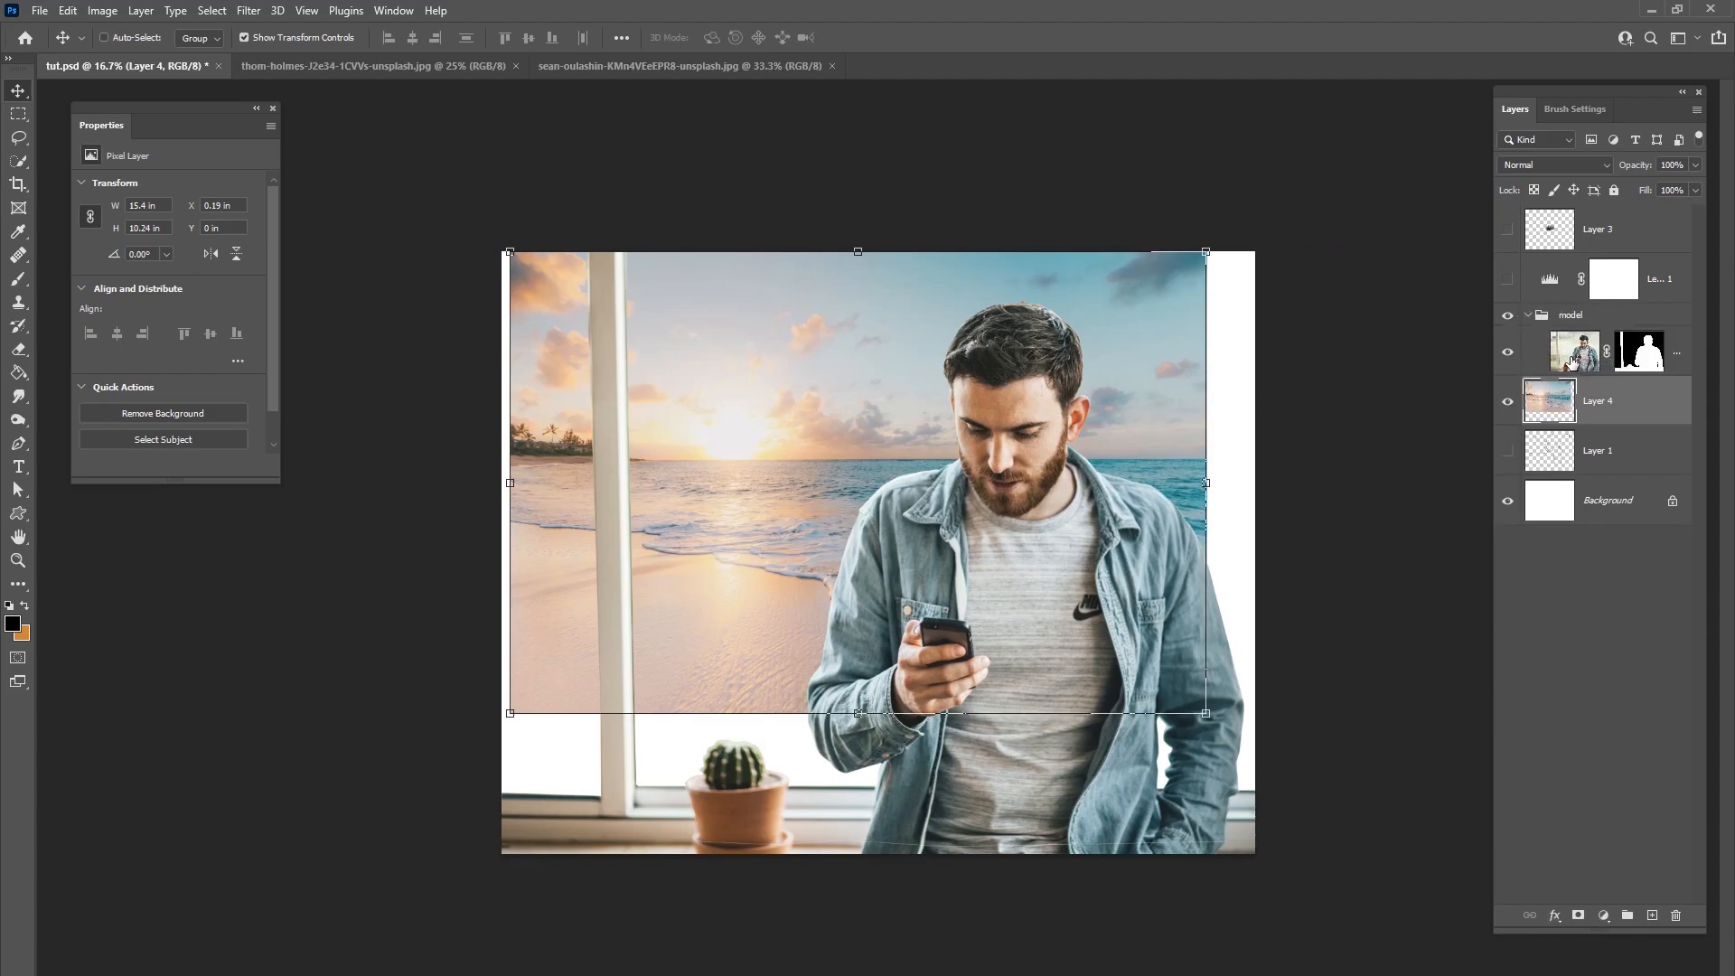
{"action": "right_click", "coordinate": [1572, 361]}
{"action": "right_click", "coordinate": [1639, 352]}
{"action": "left_click", "coordinate": [1591, 351]}
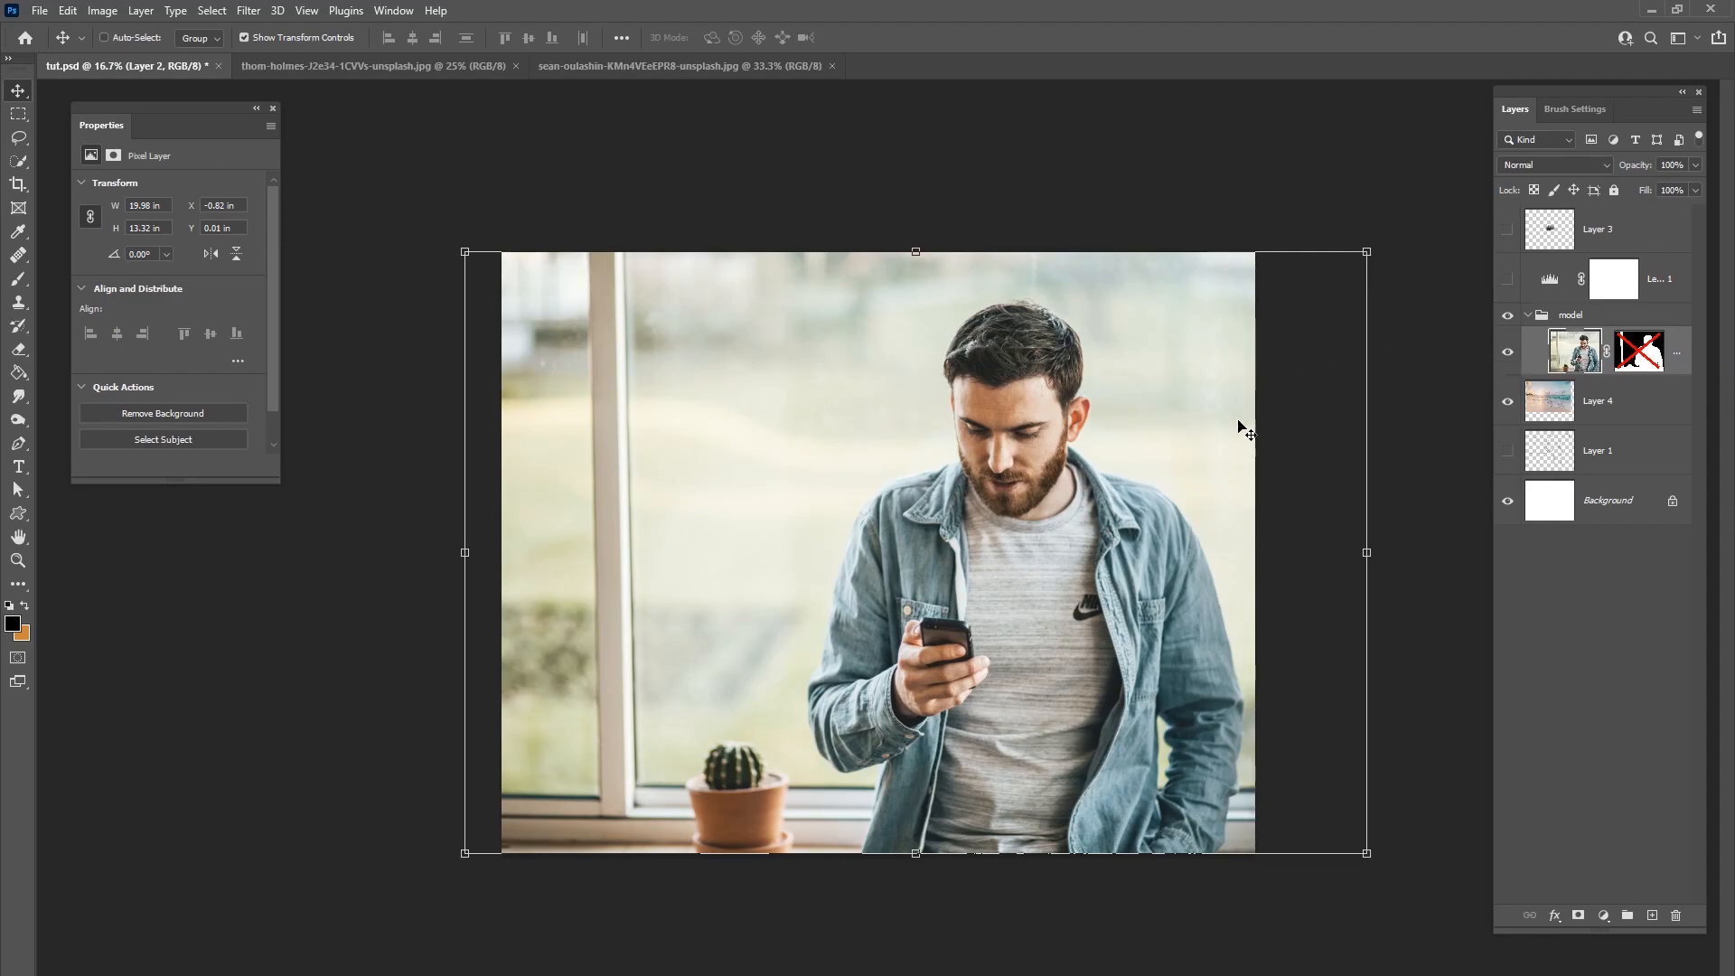
{"action": "left_click", "coordinate": [1508, 281]}
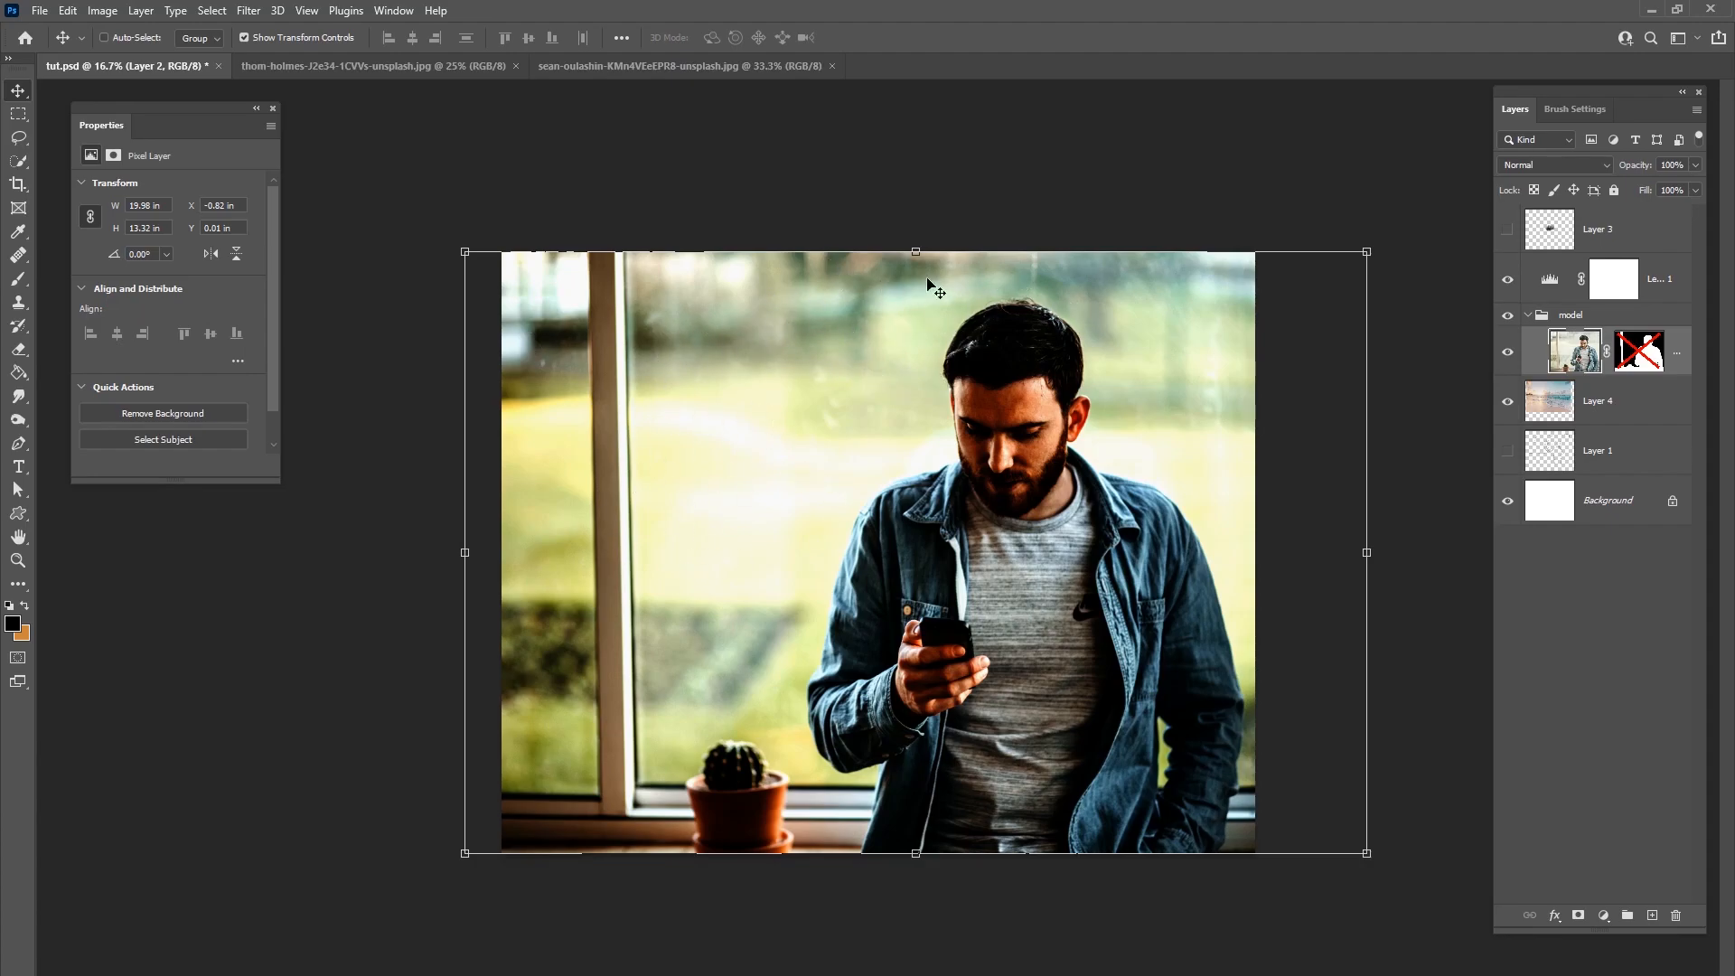
{"action": "left_click", "coordinate": [1534, 312]}
{"action": "left_click", "coordinate": [1537, 400]}
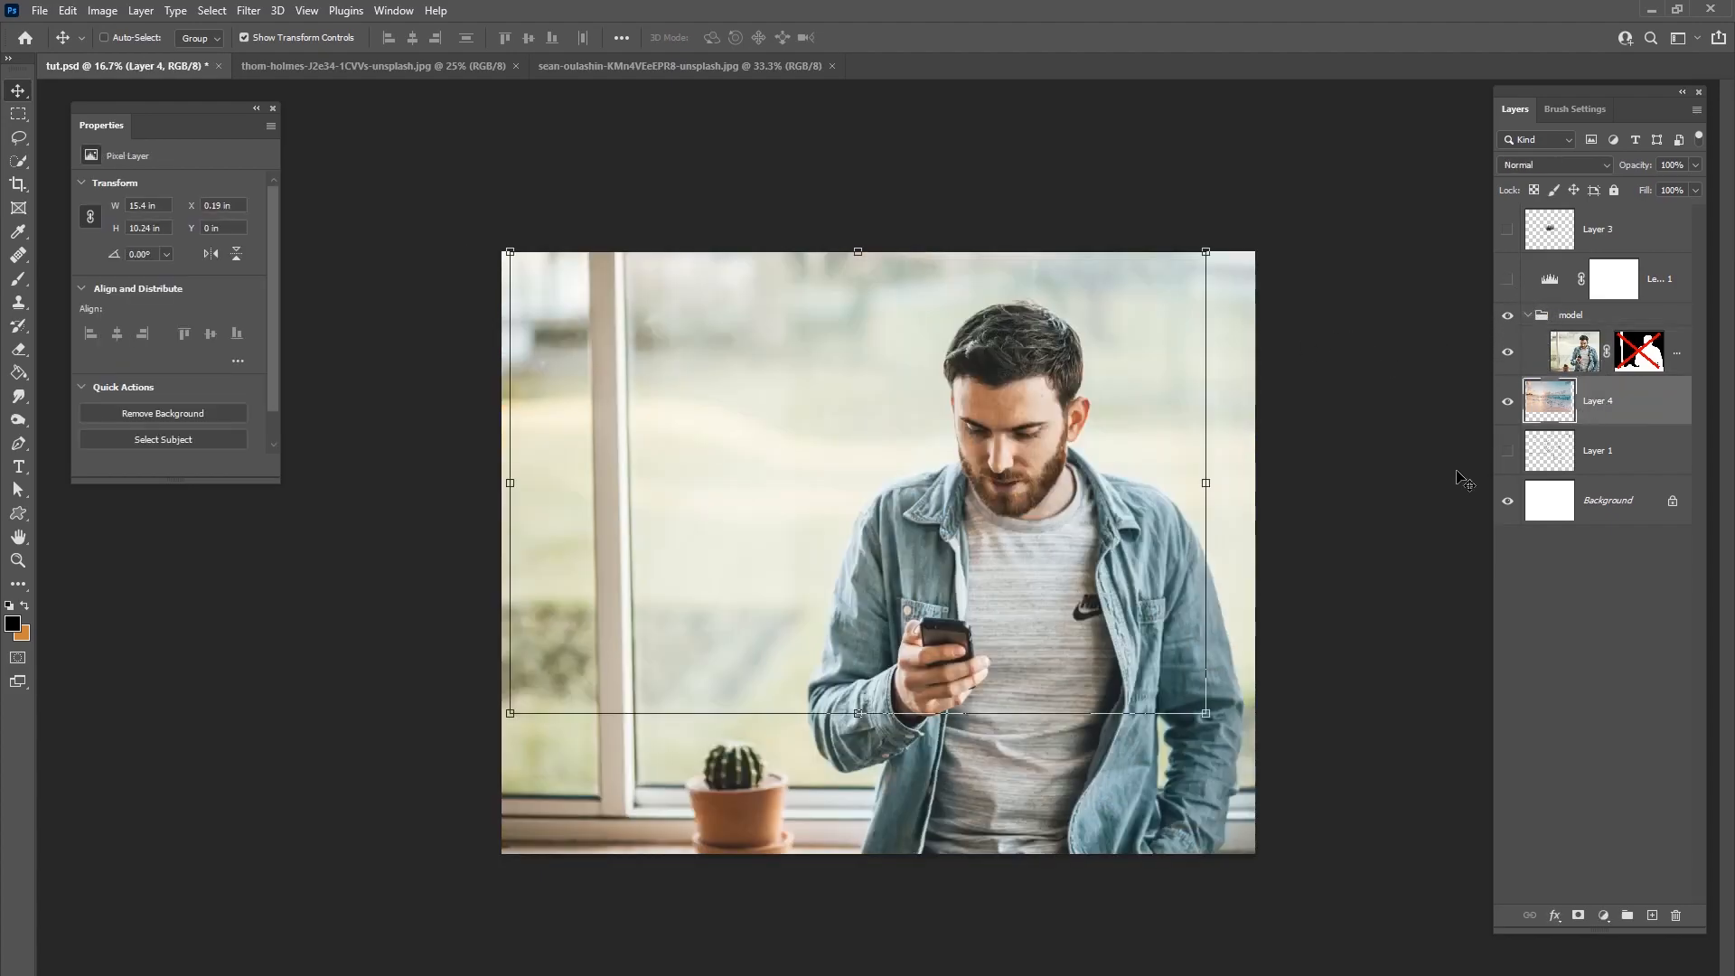
{"action": "right_click", "coordinate": [1647, 359]}
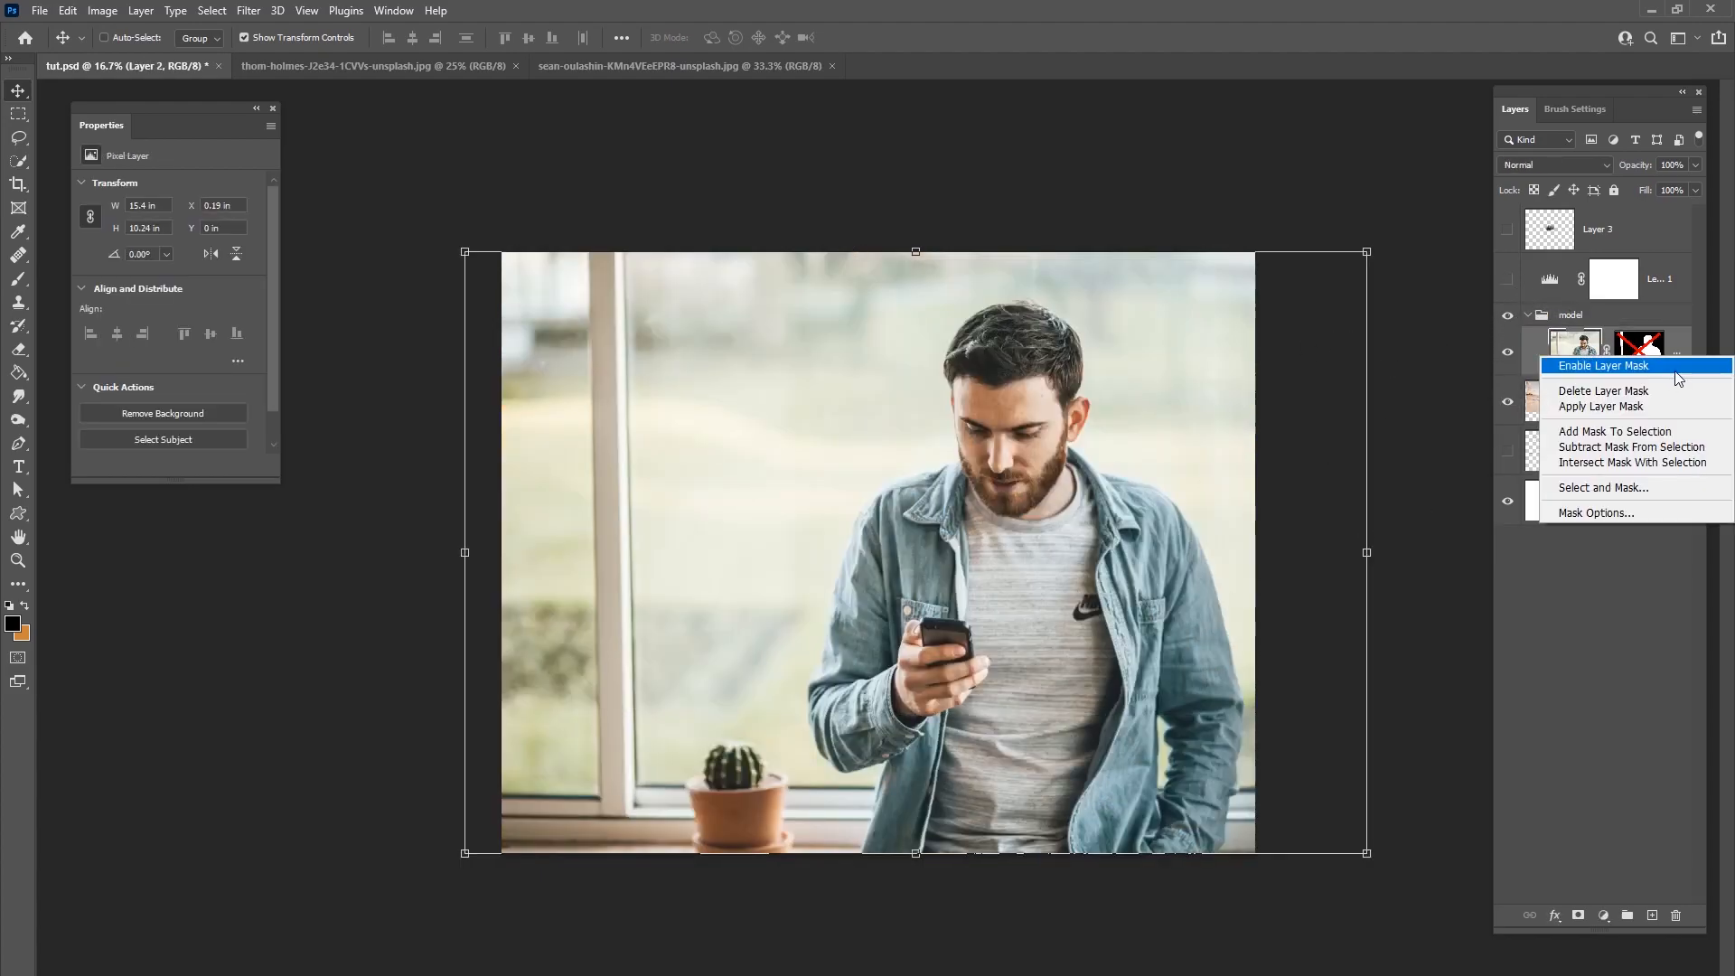
{"action": "left_click", "coordinate": [1591, 360]}
Step: Enlarge the beach image on Layer 4 to about 178% and position it to cover the whole canvas behind the man
{"action": "left_click_drag", "start_coordinate": [1075, 587], "coordinate": [961, 562]}
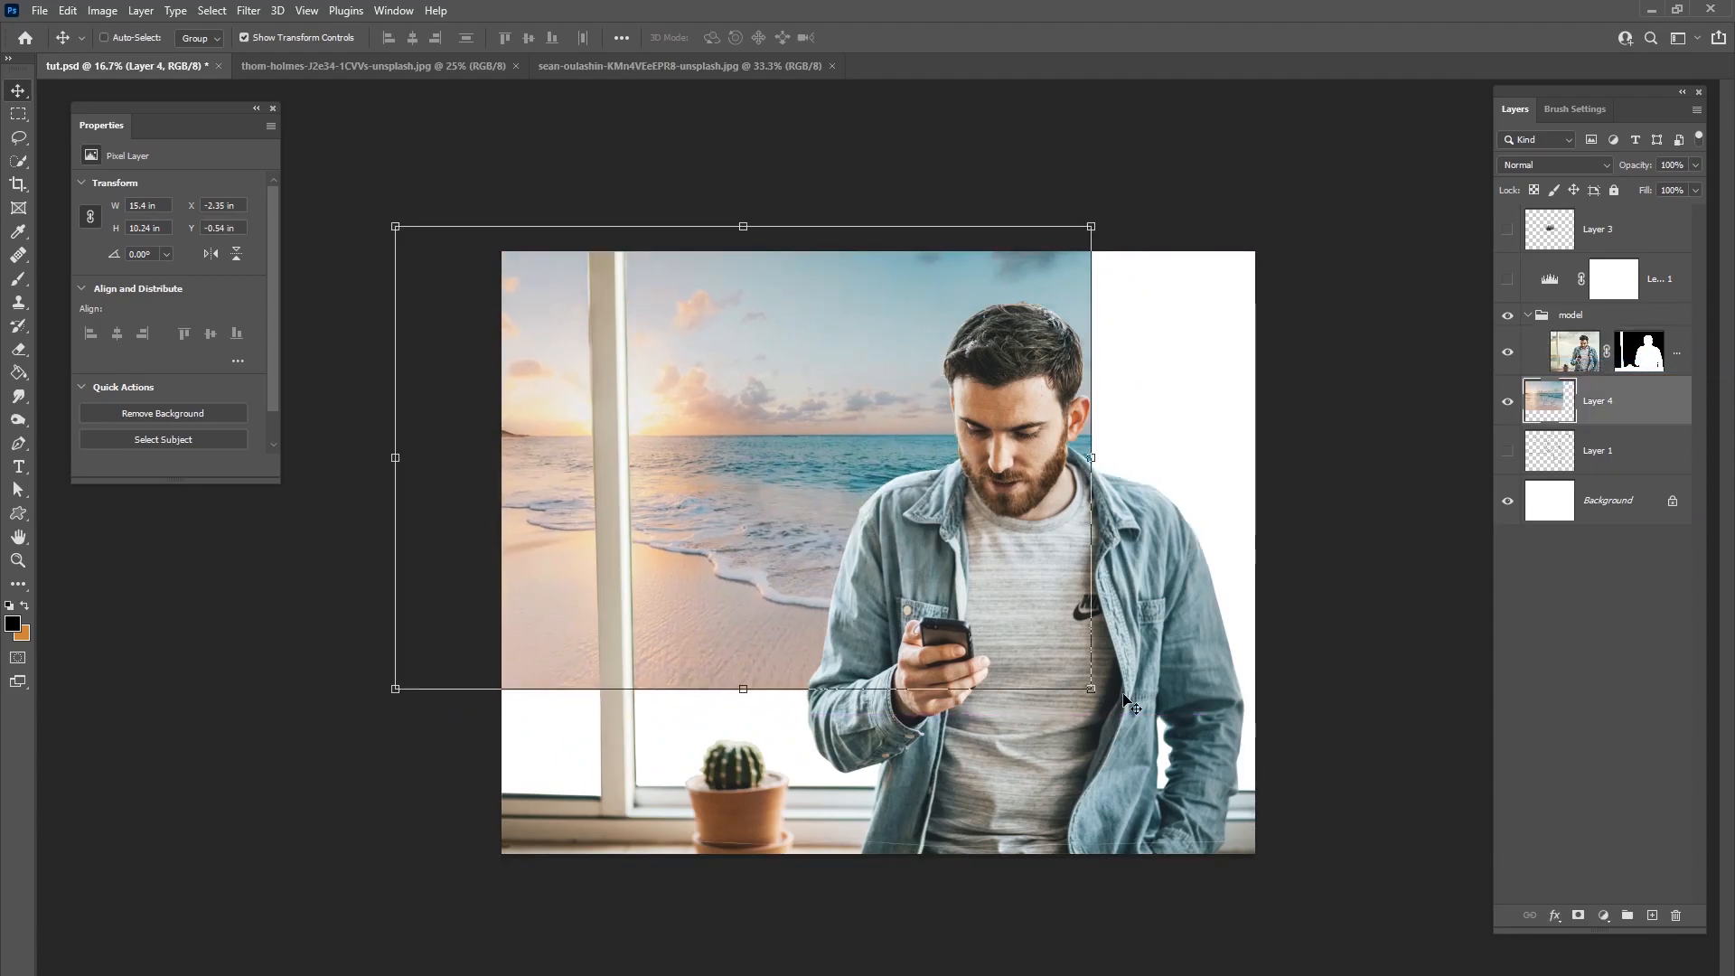
{"action": "left_click_drag", "start_coordinate": [1093, 690], "coordinate": [1465, 934]}
{"action": "left_click_drag", "start_coordinate": [962, 261], "coordinate": [985, 206]}
{"action": "left_click_drag", "start_coordinate": [945, 380], "coordinate": [933, 434]}
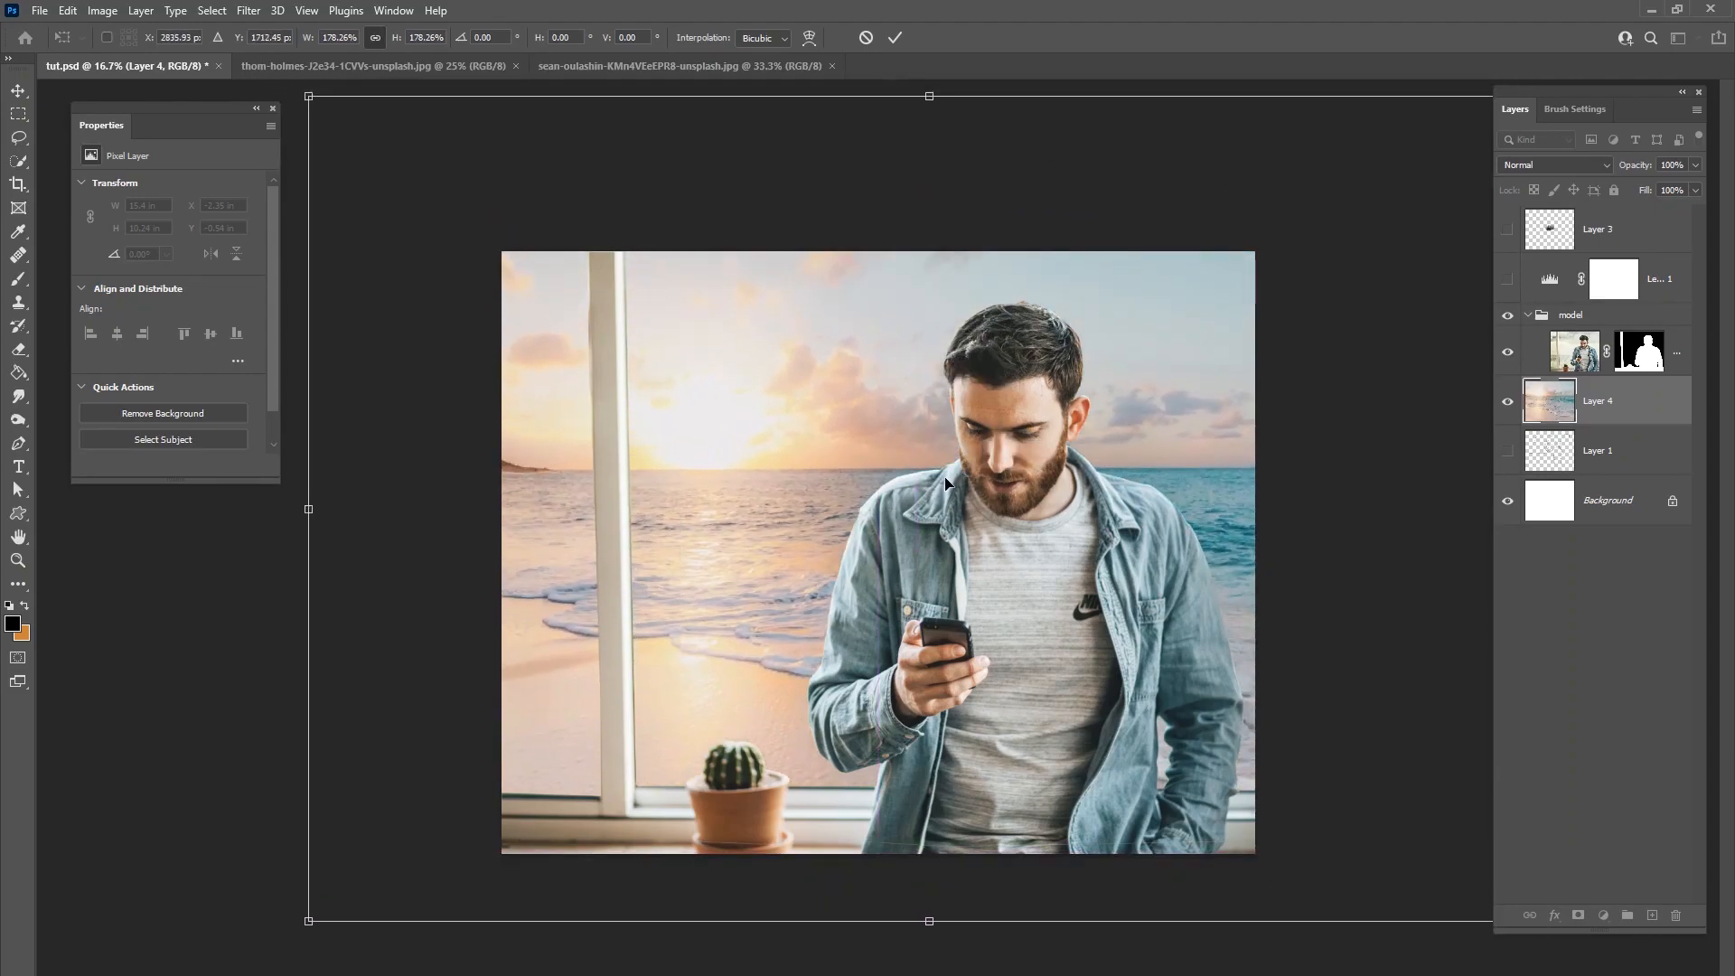
Step: Fine-tune the beach image to about 177.5% scale, with its horizon behind the man's chin and the sun beside the vertical frame
{"action": "left_click_drag", "start_coordinate": [309, 920], "coordinate": [317, 915]}
{"action": "left_click_drag", "start_coordinate": [1078, 451], "coordinate": [1038, 704]}
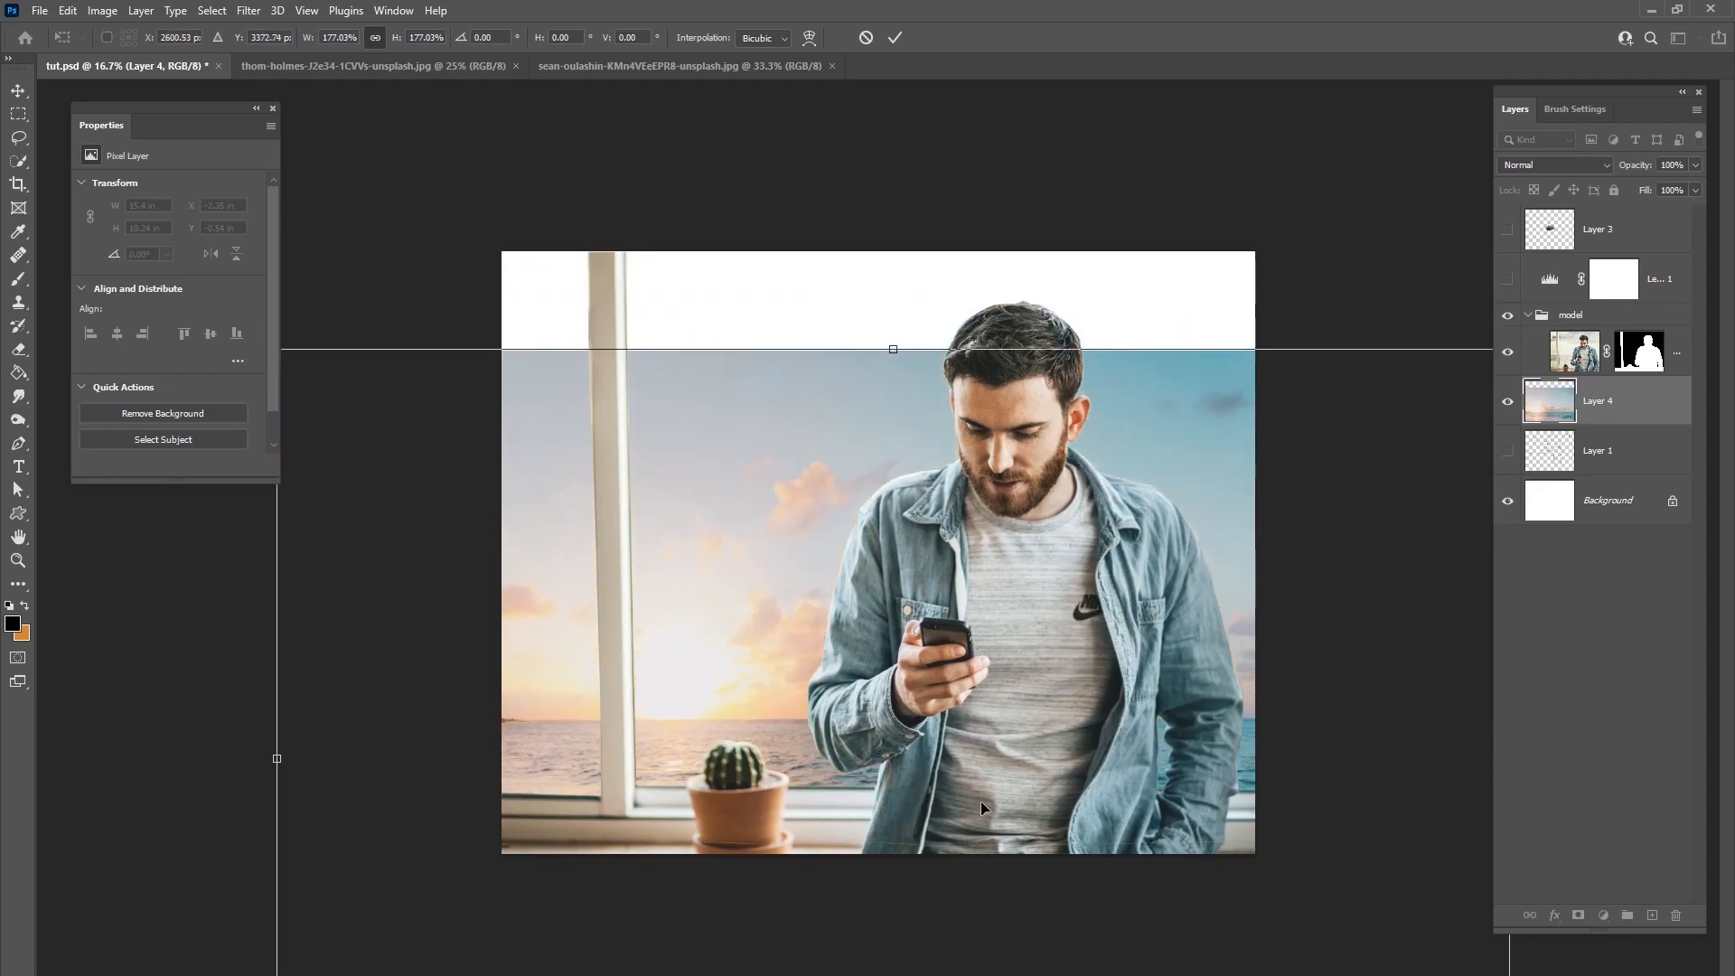
{"action": "left_click_drag", "start_coordinate": [918, 734], "coordinate": [929, 555]}
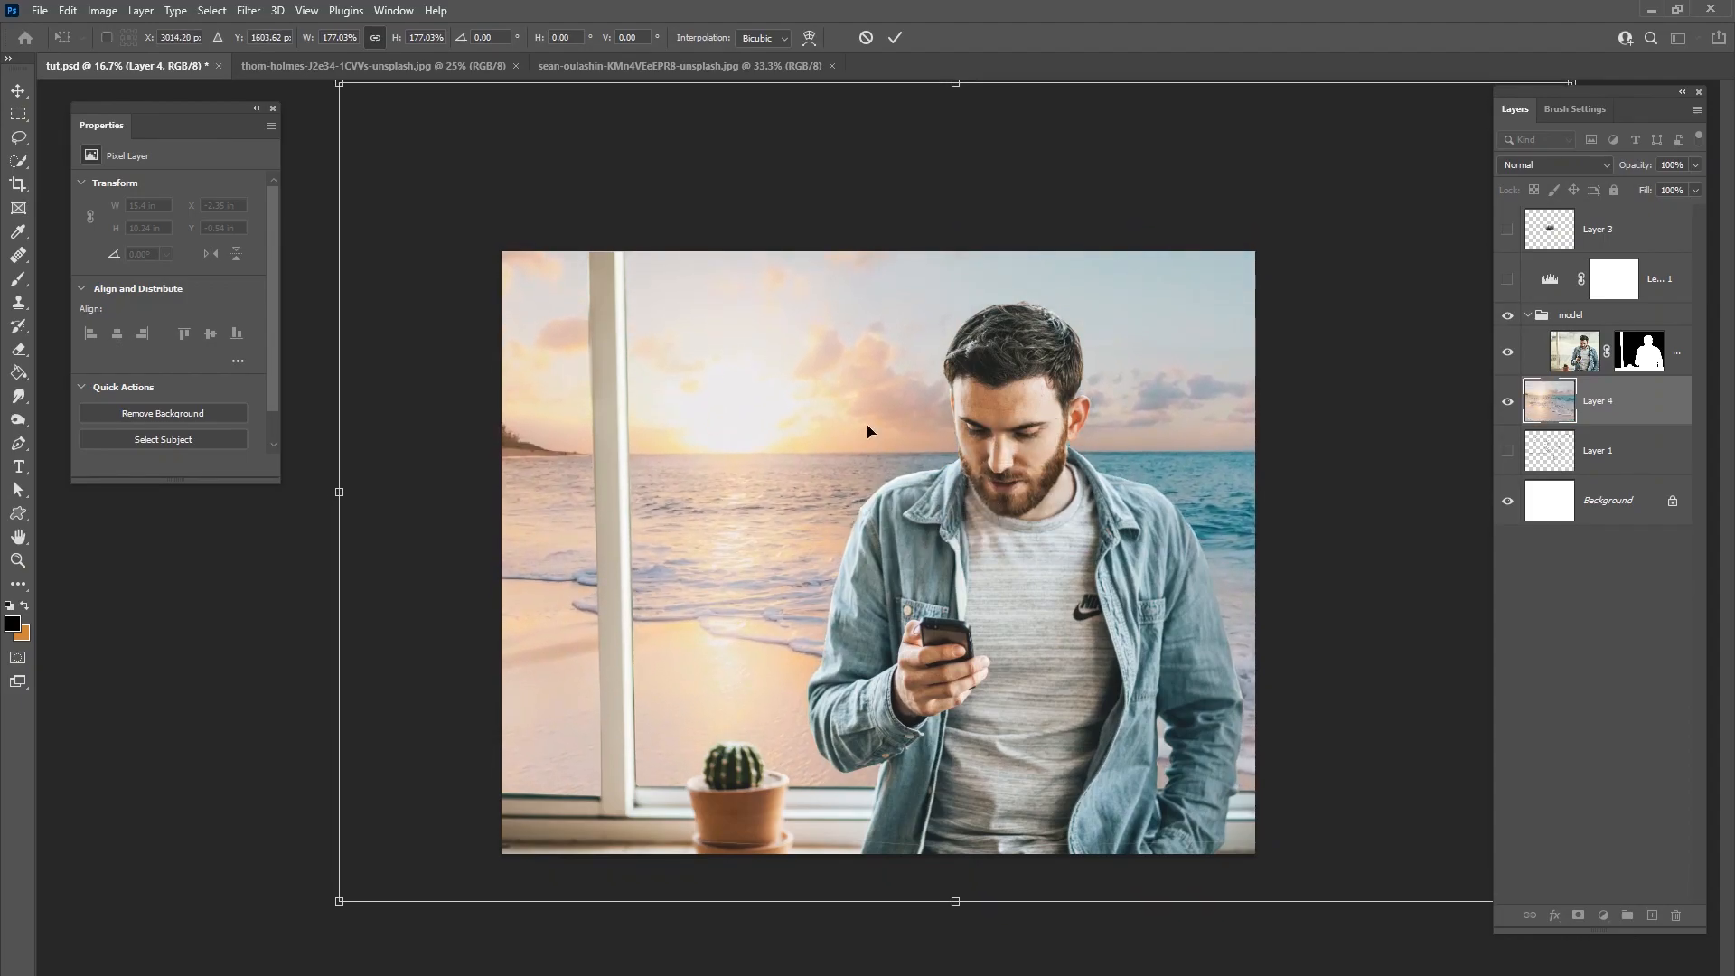
{"action": "left_click_drag", "start_coordinate": [924, 470], "coordinate": [911, 465]}
{"action": "left_click_drag", "start_coordinate": [342, 887], "coordinate": [350, 881]}
{"action": "left_click_drag", "start_coordinate": [809, 622], "coordinate": [861, 615]}
{"action": "left_click_drag", "start_coordinate": [340, 885], "coordinate": [329, 893]}
{"action": "left_click_drag", "start_coordinate": [496, 800], "coordinate": [480, 804]}
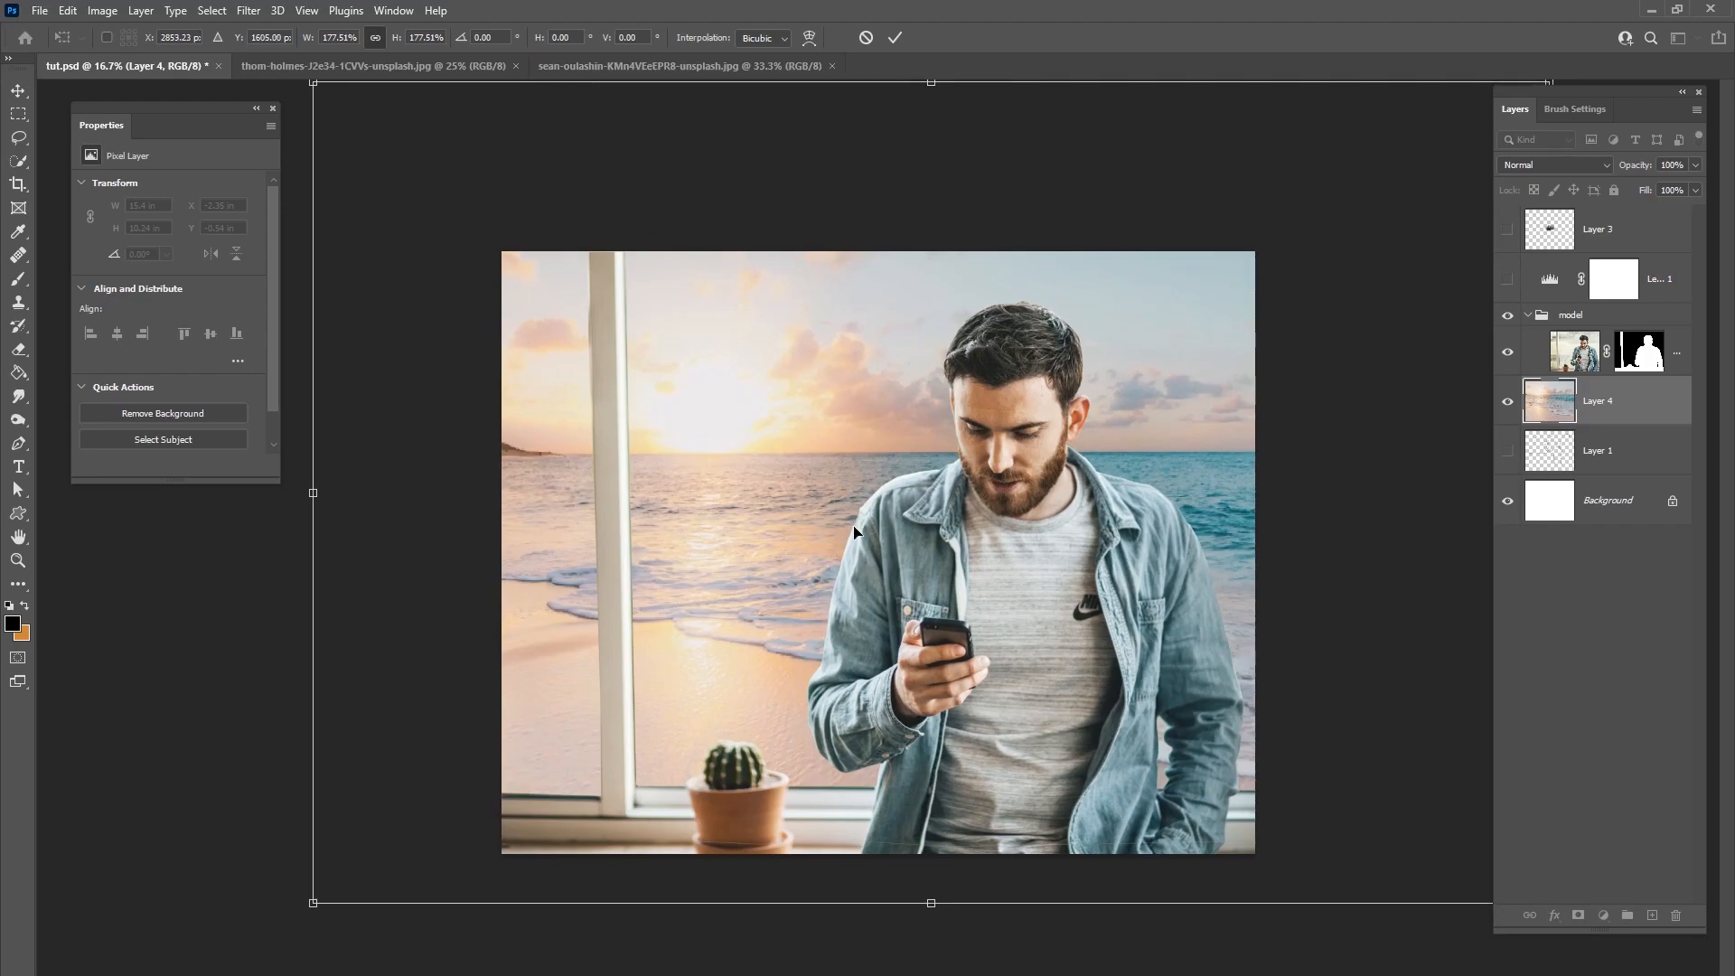
Step: Narrow the beach image on Layer 4, enlarge it to about 157% width and 203% height, reposition it behind the man and commit the transform
{"action": "left_click_drag", "start_coordinate": [314, 497], "coordinate": [566, 488]}
{"action": "left_click_drag", "start_coordinate": [782, 449], "coordinate": [660, 462]}
{"action": "mouse_move", "coordinate": [444, 506]}
{"action": "left_mouse_down"}
{"action": "mouse_move", "coordinate": [503, 502]}
{"action": "mouse_move", "coordinate": [473, 502]}
{"action": "left_mouse_up"}
{"action": "left_click_drag", "start_coordinate": [654, 511], "coordinate": [609, 497]}
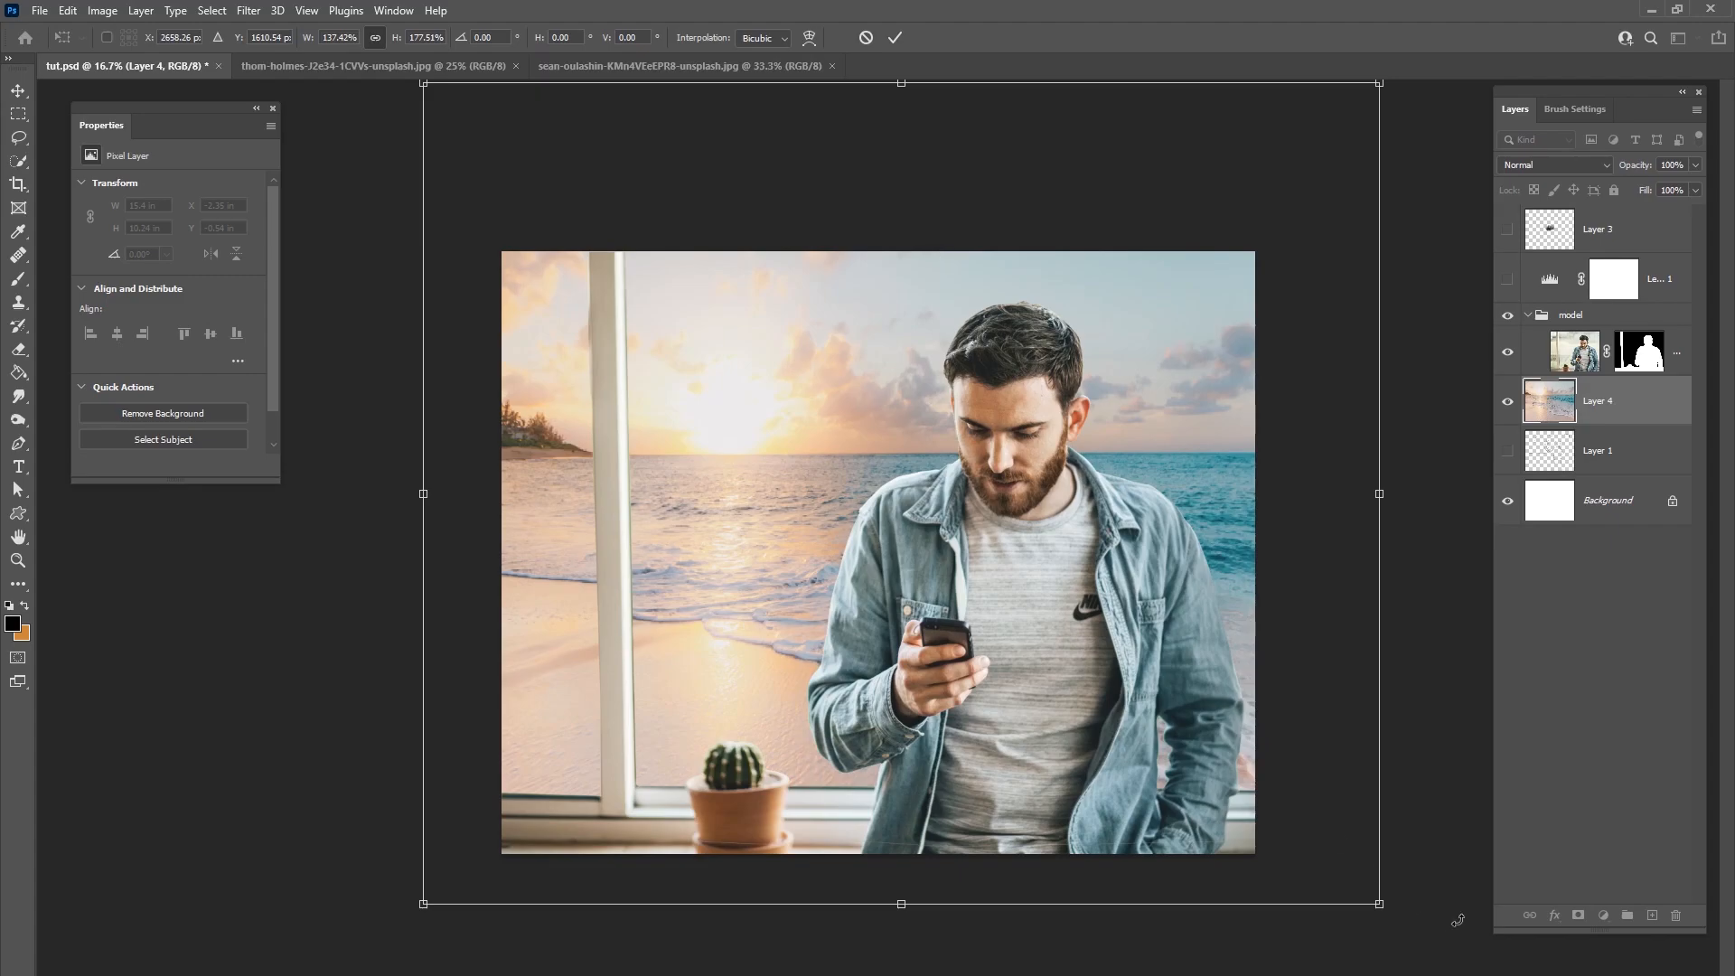
{"action": "left_click_drag", "start_coordinate": [1381, 905], "coordinate": [1519, 975]}
{"action": "left_click_drag", "start_coordinate": [1339, 860], "coordinate": [1293, 815]}
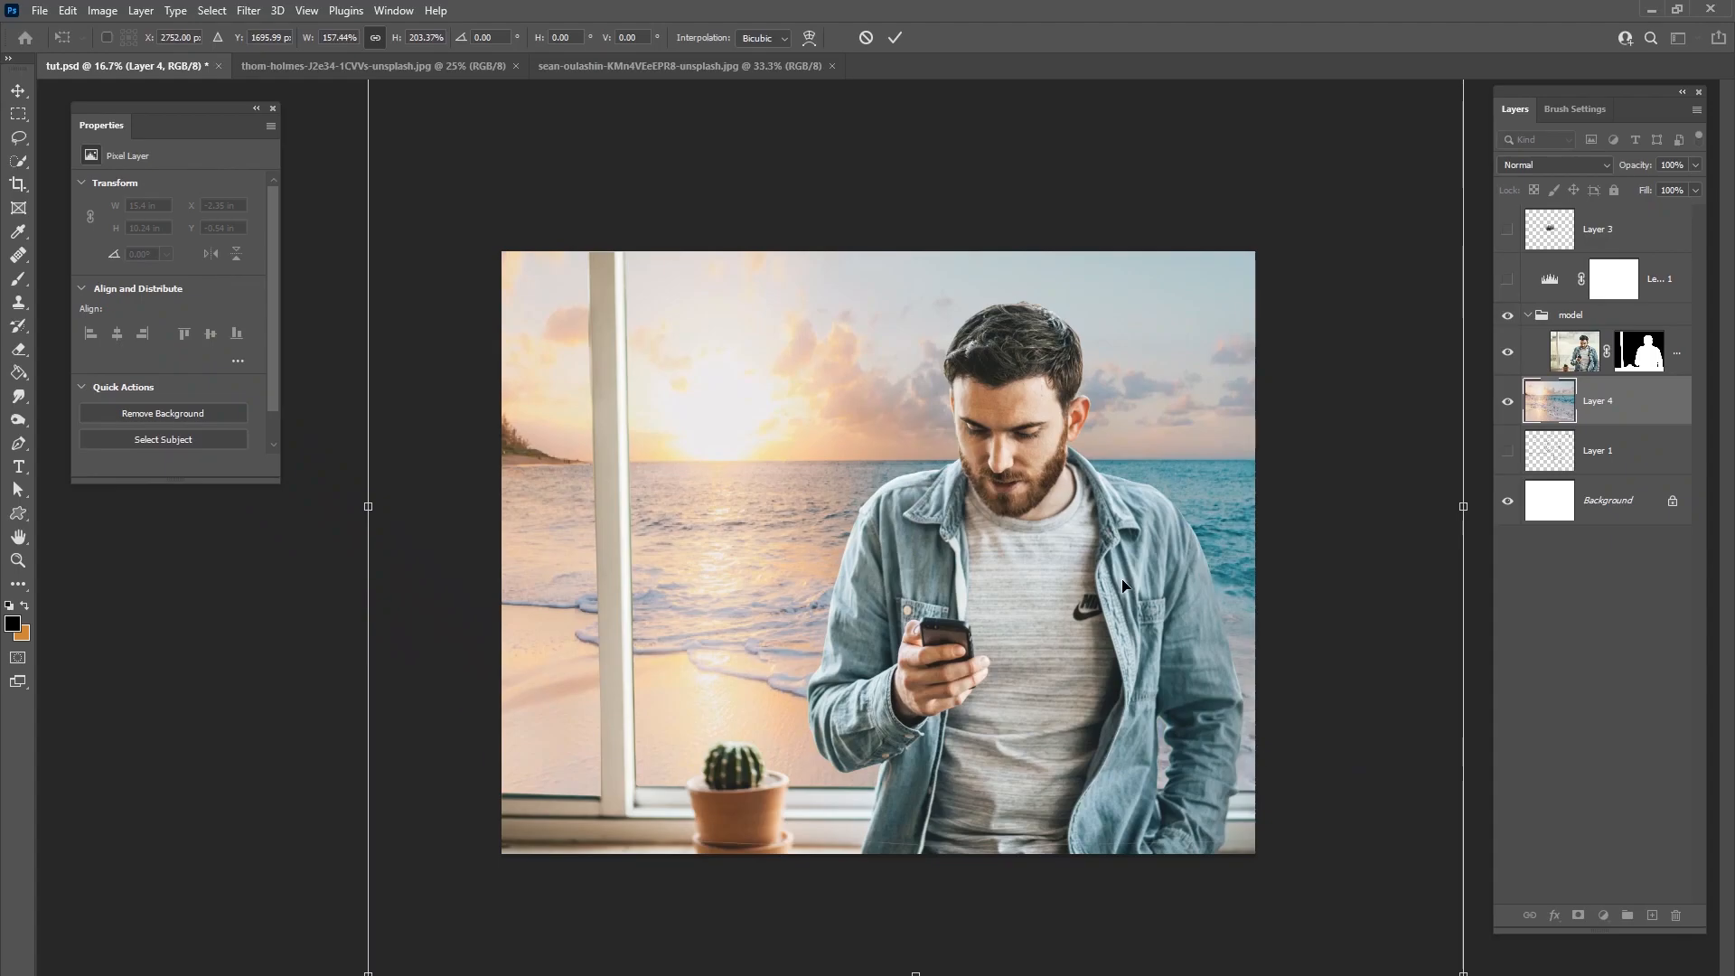
{"action": "left_click", "coordinate": [895, 38]}
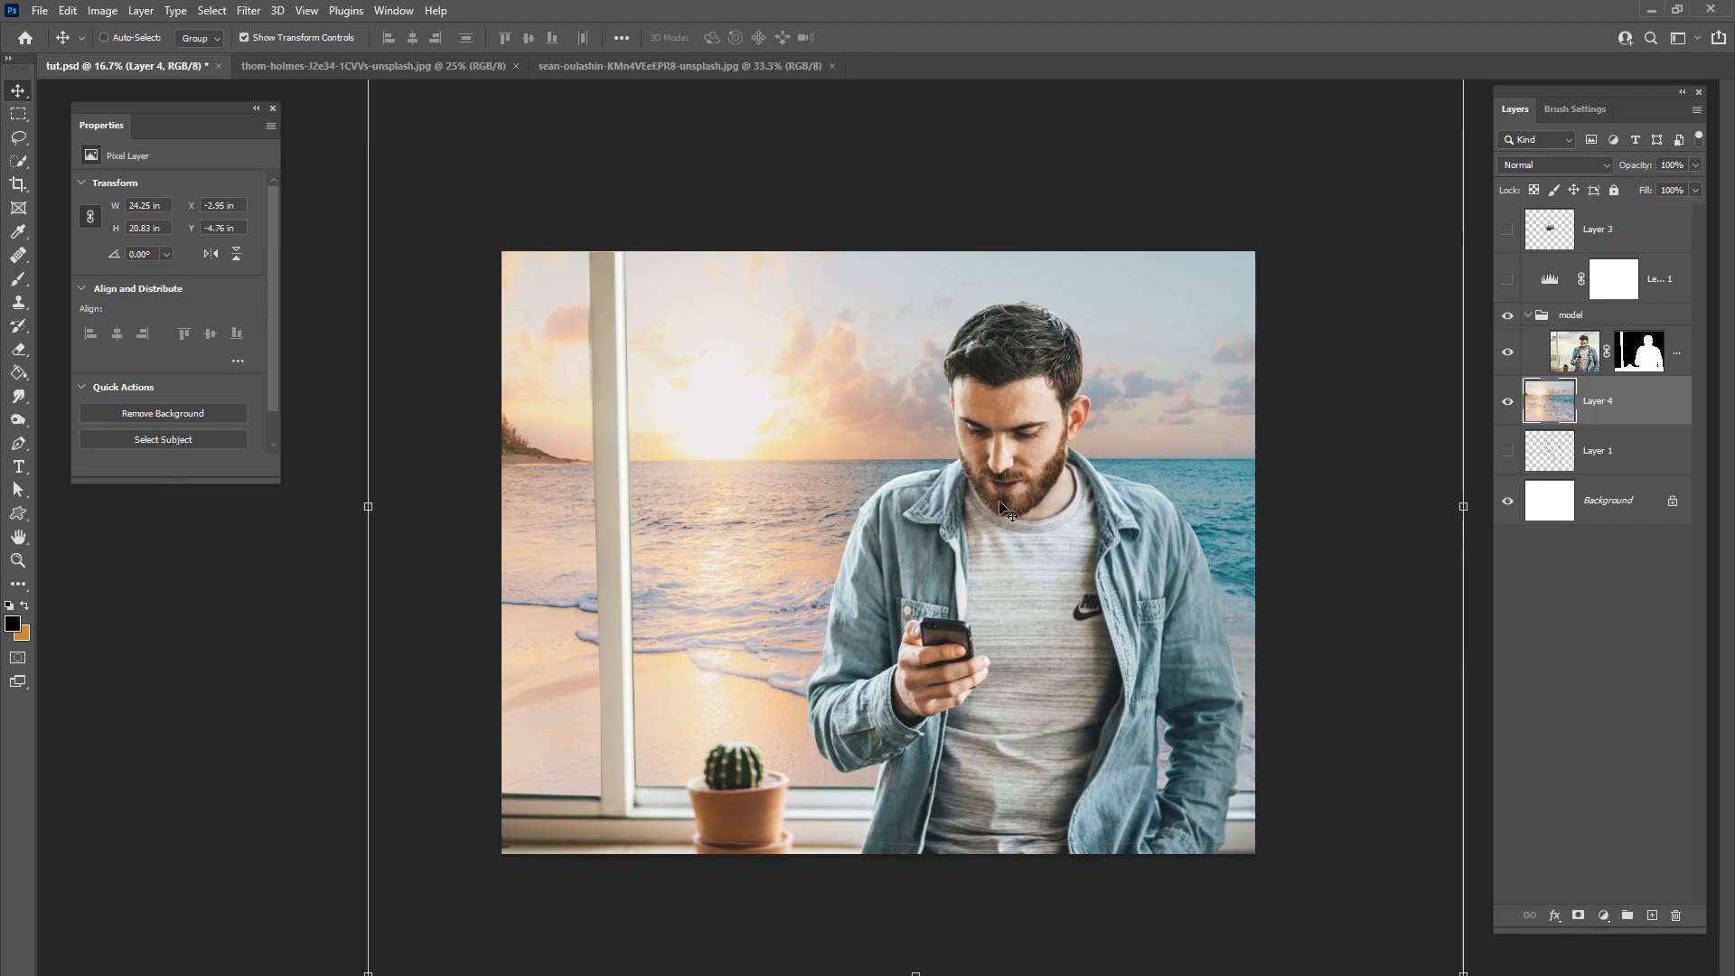
Step: Select the whole canvas area, crop Layer 4's overhanging beach image to it and clear the selection
{"action": "left_click", "coordinate": [18, 114]}
{"action": "left_click_drag", "start_coordinate": [493, 181], "coordinate": [1302, 872]}
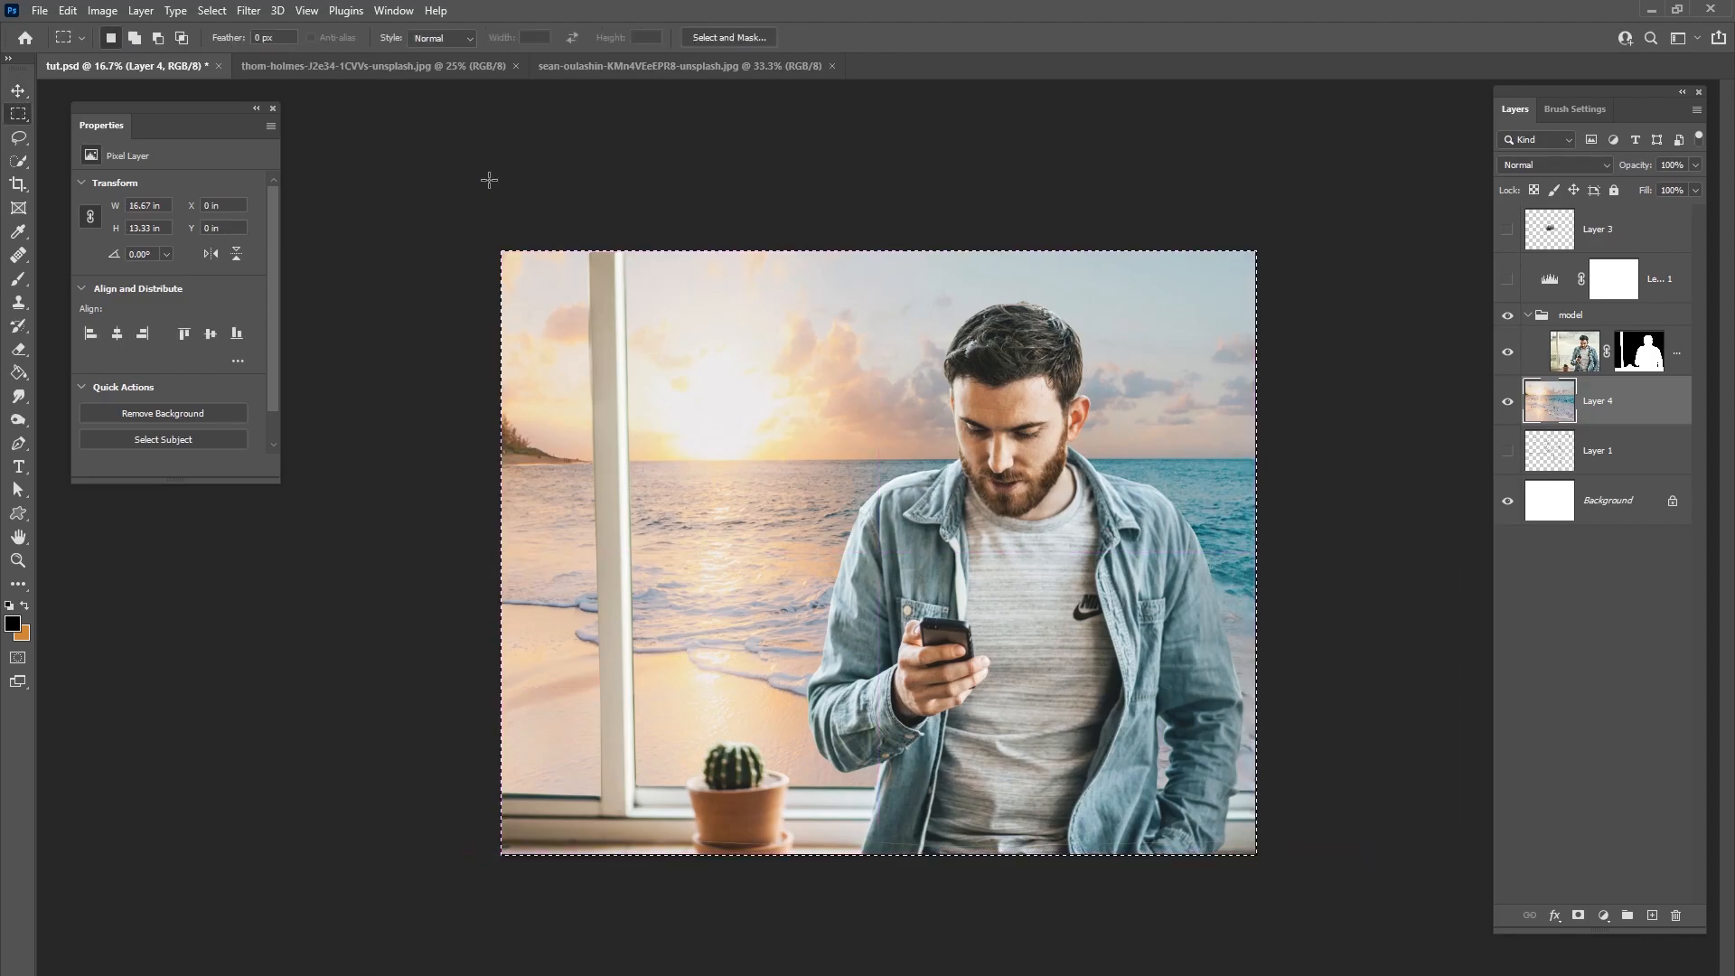
{"action": "left_click", "coordinate": [104, 12]}
{"action": "left_click", "coordinate": [116, 197]}
{"action": "left_click", "coordinate": [242, 13]}
{"action": "left_click", "coordinate": [236, 11]}
{"action": "left_click", "coordinate": [217, 11]}
{"action": "left_click", "coordinate": [217, 47]}
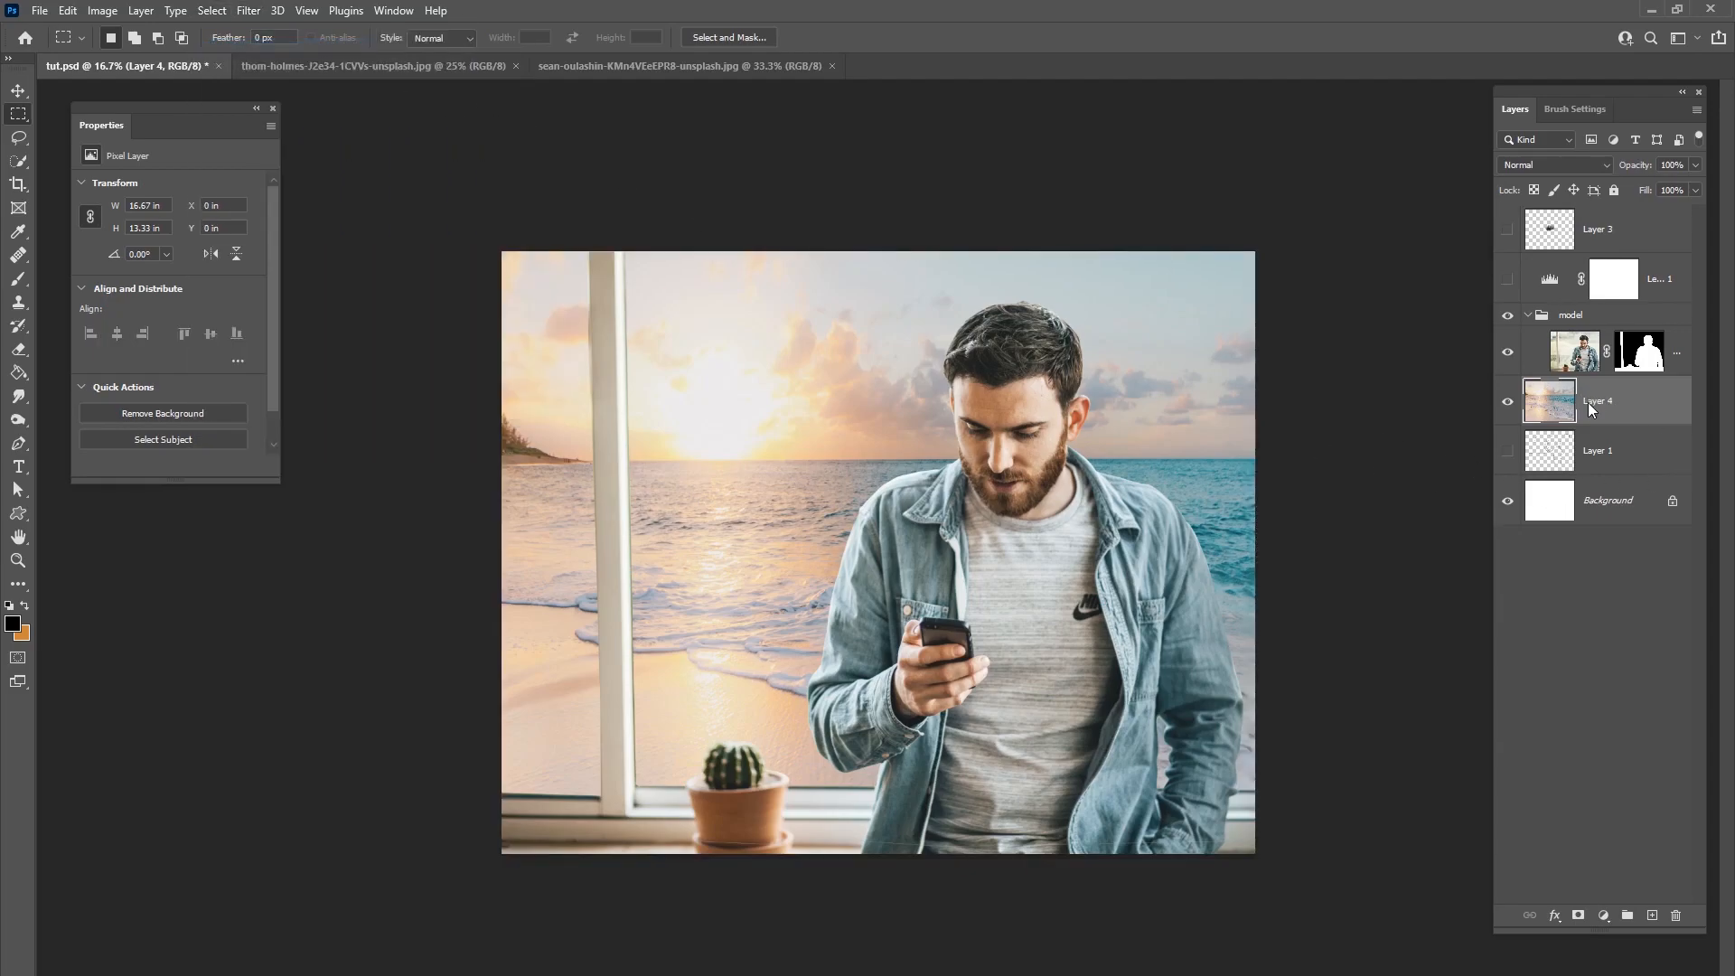
Step: Convert the beach image on Layer 4 to a smart object and start a Field Blur on it
{"action": "right_click", "coordinate": [1590, 404]}
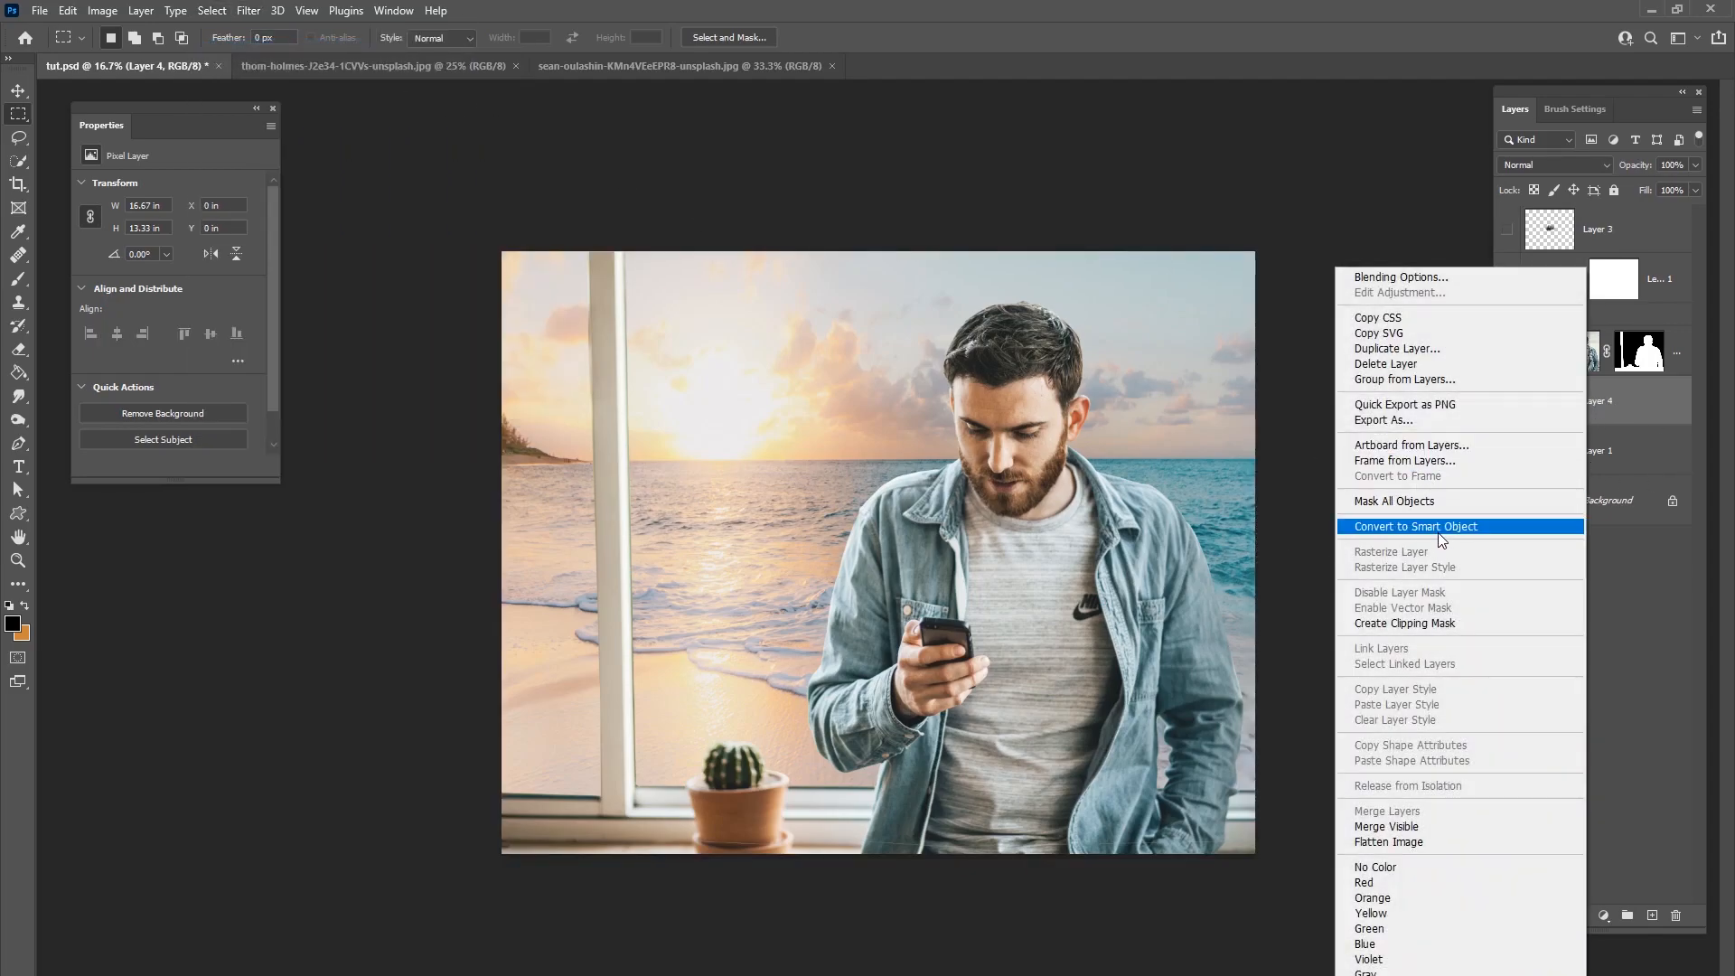
{"action": "left_click", "coordinate": [1439, 529]}
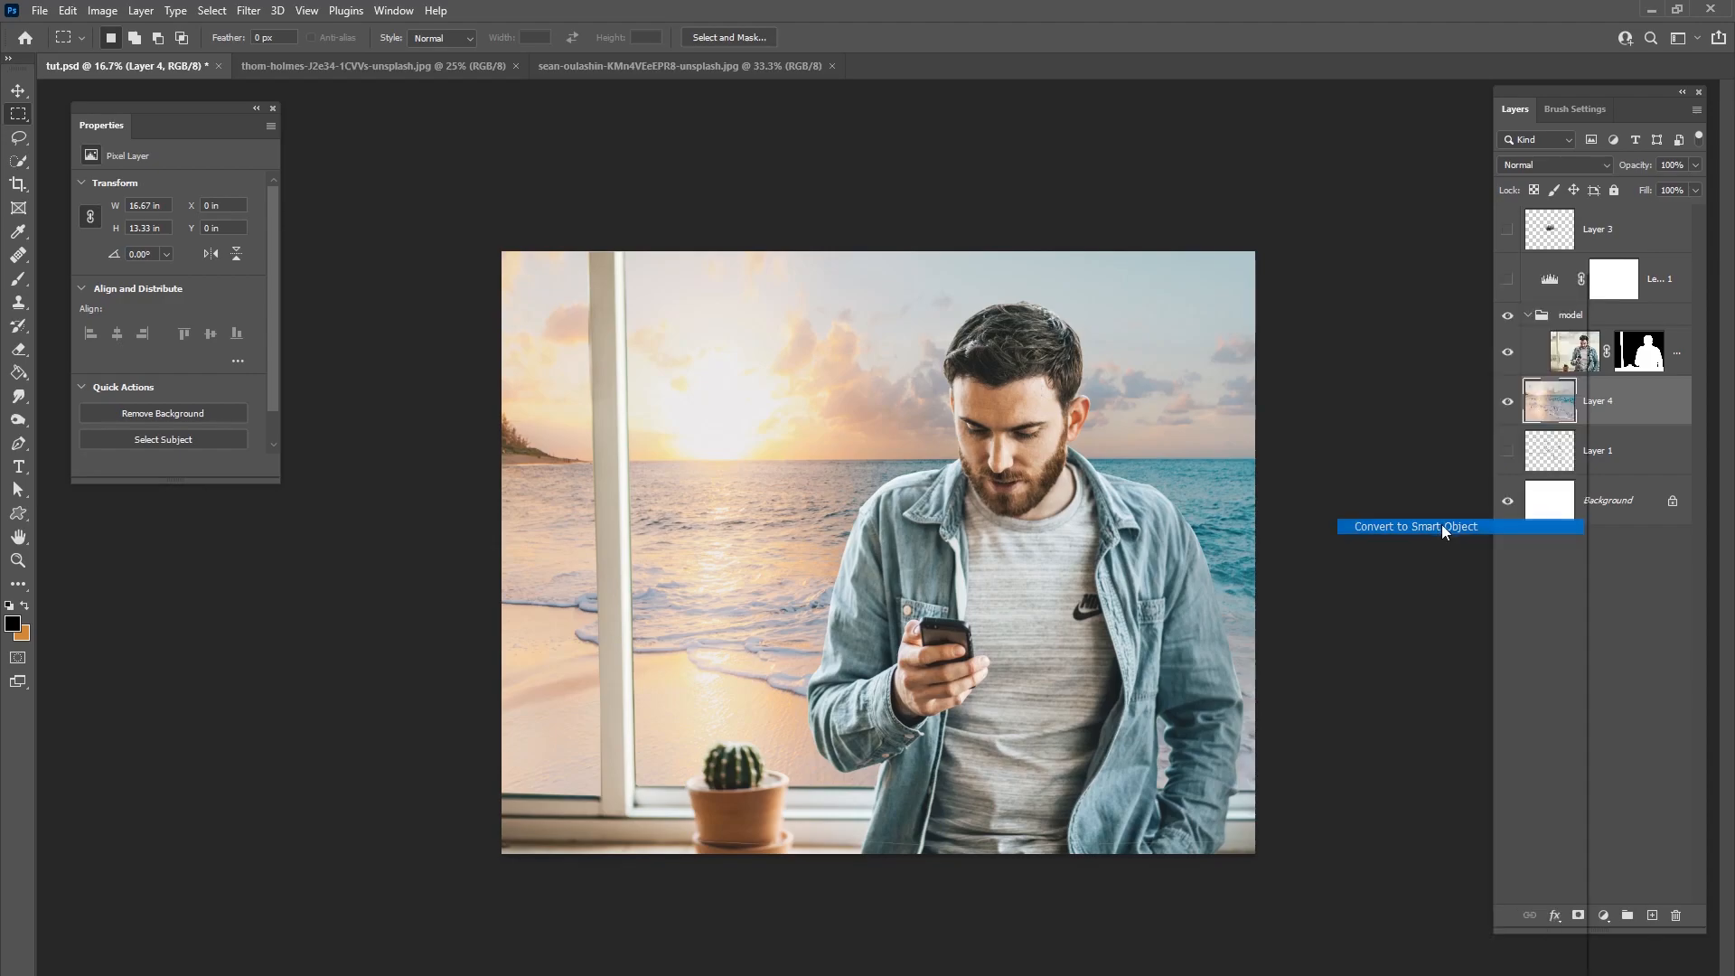
{"action": "left_click", "coordinate": [249, 11]}
{"action": "mouse_move", "coordinate": [333, 262]}
{"action": "left_click", "coordinate": [510, 257]}
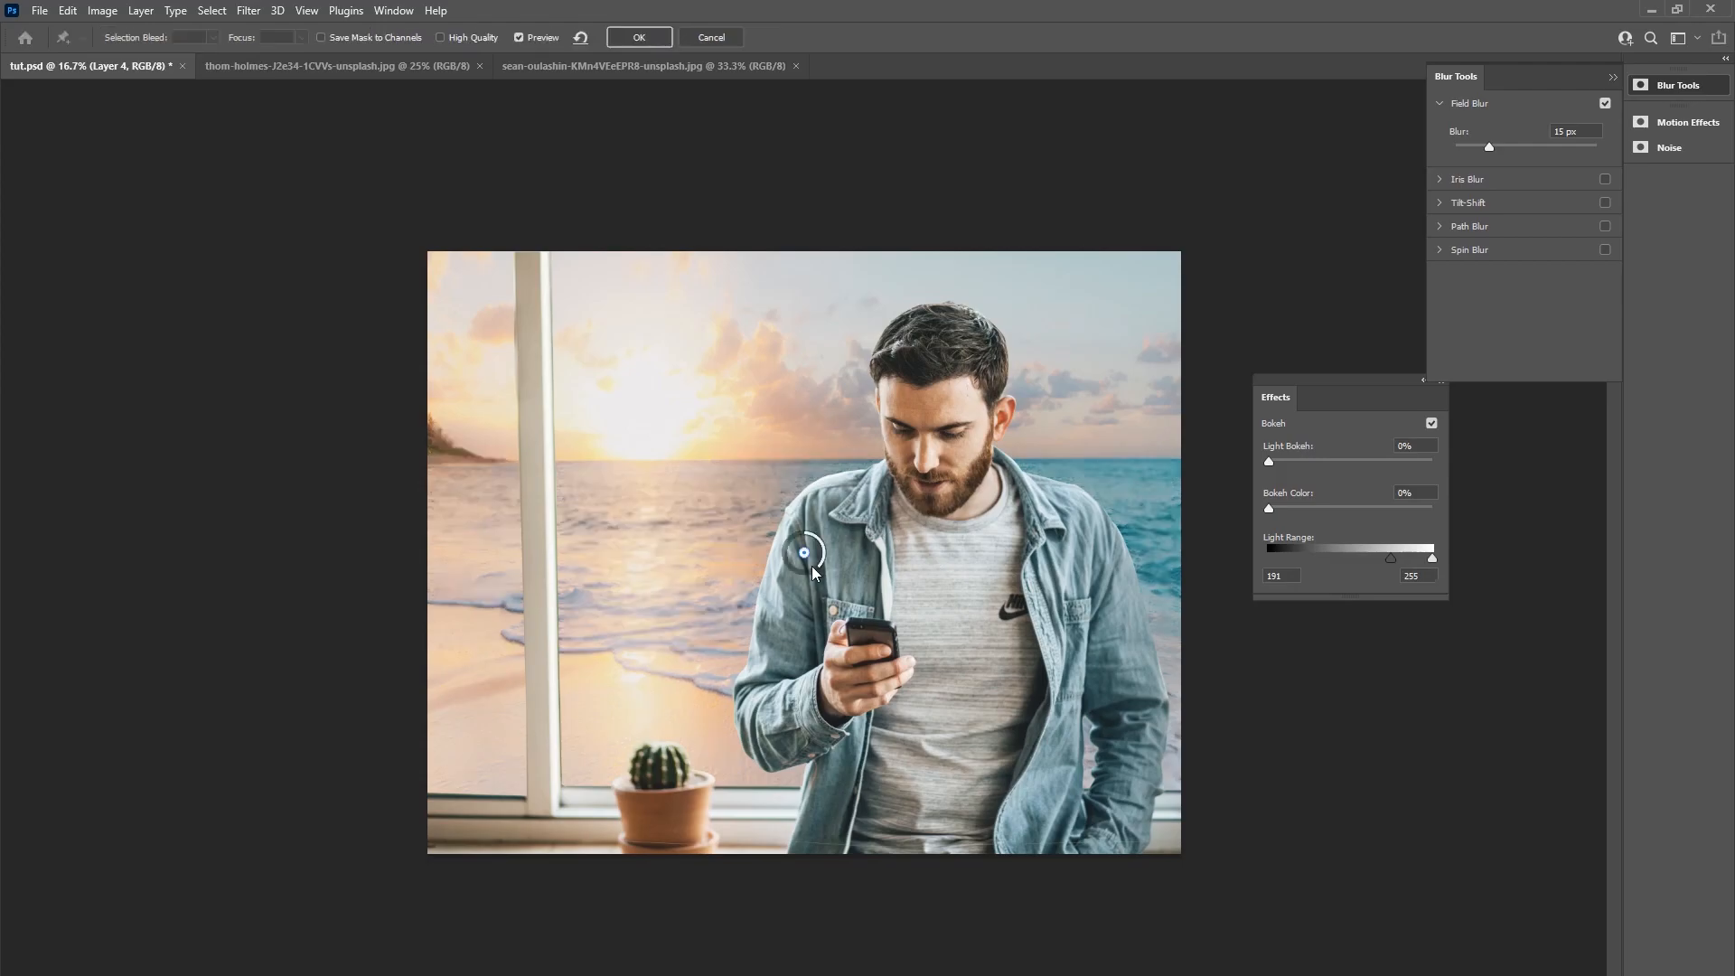
Step: Set a 68 px blur pin in the sky beside the man's head and a 56 px pin beside the sun
{"action": "left_click_drag", "start_coordinate": [788, 553], "coordinate": [783, 548]}
{"action": "left_click_drag", "start_coordinate": [805, 552], "coordinate": [1051, 395]}
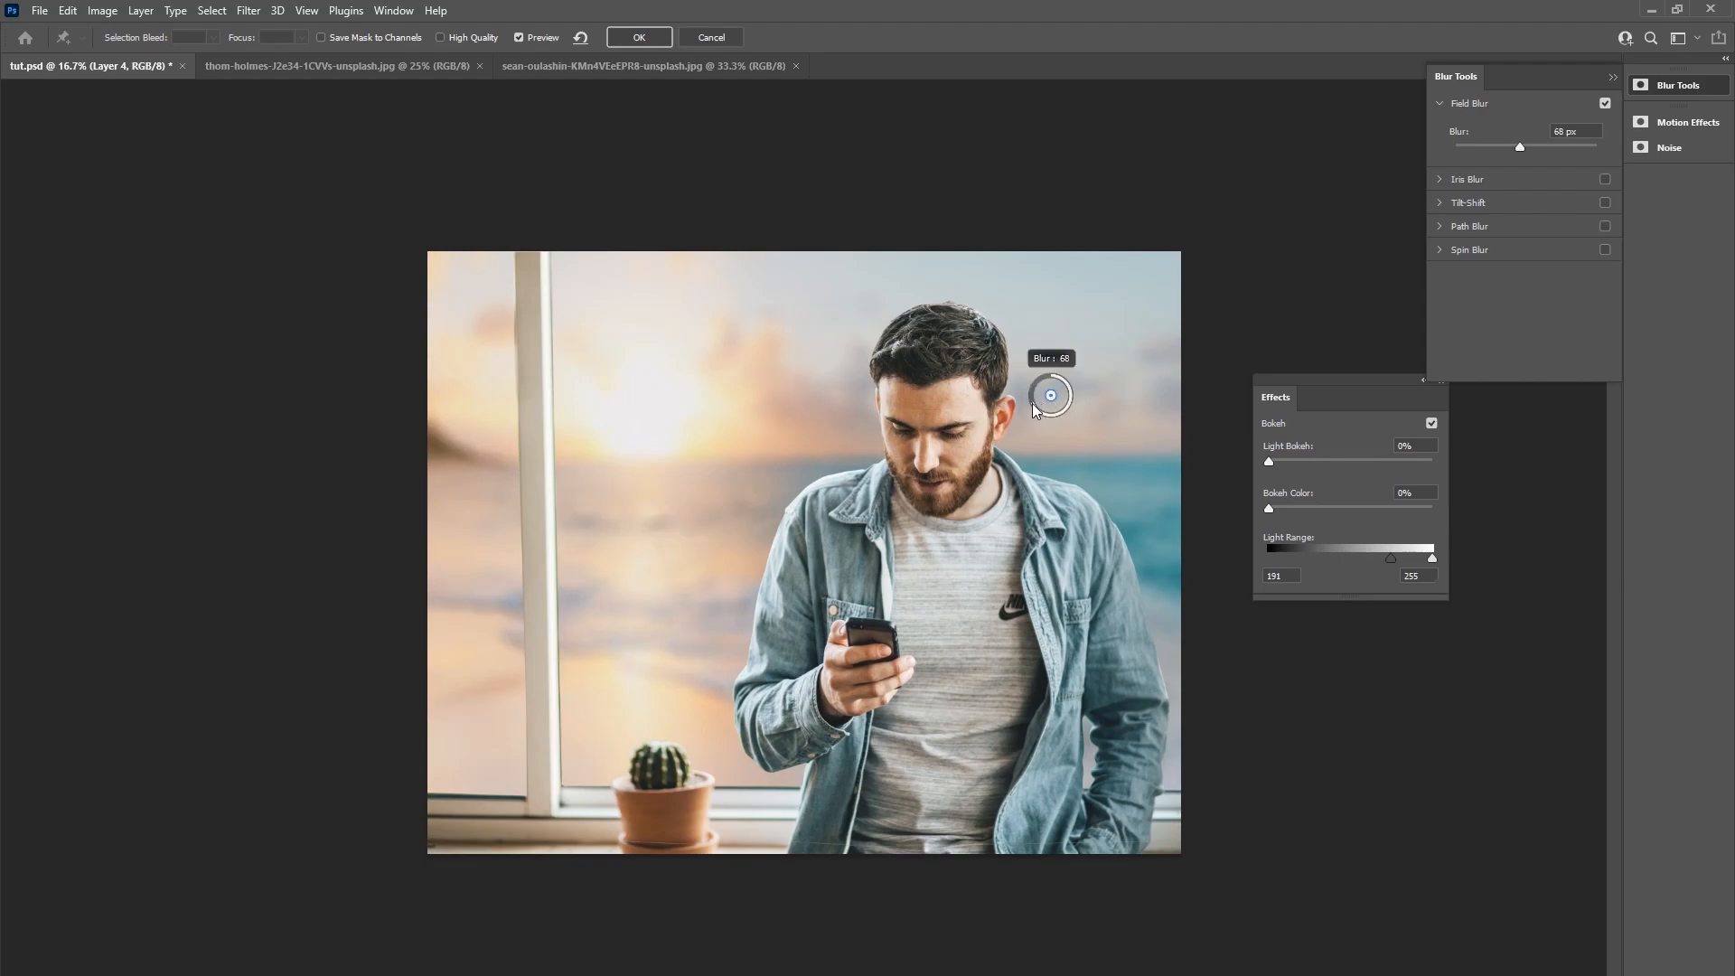
{"action": "left_click", "coordinate": [686, 399]}
{"action": "left_click_drag", "start_coordinate": [696, 409], "coordinate": [666, 410]}
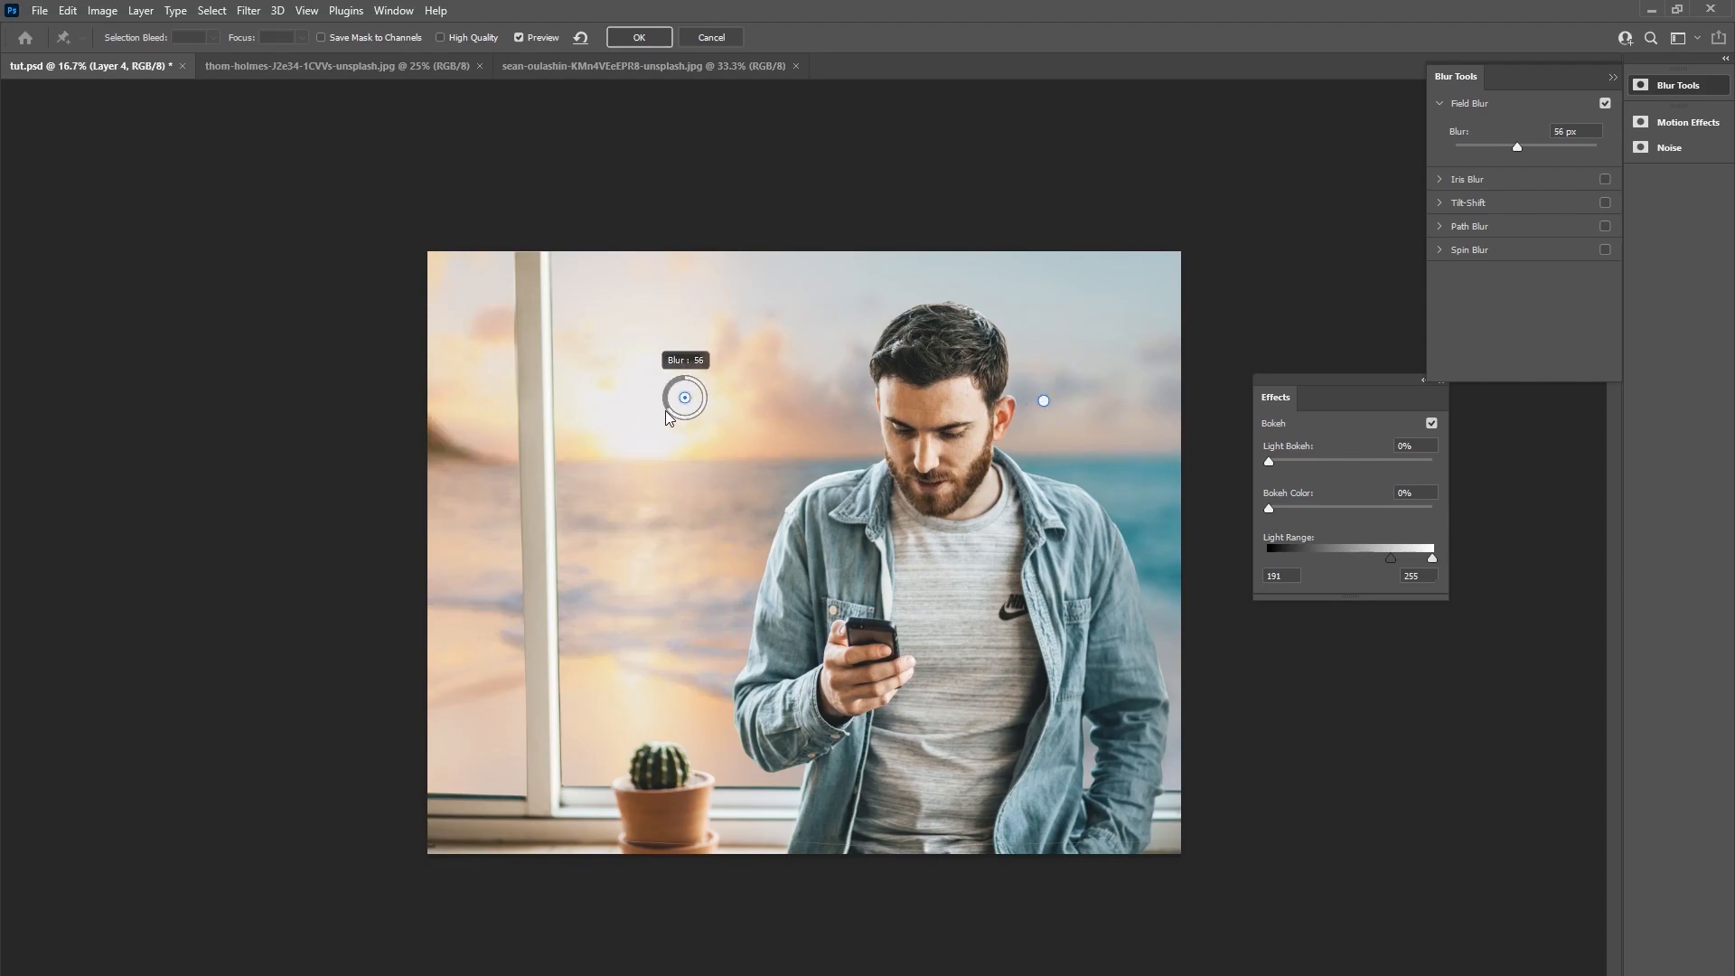
Step: Add blur pins over the man's phone hand and the beach behind the narrow window pane, set to about 55 px, and apply the Field Blur
{"action": "left_click", "coordinate": [721, 680]}
{"action": "left_click_drag", "start_coordinate": [708, 689], "coordinate": [765, 641]}
{"action": "left_click", "coordinate": [496, 652]}
{"action": "left_click_drag", "start_coordinate": [504, 667], "coordinate": [476, 664]}
{"action": "left_click_drag", "start_coordinate": [495, 652], "coordinate": [469, 670]}
{"action": "left_click_drag", "start_coordinate": [764, 641], "coordinate": [833, 655]}
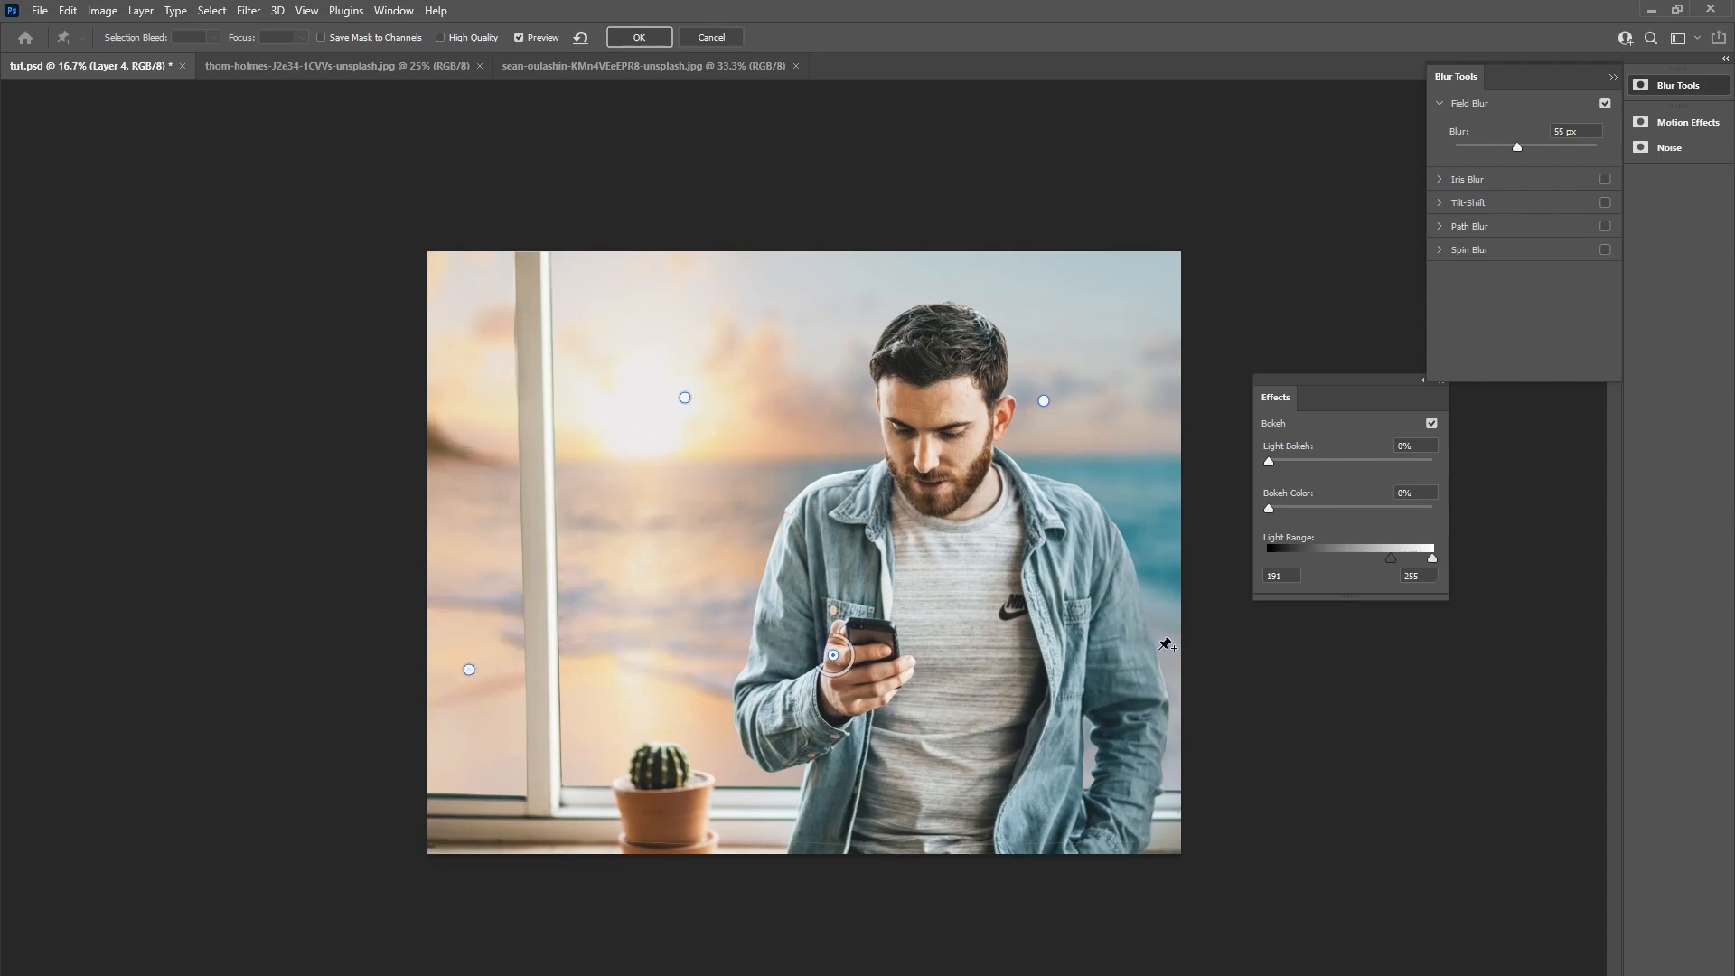
{"action": "left_click_drag", "start_coordinate": [469, 670], "coordinate": [469, 664]}
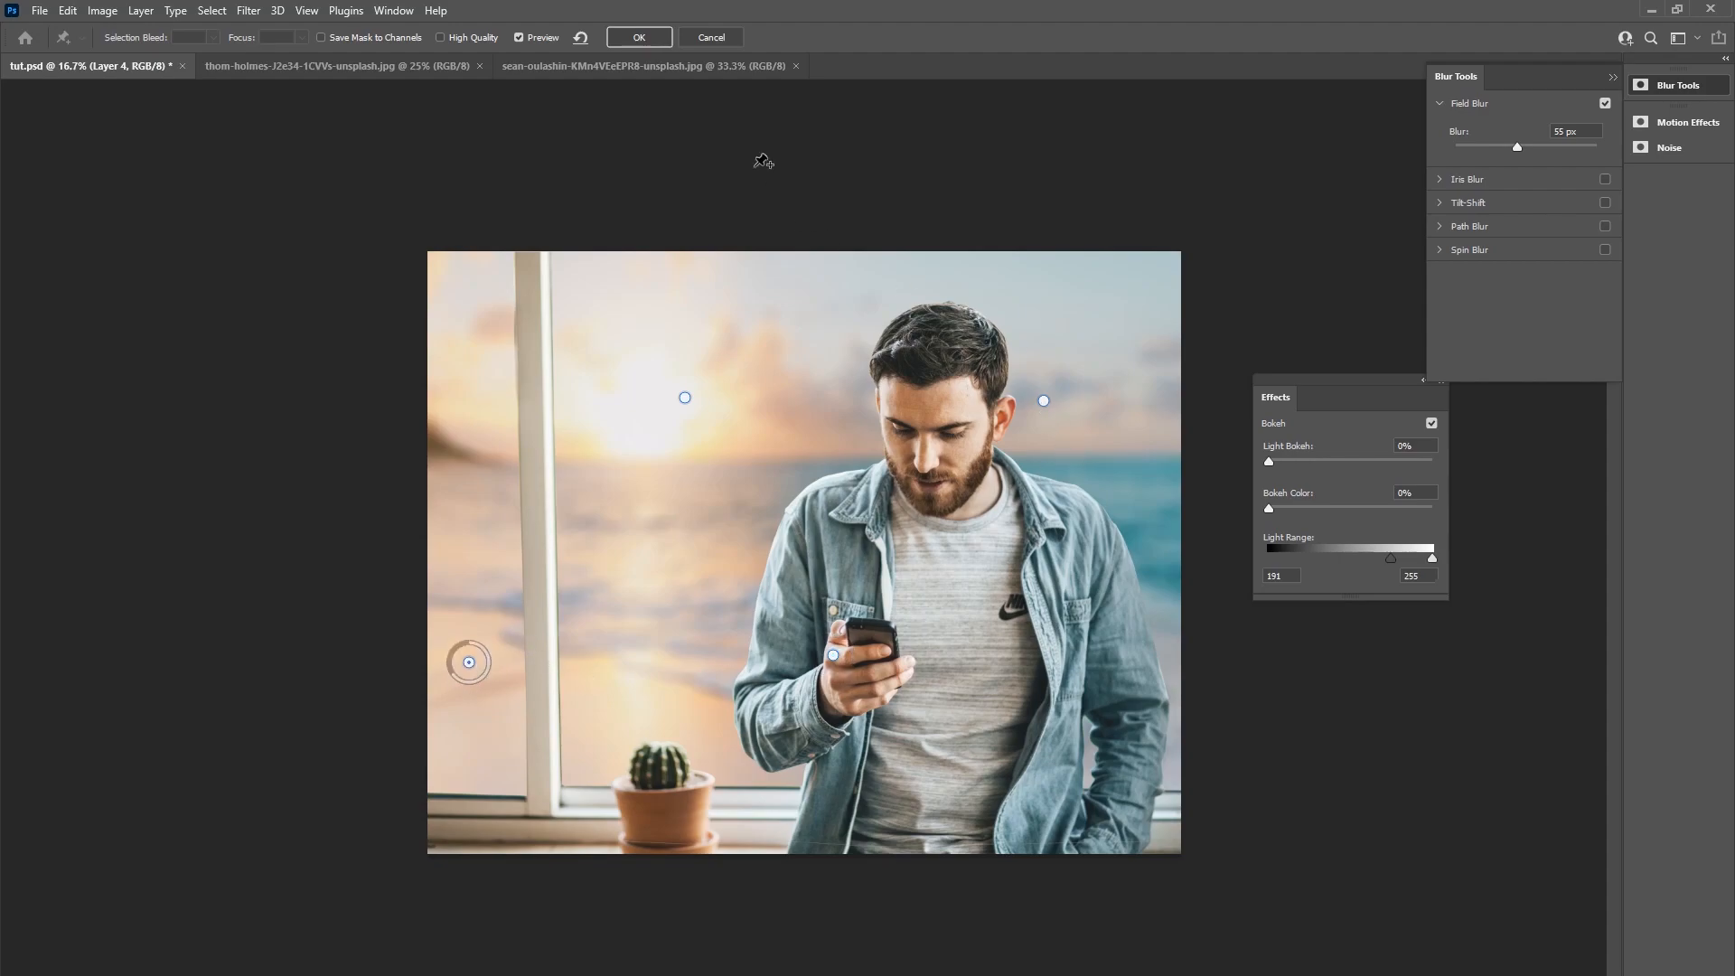
{"action": "left_click", "coordinate": [700, 43]}
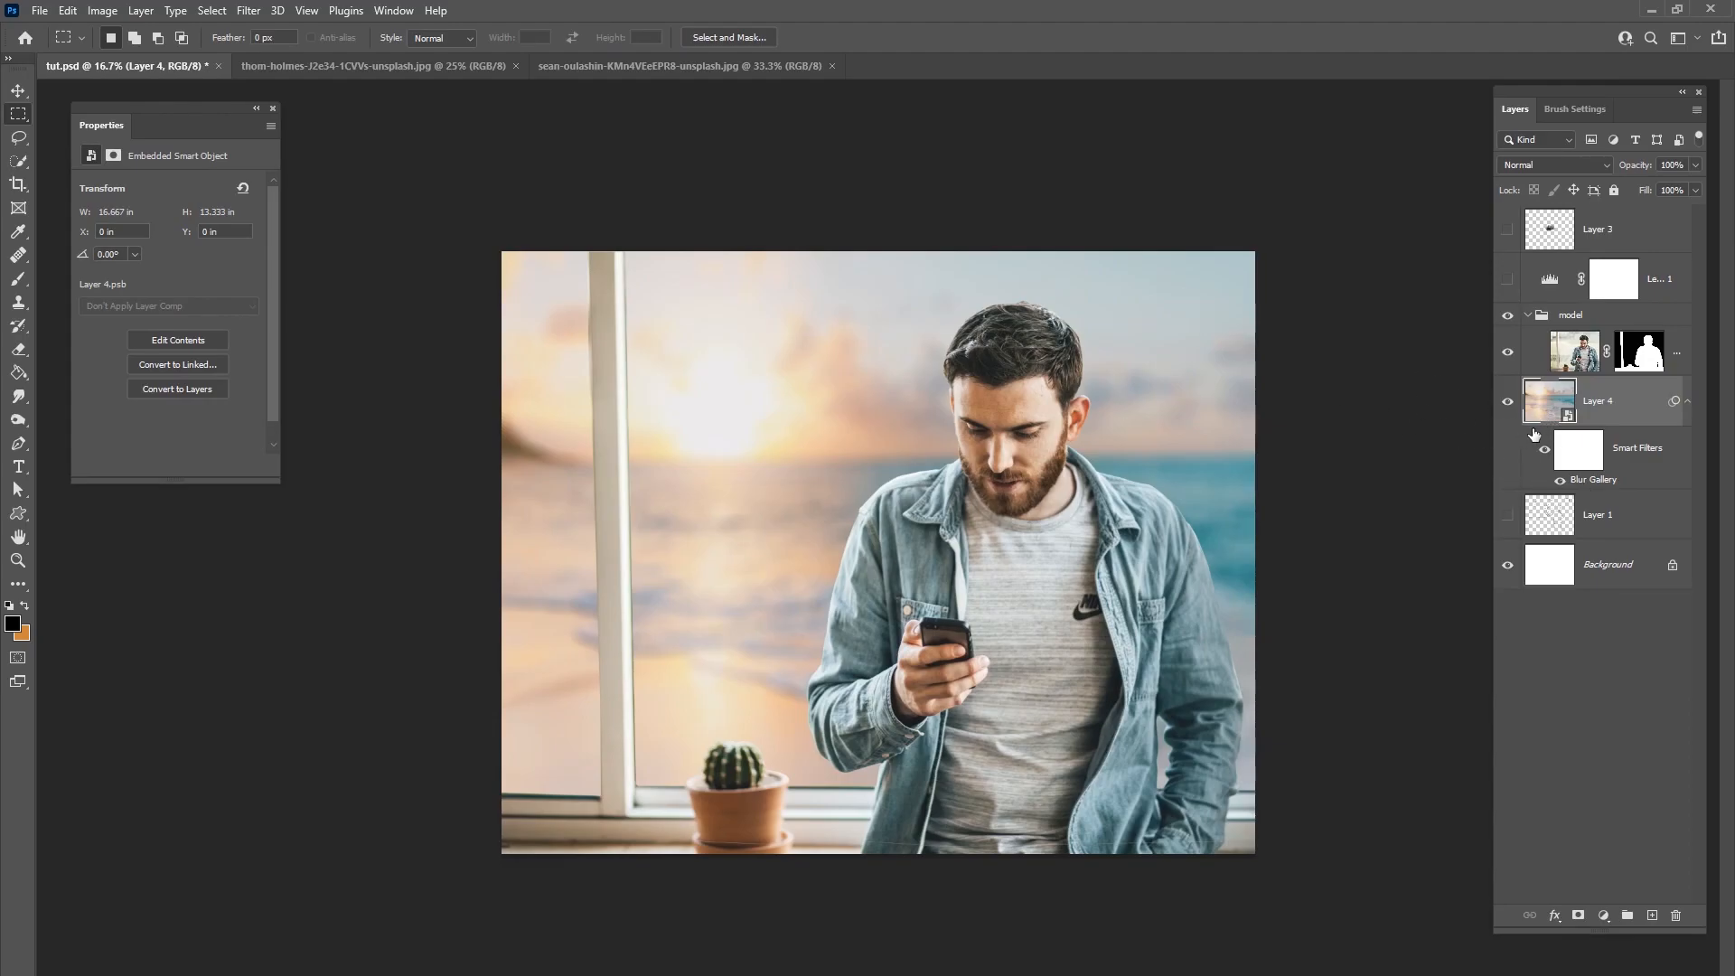
Step: Reopen Layer 4's Field Blur, strengthen its pins with 110 px beside the man's head, apply it and save the document
{"action": "double_click", "coordinate": [1608, 480]}
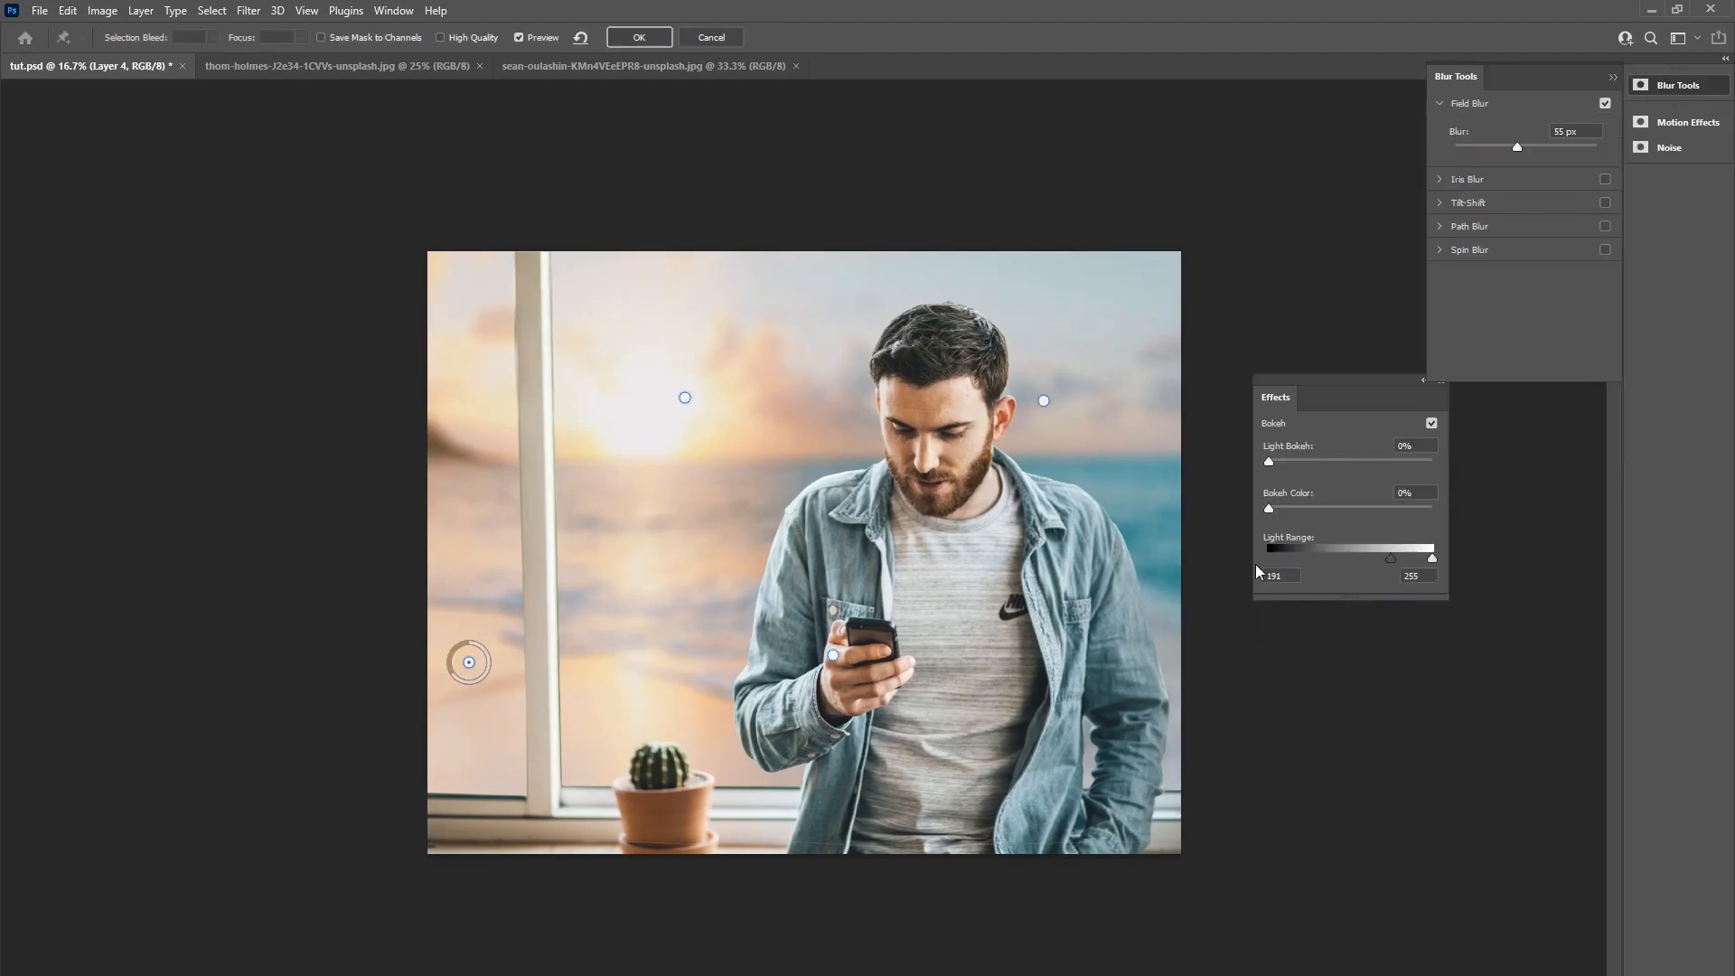
{"action": "left_click", "coordinate": [685, 398]}
{"action": "left_click_drag", "start_coordinate": [665, 410], "coordinate": [662, 406]}
{"action": "left_click", "coordinate": [1044, 401]}
{"action": "left_click_drag", "start_coordinate": [1023, 409], "coordinate": [1022, 405]}
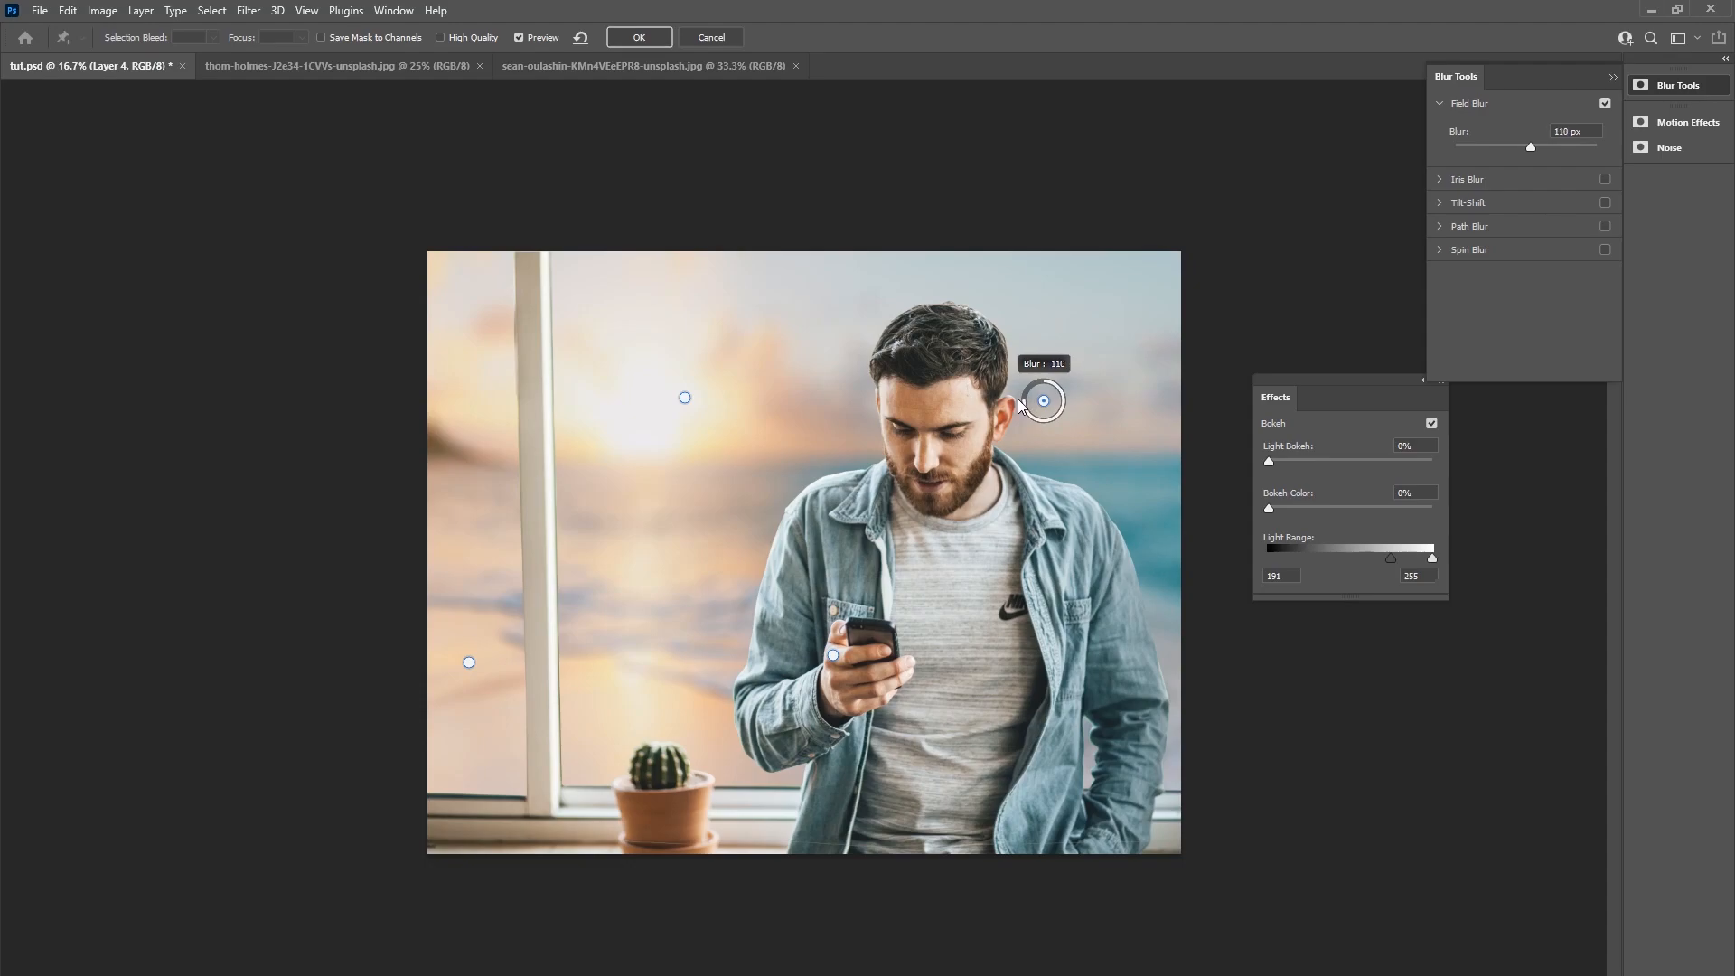
{"action": "left_click", "coordinate": [469, 664]}
{"action": "left_click_drag", "start_coordinate": [467, 674], "coordinate": [643, 633]}
{"action": "left_click", "coordinate": [1100, 624]}
{"action": "left_click_drag", "start_coordinate": [1117, 617], "coordinate": [1085, 630]}
{"action": "left_click", "coordinate": [639, 37]}
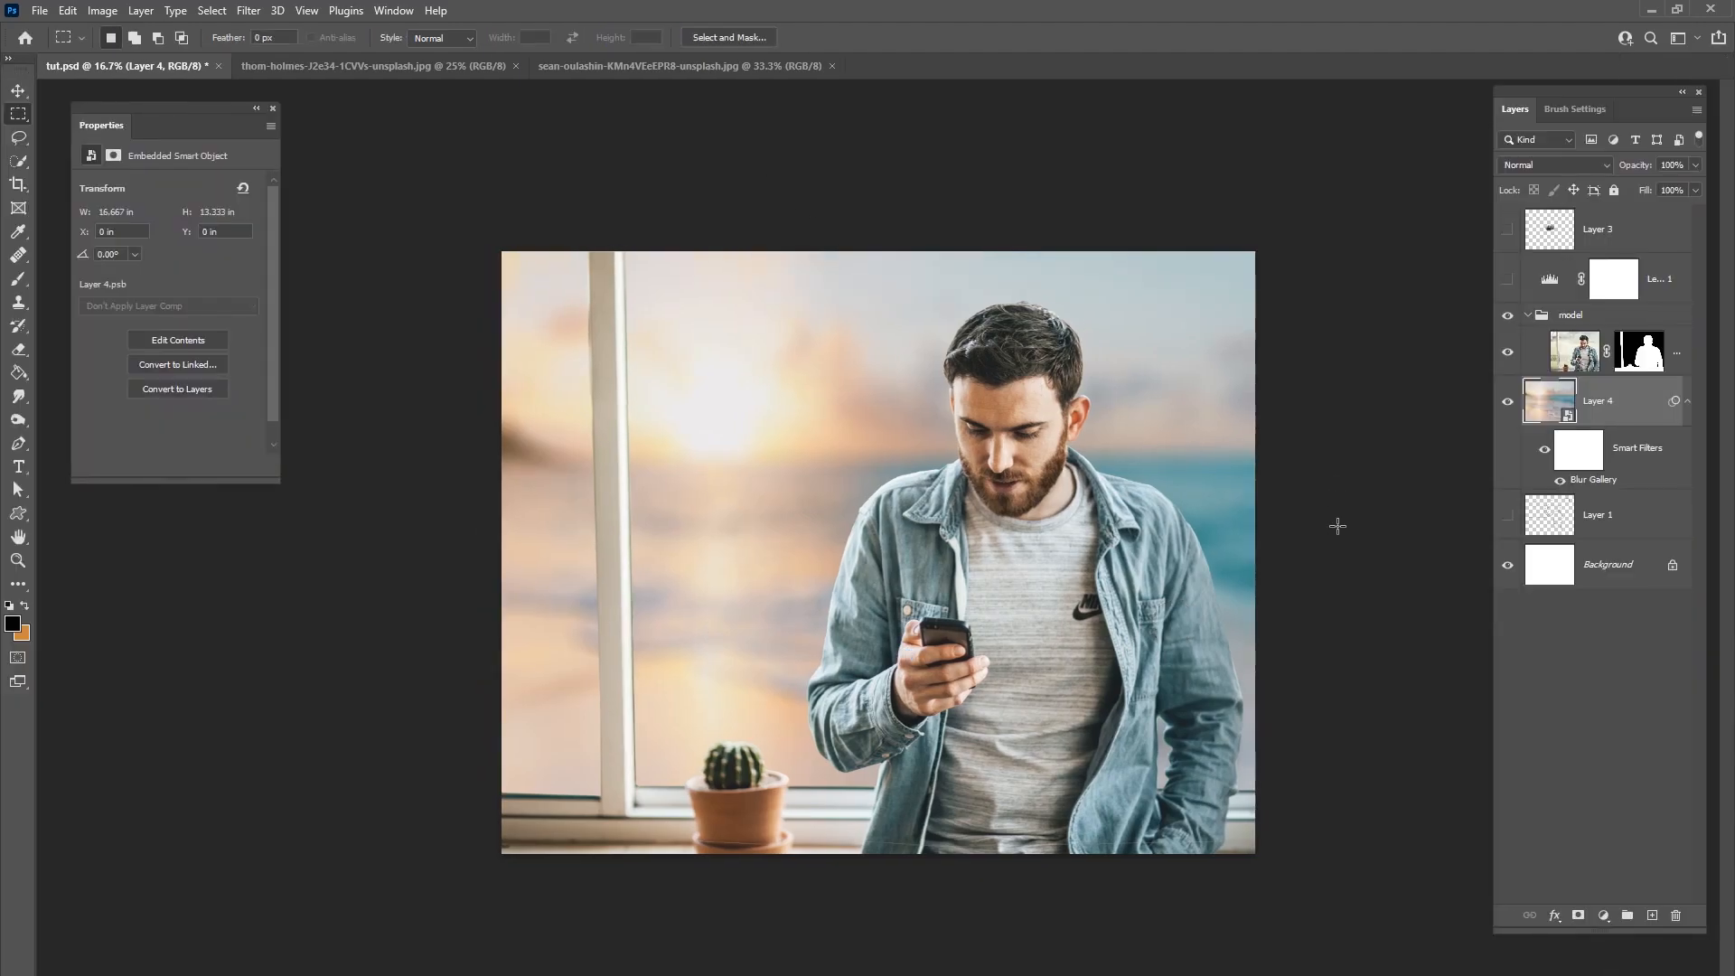
{"action": "left_click", "coordinate": [40, 10]}
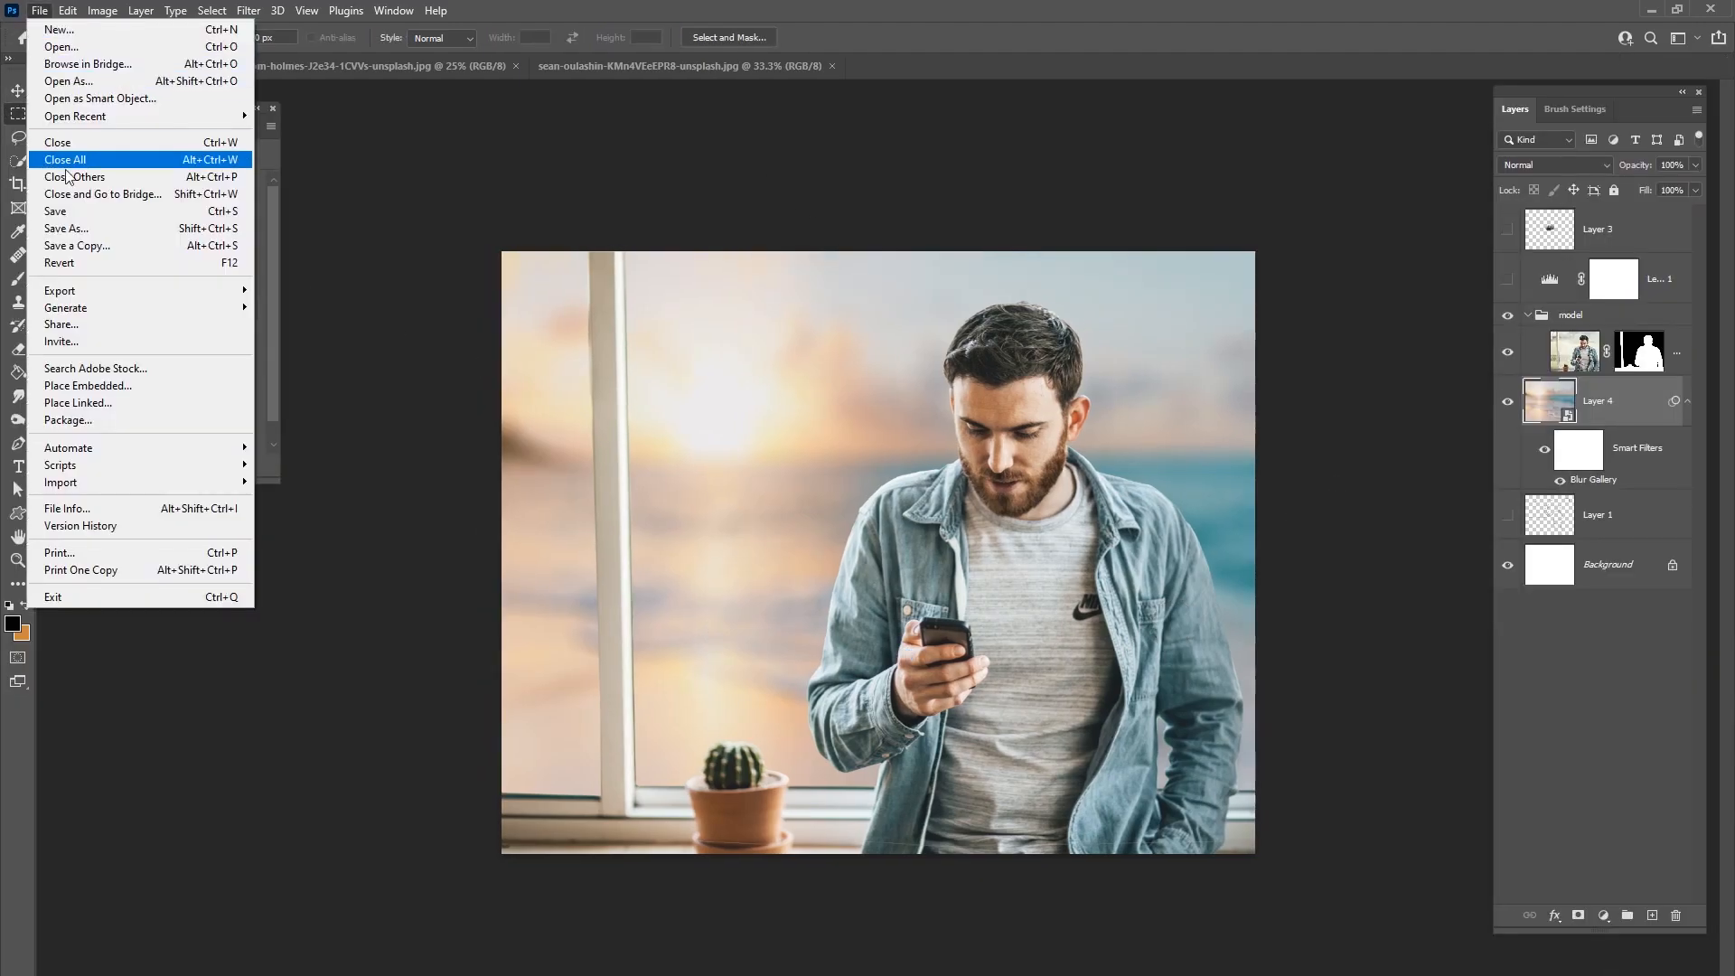
{"action": "left_click", "coordinate": [77, 213]}
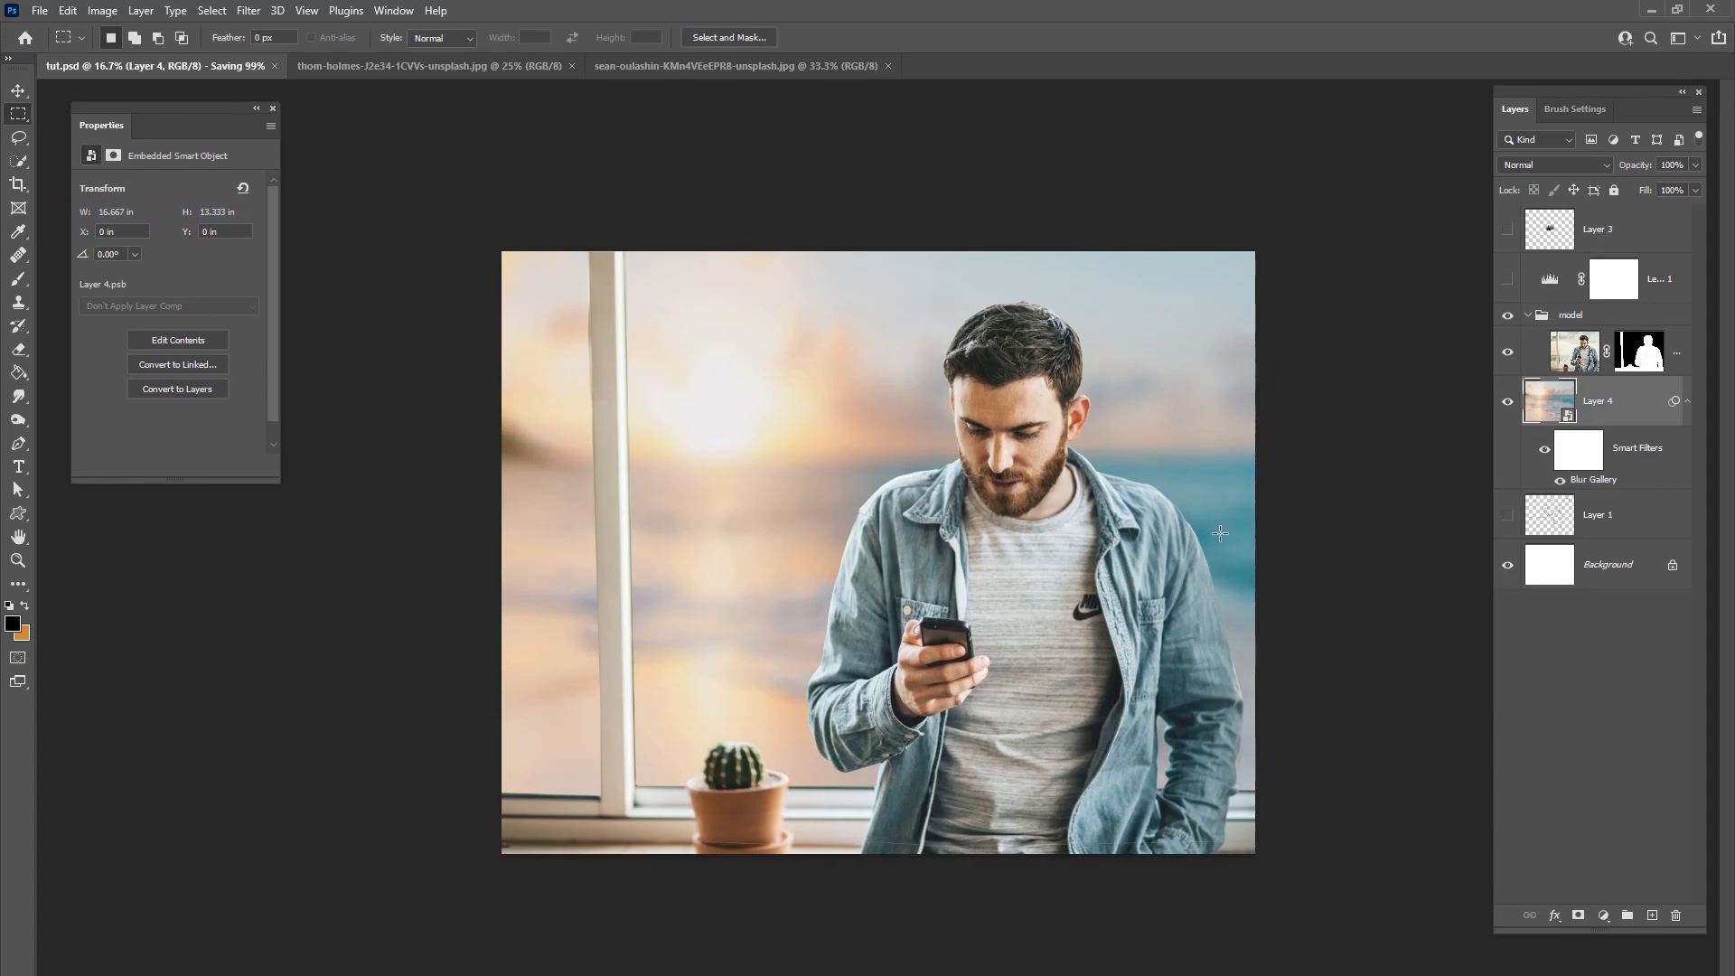
Step: Temporarily disable Layer 2's mask to compare the original window view with the blurred beach, and enable it again
{"action": "right_click", "coordinate": [1591, 354]}
{"action": "right_click", "coordinate": [1638, 346]}
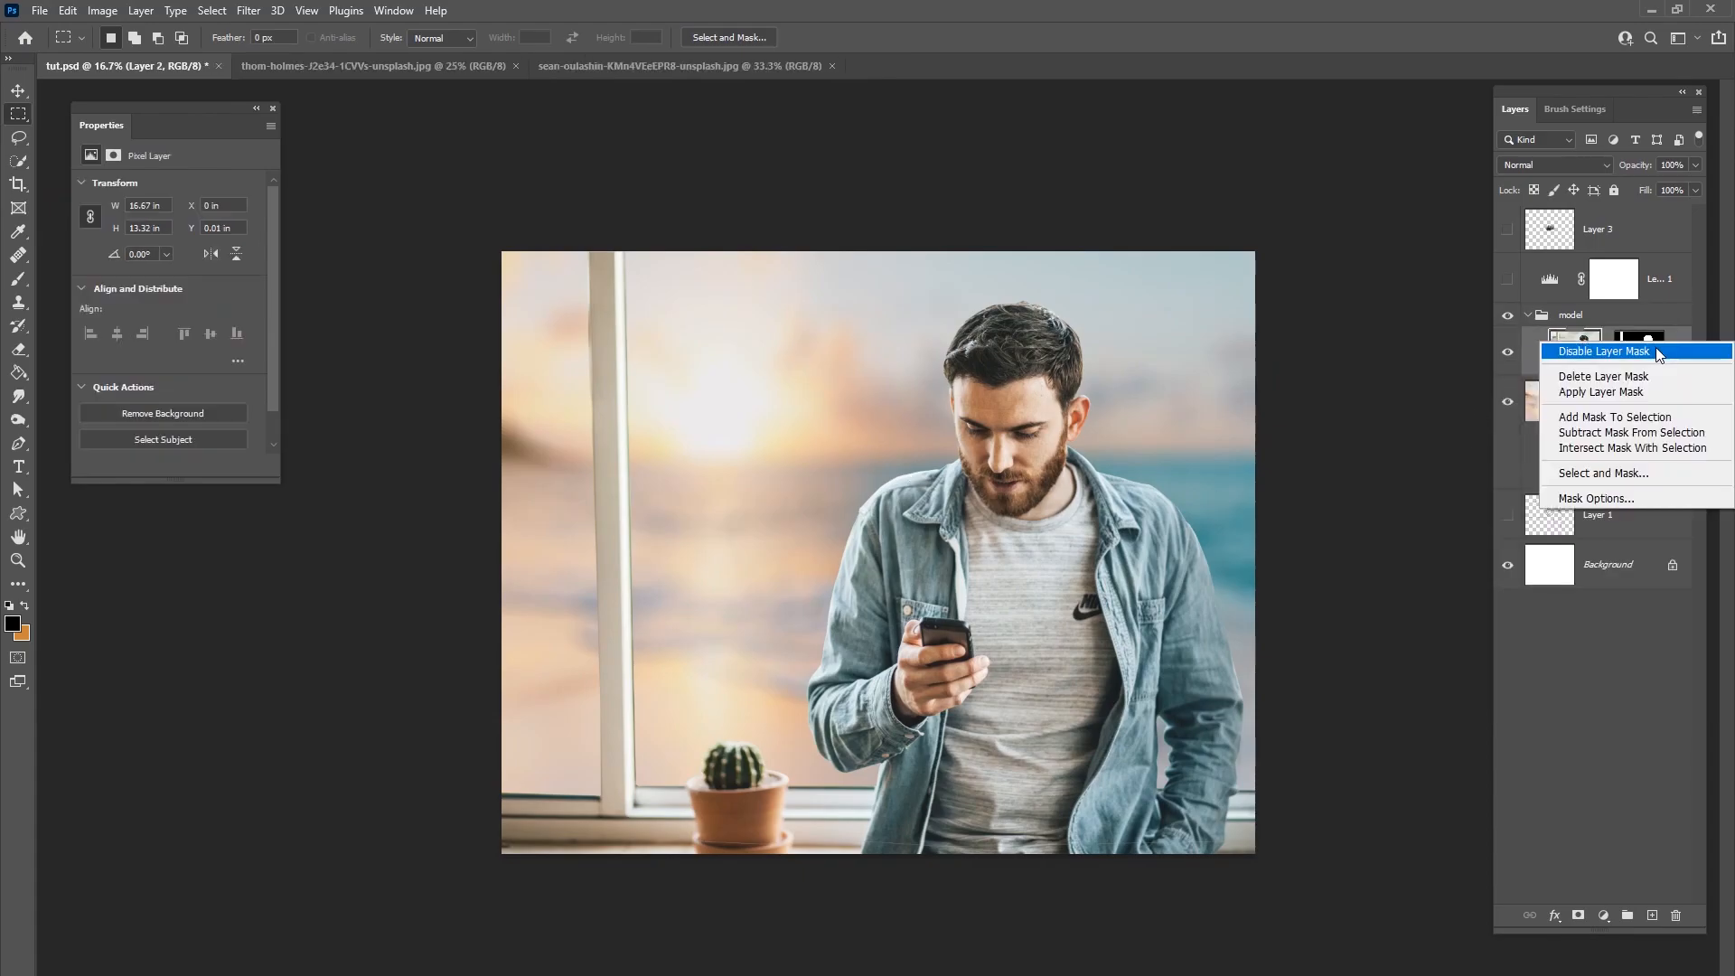
{"action": "left_click", "coordinate": [1605, 355]}
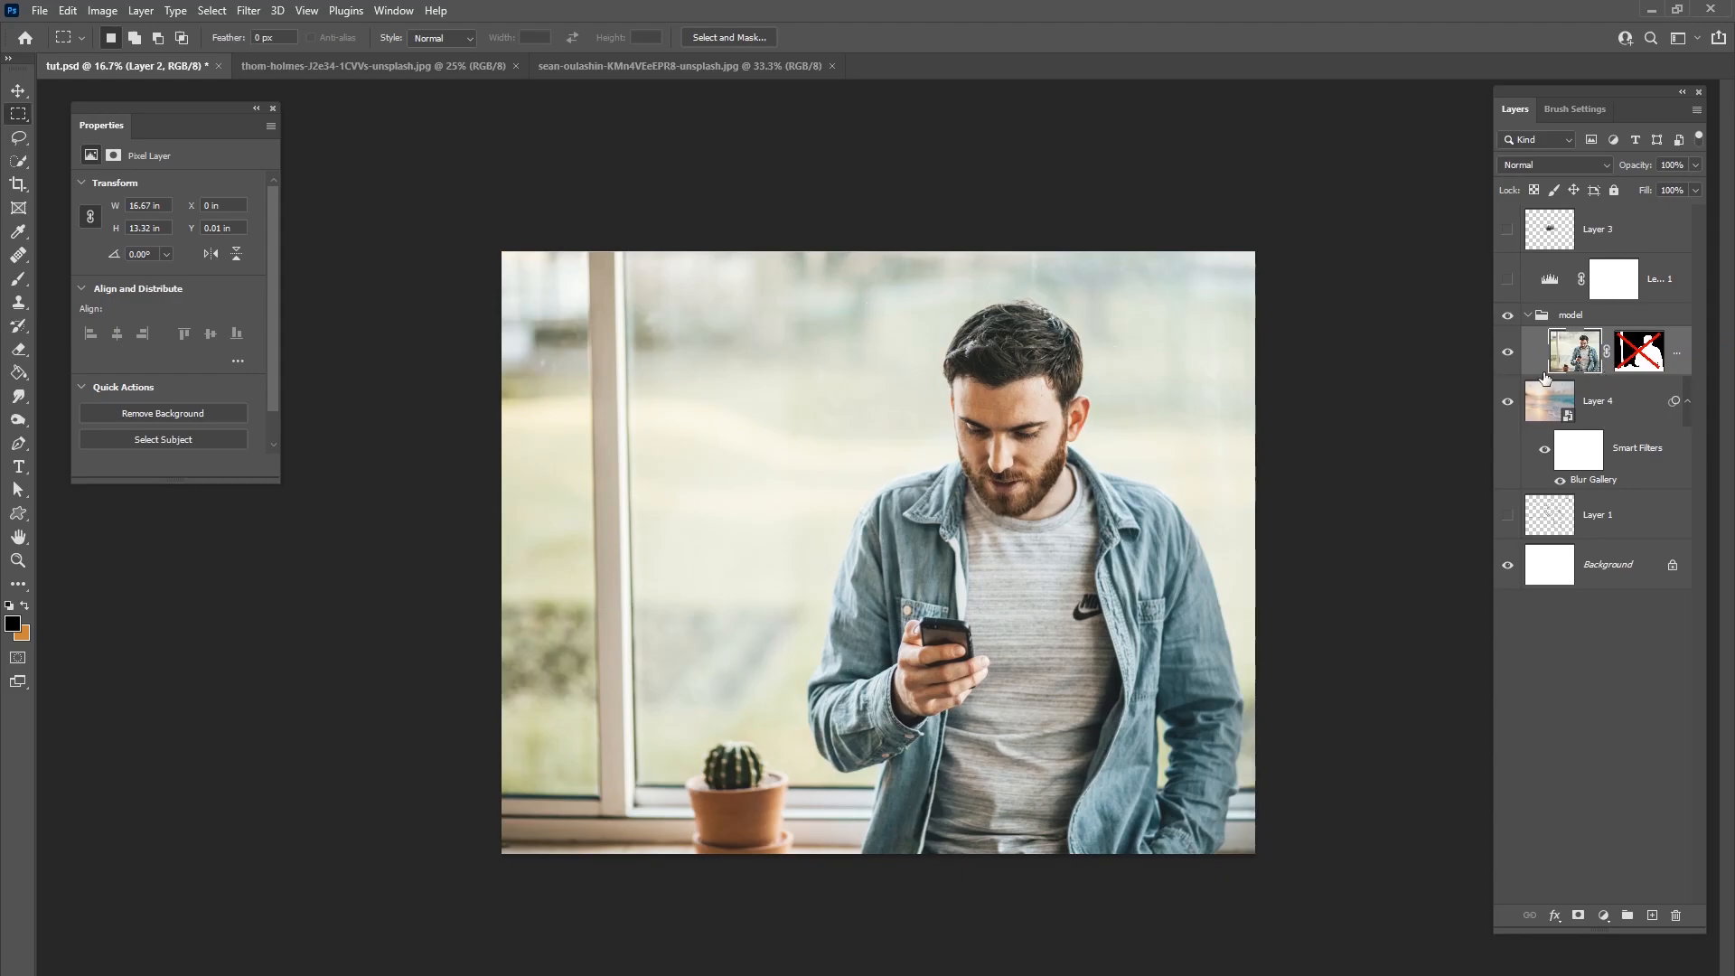
{"action": "right_click", "coordinate": [1657, 331]}
{"action": "left_click", "coordinate": [1647, 357]}
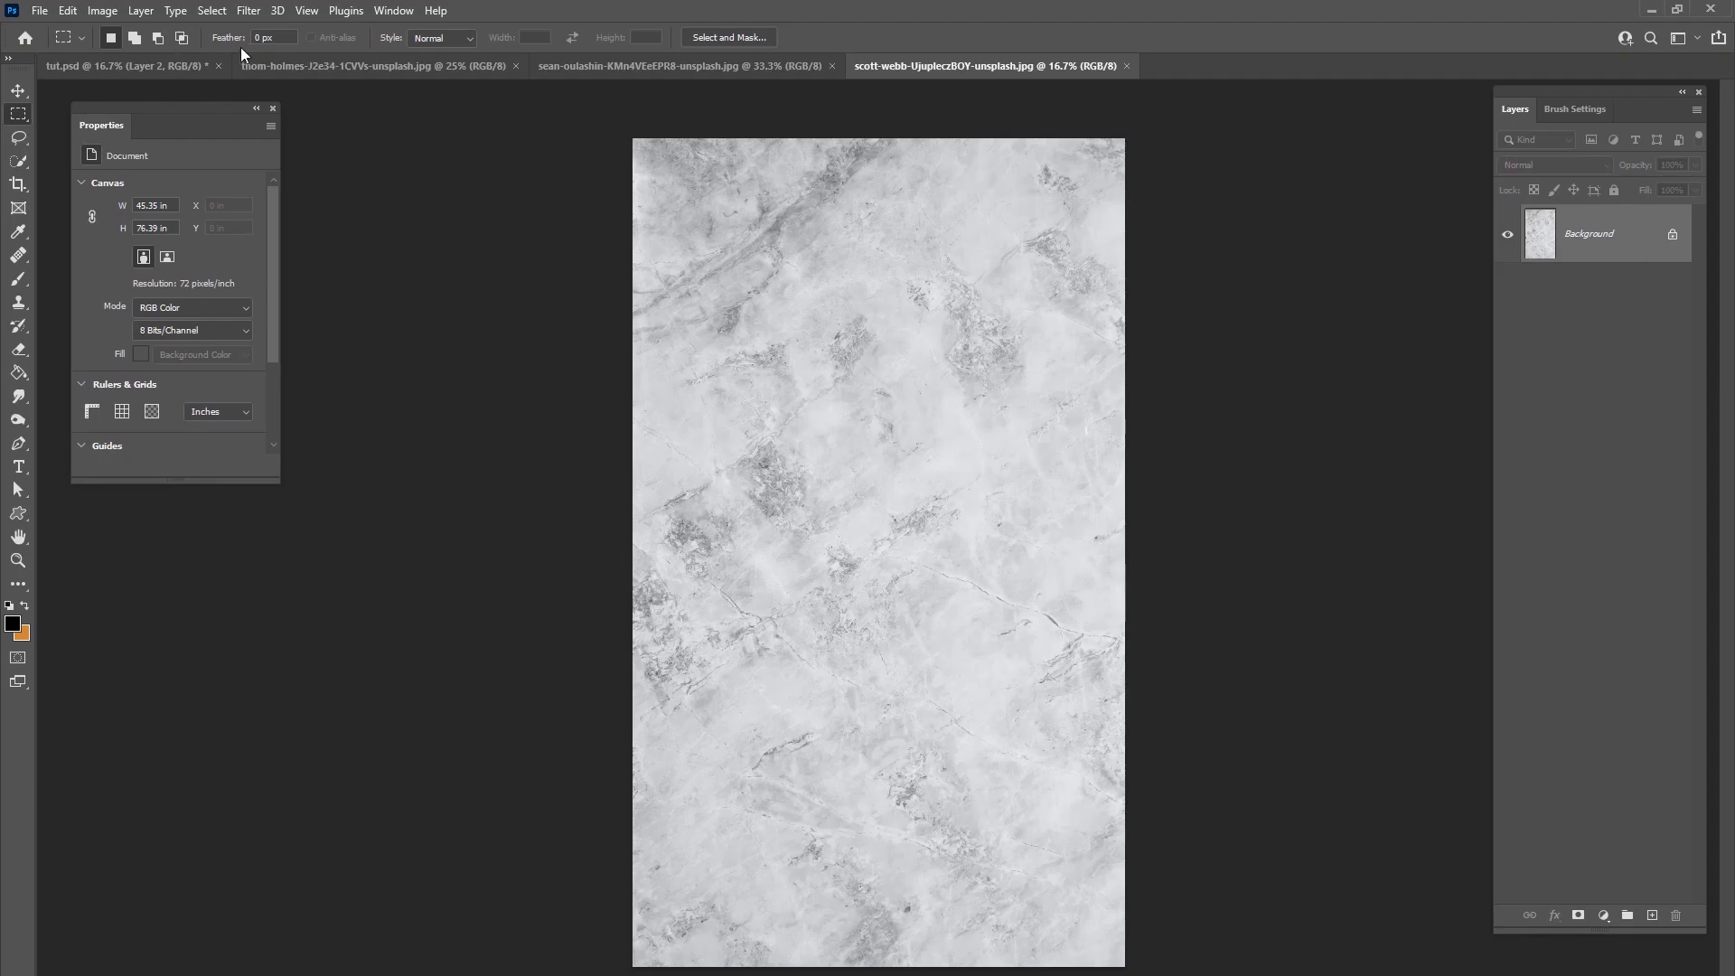
Step: Paste the grey marble texture into tut.psd above Layer 4 and scale it to about 9.6 by 16.2 in over the canvas's left half
{"action": "left_click", "coordinate": [179, 69]}
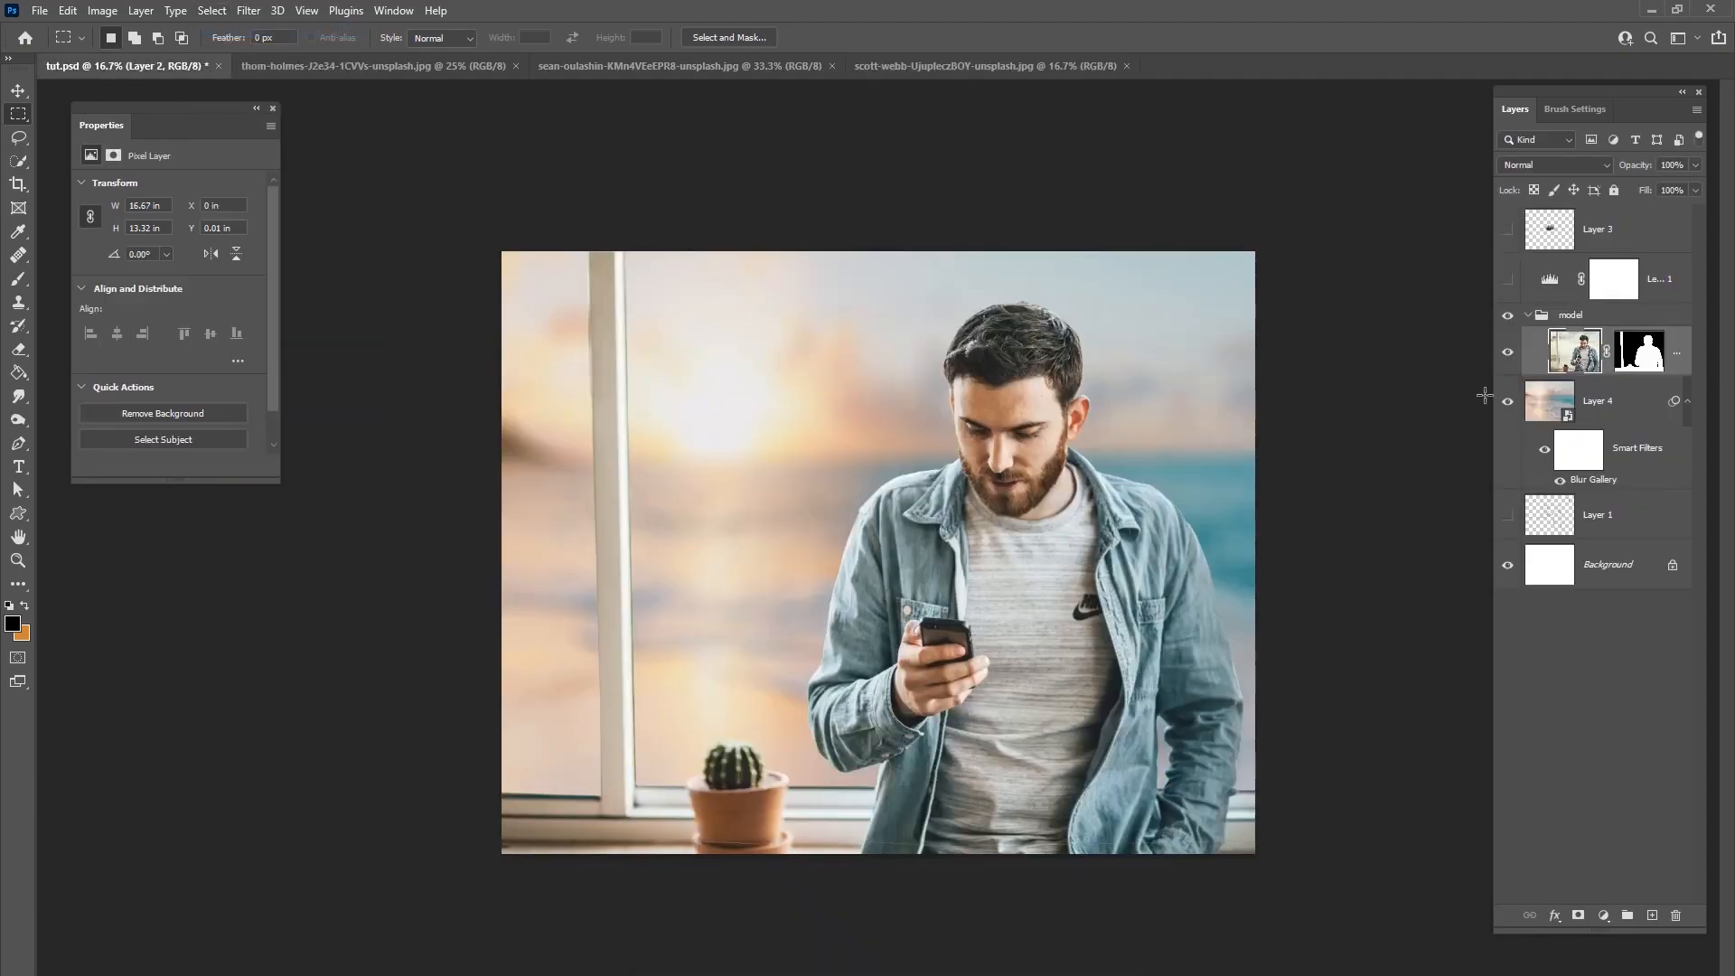
{"action": "left_click", "coordinate": [1604, 404]}
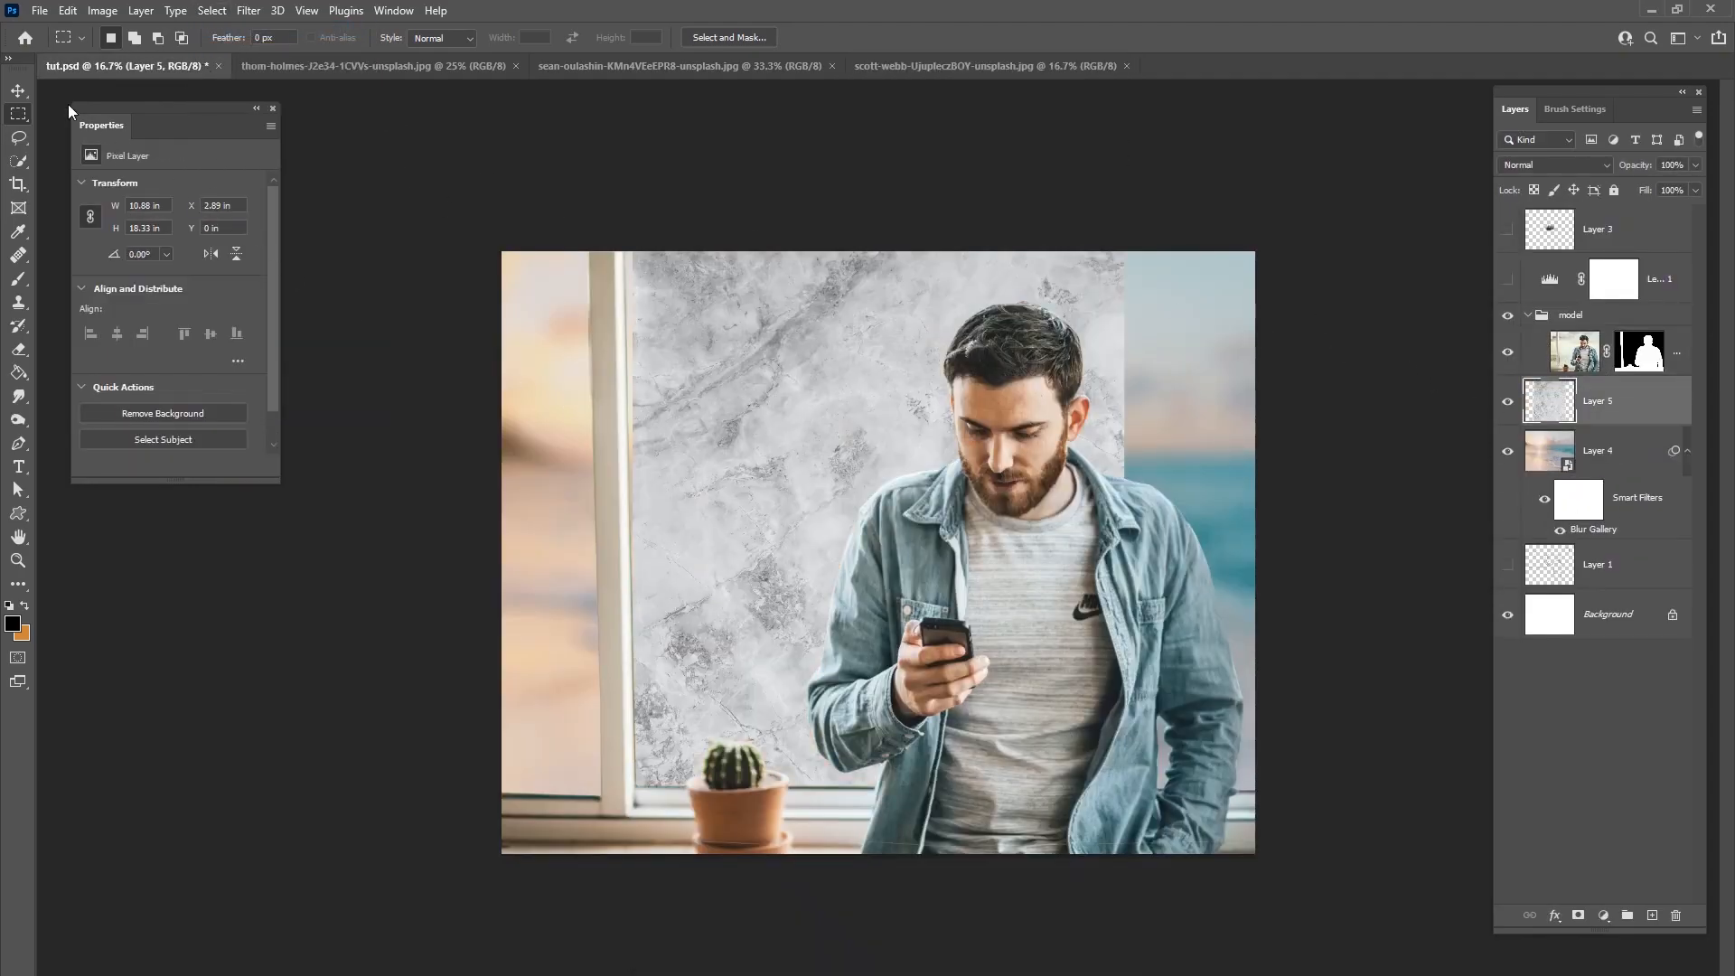
{"action": "left_click", "coordinate": [18, 91]}
{"action": "left_click_drag", "start_coordinate": [908, 477], "coordinate": [731, 456]}
{"action": "left_click_drag", "start_coordinate": [946, 229], "coordinate": [891, 324]}
{"action": "left_click_drag", "start_coordinate": [865, 391], "coordinate": [890, 289]}
{"action": "left_click", "coordinate": [894, 38]}
Step: Duplicate the marble texture over the canvas's right half and hide the seam with a short gradient on the copy's layer mask
{"action": "key", "text": "ctrl+j"}
{"action": "mouse_move", "coordinate": [767, 510]}
{"action": "left_mouse_down"}
{"action": "mouse_move", "coordinate": [1175, 515]}
{"action": "mouse_move", "coordinate": [1053, 511]}
{"action": "left_mouse_up"}
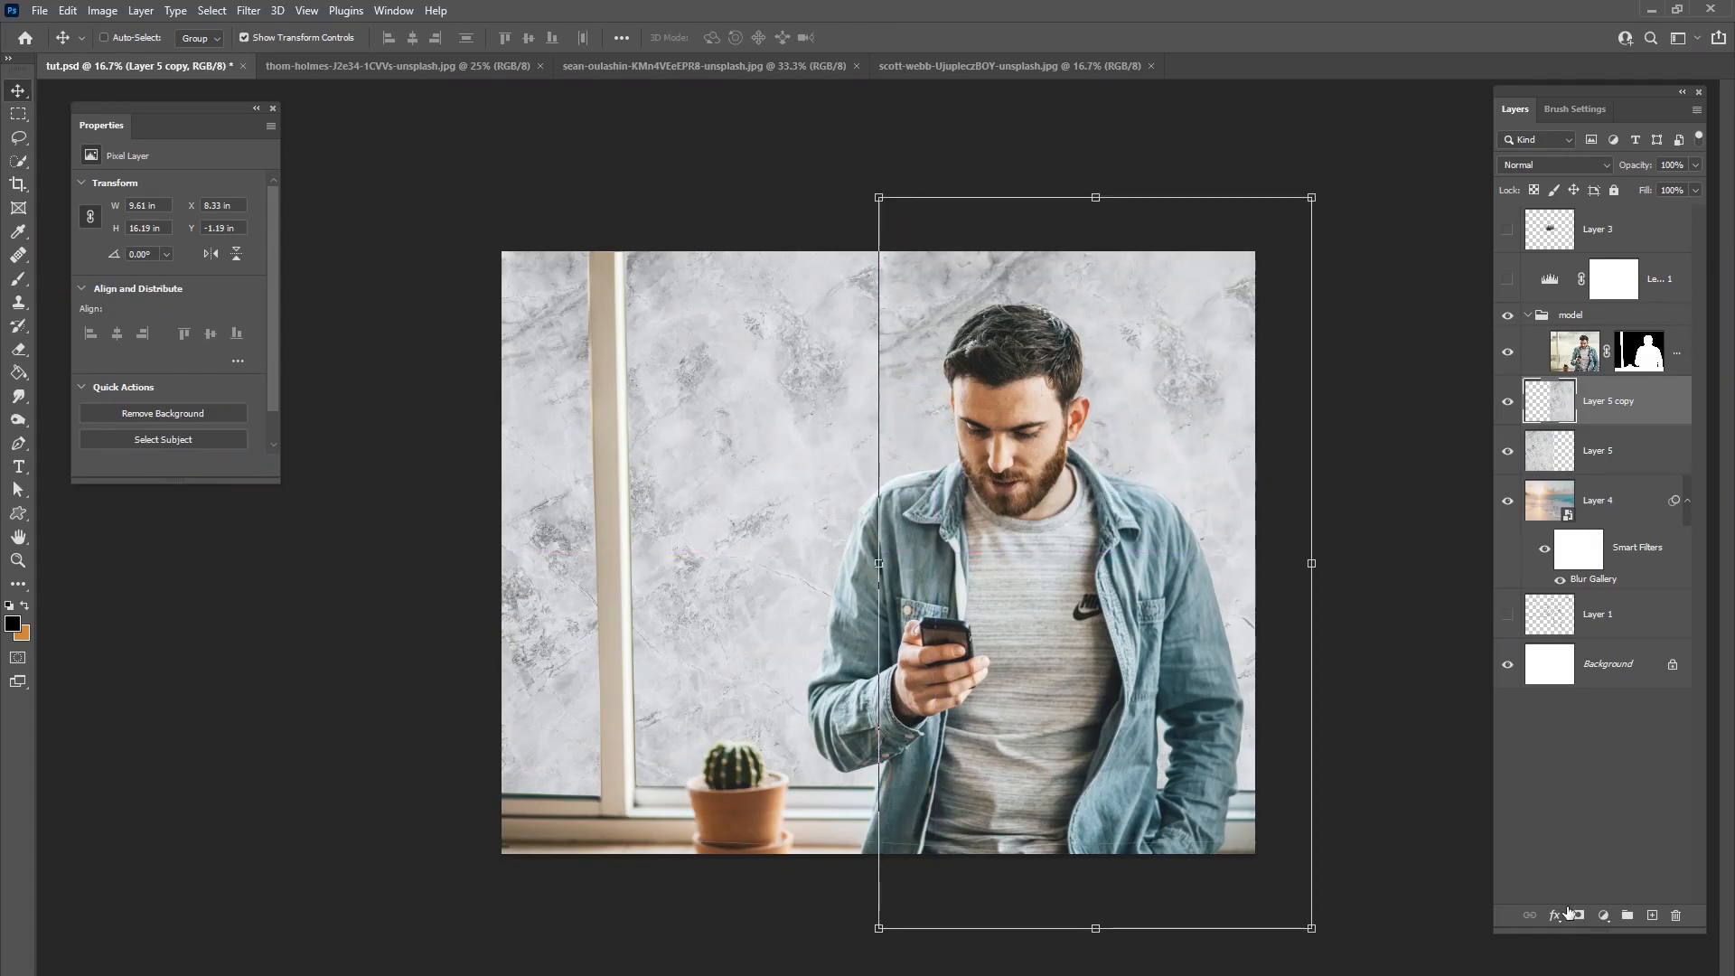
{"action": "left_click", "coordinate": [1579, 916]}
{"action": "left_click", "coordinate": [18, 372]}
{"action": "left_click", "coordinate": [90, 372]}
{"action": "key", "text": "x"}
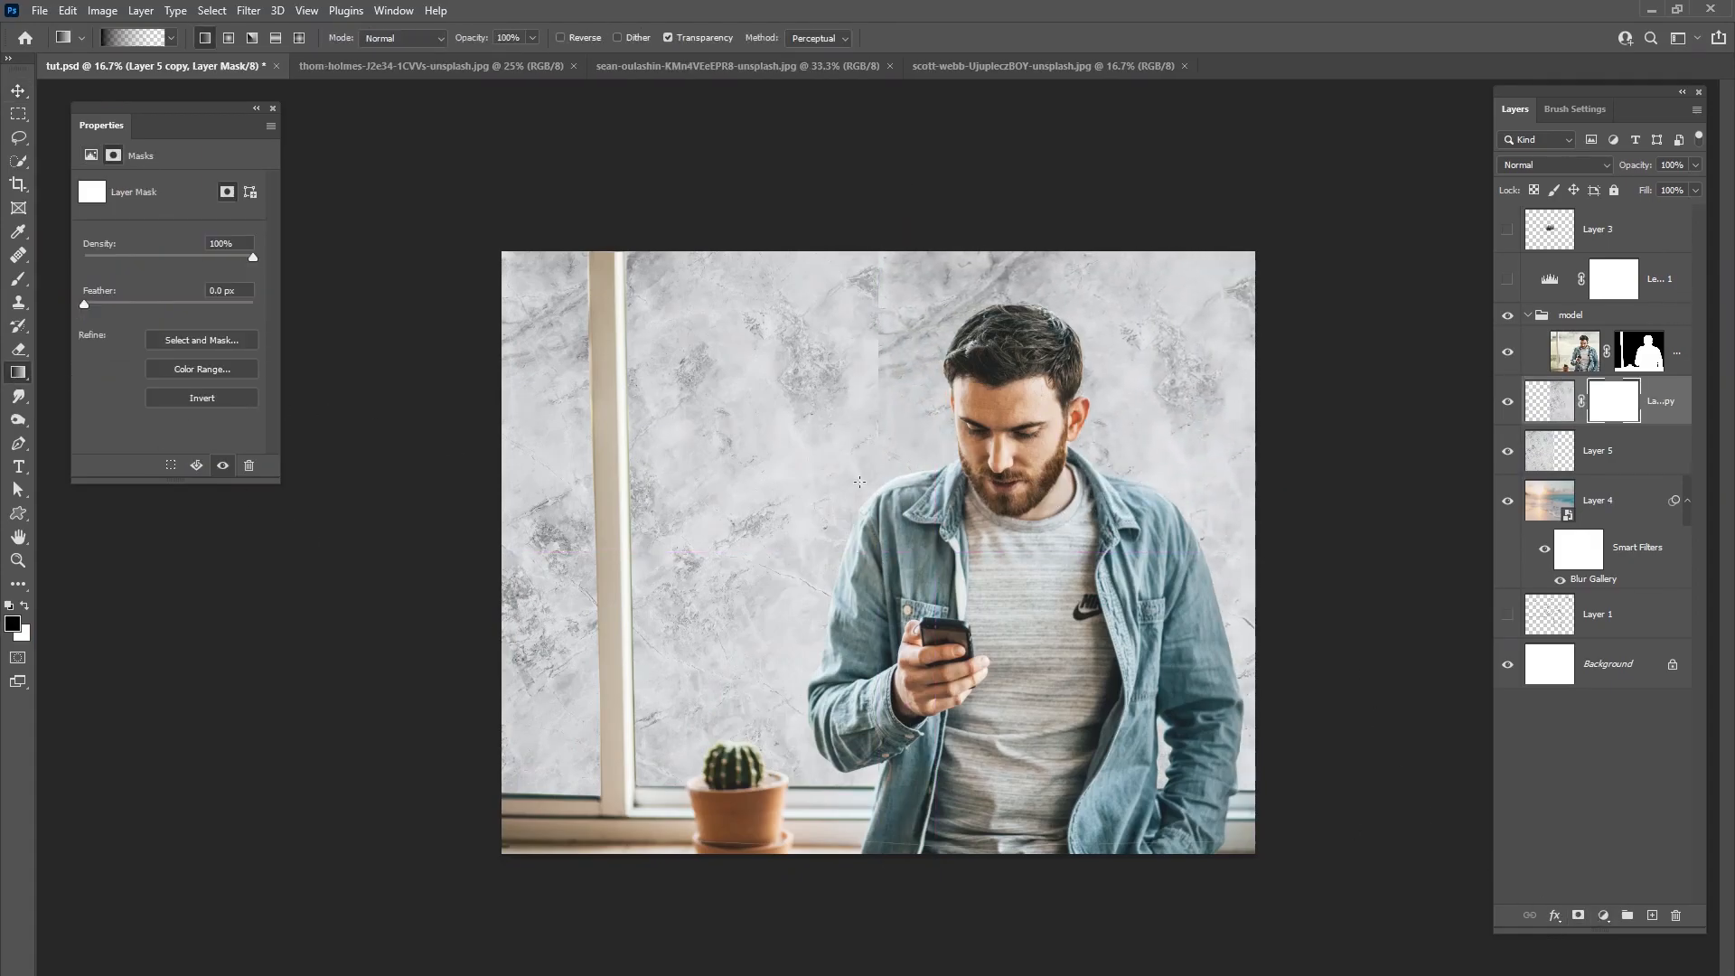
{"action": "left_click_drag", "start_coordinate": [899, 470], "coordinate": [967, 470]}
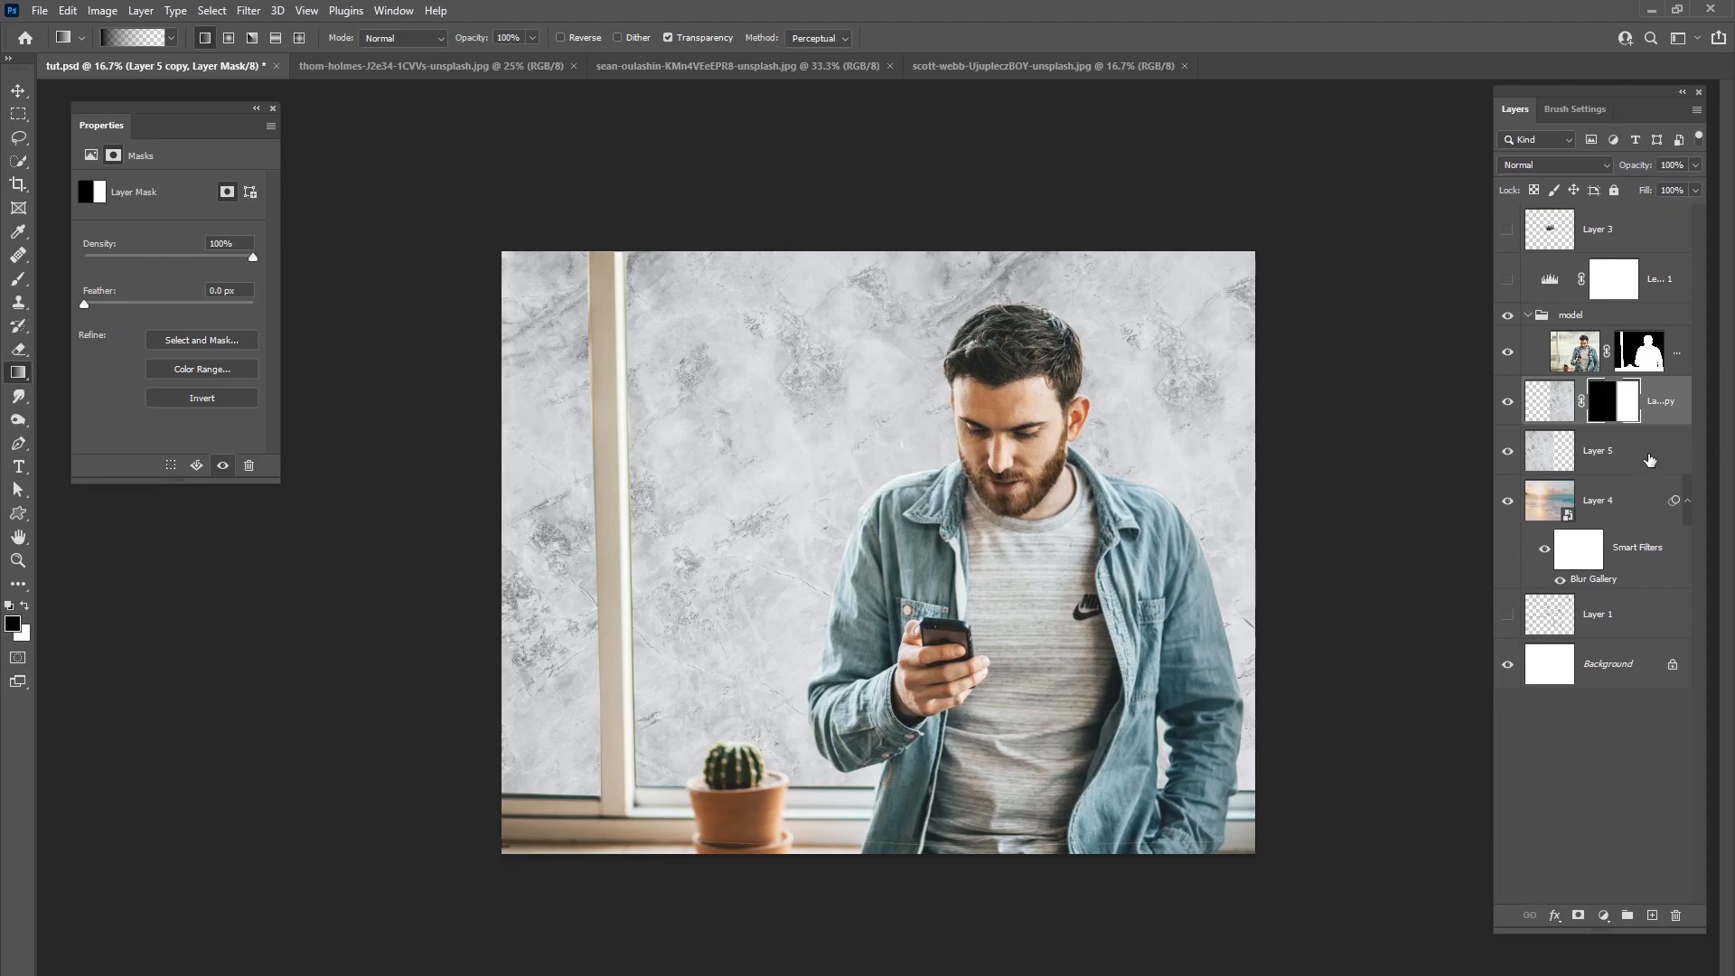
{"action": "left_click", "coordinate": [1595, 450]}
{"action": "right_click", "coordinate": [1588, 450]}
{"action": "left_click", "coordinate": [1392, 811]}
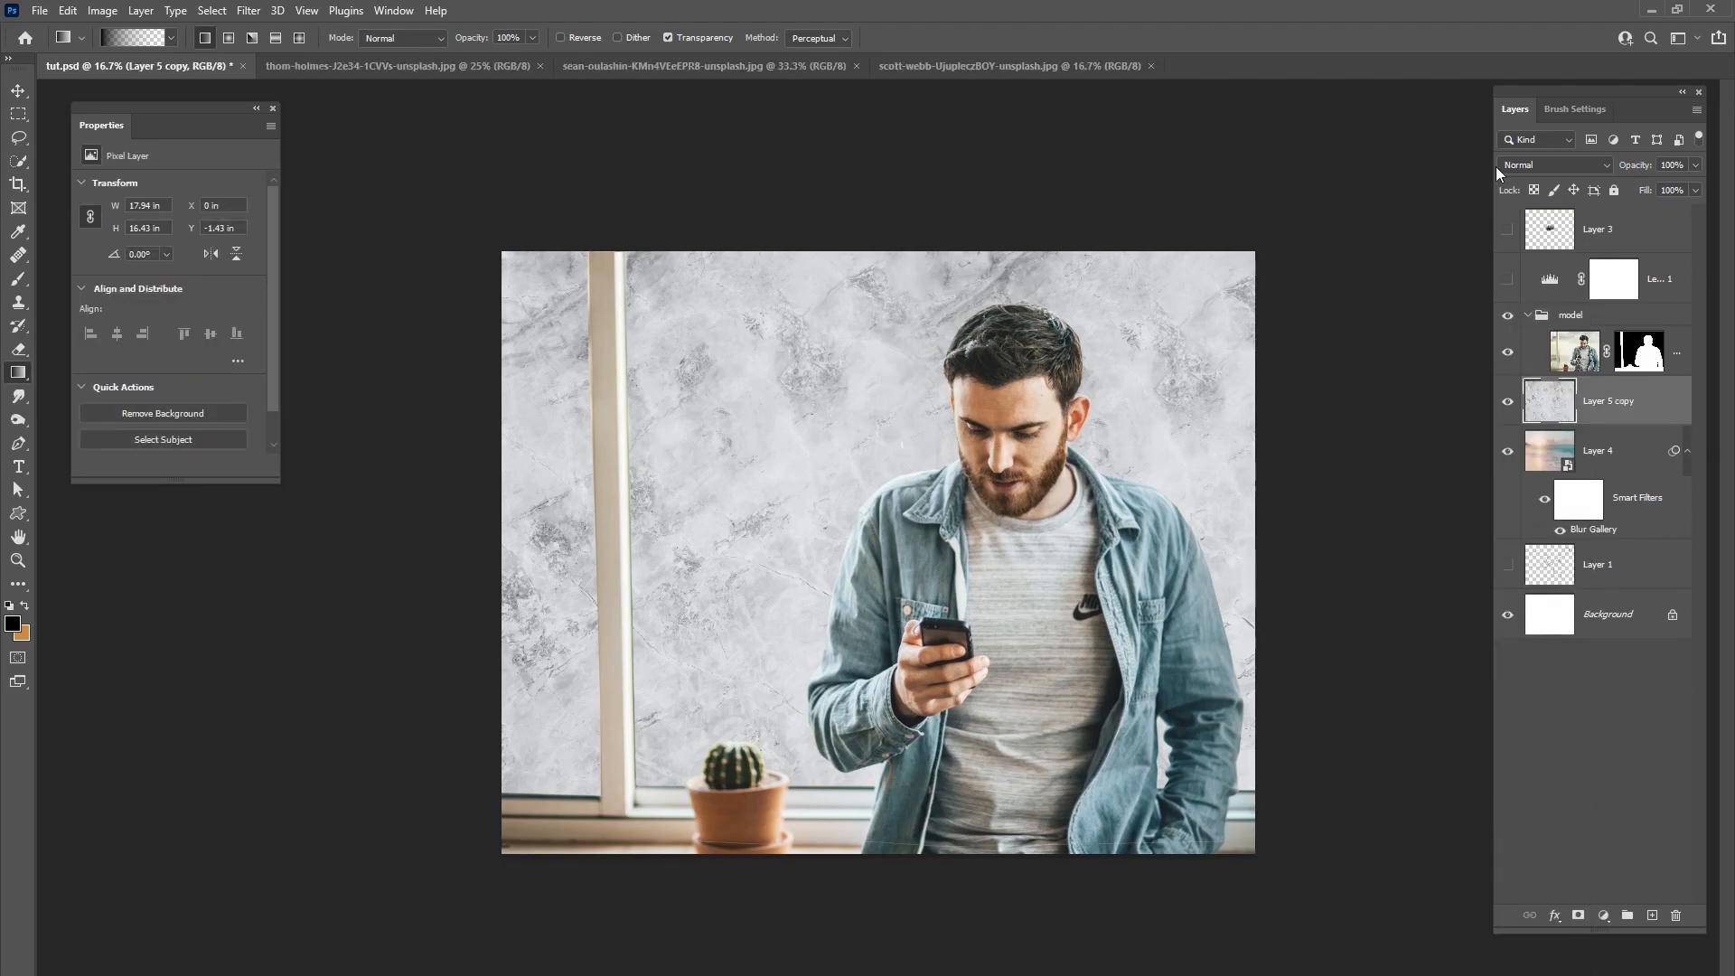
{"action": "left_click", "coordinate": [1554, 165]}
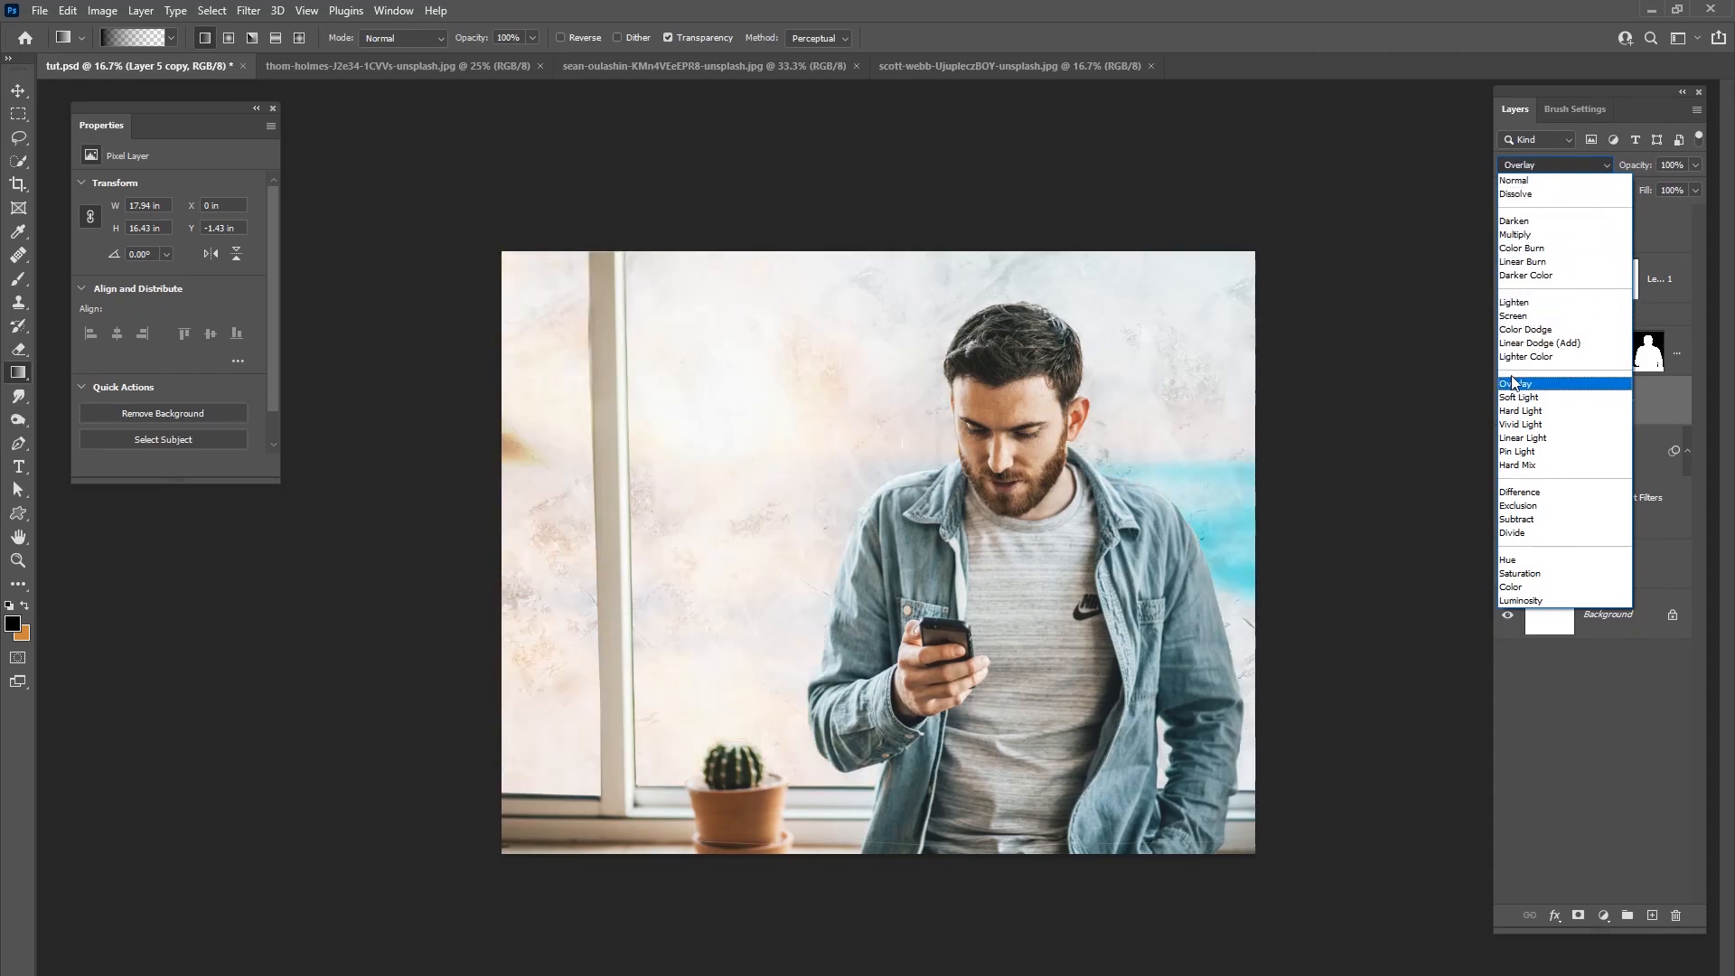
{"action": "key", "text": "Escape"}
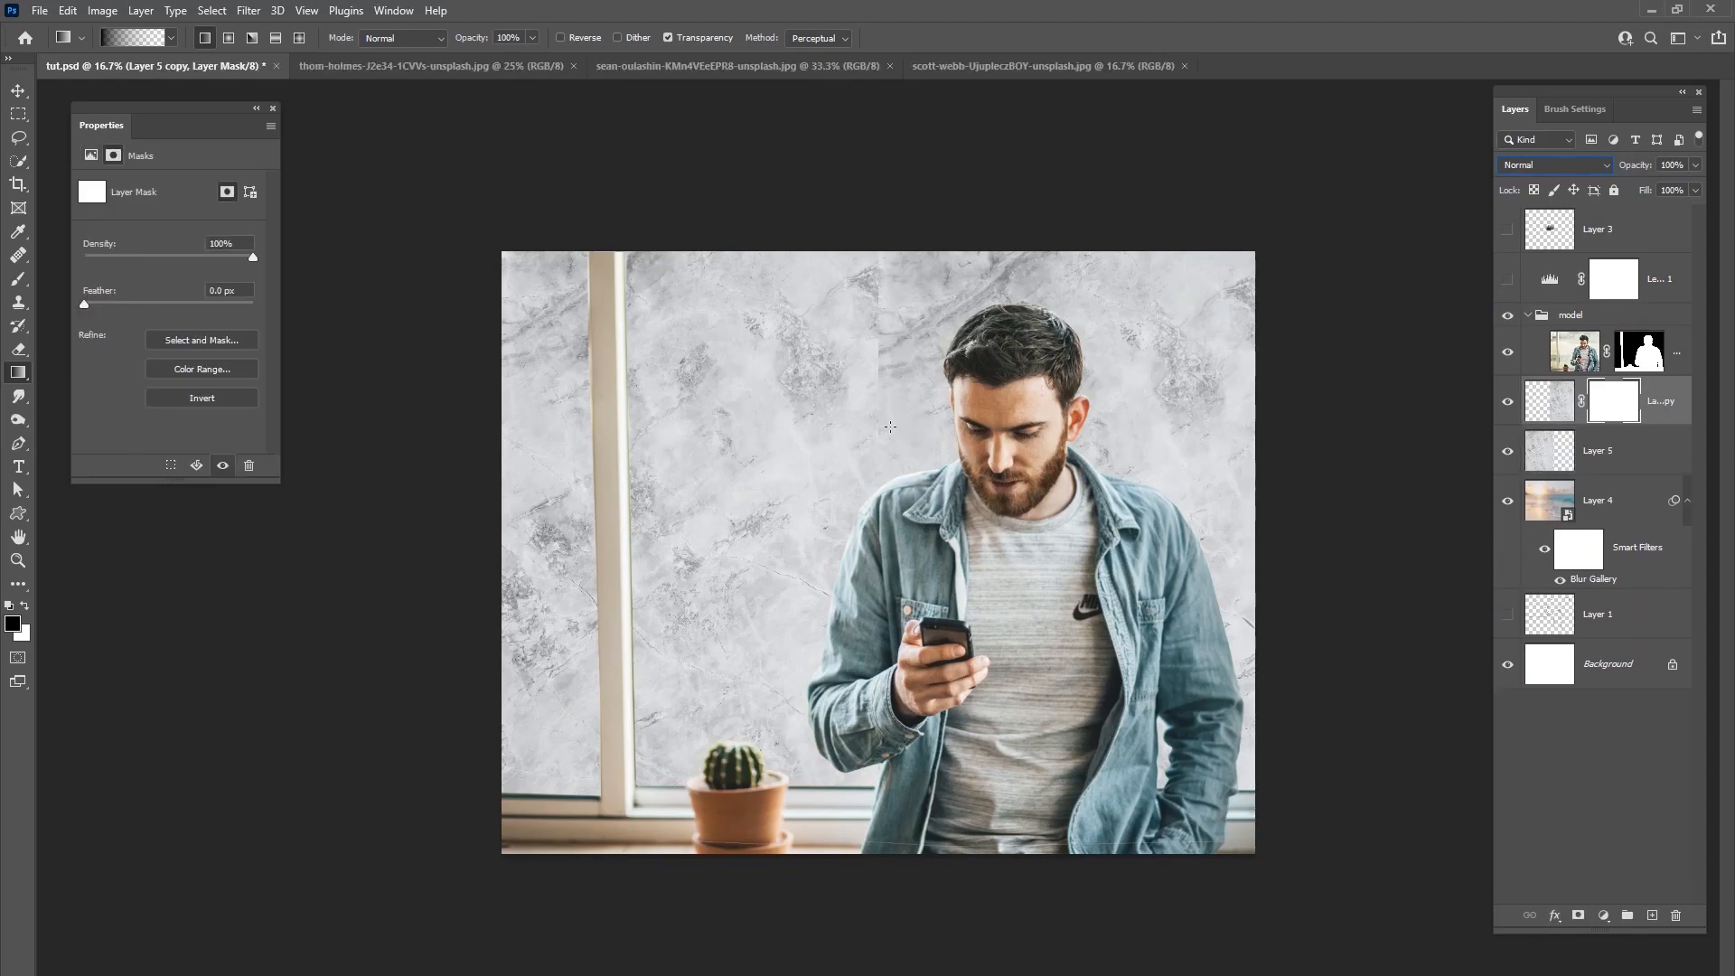
Step: Merge the masked texture copy with Layer 5 and set the merged layer's blend mode to Overlay
{"action": "right_click", "coordinate": [1607, 398]}
{"action": "left_click", "coordinate": [1625, 459]}
{"action": "left_click", "coordinate": [1626, 459], "text": "shift"}
{"action": "right_click", "coordinate": [1625, 457]}
{"action": "left_click", "coordinate": [1471, 805]}
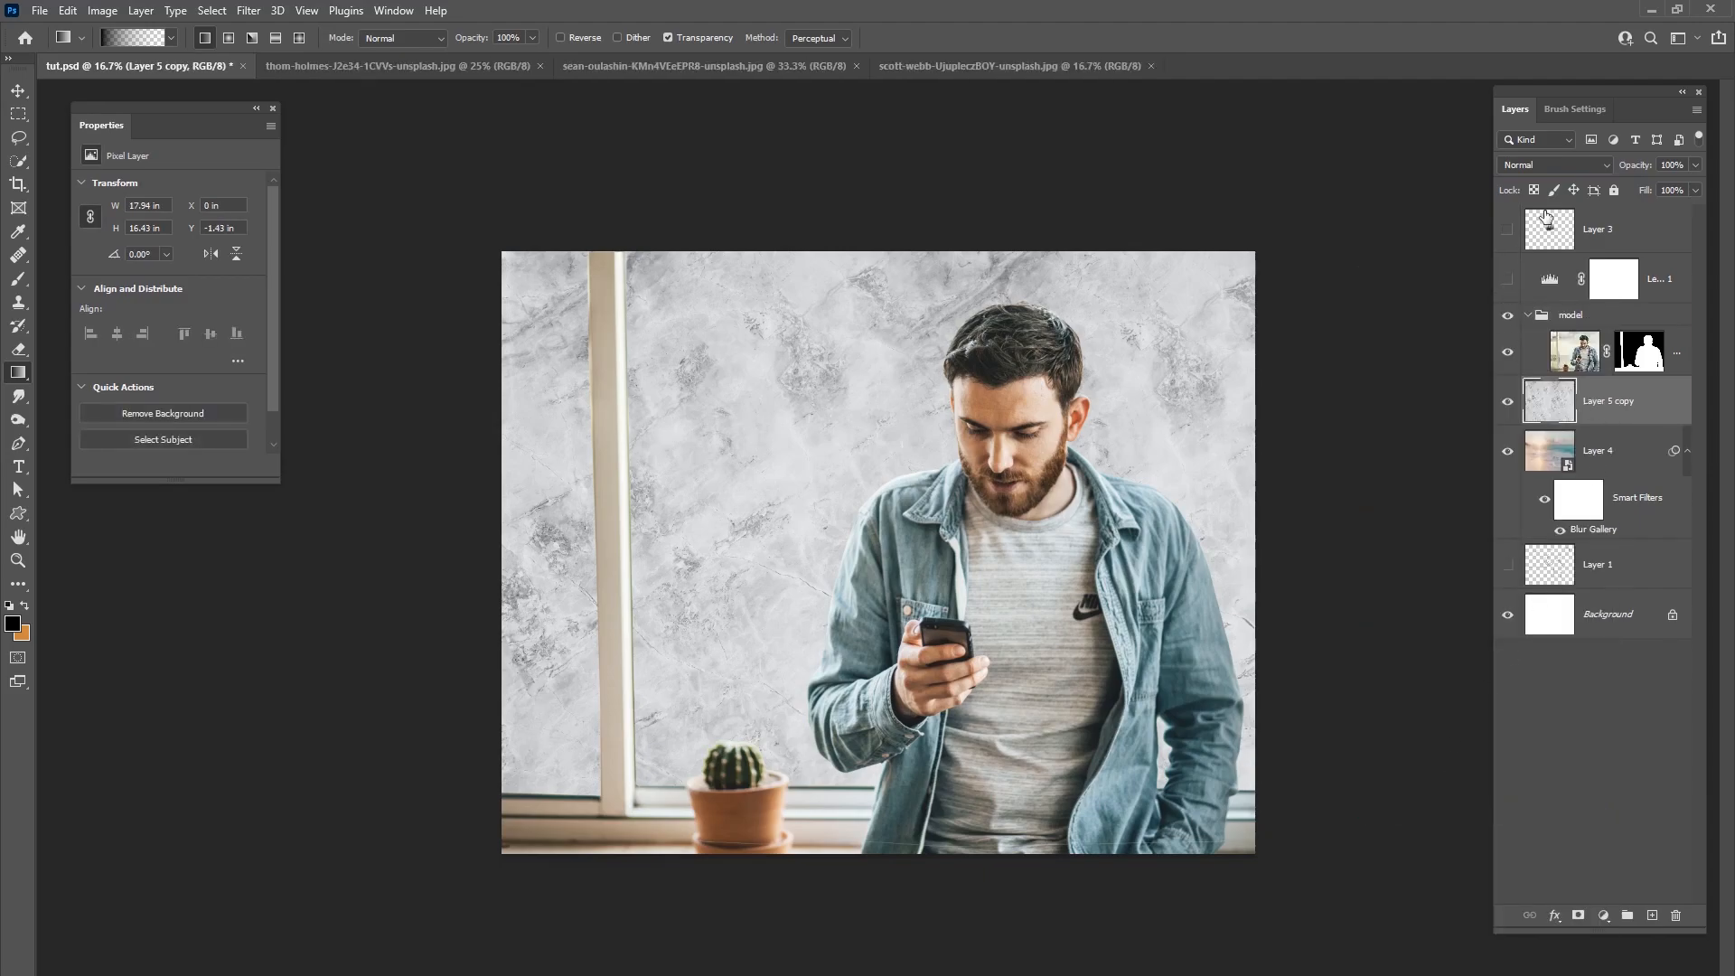
{"action": "left_click", "coordinate": [1526, 167]}
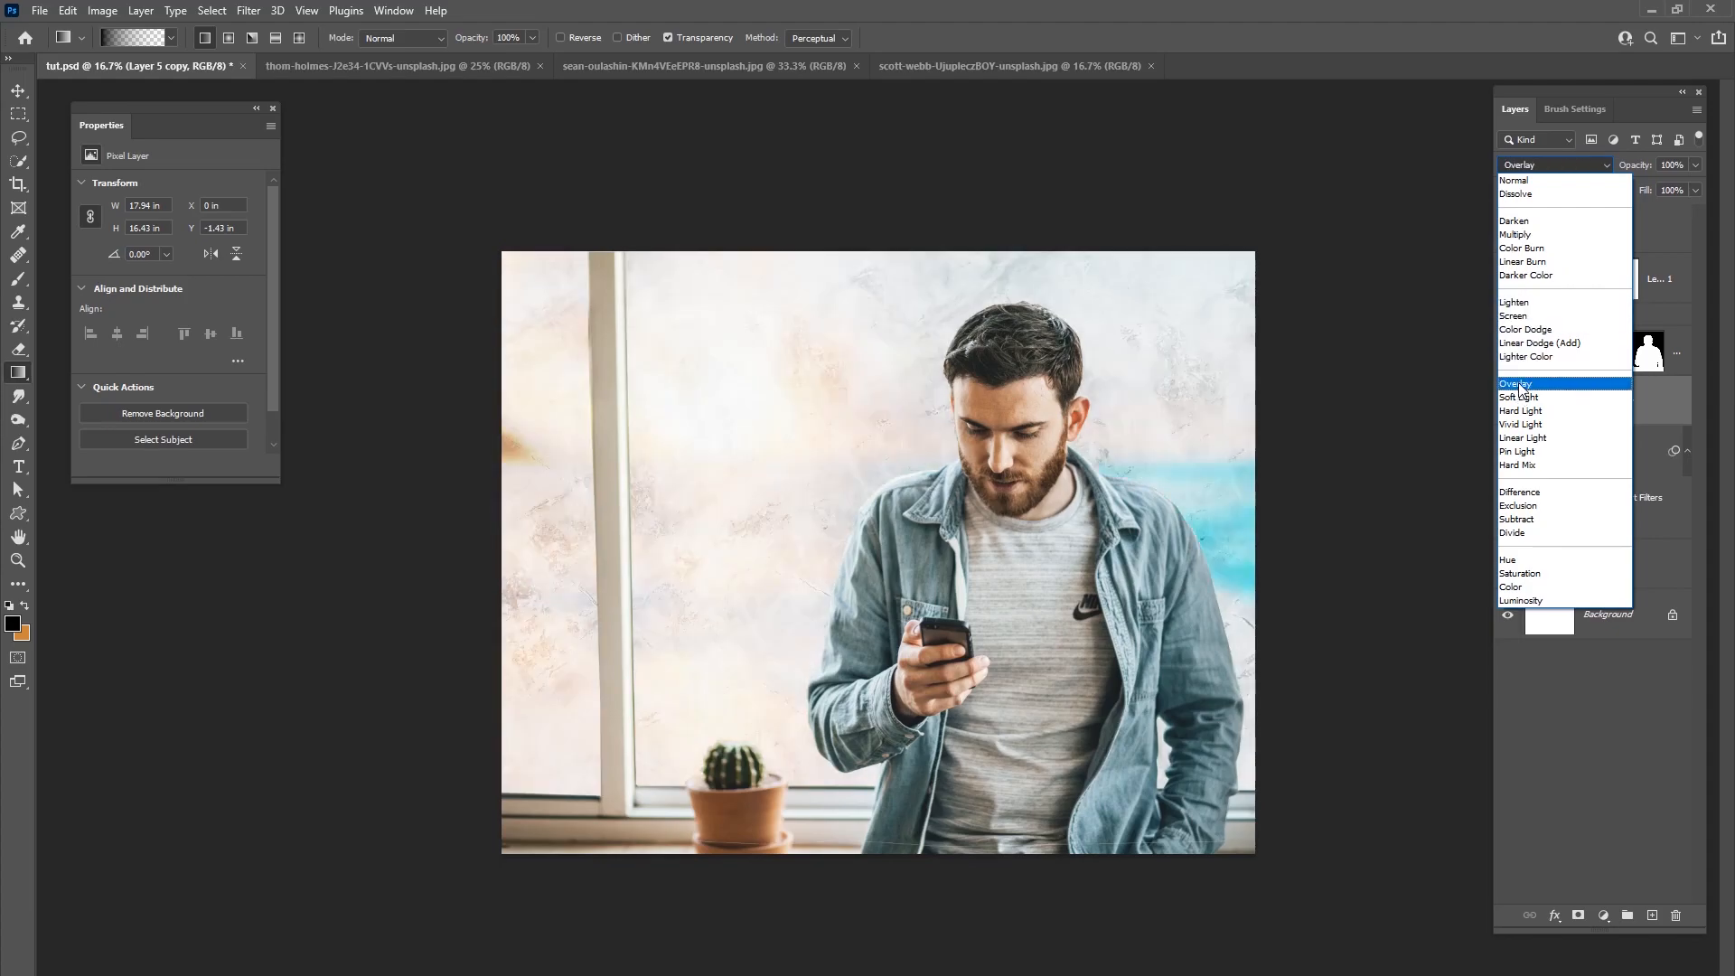
{"action": "left_click", "coordinate": [1526, 384]}
Step: Clip a Levels adjustment to the texture layer with midtones 0.30 and output white 211, and compare the image with the texture hidden
{"action": "left_click", "coordinate": [1605, 915]}
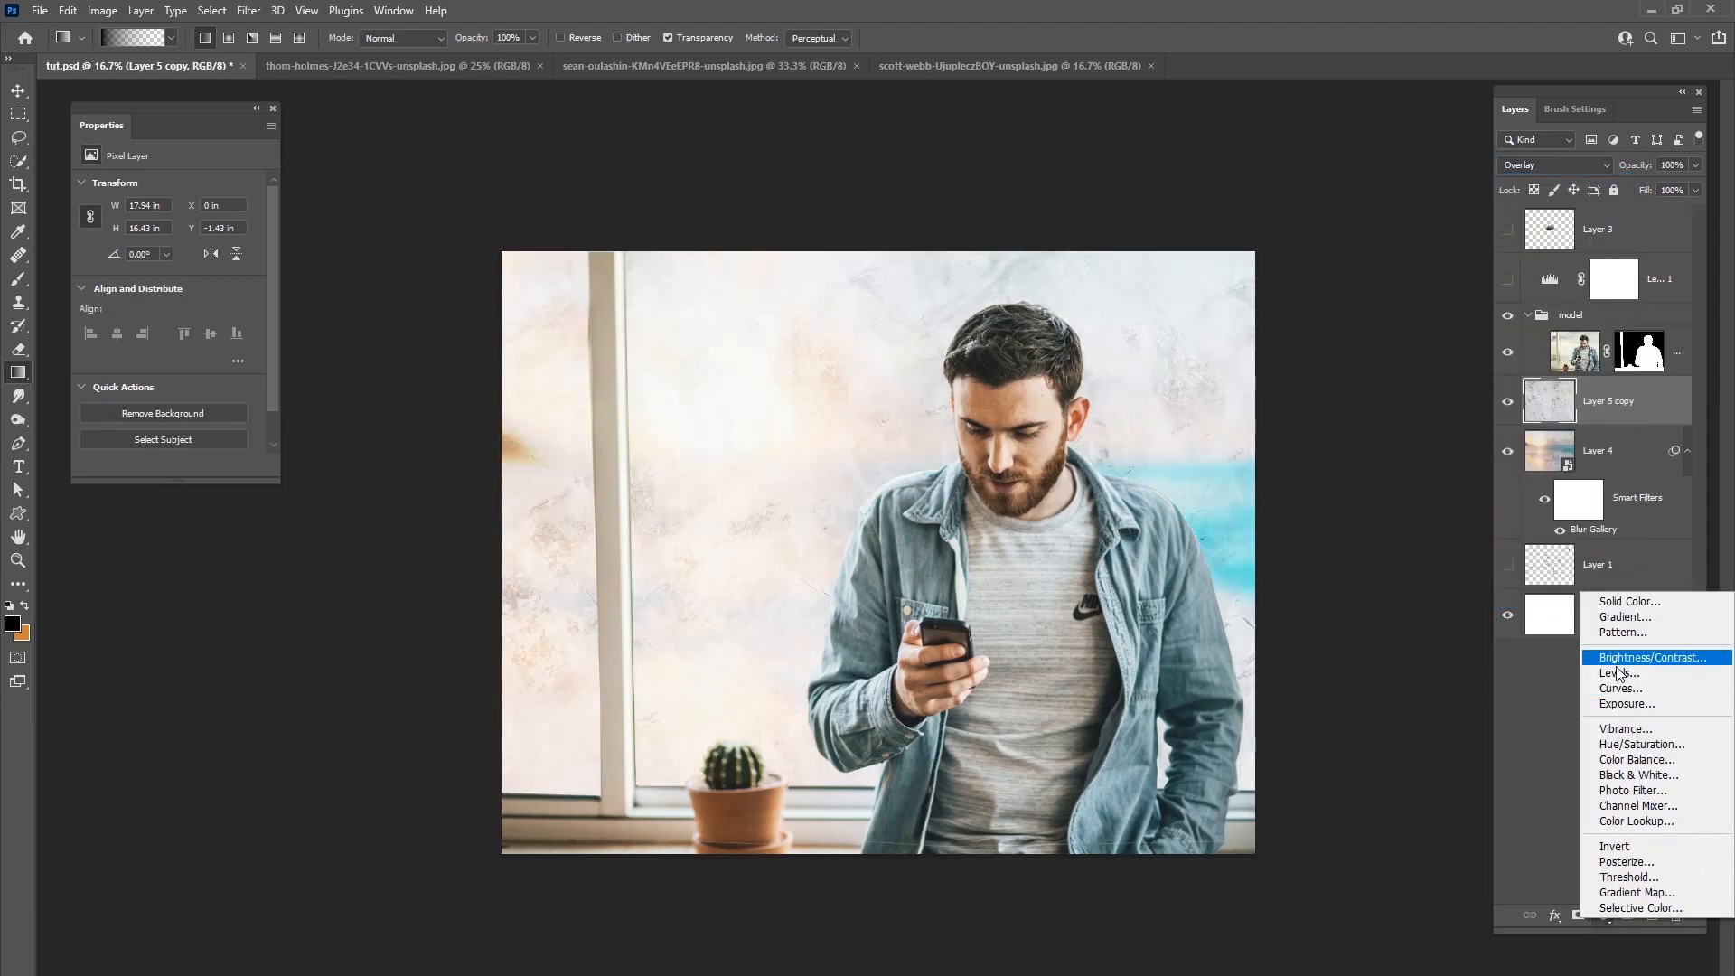
{"action": "left_click", "coordinate": [1580, 666]}
{"action": "key", "text": "ctrl+alt+g"}
{"action": "left_click_drag", "start_coordinate": [182, 316], "coordinate": [231, 369]}
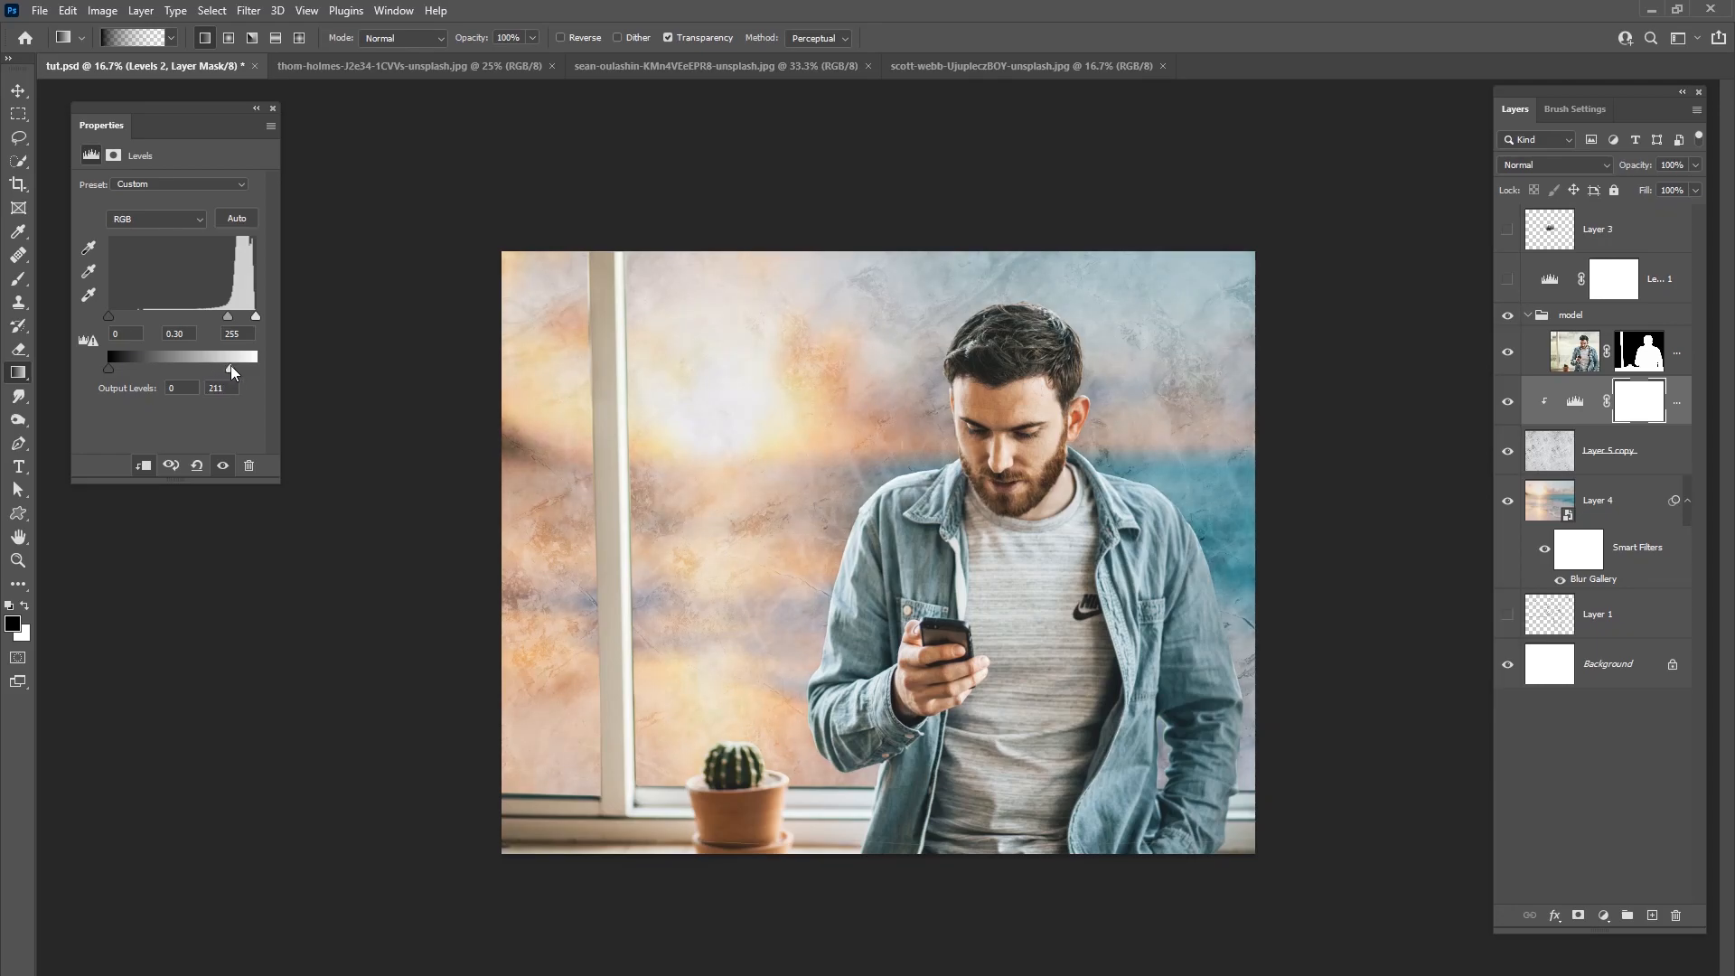
{"action": "left_click", "coordinate": [1508, 451]}
{"action": "left_click", "coordinate": [1507, 450]}
Step: Apply a slight Gaussian Blur to the Layer 5 copy marble texture so its fine cracks soften but remain discernible
{"action": "left_click", "coordinate": [1650, 451]}
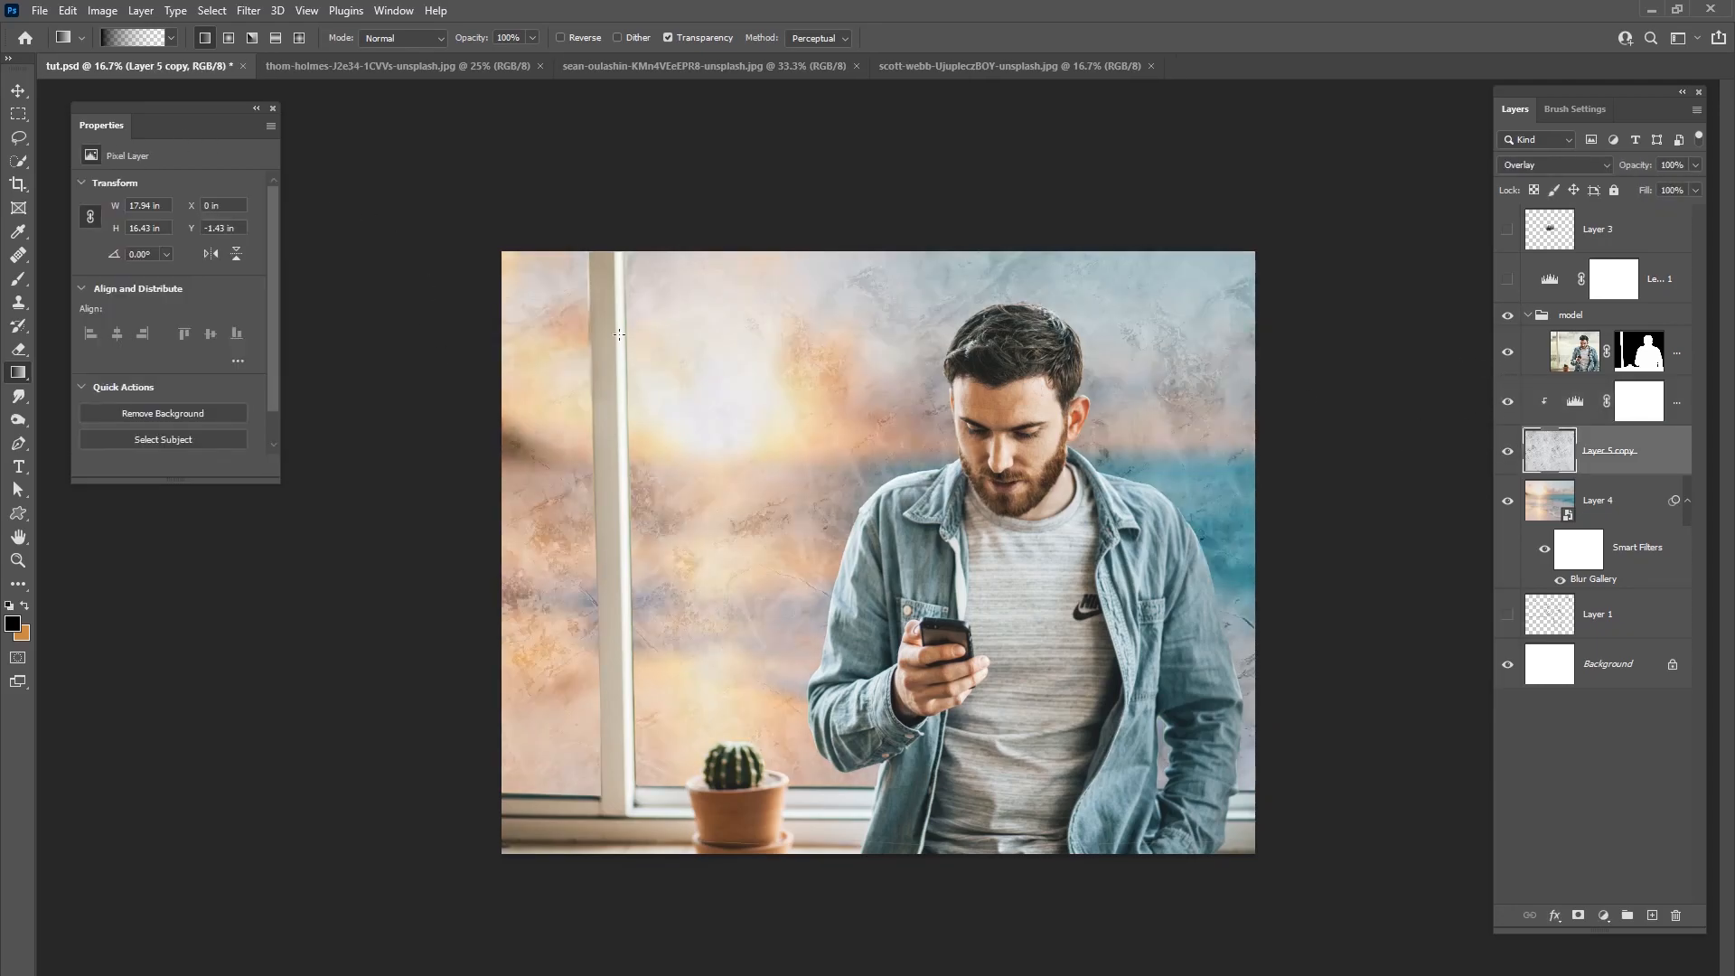
{"action": "left_click", "coordinate": [249, 11]}
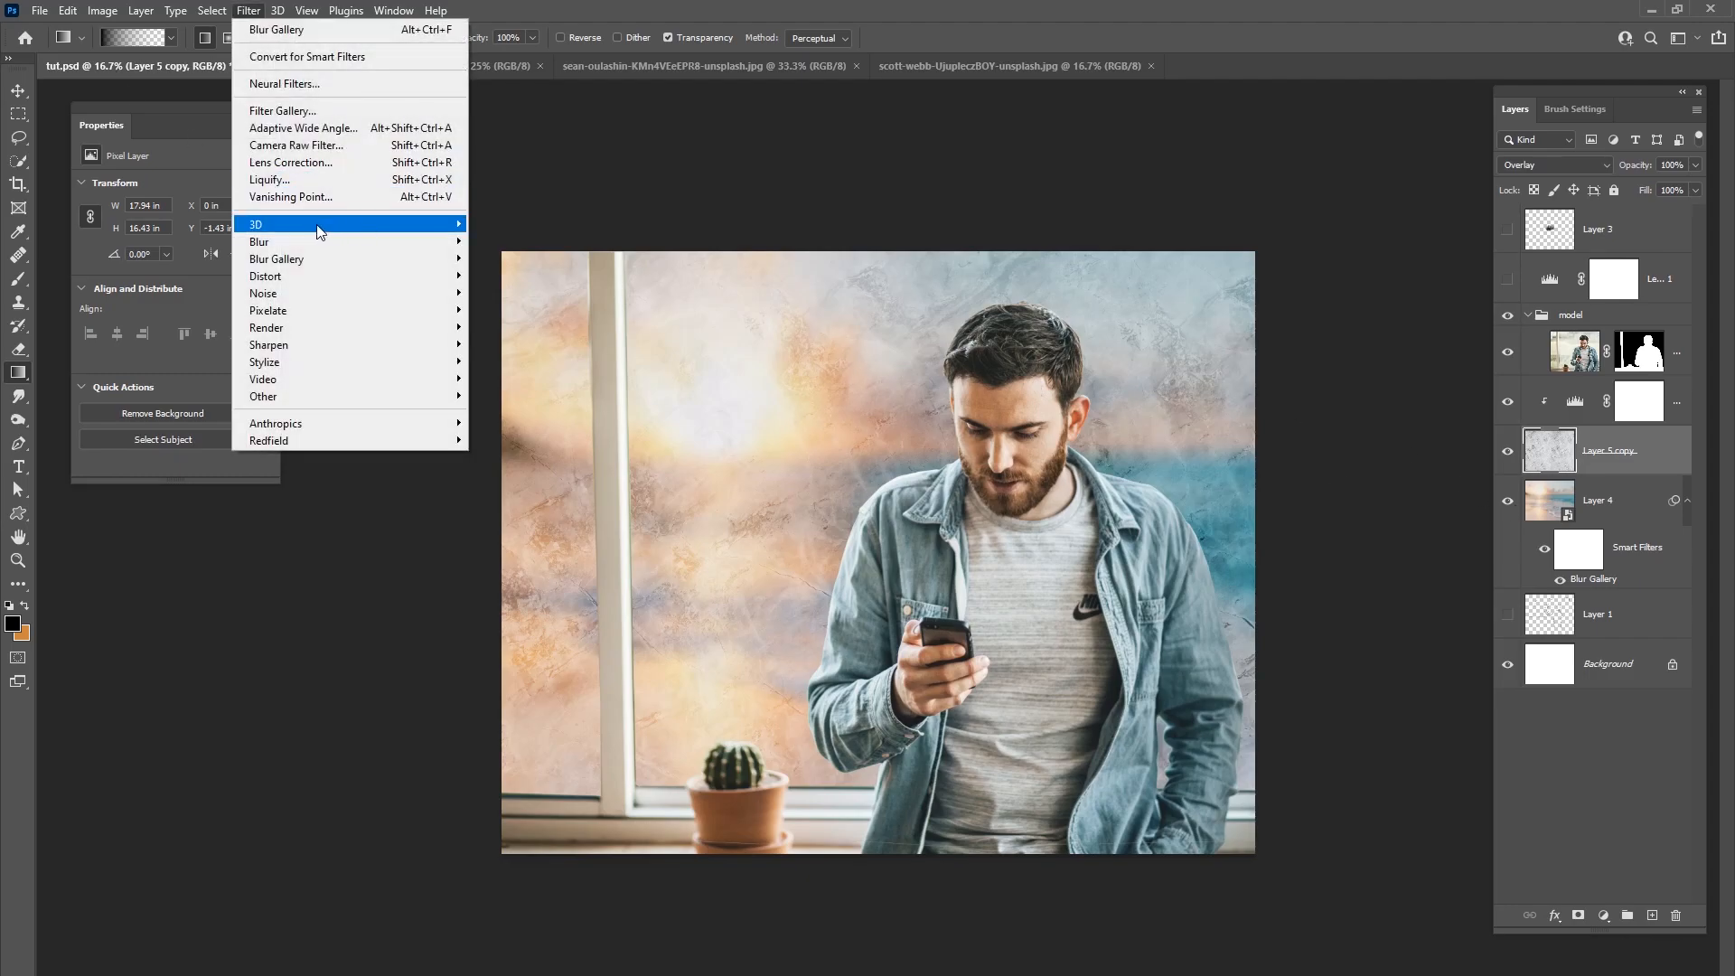
{"action": "mouse_move", "coordinate": [303, 249]}
{"action": "left_click", "coordinate": [516, 310]}
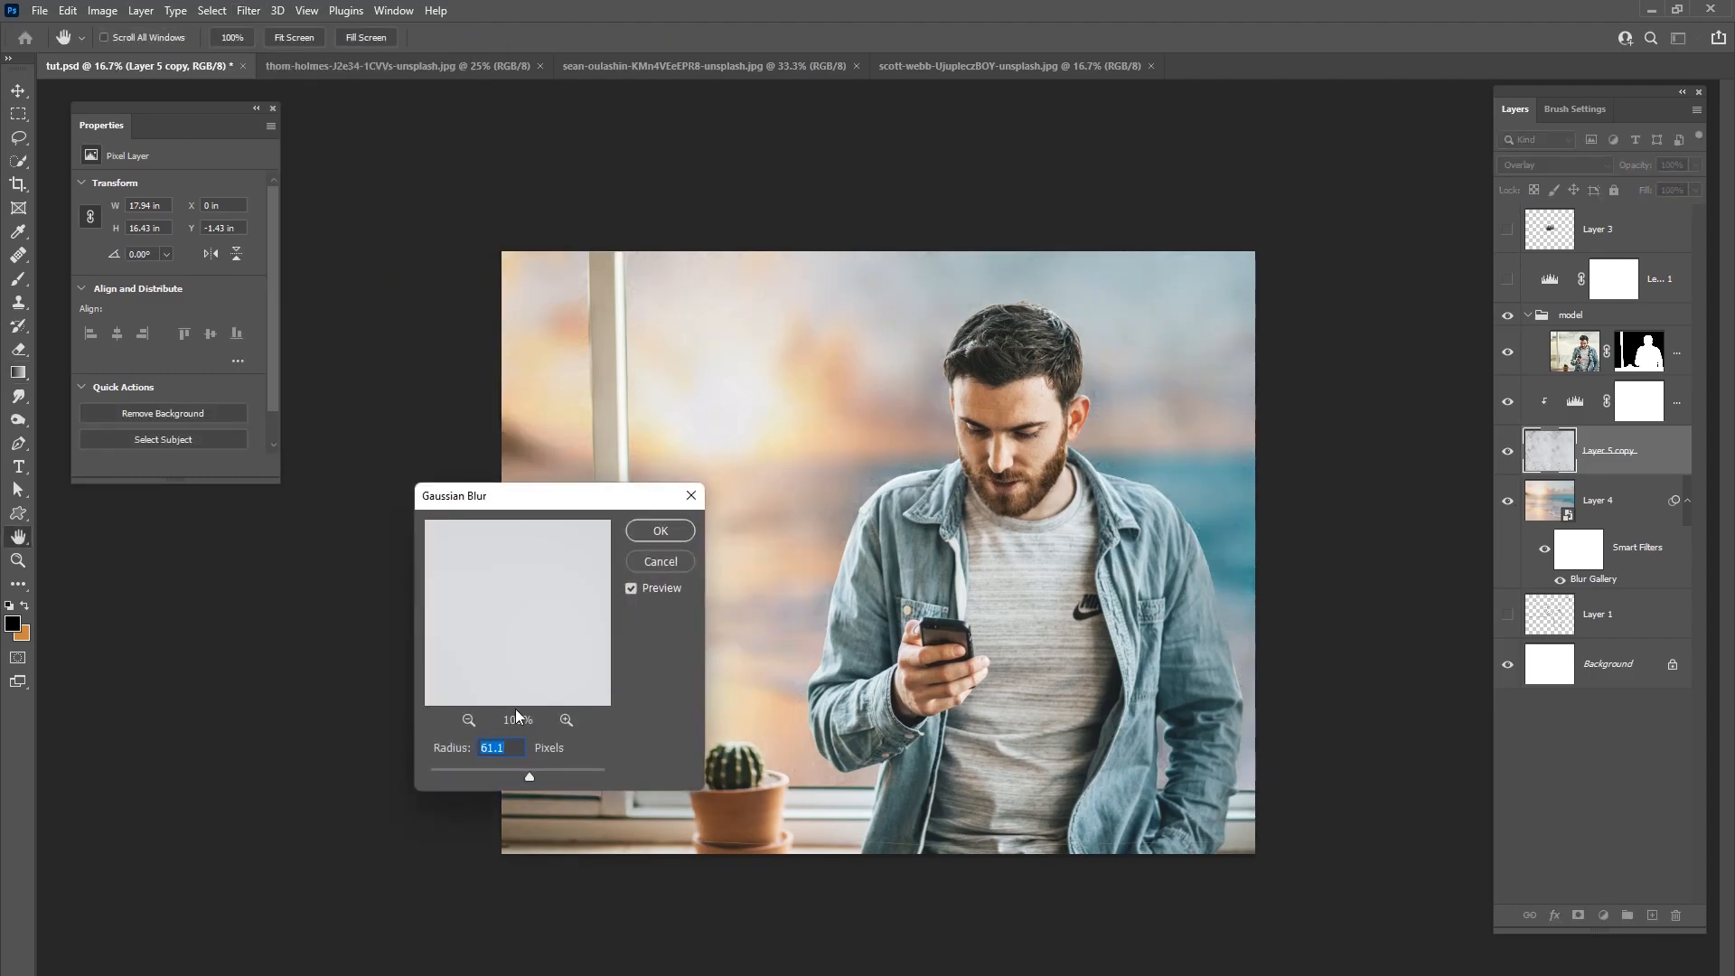
{"action": "left_click_drag", "start_coordinate": [516, 774], "coordinate": [500, 770]}
{"action": "left_click_drag", "start_coordinate": [507, 776], "coordinate": [502, 774]}
{"action": "left_click", "coordinate": [661, 530]}
{"action": "key", "text": "g"}
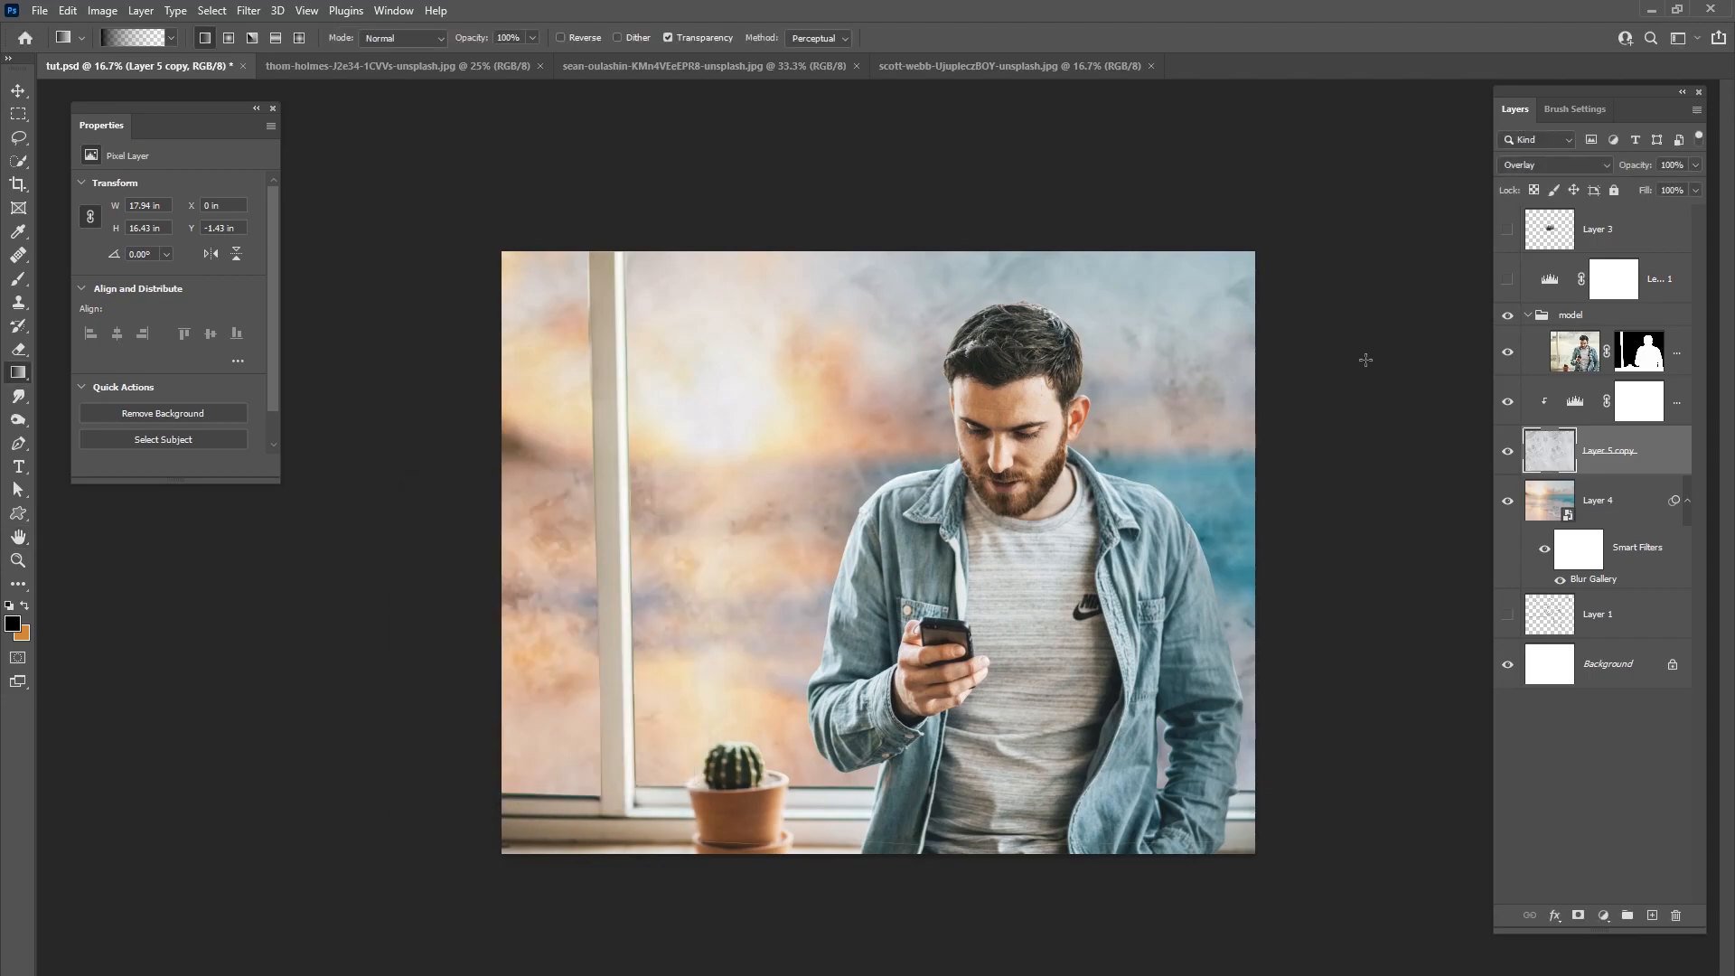
Step: Lower the opacity of the Layer 5 copy texture for a subtler effect, comparing the image with the Levels adjustment and the texture hidden
{"action": "left_click", "coordinate": [1507, 405]}
{"action": "left_click", "coordinate": [1508, 405]}
{"action": "left_click", "coordinate": [1696, 189]}
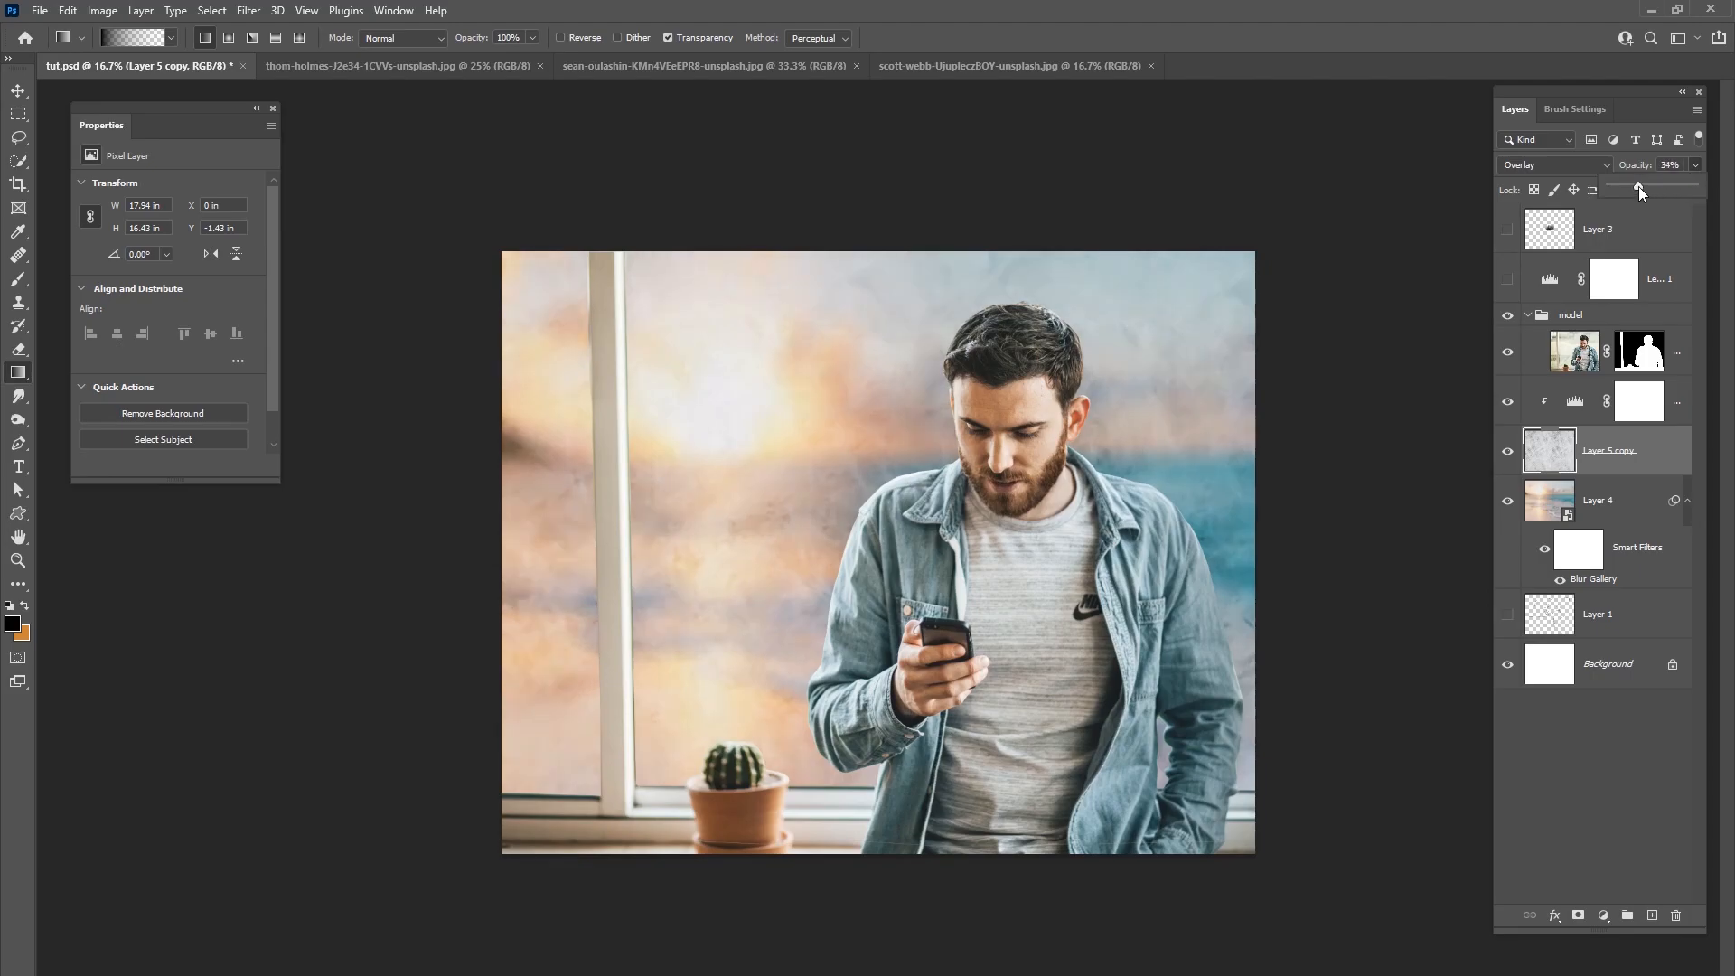
{"action": "left_click", "coordinate": [1511, 460]}
{"action": "left_click", "coordinate": [1510, 459]}
{"action": "left_click_drag", "start_coordinate": [1645, 188], "coordinate": [1651, 188]}
{"action": "left_click", "coordinate": [1508, 458]}
{"action": "left_click", "coordinate": [1508, 458]}
{"action": "left_click", "coordinate": [1508, 454]}
{"action": "left_click", "coordinate": [1507, 454]}
{"action": "left_click", "coordinate": [1507, 454]}
{"action": "left_click", "coordinate": [1507, 452]}
{"action": "left_click", "coordinate": [1508, 452]}
{"action": "left_click", "coordinate": [1508, 452]}
Step: Add a new layer directly above the clipped Levels adjustment and fill it with grey #777777 using the Paint Bucket
{"action": "left_click", "coordinate": [1651, 401]}
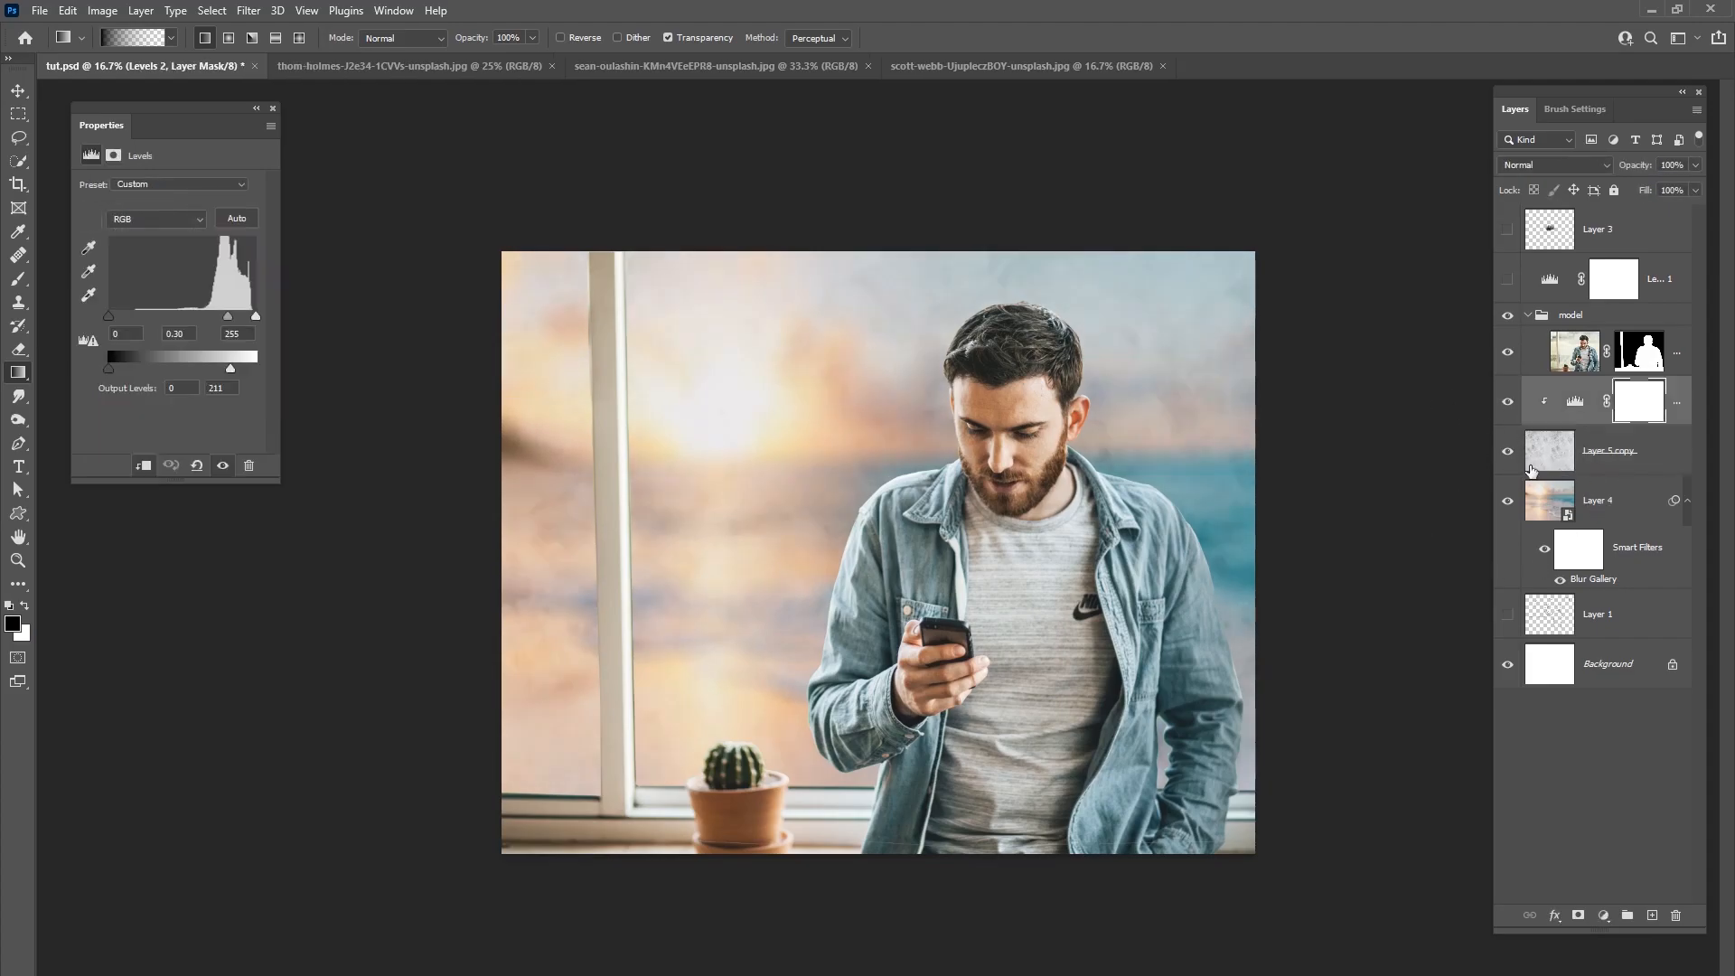
{"action": "left_click", "coordinate": [1655, 459]}
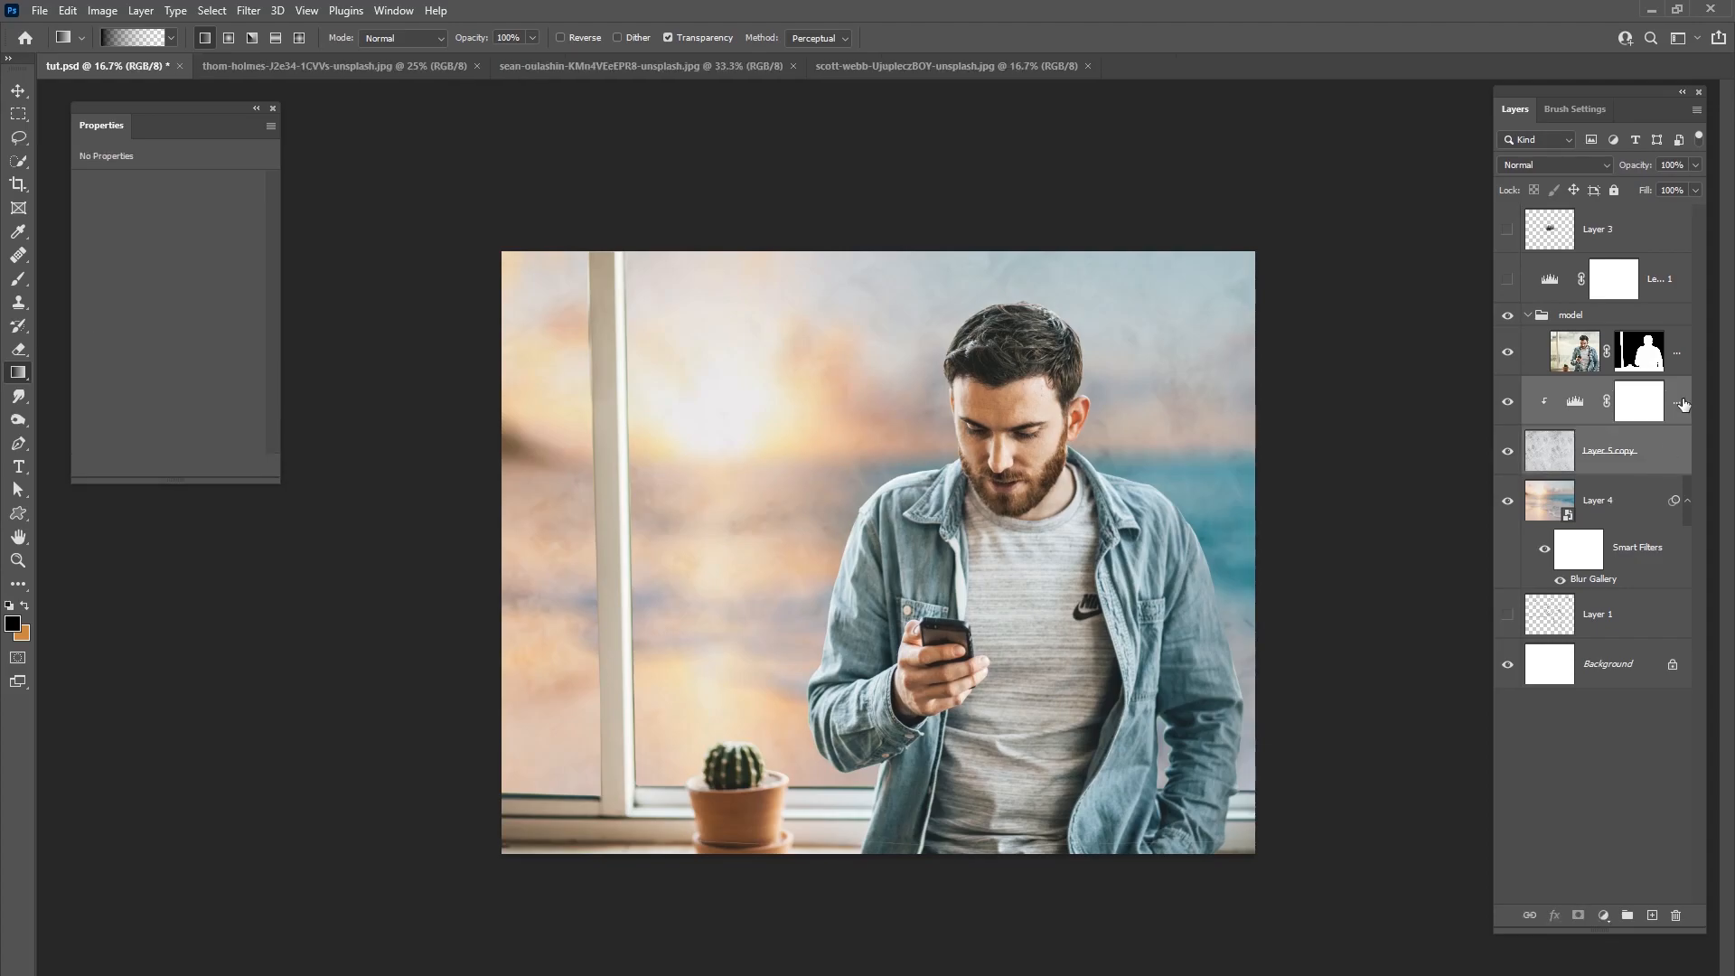
{"action": "left_click", "coordinate": [1683, 406]}
{"action": "left_click", "coordinate": [1654, 915]}
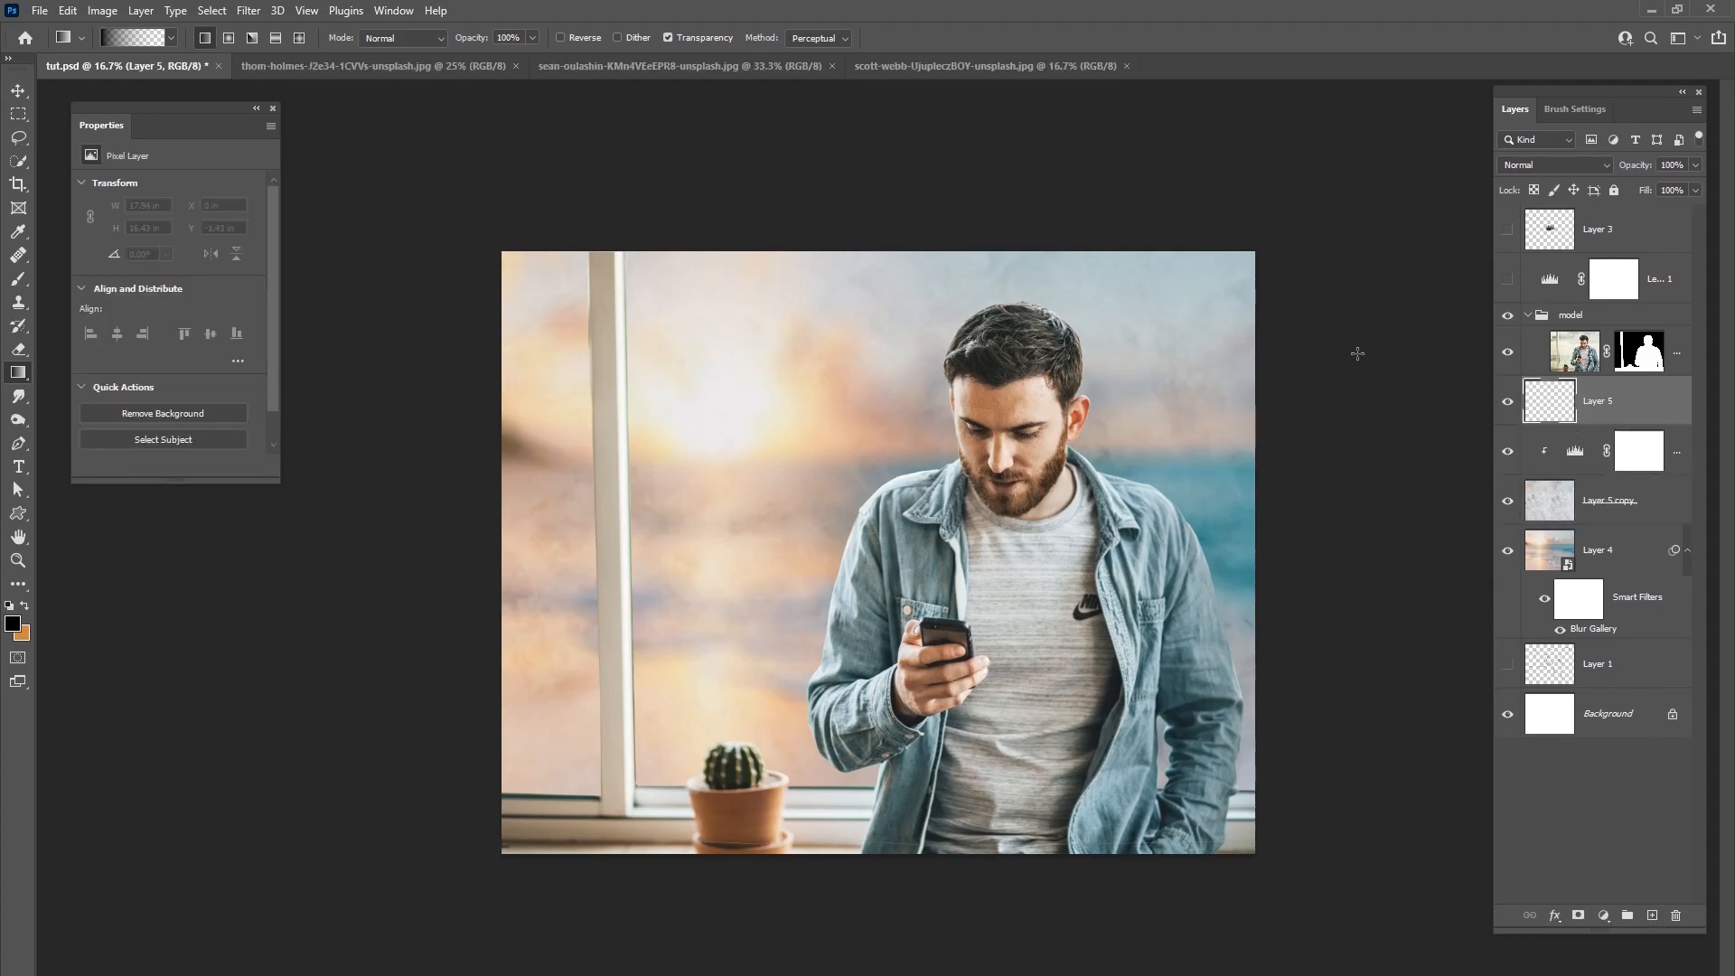
{"action": "left_click", "coordinate": [21, 380]}
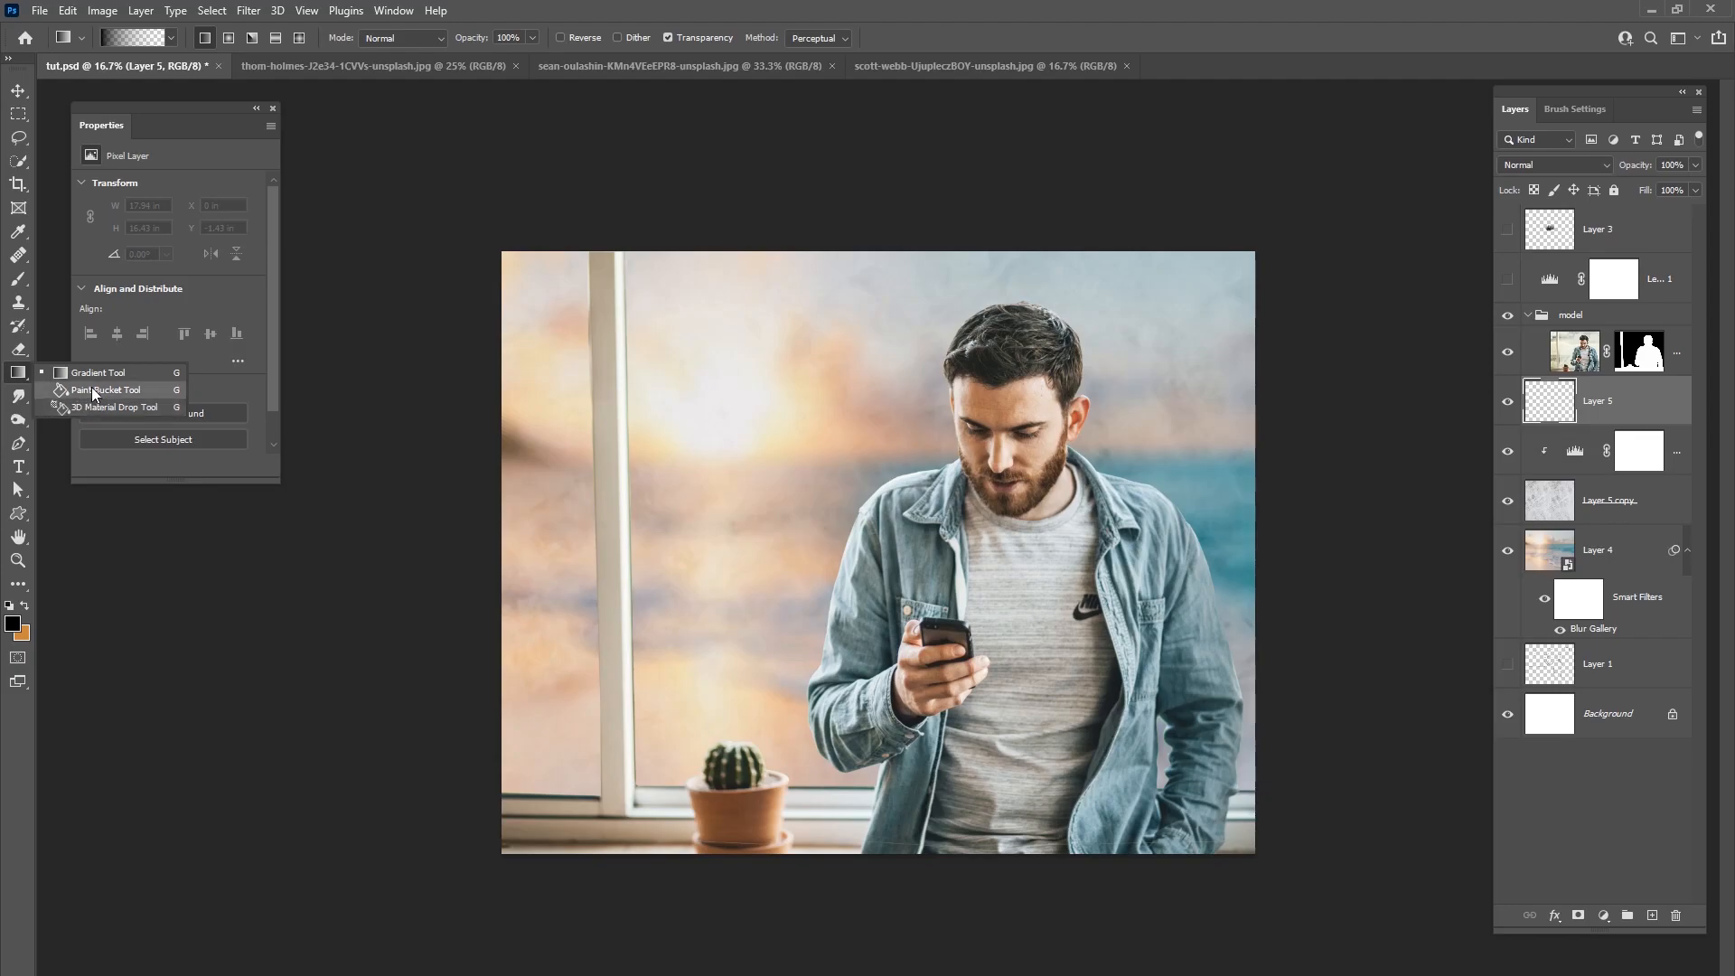
{"action": "left_click", "coordinate": [94, 392]}
{"action": "left_click", "coordinate": [13, 625]}
{"action": "type", "text": "777777"}
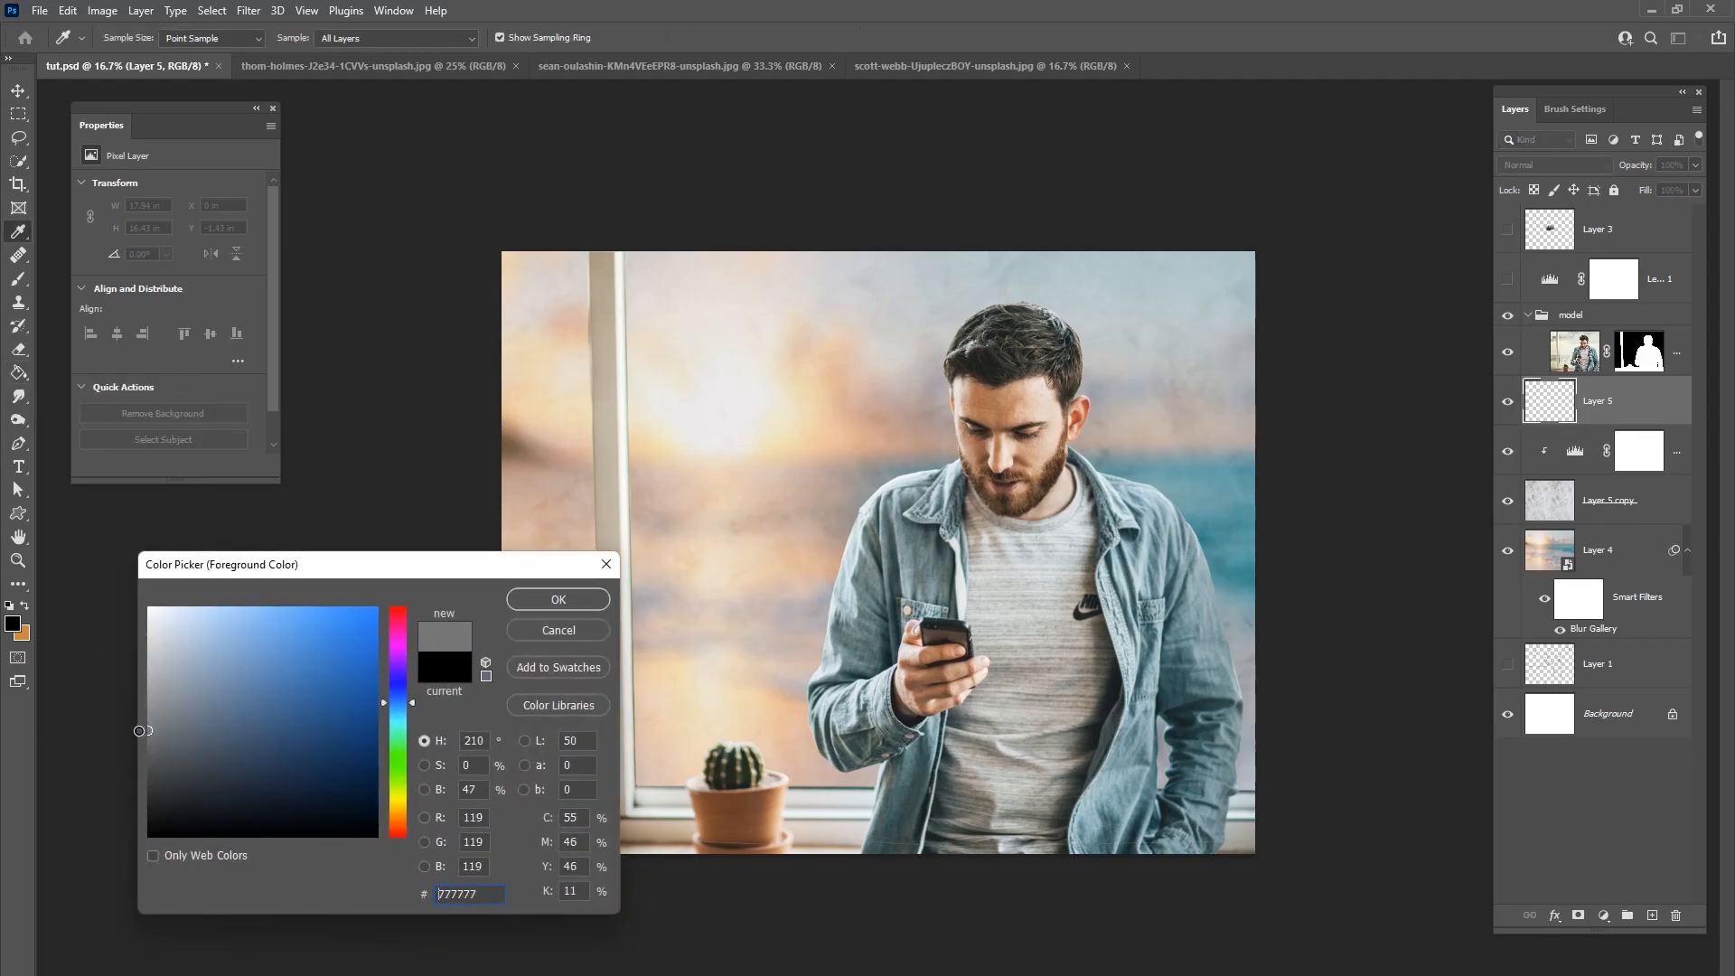
{"action": "left_click", "coordinate": [559, 599]}
{"action": "left_click", "coordinate": [778, 491]}
Step: Add 1.5% Gaussian monochromatic noise to the grey Layer 5 and set its blend mode to Overlay
{"action": "left_click", "coordinate": [249, 10]}
{"action": "mouse_move", "coordinate": [312, 291]}
{"action": "left_click", "coordinate": [568, 293]}
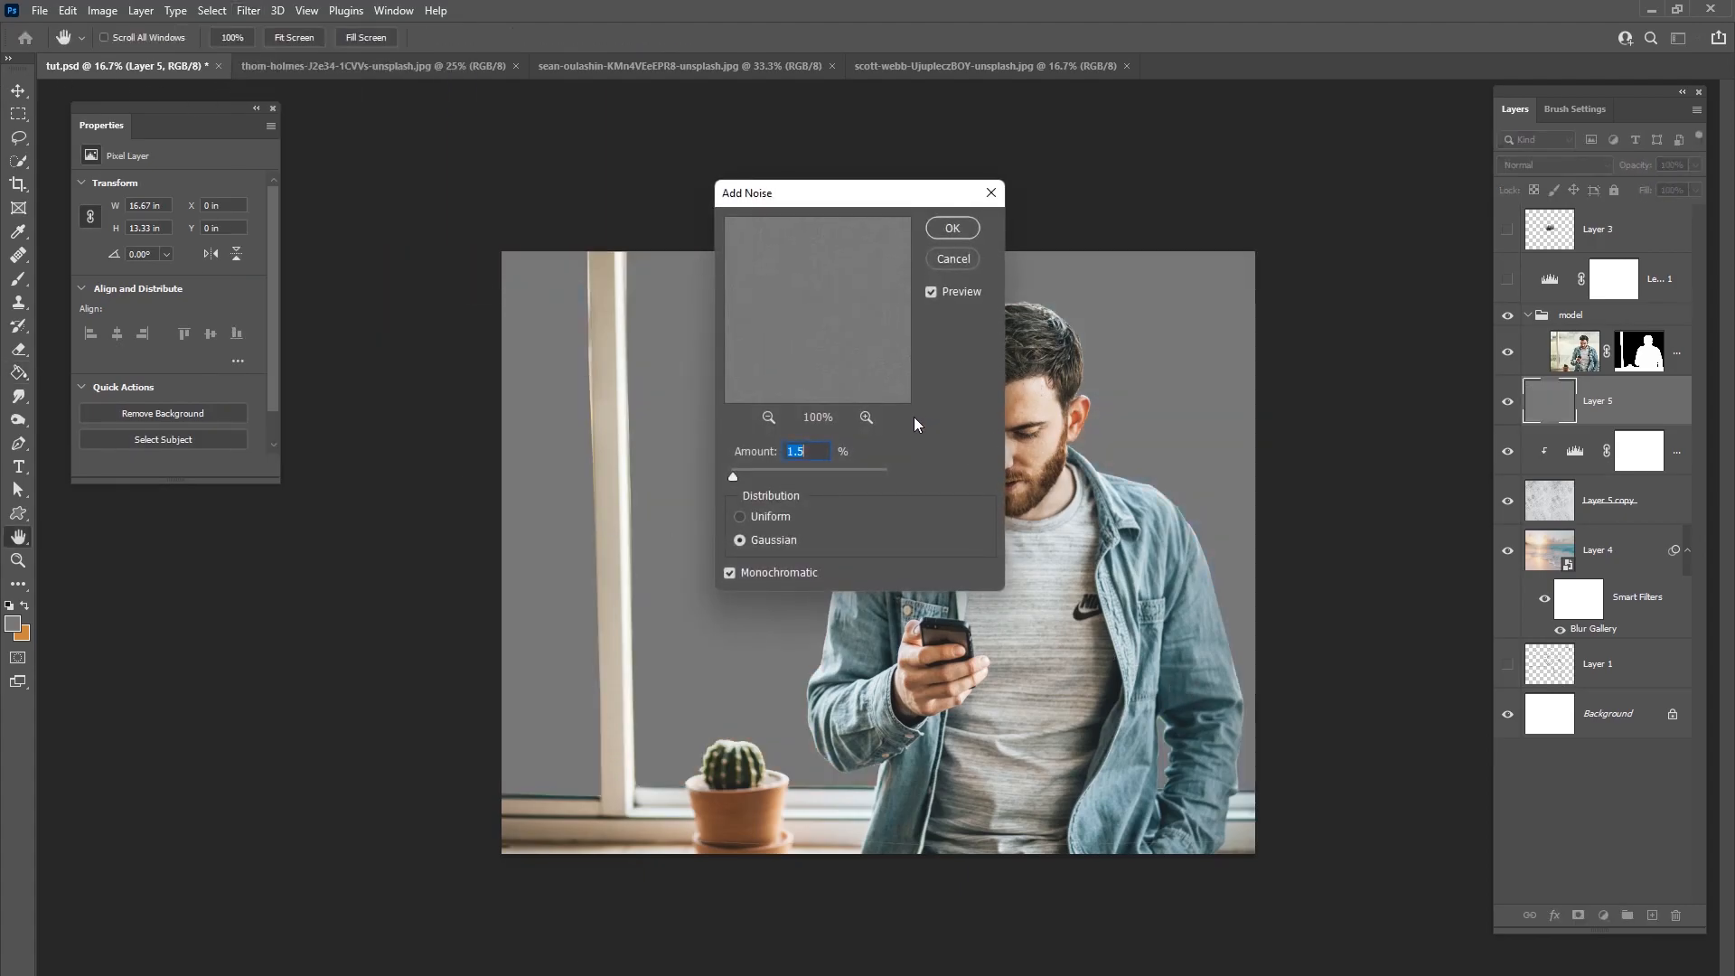
{"action": "left_click", "coordinate": [953, 229]}
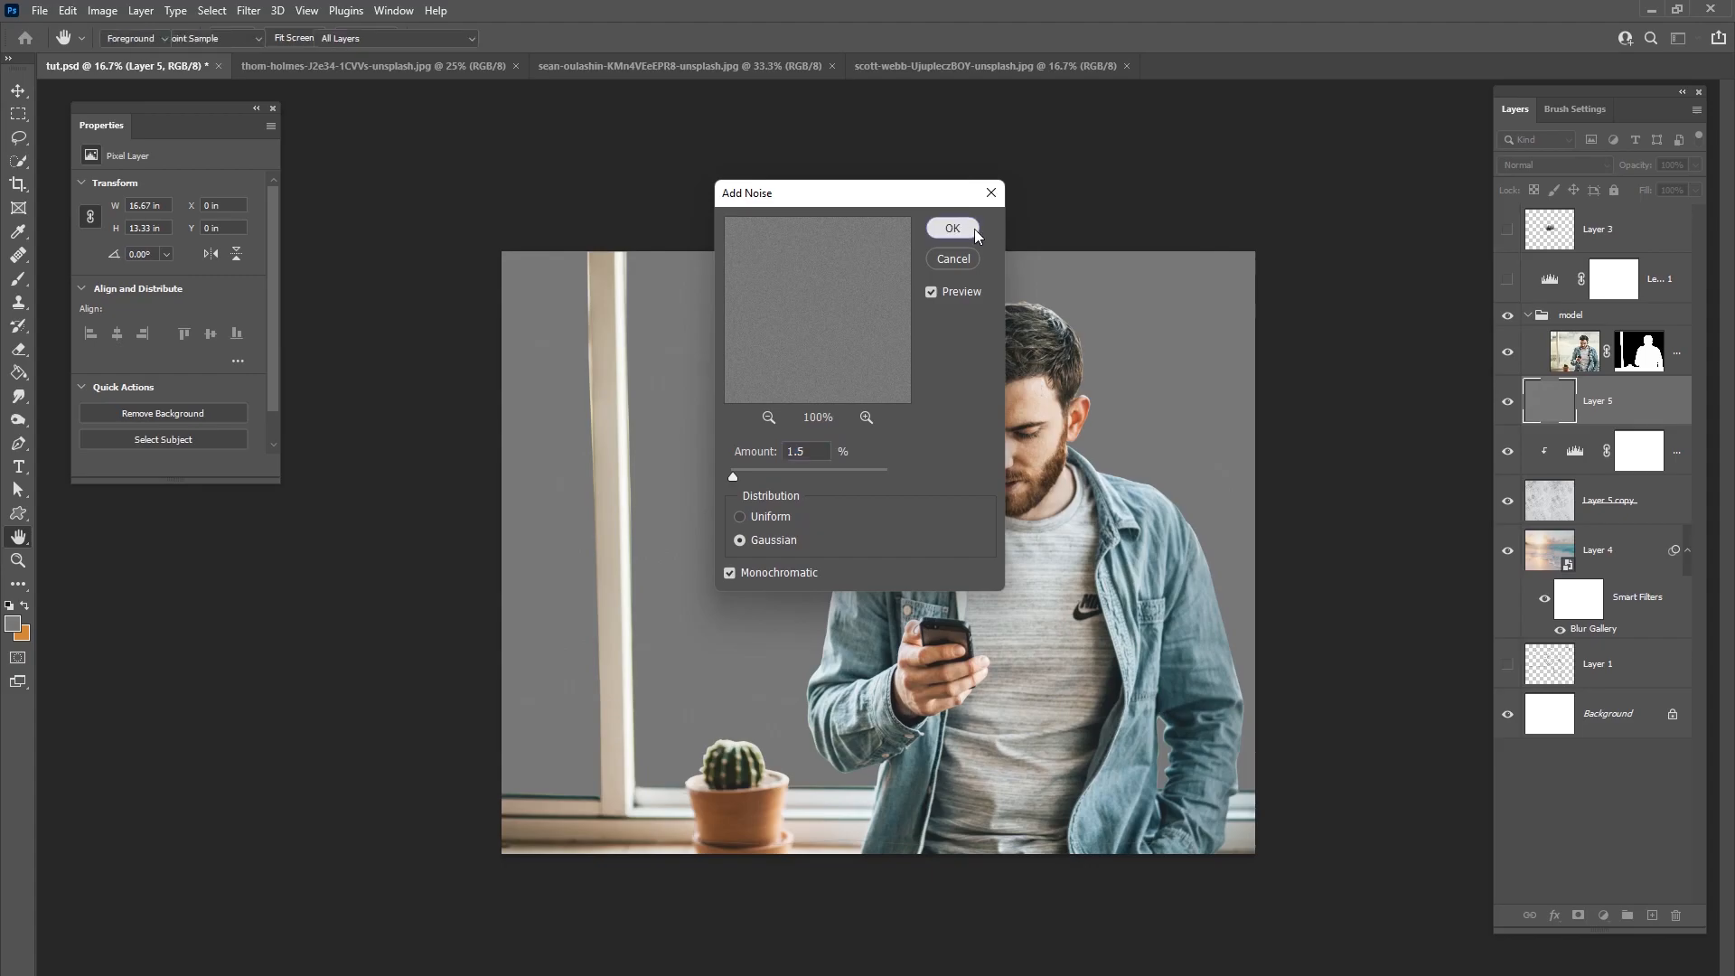
{"action": "left_click", "coordinate": [1556, 165]}
{"action": "left_click", "coordinate": [1534, 386]}
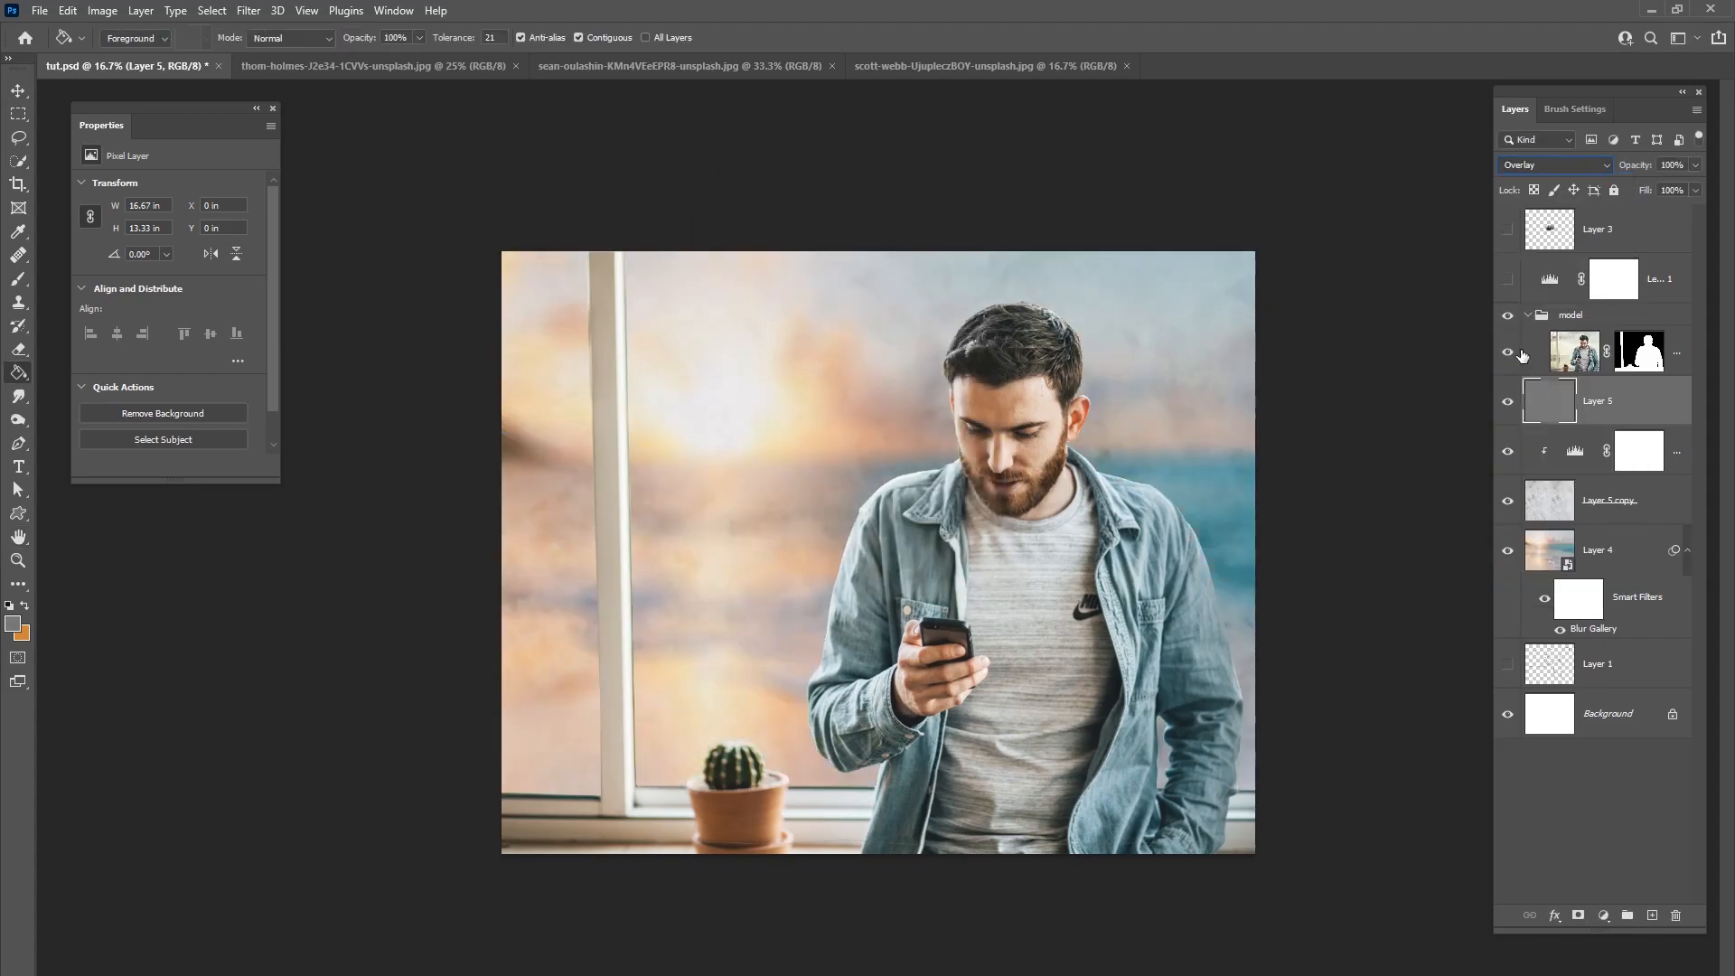
Step: Examine the noise grain on the blurred background beside the man's jacket at high magnification, with the grey layer shown and hidden
{"action": "key", "text": "ctrl+plus"}
{"action": "key", "text": "ctrl+plus"}
{"action": "key", "text": "ctrl+plus"}
{"action": "key", "text": "ctrl+plus"}
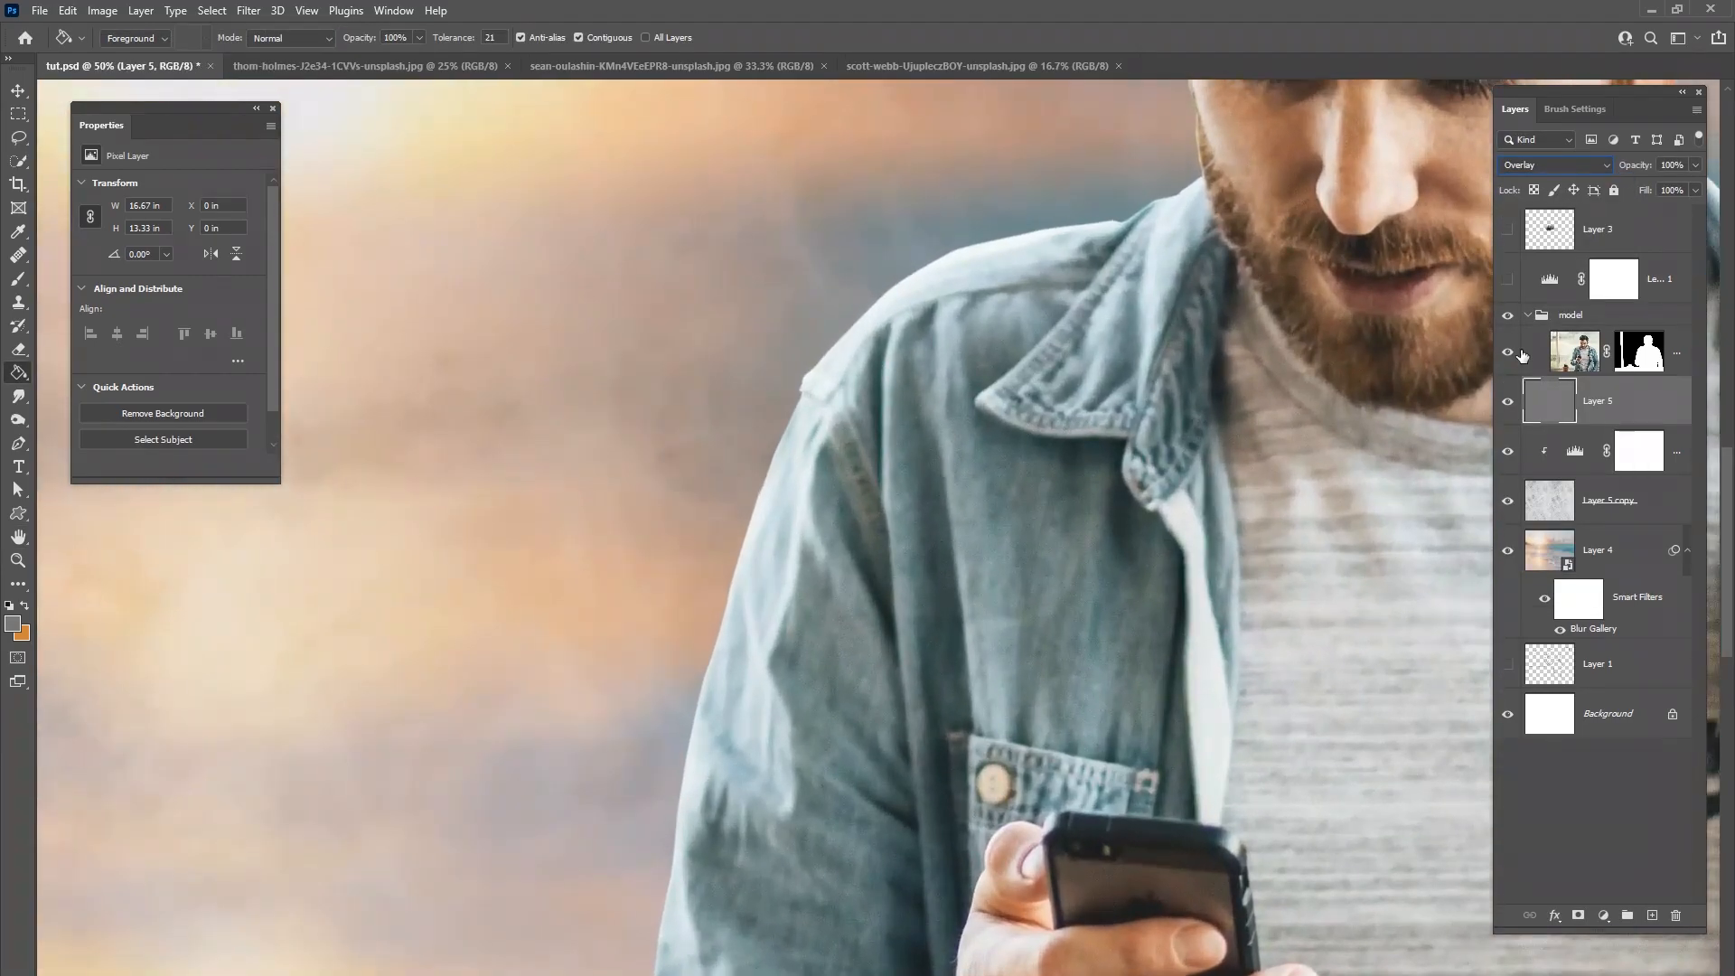
{"action": "mouse_move", "coordinate": [779, 770]}
{"action": "left_mouse_down"}
{"action": "mouse_move", "coordinate": [1232, 678]}
{"action": "mouse_move", "coordinate": [1256, 810]}
{"action": "mouse_move", "coordinate": [560, 967]}
{"action": "mouse_move", "coordinate": [543, 633]}
{"action": "left_mouse_up"}
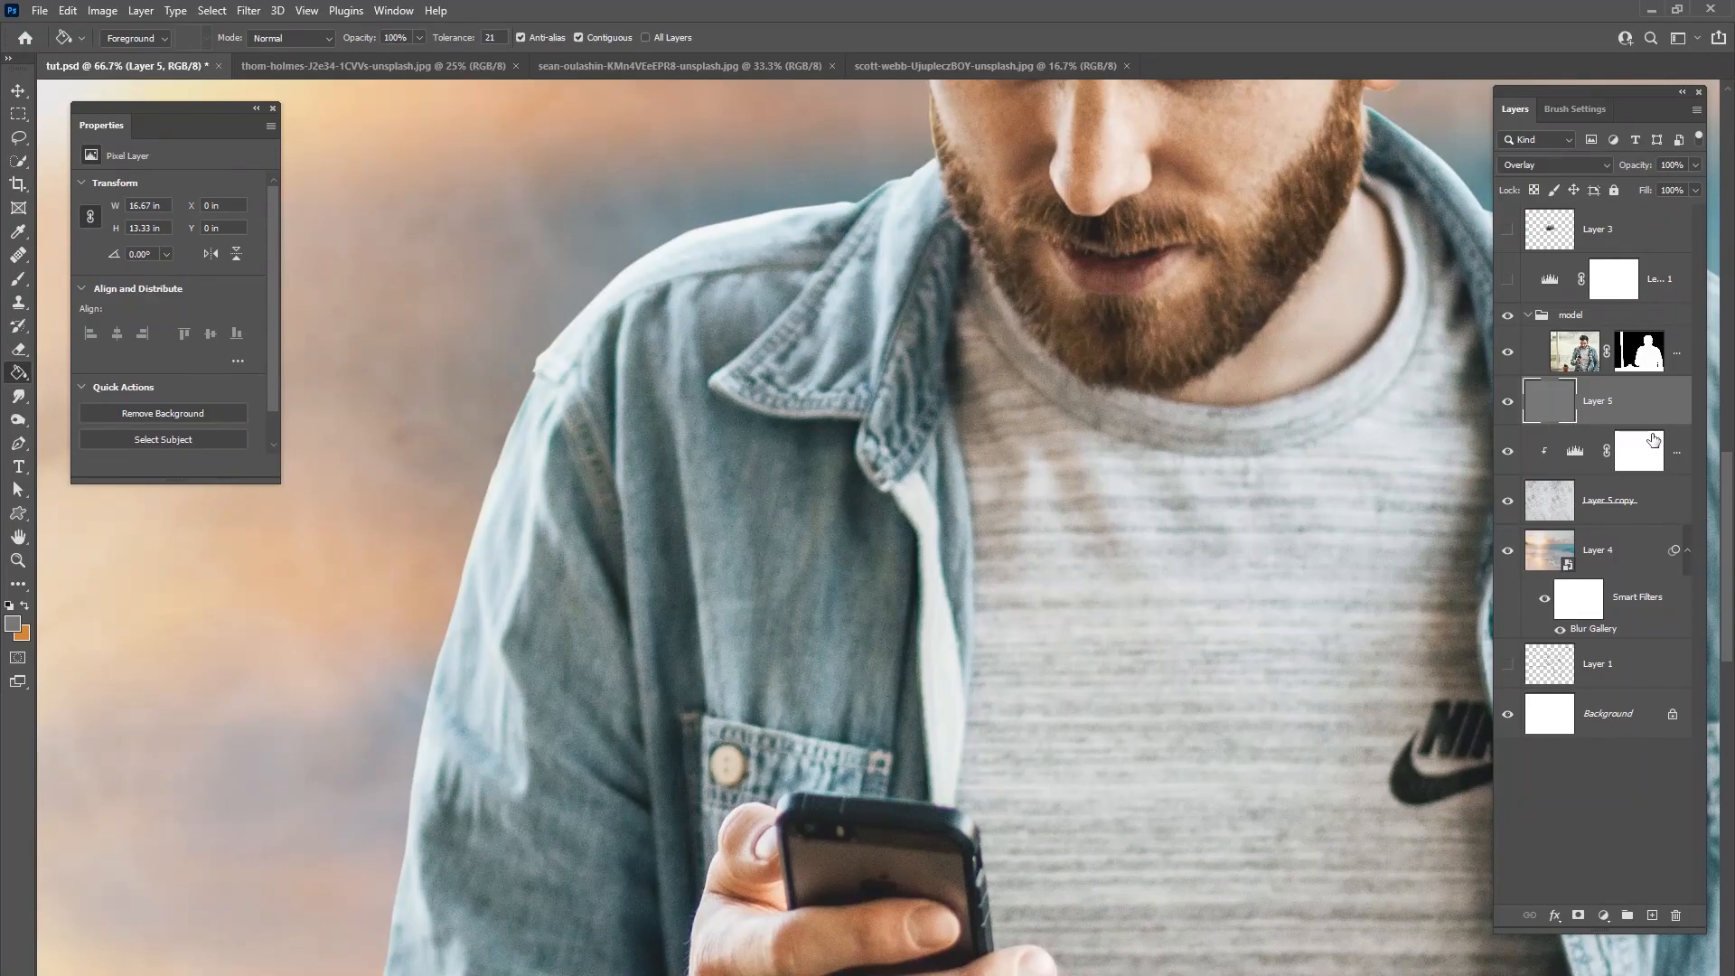
{"action": "left_click", "coordinate": [1677, 454]}
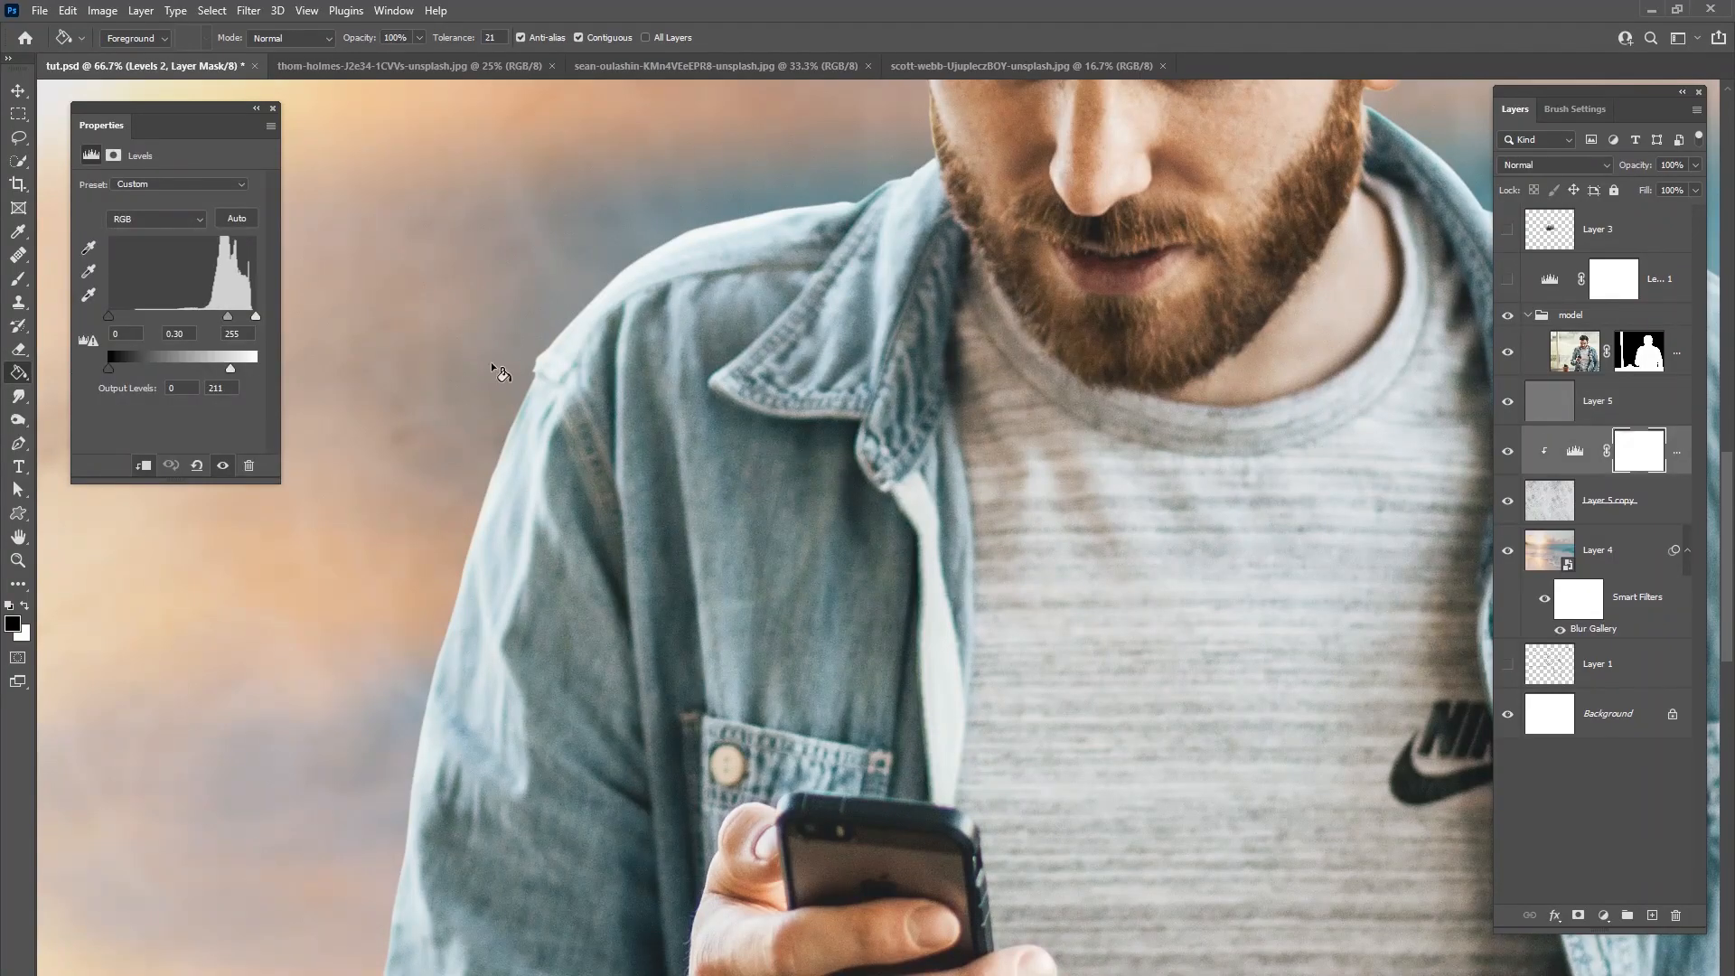
{"action": "left_click_drag", "start_coordinate": [617, 553], "coordinate": [1175, 568]}
{"action": "key", "text": "ctrl+plus"}
{"action": "left_click", "coordinate": [1507, 400]}
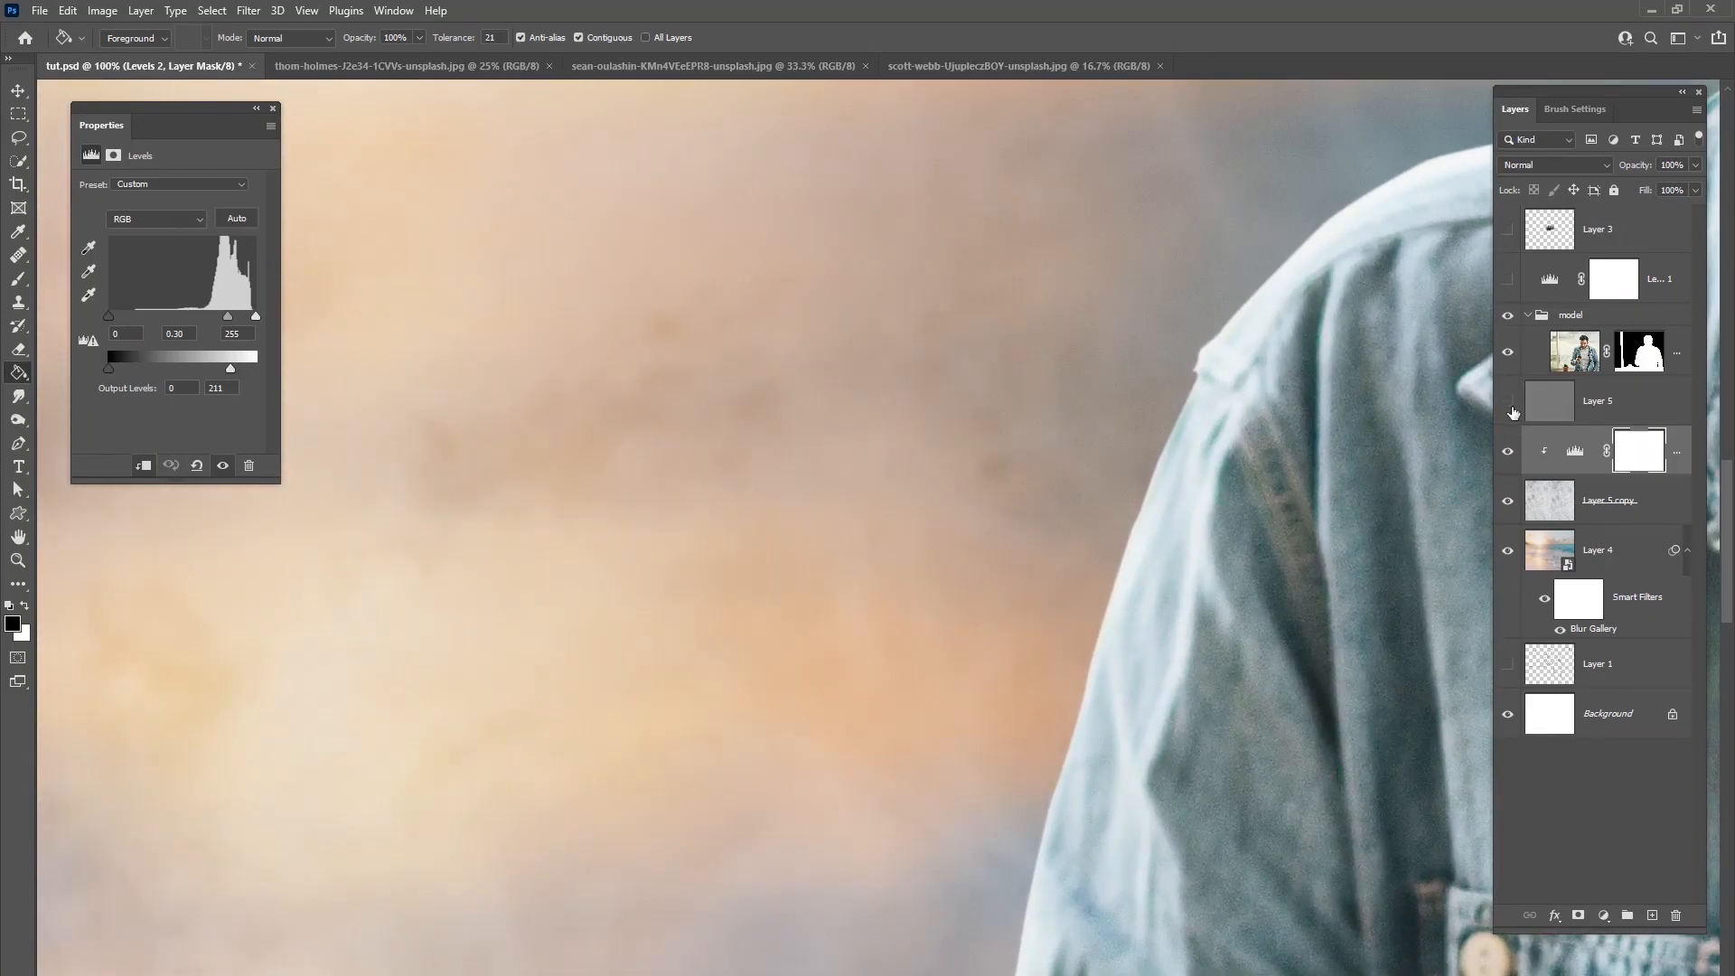
{"action": "key", "text": "ctrl+minus"}
{"action": "key", "text": "ctrl+minus"}
{"action": "key", "text": "ctrl+minus"}
{"action": "key", "text": "ctrl+minus"}
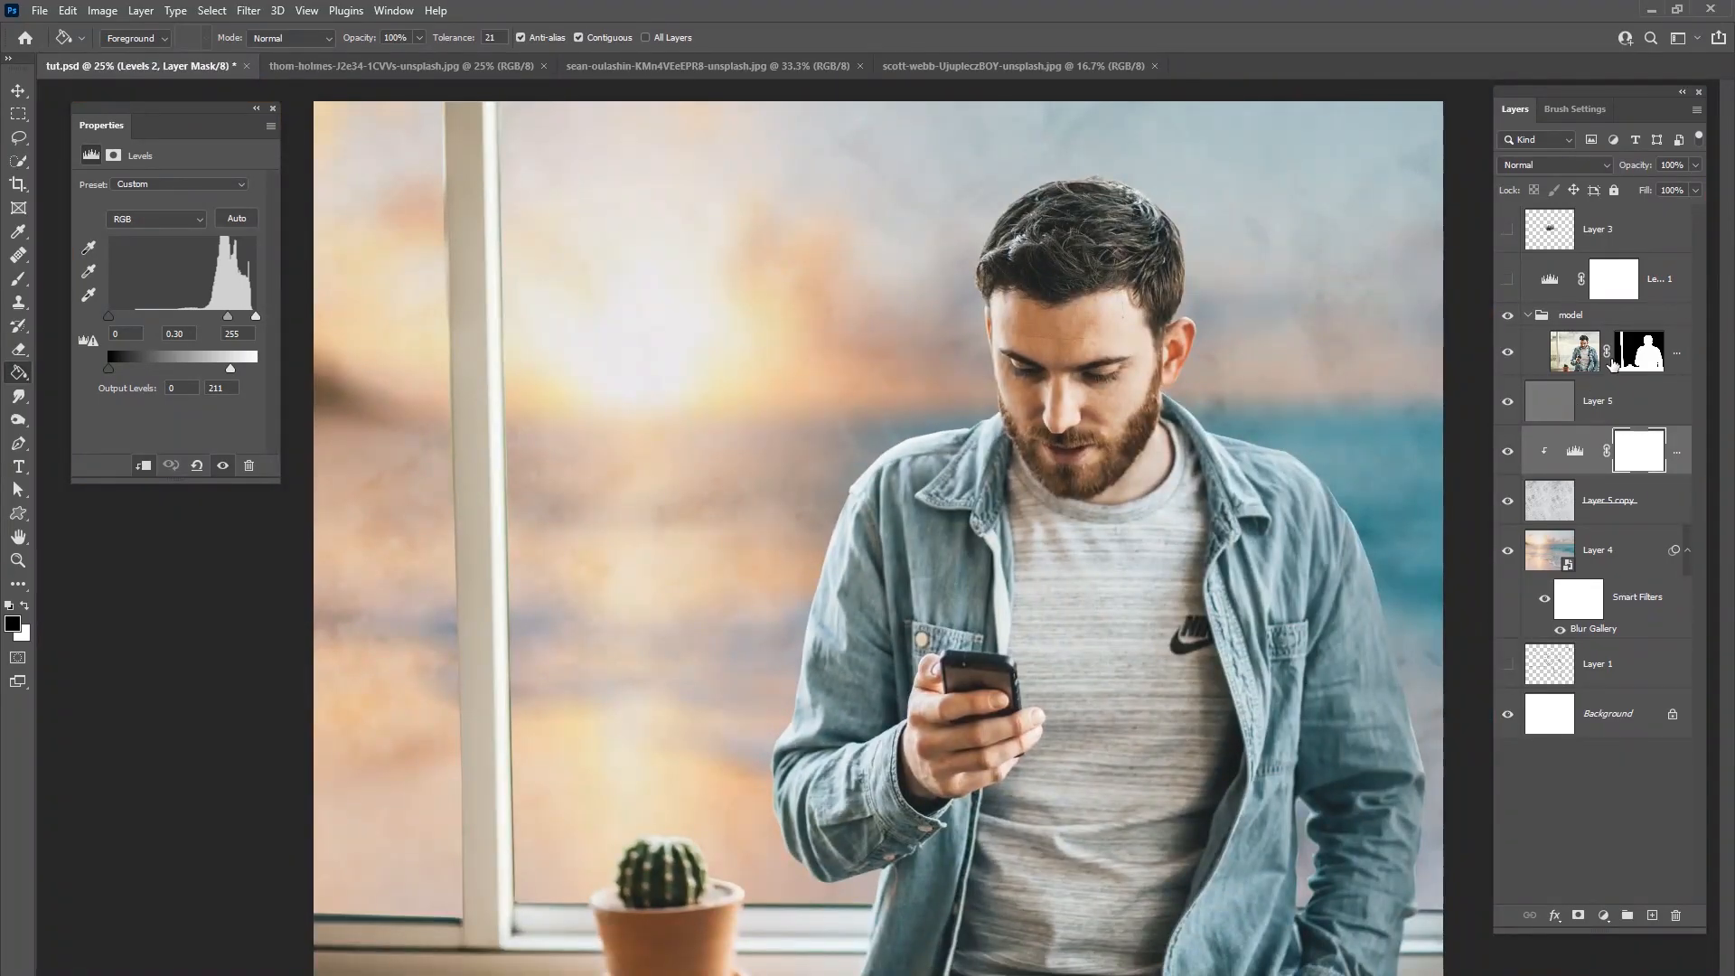
Step: Group Layer 5, the clipped Levels, Layer 5 copy and Layer 4, and compare the image with the group hidden
{"action": "left_click", "coordinate": [1595, 416]}
{"action": "left_click", "coordinate": [1672, 459]}
{"action": "left_click", "coordinate": [1652, 412]}
{"action": "left_click", "coordinate": [1680, 457], "text": "ctrl"}
{"action": "left_click", "coordinate": [1663, 511], "text": "ctrl"}
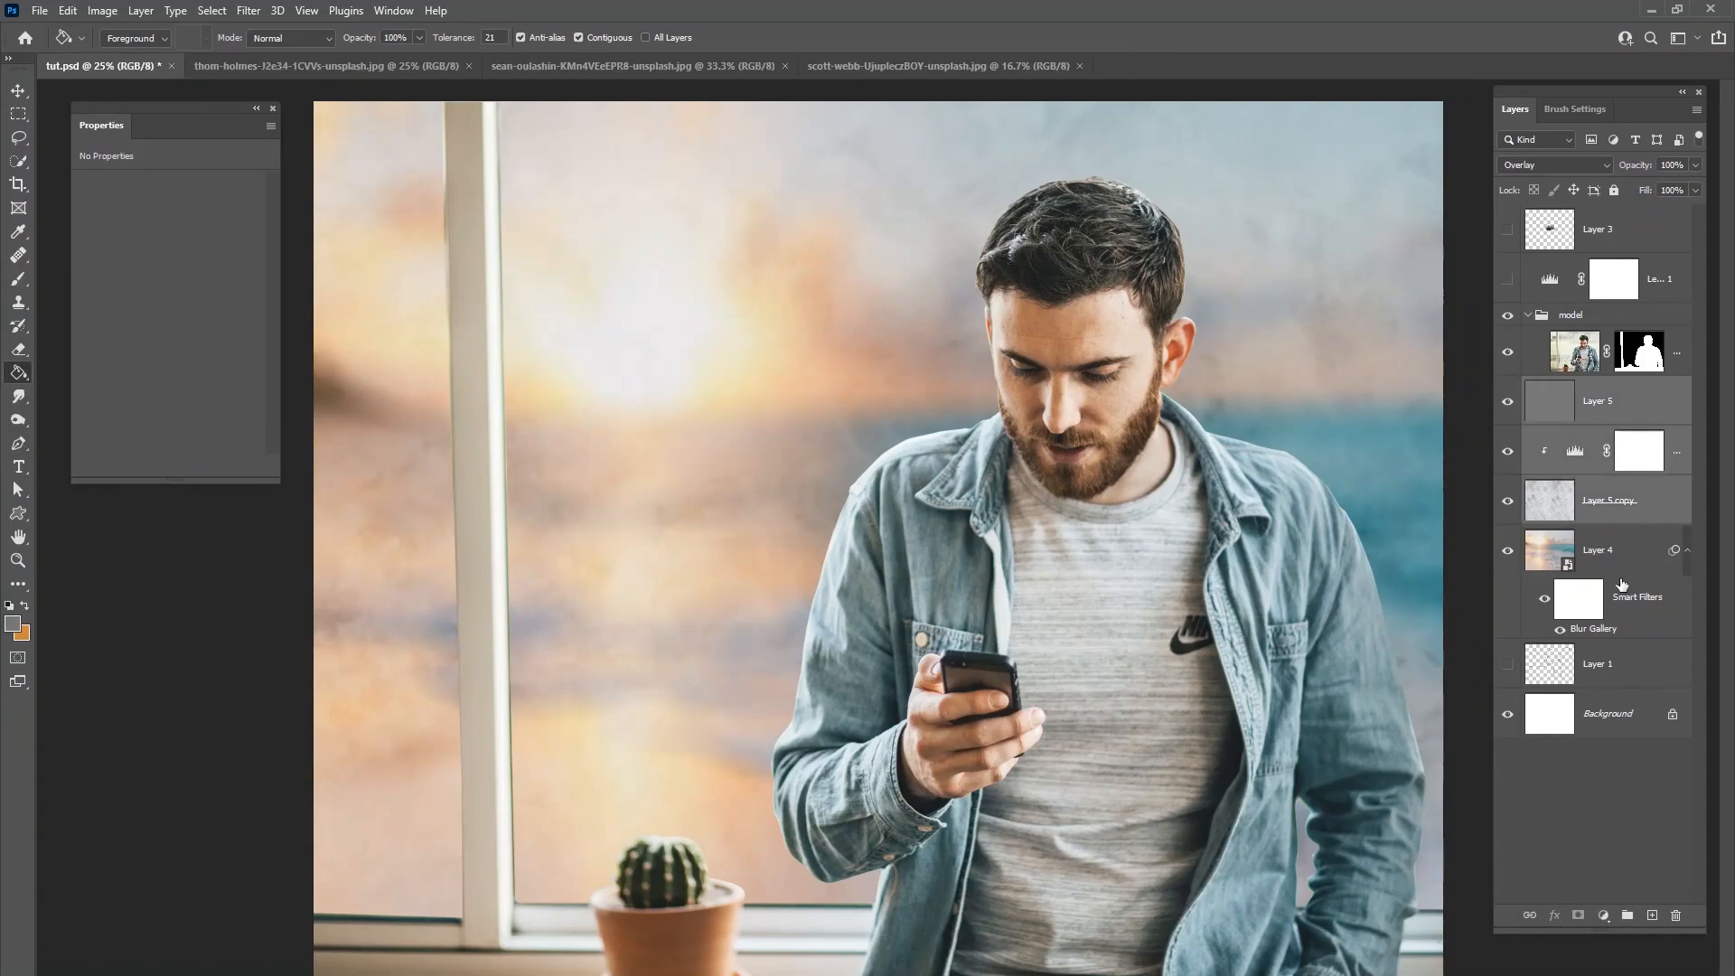
{"action": "left_click", "coordinate": [1613, 599], "text": "ctrl"}
{"action": "key", "text": "ctrl+g"}
{"action": "left_click", "coordinate": [1507, 388]}
{"action": "left_click", "coordinate": [1507, 388]}
{"action": "left_click", "coordinate": [1509, 388]}
{"action": "left_click", "coordinate": [1510, 388]}
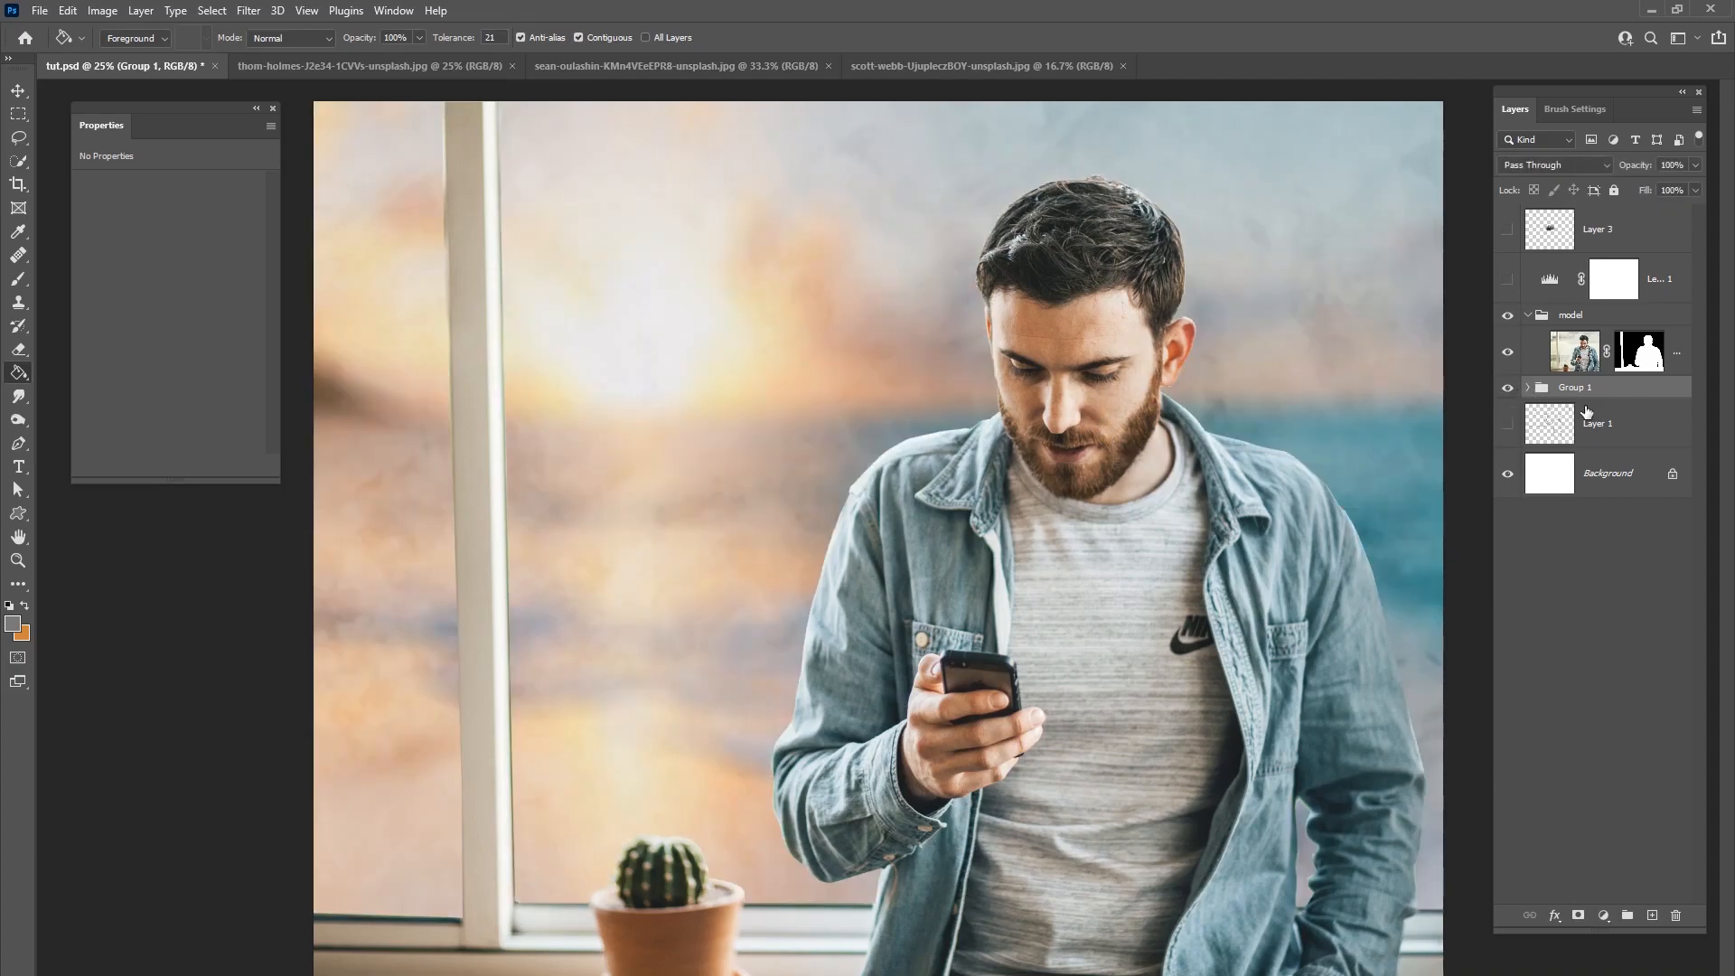
{"action": "double_click", "coordinate": [1544, 389]}
{"action": "left_click", "coordinate": [669, 562]}
{"action": "left_click", "coordinate": [1532, 390]}
{"action": "left_click", "coordinate": [1577, 423]}
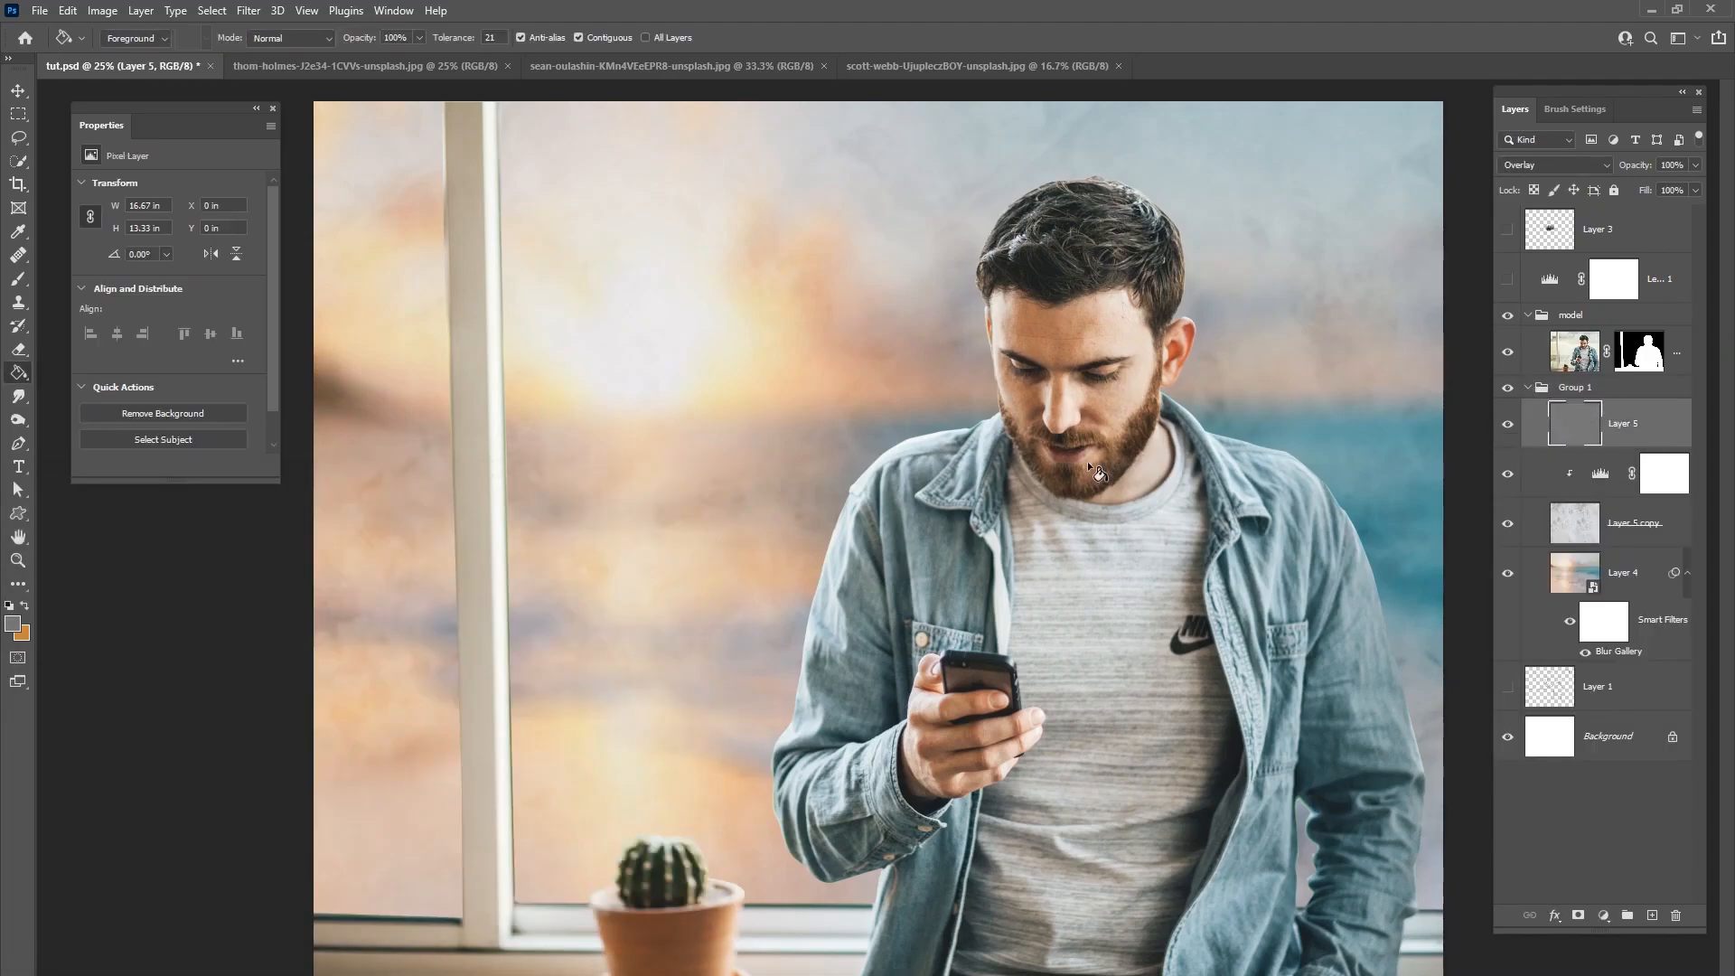
{"action": "left_click", "coordinate": [1532, 390]}
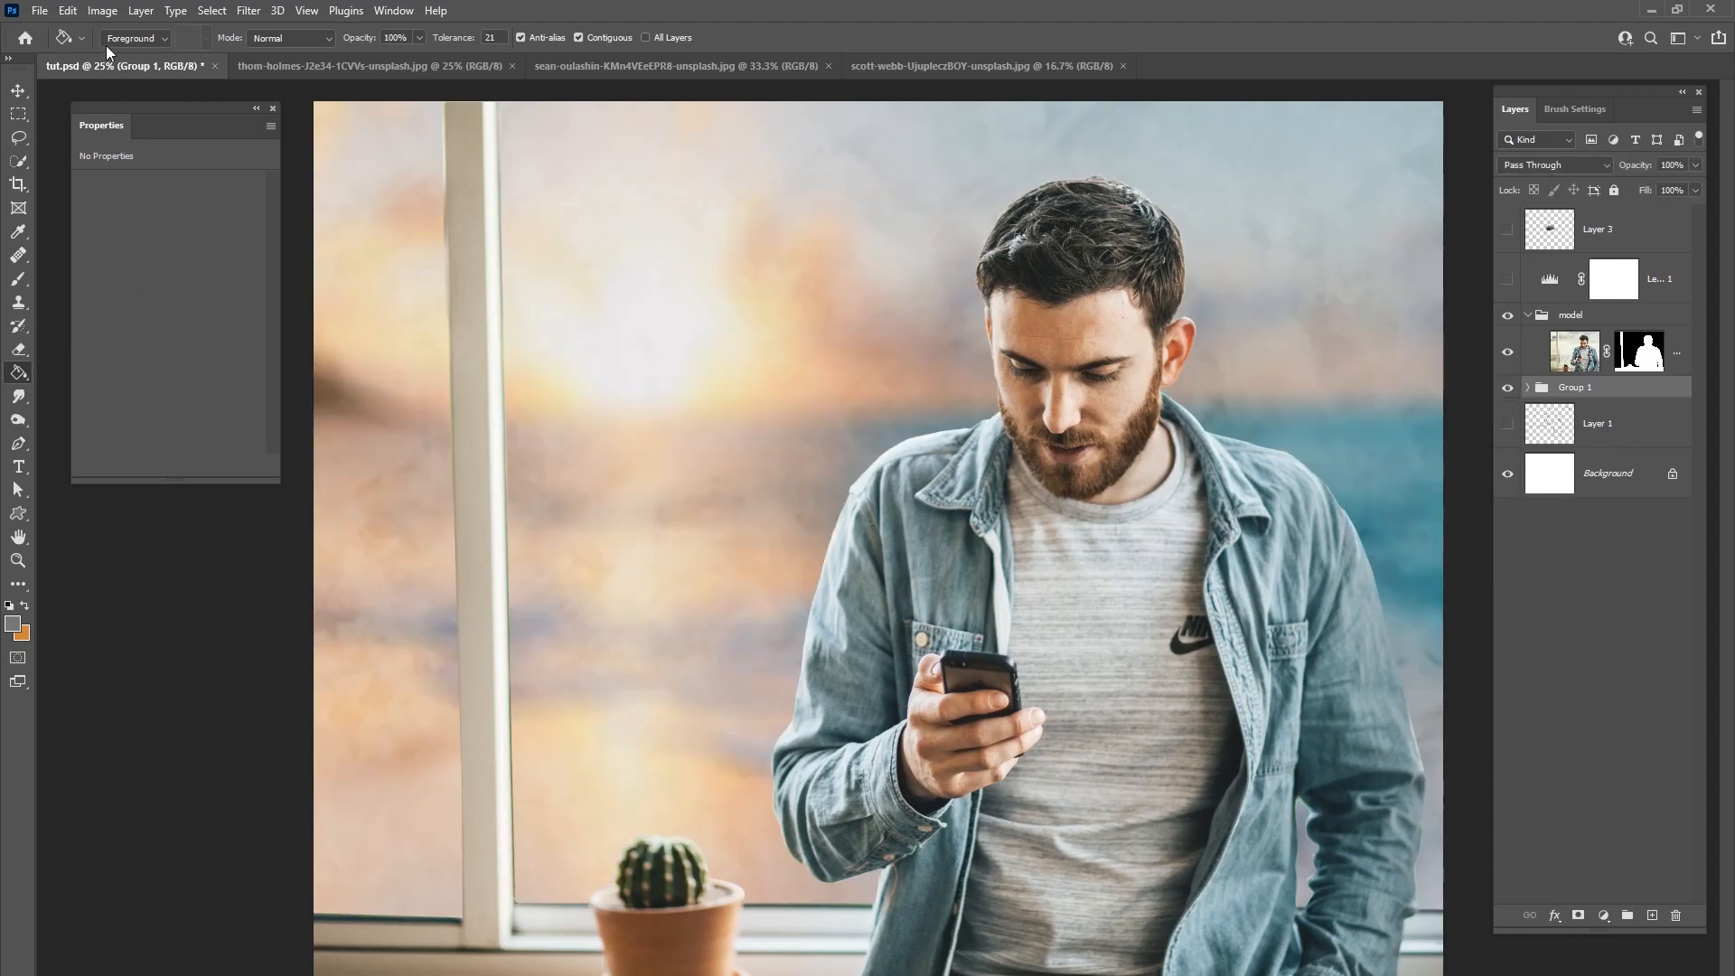
Step: Save the changes to tut.psd
{"action": "left_click", "coordinate": [40, 10]}
{"action": "left_click", "coordinate": [77, 220]}
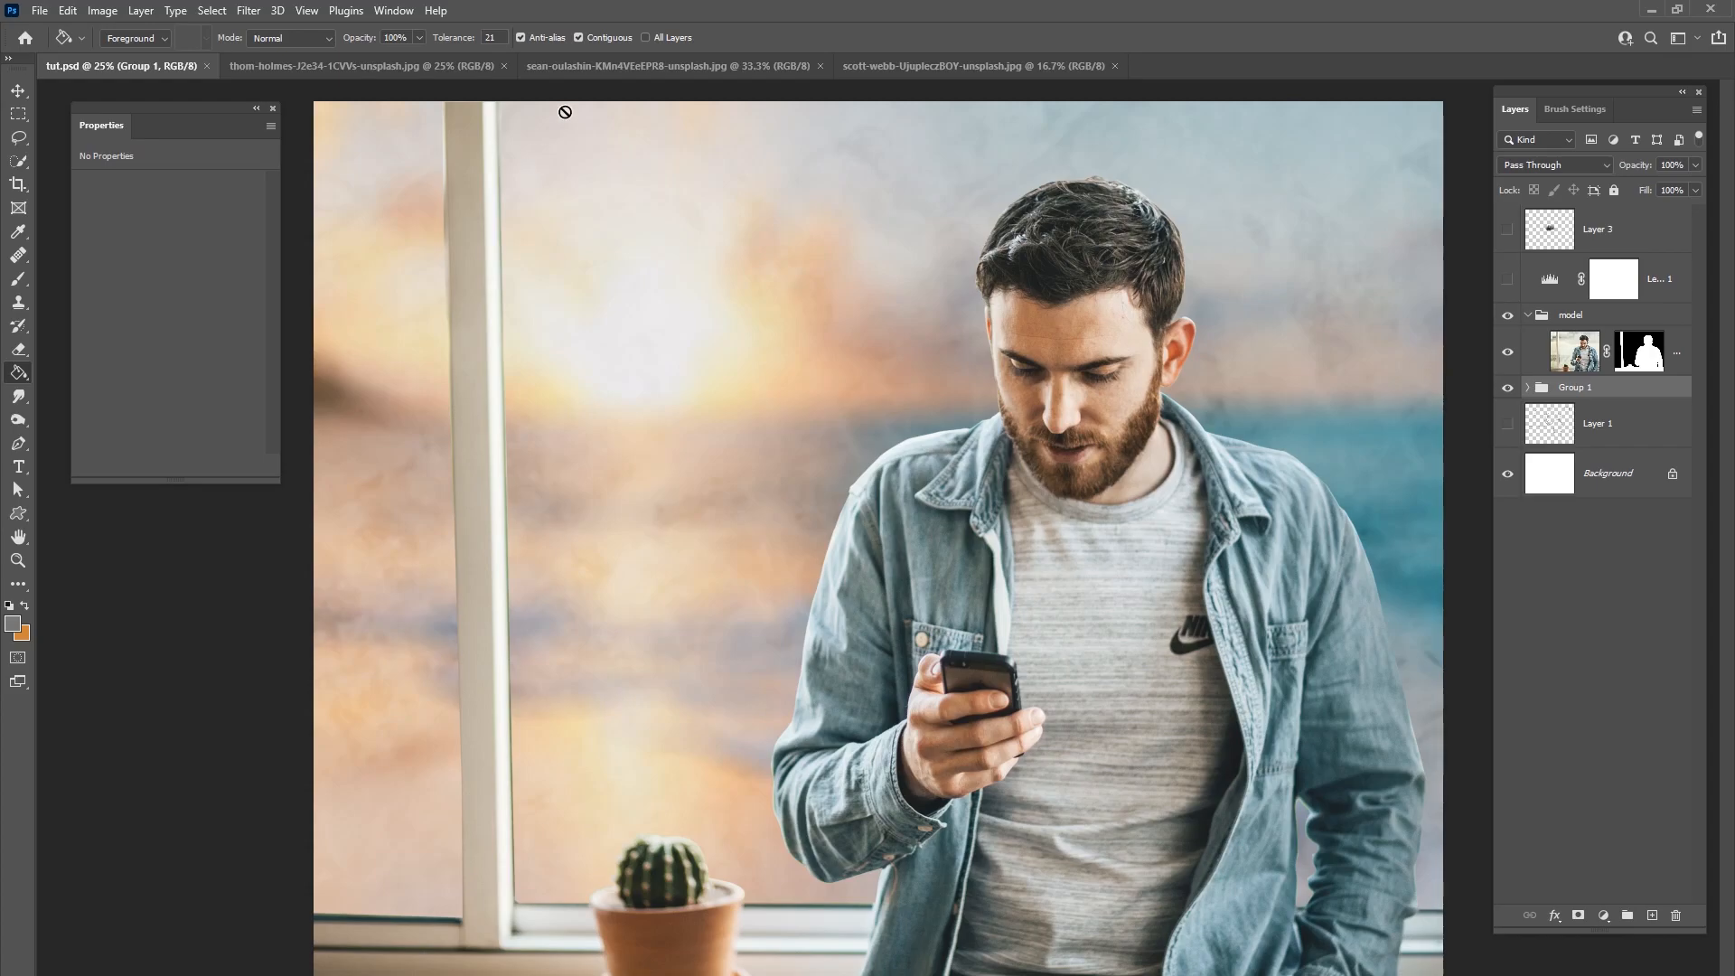
{"action": "key", "text": "ctrl+minus"}
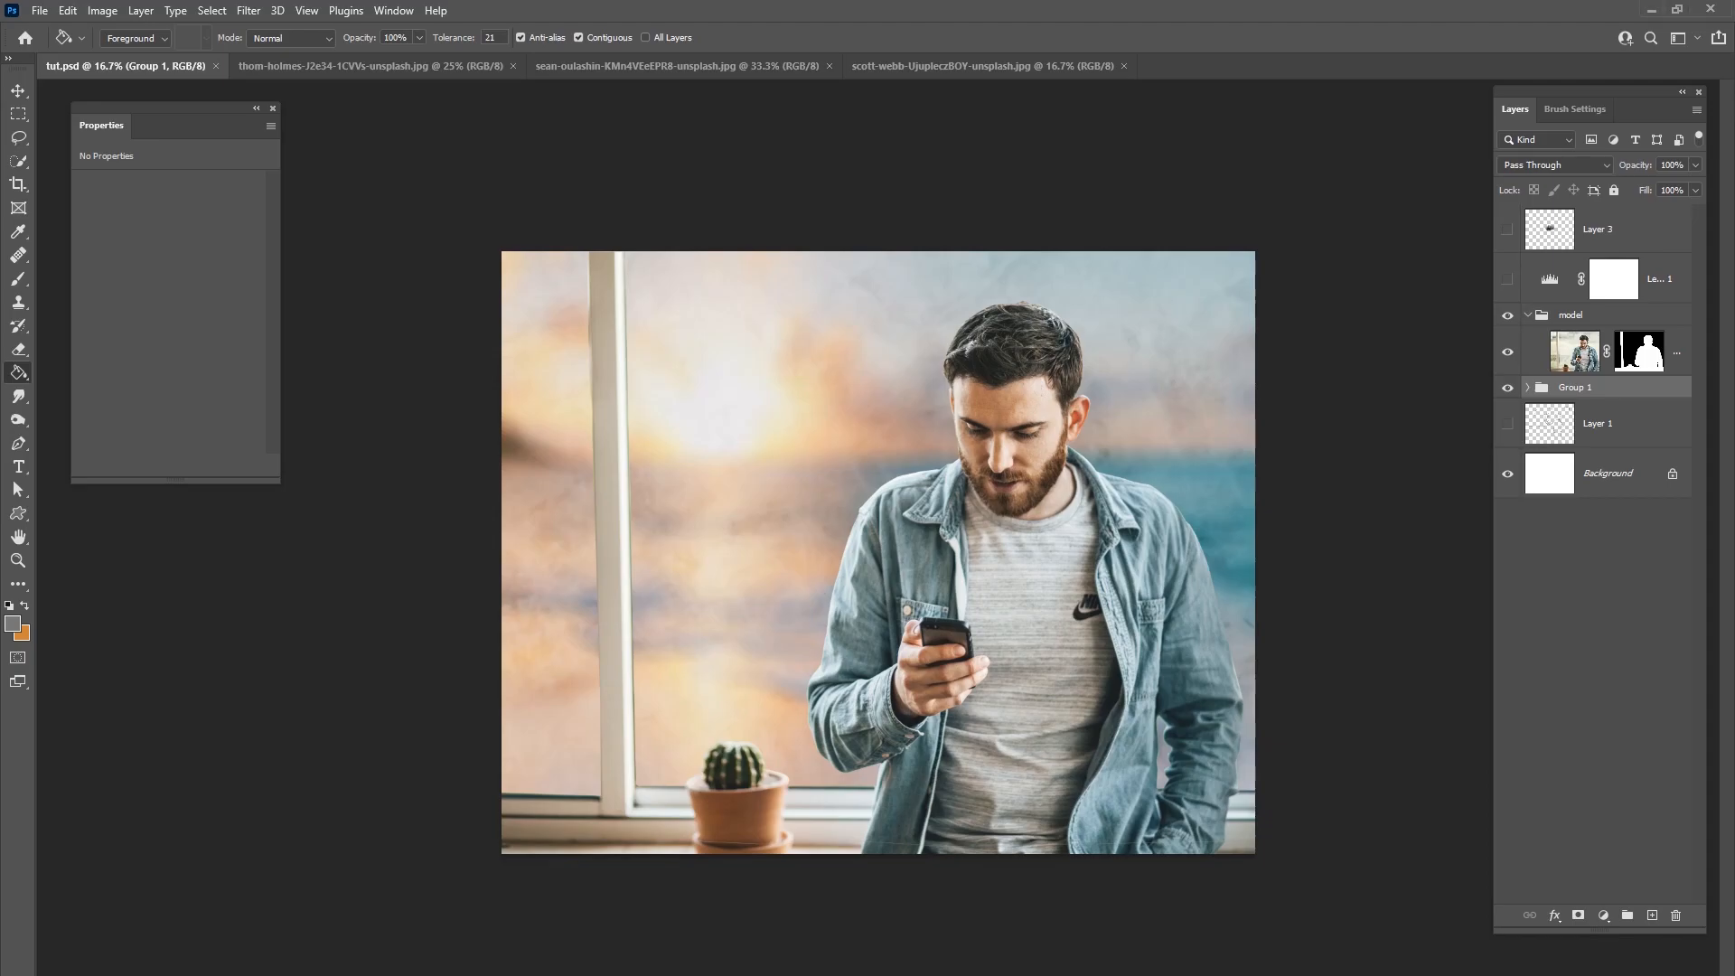
Step: Add a new layer above Layer 3 and choose the irregular cloud-shaped 896 px tip for the Brush tool
{"action": "left_click", "coordinate": [1611, 233]}
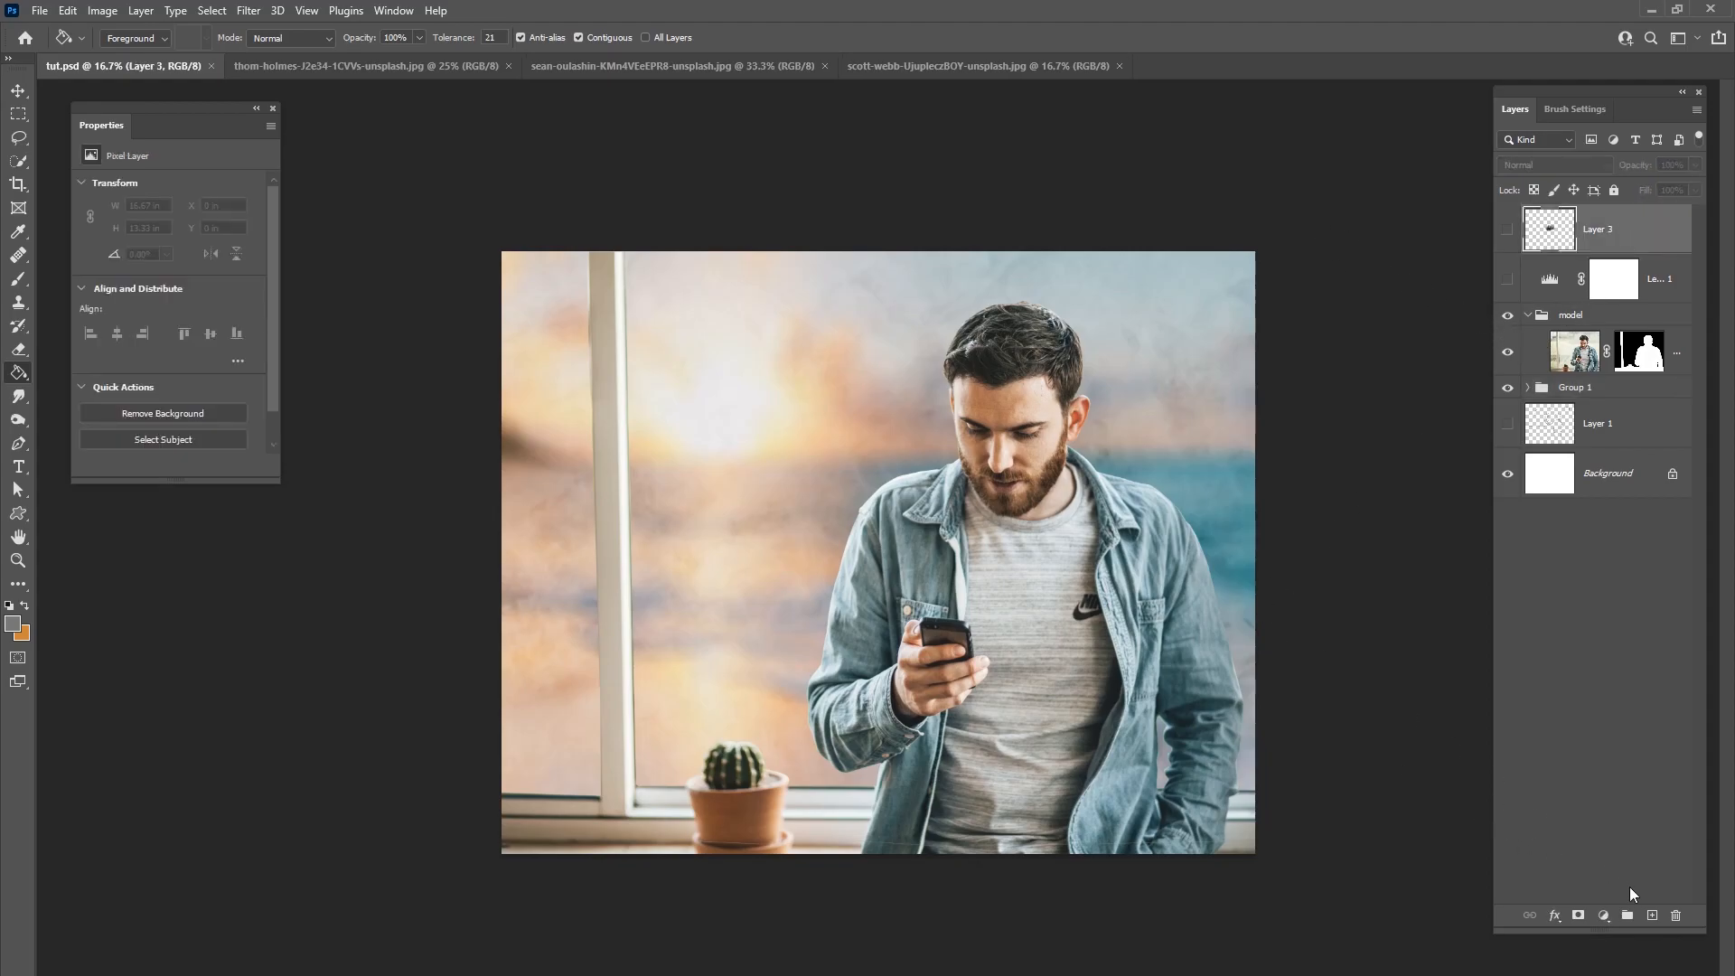
{"action": "left_click", "coordinate": [1652, 916]}
{"action": "left_click", "coordinate": [18, 278]}
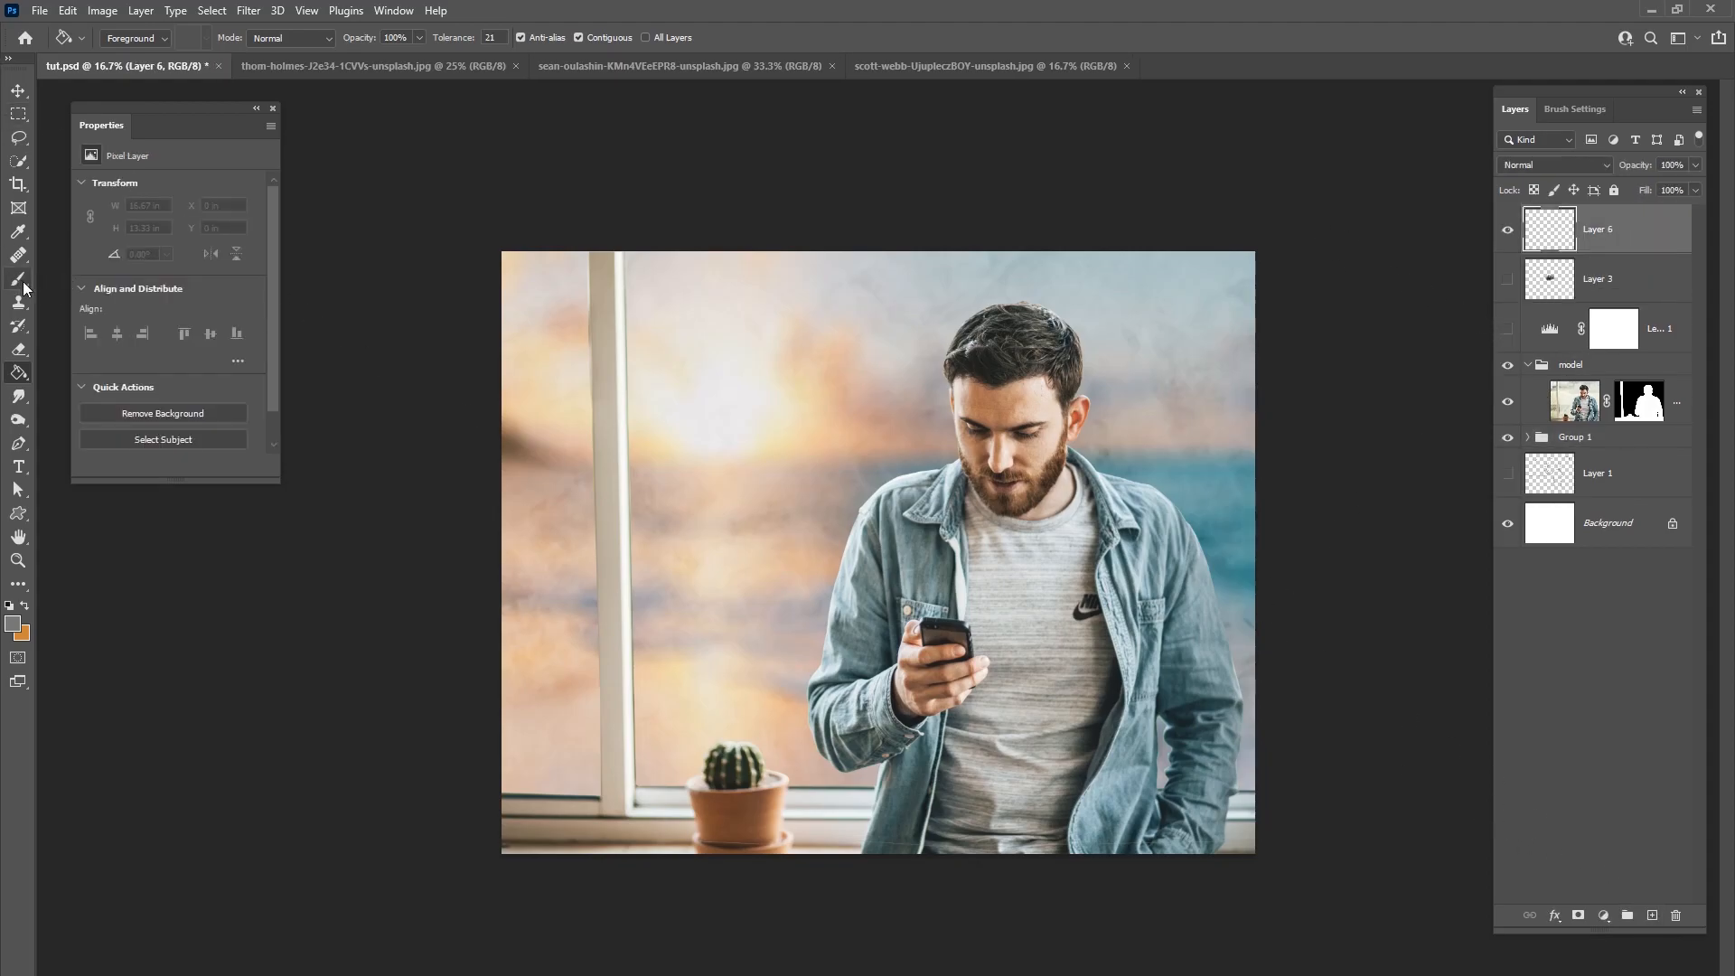
{"action": "right_click", "coordinate": [778, 461]}
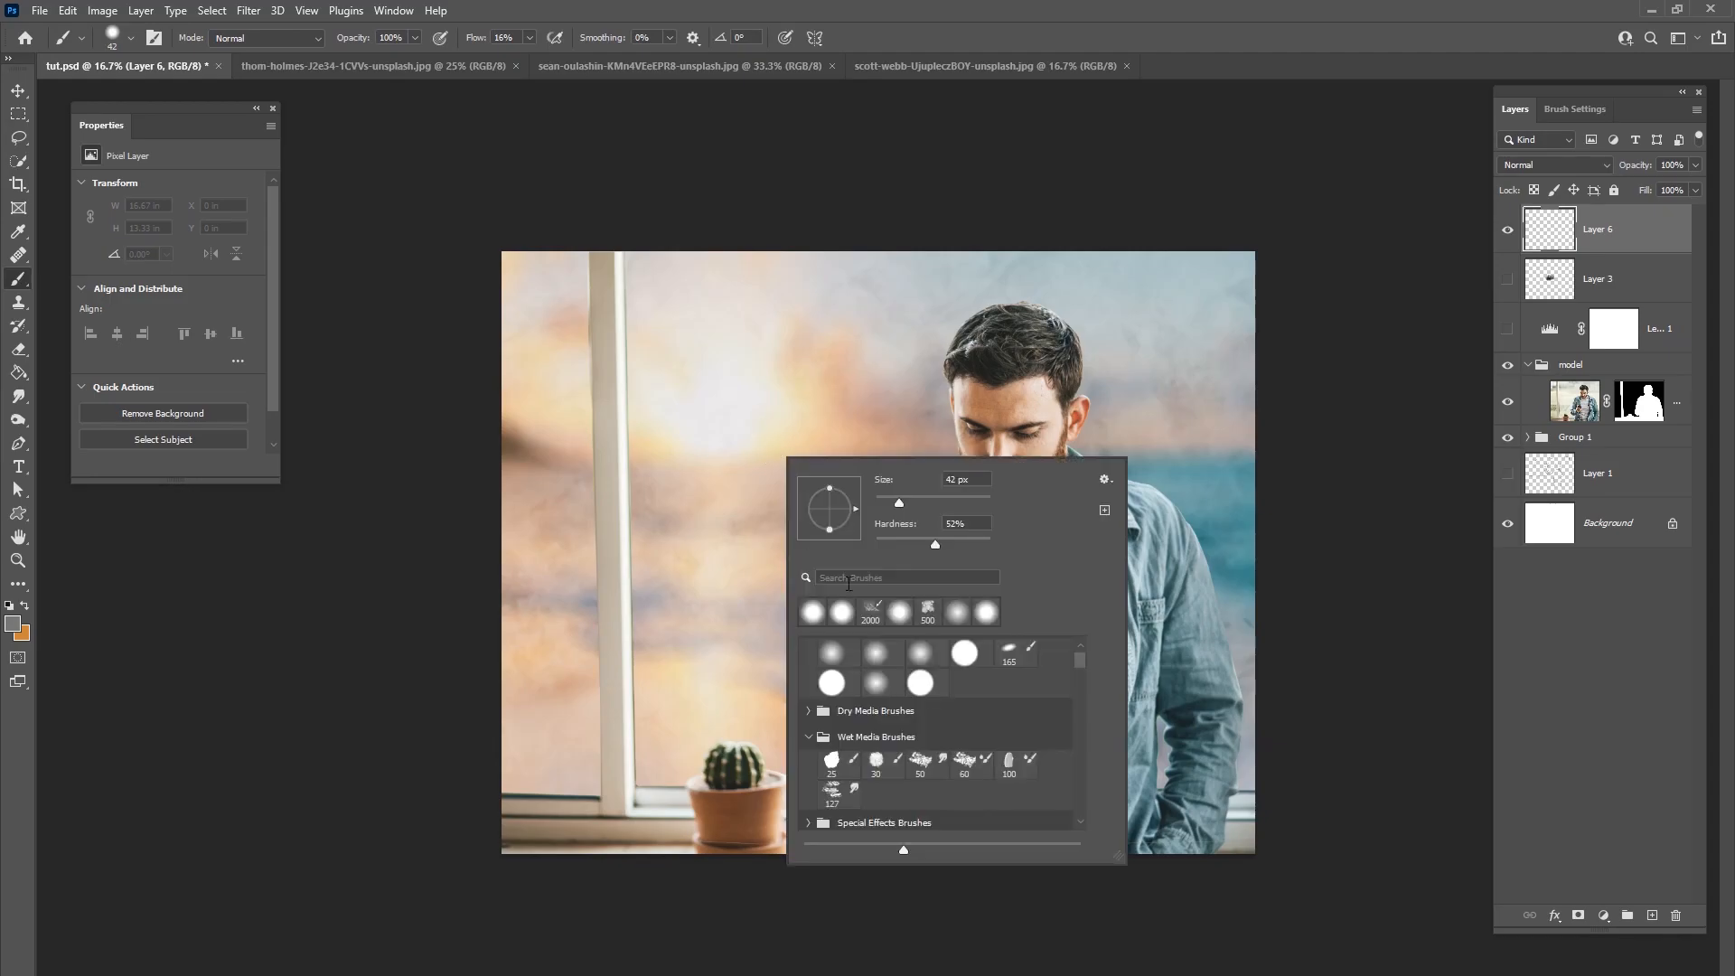
{"action": "mouse_move", "coordinate": [1076, 678]}
{"action": "left_mouse_down"}
{"action": "mouse_move", "coordinate": [1086, 775]}
{"action": "mouse_move", "coordinate": [1085, 734]}
{"action": "left_mouse_up"}
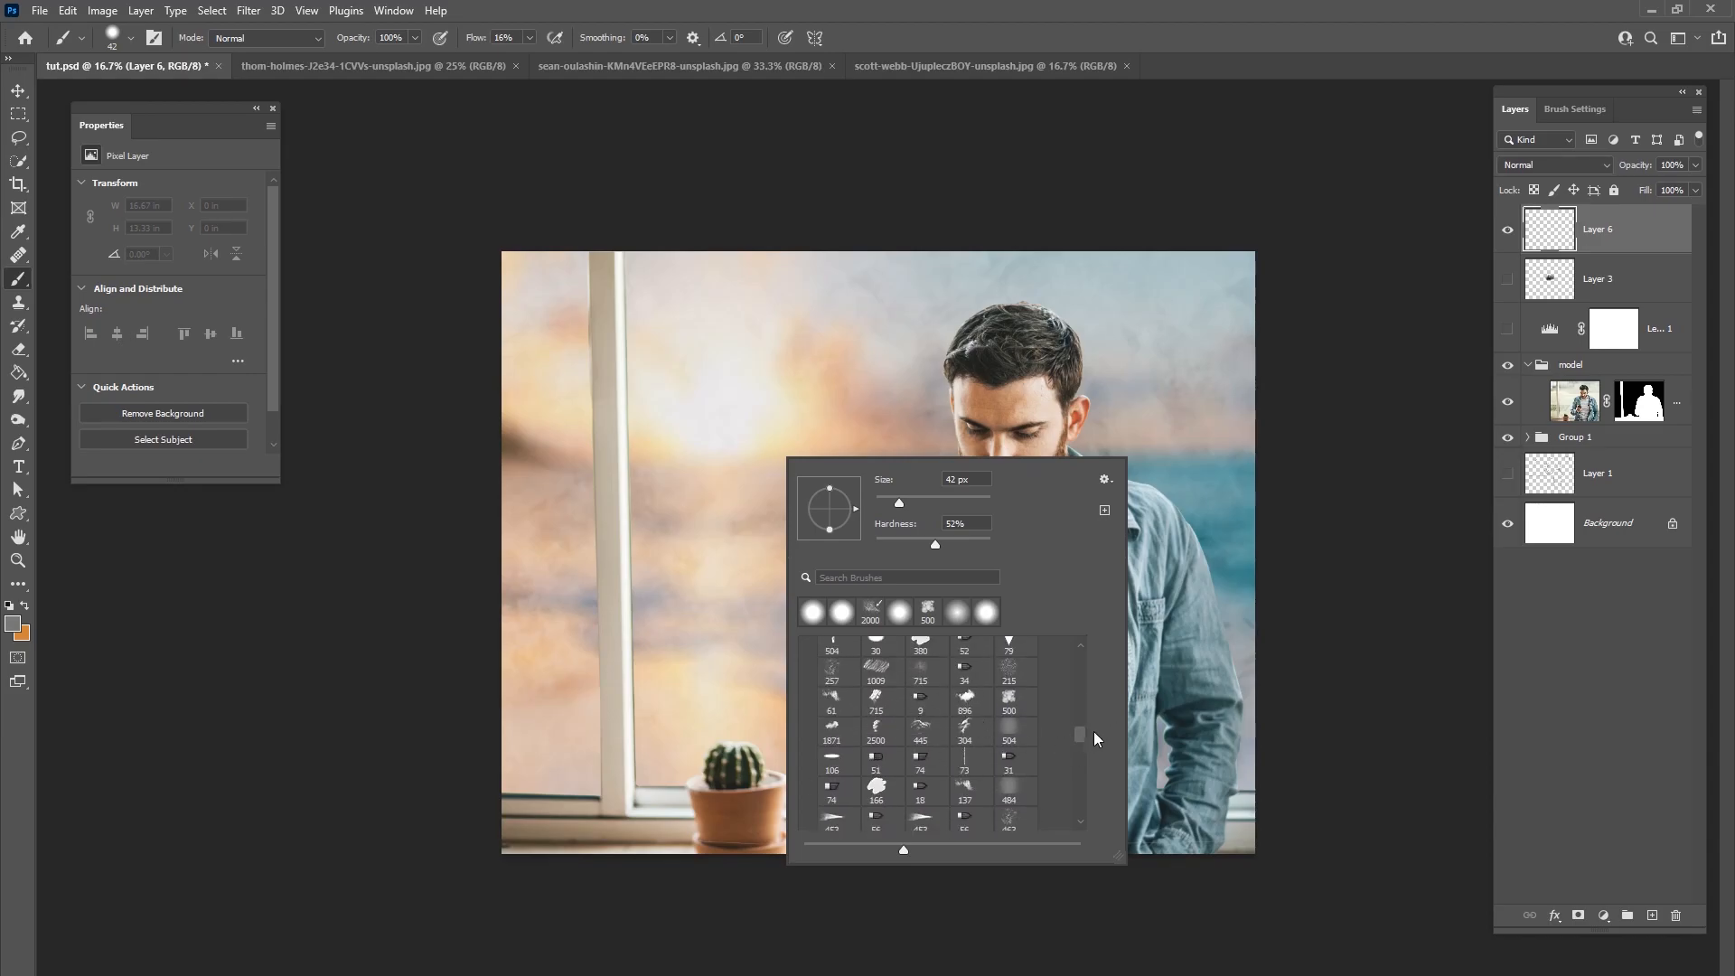
{"action": "left_click", "coordinate": [974, 707]}
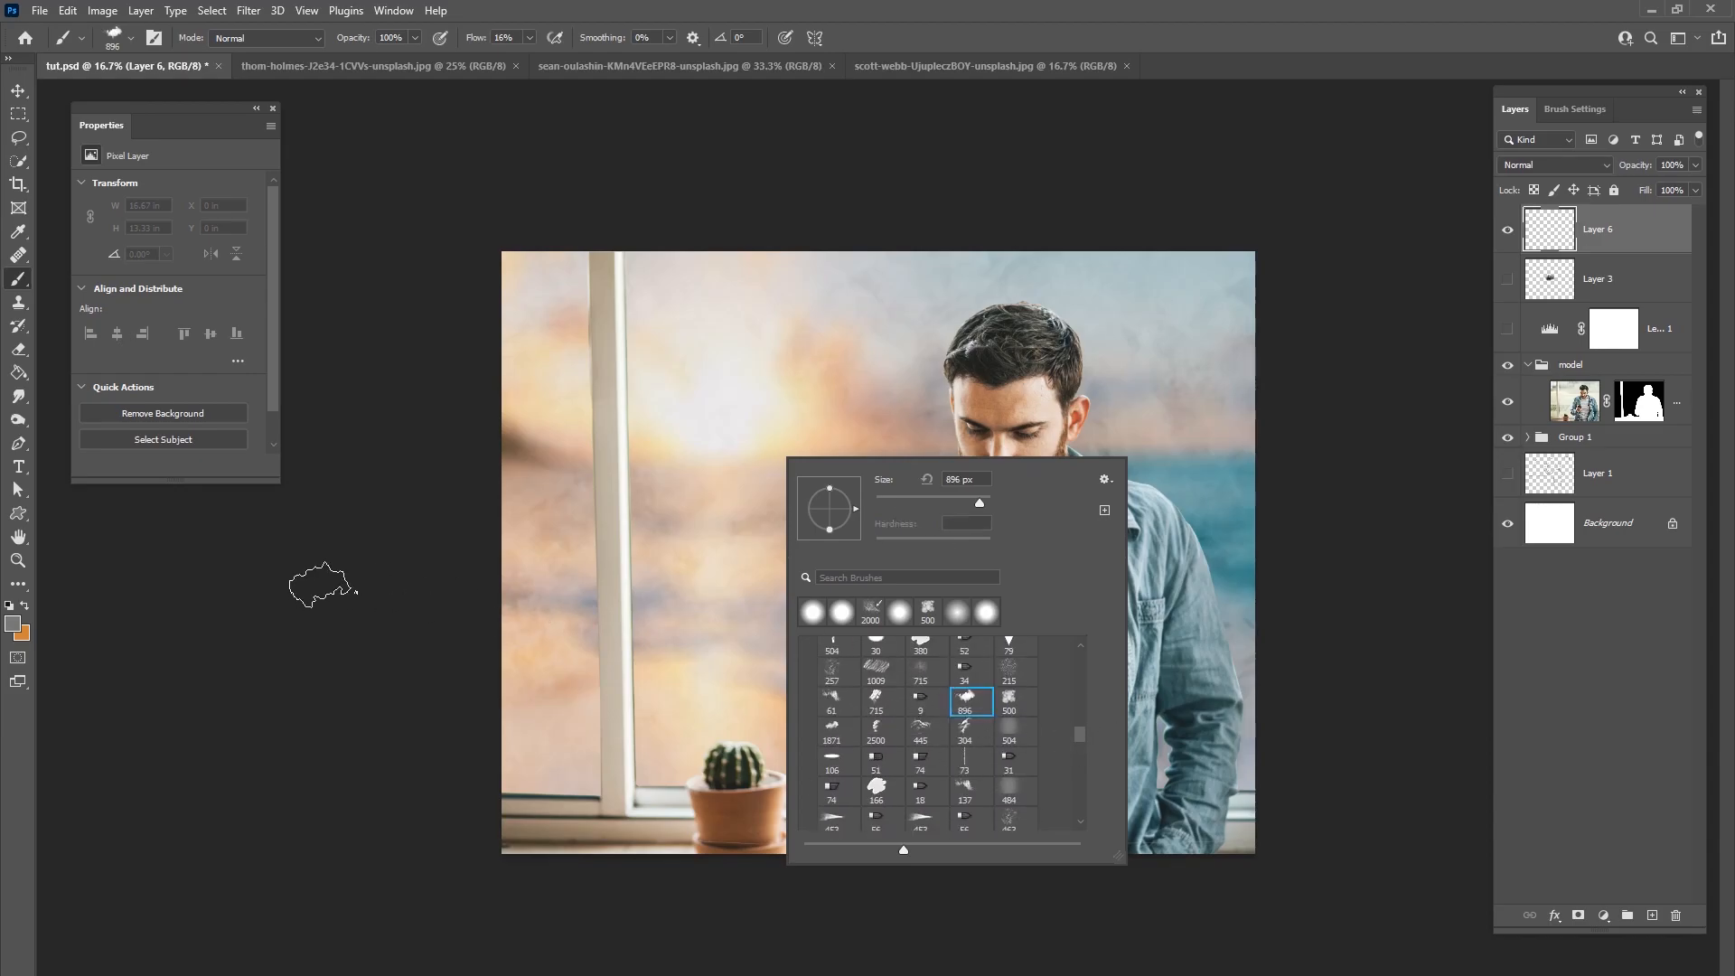
Step: Sample the phone's dark colour #1f2424 as foreground and paint a dark cloud about 6.5 by 3.9 in across the man's shoulder
{"action": "left_click", "coordinate": [13, 623]}
{"action": "left_click", "coordinate": [949, 622]}
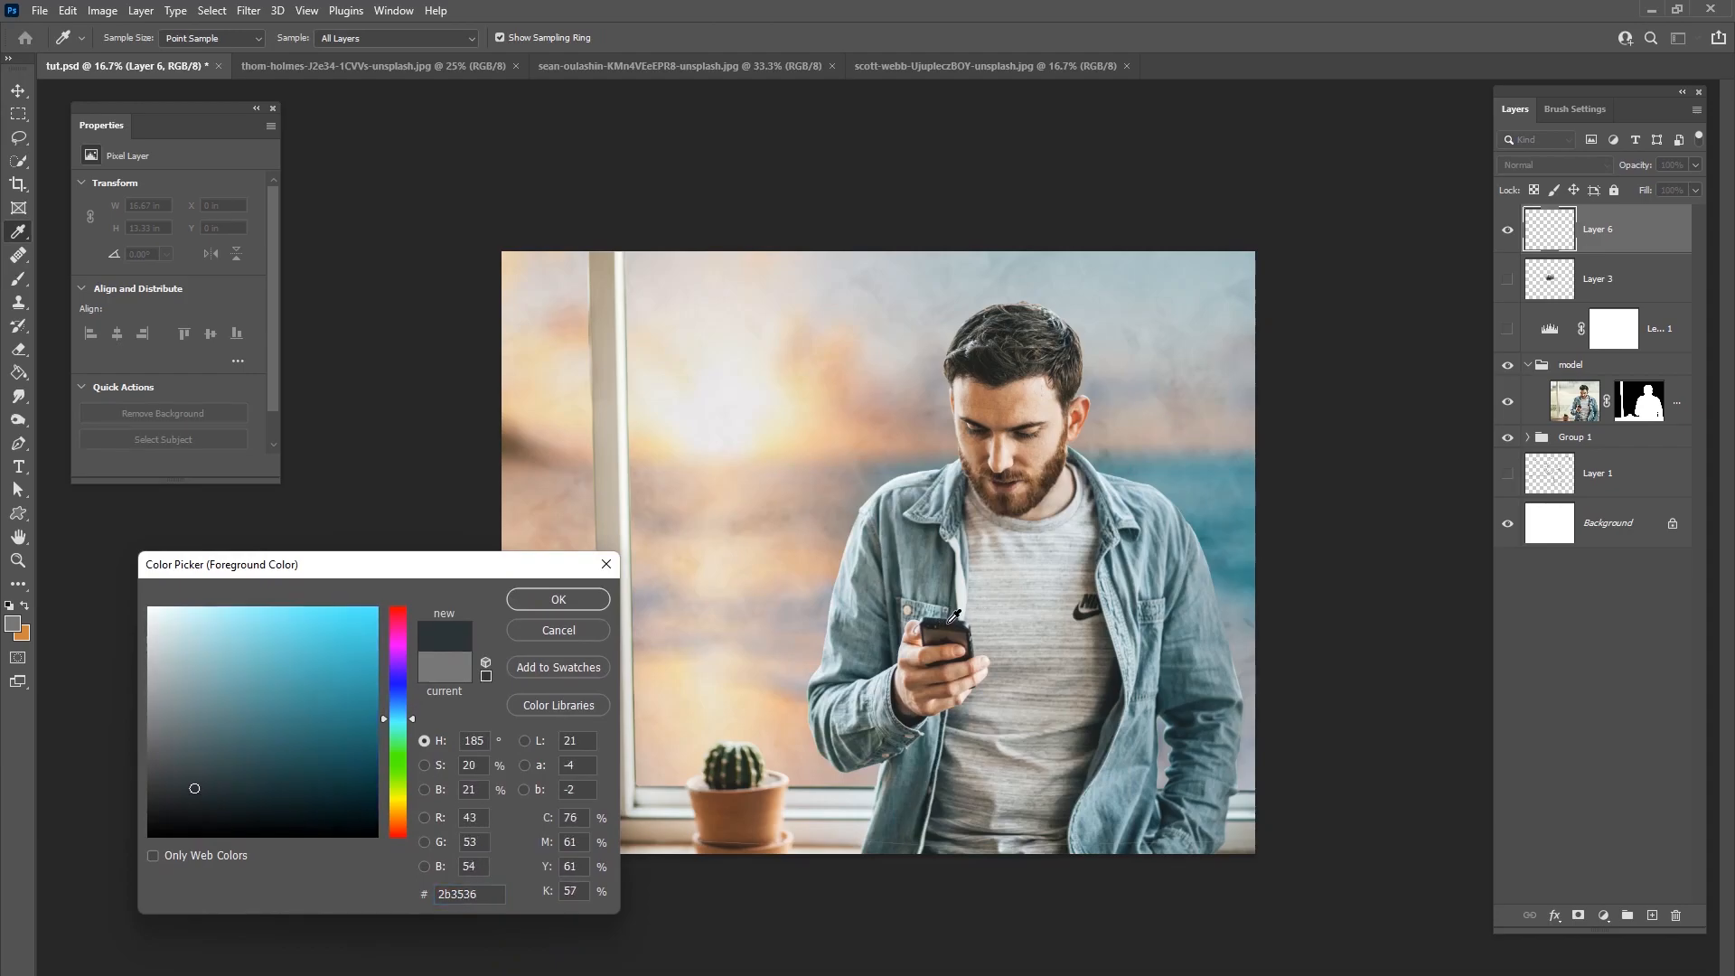
{"action": "left_click", "coordinate": [947, 622]}
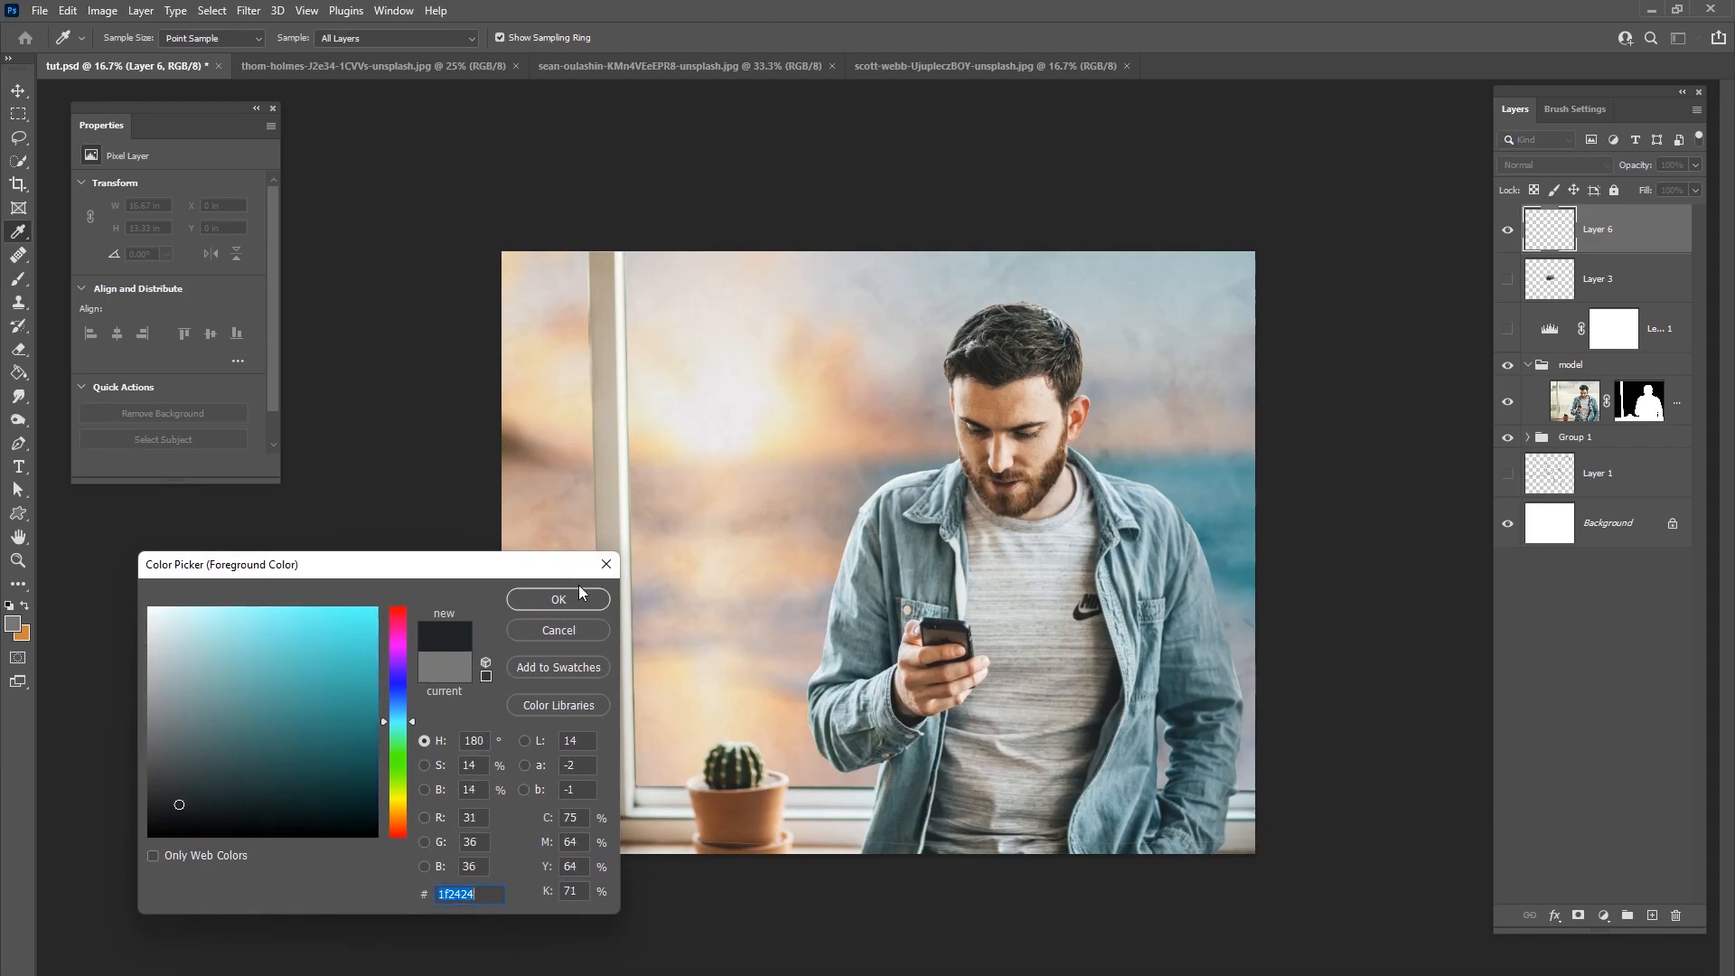
{"action": "left_click", "coordinate": [575, 598]}
{"action": "mouse_move", "coordinate": [814, 543]}
{"action": "left_mouse_down"}
{"action": "mouse_move", "coordinate": [852, 505]}
{"action": "mouse_move", "coordinate": [763, 561]}
{"action": "mouse_move", "coordinate": [883, 543]}
{"action": "mouse_move", "coordinate": [898, 533]}
{"action": "mouse_move", "coordinate": [883, 503]}
{"action": "mouse_move", "coordinate": [906, 496]}
{"action": "mouse_move", "coordinate": [907, 540]}
{"action": "mouse_move", "coordinate": [913, 506]}
{"action": "mouse_move", "coordinate": [882, 488]}
{"action": "mouse_move", "coordinate": [927, 536]}
{"action": "mouse_move", "coordinate": [962, 523]}
{"action": "mouse_move", "coordinate": [949, 538]}
{"action": "left_mouse_up"}
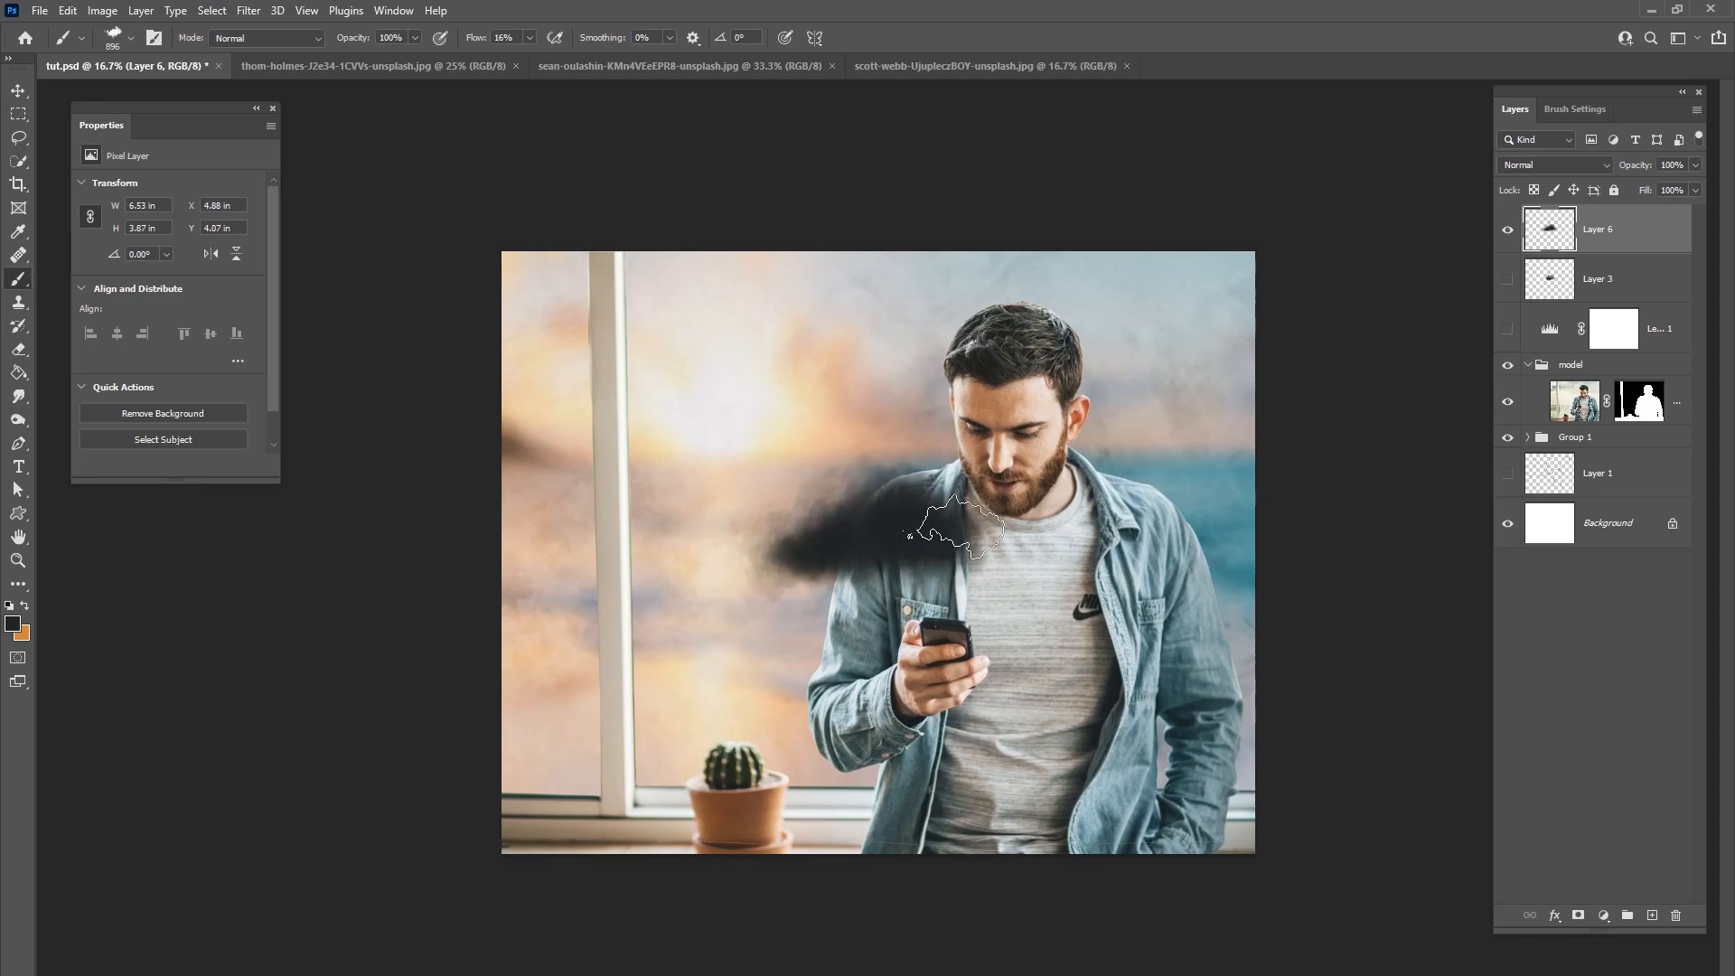
Step: Adjust the brush flow and build up the dark cloud's density, extending it over the window beside the man
{"action": "left_click", "coordinate": [532, 39]}
{"action": "left_click_drag", "start_coordinate": [527, 59], "coordinate": [540, 59]}
{"action": "mouse_move", "coordinate": [960, 529]}
{"action": "left_mouse_down"}
{"action": "mouse_move", "coordinate": [931, 483]}
{"action": "mouse_move", "coordinate": [951, 540]}
{"action": "mouse_move", "coordinate": [975, 535]}
{"action": "mouse_move", "coordinate": [965, 554]}
{"action": "mouse_move", "coordinate": [774, 541]}
{"action": "mouse_move", "coordinate": [824, 511]}
{"action": "left_mouse_up"}
{"action": "left_click", "coordinate": [530, 38]}
{"action": "mouse_move", "coordinate": [791, 537]}
{"action": "left_mouse_down"}
{"action": "mouse_move", "coordinate": [750, 547]}
{"action": "mouse_move", "coordinate": [853, 484]}
{"action": "mouse_move", "coordinate": [957, 517]}
{"action": "mouse_move", "coordinate": [922, 501]}
{"action": "mouse_move", "coordinate": [913, 456]}
{"action": "mouse_move", "coordinate": [850, 497]}
{"action": "left_mouse_up"}
Step: Set the brush to 42% flow and 464 px, and fill out the cloud's body and edges to about 7.2 by 4.5 in
{"action": "left_click_drag", "start_coordinate": [530, 38], "coordinate": [540, 61]}
{"action": "right_click", "coordinate": [918, 419]}
{"action": "left_click_drag", "start_coordinate": [1110, 455], "coordinate": [1106, 455]}
{"action": "left_click", "coordinate": [873, 495]}
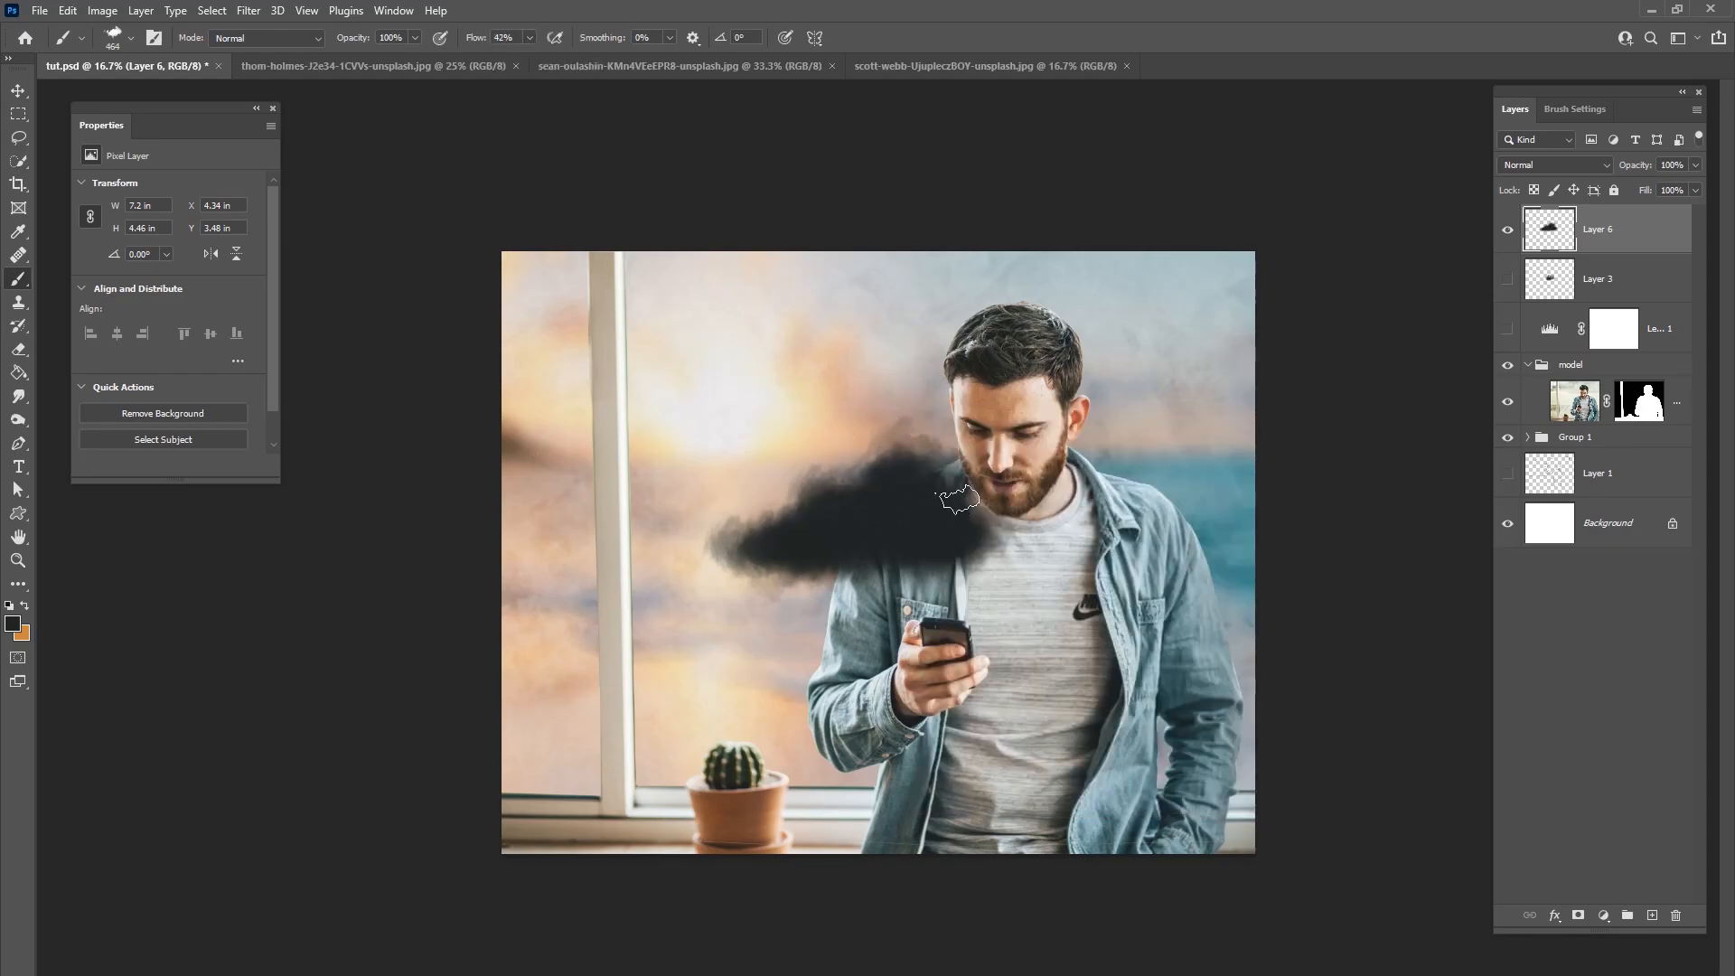
{"action": "mouse_move", "coordinate": [965, 543]}
{"action": "left_mouse_down"}
{"action": "mouse_move", "coordinate": [990, 545]}
{"action": "mouse_move", "coordinate": [800, 553]}
{"action": "left_mouse_up"}
{"action": "mouse_move", "coordinate": [884, 470]}
{"action": "left_mouse_down"}
{"action": "mouse_move", "coordinate": [773, 519]}
{"action": "mouse_move", "coordinate": [864, 488]}
{"action": "mouse_move", "coordinate": [913, 520]}
{"action": "left_mouse_up"}
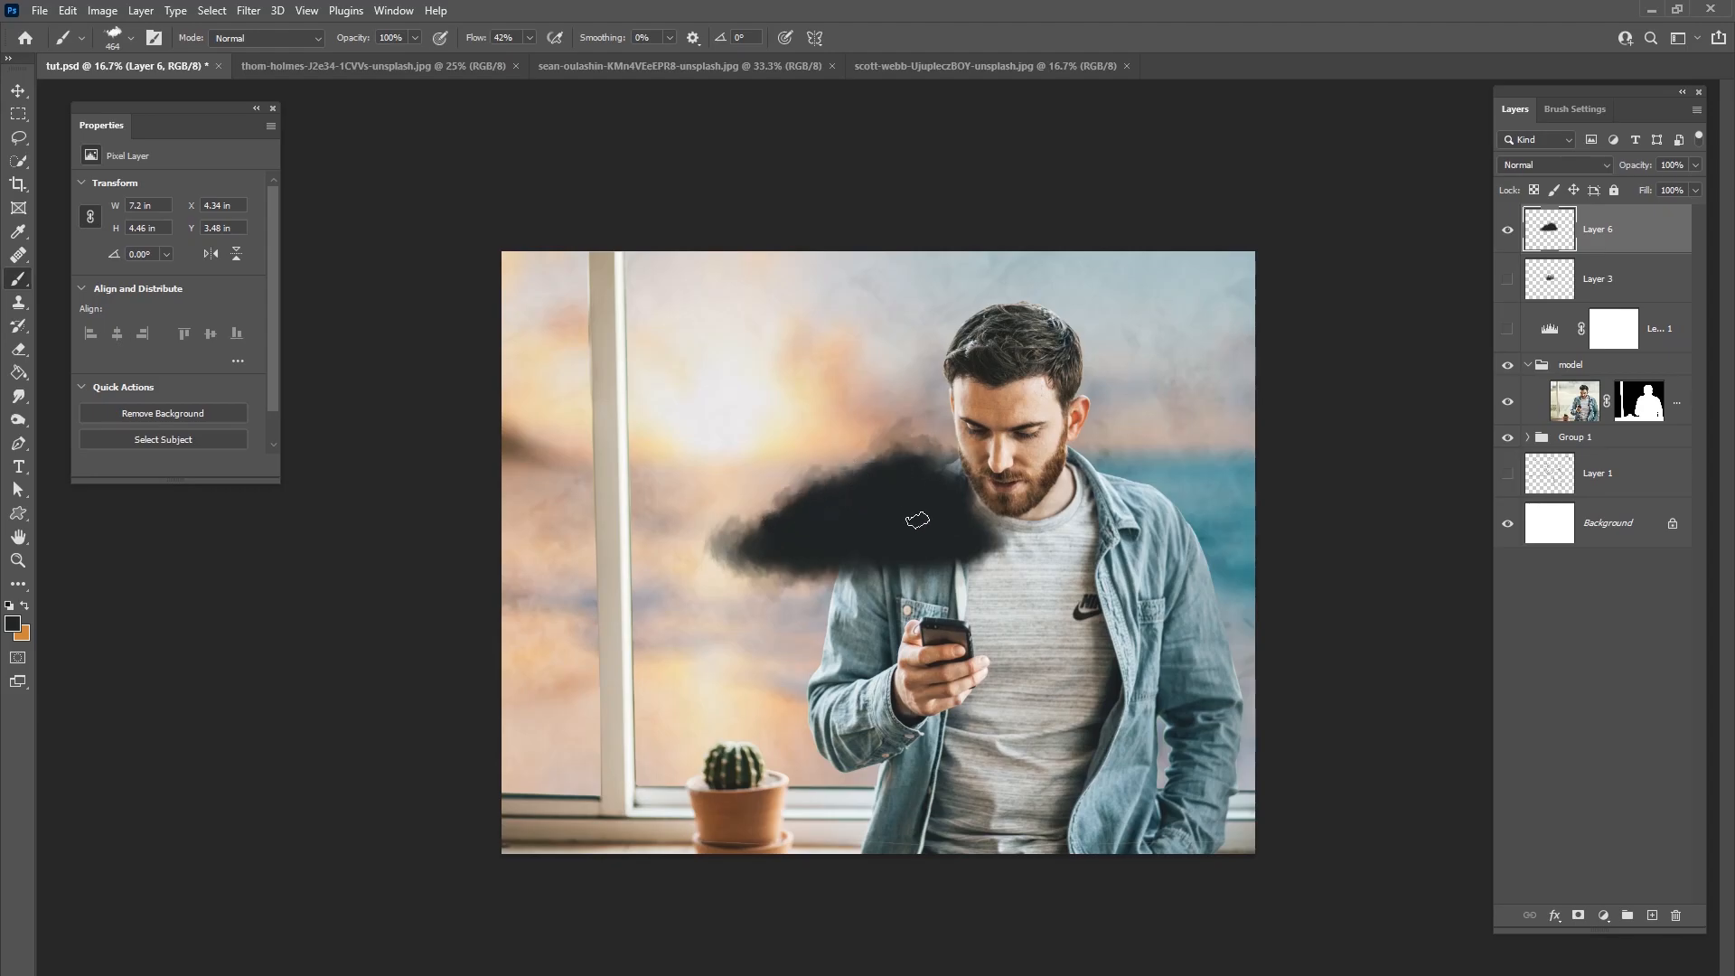
Step: Scale the painted cloud on Layer 6 down to about 6.49 by 4.02 in
{"action": "key", "text": "v"}
{"action": "left_click_drag", "start_coordinate": [1030, 403], "coordinate": [997, 414]}
Step: Set the brush flow to 15%, sample light grey from the shirt and cloud tones, and paint faint lighter shading along the cloud's upper part
{"action": "key", "text": "b"}
{"action": "left_click", "coordinate": [529, 40]}
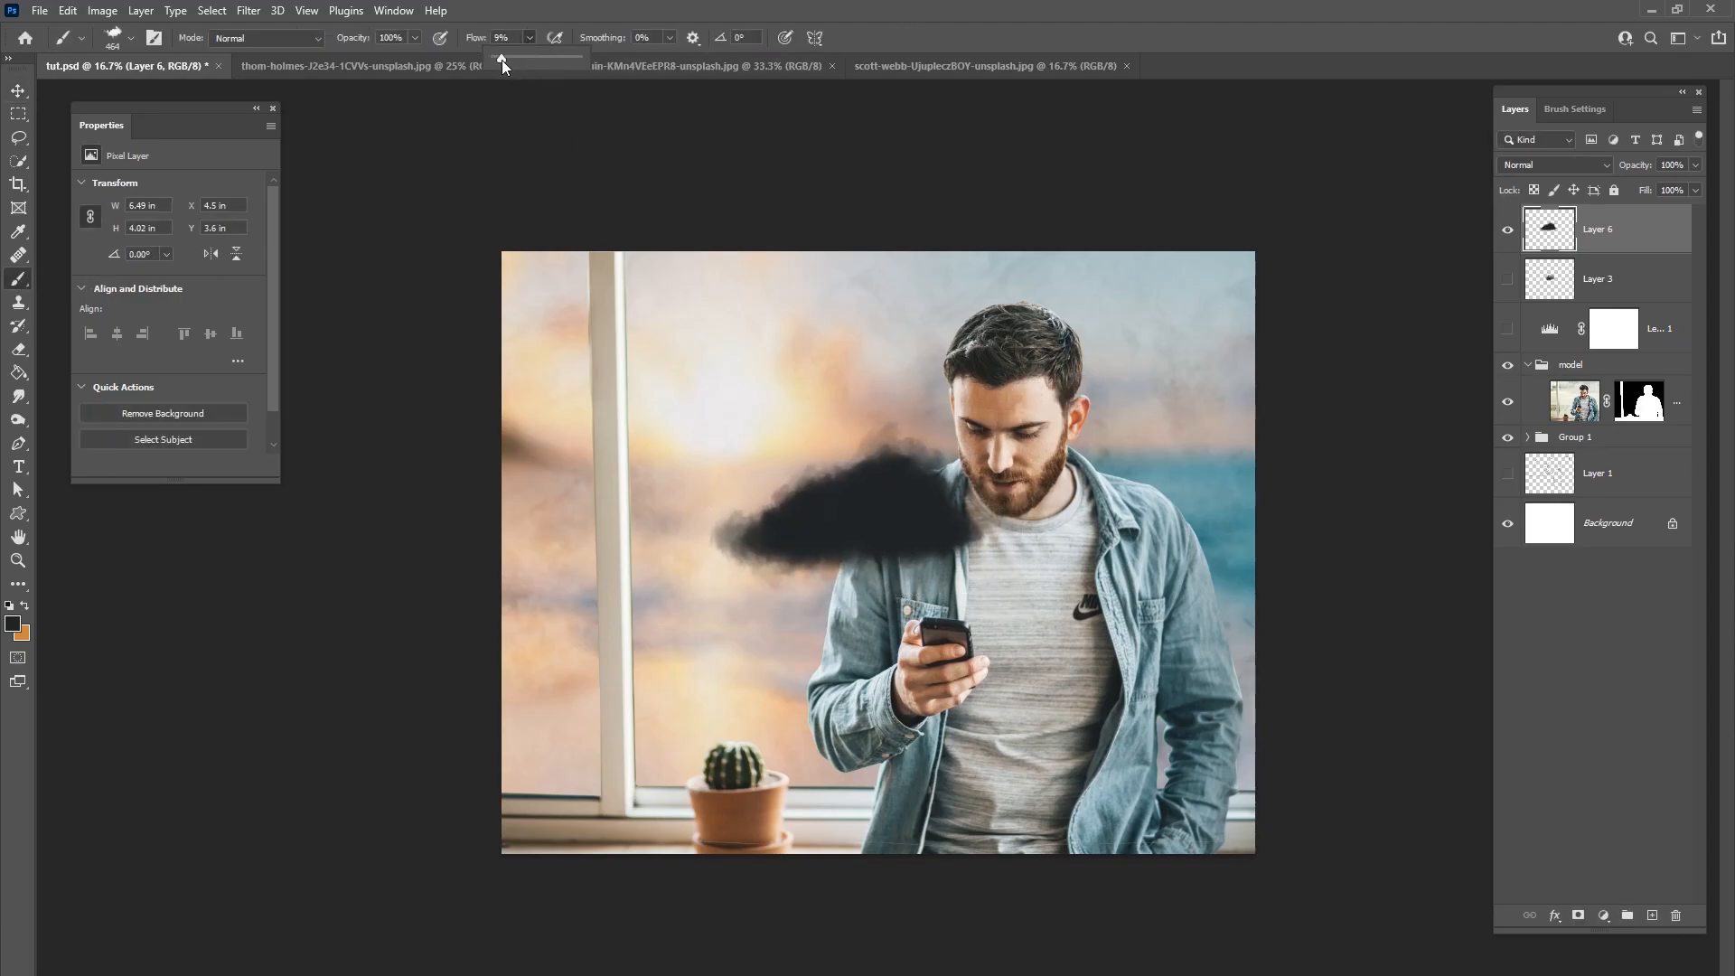
{"action": "left_click", "coordinate": [994, 535], "text": "alt"}
{"action": "left_click", "coordinate": [1035, 538], "text": "alt"}
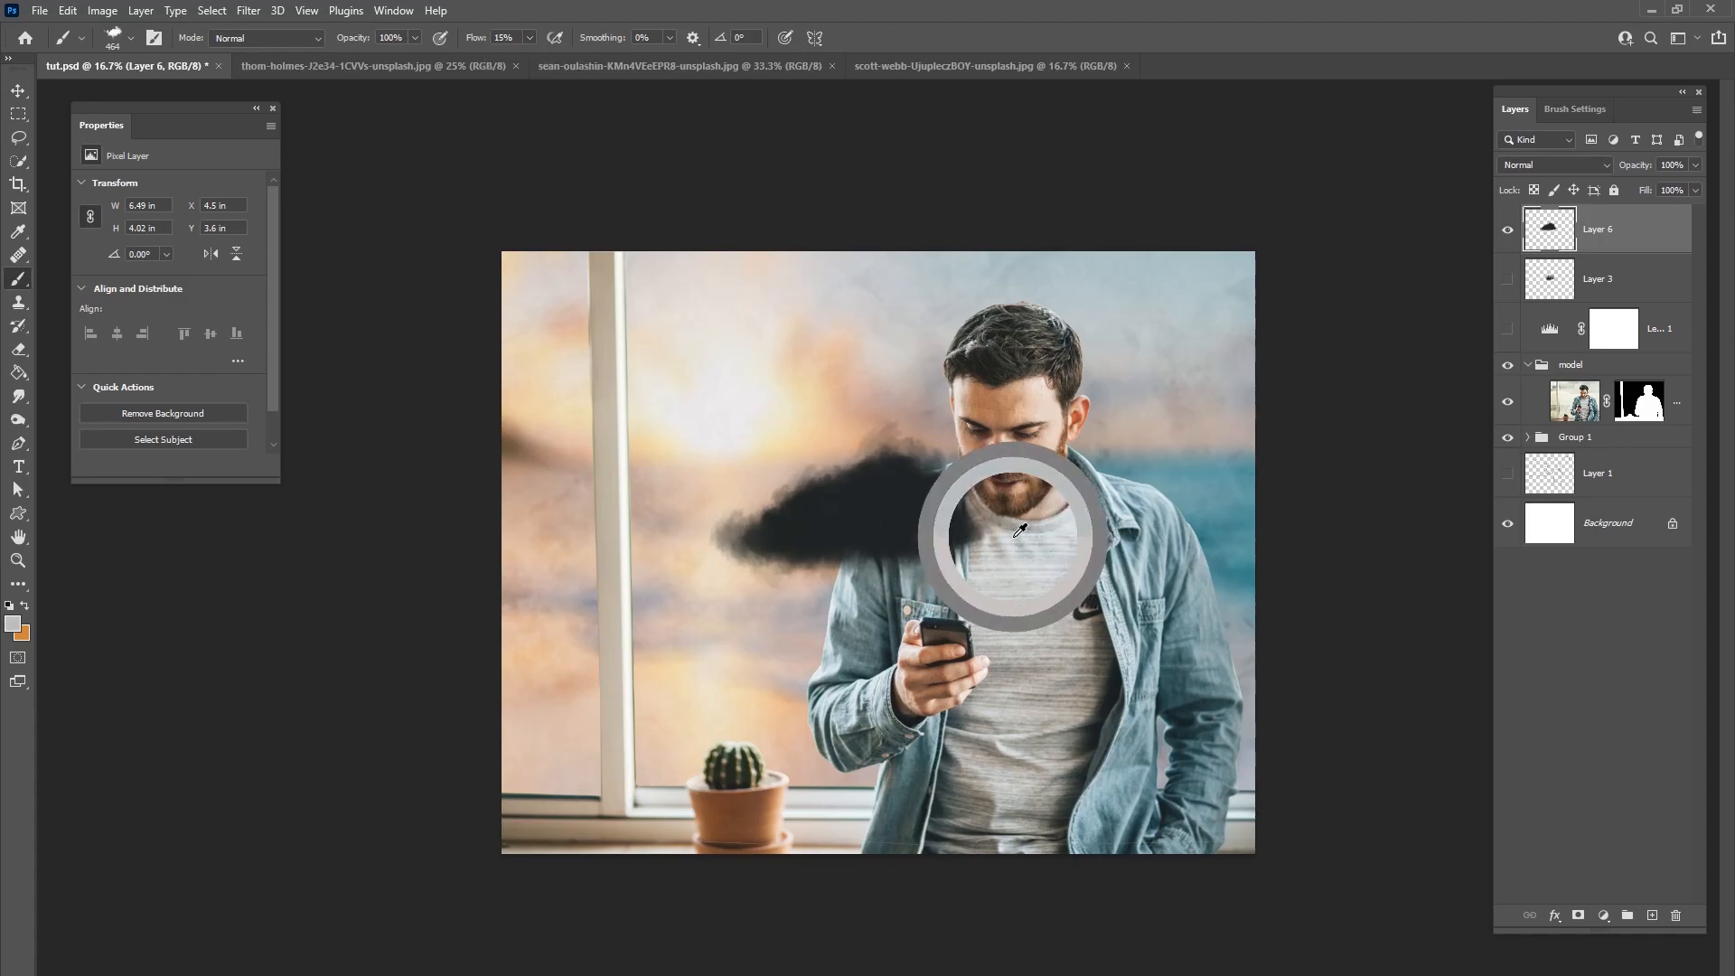
{"action": "mouse_move", "coordinate": [883, 473]}
{"action": "left_mouse_down"}
{"action": "mouse_move", "coordinate": [768, 496]}
{"action": "mouse_move", "coordinate": [853, 471]}
{"action": "left_mouse_up"}
{"action": "left_click", "coordinate": [896, 463], "text": "alt"}
{"action": "left_click", "coordinate": [859, 478], "text": "alt"}
{"action": "left_click", "coordinate": [804, 495], "text": "alt"}
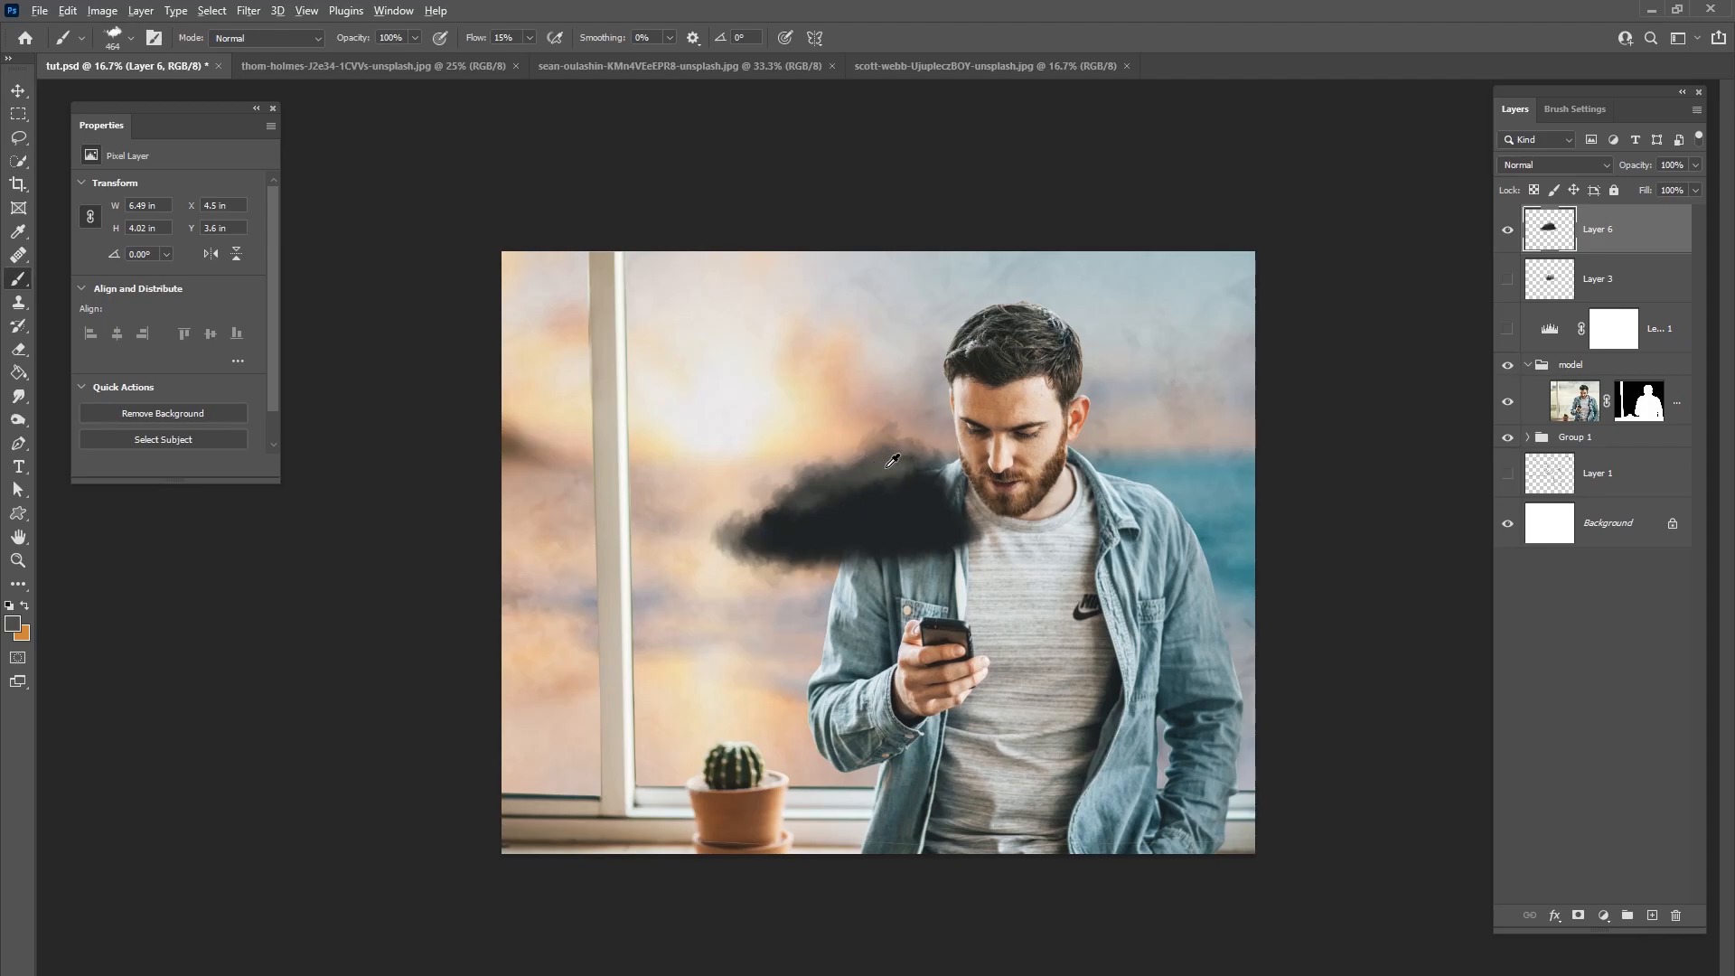
{"action": "left_click", "coordinate": [818, 480], "text": "alt"}
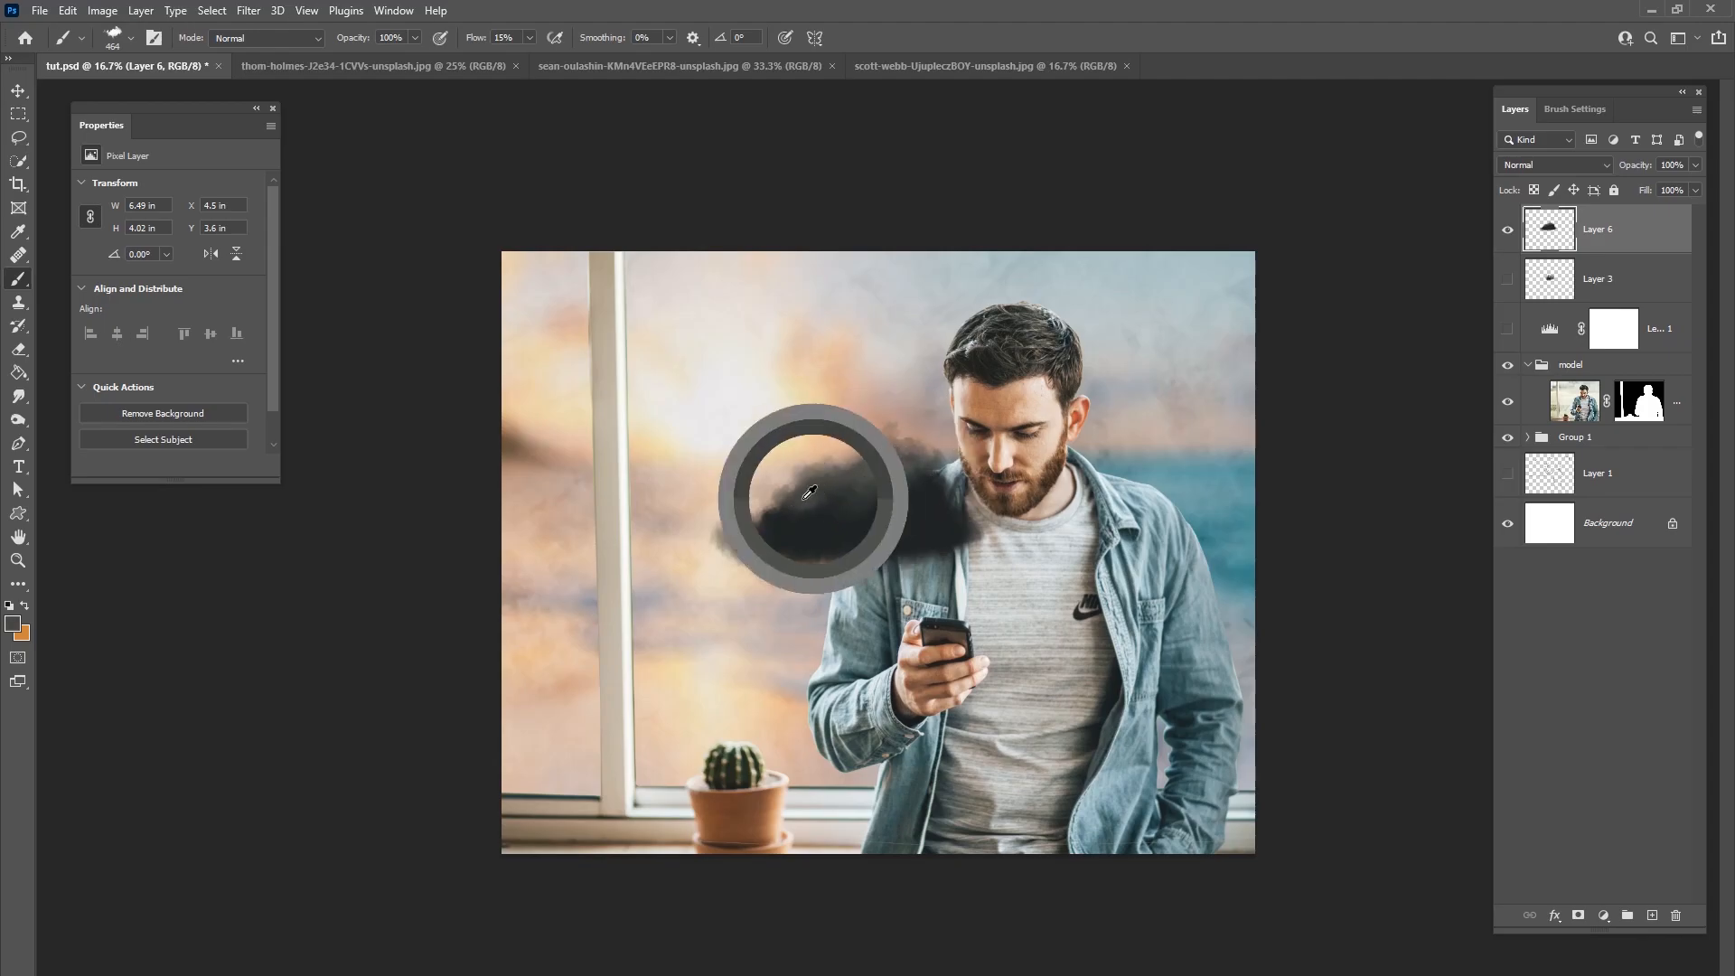
{"action": "left_click", "coordinate": [781, 516], "text": "alt"}
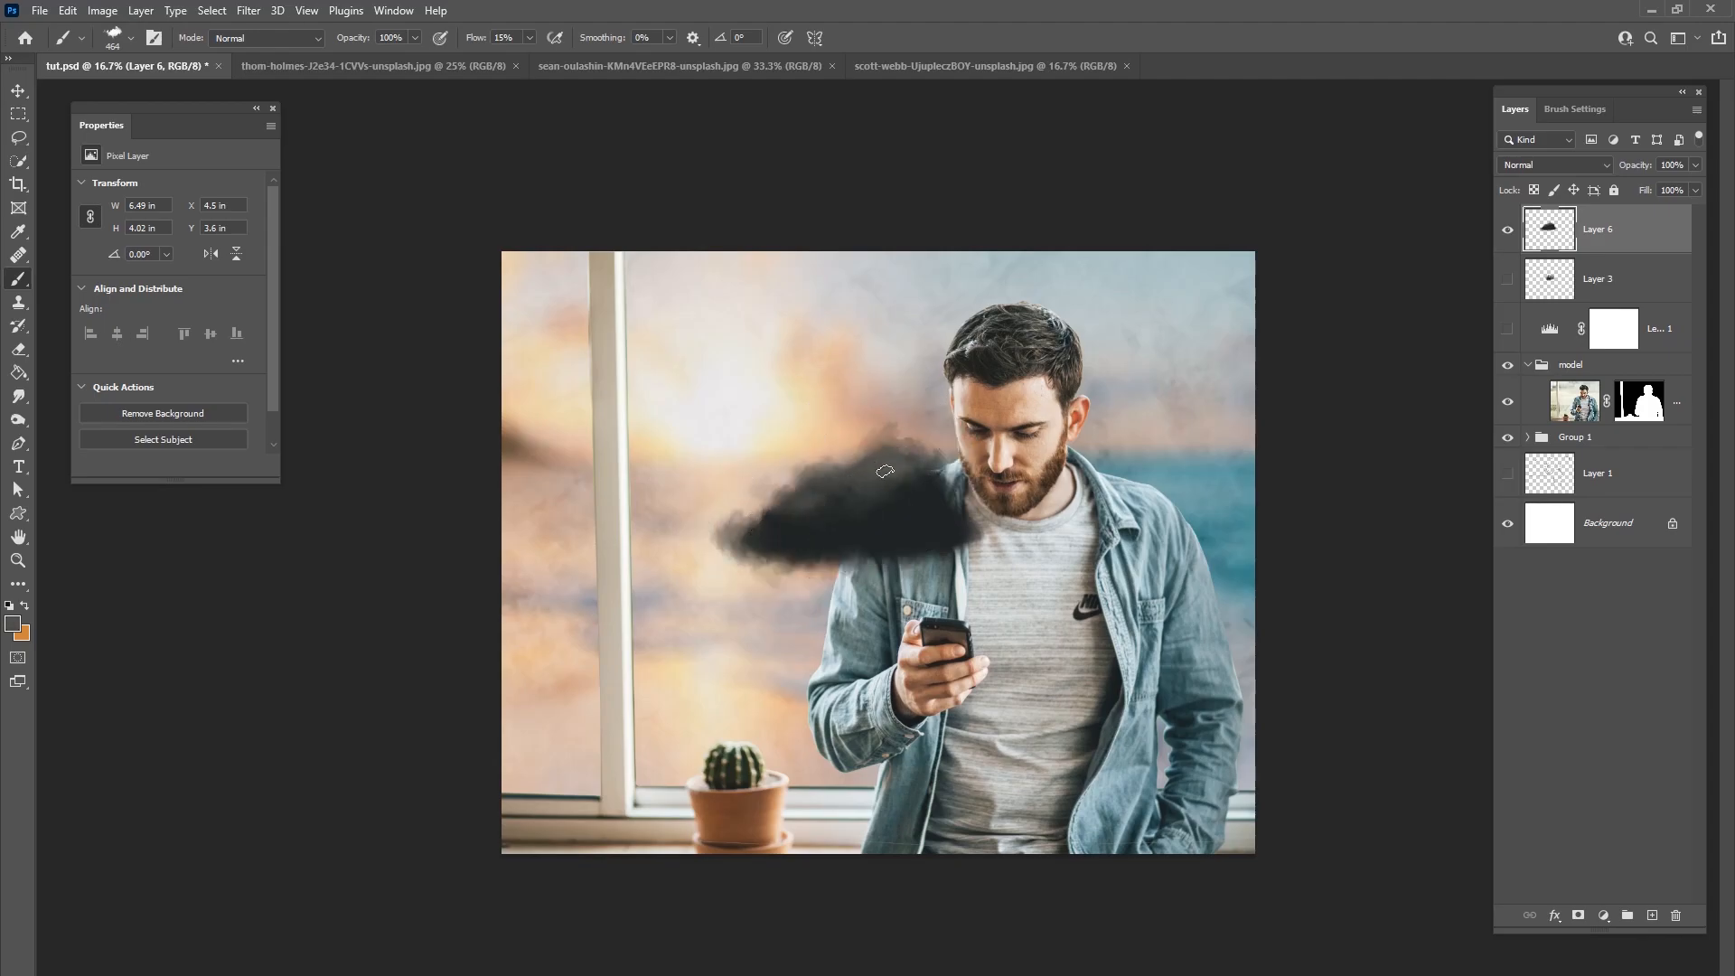
Step: Resample the cloud's own greys and blend soft lighter patches through its centre and upper edge
{"action": "left_click", "coordinate": [909, 514], "text": "alt"}
{"action": "mouse_move", "coordinate": [887, 497]}
{"action": "left_mouse_down"}
{"action": "mouse_move", "coordinate": [898, 480]}
{"action": "mouse_move", "coordinate": [829, 523]}
{"action": "mouse_move", "coordinate": [932, 524]}
{"action": "mouse_move", "coordinate": [859, 496]}
{"action": "left_mouse_up"}
{"action": "left_click", "coordinate": [915, 468], "text": "alt"}
{"action": "left_click", "coordinate": [927, 502], "text": "alt"}
{"action": "left_click", "coordinate": [834, 526], "text": "alt"}
{"action": "left_click", "coordinate": [895, 482], "text": "alt"}
{"action": "left_click", "coordinate": [874, 479], "text": "alt"}
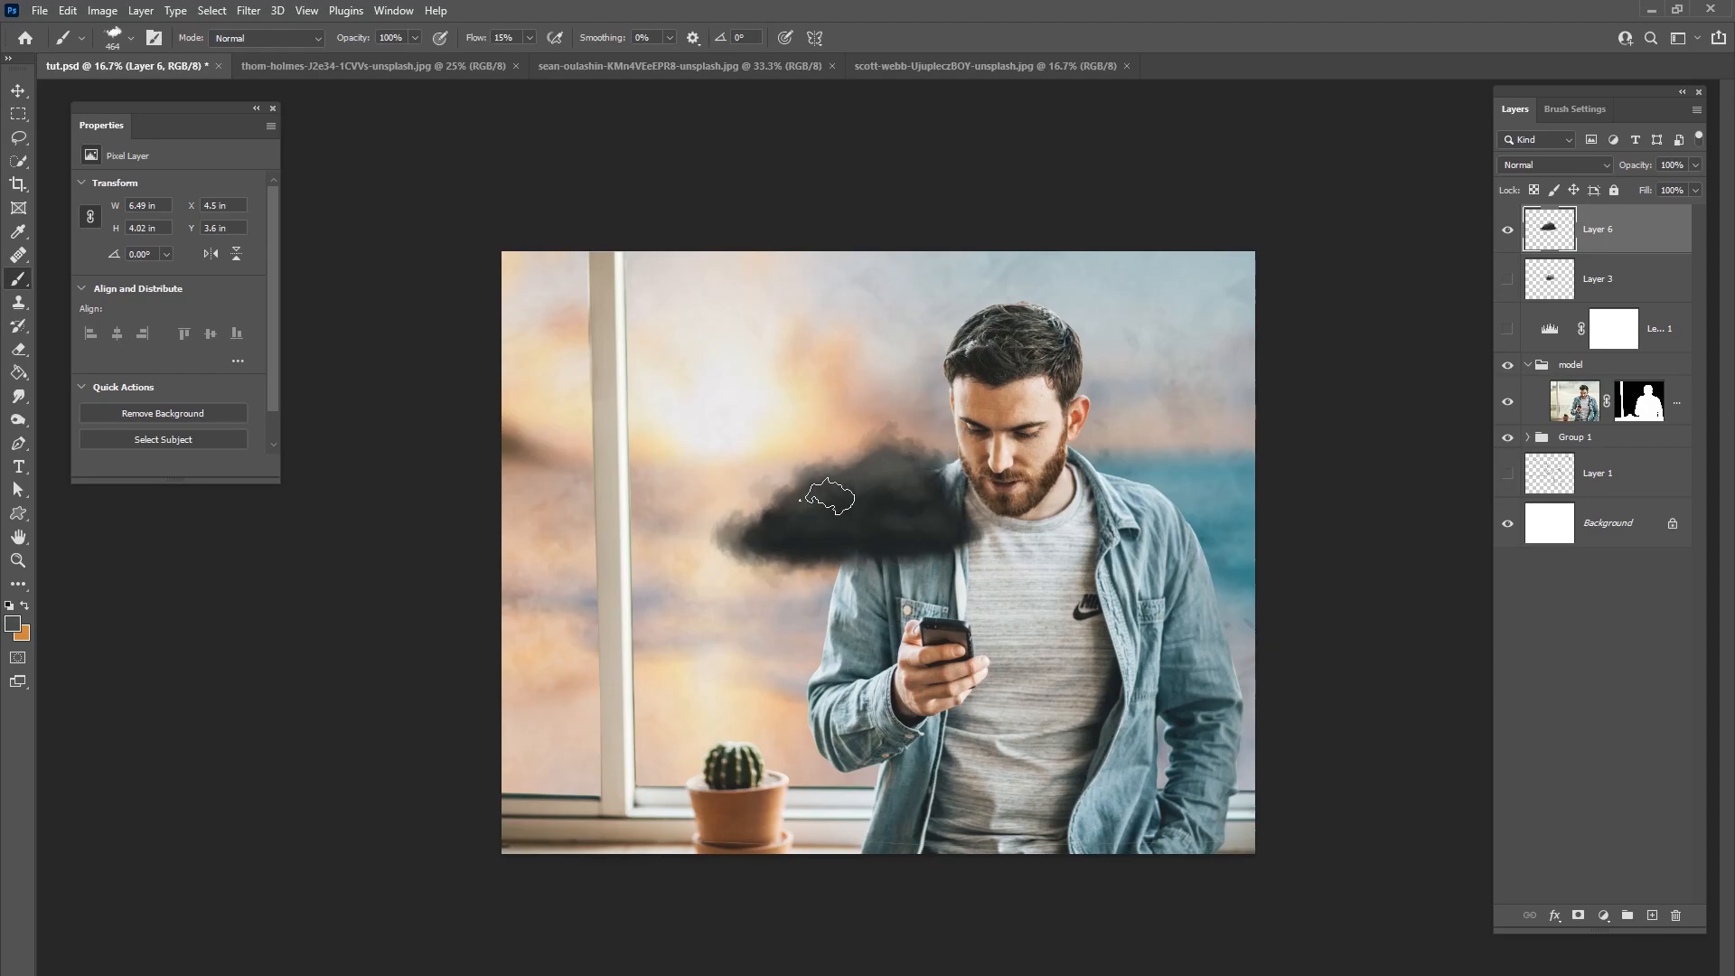
{"action": "left_click", "coordinate": [803, 542], "text": "alt"}
{"action": "left_click", "coordinate": [874, 539], "text": "alt"}
Step: Set the brush to 401 px and build up sampled mid-grey tones along the cloud's upper-left slope
{"action": "right_click", "coordinate": [898, 449]}
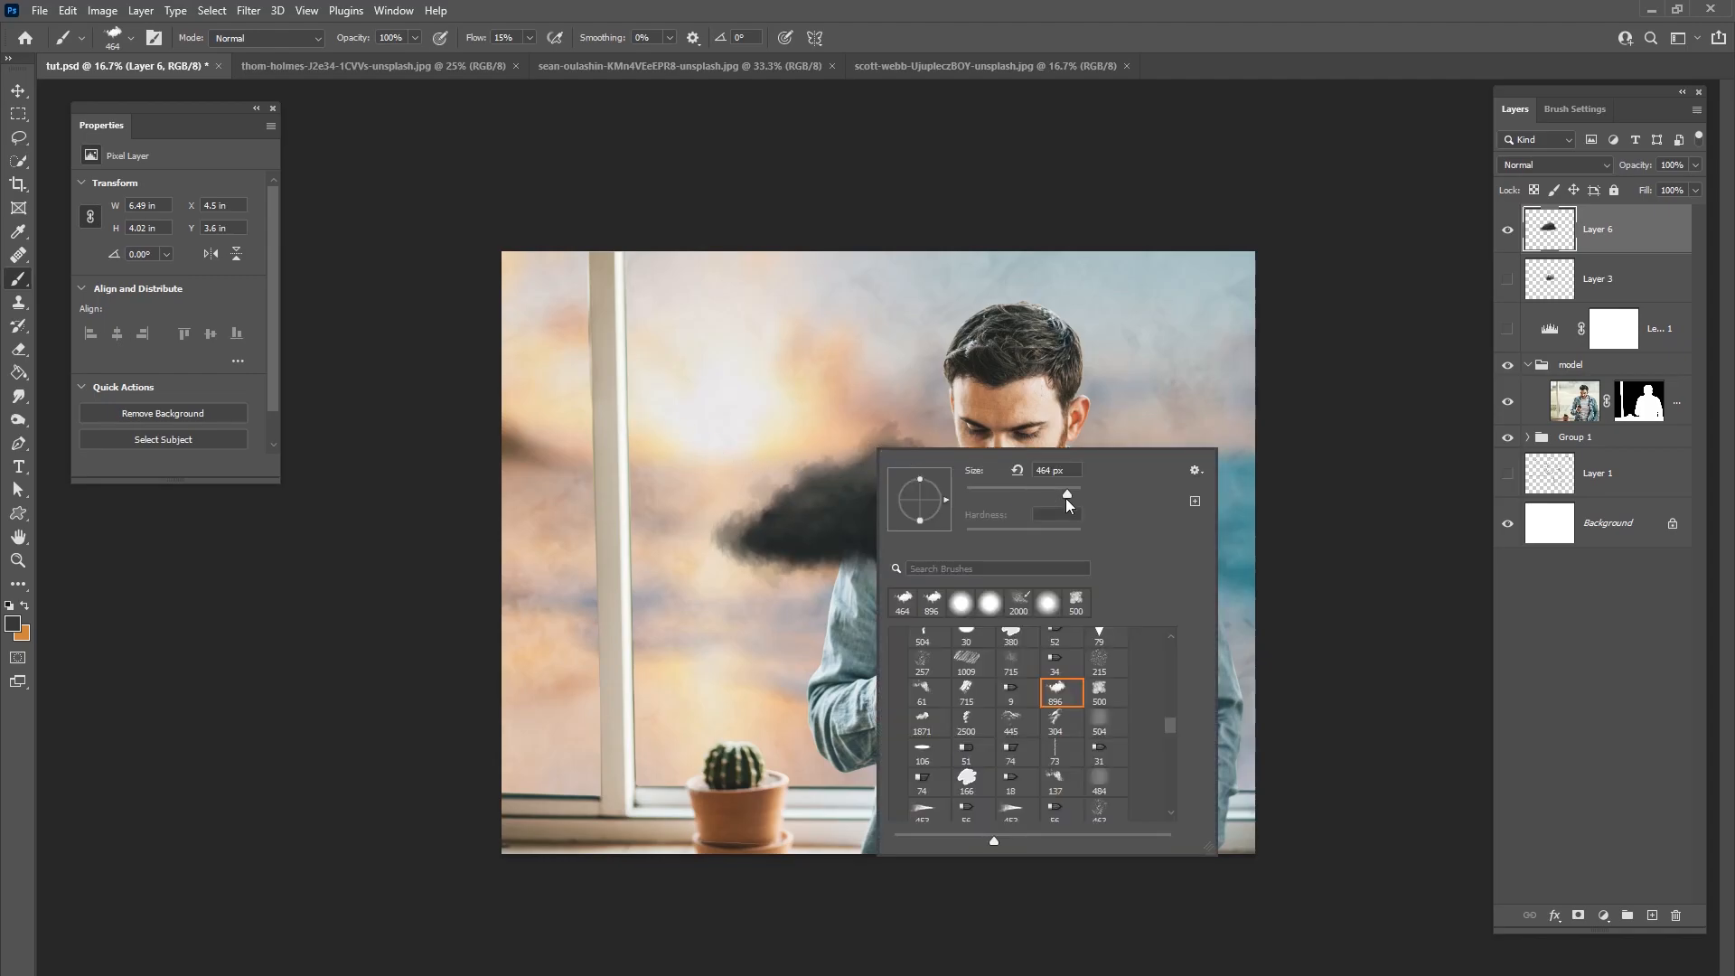
{"action": "left_click_drag", "start_coordinate": [1068, 496], "coordinate": [1065, 495]}
{"action": "left_click", "coordinate": [798, 394], "text": "alt"}
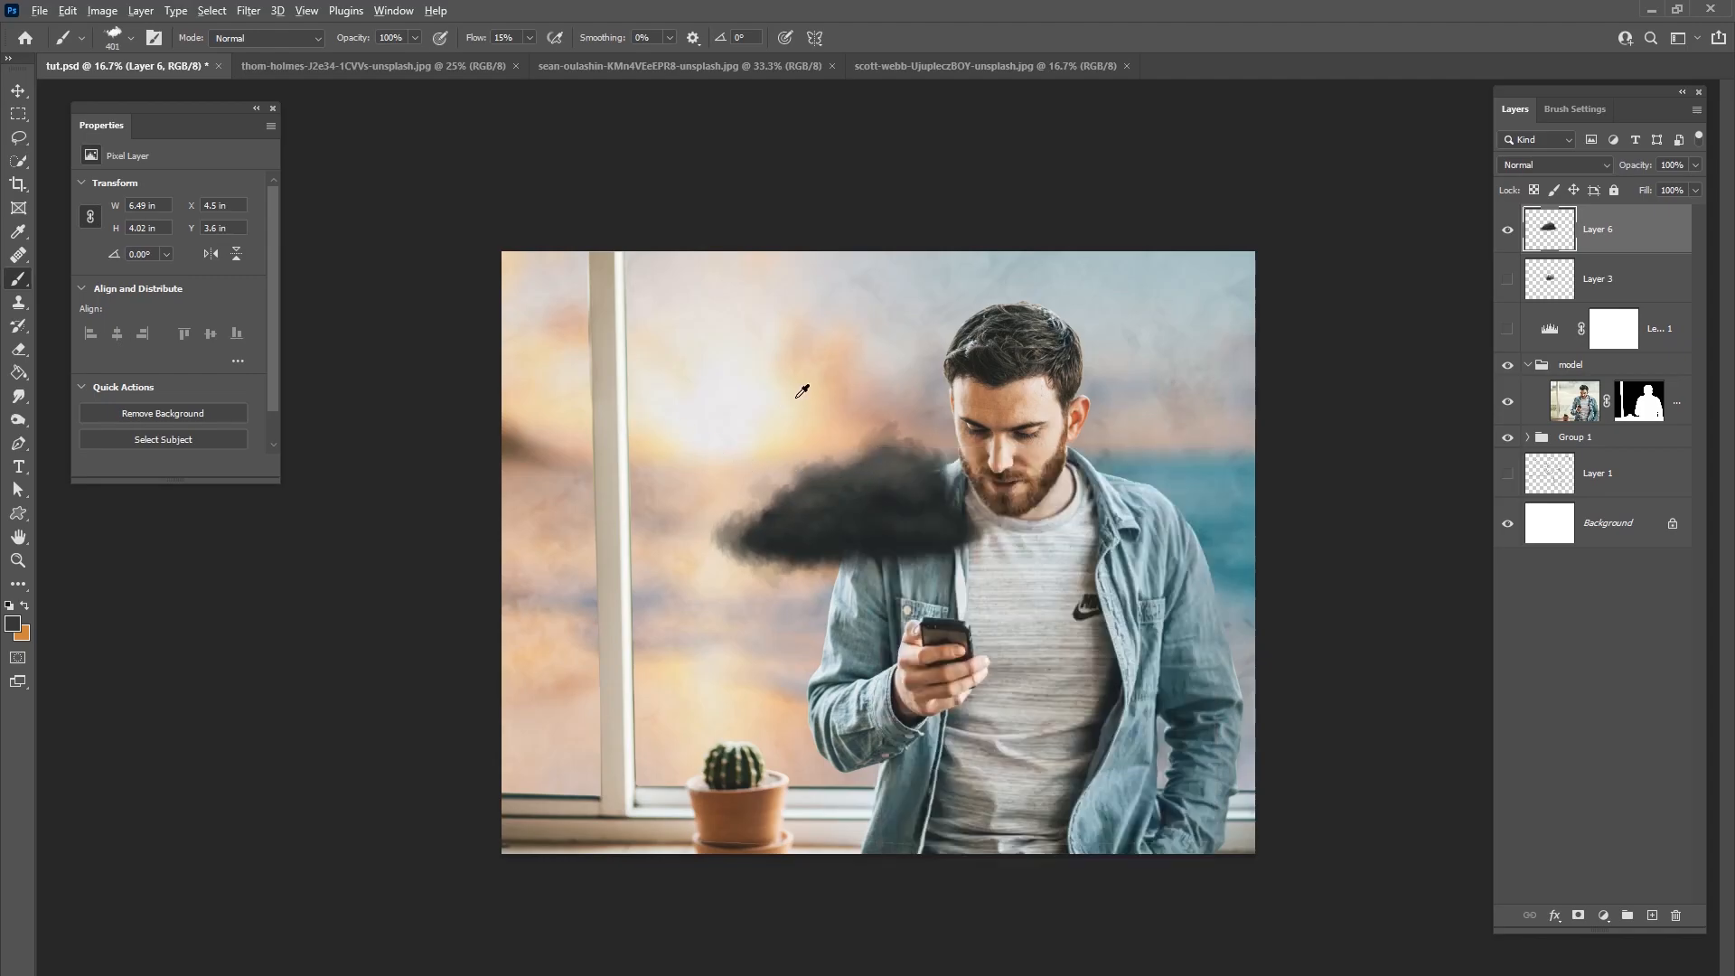
{"action": "left_click", "coordinate": [863, 460], "text": "alt"}
{"action": "mouse_move", "coordinate": [864, 457]}
{"action": "left_mouse_down"}
{"action": "mouse_move", "coordinate": [881, 467]}
{"action": "mouse_move", "coordinate": [850, 469]}
{"action": "mouse_move", "coordinate": [886, 454]}
{"action": "mouse_move", "coordinate": [794, 493]}
{"action": "left_mouse_up"}
{"action": "left_click", "coordinate": [875, 472], "text": "alt"}
{"action": "left_click", "coordinate": [857, 458], "text": "alt"}
{"action": "left_click", "coordinate": [816, 475]}
{"action": "left_click", "coordinate": [843, 496], "text": "alt"}
{"action": "left_click", "coordinate": [836, 470], "text": "alt"}
{"action": "left_click", "coordinate": [816, 480]}
{"action": "left_click", "coordinate": [867, 458], "text": "alt"}
{"action": "left_click", "coordinate": [791, 403], "text": "alt"}
{"action": "left_click", "coordinate": [802, 517], "text": "alt"}
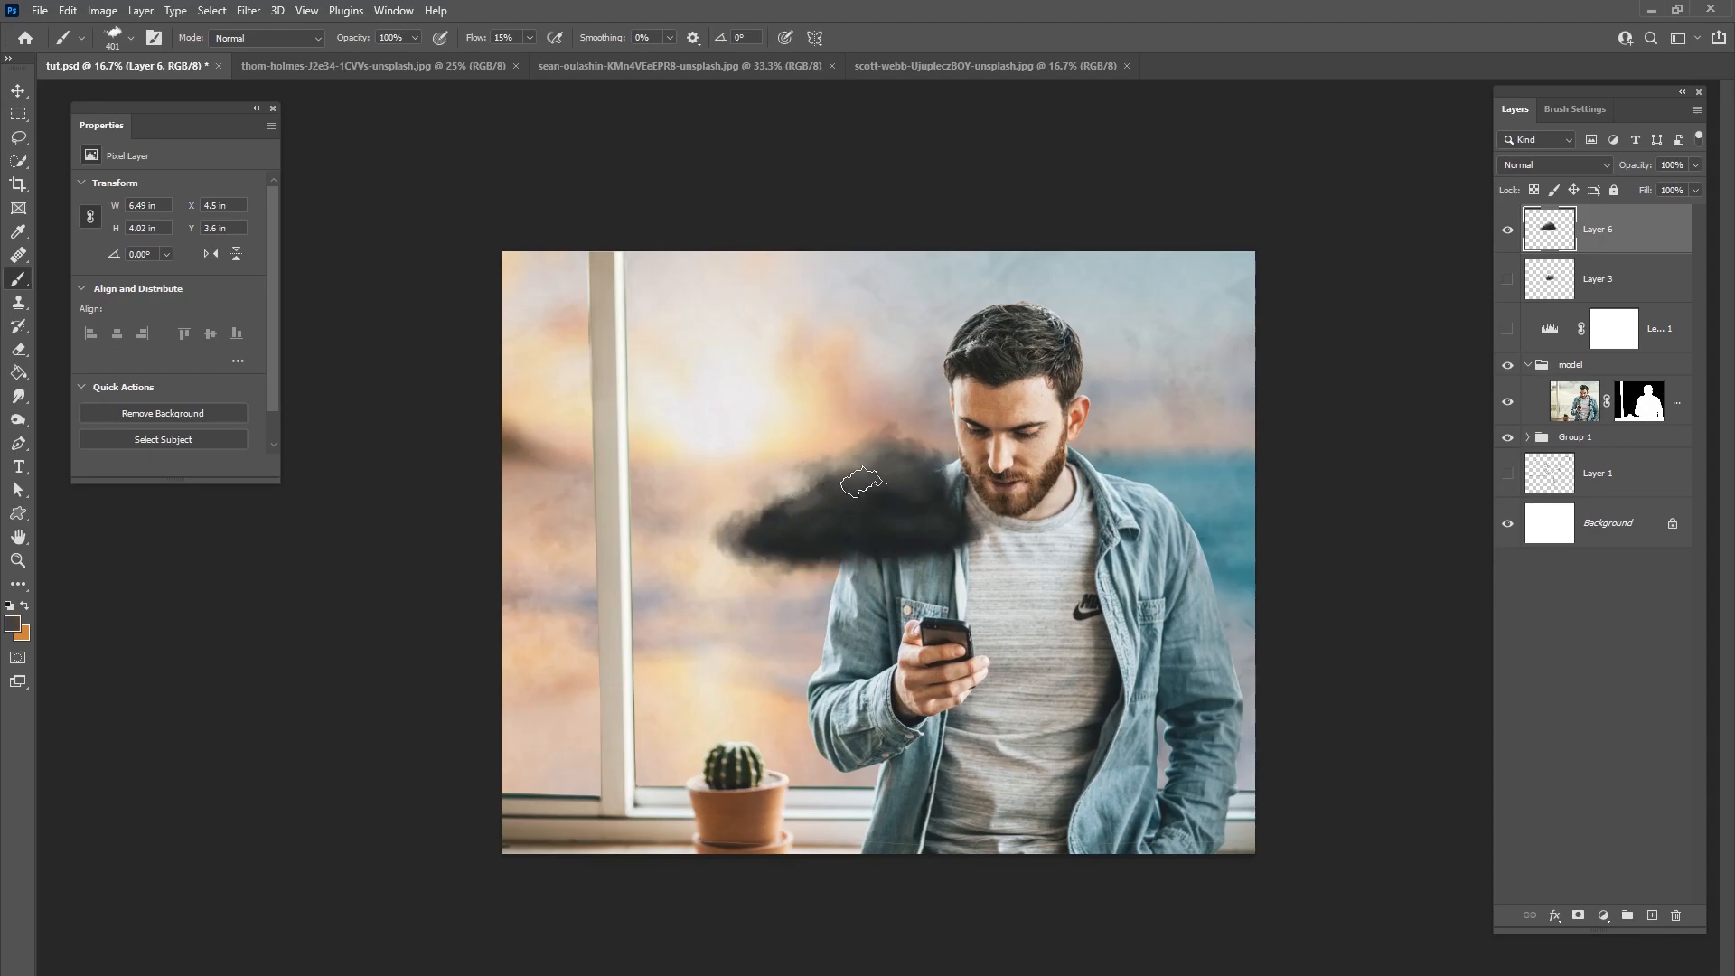
Step: Alternate sampled dark and mid greys to blend billowing shading across the middle of the cloud
{"action": "left_click", "coordinate": [836, 486], "text": "alt"}
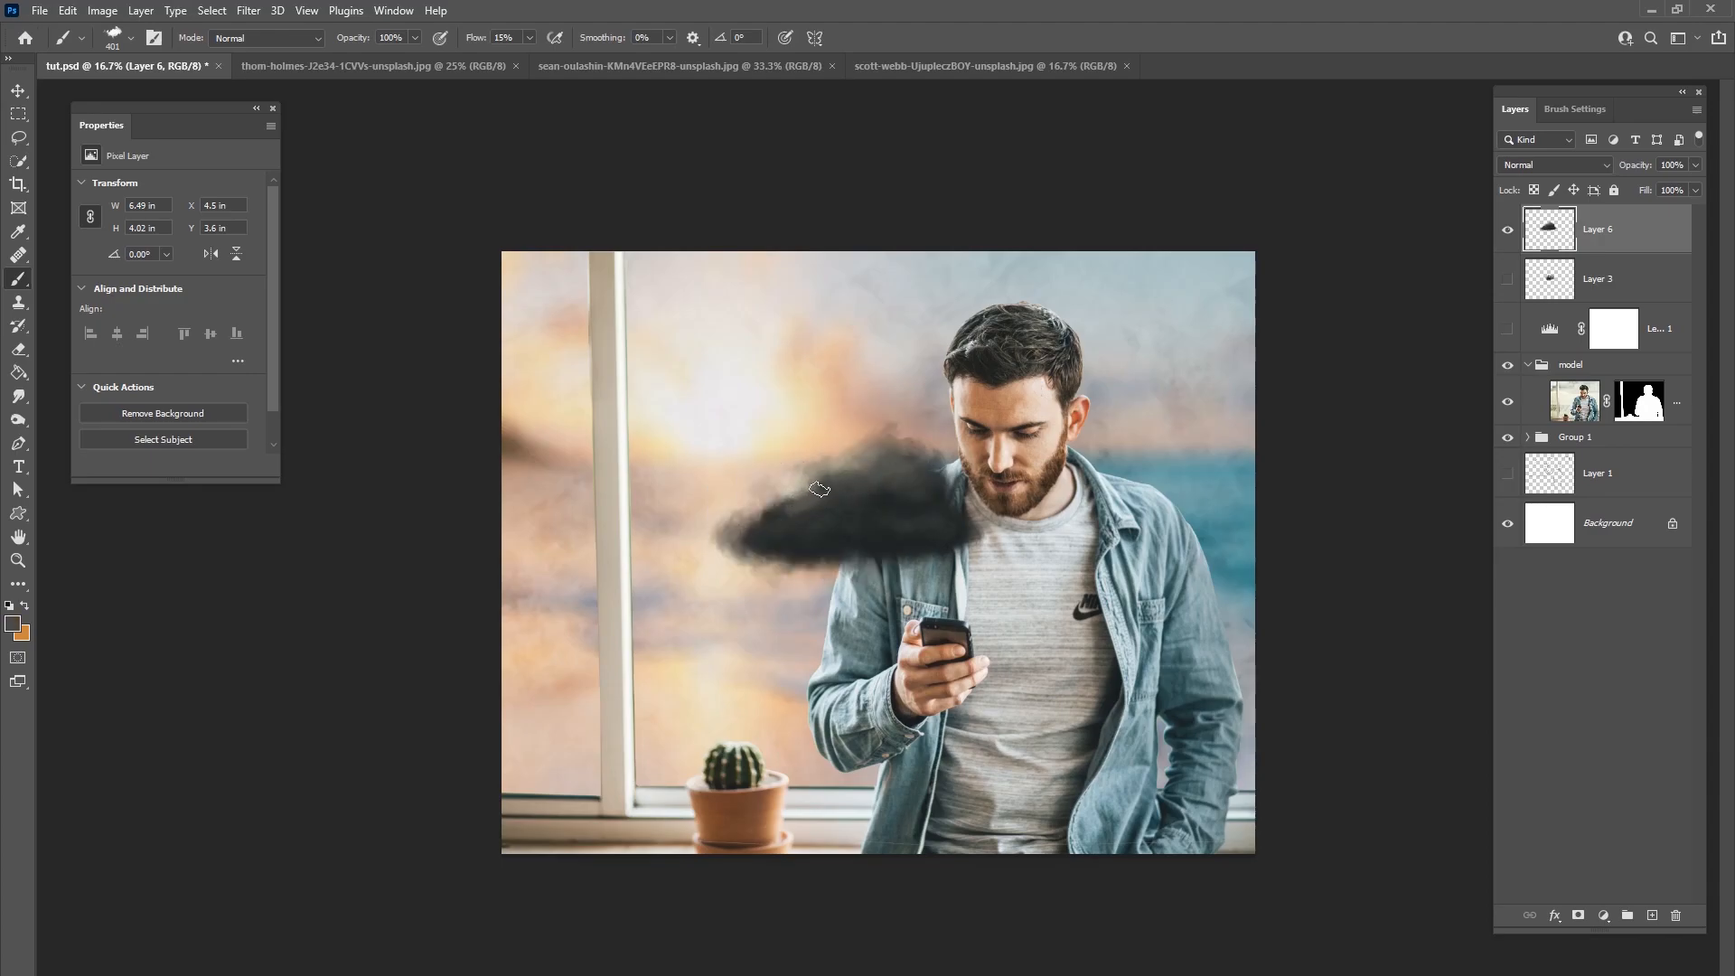
{"action": "left_click", "coordinate": [833, 532], "text": "alt"}
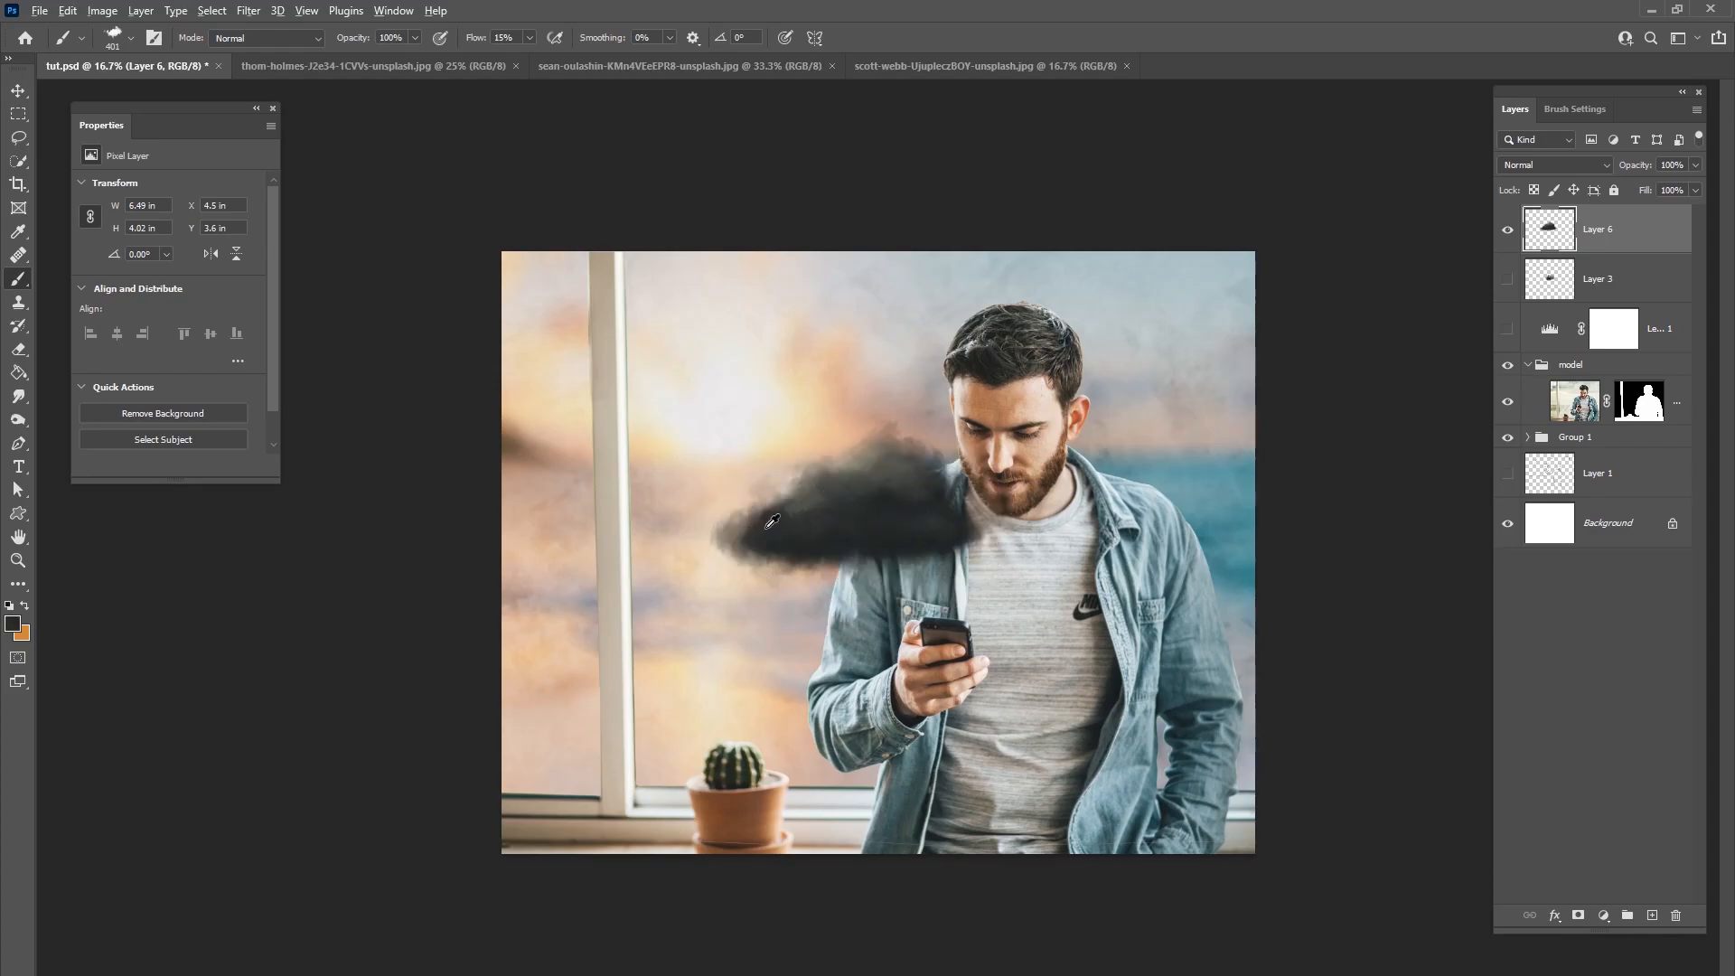
{"action": "left_click", "coordinate": [799, 516], "text": "alt"}
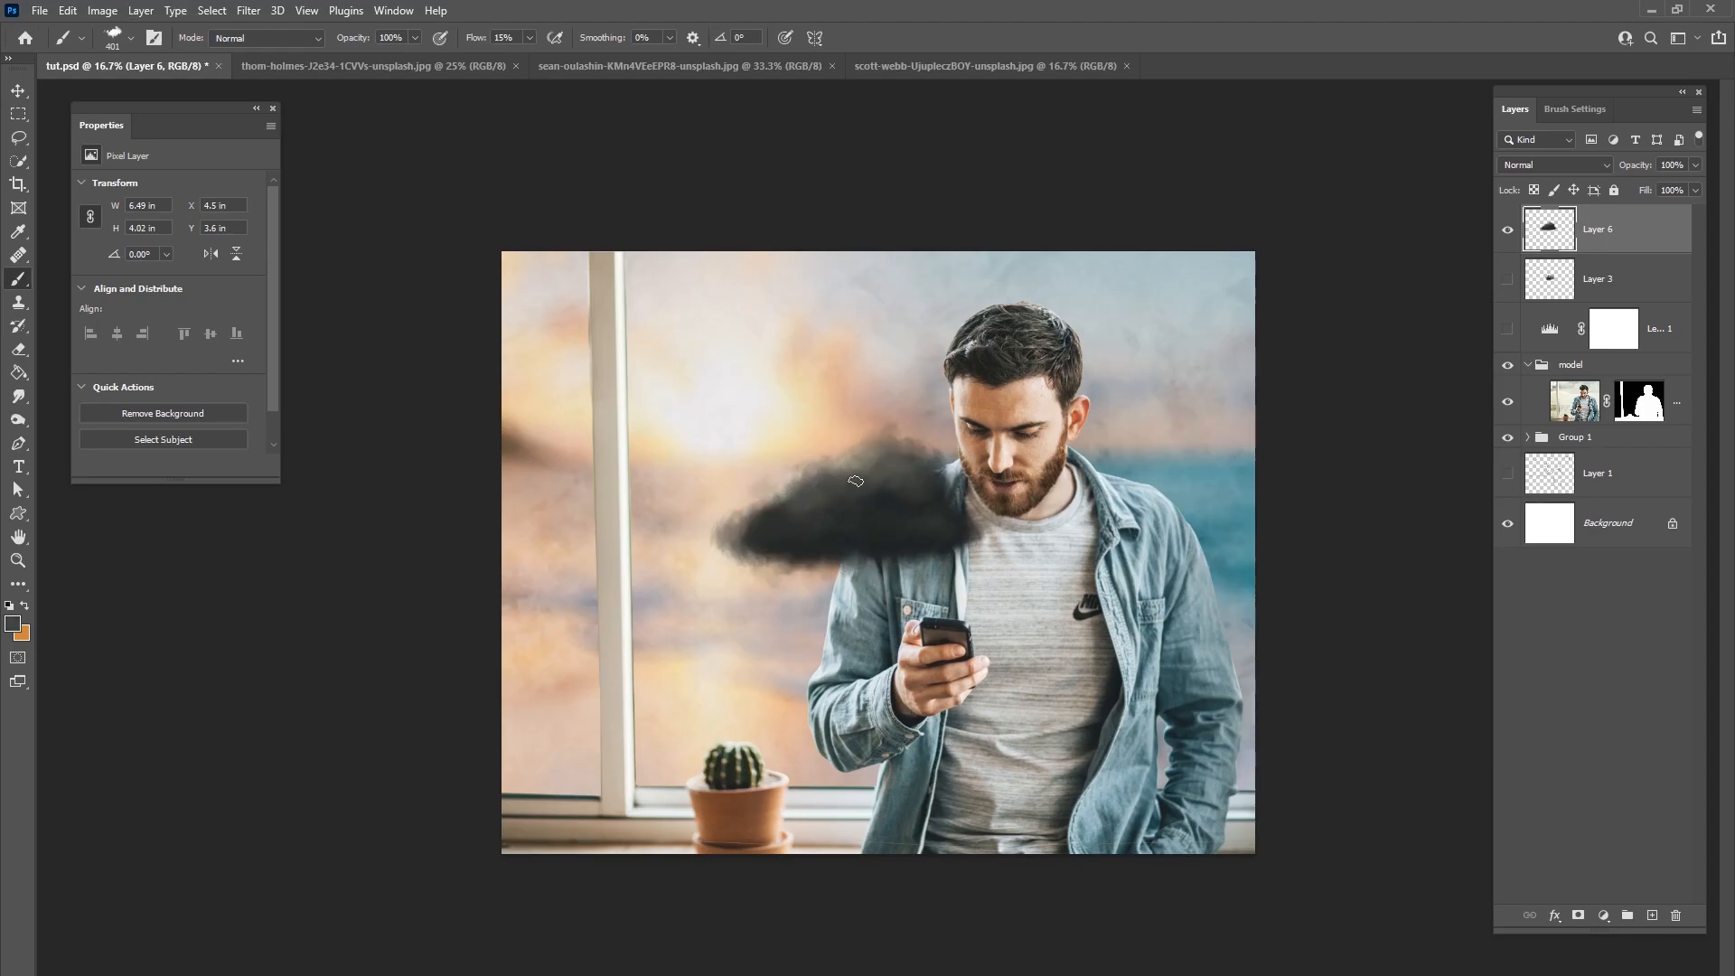
{"action": "left_click", "coordinate": [934, 500], "text": "alt"}
{"action": "left_click", "coordinate": [855, 499], "text": "alt"}
{"action": "left_click", "coordinate": [855, 503], "text": "alt"}
{"action": "left_click_drag", "start_coordinate": [850, 505], "coordinate": [837, 518]}
{"action": "left_click", "coordinate": [848, 516], "text": "alt"}
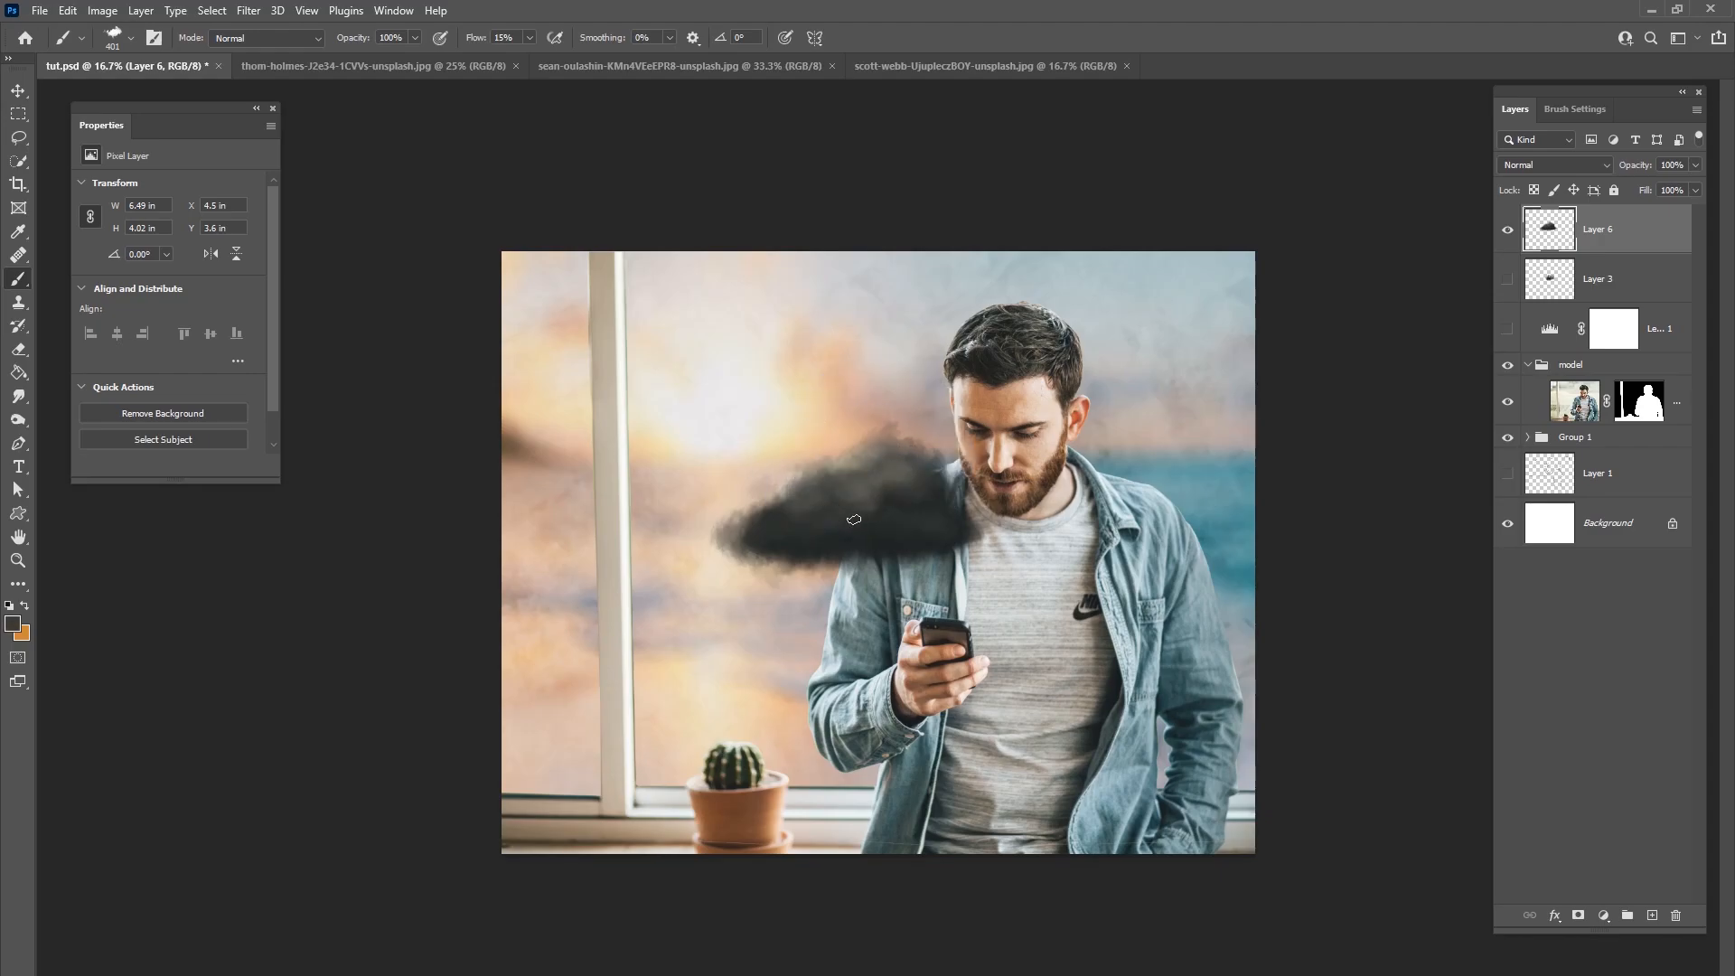
Step: Sample the dark phone, adjust the foreground colour in the Color Picker, and paint darker folds between the cloud's lighter patches
{"action": "left_click", "coordinate": [903, 473], "text": "alt"}
{"action": "left_click", "coordinate": [938, 619], "text": "alt"}
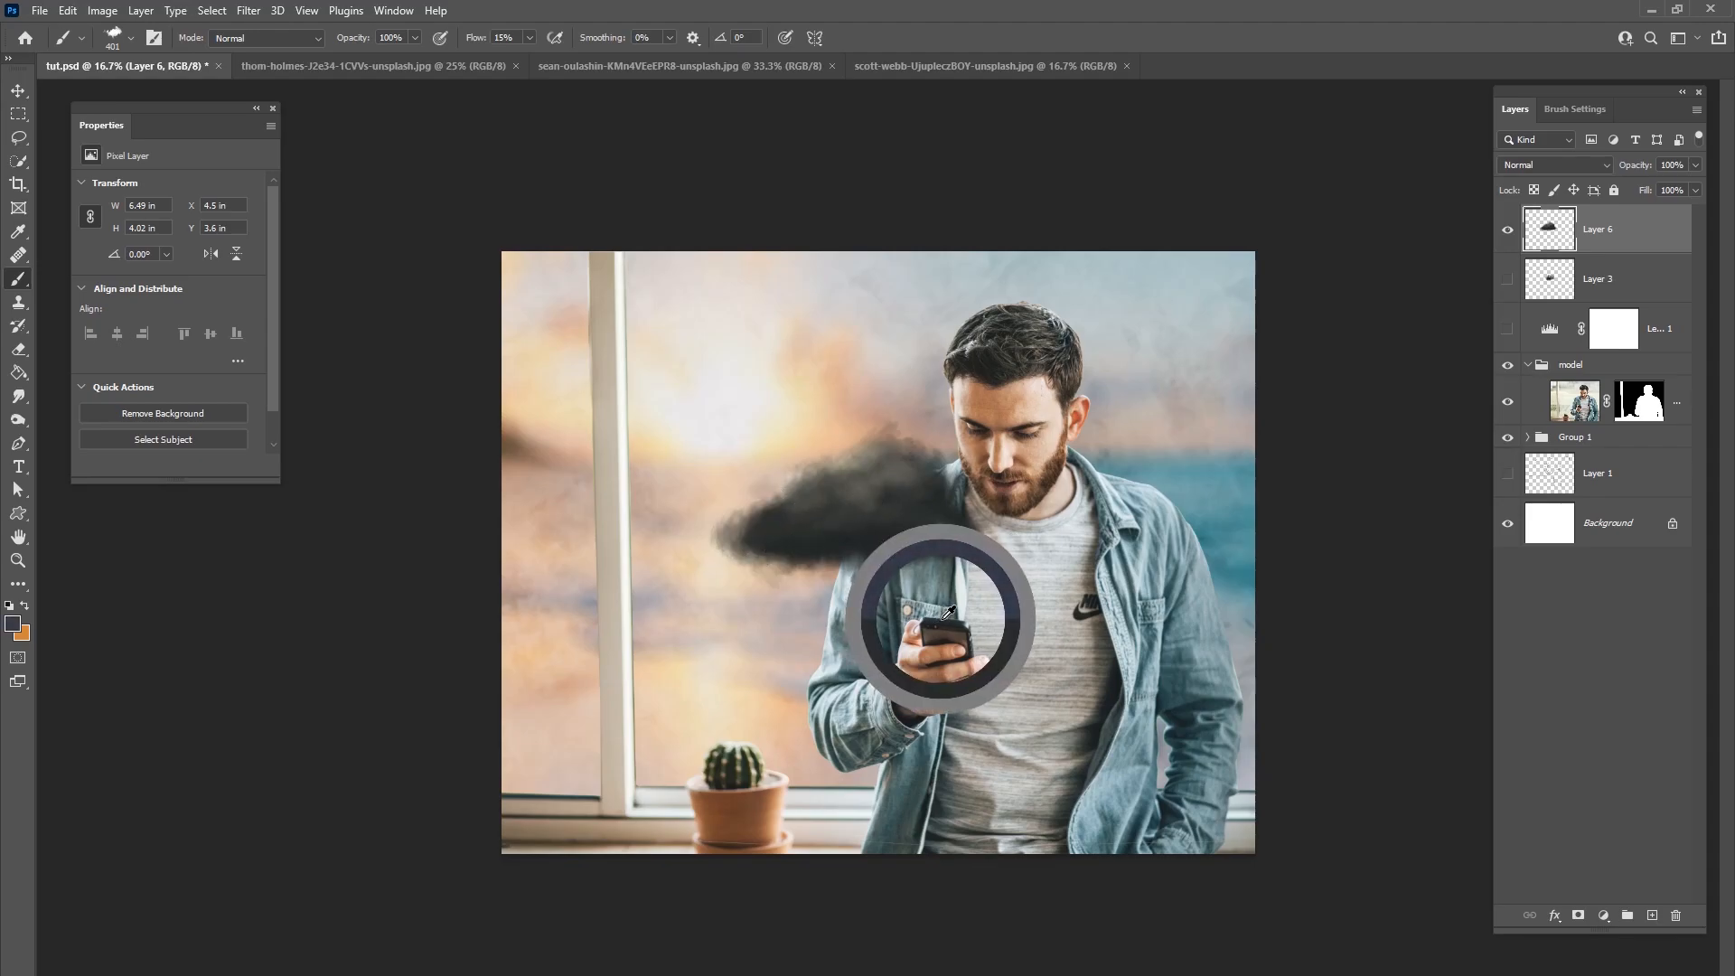
{"action": "left_click", "coordinate": [16, 628]}
{"action": "left_click", "coordinate": [183, 810]}
{"action": "left_click", "coordinate": [577, 600]}
{"action": "right_click", "coordinate": [921, 506]}
{"action": "mouse_move", "coordinate": [864, 495]}
{"action": "left_mouse_down"}
{"action": "mouse_move", "coordinate": [895, 494]}
{"action": "mouse_move", "coordinate": [813, 507]}
{"action": "left_mouse_up"}
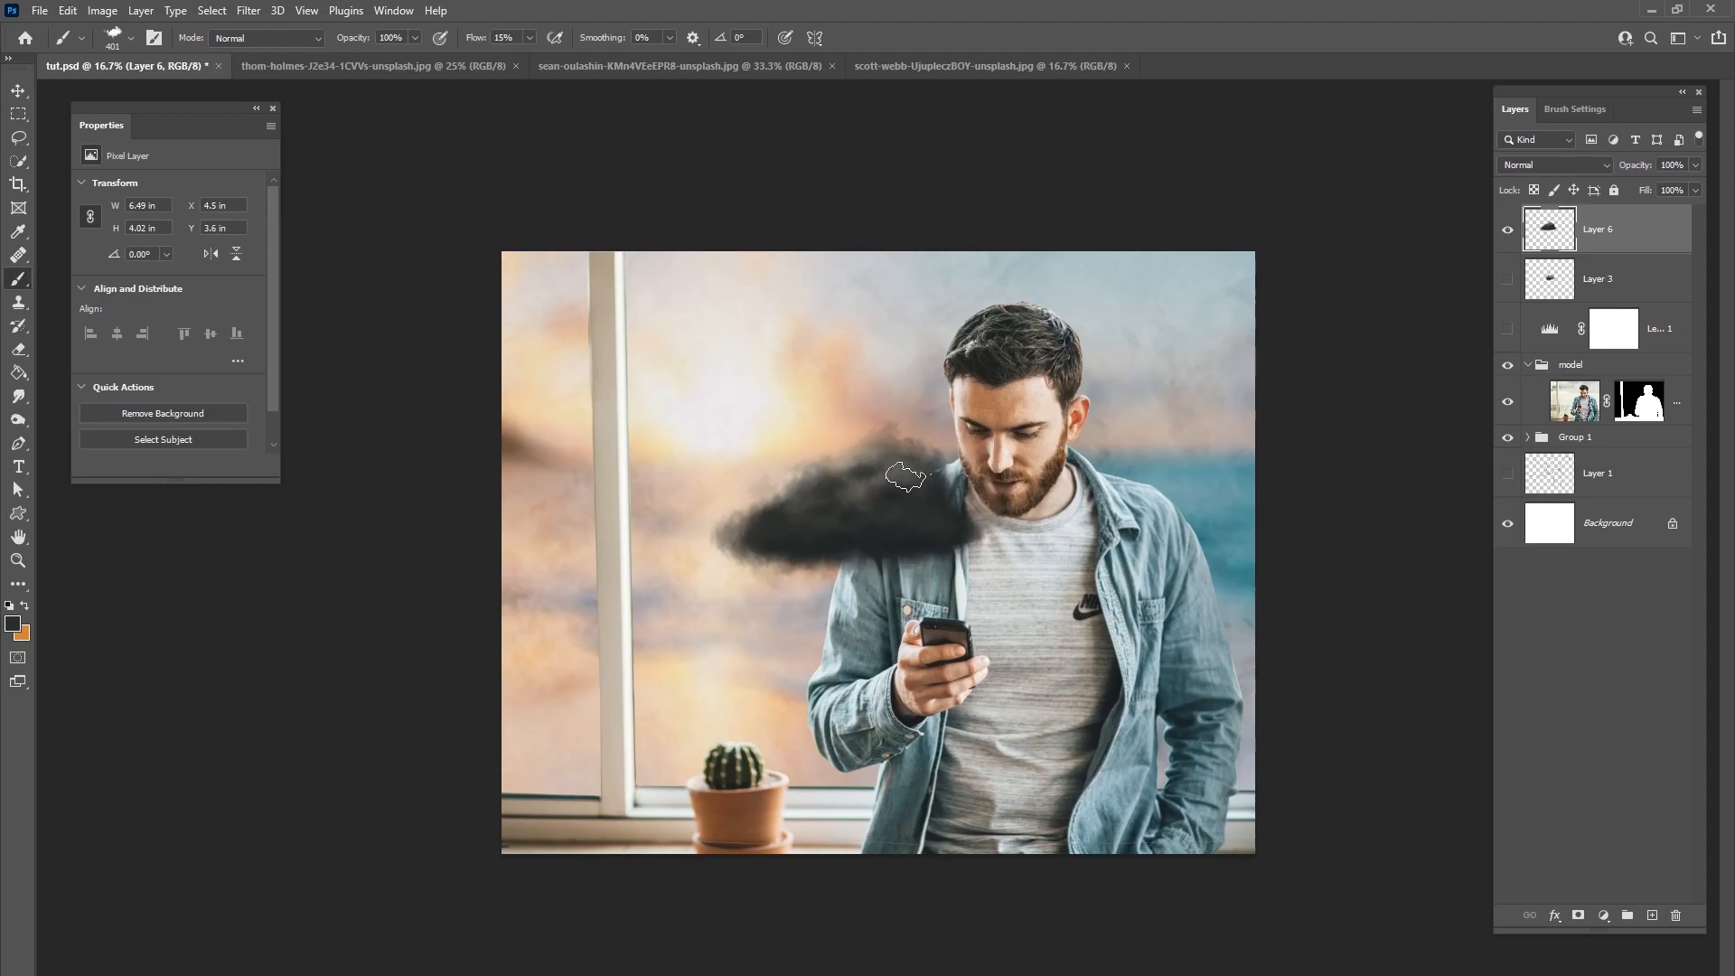
{"action": "left_click", "coordinate": [812, 484], "text": "alt"}
{"action": "left_click", "coordinate": [858, 499], "text": "alt"}
{"action": "left_click", "coordinate": [875, 499], "text": "alt"}
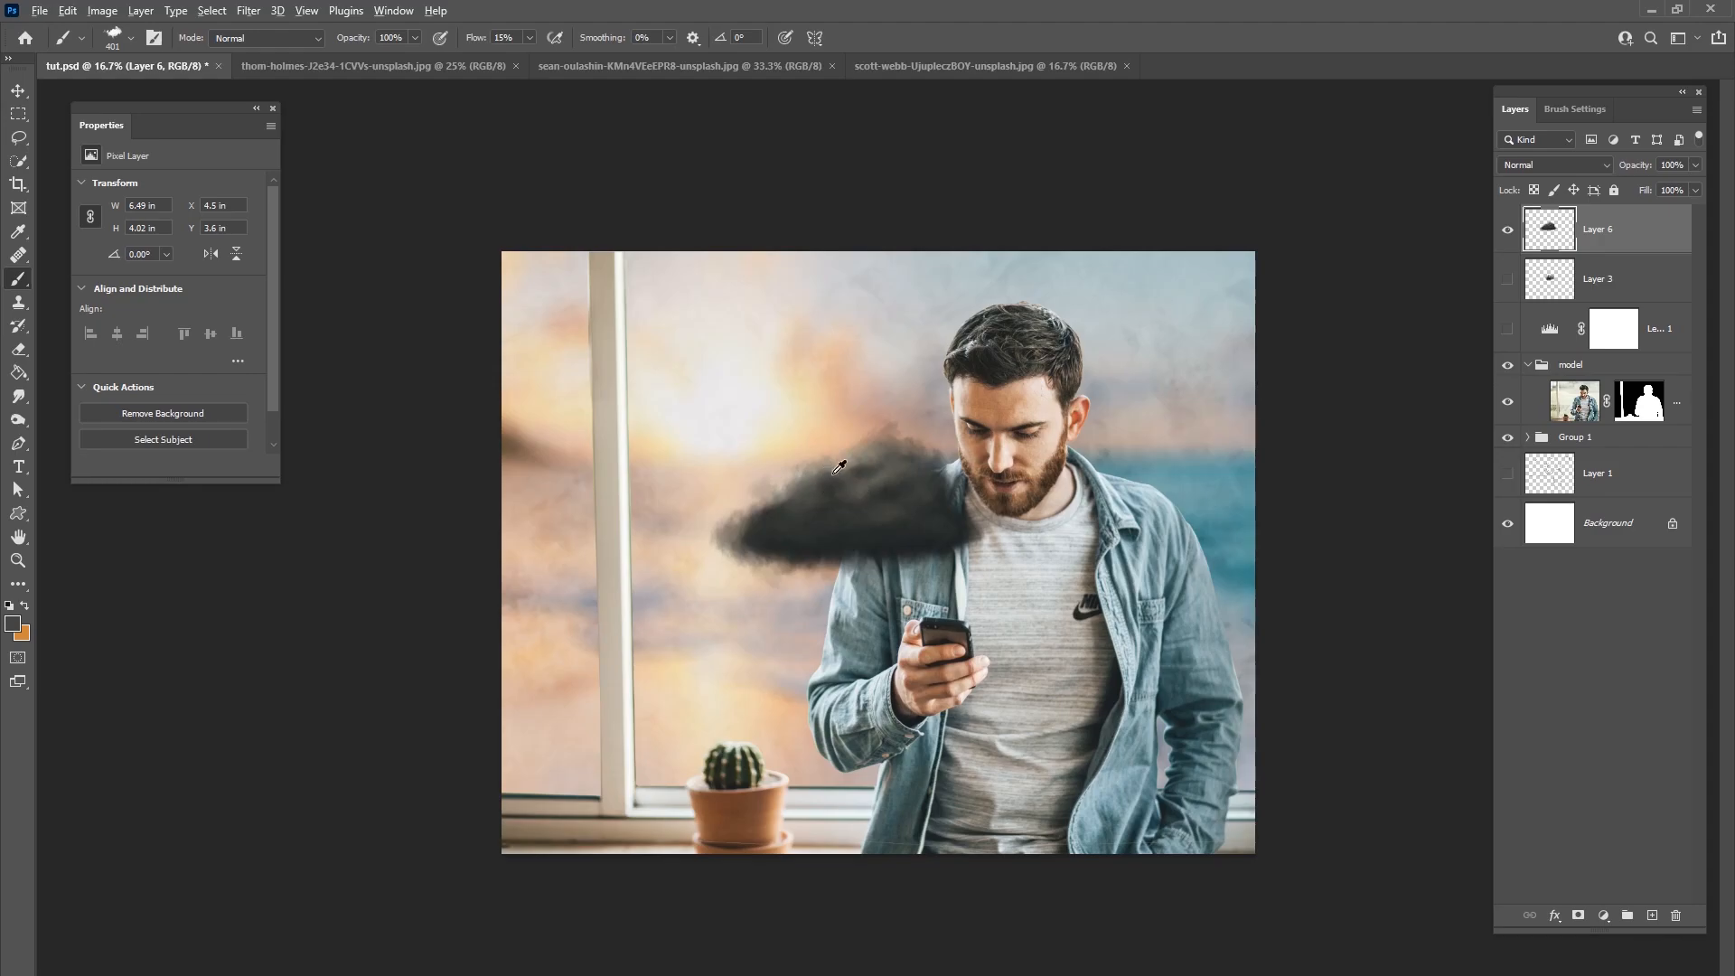
Step: Sample peach from the sunset sky and touch up the cloud's top edge with a small brush, enlarging it to 171 px
{"action": "right_click", "coordinate": [840, 349]}
{"action": "left_click_drag", "start_coordinate": [989, 385], "coordinate": [1004, 385]}
{"action": "left_click", "coordinate": [851, 380], "text": "alt"}
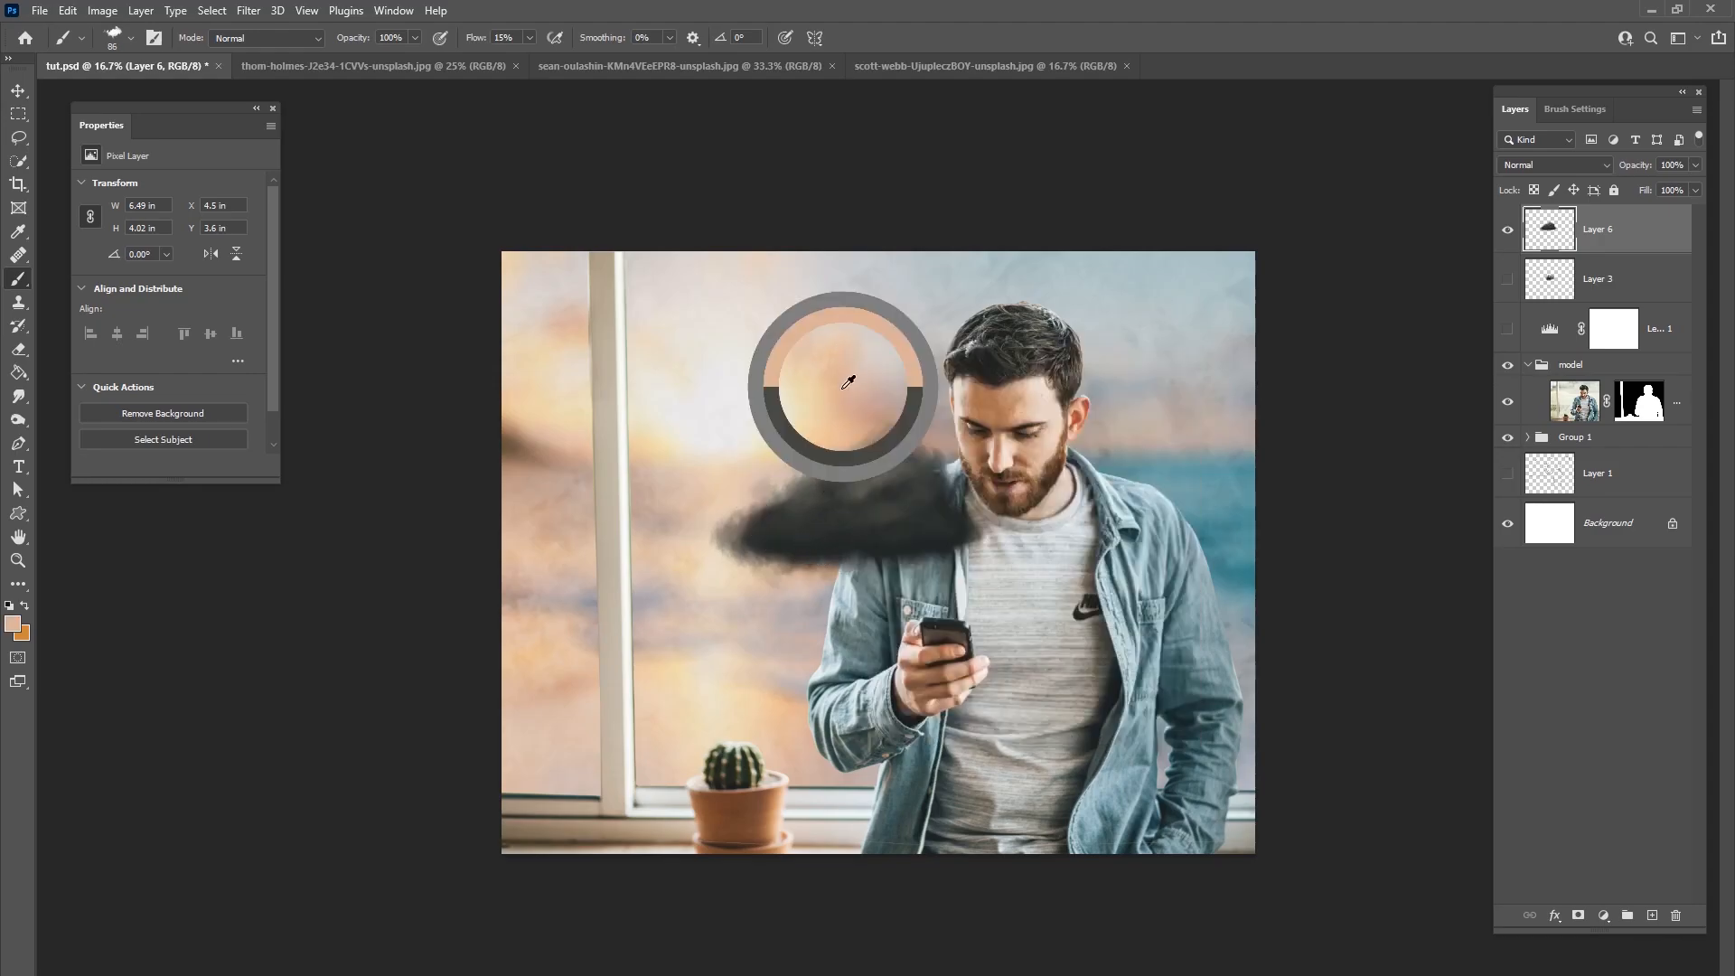
{"action": "right_click", "coordinate": [867, 444]}
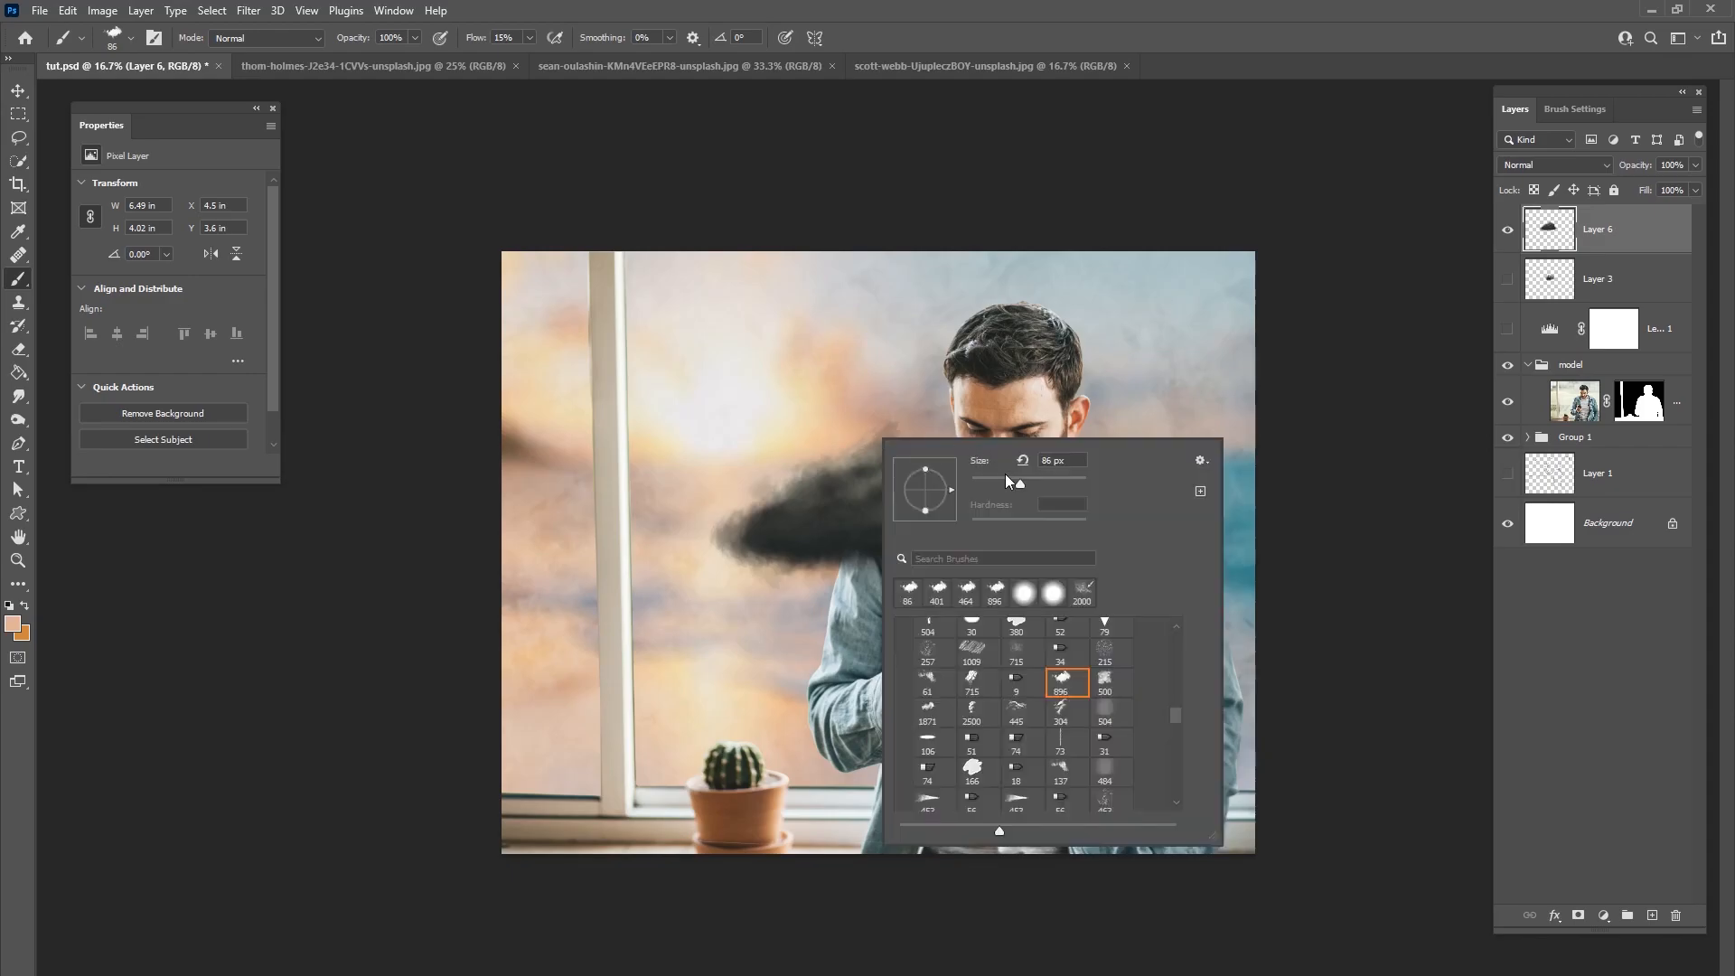
{"action": "key", "text": "Return"}
{"action": "right_click", "coordinate": [883, 446]}
{"action": "left_click_drag", "start_coordinate": [1032, 485], "coordinate": [1045, 484]}
{"action": "left_click", "coordinate": [854, 409], "text": "alt"}
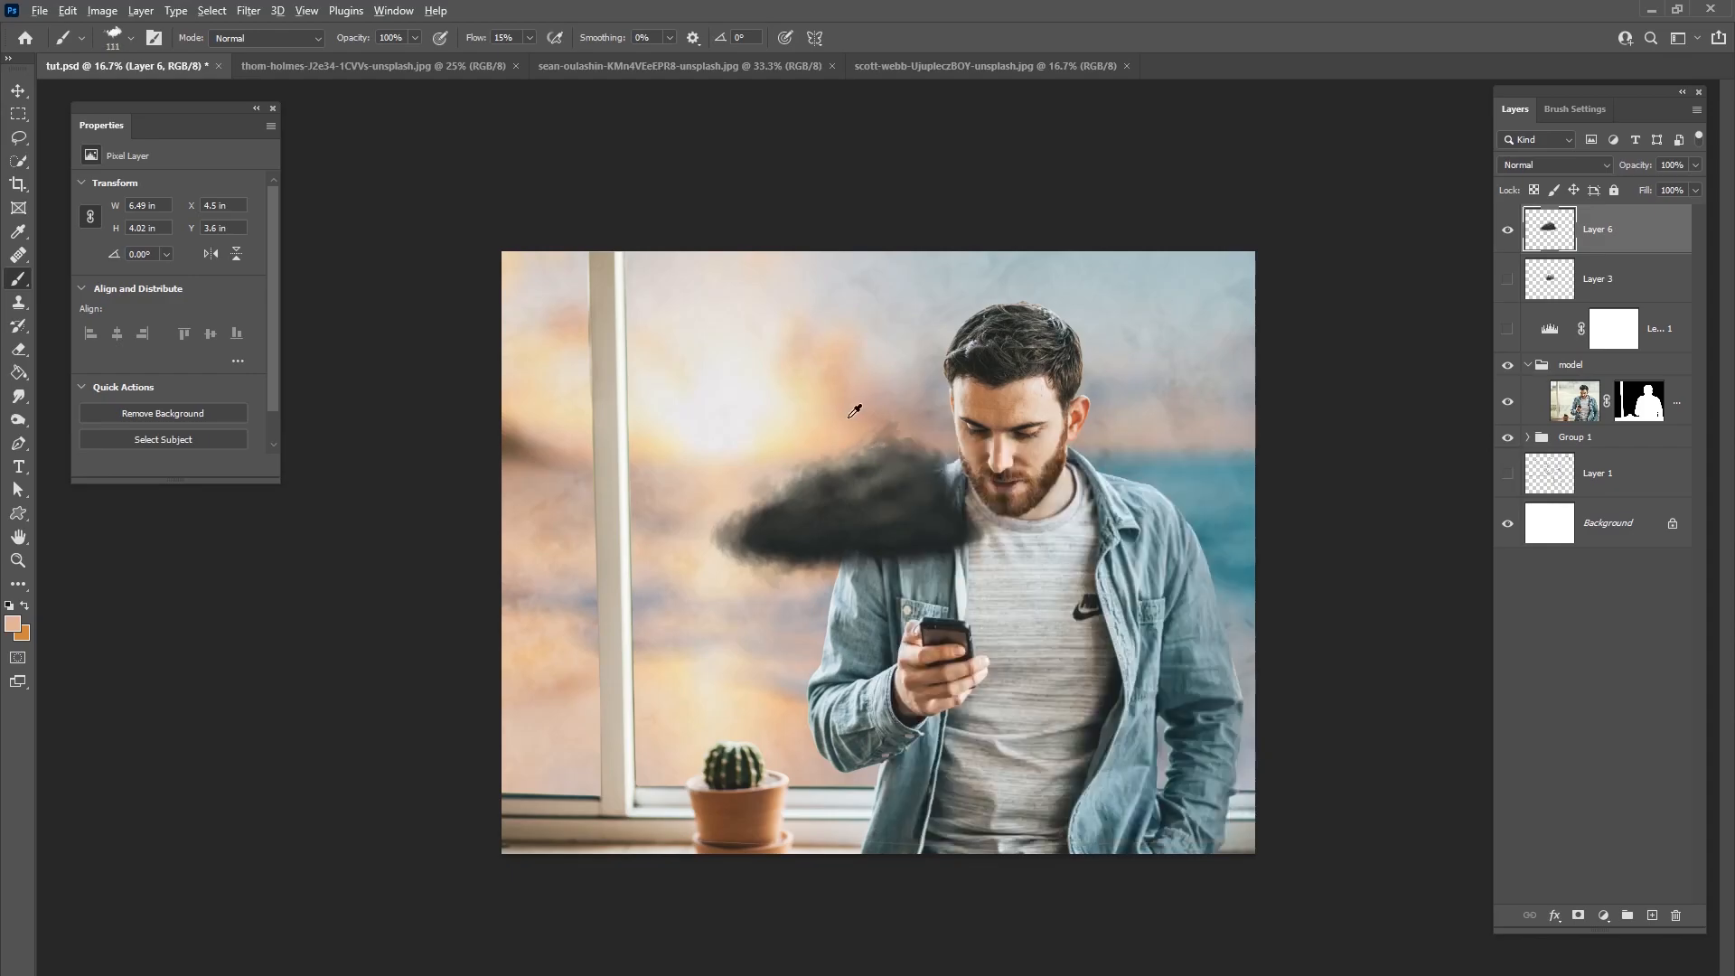
{"action": "right_click", "coordinate": [879, 444]}
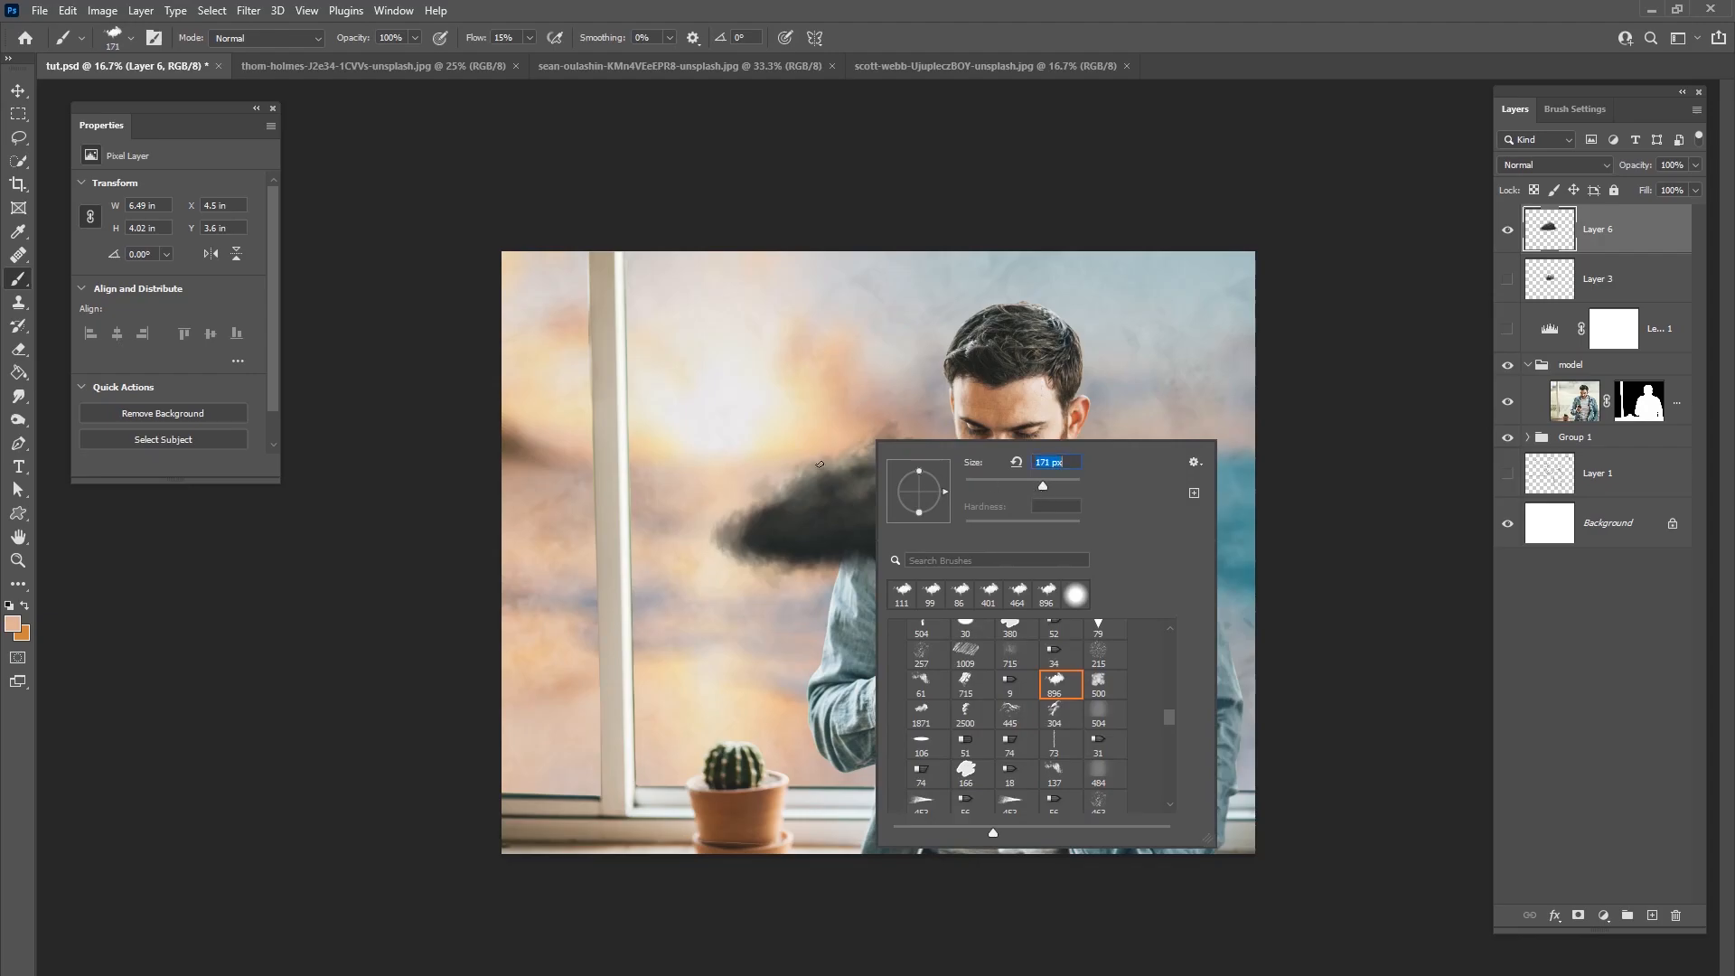
{"action": "key", "text": "Return"}
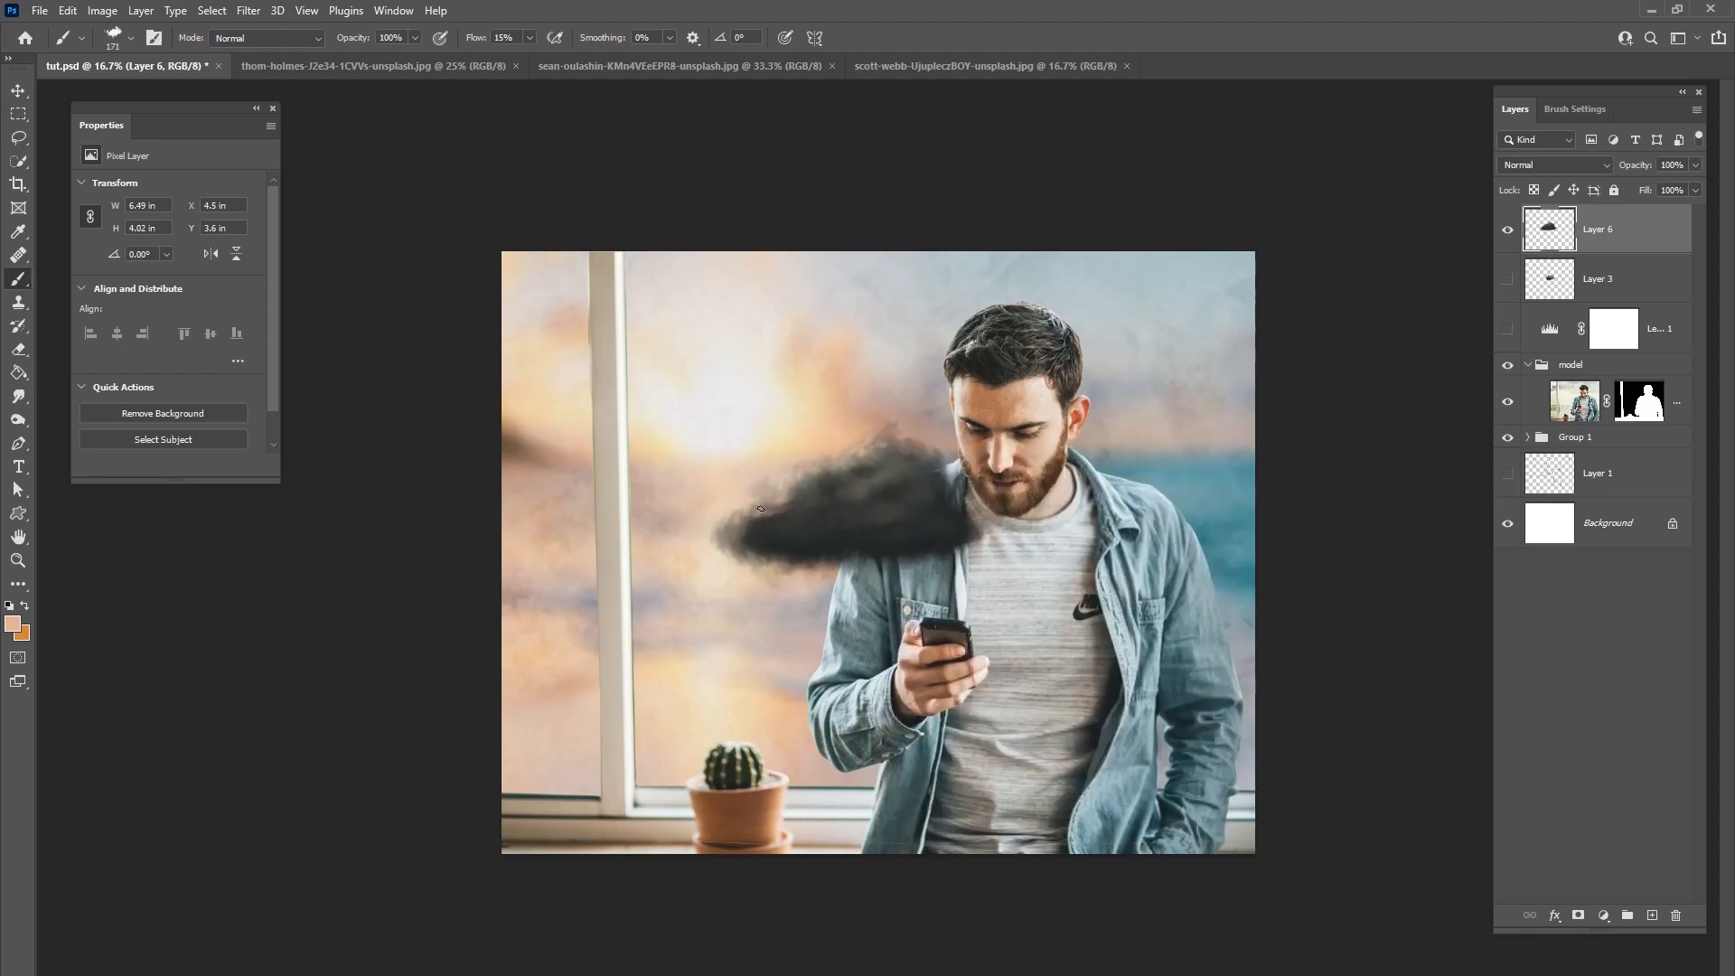
Step: Soften the cloud's shading with resampled greys, and select the textured 500 px brush tip
{"action": "left_click", "coordinate": [839, 482], "text": "alt"}
{"action": "left_click", "coordinate": [880, 496], "text": "alt"}
{"action": "right_click", "coordinate": [839, 529]}
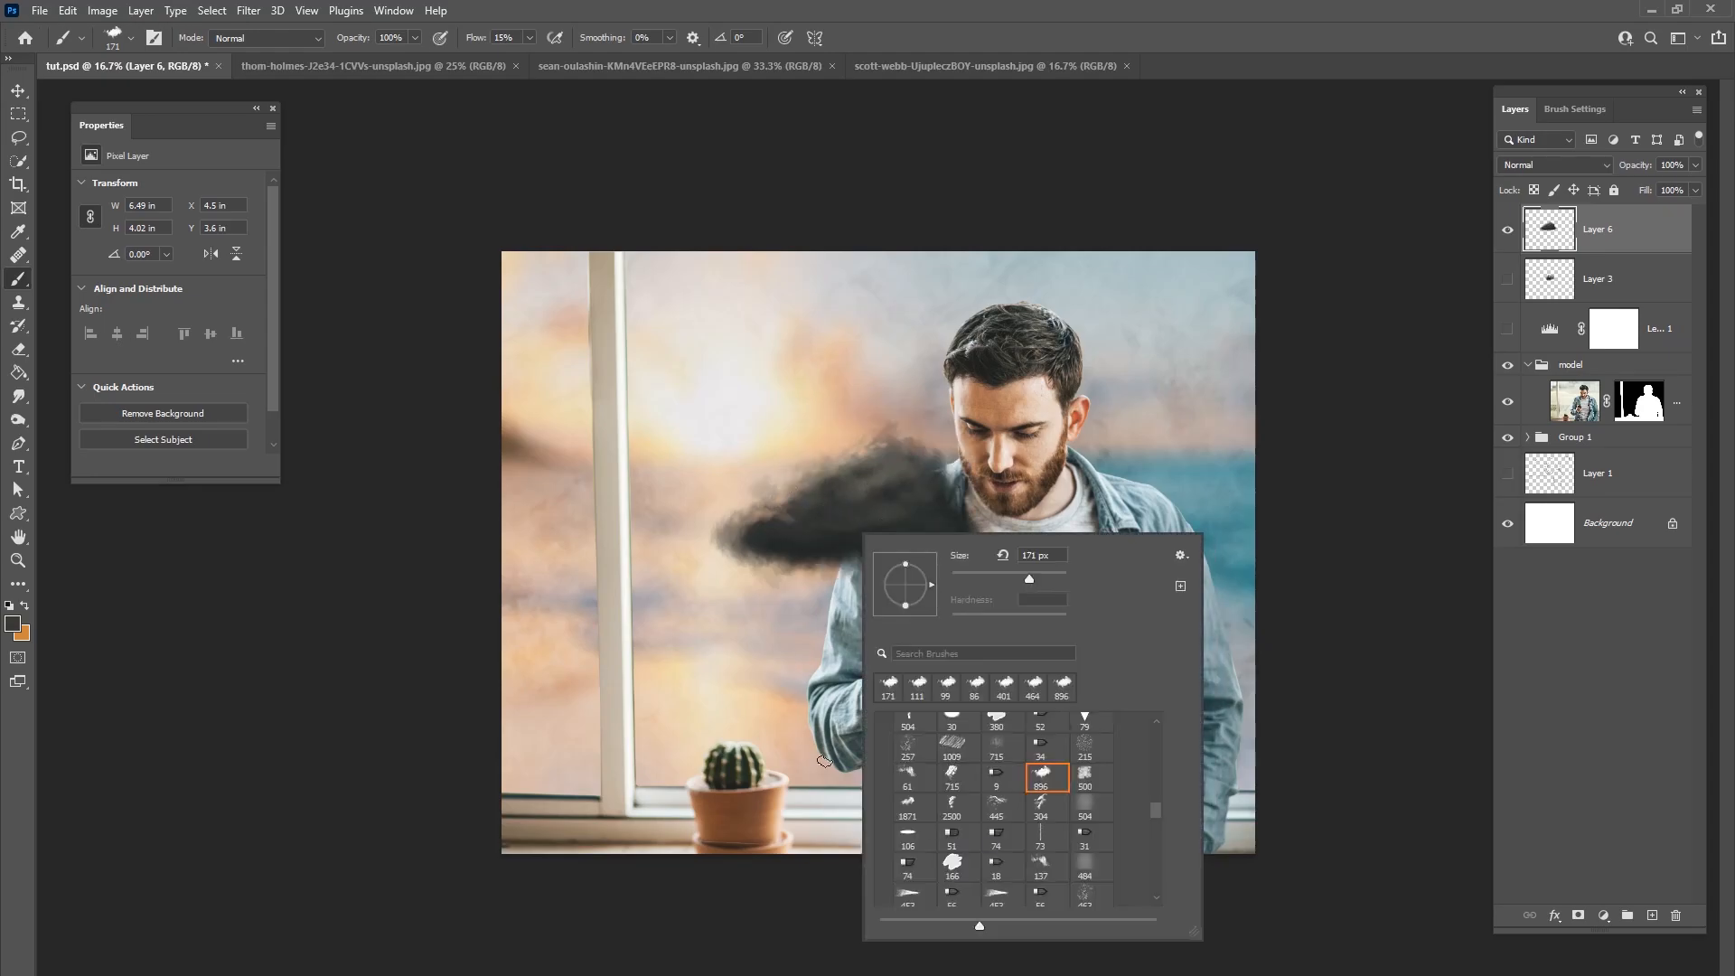
{"action": "left_click", "coordinate": [1087, 778]}
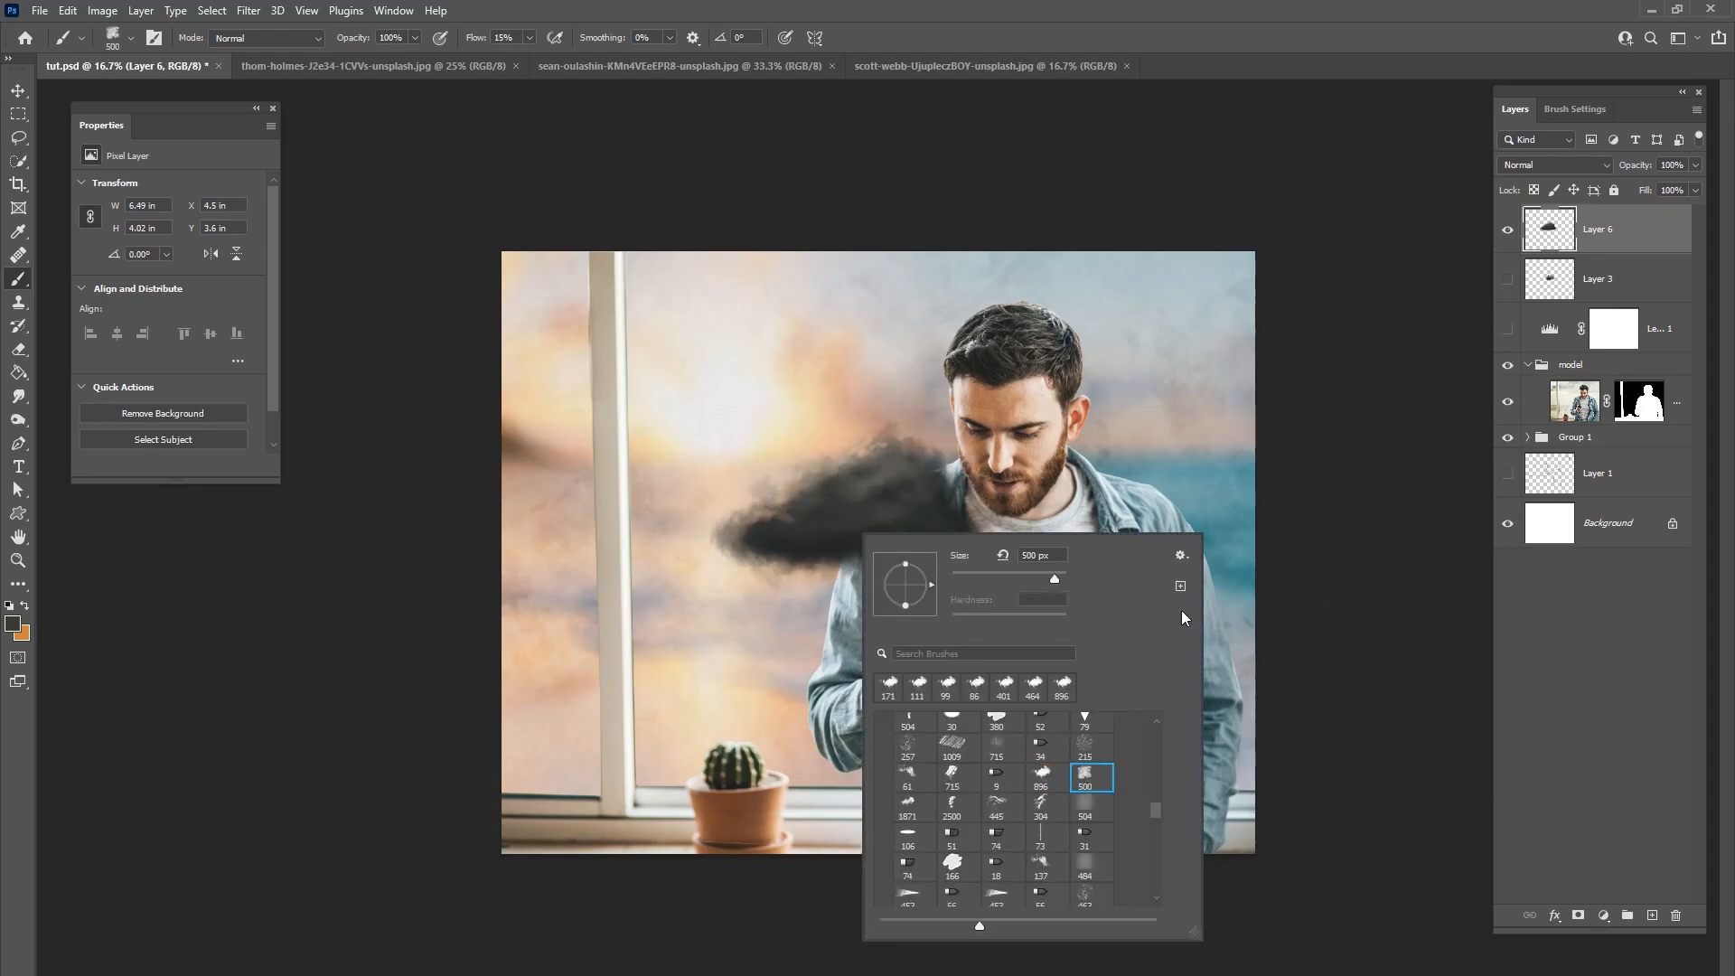
Step: Set the brush flow to 70% while testing the textured tip on the sky above the cloud, undoing each test stroke
{"action": "left_click", "coordinate": [863, 489], "text": "alt"}
{"action": "mouse_move", "coordinate": [869, 309]}
{"action": "left_mouse_down"}
{"action": "mouse_move", "coordinate": [868, 349]}
{"action": "mouse_move", "coordinate": [841, 331]}
{"action": "mouse_move", "coordinate": [859, 324]}
{"action": "left_mouse_up"}
{"action": "key", "text": "ctrl+z"}
{"action": "left_click", "coordinate": [530, 38]}
{"action": "left_click_drag", "start_coordinate": [527, 59], "coordinate": [583, 66]}
{"action": "left_click_drag", "start_coordinate": [814, 311], "coordinate": [870, 318]}
{"action": "key", "text": "ctrl+z"}
Step: Set the textured brush to 275 px and paint a light grey puff on the cloud's upper part
{"action": "right_click", "coordinate": [893, 455]}
{"action": "left_click_drag", "start_coordinate": [1076, 488], "coordinate": [1065, 488]}
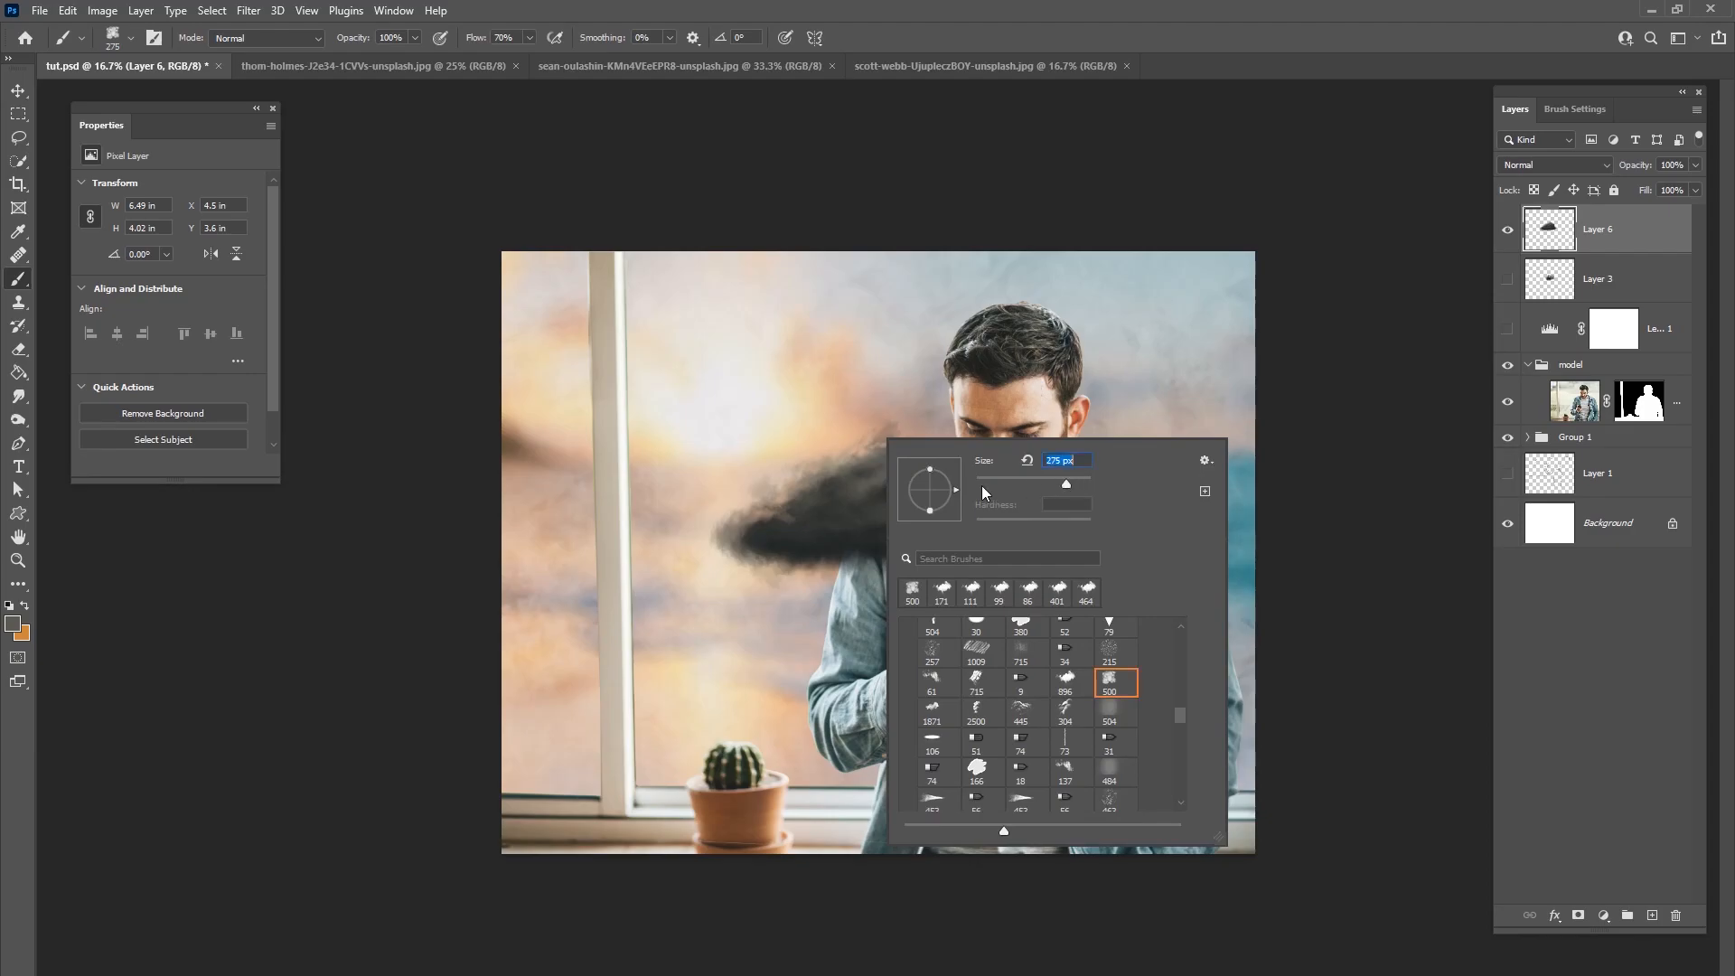
{"action": "left_click", "coordinate": [840, 540], "text": "alt"}
{"action": "left_click", "coordinate": [881, 471], "text": "alt"}
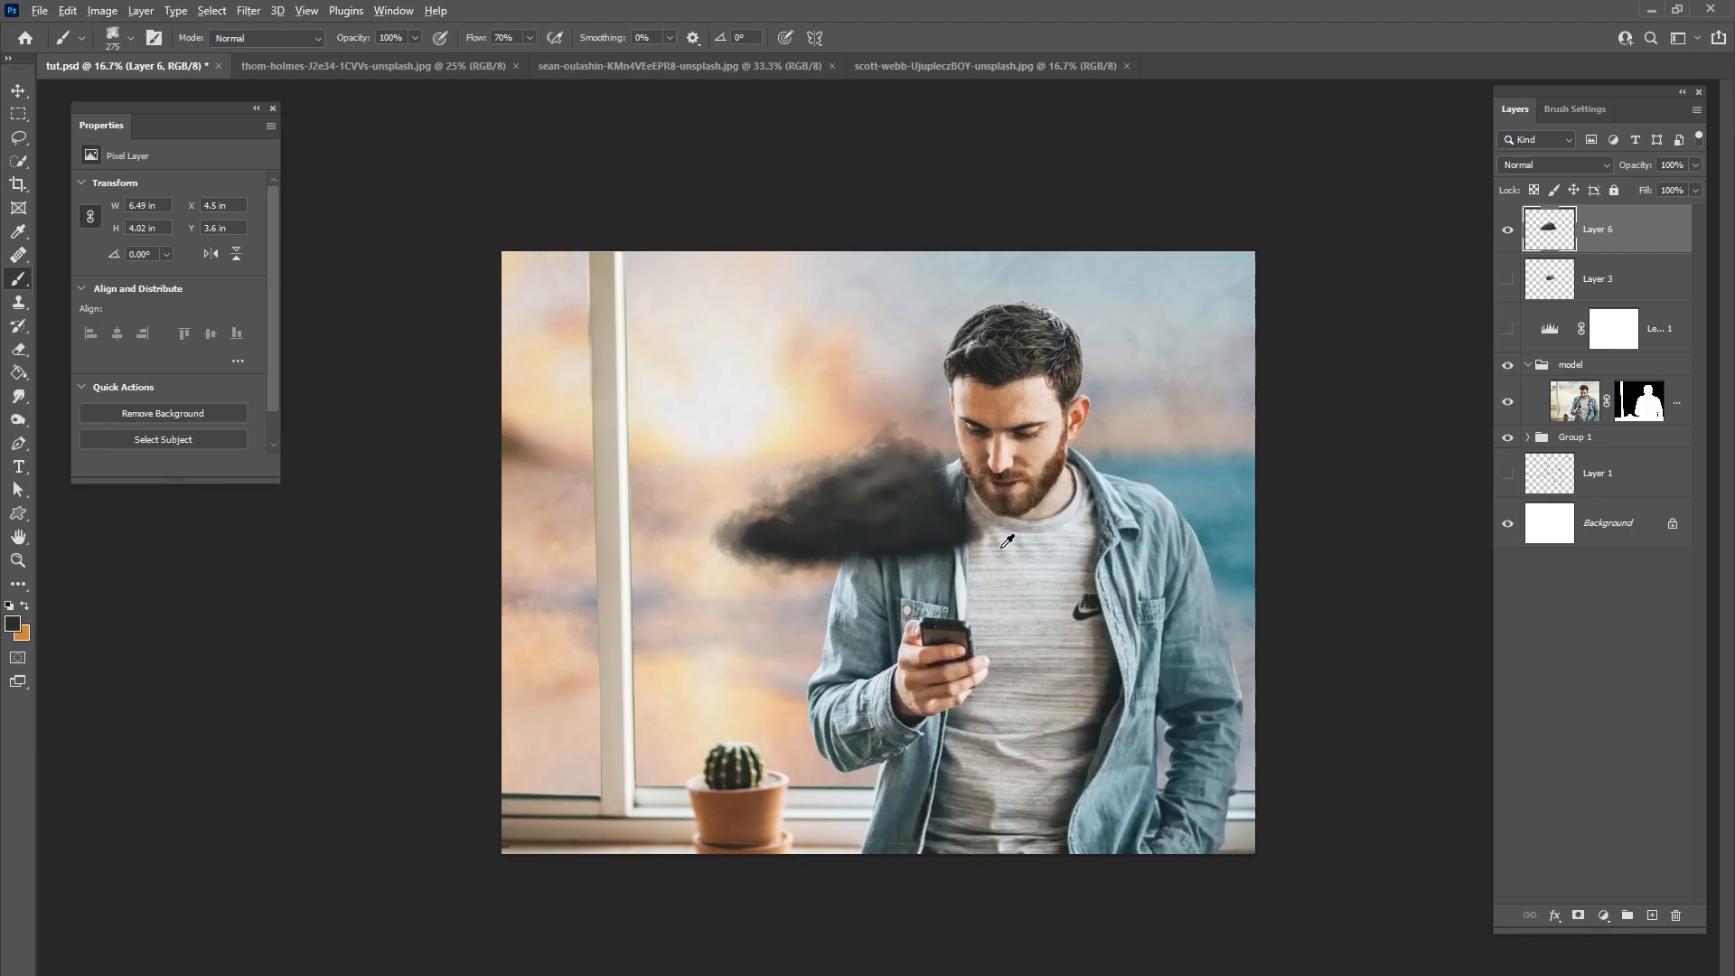
{"action": "left_click_drag", "start_coordinate": [898, 478], "coordinate": [889, 480]}
Step: Lower the brush flow to 15% and blend the light puff into the cloud with sampled greys
{"action": "left_click", "coordinate": [529, 38]}
{"action": "left_click_drag", "start_coordinate": [533, 59], "coordinate": [483, 60]}
{"action": "left_click", "coordinate": [860, 497], "text": "alt"}
{"action": "left_click", "coordinate": [890, 502], "text": "alt"}
{"action": "left_click", "coordinate": [869, 497], "text": "alt"}
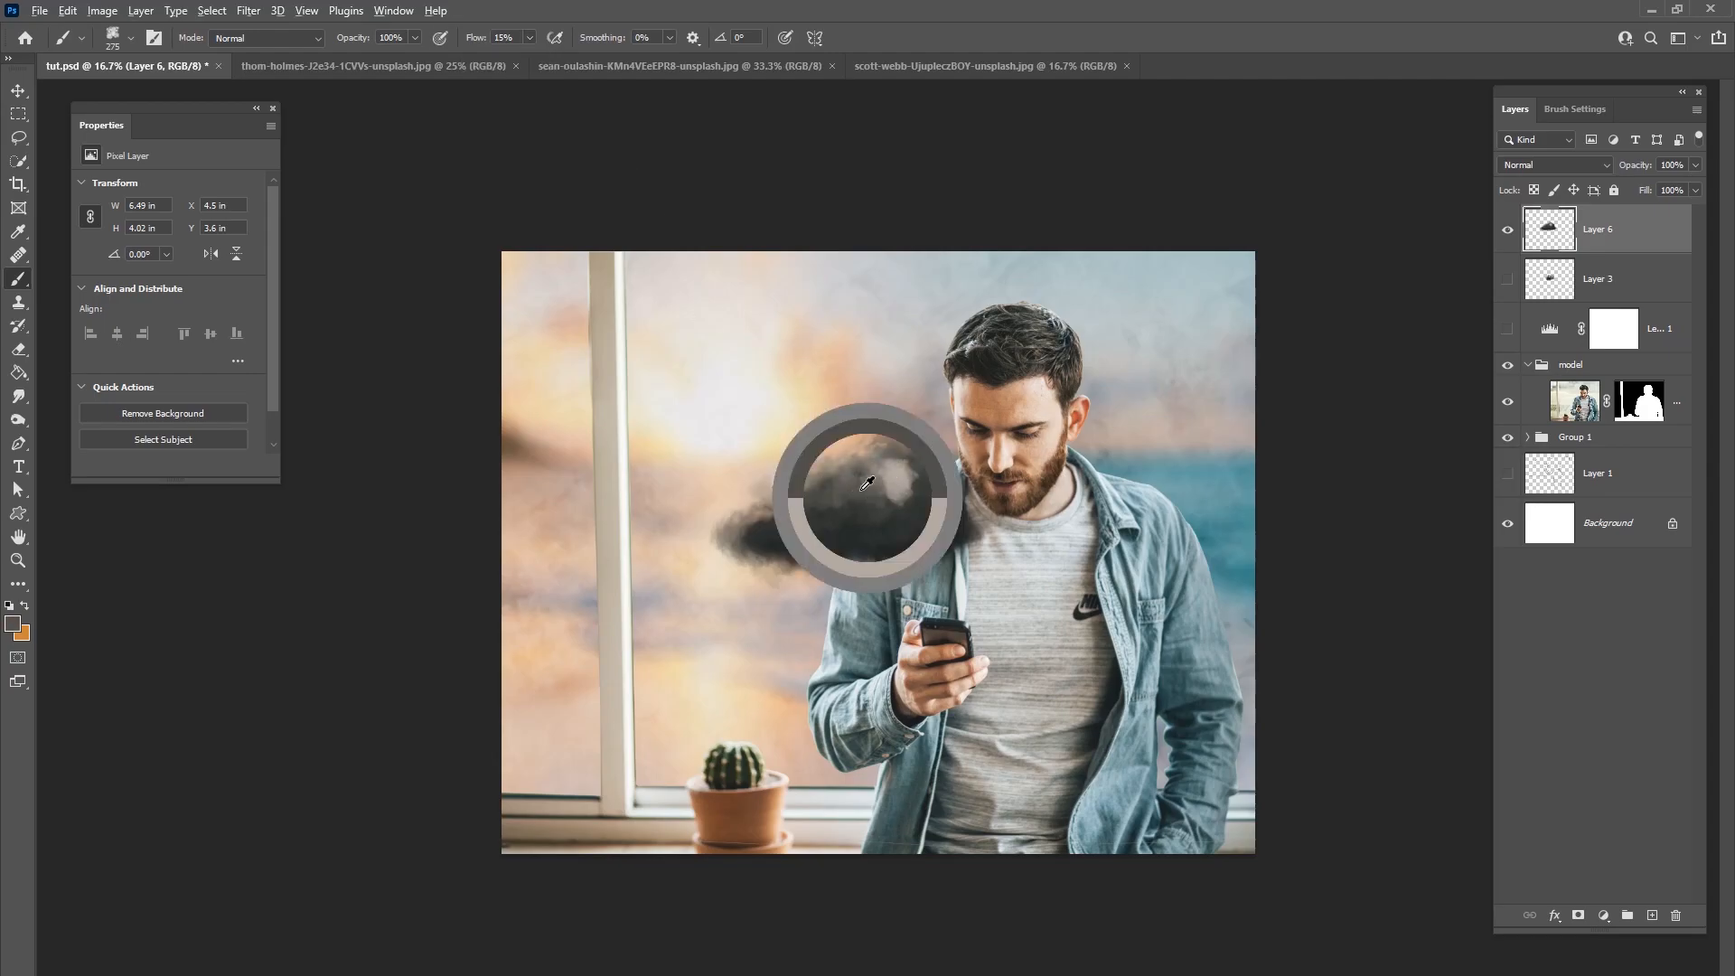
{"action": "left_click", "coordinate": [915, 484], "text": "alt"}
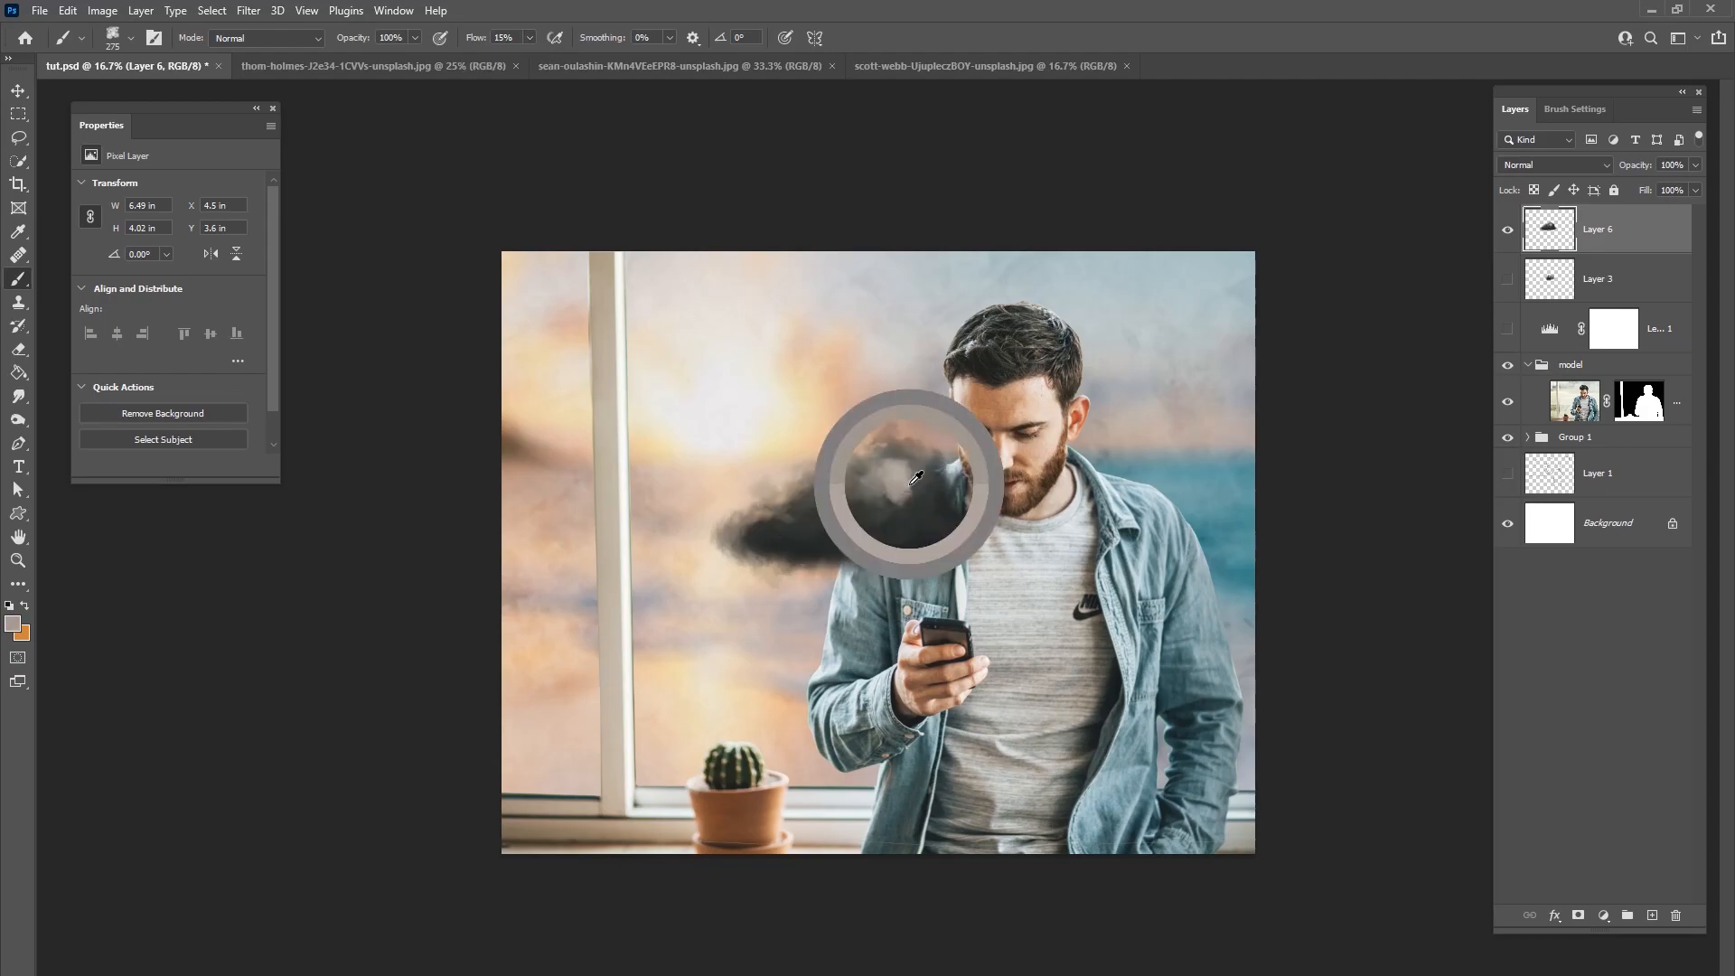
{"action": "left_click", "coordinate": [865, 506], "text": "alt"}
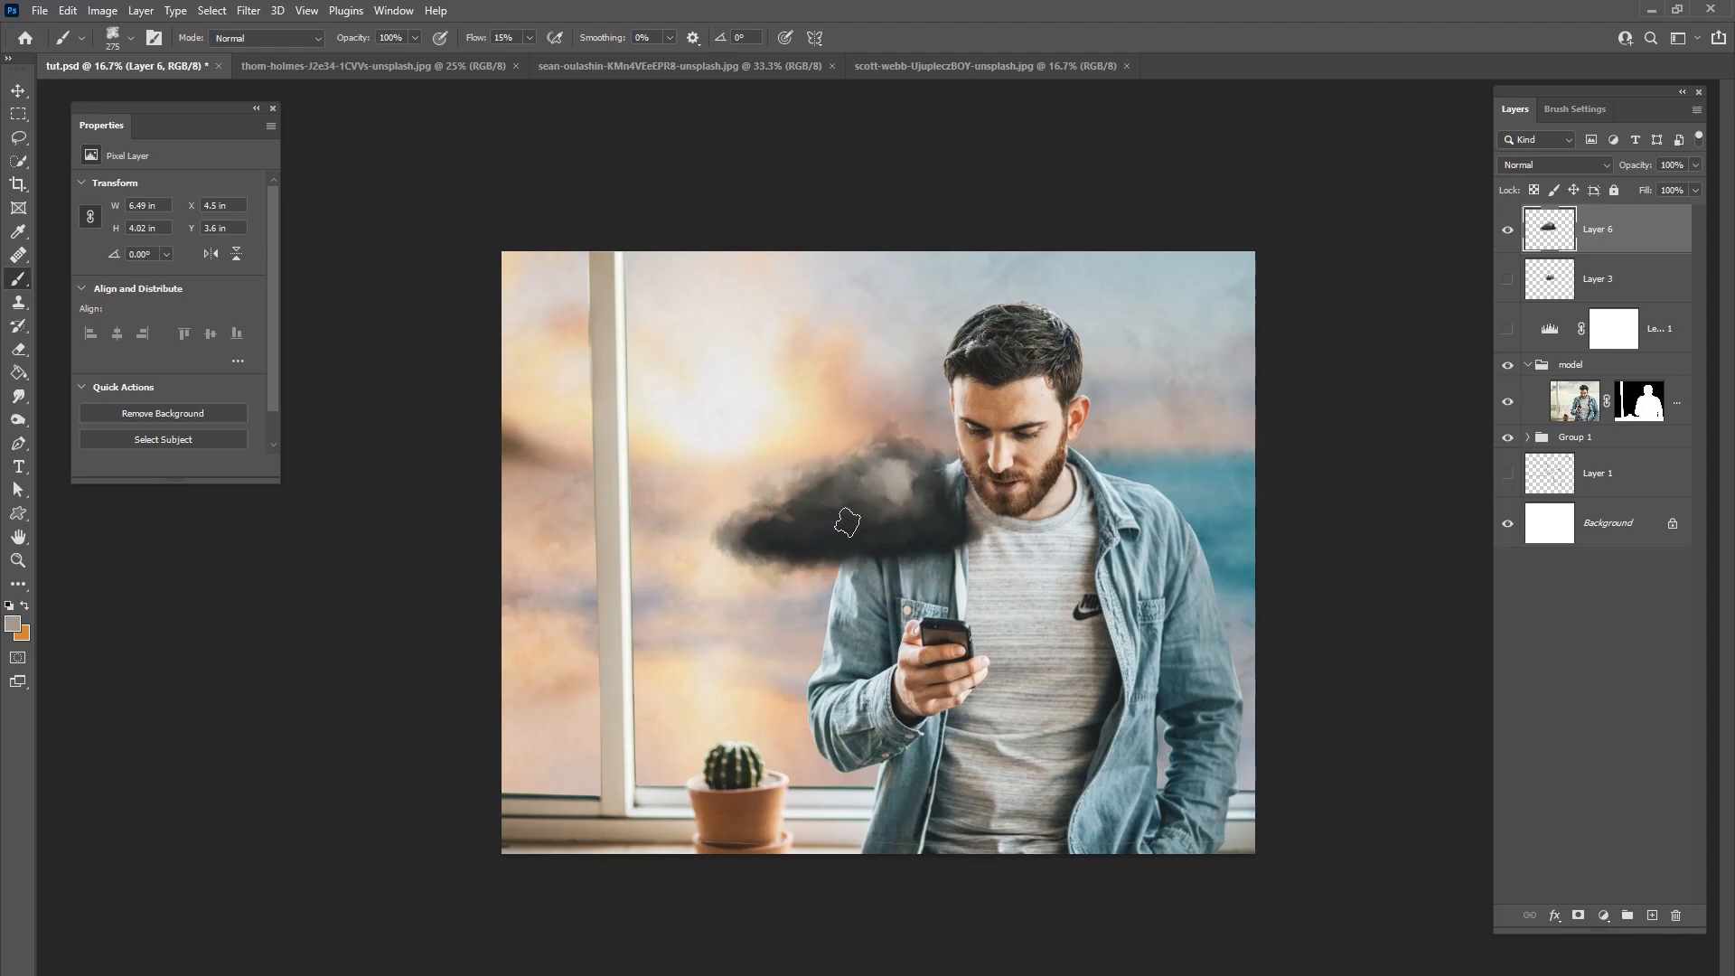
Step: Paint more soft grey puffs from the cloud's top down through its middle and left side, resampling tones along the way
{"action": "left_click", "coordinate": [903, 520], "text": "alt"}
{"action": "left_click", "coordinate": [894, 479], "text": "alt"}
{"action": "mouse_move", "coordinate": [880, 460]}
{"action": "left_mouse_down"}
{"action": "mouse_move", "coordinate": [778, 520]}
{"action": "mouse_move", "coordinate": [918, 529]}
{"action": "mouse_move", "coordinate": [901, 491]}
{"action": "mouse_move", "coordinate": [861, 517]}
{"action": "mouse_move", "coordinate": [908, 481]}
{"action": "mouse_move", "coordinate": [874, 493]}
{"action": "left_mouse_up"}
{"action": "left_click", "coordinate": [798, 509], "text": "alt"}
{"action": "left_click", "coordinate": [836, 527], "text": "alt"}
{"action": "left_click", "coordinate": [904, 478], "text": "alt"}
{"action": "left_click", "coordinate": [865, 527], "text": "alt"}
{"action": "left_click", "coordinate": [839, 501], "text": "alt"}
{"action": "left_click", "coordinate": [851, 512], "text": "alt"}
{"action": "mouse_move", "coordinate": [904, 481]}
{"action": "left_mouse_down"}
{"action": "mouse_move", "coordinate": [913, 452]}
{"action": "mouse_move", "coordinate": [765, 511]}
{"action": "mouse_move", "coordinate": [842, 516]}
{"action": "left_mouse_up"}
{"action": "left_click", "coordinate": [843, 516], "text": "alt"}
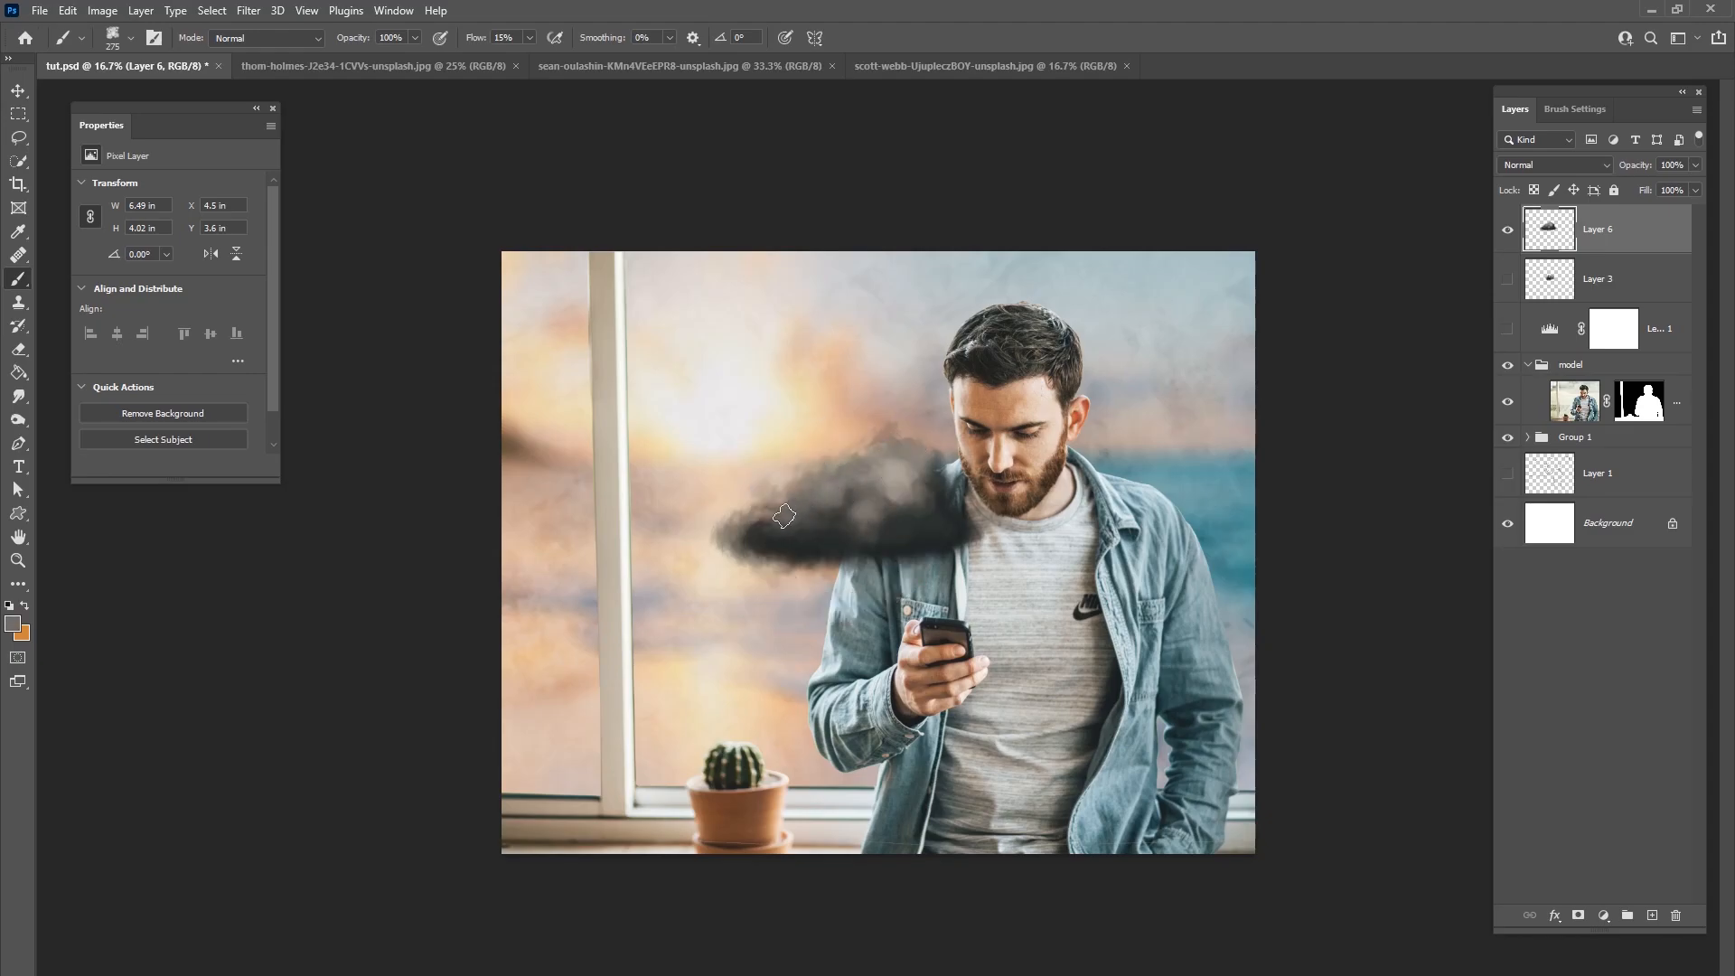
Step: Extend the textured grey puffs across the right half of the cloud using resampled tones
{"action": "left_click", "coordinate": [901, 517], "text": "alt"}
{"action": "left_click", "coordinate": [934, 527], "text": "alt"}
{"action": "left_click", "coordinate": [903, 482], "text": "alt"}
{"action": "mouse_move", "coordinate": [920, 482]}
{"action": "left_mouse_down"}
{"action": "mouse_move", "coordinate": [940, 494]}
{"action": "mouse_move", "coordinate": [864, 528]}
{"action": "left_mouse_up"}
{"action": "left_click", "coordinate": [921, 516], "text": "alt"}
{"action": "left_click", "coordinate": [898, 527], "text": "alt"}
{"action": "left_click", "coordinate": [884, 492], "text": "alt"}
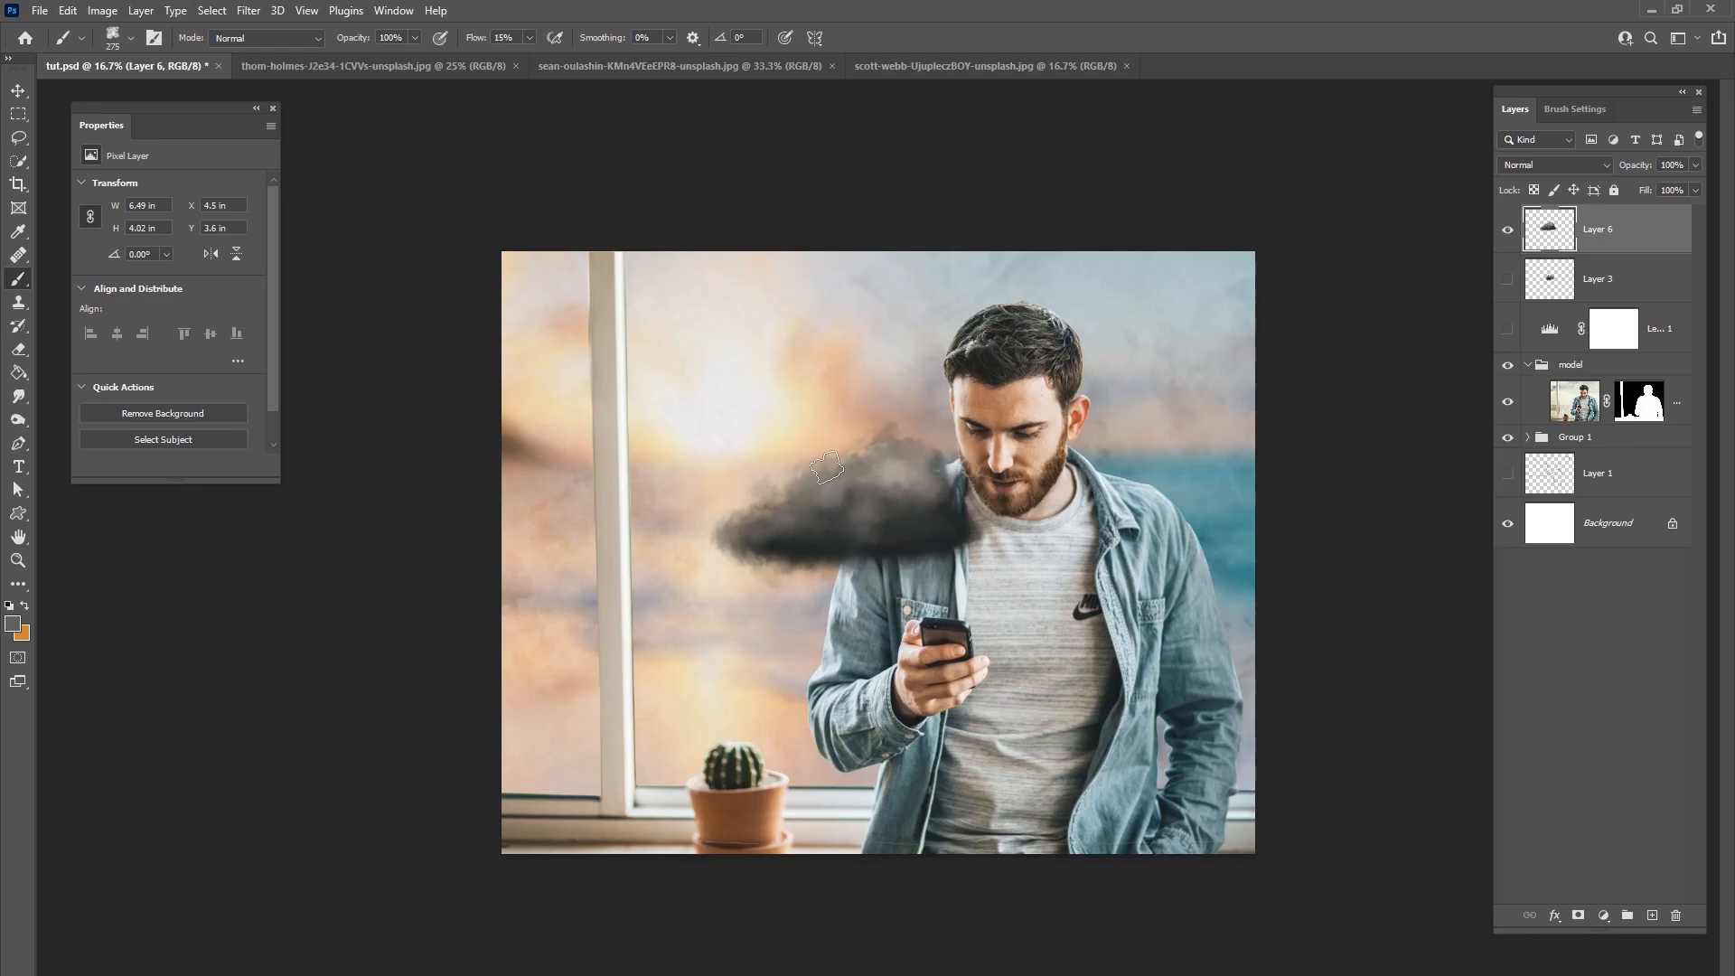
Step: Reduce the textured brush to 168 px and refine the smaller puffs and shadows in the cloud's centre and right side
{"action": "right_click", "coordinate": [858, 496]}
{"action": "left_click", "coordinate": [842, 511], "text": "alt"}
{"action": "left_click", "coordinate": [897, 503], "text": "alt"}
{"action": "left_click", "coordinate": [923, 517], "text": "alt"}
{"action": "left_click", "coordinate": [904, 495], "text": "alt"}
{"action": "left_click", "coordinate": [904, 508], "text": "alt"}
{"action": "mouse_move", "coordinate": [899, 531]}
{"action": "left_mouse_down"}
{"action": "mouse_move", "coordinate": [825, 535]}
{"action": "mouse_move", "coordinate": [910, 521]}
{"action": "mouse_move", "coordinate": [874, 516]}
{"action": "left_mouse_up"}
{"action": "left_click", "coordinate": [869, 526], "text": "alt"}
{"action": "left_click", "coordinate": [863, 514], "text": "alt"}
{"action": "left_click", "coordinate": [926, 511], "text": "alt"}
Step: Sample a pale cream from the sunset and paint a warm highlight on the cloud's top edge with an 80 px brush
{"action": "right_click", "coordinate": [934, 364]}
{"action": "left_click", "coordinate": [1065, 407]}
{"action": "left_click", "coordinate": [800, 377], "text": "alt"}
{"action": "right_click", "coordinate": [882, 449]}
{"action": "left_click_drag", "start_coordinate": [1003, 489], "coordinate": [1014, 489]}
{"action": "left_click", "coordinate": [880, 450]}
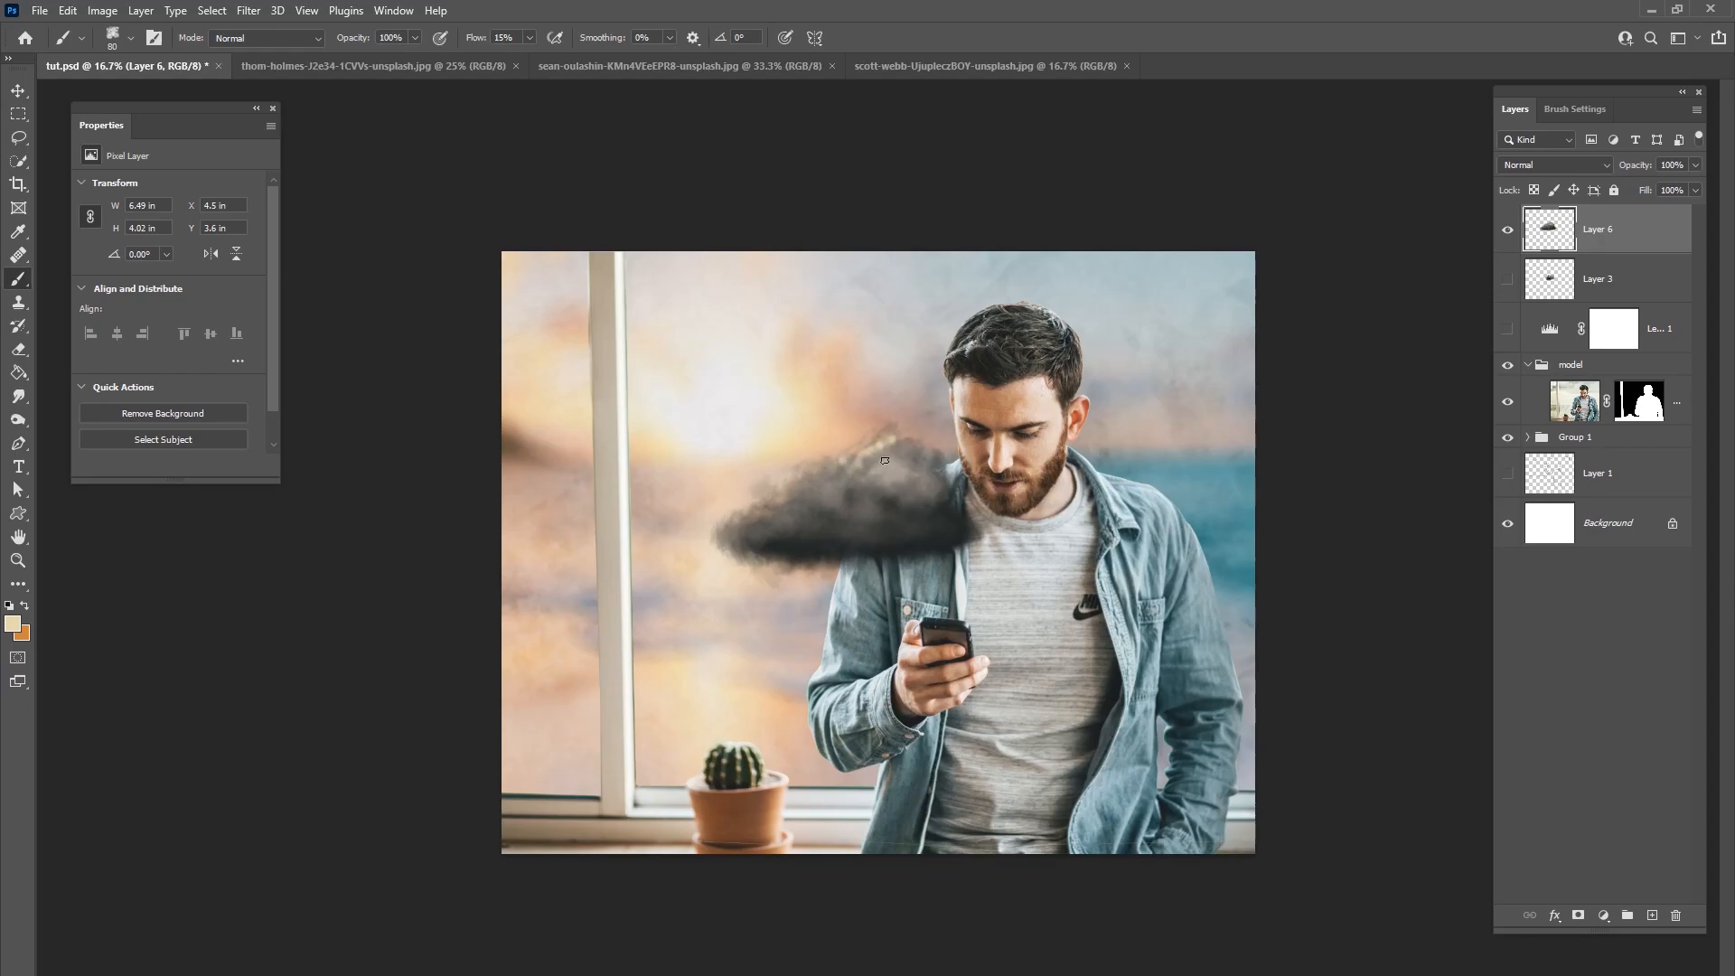
Step: Sample a warm tone at the cloud's rim, set the brush to 94 px and continue the highlight down the upper-left edge
{"action": "left_click", "coordinate": [892, 445], "text": "alt"}
{"action": "right_click", "coordinate": [864, 448]}
{"action": "left_click_drag", "start_coordinate": [991, 497], "coordinate": [999, 497]}
{"action": "left_click", "coordinate": [829, 473]}
Step: Try the 81 px brush tip, switch back to the 168 px textured brush, and dab just above the cloud's top edge
{"action": "right_click", "coordinate": [831, 474]}
{"action": "double_click", "coordinate": [1070, 698]}
{"action": "right_click", "coordinate": [811, 453]}
{"action": "right_click", "coordinate": [865, 464]}
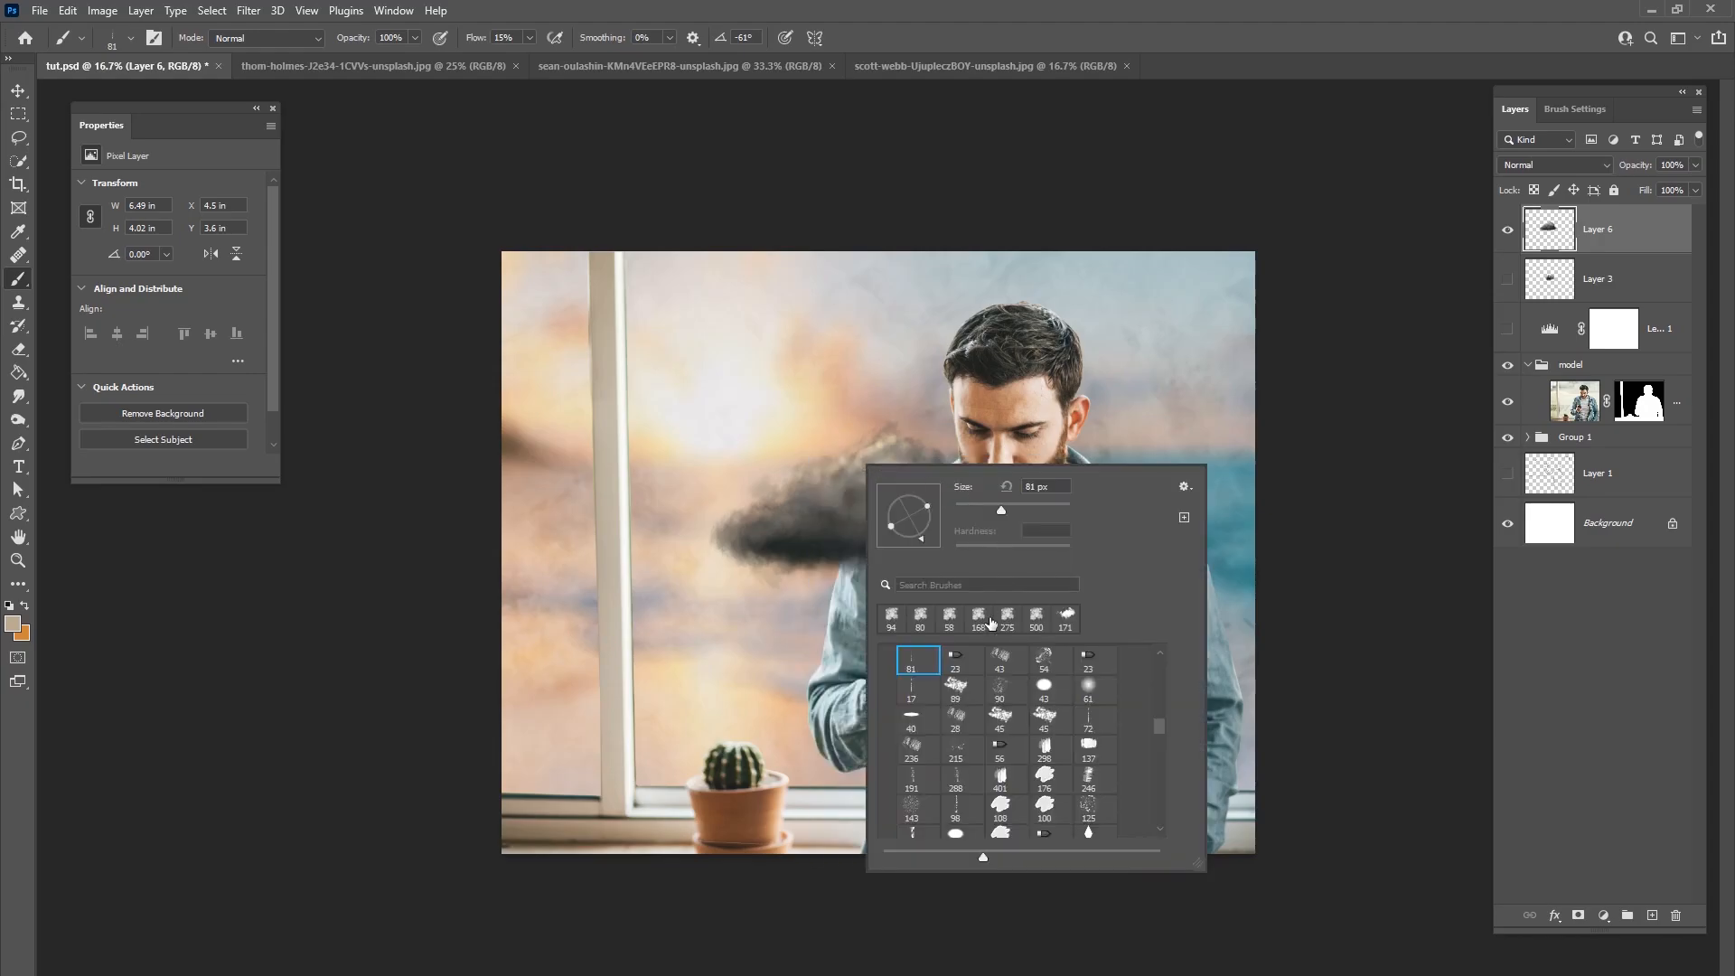
{"action": "left_click", "coordinate": [979, 622]}
{"action": "left_click", "coordinate": [877, 416]}
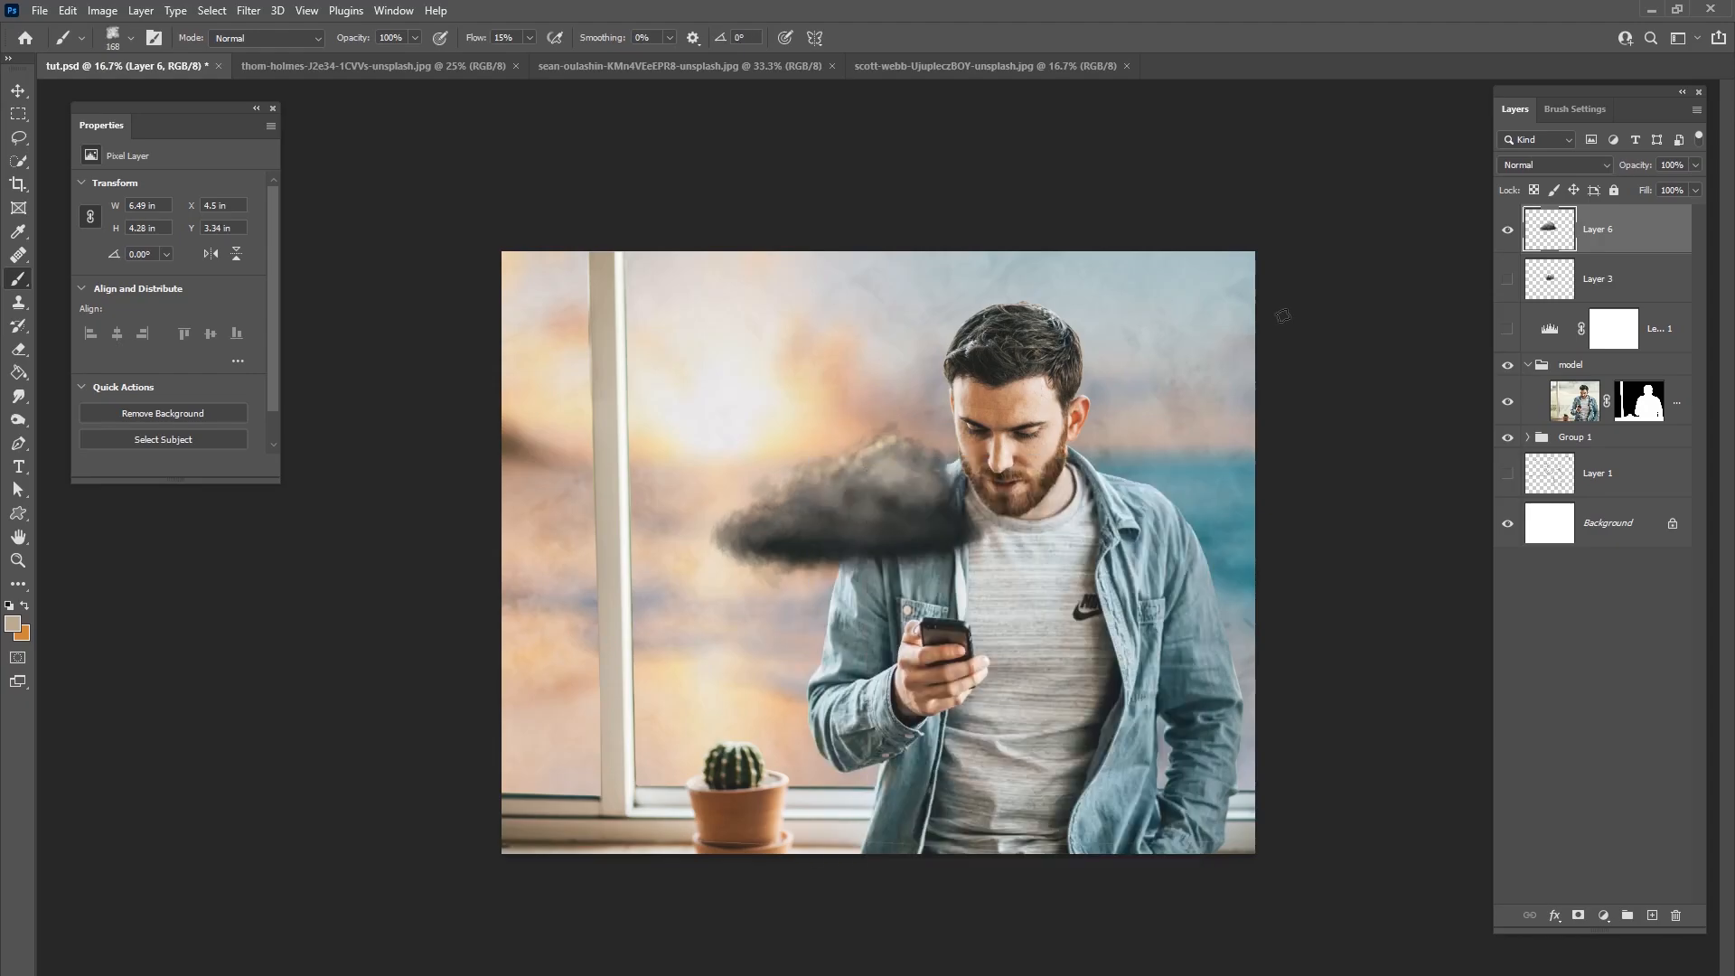
Step: Add a mask to Layer 6, raise the brush flow to 27%, mask out the cloud's upper edge, and apply the mask
{"action": "left_click", "coordinate": [1578, 916]}
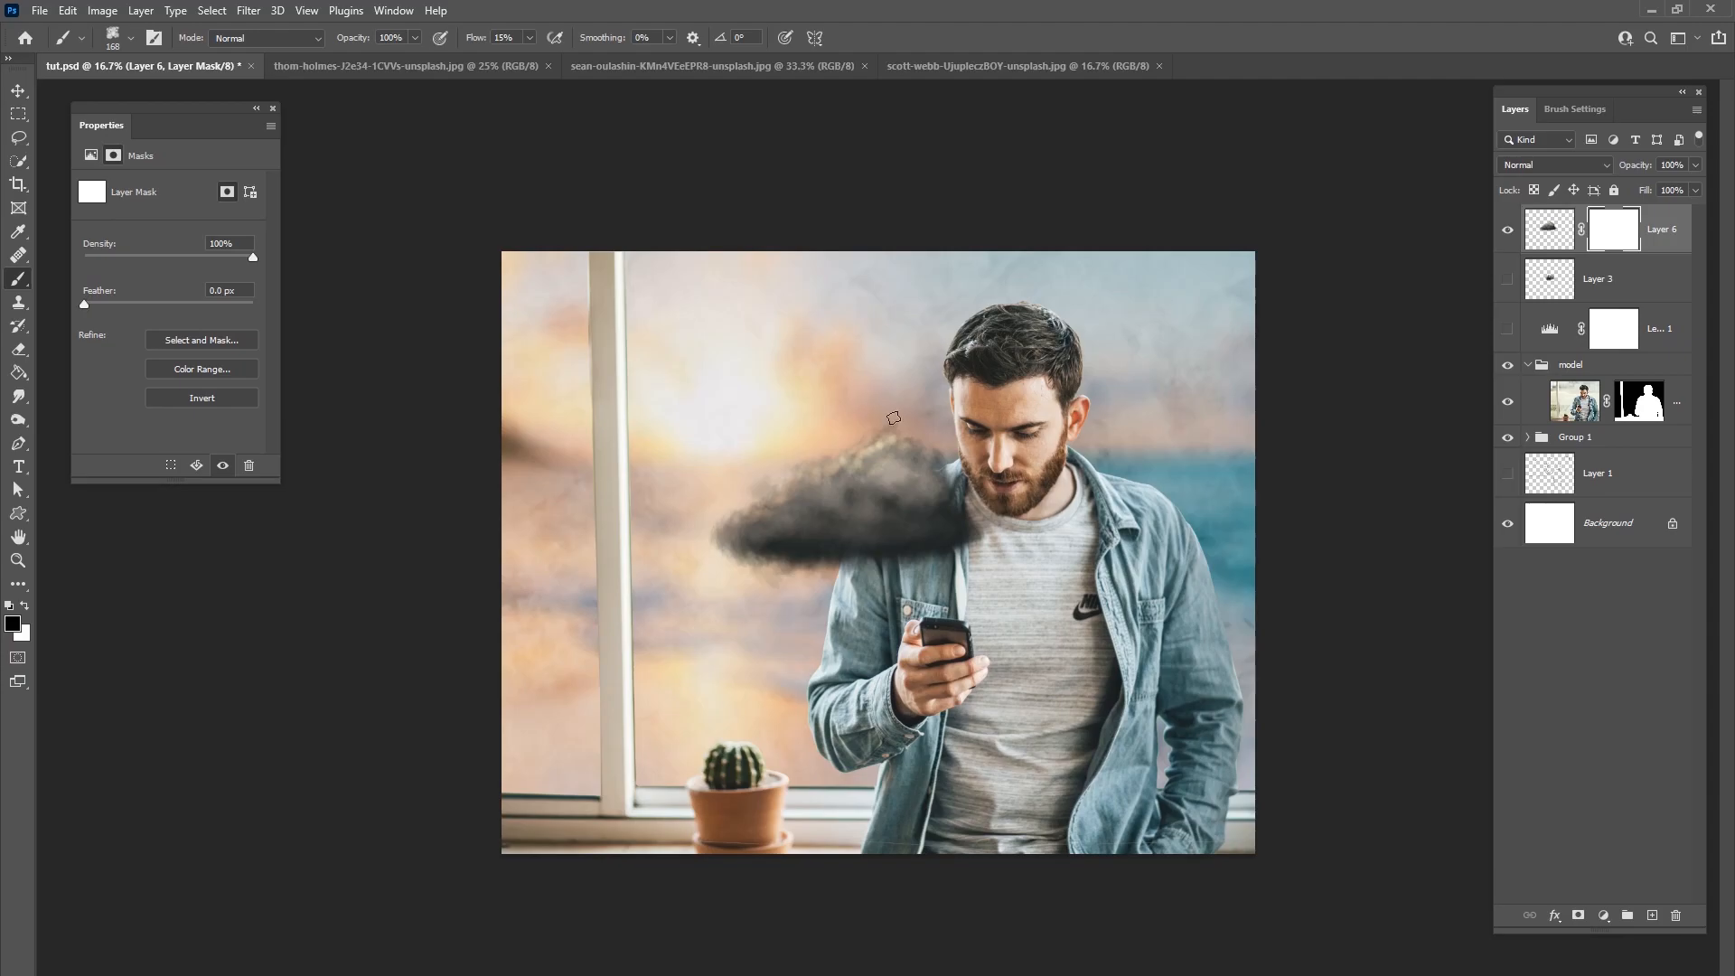
{"action": "left_click_drag", "start_coordinate": [532, 39], "coordinate": [538, 58]}
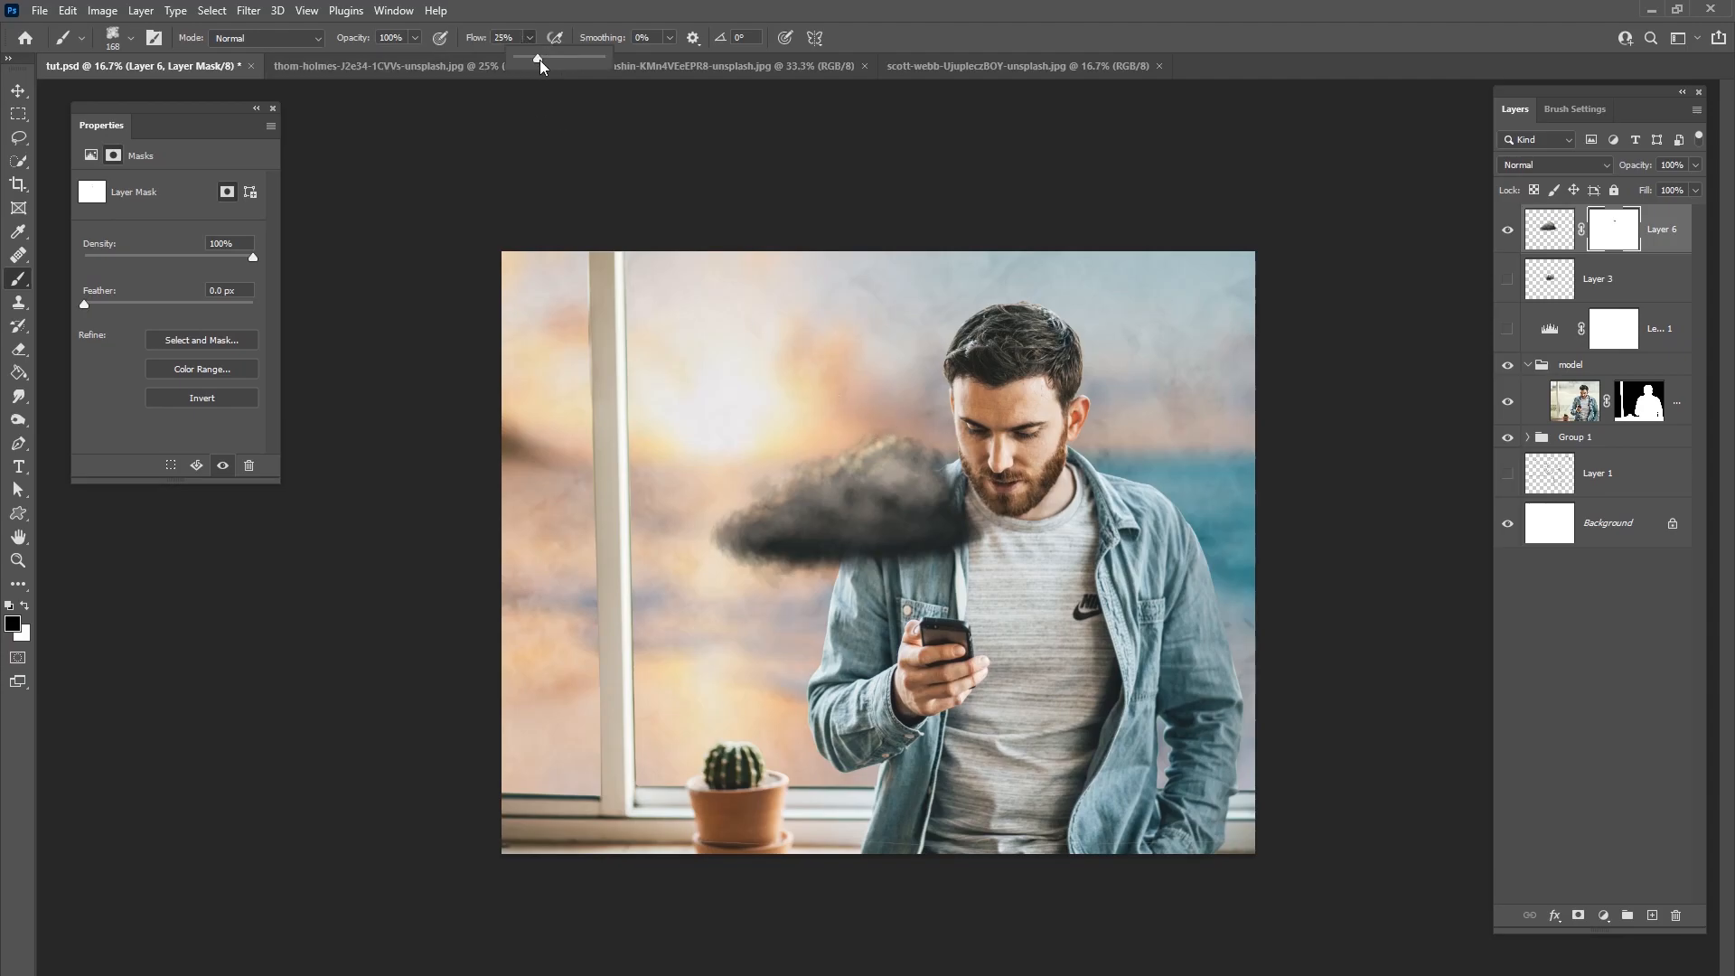
{"action": "left_click", "coordinate": [869, 440]}
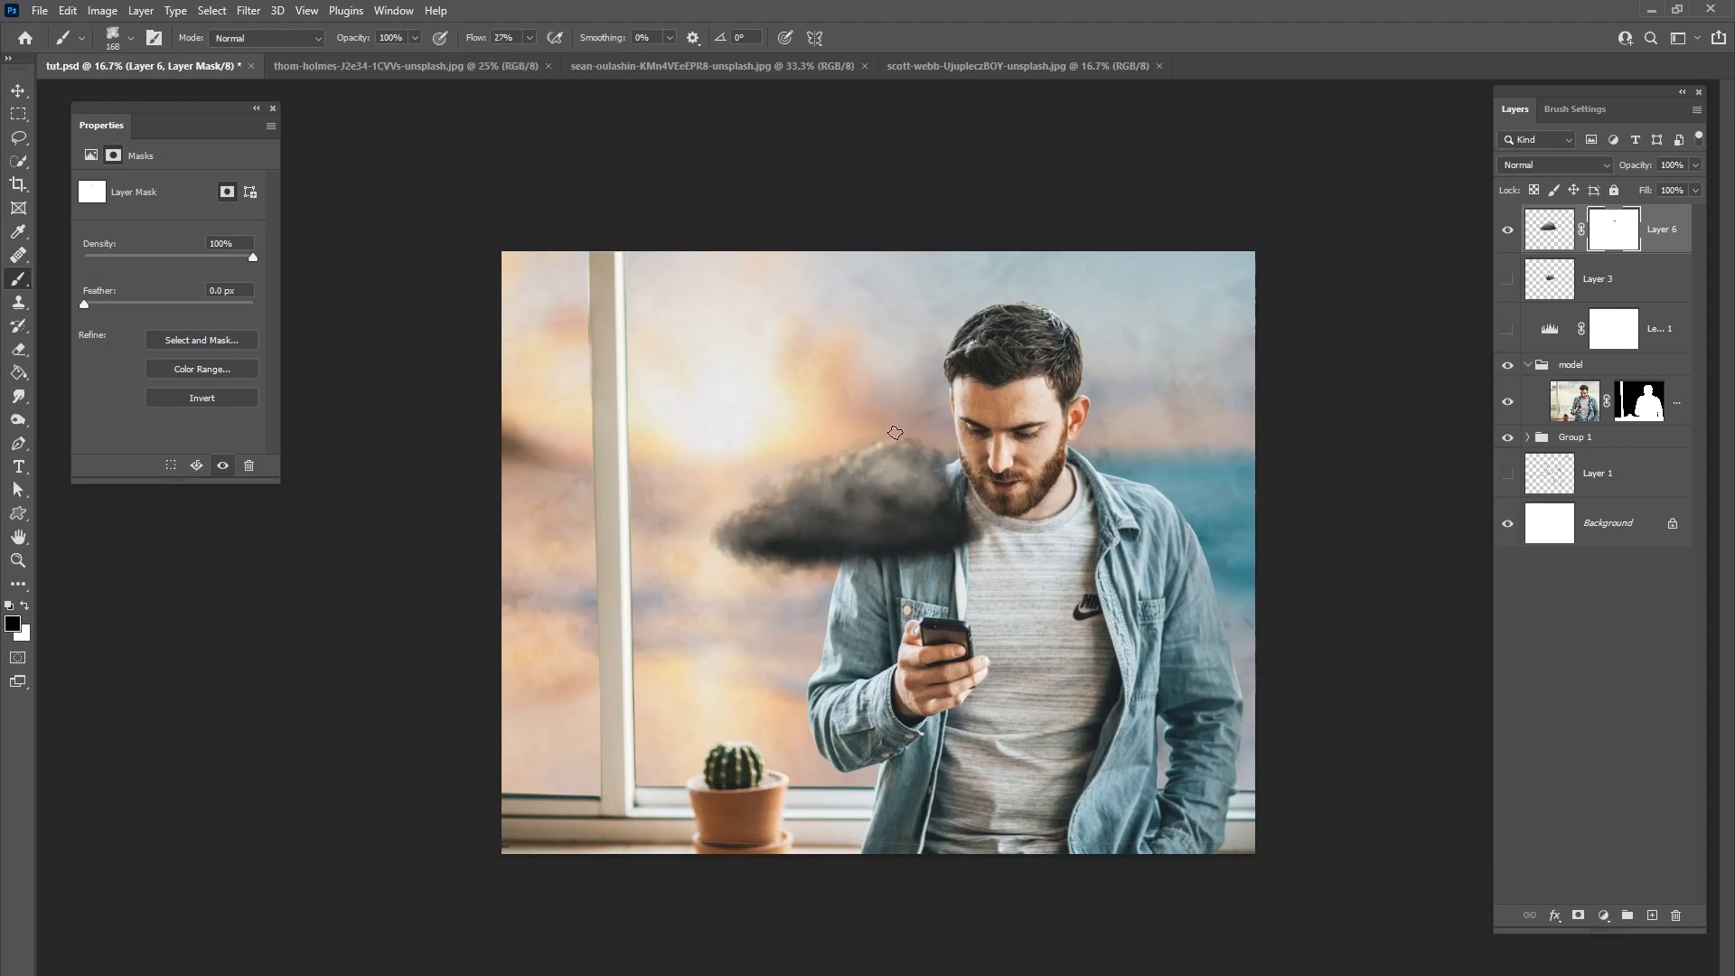
{"action": "mouse_move", "coordinate": [942, 444]}
{"action": "left_mouse_down"}
{"action": "mouse_move", "coordinate": [952, 456]}
{"action": "mouse_move", "coordinate": [859, 426]}
{"action": "mouse_move", "coordinate": [859, 447]}
{"action": "left_mouse_up"}
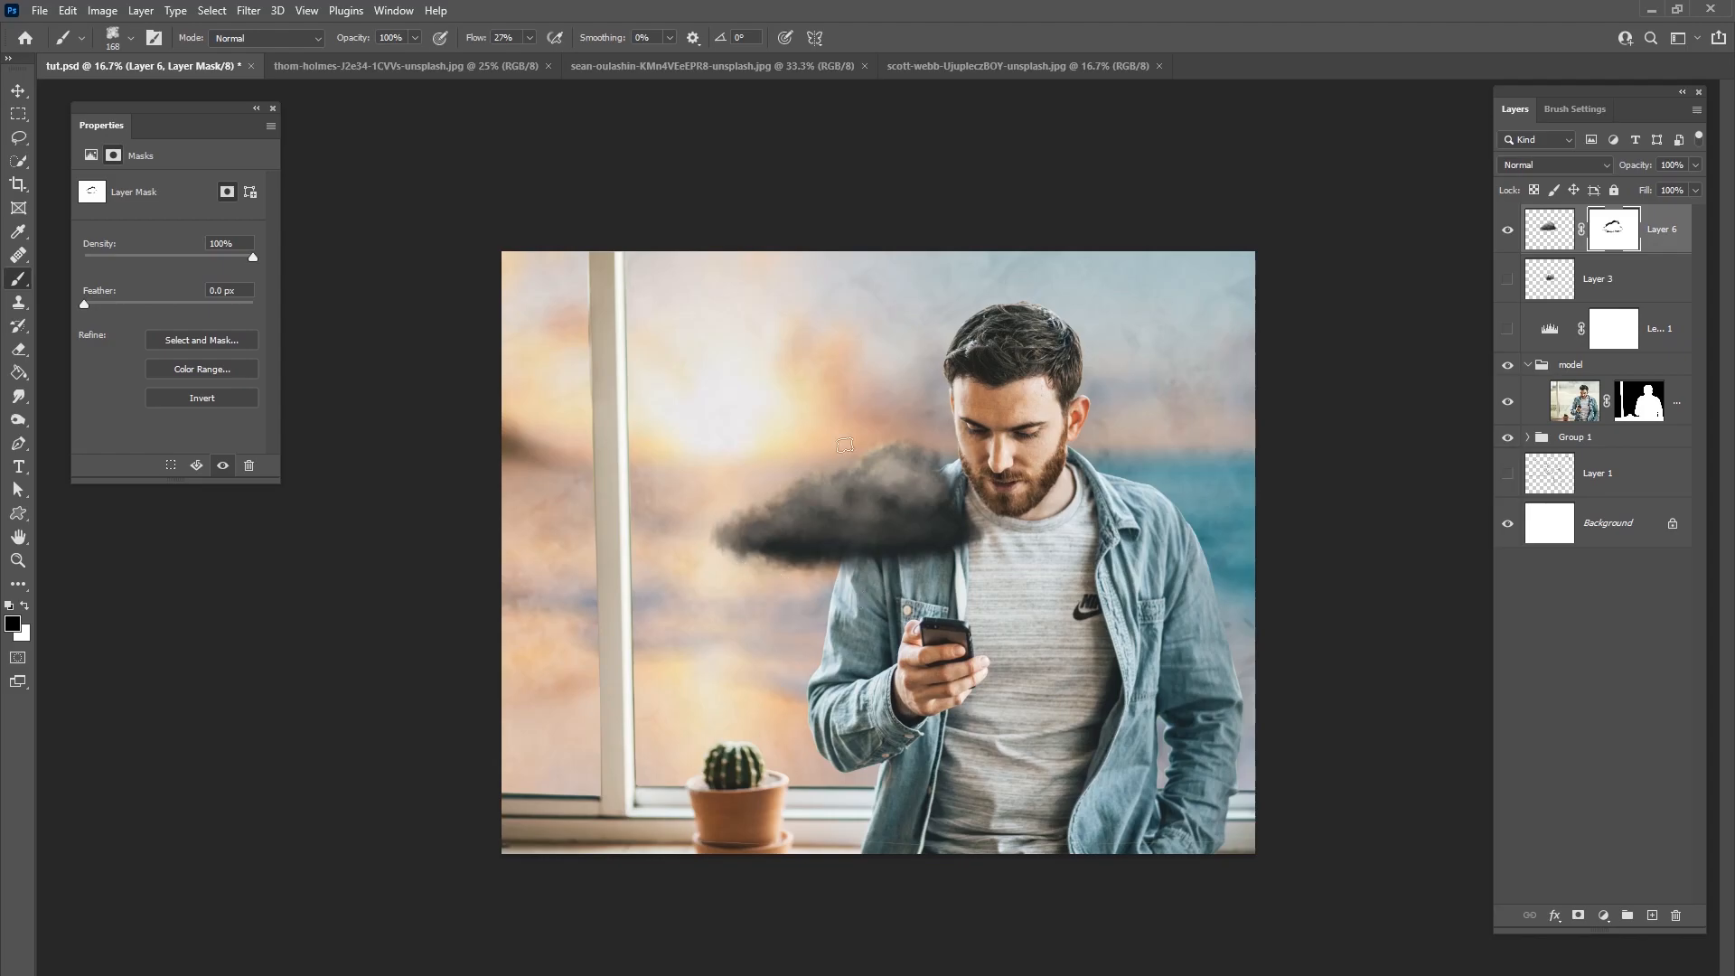
{"action": "right_click", "coordinate": [1605, 259]}
{"action": "left_click", "coordinate": [1618, 283]}
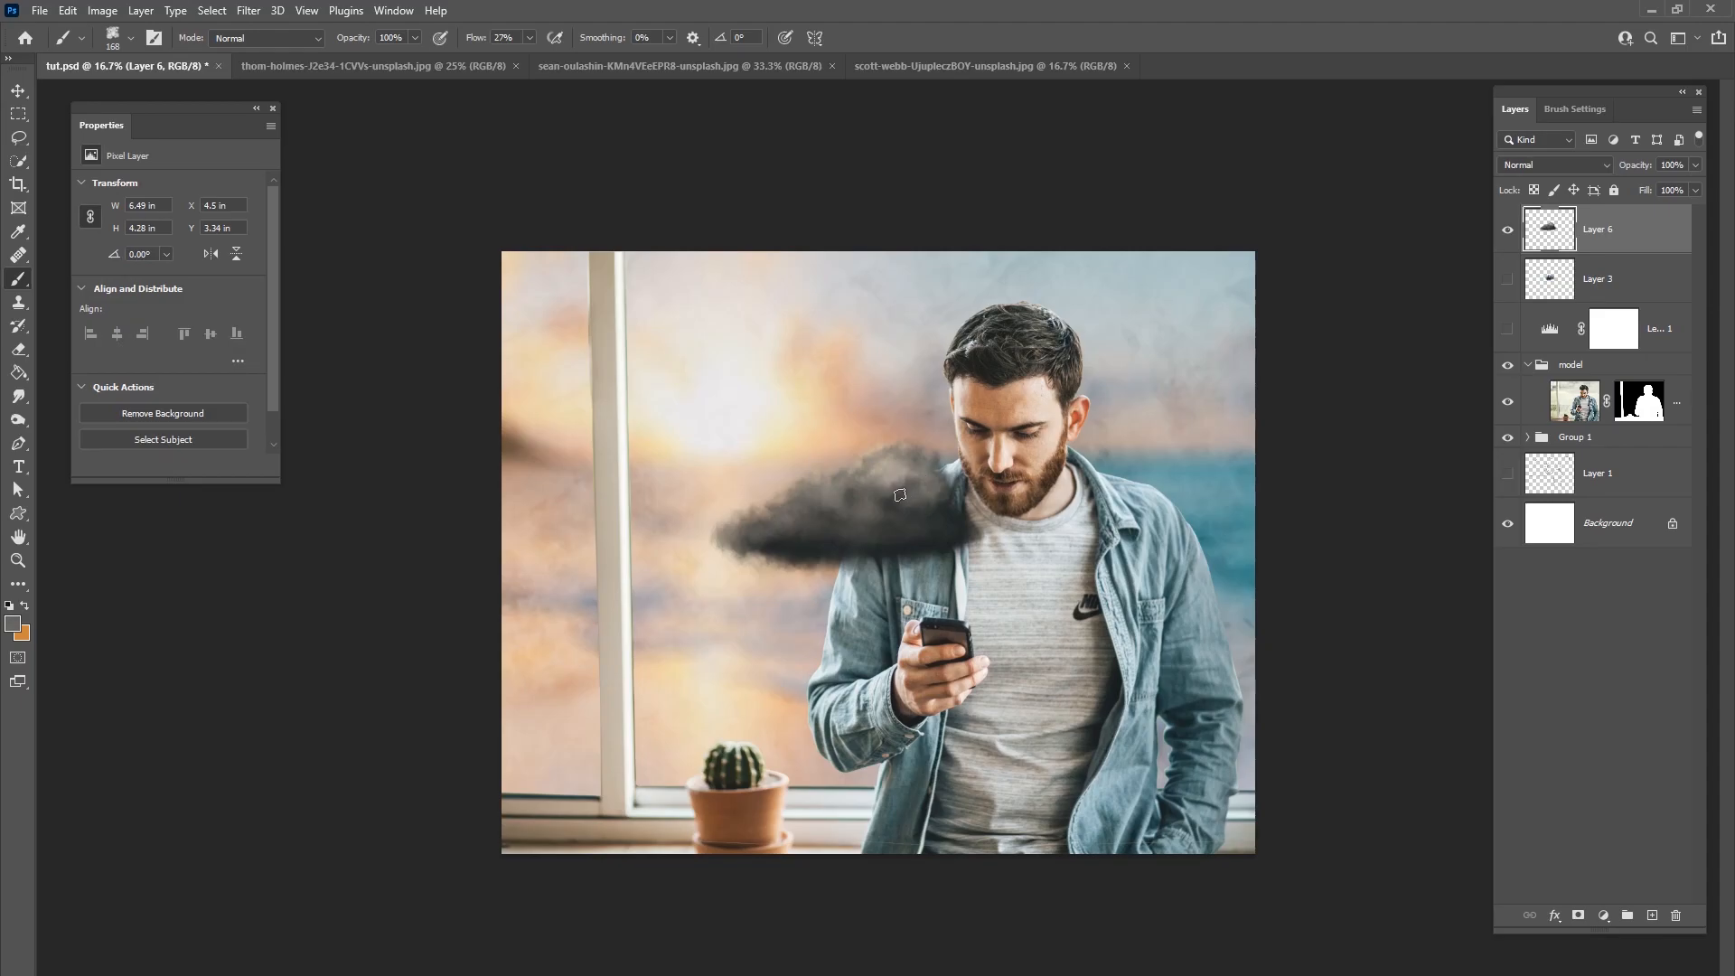
Step: Sample grey and dark tones from the cloud and touch up its central shading with the 168 px brush
{"action": "left_click", "coordinate": [926, 502], "text": "alt"}
{"action": "left_click", "coordinate": [826, 504], "text": "alt"}
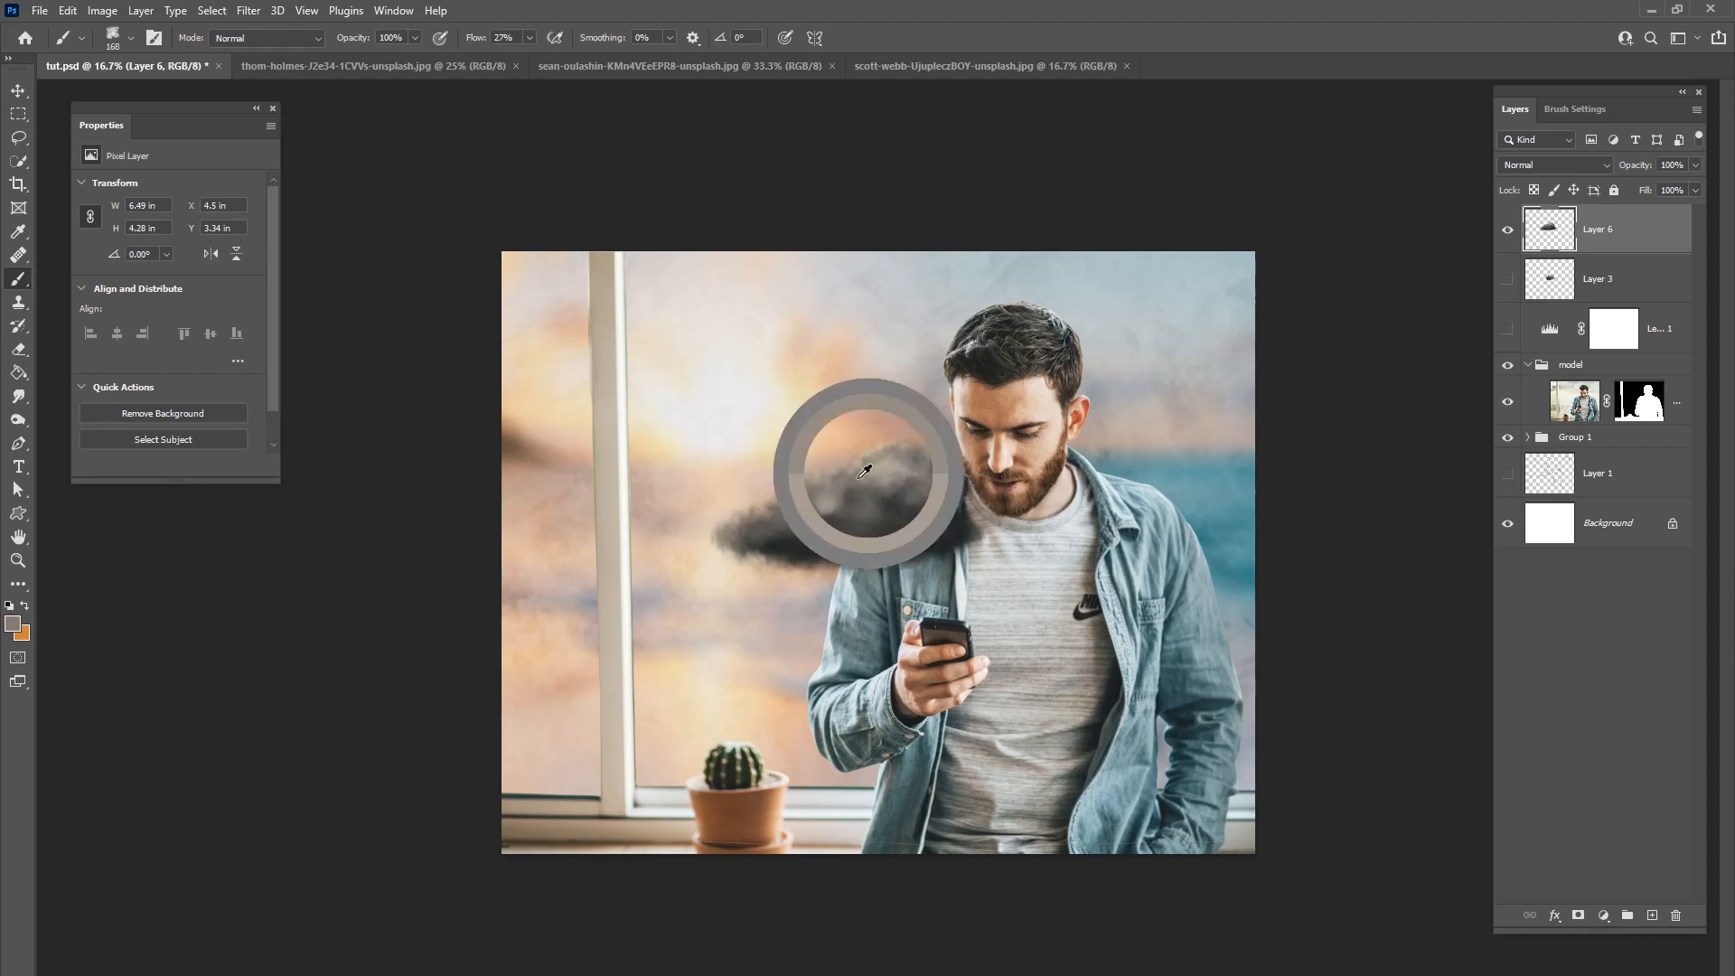
{"action": "left_click", "coordinate": [829, 498], "text": "alt"}
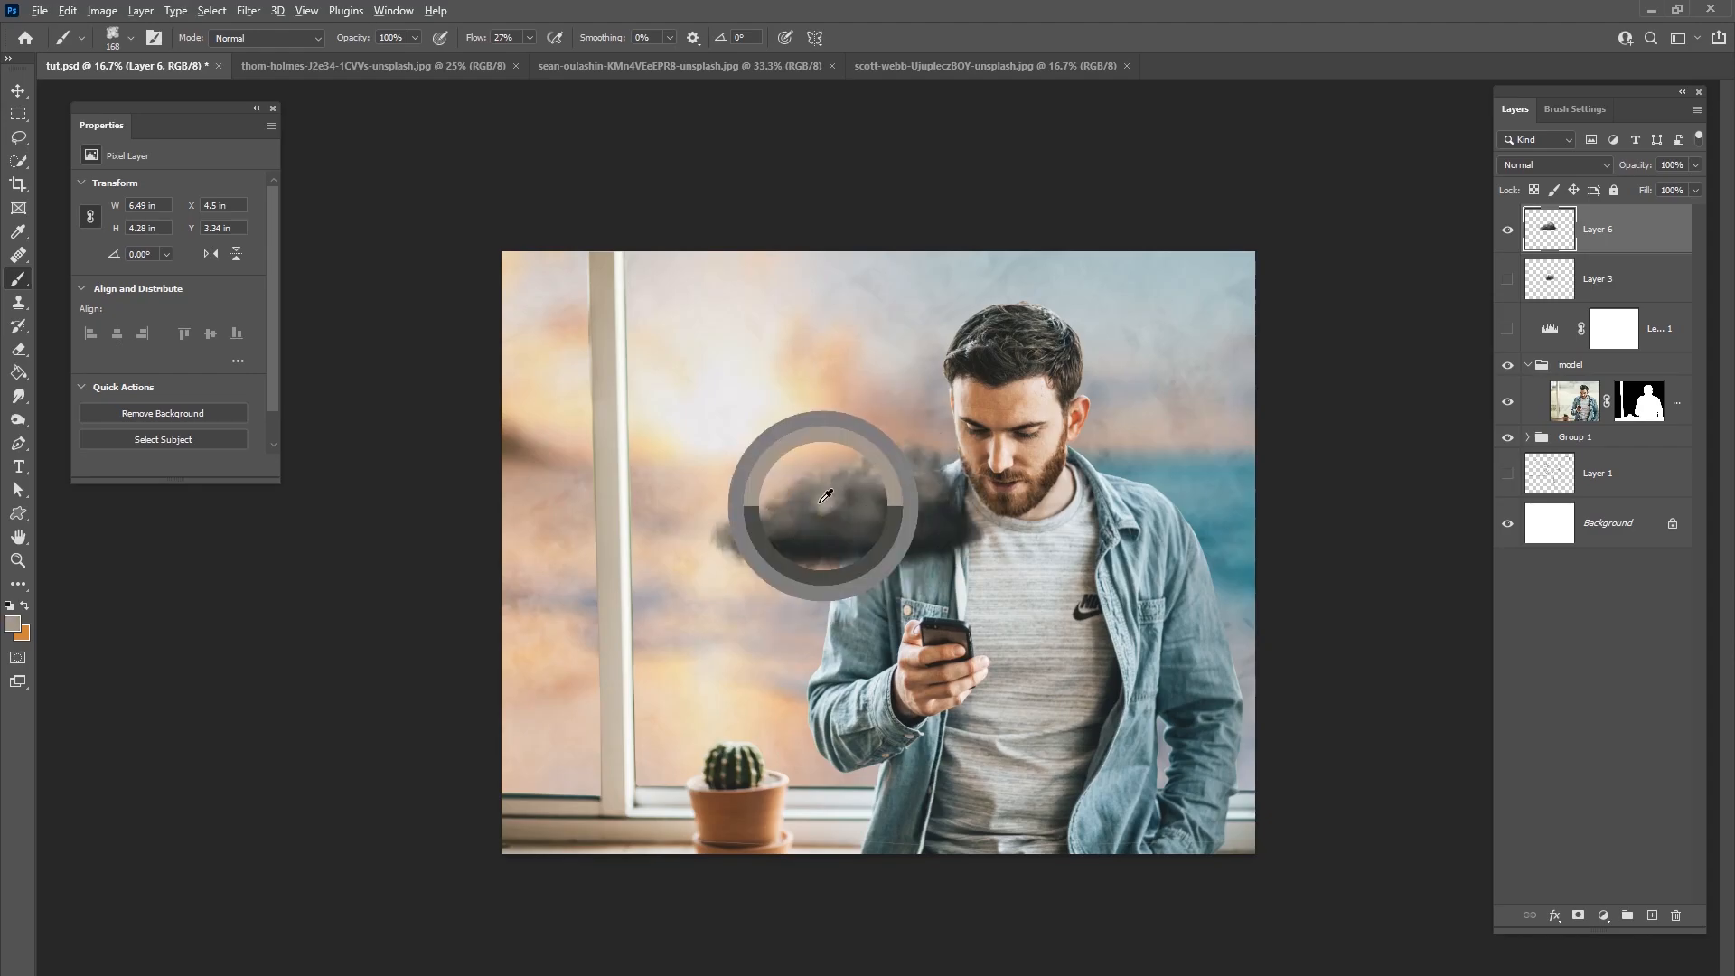
{"action": "left_click", "coordinate": [814, 529], "text": "alt"}
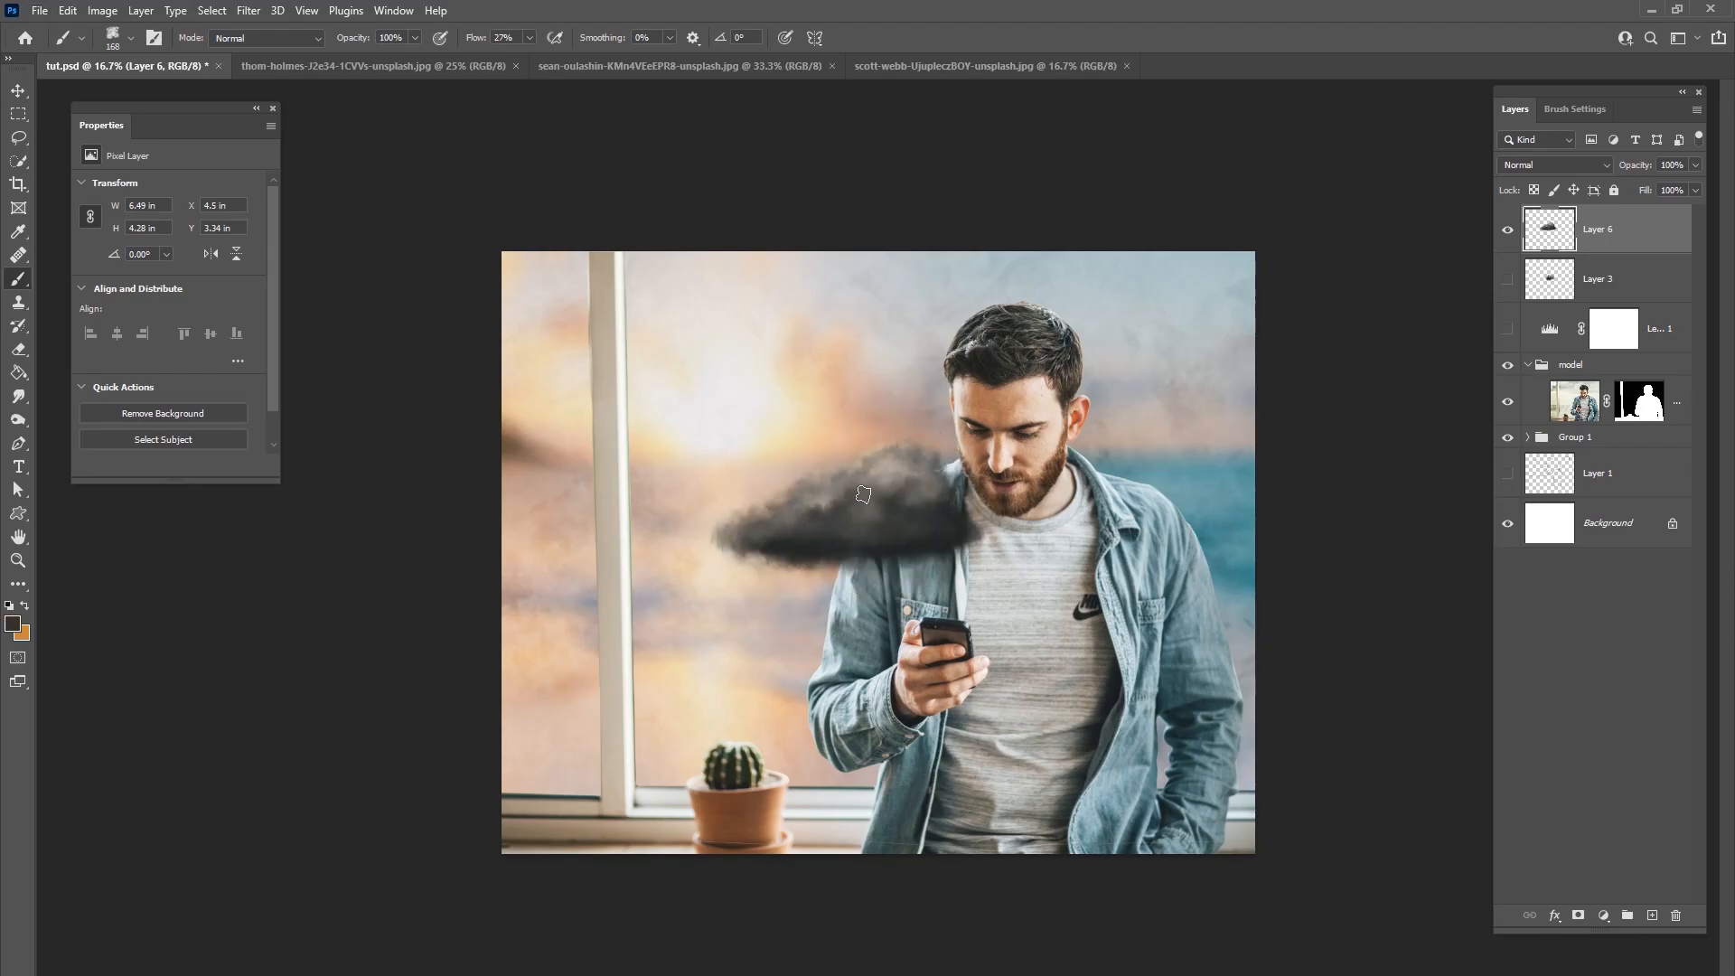
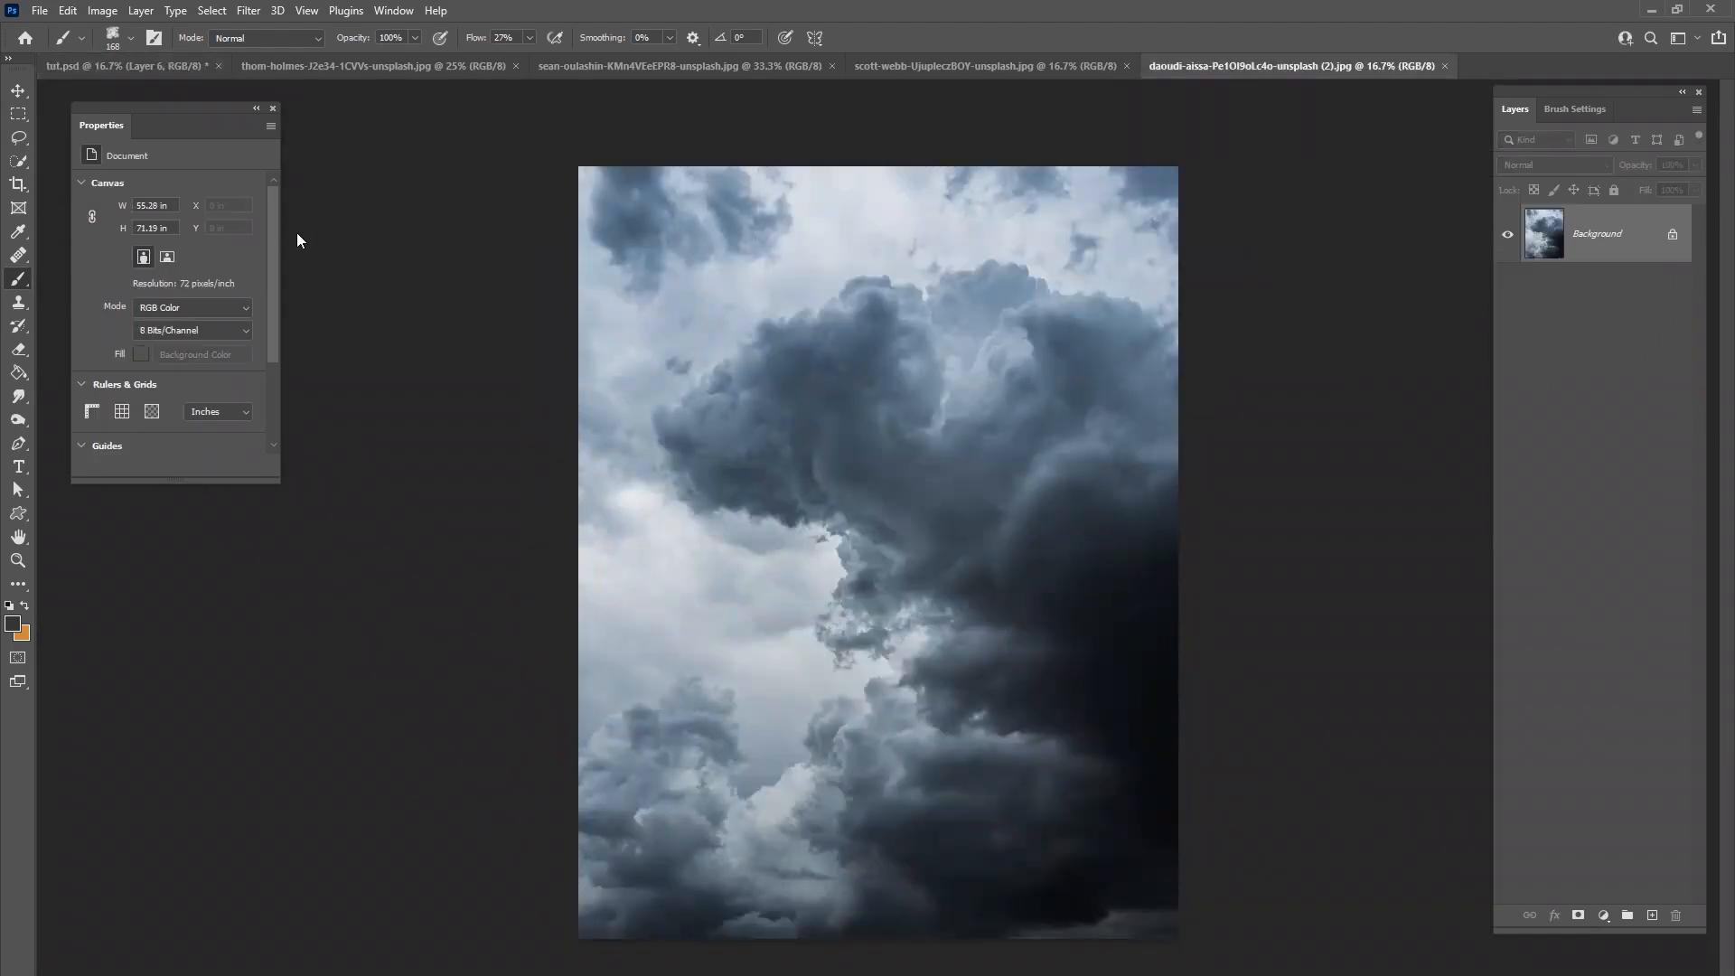
Step: Copy the entire storm-cloud photo and paste it into tut.psd as a new layer above Layer 6
{"action": "left_click", "coordinate": [200, 10]}
{"action": "left_click", "coordinate": [217, 27]}
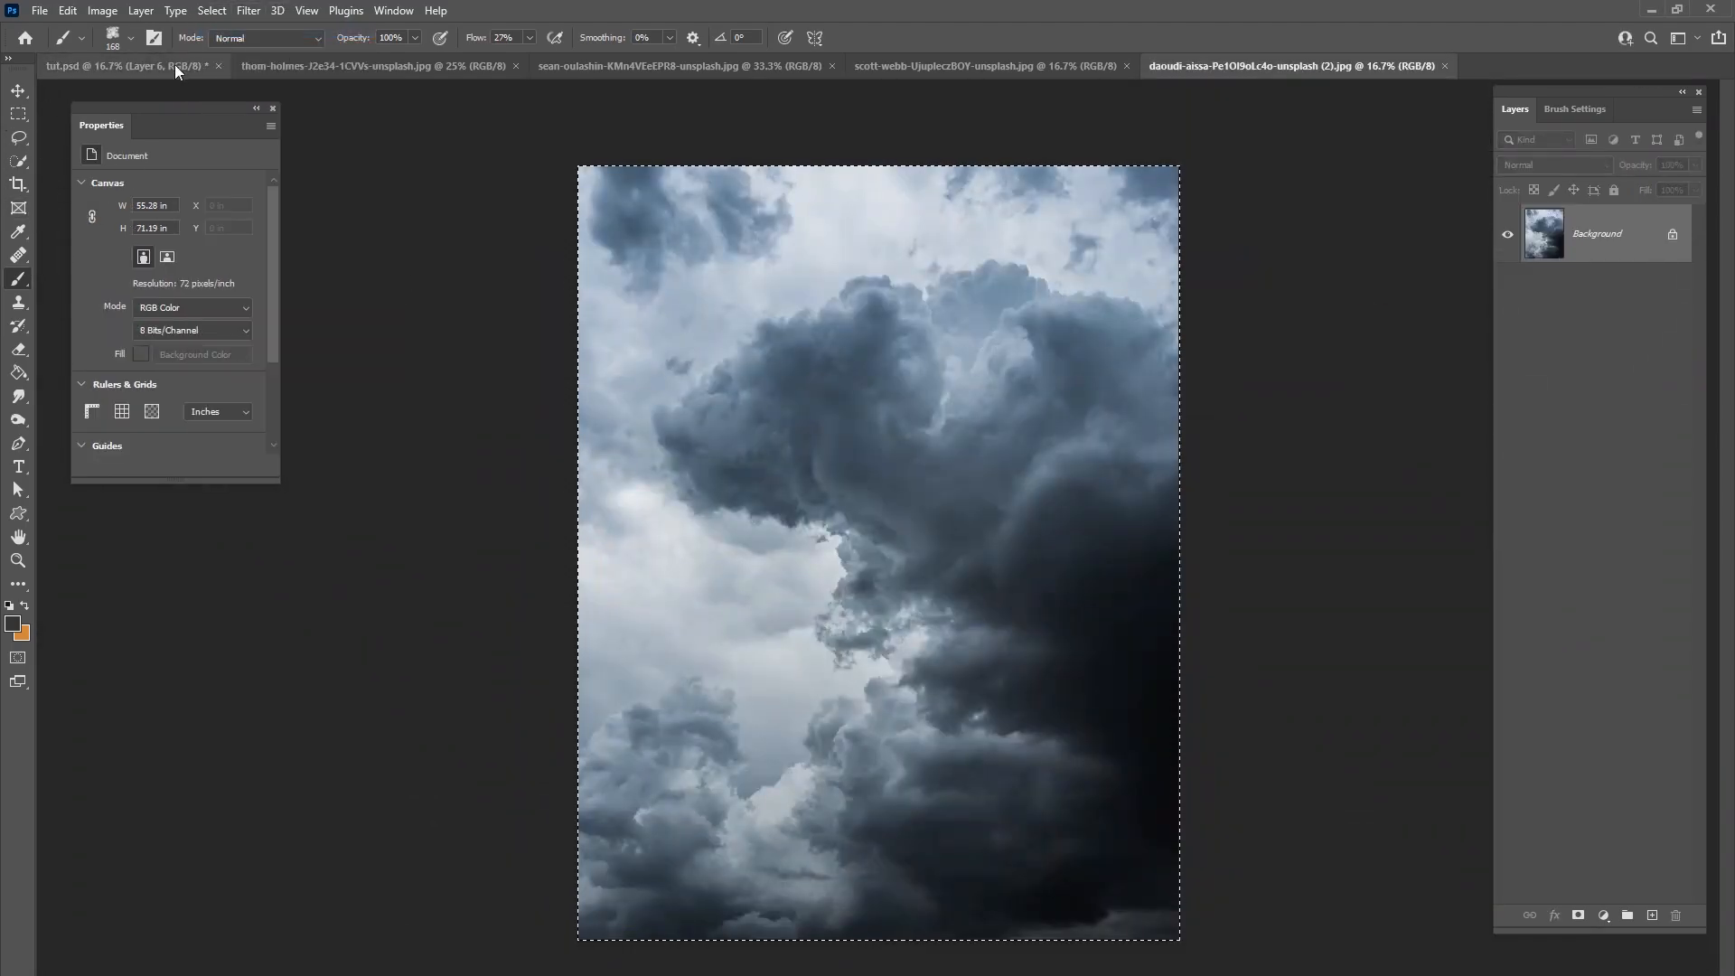
{"action": "left_click", "coordinate": [176, 66]}
{"action": "key", "text": "ctrl+v"}
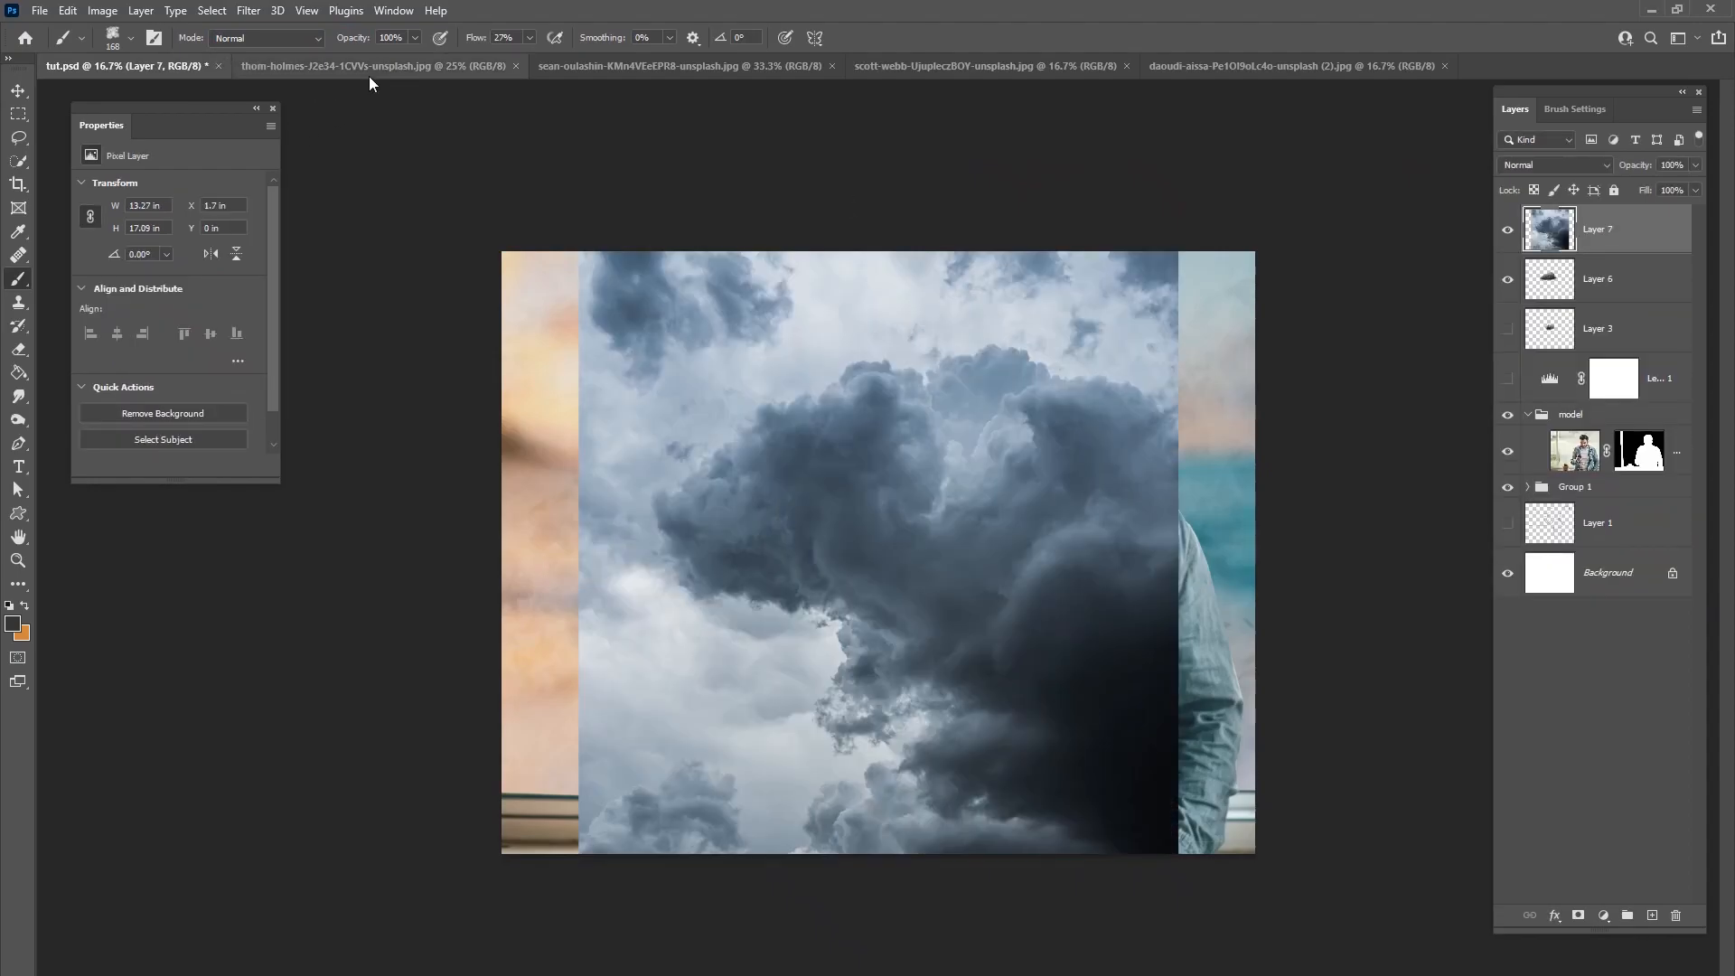
Step: Clip the pasted storm photo to Layer 6, shift it over the painted cloud, and try Overlay blending
{"action": "key", "text": "ctrl+alt+g"}
{"action": "key", "text": "v"}
{"action": "left_click_drag", "start_coordinate": [786, 543], "coordinate": [840, 554]}
{"action": "left_click", "coordinate": [1555, 165]}
{"action": "left_click", "coordinate": [1542, 328]}
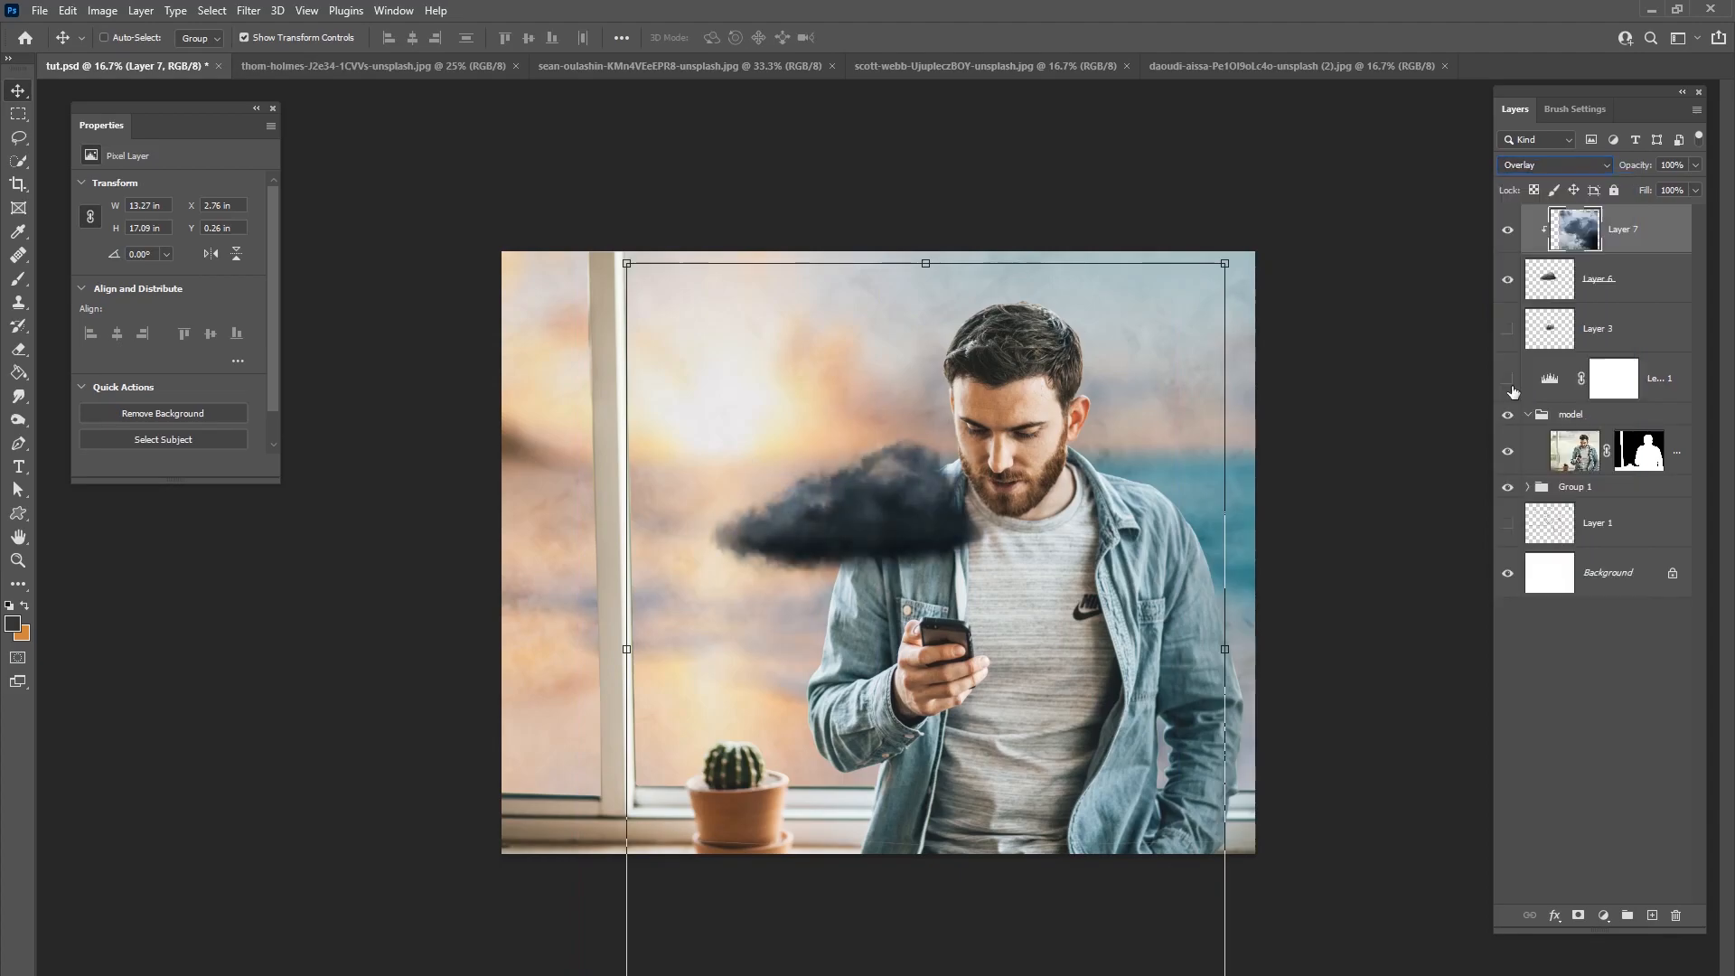
Step: Blend the clipped storm photo in Screen mode, then scale it down and reposition it so its texture fits the painted cloud
{"action": "left_click_drag", "start_coordinate": [1225, 263], "coordinate": [1155, 353]}
{"action": "left_click", "coordinate": [1554, 164]}
{"action": "left_click", "coordinate": [1514, 315]}
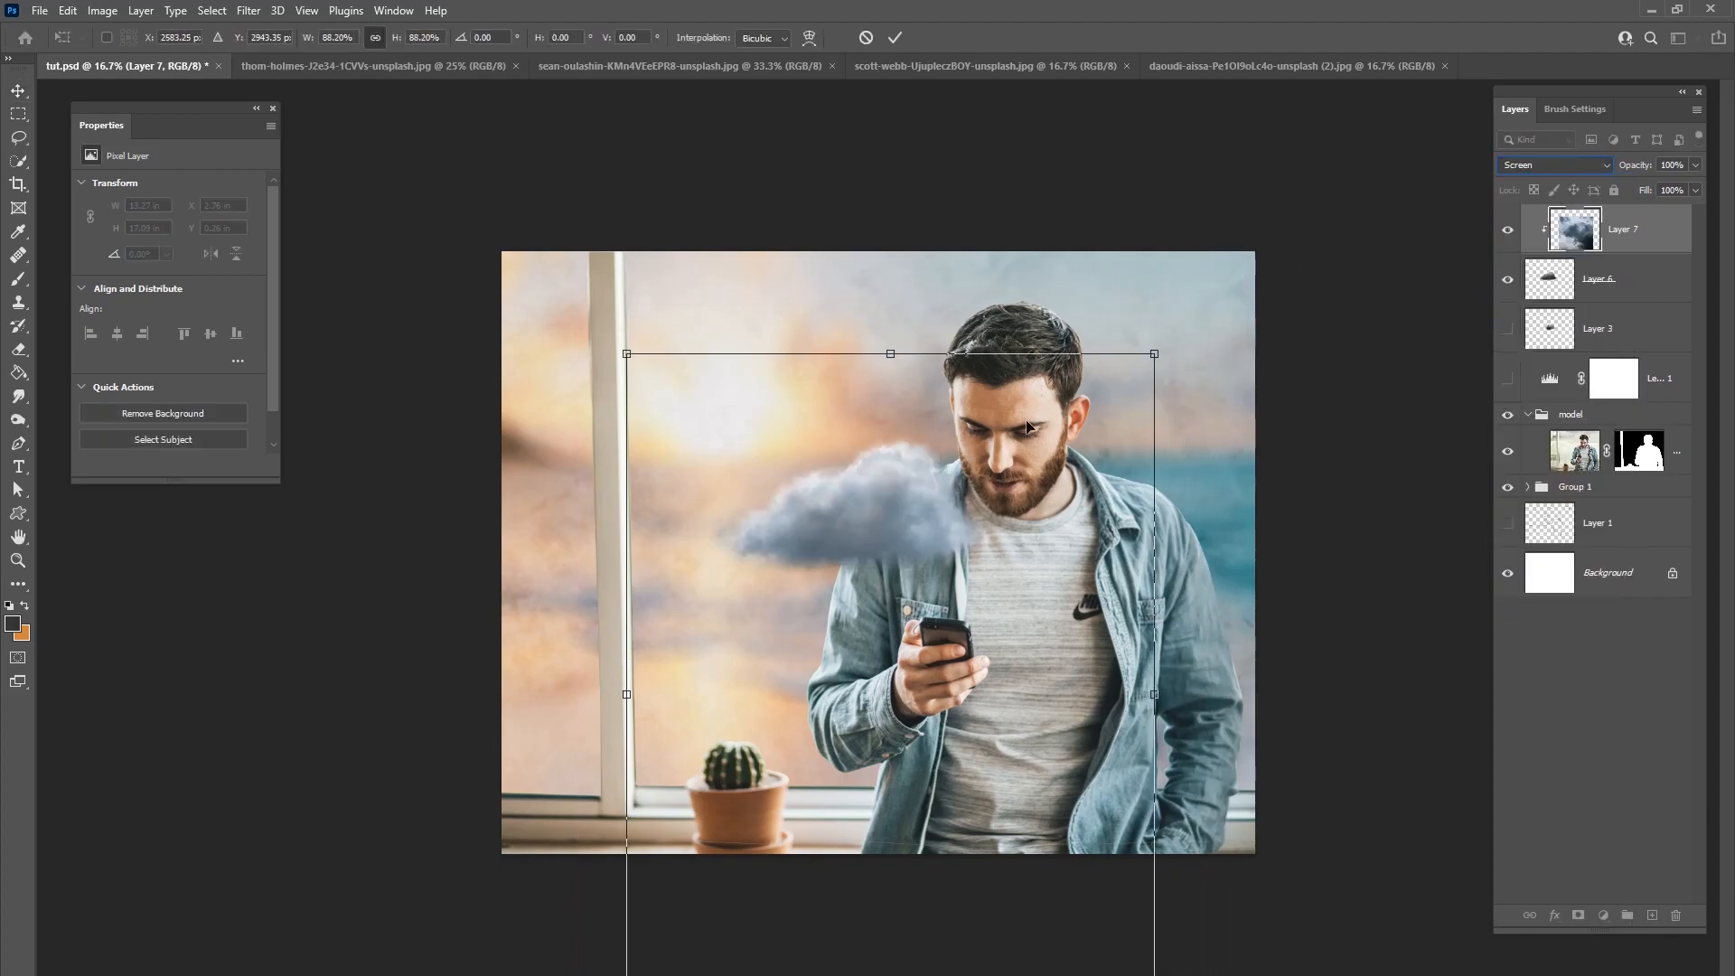
{"action": "left_click_drag", "start_coordinate": [1154, 359], "coordinate": [1130, 389]}
{"action": "left_click_drag", "start_coordinate": [1165, 366], "coordinate": [1136, 343]}
{"action": "left_click_drag", "start_coordinate": [1074, 470], "coordinate": [1110, 436]}
{"action": "left_click_drag", "start_coordinate": [1139, 335], "coordinate": [1110, 376]}
{"action": "left_click_drag", "start_coordinate": [1012, 489], "coordinate": [1013, 484]}
{"action": "left_click", "coordinate": [895, 37]}
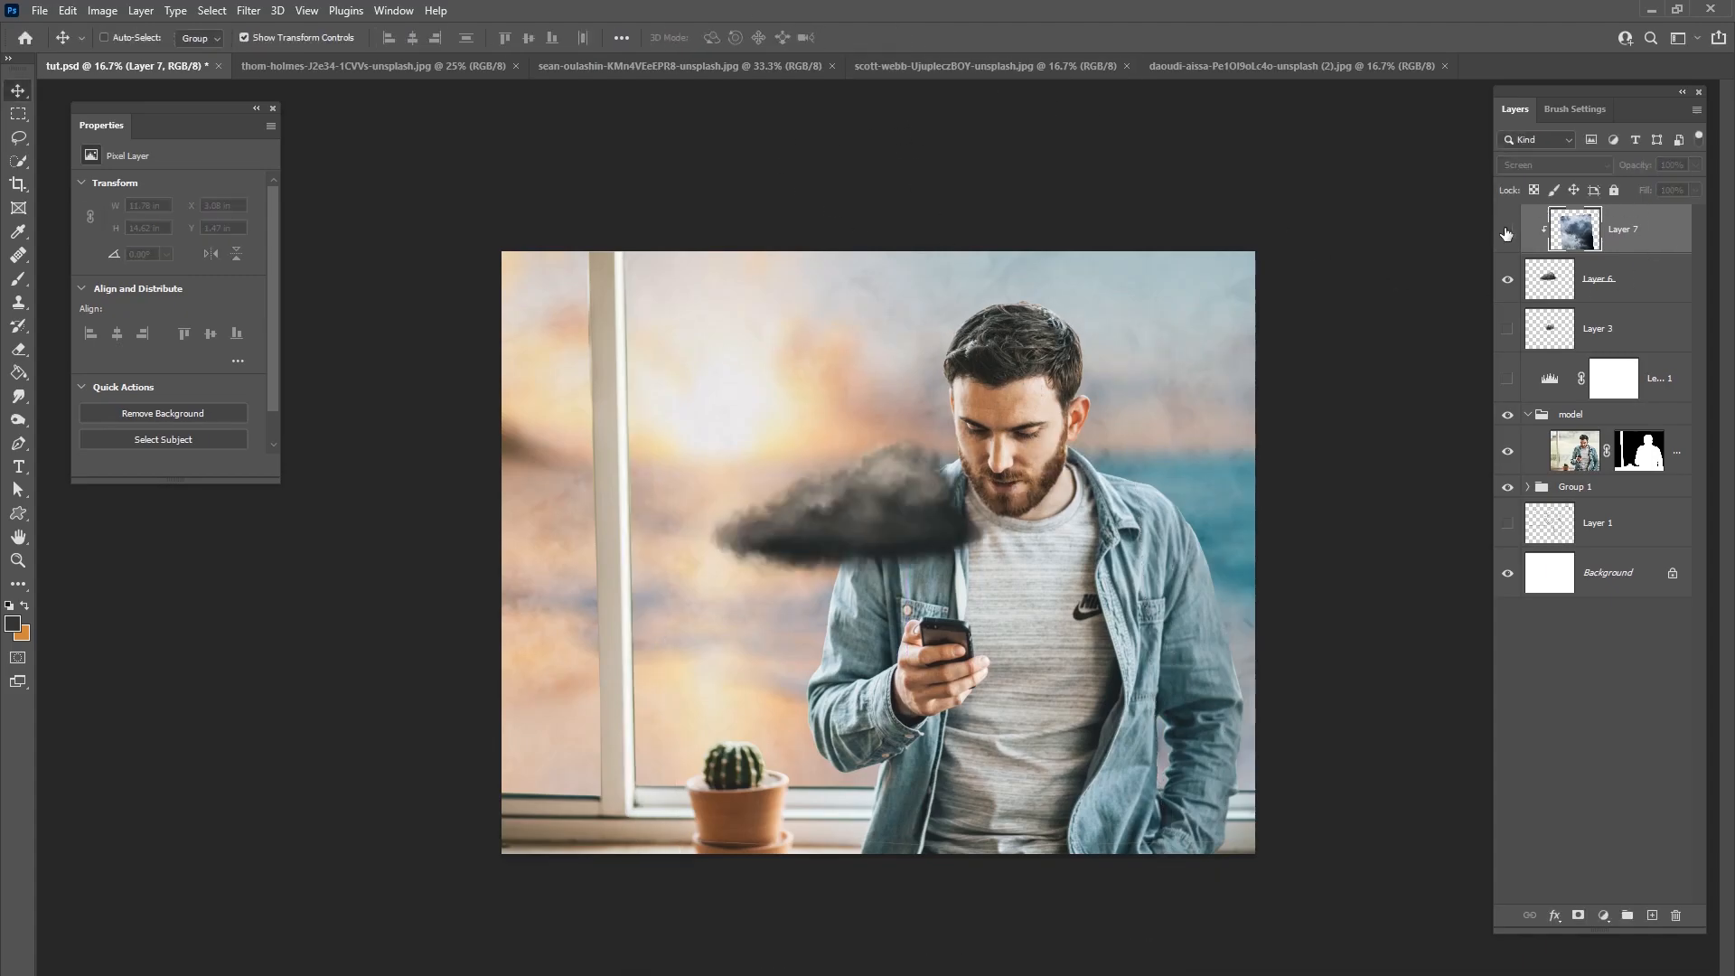
Step: Try other blend modes such as Color Dodge on Layer 7, keep Screen, and reduce the layer's opacity to 85%
{"action": "left_click", "coordinate": [1555, 165]}
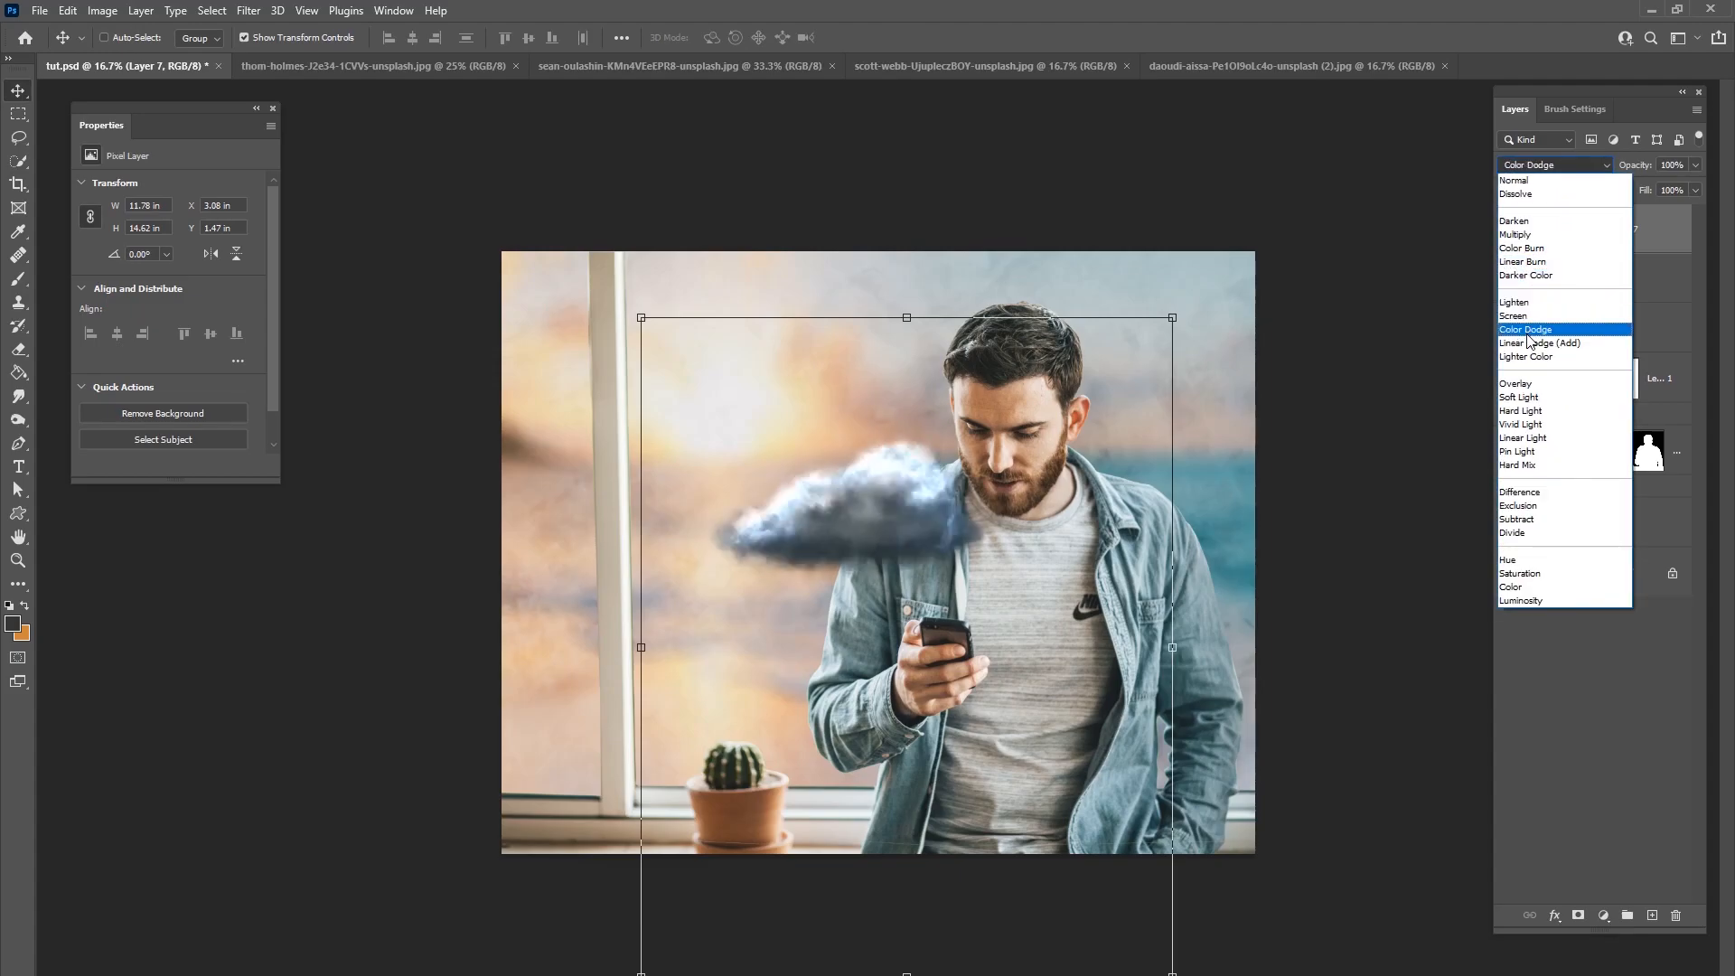
{"action": "left_click", "coordinate": [1527, 318]}
{"action": "left_click", "coordinate": [1695, 164]}
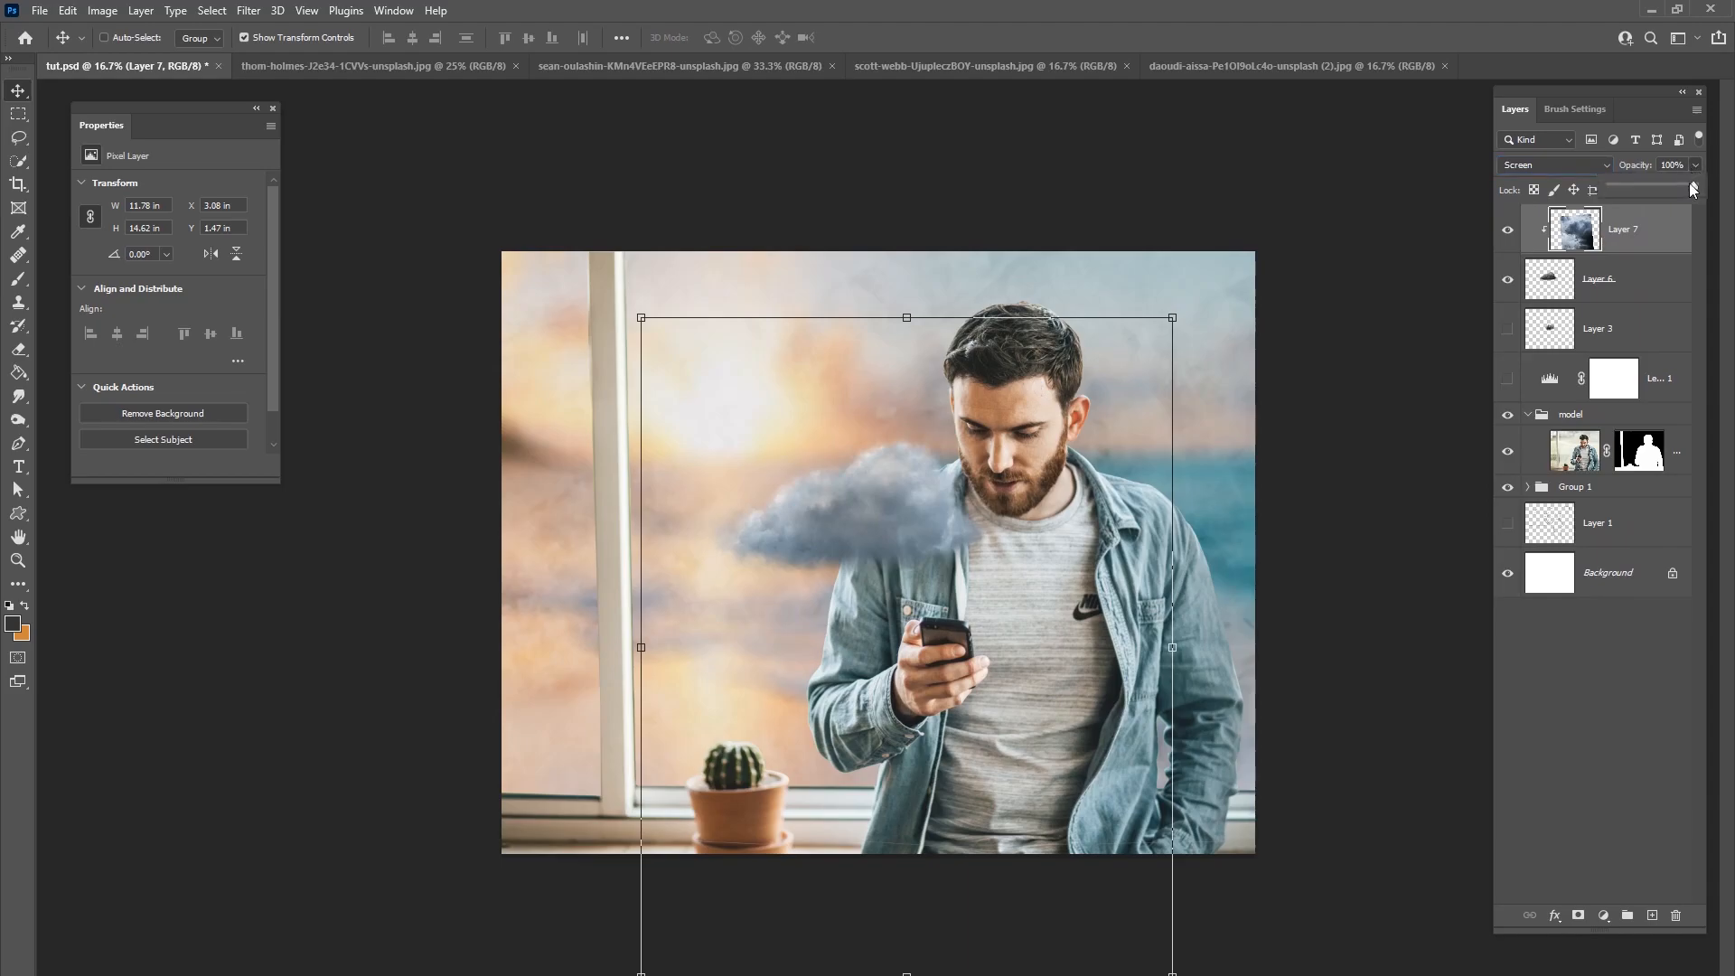
{"action": "left_click_drag", "start_coordinate": [1697, 187], "coordinate": [1679, 189]}
Step: Add a Levels adjustment clipped to the cloud, with midtones at 0.52 and output white lowered to 171
{"action": "left_click", "coordinate": [1605, 916]}
{"action": "left_click", "coordinate": [1662, 674]}
{"action": "key", "text": "ctrl+alt+g"}
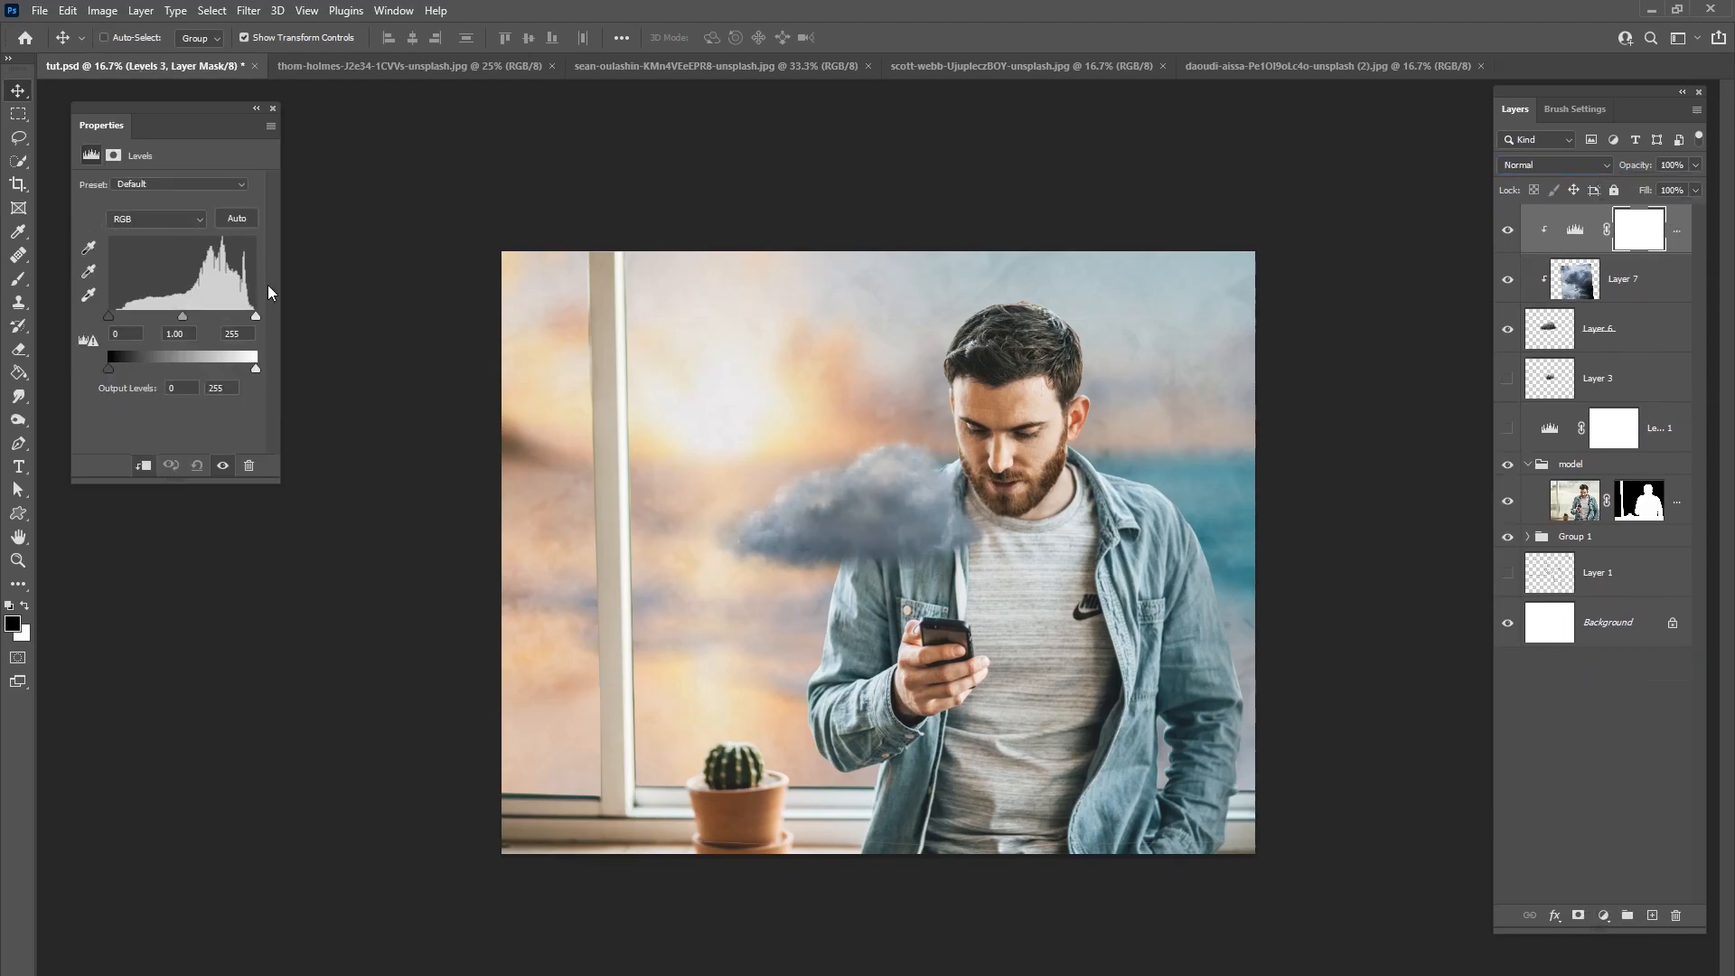
{"action": "left_click_drag", "start_coordinate": [255, 369], "coordinate": [210, 316]}
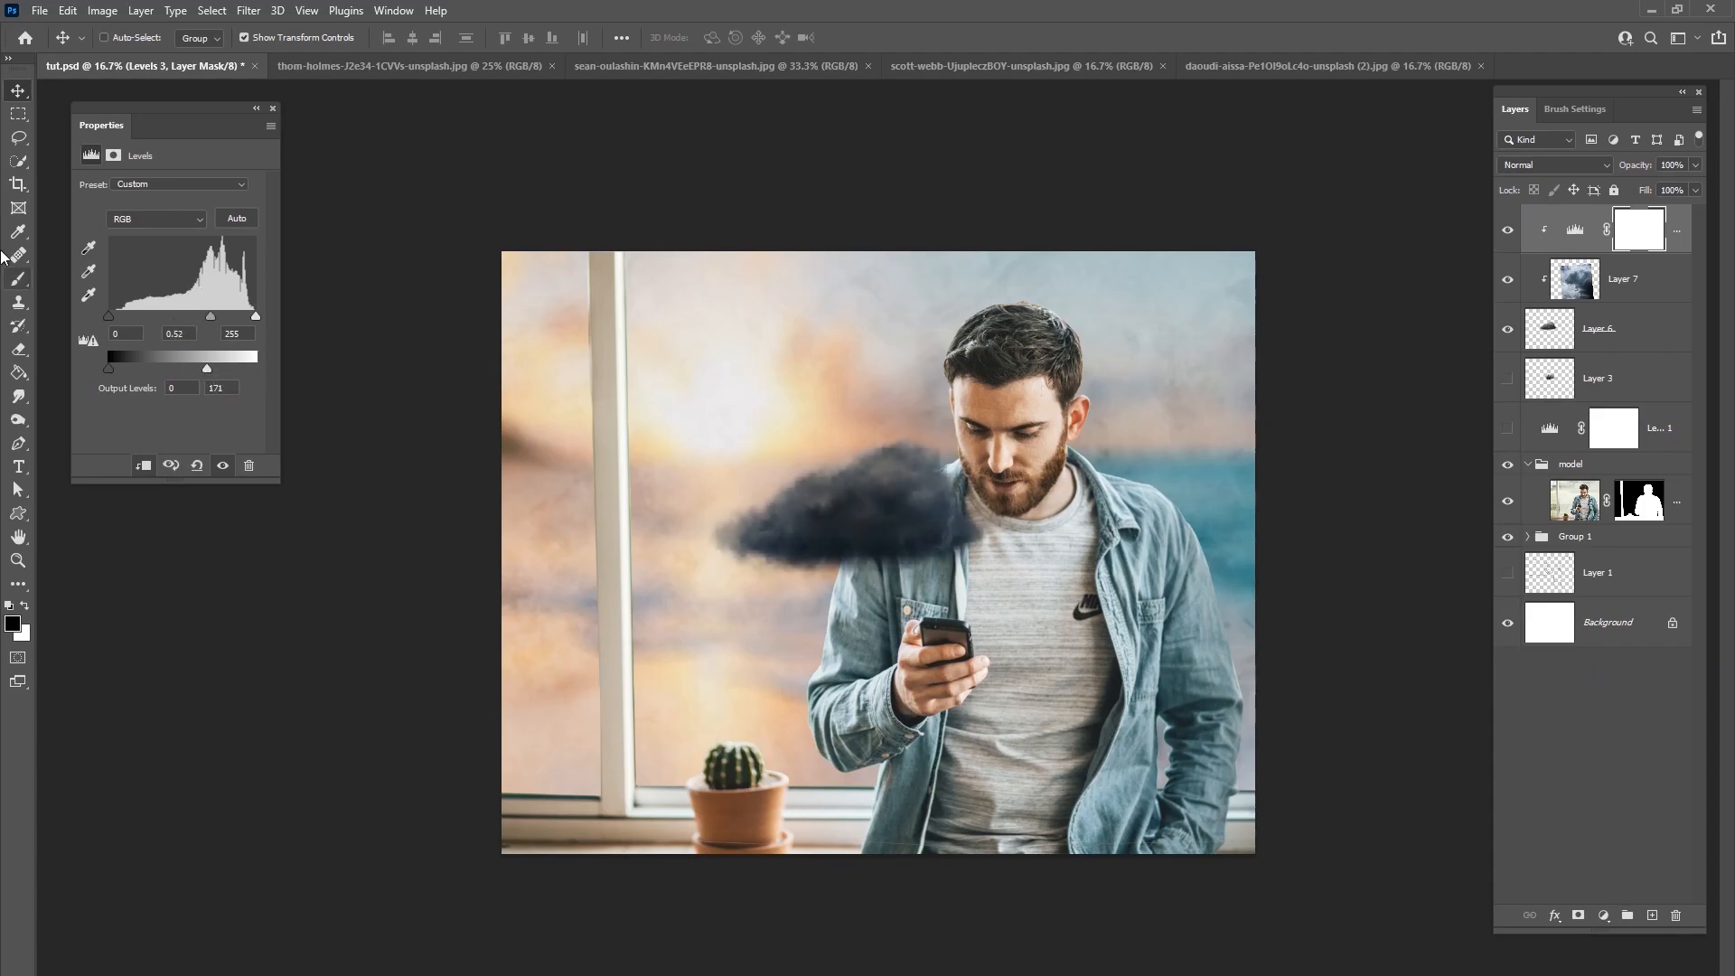
Step: Choose the 171 px cloud brush tip, enlarge it to 369 px, and lower its flow to 11%
{"action": "left_click", "coordinate": [18, 278]}
{"action": "right_click", "coordinate": [925, 456]}
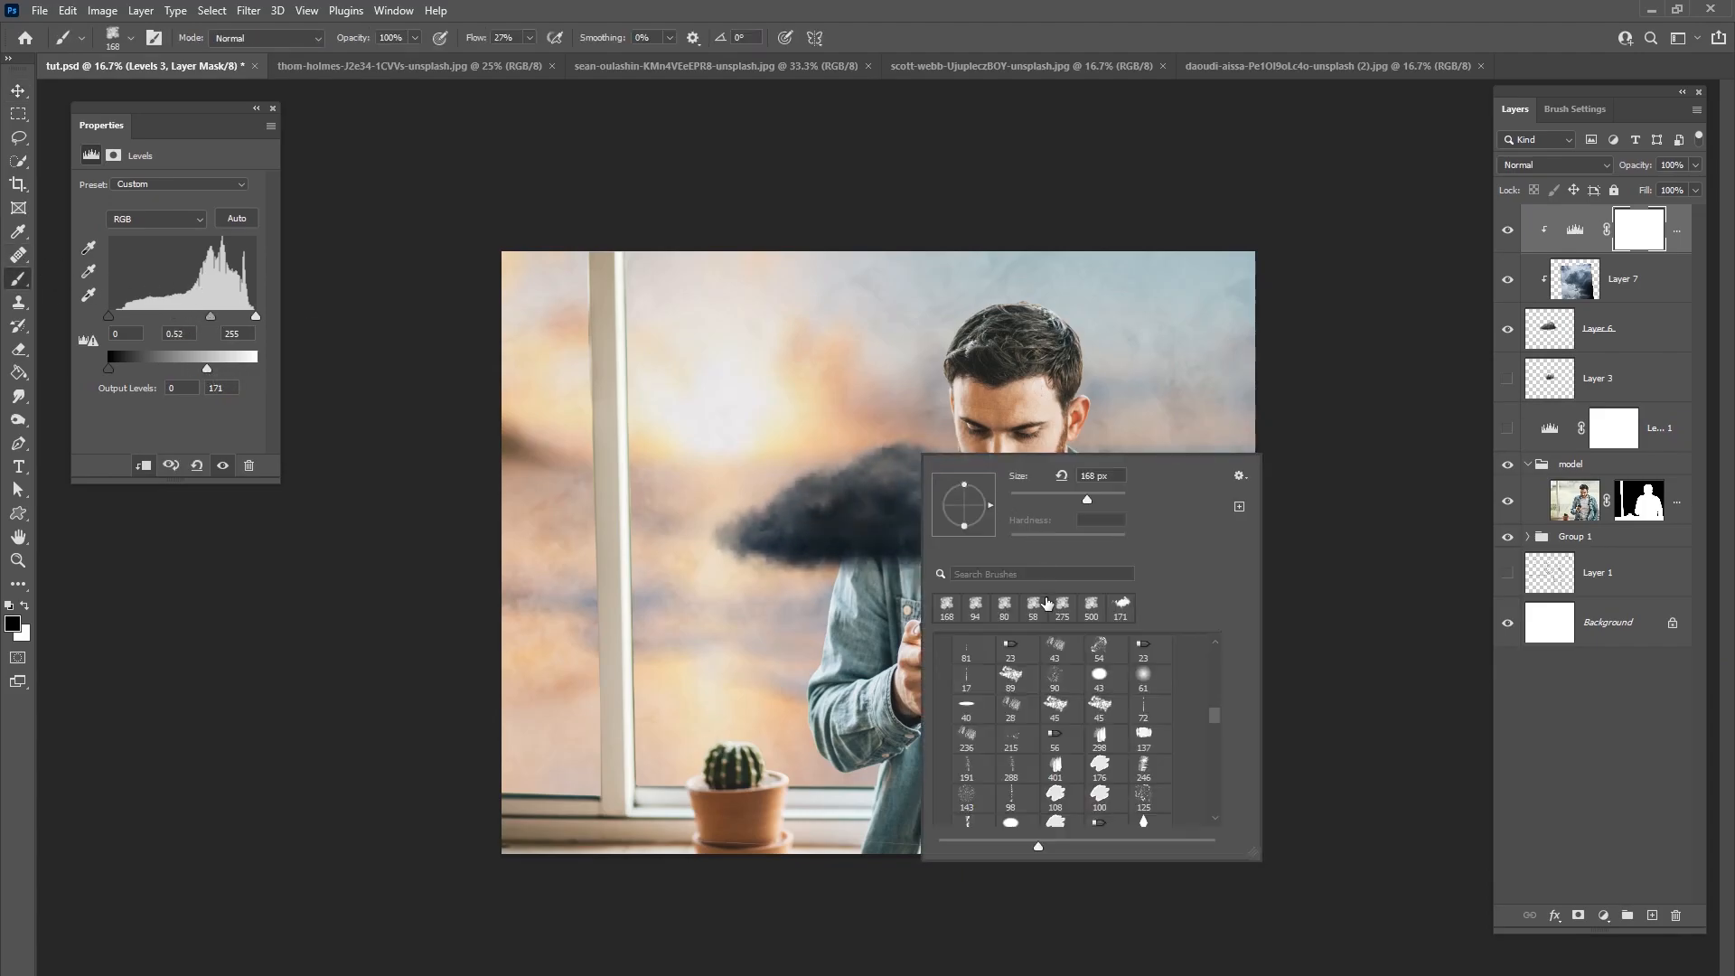
{"action": "left_click", "coordinate": [1121, 611]}
{"action": "right_click", "coordinate": [923, 412]}
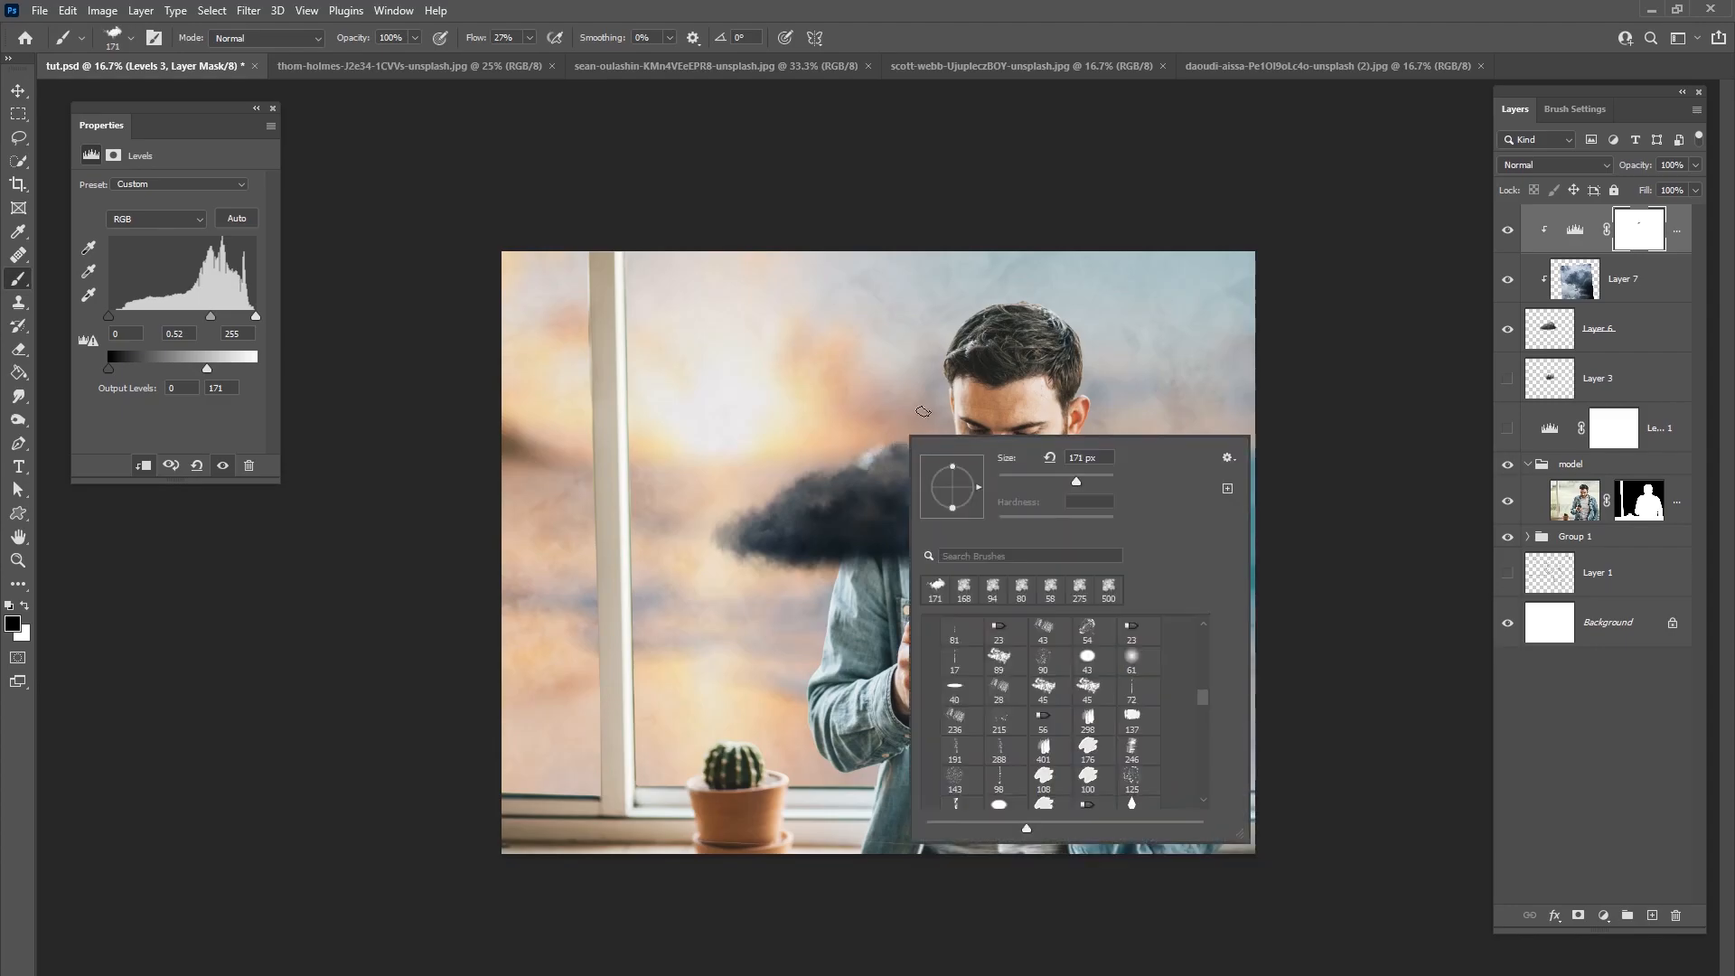
{"action": "left_click", "coordinate": [529, 39]}
{"action": "left_click", "coordinate": [518, 59]}
{"action": "right_click", "coordinate": [892, 480]}
{"action": "left_click_drag", "start_coordinate": [1056, 522], "coordinate": [1066, 522]}
Step: Paint black on the Levels mask across the cloud's upper and middle puffs to bring back highlights, then switch to white
{"action": "left_click", "coordinate": [873, 464]}
{"action": "mouse_move", "coordinate": [874, 463]}
{"action": "left_mouse_down"}
{"action": "mouse_move", "coordinate": [933, 463]}
{"action": "mouse_move", "coordinate": [907, 453]}
{"action": "mouse_move", "coordinate": [916, 483]}
{"action": "mouse_move", "coordinate": [934, 455]}
{"action": "mouse_move", "coordinate": [857, 453]}
{"action": "mouse_move", "coordinate": [864, 491]}
{"action": "mouse_move", "coordinate": [839, 472]}
{"action": "mouse_move", "coordinate": [781, 481]}
{"action": "mouse_move", "coordinate": [803, 473]}
{"action": "mouse_move", "coordinate": [764, 505]}
{"action": "mouse_move", "coordinate": [799, 481]}
{"action": "mouse_move", "coordinate": [826, 494]}
{"action": "mouse_move", "coordinate": [884, 455]}
{"action": "mouse_move", "coordinate": [850, 471]}
{"action": "mouse_move", "coordinate": [863, 452]}
{"action": "mouse_move", "coordinate": [903, 443]}
{"action": "mouse_move", "coordinate": [1127, 502]}
{"action": "mouse_move", "coordinate": [825, 505]}
{"action": "left_mouse_up"}
{"action": "left_click", "coordinate": [1121, 500]}
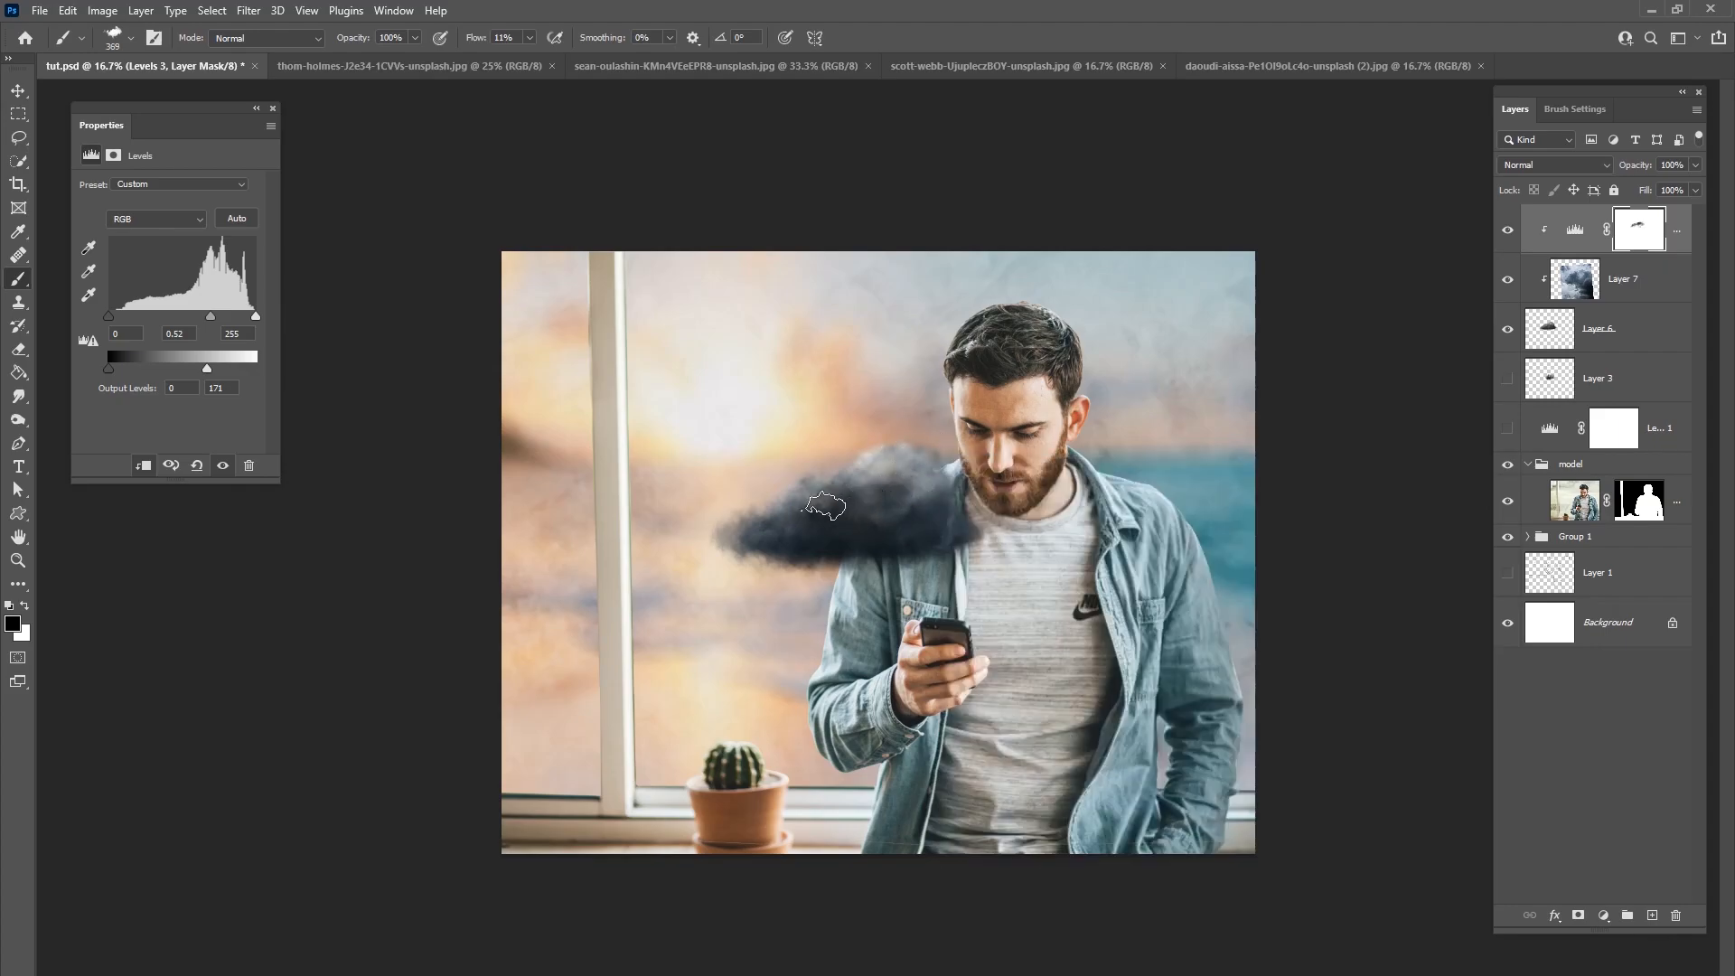
{"action": "mouse_move", "coordinate": [944, 494]}
{"action": "left_mouse_down"}
{"action": "mouse_move", "coordinate": [757, 521]}
{"action": "mouse_move", "coordinate": [864, 491]}
{"action": "mouse_move", "coordinate": [952, 414]}
{"action": "mouse_move", "coordinate": [816, 489]}
{"action": "mouse_move", "coordinate": [872, 472]}
{"action": "mouse_move", "coordinate": [922, 487]}
{"action": "mouse_move", "coordinate": [870, 490]}
{"action": "mouse_move", "coordinate": [914, 505]}
{"action": "mouse_move", "coordinate": [912, 467]}
{"action": "mouse_move", "coordinate": [846, 503]}
{"action": "mouse_move", "coordinate": [820, 462]}
{"action": "left_mouse_up"}
{"action": "mouse_move", "coordinate": [764, 511]}
{"action": "left_mouse_down"}
{"action": "mouse_move", "coordinate": [718, 534]}
{"action": "mouse_move", "coordinate": [791, 510]}
{"action": "mouse_move", "coordinate": [913, 530]}
{"action": "mouse_move", "coordinate": [863, 511]}
{"action": "mouse_move", "coordinate": [891, 473]}
{"action": "mouse_move", "coordinate": [889, 518]}
{"action": "mouse_move", "coordinate": [860, 533]}
{"action": "mouse_move", "coordinate": [928, 518]}
{"action": "left_mouse_up"}
{"action": "key", "text": "x"}
Step: Compare the cloud with and without the Levels adjustment and set that adjustment's opacity to 88%
{"action": "left_click", "coordinate": [1513, 233]}
{"action": "left_click", "coordinate": [1513, 234]}
{"action": "left_click_drag", "start_coordinate": [1695, 164], "coordinate": [1692, 189]}
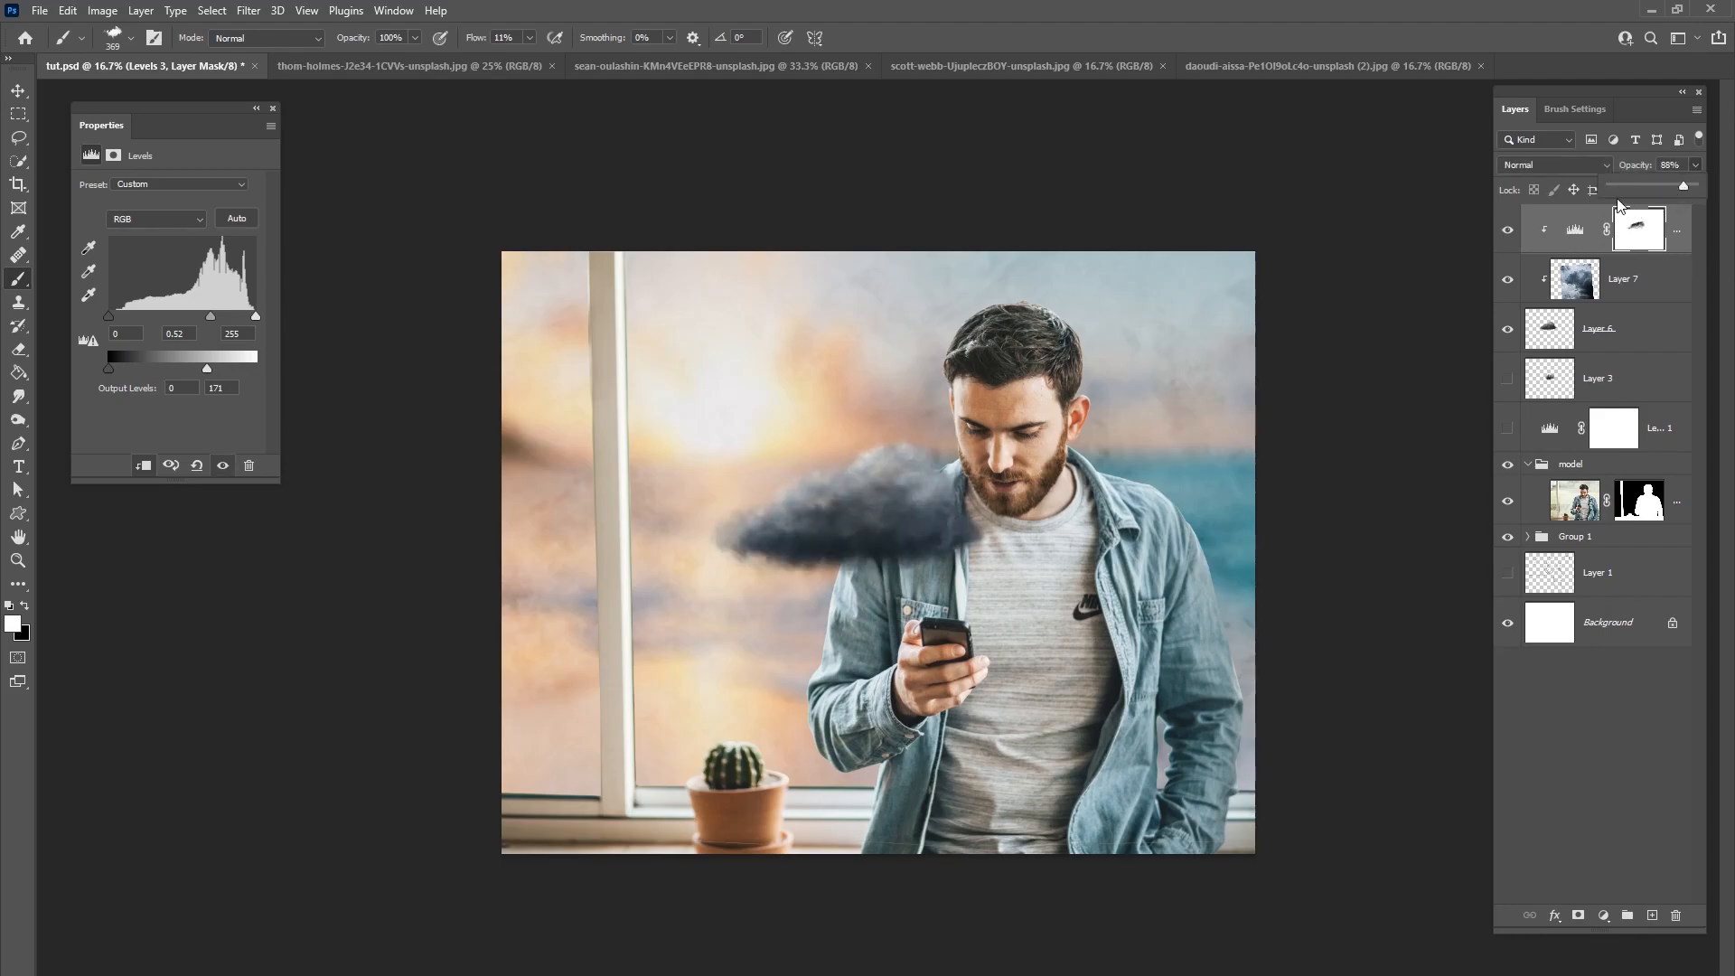
Step: Add a layer mask to Layer 6 and paint black along the cloud's top edge to soften it
{"action": "left_click", "coordinate": [1509, 280]}
{"action": "left_click", "coordinate": [1509, 280]}
{"action": "left_click", "coordinate": [1621, 345]}
{"action": "left_click", "coordinate": [1578, 916]}
{"action": "key", "text": "x"}
{"action": "mouse_move", "coordinate": [886, 415]}
{"action": "left_mouse_down"}
{"action": "mouse_move", "coordinate": [866, 416]}
{"action": "mouse_move", "coordinate": [891, 415]}
{"action": "left_mouse_up"}
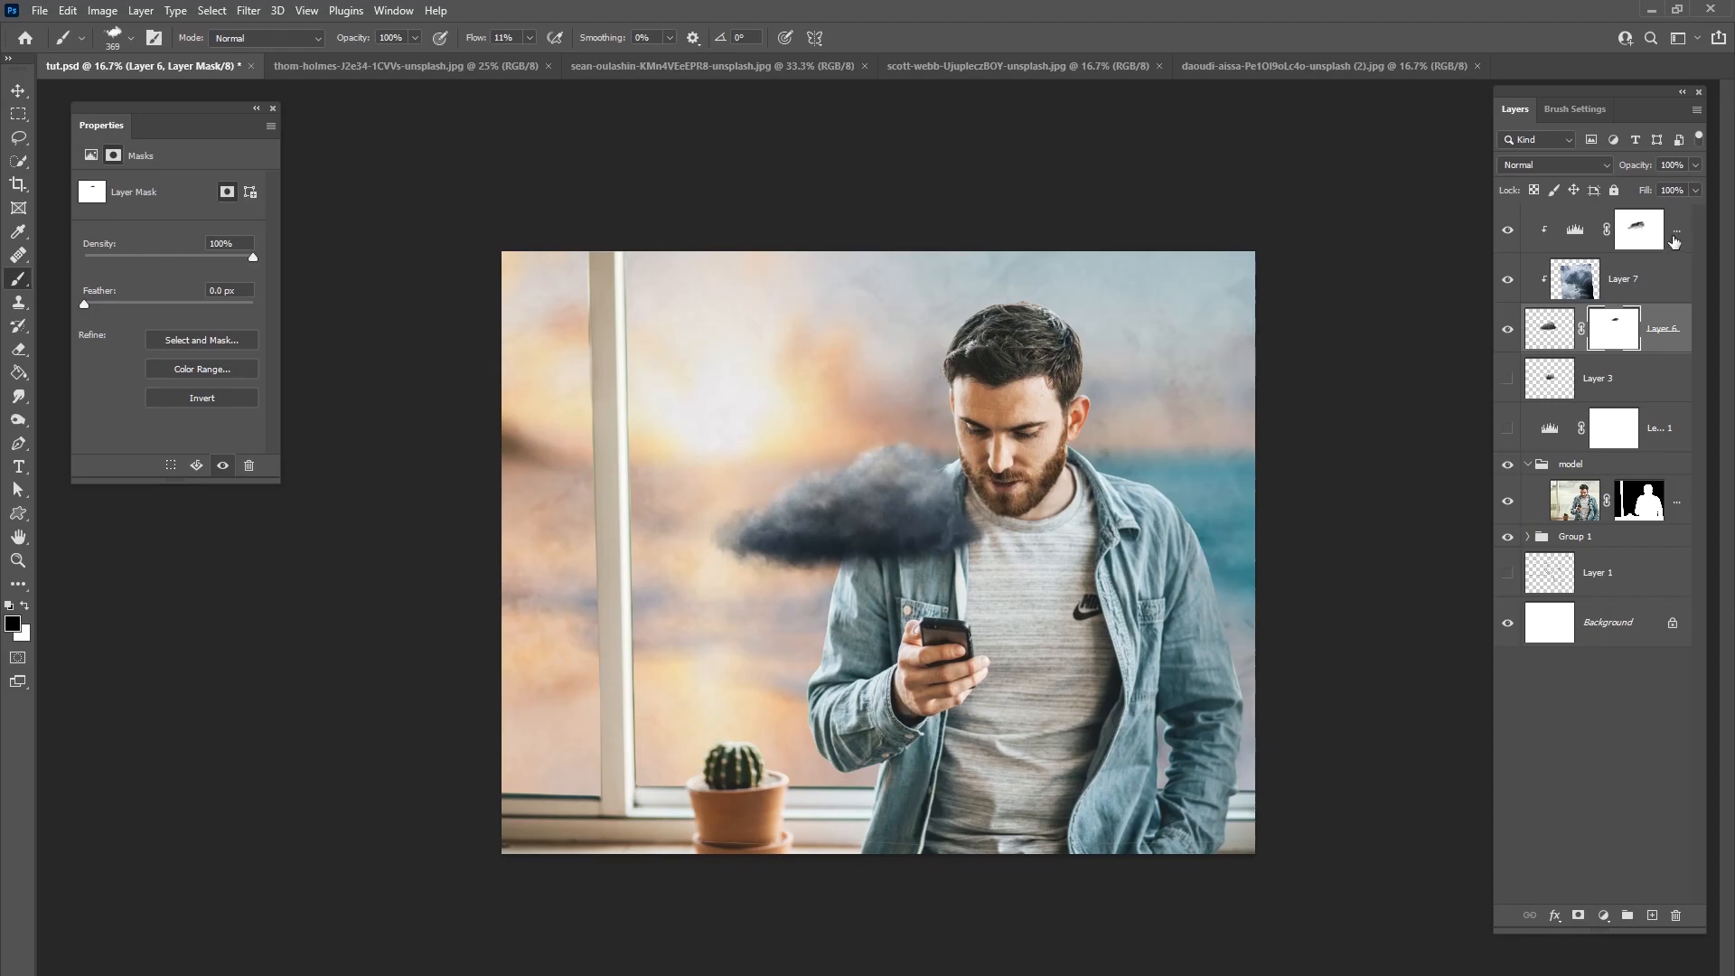
Step: Compare the painted cloud with and without the Layer 7 texture and the Levels adjustment
{"action": "left_click", "coordinate": [1627, 282]}
{"action": "left_click", "coordinate": [1508, 279]}
{"action": "left_click", "coordinate": [1508, 230]}
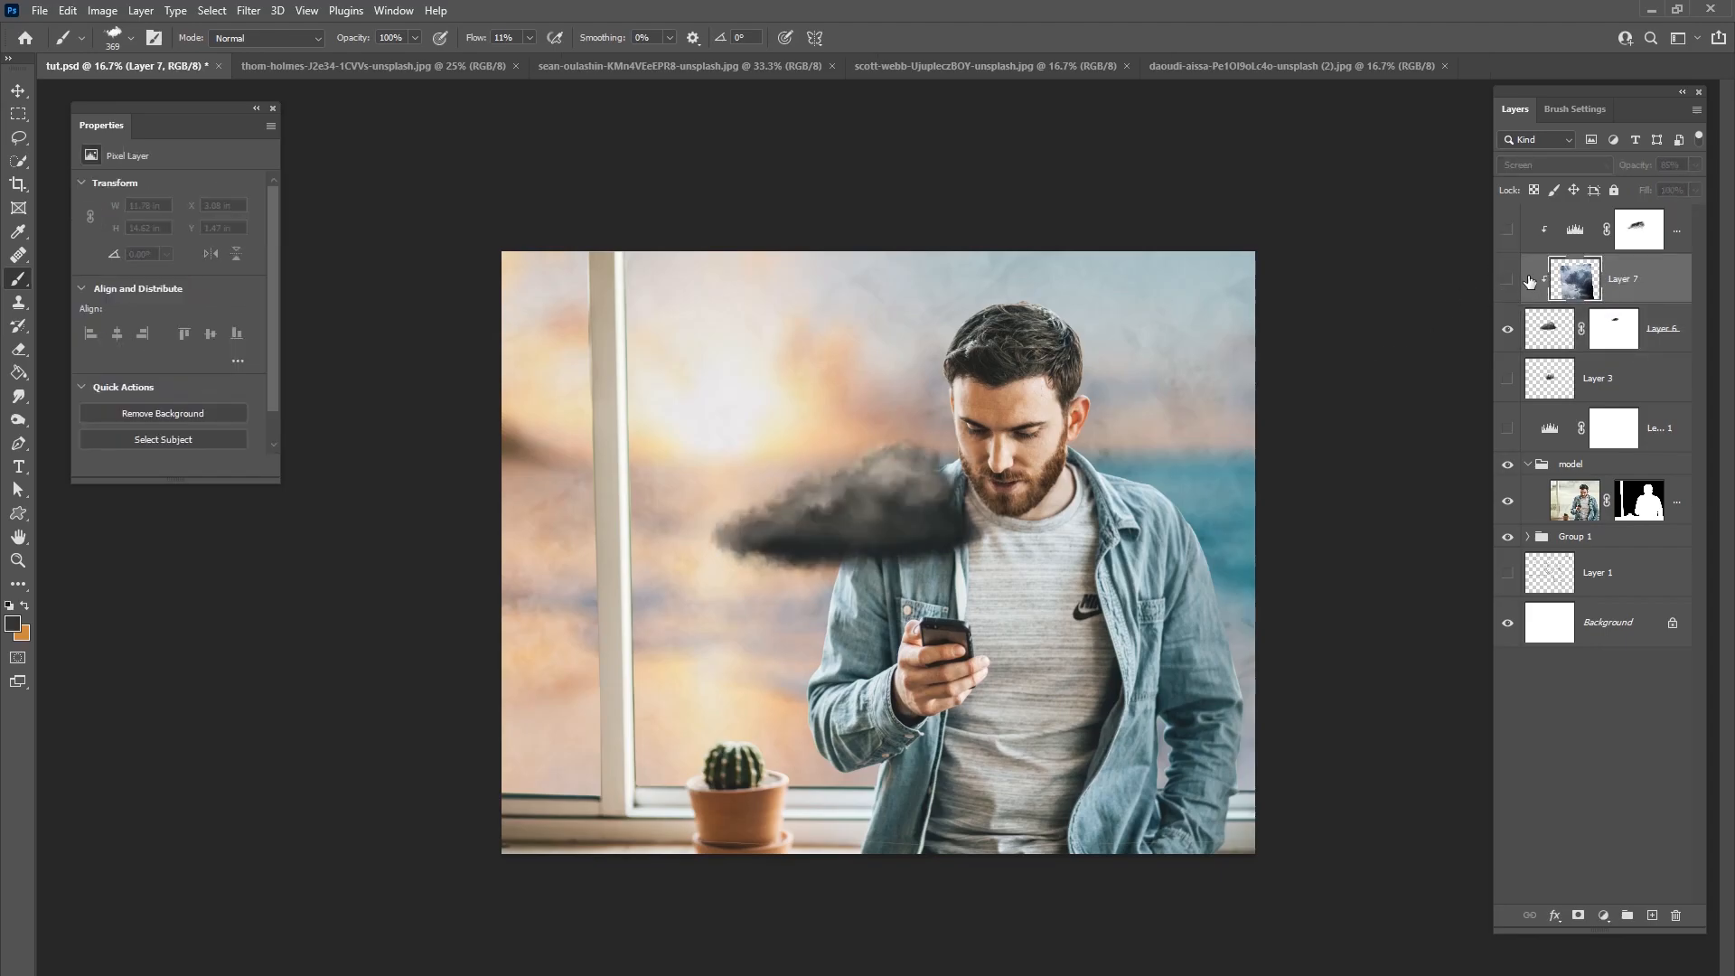
{"action": "left_click", "coordinate": [1508, 279]}
{"action": "left_click", "coordinate": [1508, 279]}
{"action": "left_click", "coordinate": [1508, 280]}
{"action": "left_click", "coordinate": [1508, 230]}
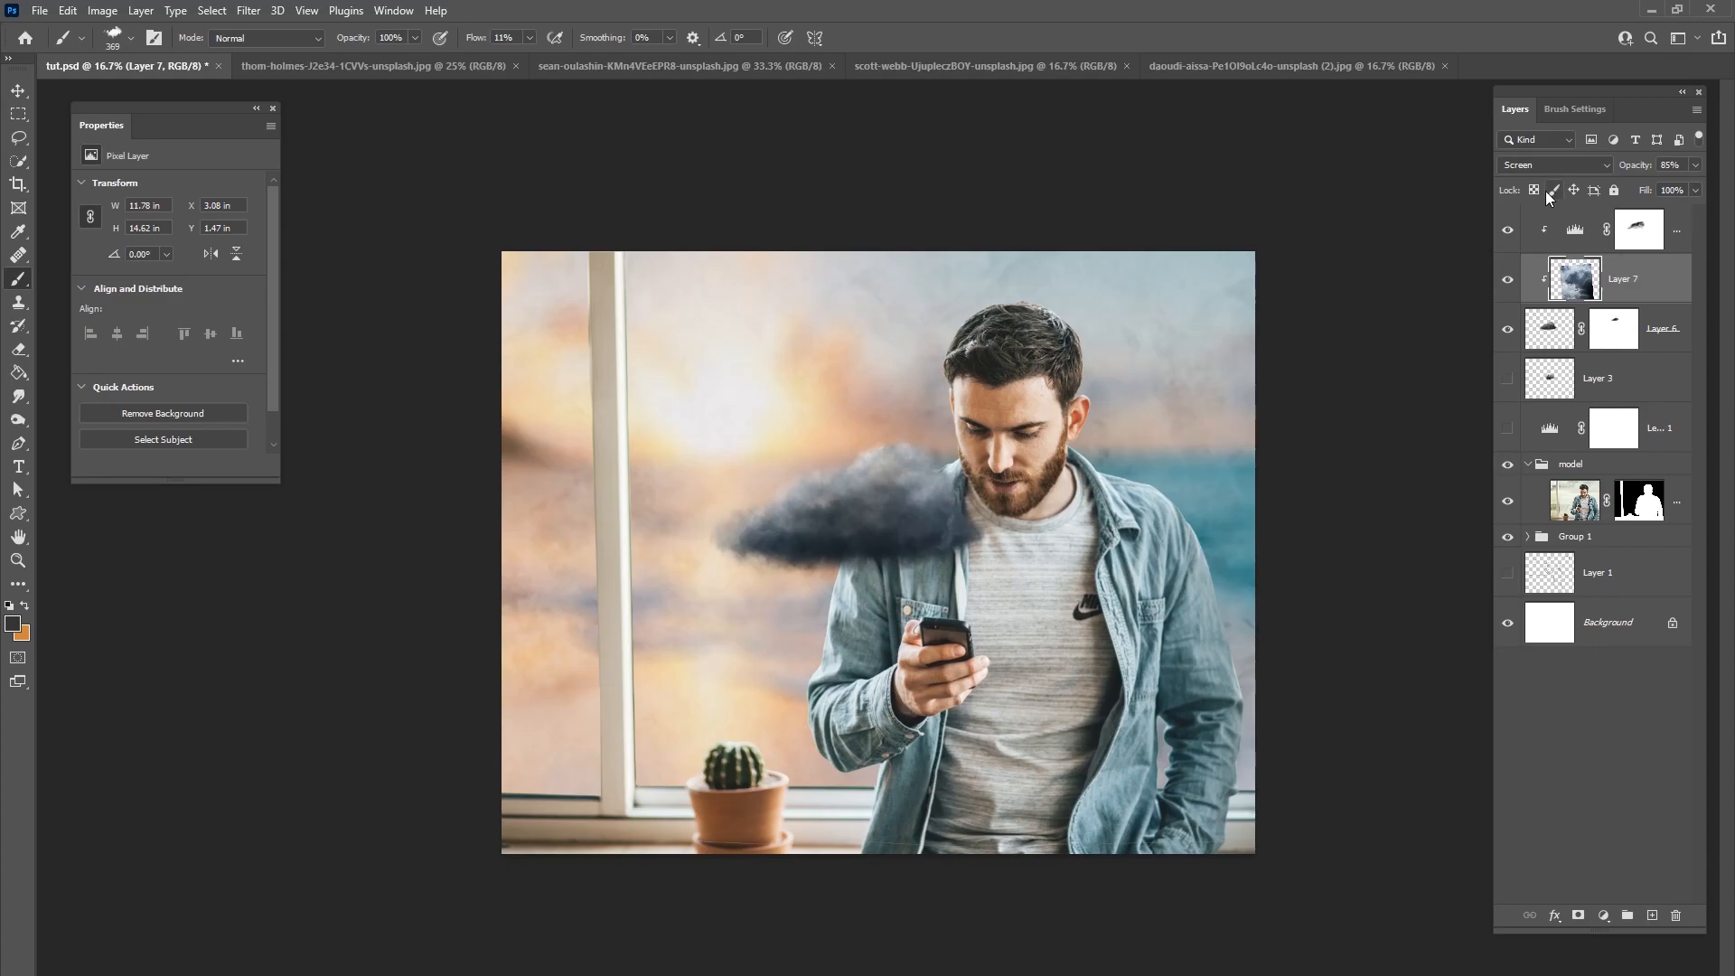
Step: Try a +28 hue shift on Layer 7, cancel it, and desaturate the storm texture completely instead
{"action": "key", "text": "ctrl+u"}
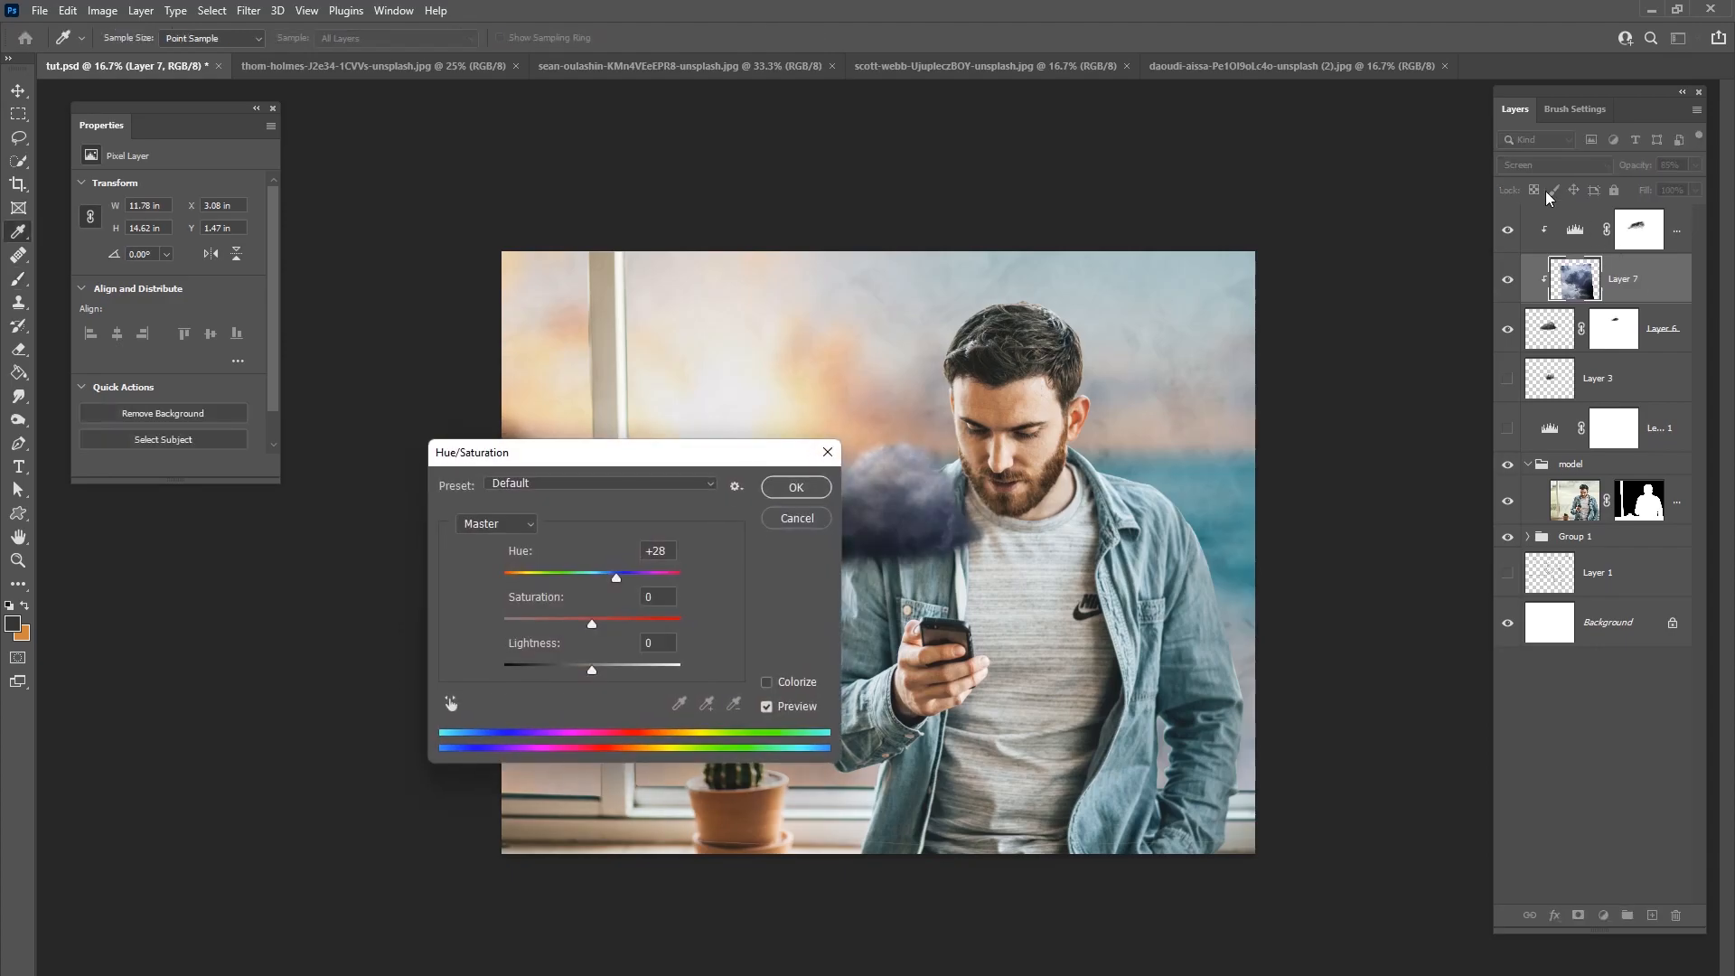
{"action": "left_click", "coordinate": [797, 518]}
{"action": "key", "text": "ctrl+shift+u"}
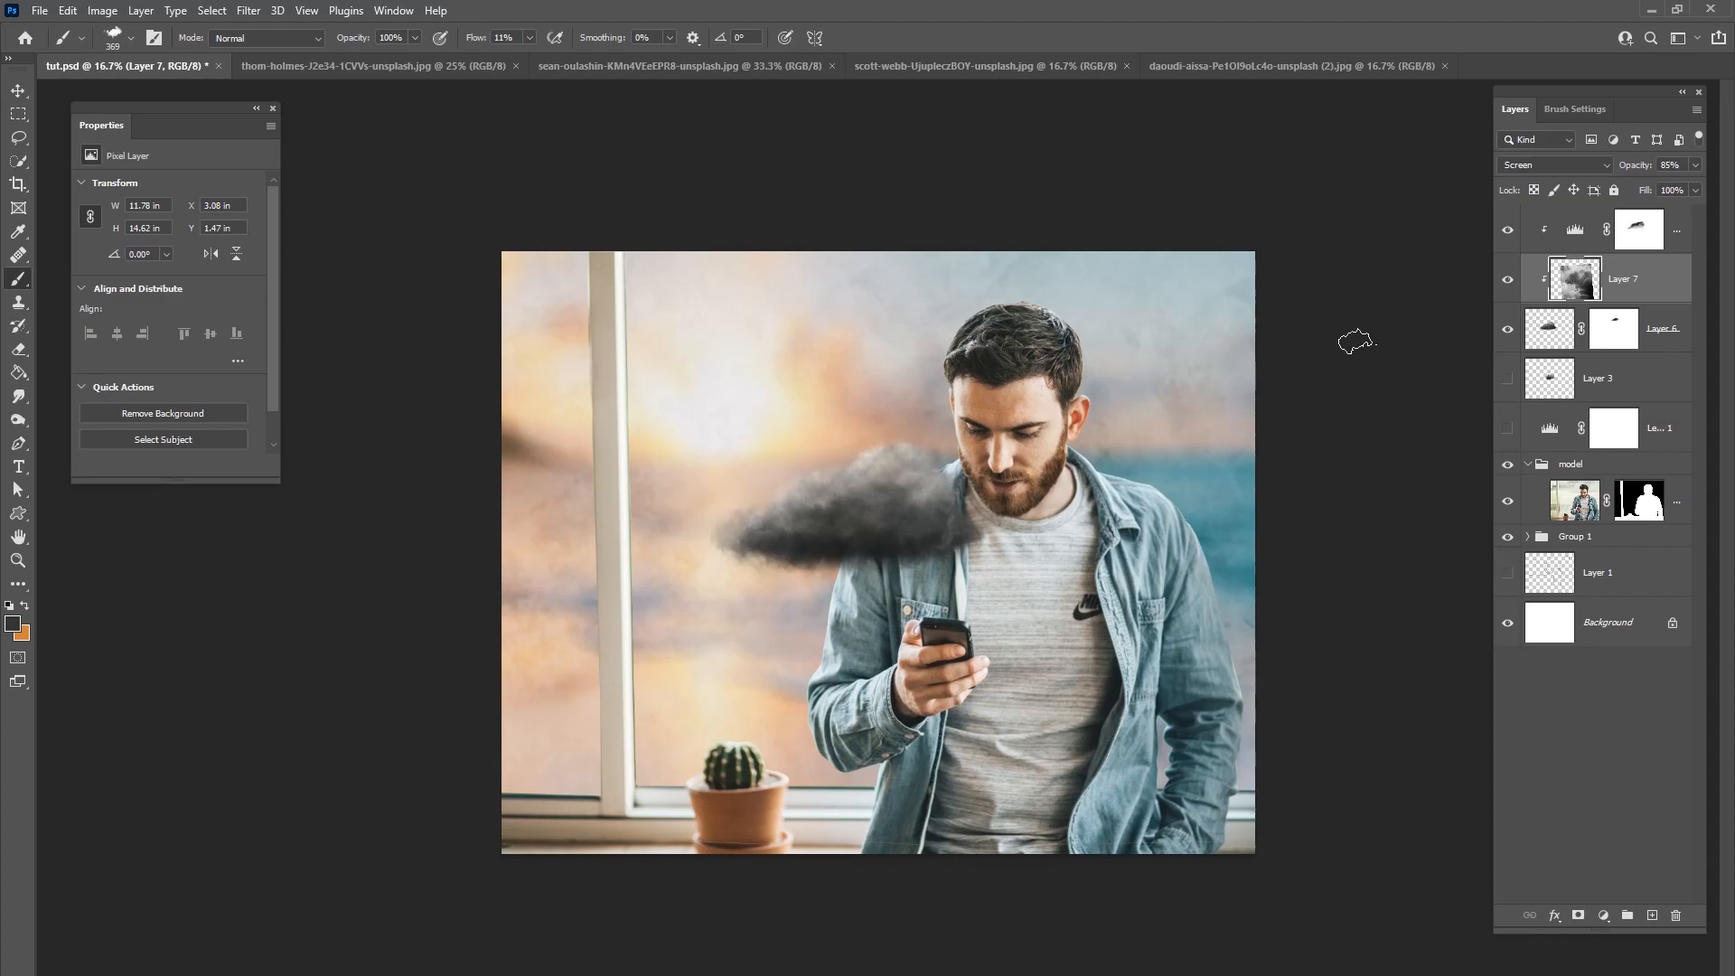
{"action": "left_click", "coordinate": [1508, 231]}
{"action": "left_click", "coordinate": [1508, 232]}
Step: Save the composite, open the lightning photo, and select and copy the whole image
{"action": "left_click", "coordinate": [45, 11]}
{"action": "left_click", "coordinate": [56, 214]}
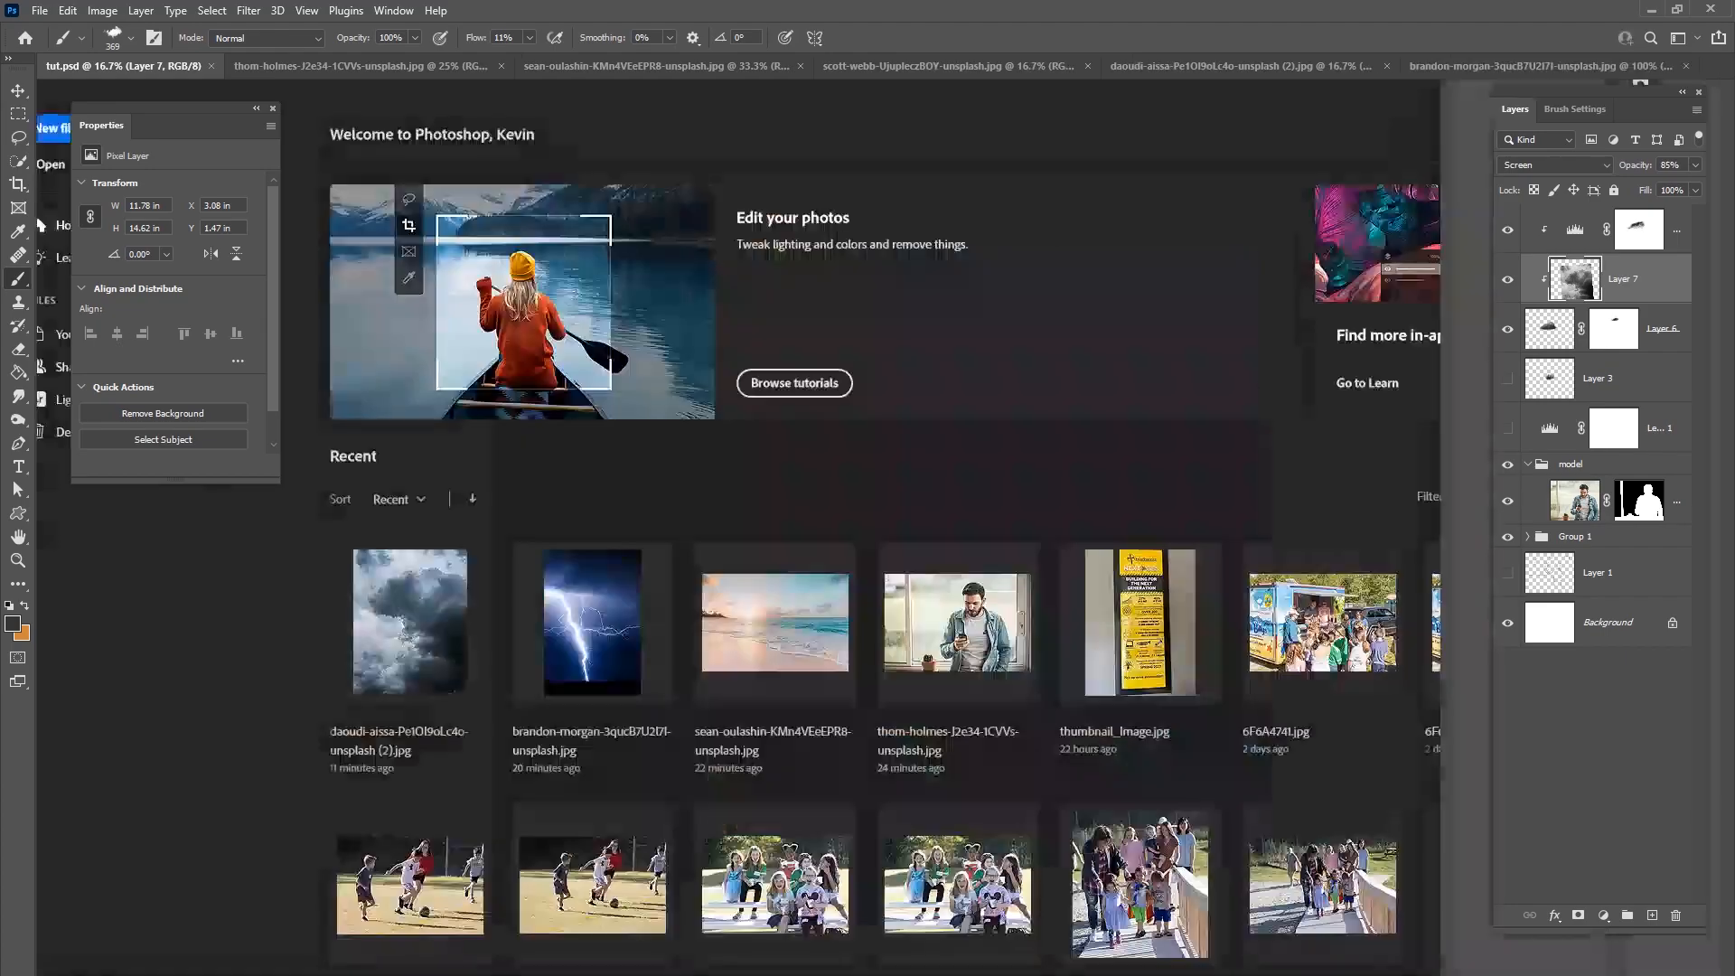
{"action": "left_click", "coordinate": [600, 624]}
{"action": "left_click", "coordinate": [211, 10]}
{"action": "left_click", "coordinate": [217, 30]}
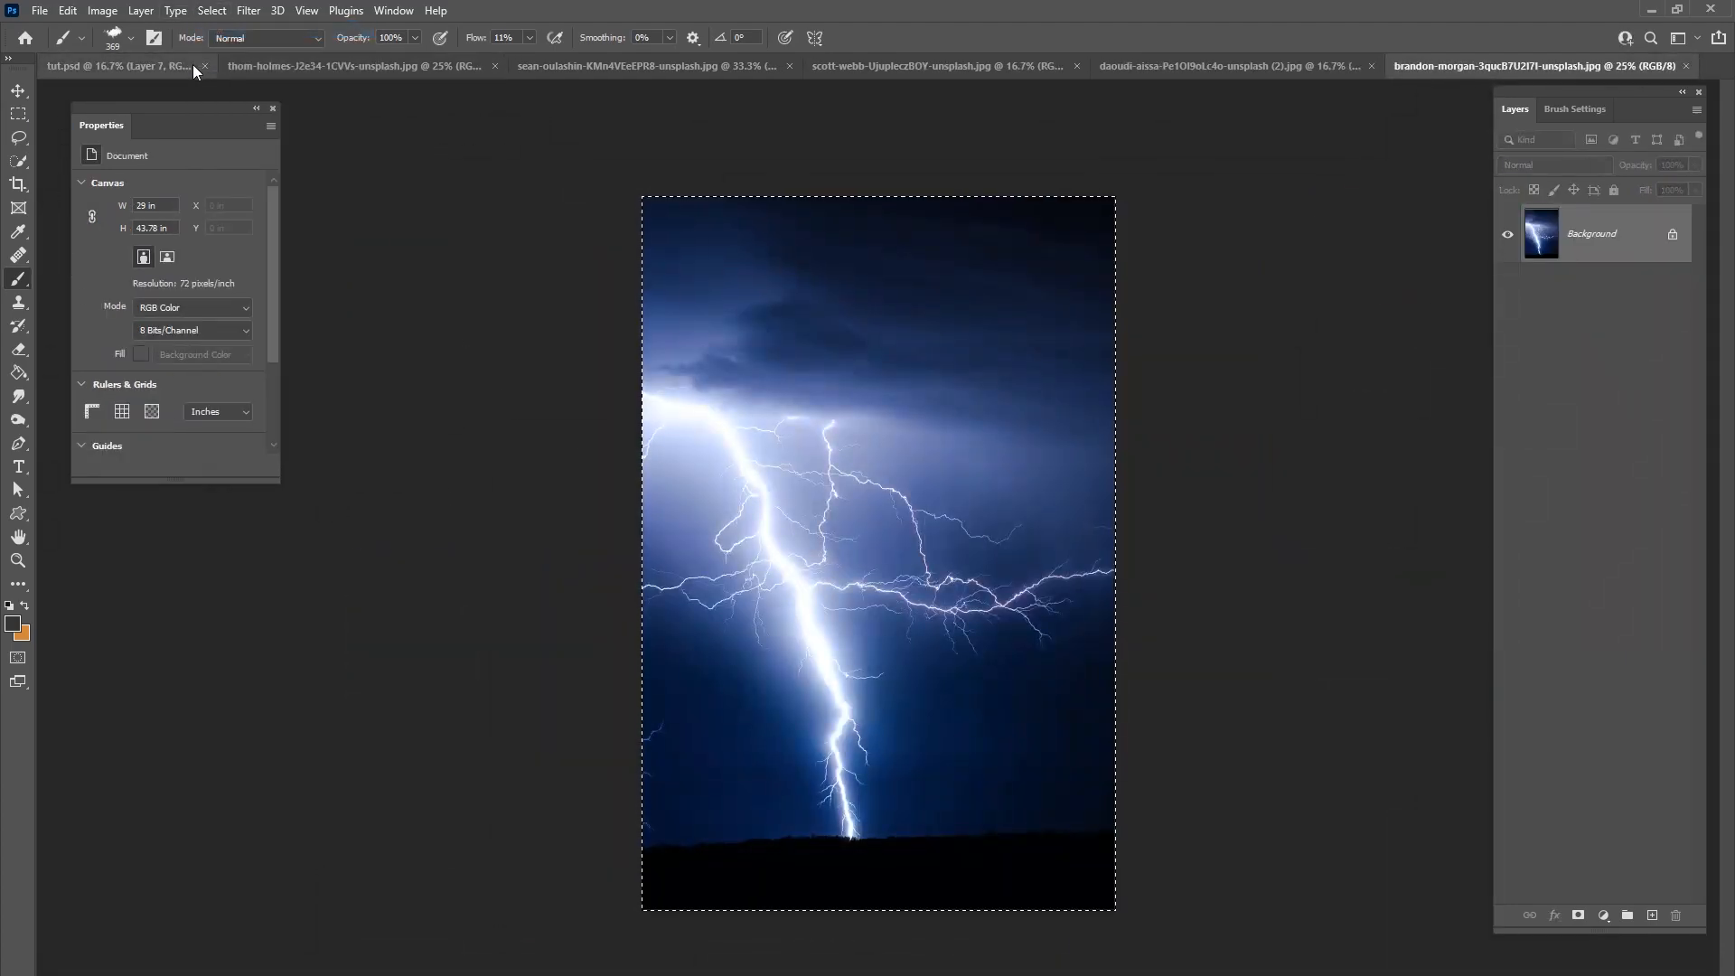
Step: Paste the lightning photo into tut.psd as a new layer above the cloud's Levels adjustment
{"action": "left_click", "coordinate": [144, 65]}
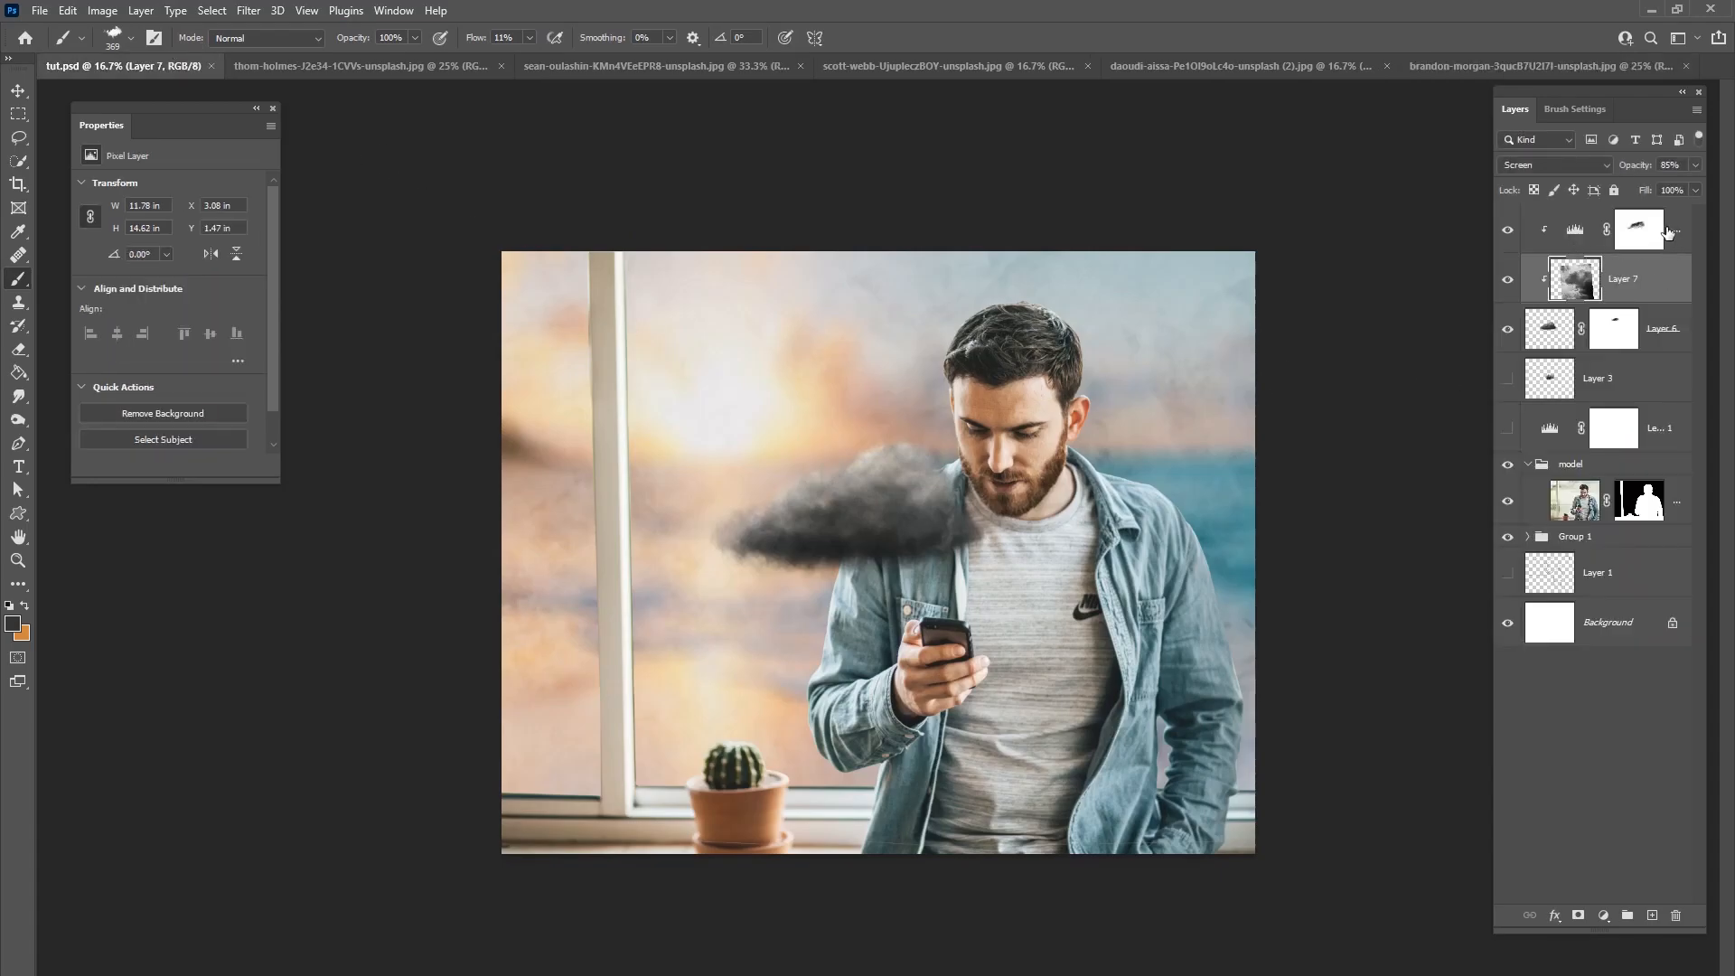
{"action": "left_click", "coordinate": [1641, 229]}
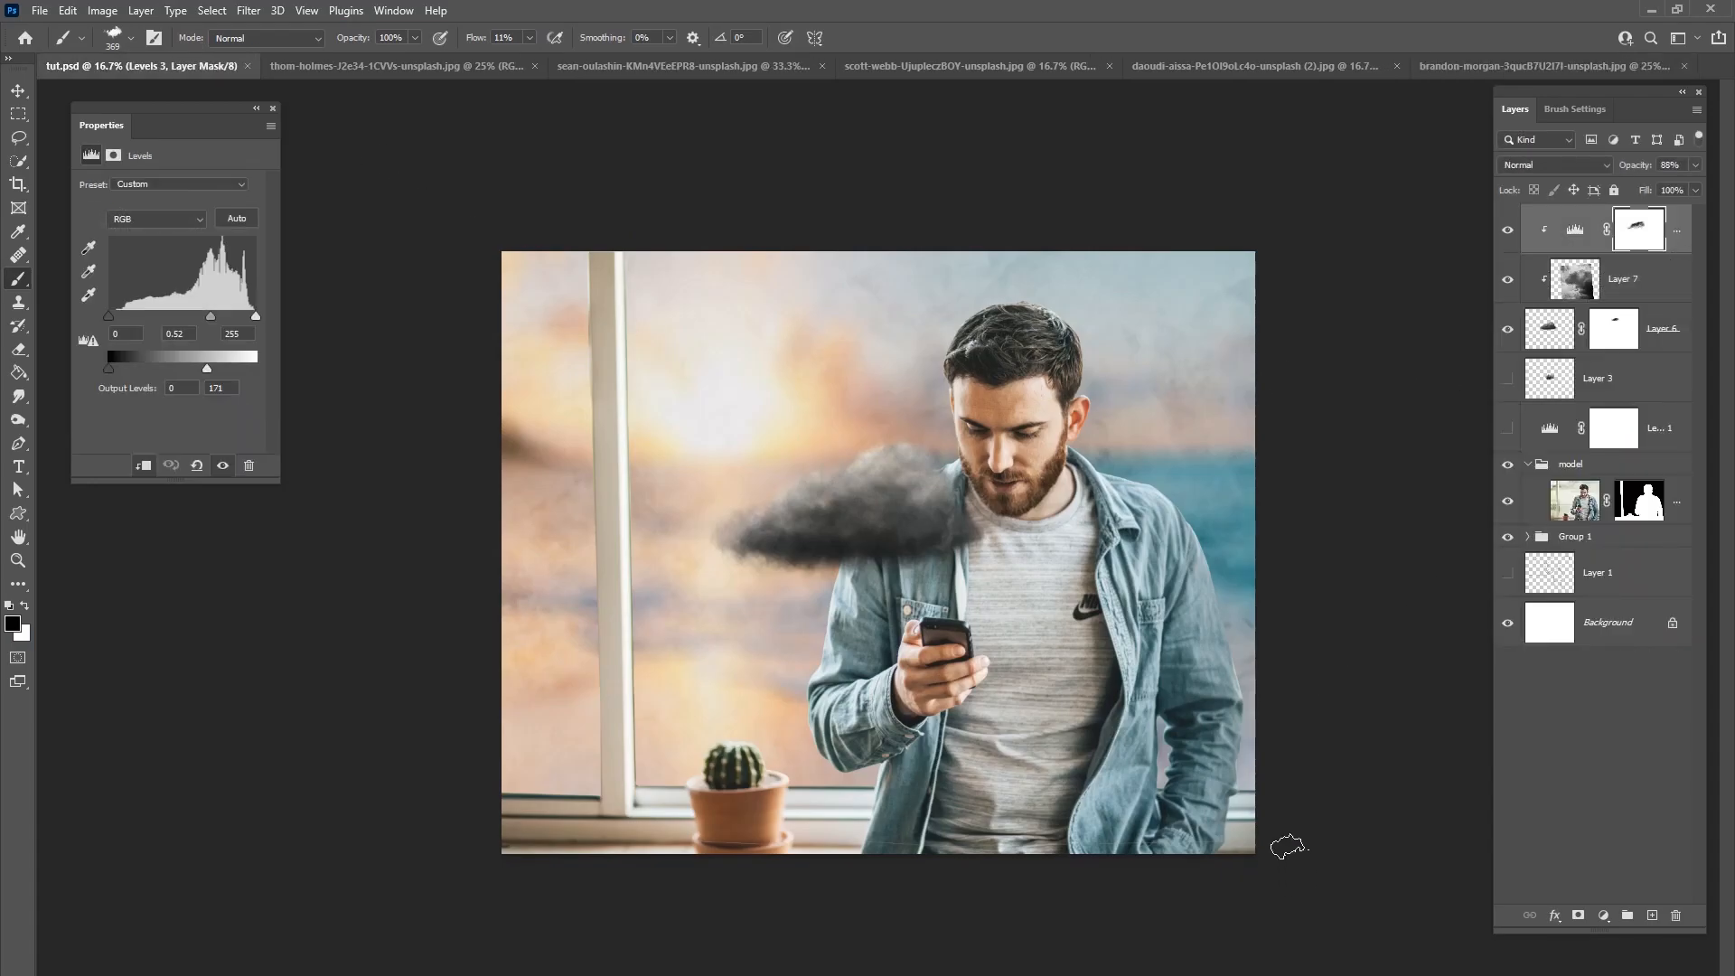
{"action": "key", "text": "ctrl+v"}
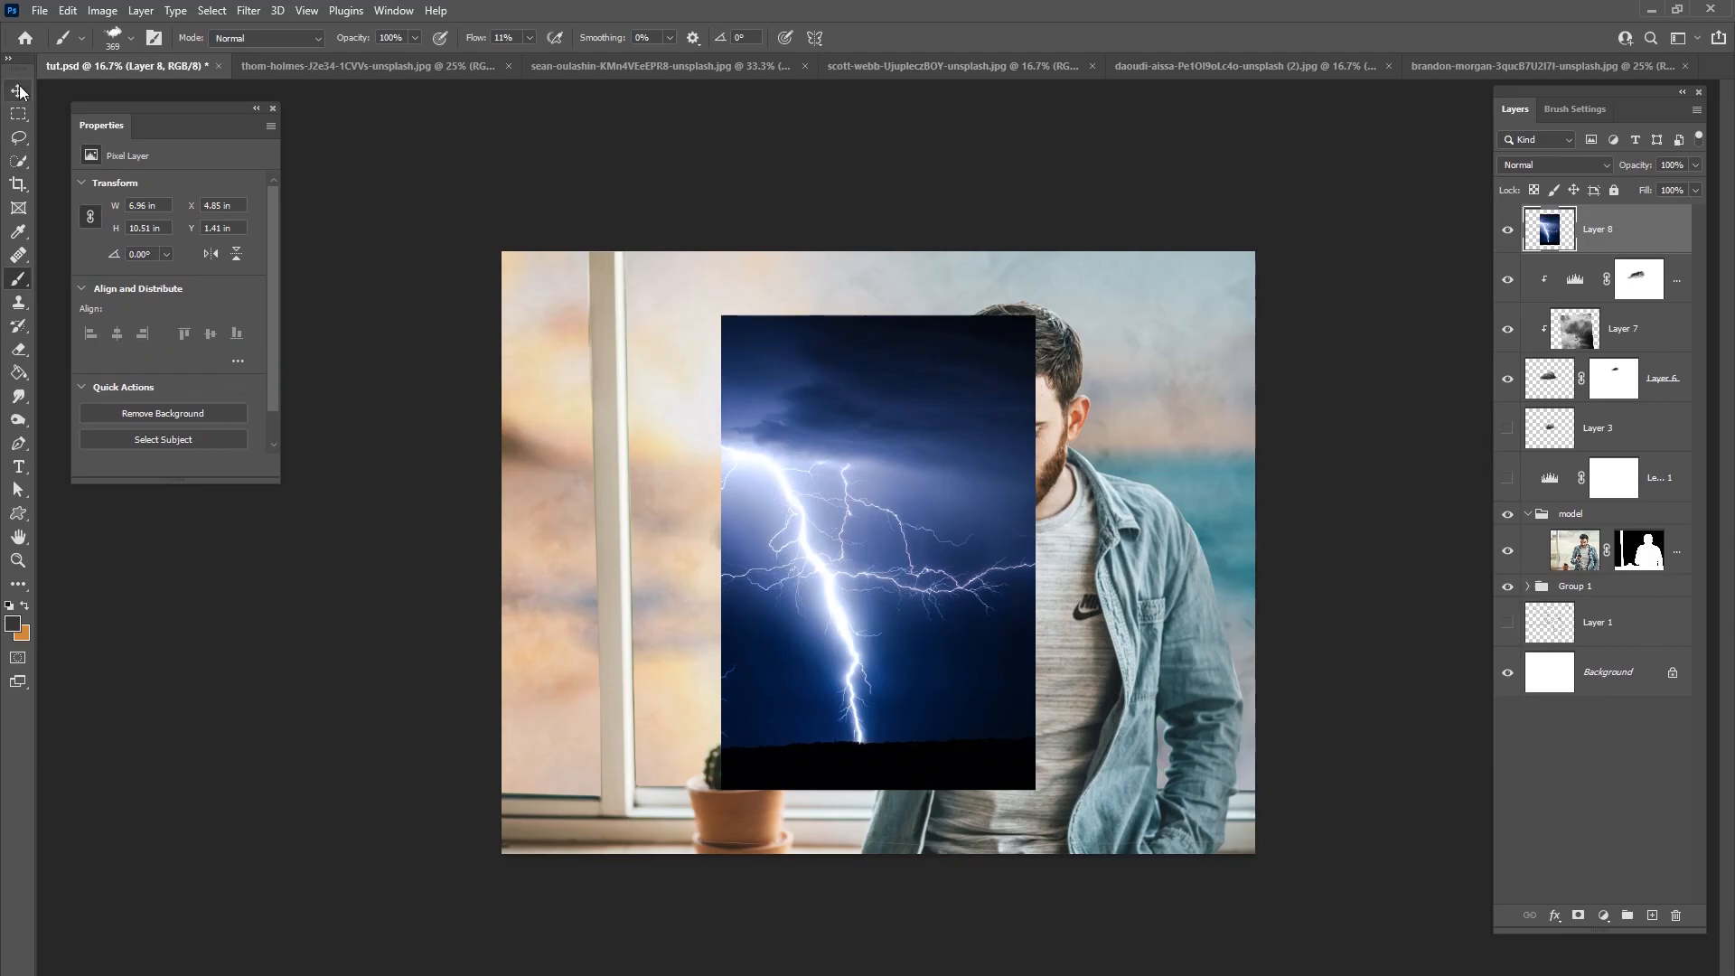
Step: Try Screen and darkening blend modes on the lightning layer, then set it to Lighten
{"action": "left_click", "coordinate": [18, 90]}
{"action": "left_click", "coordinate": [1553, 165]}
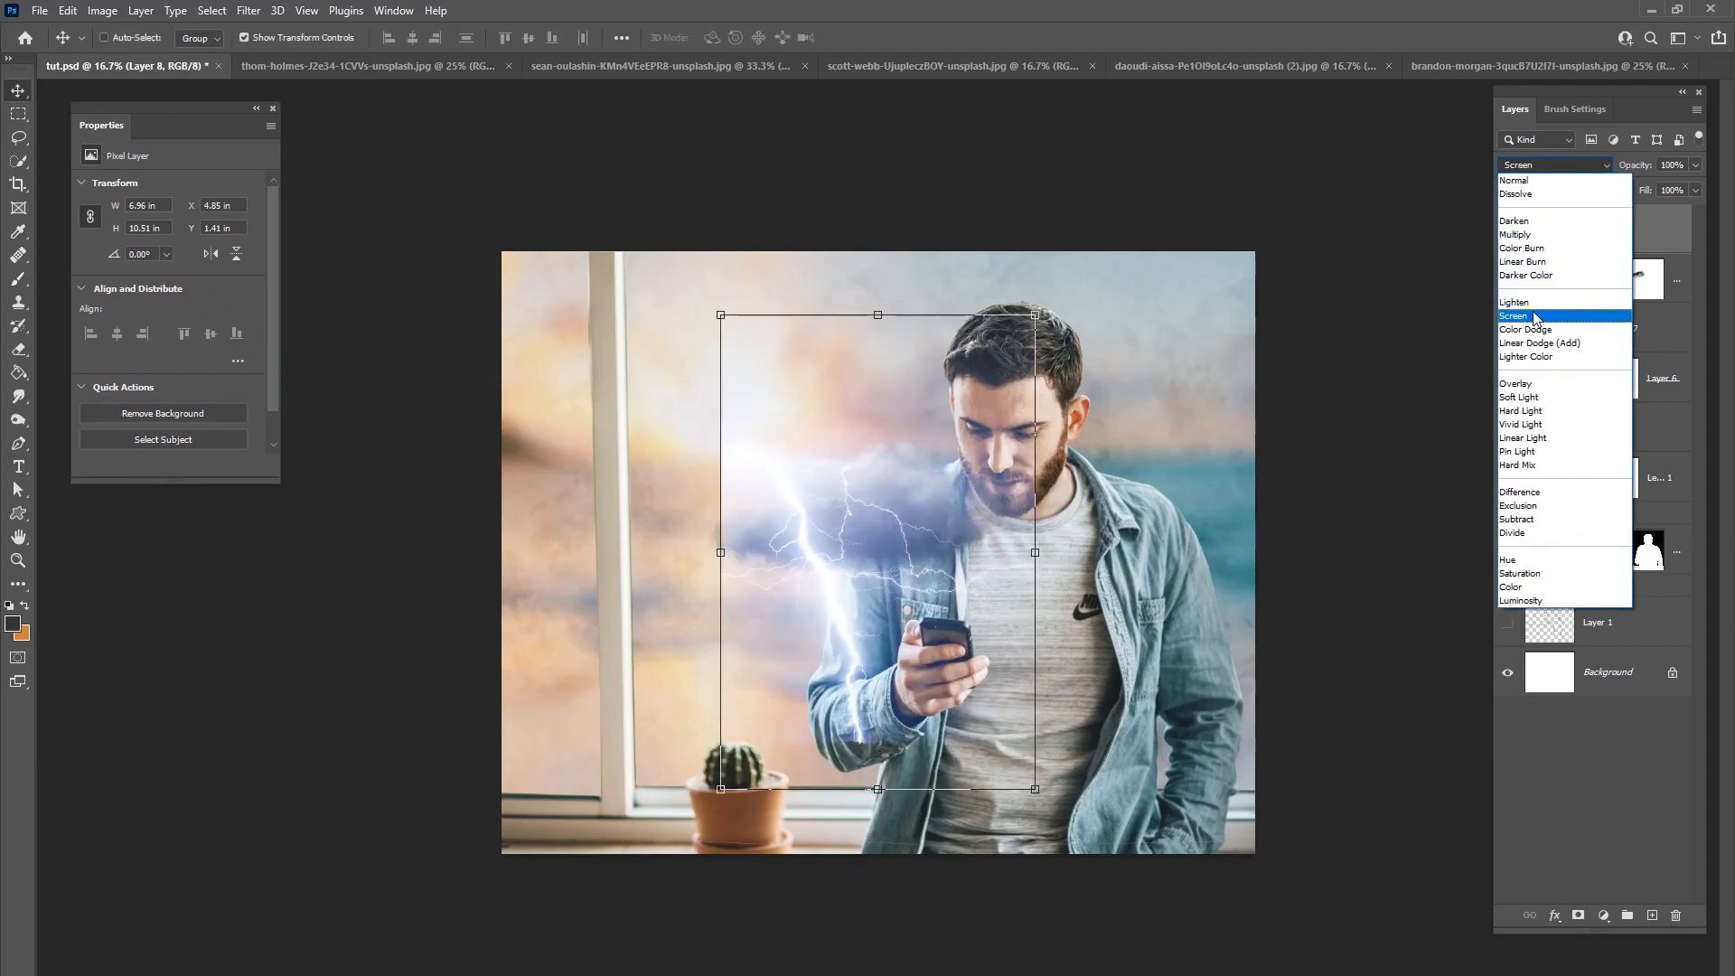
{"action": "left_click", "coordinate": [1534, 316]}
{"action": "left_click", "coordinate": [1548, 168]}
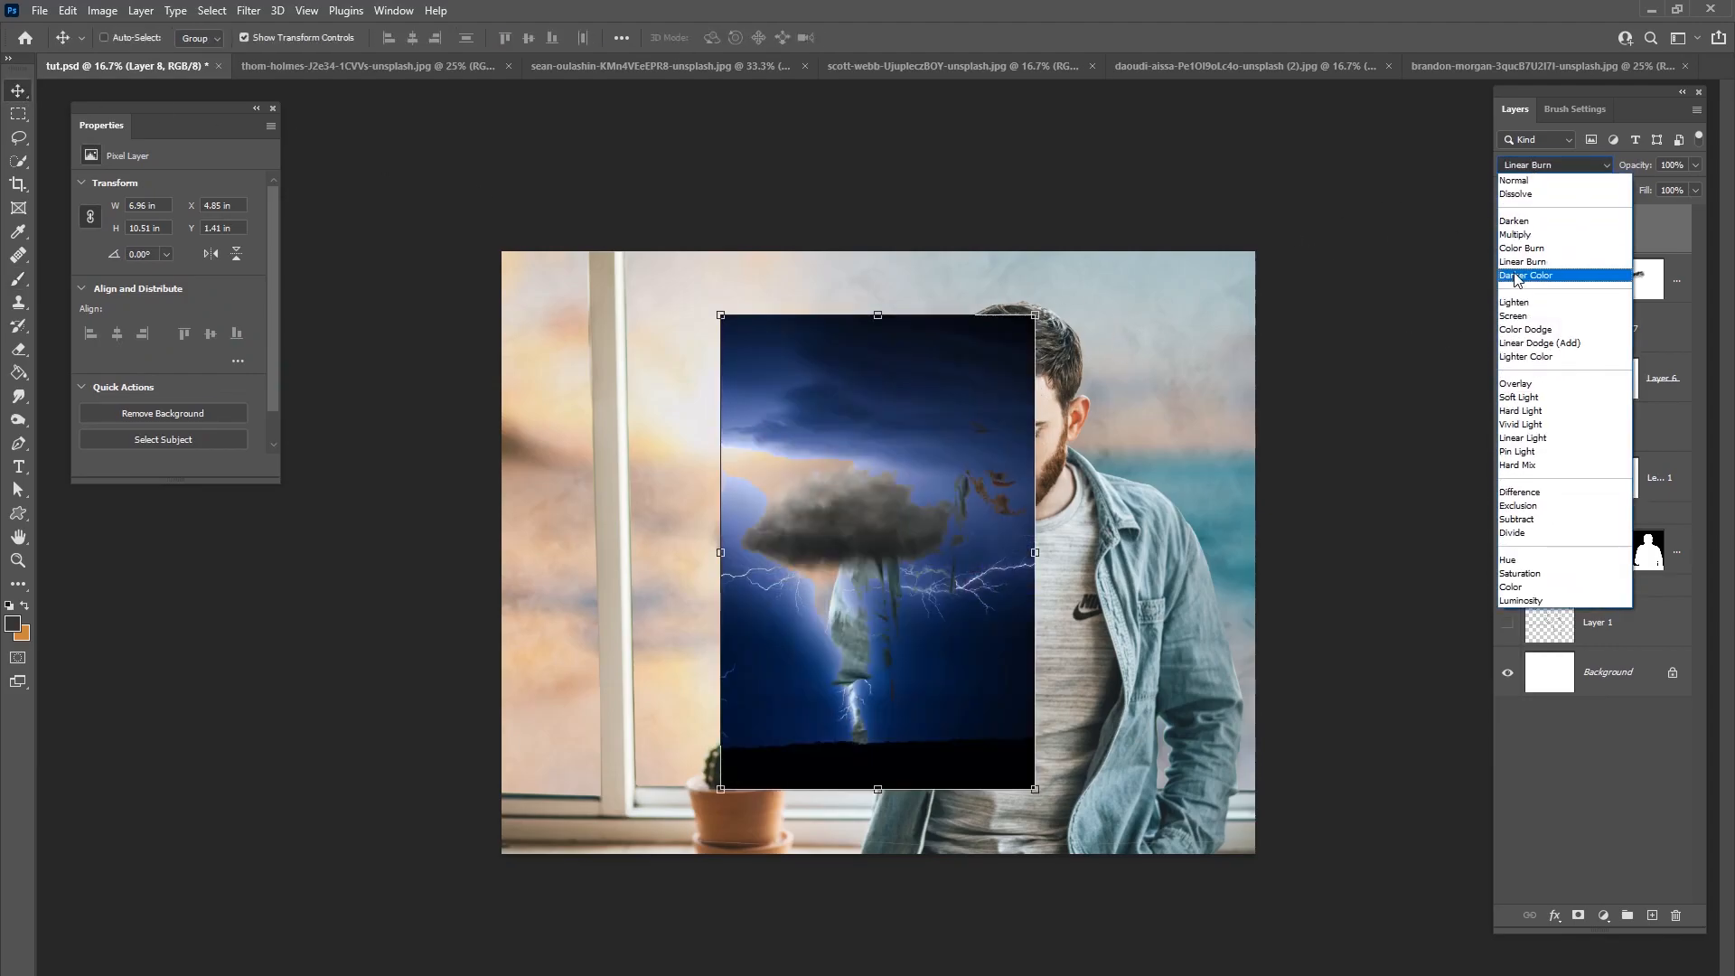
{"action": "left_click", "coordinate": [1520, 287]}
Step: Scale the lightning layer to 62.25%, rotate it -6.94°, and place it below the cloud over the man's phone hand
{"action": "left_click_drag", "start_coordinate": [1035, 317], "coordinate": [940, 420]}
{"action": "left_click_drag", "start_coordinate": [914, 491], "coordinate": [985, 481]}
{"action": "left_click_drag", "start_coordinate": [1073, 443], "coordinate": [1060, 431]}
{"action": "left_click_drag", "start_coordinate": [962, 498], "coordinate": [1024, 517]}
{"action": "left_click_drag", "start_coordinate": [1047, 442], "coordinate": [1022, 488]}
{"action": "left_click_drag", "start_coordinate": [995, 522], "coordinate": [1061, 451]}
{"action": "left_click_drag", "start_coordinate": [1019, 509], "coordinate": [1053, 473]}
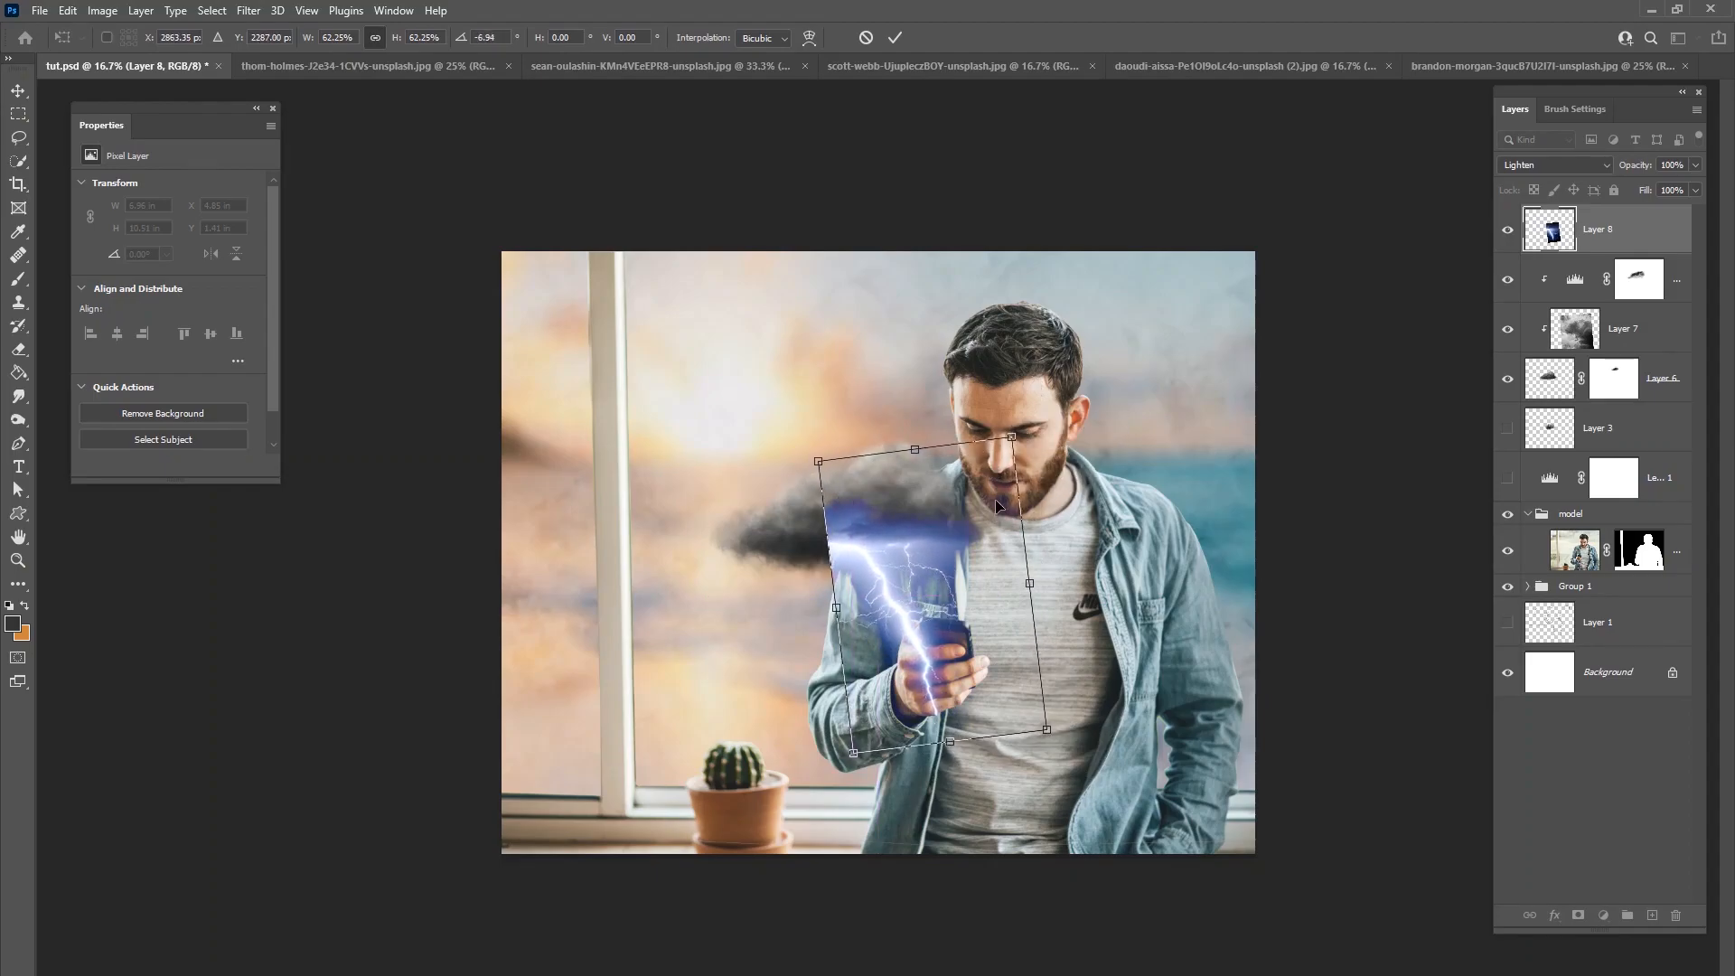
Step: Shift the lightning so the bolt runs from the cloud's underside through the phone, and apply the transform
{"action": "mouse_move", "coordinate": [962, 605]}
{"action": "left_mouse_down"}
{"action": "mouse_move", "coordinate": [1013, 579]}
{"action": "mouse_move", "coordinate": [1030, 542]}
{"action": "mouse_move", "coordinate": [987, 618]}
{"action": "left_mouse_up"}
{"action": "left_click_drag", "start_coordinate": [1078, 546], "coordinate": [1019, 585]}
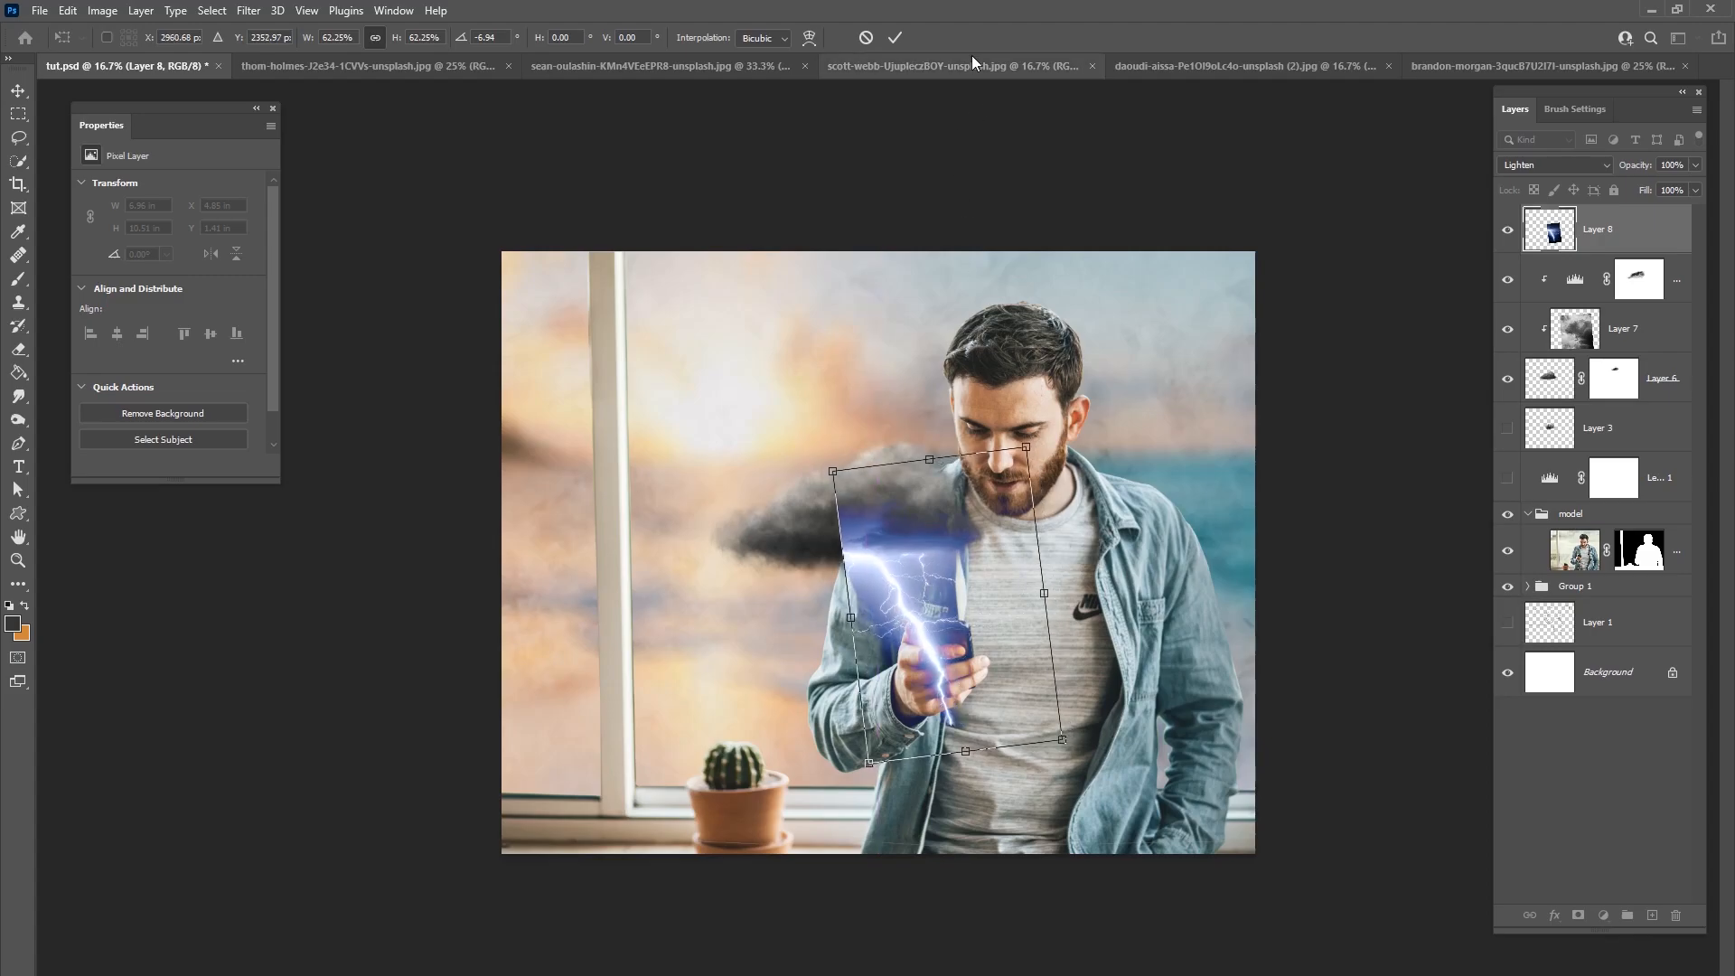
{"action": "key", "text": "Up"}
{"action": "key", "text": "Up"}
{"action": "key", "text": "Up"}
{"action": "left_click", "coordinate": [895, 37]}
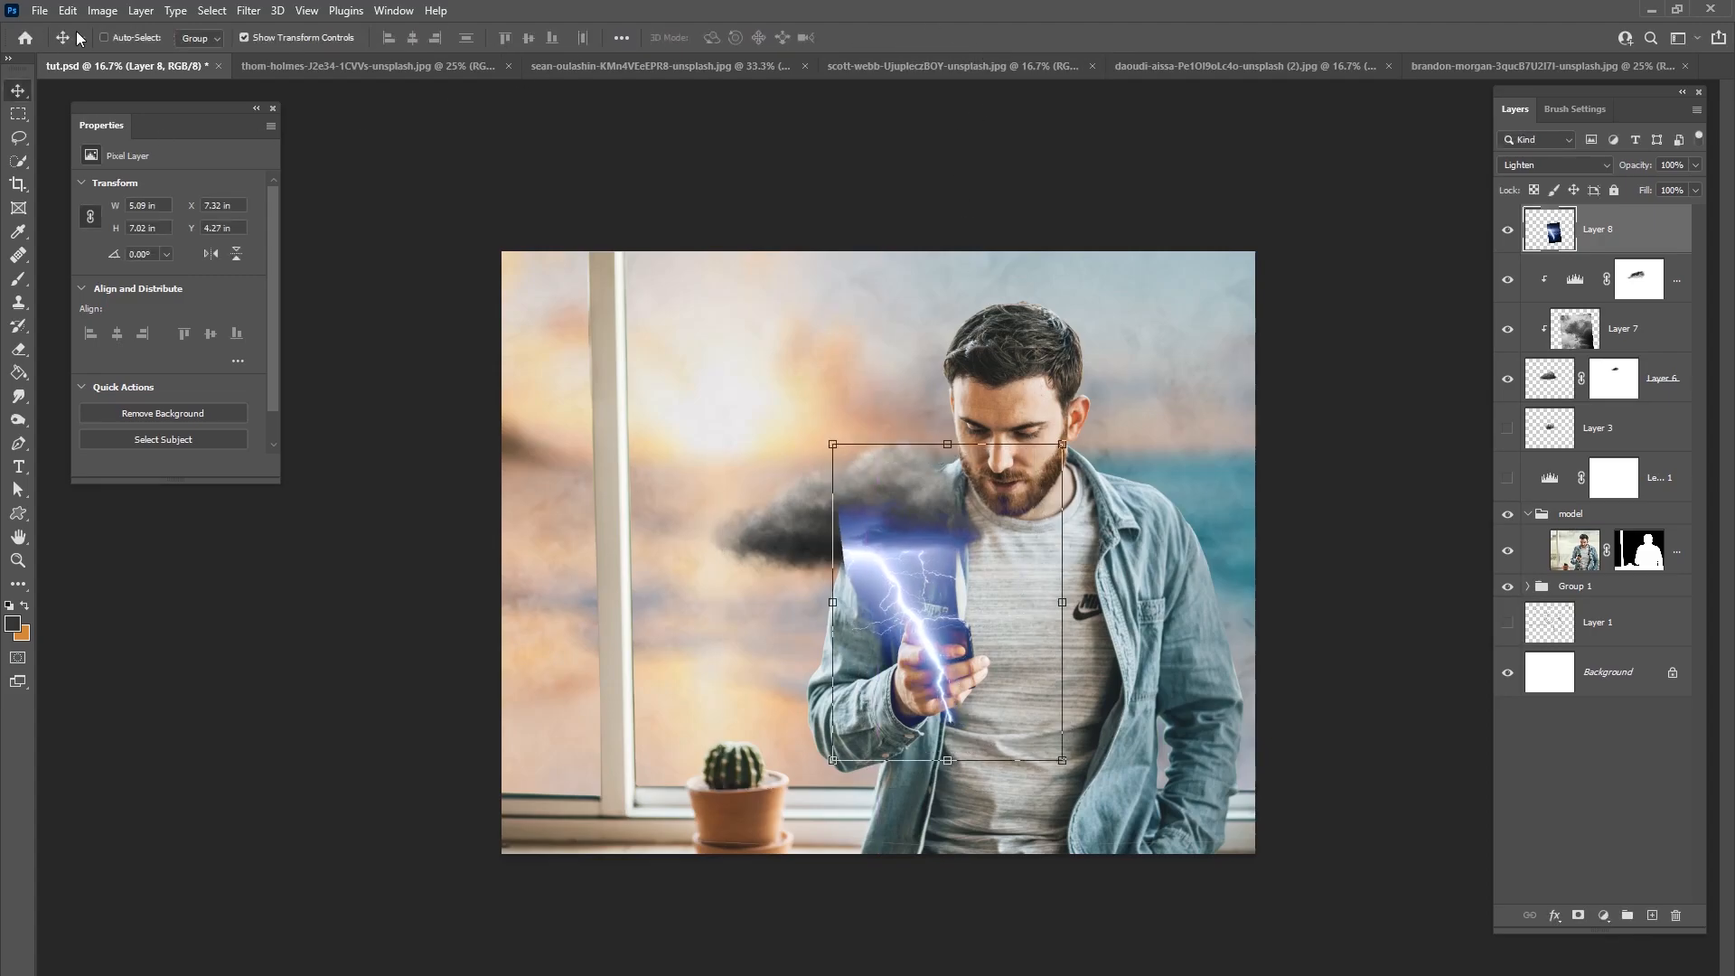
Step: Start a Puppet Warp on the lightning layer with its mesh in close-up view
{"action": "left_click", "coordinate": [68, 10]}
{"action": "left_click", "coordinate": [102, 371]}
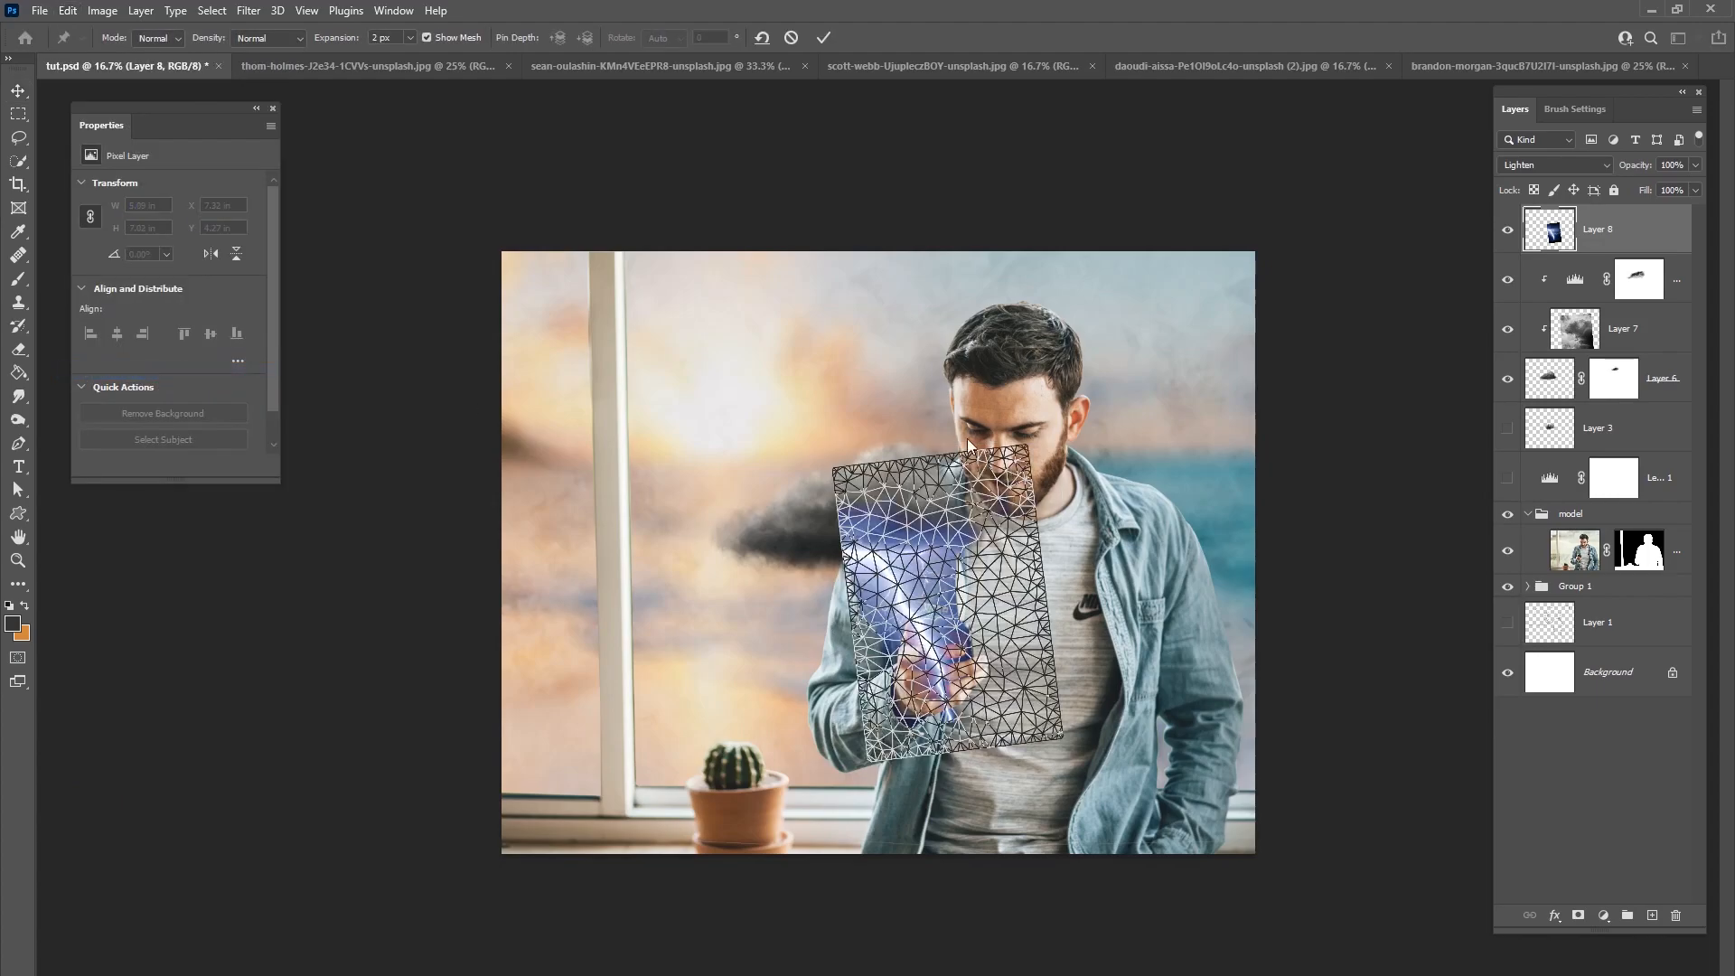
{"action": "key", "text": "ctrl+plus"}
{"action": "key", "text": "ctrl+plus"}
Step: Try bending the bolt toward the phone with warp pins along the cloud base and bolt, and remove all pins
{"action": "left_click", "coordinate": [869, 546]}
{"action": "left_click", "coordinate": [818, 537]}
{"action": "left_click", "coordinate": [917, 553]}
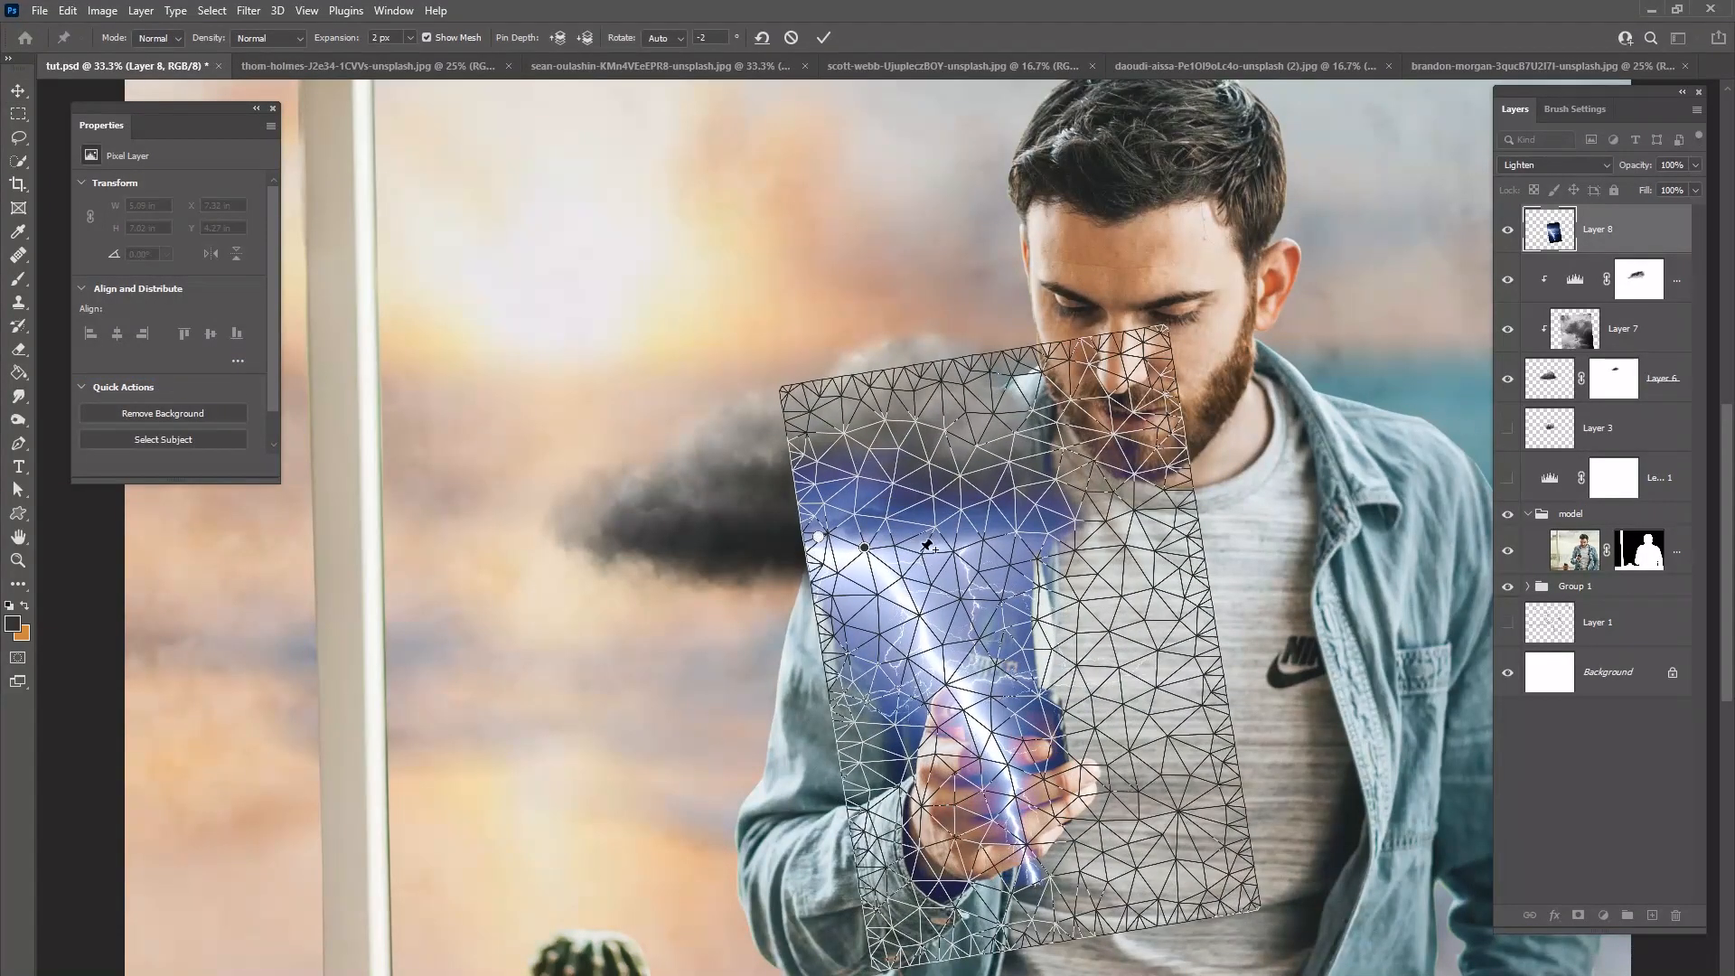
{"action": "left_click", "coordinate": [1013, 540]}
{"action": "left_click", "coordinate": [1093, 597]}
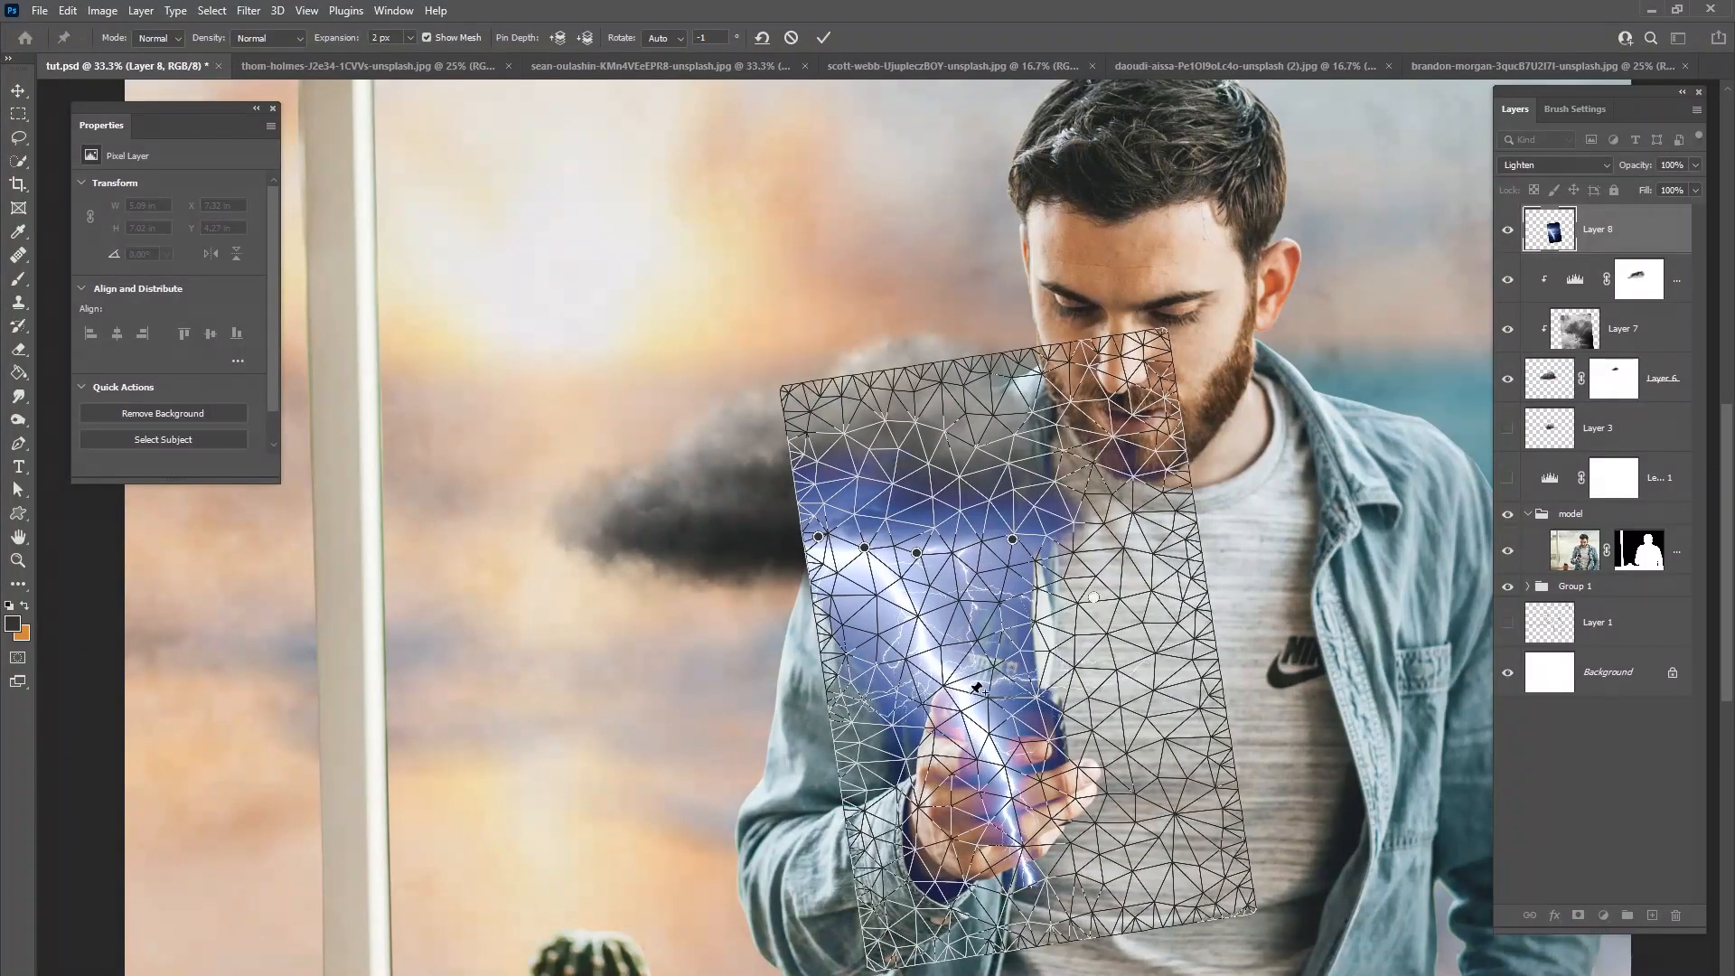
{"action": "left_click", "coordinate": [967, 696]}
{"action": "left_click_drag", "start_coordinate": [967, 696], "coordinate": [1010, 658]}
{"action": "left_click_drag", "start_coordinate": [1036, 723], "coordinate": [1011, 739]}
{"action": "left_click_drag", "start_coordinate": [1014, 649], "coordinate": [1018, 657]}
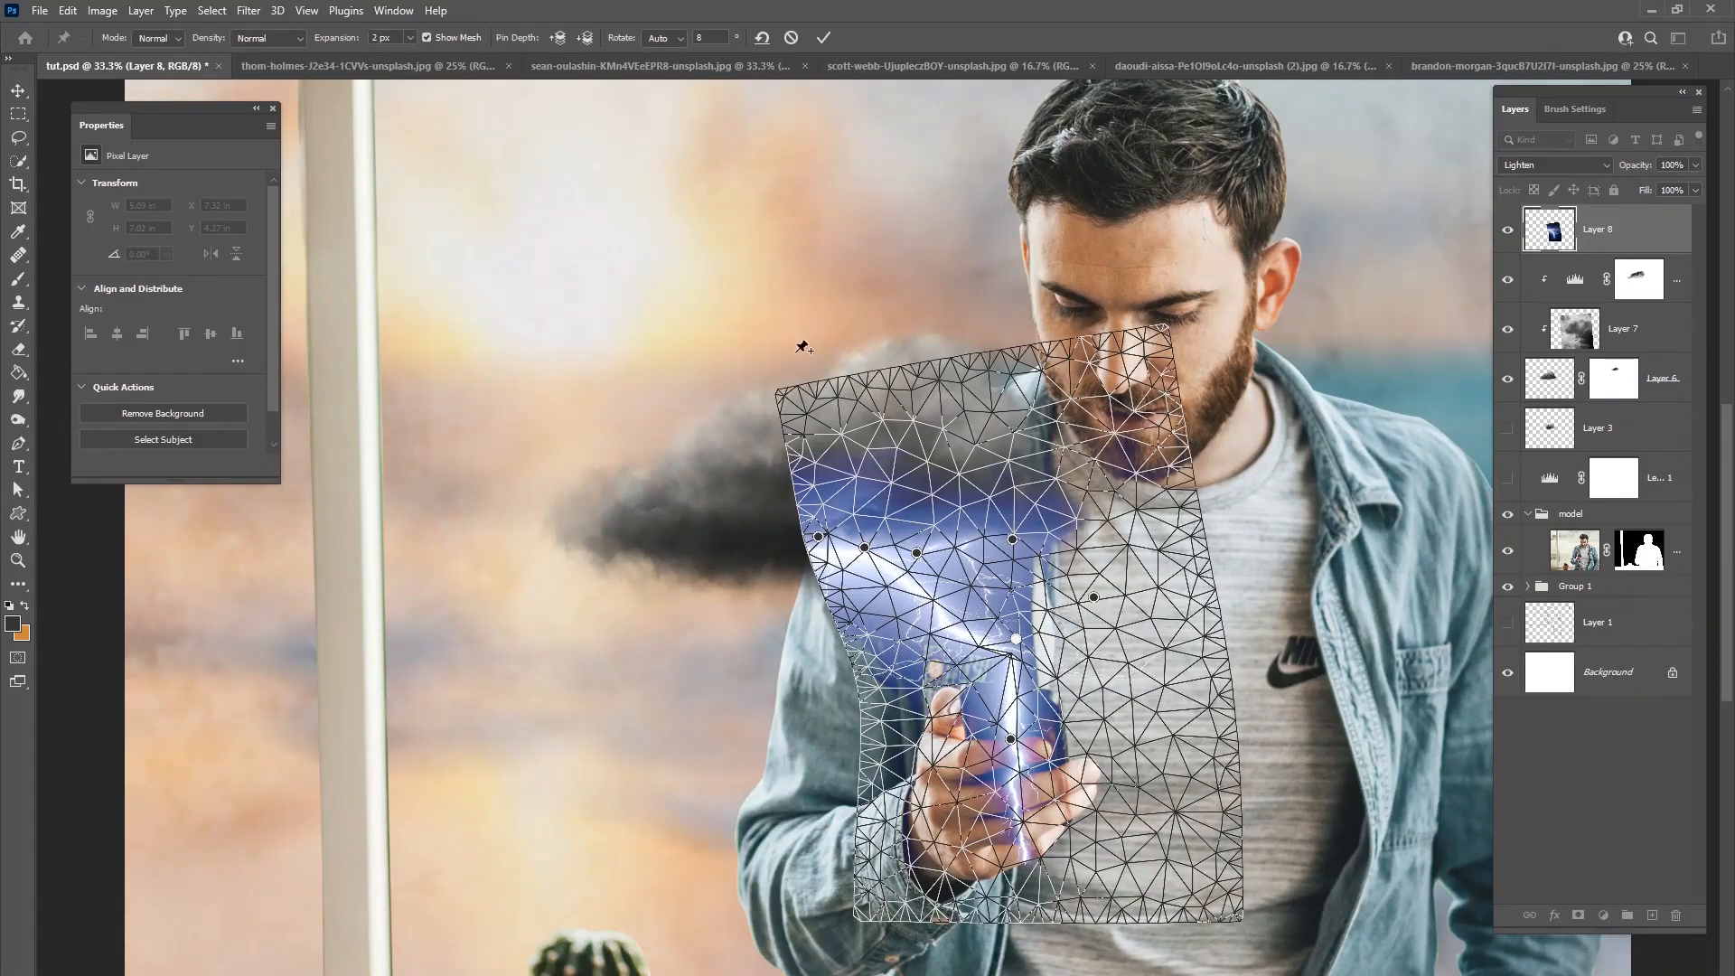
{"action": "left_click", "coordinate": [762, 38]}
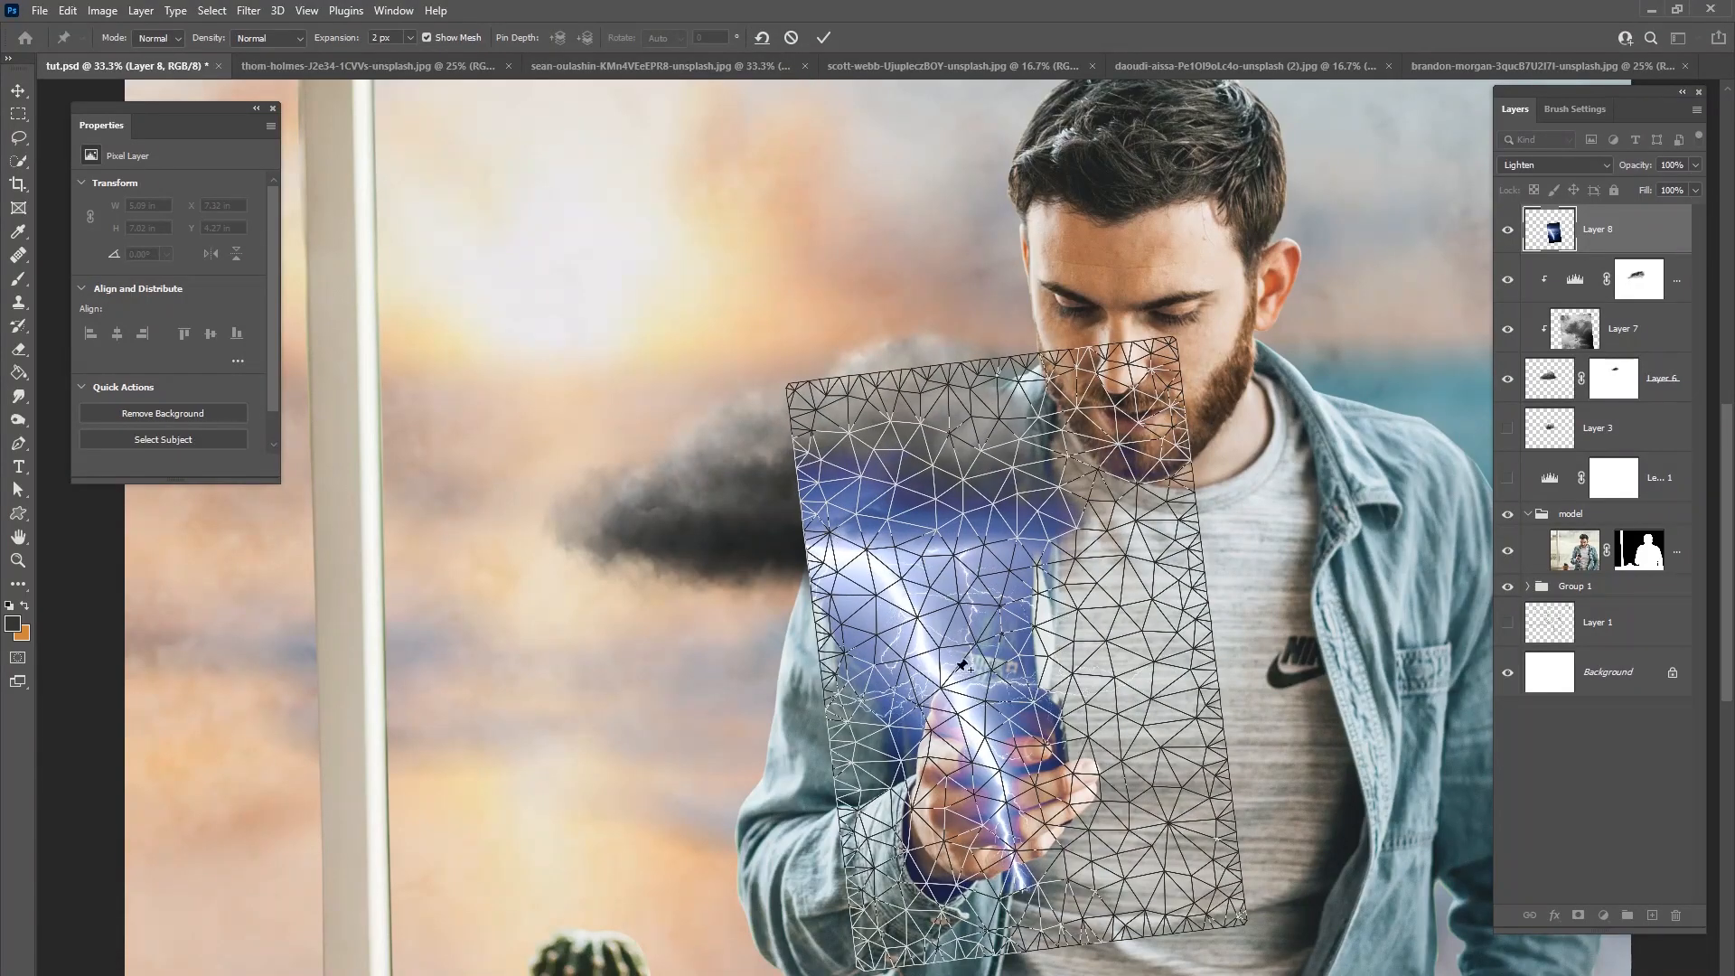
Step: Pin the lightning along the cloud base, bend the bolt so it strikes down onto the phone, and apply the warp
{"action": "left_click", "coordinate": [830, 535]}
{"action": "left_click", "coordinate": [954, 555]}
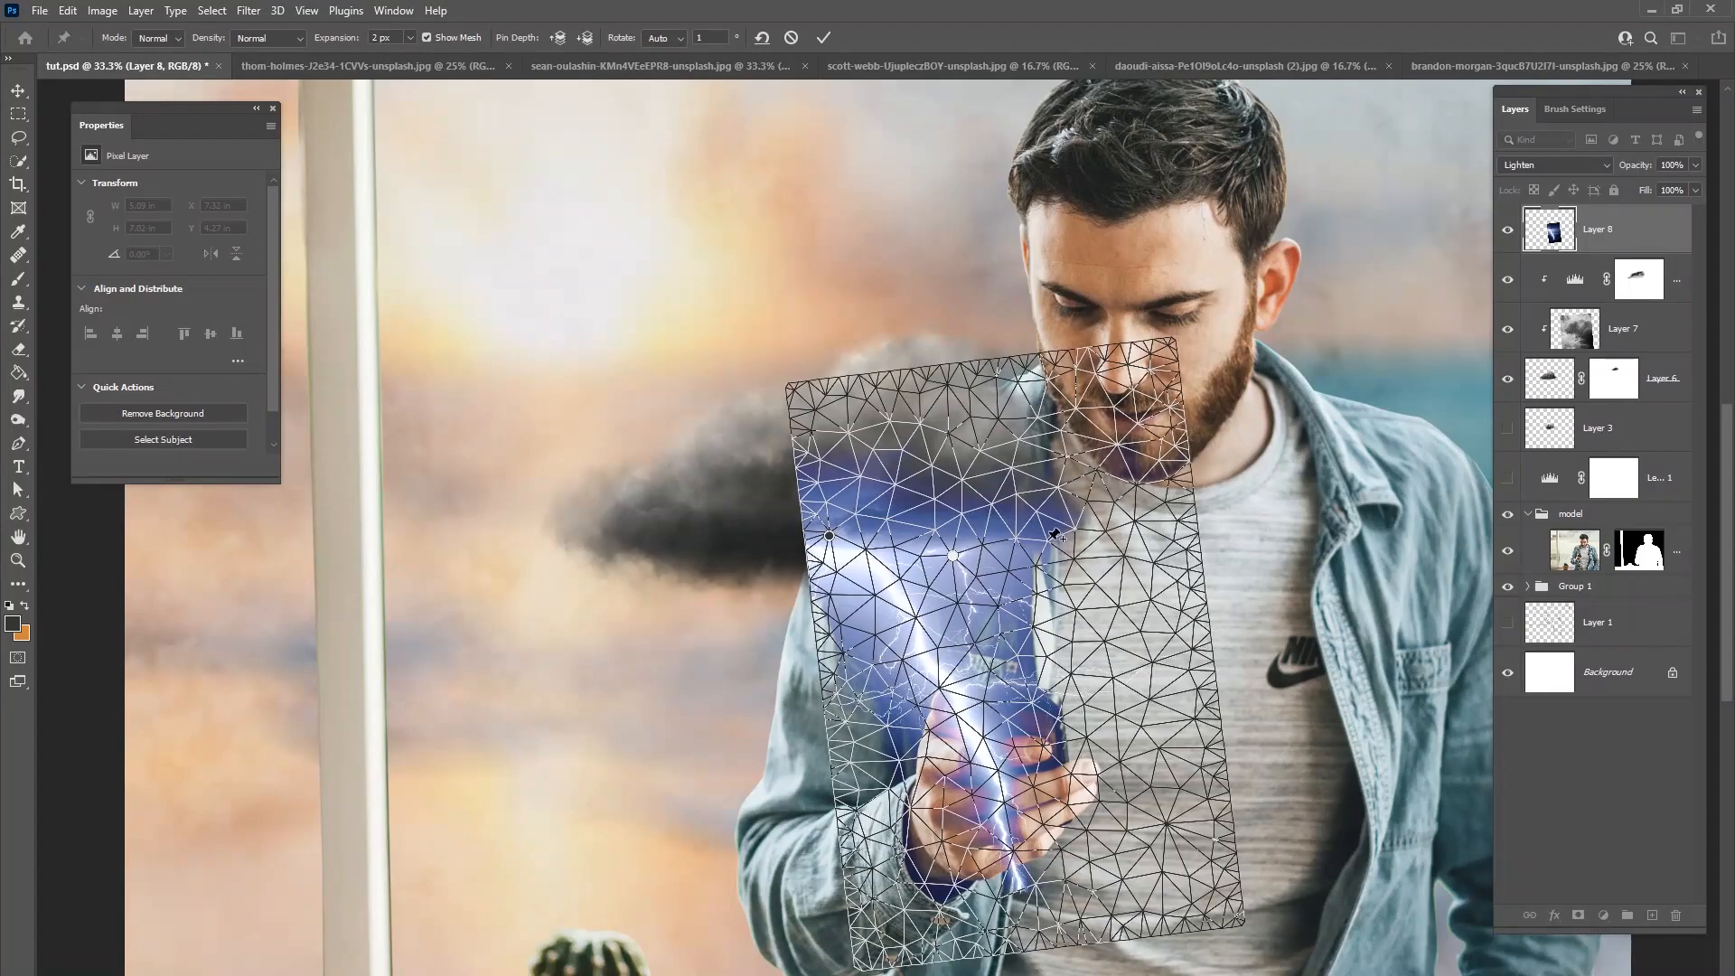
{"action": "left_click_drag", "start_coordinate": [943, 681], "coordinate": [976, 654]}
{"action": "mouse_move", "coordinate": [1019, 709]}
{"action": "left_mouse_down"}
{"action": "mouse_move", "coordinate": [1001, 720]}
{"action": "mouse_move", "coordinate": [1021, 745]}
{"action": "mouse_move", "coordinate": [1016, 683]}
{"action": "mouse_move", "coordinate": [1053, 671]}
{"action": "mouse_move", "coordinate": [1016, 688]}
{"action": "mouse_move", "coordinate": [1029, 696]}
{"action": "mouse_move", "coordinate": [1025, 672]}
{"action": "mouse_move", "coordinate": [969, 646]}
{"action": "mouse_move", "coordinate": [987, 620]}
{"action": "mouse_move", "coordinate": [930, 595]}
{"action": "mouse_move", "coordinate": [1016, 704]}
{"action": "mouse_move", "coordinate": [1031, 640]}
{"action": "mouse_move", "coordinate": [1014, 705]}
{"action": "left_mouse_up"}
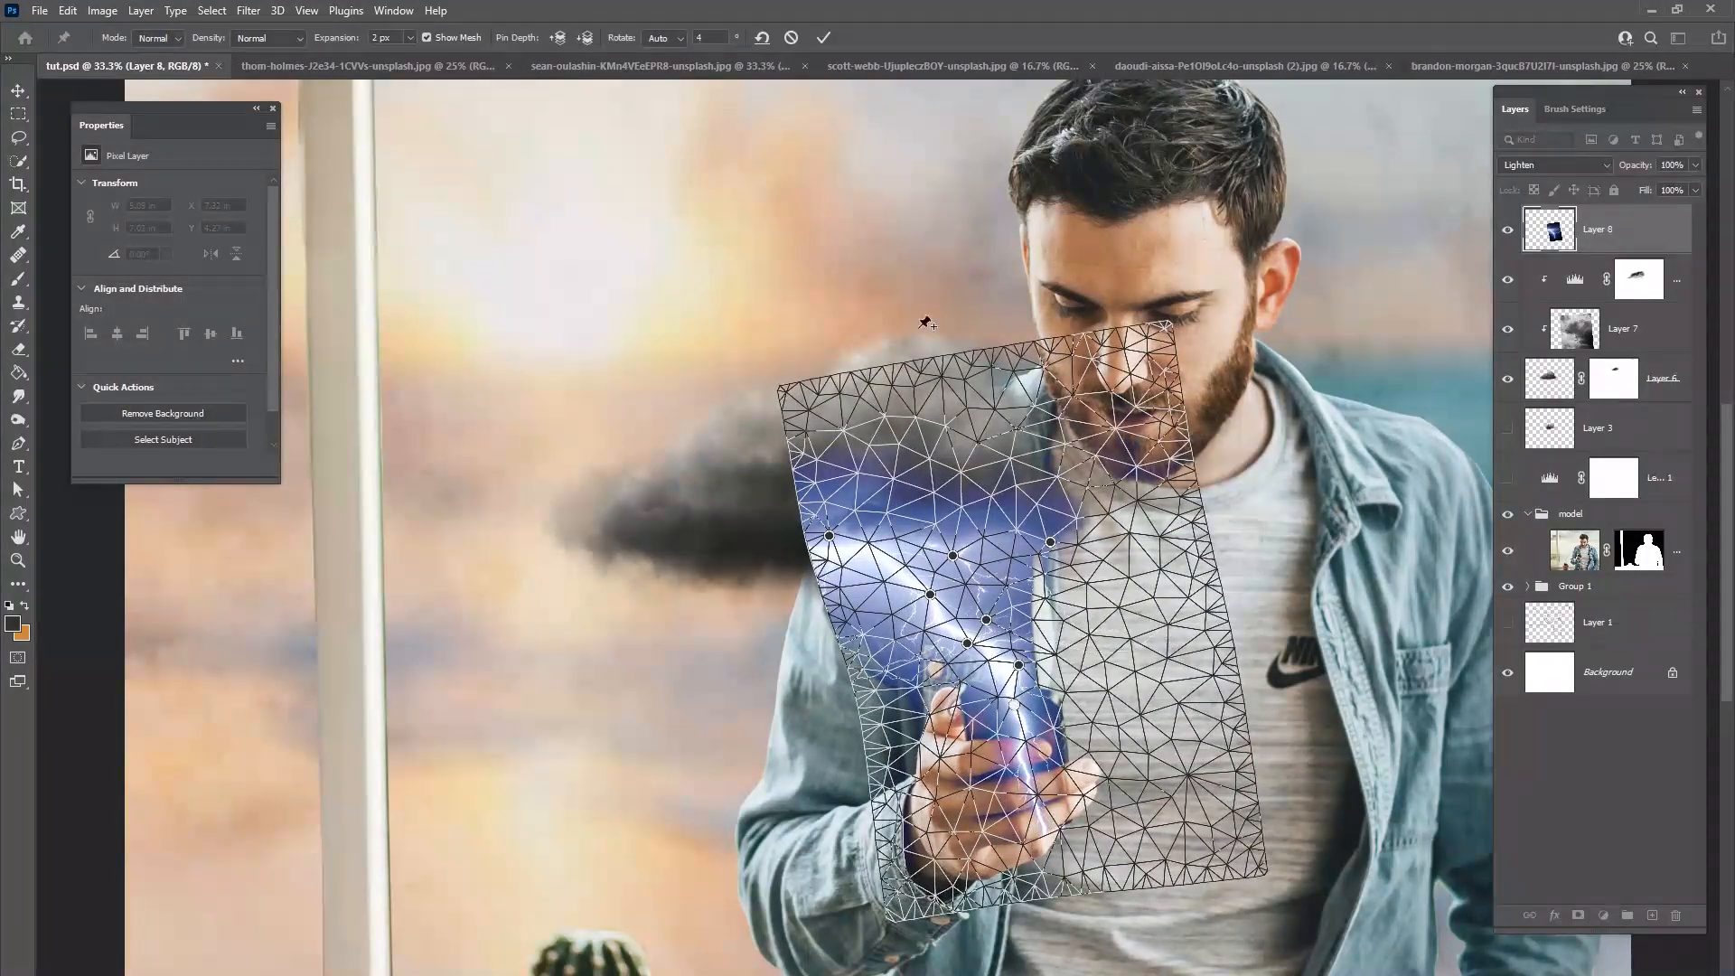
{"action": "left_click", "coordinate": [823, 37]}
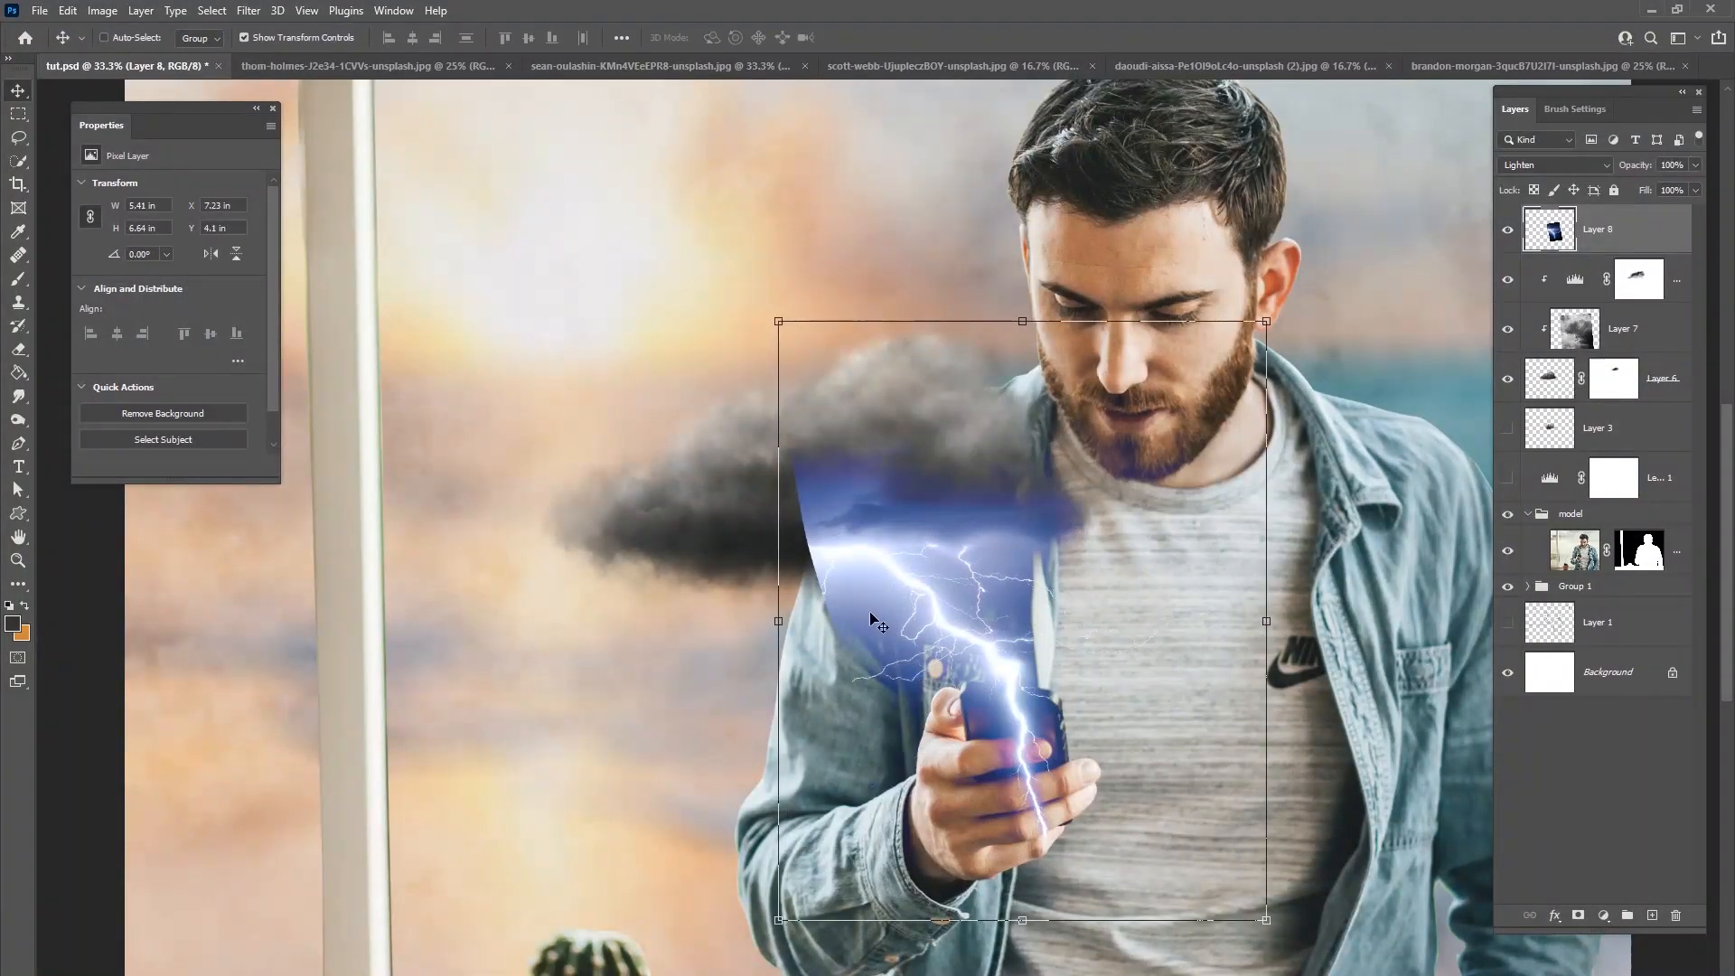
Step: Enlarge the warped lightning slightly to about 5.57 × 6.74 in and shift it left under the cloud
{"action": "left_click_drag", "start_coordinate": [1017, 551], "coordinate": [998, 553]}
{"action": "left_click_drag", "start_coordinate": [1261, 939], "coordinate": [1270, 931]}
{"action": "left_click_drag", "start_coordinate": [1176, 848], "coordinate": [1182, 842]}
{"action": "key", "text": "Return"}
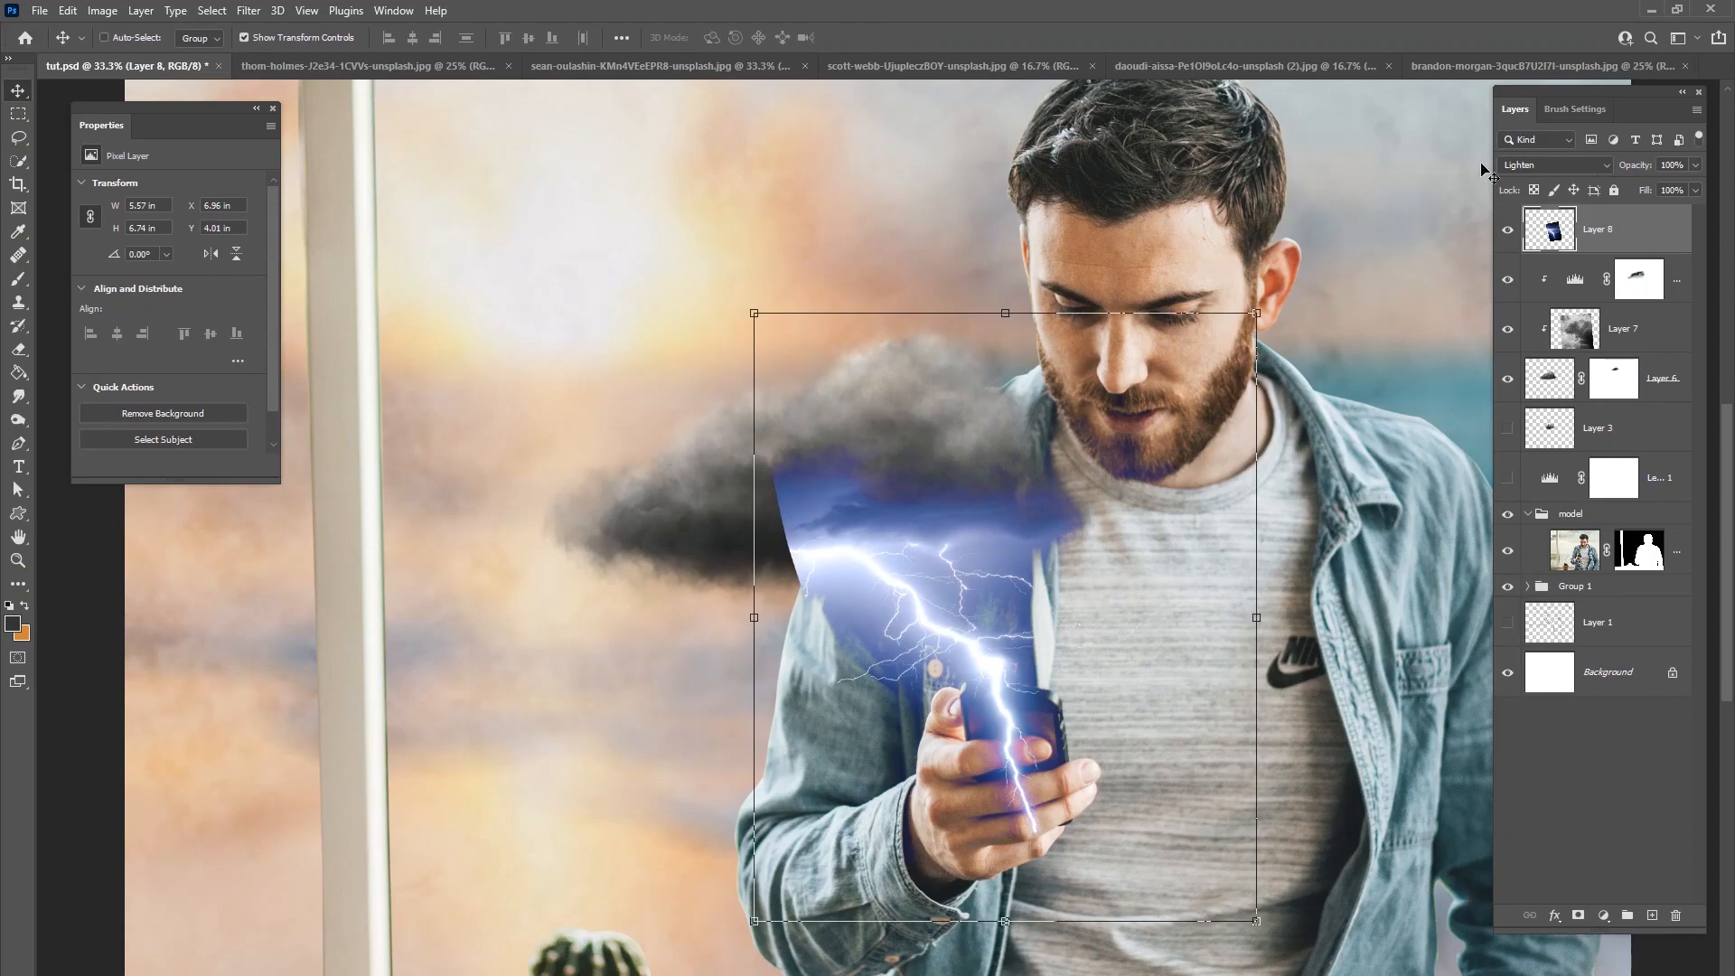
Step: Compare the lightning layer in Normal blend mode against Lighten
{"action": "left_click", "coordinate": [1551, 166]}
{"action": "left_click", "coordinate": [1550, 182]}
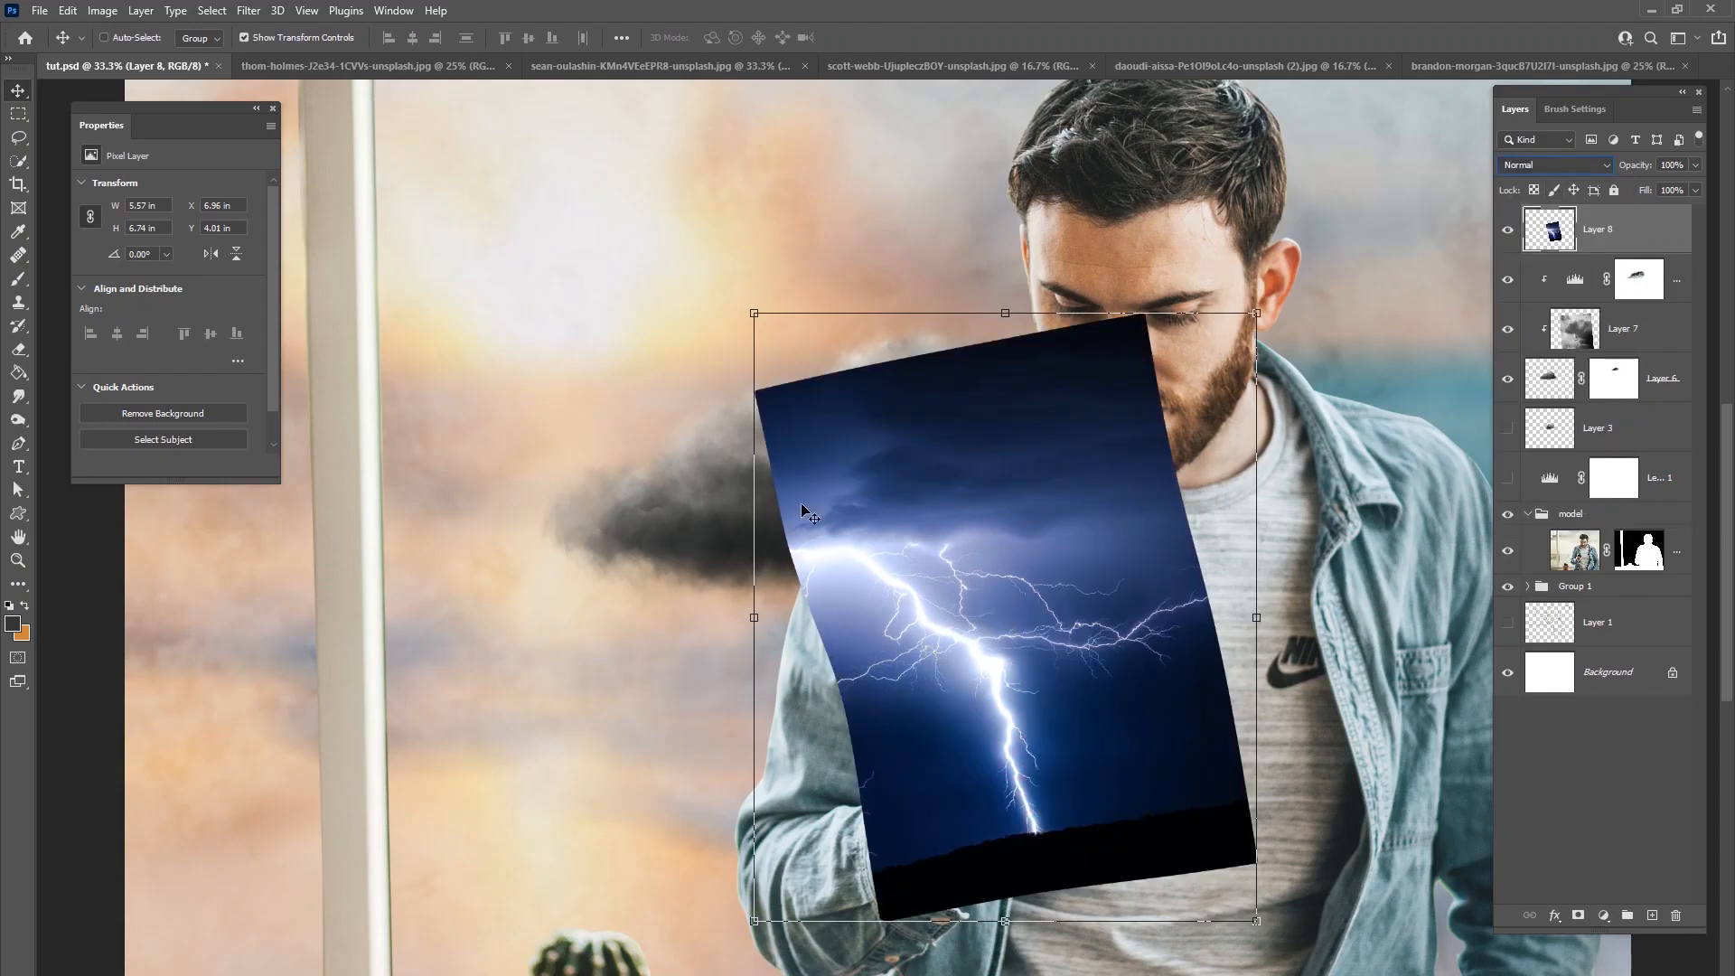
{"action": "left_click", "coordinate": [1537, 167]}
{"action": "left_click", "coordinate": [1537, 309]}
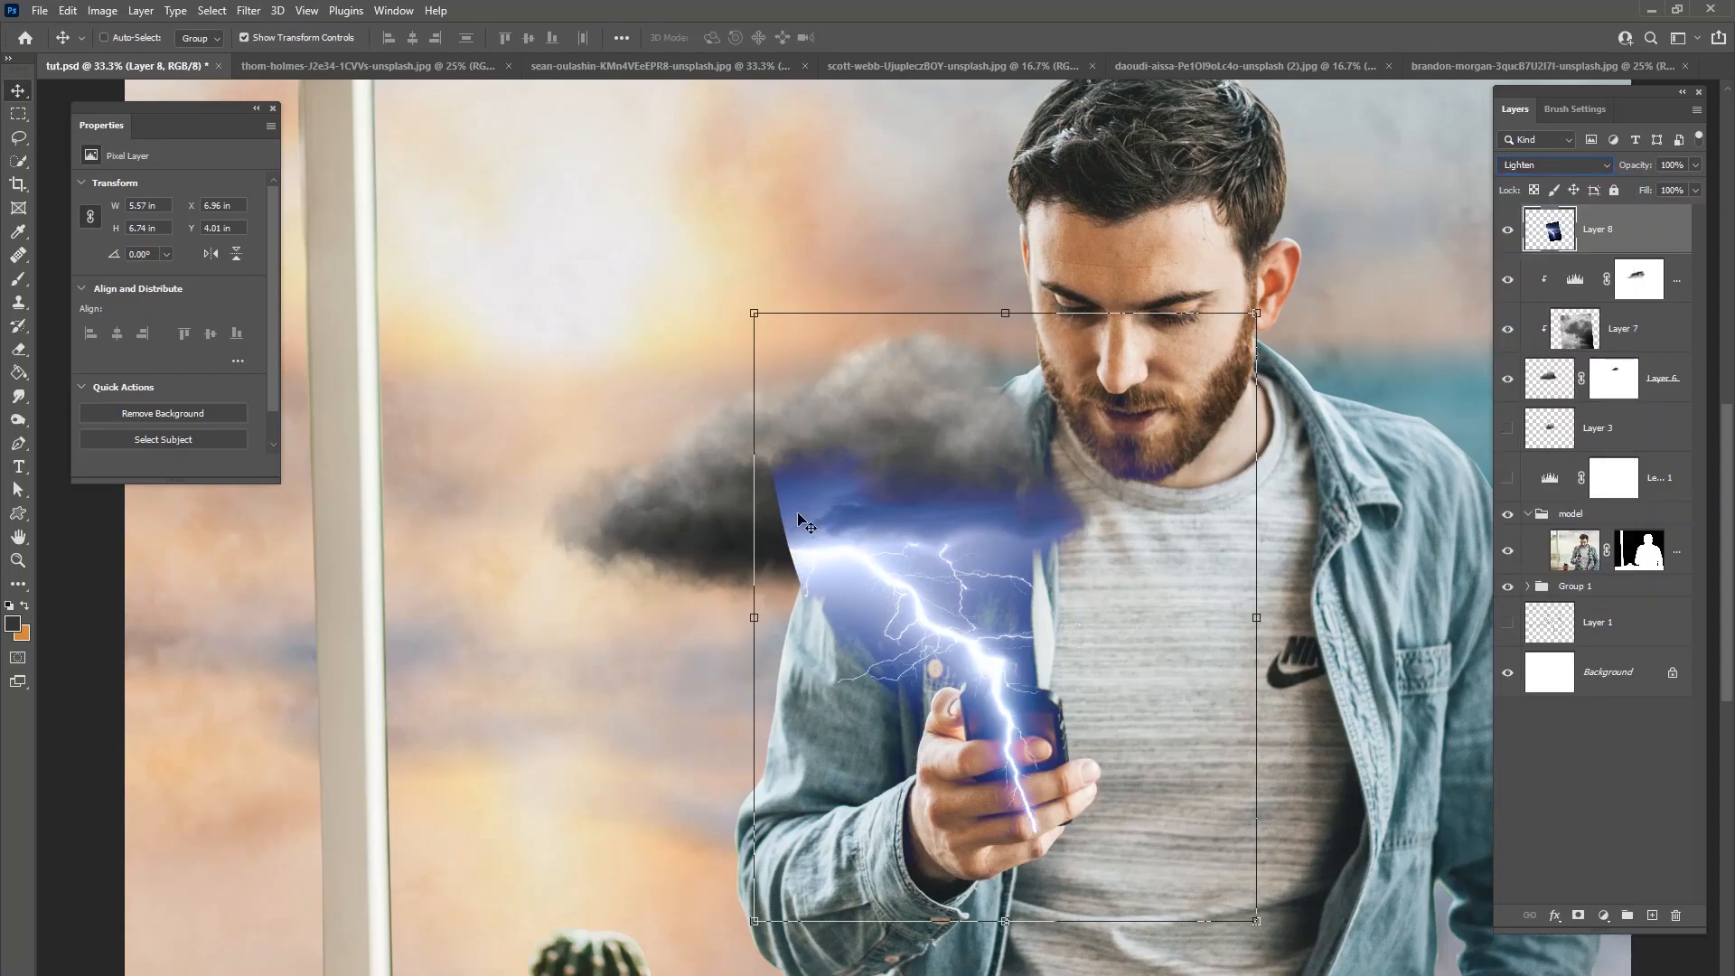
Step: Set the lightning layer to Normal and prepare the cloud-shaped brush at 202 px with 8% flow
{"action": "left_click", "coordinate": [1530, 170]}
{"action": "left_click", "coordinate": [1532, 180]}
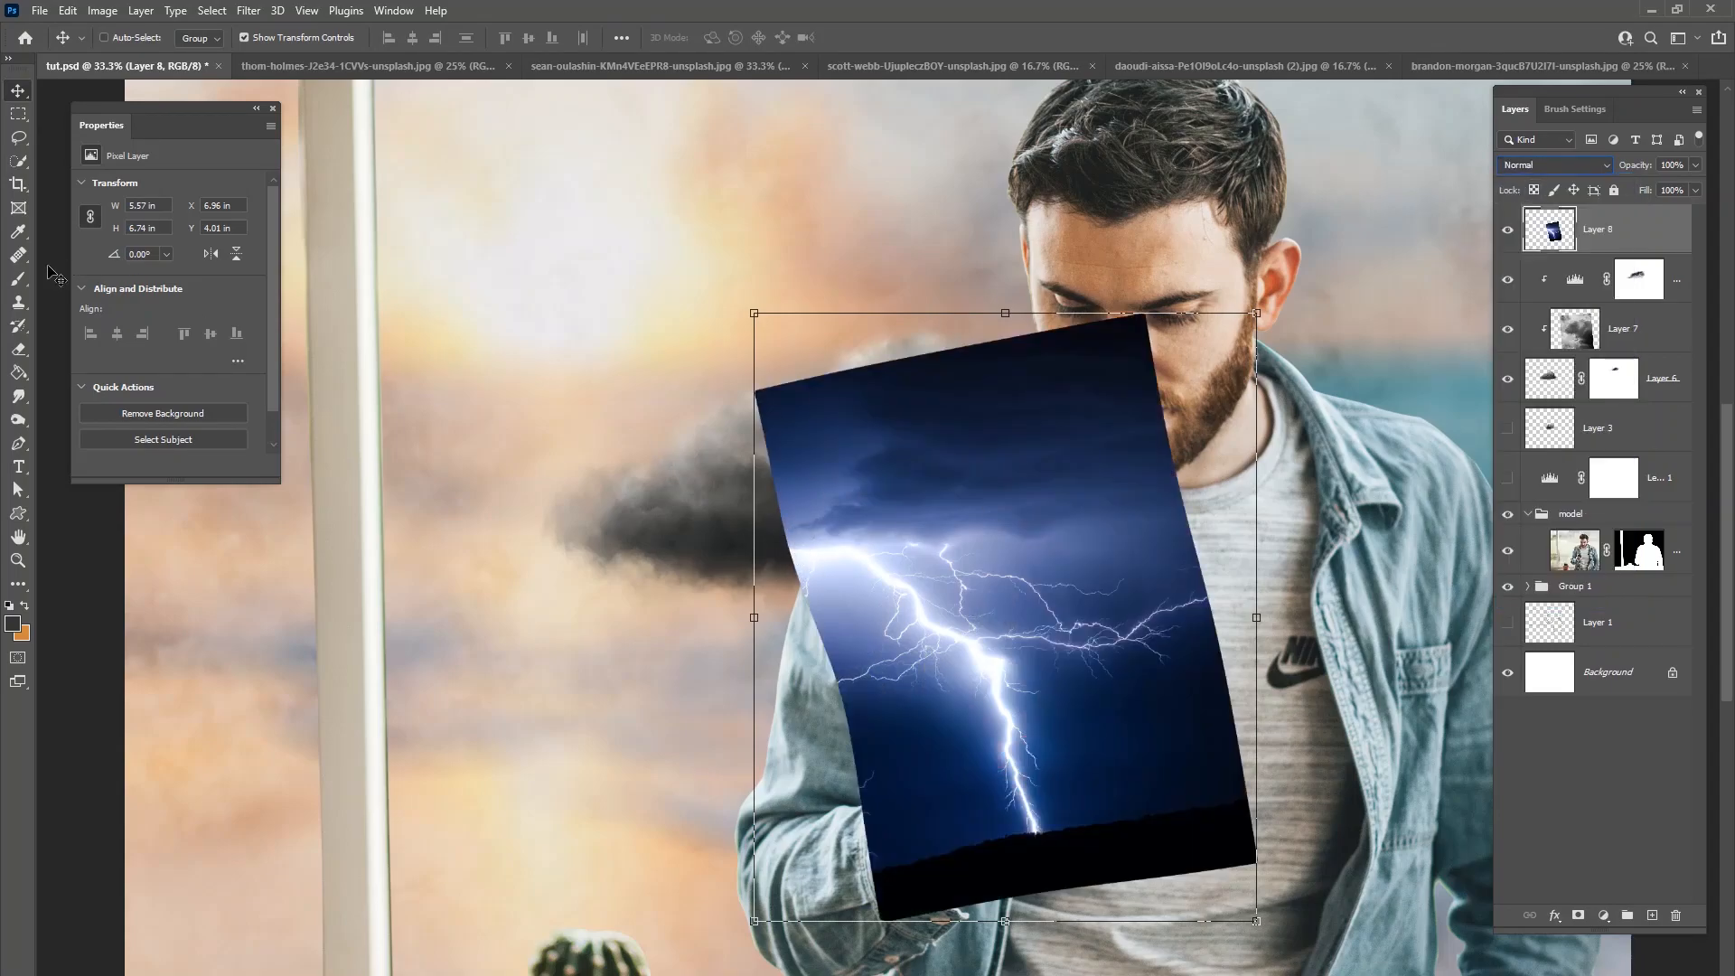
{"action": "left_click", "coordinate": [18, 278]}
{"action": "right_click", "coordinate": [961, 495]}
{"action": "left_click_drag", "start_coordinate": [1119, 523], "coordinate": [1110, 523]}
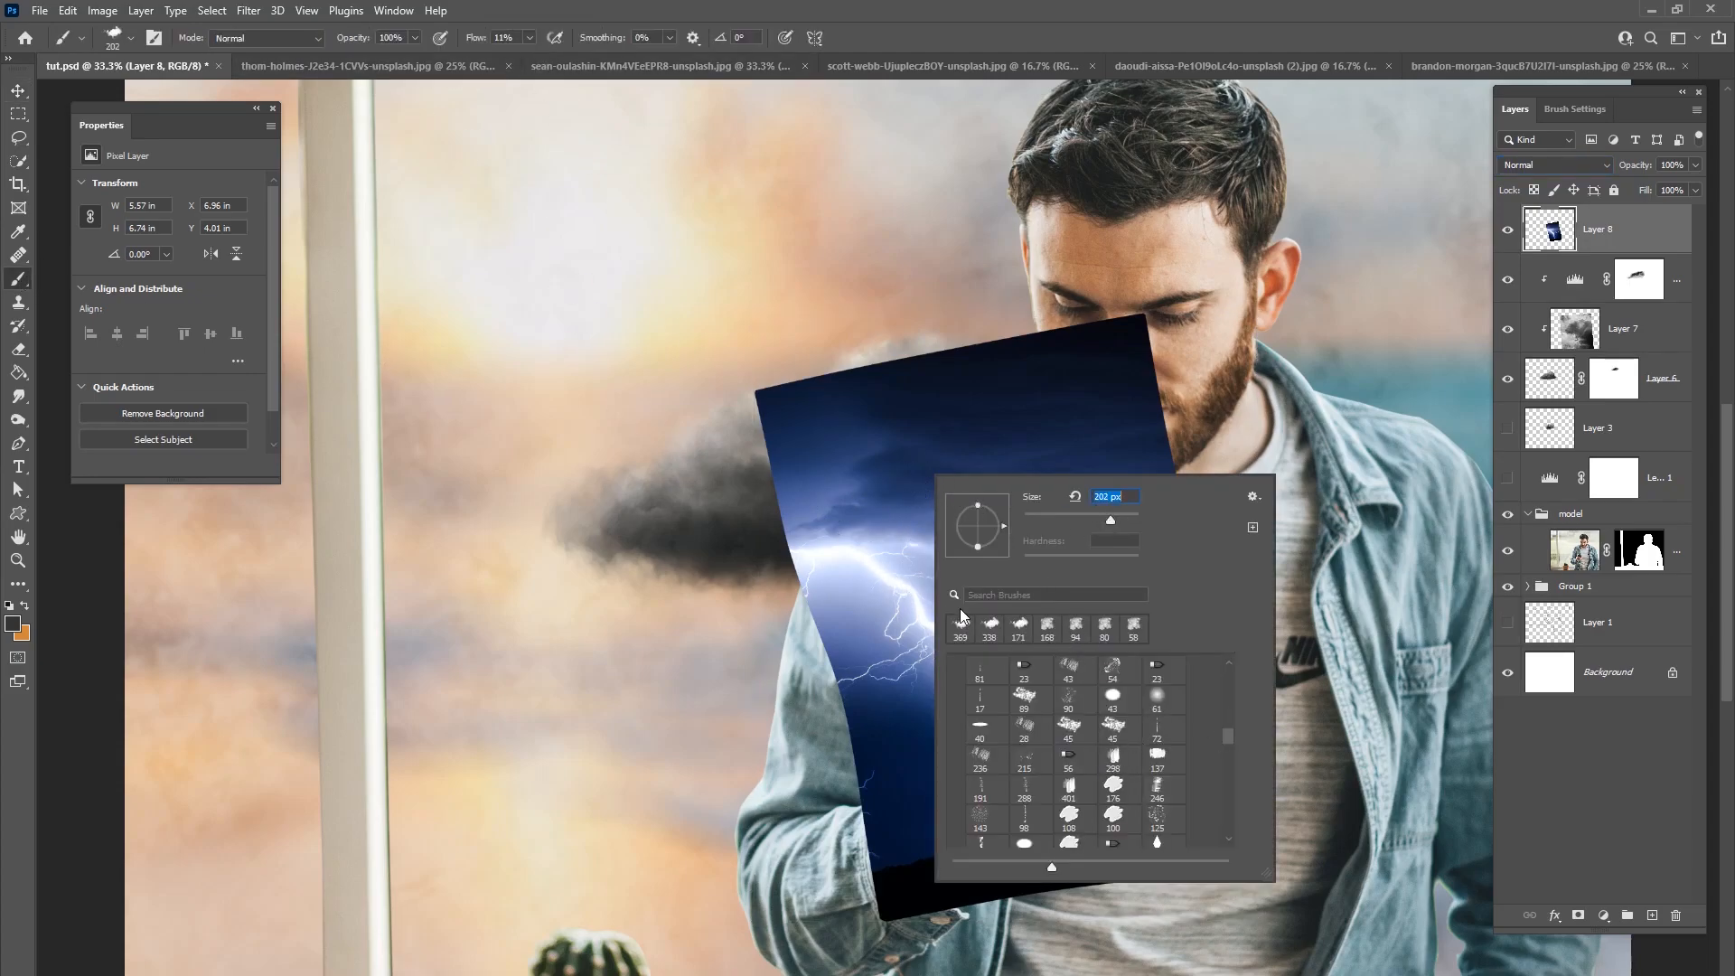
{"action": "left_click", "coordinate": [830, 522], "text": "alt"}
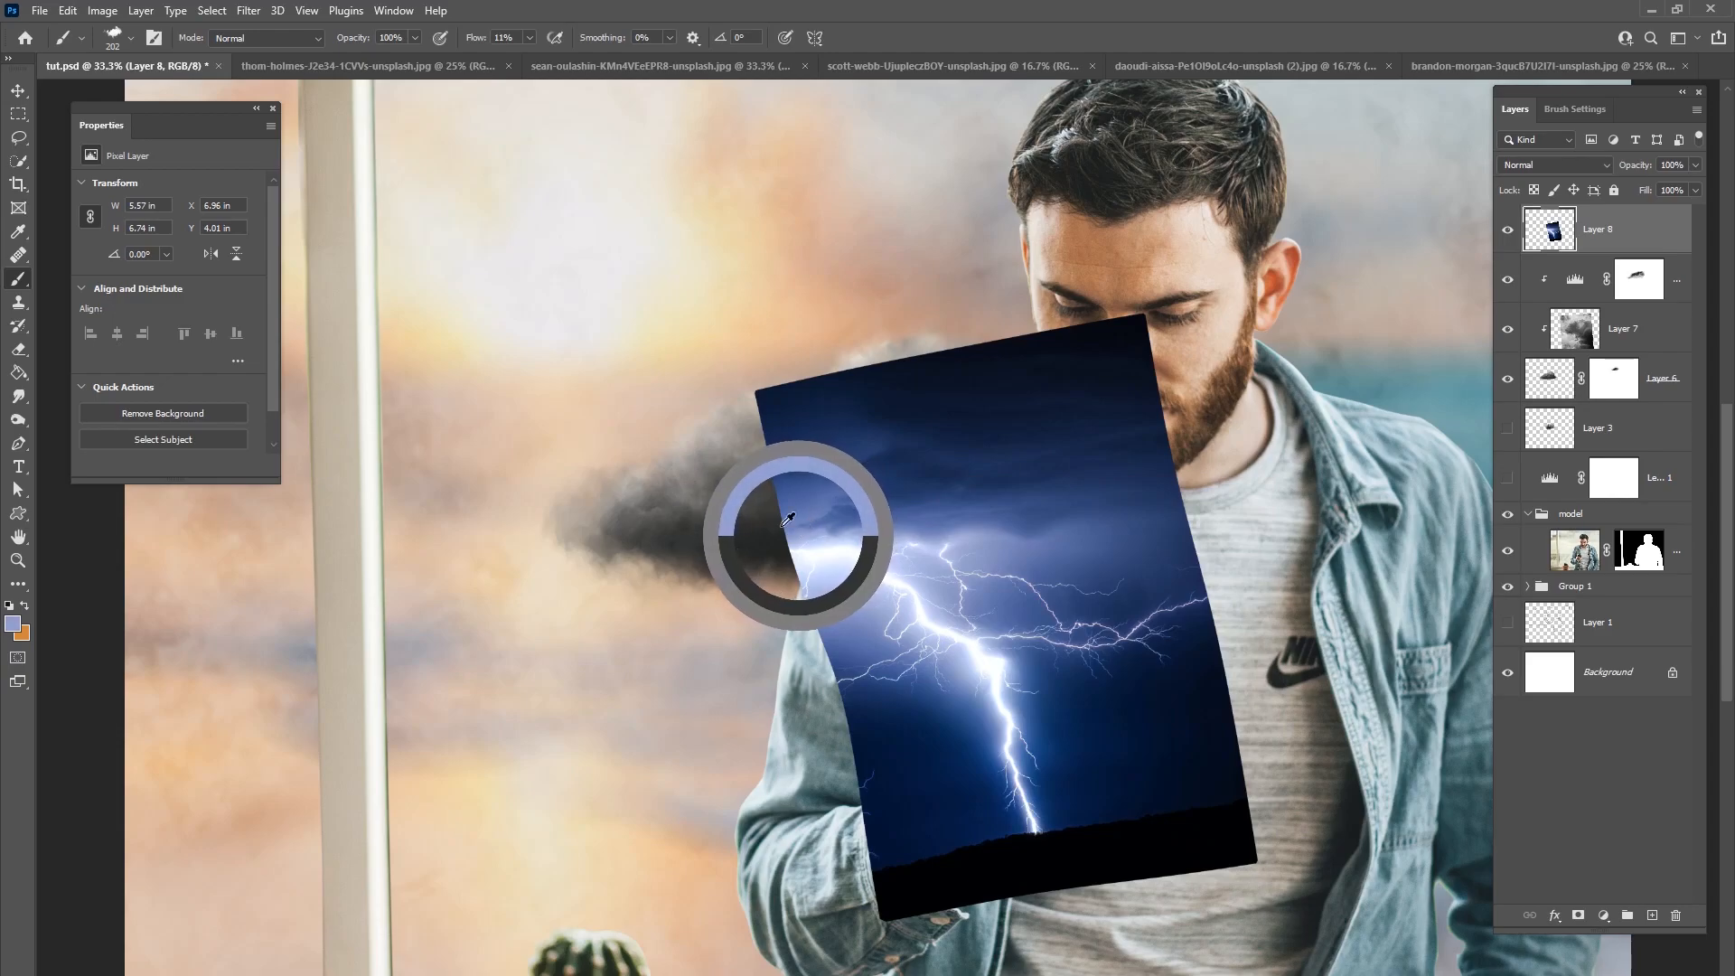
{"action": "left_click", "coordinate": [530, 37]}
{"action": "left_click_drag", "start_coordinate": [531, 58], "coordinate": [526, 60]}
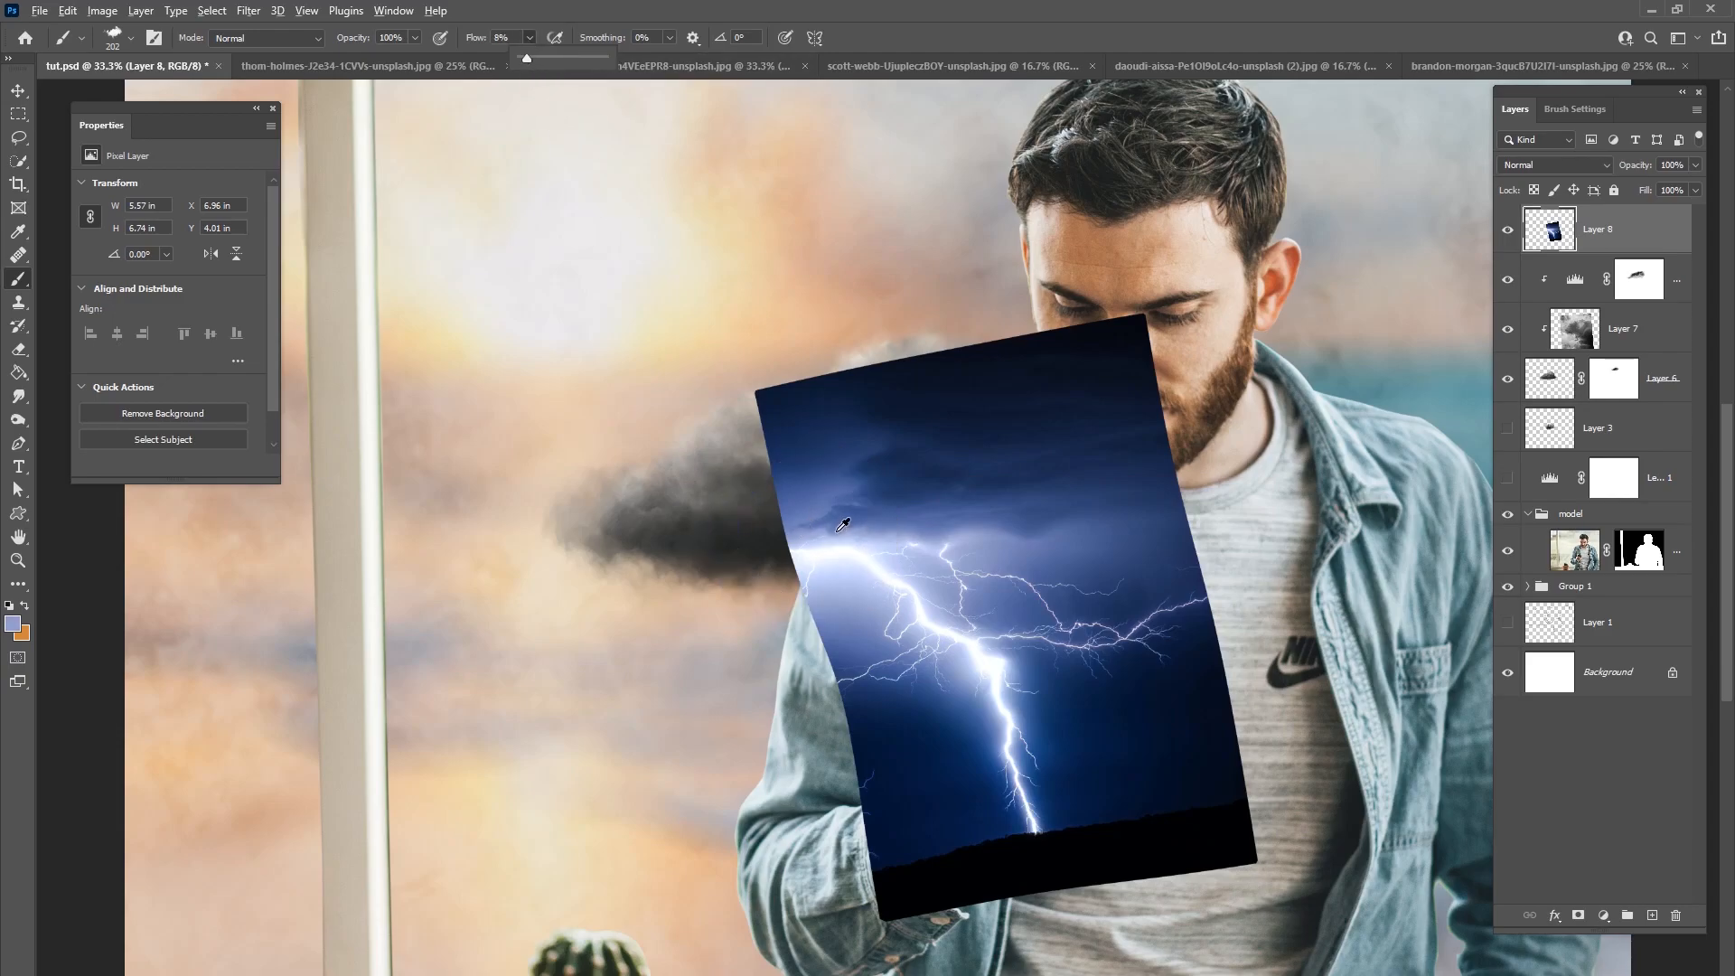
Step: Dab a sampled sky blue over the cloud beside the lightning's left edge and set the layer back to Lighten
{"action": "left_click", "coordinate": [801, 517], "text": "alt"}
{"action": "mouse_move", "coordinate": [781, 541]}
{"action": "left_mouse_down"}
{"action": "mouse_move", "coordinate": [734, 539]}
{"action": "mouse_move", "coordinate": [783, 543]}
{"action": "left_mouse_up"}
{"action": "left_click", "coordinate": [1554, 164]}
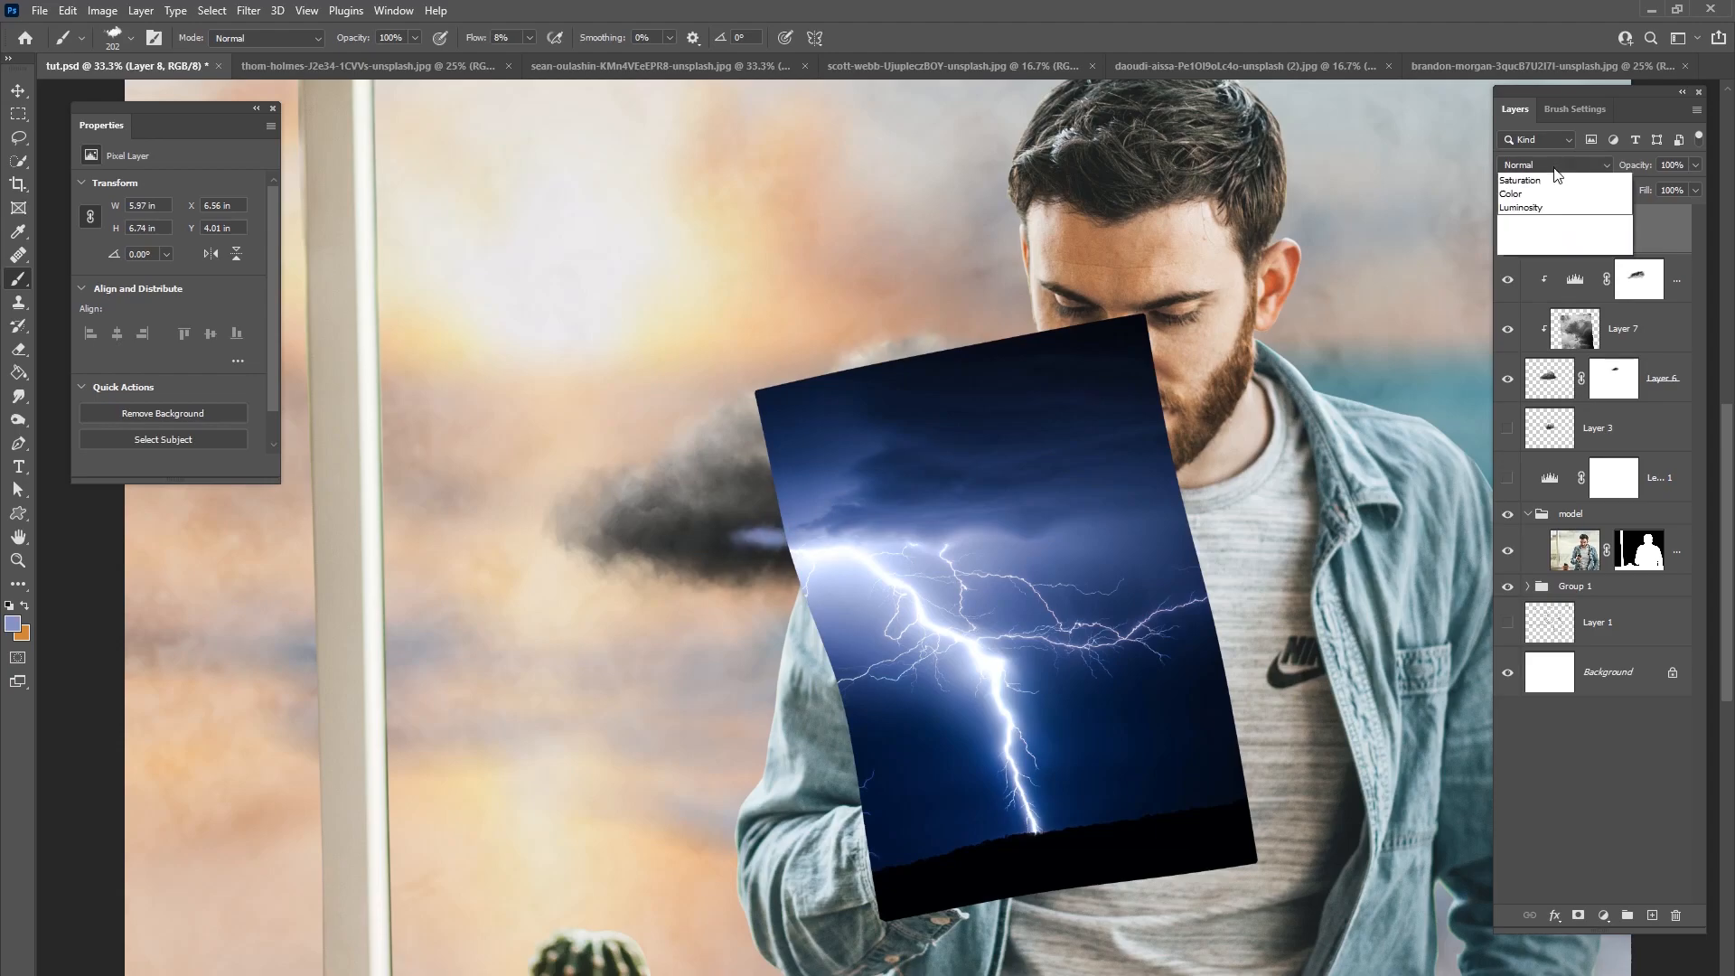
{"action": "left_click", "coordinate": [1514, 302]}
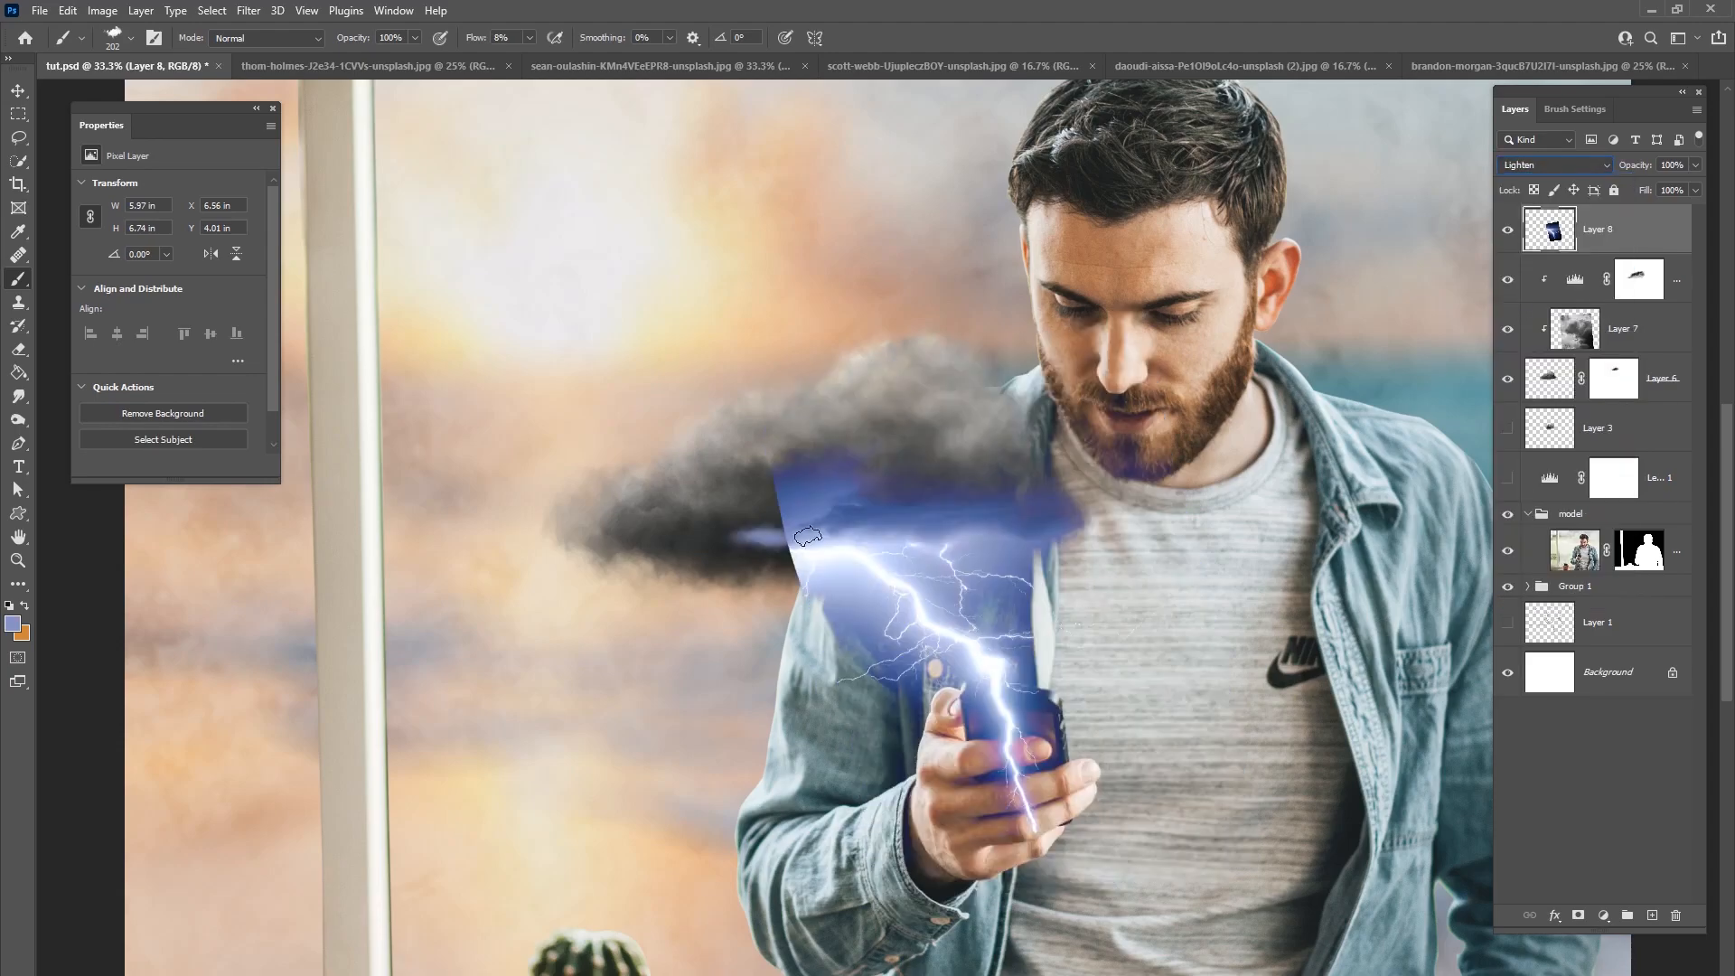
Step: Paint blues sampled around the bolt over the lightning's hard left edge to blend it into the cloud
{"action": "left_click", "coordinate": [801, 533], "text": "alt"}
{"action": "left_click_drag", "start_coordinate": [775, 534], "coordinate": [805, 504]}
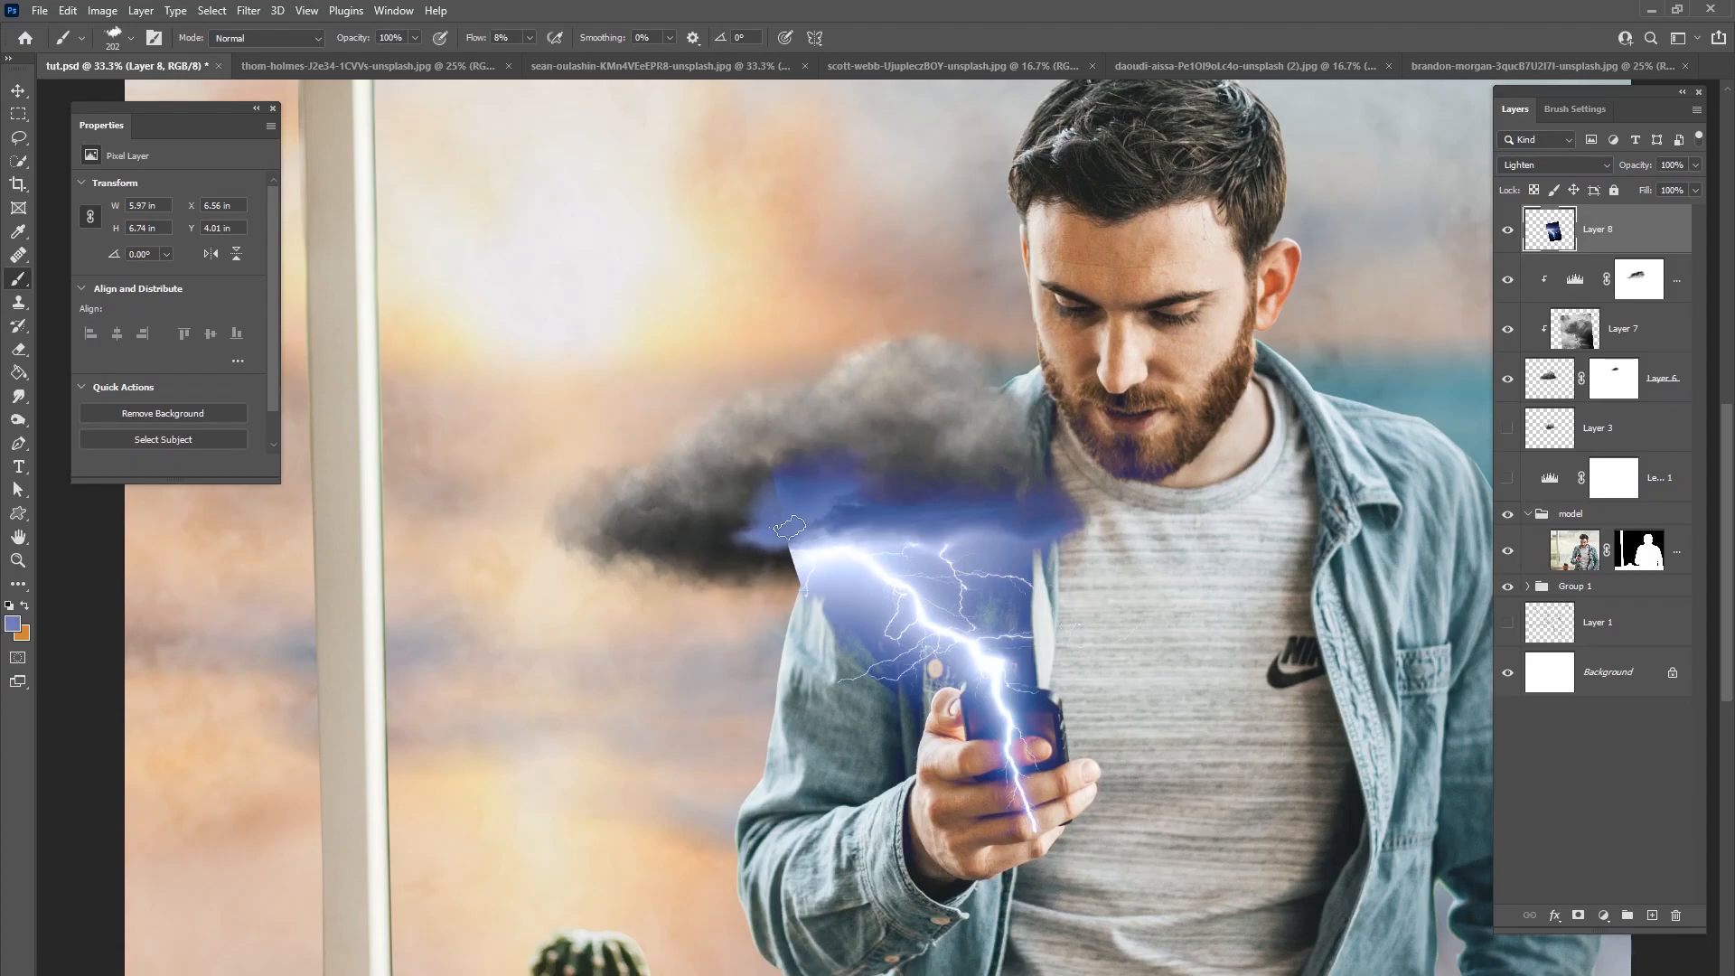
{"action": "left_click", "coordinate": [818, 560], "text": "alt"}
{"action": "left_click", "coordinate": [784, 547], "text": "alt"}
{"action": "left_click", "coordinate": [810, 572], "text": "alt"}
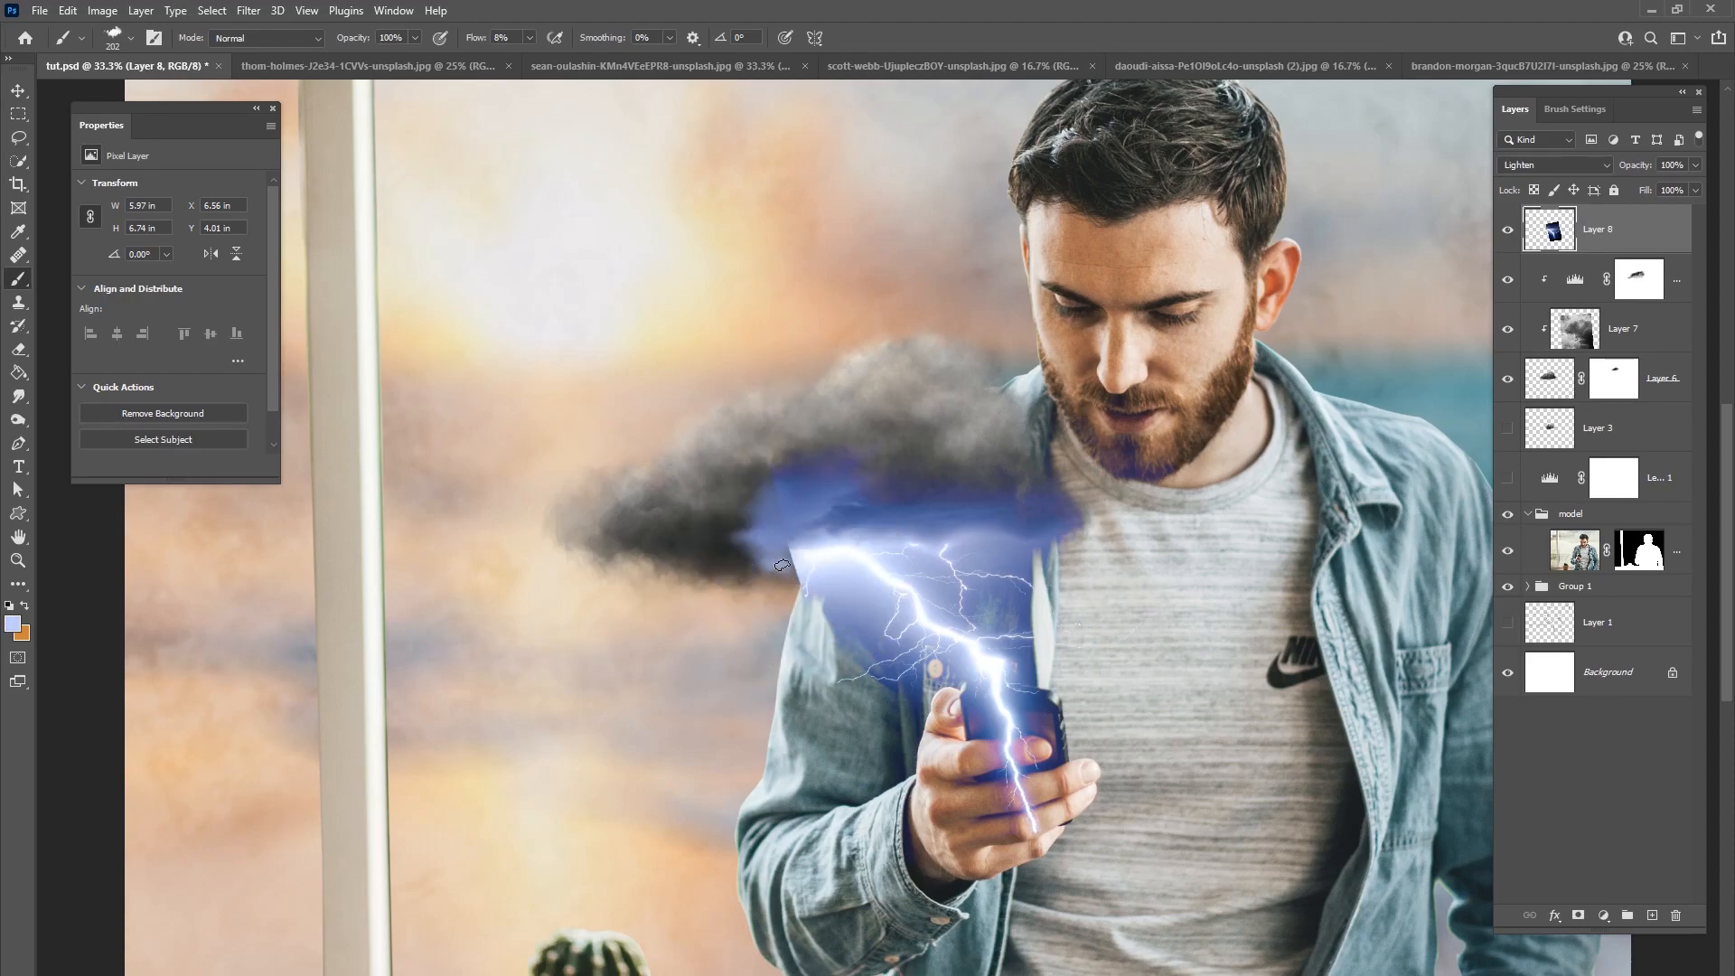
{"action": "left_click", "coordinate": [829, 534], "text": "alt"}
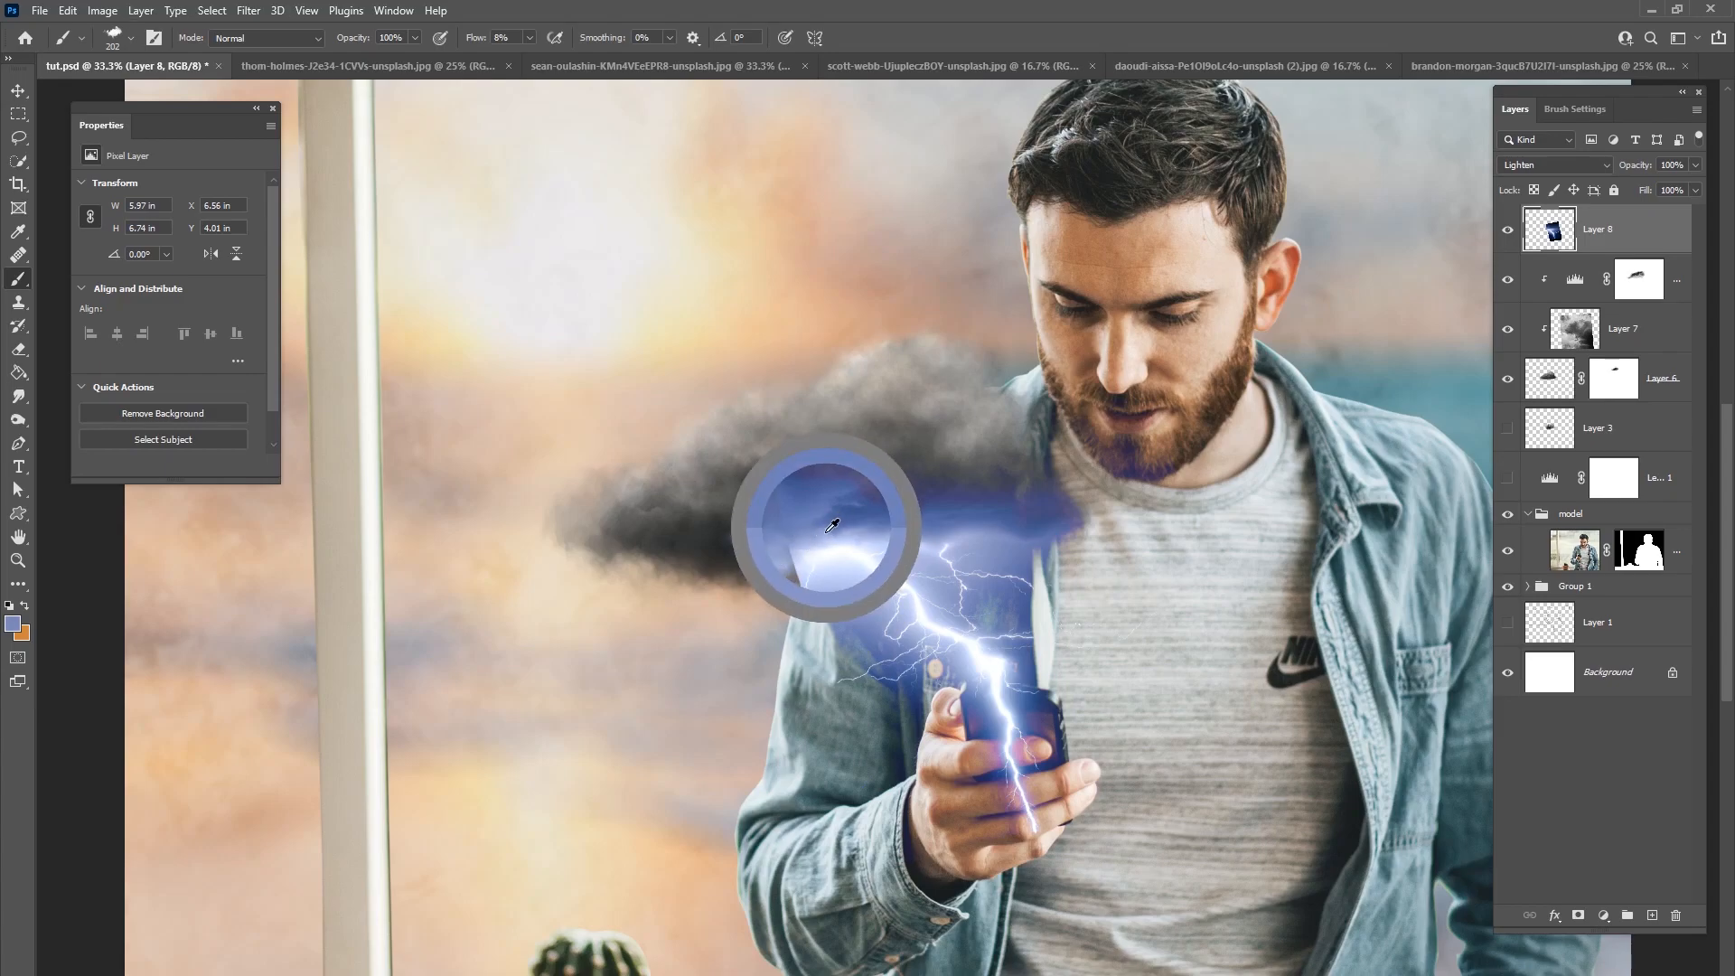
{"action": "left_click", "coordinate": [843, 519], "text": "alt"}
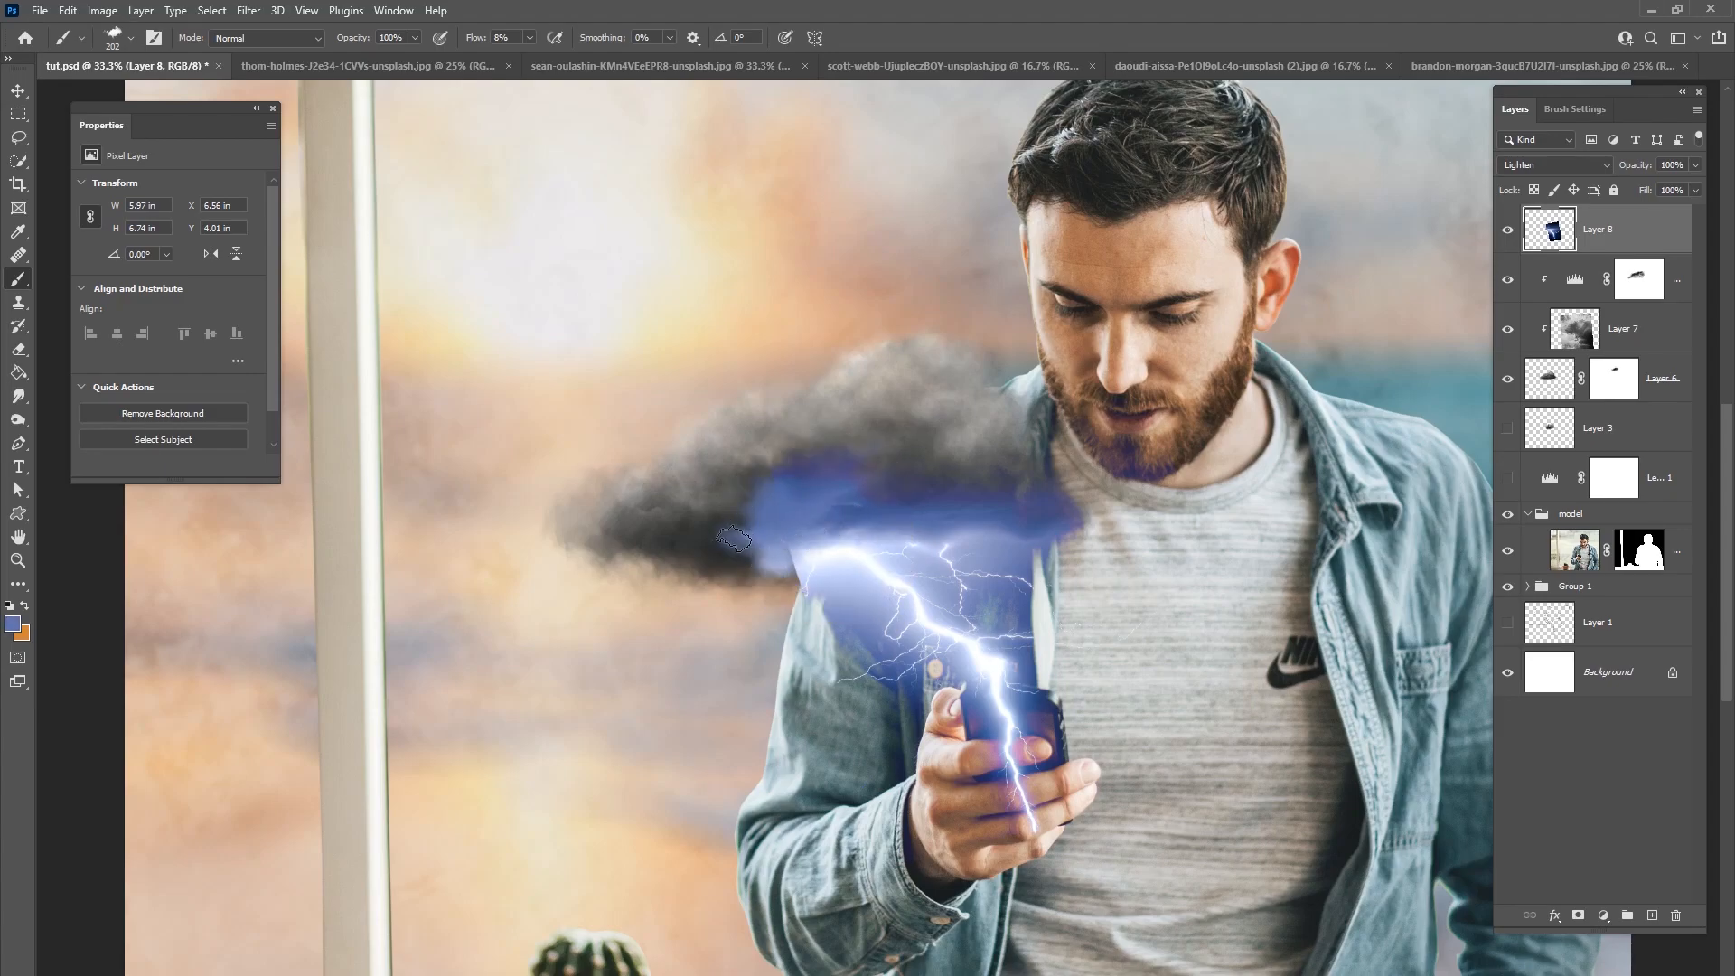
Step: Sample a dark blue from the lightning photo's sky in Normal mode, and return the layer to Lighten
{"action": "left_click", "coordinate": [1528, 168]}
{"action": "left_click", "coordinate": [1526, 179]}
{"action": "left_click", "coordinate": [893, 472], "text": "alt"}
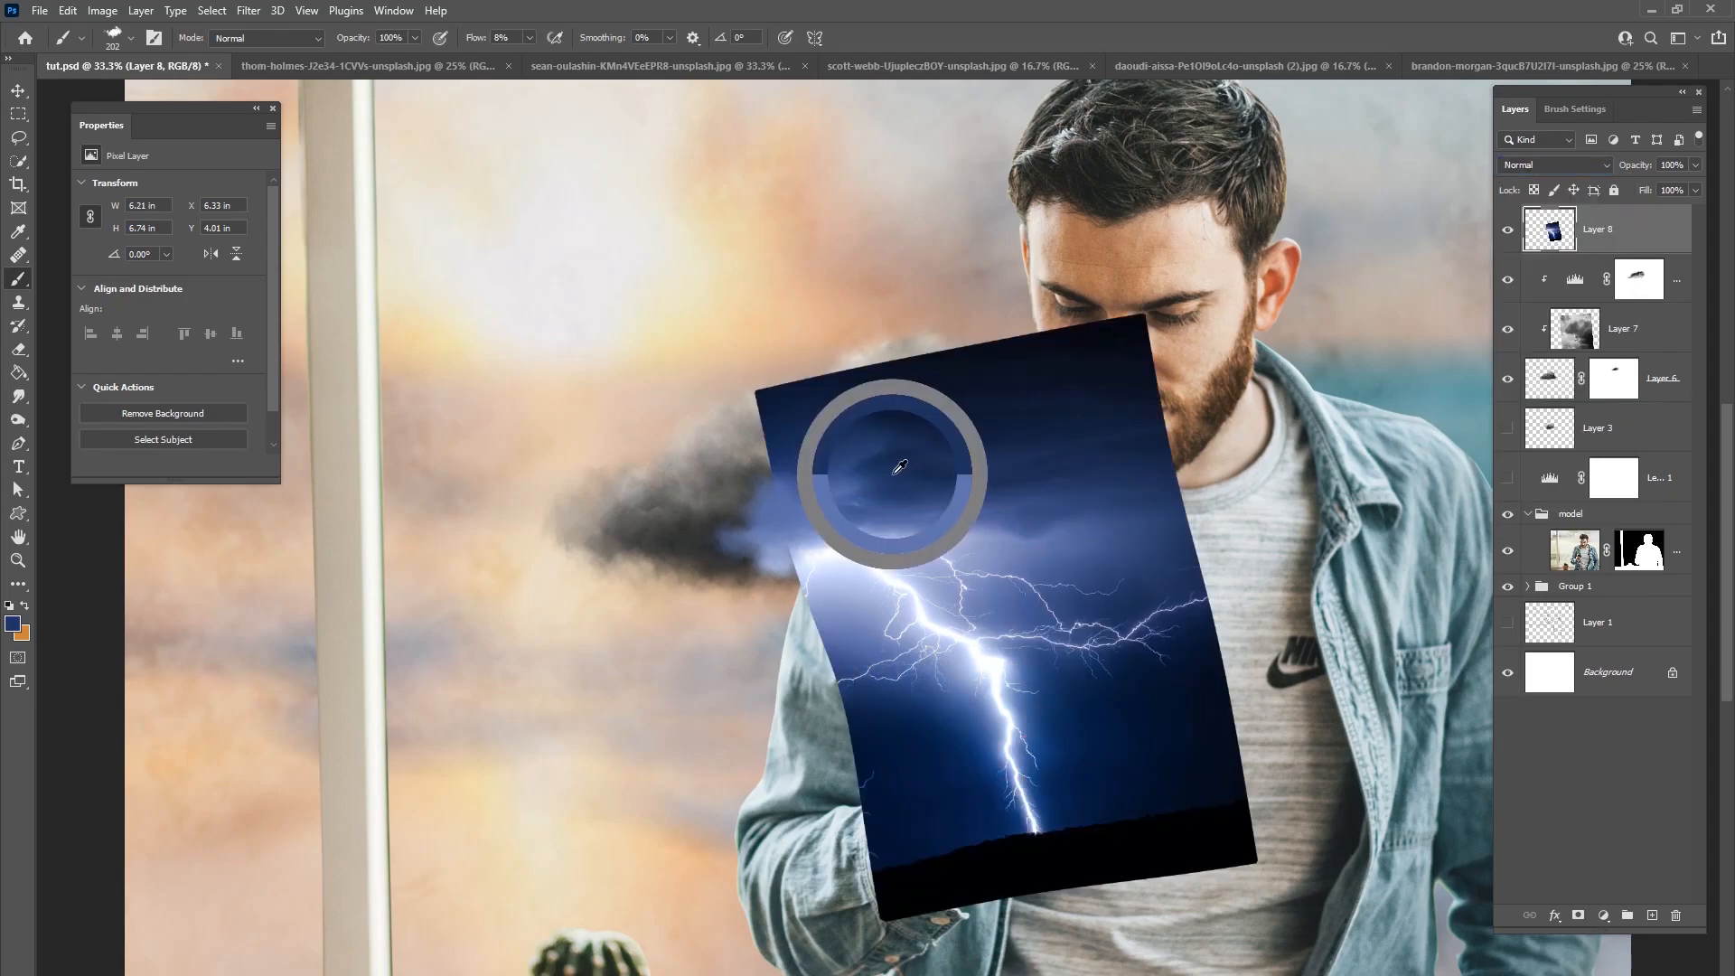
{"action": "left_click", "coordinate": [1549, 166]}
{"action": "left_click", "coordinate": [1516, 281]}
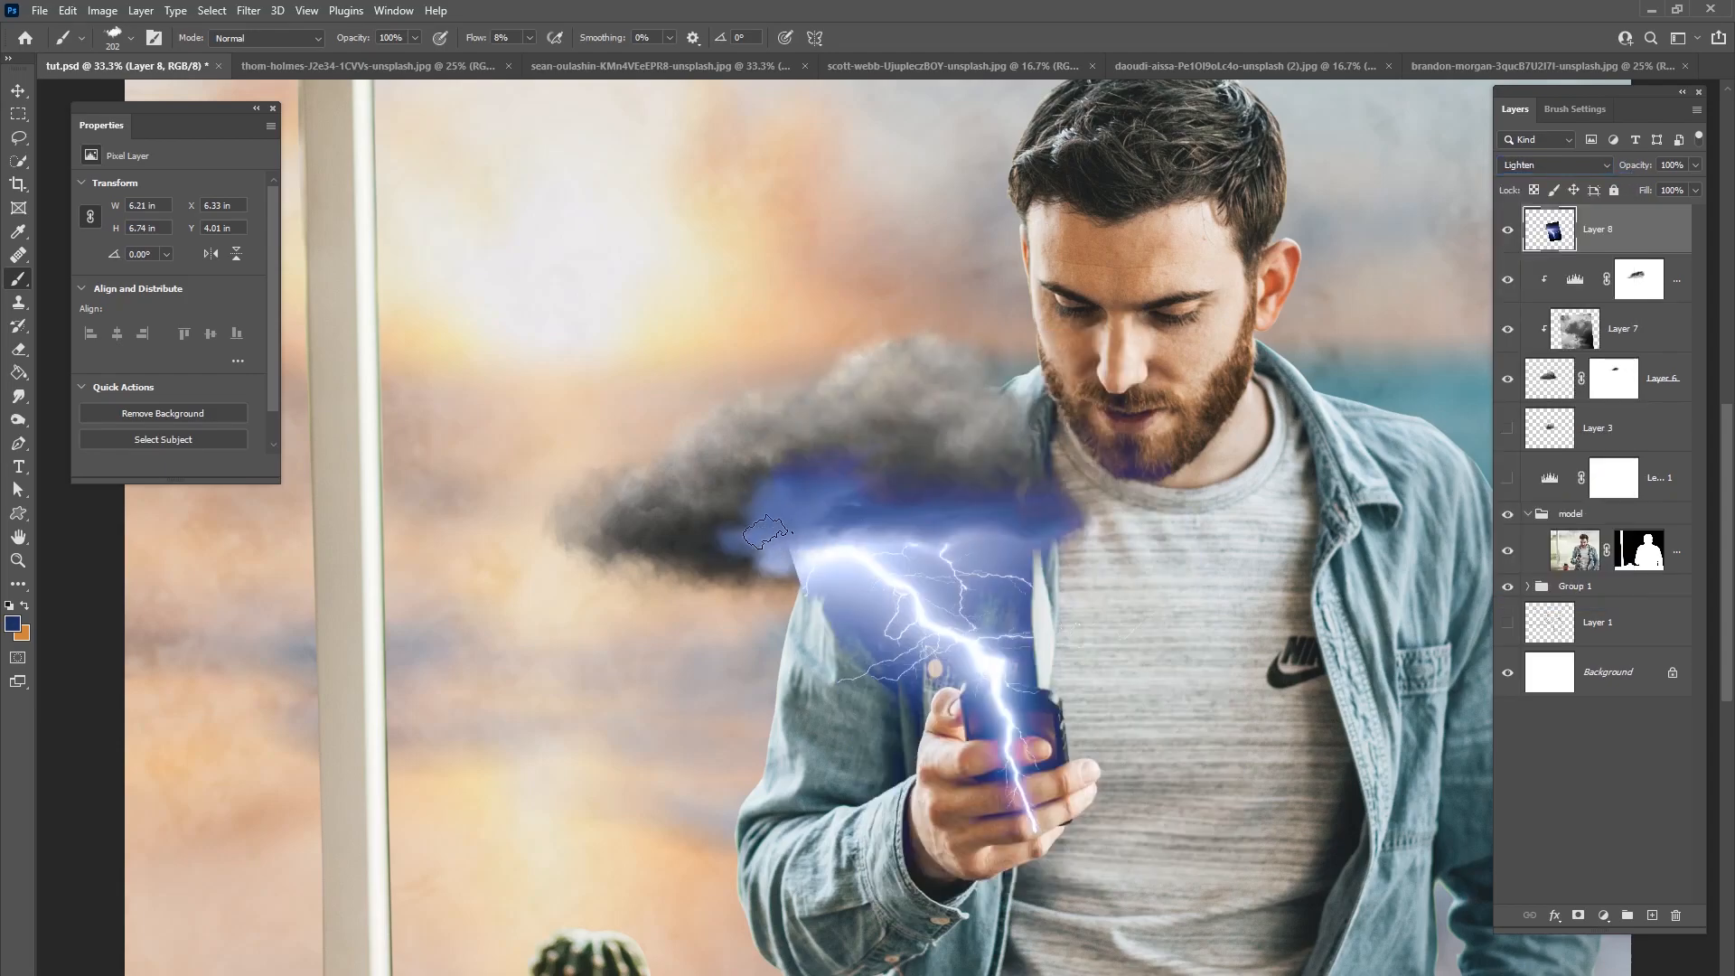
Step: Extend the sampled blue glow further left along the cloud's dark underside and beside the bolt's origin
{"action": "left_click", "coordinate": [796, 533], "text": "alt"}
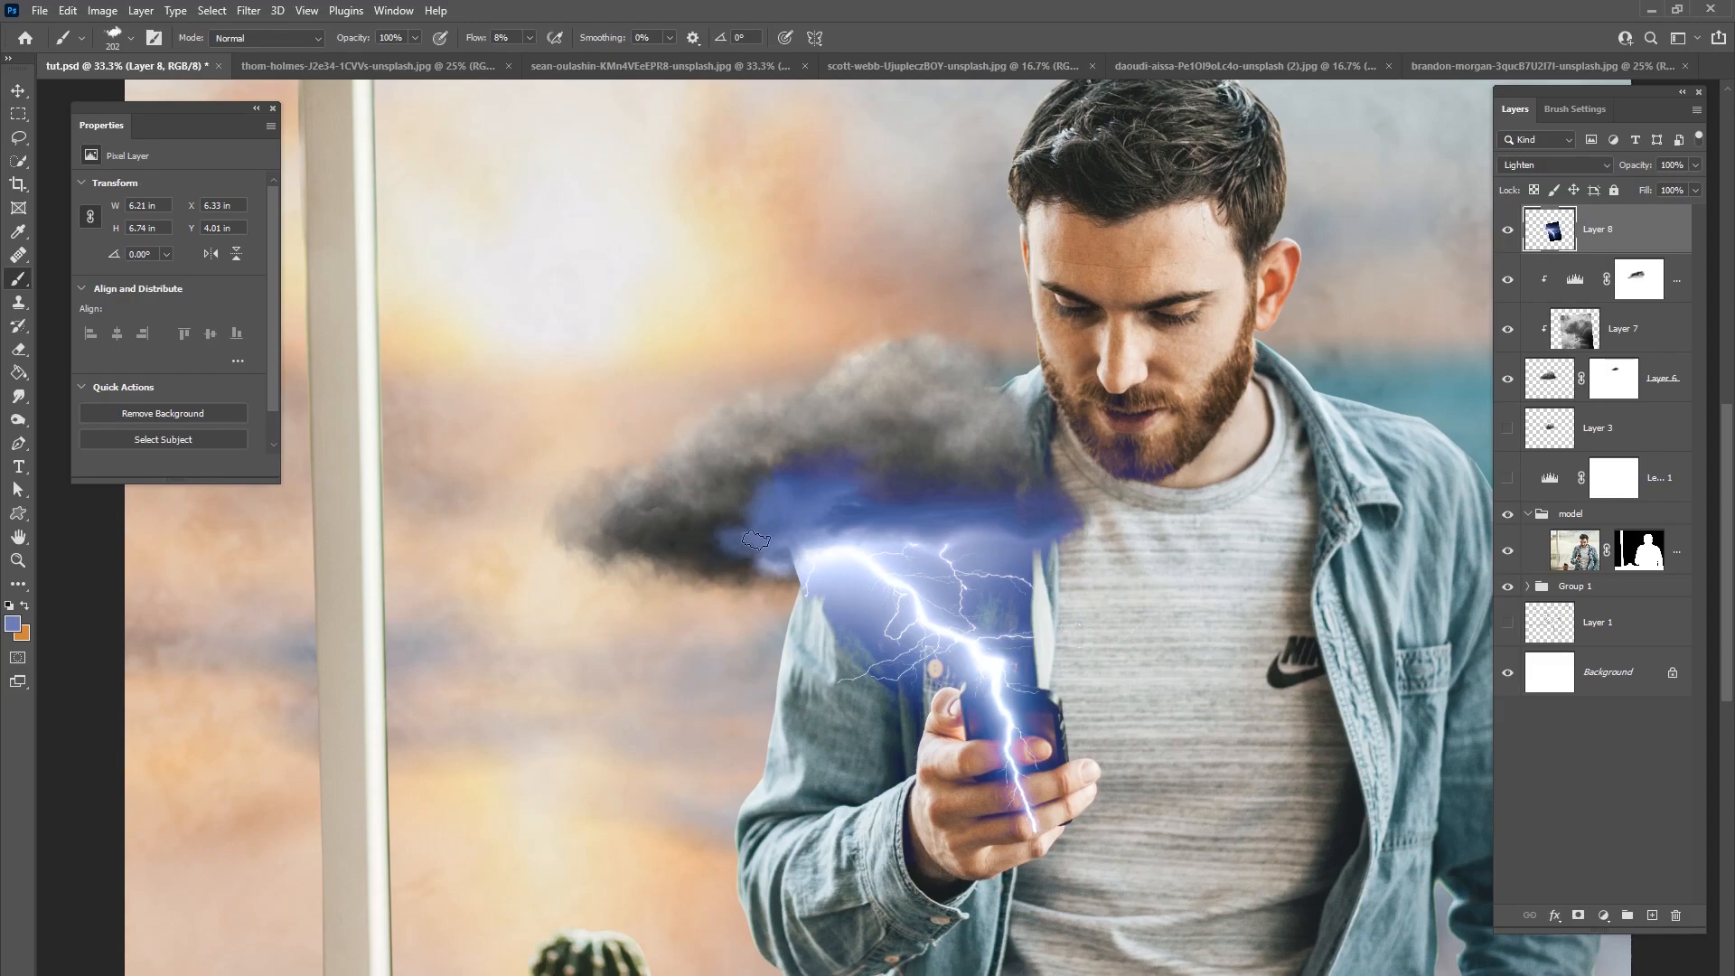
{"action": "mouse_move", "coordinate": [708, 534]}
{"action": "left_mouse_down"}
{"action": "mouse_move", "coordinate": [752, 535]}
{"action": "mouse_move", "coordinate": [671, 541]}
{"action": "mouse_move", "coordinate": [726, 553]}
{"action": "left_mouse_up"}
{"action": "left_click", "coordinate": [795, 506], "text": "alt"}
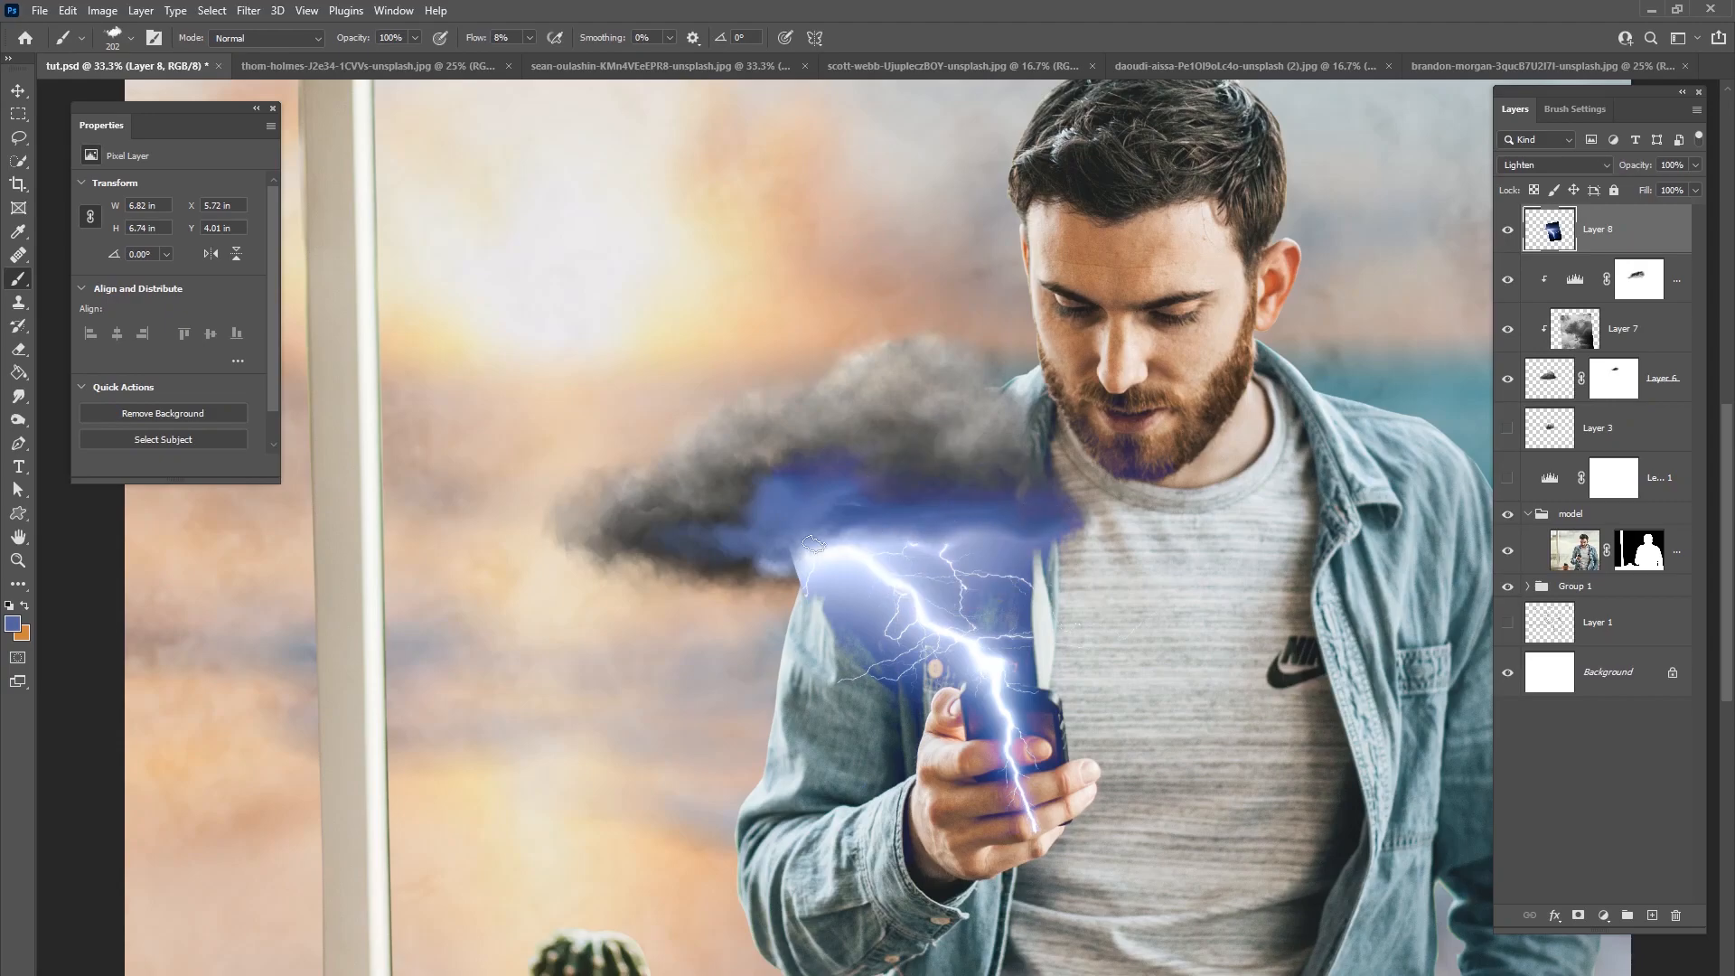
{"action": "left_click", "coordinate": [799, 570], "text": "alt"}
{"action": "left_click_drag", "start_coordinate": [794, 561], "coordinate": [779, 558]}
Step: Reduce the brush to 143 px and soften the edge at the bolt's bright origin with sampled light blues
{"action": "right_click", "coordinate": [816, 551]}
{"action": "key", "text": "Return"}
{"action": "right_click", "coordinate": [899, 554]}
{"action": "left_click_drag", "start_coordinate": [1077, 594], "coordinate": [1065, 595]}
{"action": "key", "text": "Return"}
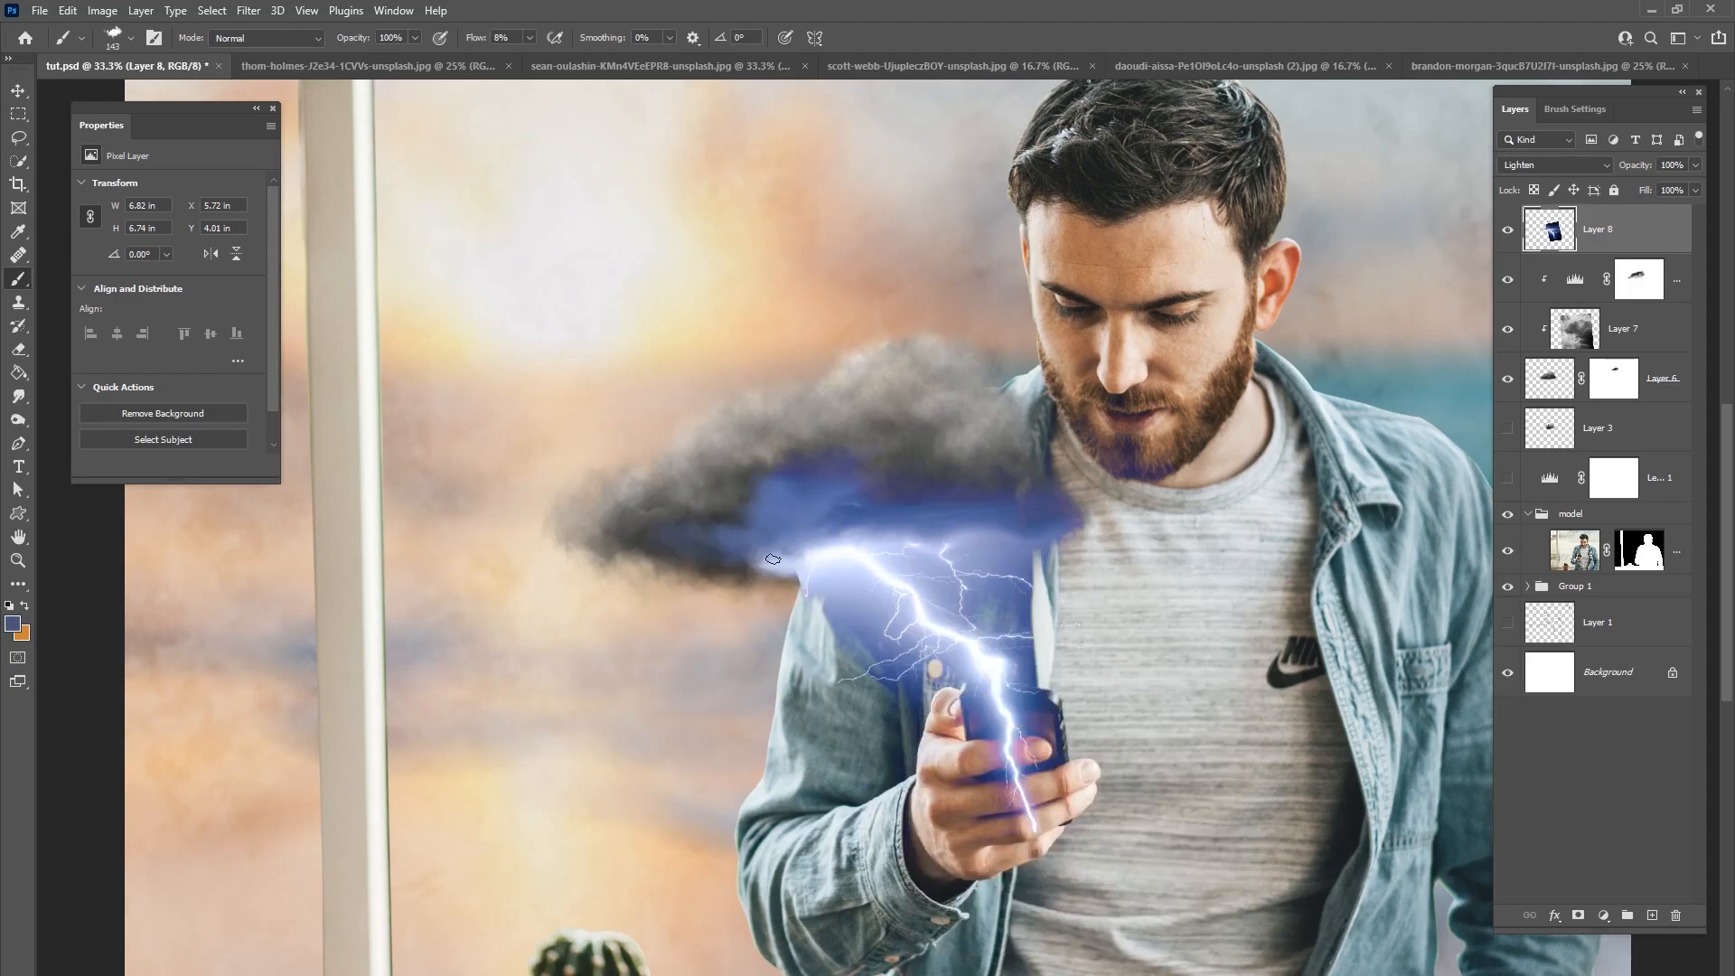
{"action": "left_click", "coordinate": [778, 555], "text": "alt"}
{"action": "left_click", "coordinate": [764, 524], "text": "alt"}
{"action": "left_click", "coordinate": [793, 563], "text": "alt"}
{"action": "left_click", "coordinate": [811, 556], "text": "alt"}
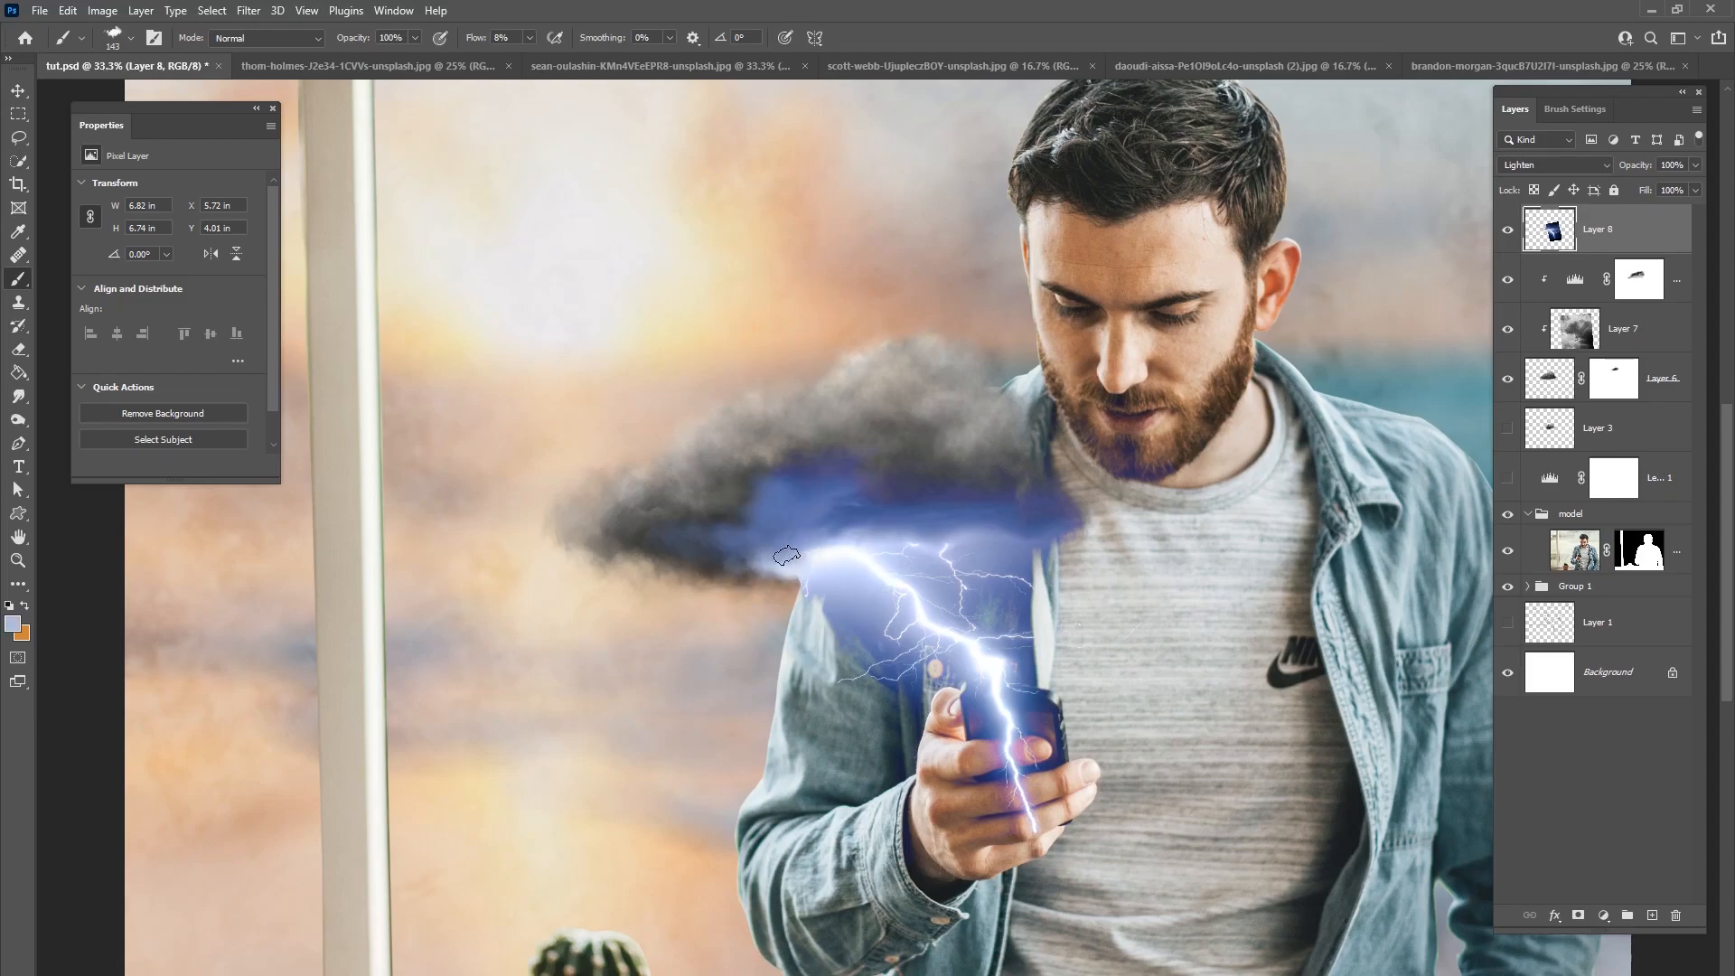
{"action": "left_click", "coordinate": [825, 553], "text": "alt"}
Step: Enlarge the brush to 177 px and paint sampled blues through the cloud's underside and left part
{"action": "left_click", "coordinate": [1018, 513], "text": "alt"}
{"action": "right_click", "coordinate": [765, 502]}
{"action": "left_click_drag", "start_coordinate": [920, 544], "coordinate": [932, 544]}
{"action": "left_click", "coordinate": [737, 529], "text": "alt"}
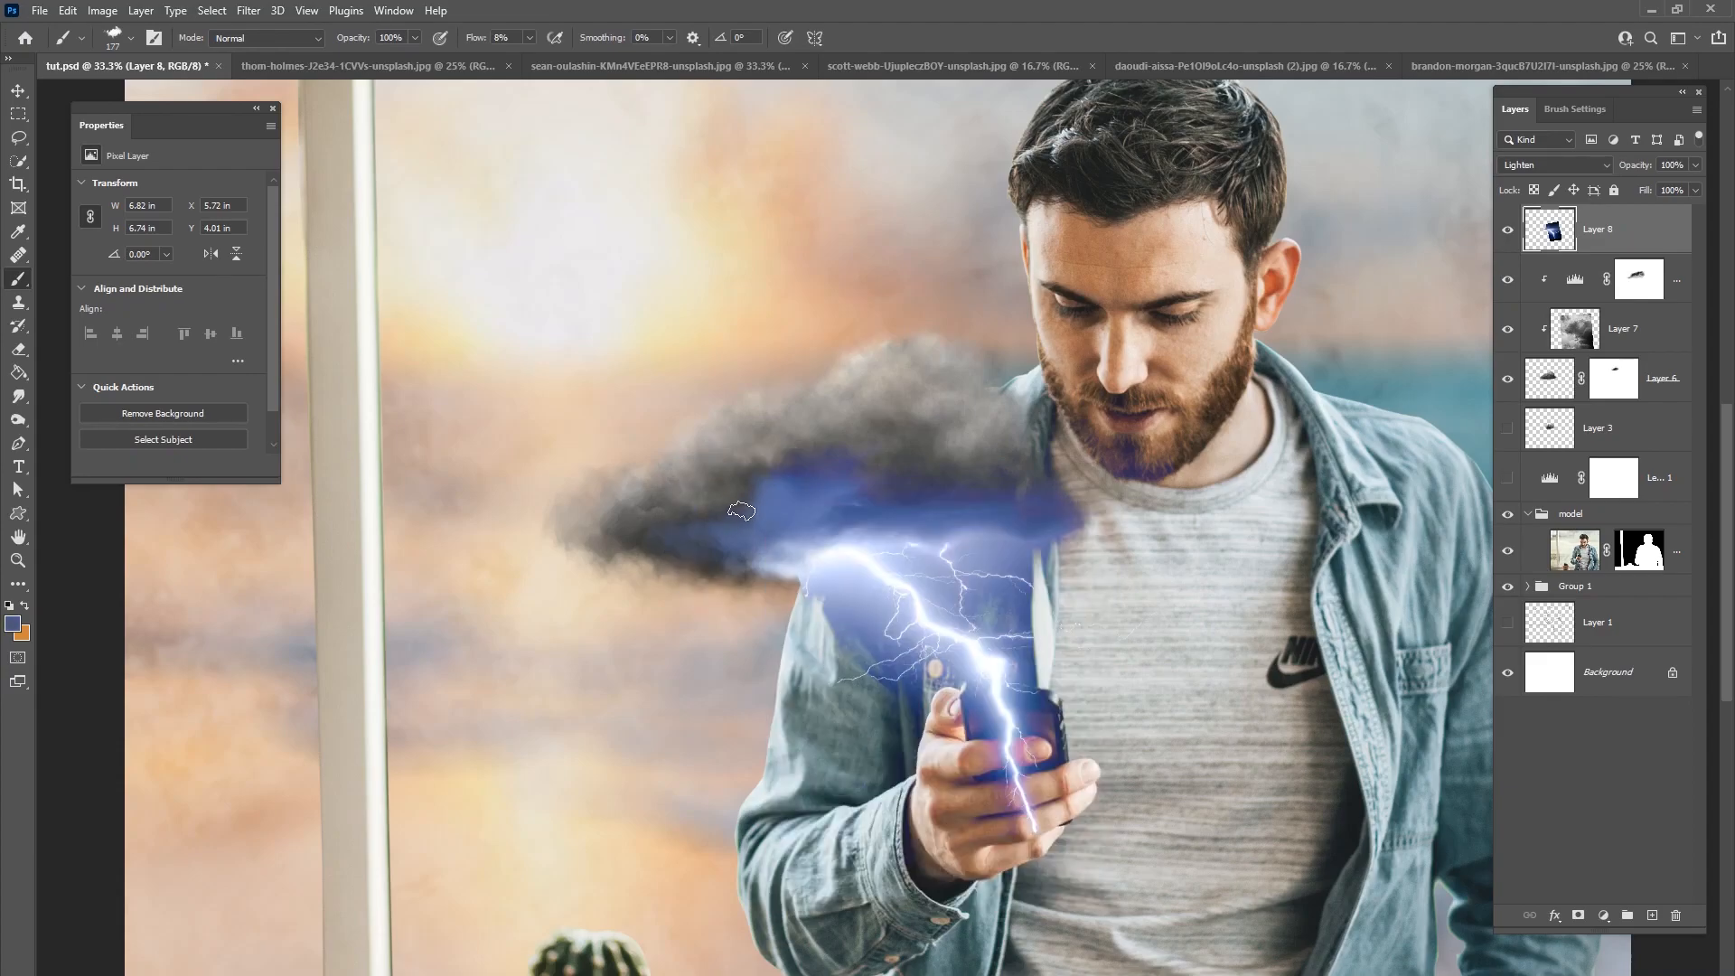
{"action": "left_click_drag", "start_coordinate": [814, 465], "coordinate": [940, 492]}
{"action": "left_click", "coordinate": [750, 555], "text": "alt"}
{"action": "left_click_drag", "start_coordinate": [723, 515], "coordinate": [684, 533]}
{"action": "left_click", "coordinate": [791, 535], "text": "alt"}
Step: Add a layer mask to the lightning layer and paint black at 193 px over the blue spill at the cloud's right end
{"action": "left_click", "coordinate": [1577, 916]}
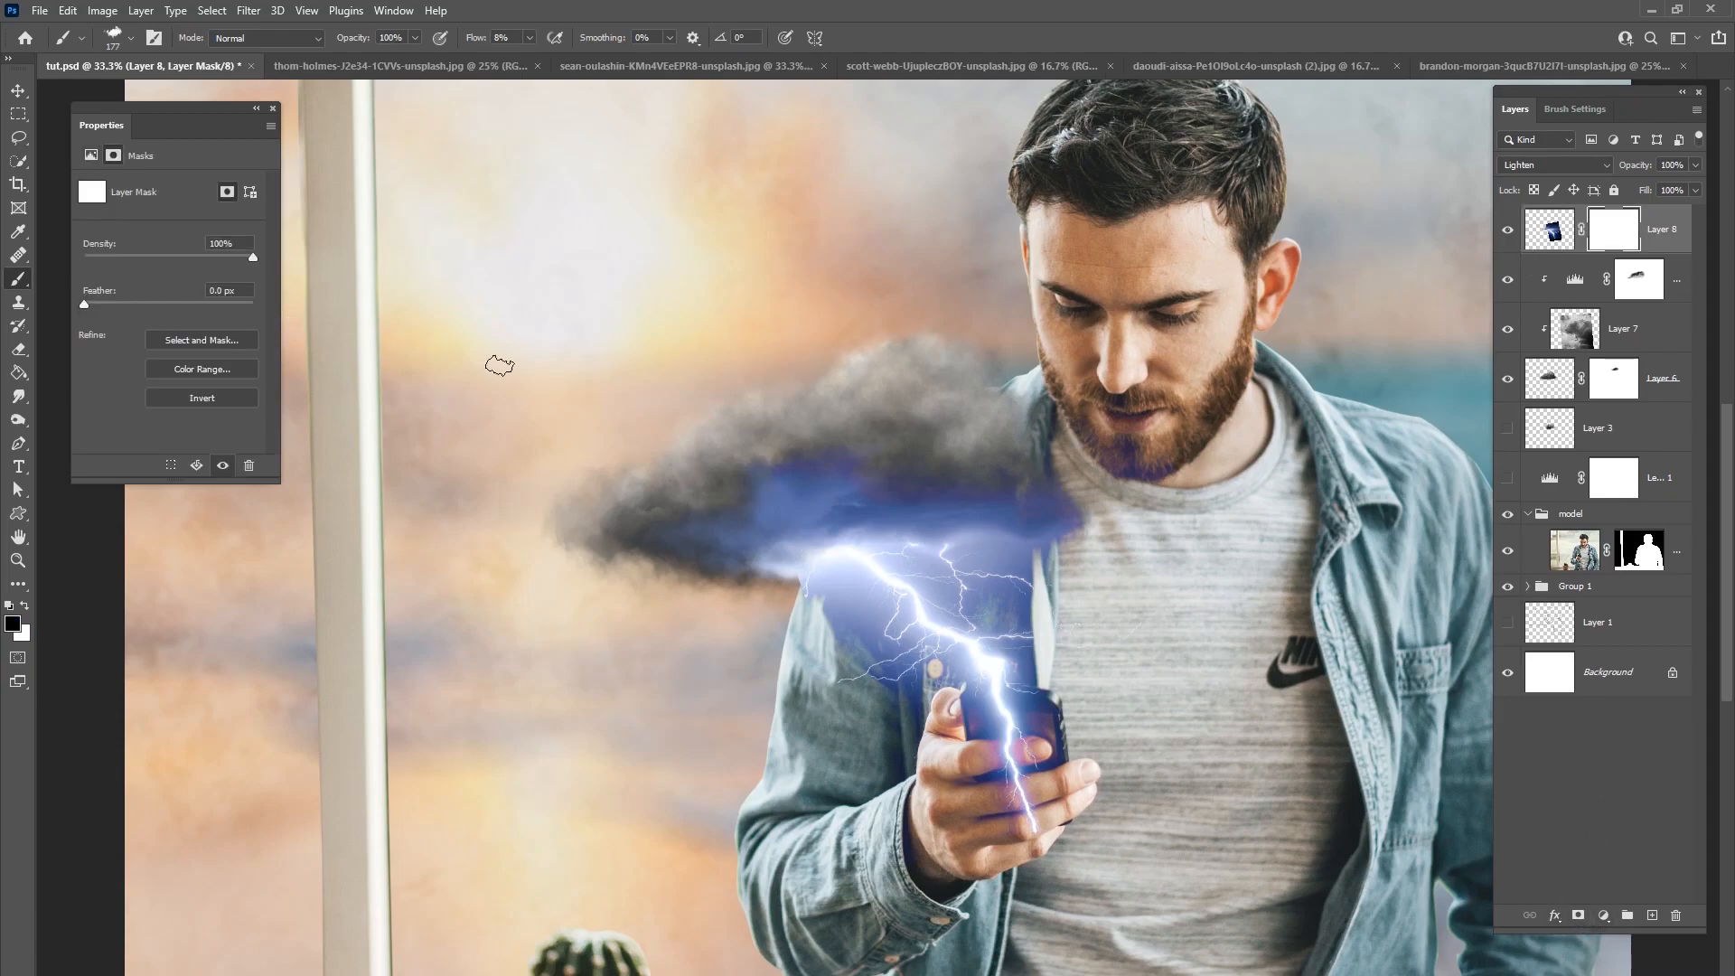
{"action": "left_click_drag", "start_coordinate": [1010, 638], "coordinate": [874, 574]}
{"action": "right_click", "coordinate": [1038, 588]}
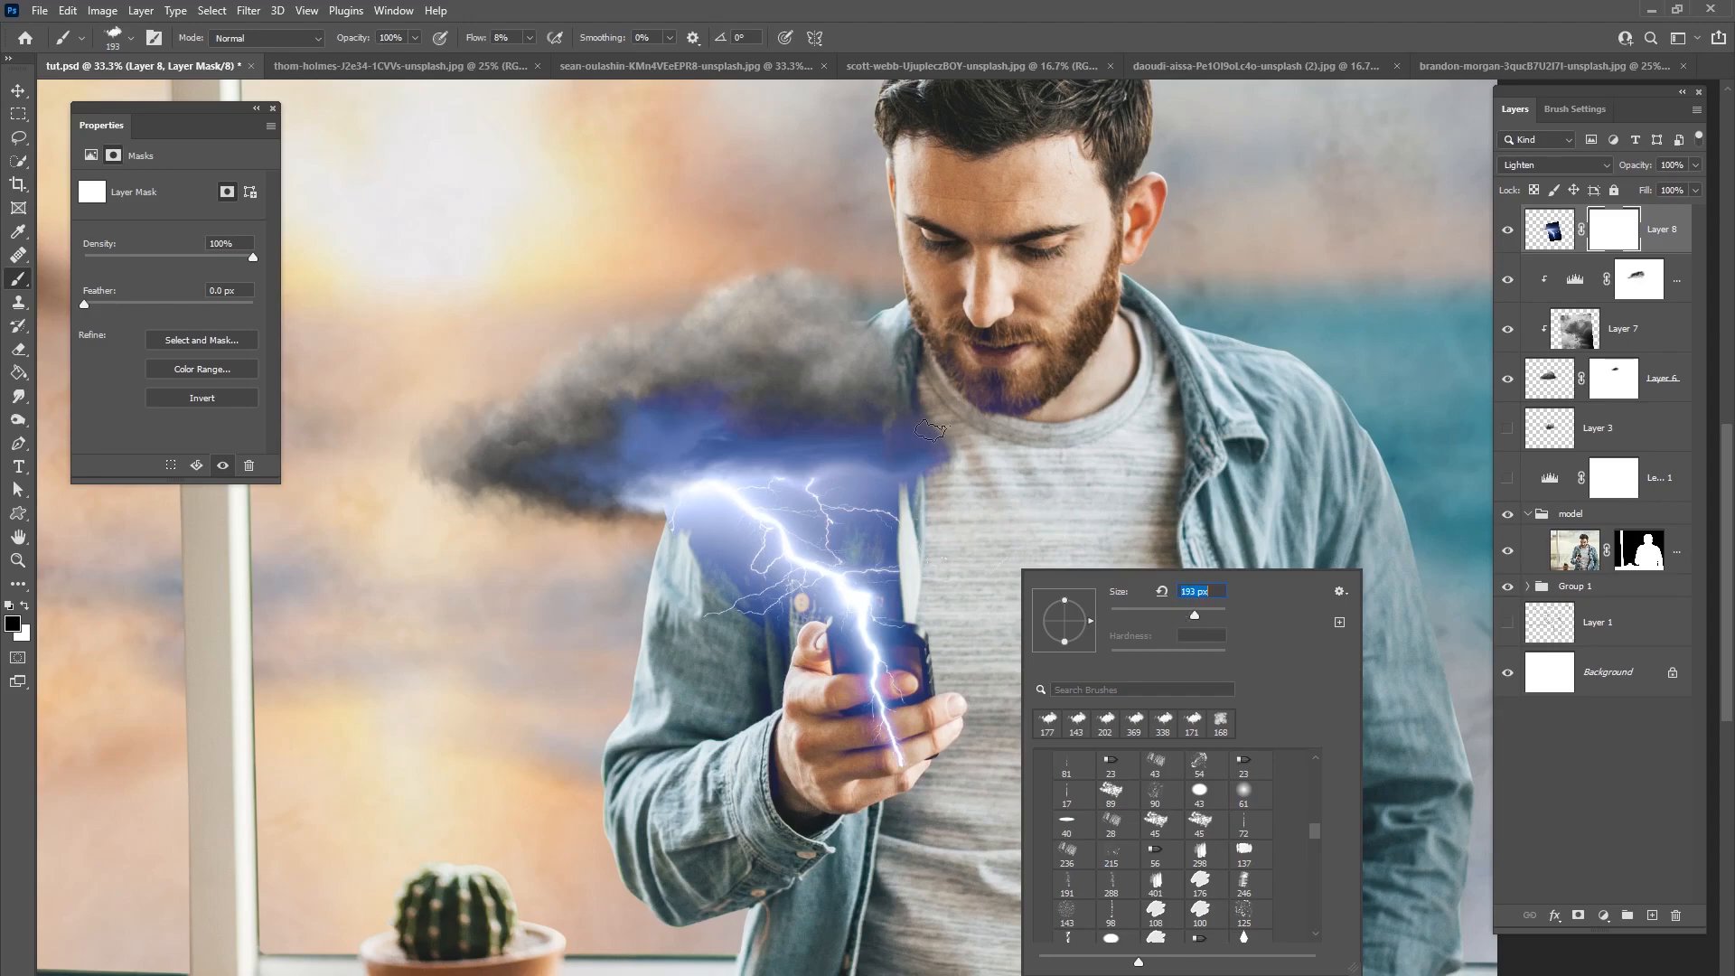
{"action": "key", "text": "Return"}
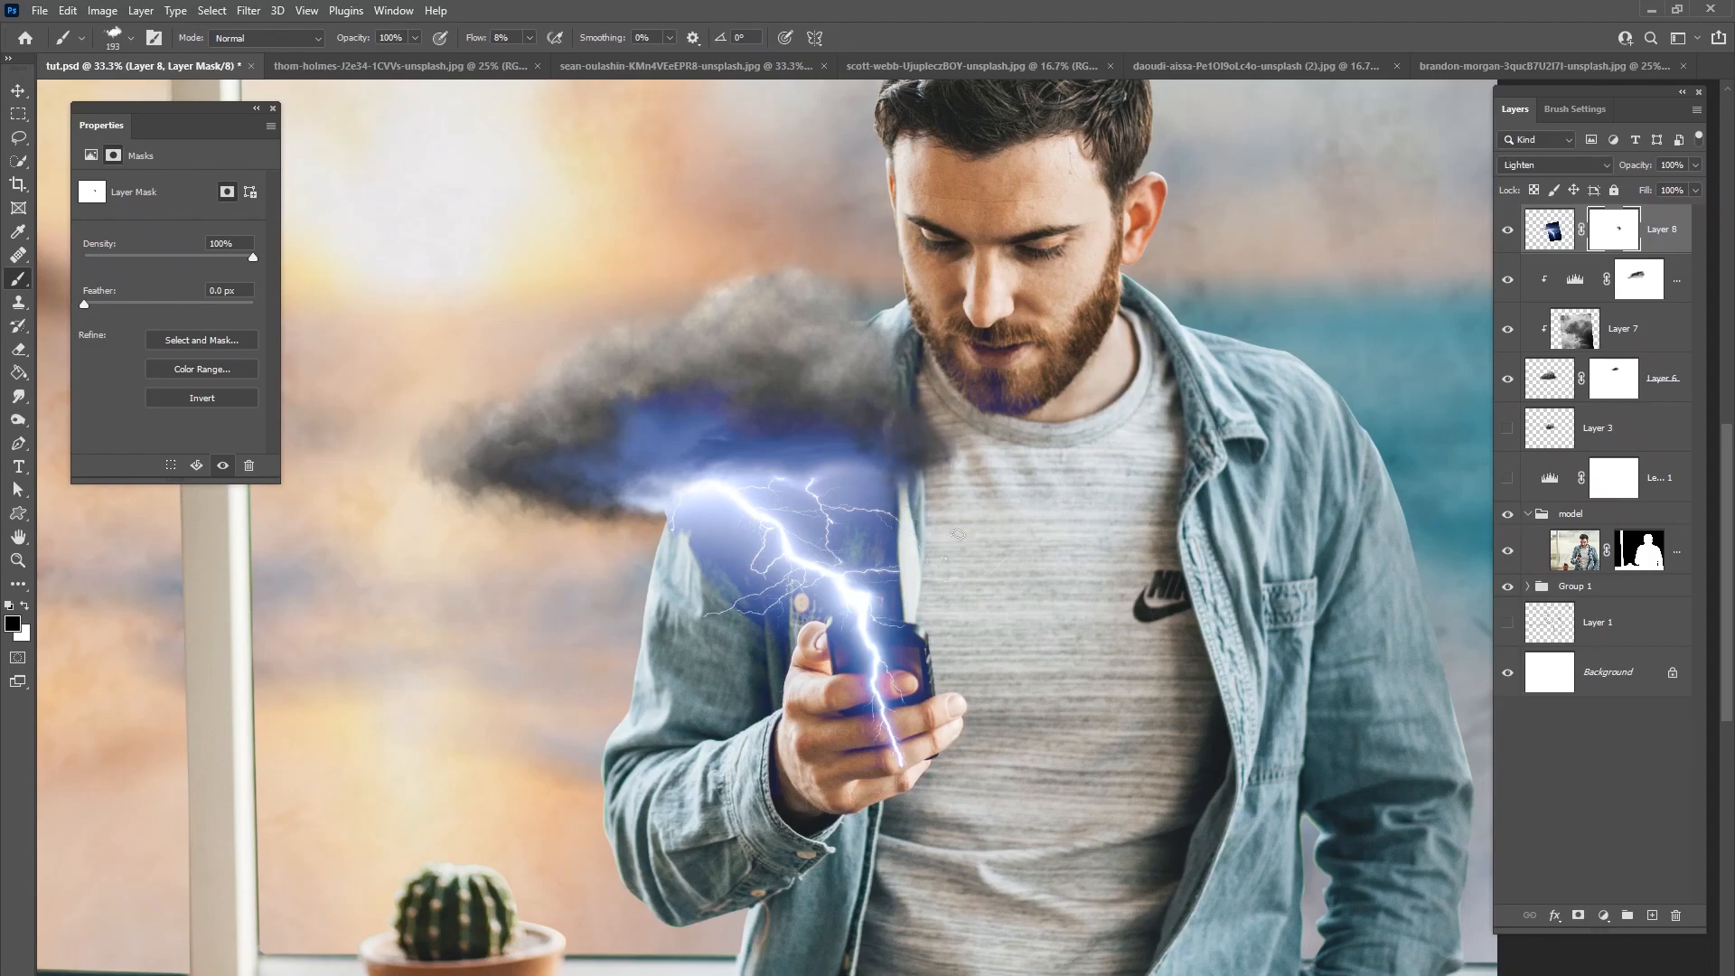
{"action": "left_click", "coordinate": [1507, 230]}
{"action": "left_click", "coordinate": [1507, 229]}
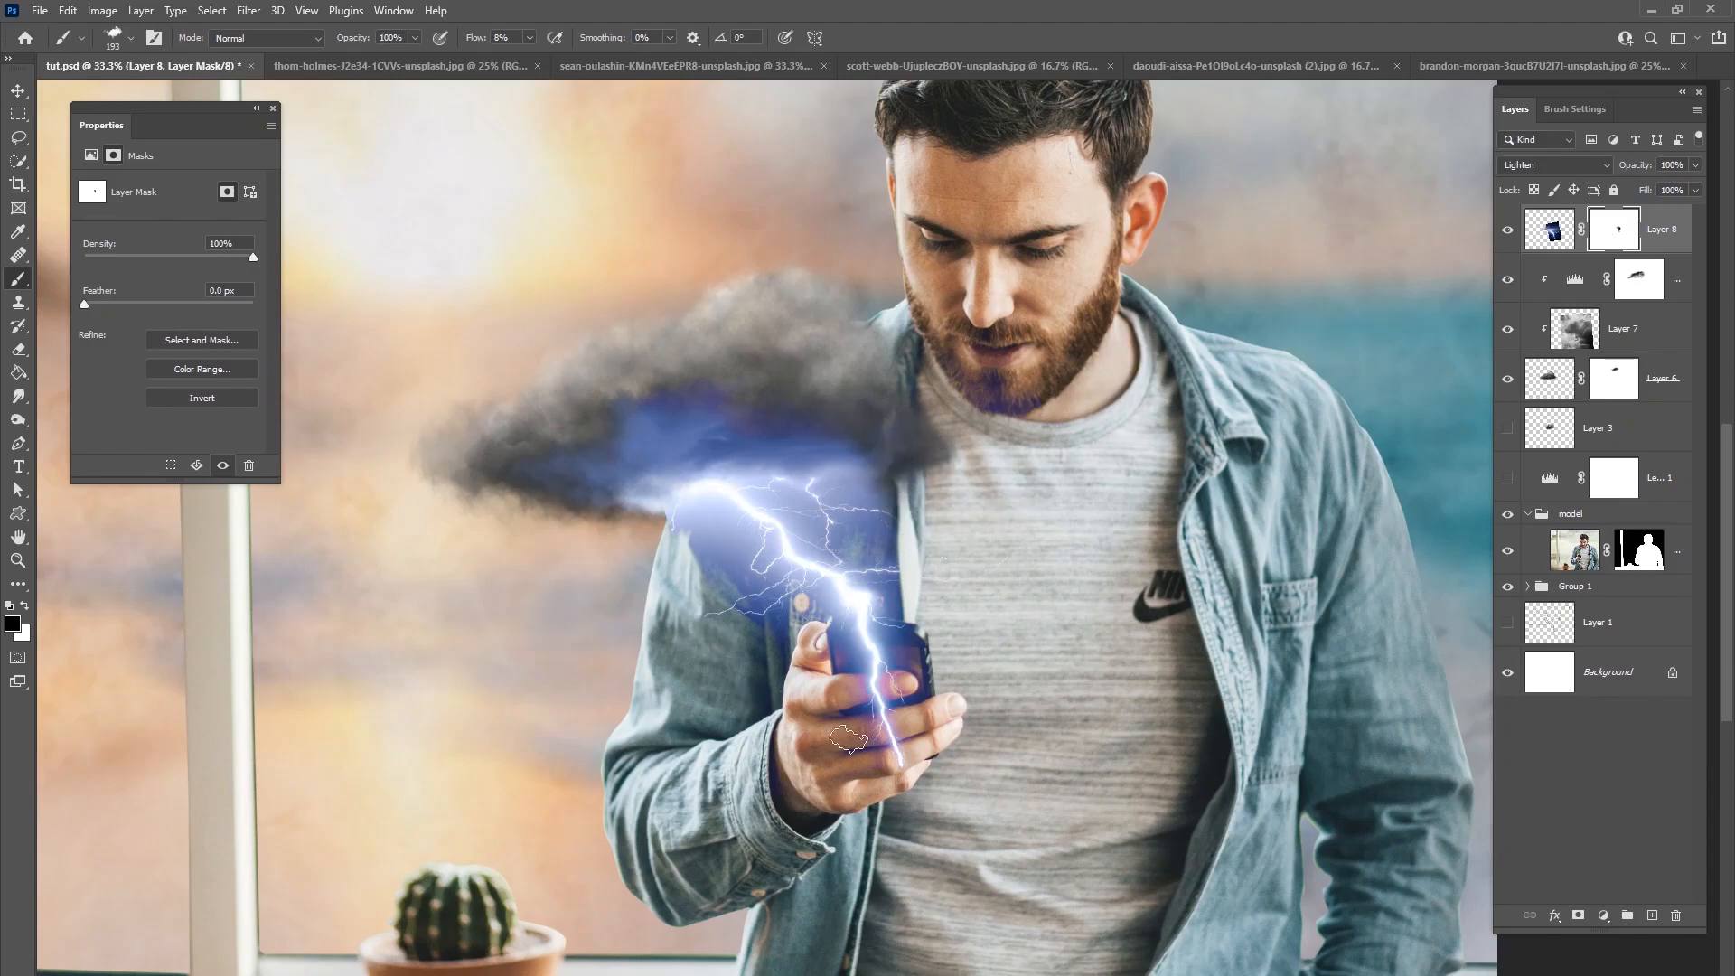
Step: Switch to the 48 px soft round brush with 21% hardness for painting on the lightning layer's mask
{"action": "right_click", "coordinate": [945, 599]}
{"action": "left_click_drag", "start_coordinate": [1255, 833], "coordinate": [1254, 778]}
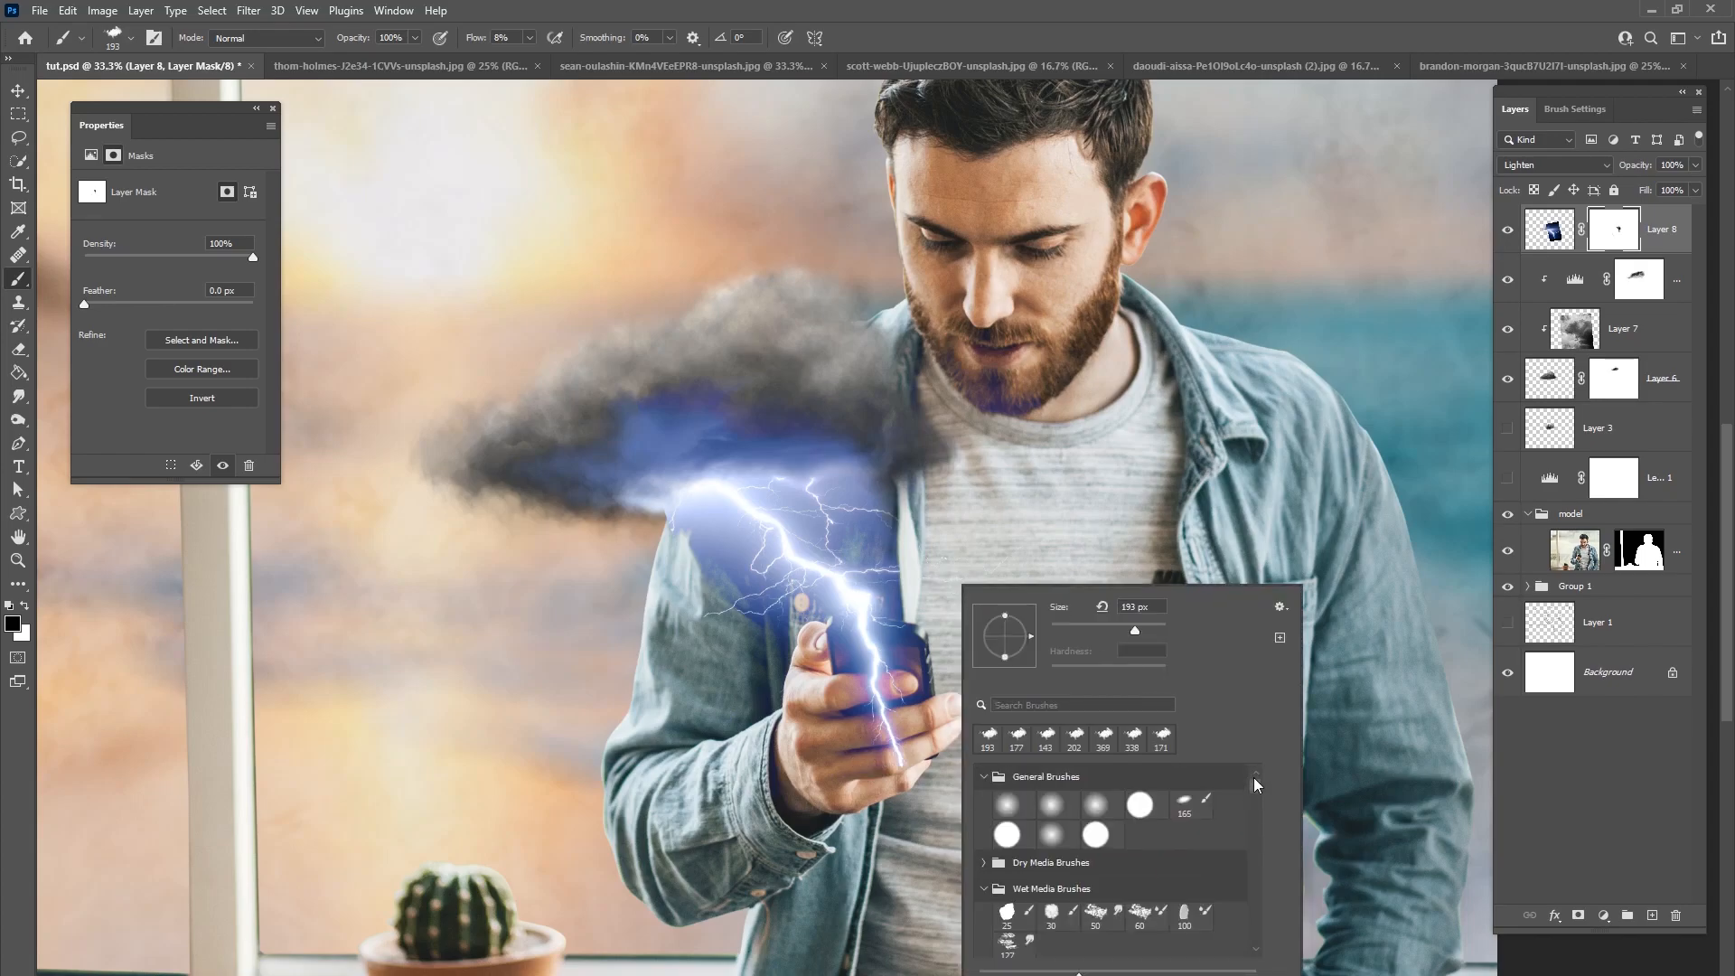
{"action": "left_click", "coordinate": [1117, 806]}
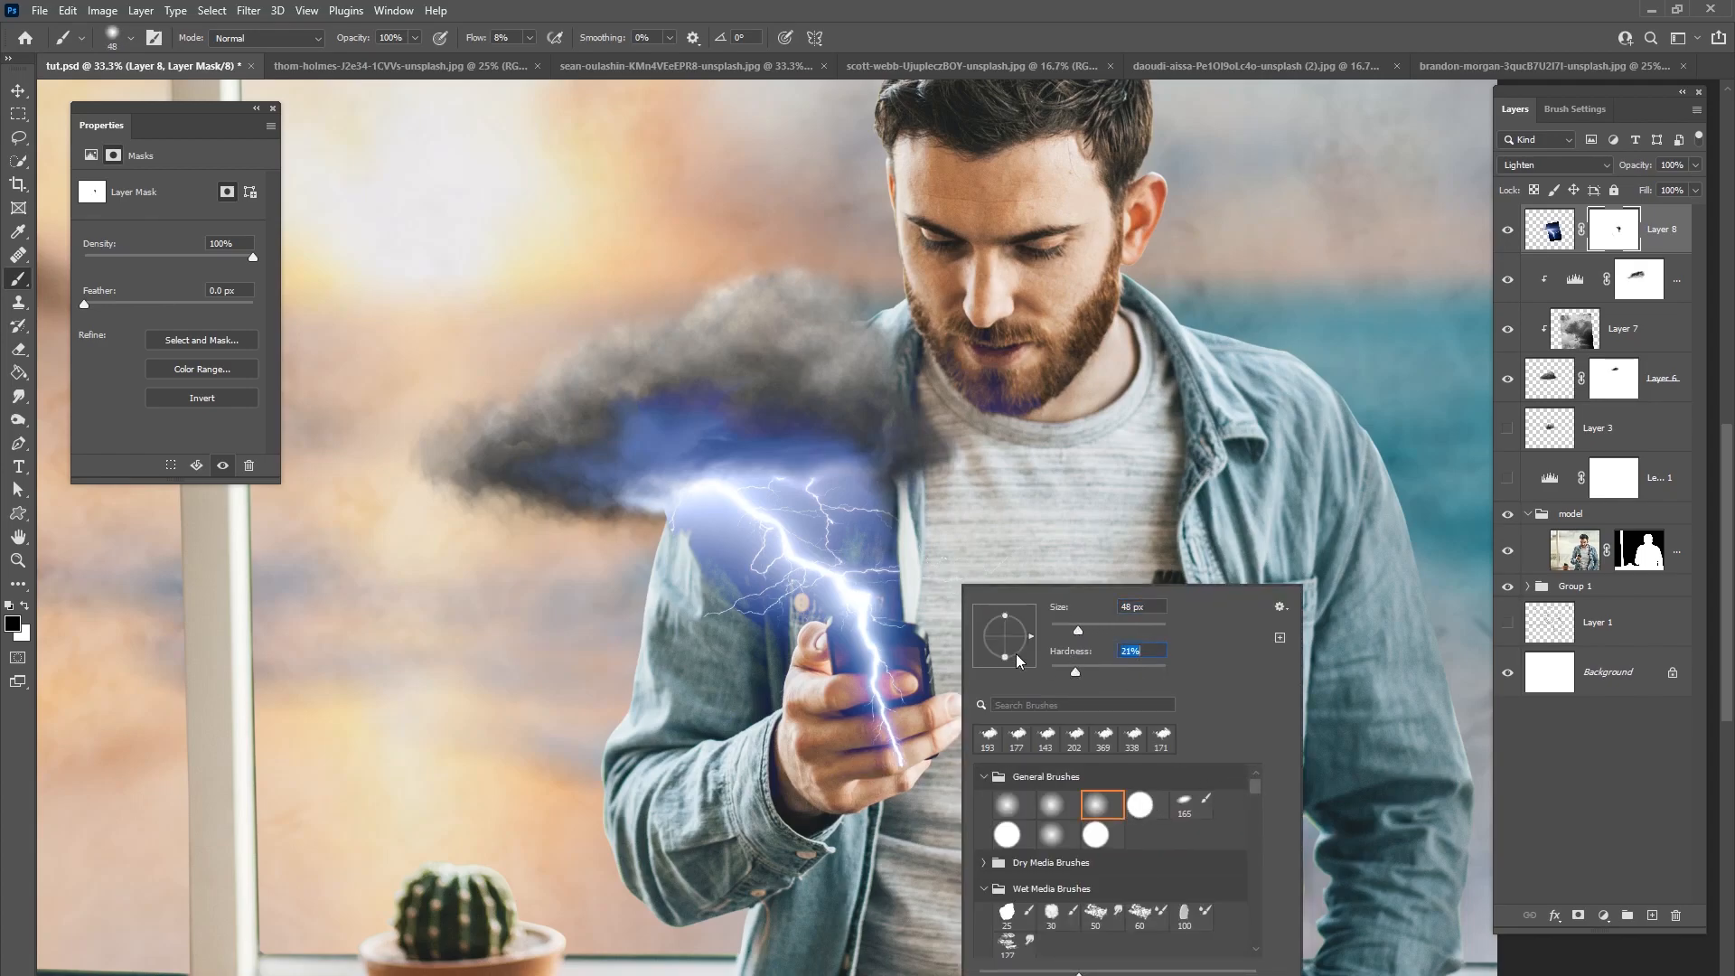
{"action": "key", "text": "Return"}
Step: Set the brush flow to 11% and mask out the lightning and blue spill crossing the phone and hand with black at 78 px
{"action": "left_click_drag", "start_coordinate": [530, 38], "coordinate": [525, 58]}
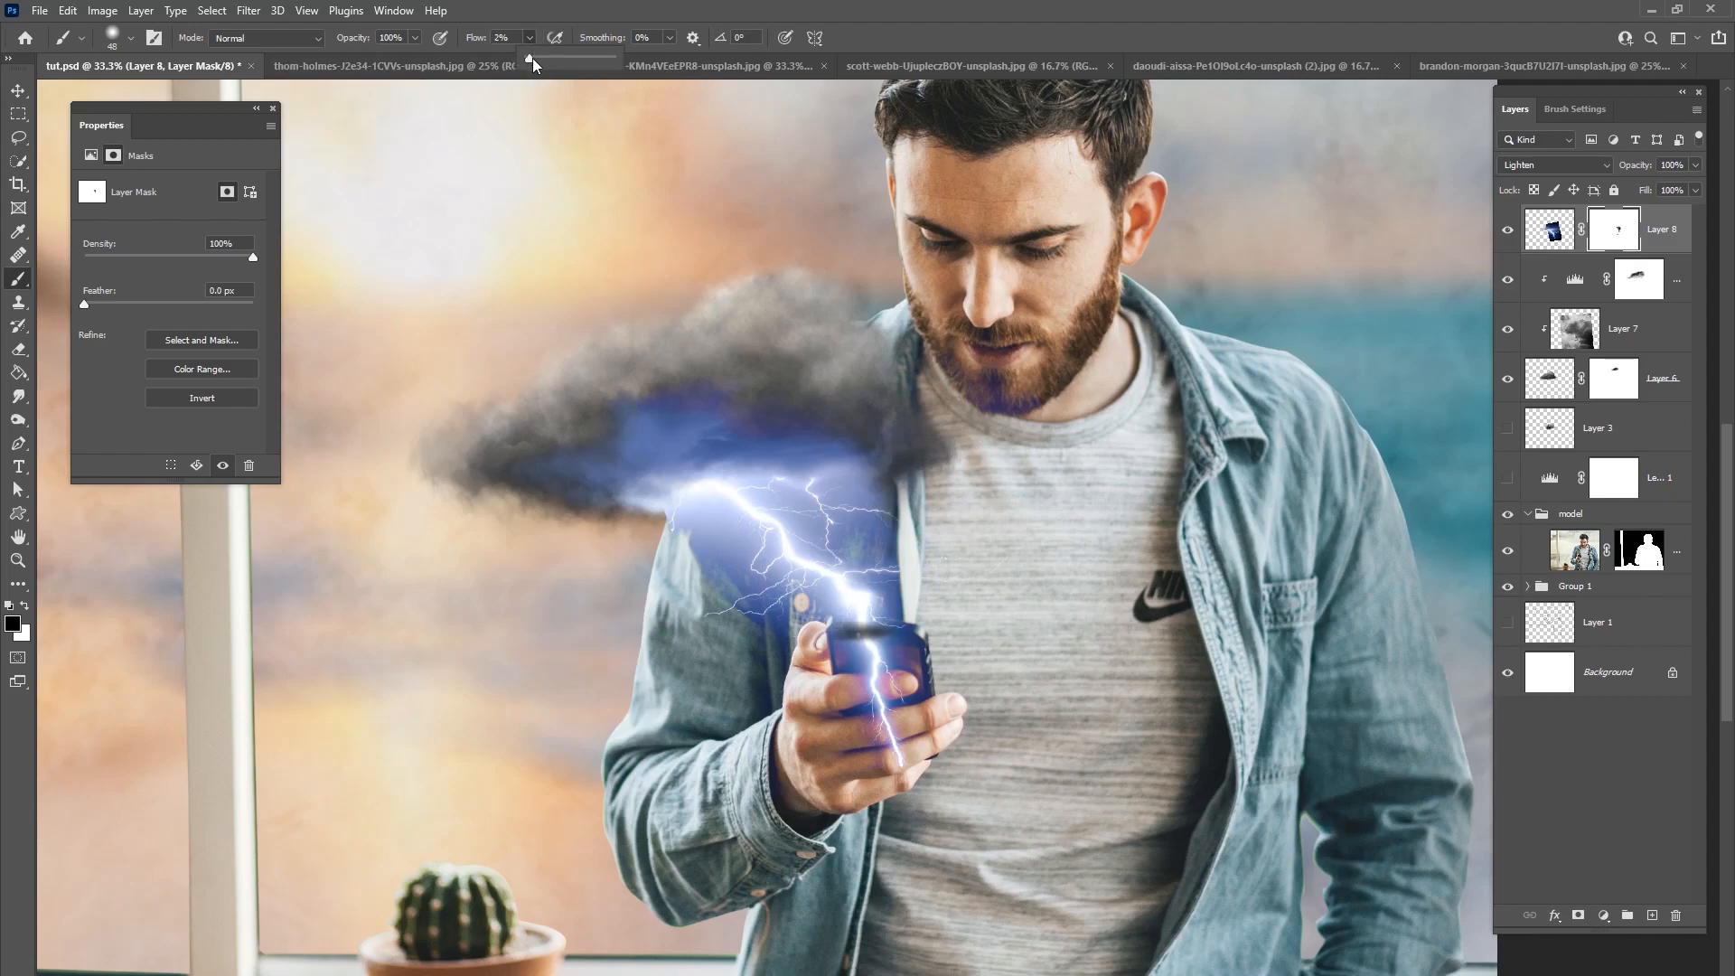
{"action": "key", "text": "shift+1"}
{"action": "key", "text": "shift+1"}
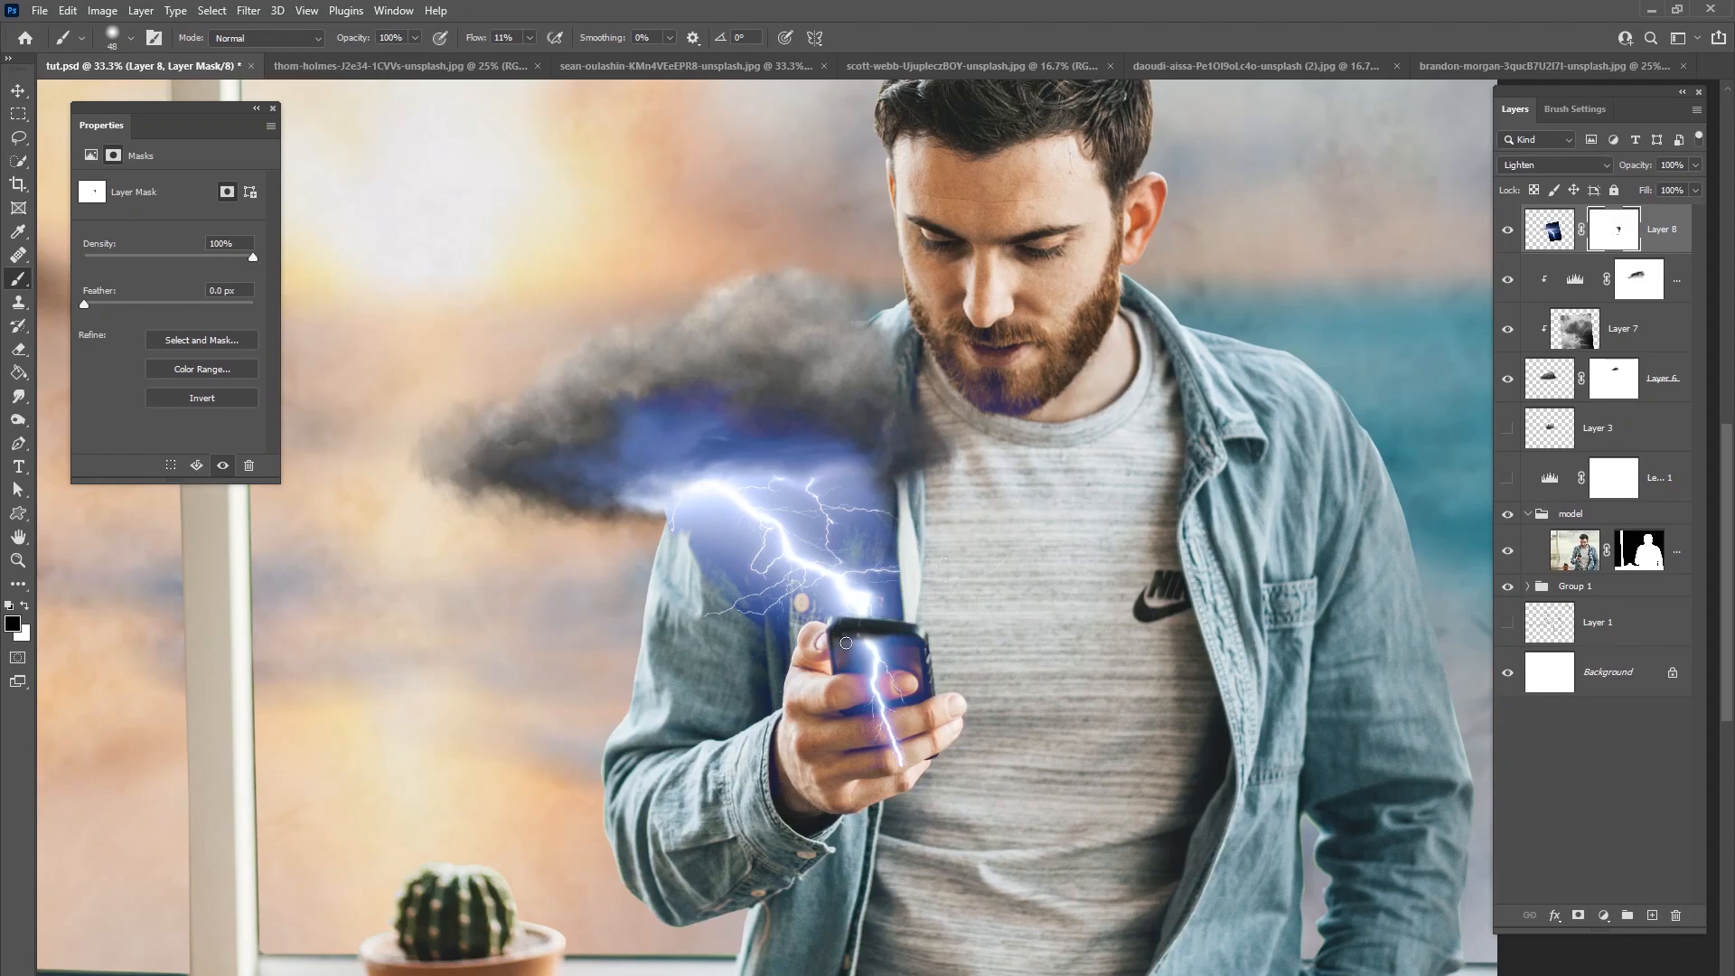
{"action": "right_click", "coordinate": [934, 645]}
{"action": "mouse_move", "coordinate": [861, 668]}
{"action": "left_mouse_down"}
{"action": "mouse_move", "coordinate": [887, 636]}
{"action": "mouse_move", "coordinate": [908, 681]}
{"action": "mouse_move", "coordinate": [877, 696]}
{"action": "mouse_move", "coordinate": [893, 746]}
{"action": "left_mouse_up"}
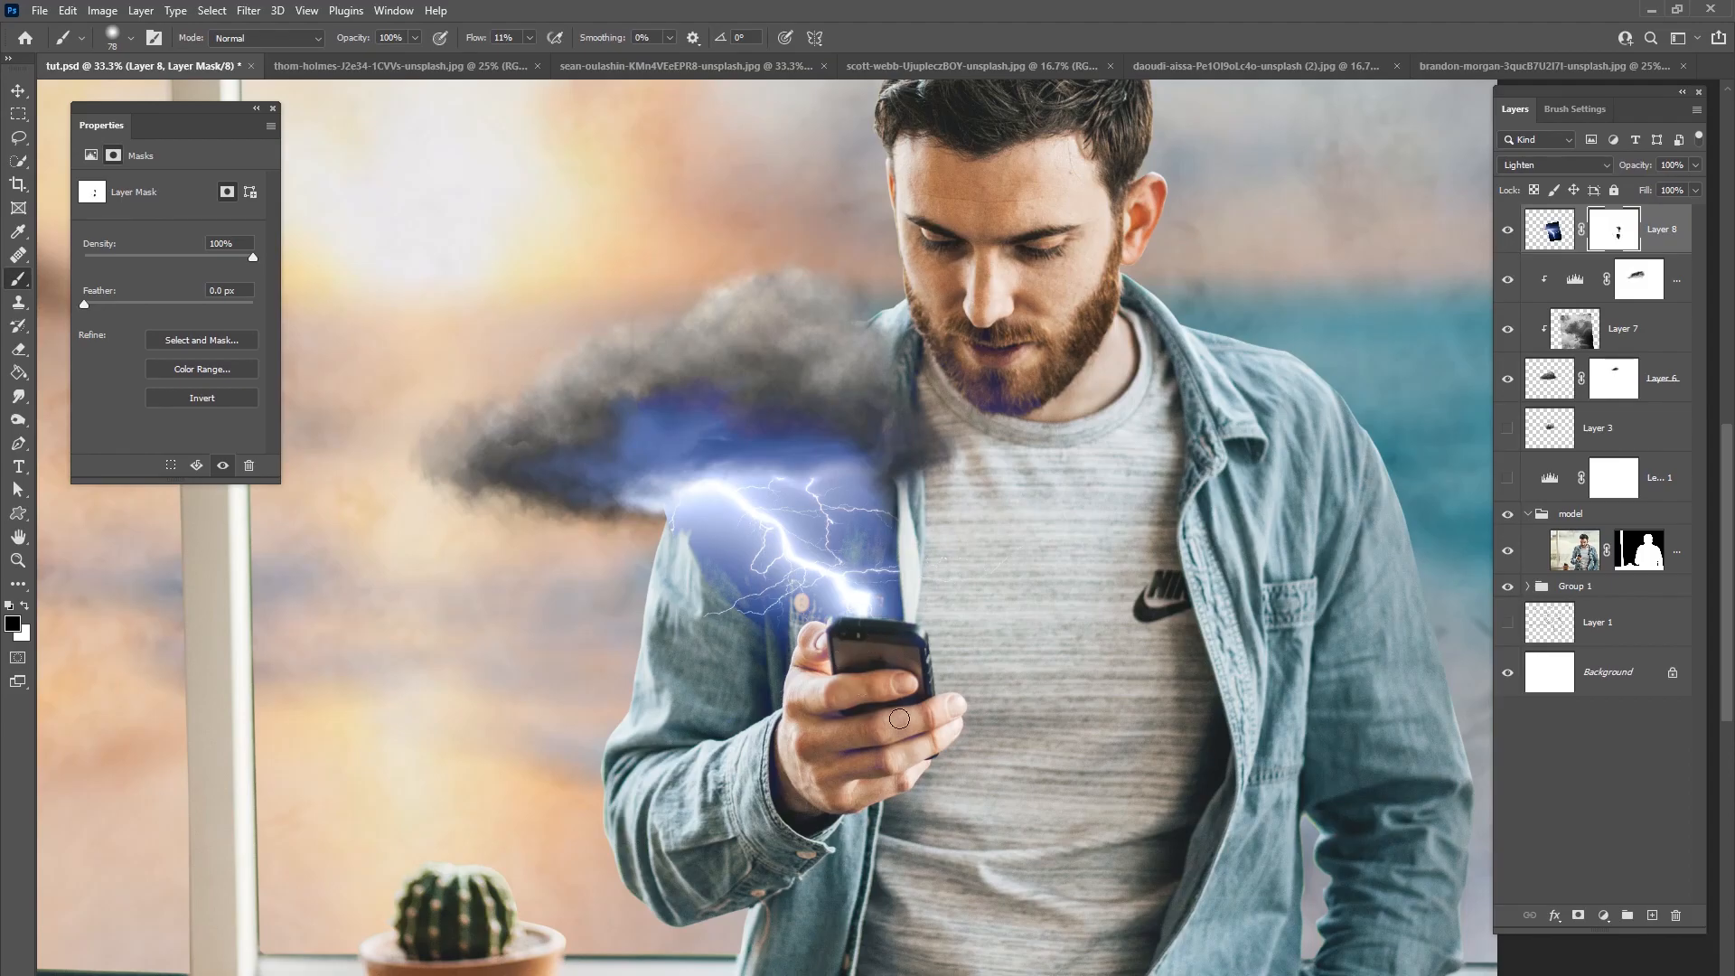
Step: Shrink the brush and paint white on the mask along the phone's top edge to restore the bolt's glow, then switch back to black
{"action": "scroll", "coordinate": [899, 719], "scroll_direction": "up", "scroll_amount": 6}
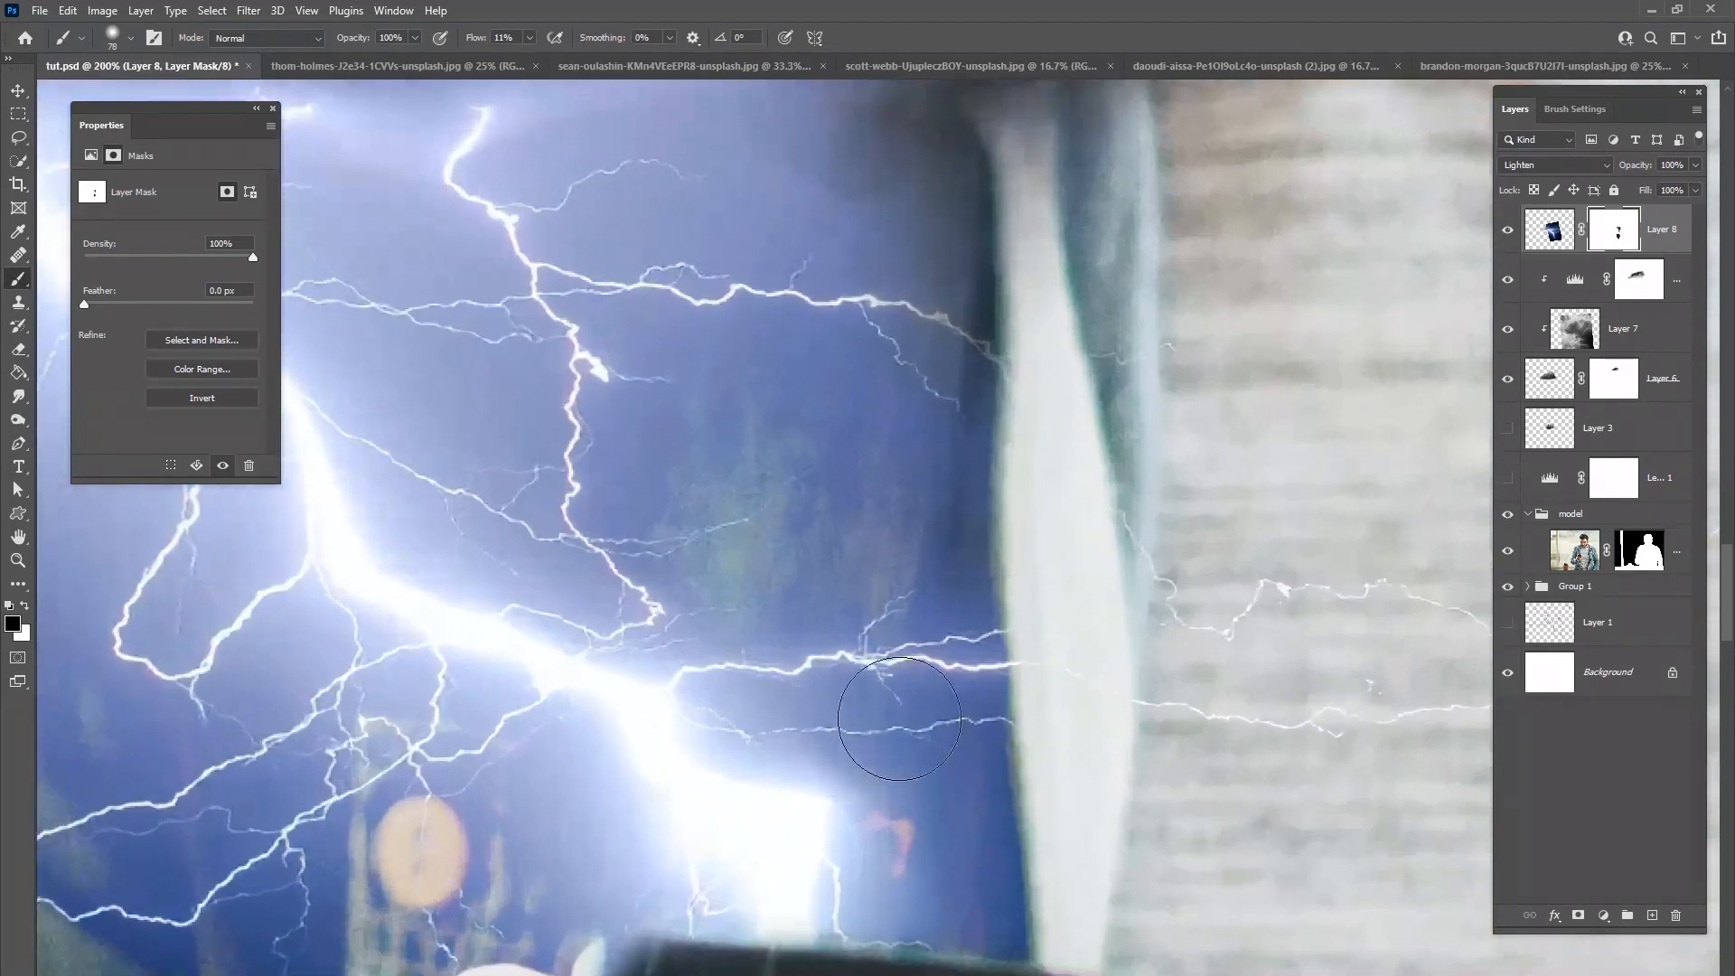
{"action": "left_click_drag", "start_coordinate": [900, 718], "coordinate": [1027, 391]}
{"action": "right_click", "coordinate": [1031, 664]}
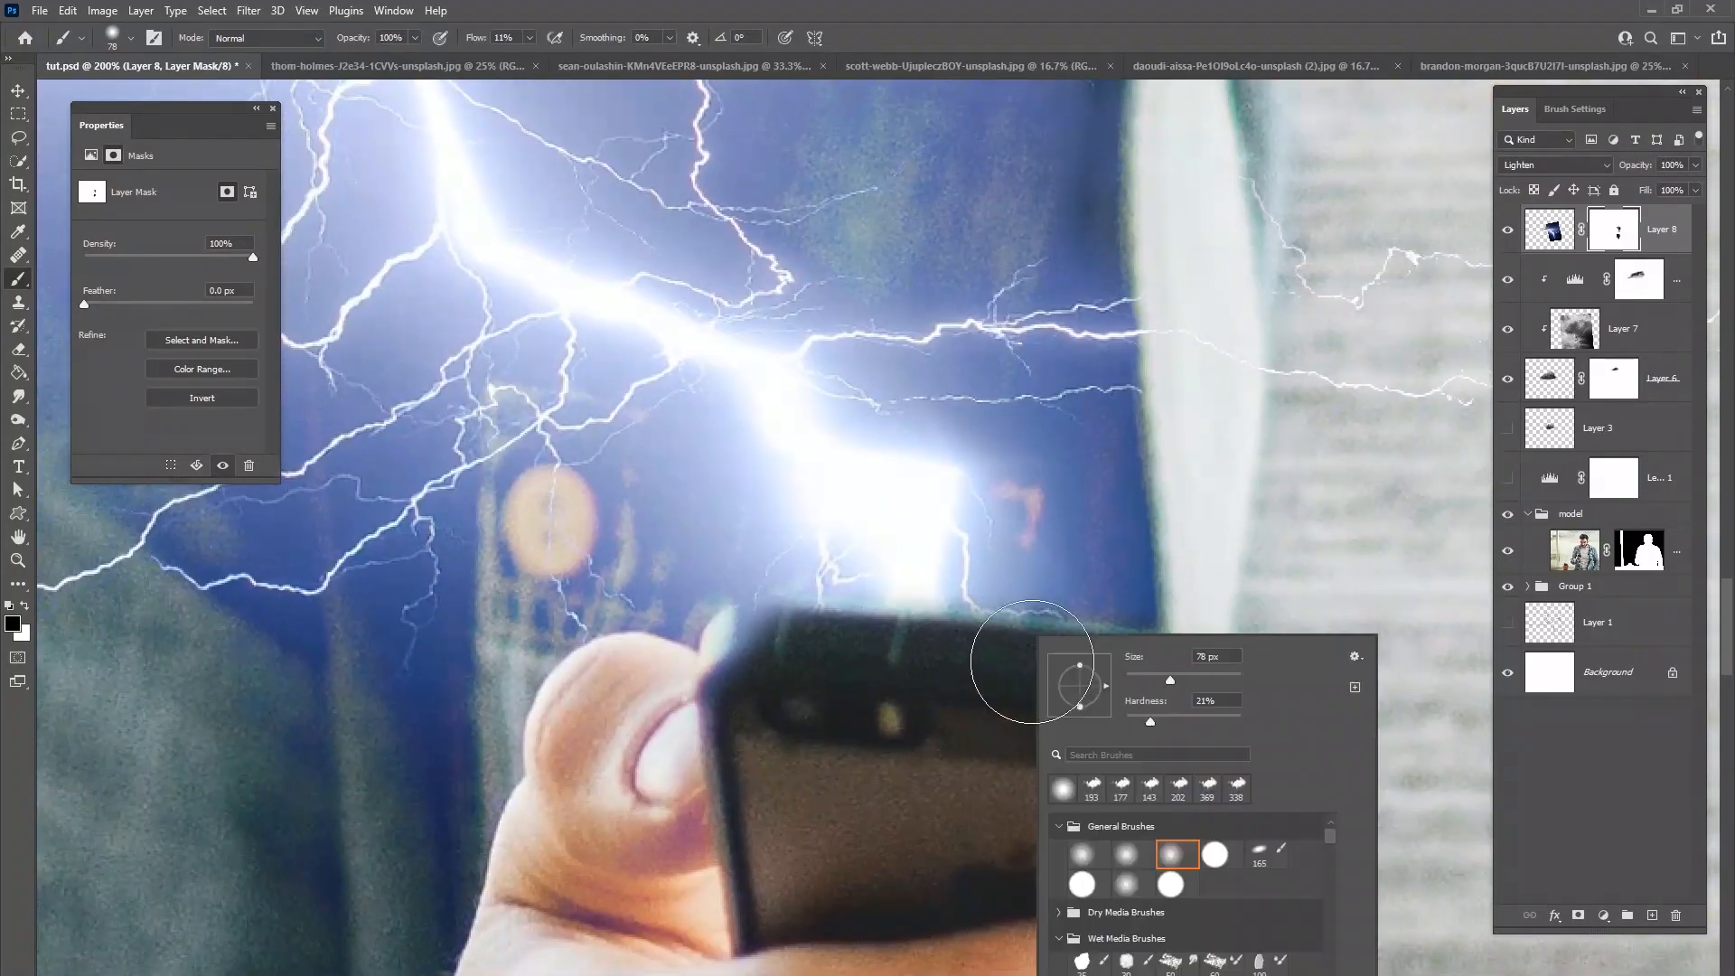
{"action": "left_click", "coordinate": [1151, 682]}
{"action": "key", "text": "Return"}
{"action": "key", "text": "x"}
{"action": "right_click", "coordinate": [974, 589]}
{"action": "left_click_drag", "start_coordinate": [1070, 627], "coordinate": [1058, 627]}
{"action": "left_click", "coordinate": [907, 607]}
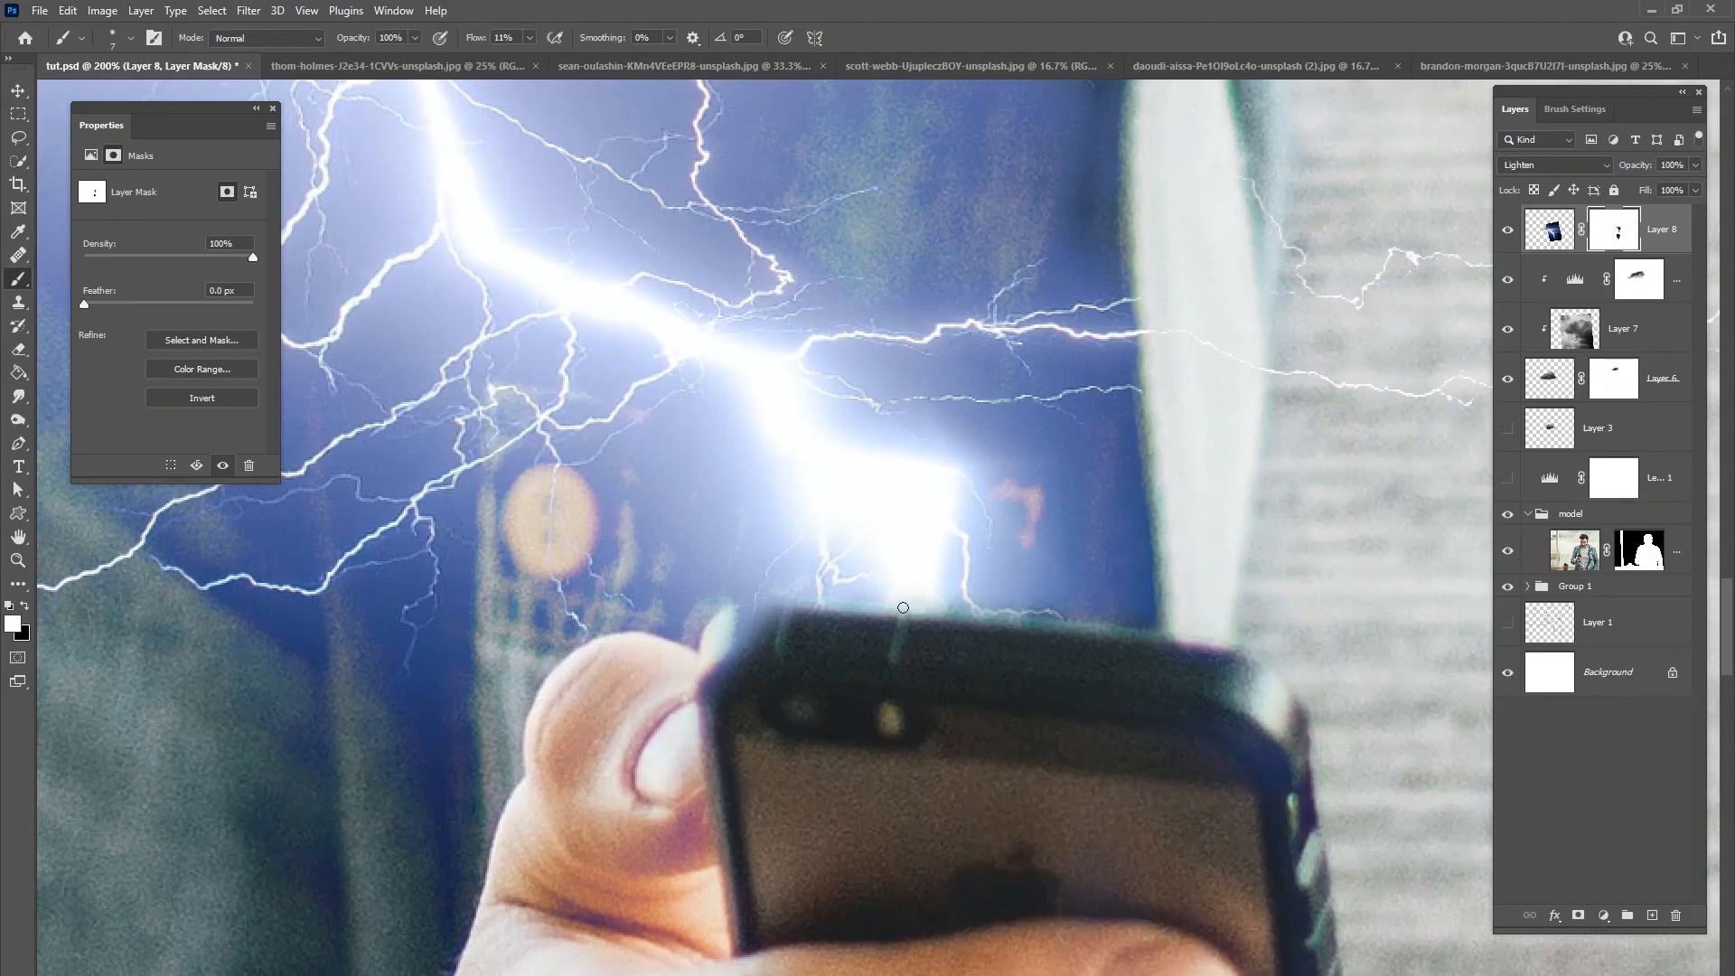
{"action": "left_click_drag", "start_coordinate": [911, 612], "coordinate": [1033, 621]}
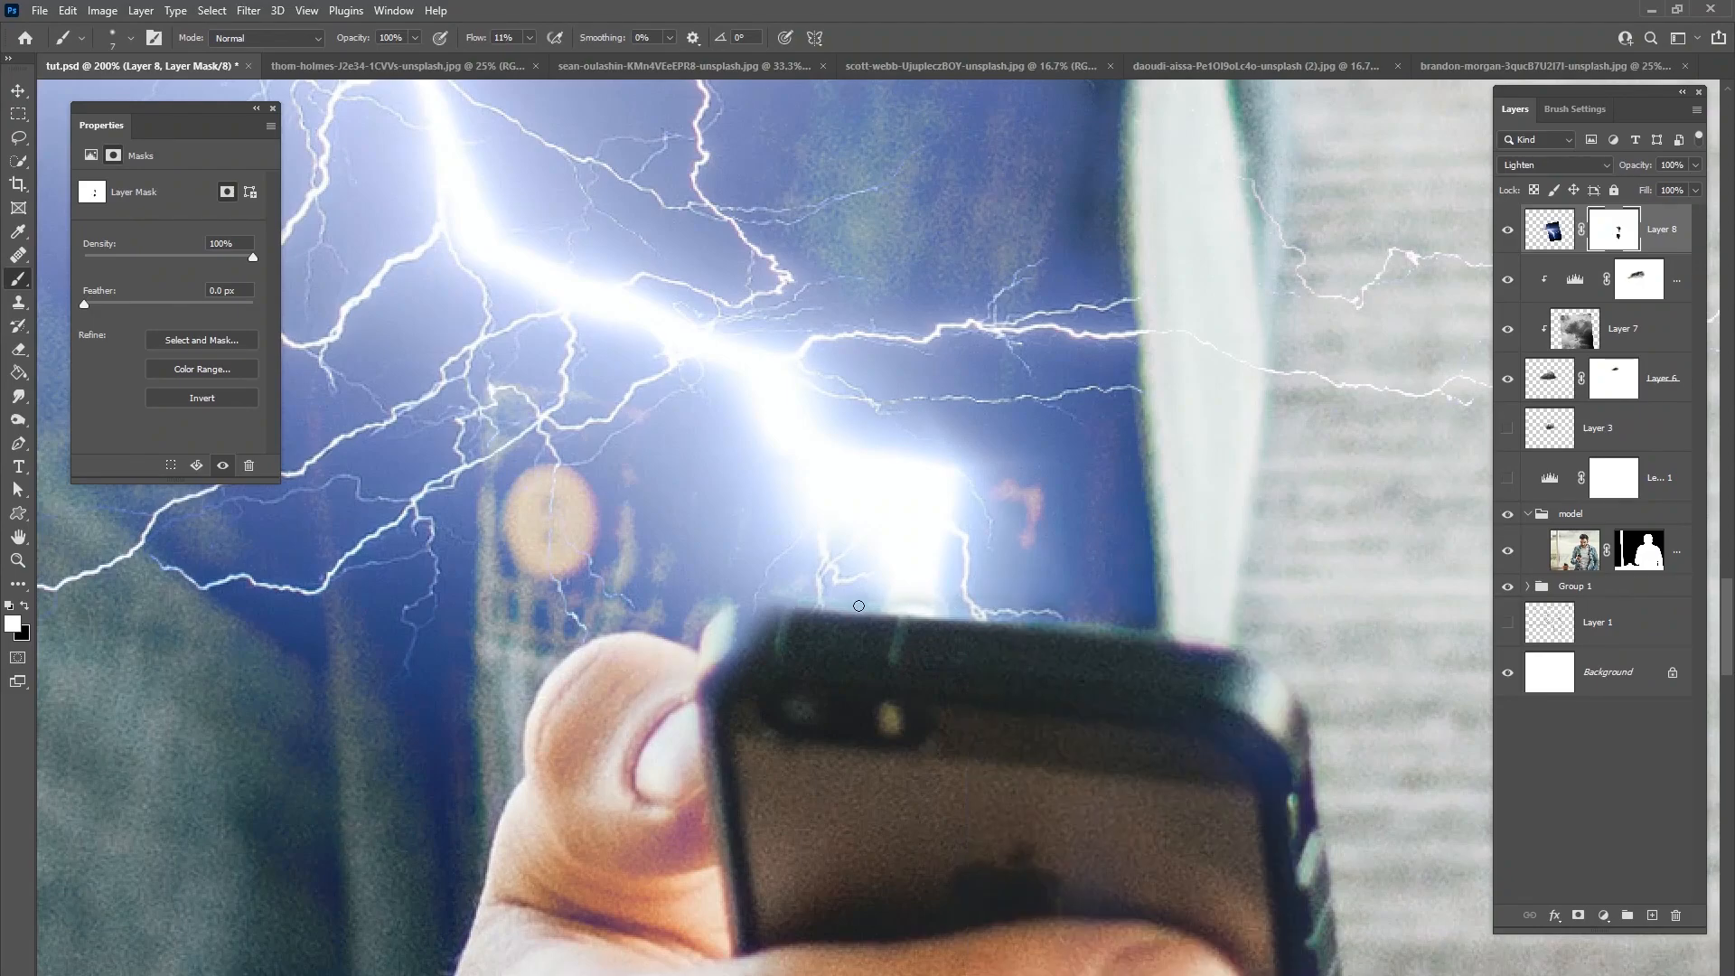
{"action": "key", "text": "x"}
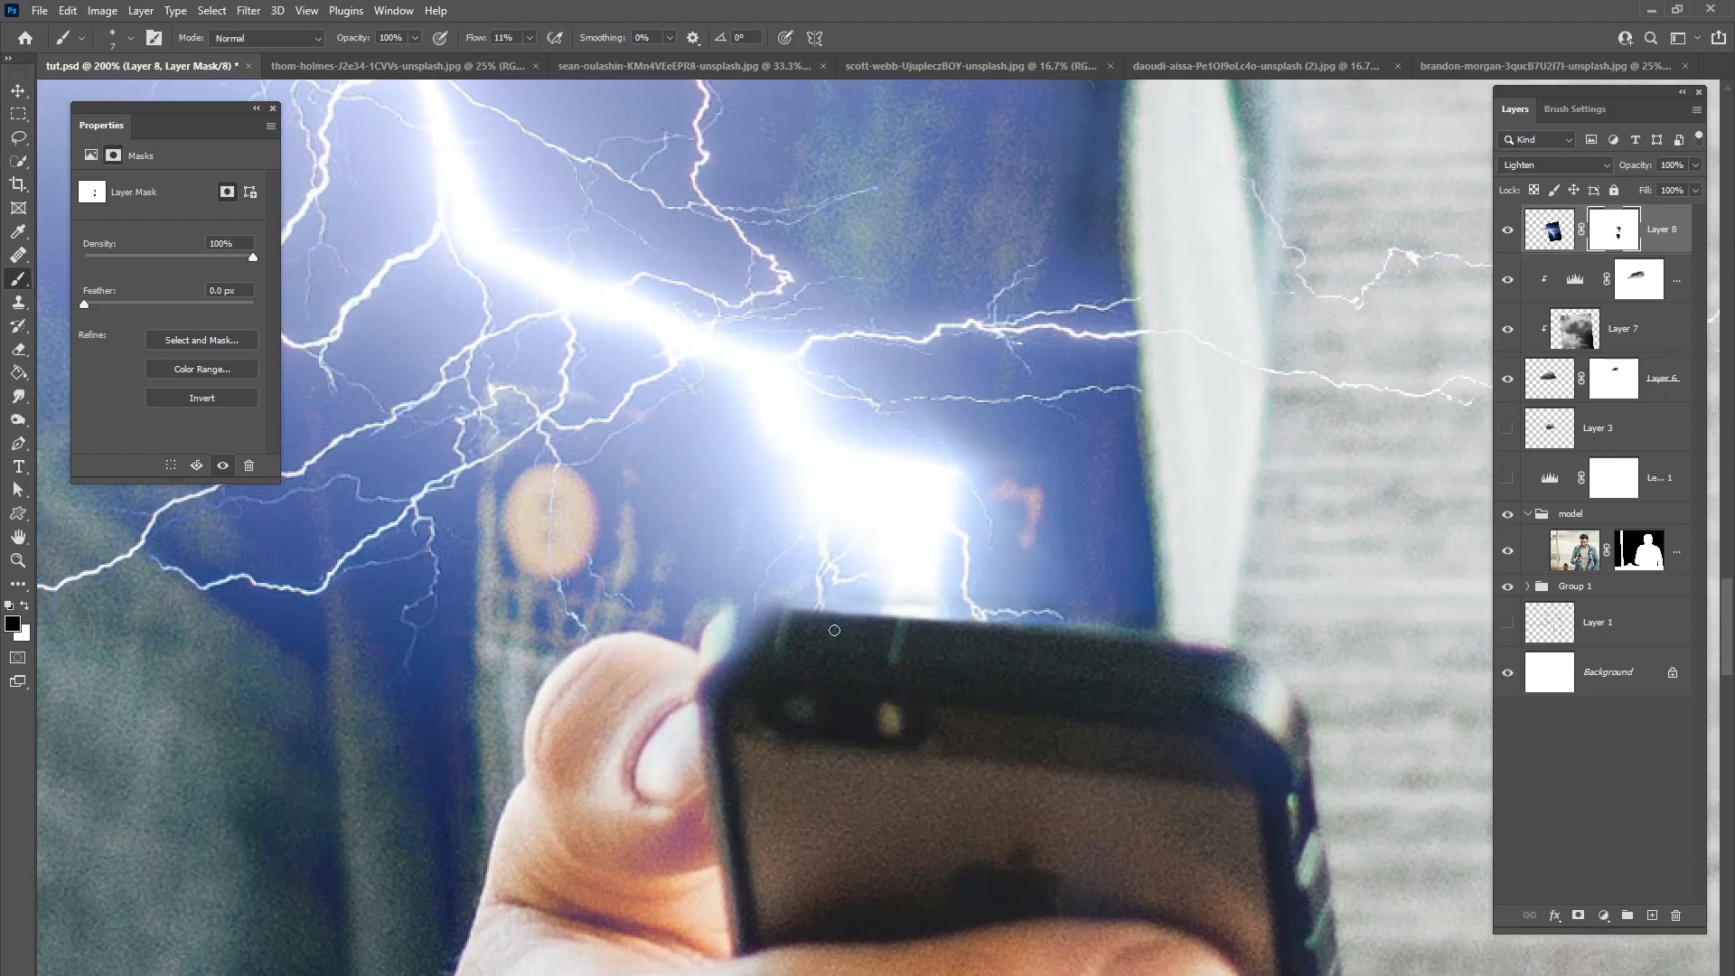
{"action": "key", "text": "ctrl+0"}
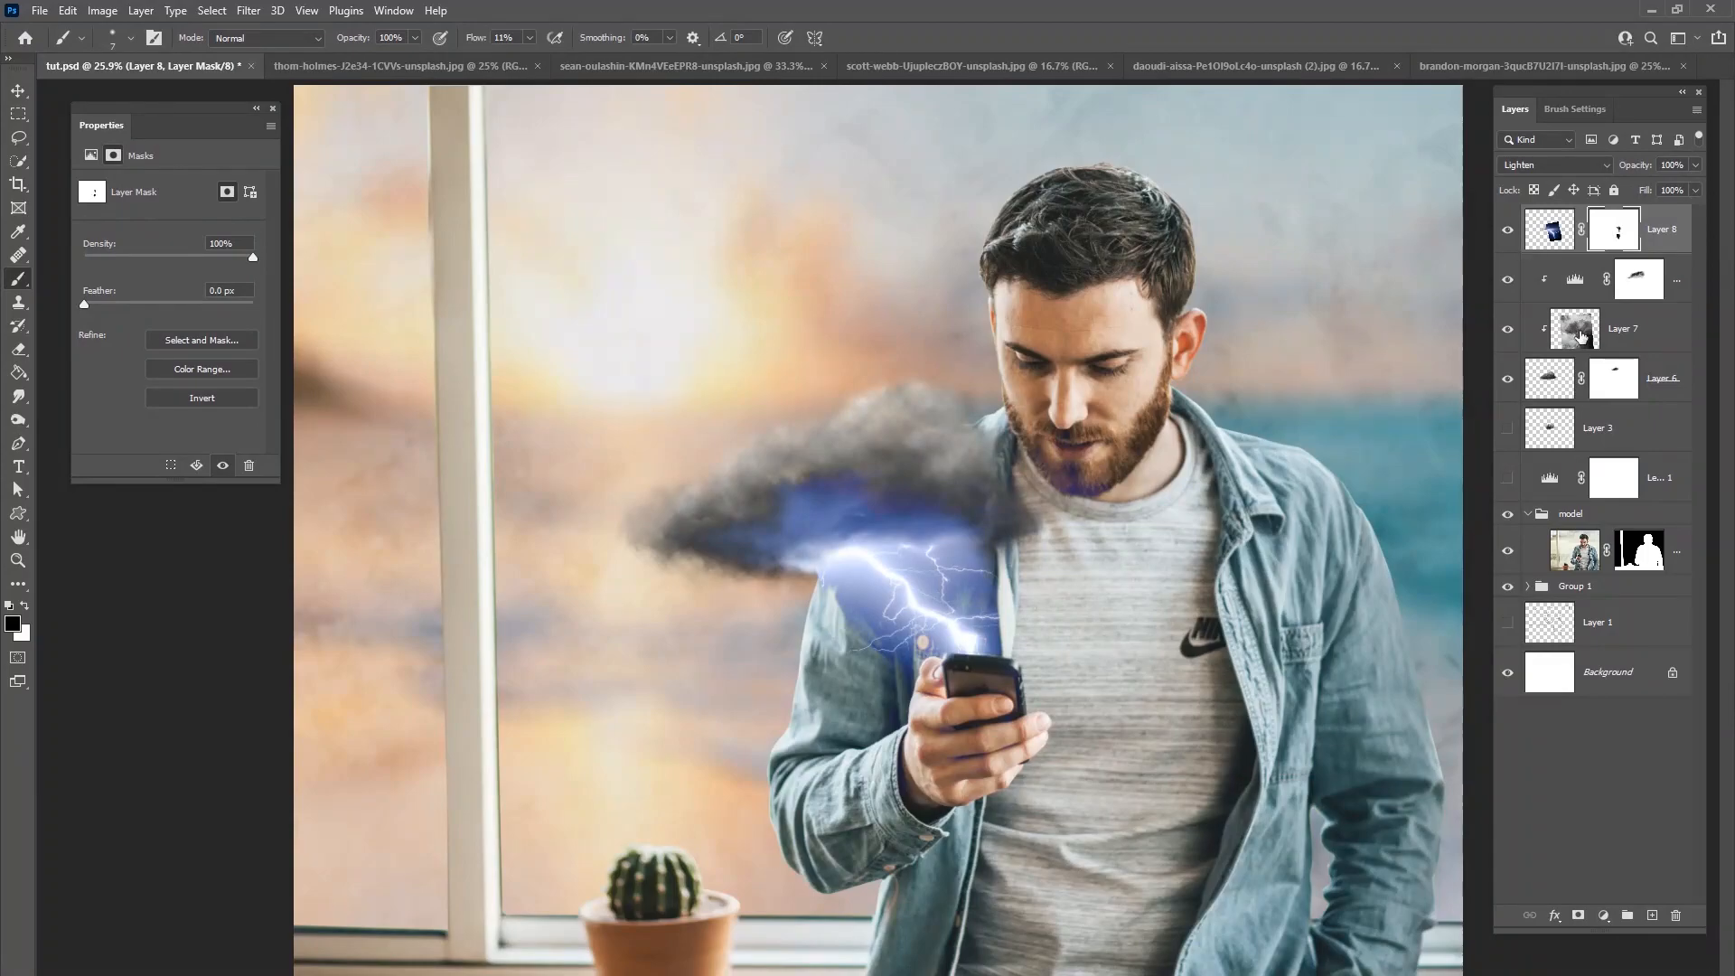
Step: Paint black on Layer 8's mask at 5% flow to soften the blue glow around the lightning, cloud and chin, then compare the layer's effect
{"action": "right_click", "coordinate": [969, 567]}
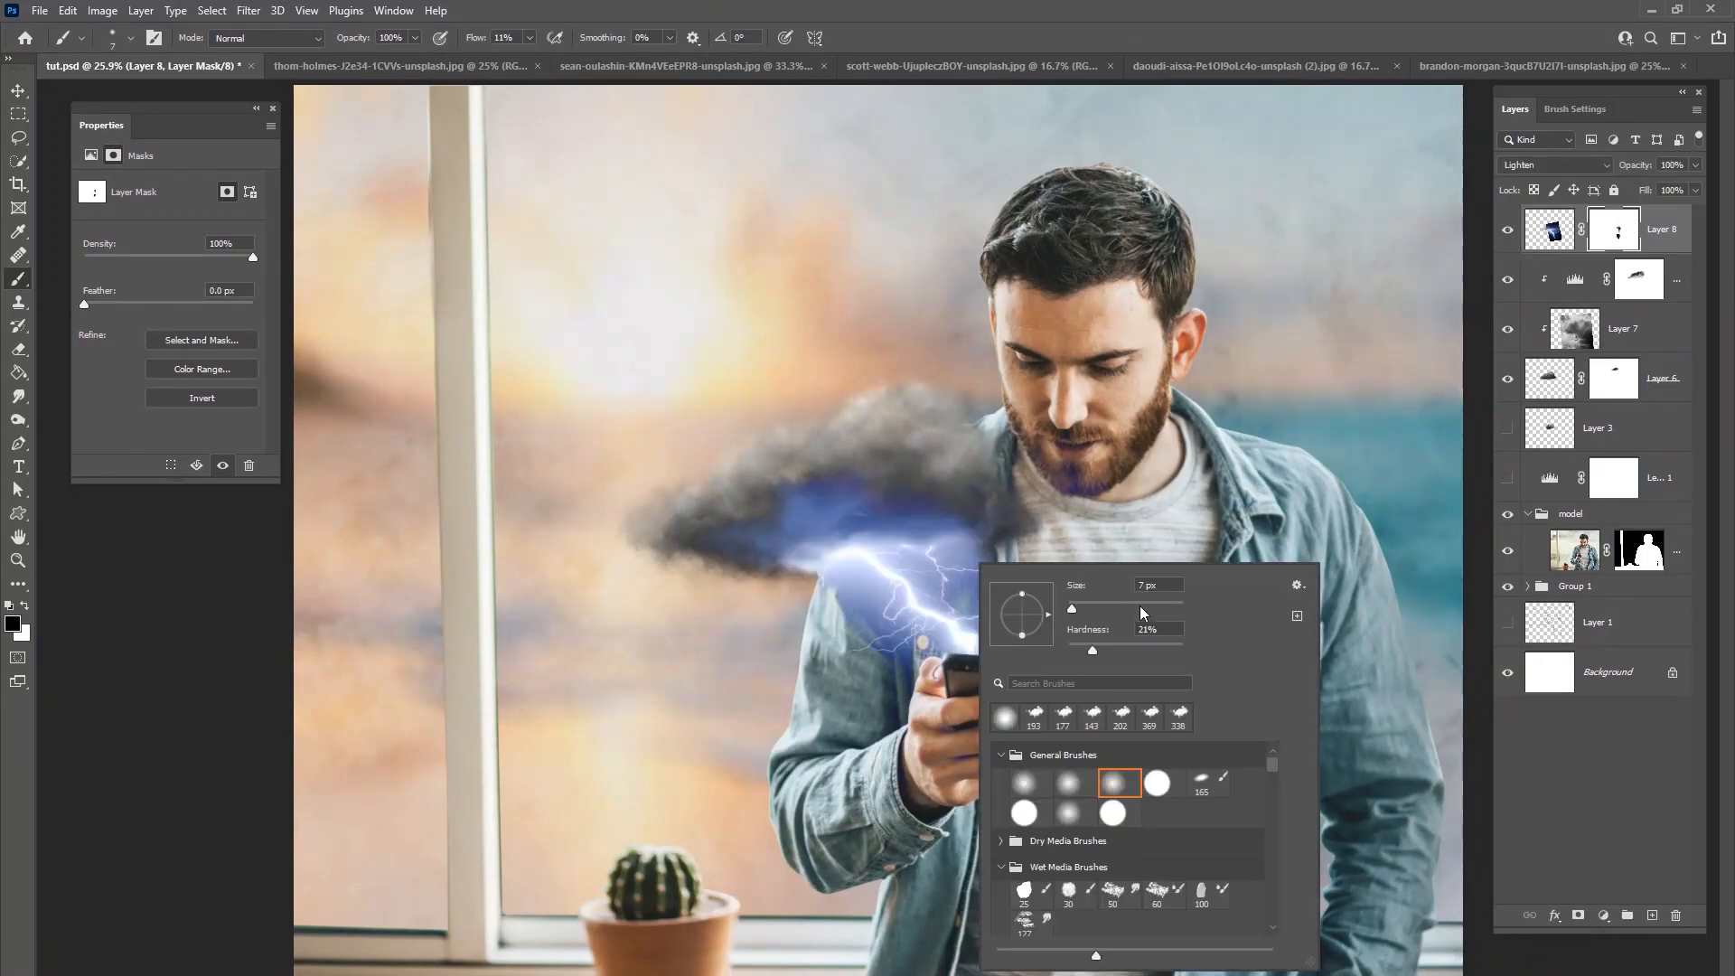
{"action": "left_click", "coordinate": [530, 38]}
{"action": "left_click_drag", "start_coordinate": [532, 57], "coordinate": [524, 56]}
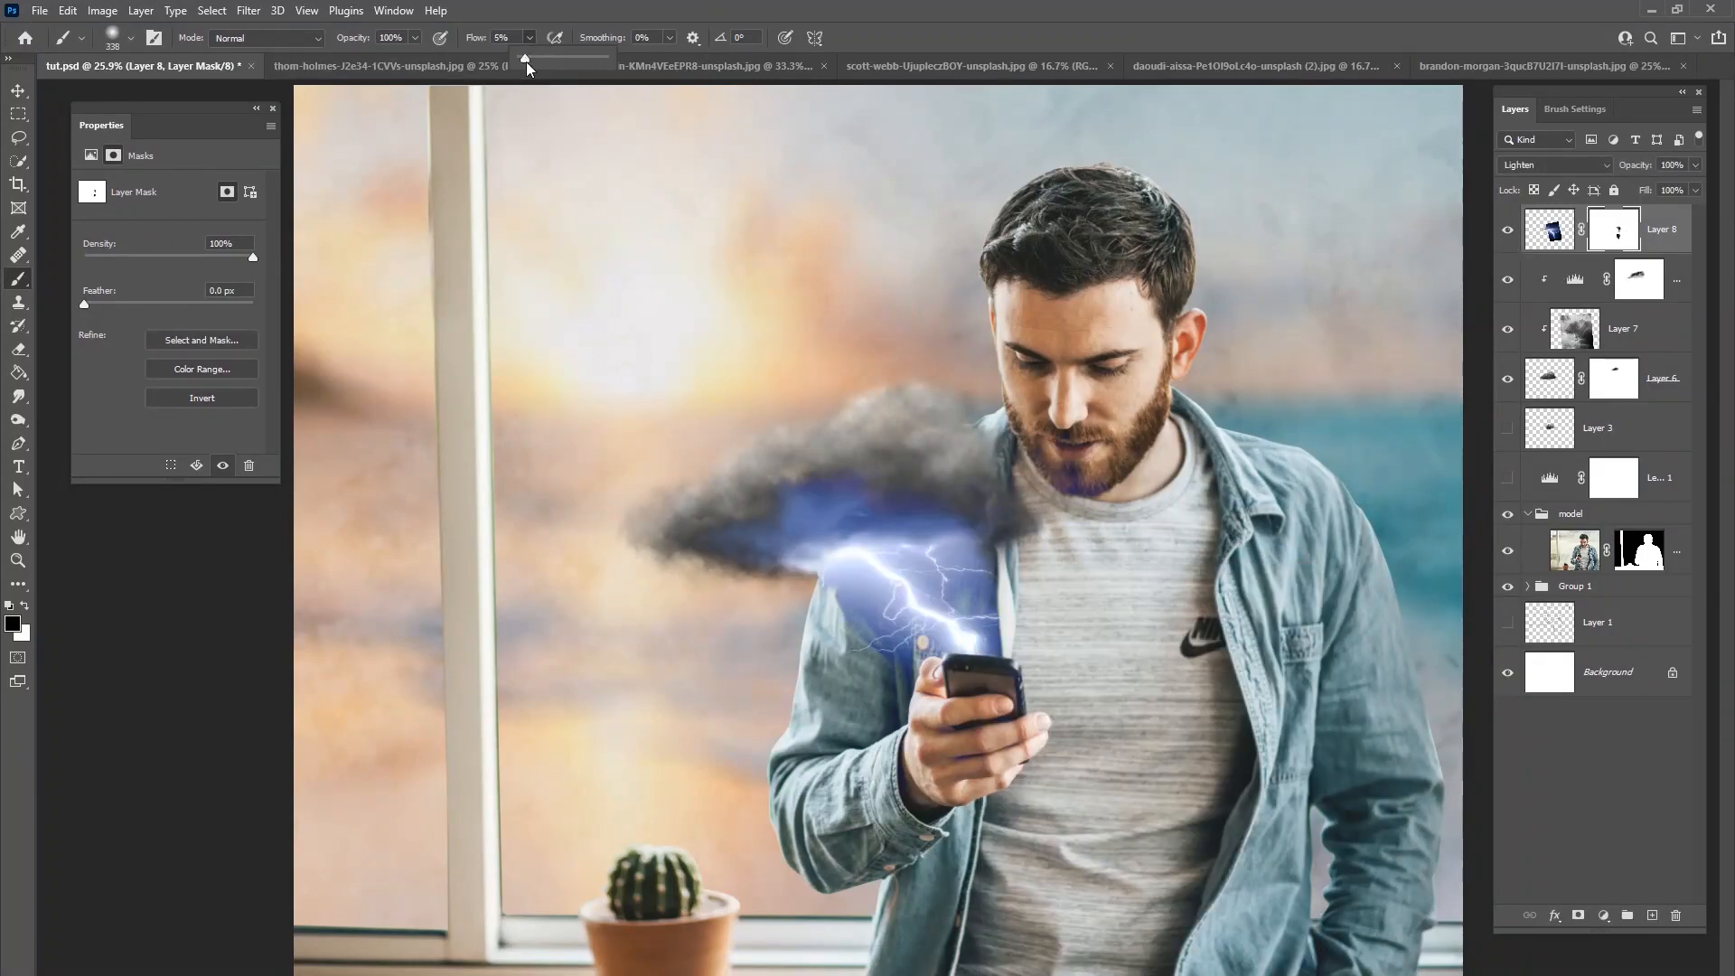
{"action": "mouse_move", "coordinate": [1003, 583]}
{"action": "left_mouse_down"}
{"action": "mouse_move", "coordinate": [924, 503]}
{"action": "mouse_move", "coordinate": [859, 491]}
{"action": "mouse_move", "coordinate": [828, 461]}
{"action": "mouse_move", "coordinate": [785, 514]}
{"action": "left_mouse_up"}
{"action": "left_click_drag", "start_coordinate": [1055, 472], "coordinate": [1080, 506]}
{"action": "mouse_move", "coordinate": [841, 639]}
{"action": "left_mouse_down"}
{"action": "mouse_move", "coordinate": [884, 612]}
{"action": "mouse_move", "coordinate": [858, 629]}
{"action": "mouse_move", "coordinate": [899, 673]}
{"action": "left_mouse_up"}
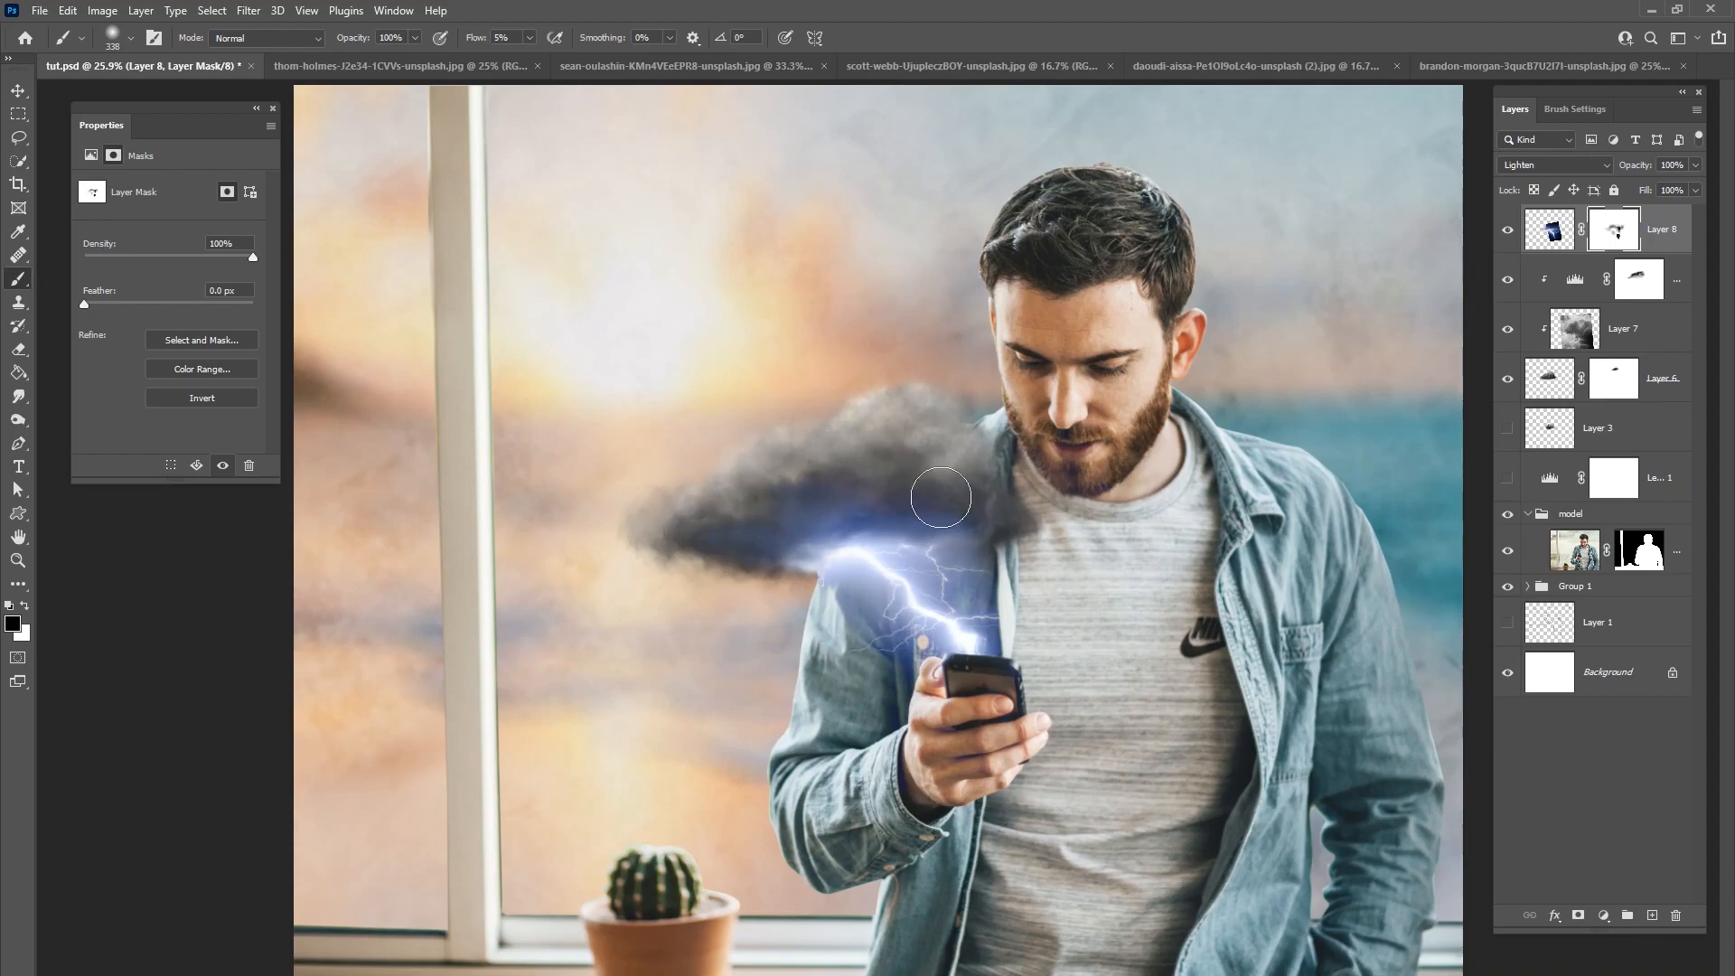
{"action": "left_click_drag", "start_coordinate": [850, 648], "coordinate": [839, 624]}
{"action": "left_click", "coordinate": [1508, 232]}
{"action": "left_click", "coordinate": [1508, 231]}
{"action": "left_click", "coordinate": [1508, 231]}
{"action": "left_click", "coordinate": [1508, 231]}
Step: Save the document tut.psd
{"action": "left_click", "coordinate": [40, 10]}
{"action": "left_click", "coordinate": [29, 199]}
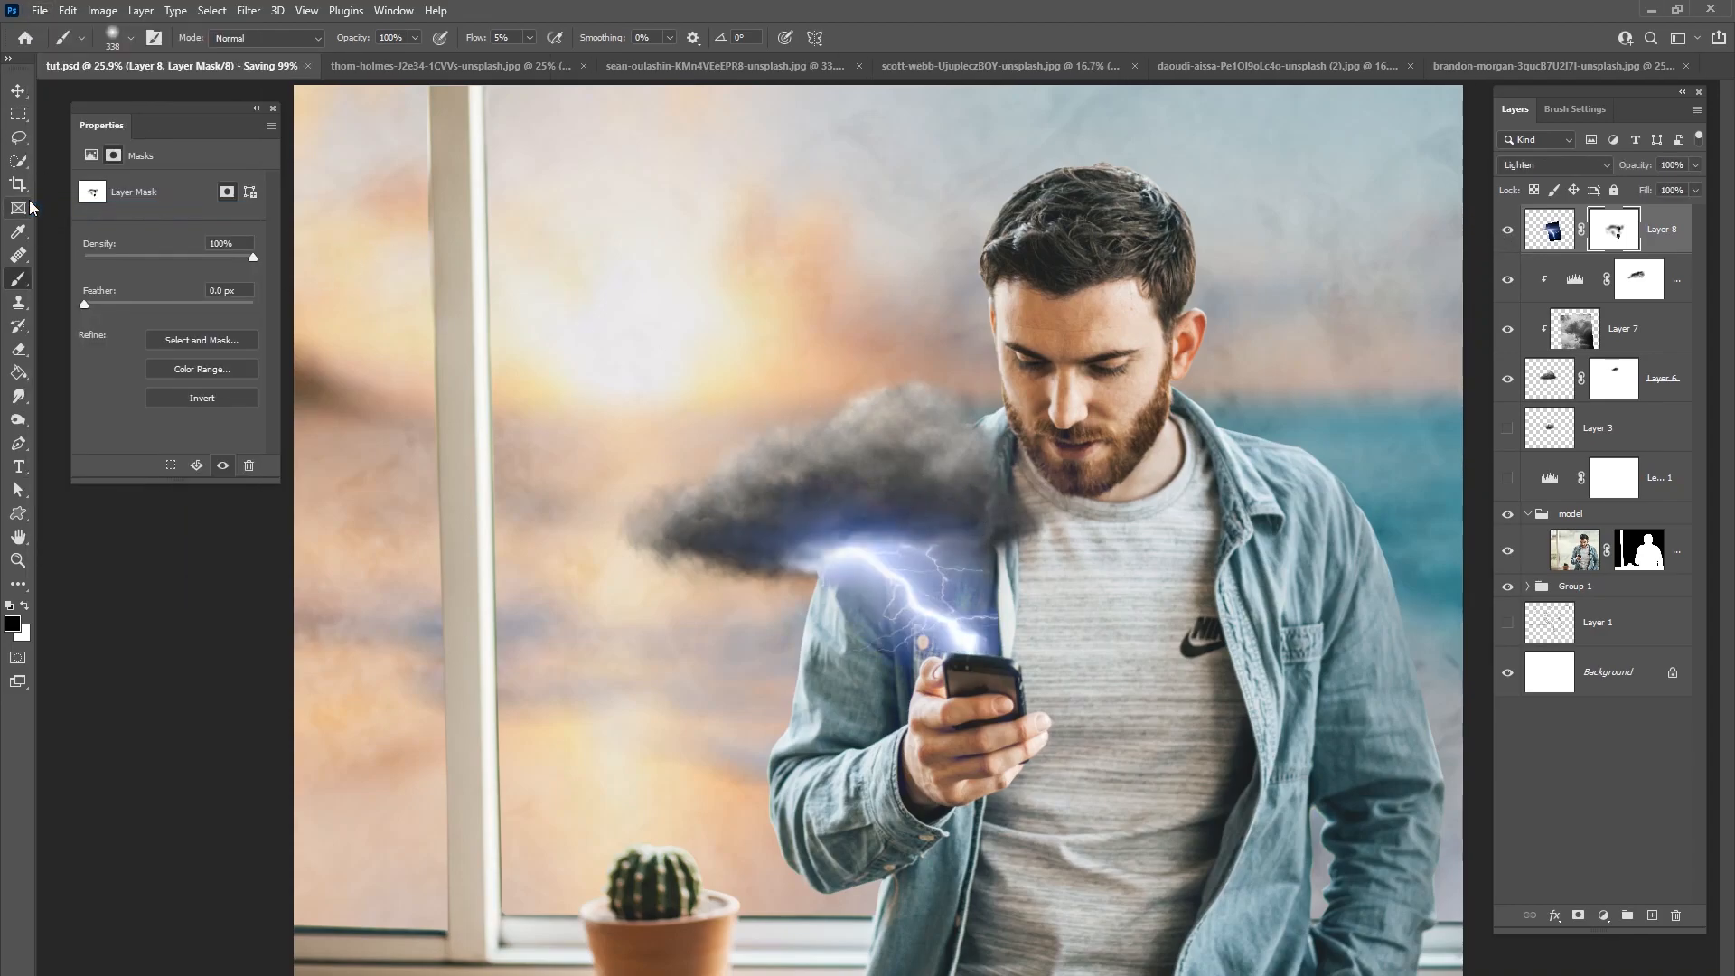
{"action": "key", "text": "ctrl+minus"}
{"action": "key", "text": "ctrl+minus"}
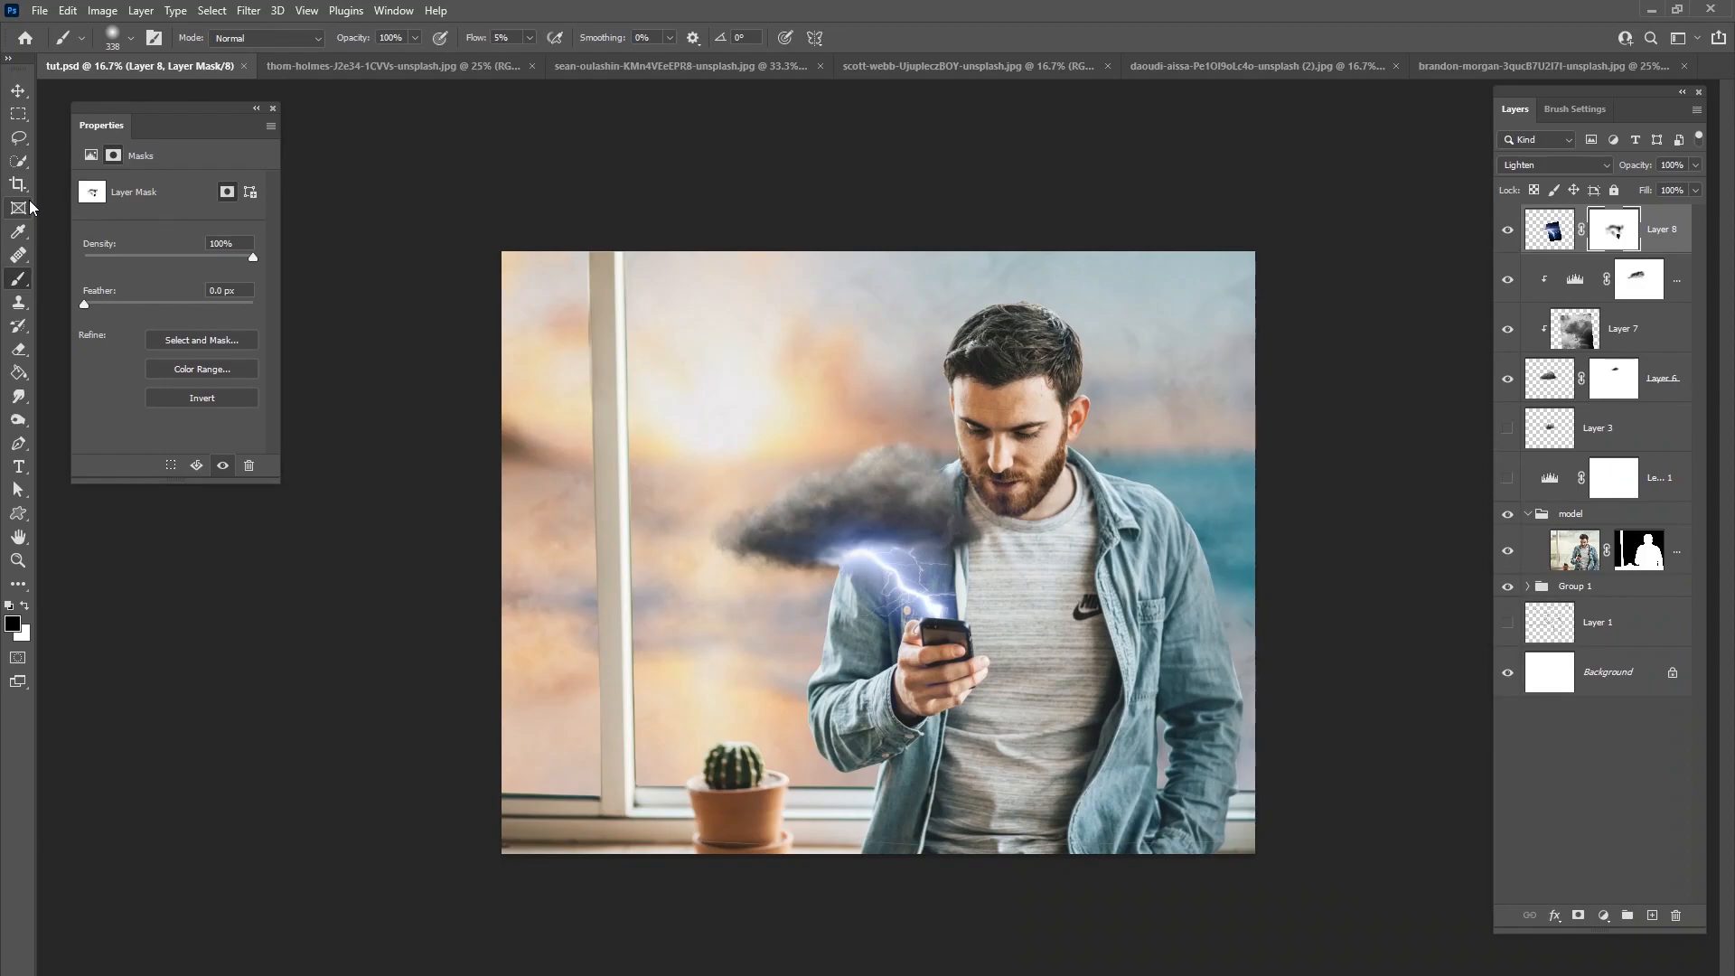
{"action": "key", "text": "ctrl+plus"}
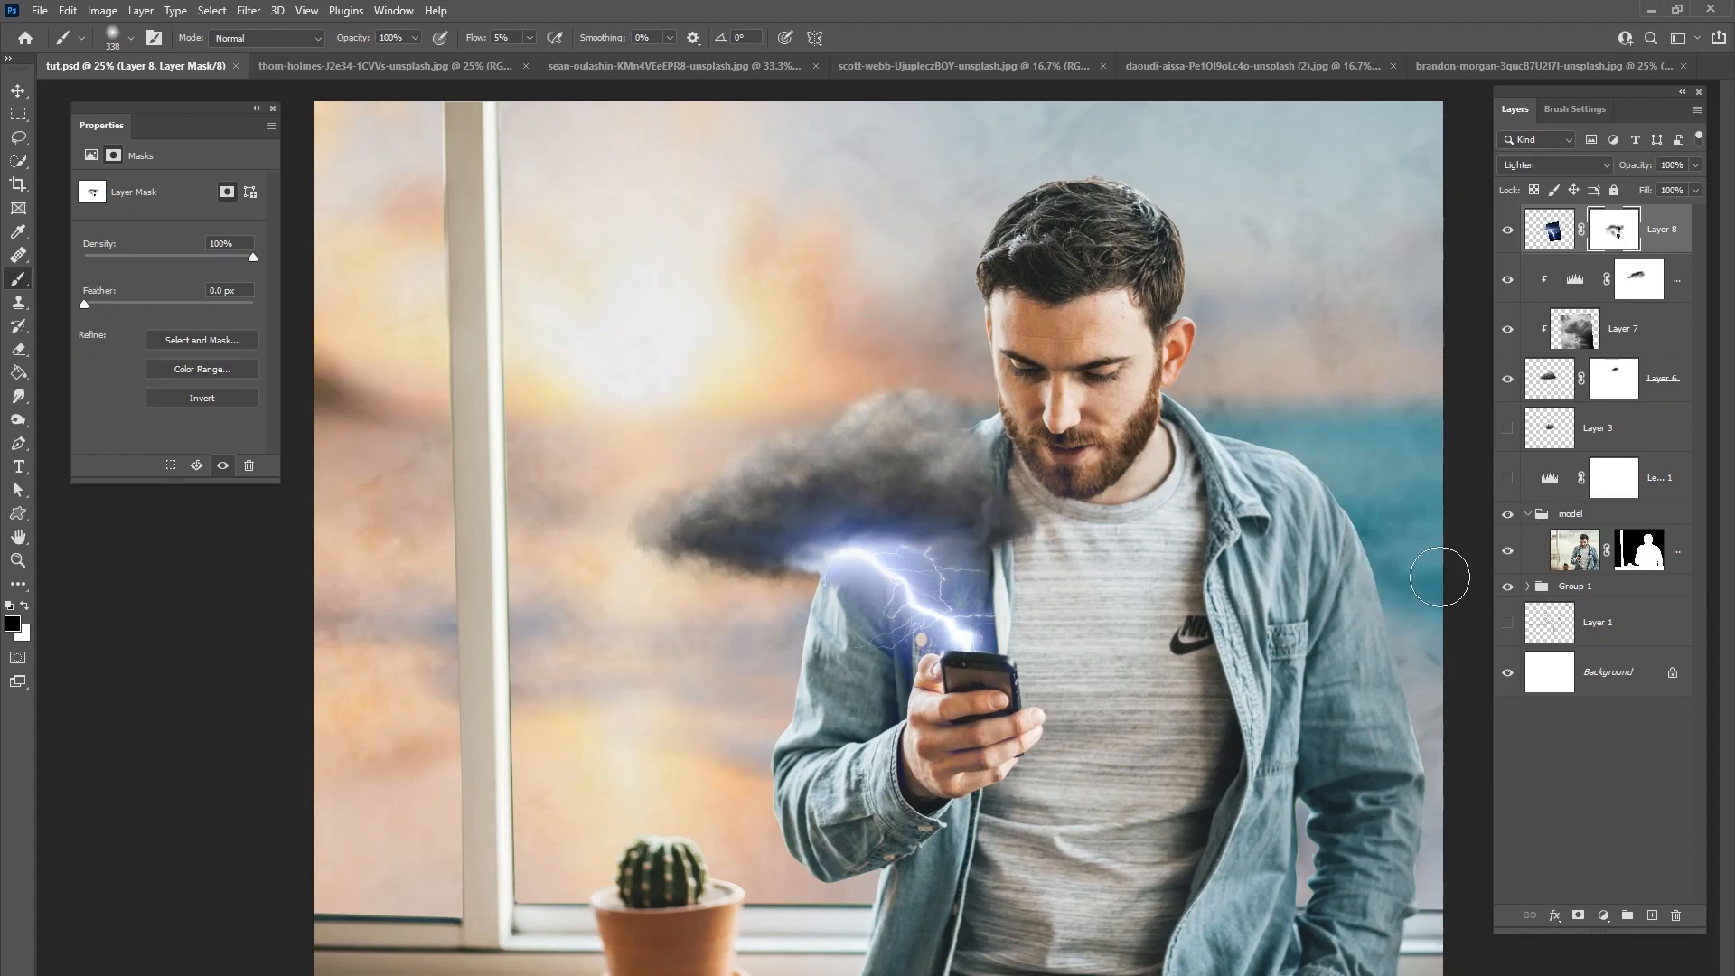
Step: Add a Levels adjustment clipped to the model group and lower its white output level to 97
{"action": "left_click", "coordinate": [1529, 514]}
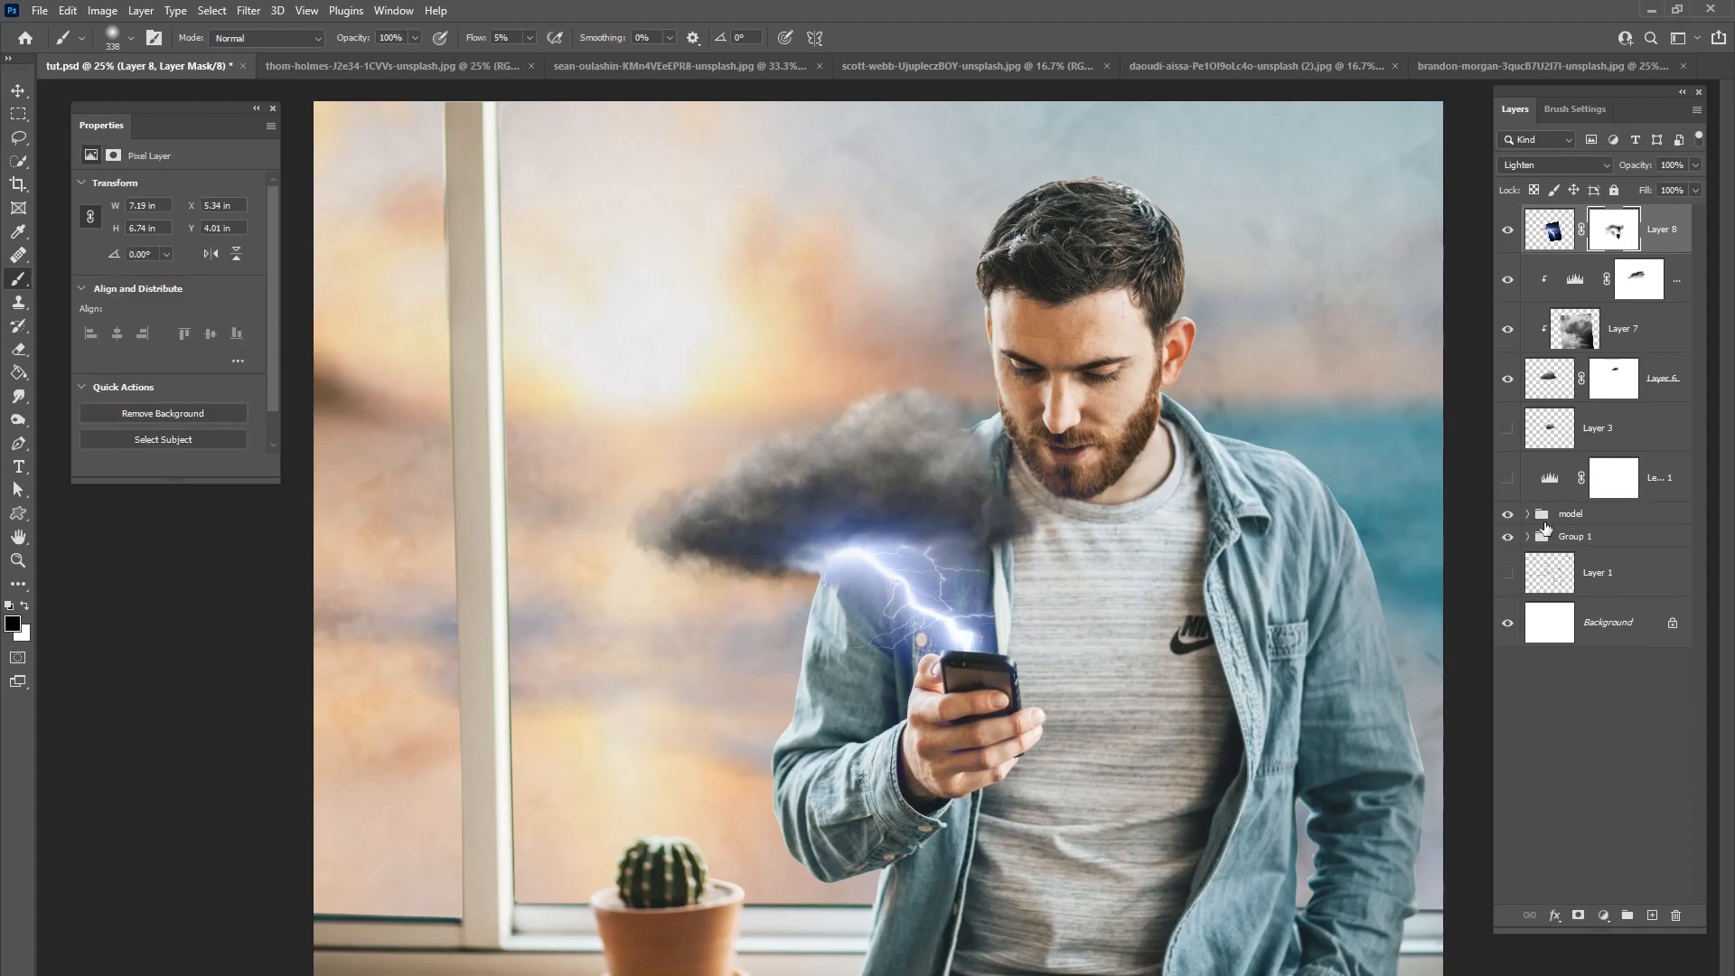
{"action": "left_click", "coordinate": [1578, 519]}
{"action": "left_click", "coordinate": [1622, 918]}
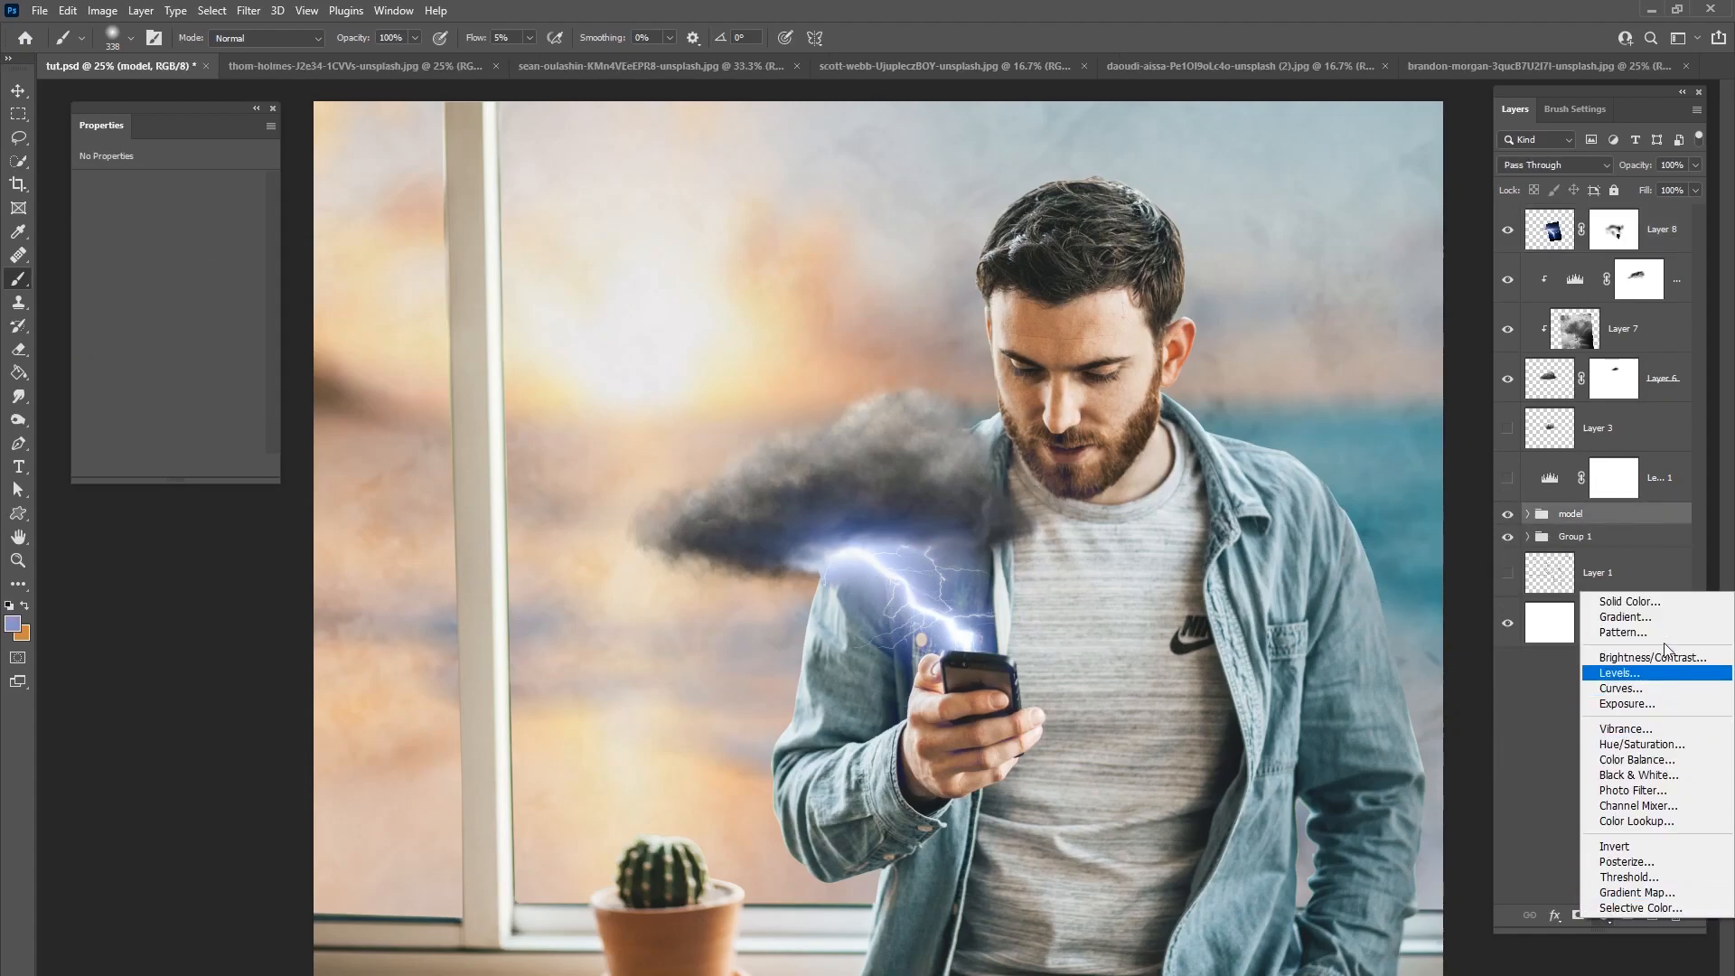
{"action": "left_click", "coordinate": [1627, 678]}
{"action": "key", "text": "ctrl+alt+g"}
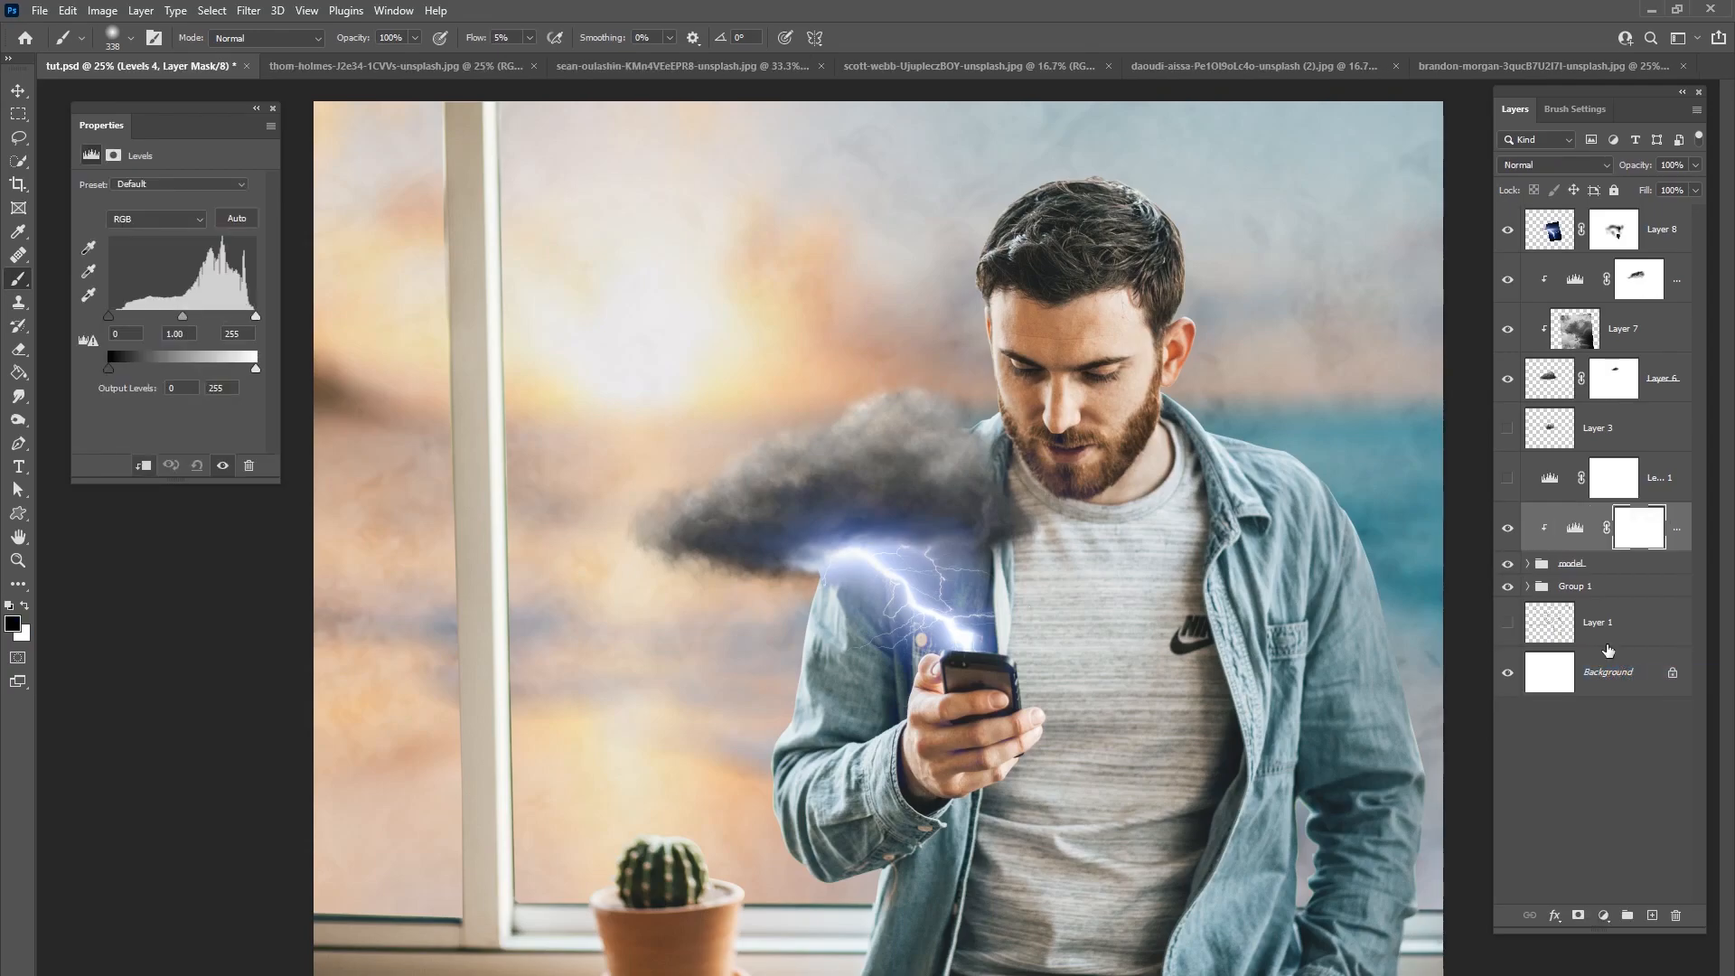
{"action": "left_click", "coordinate": [1528, 565]}
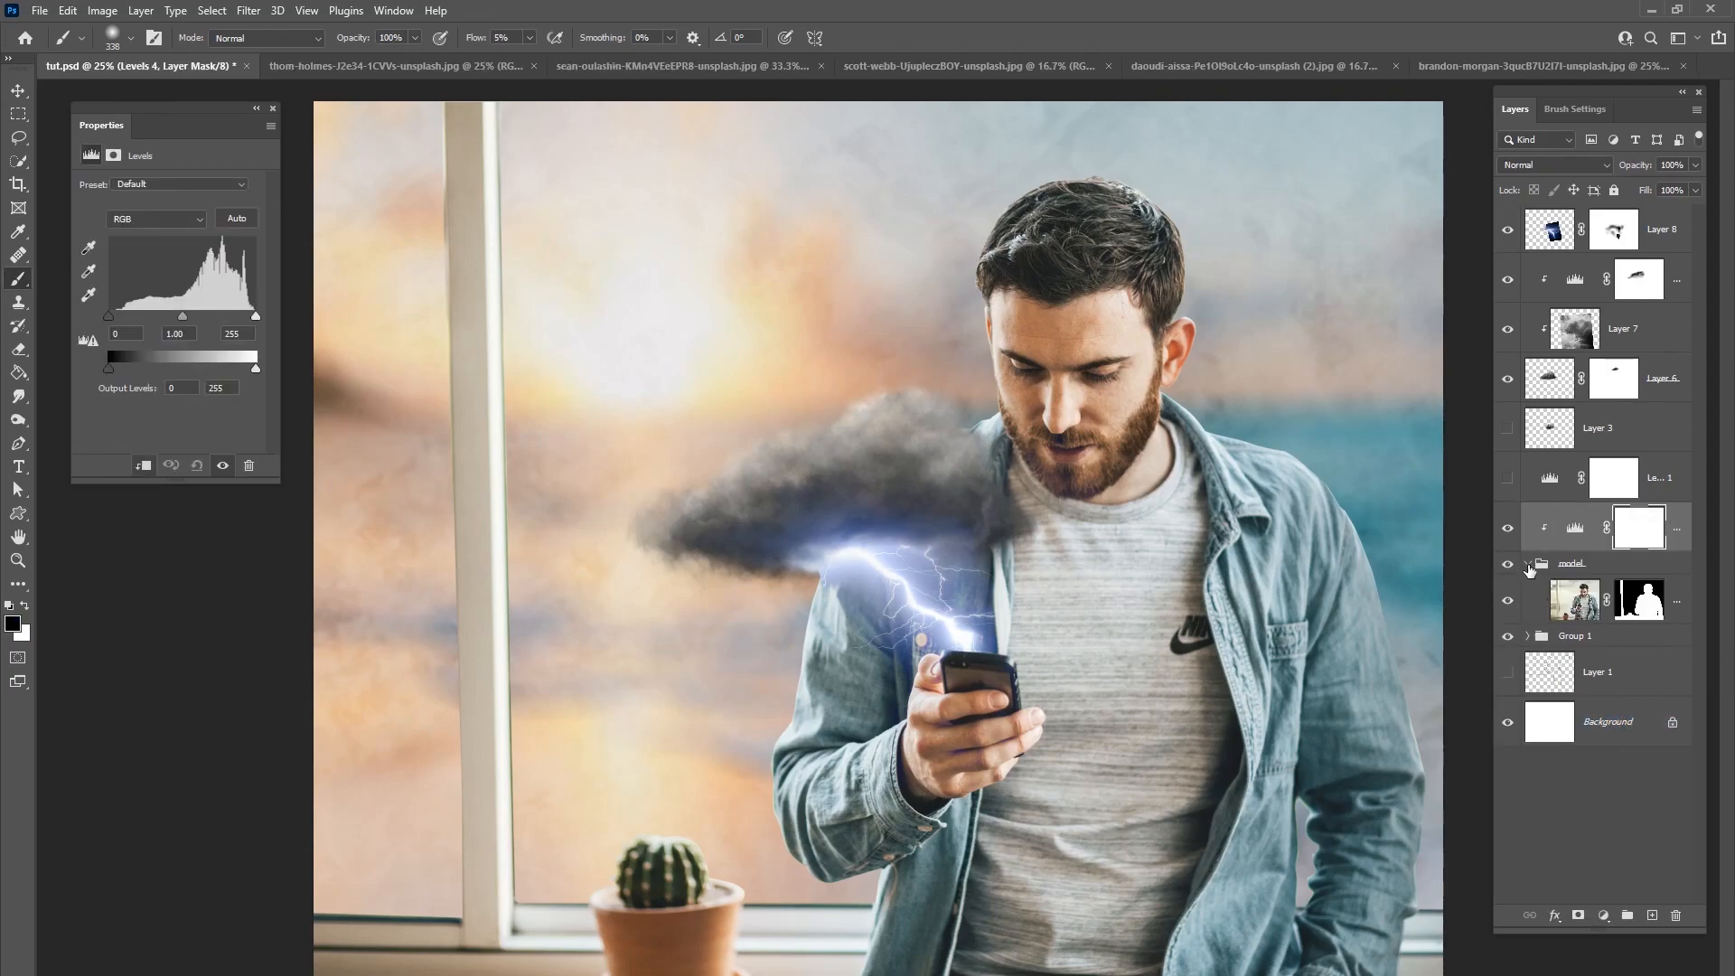
{"action": "left_click", "coordinate": [1528, 565]}
{"action": "left_click_drag", "start_coordinate": [254, 369], "coordinate": [170, 369]}
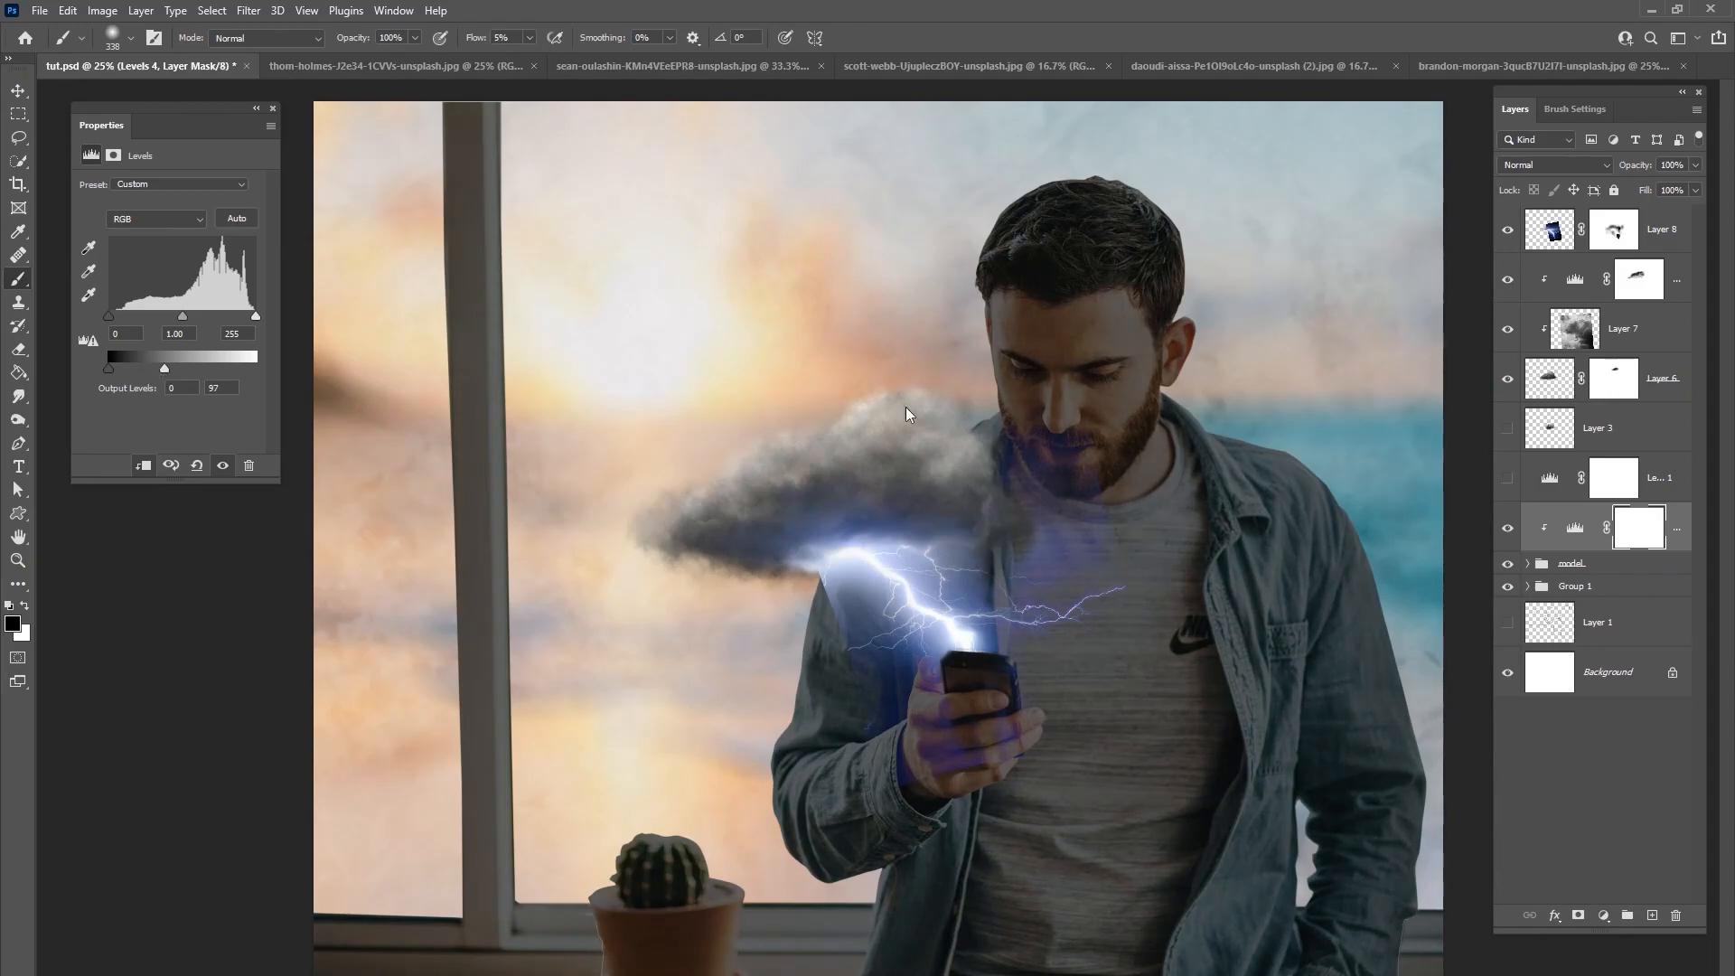
Step: Mask out the leftover blue tint on Layer 8 over the hand, chin and shirt, reducing the soft brush to 117 px
{"action": "left_click", "coordinate": [1508, 232]}
{"action": "left_click", "coordinate": [1508, 231]}
{"action": "left_click", "coordinate": [1624, 233]}
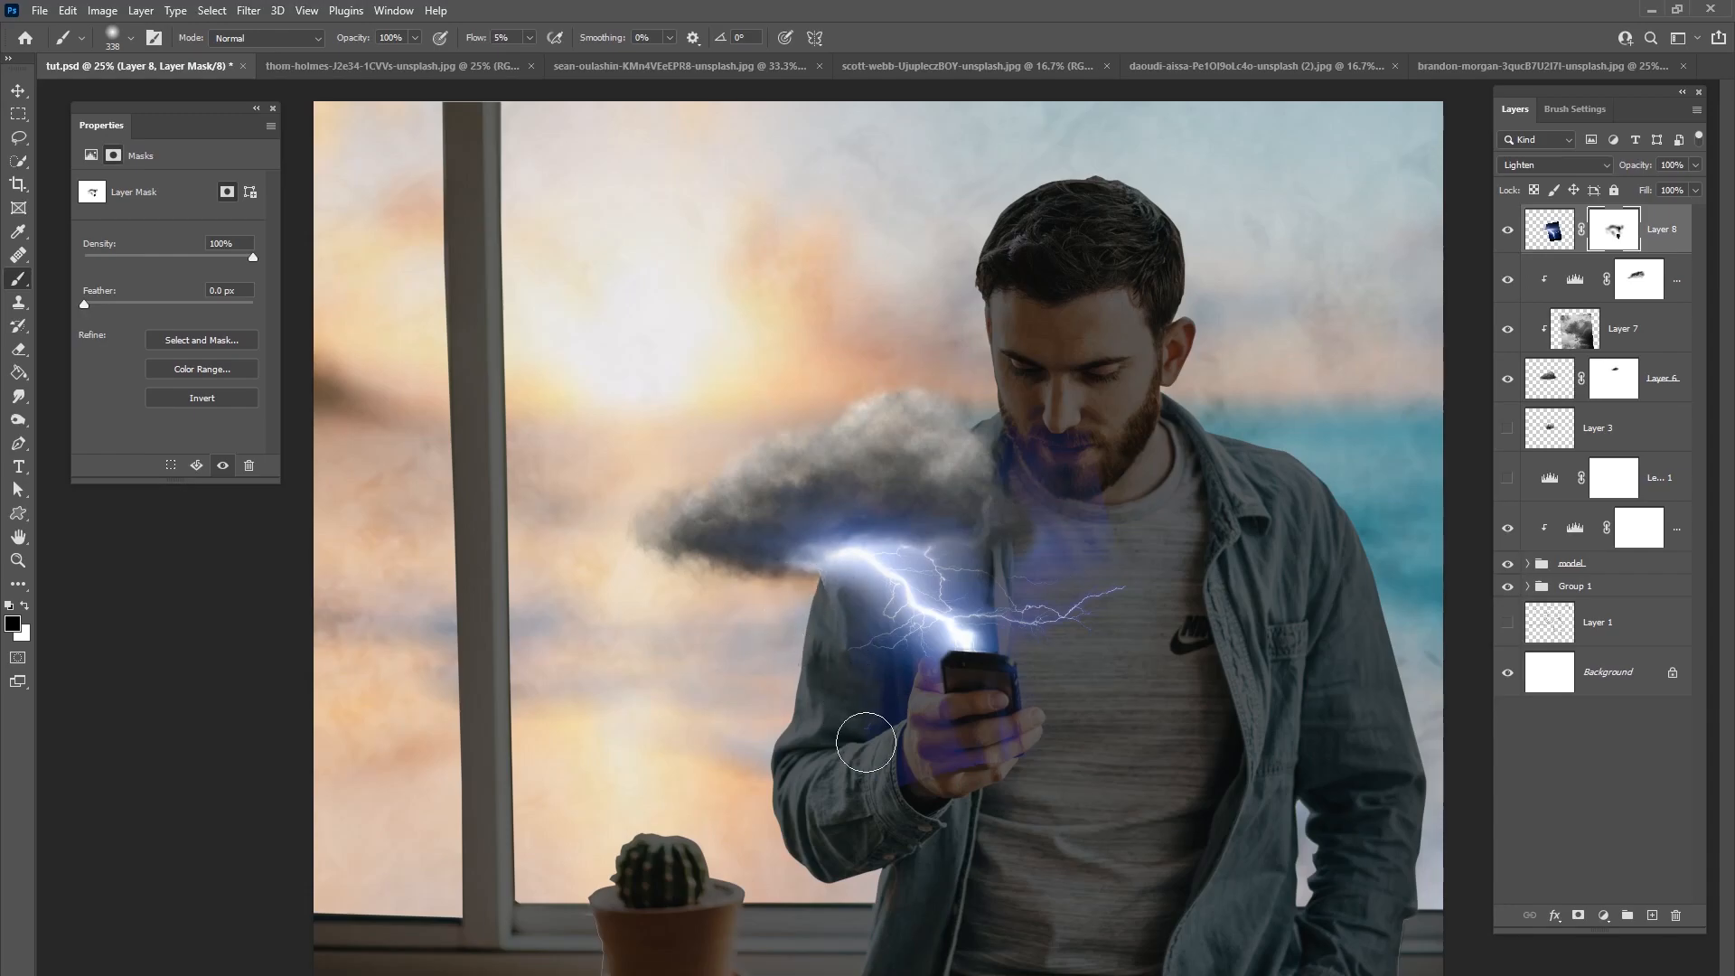
{"action": "mouse_move", "coordinate": [976, 726]}
{"action": "left_mouse_down"}
{"action": "mouse_move", "coordinate": [924, 825]}
{"action": "mouse_move", "coordinate": [1009, 727]}
{"action": "mouse_move", "coordinate": [974, 822]}
{"action": "mouse_move", "coordinate": [970, 711]}
{"action": "mouse_move", "coordinate": [927, 774]}
{"action": "mouse_move", "coordinate": [984, 709]}
{"action": "mouse_move", "coordinate": [1029, 801]}
{"action": "left_mouse_up"}
{"action": "mouse_move", "coordinate": [1118, 471]}
{"action": "left_mouse_down"}
{"action": "mouse_move", "coordinate": [1108, 545]}
{"action": "mouse_move", "coordinate": [1054, 409]}
{"action": "mouse_move", "coordinate": [1030, 476]}
{"action": "mouse_move", "coordinate": [1055, 453]}
{"action": "mouse_move", "coordinate": [1043, 565]}
{"action": "mouse_move", "coordinate": [1097, 543]}
{"action": "mouse_move", "coordinate": [1051, 537]}
{"action": "mouse_move", "coordinate": [1045, 568]}
{"action": "mouse_move", "coordinate": [1070, 465]}
{"action": "mouse_move", "coordinate": [1033, 582]}
{"action": "mouse_move", "coordinate": [1080, 472]}
{"action": "mouse_move", "coordinate": [1051, 581]}
{"action": "mouse_move", "coordinate": [1057, 457]}
{"action": "mouse_move", "coordinate": [1009, 451]}
{"action": "mouse_move", "coordinate": [1113, 504]}
{"action": "mouse_move", "coordinate": [1098, 454]}
{"action": "mouse_move", "coordinate": [1031, 527]}
{"action": "mouse_move", "coordinate": [1150, 400]}
{"action": "left_mouse_up"}
{"action": "right_click", "coordinate": [850, 604]}
{"action": "left_click_drag", "start_coordinate": [1025, 651], "coordinate": [981, 652]}
{"action": "left_click", "coordinate": [804, 580]}
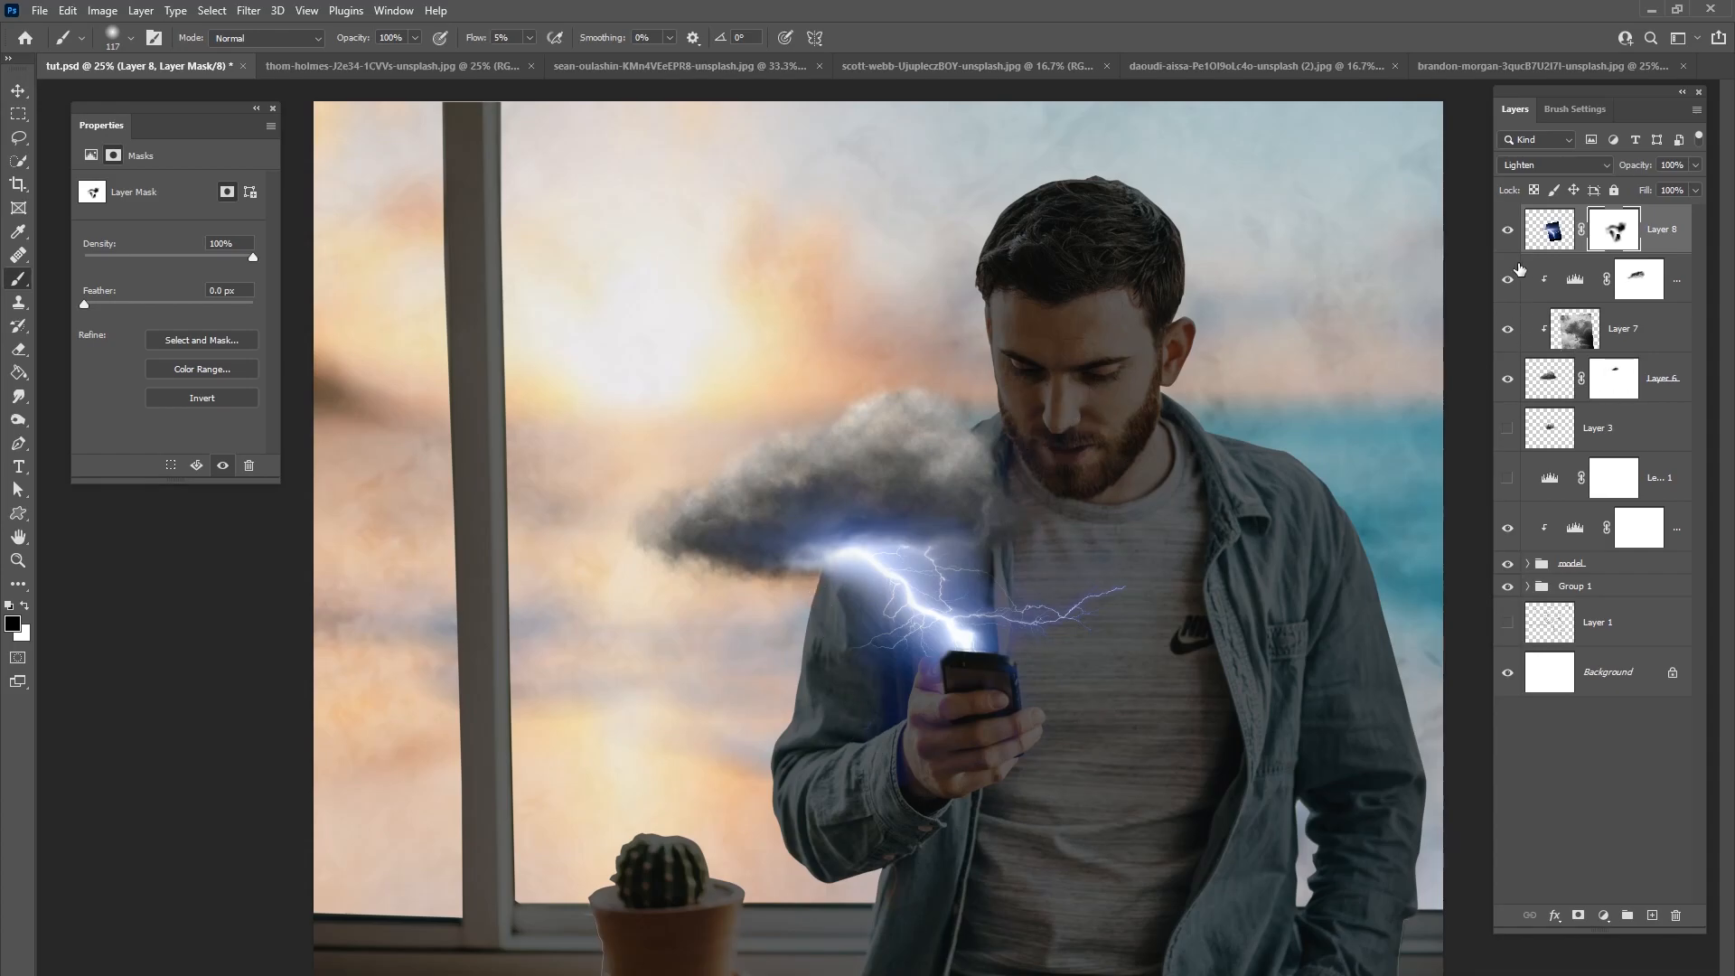
Step: Paint black on the model's Levels mask with a soft 354 px brush to light the shirt beside the lightning
{"action": "left_click", "coordinate": [1639, 528]}
{"action": "left_click", "coordinate": [1508, 528]}
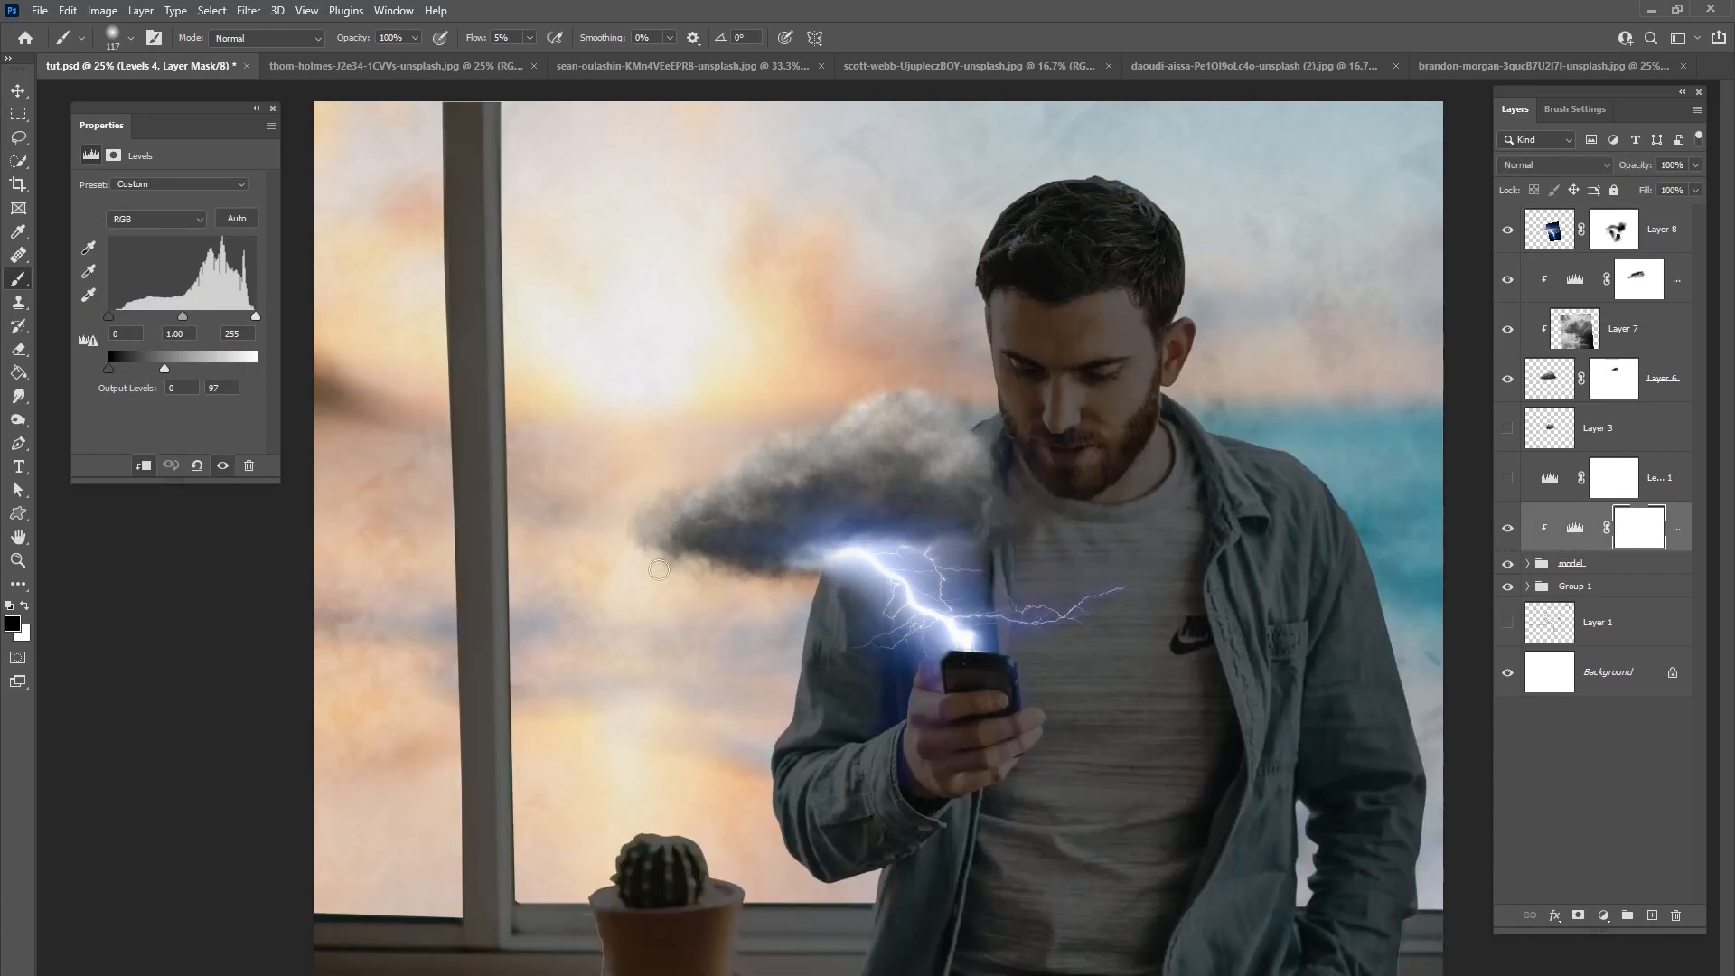
{"action": "right_click", "coordinate": [1072, 456]}
{"action": "left_click", "coordinate": [1259, 498]}
{"action": "left_click", "coordinate": [1575, 528]}
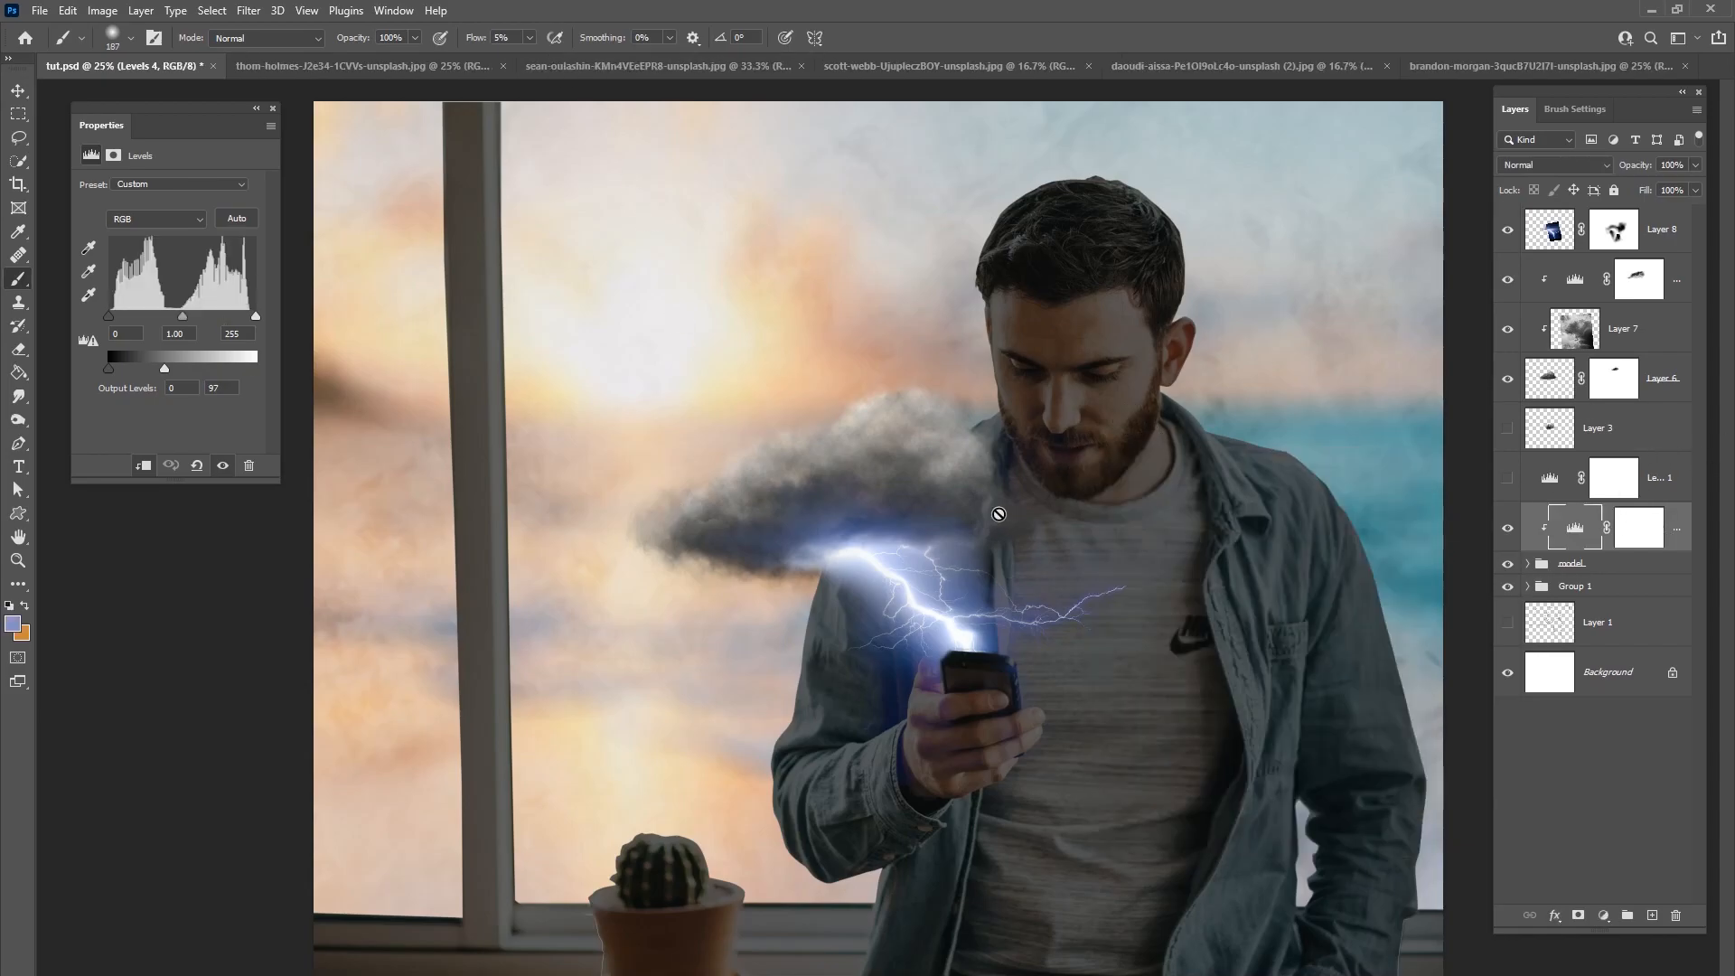
{"action": "left_click", "coordinate": [1508, 529]}
{"action": "left_click", "coordinate": [1508, 530]}
{"action": "left_click", "coordinate": [1637, 540]}
{"action": "right_click", "coordinate": [938, 573]}
{"action": "left_click_drag", "start_coordinate": [1114, 610], "coordinate": [1121, 610]}
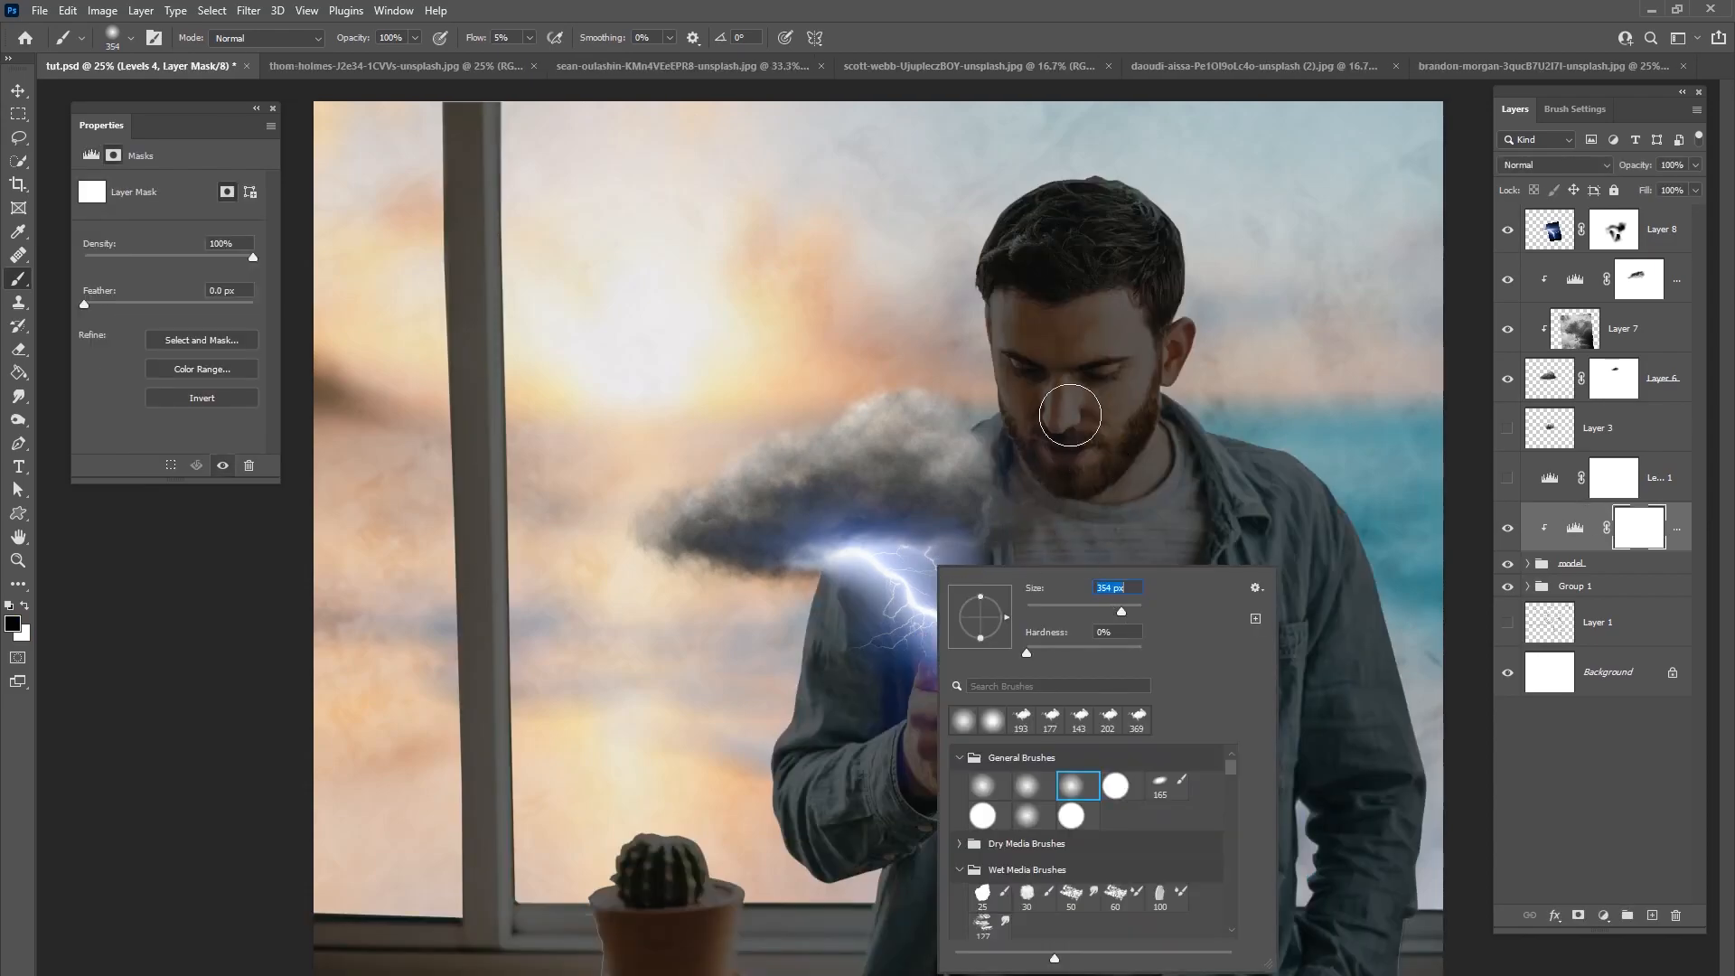
{"action": "left_click", "coordinate": [1003, 544]}
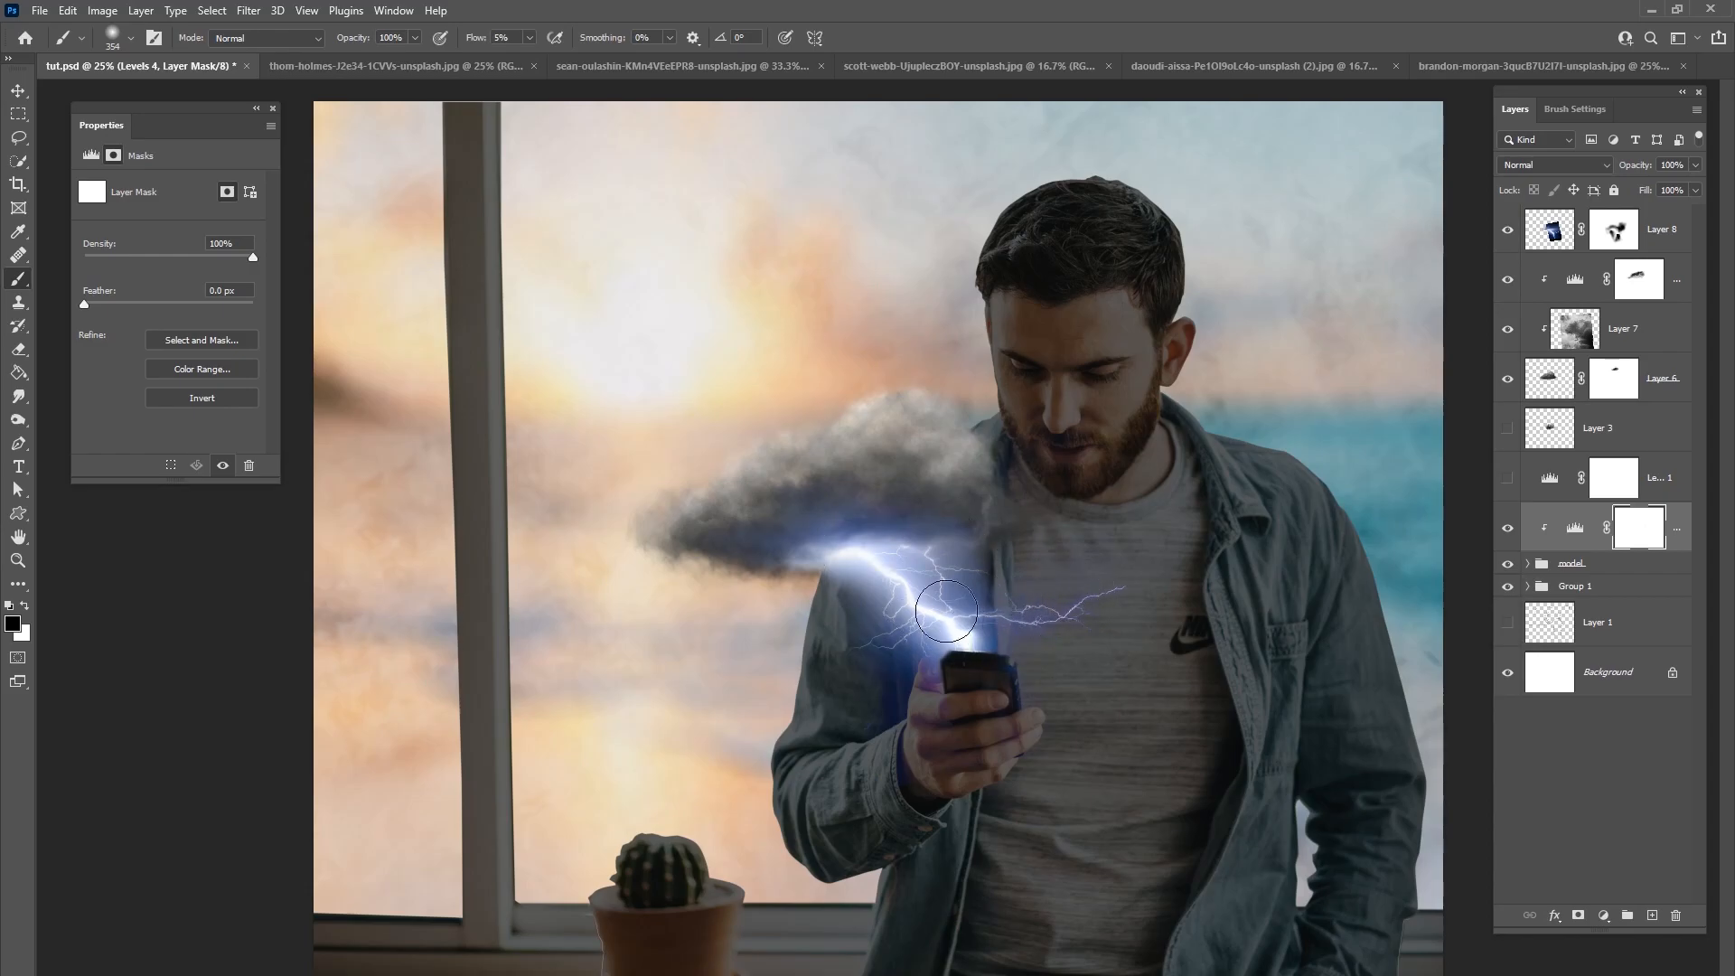
{"action": "mouse_move", "coordinate": [1019, 579]}
{"action": "left_mouse_down"}
{"action": "mouse_move", "coordinate": [1037, 634]}
{"action": "mouse_move", "coordinate": [1033, 534]}
{"action": "mouse_move", "coordinate": [1068, 651]}
{"action": "mouse_move", "coordinate": [1071, 555]}
{"action": "mouse_move", "coordinate": [1097, 603]}
{"action": "mouse_move", "coordinate": [1035, 590]}
{"action": "left_mouse_up"}
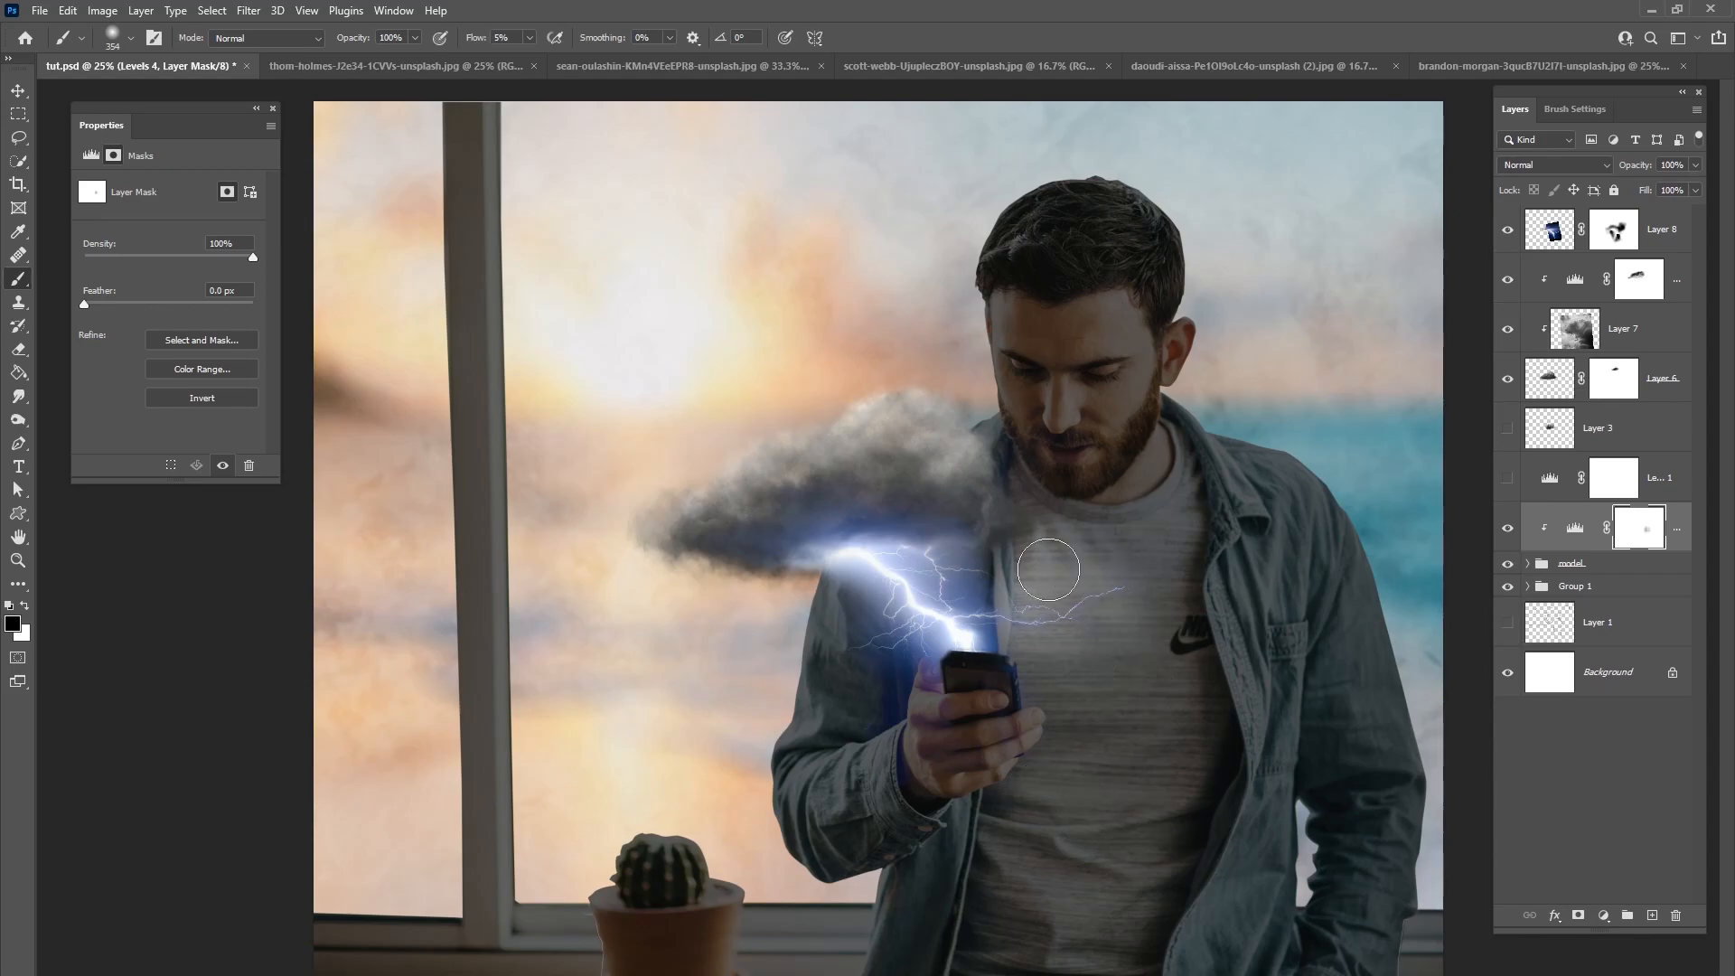
Step: Extend the light across the chest on the Levels mask, starting with a 401 px brush
{"action": "right_click", "coordinate": [1036, 570]}
{"action": "key", "text": "Return"}
{"action": "mouse_move", "coordinate": [1097, 627]}
{"action": "left_mouse_down"}
{"action": "mouse_move", "coordinate": [984, 638]}
{"action": "mouse_move", "coordinate": [1106, 650]}
{"action": "mouse_move", "coordinate": [1126, 571]}
{"action": "mouse_move", "coordinate": [1018, 501]}
{"action": "mouse_move", "coordinate": [1047, 566]}
{"action": "mouse_move", "coordinate": [992, 551]}
{"action": "mouse_move", "coordinate": [1002, 635]}
{"action": "mouse_move", "coordinate": [1074, 552]}
{"action": "left_mouse_up"}
{"action": "right_click", "coordinate": [1104, 547]}
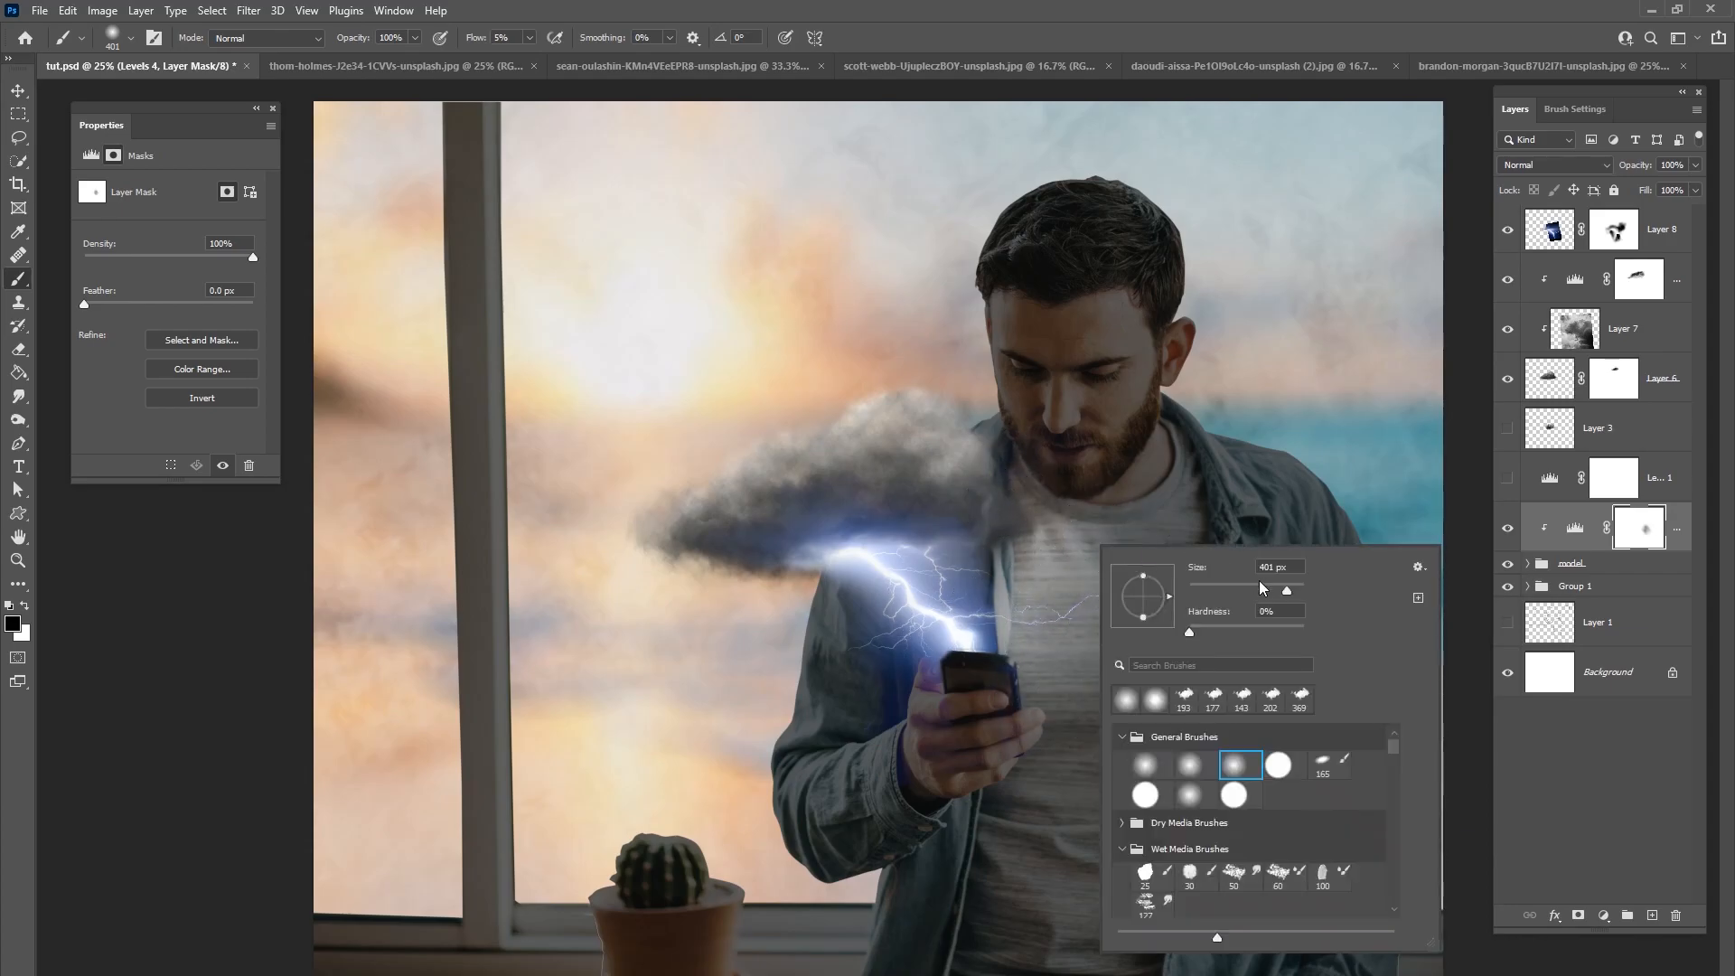
{"action": "left_click_drag", "start_coordinate": [1284, 590], "coordinate": [1287, 592]}
{"action": "mouse_move", "coordinate": [1065, 648]}
{"action": "left_mouse_down"}
{"action": "mouse_move", "coordinate": [1122, 584]}
{"action": "mouse_move", "coordinate": [1078, 586]}
{"action": "mouse_move", "coordinate": [1057, 558]}
{"action": "mouse_move", "coordinate": [1086, 531]}
{"action": "mouse_move", "coordinate": [1068, 502]}
{"action": "left_mouse_up"}
Step: Reveal light under the chin and along the neck on the Levels mask with a 161 px brush
{"action": "right_click", "coordinate": [1126, 430]}
{"action": "left_click_drag", "start_coordinate": [1316, 475], "coordinate": [1304, 476]}
{"action": "mouse_move", "coordinate": [1042, 462]}
{"action": "left_mouse_down"}
{"action": "mouse_move", "coordinate": [1070, 488]}
{"action": "mouse_move", "coordinate": [1105, 468]}
{"action": "left_mouse_up"}
{"action": "right_click", "coordinate": [1119, 426]}
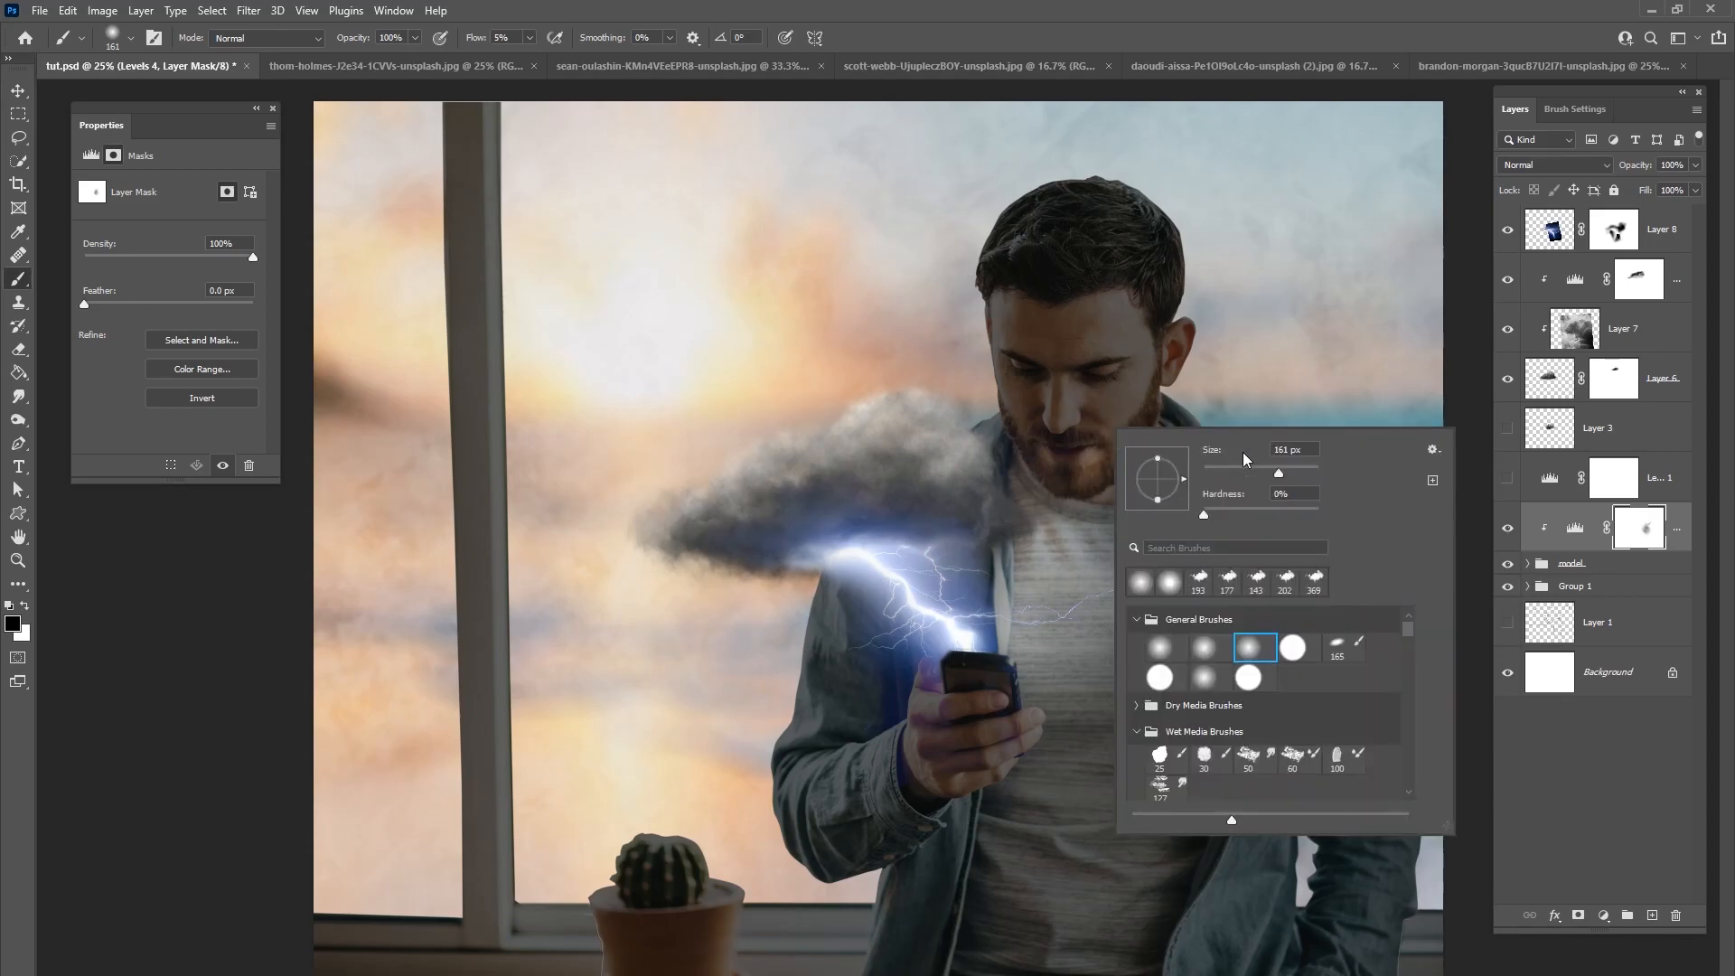
{"action": "left_click", "coordinate": [1091, 412]}
Step: Brighten the lower face and beard on the Levels mask with a 193 px brush at 4% flow
{"action": "right_click", "coordinate": [1120, 408]}
{"action": "left_click_drag", "start_coordinate": [1281, 453], "coordinate": [1287, 450]}
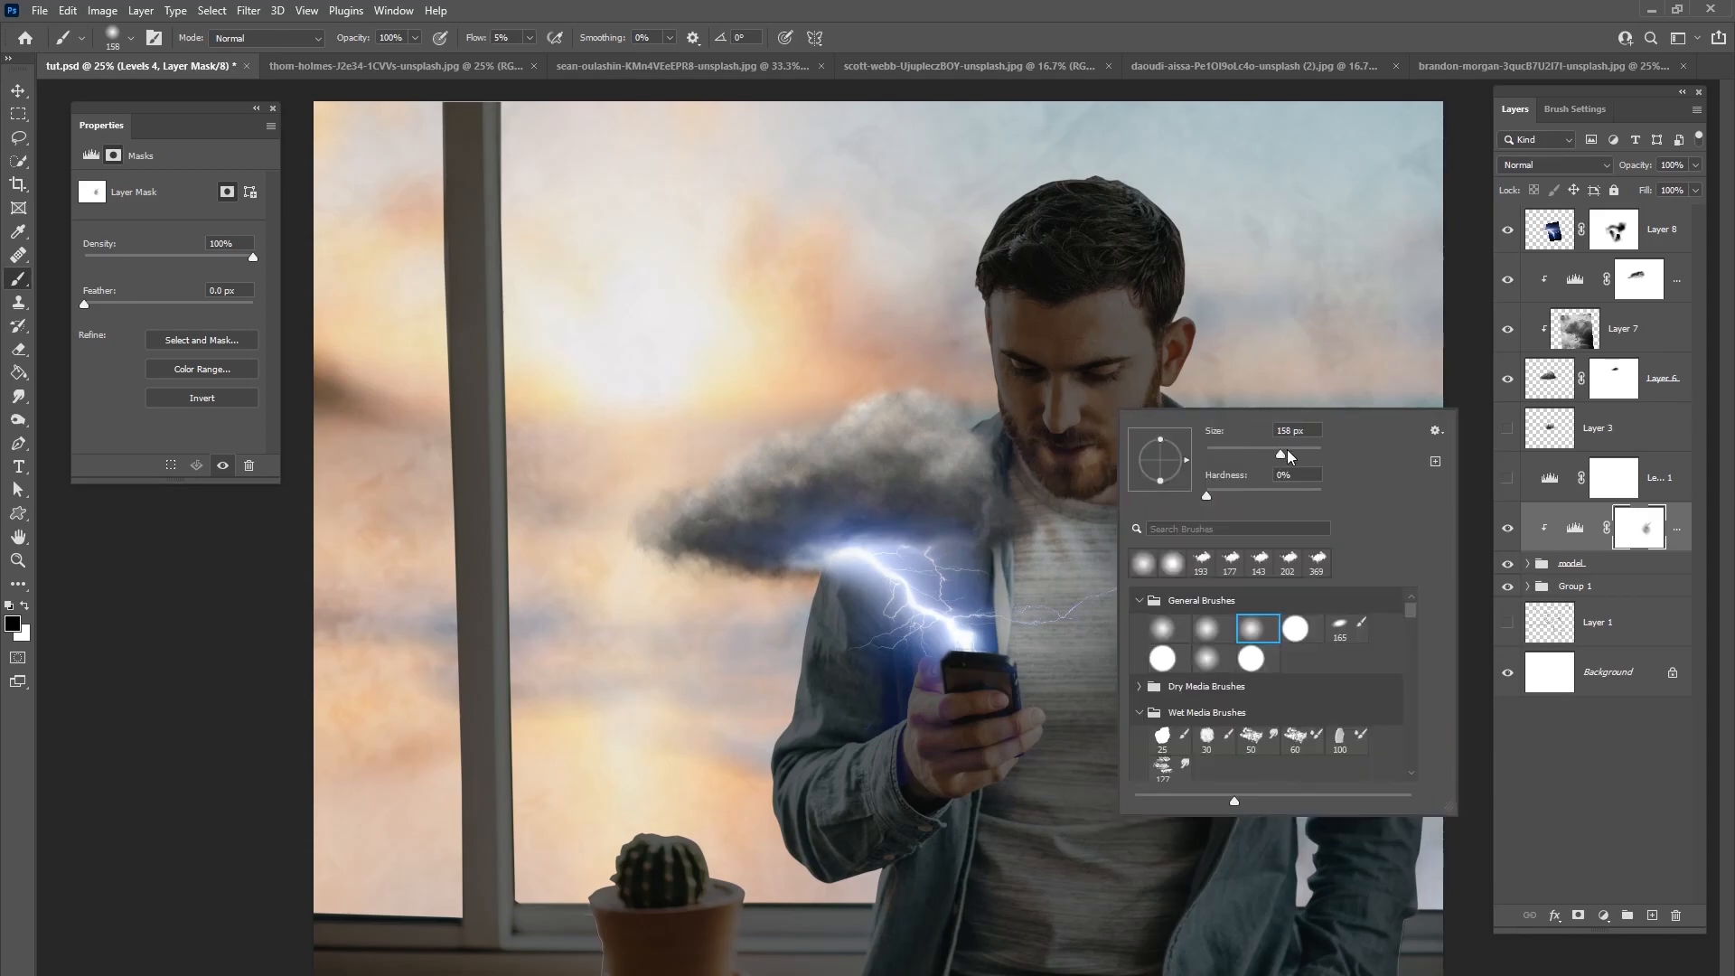
{"action": "left_click", "coordinate": [530, 38]}
{"action": "left_click_drag", "start_coordinate": [529, 54], "coordinate": [528, 55]}
{"action": "left_click", "coordinate": [1030, 425]}
{"action": "mouse_move", "coordinate": [1053, 413]}
{"action": "left_mouse_down"}
{"action": "mouse_move", "coordinate": [1060, 484]}
{"action": "mouse_move", "coordinate": [1118, 422]}
{"action": "left_mouse_up"}
{"action": "mouse_move", "coordinate": [1102, 442]}
{"action": "left_mouse_down"}
{"action": "mouse_move", "coordinate": [1060, 474]}
{"action": "mouse_move", "coordinate": [1042, 456]}
{"action": "mouse_move", "coordinate": [1053, 495]}
{"action": "mouse_move", "coordinate": [1037, 453]}
{"action": "left_mouse_up"}
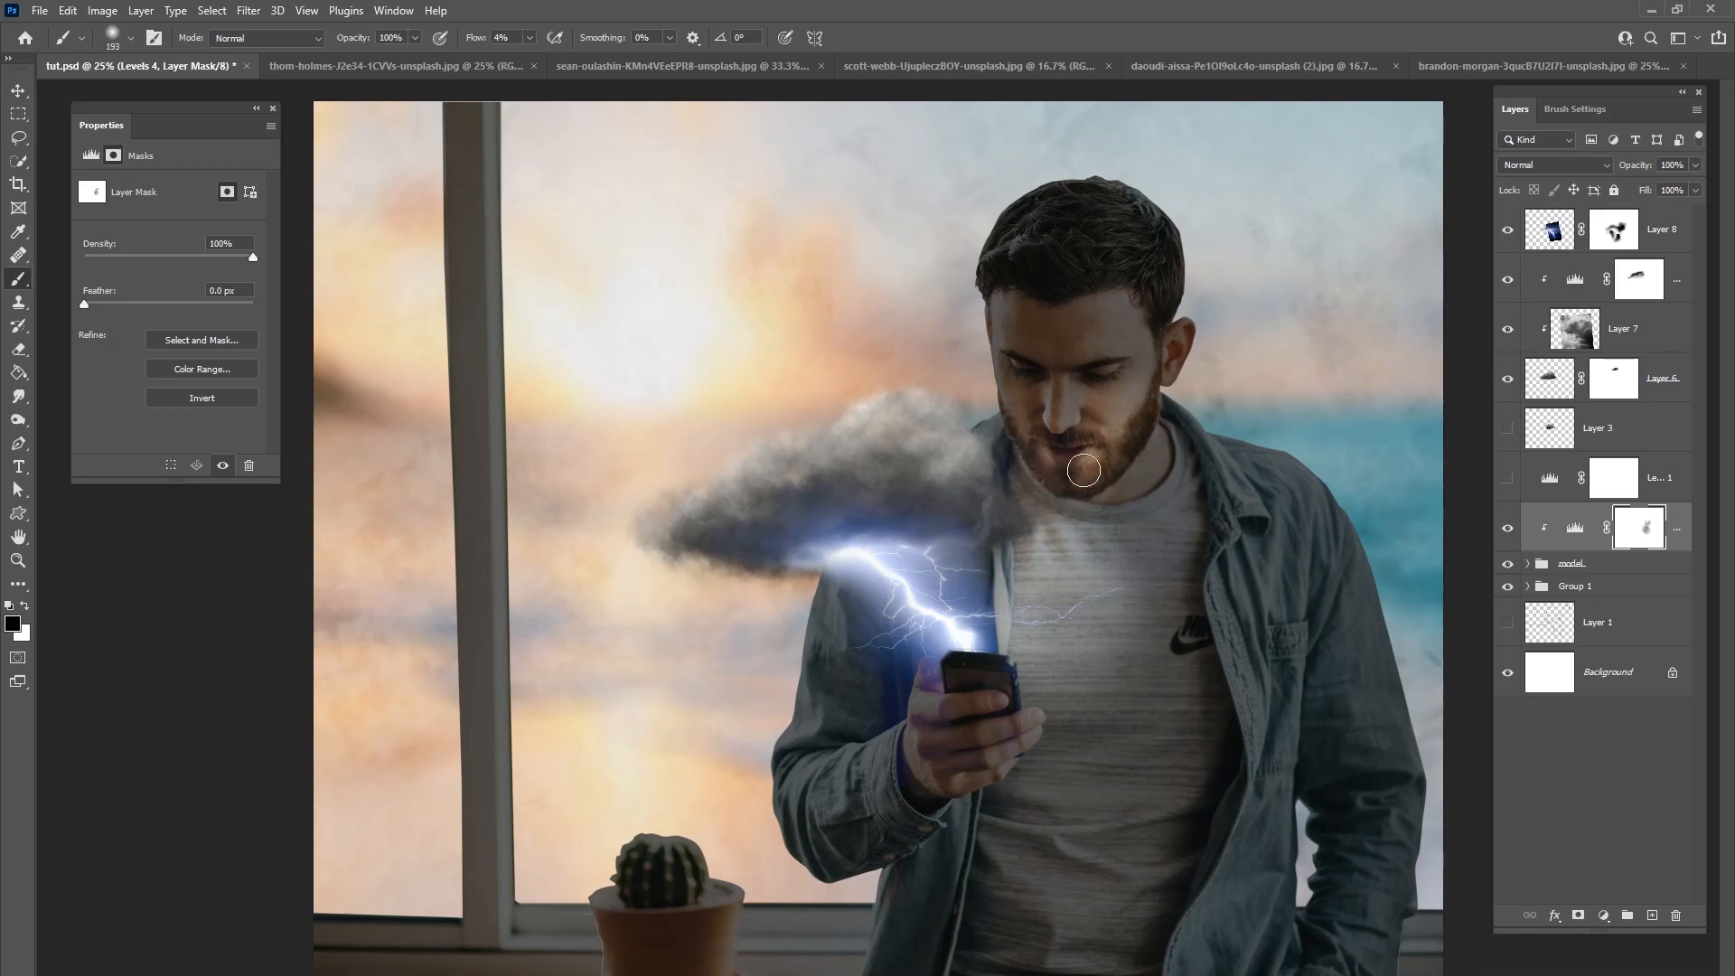
Step: Build up the light on the mouth area and on the collar beside the cloud, using a 291 px brush for the collar
{"action": "right_click", "coordinate": [1161, 442]}
{"action": "left_click_drag", "start_coordinate": [1339, 486], "coordinate": [1353, 486]}
{"action": "left_click_drag", "start_coordinate": [1074, 446], "coordinate": [1036, 445]}
{"action": "right_click", "coordinate": [1118, 418]}
{"action": "left_click", "coordinate": [1282, 461]}
{"action": "right_click", "coordinate": [1110, 489]}
{"action": "left_click_drag", "start_coordinate": [1274, 515], "coordinate": [1298, 515]}
{"action": "left_click", "coordinate": [1025, 506]}
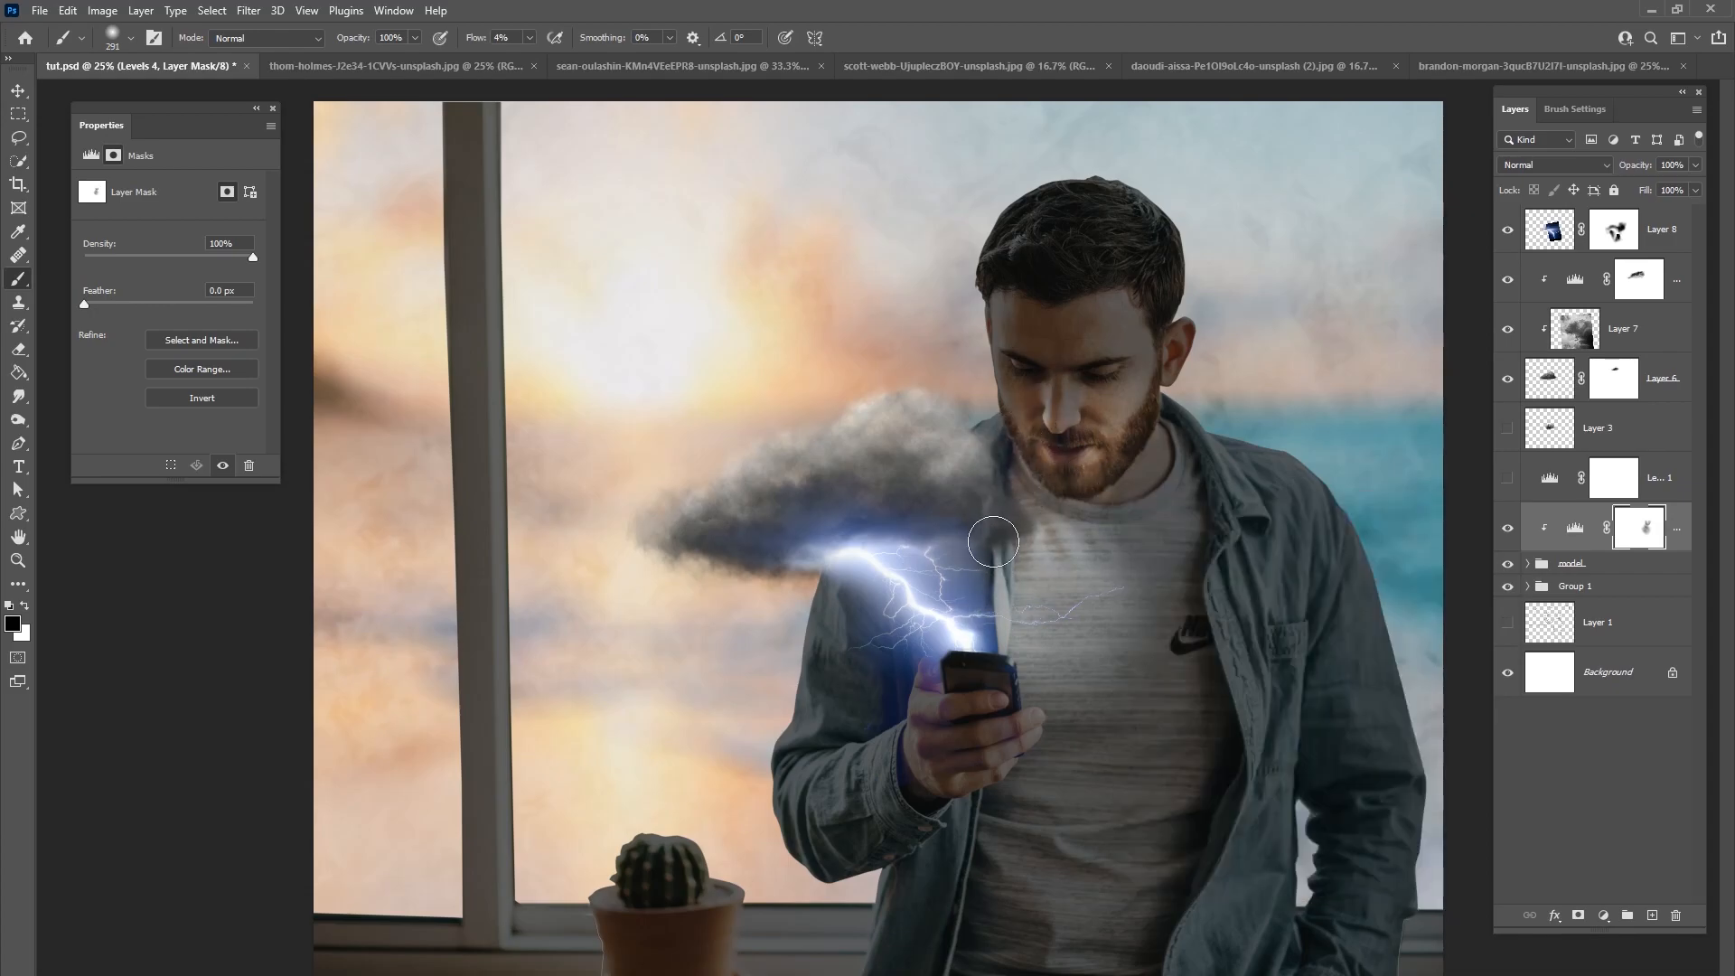
Step: Paint light onto the phone and the fingers holding it on the Levels mask, resizing the brush to fit each area
{"action": "right_click", "coordinate": [1153, 651]}
{"action": "left_click", "coordinate": [1299, 681]}
{"action": "left_click", "coordinate": [1010, 661]}
{"action": "right_click", "coordinate": [1123, 678]}
{"action": "left_click", "coordinate": [1232, 680]}
{"action": "left_click", "coordinate": [1012, 715]}
{"action": "right_click", "coordinate": [931, 665]}
{"action": "left_click", "coordinate": [1094, 679]}
{"action": "left_click", "coordinate": [925, 660]}
Step: Brighten the area just above the phone along the lightning on the Levels mask with resized soft brushes
{"action": "right_click", "coordinate": [938, 648]}
{"action": "left_click", "coordinate": [1164, 652]}
{"action": "left_click", "coordinate": [954, 634]}
{"action": "right_click", "coordinate": [960, 597]}
{"action": "left_click", "coordinate": [1161, 637]}
{"action": "left_click", "coordinate": [980, 583]}
Step: Paint light across the upper shirt and along the open jacket's inner edge on the Levels mask with 56 px and 102 px brushes
{"action": "mouse_move", "coordinate": [990, 562]}
{"action": "left_mouse_down"}
{"action": "mouse_move", "coordinate": [1017, 616]}
{"action": "mouse_move", "coordinate": [1012, 661]}
{"action": "mouse_move", "coordinate": [1024, 499]}
{"action": "mouse_move", "coordinate": [1008, 485]}
{"action": "mouse_move", "coordinate": [1045, 533]}
{"action": "mouse_move", "coordinate": [1112, 531]}
{"action": "mouse_move", "coordinate": [1137, 487]}
{"action": "mouse_move", "coordinate": [1104, 552]}
{"action": "mouse_move", "coordinate": [1170, 475]}
{"action": "mouse_move", "coordinate": [1208, 519]}
{"action": "left_mouse_up"}
{"action": "right_click", "coordinate": [1263, 558]}
{"action": "left_click", "coordinate": [1404, 611]}
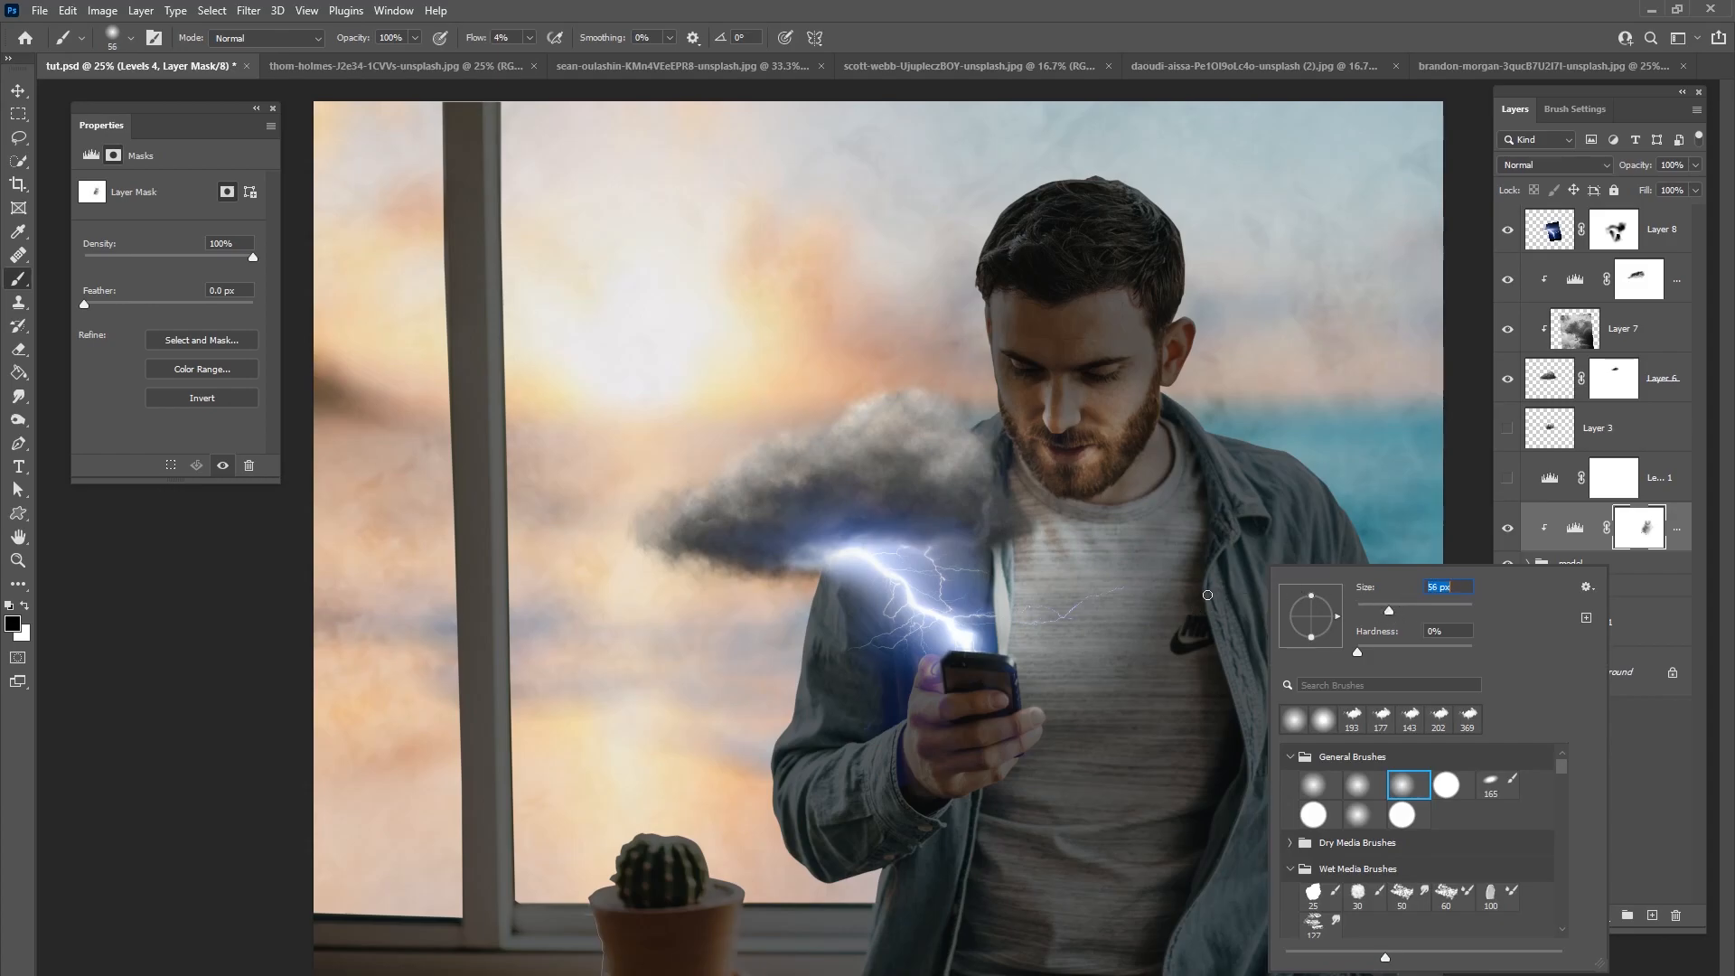
{"action": "key", "text": "Return"}
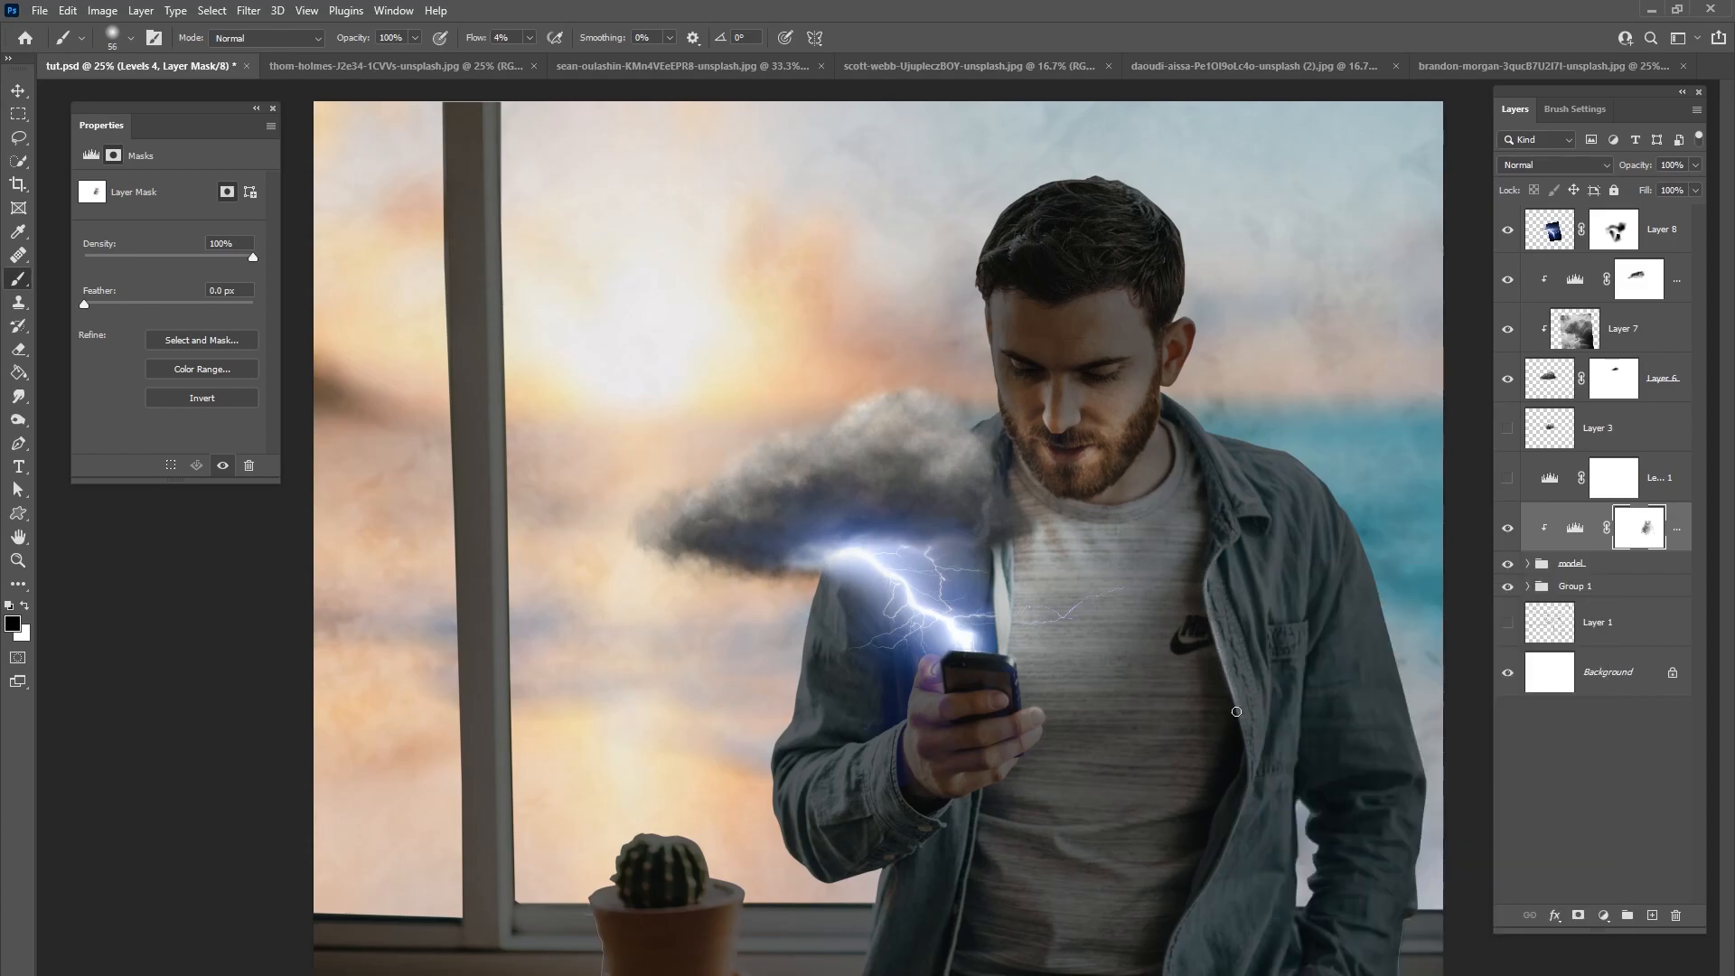
{"action": "right_click", "coordinate": [1212, 597]}
{"action": "type", "text": "102"}
{"action": "key", "text": "Return"}
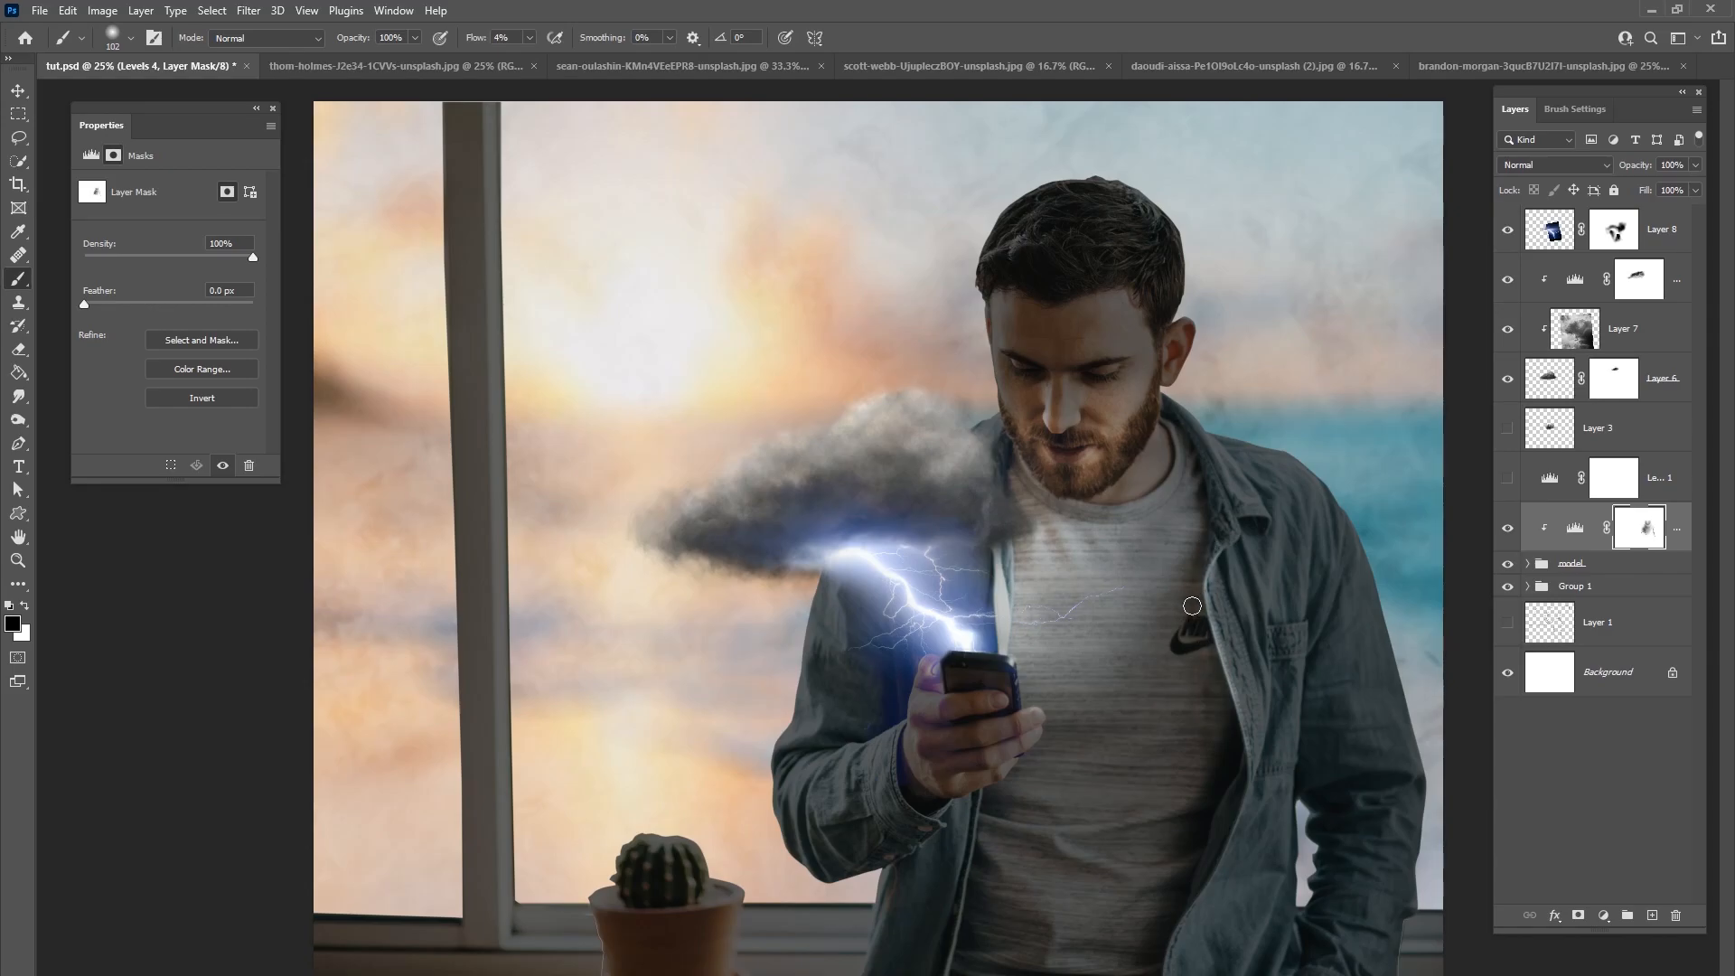
Step: Brighten the shirt around and below the chest logo on the Levels mask, enlarging the brush between strokes
{"action": "right_click", "coordinate": [1220, 627]}
{"action": "left_click_drag", "start_coordinate": [1362, 672], "coordinate": [1379, 673]}
{"action": "left_click_drag", "start_coordinate": [1195, 714], "coordinate": [1196, 671]}
{"action": "right_click", "coordinate": [1207, 632]}
{"action": "left_click_drag", "start_coordinate": [1366, 673], "coordinate": [1378, 674]}
{"action": "left_click_drag", "start_coordinate": [1162, 689], "coordinate": [1174, 665]}
Step: Build up light on the middle of the shirt and beside the logo on the Levels mask, finishing with a 150 px brush
{"action": "right_click", "coordinate": [1165, 605]}
{"action": "left_click_drag", "start_coordinate": [1349, 648], "coordinate": [1362, 648]}
{"action": "mouse_move", "coordinate": [1103, 675]}
{"action": "left_mouse_down"}
{"action": "mouse_move", "coordinate": [1097, 626]}
{"action": "mouse_move", "coordinate": [1078, 629]}
{"action": "mouse_move", "coordinate": [1111, 696]}
{"action": "mouse_move", "coordinate": [1165, 650]}
{"action": "mouse_move", "coordinate": [1043, 647]}
{"action": "mouse_move", "coordinate": [1020, 569]}
{"action": "mouse_move", "coordinate": [983, 539]}
{"action": "mouse_move", "coordinate": [1021, 501]}
{"action": "mouse_move", "coordinate": [1062, 529]}
{"action": "mouse_move", "coordinate": [1138, 537]}
{"action": "mouse_move", "coordinate": [1020, 573]}
{"action": "mouse_move", "coordinate": [1060, 639]}
{"action": "mouse_move", "coordinate": [1124, 583]}
{"action": "mouse_move", "coordinate": [1061, 604]}
{"action": "left_mouse_up"}
{"action": "right_click", "coordinate": [1169, 641]}
{"action": "left_click_drag", "start_coordinate": [1364, 682], "coordinate": [1344, 684]}
{"action": "mouse_move", "coordinate": [1173, 631]}
{"action": "left_mouse_down"}
{"action": "mouse_move", "coordinate": [1168, 600]}
{"action": "mouse_move", "coordinate": [1164, 624]}
{"action": "mouse_move", "coordinate": [1210, 642]}
{"action": "mouse_move", "coordinate": [1190, 592]}
{"action": "mouse_move", "coordinate": [1142, 635]}
{"action": "mouse_move", "coordinate": [1119, 573]}
{"action": "mouse_move", "coordinate": [1092, 625]}
{"action": "mouse_move", "coordinate": [1133, 591]}
{"action": "left_mouse_up"}
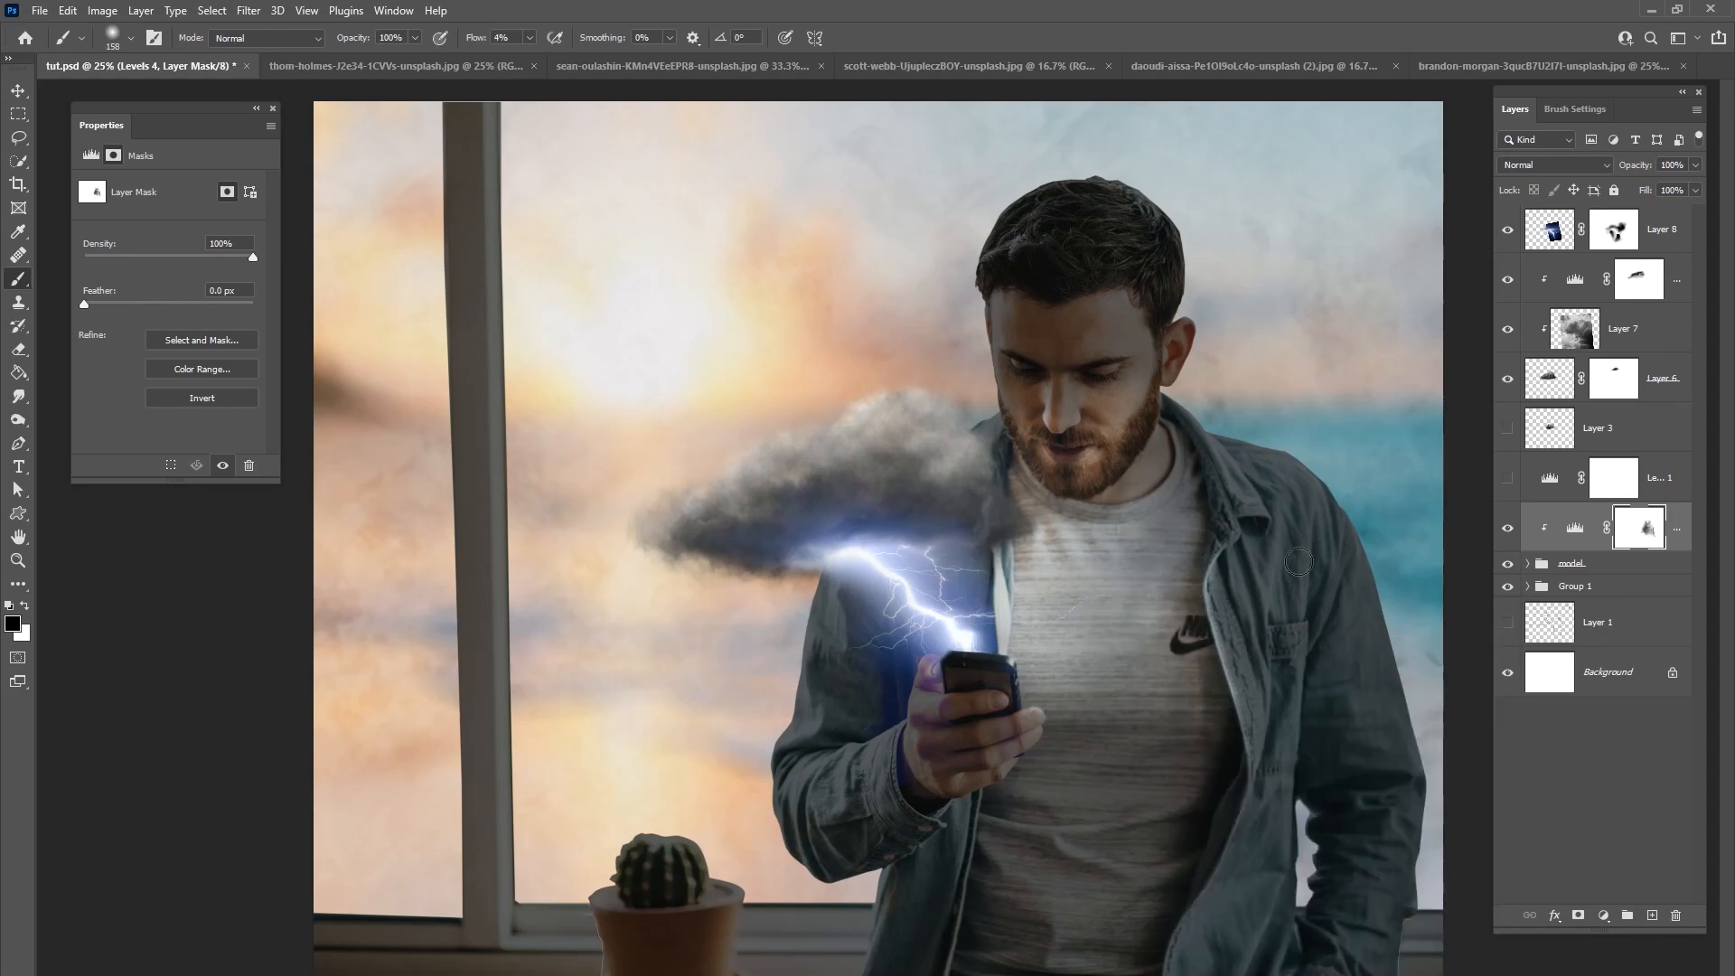
Step: Blend the light over the whole shirt front on the Levels mask with a broad 440 px brush
{"action": "right_click", "coordinate": [1152, 602]}
{"action": "left_click", "coordinate": [1035, 702]}
{"action": "right_click", "coordinate": [1105, 669]}
{"action": "left_click_drag", "start_coordinate": [1302, 685], "coordinate": [1327, 685]}
{"action": "left_click", "coordinate": [1074, 709]}
{"action": "mouse_move", "coordinate": [1114, 719]}
{"action": "left_mouse_down"}
{"action": "mouse_move", "coordinate": [1066, 791]}
{"action": "mouse_move", "coordinate": [1061, 691]}
{"action": "mouse_move", "coordinate": [1170, 695]}
{"action": "mouse_move", "coordinate": [1196, 715]}
{"action": "mouse_move", "coordinate": [1154, 616]}
{"action": "left_mouse_up"}
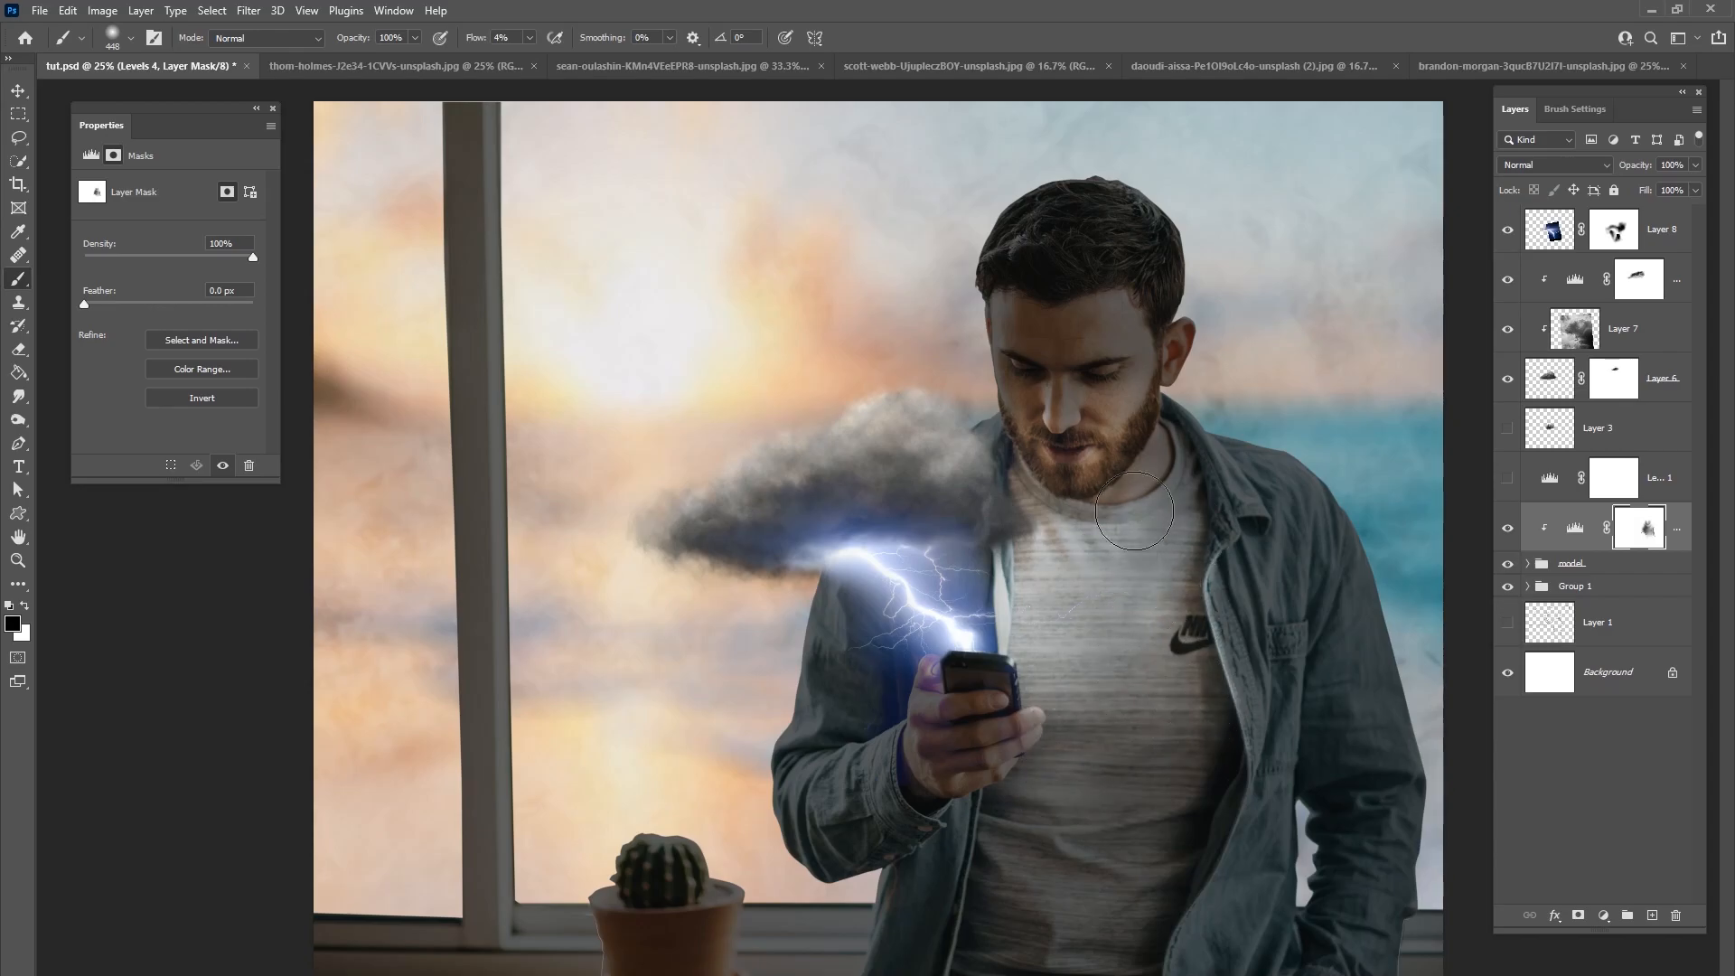
Step: Brighten the chin and cheeks on the Levels mask, reducing the soft brush to 143 px
{"action": "right_click", "coordinate": [1167, 461]}
{"action": "left_click", "coordinate": [1054, 480]}
{"action": "right_click", "coordinate": [1136, 432]}
{"action": "left_click_drag", "start_coordinate": [1271, 478], "coordinate": [1295, 479]}
{"action": "left_click", "coordinate": [1088, 421]}
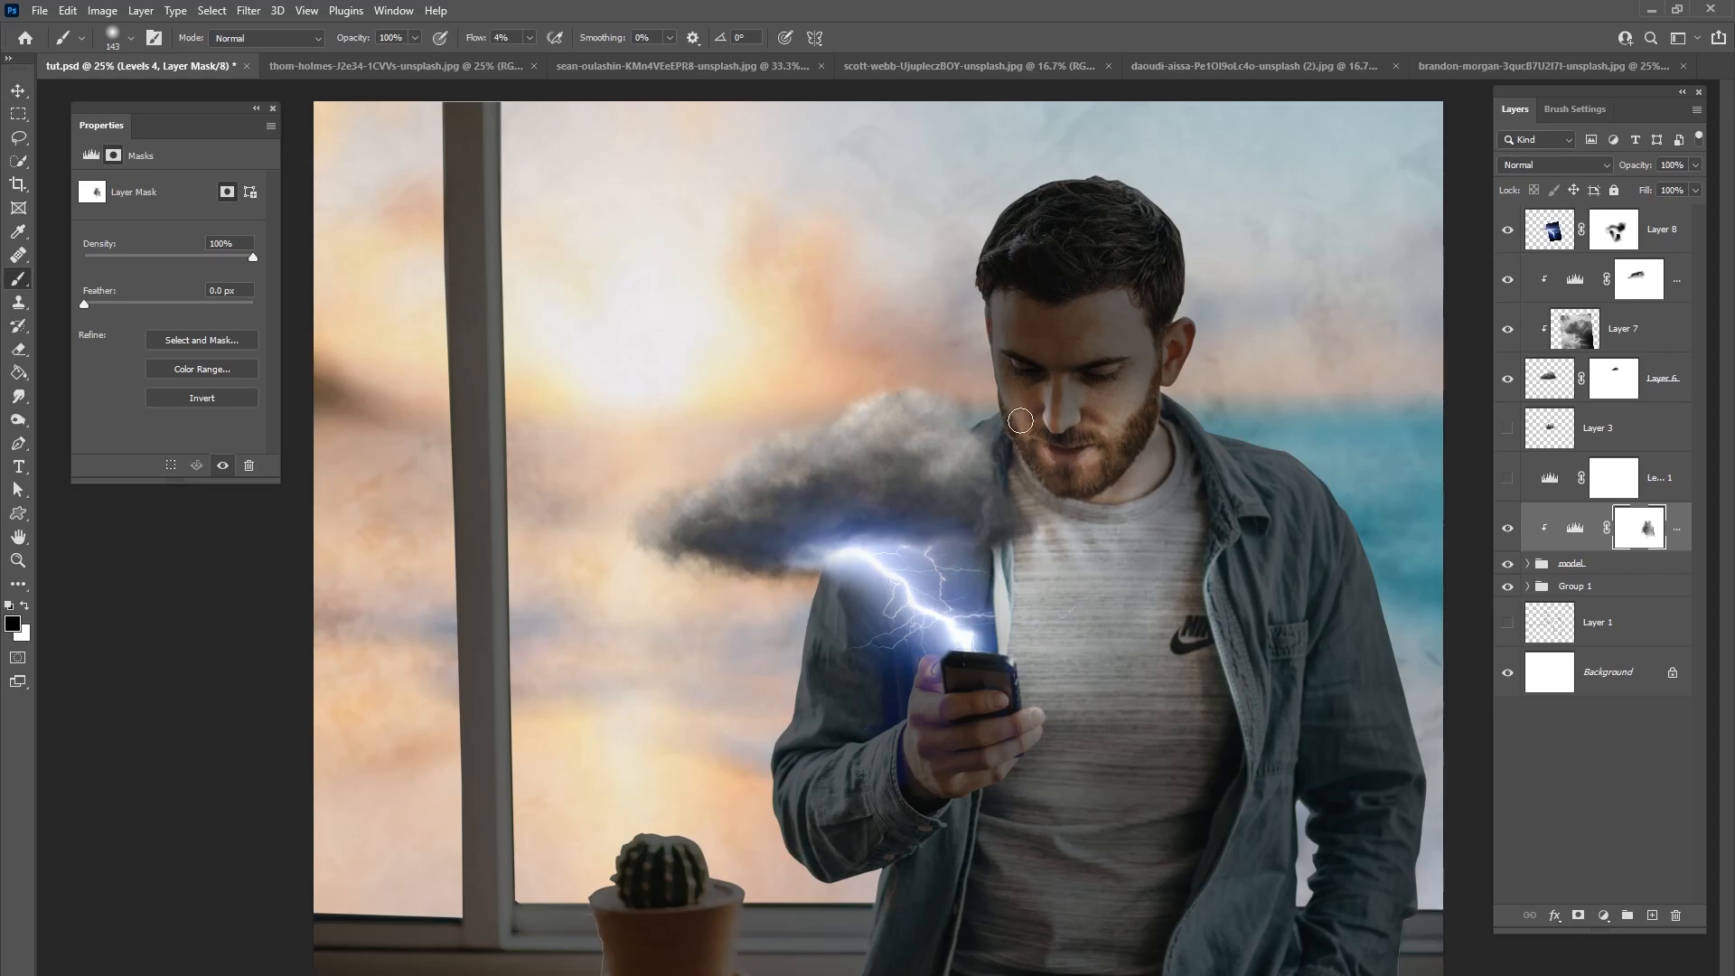
Step: Paint fine highlights on the nose and upper lip on the Levels mask with small soft brushes
{"action": "right_click", "coordinate": [1058, 423]}
{"action": "left_click_drag", "start_coordinate": [1226, 451], "coordinate": [1207, 453]}
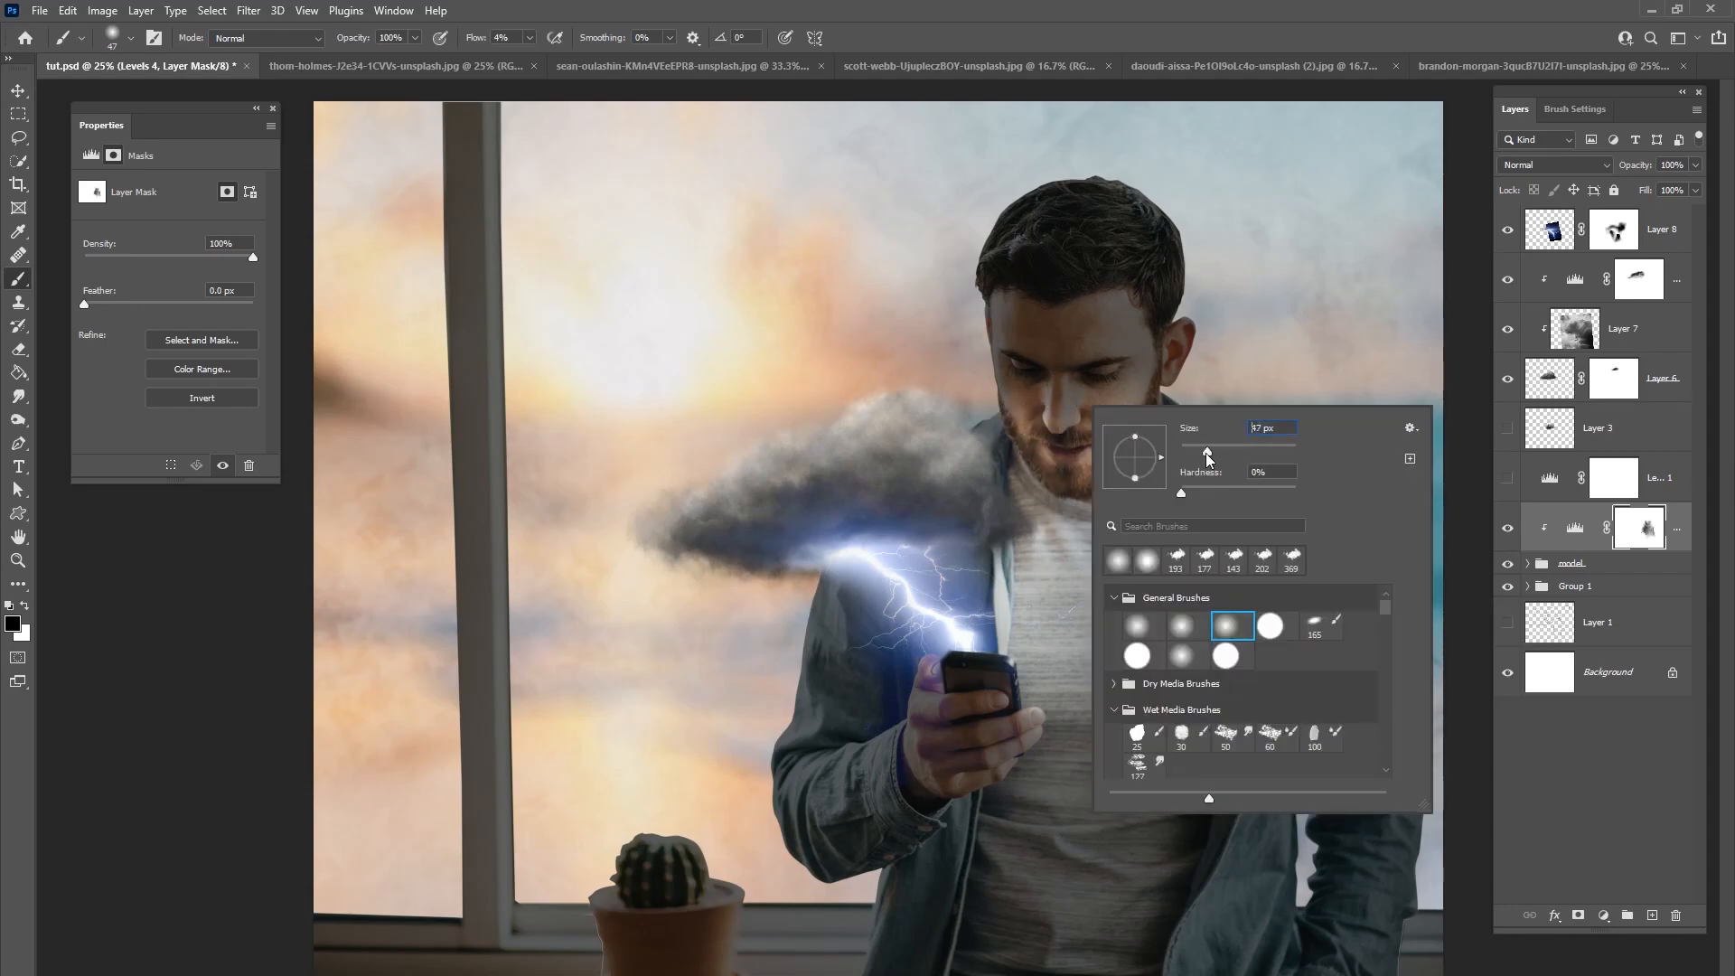
{"action": "left_click", "coordinate": [1058, 431]}
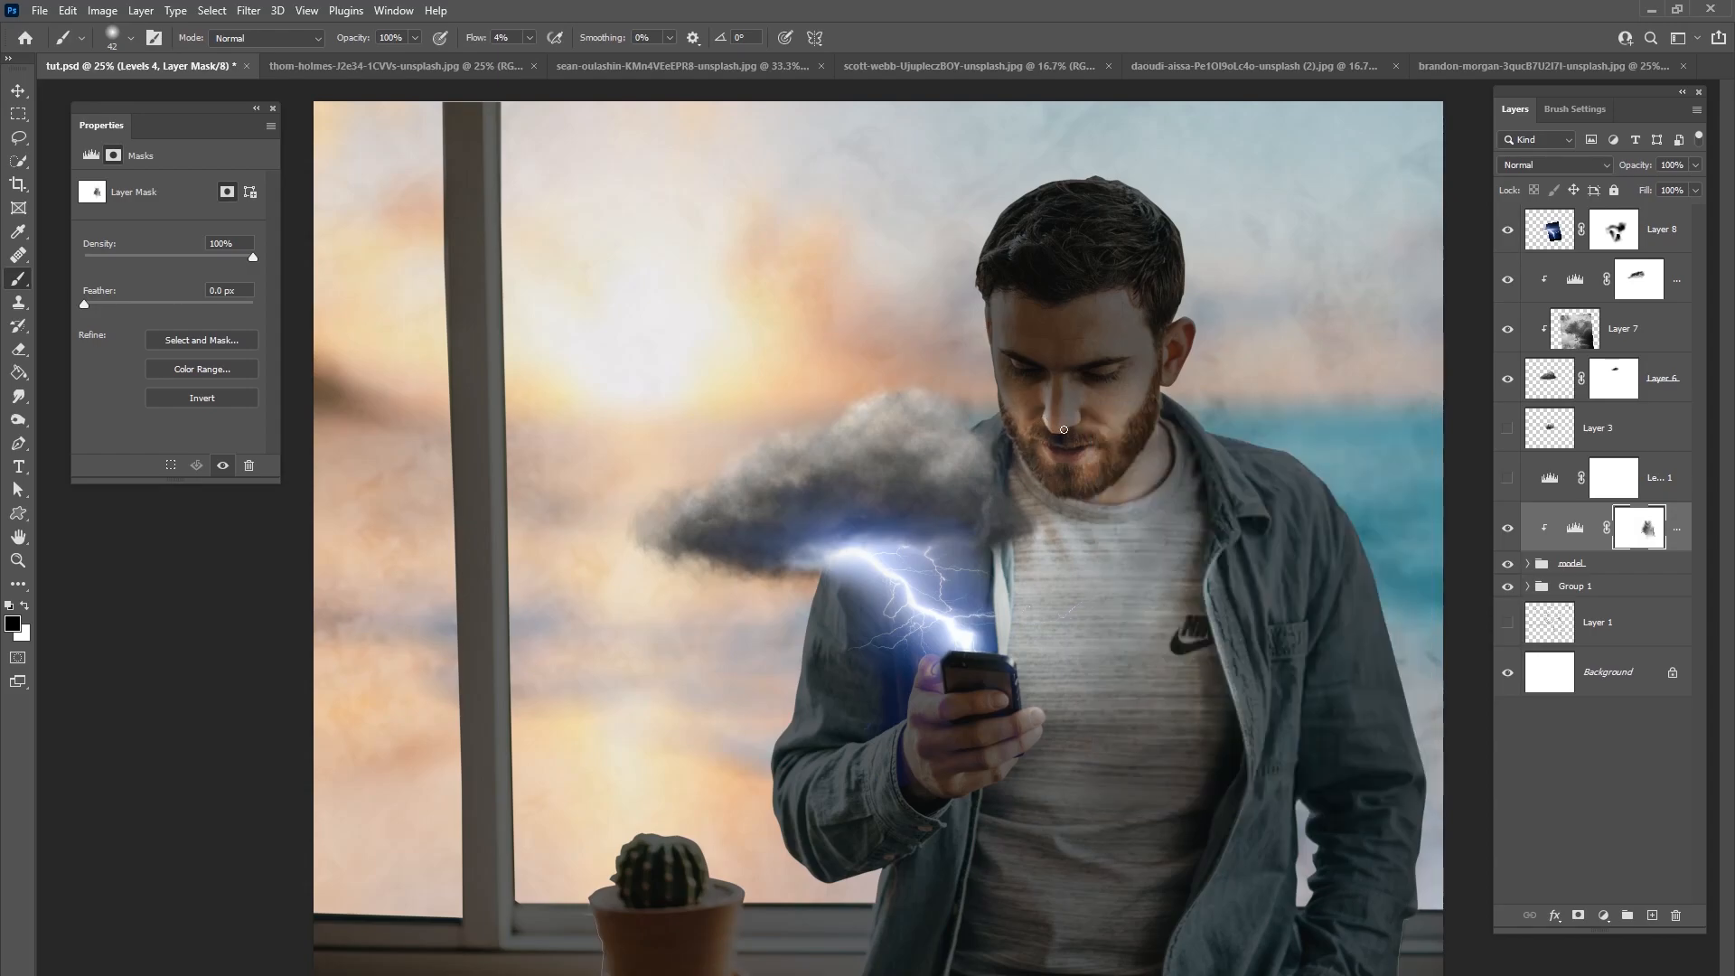
{"action": "right_click", "coordinate": [1123, 451]}
{"action": "left_click", "coordinate": [1058, 399]}
{"action": "right_click", "coordinate": [1141, 456]}
{"action": "left_click_drag", "start_coordinate": [1251, 503], "coordinate": [1265, 503]}
{"action": "left_click", "coordinate": [1069, 392]}
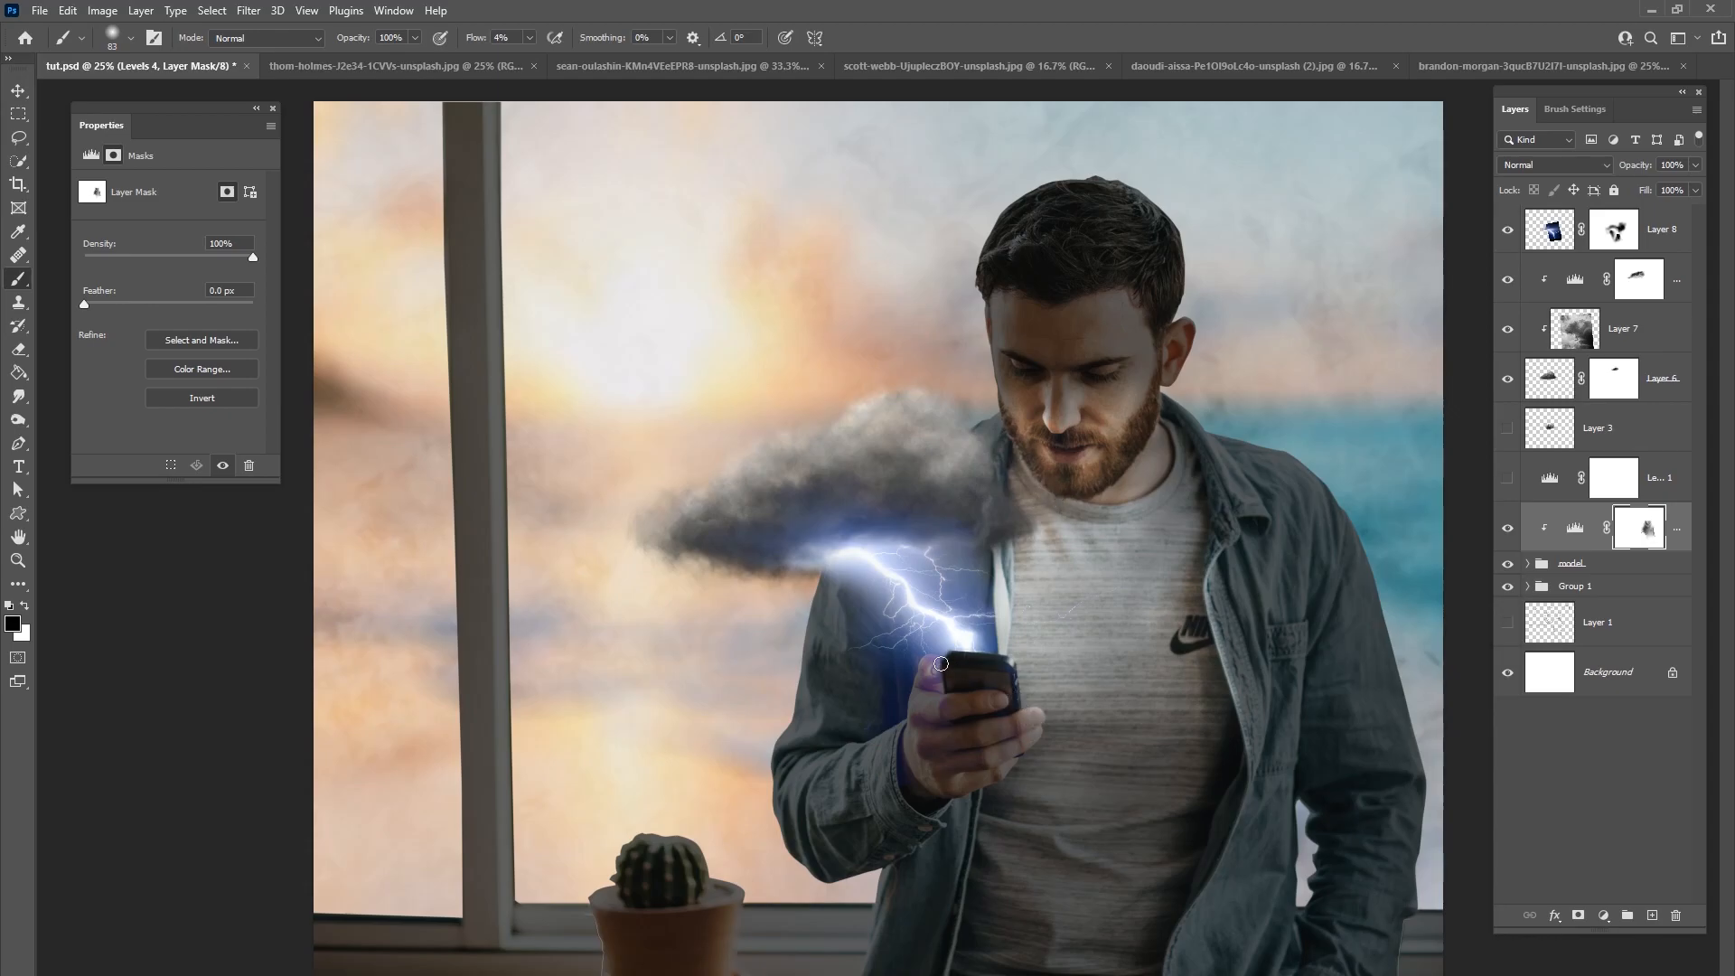
Step: Add light to the fingers on the Levels mask with a smaller brush and compare the image with the adjustment hidden and shown
{"action": "right_click", "coordinate": [1033, 680]}
{"action": "left_click_drag", "start_coordinate": [1175, 684], "coordinate": [1162, 684]}
{"action": "left_click", "coordinate": [1026, 709]}
{"action": "left_click", "coordinate": [1508, 533]}
{"action": "left_click", "coordinate": [1508, 530]}
{"action": "left_click", "coordinate": [1508, 530]}
{"action": "left_click", "coordinate": [1507, 530]}
{"action": "left_click", "coordinate": [1513, 532]}
{"action": "left_click", "coordinate": [1512, 532]}
Step: Add a Color Balance adjustment clipped to the model group, with midtones Cyan-Red at -30 and Yellow-Blue at +34
{"action": "left_click", "coordinate": [1604, 916]}
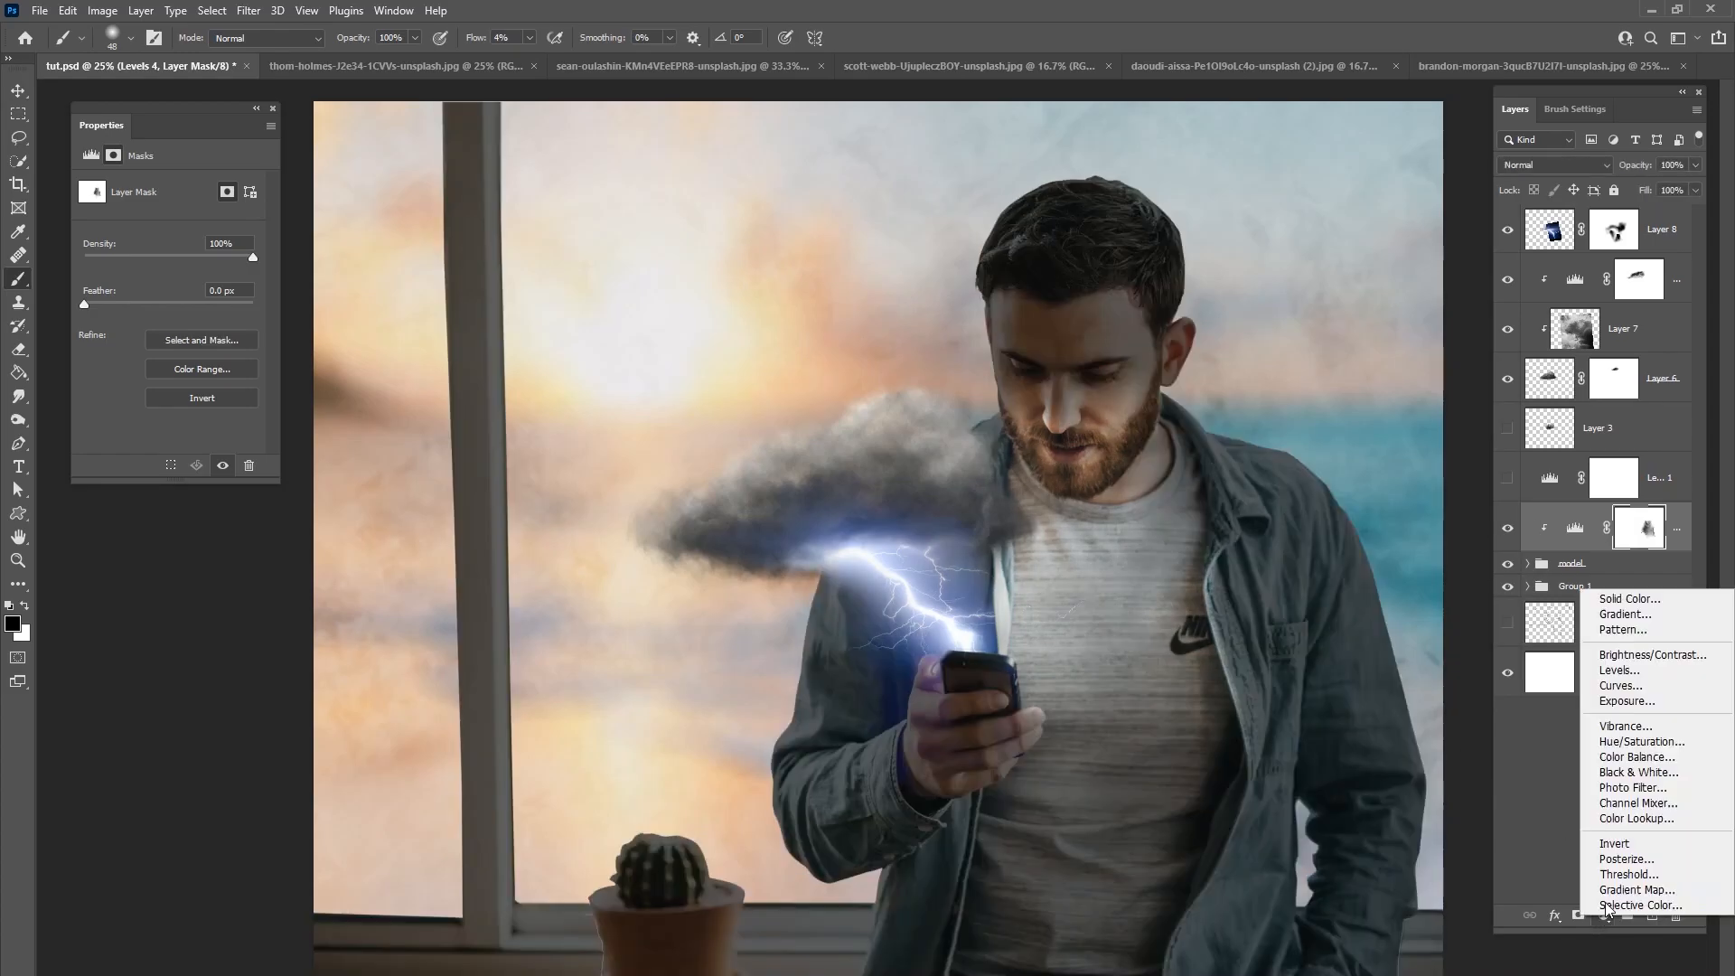
{"action": "left_click", "coordinate": [1634, 759]}
{"action": "key", "text": "ctrl+alt+g"}
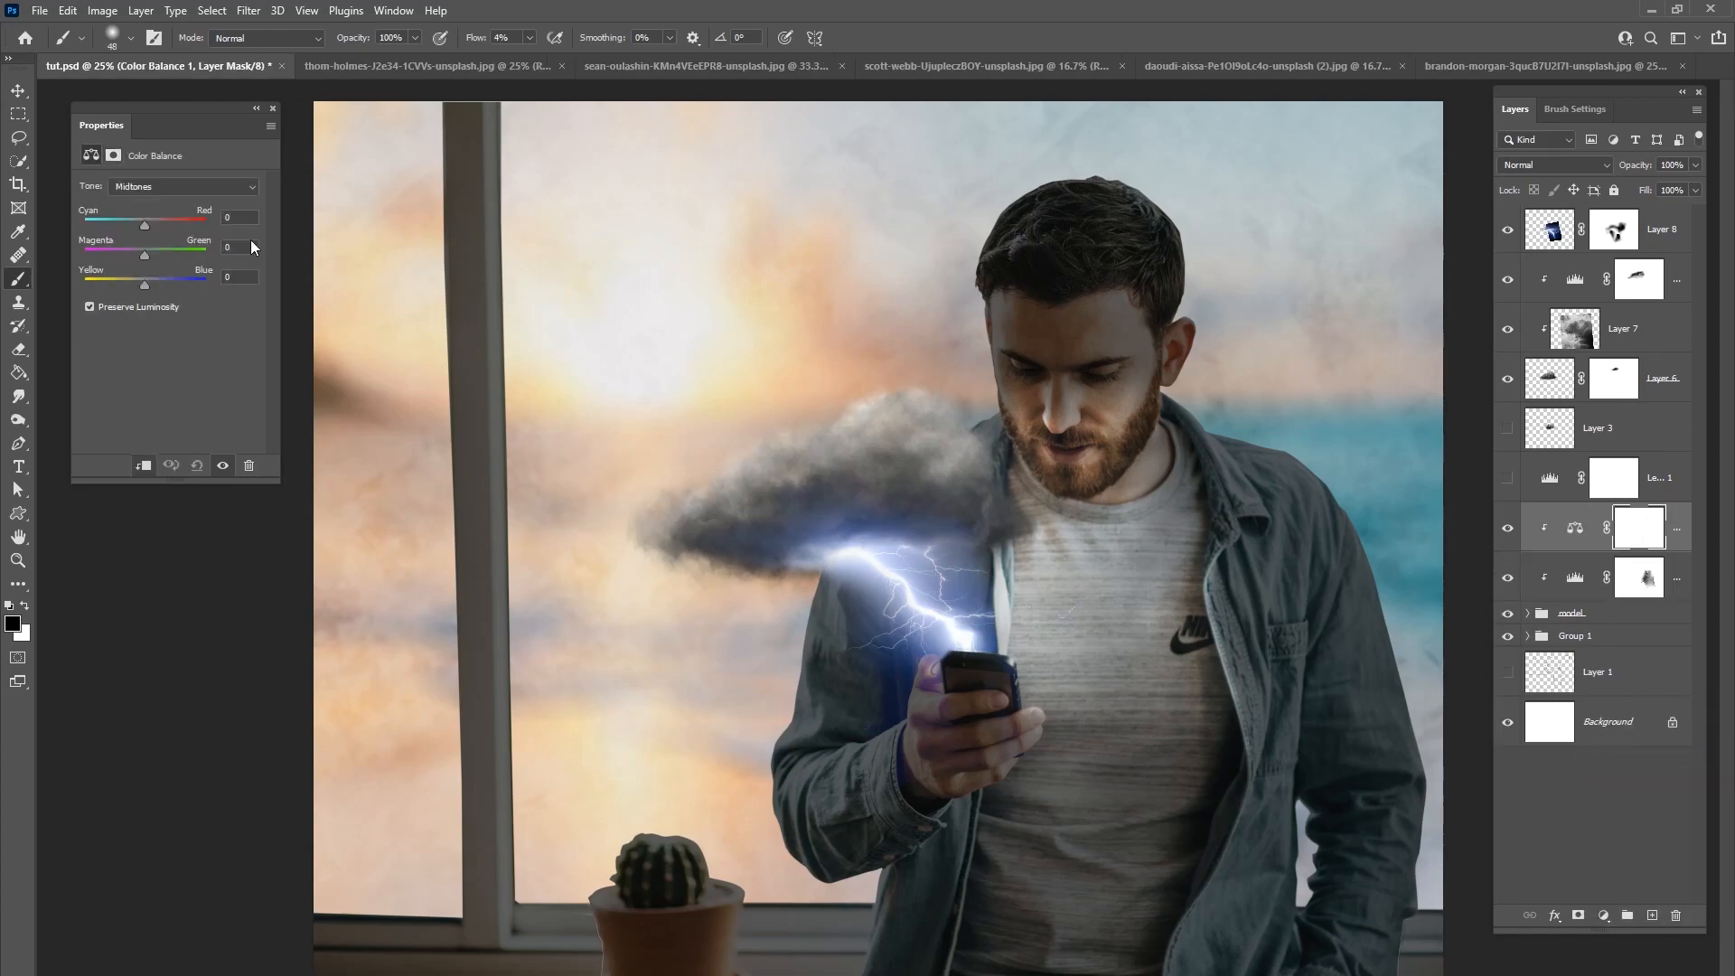
{"action": "left_click_drag", "start_coordinate": [137, 278], "coordinate": [168, 278]}
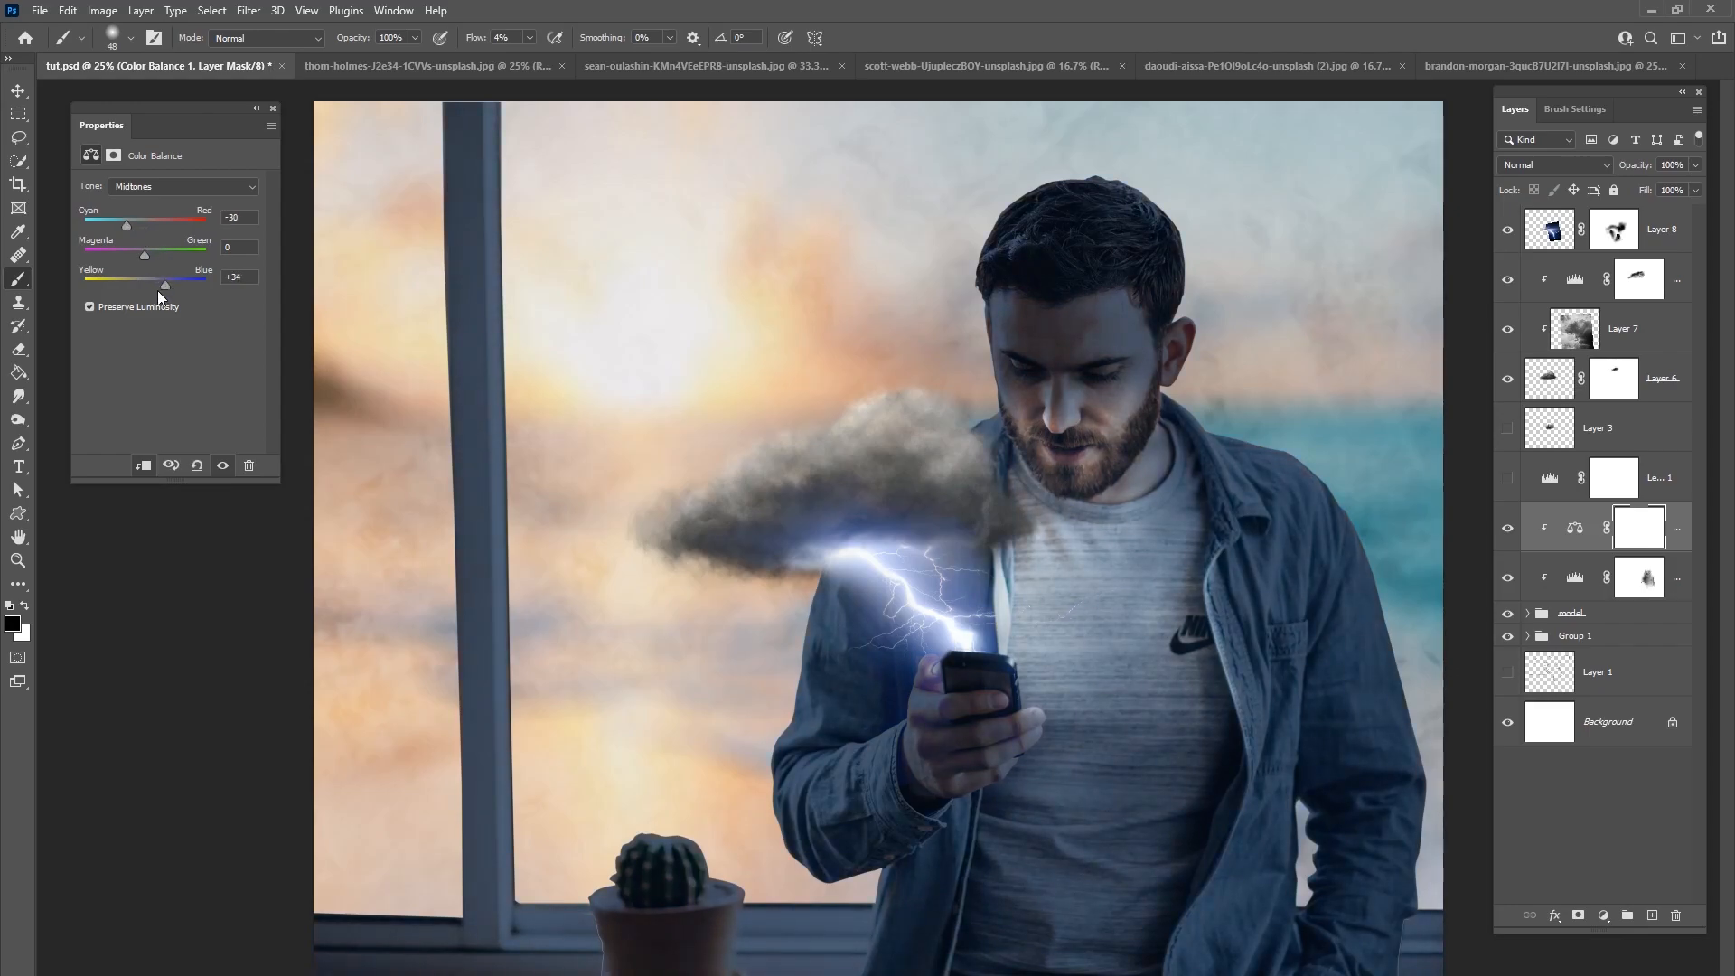
Step: Fine-tune the Color Balance midtones, shift highlights to about -19 Cyan-Red with slightly more blue, and set shadows Cyan-Red to +7
{"action": "left_click_drag", "start_coordinate": [164, 286], "coordinate": [161, 284]}
{"action": "left_click", "coordinate": [154, 186]}
{"action": "left_click", "coordinate": [144, 227]}
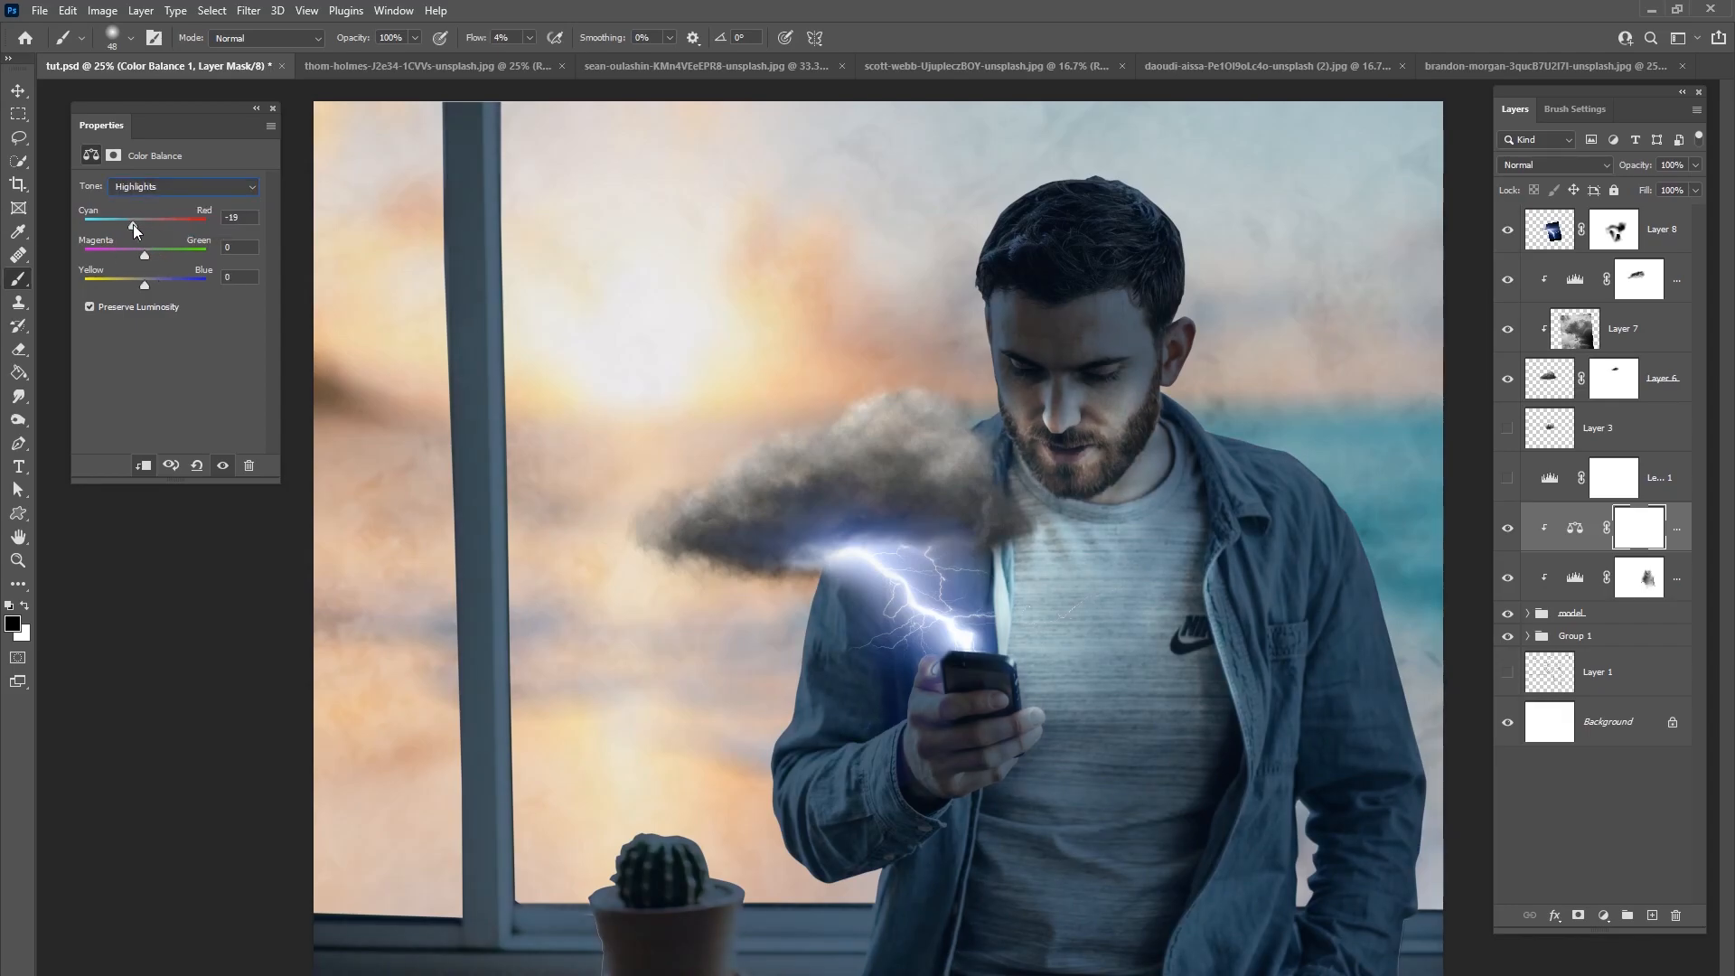
{"action": "left_click_drag", "start_coordinate": [144, 285], "coordinate": [149, 285]}
{"action": "left_click", "coordinate": [149, 188]}
{"action": "left_click", "coordinate": [146, 204]}
{"action": "left_click_drag", "start_coordinate": [154, 220], "coordinate": [145, 253]}
Step: Invert the Color Balance mask and paint the effect back over the lower face and chest with a soft white 369 px brush
{"action": "key", "text": "ctrl+i"}
{"action": "left_click", "coordinate": [25, 606]}
{"action": "right_click", "coordinate": [1204, 561]}
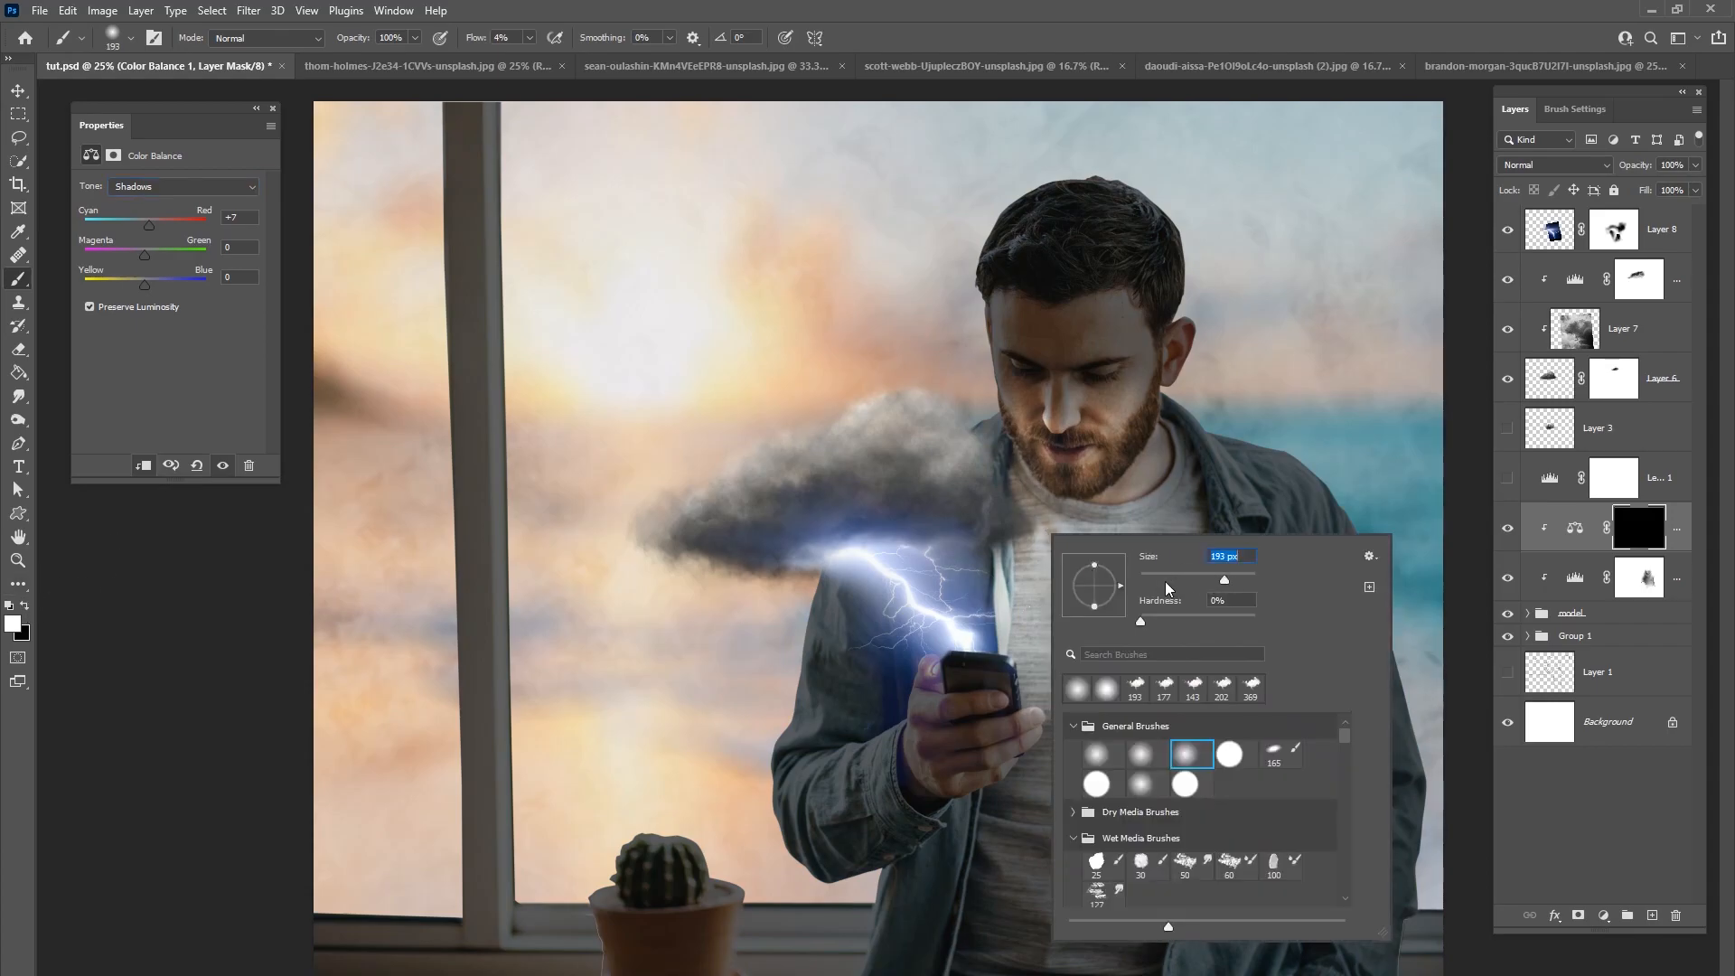
{"action": "left_click_drag", "start_coordinate": [1236, 579], "coordinate": [1239, 580]}
{"action": "left_click", "coordinate": [1081, 497]}
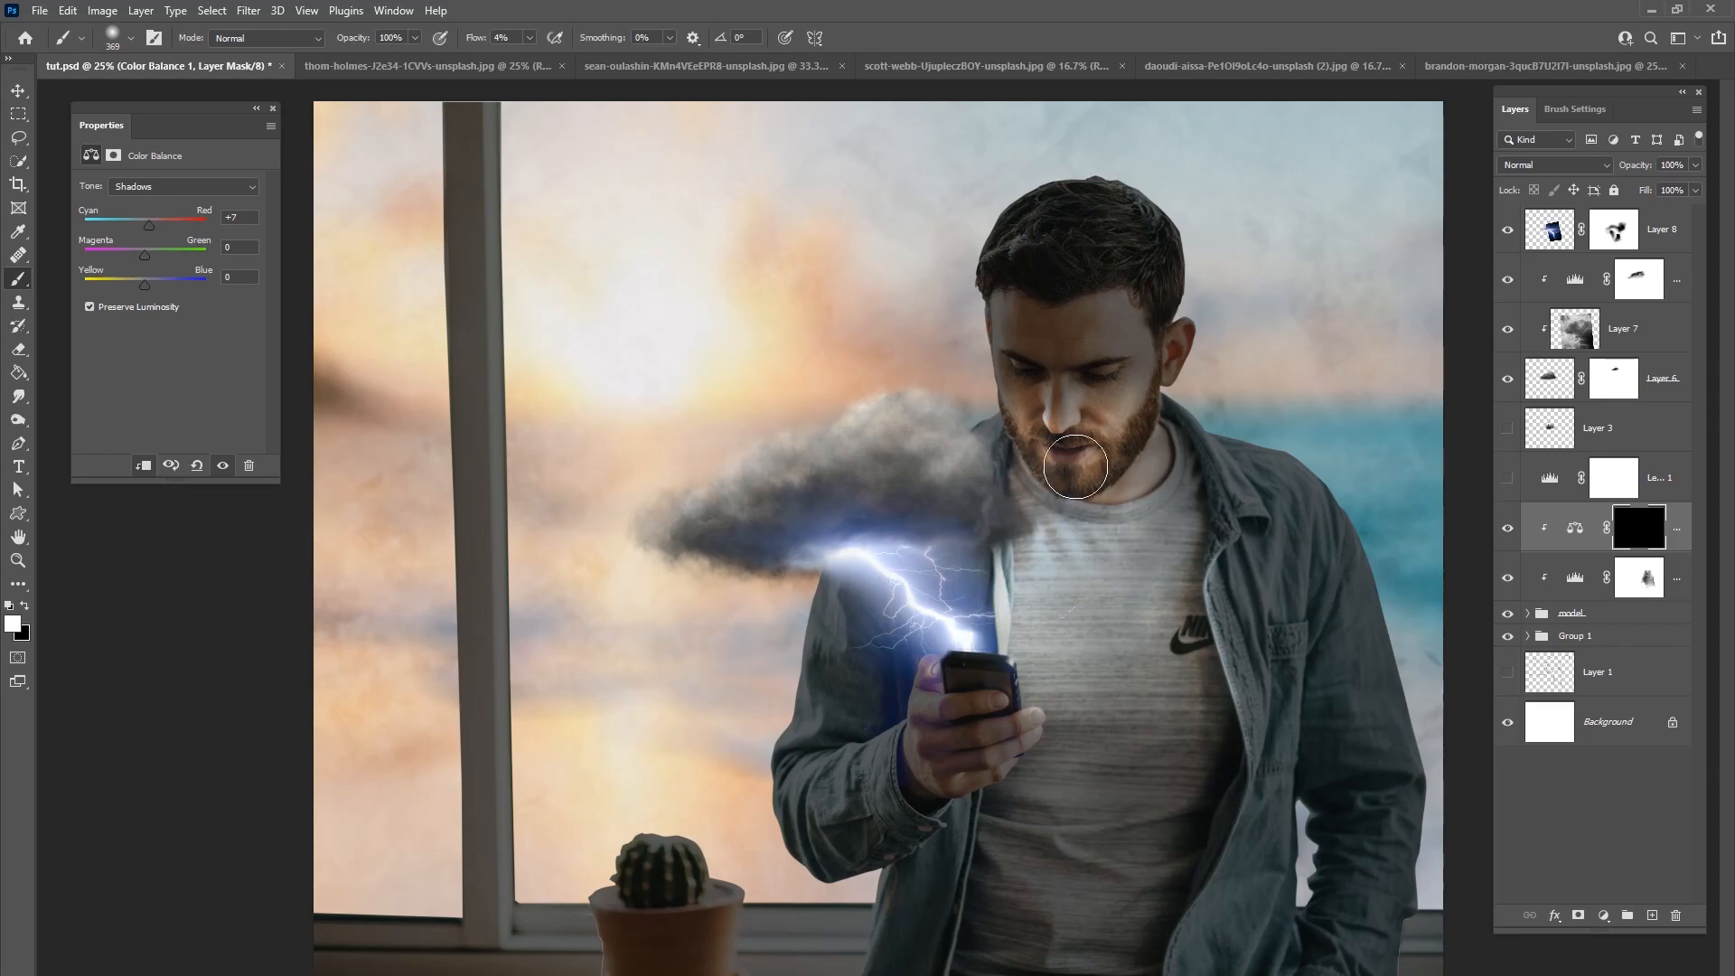
{"action": "mouse_move", "coordinate": [1054, 404]}
{"action": "left_mouse_down"}
{"action": "mouse_move", "coordinate": [1107, 445]}
{"action": "mouse_move", "coordinate": [1136, 399]}
{"action": "mouse_move", "coordinate": [1002, 402]}
{"action": "mouse_move", "coordinate": [1049, 523]}
{"action": "mouse_move", "coordinate": [1082, 486]}
{"action": "mouse_move", "coordinate": [1066, 626]}
{"action": "mouse_move", "coordinate": [1010, 581]}
{"action": "mouse_move", "coordinate": [1020, 596]}
{"action": "mouse_move", "coordinate": [1025, 548]}
{"action": "mouse_move", "coordinate": [986, 604]}
{"action": "mouse_move", "coordinate": [1029, 616]}
{"action": "mouse_move", "coordinate": [1040, 663]}
{"action": "mouse_move", "coordinate": [1076, 657]}
{"action": "mouse_move", "coordinate": [1129, 558]}
{"action": "mouse_move", "coordinate": [1145, 664]}
{"action": "mouse_move", "coordinate": [1215, 553]}
{"action": "mouse_move", "coordinate": [1157, 606]}
{"action": "mouse_move", "coordinate": [1006, 543]}
{"action": "mouse_move", "coordinate": [963, 634]}
{"action": "mouse_move", "coordinate": [939, 539]}
{"action": "mouse_move", "coordinate": [1128, 585]}
{"action": "mouse_move", "coordinate": [1002, 469]}
{"action": "mouse_move", "coordinate": [1058, 465]}
{"action": "mouse_move", "coordinate": [996, 580]}
{"action": "mouse_move", "coordinate": [1046, 490]}
{"action": "mouse_move", "coordinate": [1039, 417]}
{"action": "mouse_move", "coordinate": [1016, 415]}
{"action": "mouse_move", "coordinate": [1006, 515]}
{"action": "mouse_move", "coordinate": [1040, 571]}
{"action": "mouse_move", "coordinate": [1156, 489]}
{"action": "mouse_move", "coordinate": [1172, 563]}
{"action": "mouse_move", "coordinate": [1109, 493]}
{"action": "mouse_move", "coordinate": [1048, 558]}
{"action": "mouse_move", "coordinate": [1045, 410]}
{"action": "mouse_move", "coordinate": [1030, 481]}
{"action": "mouse_move", "coordinate": [1101, 449]}
{"action": "mouse_move", "coordinate": [1016, 568]}
{"action": "mouse_move", "coordinate": [1051, 694]}
{"action": "mouse_move", "coordinate": [1032, 616]}
{"action": "left_mouse_up"}
{"action": "mouse_move", "coordinate": [1035, 418]}
{"action": "left_mouse_down"}
{"action": "mouse_move", "coordinate": [1118, 389]}
{"action": "mouse_move", "coordinate": [1054, 434]}
{"action": "mouse_move", "coordinate": [1050, 485]}
{"action": "mouse_move", "coordinate": [1047, 449]}
{"action": "mouse_move", "coordinate": [1098, 449]}
{"action": "mouse_move", "coordinate": [1029, 467]}
{"action": "mouse_move", "coordinate": [1088, 488]}
{"action": "left_mouse_up"}
Step: Add a new layer clipped to the model group above the Color Balance and choose a bright blue foreground color
{"action": "left_click", "coordinate": [1653, 913]}
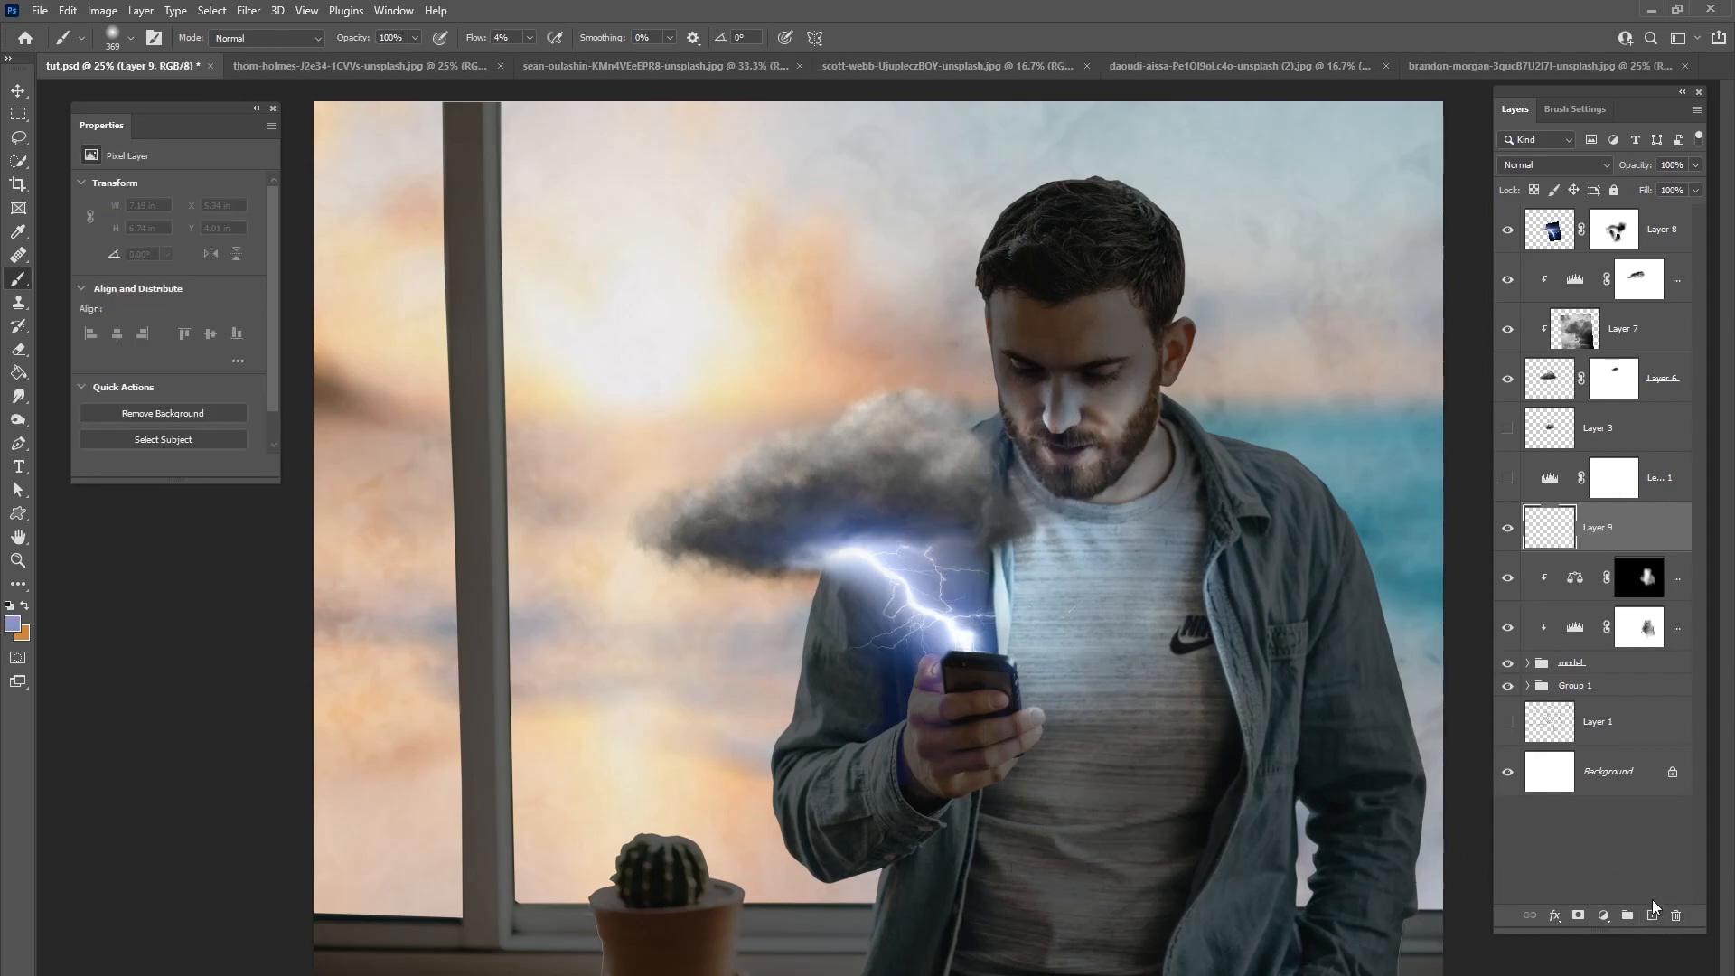
{"action": "key", "text": "ctrl+alt+g"}
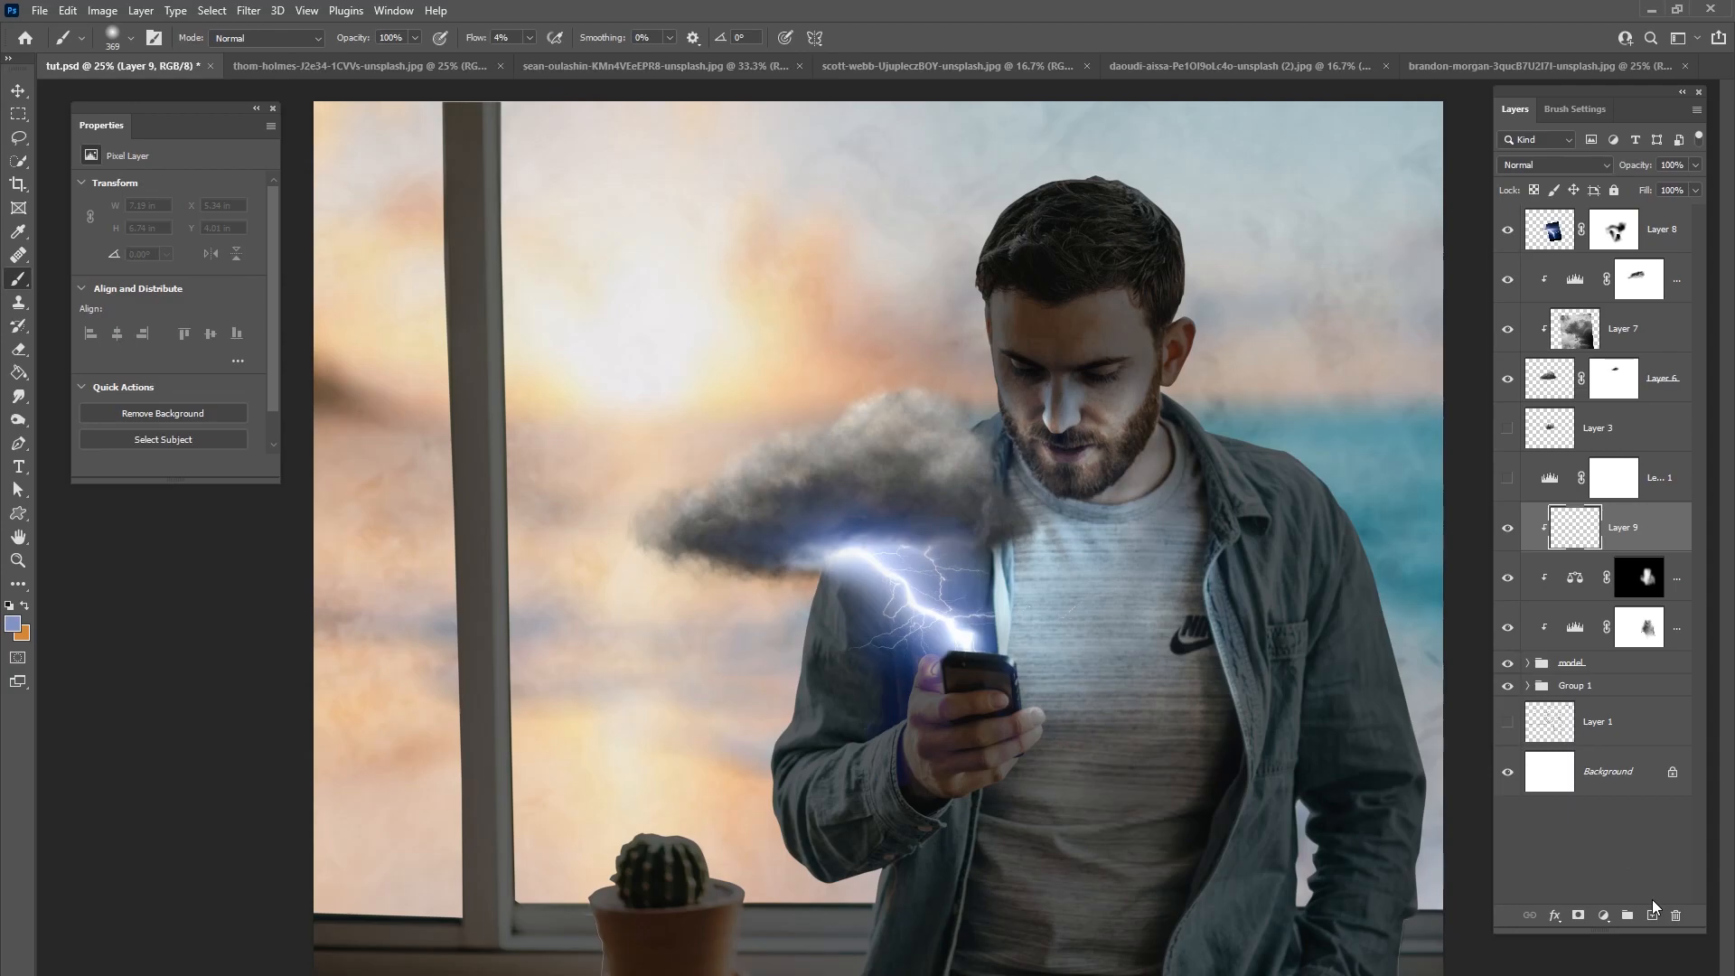
{"action": "left_click", "coordinate": [13, 624]}
{"action": "left_click_drag", "start_coordinate": [395, 712], "coordinate": [394, 705]}
{"action": "left_click_drag", "start_coordinate": [354, 631], "coordinate": [338, 613]}
{"action": "left_click", "coordinate": [574, 597]}
Step: Set the new layer's blend mode to Overlay and paint a broad blue glow on the shirt with an 1811 px soft brush
{"action": "right_click", "coordinate": [1120, 522]}
{"action": "left_click", "coordinate": [1547, 166]}
{"action": "left_click", "coordinate": [1555, 387]}
{"action": "right_click", "coordinate": [1025, 552]}
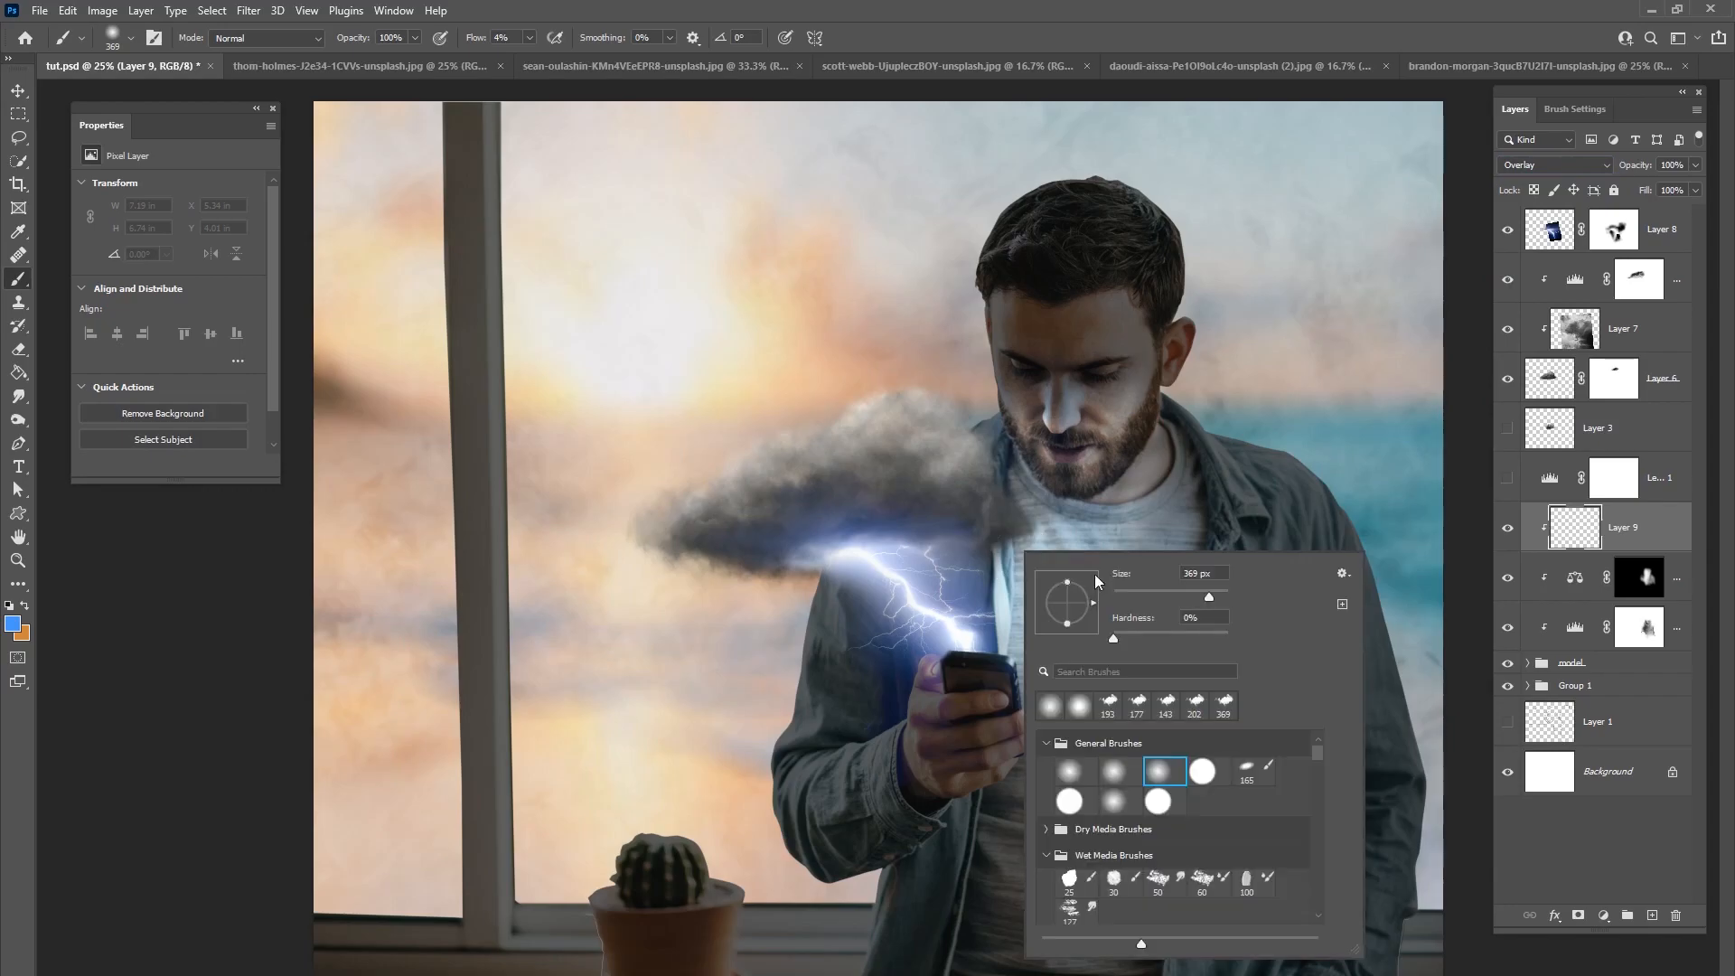
{"action": "left_click_drag", "start_coordinate": [1215, 594], "coordinate": [1223, 595]}
{"action": "key", "text": "Return"}
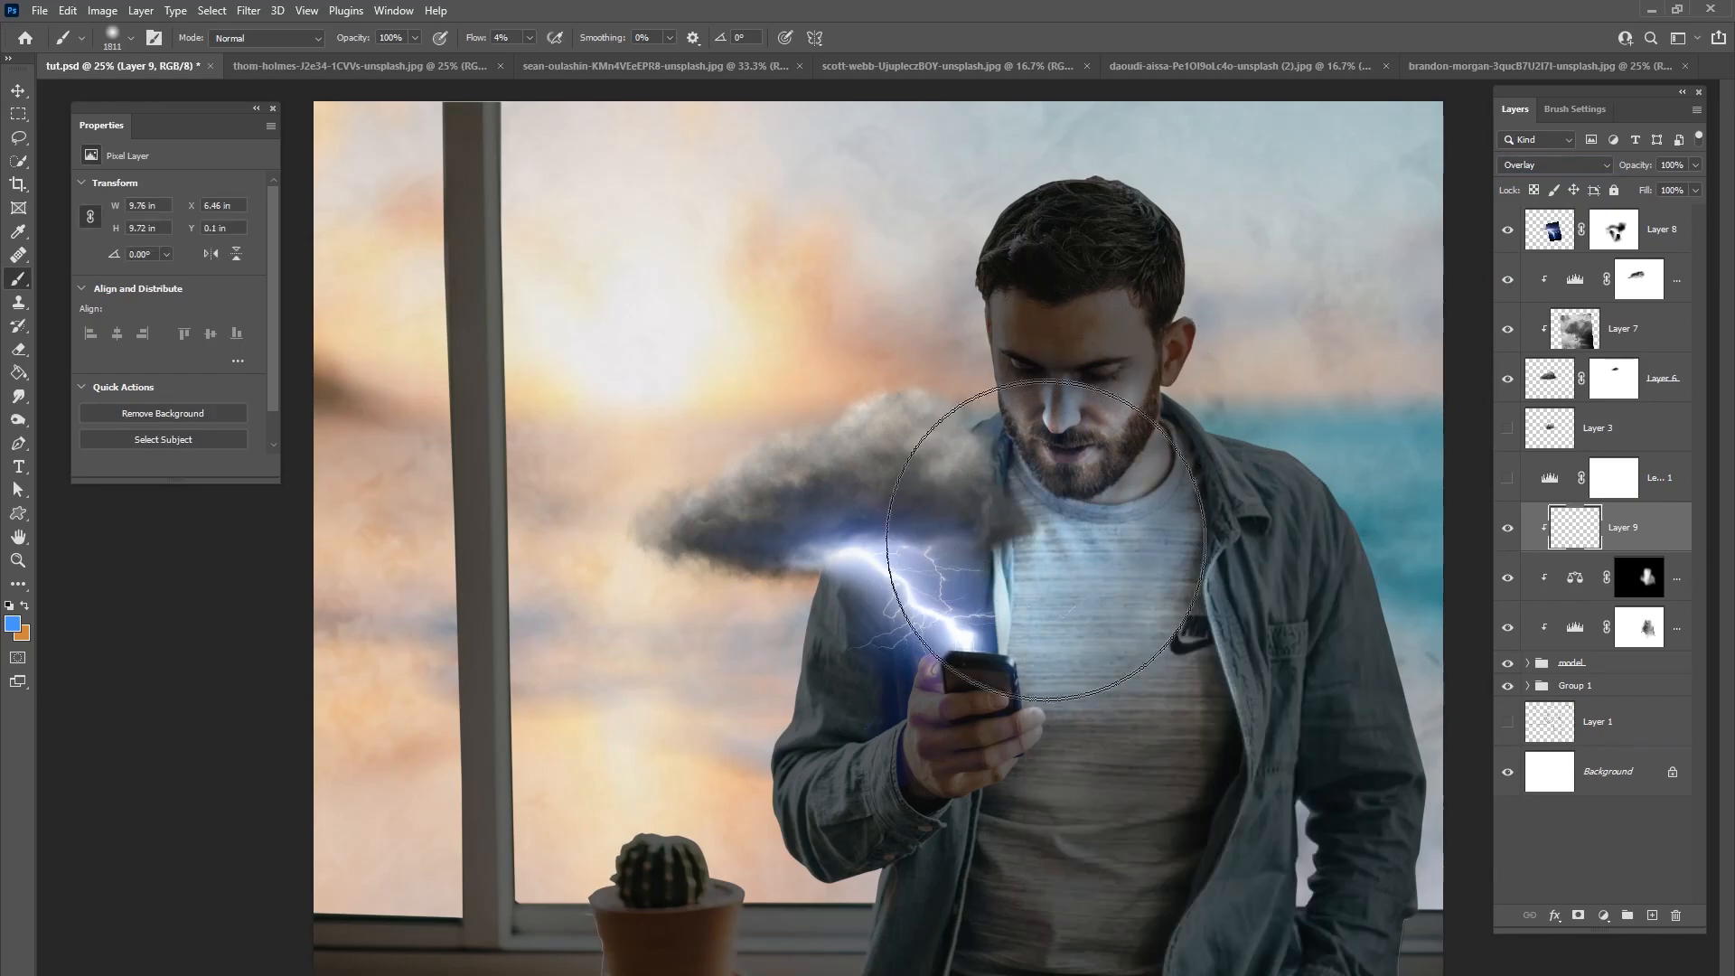
{"action": "mouse_move", "coordinate": [1004, 652]}
{"action": "left_mouse_down"}
{"action": "mouse_move", "coordinate": [1016, 603]}
{"action": "mouse_move", "coordinate": [1087, 662]}
{"action": "mouse_move", "coordinate": [1120, 627]}
{"action": "mouse_move", "coordinate": [1166, 626]}
{"action": "left_mouse_up"}
Step: Reduce the soft brush to 464 px and paint blue light over the chin and upper chest on the Overlay layer
{"action": "right_click", "coordinate": [1178, 618]}
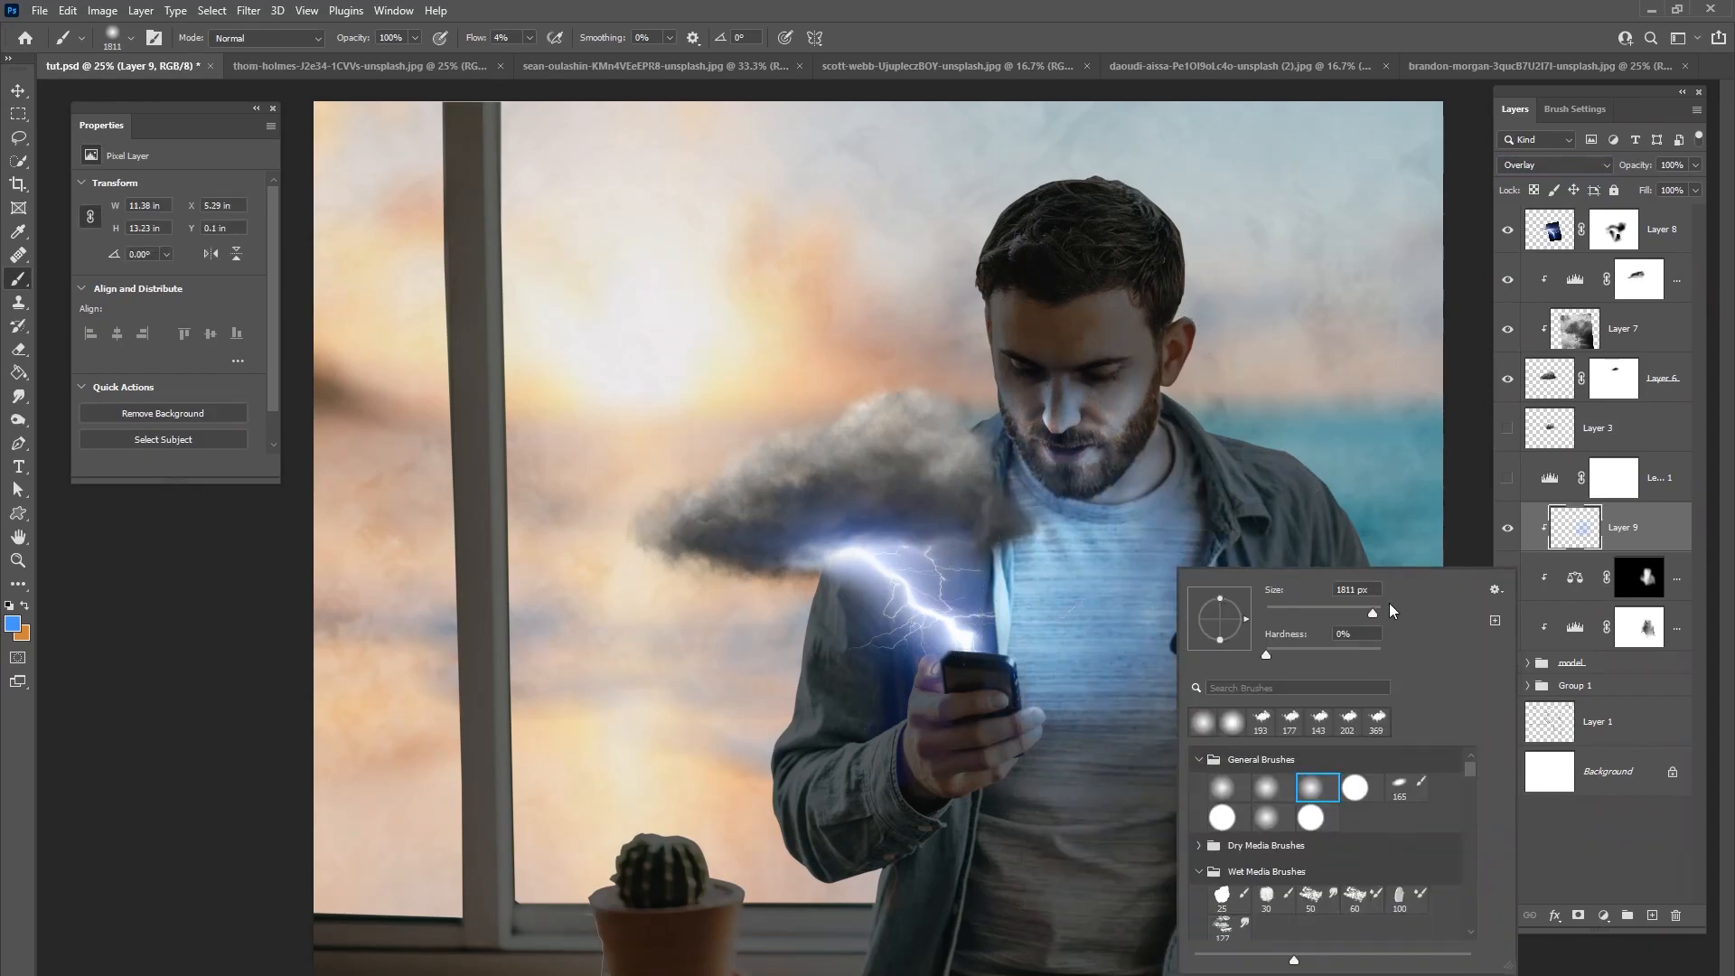
{"action": "left_click_drag", "start_coordinate": [1369, 621], "coordinate": [1366, 621]}
{"action": "key", "text": "Return"}
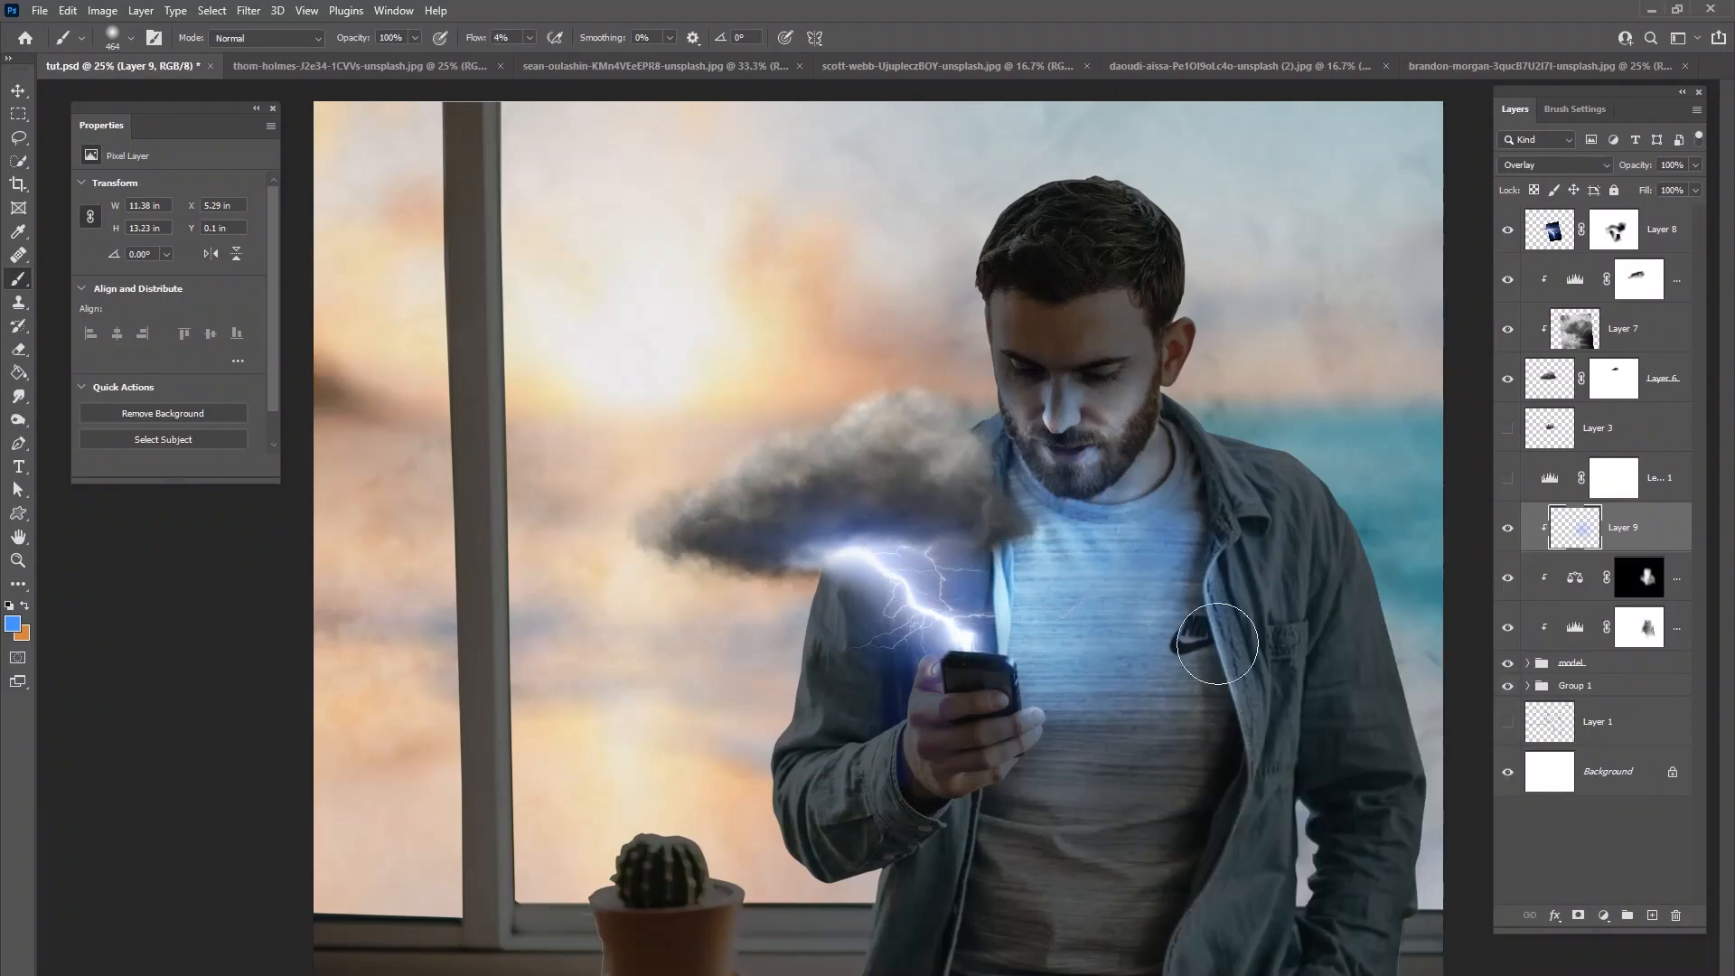
{"action": "mouse_move", "coordinate": [1054, 425]}
{"action": "left_mouse_down"}
{"action": "mouse_move", "coordinate": [1059, 477]}
{"action": "mouse_move", "coordinate": [1116, 437]}
{"action": "mouse_move", "coordinate": [1027, 392]}
{"action": "mouse_move", "coordinate": [1045, 533]}
{"action": "left_mouse_up"}
{"action": "right_click", "coordinate": [1039, 614]}
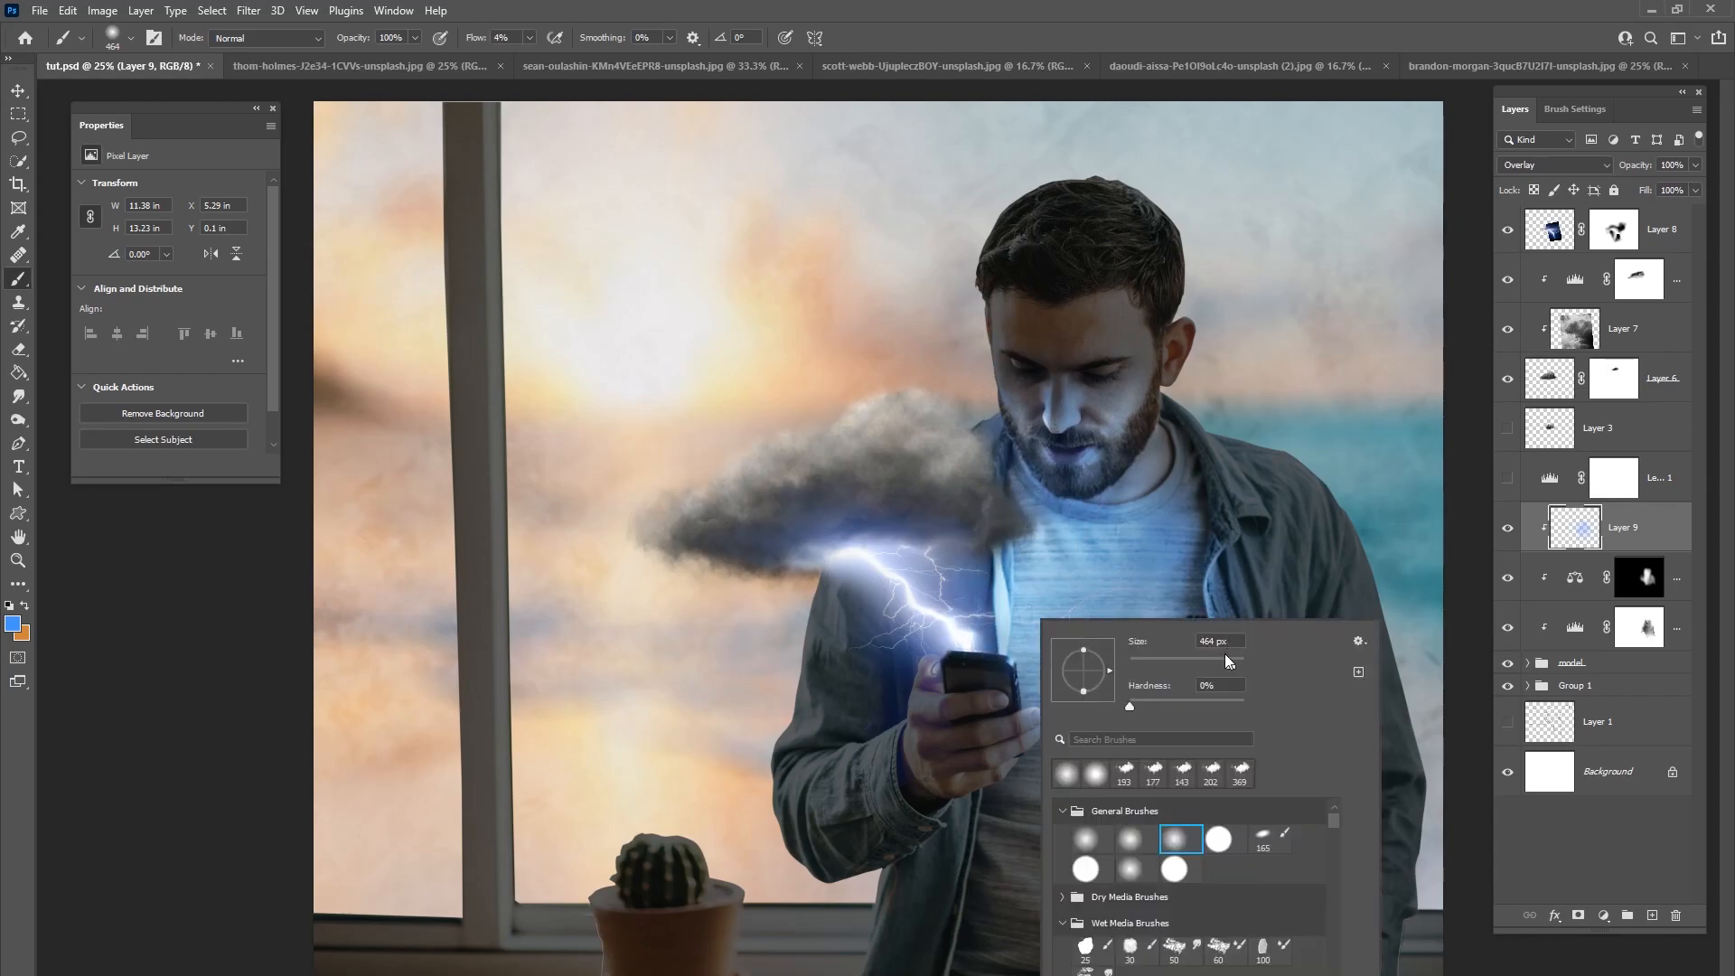
{"action": "key", "text": "Return"}
Step: Strengthen the blue glow on the shirt beside the phone with a 417 px soft brush, and reduce the brush to 81 px
{"action": "right_click", "coordinate": [1079, 632]}
{"action": "left_click", "coordinate": [1028, 700]}
{"action": "right_click", "coordinate": [1088, 632]}
{"action": "left_click_drag", "start_coordinate": [1260, 680], "coordinate": [1276, 679]}
{"action": "left_click", "coordinate": [940, 669]}
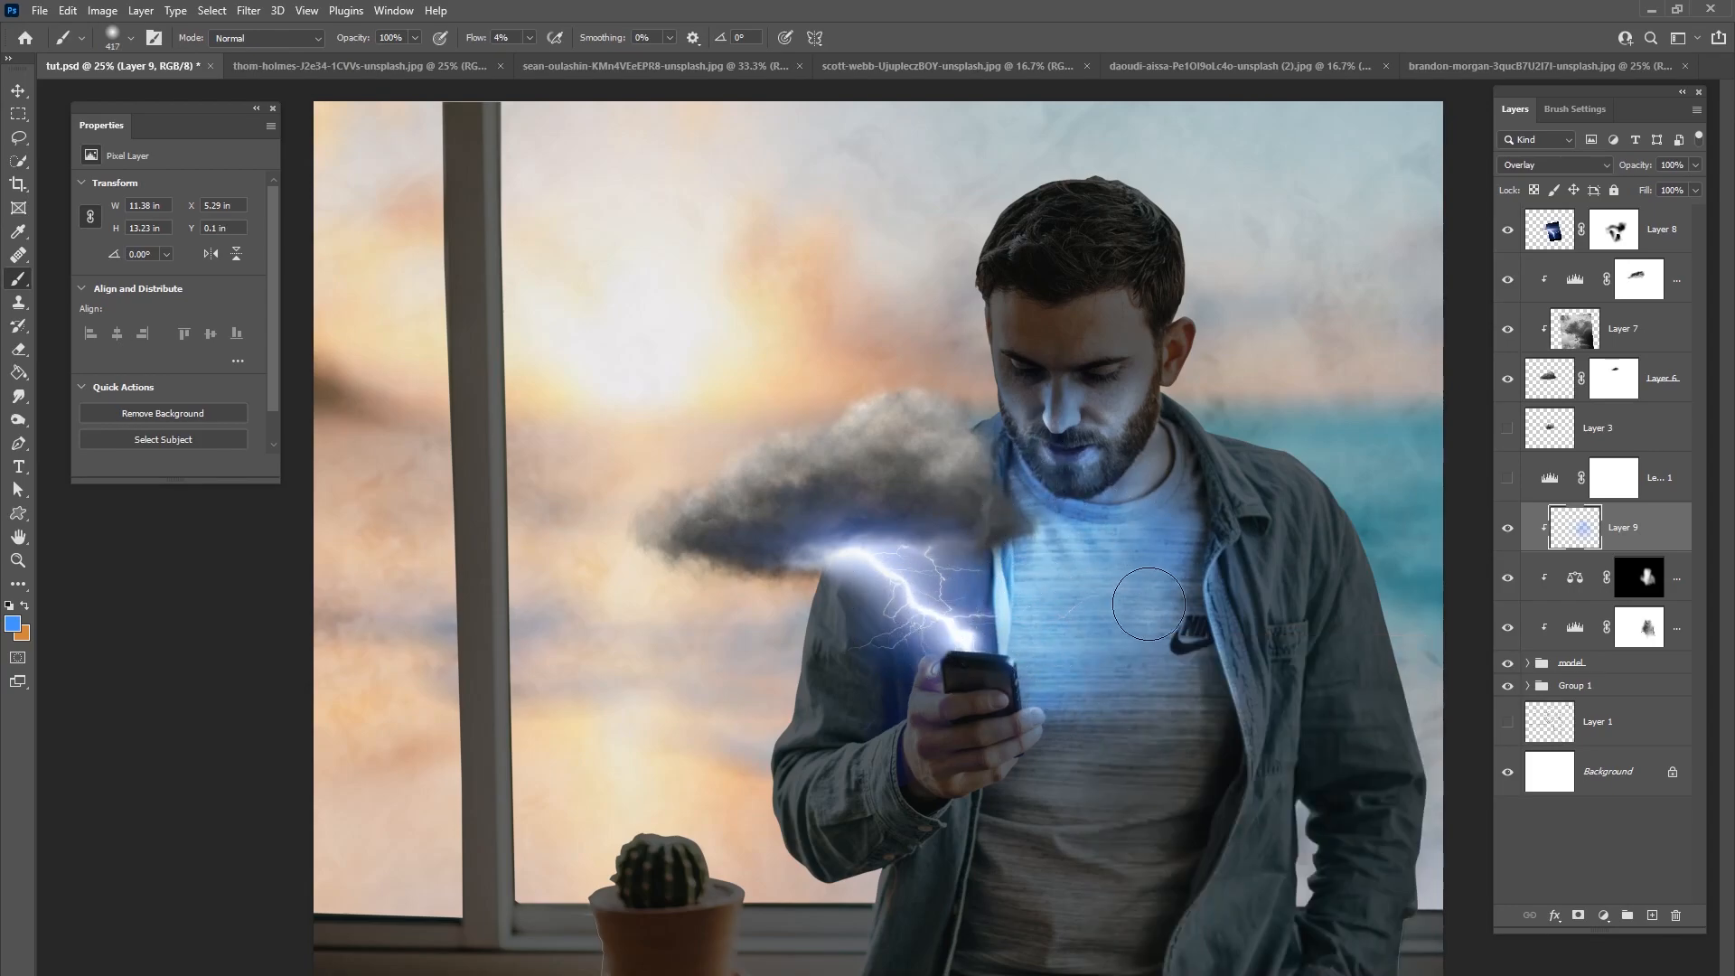
{"action": "mouse_move", "coordinate": [1064, 699]}
{"action": "left_mouse_down"}
{"action": "mouse_move", "coordinate": [1031, 654]}
{"action": "mouse_move", "coordinate": [1023, 547]}
{"action": "mouse_move", "coordinate": [1099, 693]}
{"action": "mouse_move", "coordinate": [1150, 665]}
{"action": "mouse_move", "coordinate": [1064, 568]}
{"action": "left_mouse_up"}
{"action": "right_click", "coordinate": [1060, 582]}
{"action": "left_click_drag", "start_coordinate": [1241, 631], "coordinate": [1194, 631]}
{"action": "left_click", "coordinate": [946, 642]}
{"action": "left_click", "coordinate": [1662, 241]}
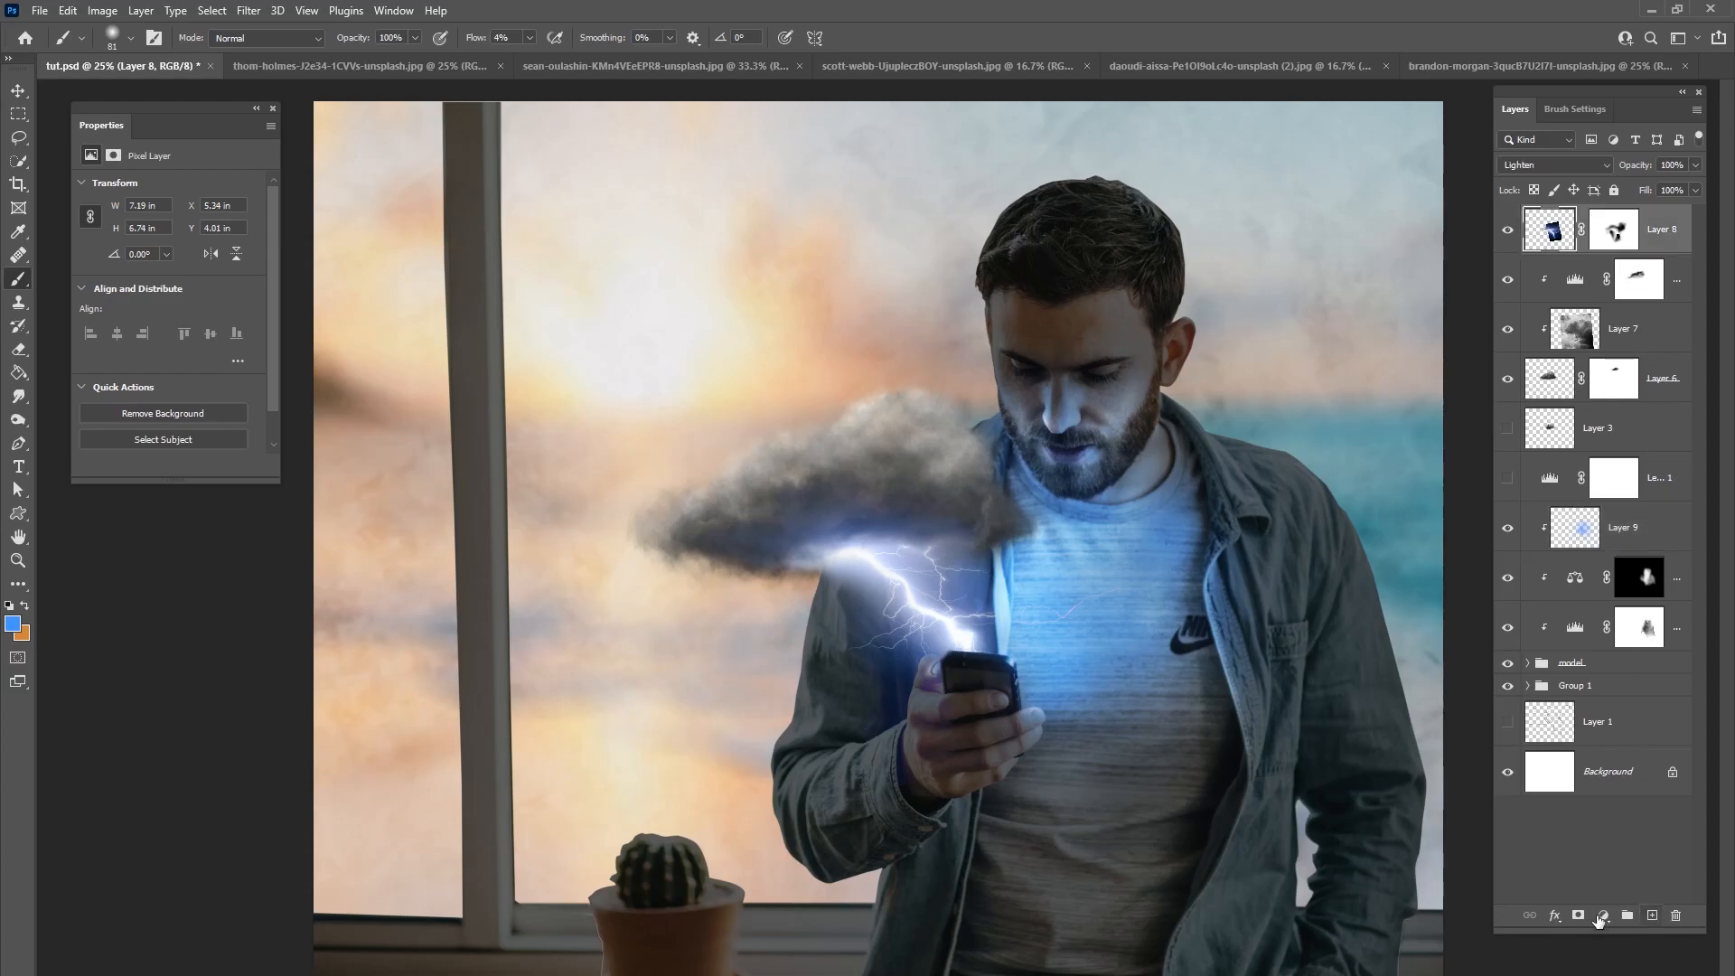
{"action": "left_click", "coordinate": [1600, 917]}
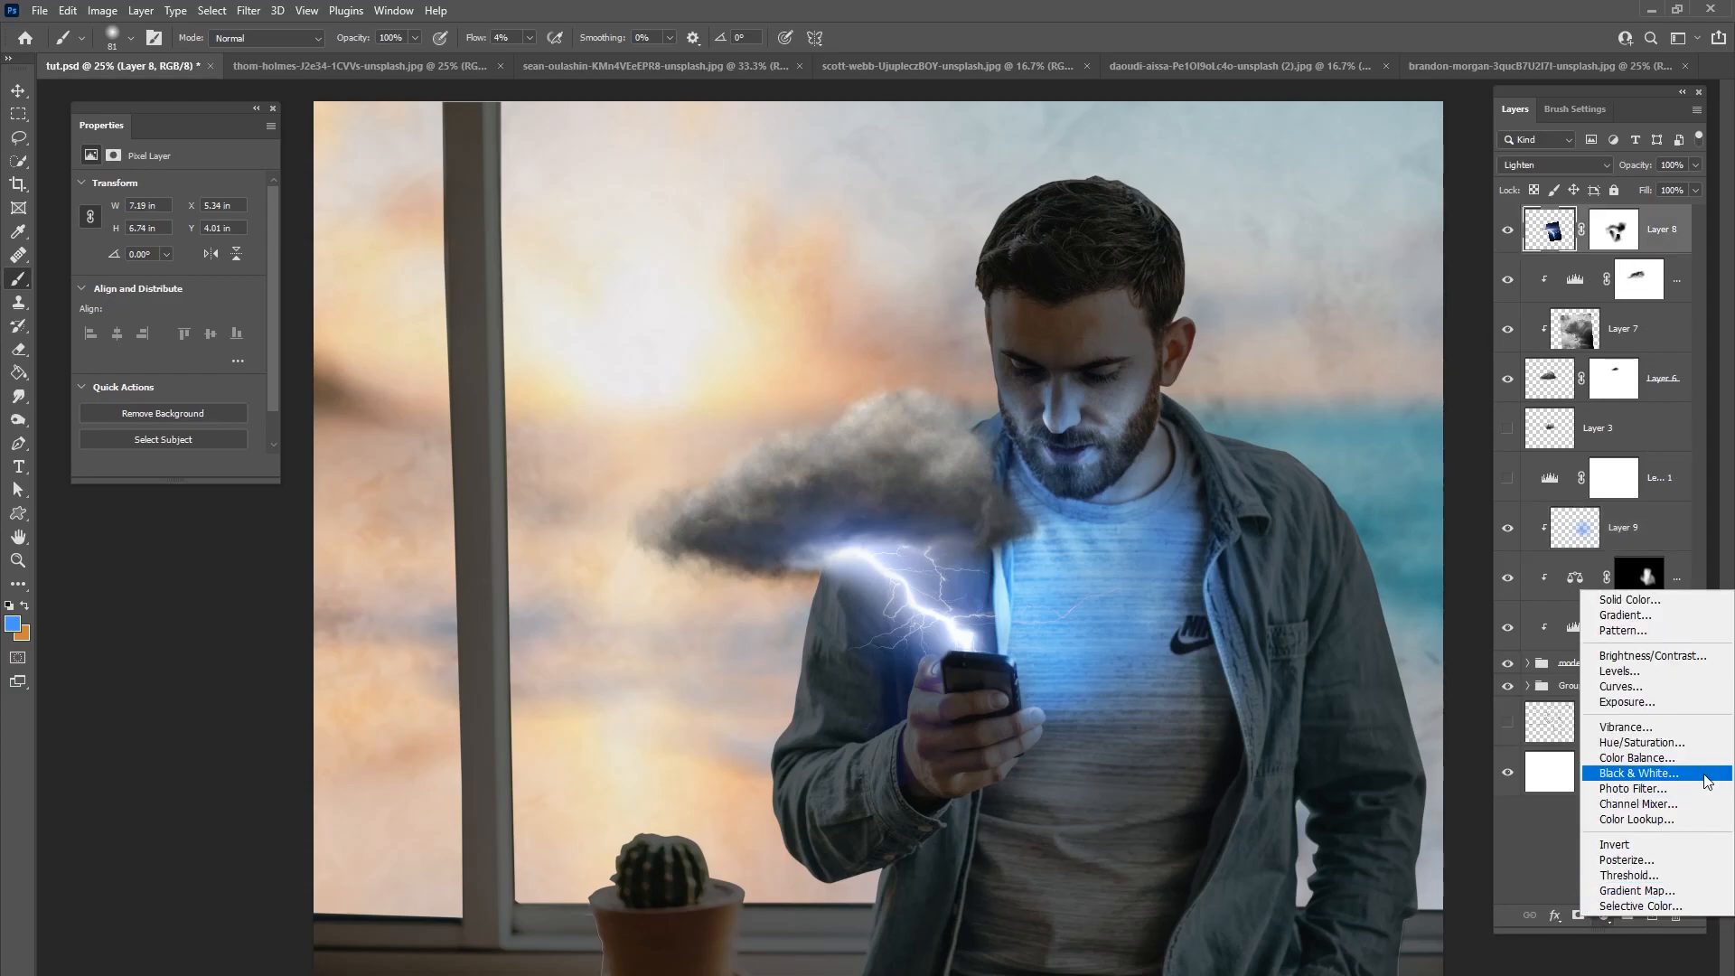
{"action": "left_click", "coordinate": [1636, 890]}
{"action": "key", "text": "ctrl+alt+g"}
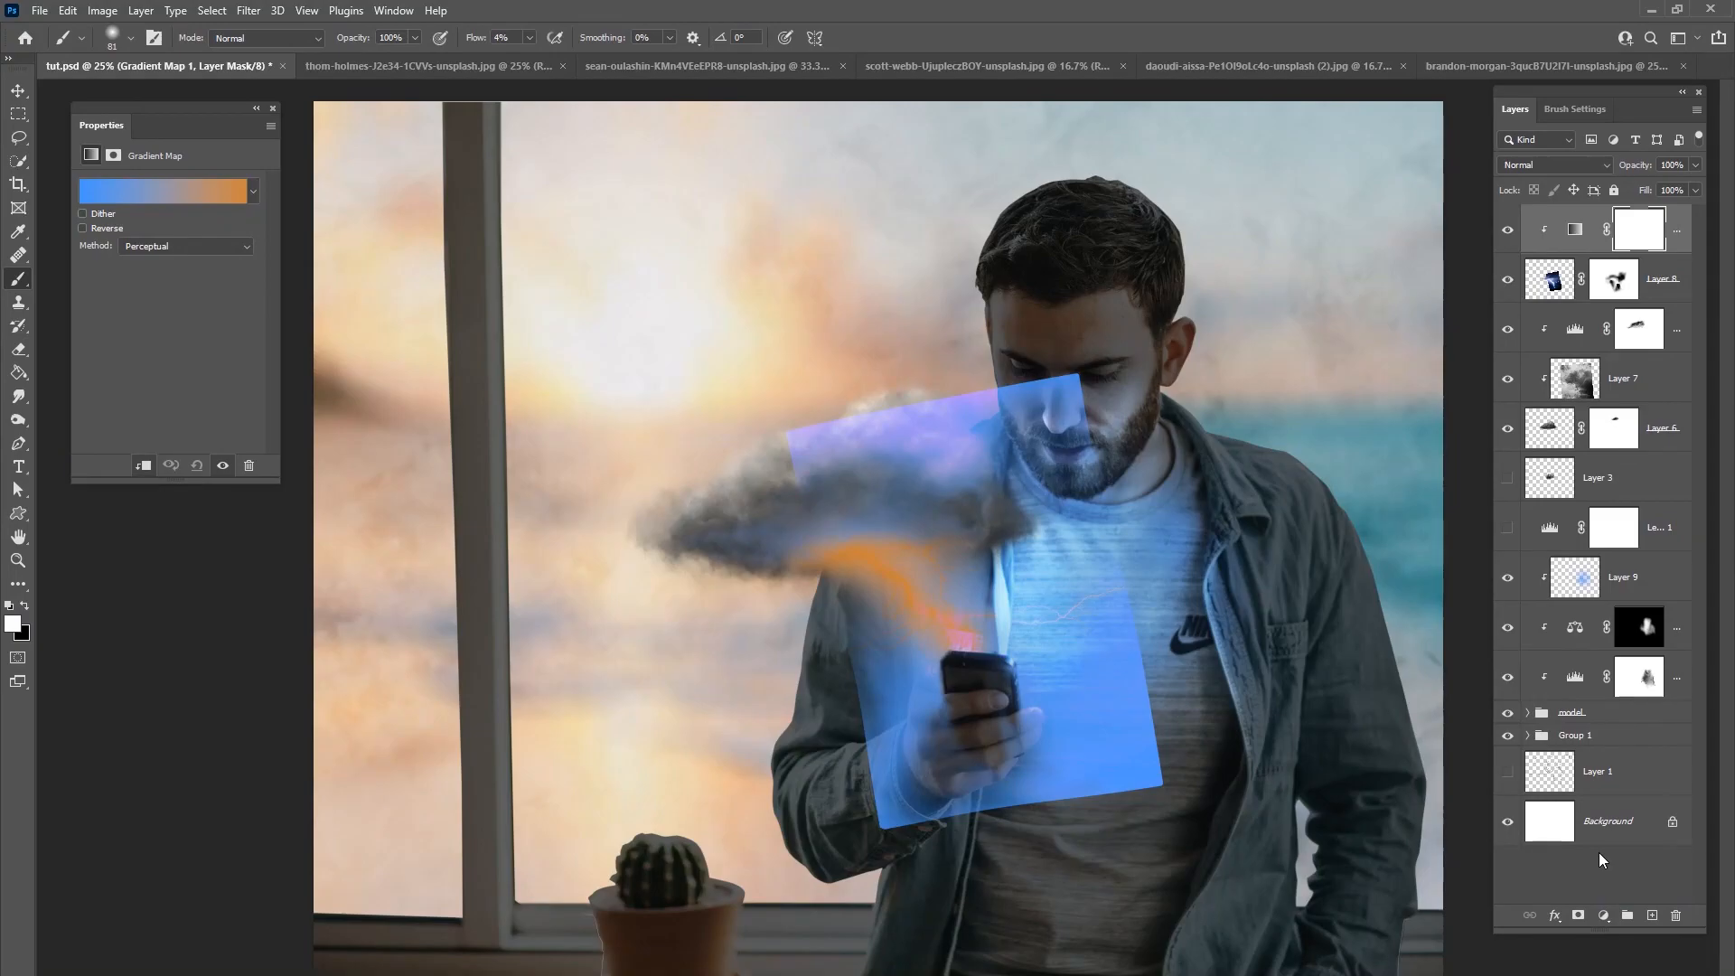
{"action": "key", "text": "ctrl+z"}
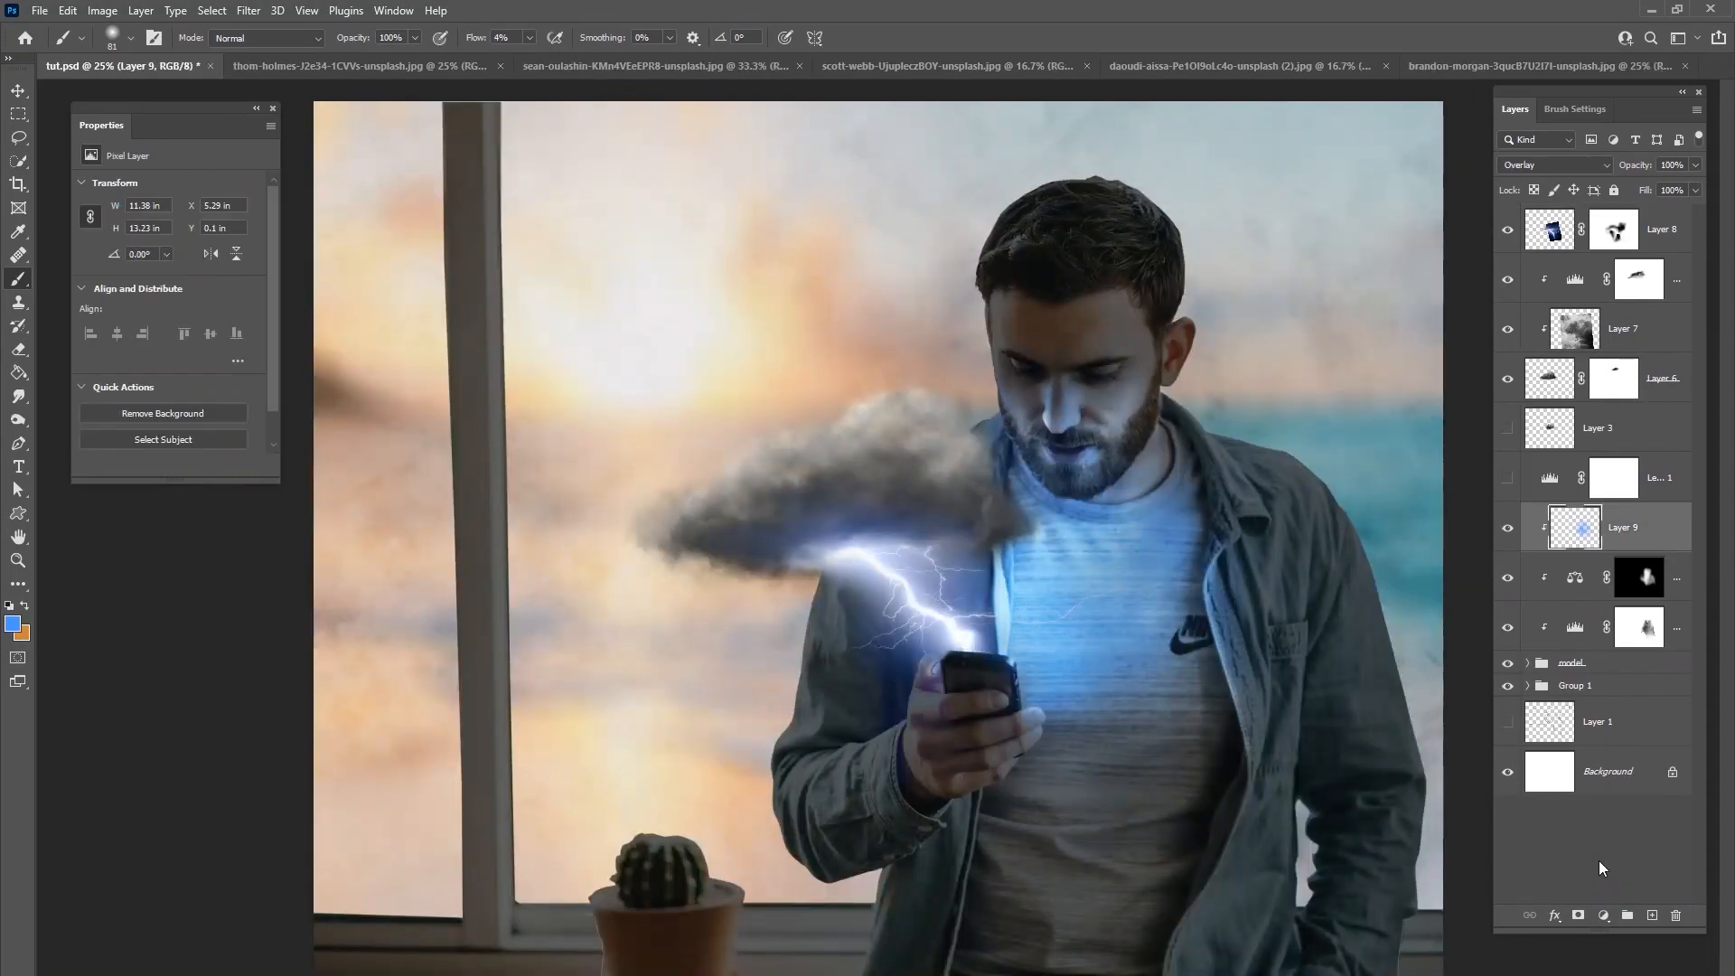
Step: Add a Hue/Saturation adjustment clipped to the lightning layer, shift its hue toward cyan, raise saturation to about +27, and compare before and after
{"action": "left_click", "coordinate": [1603, 915]}
{"action": "left_click", "coordinate": [1668, 744]}
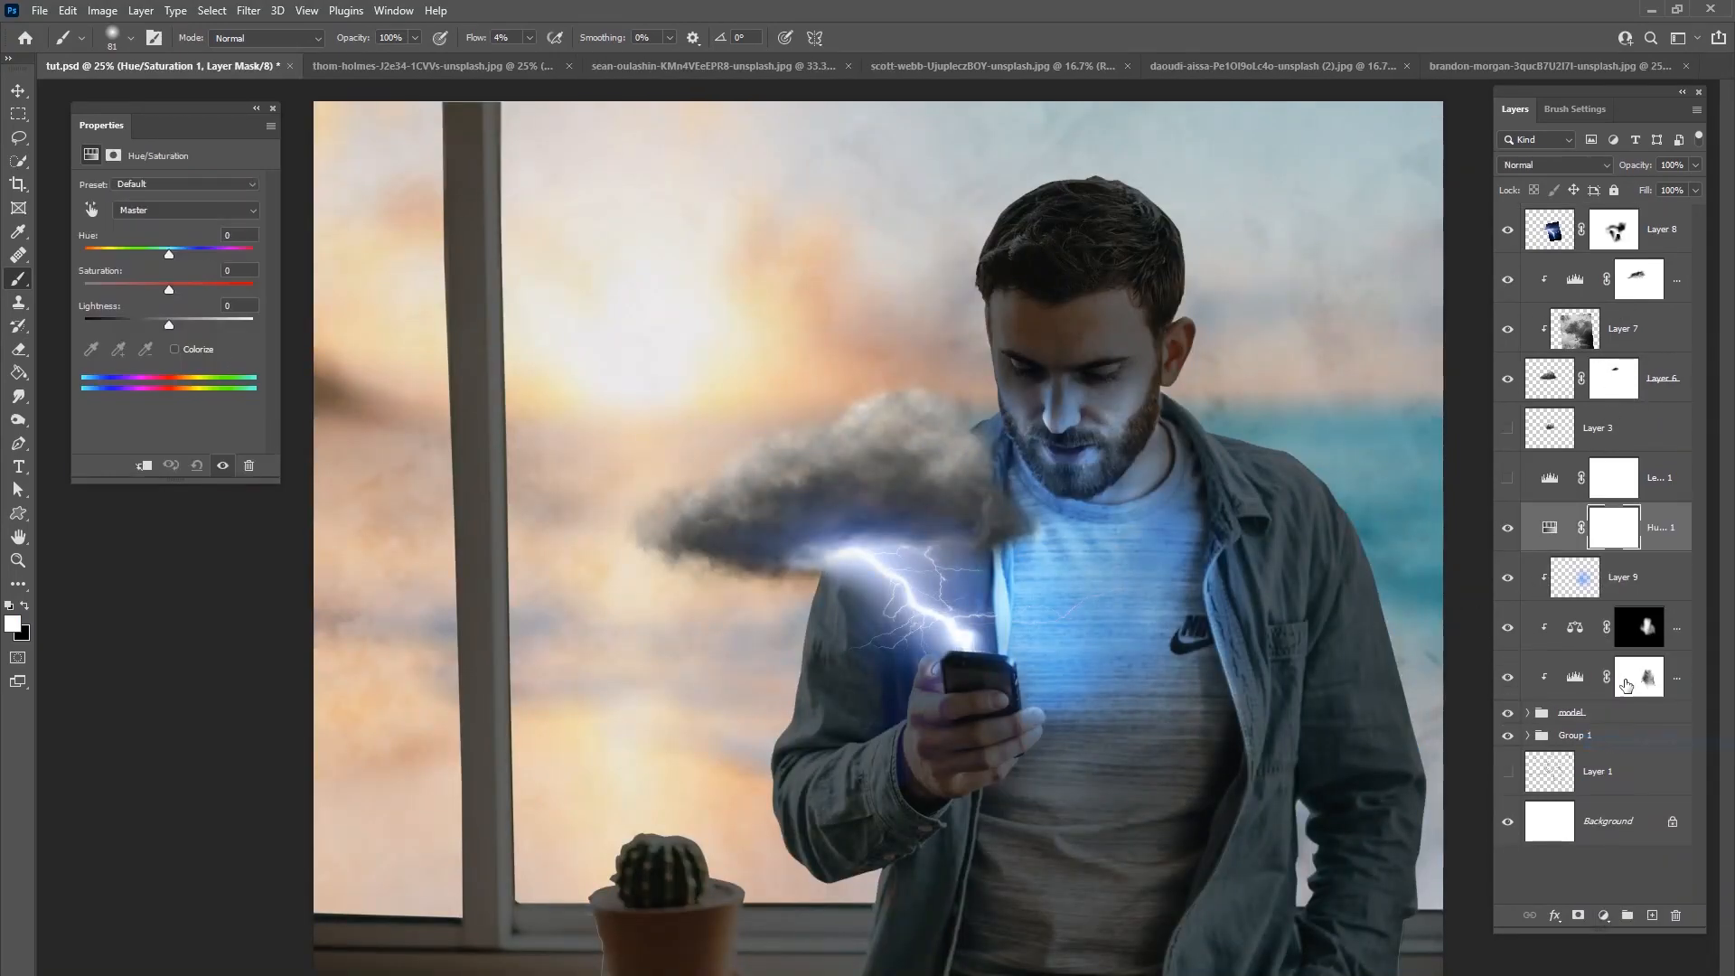
{"action": "left_click_drag", "start_coordinate": [1670, 529], "coordinate": [1574, 219]}
{"action": "left_click", "coordinate": [1573, 220], "text": "alt"}
{"action": "left_click", "coordinate": [162, 257]}
{"action": "mouse_move", "coordinate": [163, 256]}
{"action": "left_mouse_down"}
{"action": "mouse_move", "coordinate": [182, 257]}
{"action": "mouse_move", "coordinate": [143, 253]}
{"action": "mouse_move", "coordinate": [160, 253]}
{"action": "left_mouse_up"}
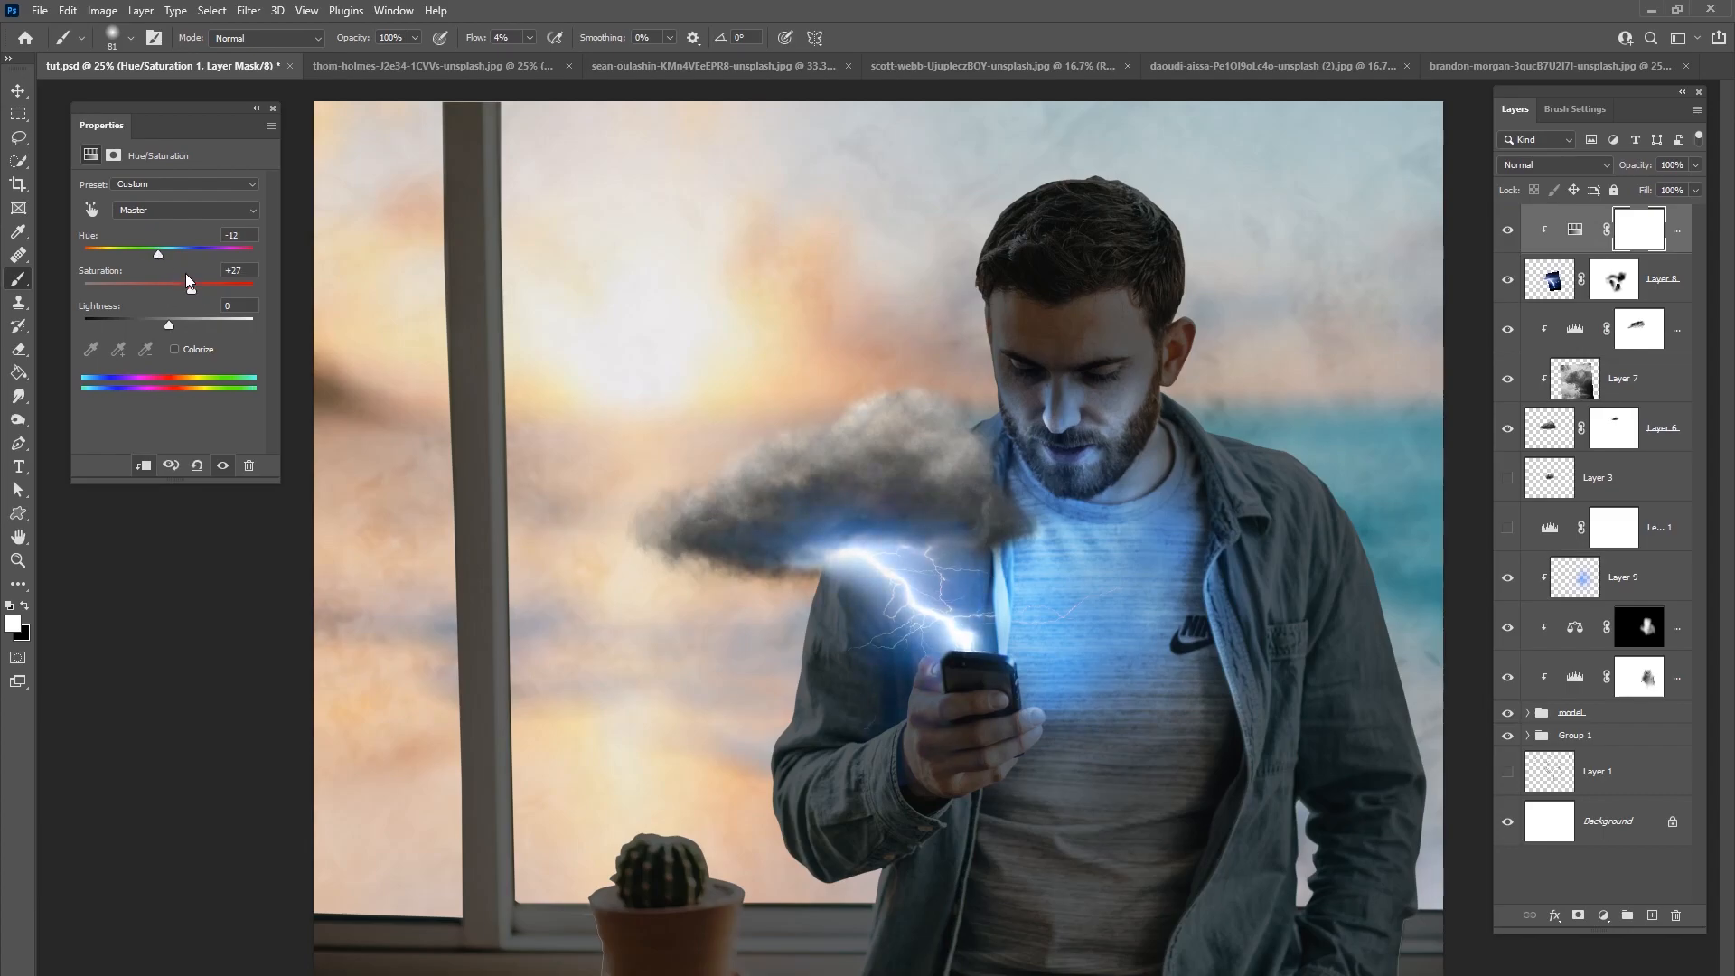
{"action": "mouse_move", "coordinate": [159, 250]}
{"action": "left_mouse_down"}
{"action": "mouse_move", "coordinate": [195, 251]}
{"action": "mouse_move", "coordinate": [153, 255]}
{"action": "left_mouse_up"}
{"action": "left_click", "coordinate": [1504, 235]}
{"action": "left_click", "coordinate": [1504, 235]}
{"action": "left_click", "coordinate": [1504, 235]}
{"action": "left_click", "coordinate": [1504, 235]}
Step: Add a clipped layer above the blue Overlay layer, set it to Divide, and make orange the foreground color
{"action": "left_click", "coordinate": [1650, 583]}
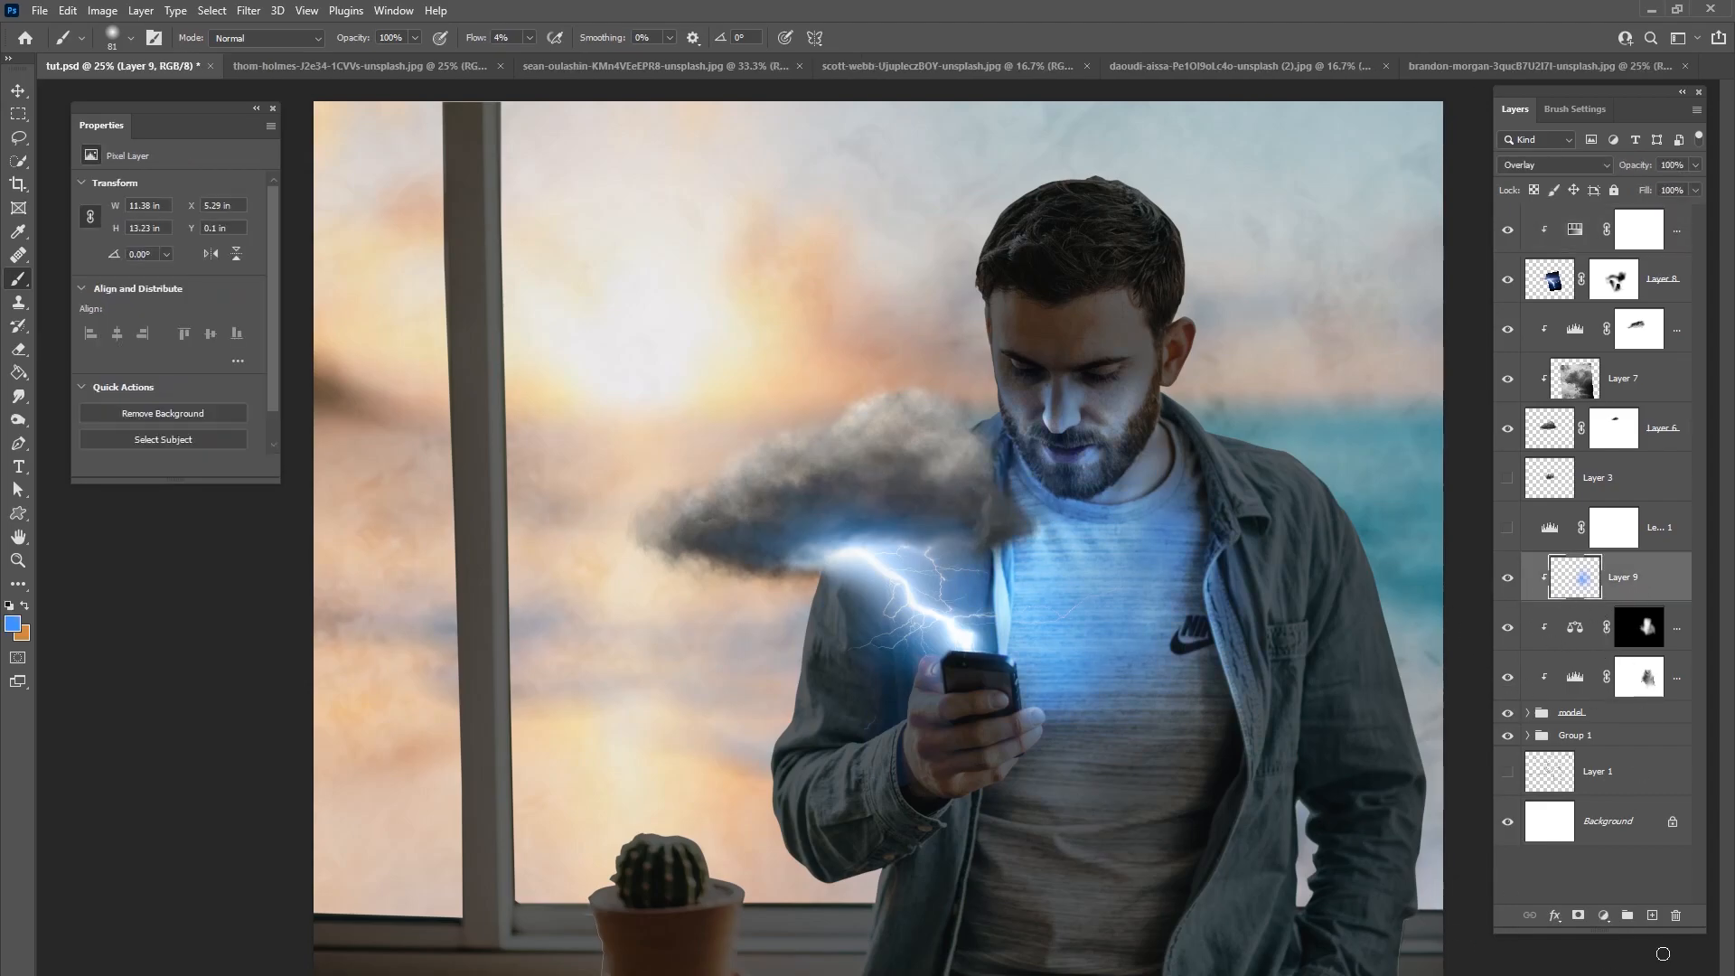
{"action": "key", "text": "ctrl+shift+alt+n"}
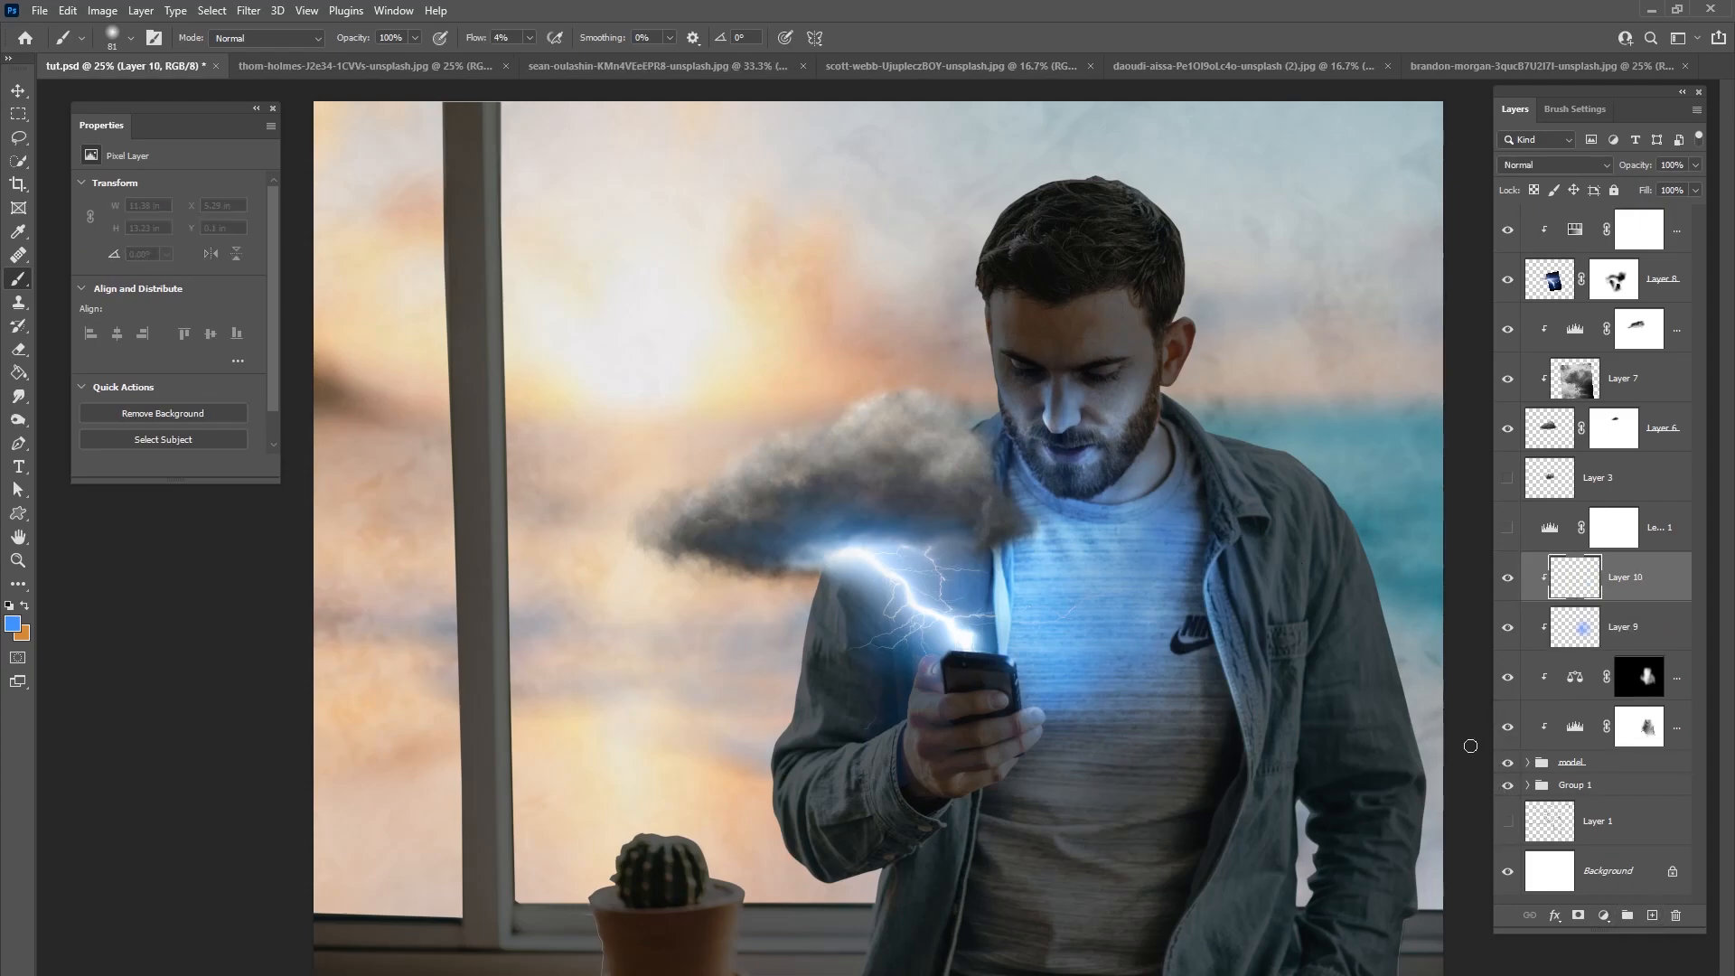
{"action": "left_click", "coordinate": [1555, 165]}
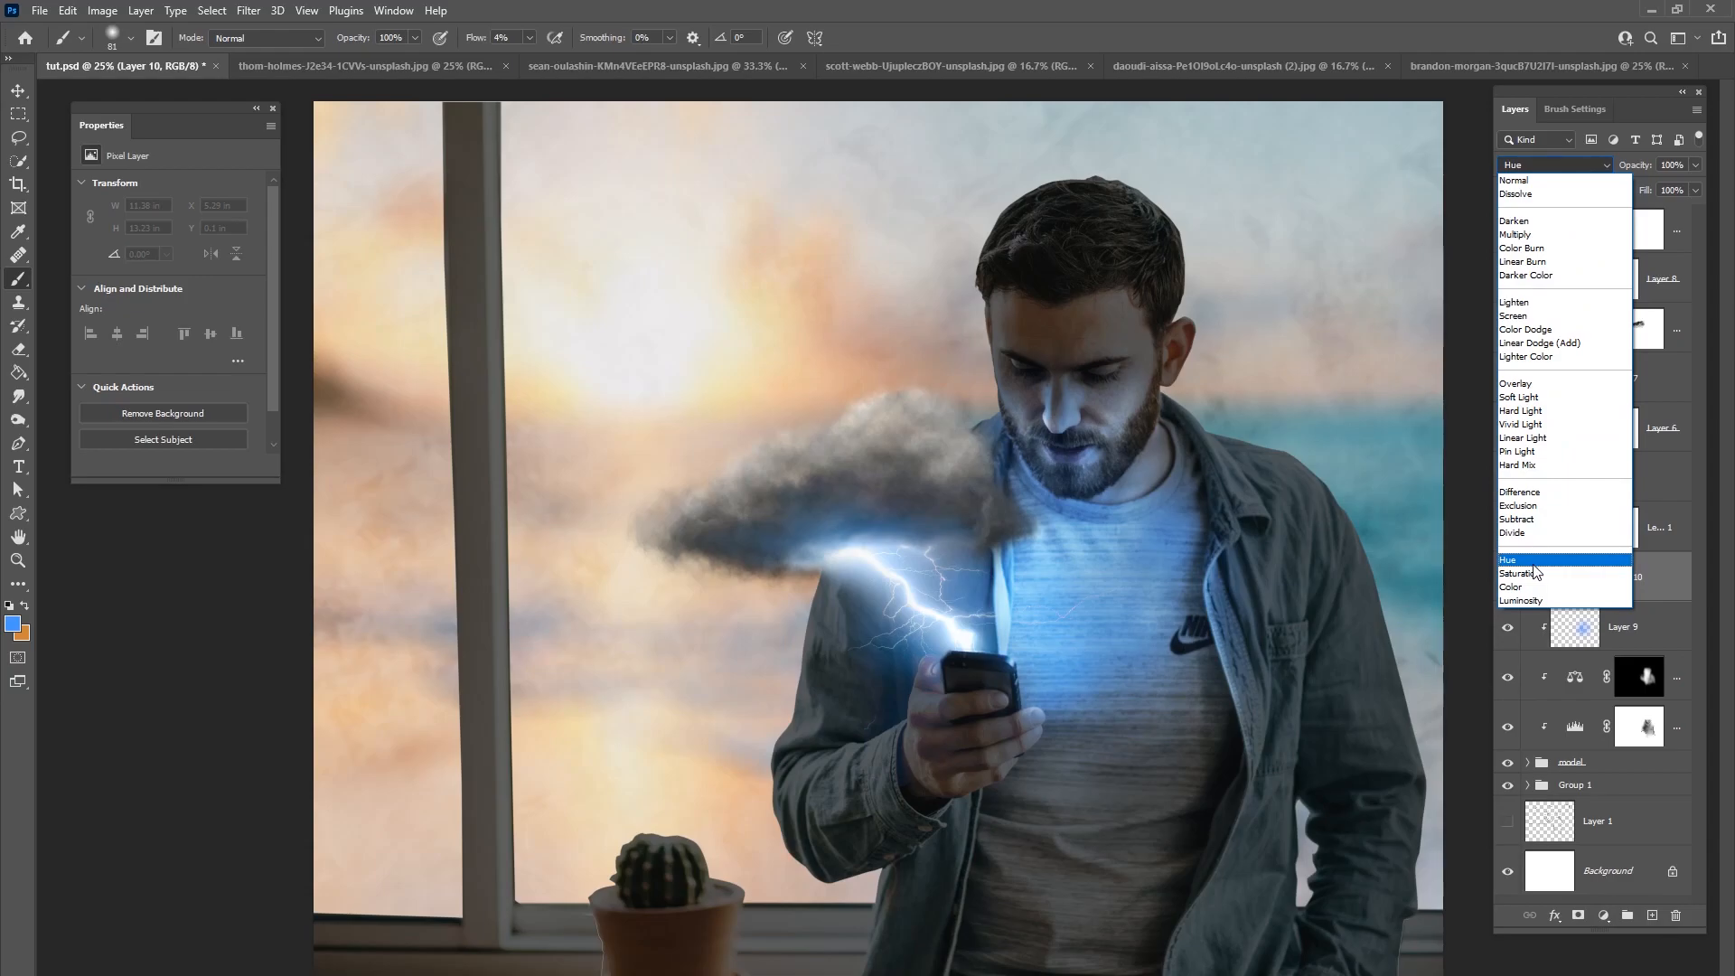
{"action": "left_click", "coordinate": [1525, 536]}
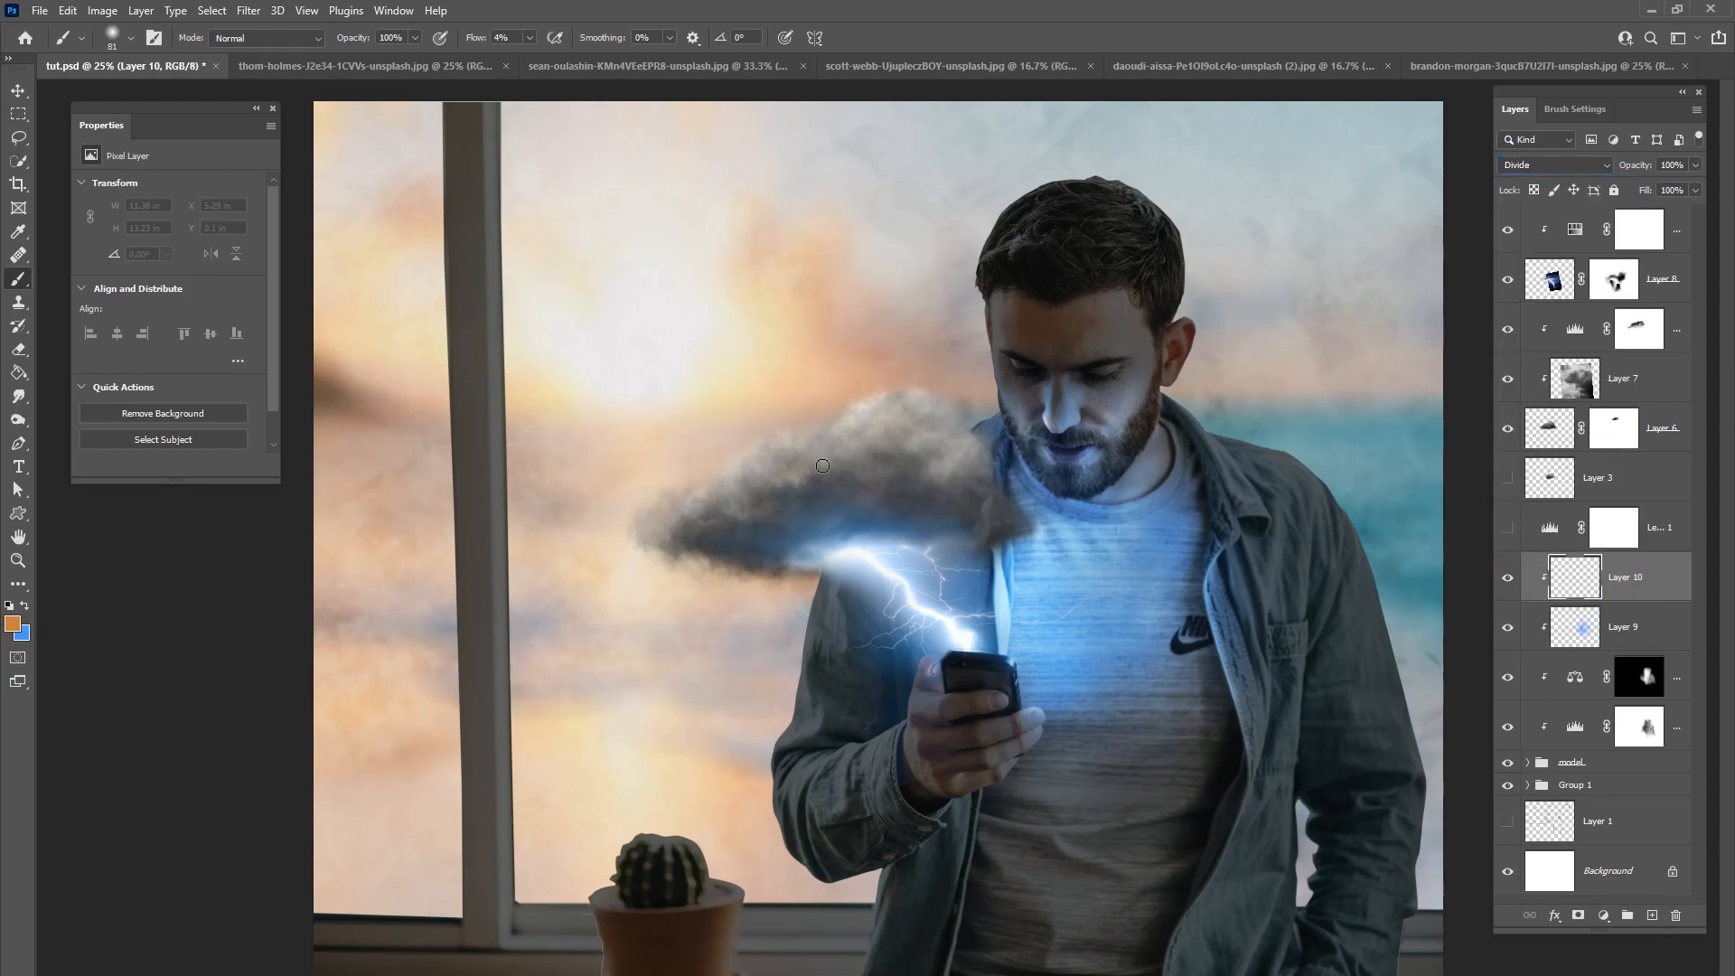
Step: Try painting light along the jacket collar on the Divide layer with a 149 px orange brush at 10% flow
{"action": "right_click", "coordinate": [1185, 496]}
{"action": "left_click_drag", "start_coordinate": [1320, 548], "coordinate": [1345, 550]}
{"action": "left_click", "coordinate": [1211, 469]}
{"action": "mouse_move", "coordinate": [1212, 465]}
{"action": "left_mouse_down"}
{"action": "mouse_move", "coordinate": [1225, 529]}
{"action": "mouse_move", "coordinate": [1186, 601]}
{"action": "left_mouse_up"}
{"action": "left_click", "coordinate": [8, 624]}
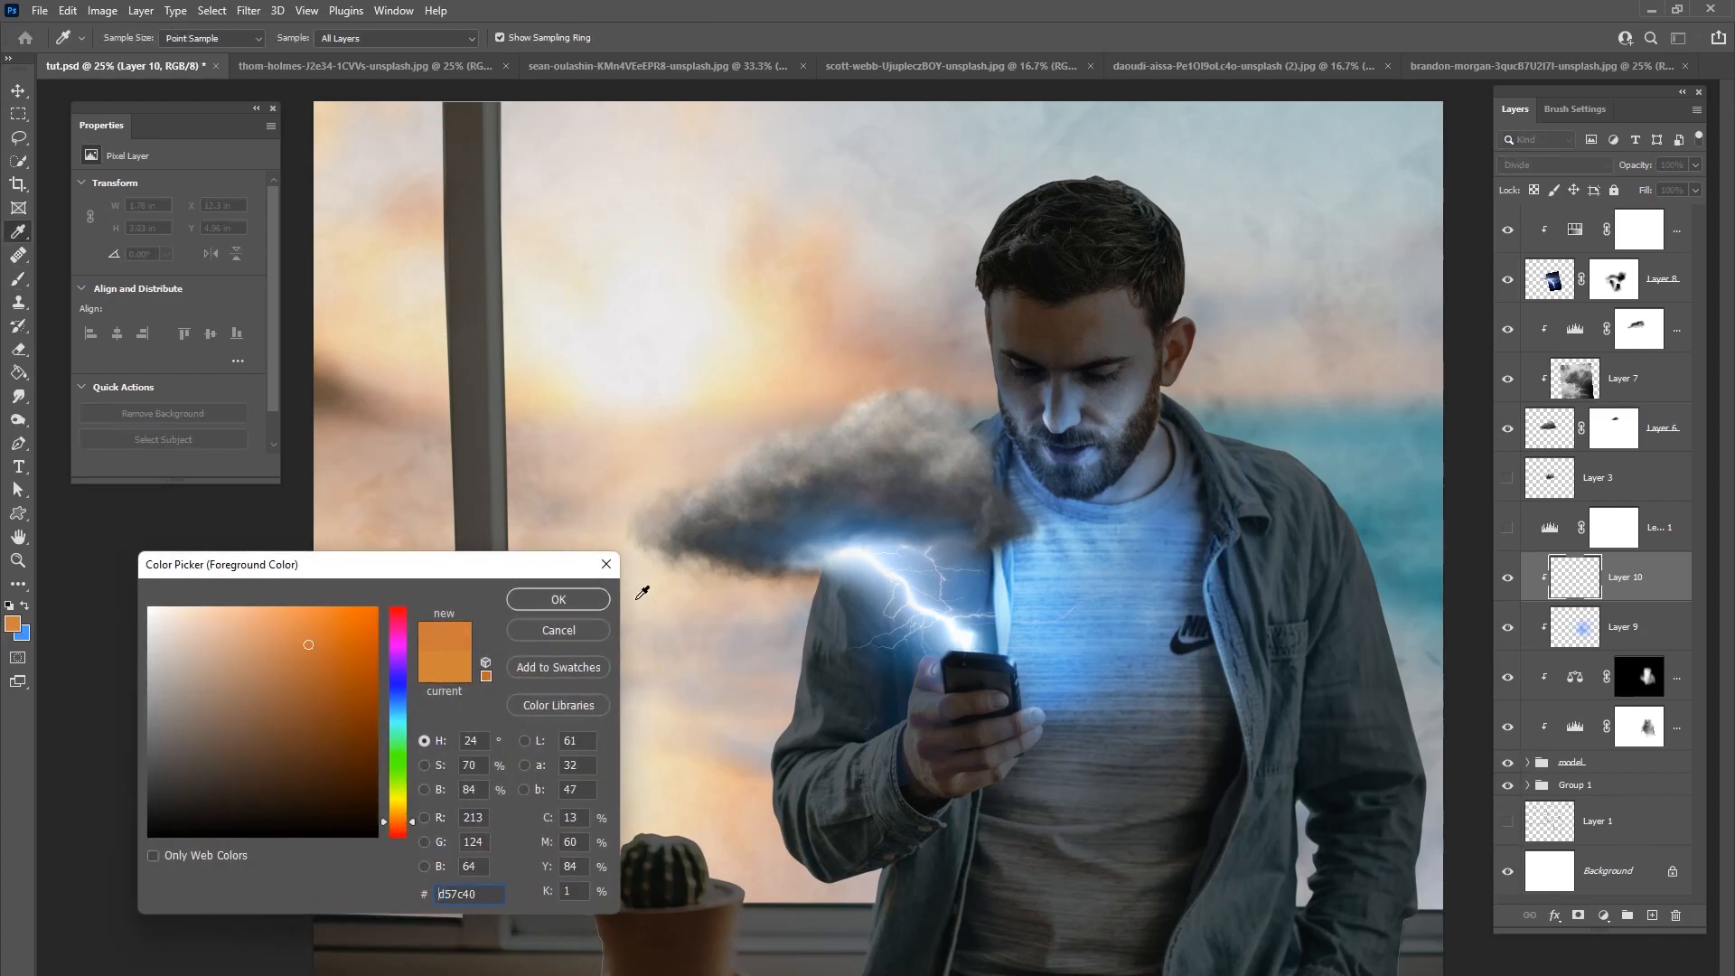
{"action": "left_click", "coordinate": [593, 603]}
{"action": "mouse_move", "coordinate": [1234, 487]}
{"action": "left_mouse_down"}
{"action": "mouse_move", "coordinate": [1205, 603]}
{"action": "mouse_move", "coordinate": [1210, 457]}
{"action": "mouse_move", "coordinate": [1232, 501]}
{"action": "mouse_move", "coordinate": [1200, 538]}
{"action": "left_mouse_up"}
{"action": "key", "text": "ctrl+z"}
{"action": "left_click", "coordinate": [530, 38]}
{"action": "left_click", "coordinate": [533, 56]}
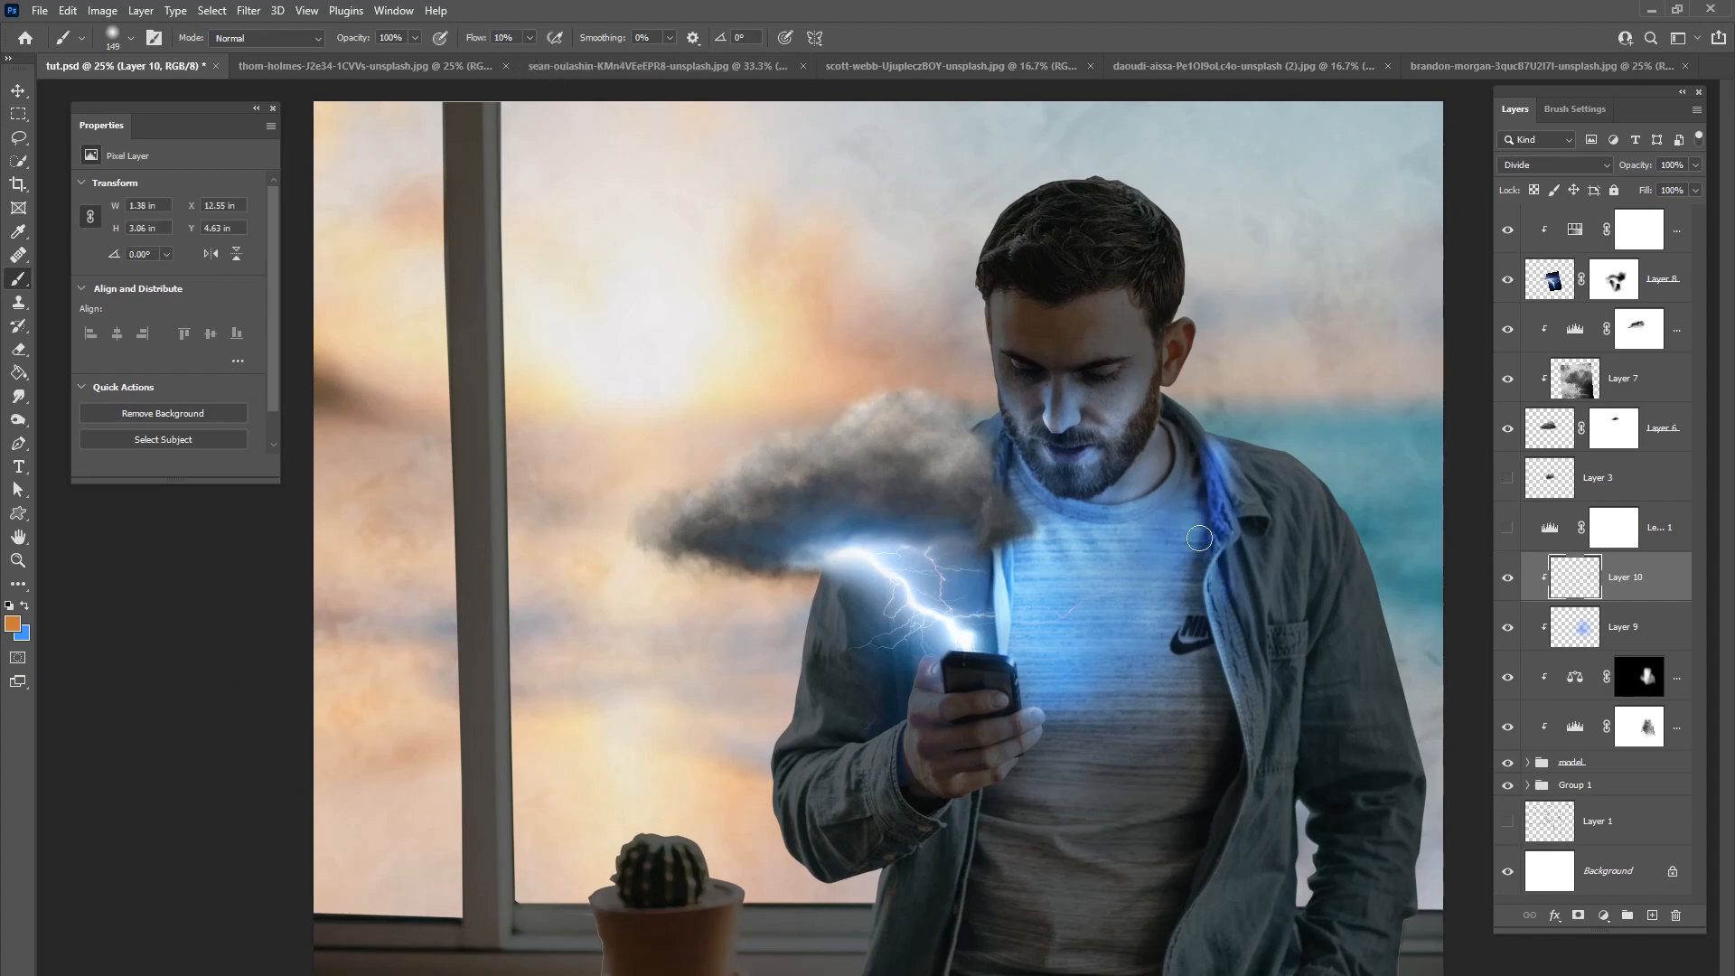
{"action": "key", "text": "ctrl+z"}
Step: Set a soft brush of 67 px or smaller at 4% flow and begin painting blue light on the lower face
{"action": "right_click", "coordinate": [1201, 463]}
{"action": "left_click_drag", "start_coordinate": [1390, 503], "coordinate": [1371, 504]}
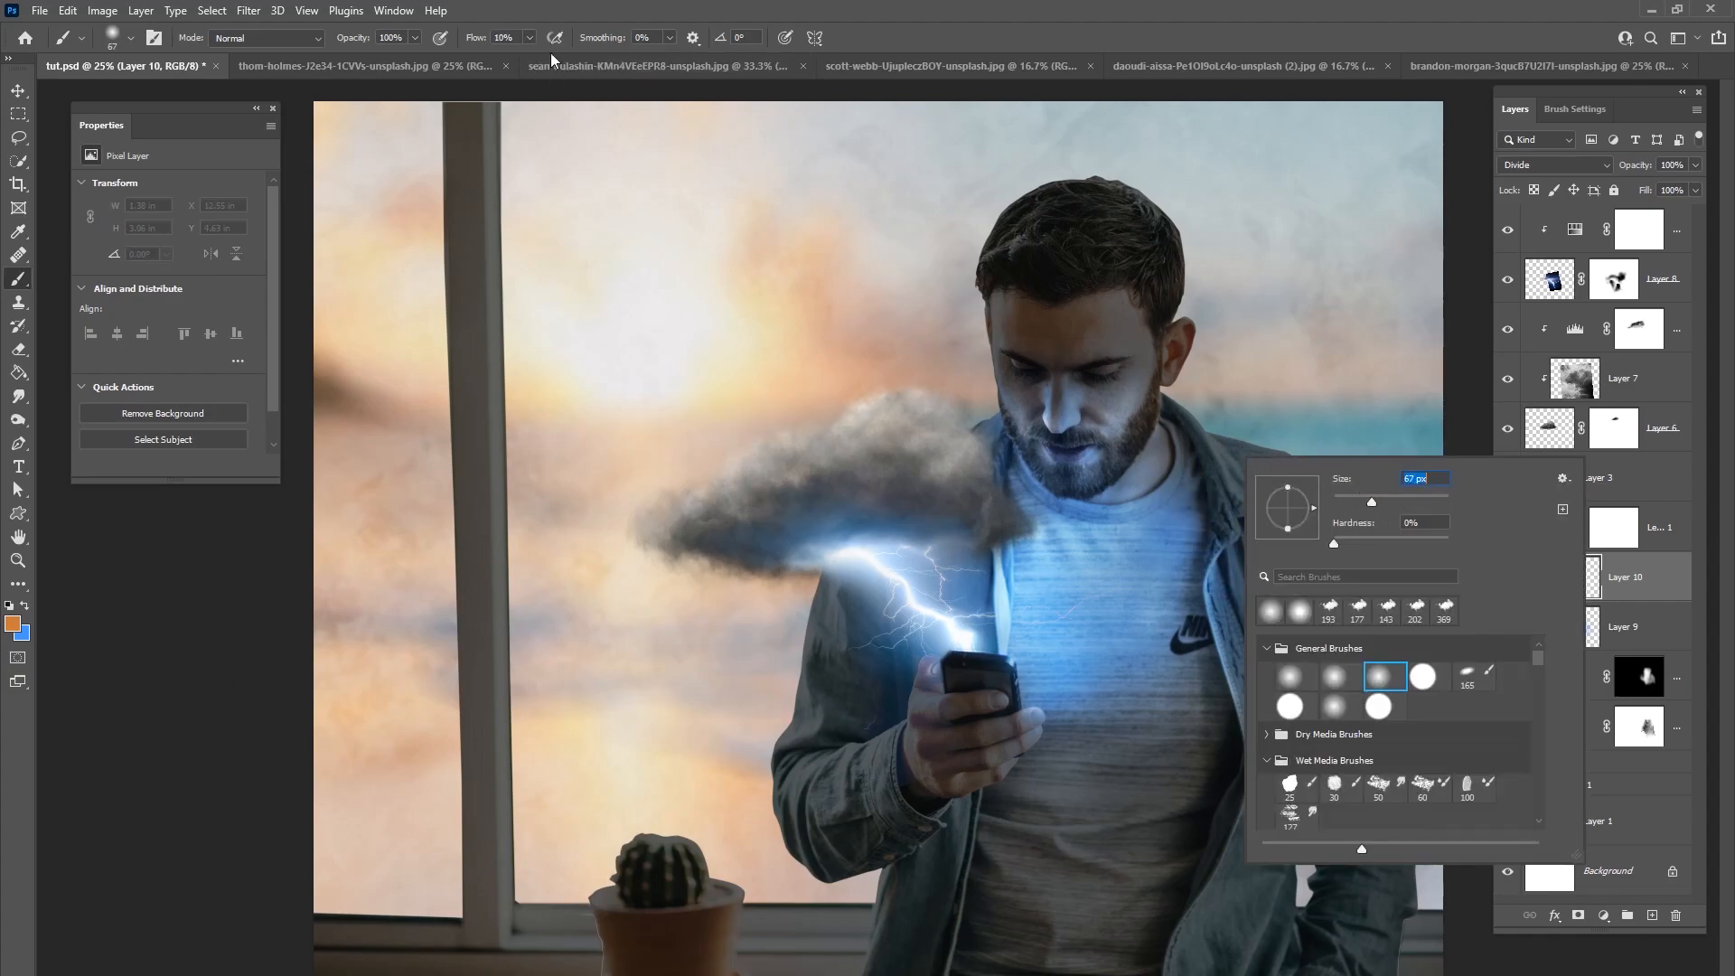
{"action": "key", "text": "Return"}
{"action": "left_click", "coordinate": [503, 38]}
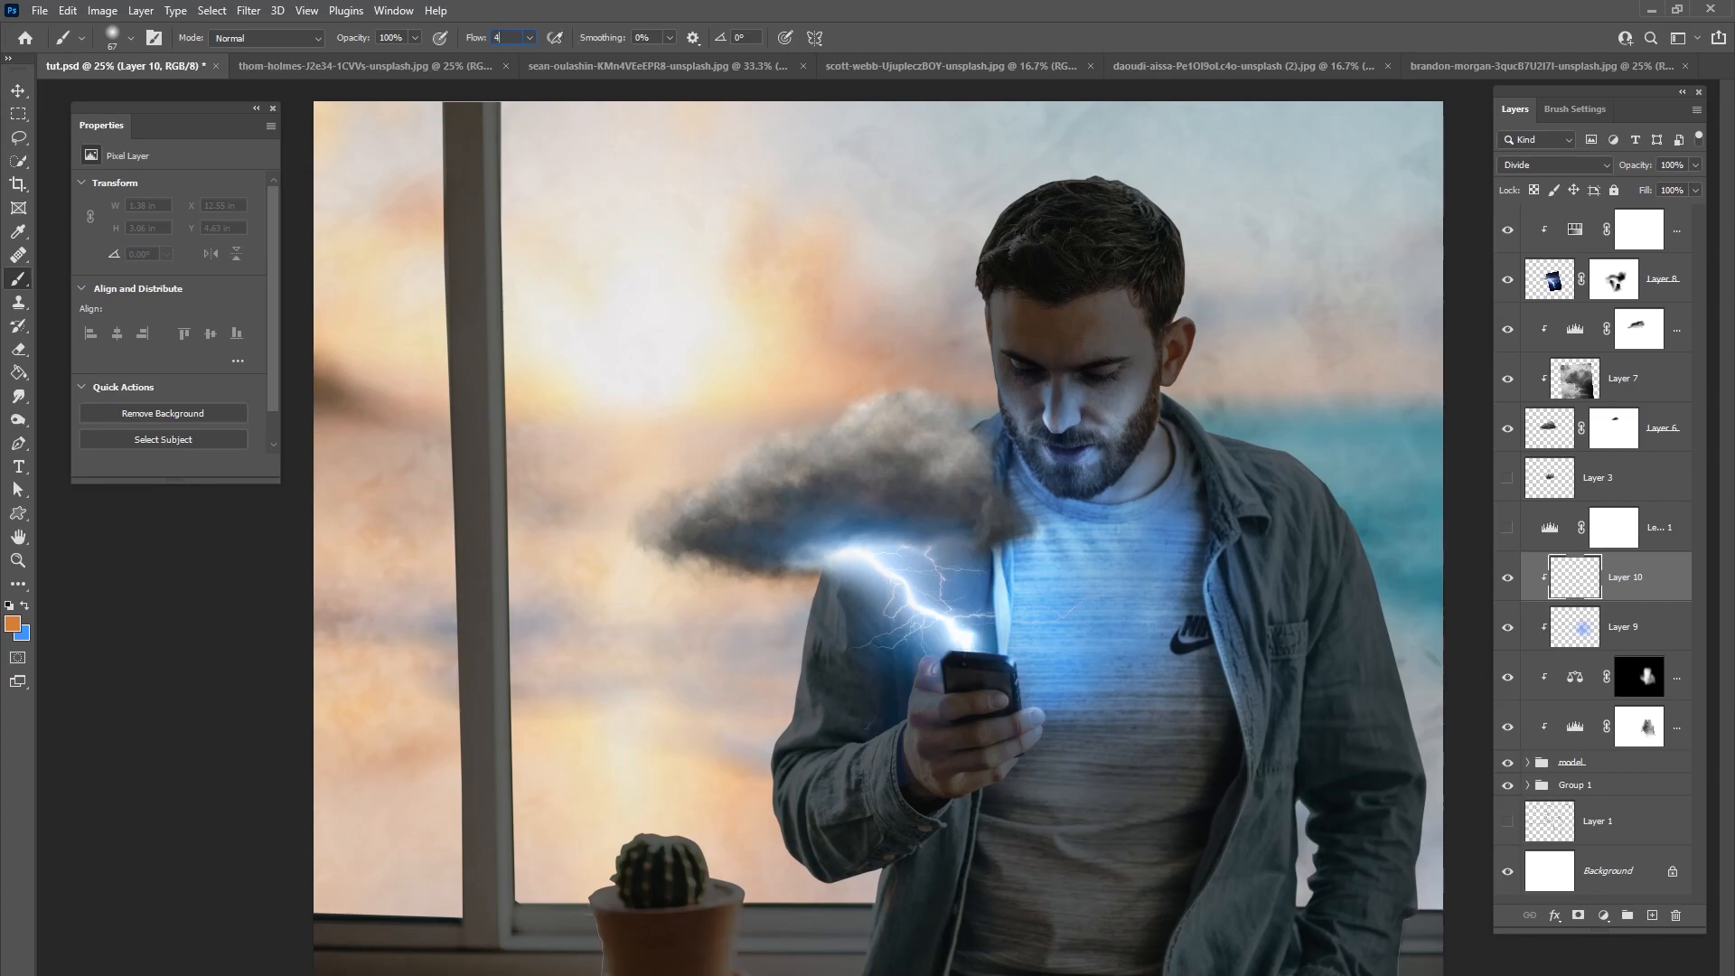
{"action": "key", "text": "ctrl+plus"}
{"action": "key", "text": "ctrl+plus"}
{"action": "key", "text": "ctrl+plus"}
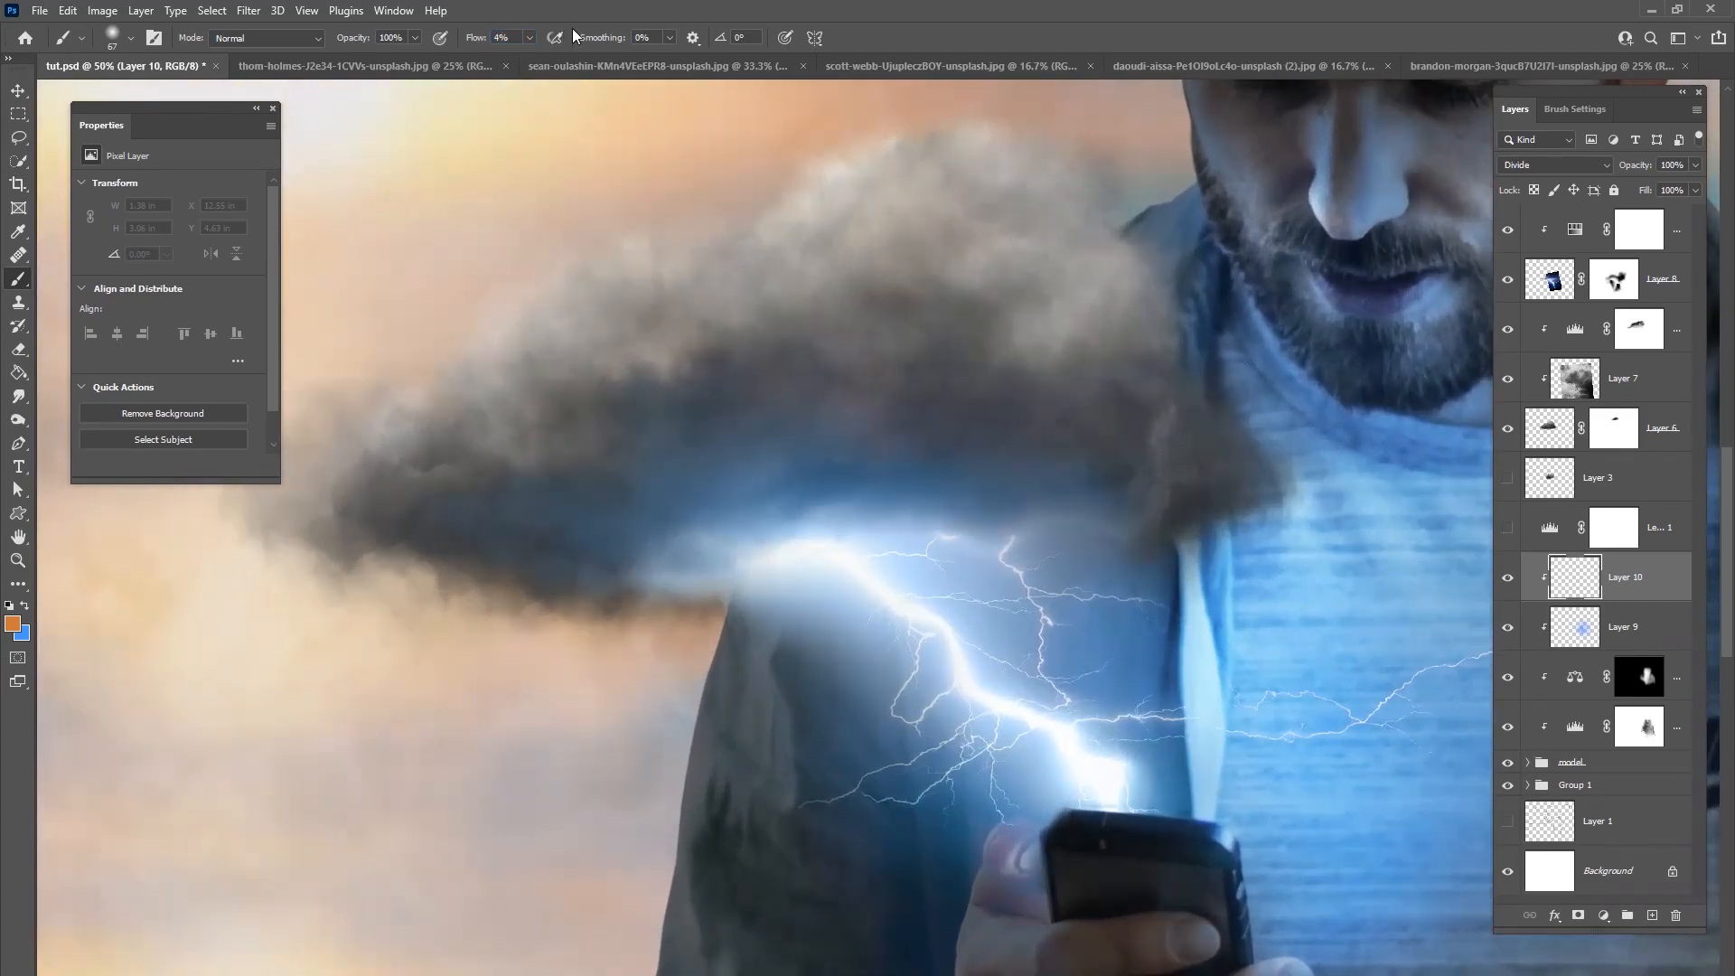
{"action": "left_click_drag", "start_coordinate": [1119, 818], "coordinate": [576, 890]}
{"action": "right_click", "coordinate": [1028, 463]}
{"action": "left_click_drag", "start_coordinate": [1147, 503], "coordinate": [1128, 503]}
{"action": "key", "text": "Return"}
{"action": "mouse_move", "coordinate": [905, 471]}
{"action": "left_mouse_down"}
{"action": "mouse_move", "coordinate": [933, 443]}
{"action": "mouse_move", "coordinate": [1010, 479]}
{"action": "left_mouse_up"}
{"action": "right_click", "coordinate": [881, 435]}
{"action": "key", "text": "Return"}
{"action": "mouse_move", "coordinate": [838, 472]}
{"action": "left_mouse_down"}
{"action": "mouse_move", "coordinate": [772, 430]}
{"action": "mouse_move", "coordinate": [783, 438]}
{"action": "mouse_move", "coordinate": [788, 401]}
{"action": "mouse_move", "coordinate": [796, 464]}
{"action": "mouse_move", "coordinate": [826, 474]}
{"action": "mouse_move", "coordinate": [827, 396]}
{"action": "mouse_move", "coordinate": [828, 468]}
{"action": "mouse_move", "coordinate": [865, 478]}
{"action": "mouse_move", "coordinate": [859, 435]}
{"action": "mouse_move", "coordinate": [823, 419]}
{"action": "mouse_move", "coordinate": [870, 466]}
{"action": "mouse_move", "coordinate": [915, 444]}
{"action": "mouse_move", "coordinate": [874, 416]}
{"action": "mouse_move", "coordinate": [937, 446]}
{"action": "mouse_move", "coordinate": [963, 419]}
{"action": "mouse_move", "coordinate": [953, 391]}
{"action": "mouse_move", "coordinate": [964, 407]}
{"action": "mouse_move", "coordinate": [999, 383]}
{"action": "mouse_move", "coordinate": [931, 455]}
{"action": "mouse_move", "coordinate": [944, 392]}
{"action": "mouse_move", "coordinate": [918, 440]}
{"action": "mouse_move", "coordinate": [911, 405]}
{"action": "mouse_move", "coordinate": [872, 452]}
{"action": "left_mouse_up"}
Step: Build up blue light across the chin, beard and mouth area on the Divide layer, varying the brush size up to 73 px
{"action": "right_click", "coordinate": [762, 403]}
{"action": "left_click", "coordinate": [760, 383]}
{"action": "right_click", "coordinate": [837, 361]}
{"action": "left_click_drag", "start_coordinate": [956, 404], "coordinate": [925, 361]}
{"action": "left_click", "coordinate": [750, 320]}
{"action": "right_click", "coordinate": [807, 318]}
{"action": "left_click", "coordinate": [762, 315]}
{"action": "mouse_move", "coordinate": [762, 315]}
{"action": "left_mouse_down"}
{"action": "mouse_move", "coordinate": [865, 338]}
{"action": "mouse_move", "coordinate": [863, 431]}
{"action": "left_mouse_up"}
{"action": "mouse_move", "coordinate": [827, 323]}
{"action": "left_mouse_down"}
{"action": "mouse_move", "coordinate": [873, 308]}
{"action": "mouse_move", "coordinate": [790, 295]}
{"action": "mouse_move", "coordinate": [772, 251]}
{"action": "mouse_move", "coordinate": [786, 269]}
{"action": "mouse_move", "coordinate": [784, 227]}
{"action": "mouse_move", "coordinate": [784, 268]}
{"action": "left_mouse_up"}
{"action": "right_click", "coordinate": [973, 279]}
{"action": "left_click_drag", "start_coordinate": [1096, 323], "coordinate": [1130, 324]}
{"action": "mouse_move", "coordinate": [908, 237]}
{"action": "left_mouse_down"}
{"action": "mouse_move", "coordinate": [949, 290]}
{"action": "mouse_move", "coordinate": [941, 244]}
{"action": "left_mouse_up"}
{"action": "right_click", "coordinate": [992, 252]}
{"action": "left_click", "coordinate": [1147, 296]}
{"action": "left_click_drag", "start_coordinate": [838, 217], "coordinate": [754, 183]}
{"action": "right_click", "coordinate": [782, 227]}
{"action": "left_click_drag", "start_coordinate": [954, 273], "coordinate": [964, 273]}
{"action": "mouse_move", "coordinate": [714, 209]}
{"action": "left_mouse_down"}
{"action": "mouse_move", "coordinate": [685, 159]}
{"action": "mouse_move", "coordinate": [777, 289]}
{"action": "left_mouse_up"}
{"action": "mouse_move", "coordinate": [888, 174]}
{"action": "left_mouse_down"}
{"action": "mouse_move", "coordinate": [913, 145]}
{"action": "mouse_move", "coordinate": [987, 192]}
{"action": "left_mouse_up"}
{"action": "left_click_drag", "start_coordinate": [980, 376], "coordinate": [962, 363]}
Step: Paint finer blue highlights along the beard's lower edge and moustache with 31 px and 26 px soft brushes
{"action": "right_click", "coordinate": [962, 363]}
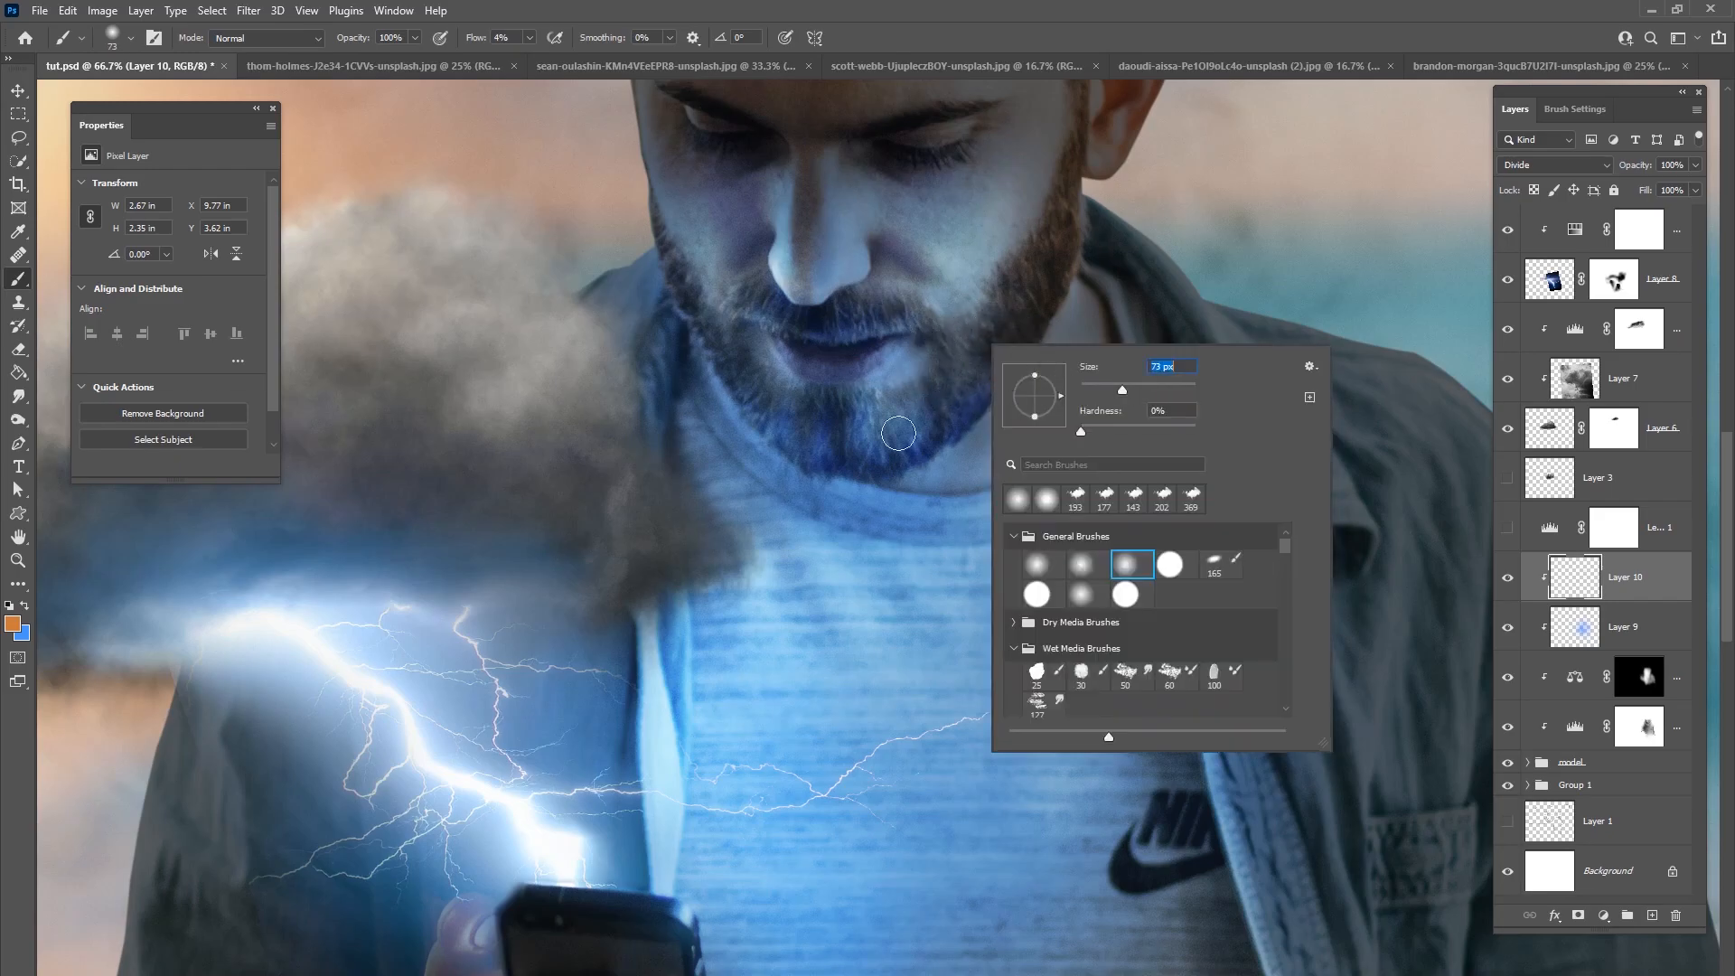
{"action": "left_click_drag", "start_coordinate": [1118, 393], "coordinate": [1099, 398]}
{"action": "left_click_drag", "start_coordinate": [900, 479], "coordinate": [1055, 404]}
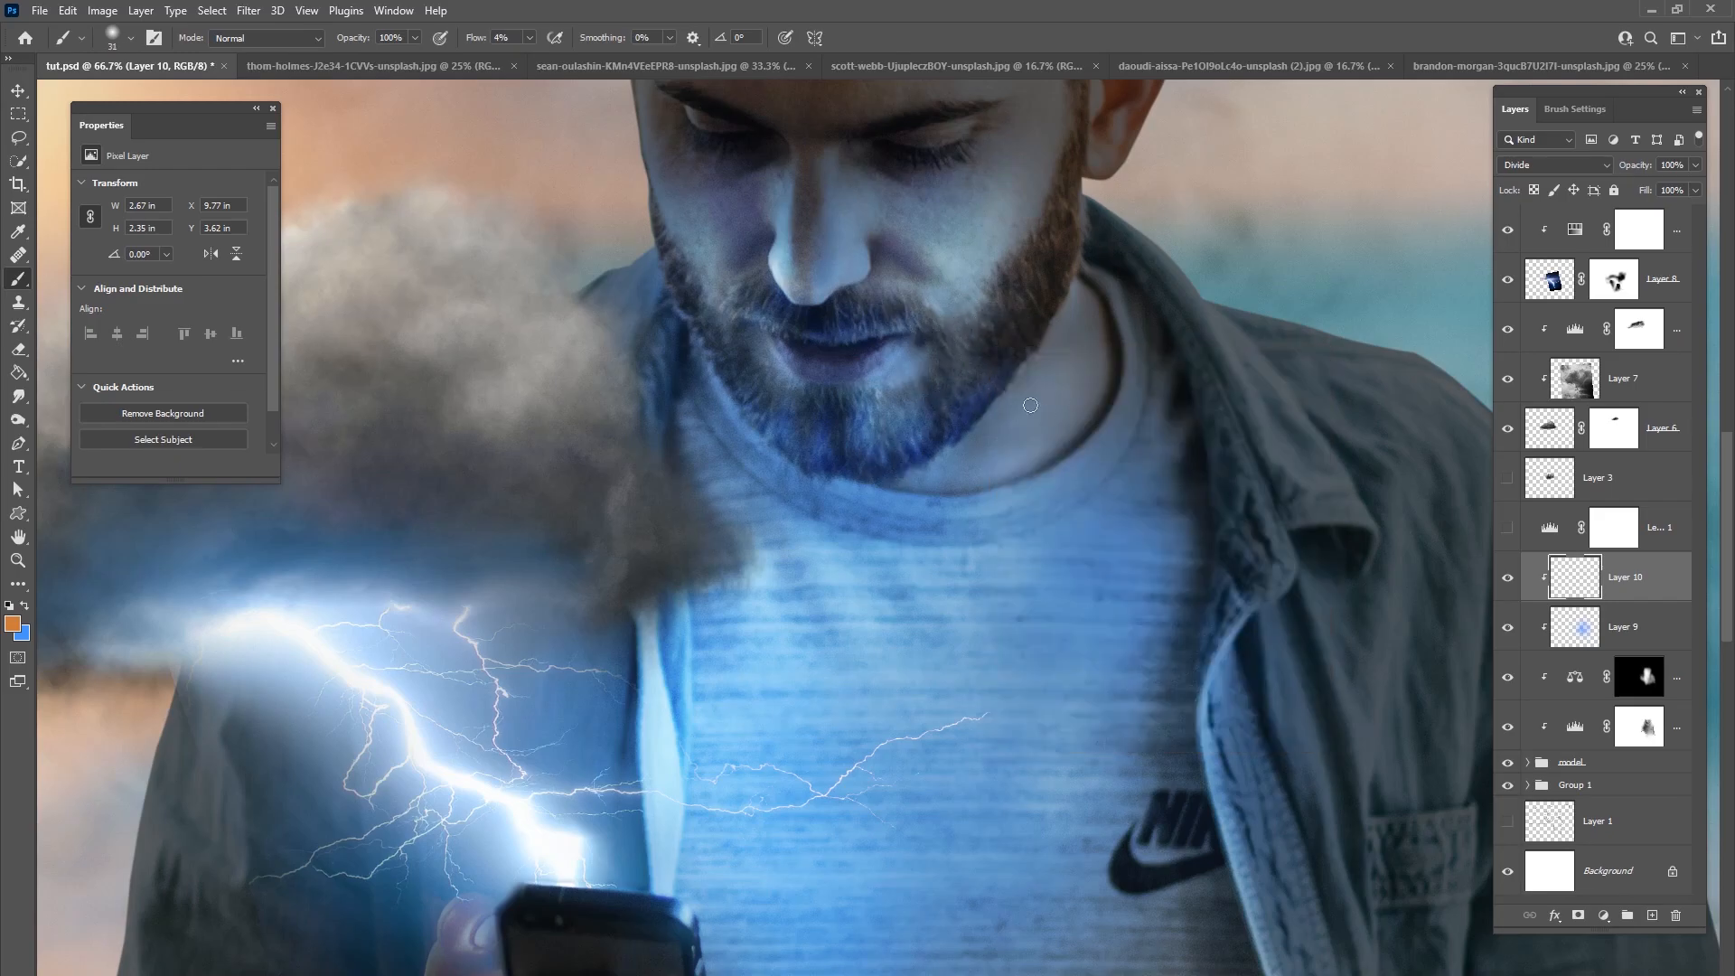
{"action": "right_click", "coordinate": [893, 439]}
{"action": "left_click", "coordinate": [907, 466]}
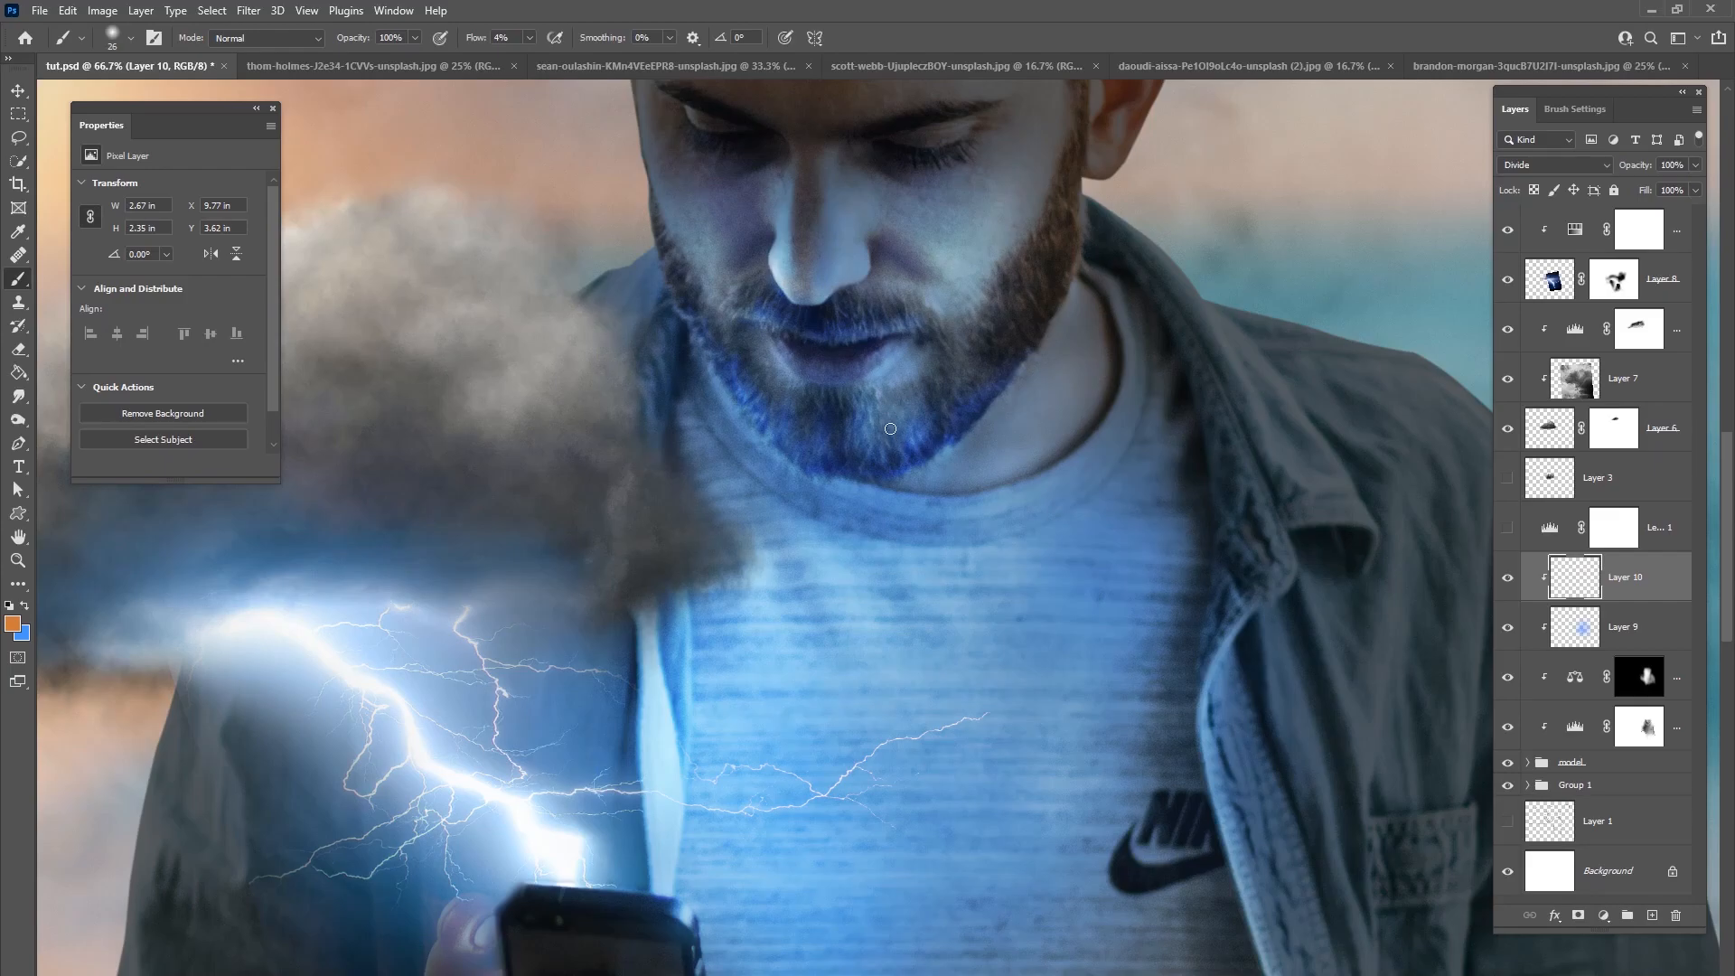
Step: Paint blue light along the jacket's open edges beside the shirt and phone, enlarging the soft brush to 53 px
{"action": "left_click_drag", "start_coordinate": [947, 608], "coordinate": [901, 439]}
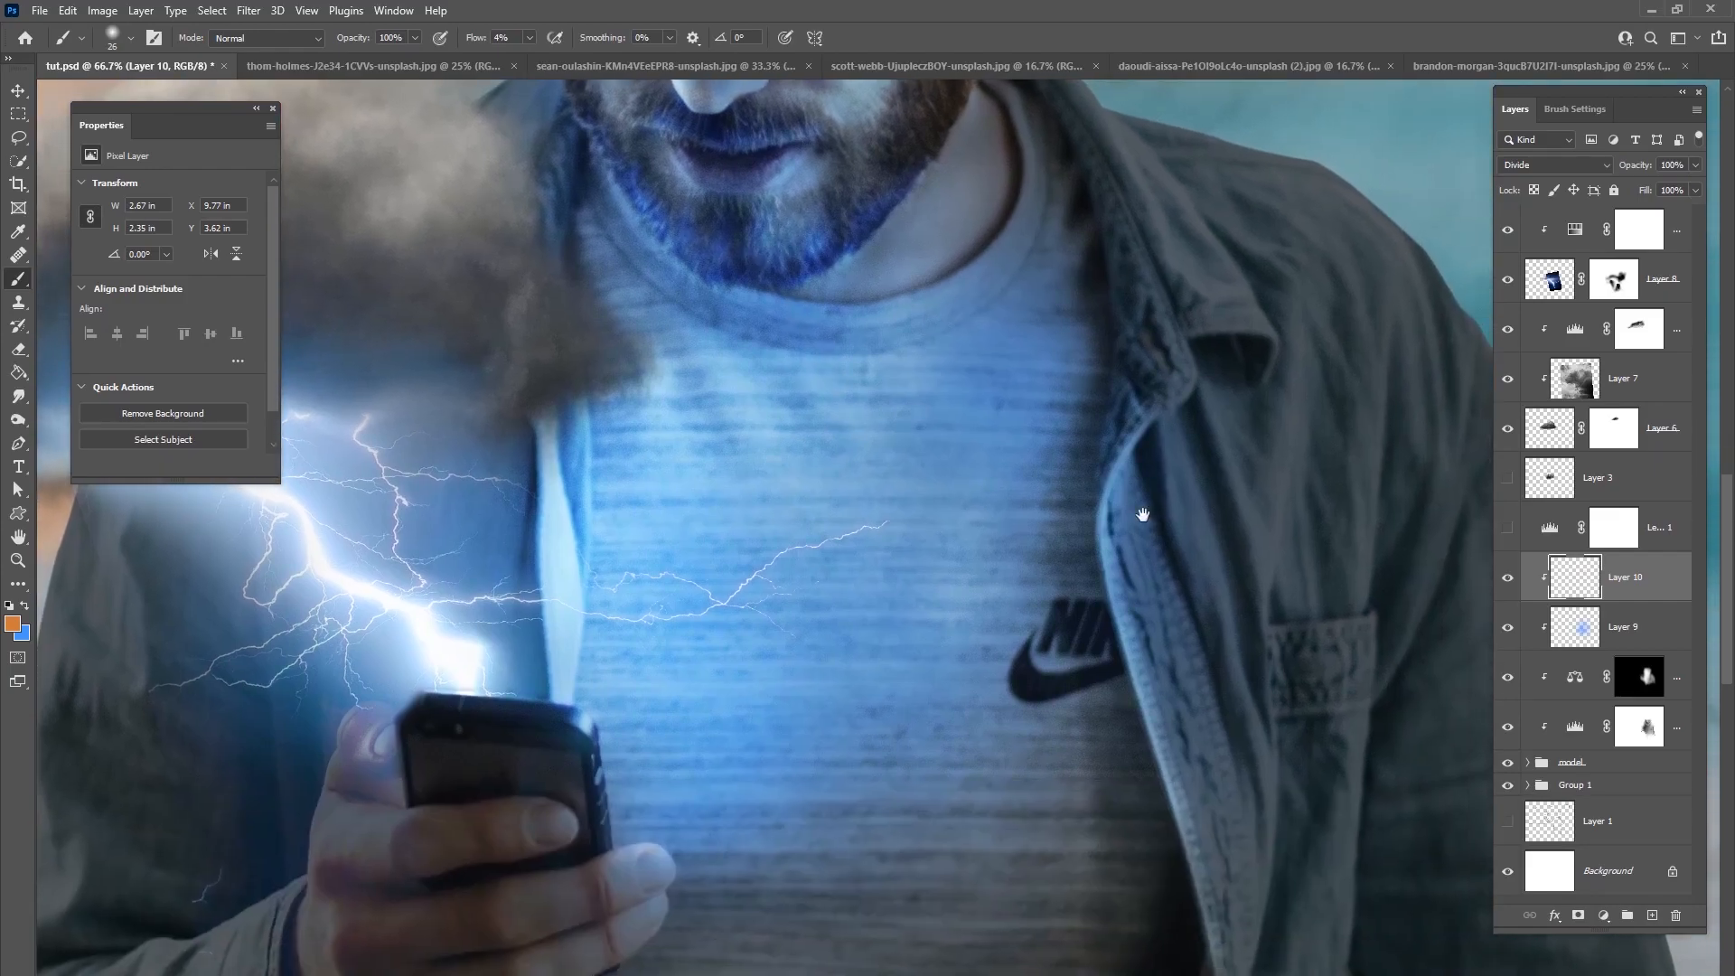
{"action": "mouse_move", "coordinate": [1079, 637]}
{"action": "left_mouse_down"}
{"action": "mouse_move", "coordinate": [1034, 507]}
{"action": "mouse_move", "coordinate": [1093, 236]}
{"action": "left_mouse_up"}
{"action": "mouse_move", "coordinate": [688, 563]}
{"action": "left_mouse_down"}
{"action": "mouse_move", "coordinate": [988, 666]}
{"action": "mouse_move", "coordinate": [961, 662]}
{"action": "mouse_move", "coordinate": [841, 491]}
{"action": "left_mouse_up"}
{"action": "right_click", "coordinate": [982, 455]}
{"action": "left_click_drag", "start_coordinate": [1089, 504], "coordinate": [1101, 507]}
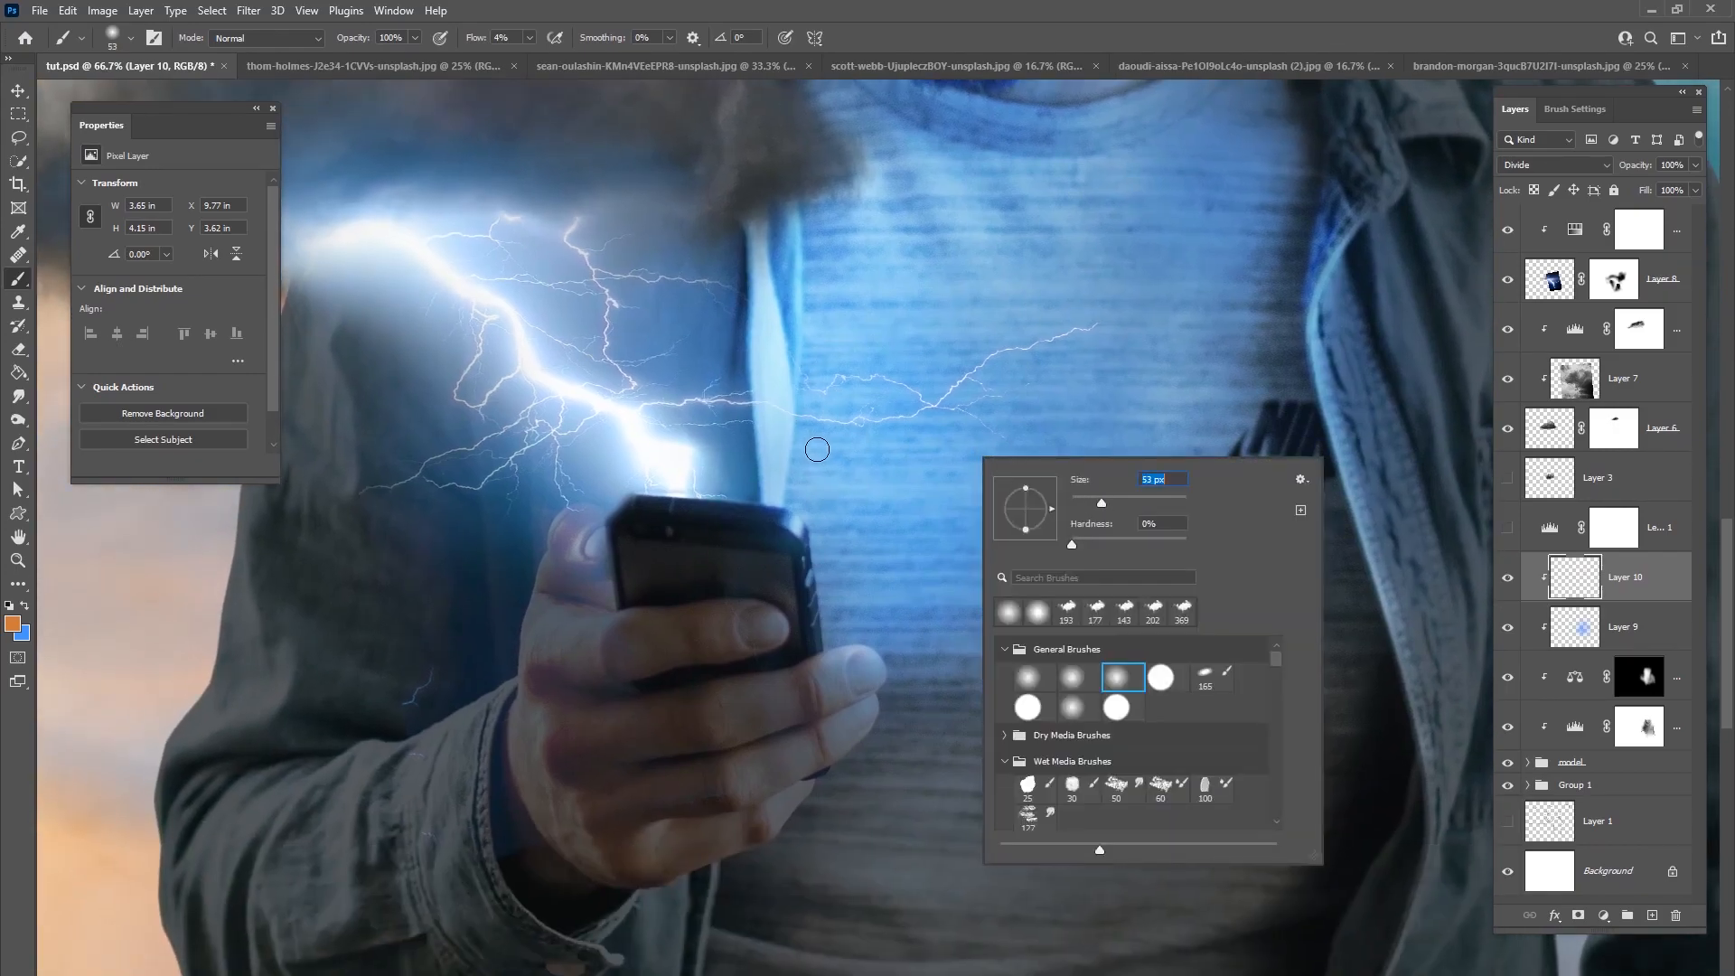
{"action": "left_click", "coordinate": [847, 426]}
{"action": "mouse_move", "coordinate": [847, 425]}
{"action": "left_mouse_down"}
{"action": "mouse_move", "coordinate": [805, 420]}
{"action": "mouse_move", "coordinate": [895, 414]}
{"action": "mouse_move", "coordinate": [1047, 345]}
{"action": "mouse_move", "coordinate": [827, 388]}
{"action": "mouse_move", "coordinate": [977, 394]}
{"action": "mouse_move", "coordinate": [982, 424]}
{"action": "mouse_move", "coordinate": [865, 382]}
{"action": "mouse_move", "coordinate": [710, 401]}
{"action": "mouse_move", "coordinate": [936, 524]}
{"action": "left_mouse_up"}
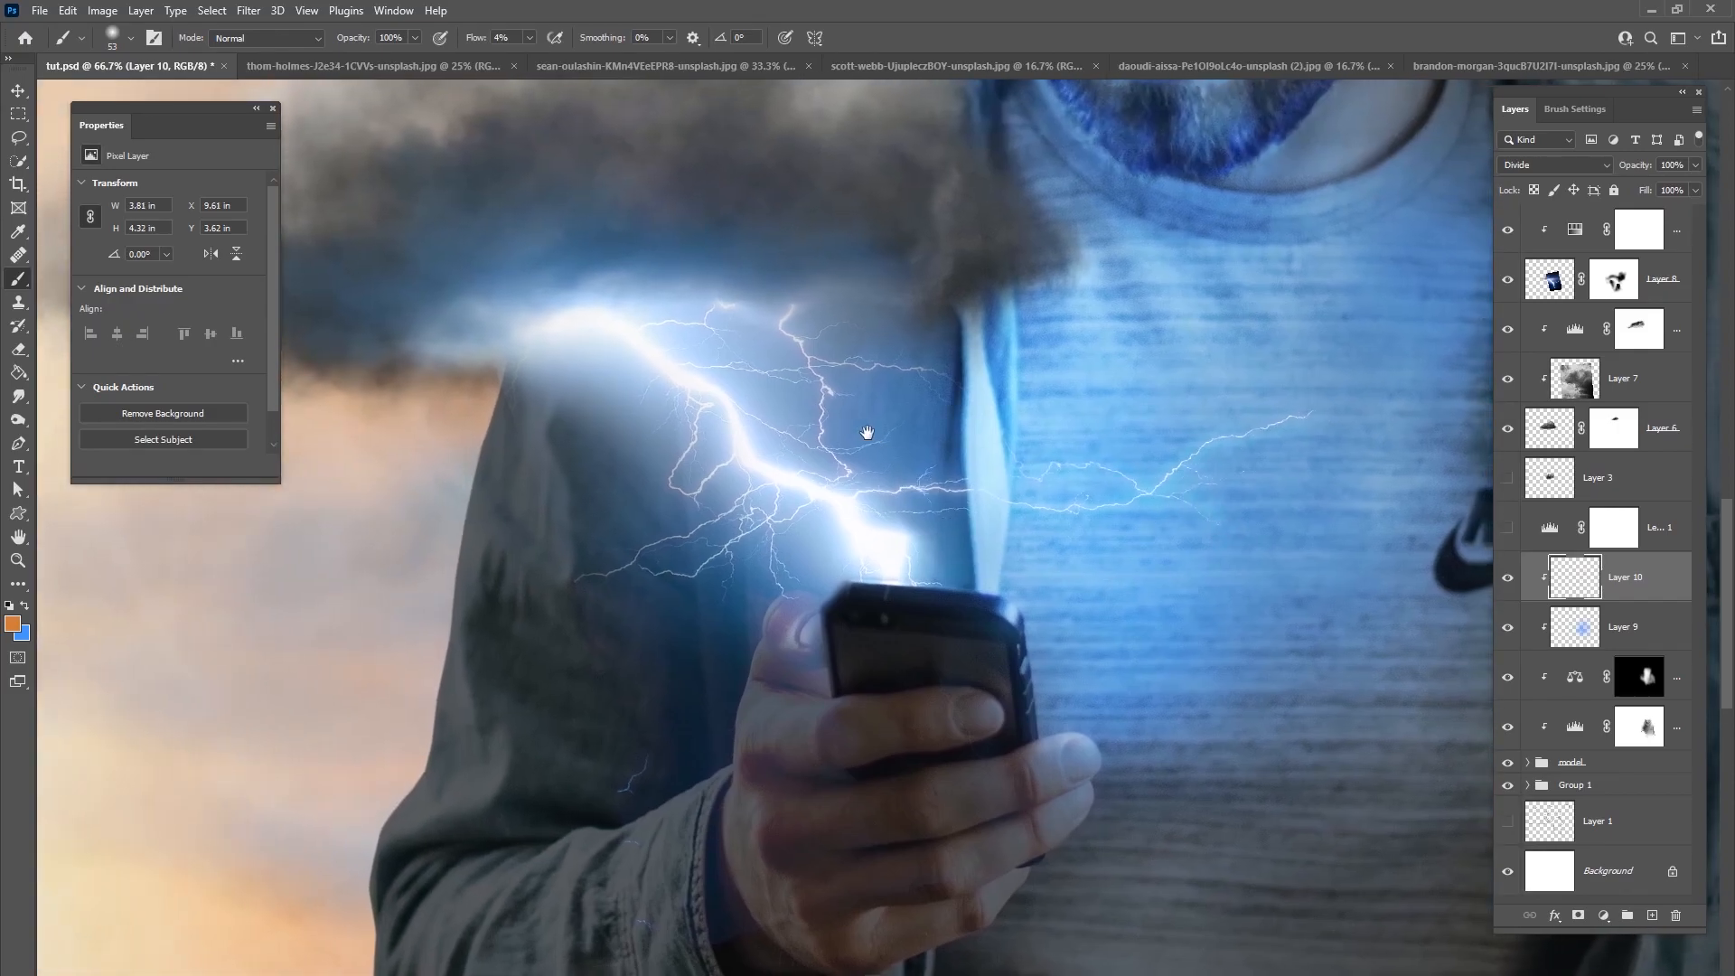
{"action": "mouse_move", "coordinate": [838, 470]}
{"action": "left_mouse_down"}
{"action": "mouse_move", "coordinate": [807, 376]}
{"action": "mouse_move", "coordinate": [881, 532]}
{"action": "left_mouse_up"}
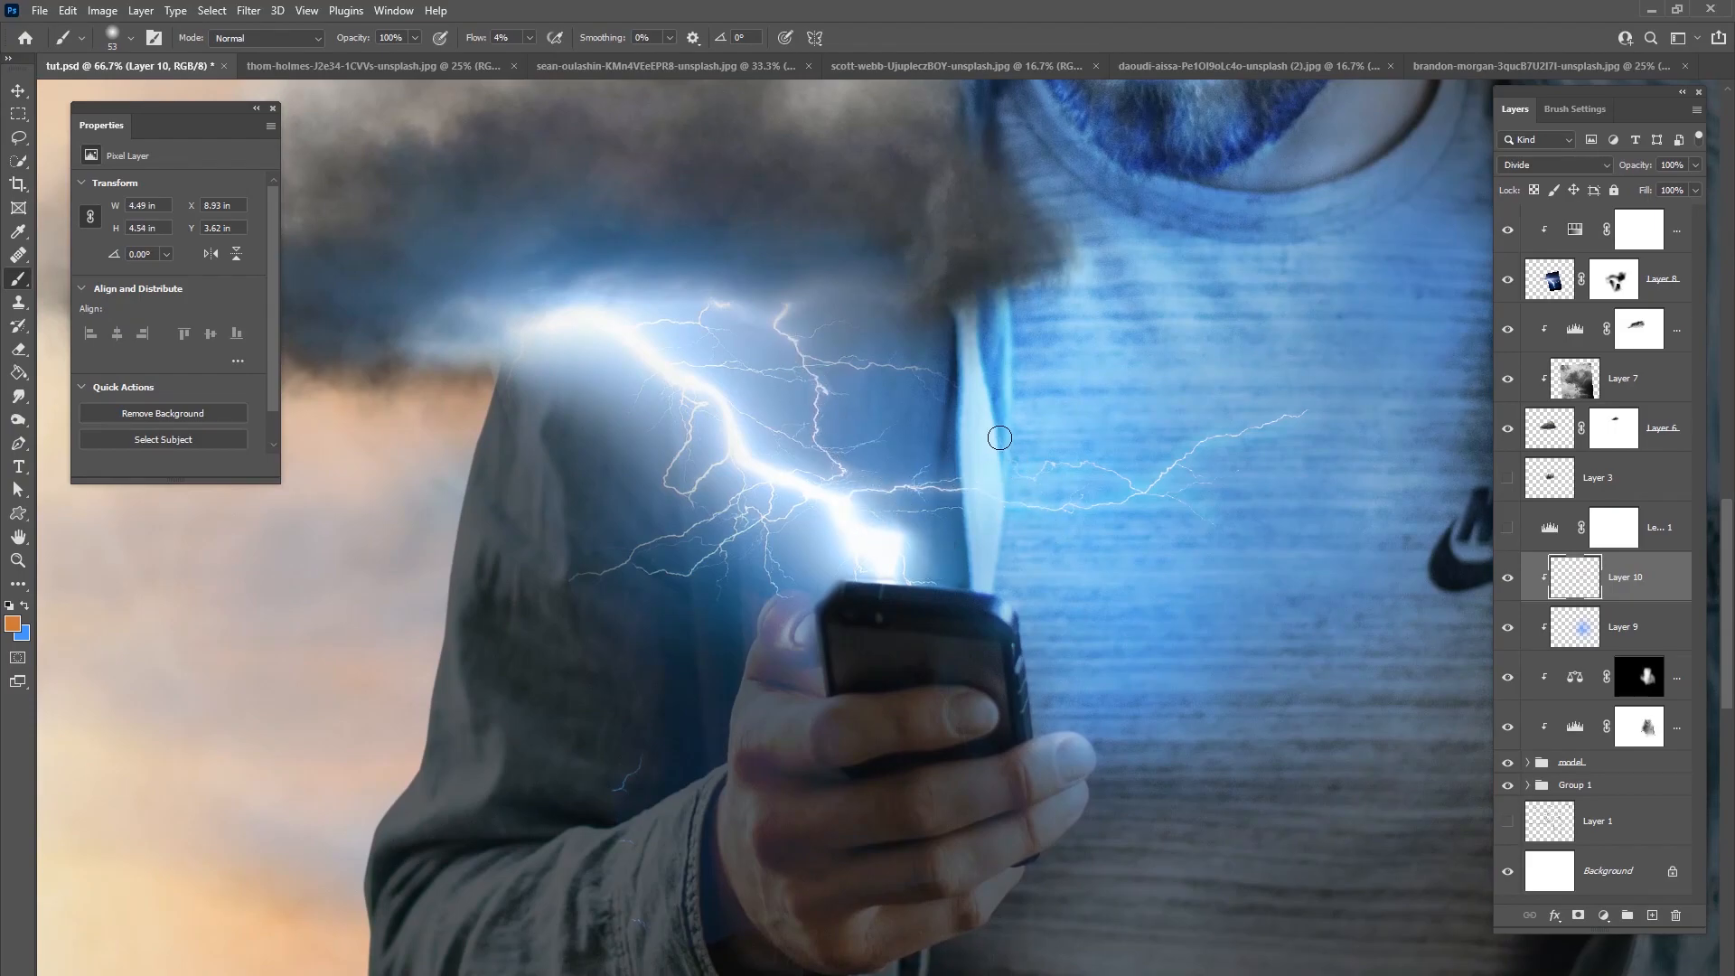
Step: Paint blue light on the cheek beside the nose on the Divide layer, adjusting the soft brush from 42 px
{"action": "left_click_drag", "start_coordinate": [1029, 548], "coordinate": [871, 546]}
{"action": "right_click", "coordinate": [871, 337]}
{"action": "left_click_drag", "start_coordinate": [1043, 389], "coordinate": [1033, 390]}
{"action": "left_click", "coordinate": [1000, 206]}
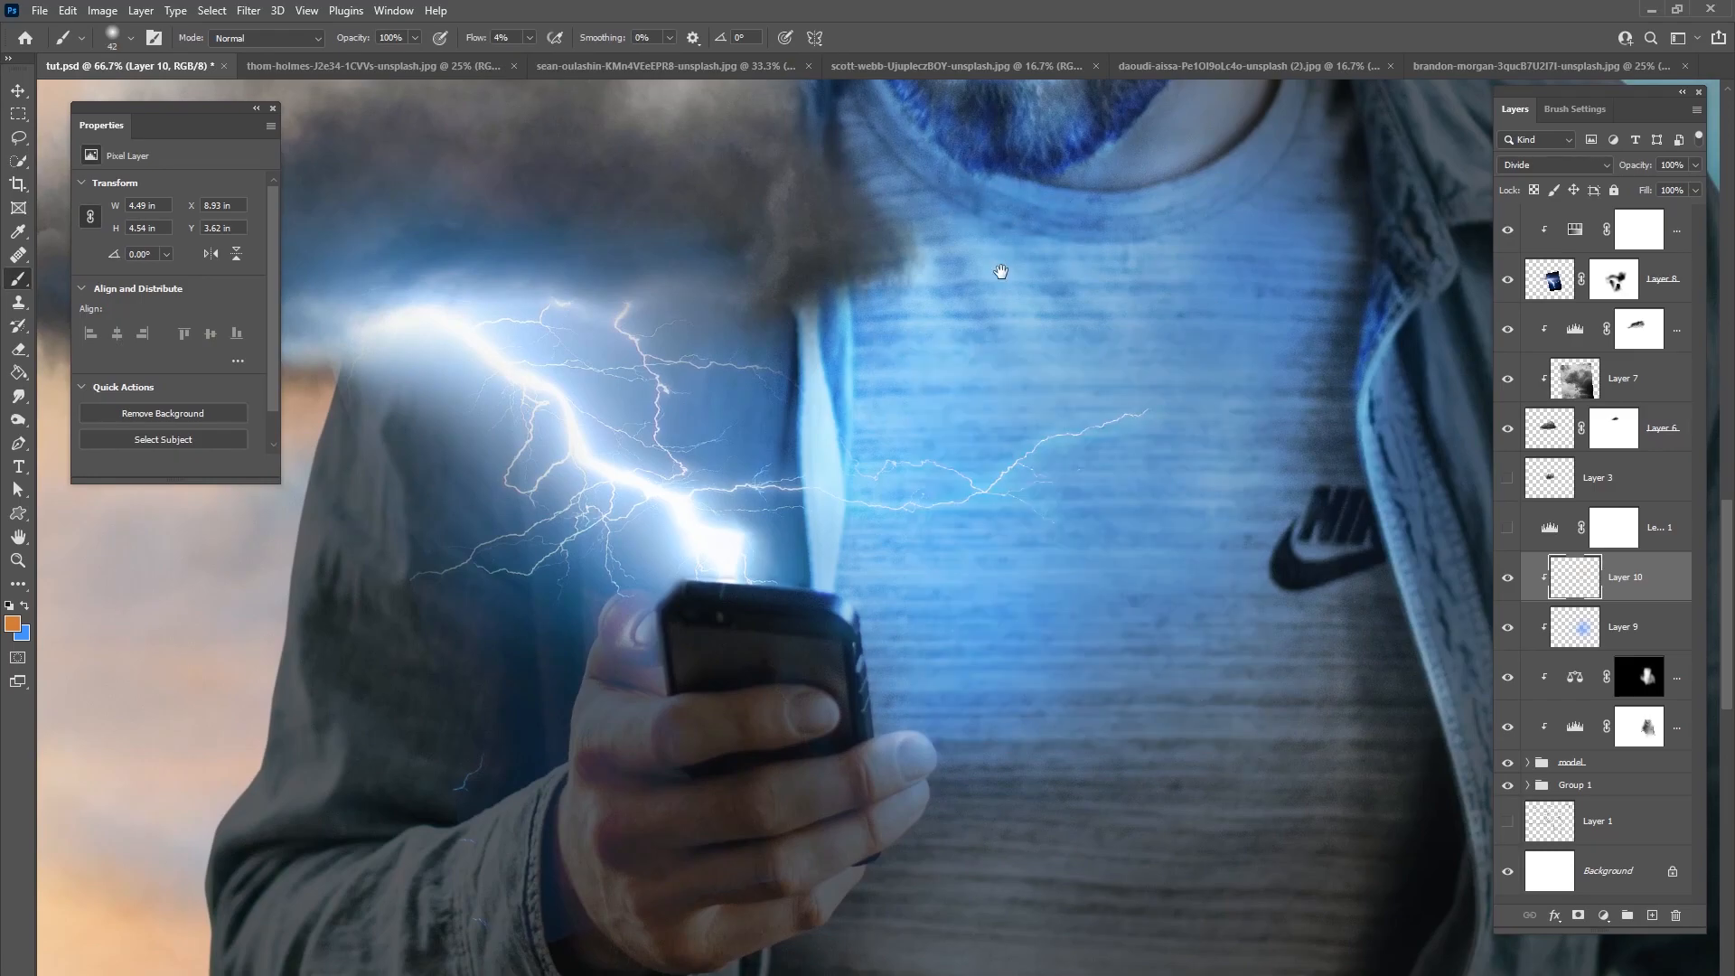
{"action": "scroll", "coordinate": [1012, 271], "scroll_direction": "up", "scroll_amount": 5}
{"action": "mouse_move", "coordinate": [1084, 391]}
{"action": "left_mouse_down"}
{"action": "mouse_move", "coordinate": [1130, 391]}
{"action": "mouse_move", "coordinate": [1069, 384]}
{"action": "mouse_move", "coordinate": [1052, 418]}
{"action": "mouse_move", "coordinate": [987, 367]}
{"action": "mouse_move", "coordinate": [993, 420]}
{"action": "mouse_move", "coordinate": [969, 382]}
{"action": "mouse_move", "coordinate": [998, 429]}
{"action": "mouse_move", "coordinate": [1114, 440]}
{"action": "mouse_move", "coordinate": [1048, 338]}
{"action": "left_mouse_up"}
{"action": "scroll", "coordinate": [1048, 361], "scroll_direction": "up", "scroll_amount": 4}
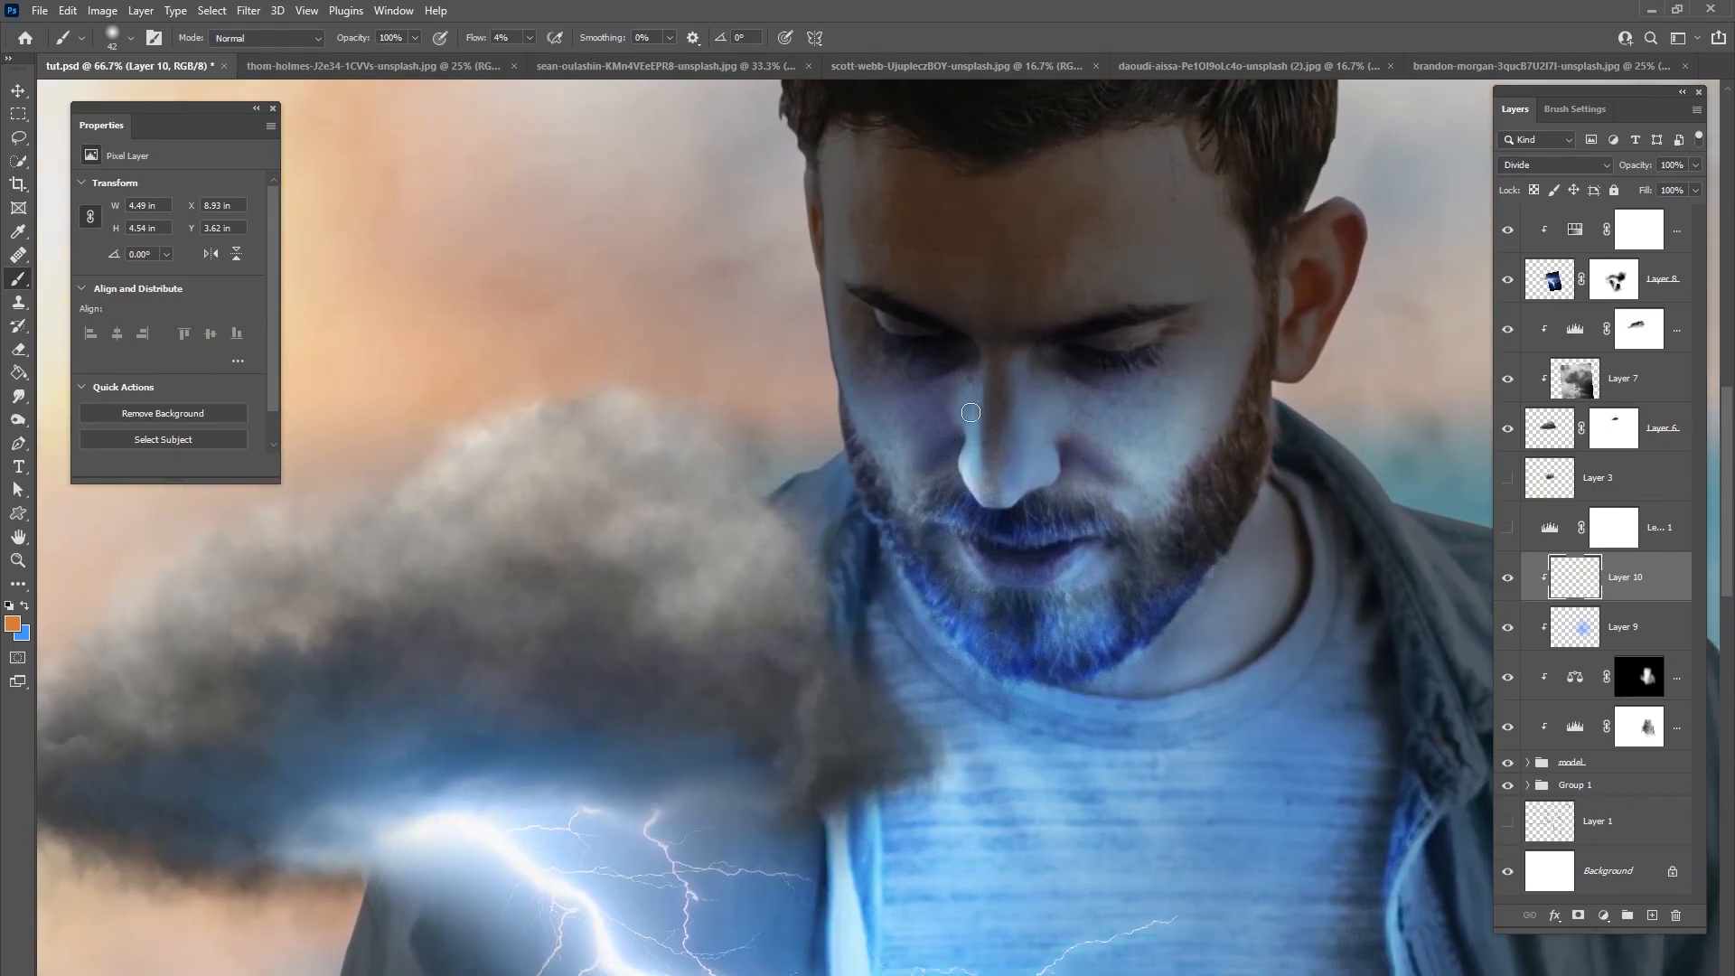
{"action": "right_click", "coordinate": [903, 415]}
{"action": "left_click_drag", "start_coordinate": [1041, 457], "coordinate": [1061, 456]}
{"action": "mouse_move", "coordinate": [895, 462]}
{"action": "left_mouse_down"}
{"action": "mouse_move", "coordinate": [900, 410]}
{"action": "mouse_move", "coordinate": [902, 434]}
{"action": "mouse_move", "coordinate": [932, 433]}
{"action": "mouse_move", "coordinate": [1068, 392]}
{"action": "mouse_move", "coordinate": [1101, 440]}
{"action": "mouse_move", "coordinate": [1123, 396]}
{"action": "mouse_move", "coordinate": [1165, 423]}
{"action": "mouse_move", "coordinate": [1129, 367]}
{"action": "left_mouse_up"}
Step: Reduce the brush size and paint blue light around the other eye and brow
{"action": "right_click", "coordinate": [1129, 367]}
{"action": "left_click_drag", "start_coordinate": [1263, 415], "coordinate": [1239, 414]}
{"action": "left_click_drag", "start_coordinate": [1049, 342], "coordinate": [1126, 310]}
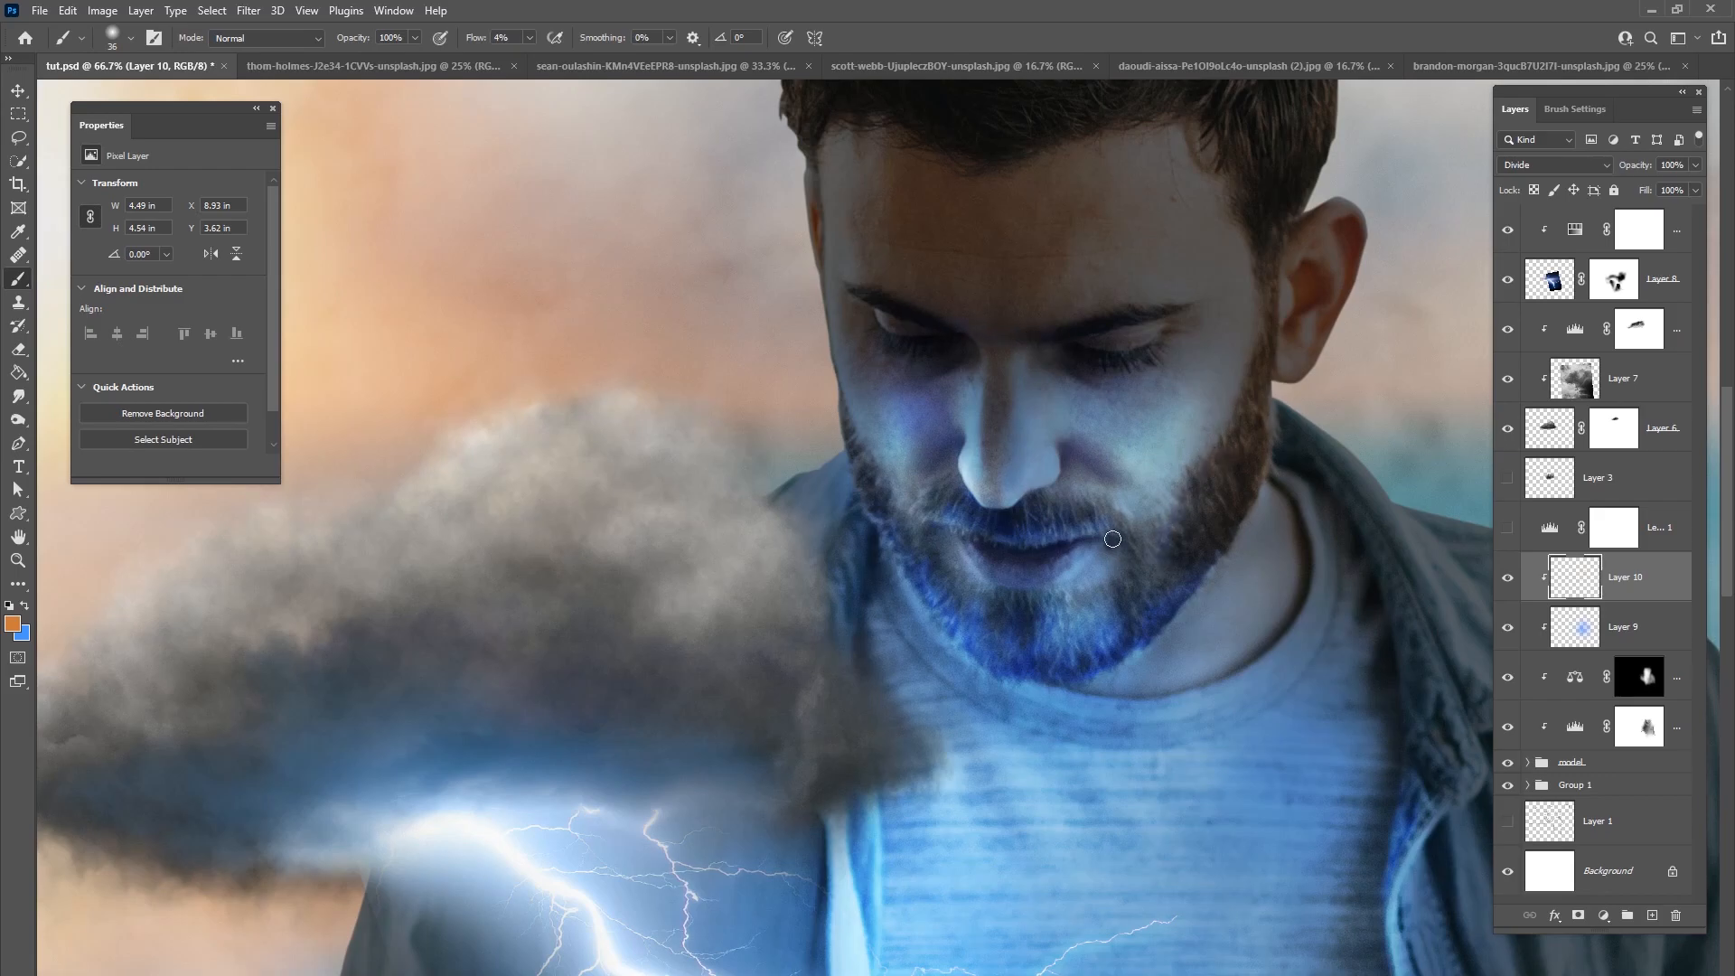
Step: Compare the whole image with and without the Divide light layer and the darkening Levels adjustment
{"action": "key", "text": "ctrl+0"}
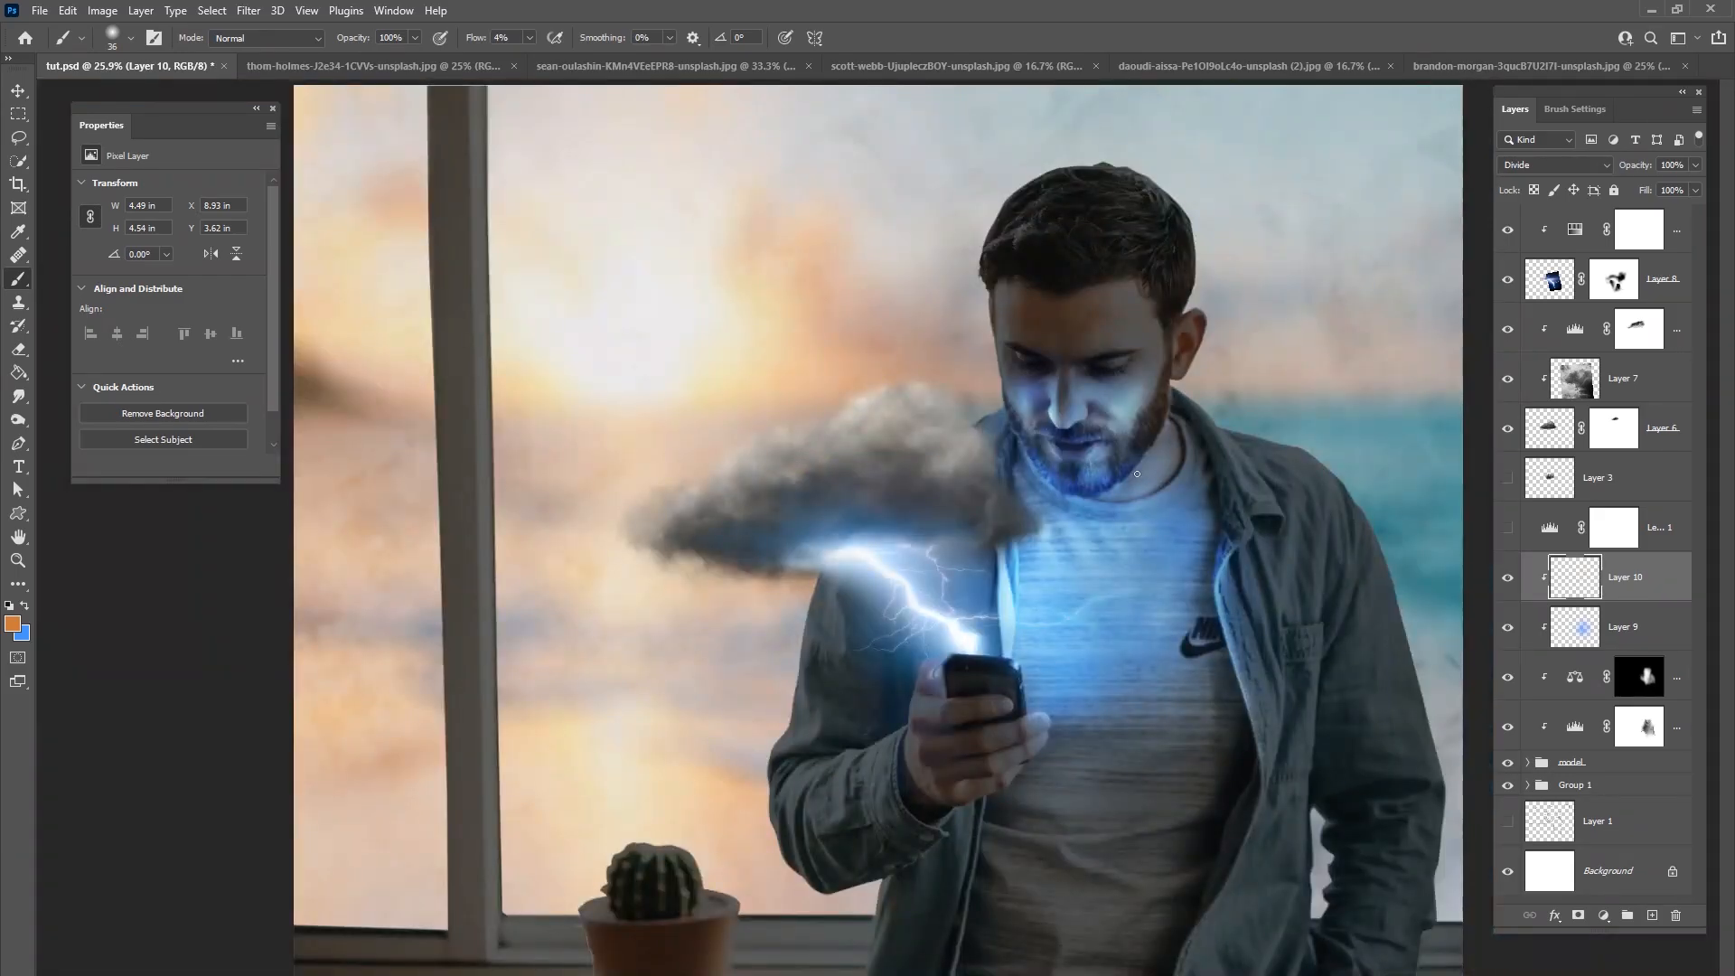
{"action": "left_click", "coordinate": [1512, 577]}
{"action": "left_click", "coordinate": [1511, 577]}
{"action": "left_click", "coordinate": [1520, 726]}
{"action": "left_click", "coordinate": [1520, 726]}
Step: Paint black over the man's face on the Levels mask with a 130 px soft brush
{"action": "left_click", "coordinate": [1639, 726]}
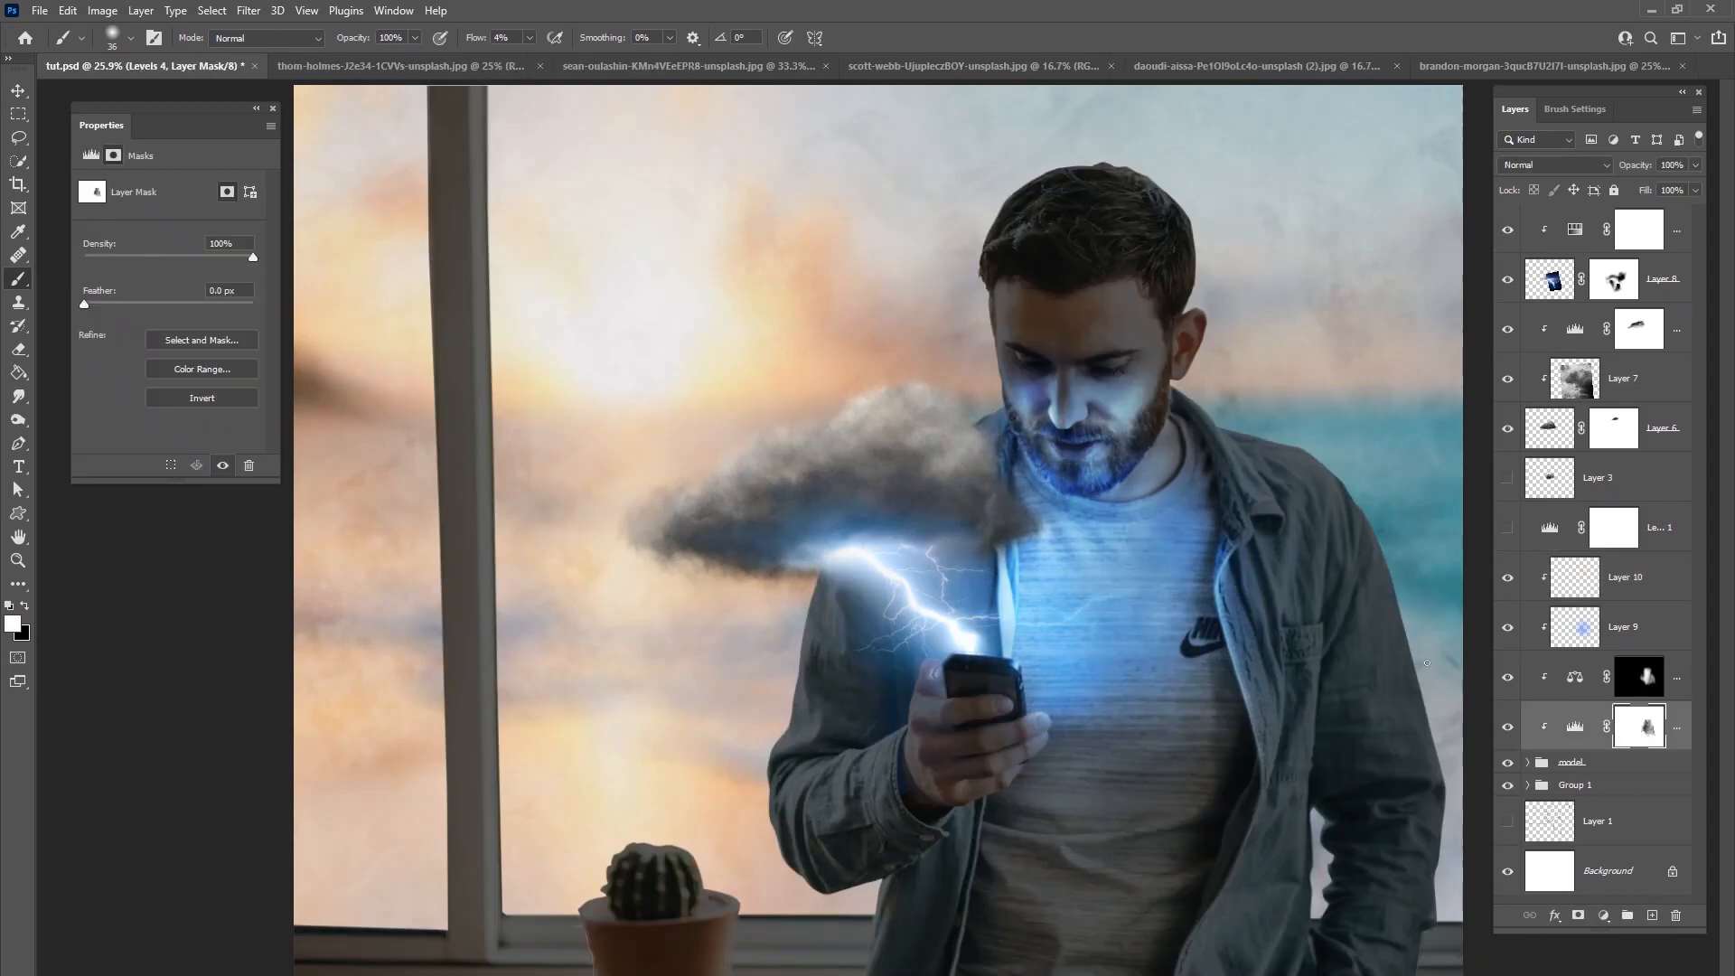
{"action": "key", "text": "x"}
{"action": "right_click", "coordinate": [1218, 592]}
{"action": "left_click", "coordinate": [1228, 586]}
{"action": "left_click", "coordinate": [1031, 366]}
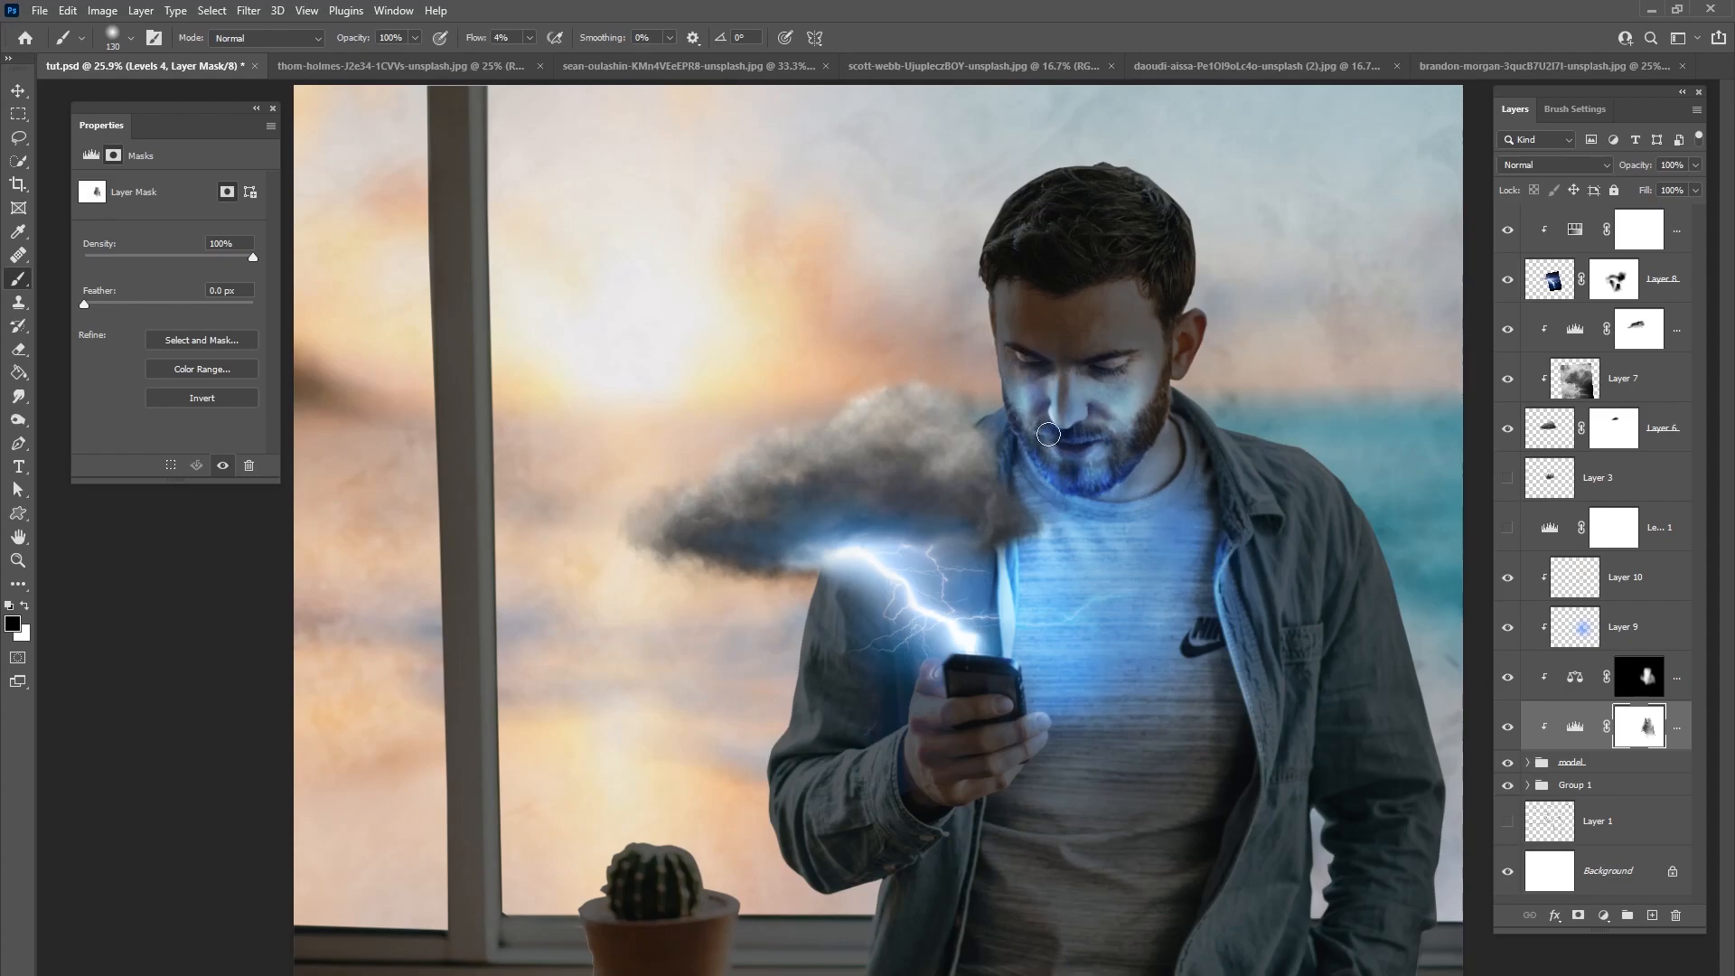
Step: Add a mask to the Divide layer and paint black over the cheek and nose, reducing the soft brush to 62 px
{"action": "left_click", "coordinate": [1508, 577]}
{"action": "left_click", "coordinate": [1508, 577]}
{"action": "left_click", "coordinate": [1626, 578]}
{"action": "left_click", "coordinate": [1578, 915]}
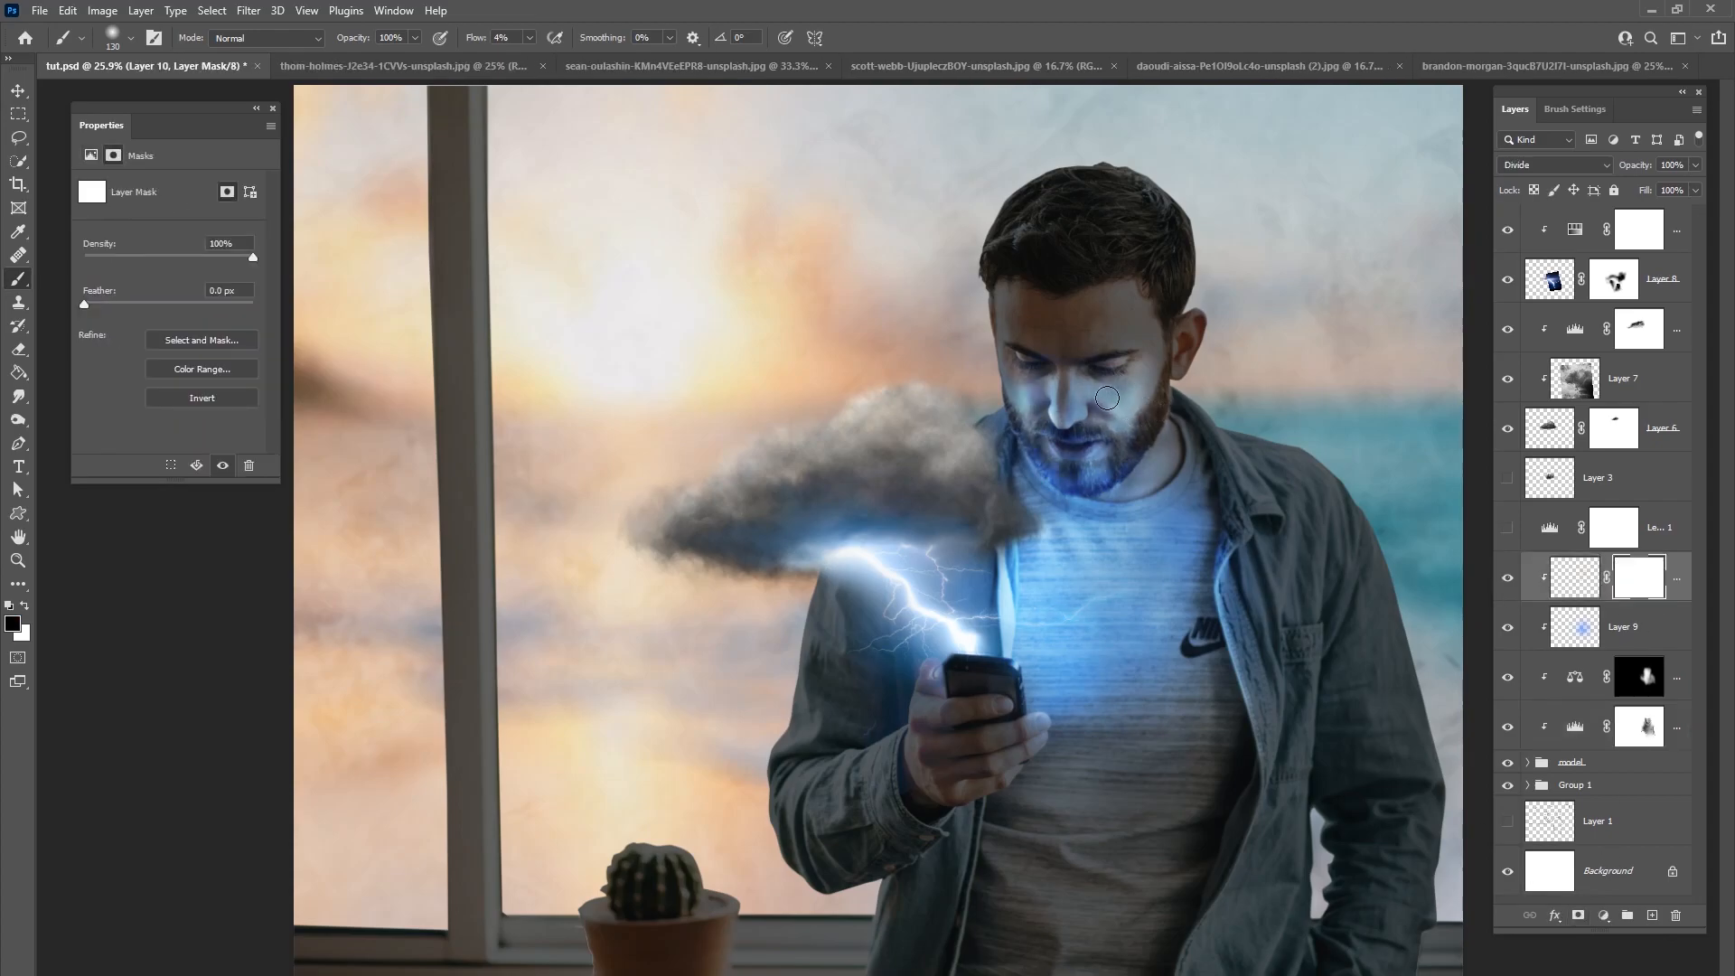
{"action": "left_click_drag", "start_coordinate": [1021, 404], "coordinate": [1016, 429]}
{"action": "right_click", "coordinate": [1076, 391]}
{"action": "left_click_drag", "start_coordinate": [1241, 388], "coordinate": [1232, 389]}
{"action": "left_click", "coordinate": [1074, 415]}
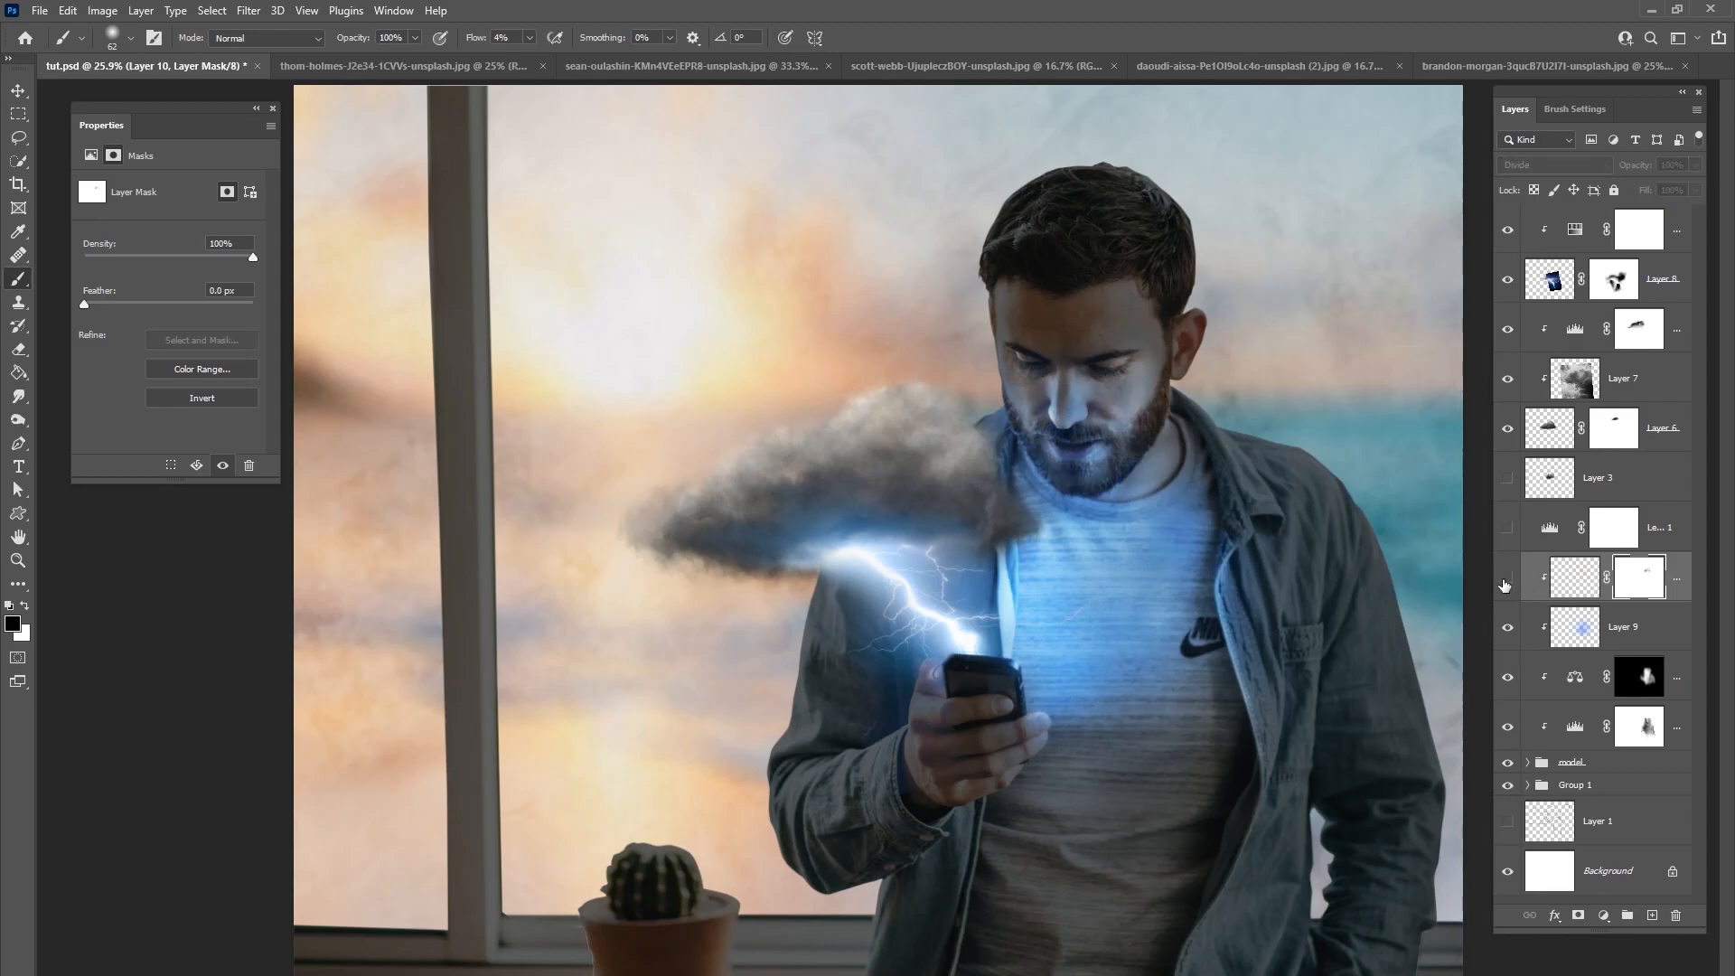
Step: Compare the image with all of the man's lighting and adjustment layers hidden and shown
{"action": "left_click_drag", "start_coordinate": [1507, 578], "coordinate": [1507, 727]}
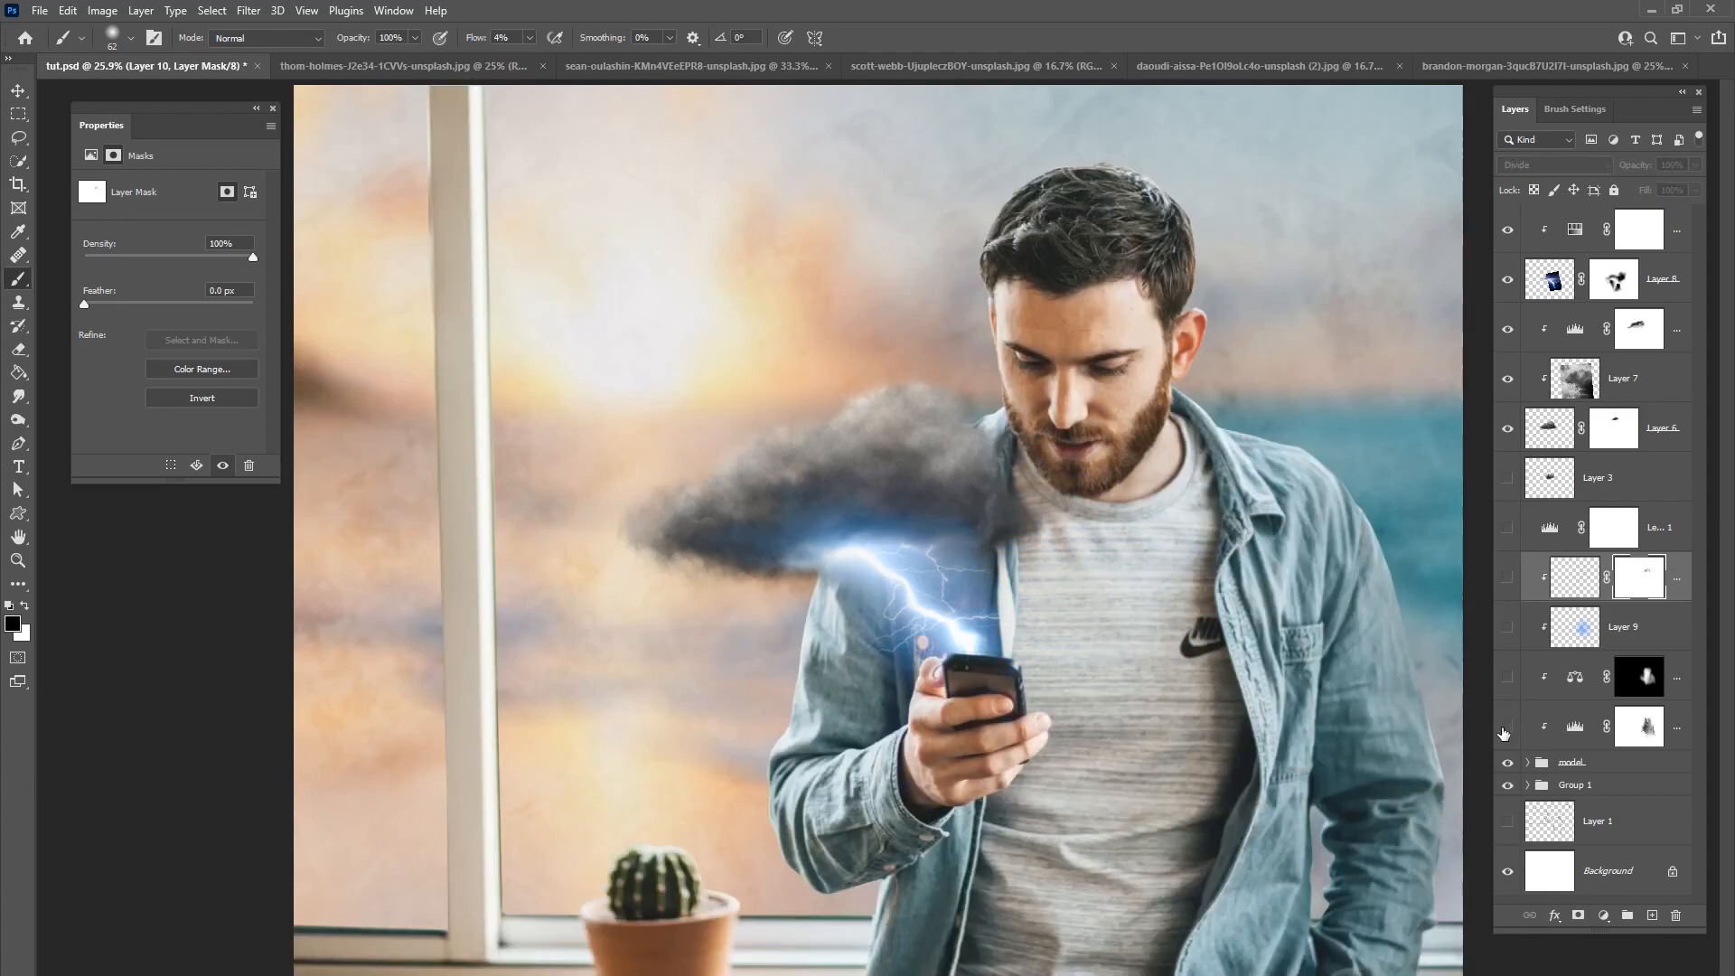
{"action": "mouse_move", "coordinate": [1511, 727]}
{"action": "left_mouse_down"}
{"action": "mouse_move", "coordinate": [1507, 579]}
{"action": "mouse_move", "coordinate": [1507, 734]}
{"action": "left_mouse_up"}
{"action": "left_click_drag", "start_coordinate": [1512, 625], "coordinate": [1509, 589]}
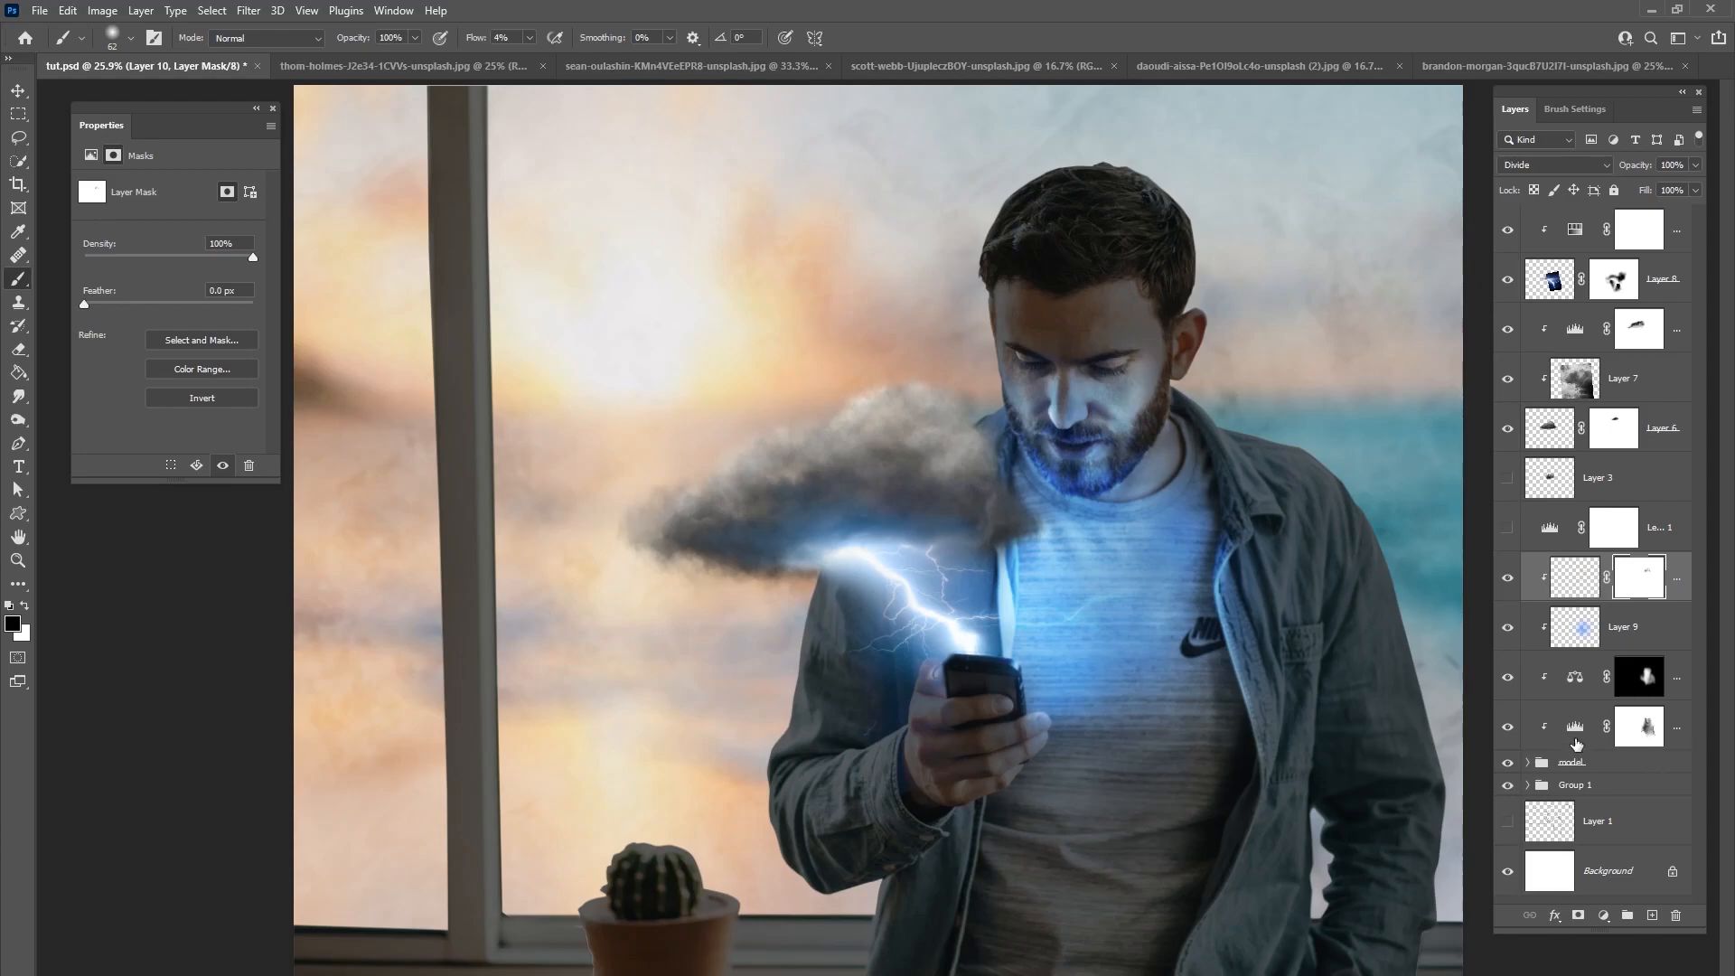
Step: Paint black on the Levels mask along the phone arm's outer sleeve edge with a 100 px soft brush
{"action": "left_click", "coordinate": [1529, 729]}
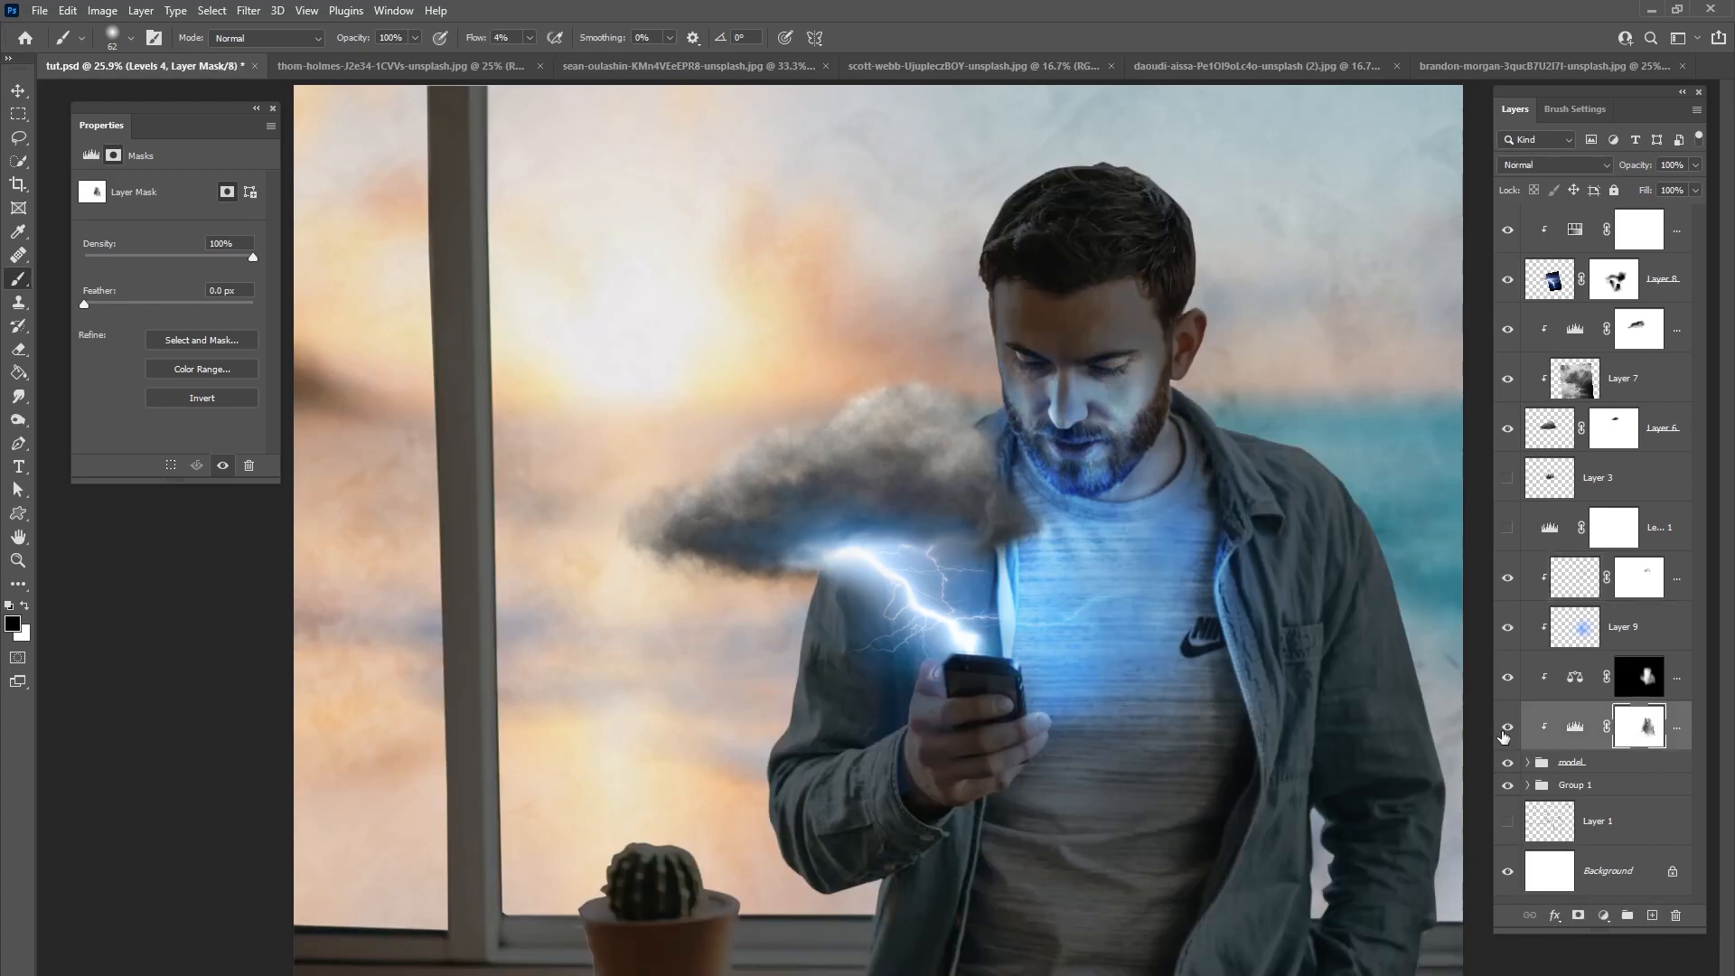
{"action": "left_click", "coordinate": [1508, 729]}
{"action": "left_click", "coordinate": [1512, 729]}
{"action": "right_click", "coordinate": [898, 614]}
{"action": "left_click_drag", "start_coordinate": [1026, 662], "coordinate": [1043, 662]}
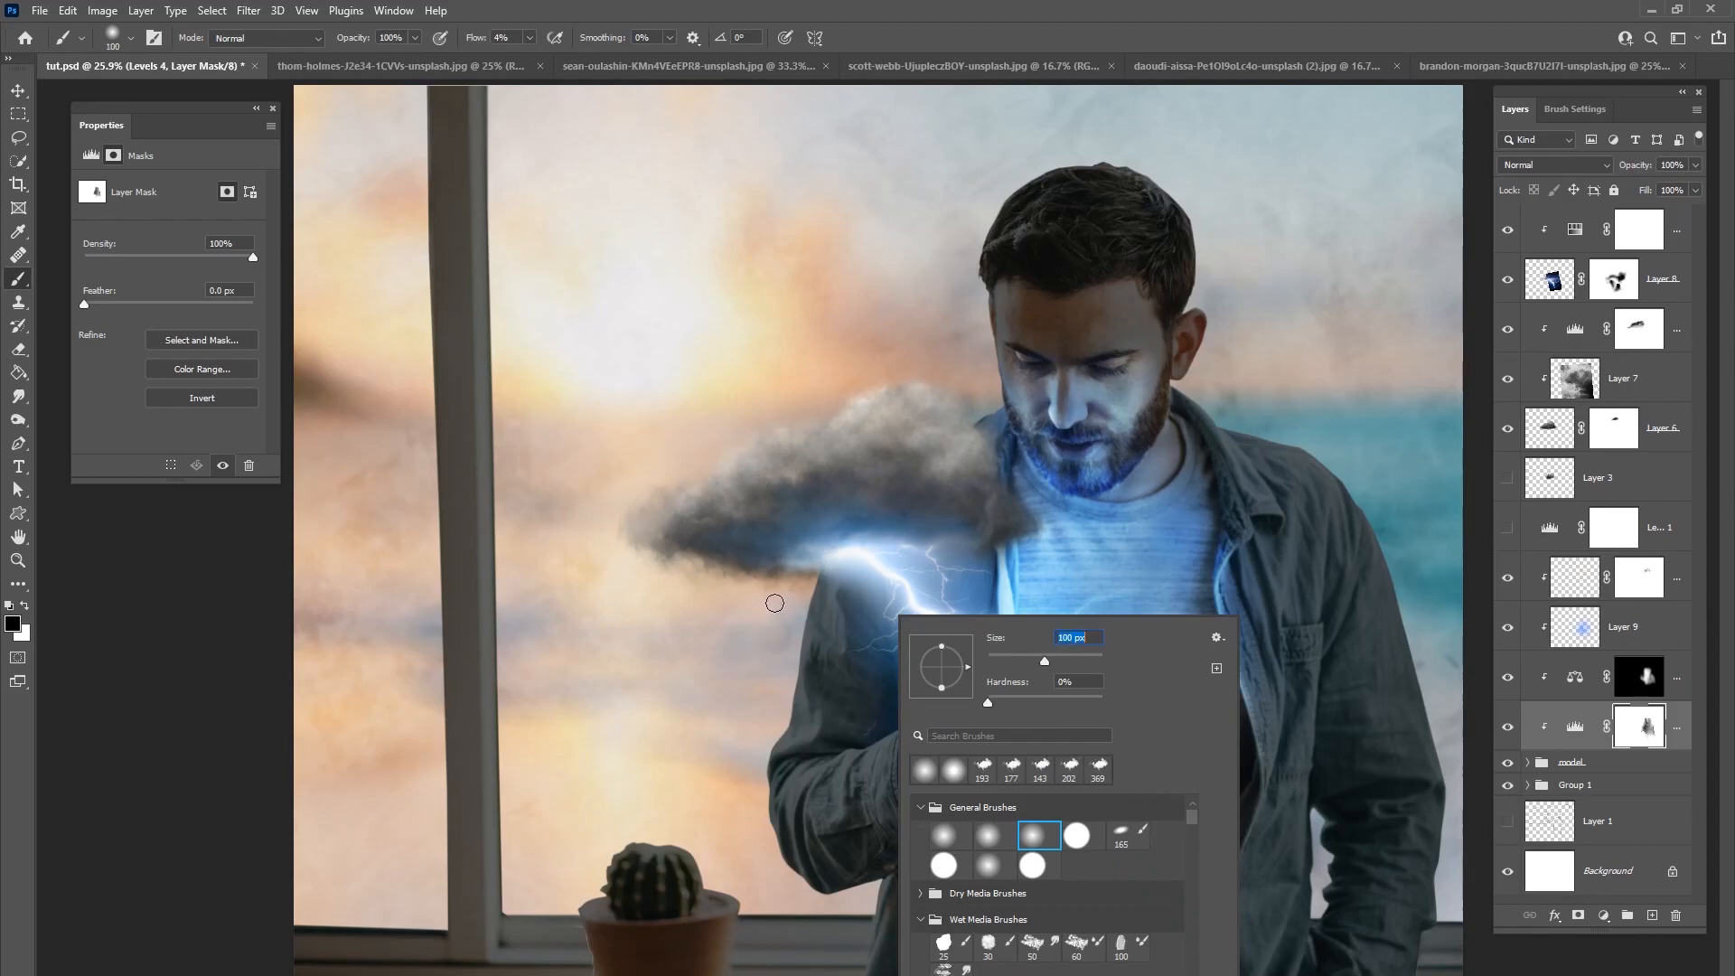
{"action": "left_click", "coordinate": [806, 594]}
{"action": "left_click_drag", "start_coordinate": [792, 646], "coordinate": [832, 540]}
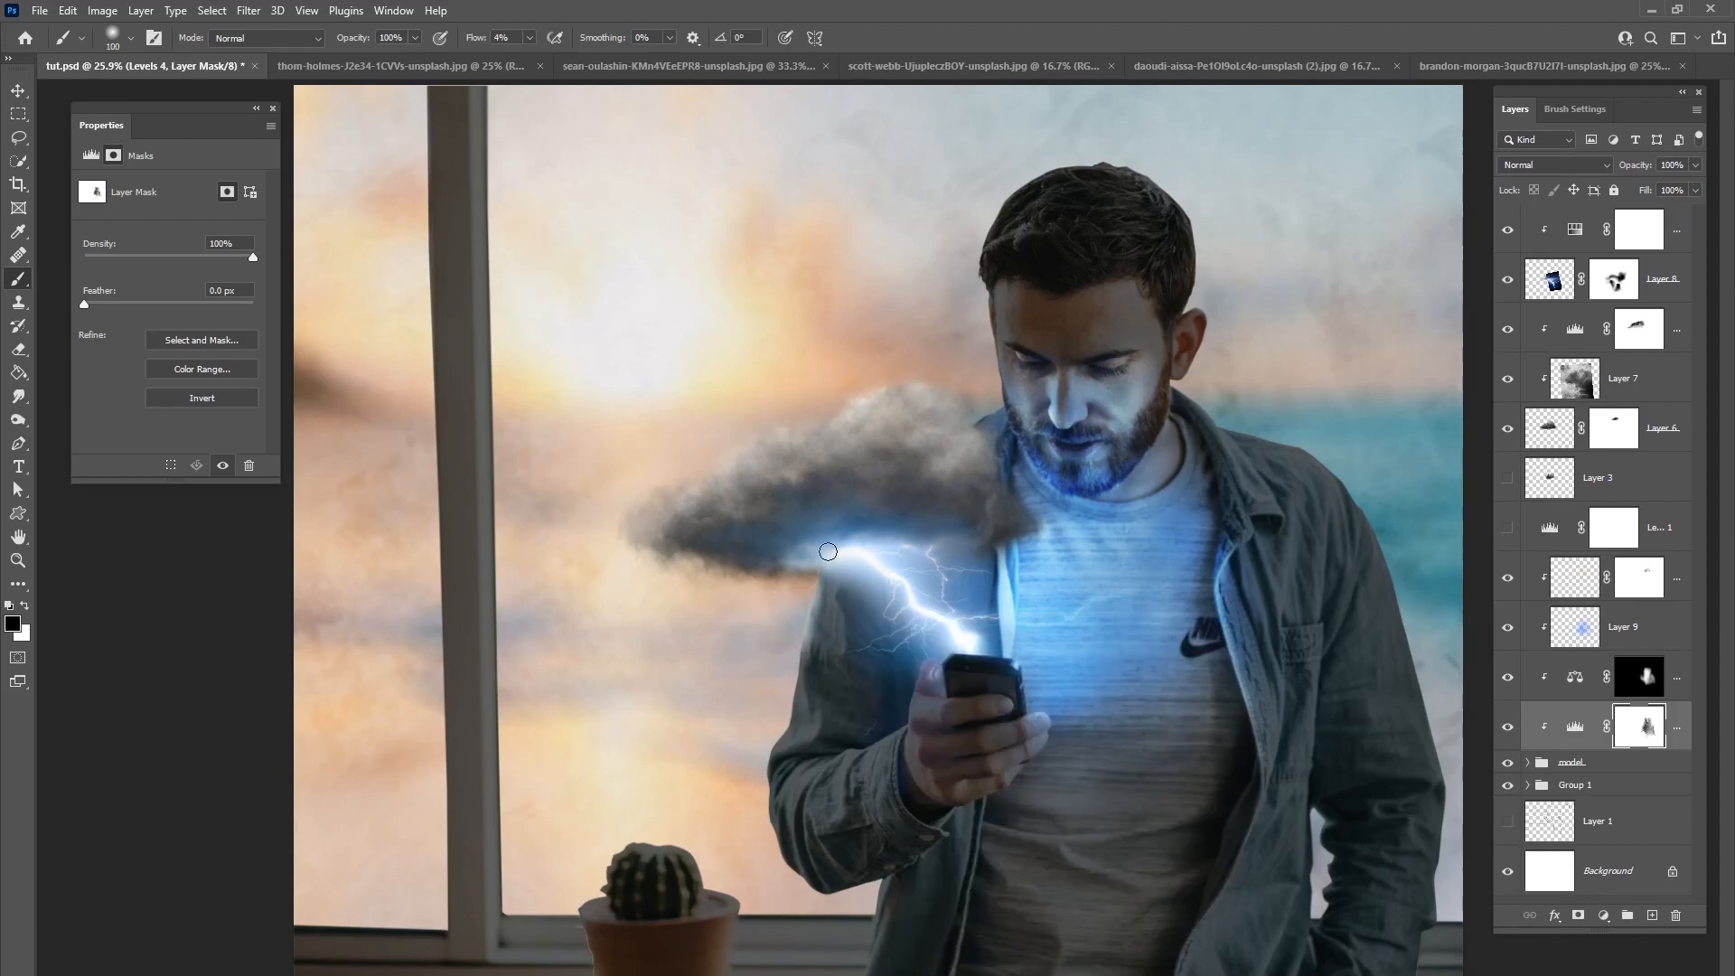
{"action": "left_click_drag", "start_coordinate": [801, 636], "coordinate": [795, 670]}
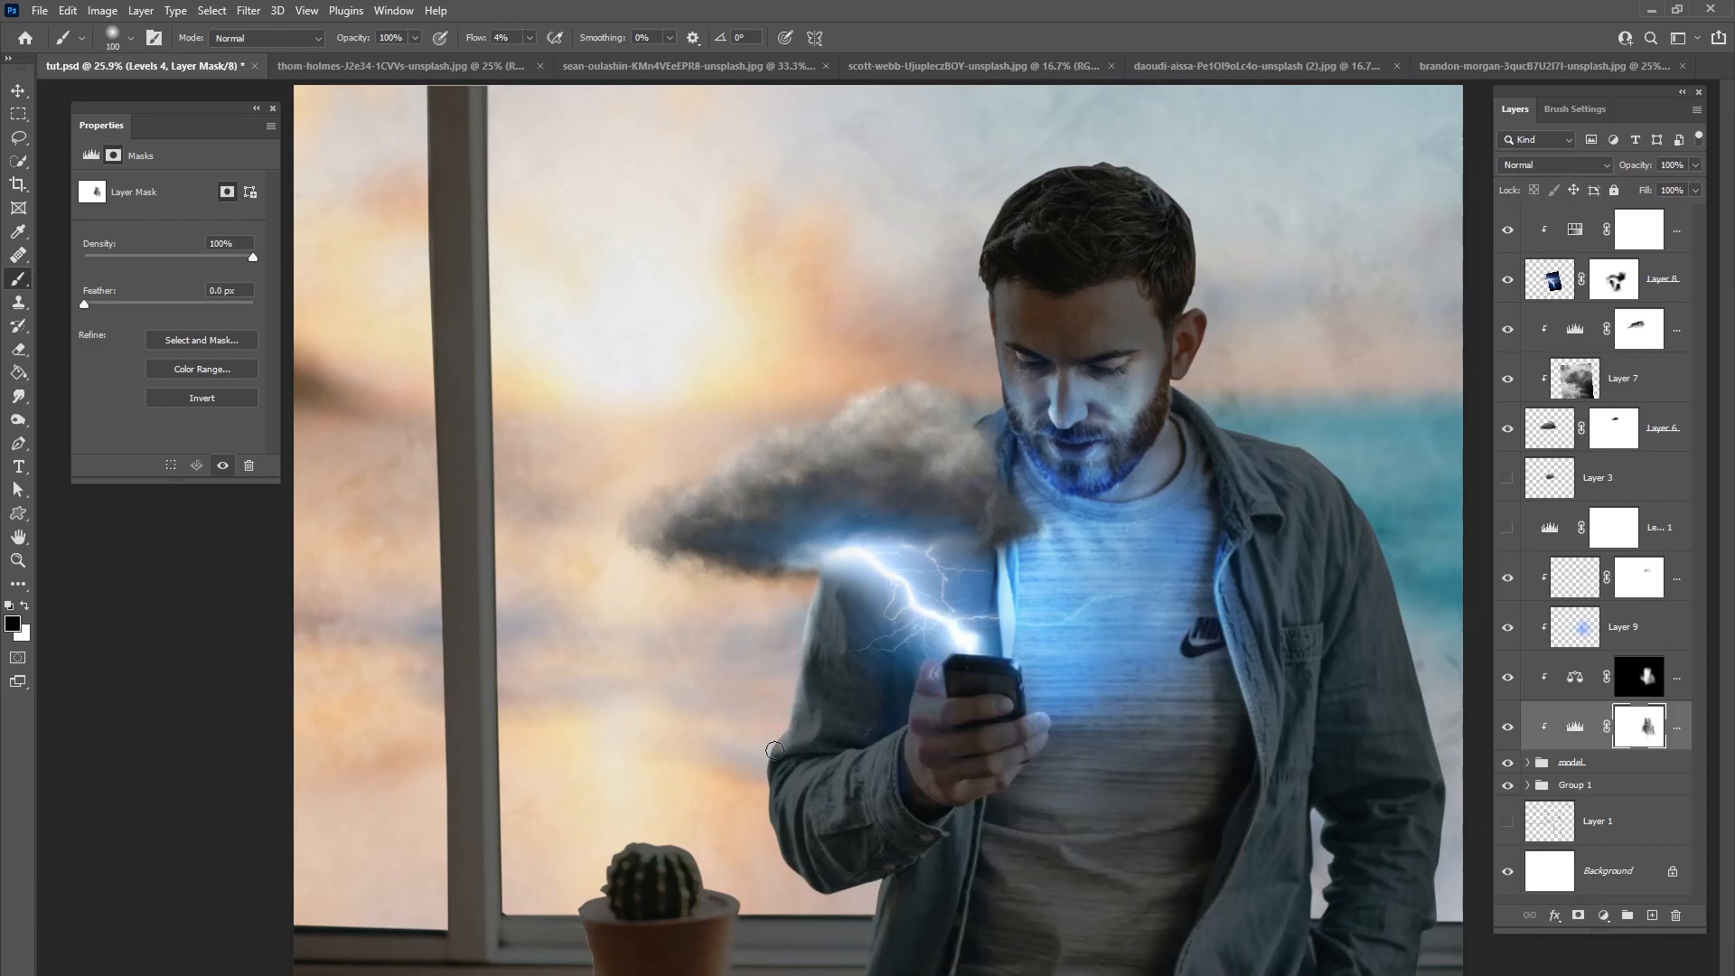
{"action": "left_click_drag", "start_coordinate": [770, 746], "coordinate": [784, 872]}
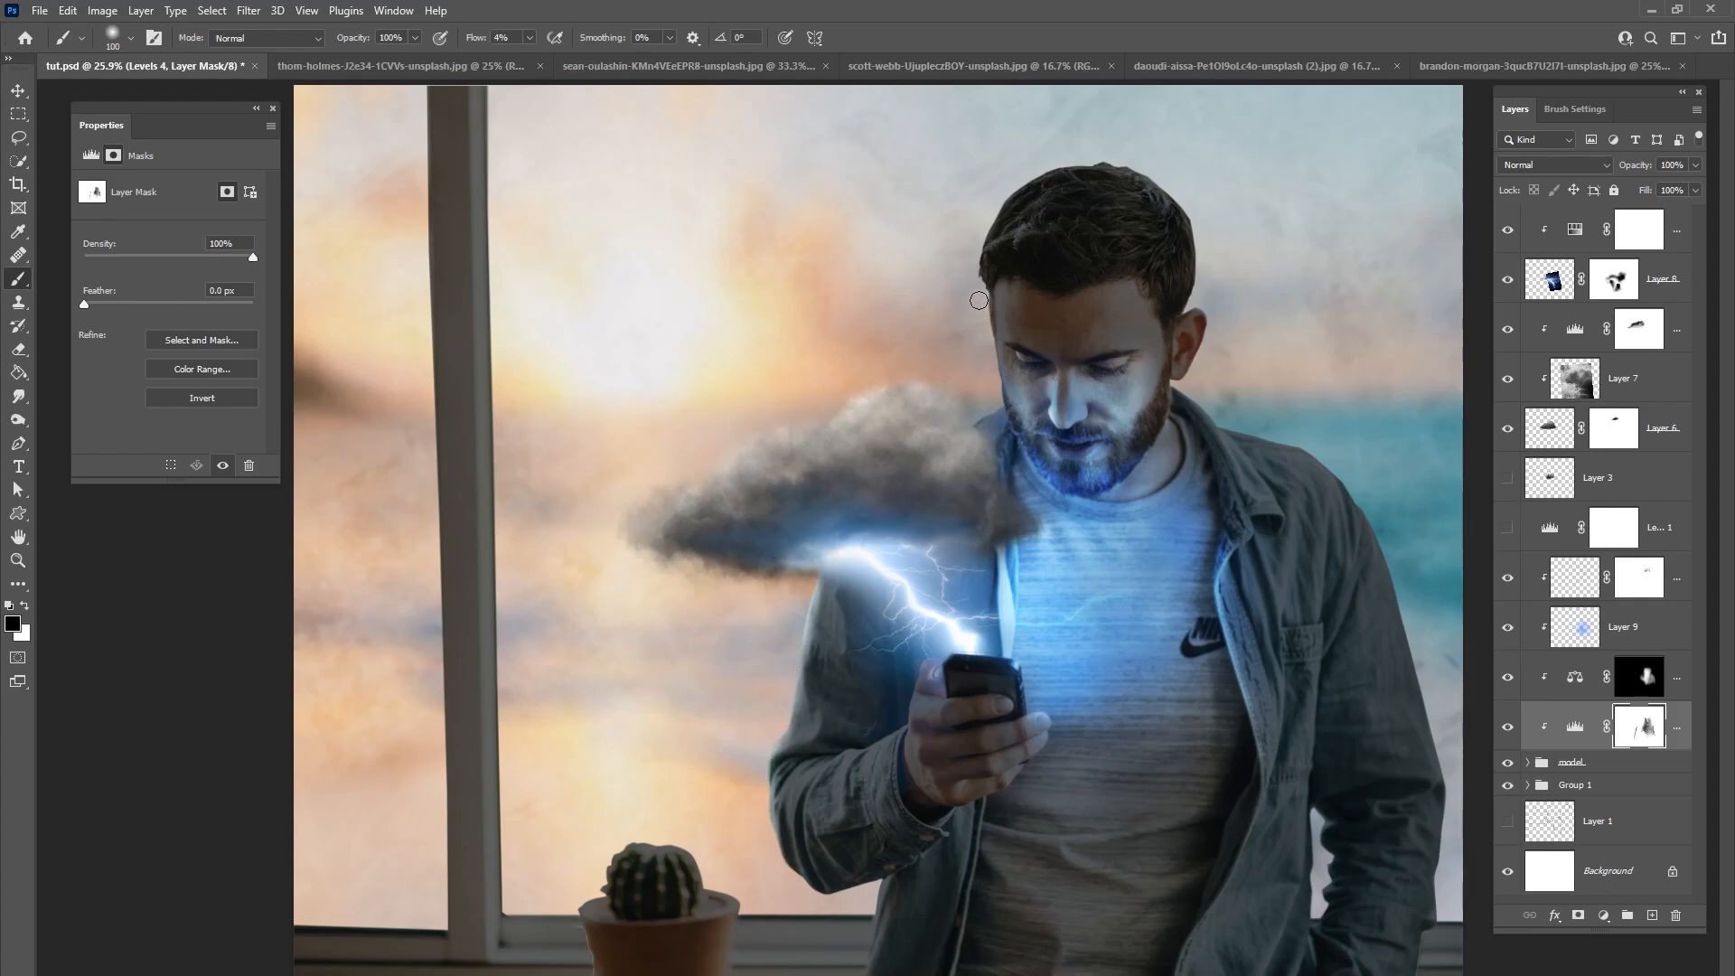
Step: Raise the brush flow to 13% and paint black on the Levels mask along the face and hair edge nearest the sun, at 180 px
{"action": "left_click_drag", "start_coordinate": [529, 38], "coordinate": [533, 62]}
{"action": "left_click", "coordinate": [1024, 171]}
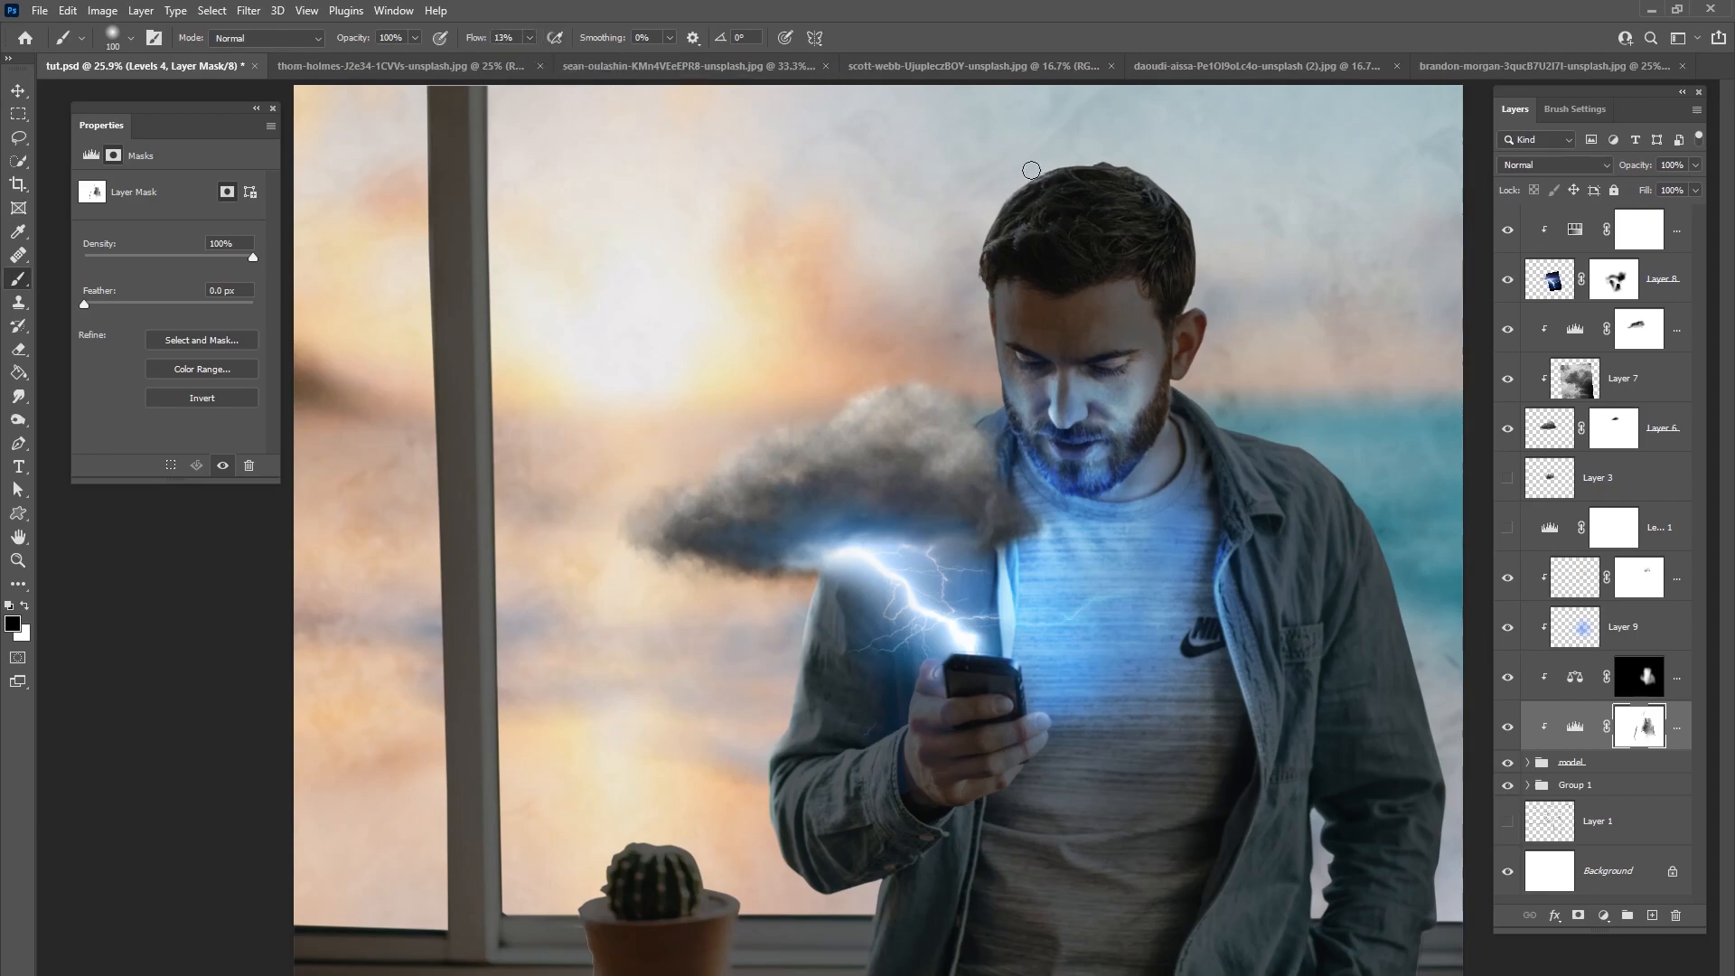
{"action": "right_click", "coordinate": [1008, 205]}
{"action": "left_click_drag", "start_coordinate": [1198, 265], "coordinate": [1208, 264]}
{"action": "left_click_drag", "start_coordinate": [989, 378], "coordinate": [978, 282]}
{"action": "left_click_drag", "start_coordinate": [981, 208], "coordinate": [989, 227]}
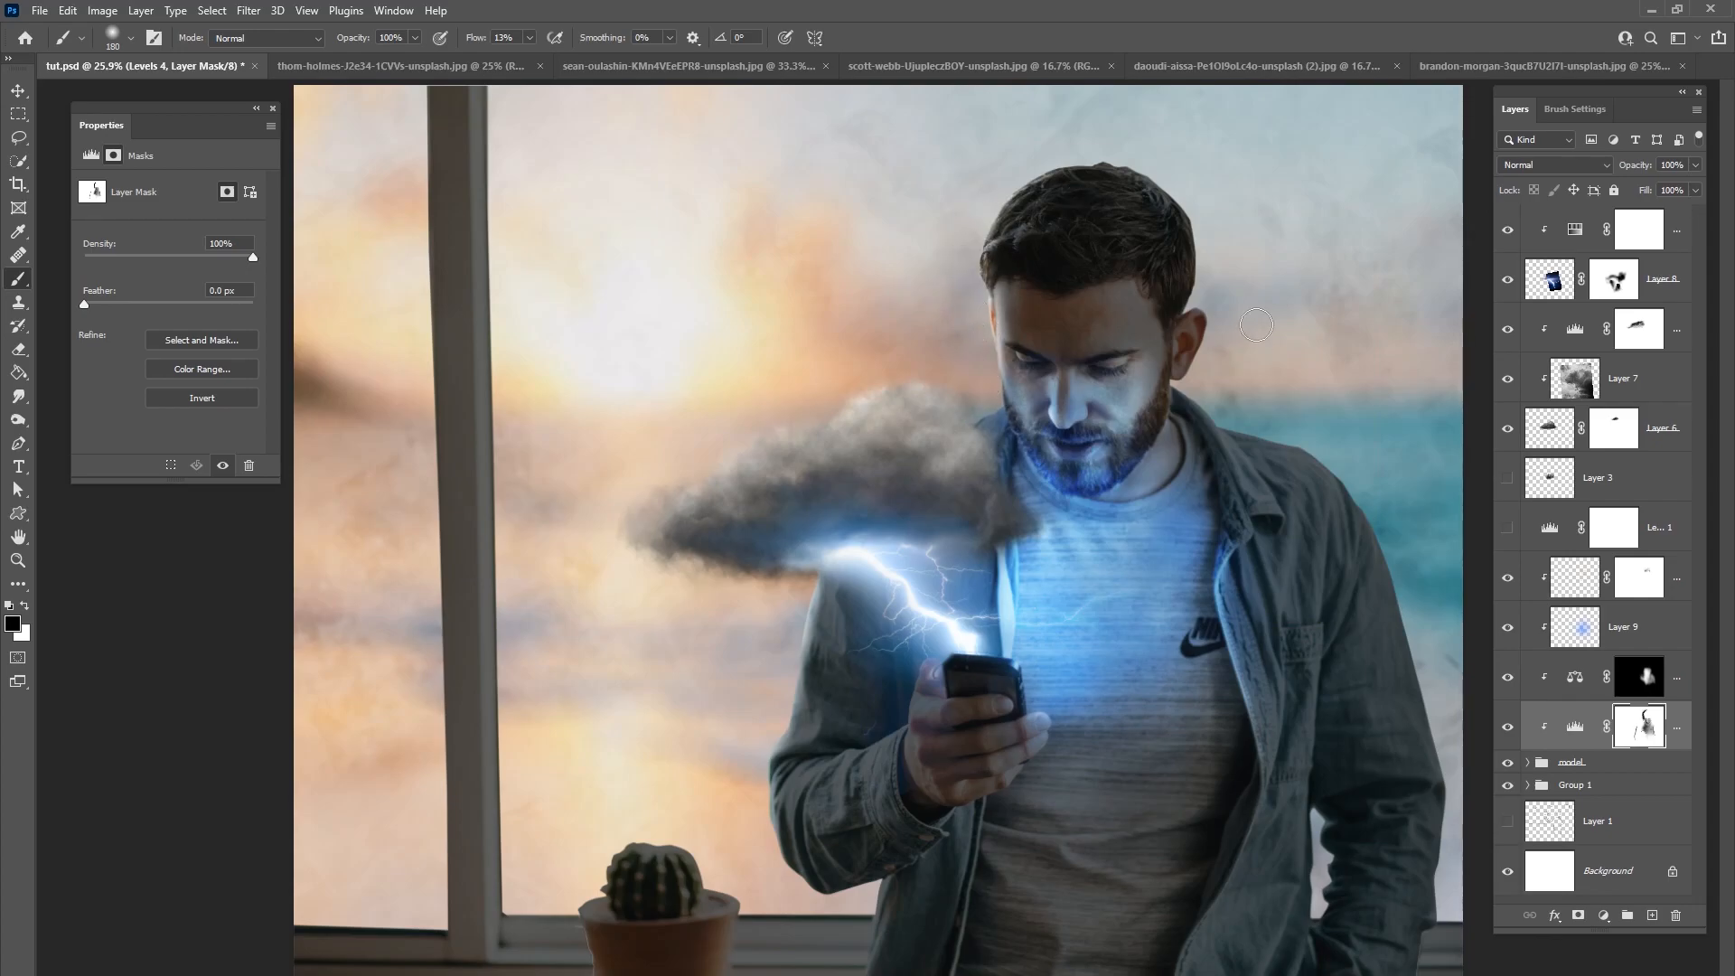
Step: Paint black on the Levels mask along the hair, ear, shoulder and sleeve edges on the man's far side from the cloud
{"action": "mouse_move", "coordinate": [1199, 298]}
{"action": "left_mouse_down"}
{"action": "mouse_move", "coordinate": [1213, 266]}
{"action": "mouse_move", "coordinate": [1186, 200]}
{"action": "mouse_move", "coordinate": [1117, 170]}
{"action": "left_mouse_up"}
{"action": "left_click_drag", "start_coordinate": [1206, 340], "coordinate": [1198, 363]}
{"action": "mouse_move", "coordinate": [1219, 297]}
{"action": "left_mouse_down"}
{"action": "mouse_move", "coordinate": [1198, 271]}
{"action": "mouse_move", "coordinate": [1202, 217]}
{"action": "left_mouse_up"}
{"action": "mouse_move", "coordinate": [1221, 411]}
{"action": "left_mouse_down"}
{"action": "mouse_move", "coordinate": [1344, 468]}
{"action": "mouse_move", "coordinate": [1427, 591]}
{"action": "mouse_move", "coordinate": [1387, 533]}
{"action": "mouse_move", "coordinate": [1452, 815]}
{"action": "left_mouse_up"}
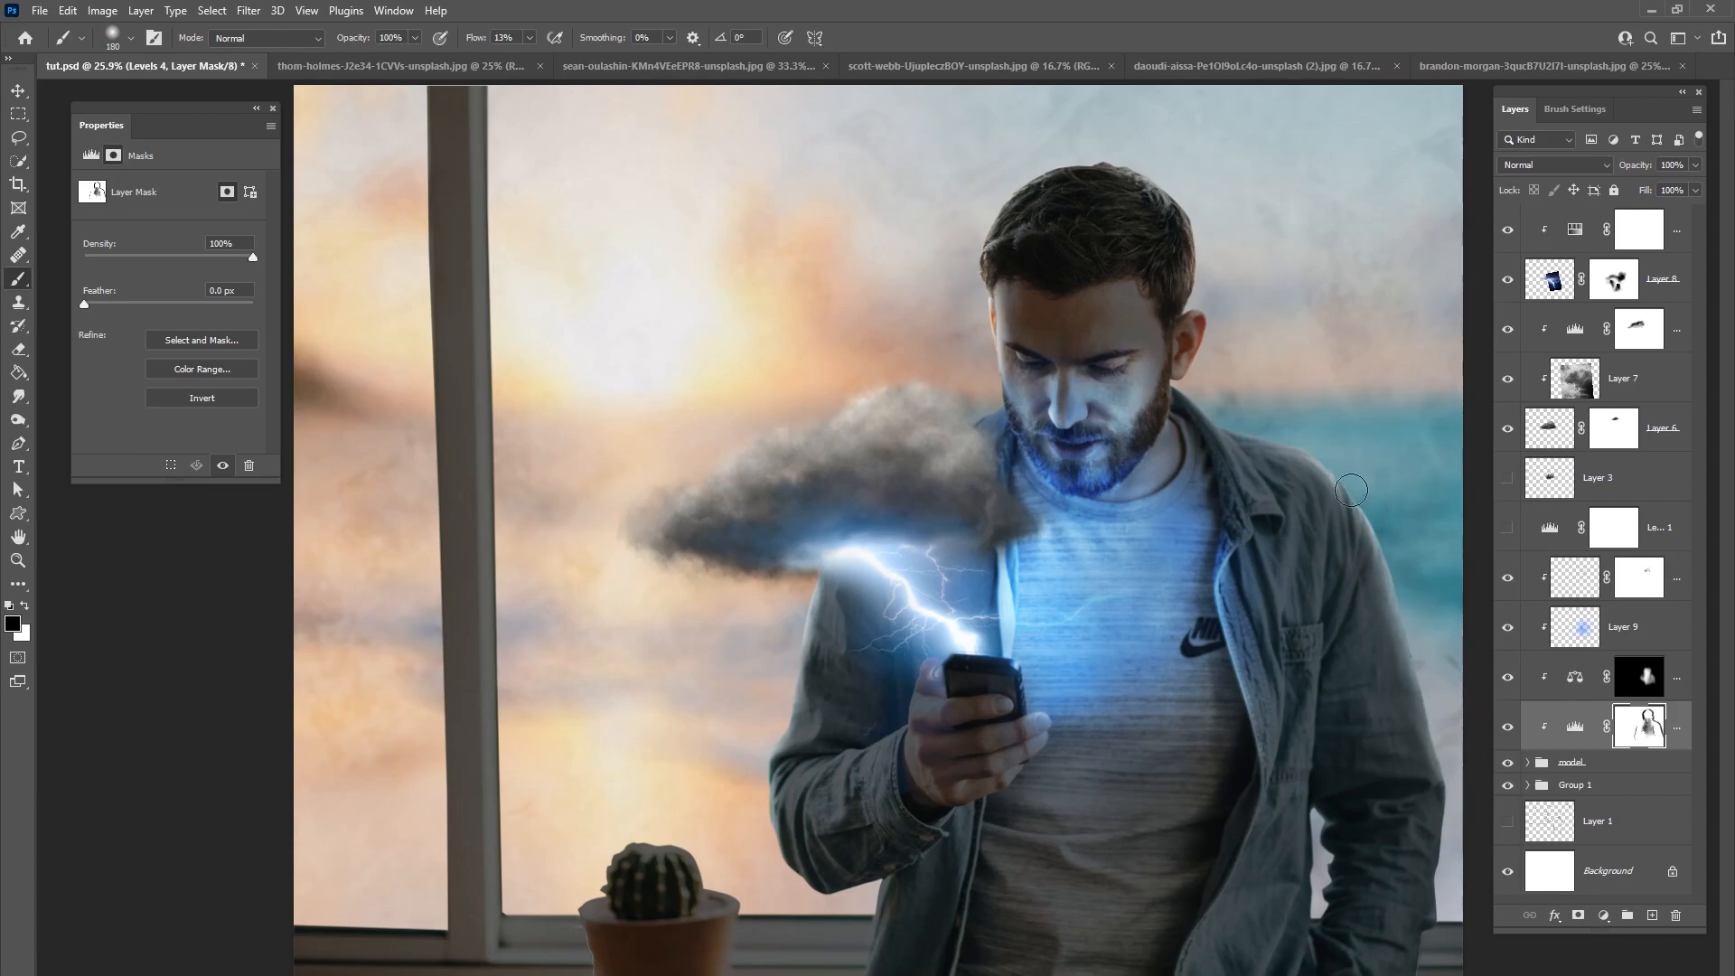
Step: Refine the Levels mask around the neck and jacket collar with small soft brushes, starting at 29 px
{"action": "right_click", "coordinate": [1275, 400]}
{"action": "left_click", "coordinate": [1419, 439]}
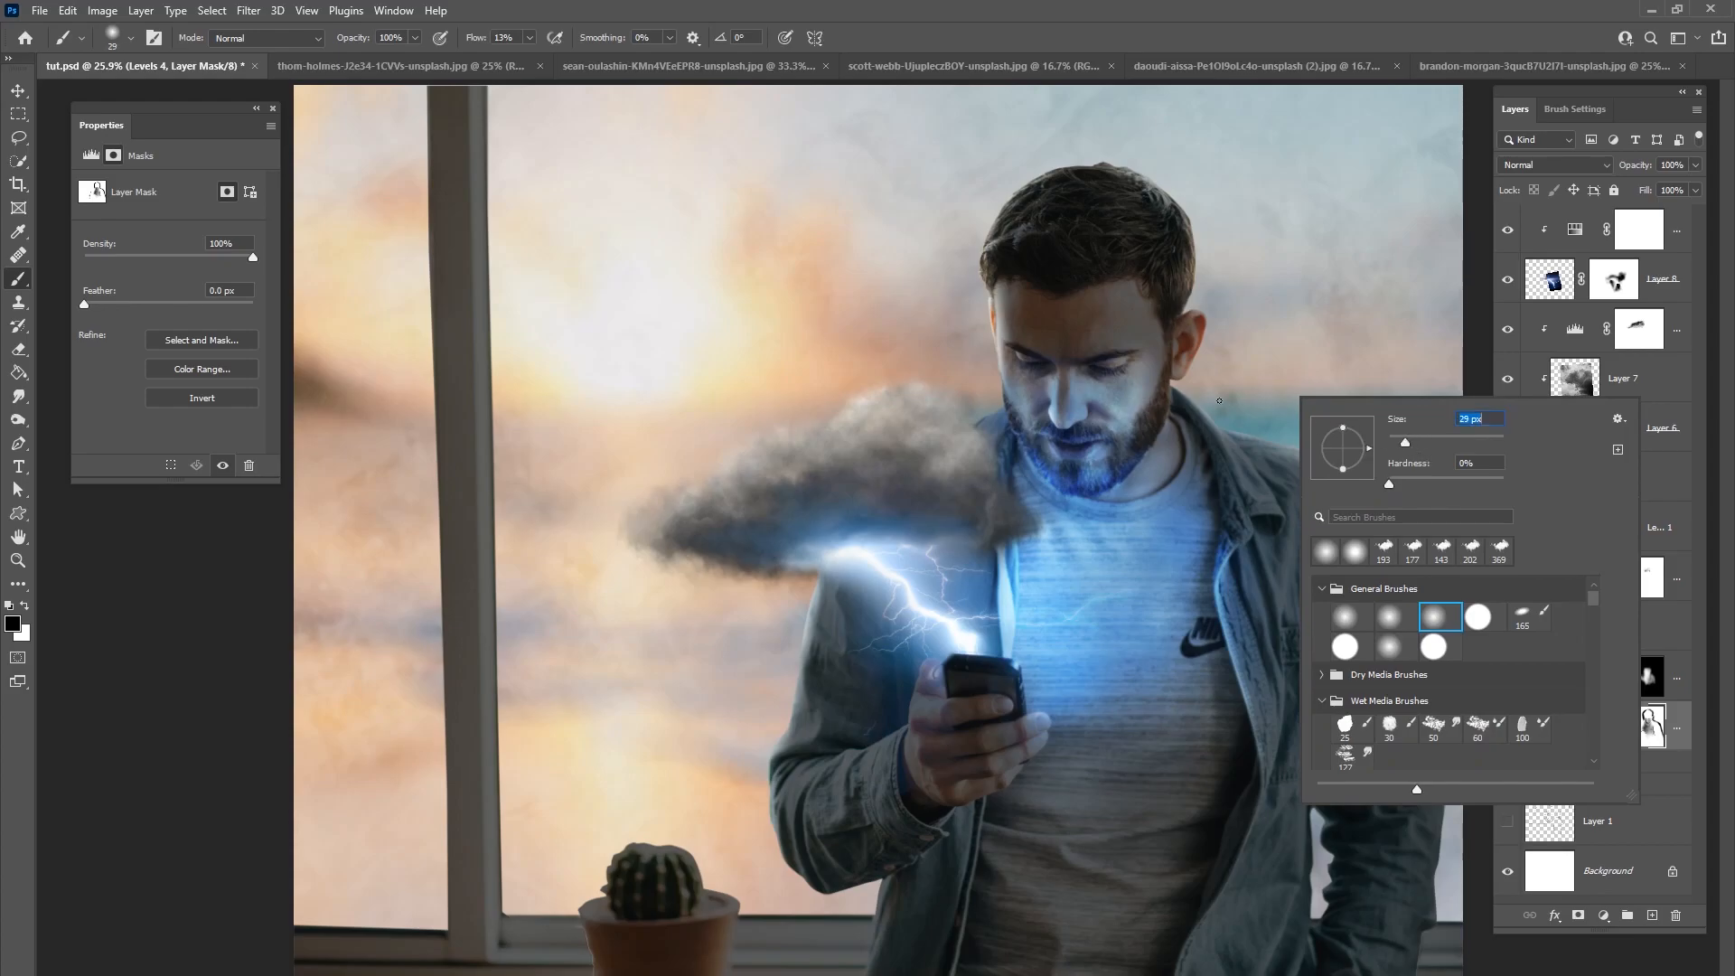
{"action": "left_click", "coordinate": [1185, 392]}
{"action": "right_click", "coordinate": [1276, 407]}
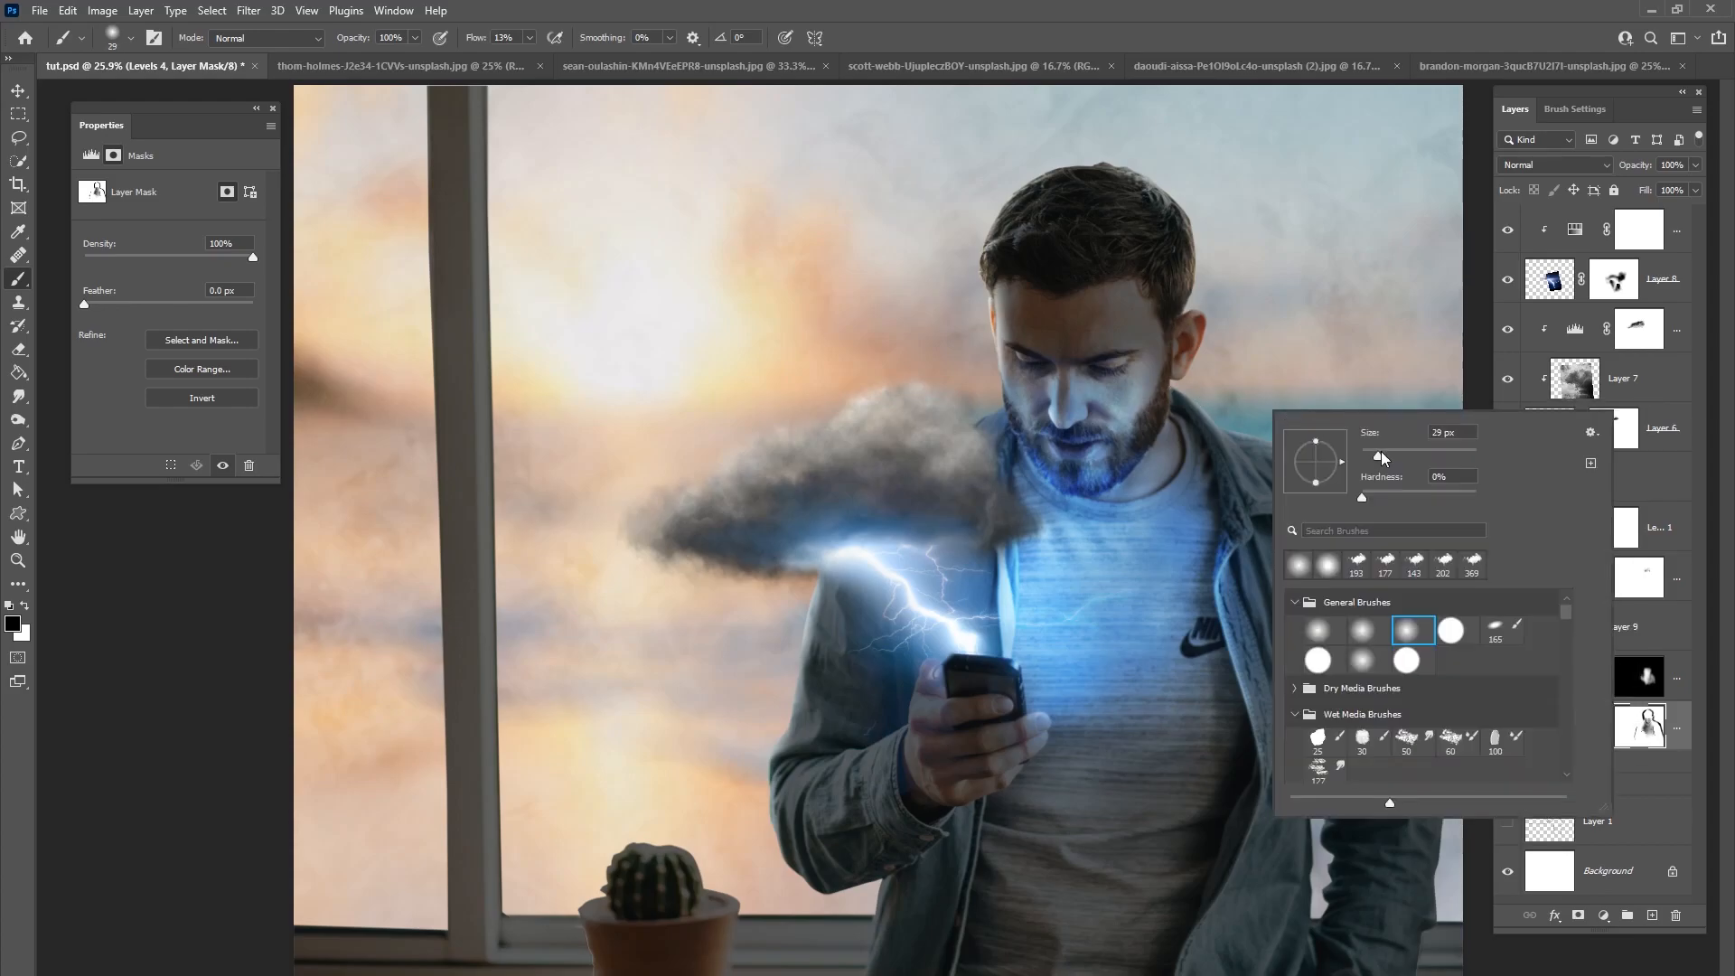
{"action": "left_click", "coordinate": [1203, 406]}
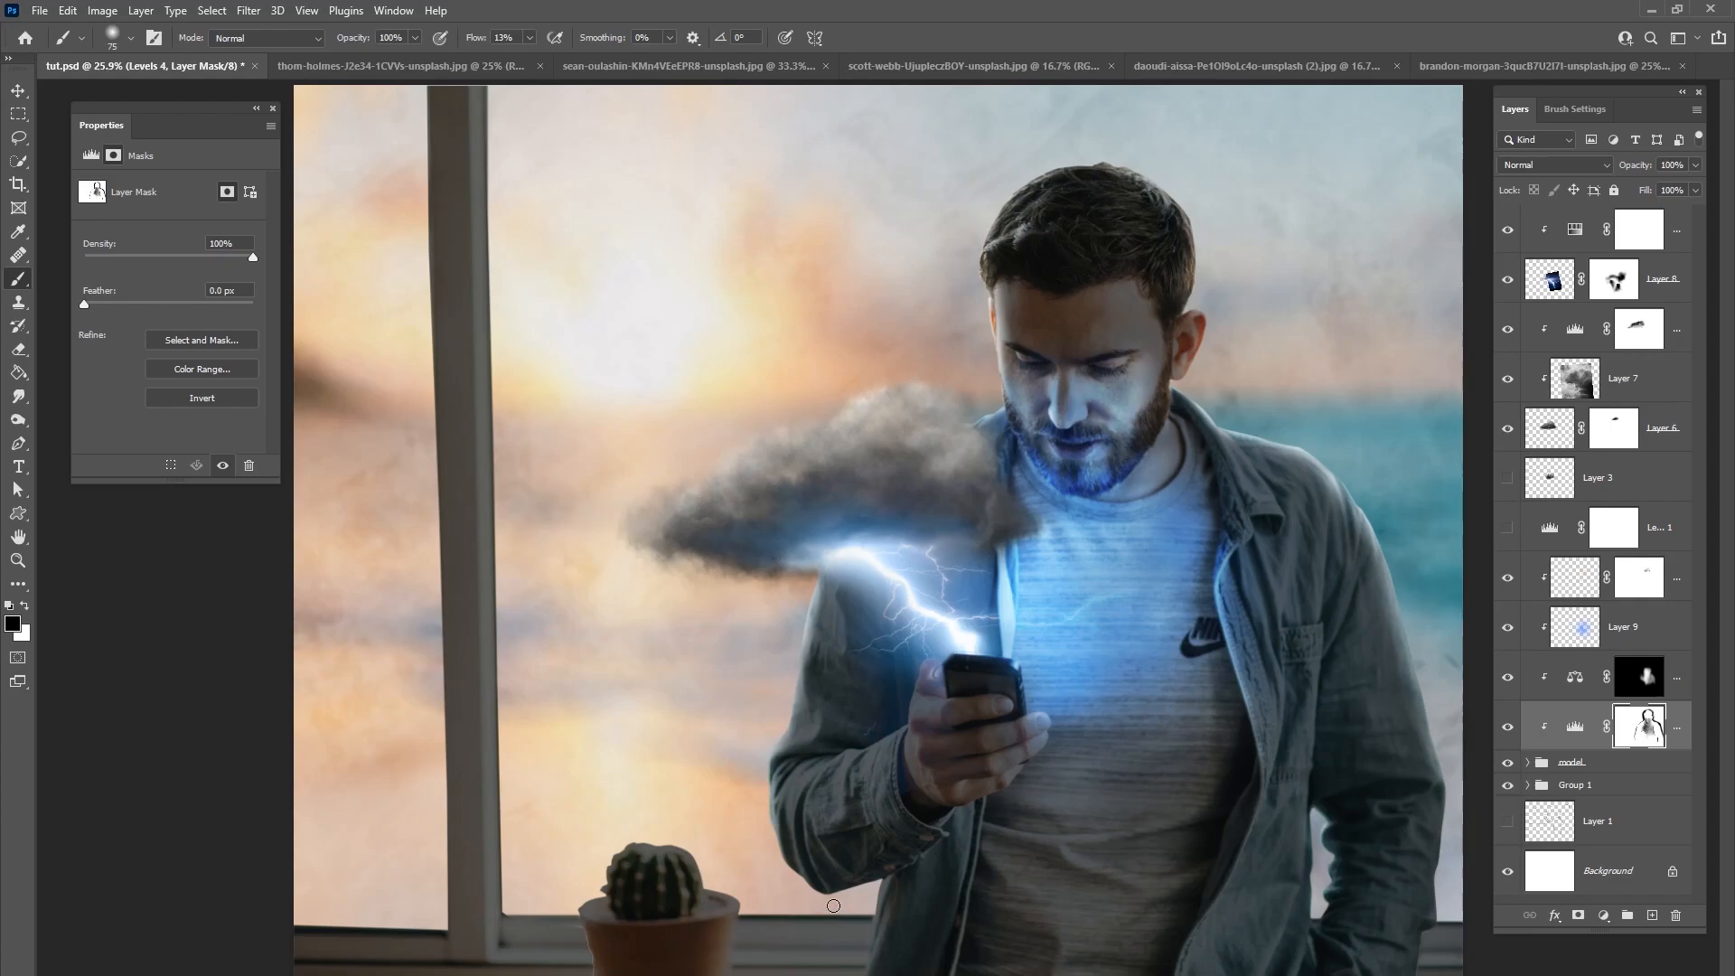
Step: Paint black on the Levels mask along the window post's inner edge and the sill near the cactus with a 146 px soft brush
{"action": "right_click", "coordinate": [646, 421]}
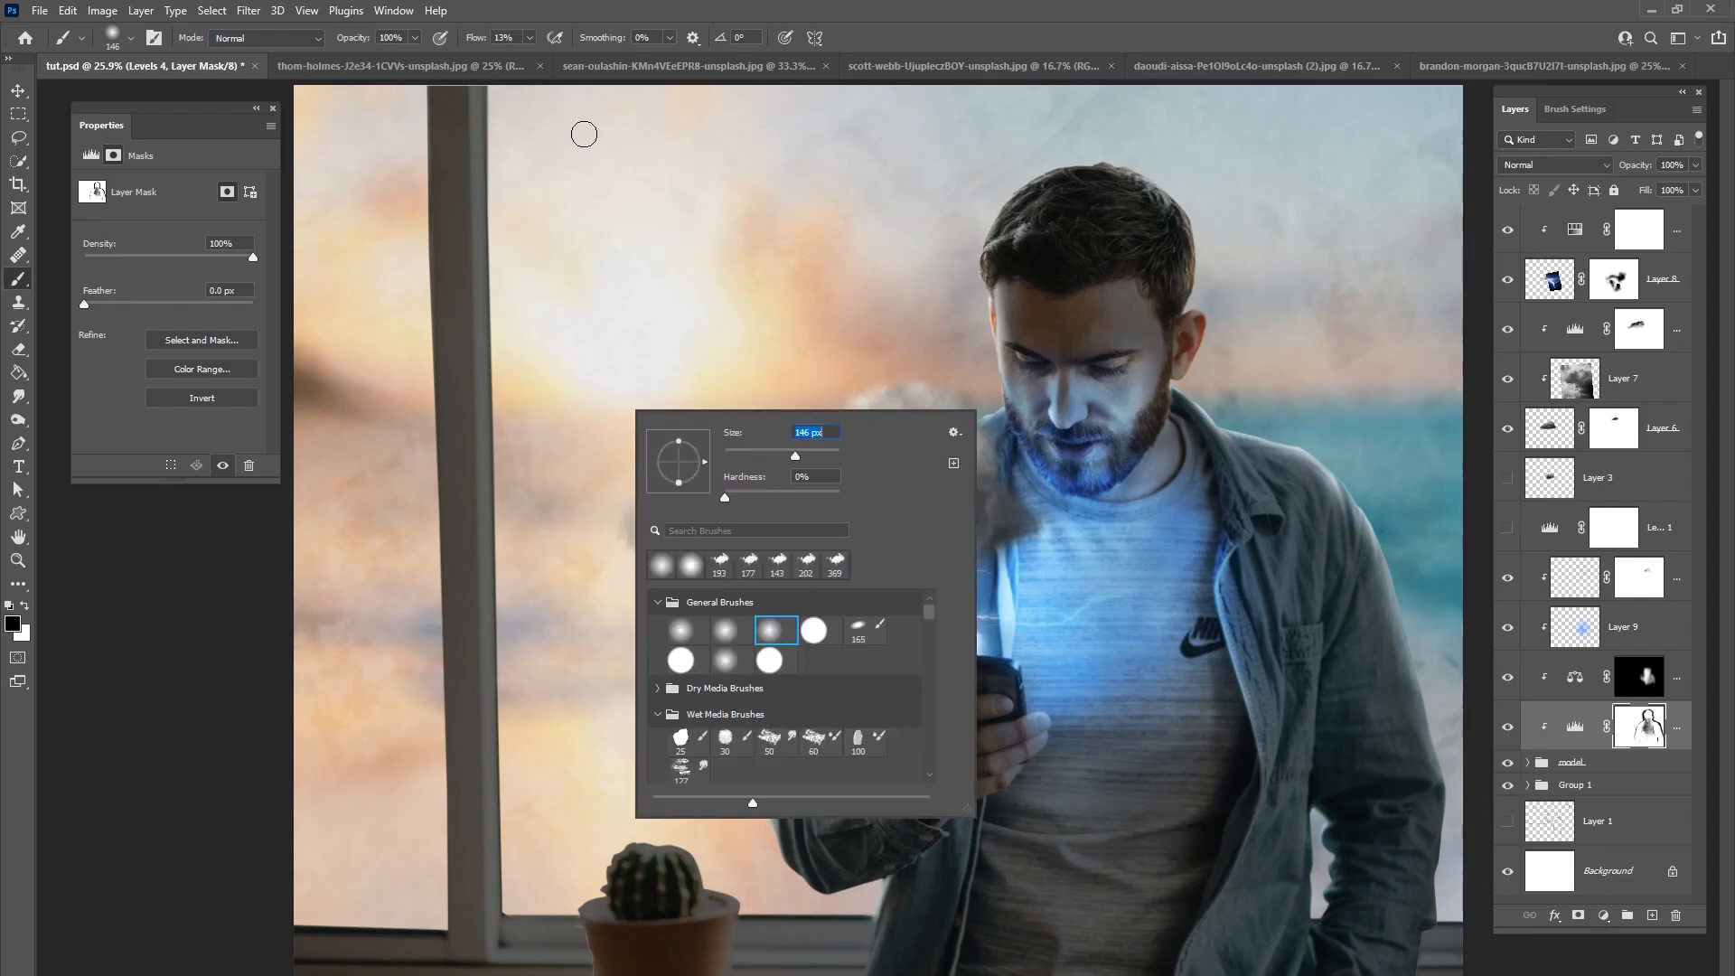
{"action": "left_click", "coordinate": [499, 95]}
{"action": "left_click", "coordinate": [509, 911], "text": "shift"}
{"action": "left_click", "coordinate": [496, 94], "text": "shift"}
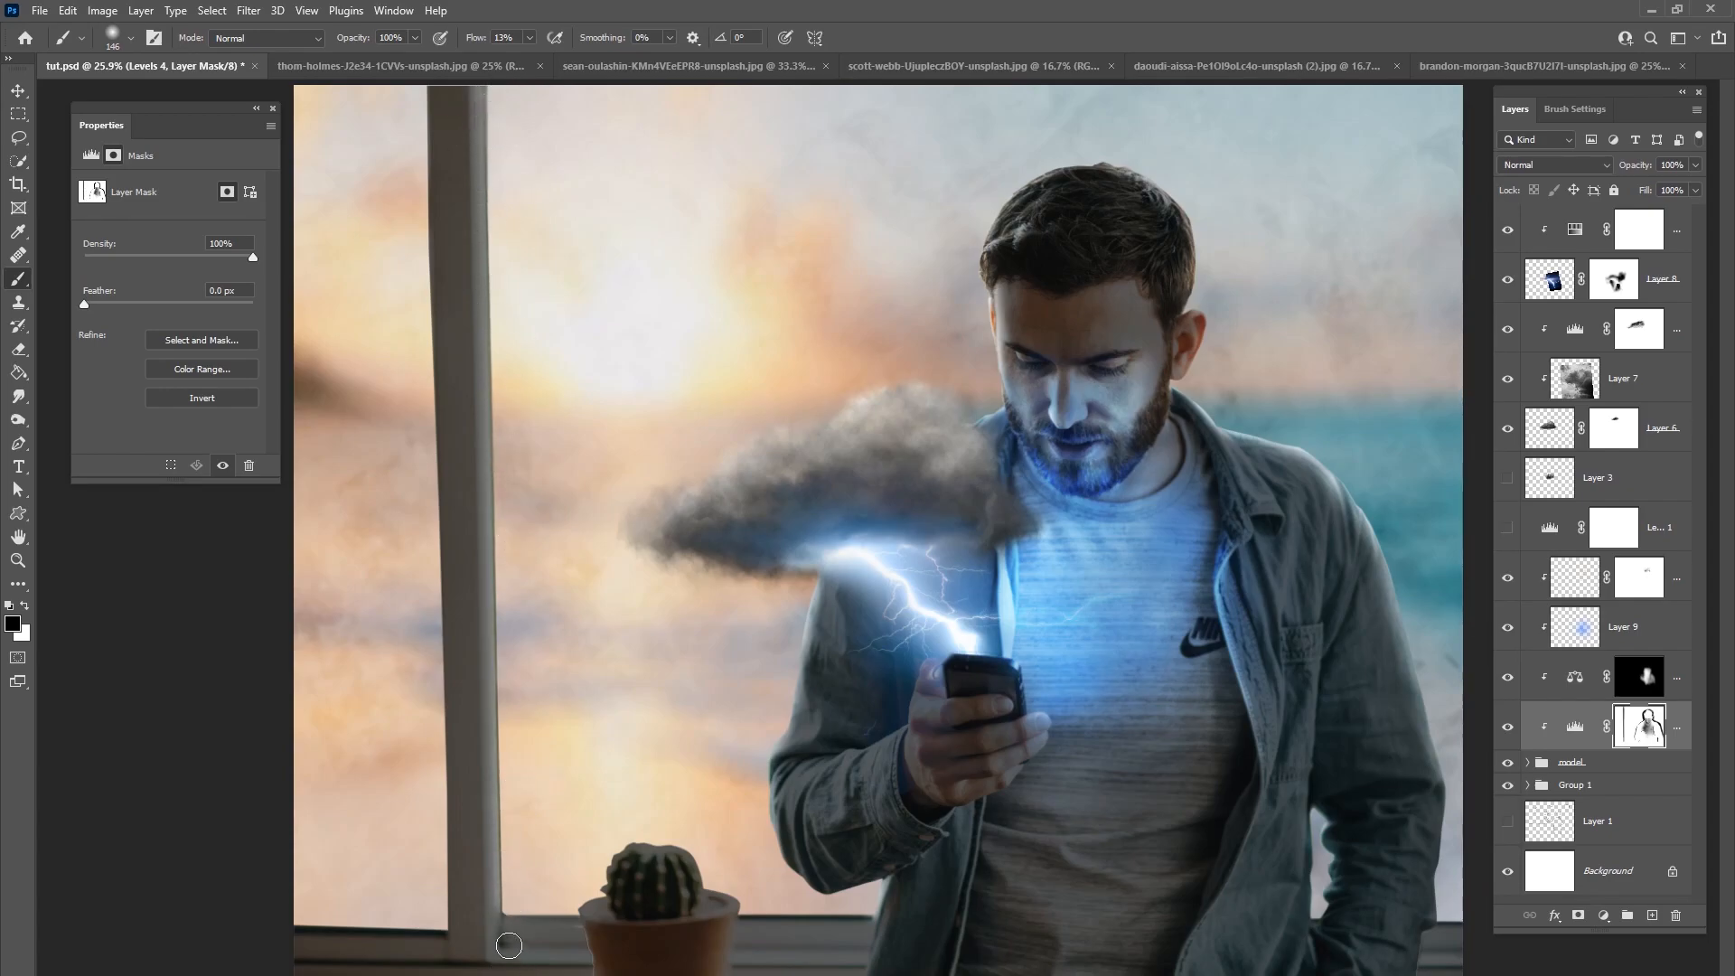
{"action": "mouse_move", "coordinate": [593, 870]}
{"action": "left_mouse_down"}
{"action": "mouse_move", "coordinate": [693, 825]}
{"action": "mouse_move", "coordinate": [711, 867]}
{"action": "mouse_move", "coordinate": [674, 838]}
{"action": "mouse_move", "coordinate": [702, 846]}
{"action": "mouse_move", "coordinate": [721, 890]}
{"action": "mouse_move", "coordinate": [824, 910]}
{"action": "left_mouse_up"}
{"action": "mouse_move", "coordinate": [589, 898]}
{"action": "left_mouse_down"}
{"action": "mouse_move", "coordinate": [537, 905]}
{"action": "mouse_move", "coordinate": [574, 910]}
{"action": "left_mouse_up"}
Step: Undo the stray stroke, then paint black in straight strokes along the window post's outer edge and over the cactus's top
{"action": "mouse_move", "coordinate": [414, 923]}
{"action": "left_mouse_down"}
{"action": "mouse_move", "coordinate": [415, 559]}
{"action": "mouse_move", "coordinate": [371, 80]}
{"action": "left_mouse_up"}
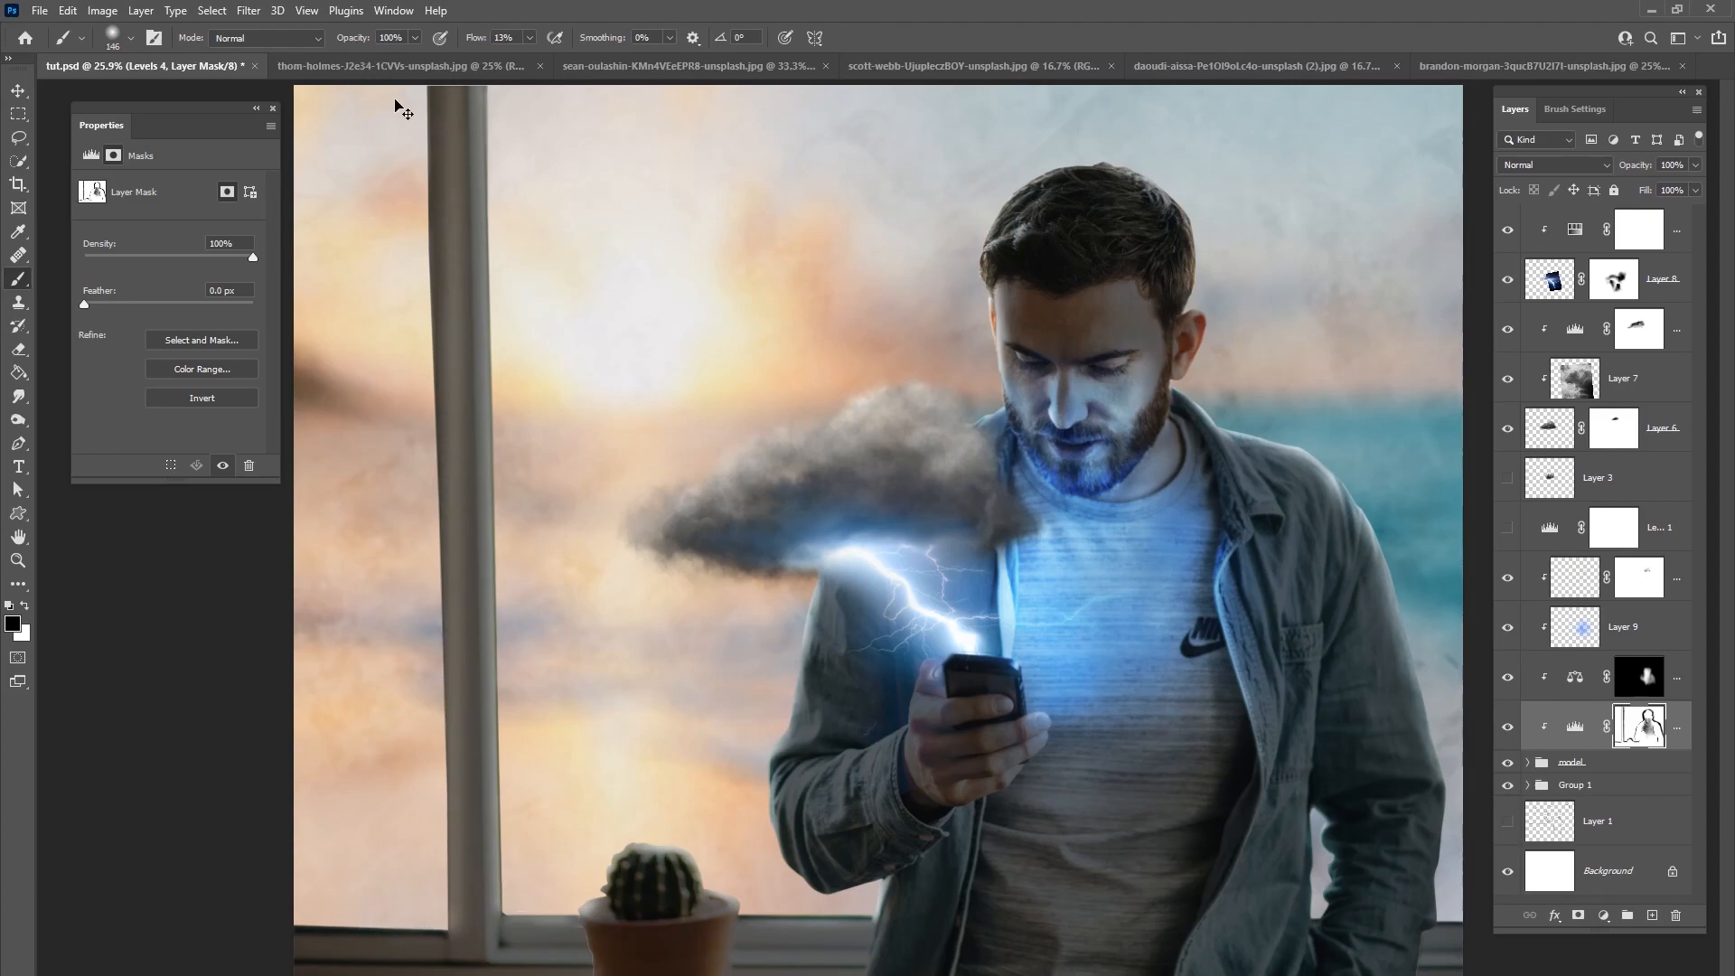
{"action": "key", "text": "ctrl+z"}
{"action": "left_click", "coordinate": [431, 907], "text": "shift"}
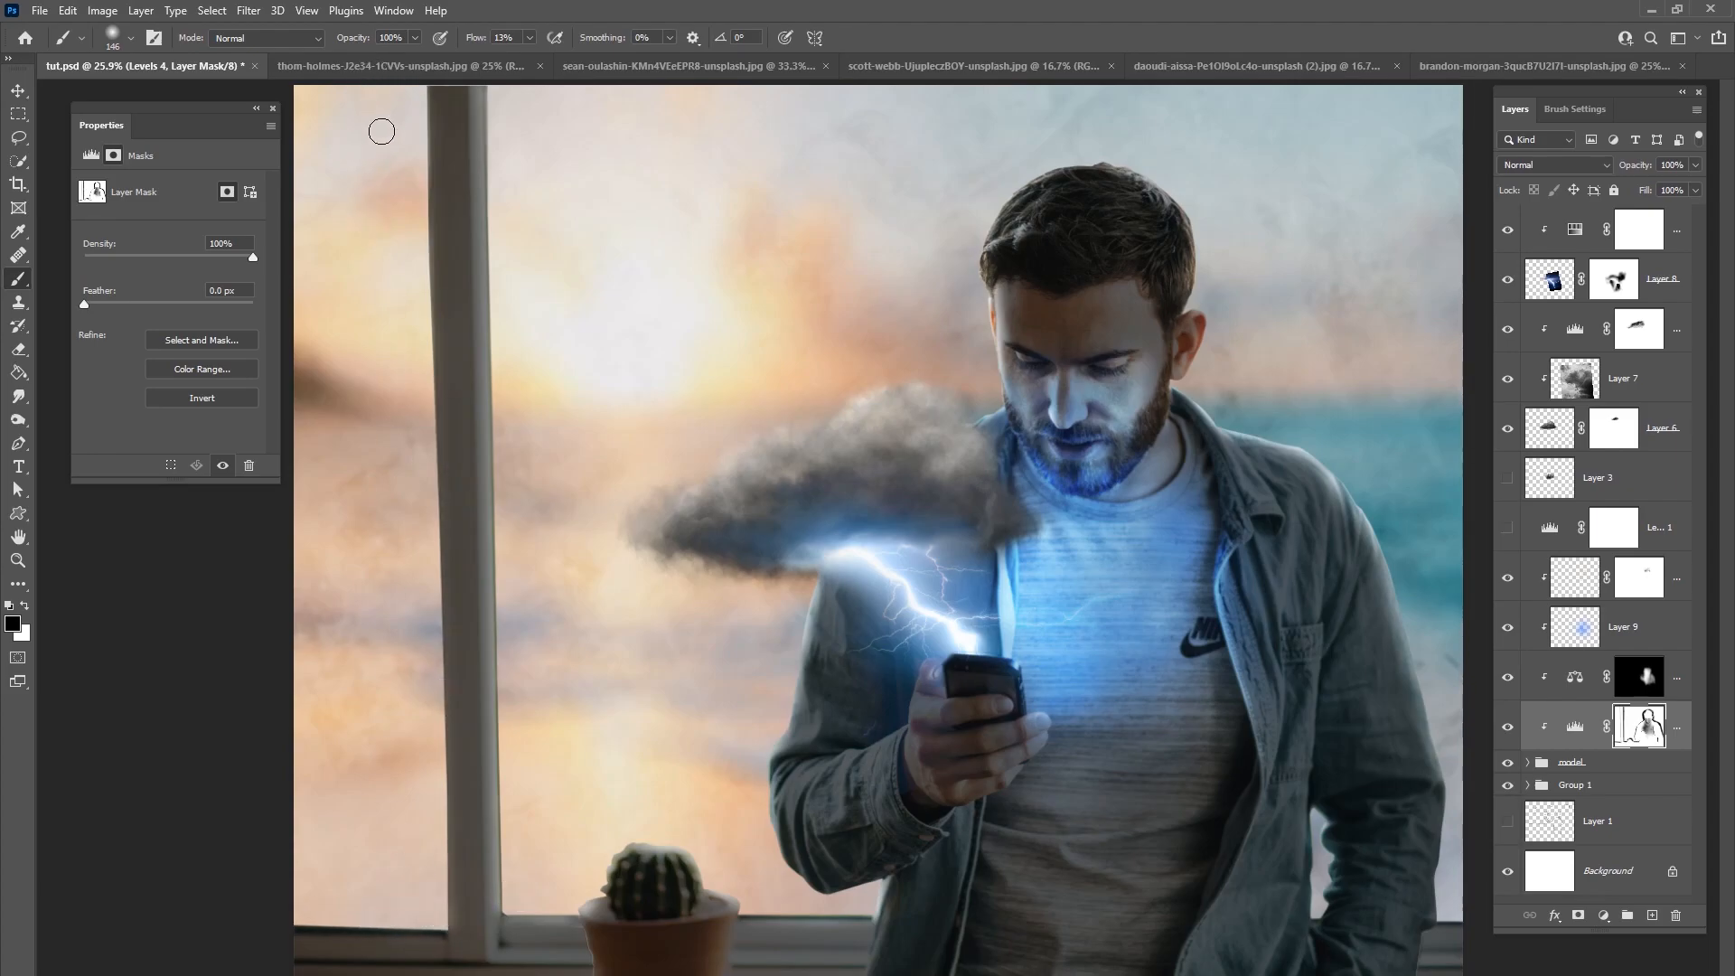
{"action": "left_click", "coordinate": [417, 94], "text": "shift"}
{"action": "left_click", "coordinate": [437, 911], "text": "shift"}
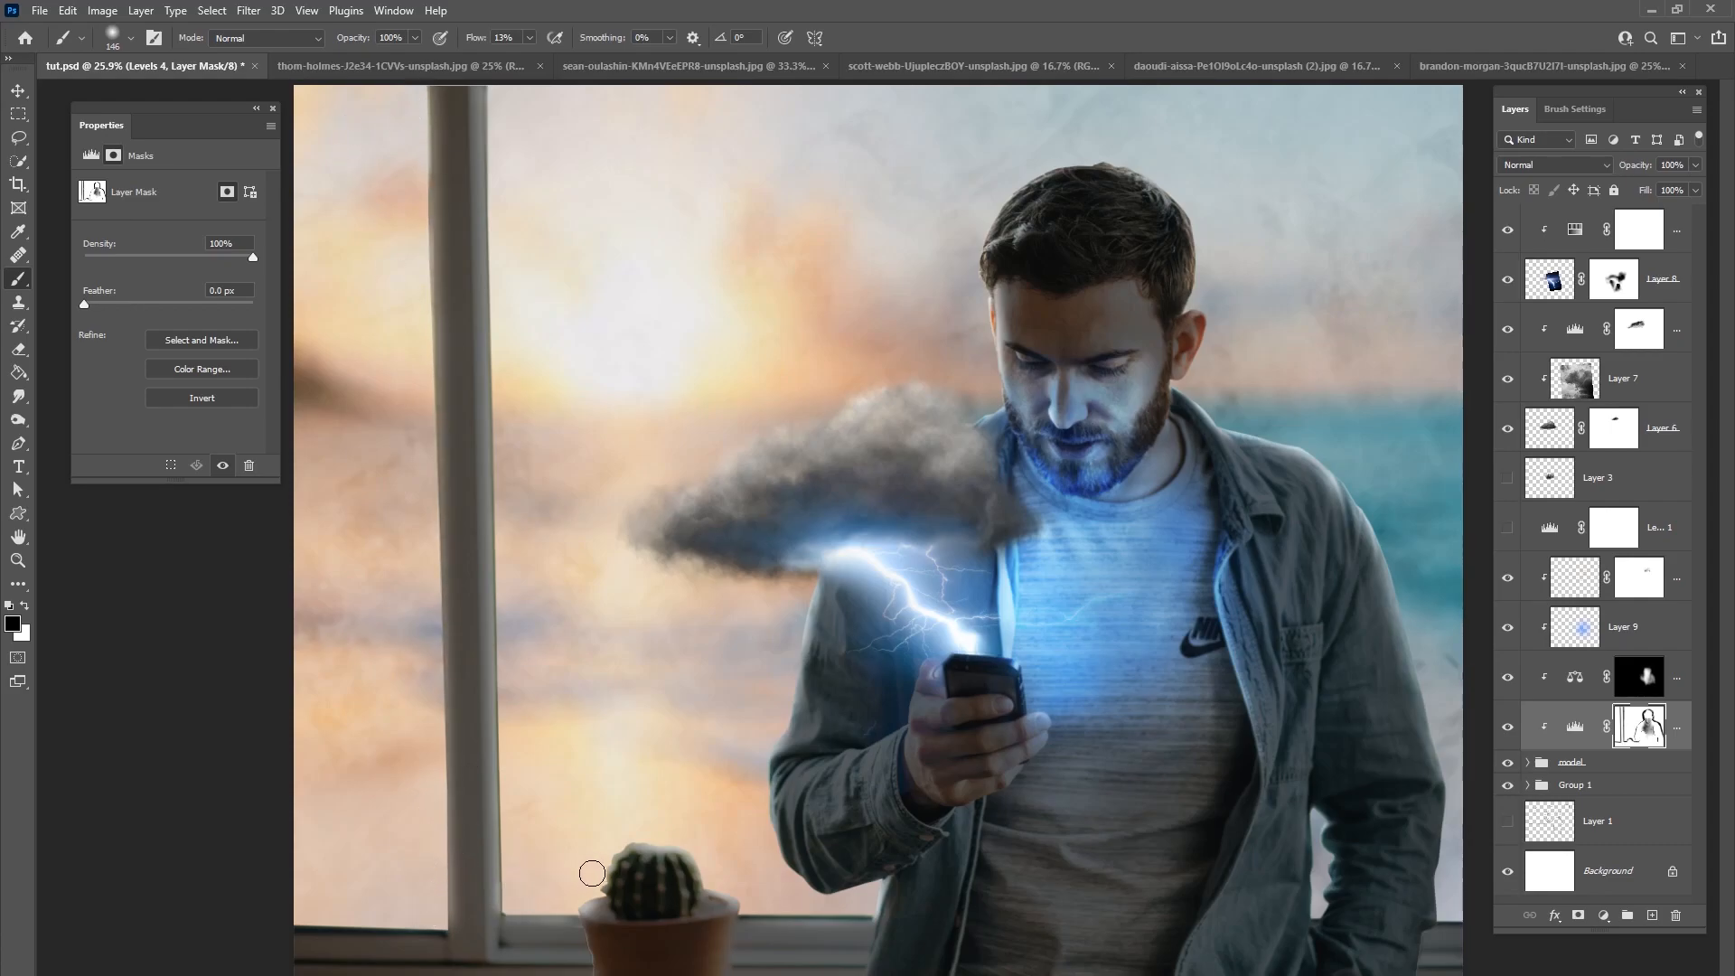
{"action": "left_click_drag", "start_coordinate": [634, 852], "coordinate": [684, 842]}
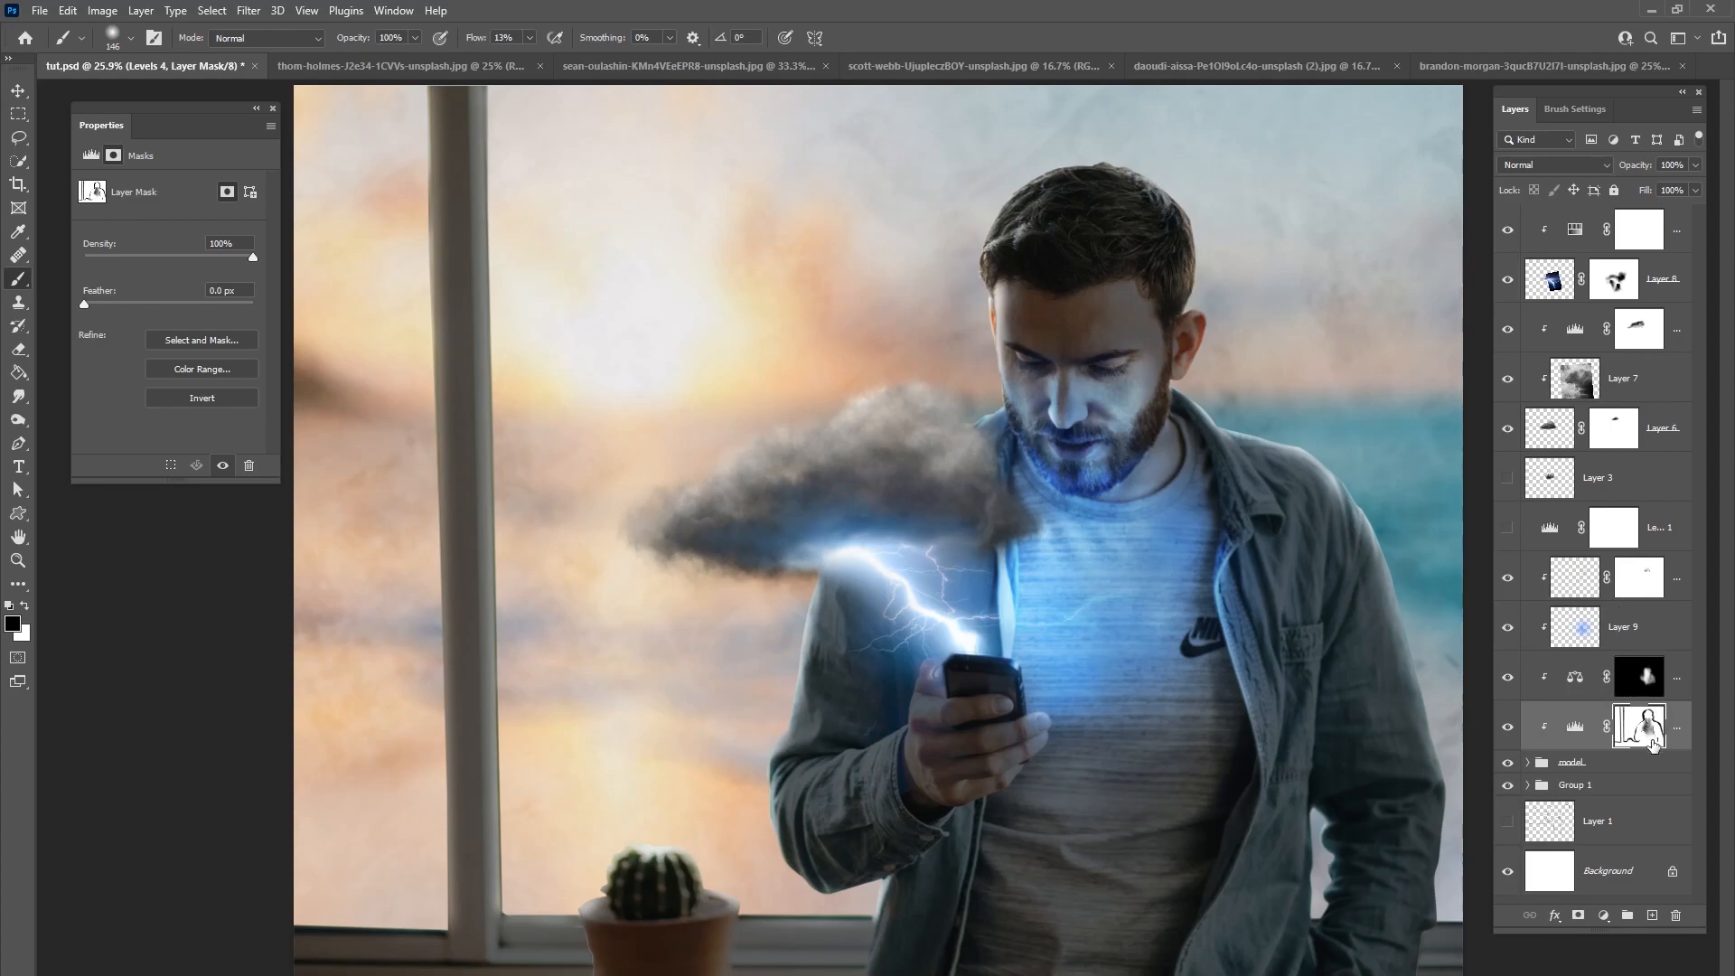
Step: Add a clipped Color Balance adjustment above the Levels layer with midtones at red +43, magenta -21 and yellow -37
{"action": "left_click", "coordinate": [1604, 917]}
{"action": "left_click", "coordinate": [1683, 750]}
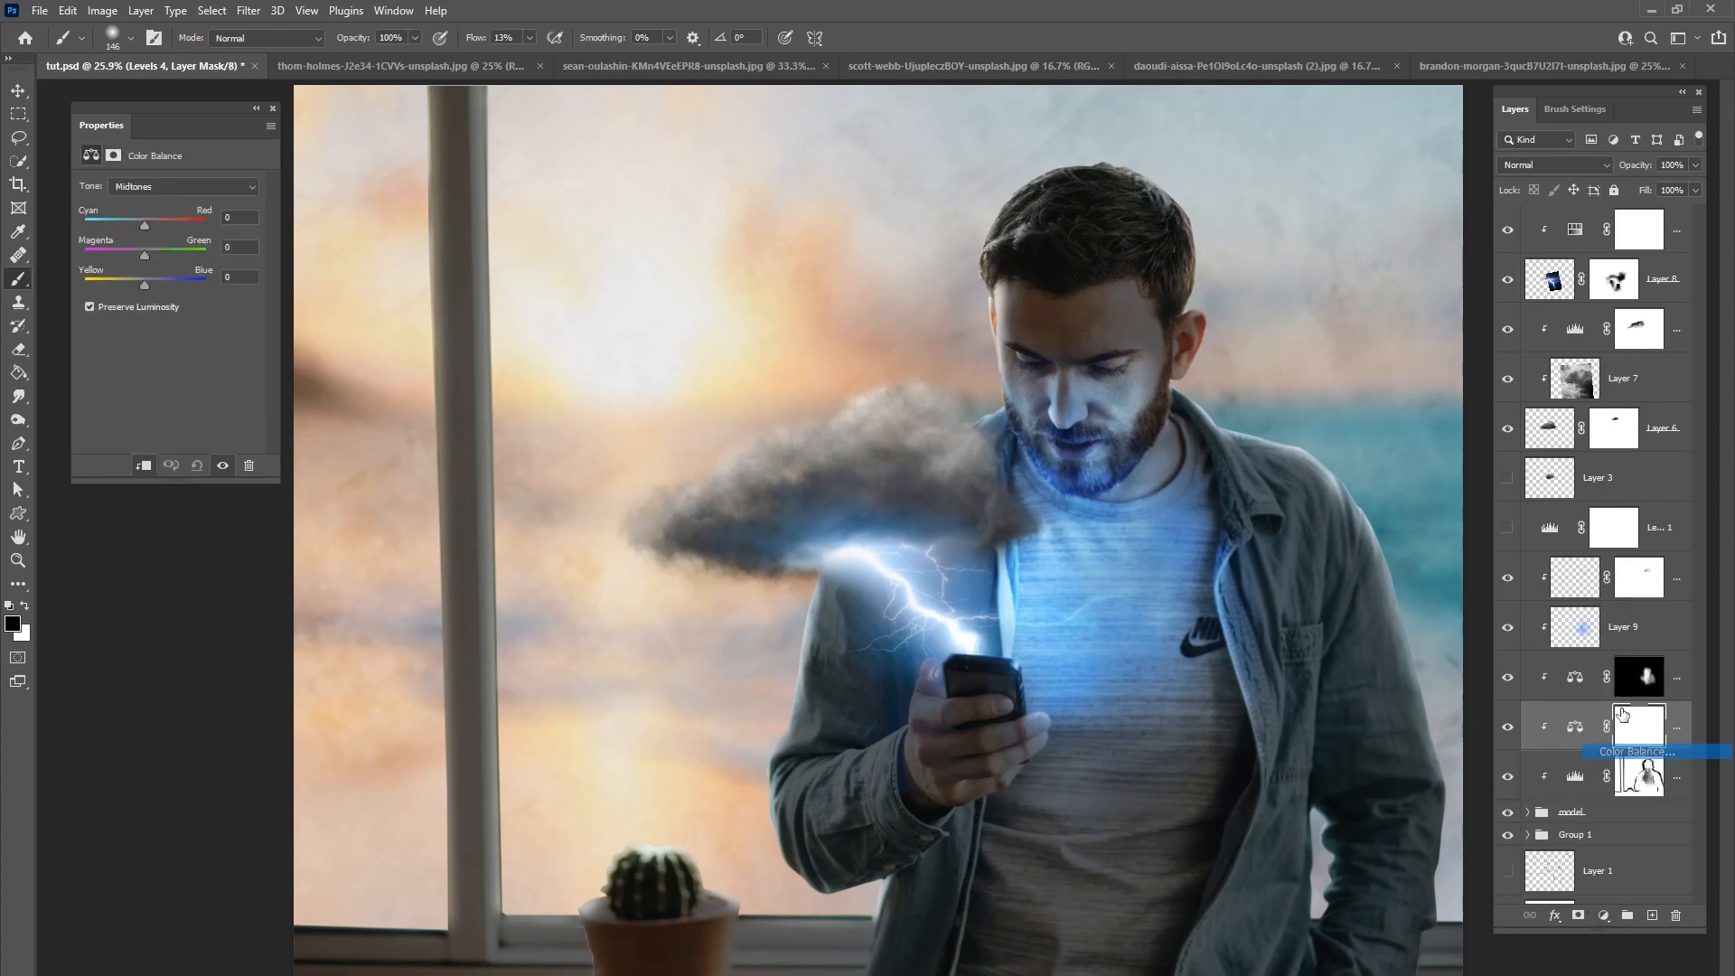
{"action": "left_click_drag", "start_coordinate": [153, 224], "coordinate": [123, 284]}
{"action": "left_click", "coordinate": [133, 257]}
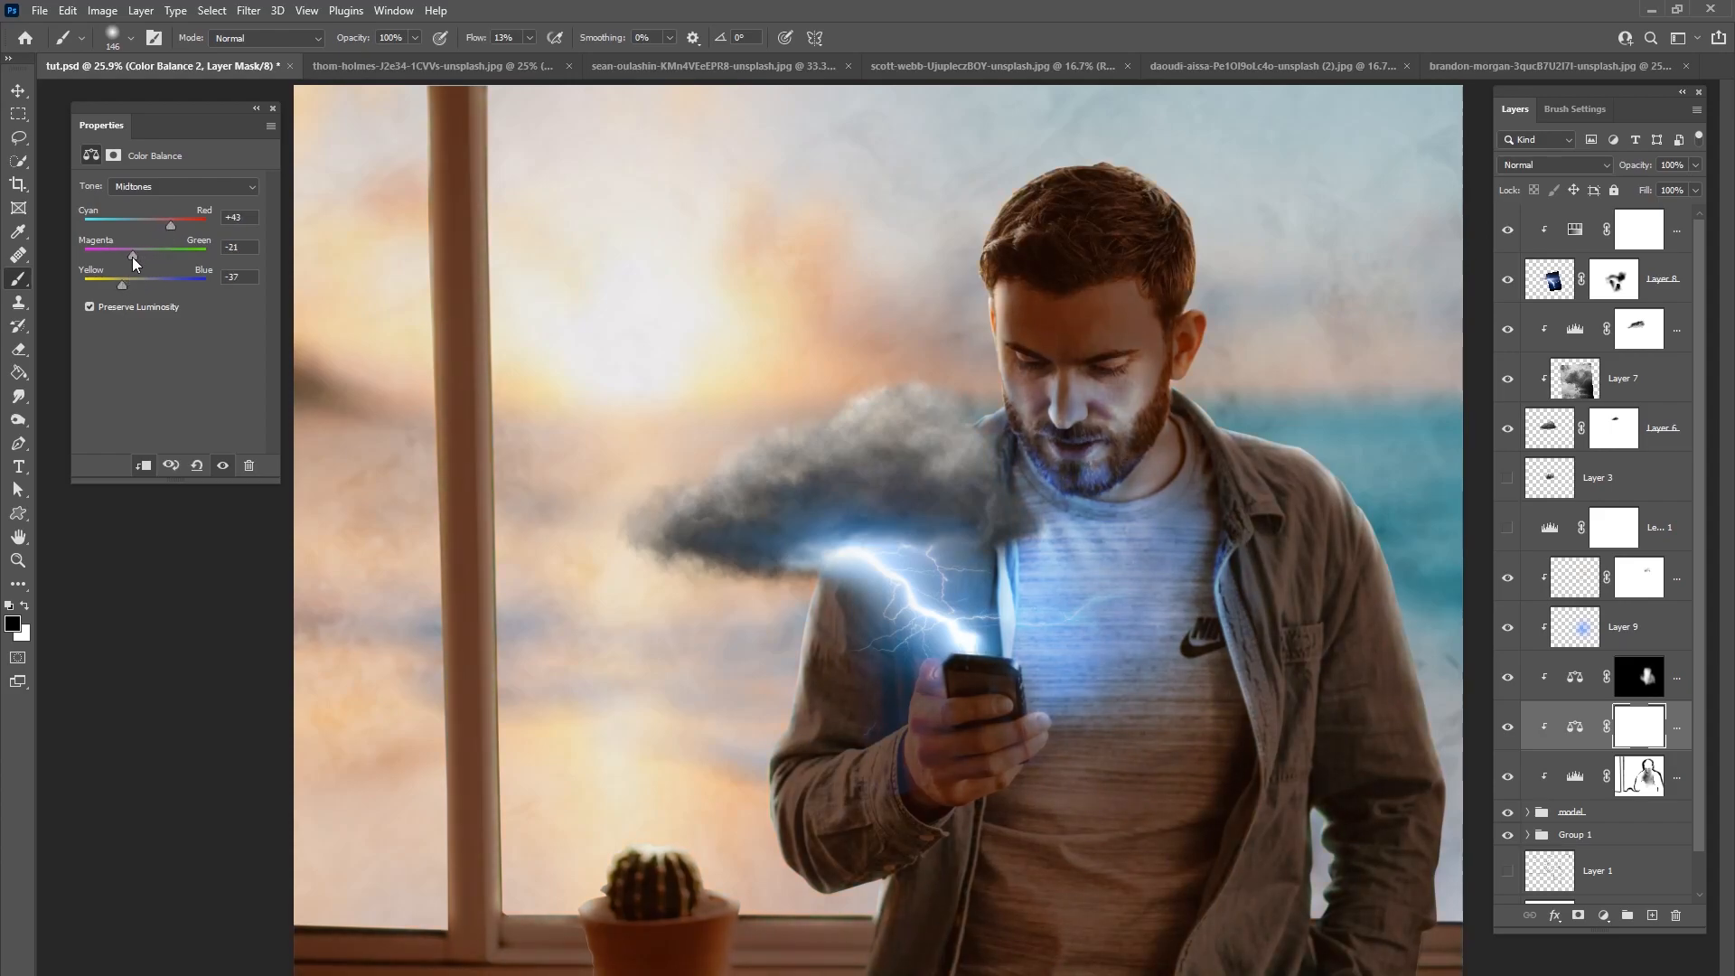
Step: Set the Color Balance highlights to red +30 and yellow -28
{"action": "left_click", "coordinate": [137, 187]}
{"action": "left_click", "coordinate": [145, 228]}
{"action": "left_click_drag", "start_coordinate": [154, 225], "coordinate": [162, 225]}
{"action": "left_click_drag", "start_coordinate": [145, 285], "coordinate": [130, 288]}
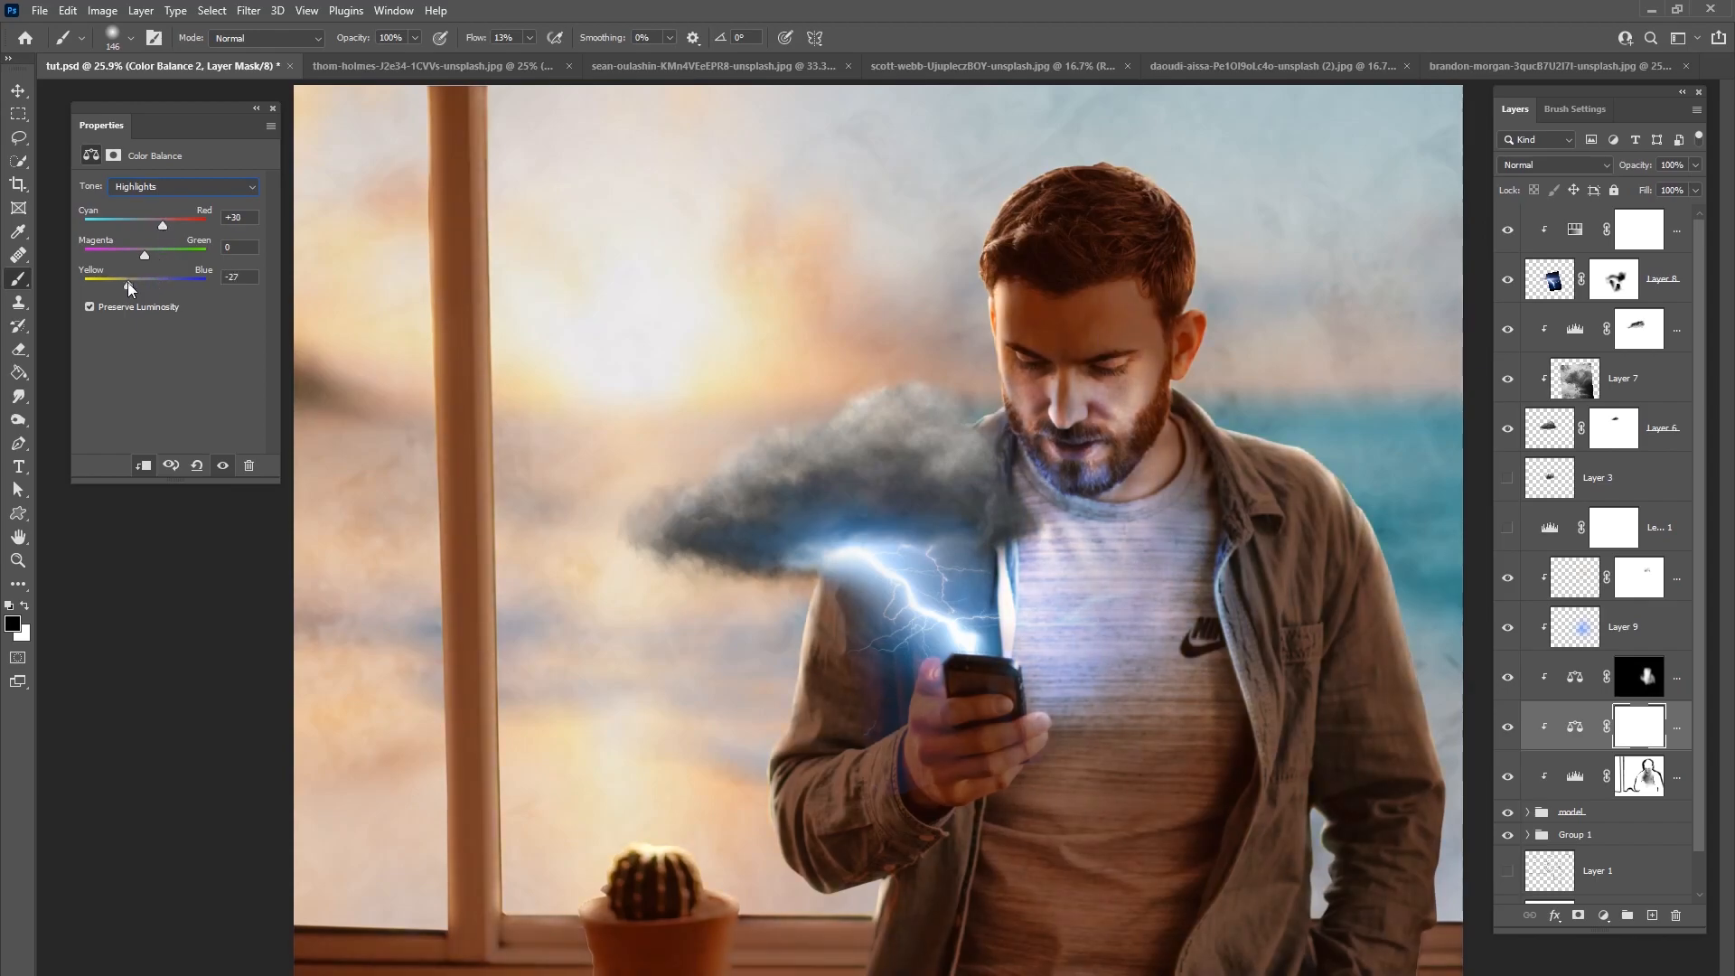
Step: Invert the Color Balance mask and paint white along the phone arm's outer sleeve with a 401 px soft brush
{"action": "key", "text": "ctrl+i"}
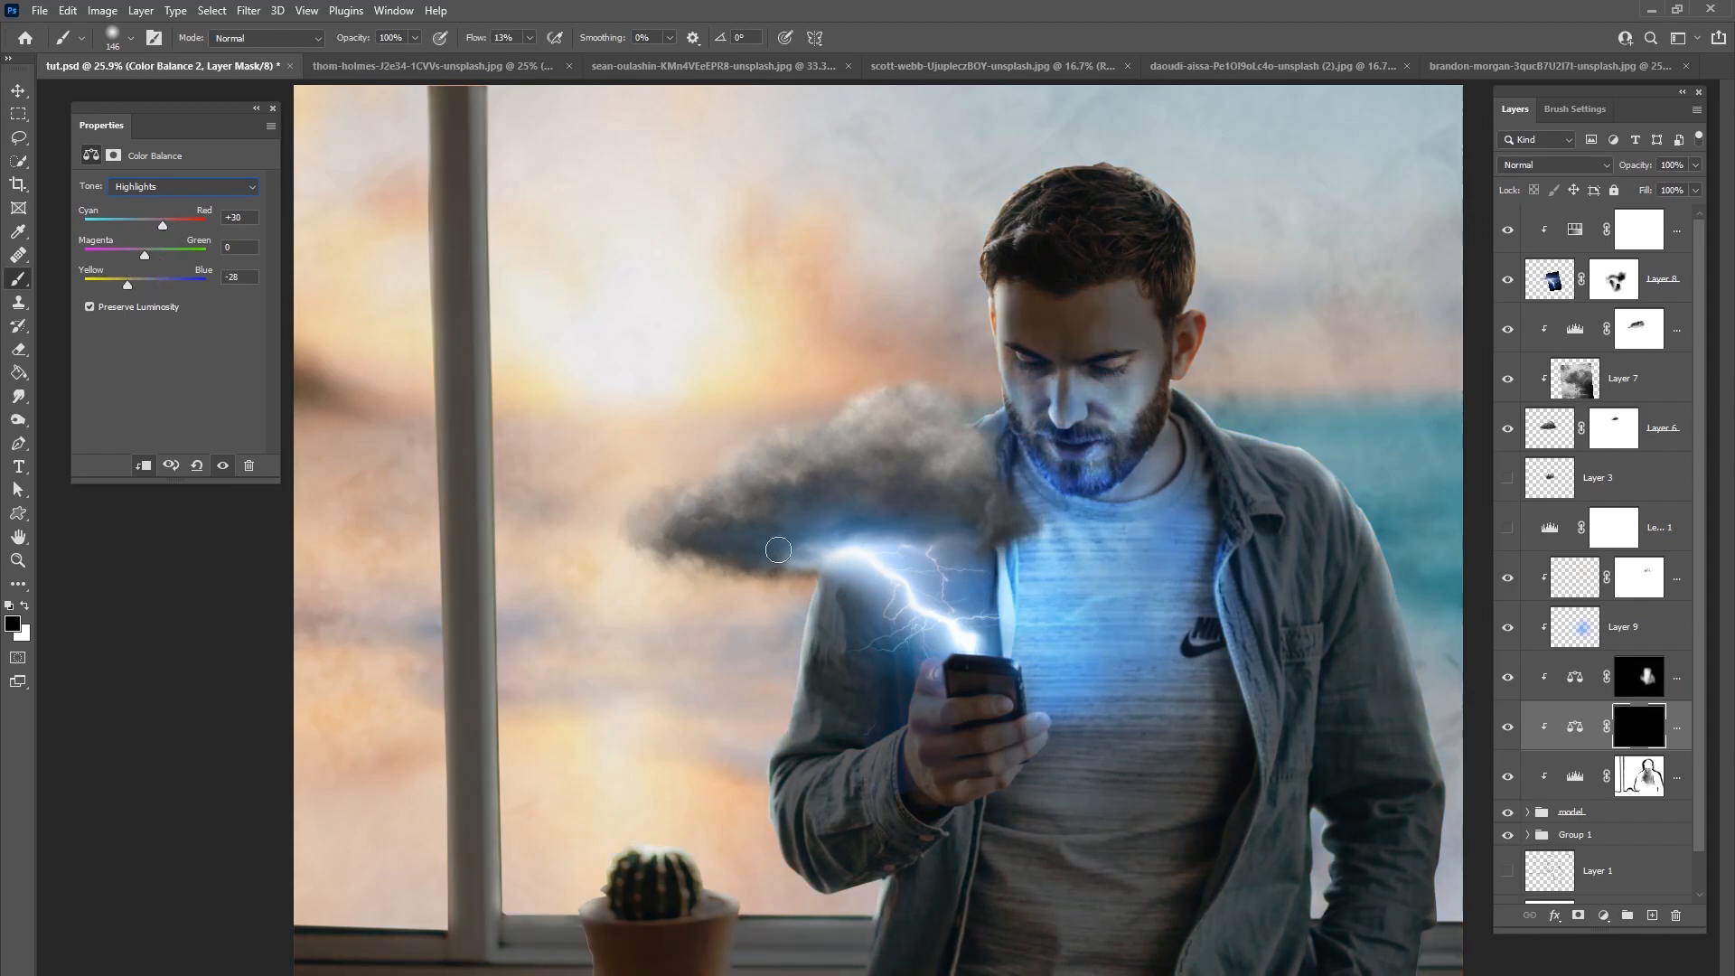
{"action": "right_click", "coordinate": [824, 499]}
{"action": "left_click_drag", "start_coordinate": [1004, 529], "coordinate": [1031, 530]}
{"action": "left_click", "coordinate": [779, 579]}
{"action": "key", "text": "x"}
{"action": "mouse_move", "coordinate": [769, 648]}
{"action": "left_mouse_down"}
{"action": "mouse_move", "coordinate": [809, 548]}
{"action": "mouse_move", "coordinate": [773, 764]}
{"action": "mouse_move", "coordinate": [804, 890]}
{"action": "left_mouse_up"}
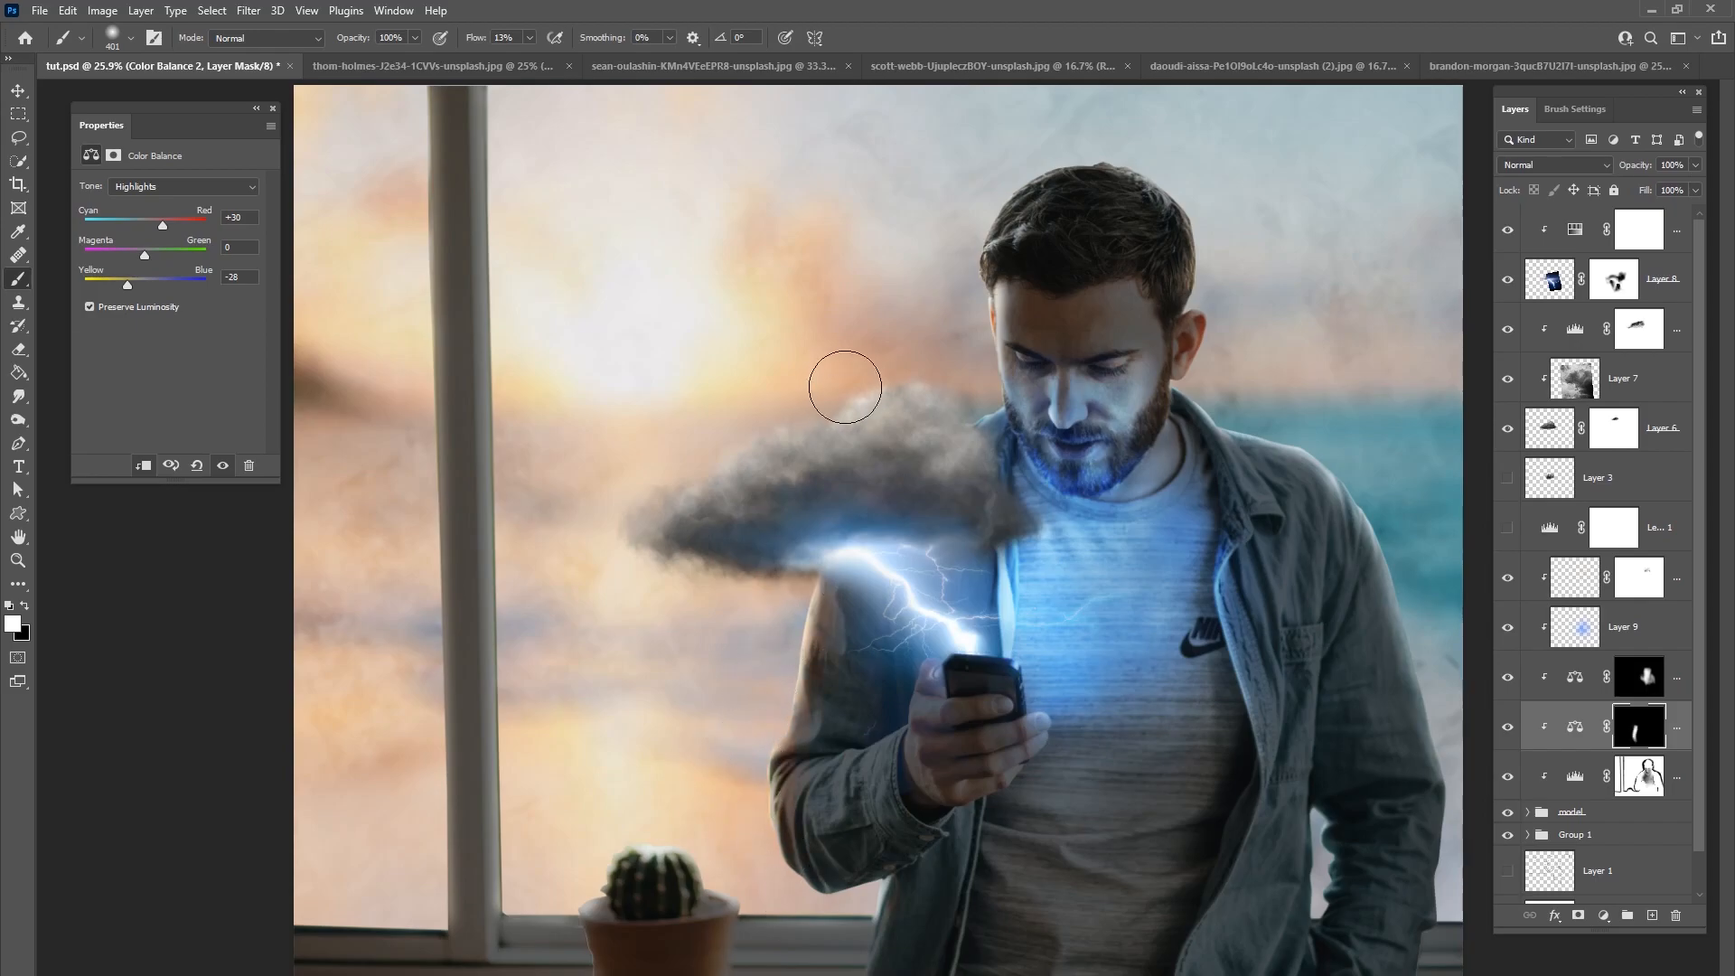
Step: Paint the warm Color Balance tint onto the hair, far shoulder and sleeve, window frame, sill and cactus
{"action": "left_click_drag", "start_coordinate": [960, 238], "coordinate": [1119, 117]}
{"action": "mouse_move", "coordinate": [1324, 448]}
{"action": "left_mouse_down"}
{"action": "mouse_move", "coordinate": [1392, 538]}
{"action": "mouse_move", "coordinate": [1344, 468]}
{"action": "mouse_move", "coordinate": [1376, 516]}
{"action": "mouse_move", "coordinate": [1431, 729]}
{"action": "mouse_move", "coordinate": [1430, 687]}
{"action": "mouse_move", "coordinate": [1465, 893]}
{"action": "left_mouse_up"}
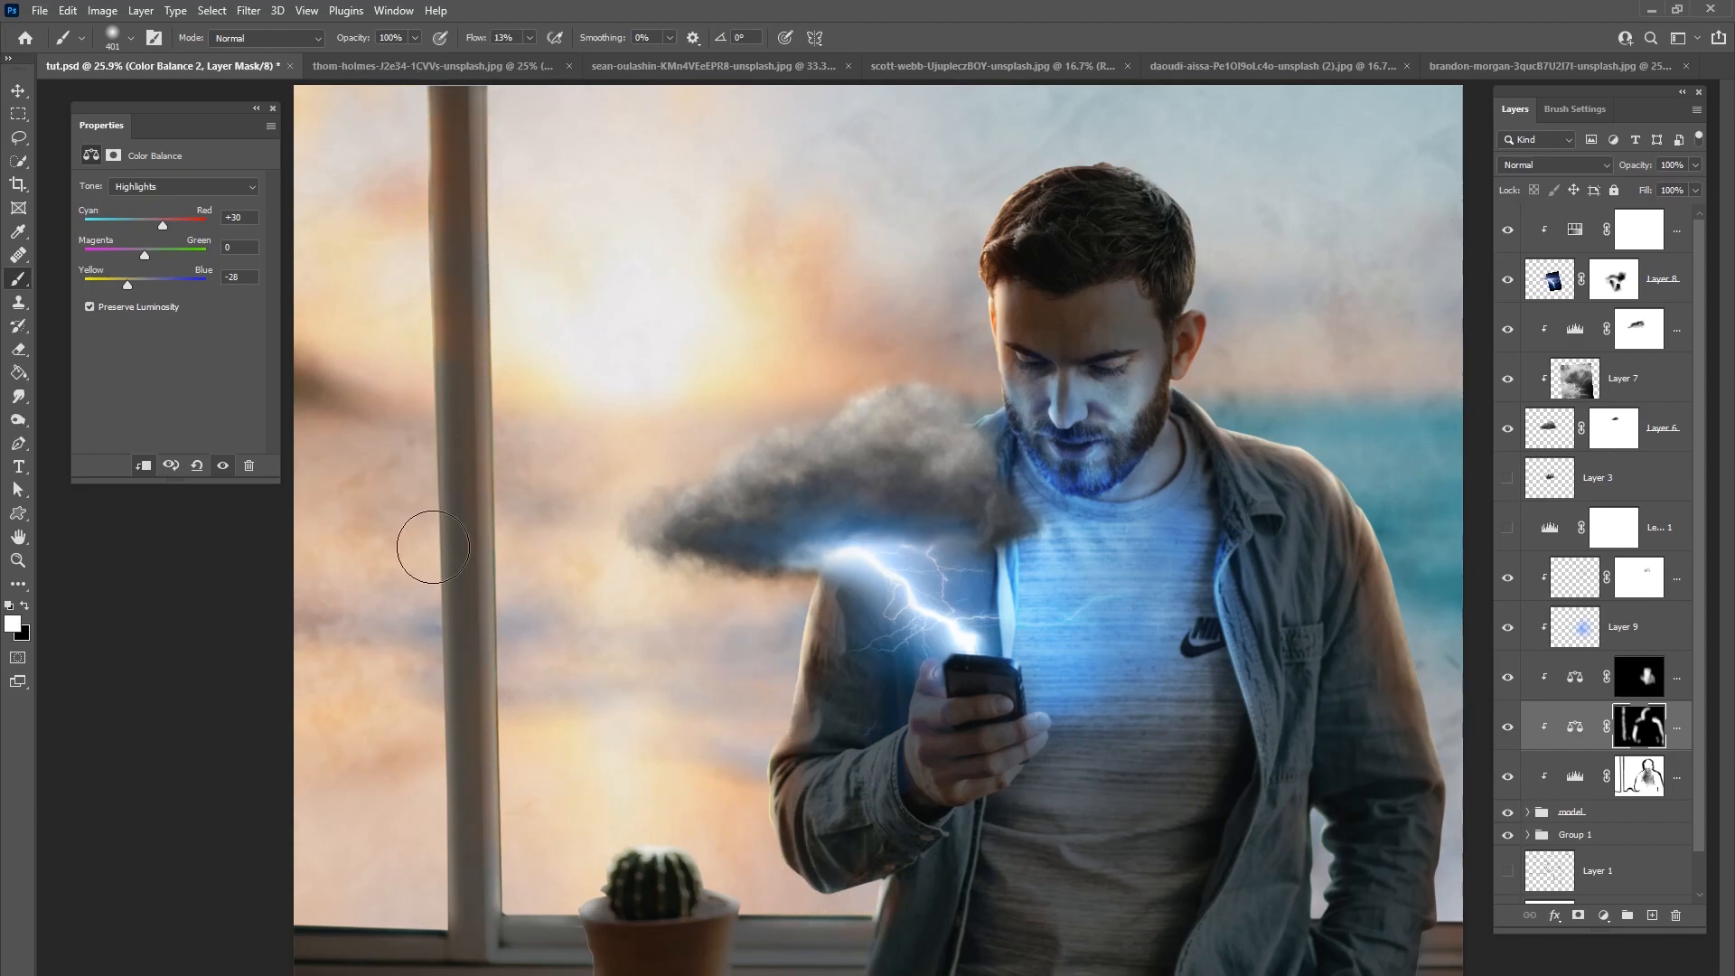
{"action": "mouse_move", "coordinate": [430, 899]}
{"action": "left_mouse_down"}
{"action": "mouse_move", "coordinate": [645, 839]}
{"action": "mouse_move", "coordinate": [596, 862]}
{"action": "mouse_move", "coordinate": [717, 854]}
{"action": "mouse_move", "coordinate": [724, 886]}
{"action": "mouse_move", "coordinate": [844, 899]}
{"action": "left_mouse_up"}
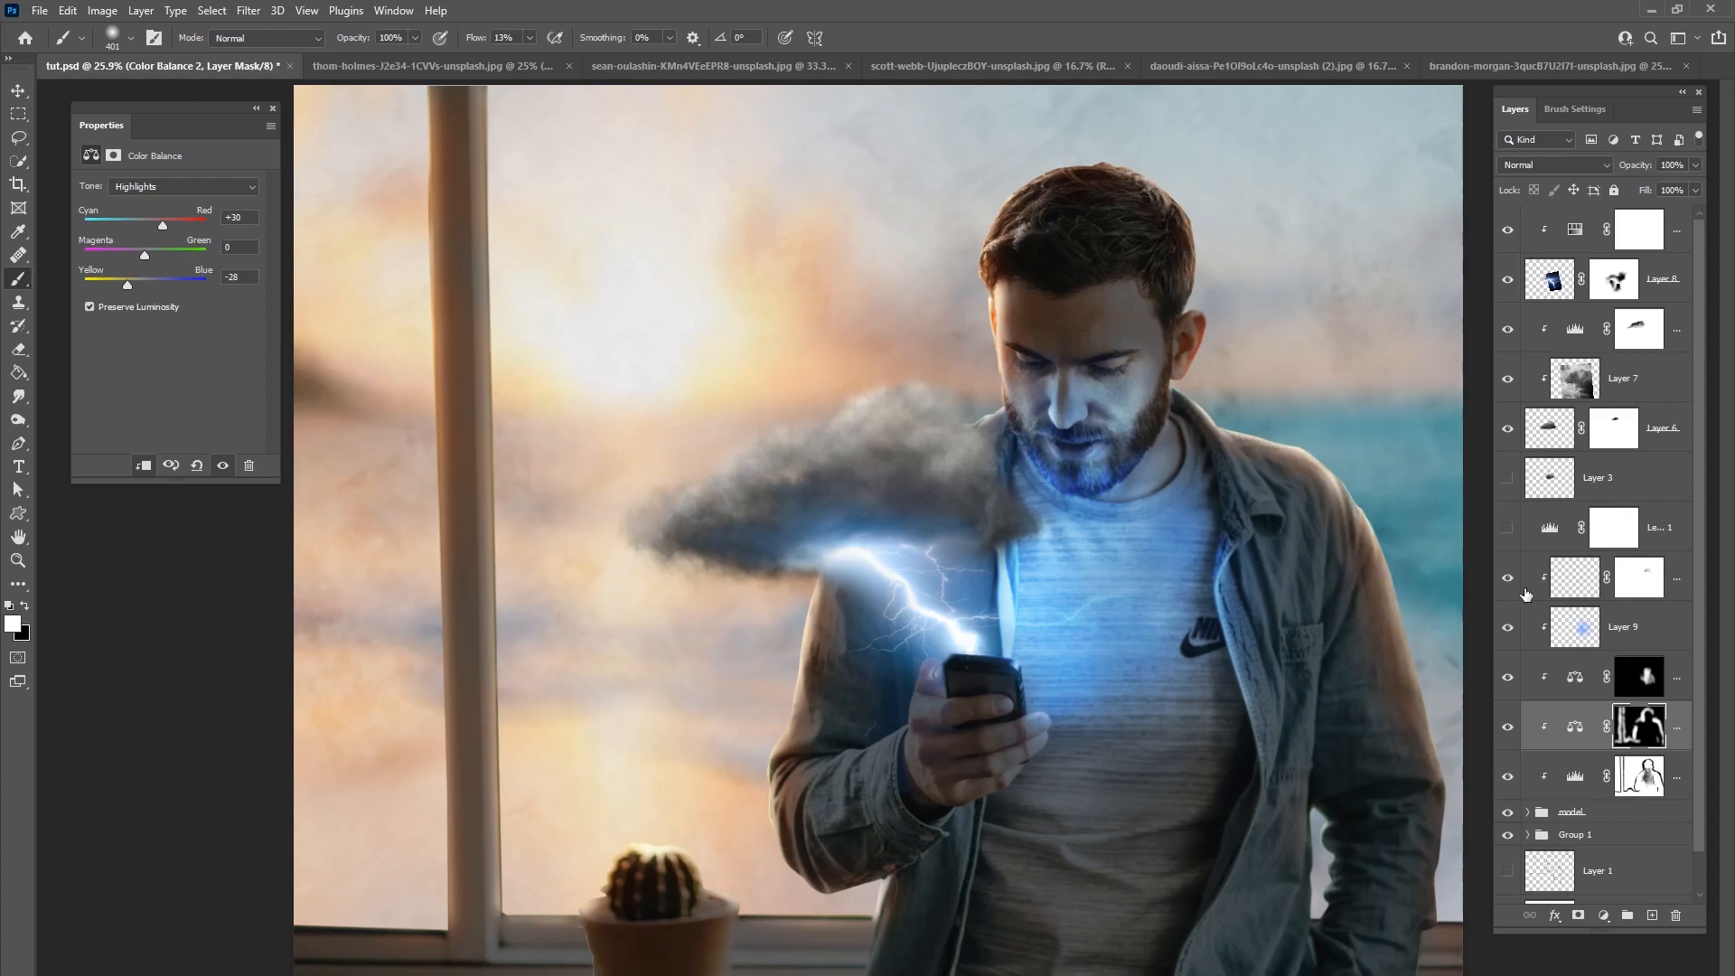
Step: On the clipped Divide layer, paint blue along the outer edge of the phone arm's sleeve with a 168 px soft brush
{"action": "left_click", "coordinate": [1549, 637]}
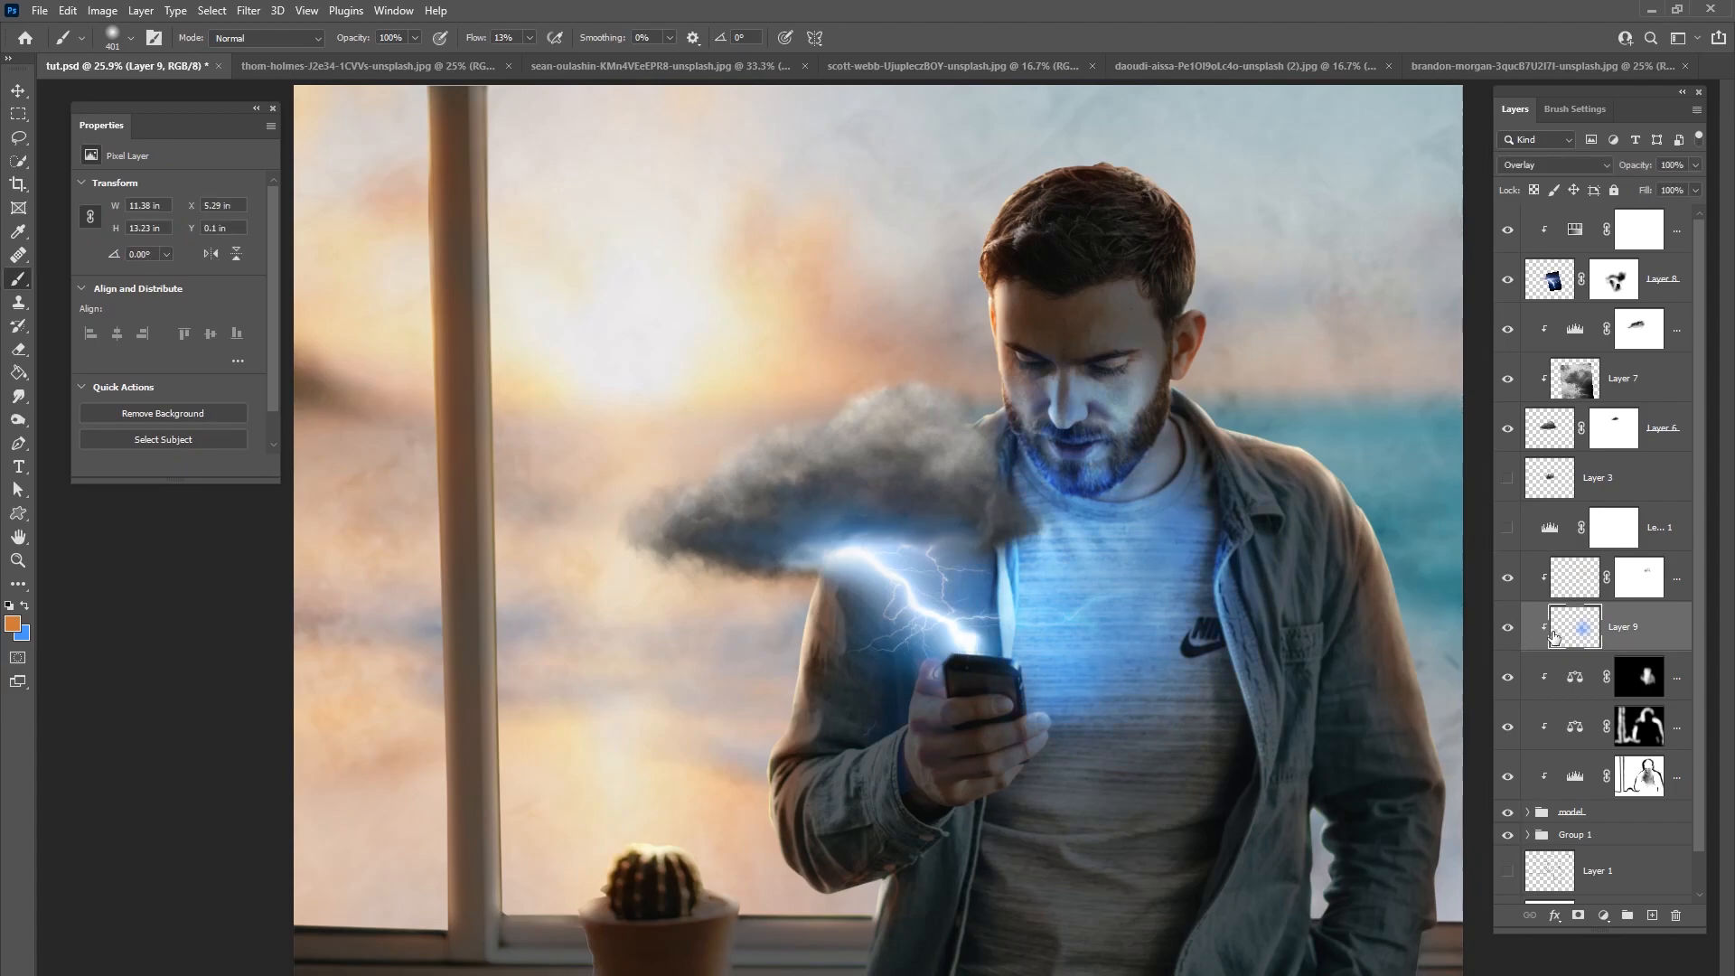
{"action": "left_click", "coordinate": [1559, 589]}
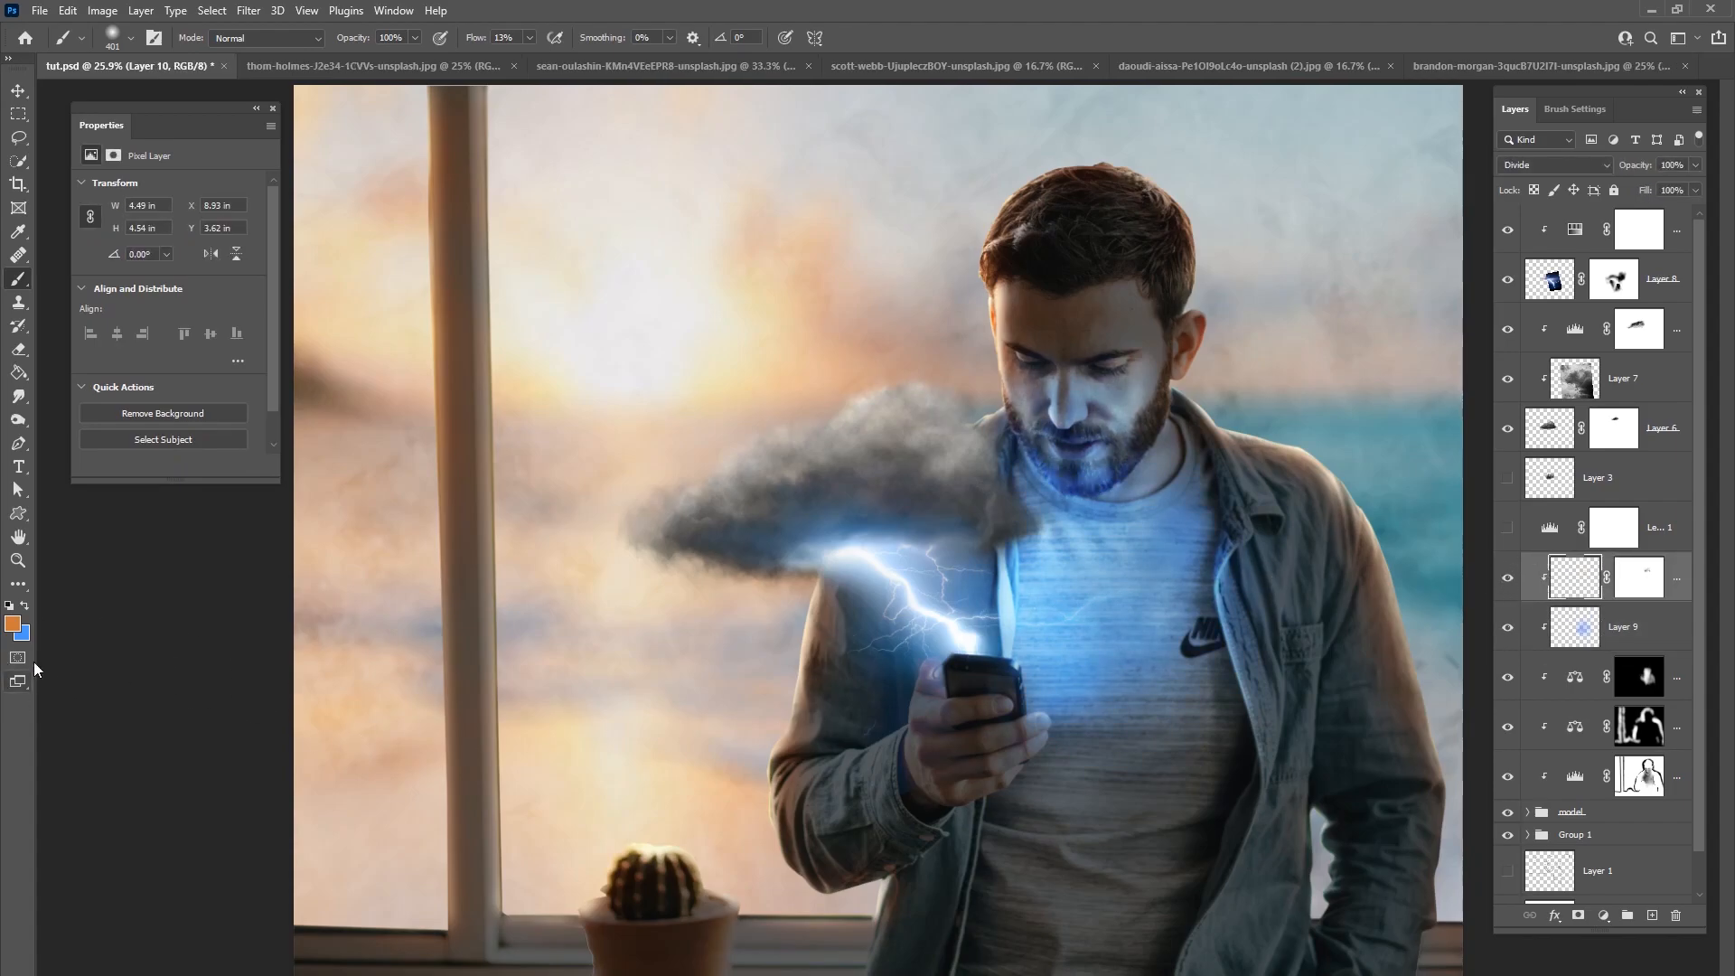
{"action": "left_click", "coordinate": [26, 606]}
{"action": "right_click", "coordinate": [1074, 476]}
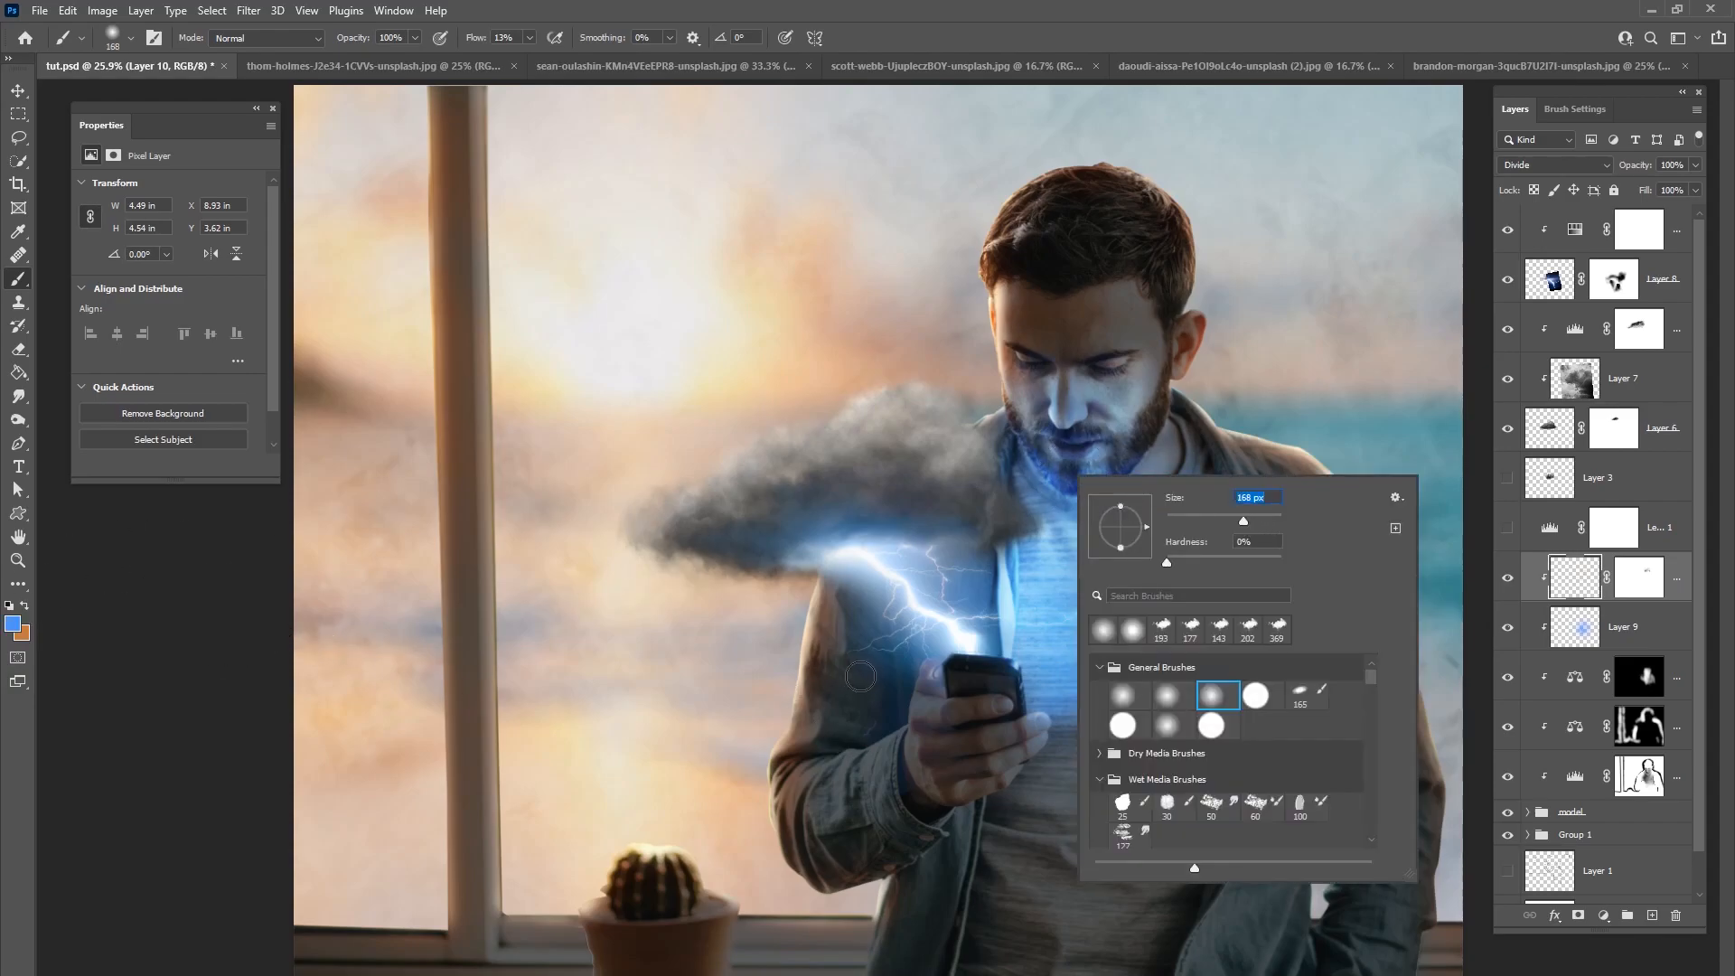
{"action": "mouse_move", "coordinate": [796, 587]}
{"action": "left_mouse_down"}
{"action": "mouse_move", "coordinate": [811, 564]}
{"action": "mouse_move", "coordinate": [766, 722]}
{"action": "left_mouse_up"}
Step: Shift the foreground colour to hue 199 and paint rim light down the phone arm's elbow and over the hair edge
{"action": "left_click", "coordinate": [14, 625]}
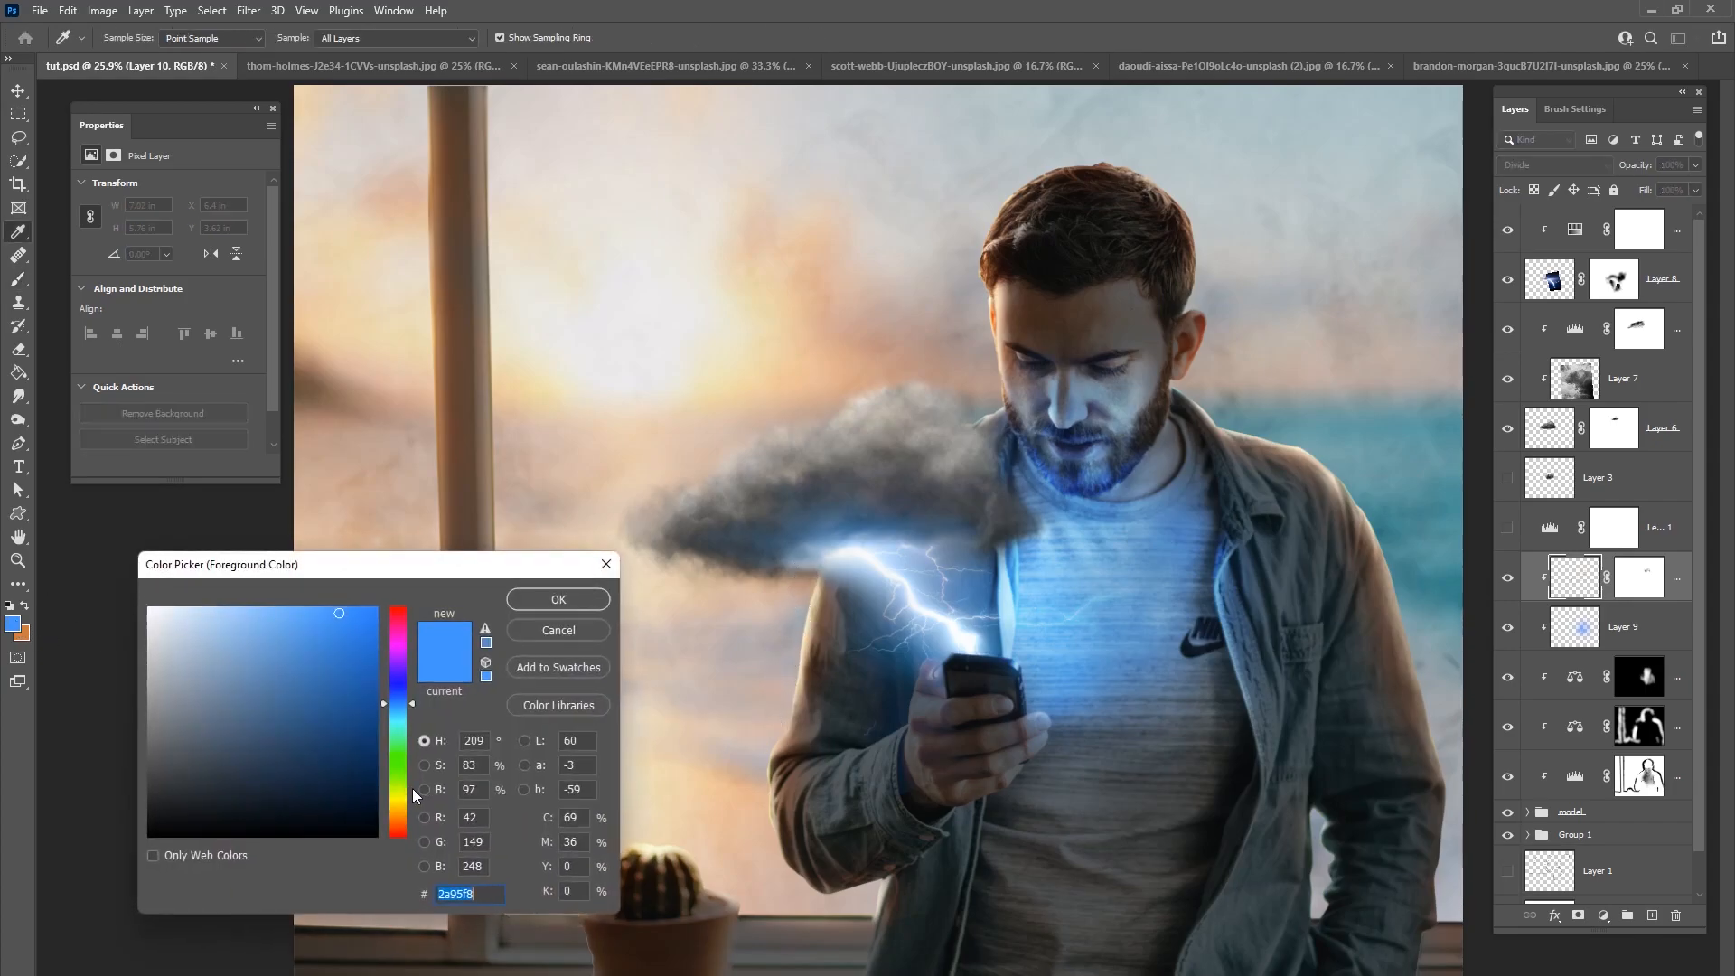
{"action": "left_click", "coordinate": [403, 709]}
{"action": "left_click", "coordinate": [561, 599]}
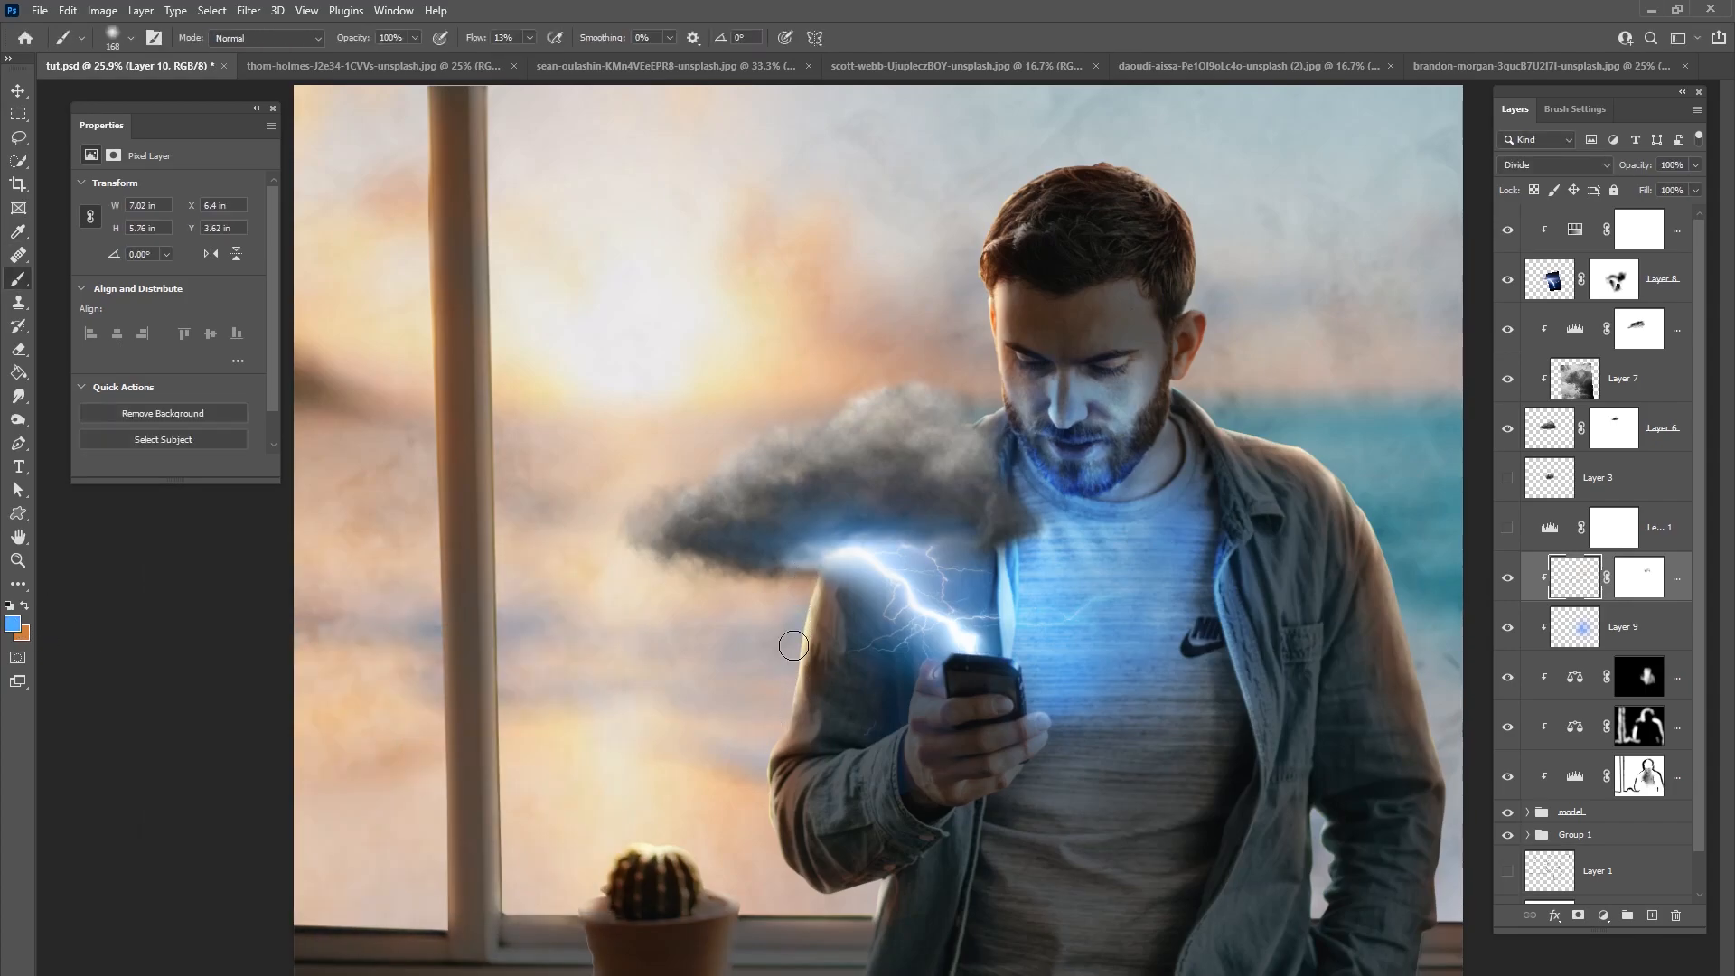
{"action": "left_click_drag", "start_coordinate": [768, 736], "coordinate": [759, 810]}
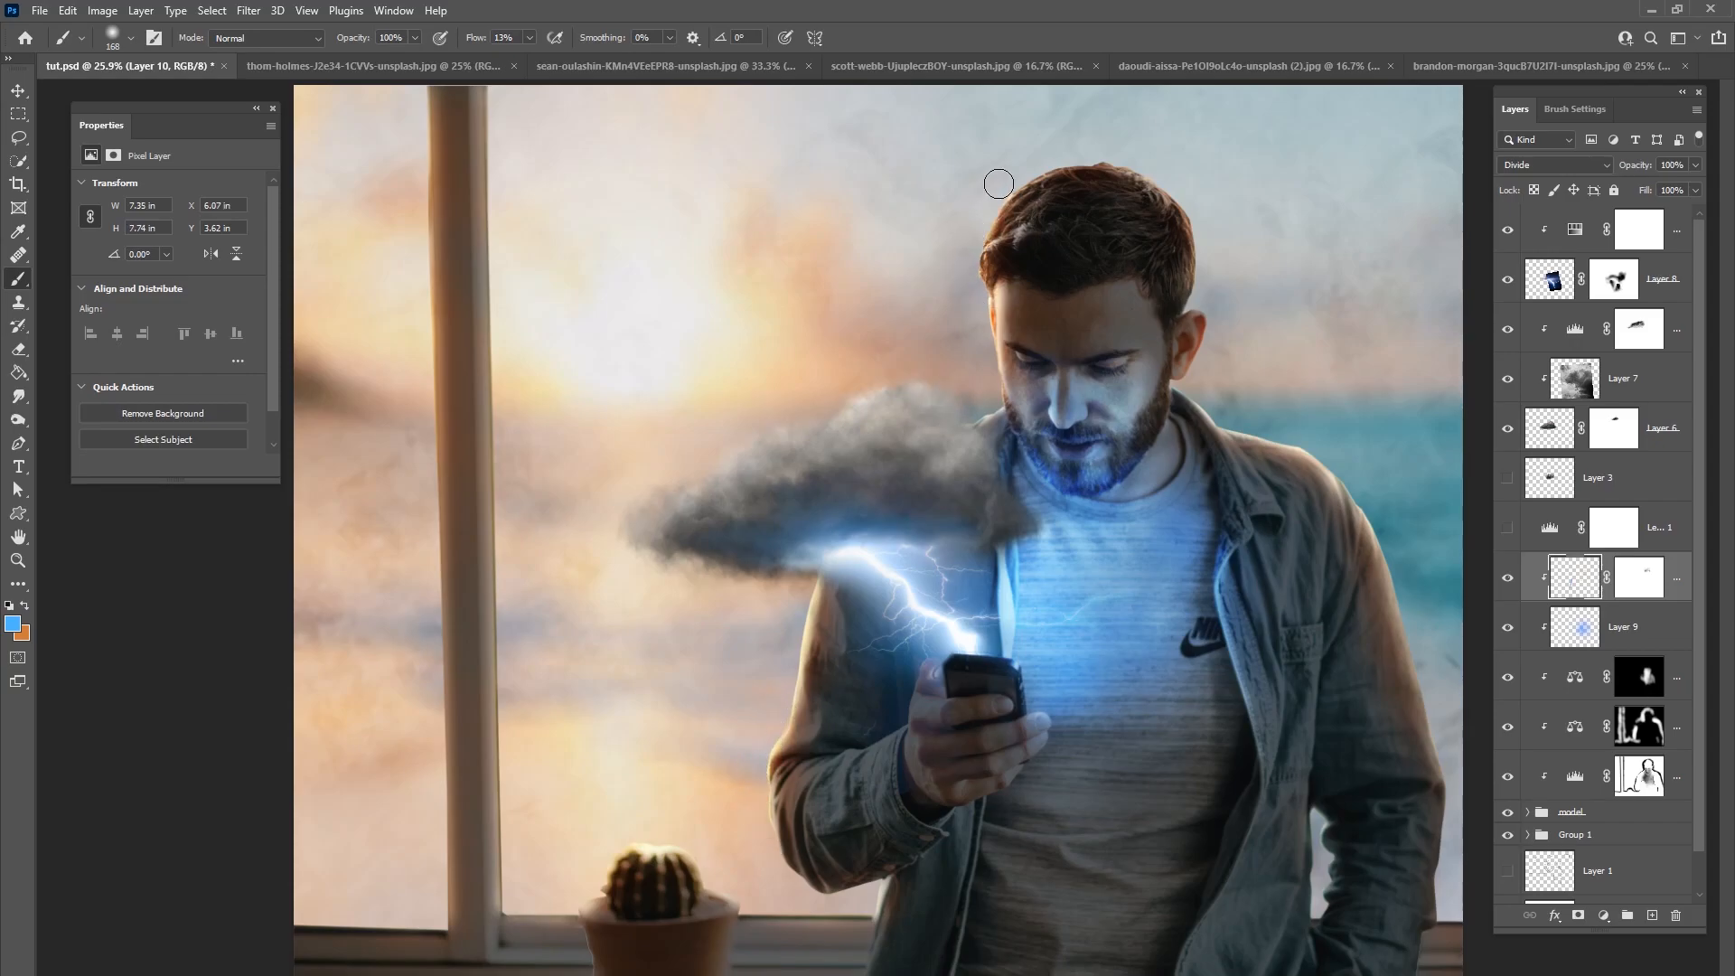
{"action": "left_click_drag", "start_coordinate": [1062, 146], "coordinate": [1088, 132]}
Step: Reduce the brush to 78 px and paint a thin rim along the far side of the neck and shoulder
{"action": "right_click", "coordinate": [1247, 393]}
{"action": "left_click_drag", "start_coordinate": [1403, 431], "coordinate": [1393, 432]}
{"action": "left_click", "coordinate": [1182, 391]}
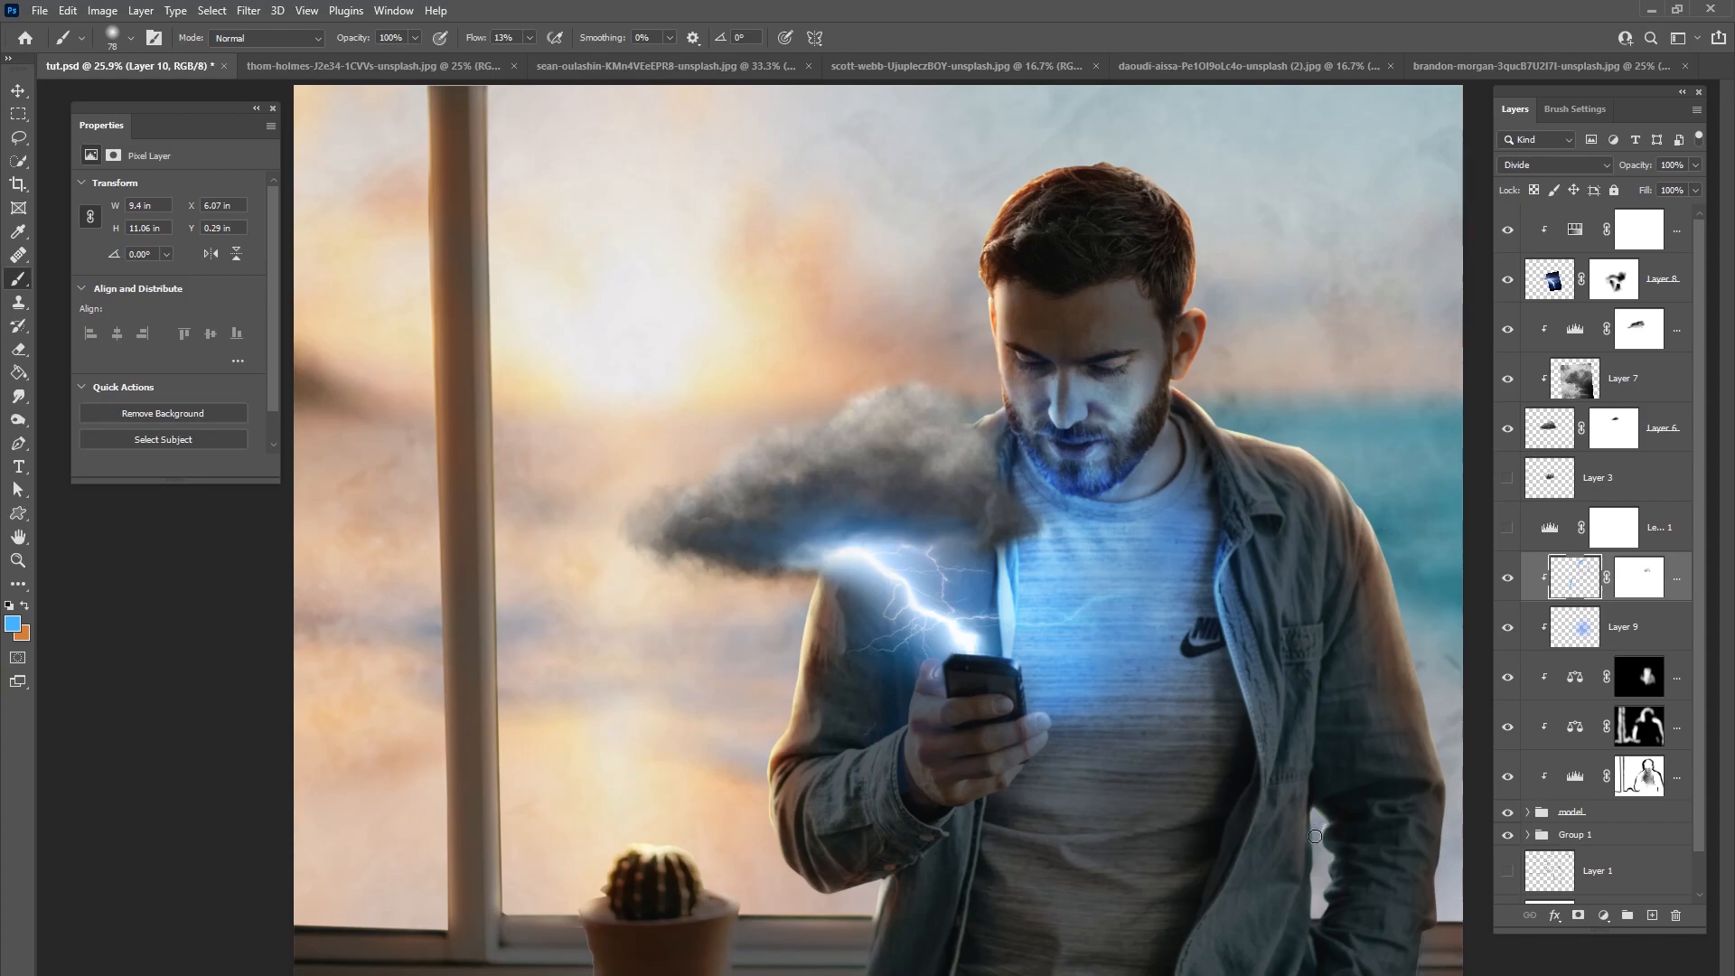
Step: Enlarge the brush to 228 px and paint rim light on the far sleeve, its inner gap and the phone arm's elbow
{"action": "right_click", "coordinate": [1330, 893]}
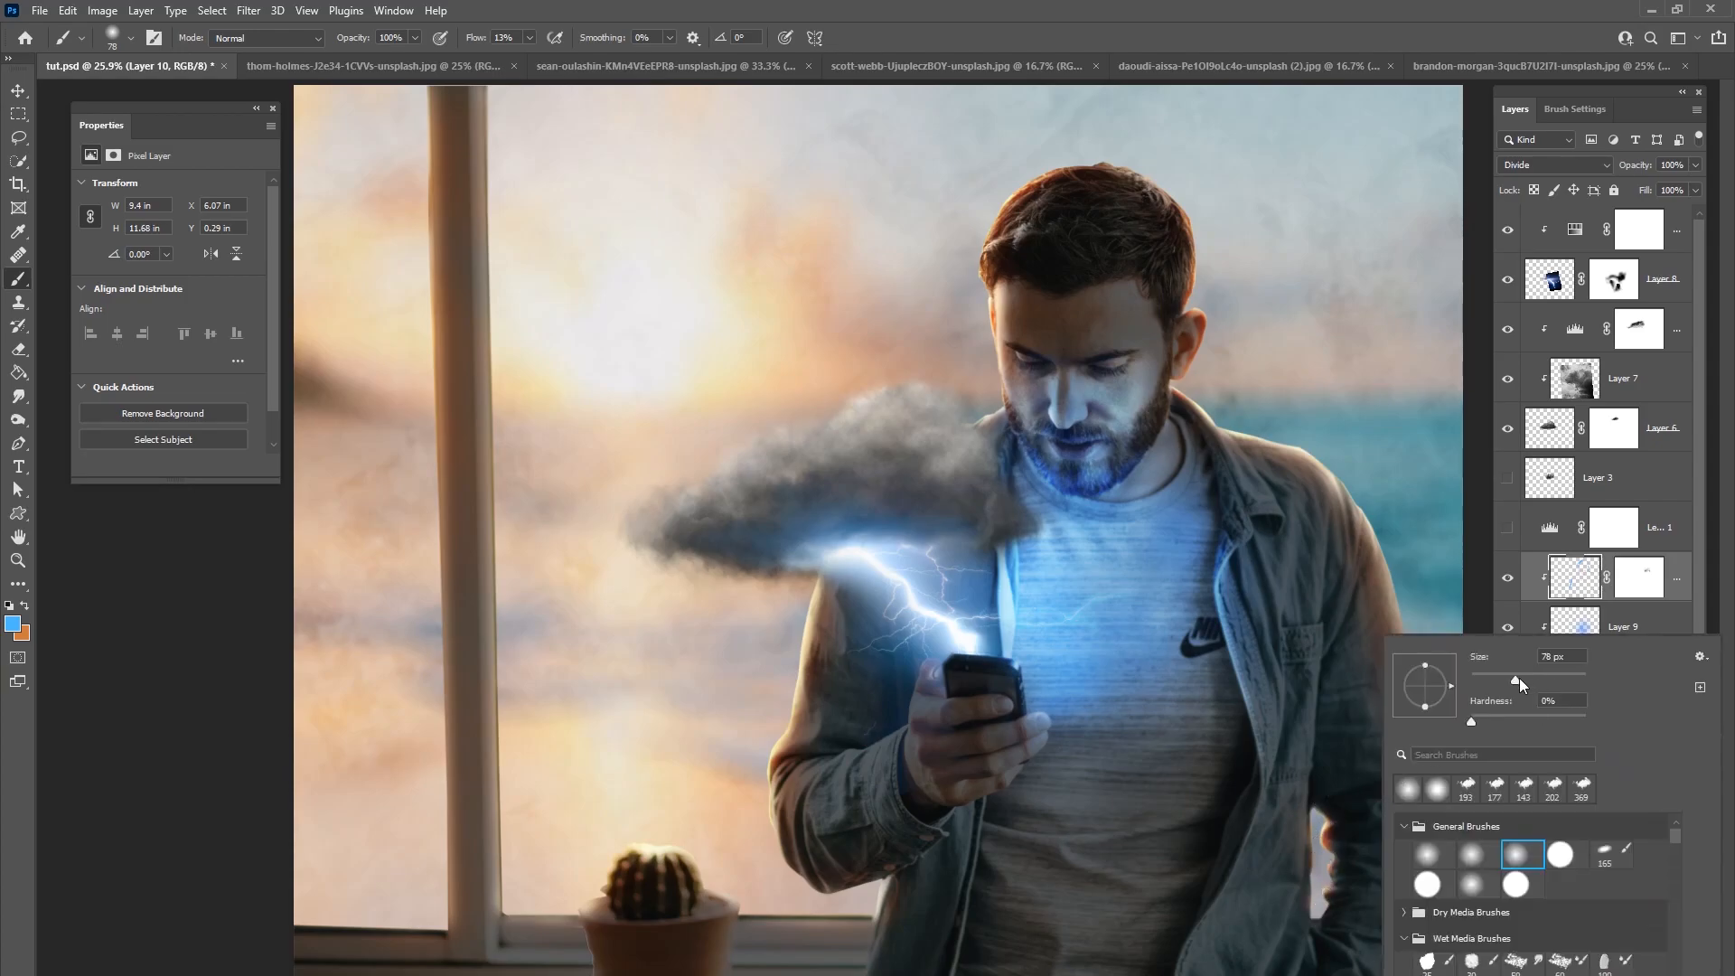
{"action": "left_click_drag", "start_coordinate": [1323, 848], "coordinate": [1323, 917]}
{"action": "left_click_drag", "start_coordinate": [1420, 716], "coordinate": [1427, 746]}
{"action": "mouse_move", "coordinate": [899, 866]}
{"action": "left_mouse_down"}
{"action": "mouse_move", "coordinate": [842, 903]}
{"action": "mouse_move", "coordinate": [774, 880]}
{"action": "mouse_move", "coordinate": [764, 777]}
{"action": "left_mouse_up"}
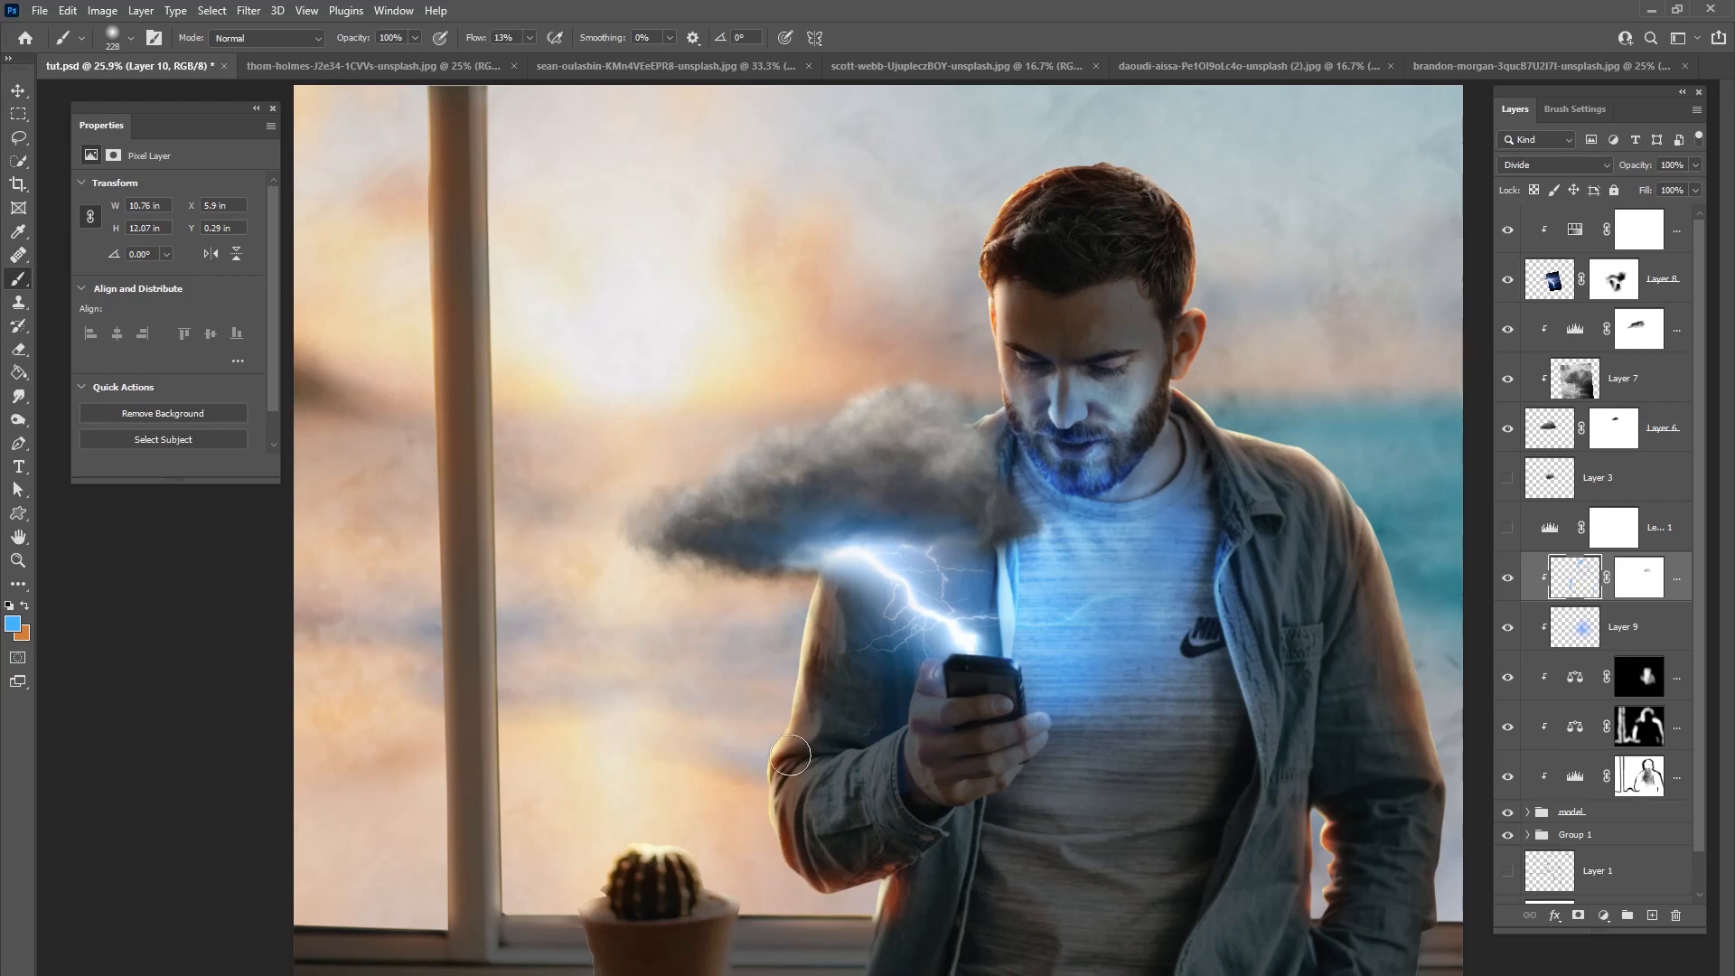
{"action": "right_click", "coordinate": [786, 773]}
{"action": "left_click_drag", "start_coordinate": [971, 679], "coordinate": [981, 680]}
{"action": "left_click", "coordinate": [741, 713]}
Step: Lower the brush flow to 2% and dab a faint tint on the nose and the lit side of the face, ending at 139 px
{"action": "right_click", "coordinate": [1130, 387]}
{"action": "left_click_drag", "start_coordinate": [1293, 434], "coordinate": [1278, 435]}
{"action": "left_click", "coordinate": [530, 39]}
{"action": "left_click_drag", "start_coordinate": [531, 60], "coordinate": [522, 61]}
{"action": "left_click", "coordinate": [1061, 387]}
{"action": "right_click", "coordinate": [1059, 367]}
{"action": "left_click_drag", "start_coordinate": [1231, 422], "coordinate": [1209, 423]}
{"action": "left_click", "coordinate": [1059, 398]}
{"action": "right_click", "coordinate": [1025, 325]}
{"action": "left_click_drag", "start_coordinate": [1161, 365], "coordinate": [1190, 366]}
{"action": "left_click", "coordinate": [1005, 305]}
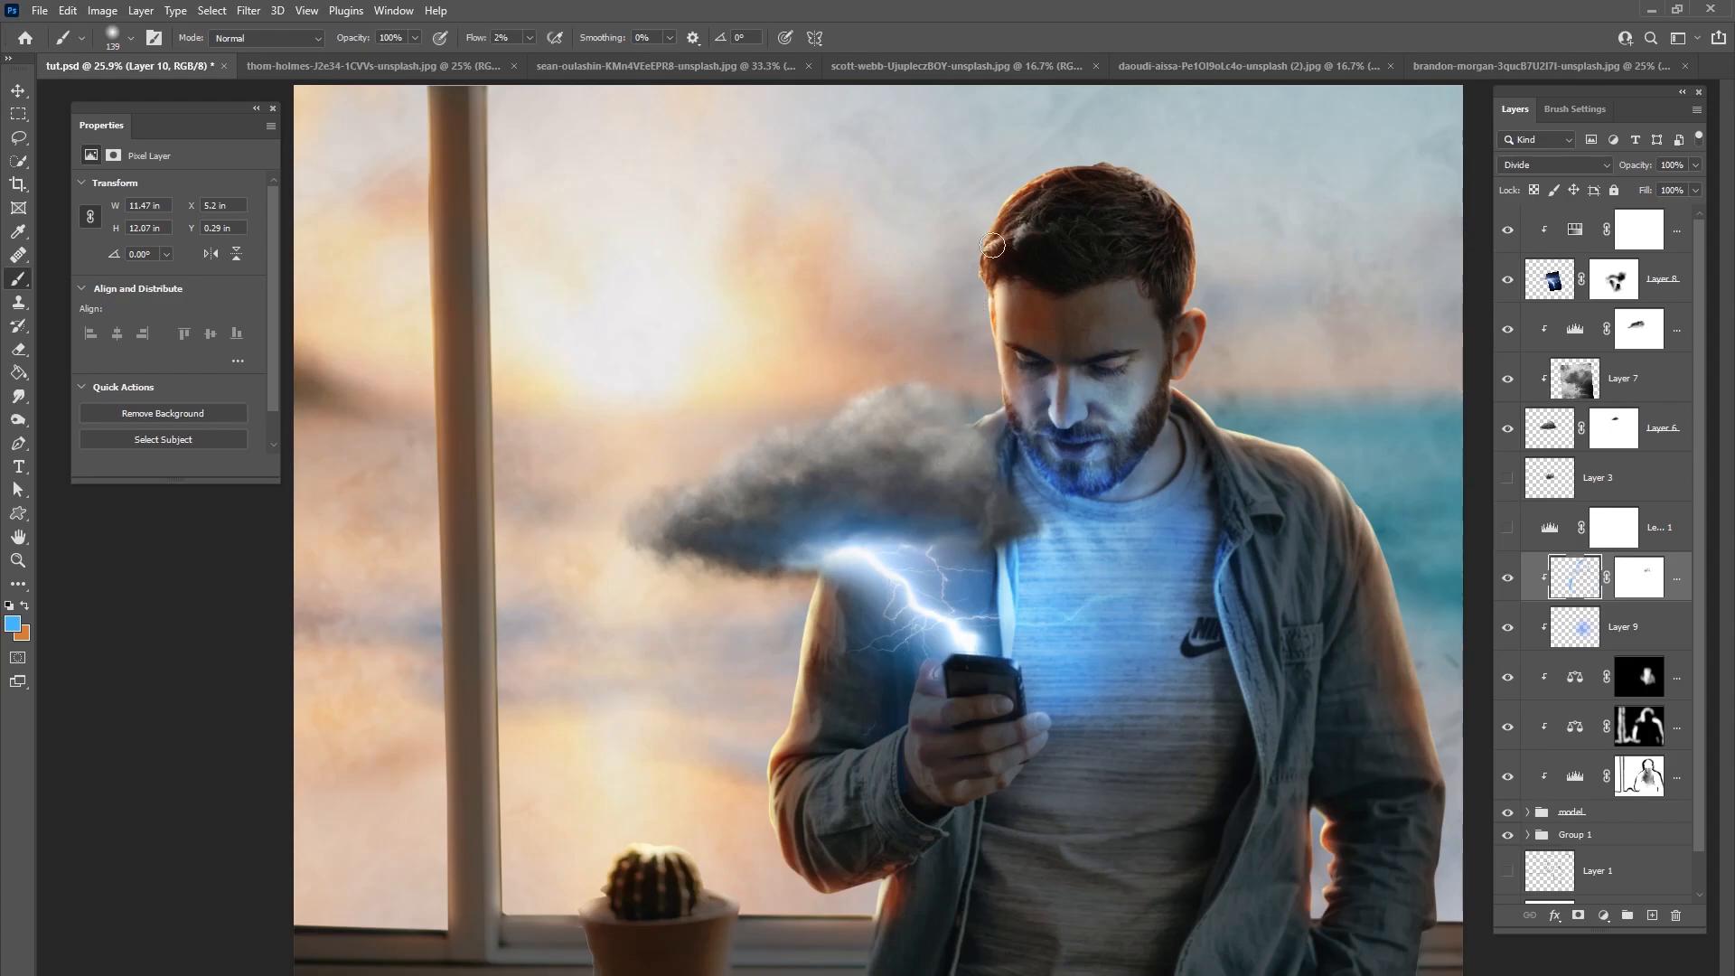
Step: Compare the image with and without the Divide rim-light layer
{"action": "left_click", "coordinate": [1505, 578]}
{"action": "left_click", "coordinate": [1505, 578]}
{"action": "left_click", "coordinate": [1505, 579]}
{"action": "left_click", "coordinate": [1505, 578]}
{"action": "left_click", "coordinate": [1505, 583]}
{"action": "left_click", "coordinate": [1505, 583]}
{"action": "left_click", "coordinate": [1505, 583]}
{"action": "left_click", "coordinate": [1505, 583]}
{"action": "left_click", "coordinate": [1506, 586]}
{"action": "left_click", "coordinate": [1506, 588]}
Step: Add a new clipped layer directly above Layer 9
{"action": "left_click", "coordinate": [1630, 638]}
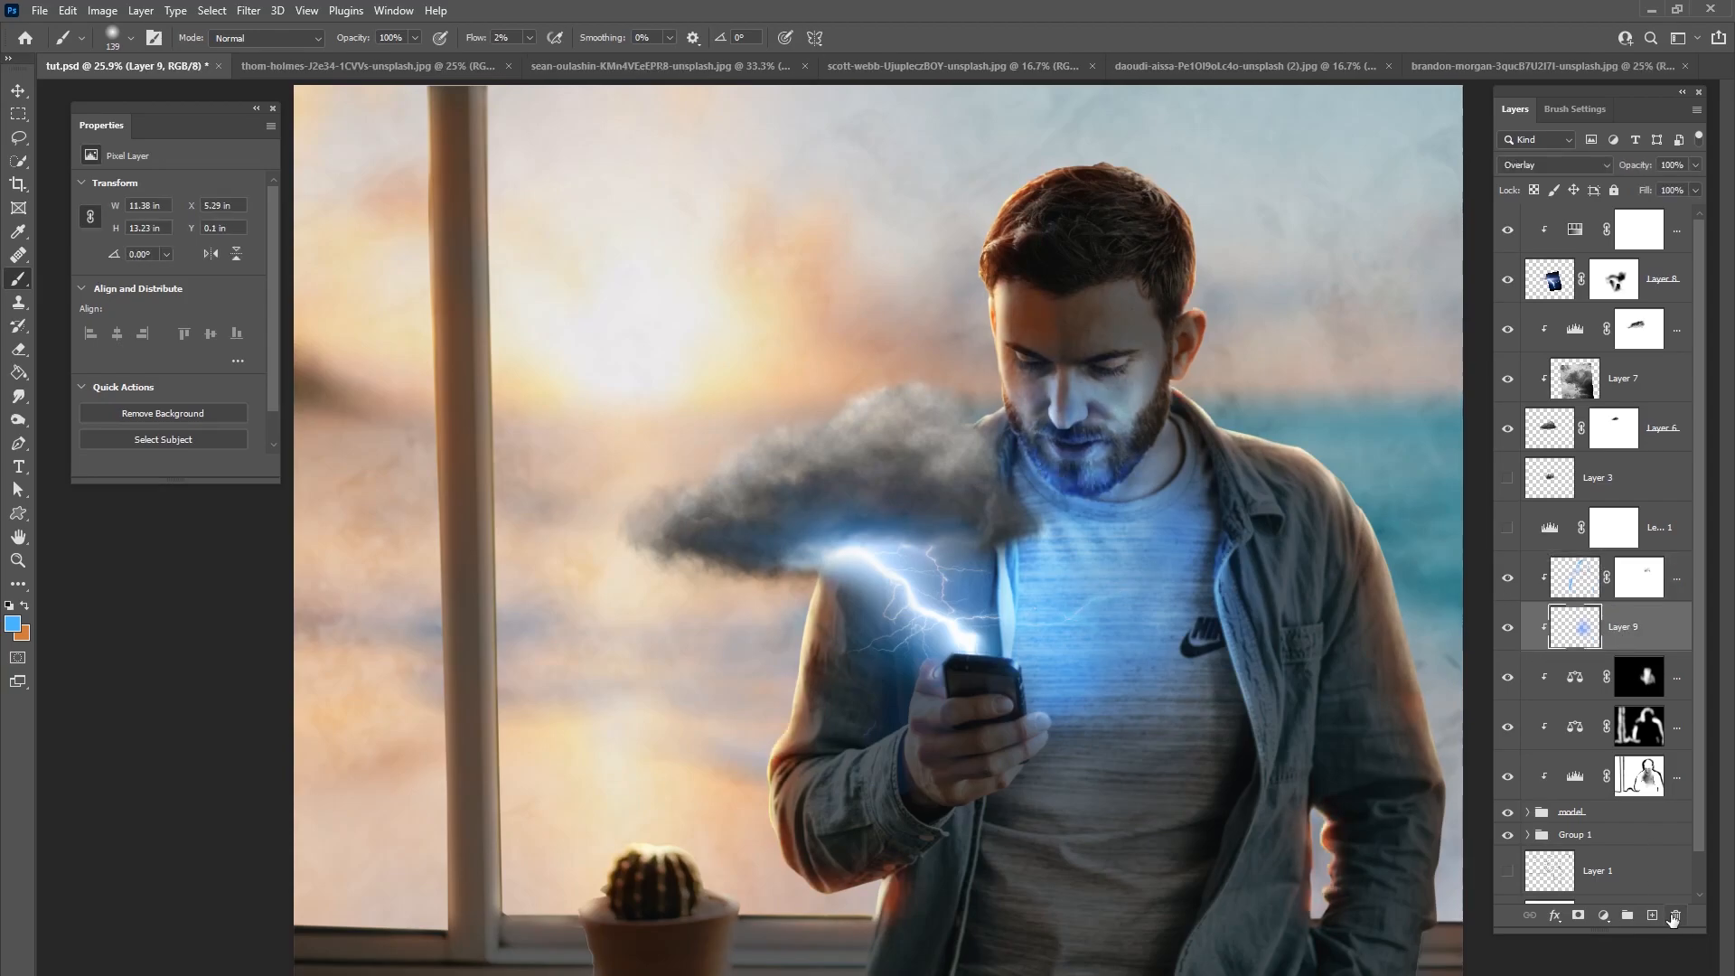
{"action": "double_click", "coordinate": [1525, 633]}
{"action": "key", "text": "Escape"}
{"action": "left_click", "coordinate": [1509, 629]}
{"action": "left_click", "coordinate": [1652, 916]}
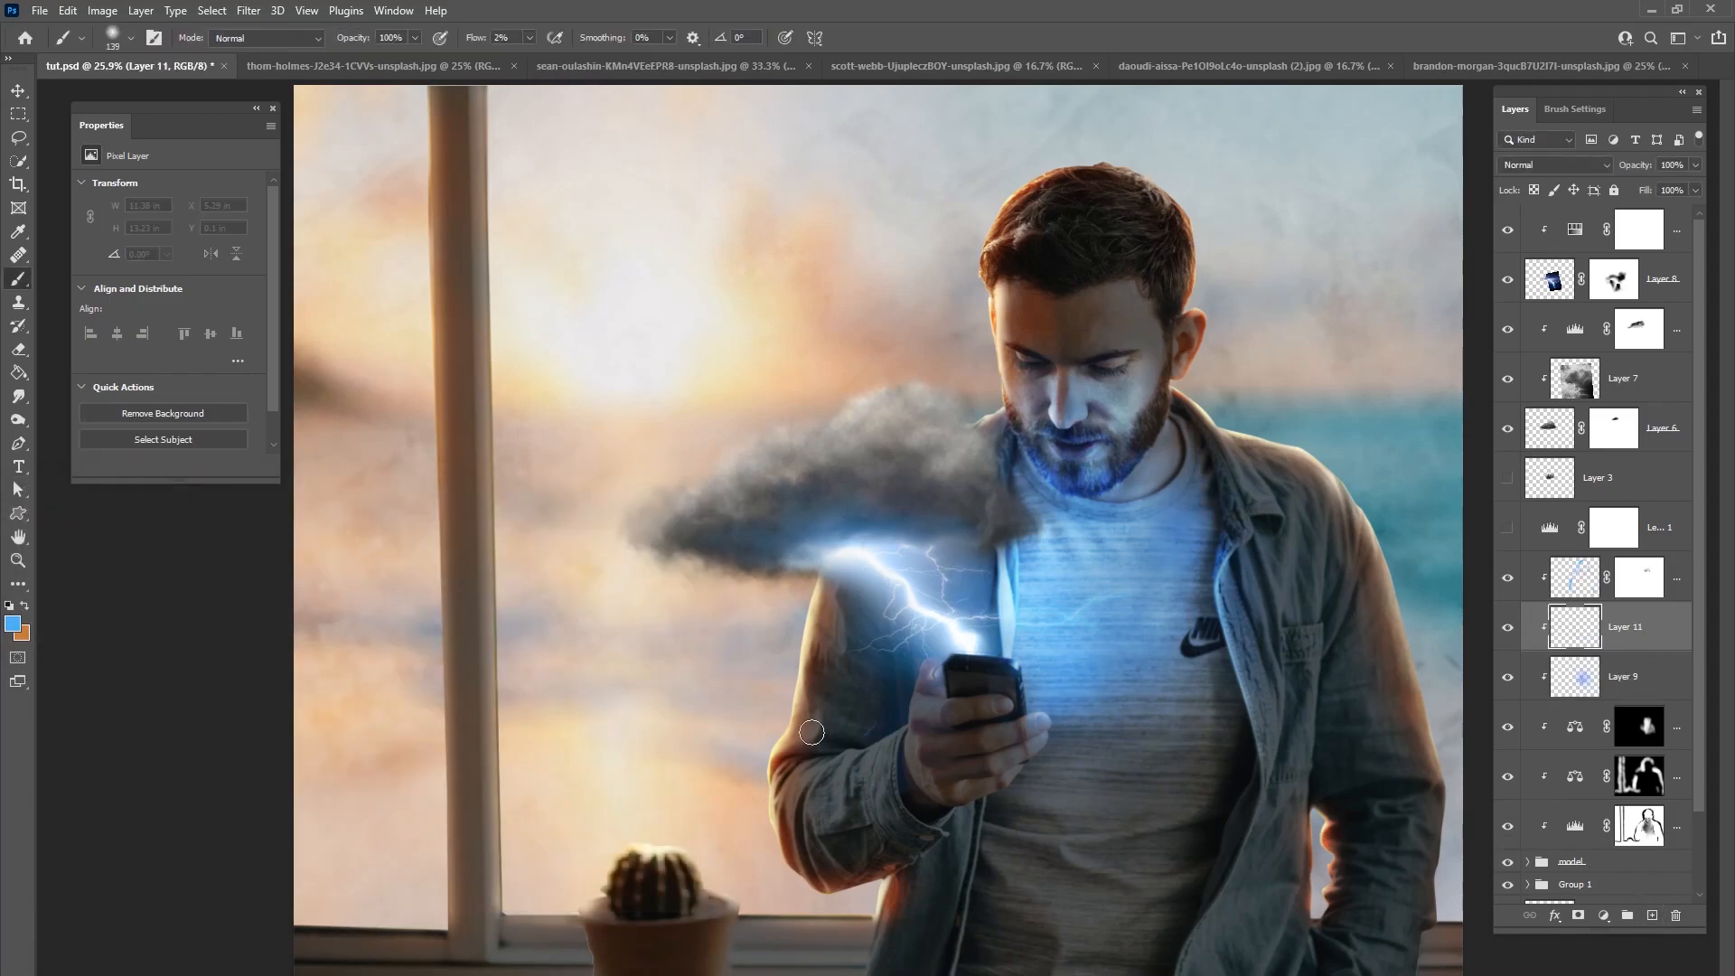
Step: Set the foreground colour to white (#ffffff) and the new layer's blend mode to Overlay
{"action": "left_click", "coordinate": [13, 624]}
{"action": "left_click", "coordinate": [158, 615]}
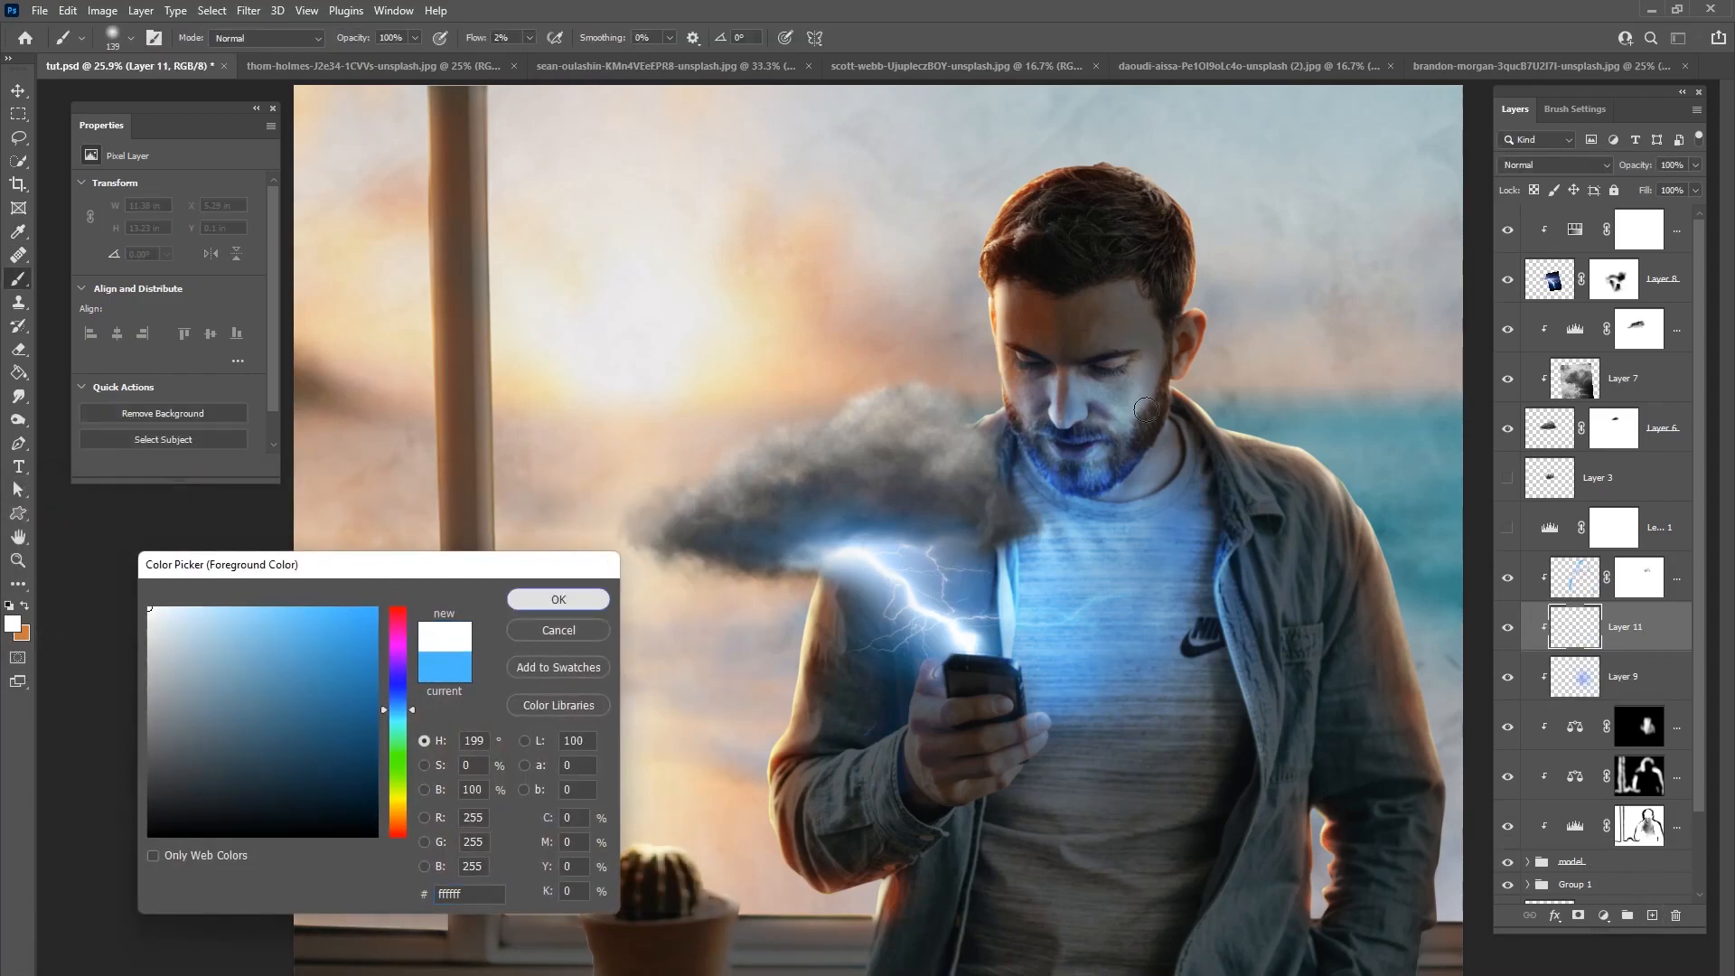
{"action": "left_click", "coordinate": [556, 601]}
{"action": "left_click", "coordinate": [1536, 164]}
{"action": "left_click", "coordinate": [1555, 387]}
Step: Paint faint white highlights around the man's head, shoulders and sleeves with a 354 px brush and compare before and after
{"action": "right_click", "coordinate": [836, 619]}
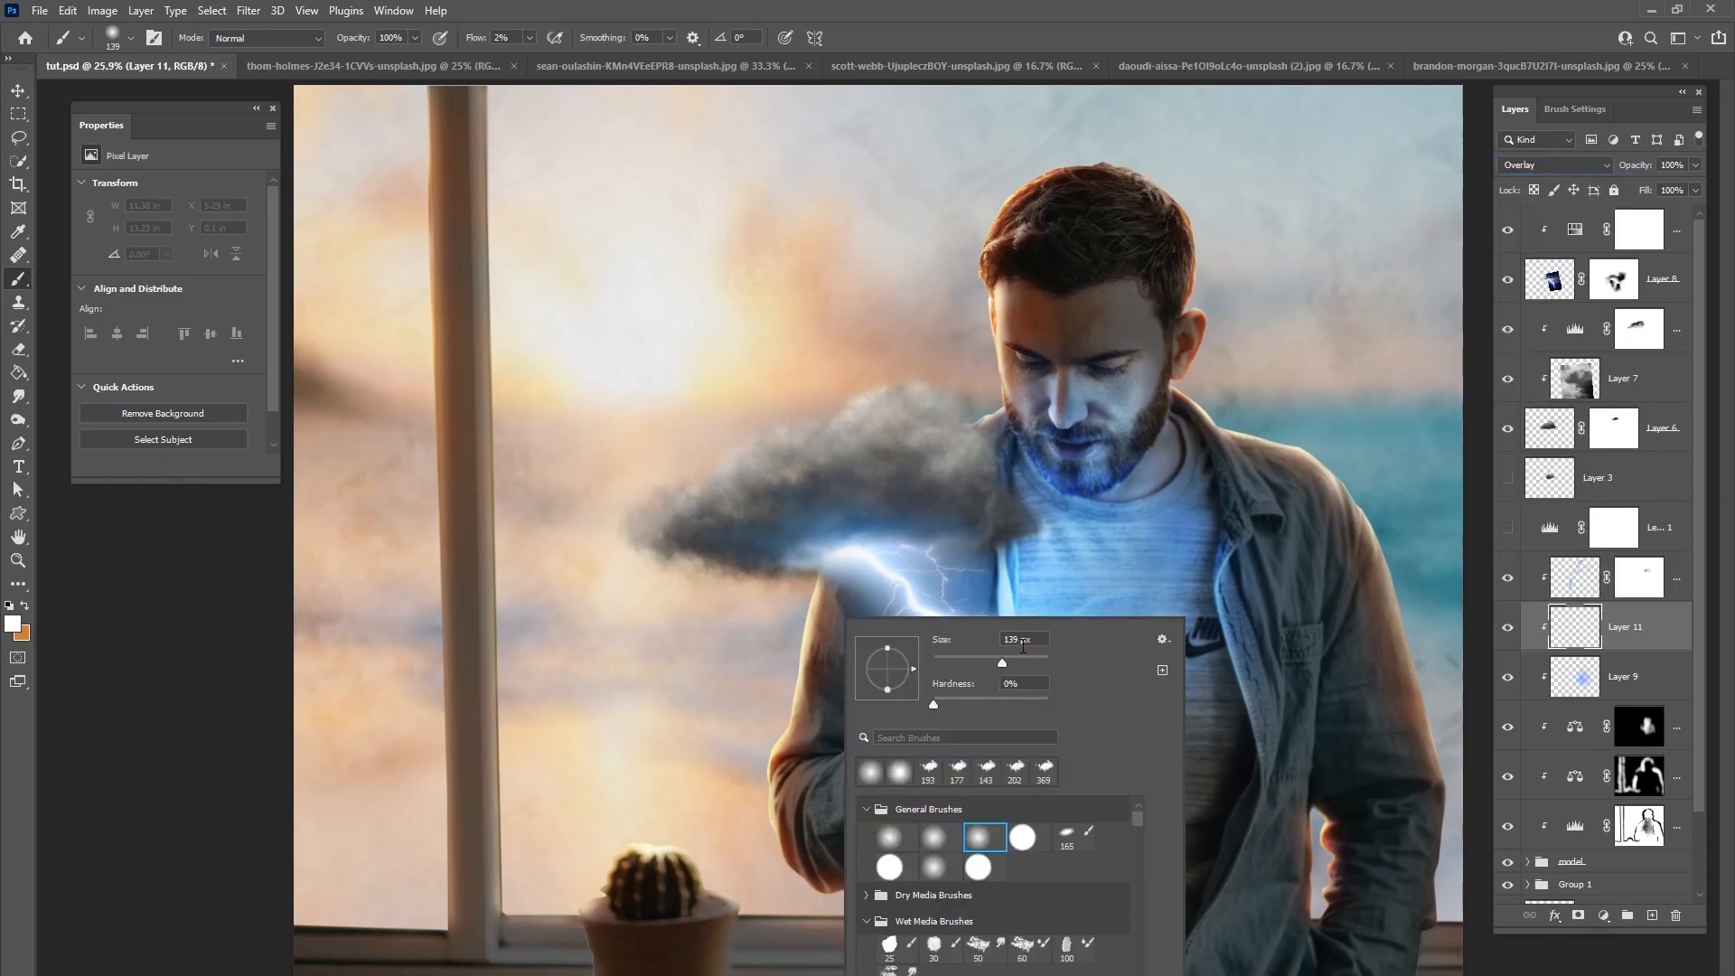
{"action": "left_click_drag", "start_coordinate": [950, 408], "coordinate": [963, 235]}
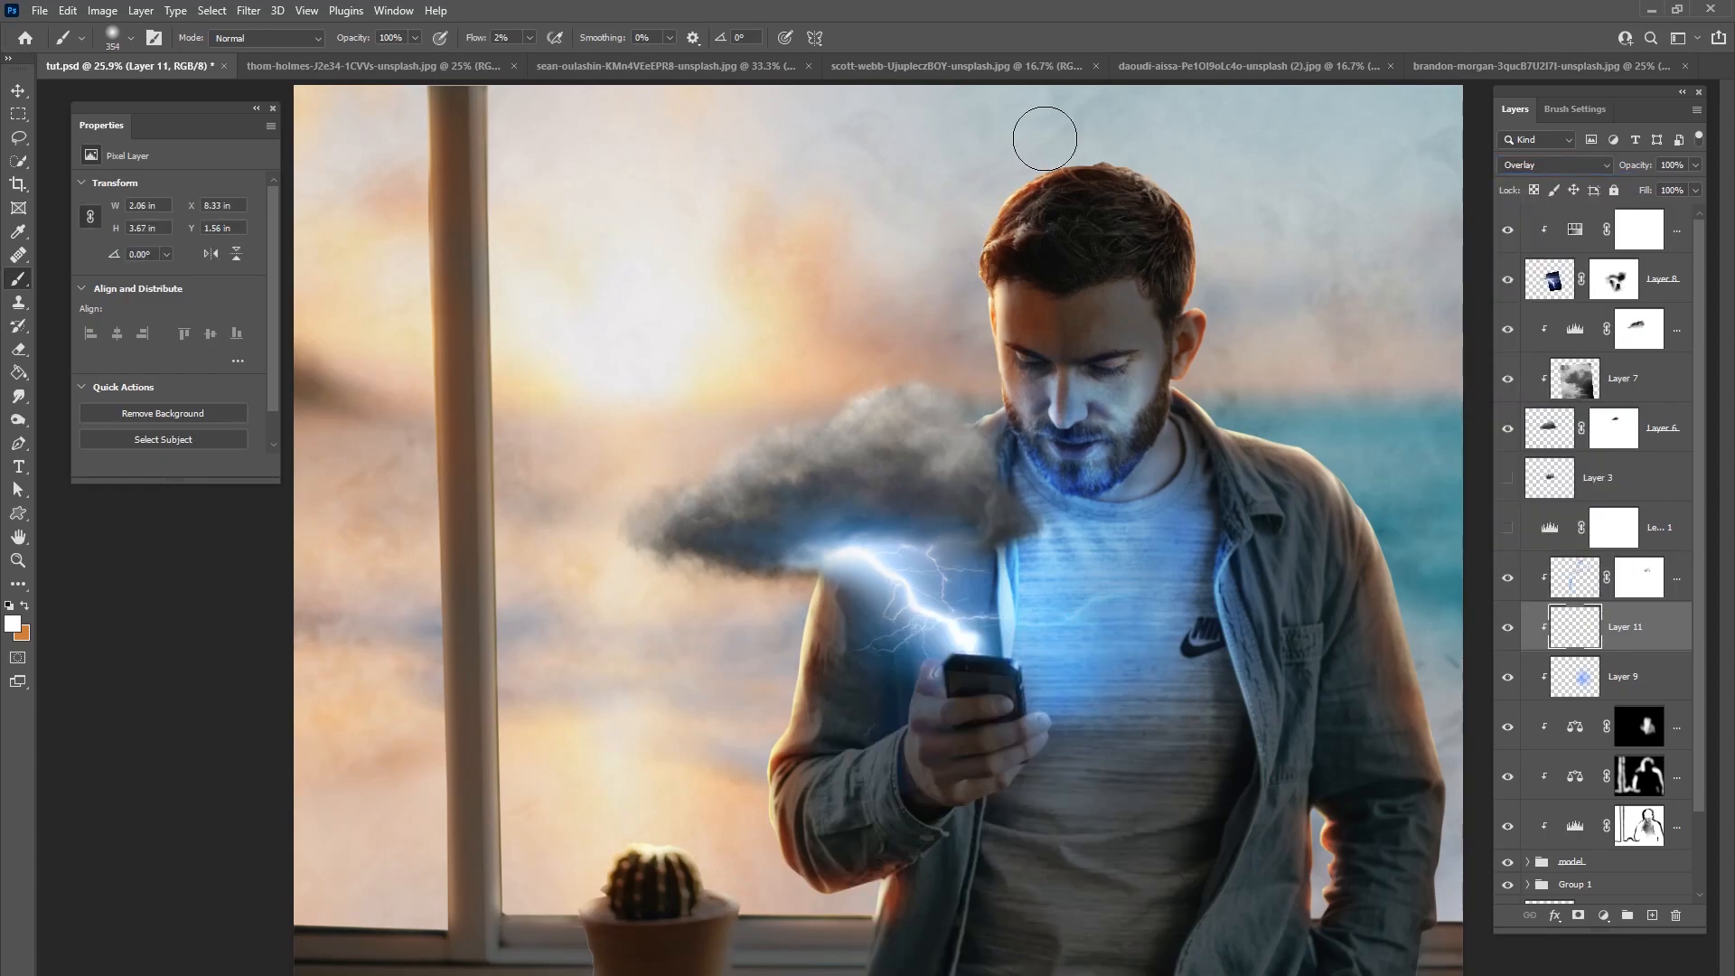
{"action": "mouse_move", "coordinate": [943, 163]}
{"action": "left_mouse_down"}
{"action": "mouse_move", "coordinate": [676, 91]}
{"action": "mouse_move", "coordinate": [1042, 153]}
{"action": "mouse_move", "coordinate": [1130, 105]}
{"action": "mouse_move", "coordinate": [970, 214]}
{"action": "mouse_move", "coordinate": [1031, 149]}
{"action": "mouse_move", "coordinate": [932, 280]}
{"action": "mouse_move", "coordinate": [948, 243]}
{"action": "mouse_move", "coordinate": [974, 344]}
{"action": "mouse_move", "coordinate": [952, 406]}
{"action": "mouse_move", "coordinate": [977, 382]}
{"action": "mouse_move", "coordinate": [810, 551]}
{"action": "mouse_move", "coordinate": [745, 822]}
{"action": "mouse_move", "coordinate": [750, 752]}
{"action": "mouse_move", "coordinate": [759, 866]}
{"action": "mouse_move", "coordinate": [767, 697]}
{"action": "mouse_move", "coordinate": [772, 750]}
{"action": "mouse_move", "coordinate": [813, 572]}
{"action": "left_mouse_up"}
{"action": "mouse_move", "coordinate": [1316, 394]}
{"action": "left_mouse_down"}
{"action": "mouse_move", "coordinate": [1195, 182]}
{"action": "mouse_move", "coordinate": [1362, 455]}
{"action": "mouse_move", "coordinate": [1420, 591]}
{"action": "mouse_move", "coordinate": [1373, 488]}
{"action": "mouse_move", "coordinate": [1402, 670]}
{"action": "mouse_move", "coordinate": [1444, 718]}
{"action": "mouse_move", "coordinate": [1421, 938]}
{"action": "mouse_move", "coordinate": [1304, 858]}
{"action": "mouse_move", "coordinate": [1329, 838]}
{"action": "mouse_move", "coordinate": [1329, 963]}
{"action": "left_mouse_up"}
{"action": "mouse_move", "coordinate": [857, 916]}
{"action": "left_mouse_down"}
{"action": "mouse_move", "coordinate": [756, 848]}
{"action": "mouse_move", "coordinate": [741, 775]}
{"action": "mouse_move", "coordinate": [840, 664]}
{"action": "left_mouse_up"}
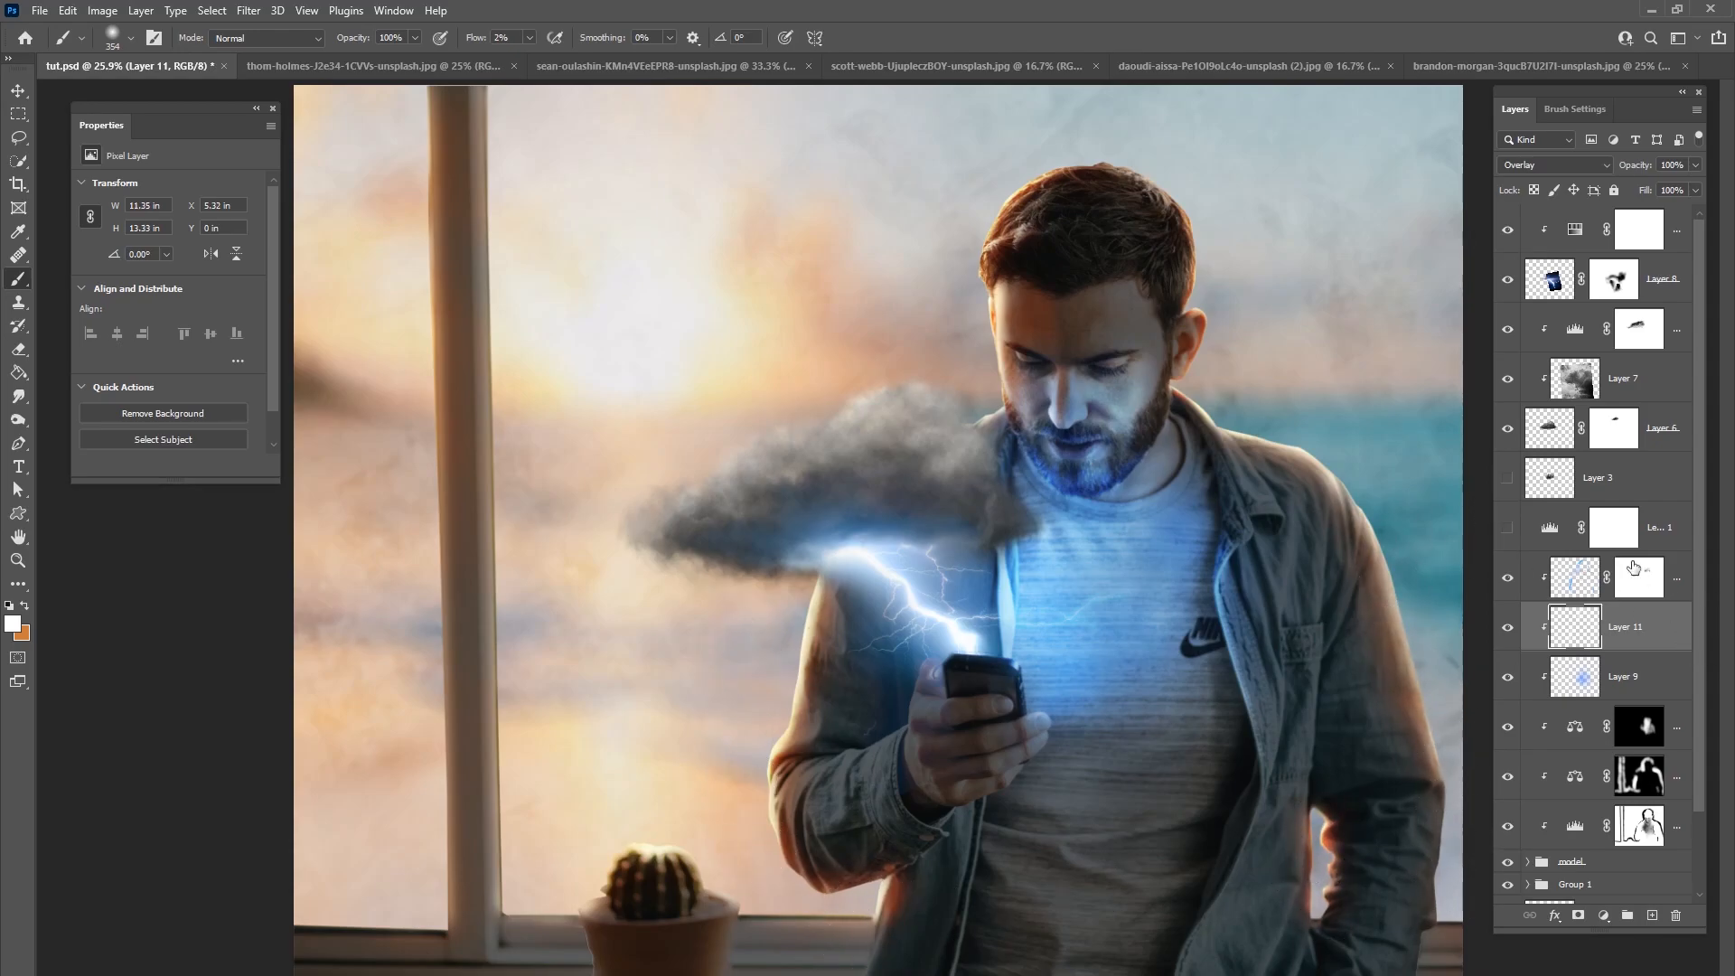
{"action": "left_click", "coordinate": [1509, 628]}
{"action": "left_click", "coordinate": [1509, 628]}
{"action": "left_click", "coordinate": [1509, 628]}
{"action": "left_click", "coordinate": [1509, 628]}
{"action": "left_click", "coordinate": [1509, 630]}
{"action": "left_click", "coordinate": [1508, 630]}
Step: Raise the brush flow to 18% and paint stronger white highlights on the shoulders, sleeves, window sill and window frame
{"action": "left_click", "coordinate": [530, 38]}
{"action": "left_click_drag", "start_coordinate": [527, 57], "coordinate": [543, 58]}
{"action": "left_click_drag", "start_coordinate": [973, 391], "coordinate": [974, 432]}
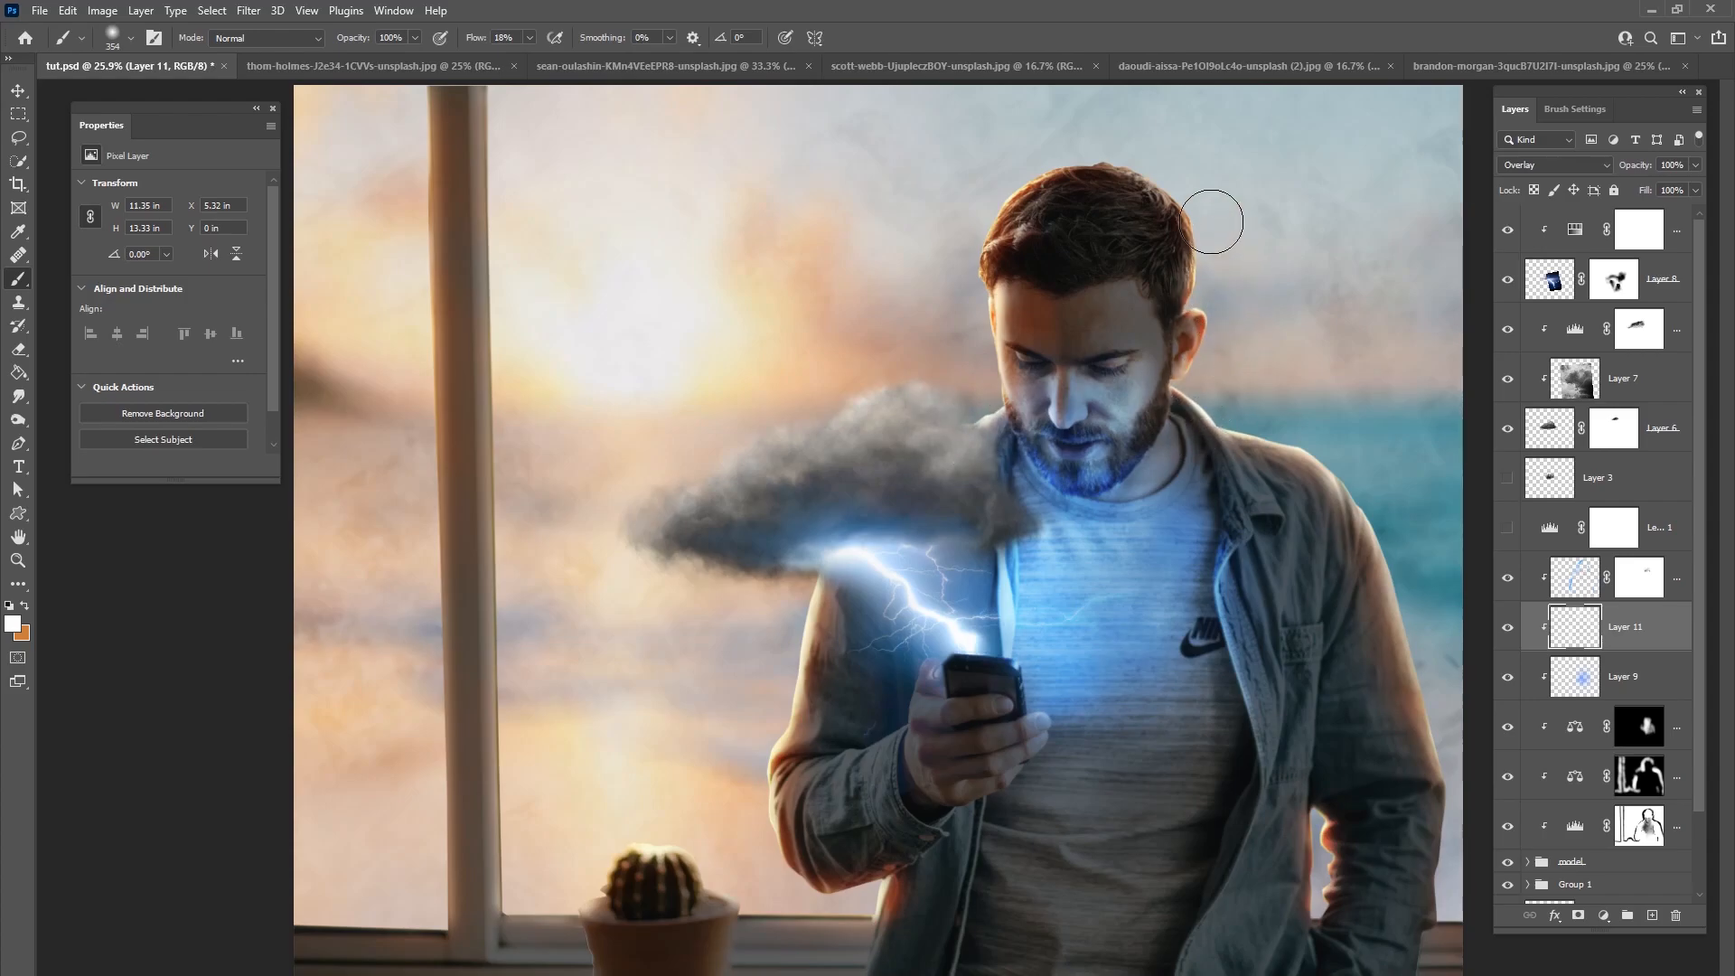
{"action": "mouse_move", "coordinate": [1293, 428]}
{"action": "left_mouse_down"}
{"action": "mouse_move", "coordinate": [1324, 428]}
{"action": "mouse_move", "coordinate": [1429, 623]}
{"action": "mouse_move", "coordinate": [1467, 909]}
{"action": "mouse_move", "coordinate": [1466, 808]}
{"action": "left_mouse_up"}
{"action": "mouse_move", "coordinate": [778, 884]}
{"action": "left_mouse_down"}
{"action": "mouse_move", "coordinate": [819, 911]}
{"action": "mouse_move", "coordinate": [697, 861]}
{"action": "mouse_move", "coordinate": [515, 861]}
{"action": "mouse_move", "coordinate": [563, 897]}
{"action": "mouse_move", "coordinate": [530, 901]}
{"action": "mouse_move", "coordinate": [525, 847]}
{"action": "mouse_move", "coordinate": [509, 138]}
{"action": "mouse_move", "coordinate": [533, 389]}
{"action": "mouse_move", "coordinate": [531, 904]}
{"action": "mouse_move", "coordinate": [396, 882]}
{"action": "mouse_move", "coordinate": [419, 905]}
{"action": "mouse_move", "coordinate": [389, 152]}
{"action": "mouse_move", "coordinate": [368, 678]}
{"action": "left_mouse_up"}
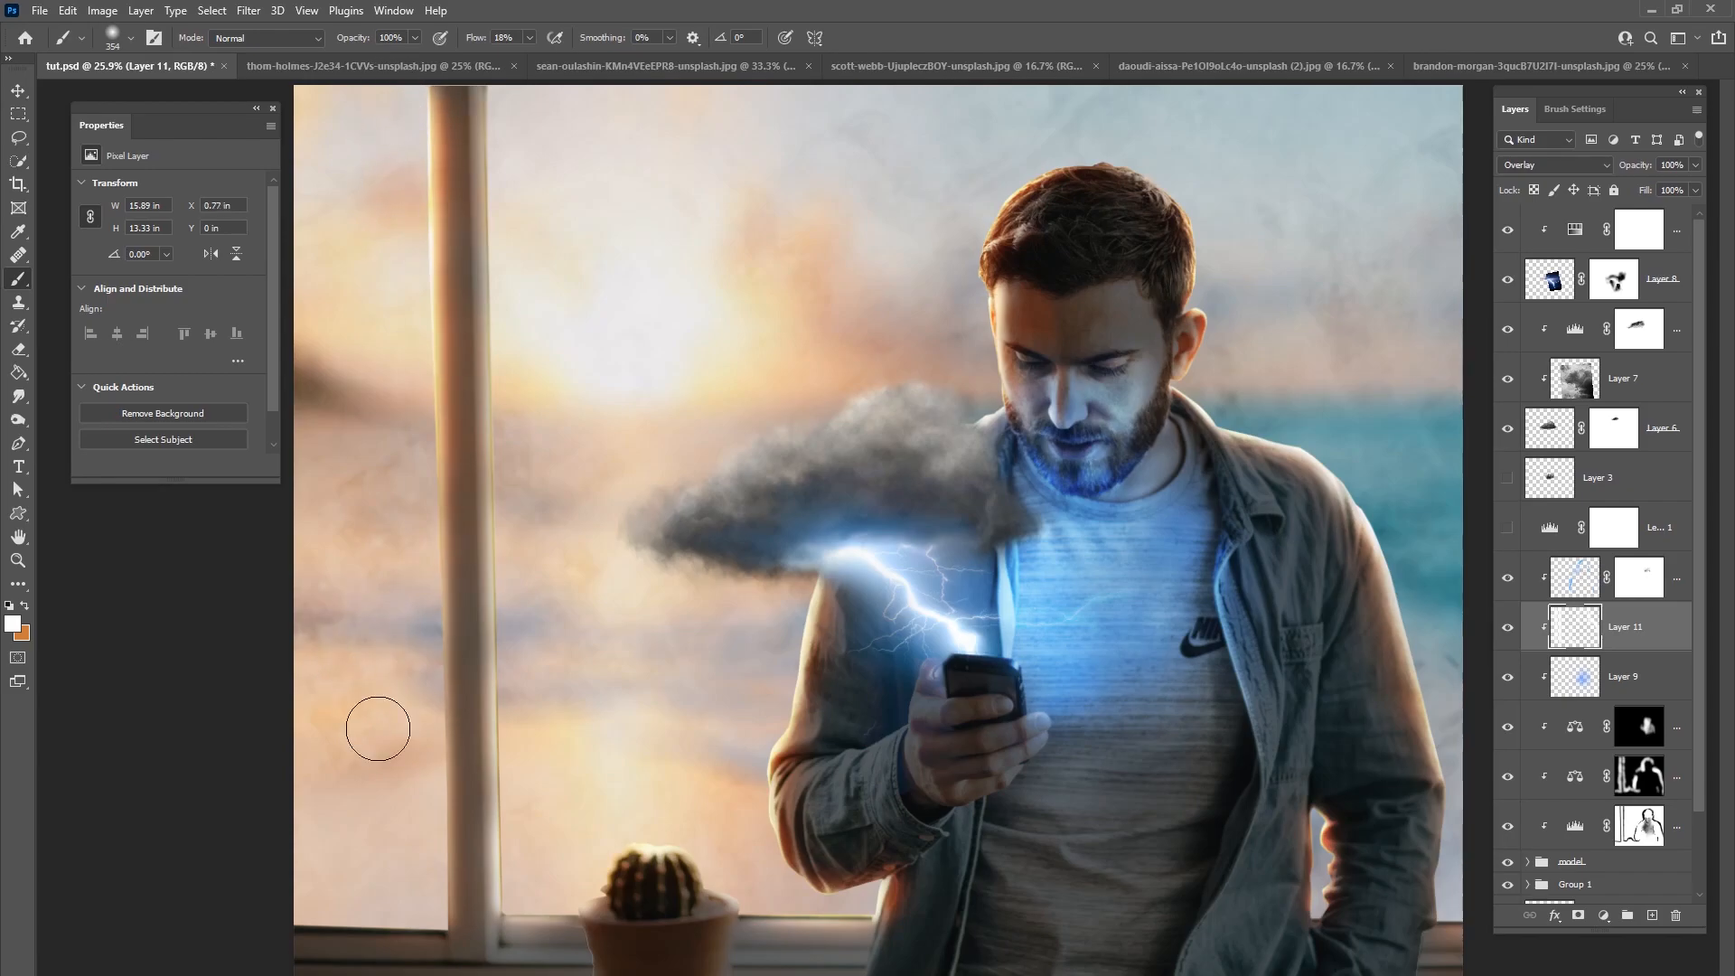
{"action": "mouse_move", "coordinate": [400, 523]}
{"action": "left_mouse_down"}
{"action": "mouse_move", "coordinate": [422, 867]}
{"action": "mouse_move", "coordinate": [337, 280]}
{"action": "left_mouse_up"}
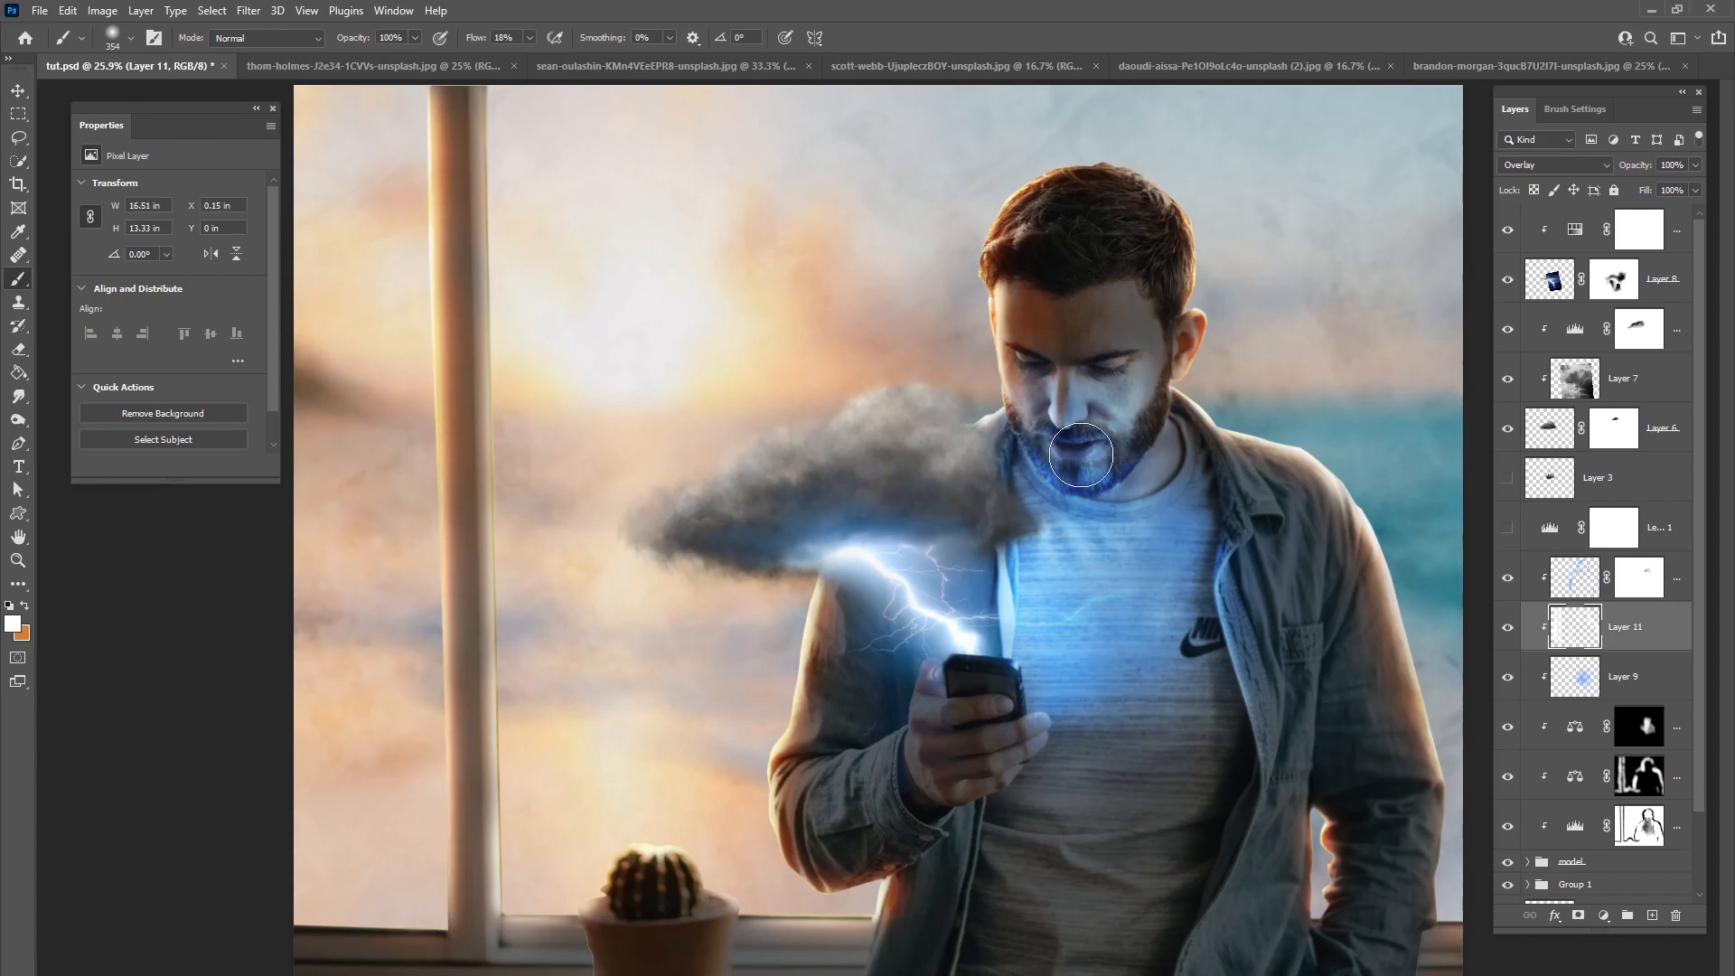
Step: Compare the image with and without the white Overlay layer, and save the document
{"action": "left_click", "coordinate": [1508, 627]}
{"action": "left_click", "coordinate": [1509, 627]}
{"action": "left_click", "coordinate": [1509, 627]}
{"action": "left_click", "coordinate": [1509, 627]}
{"action": "left_click", "coordinate": [40, 11]}
{"action": "left_click", "coordinate": [84, 220]}
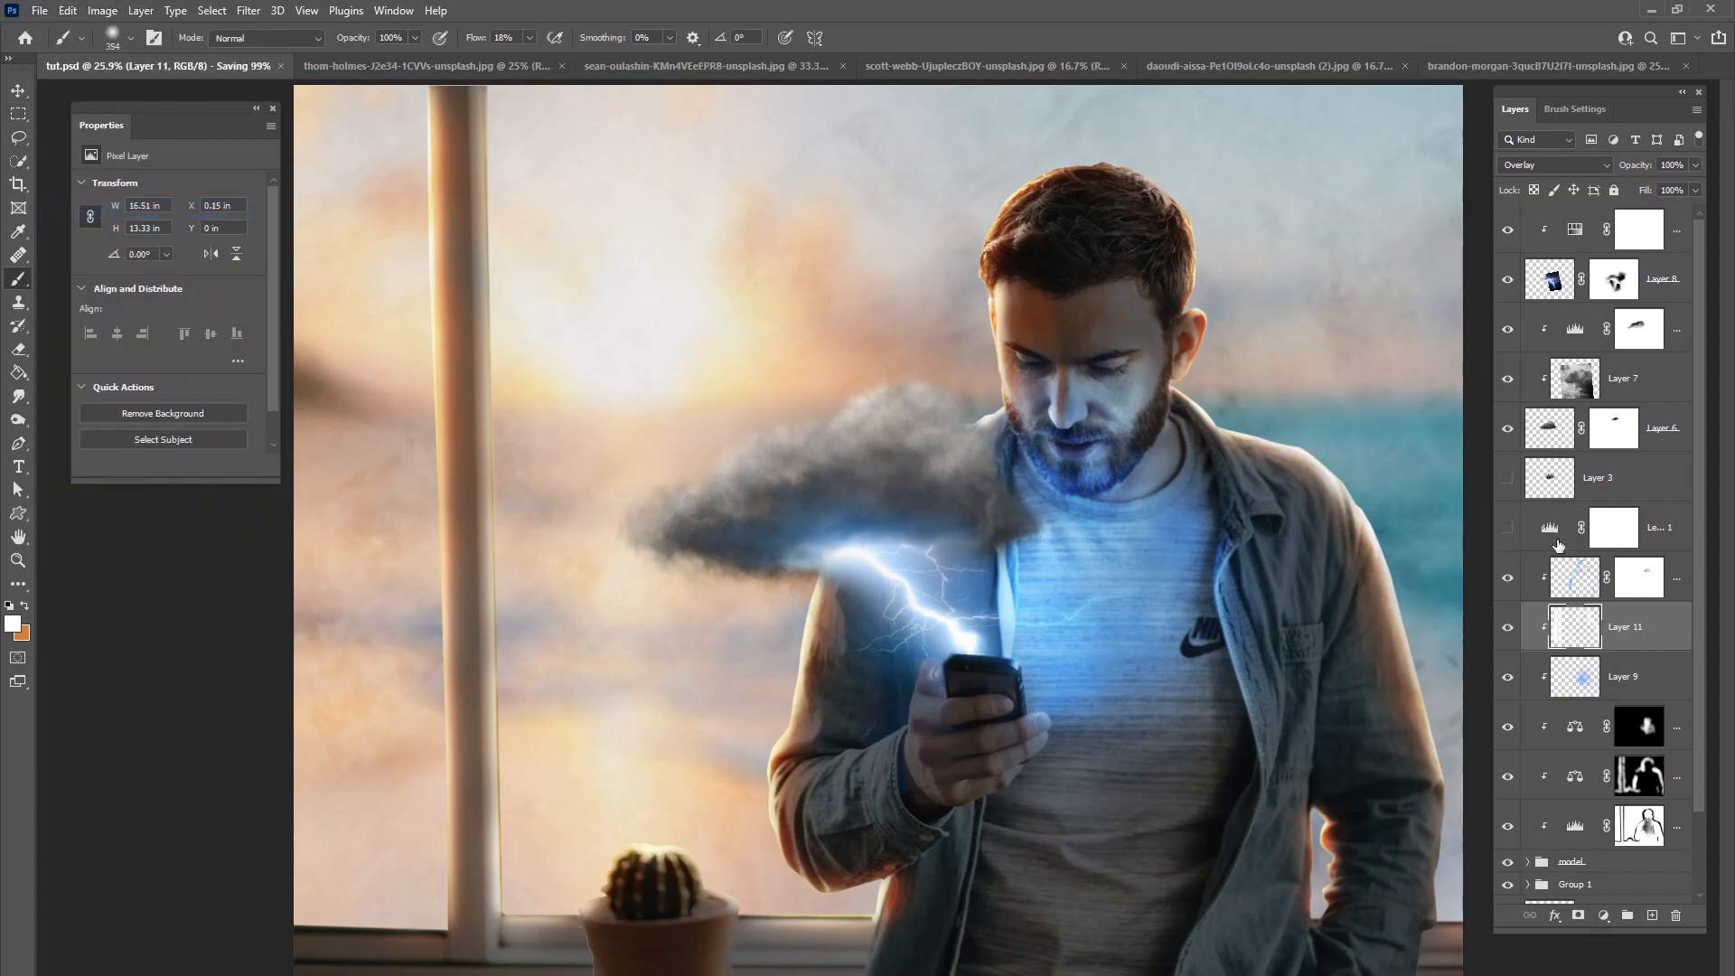
Step: Expand the model group and check the layer mask of the man's photo
{"action": "scroll", "coordinate": [1703, 720], "scroll_direction": "down", "scroll_amount": 2}
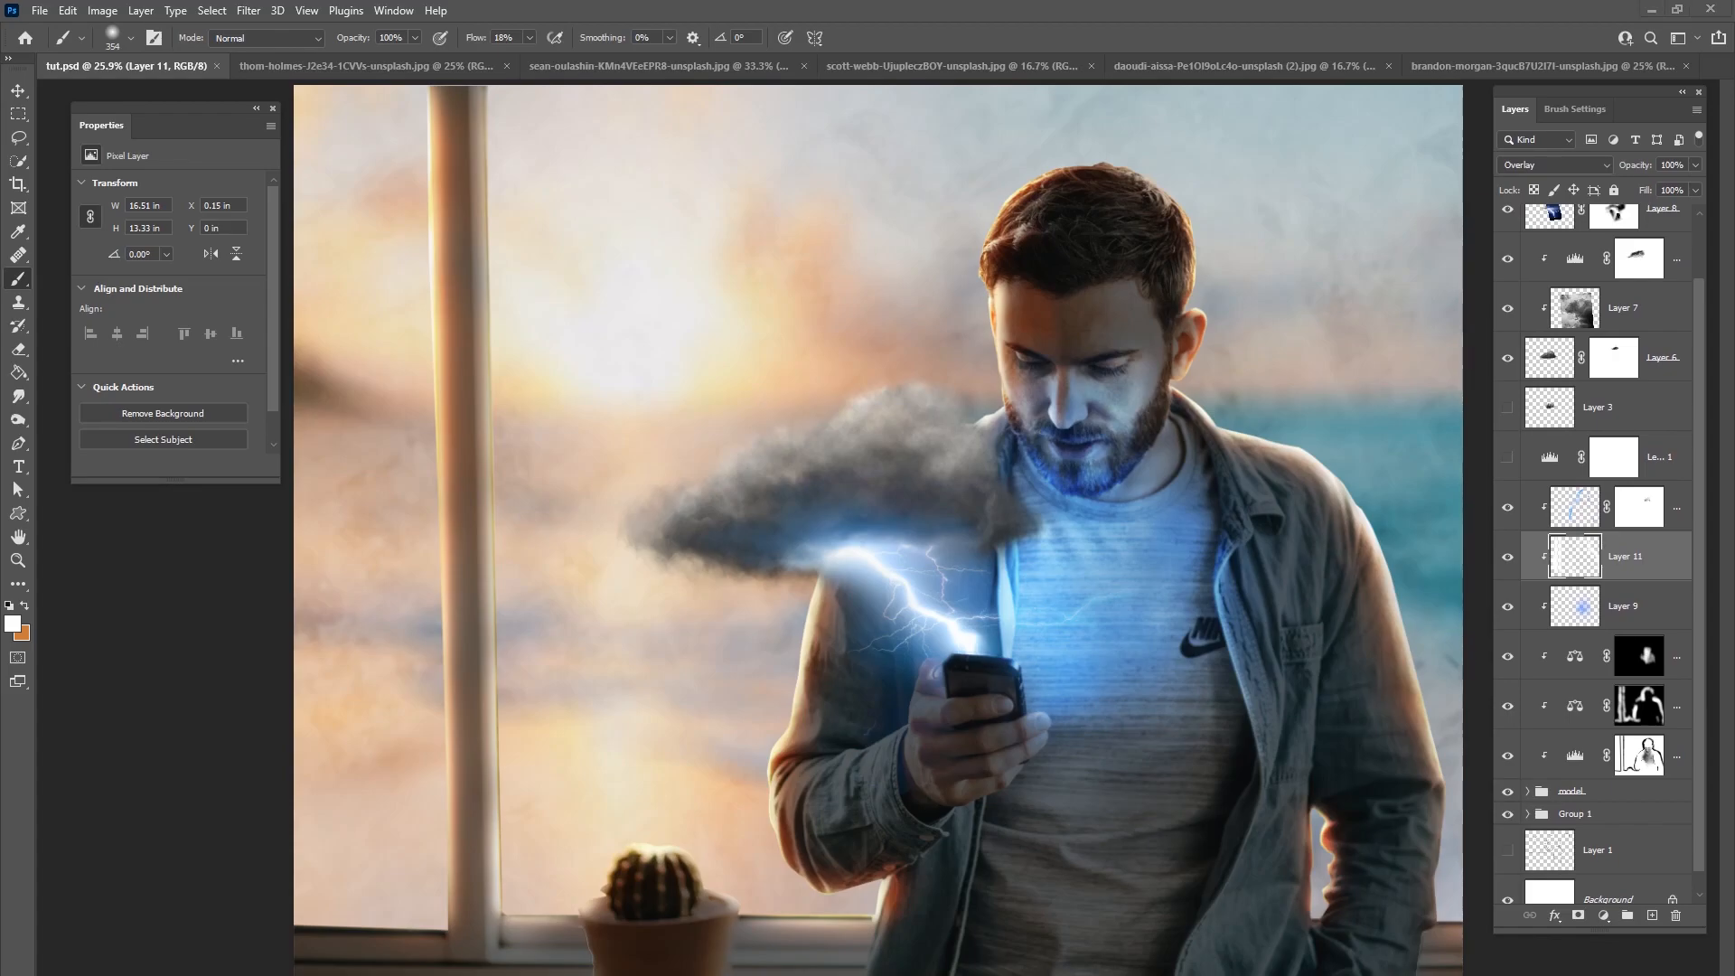
{"action": "left_click", "coordinate": [67, 11]}
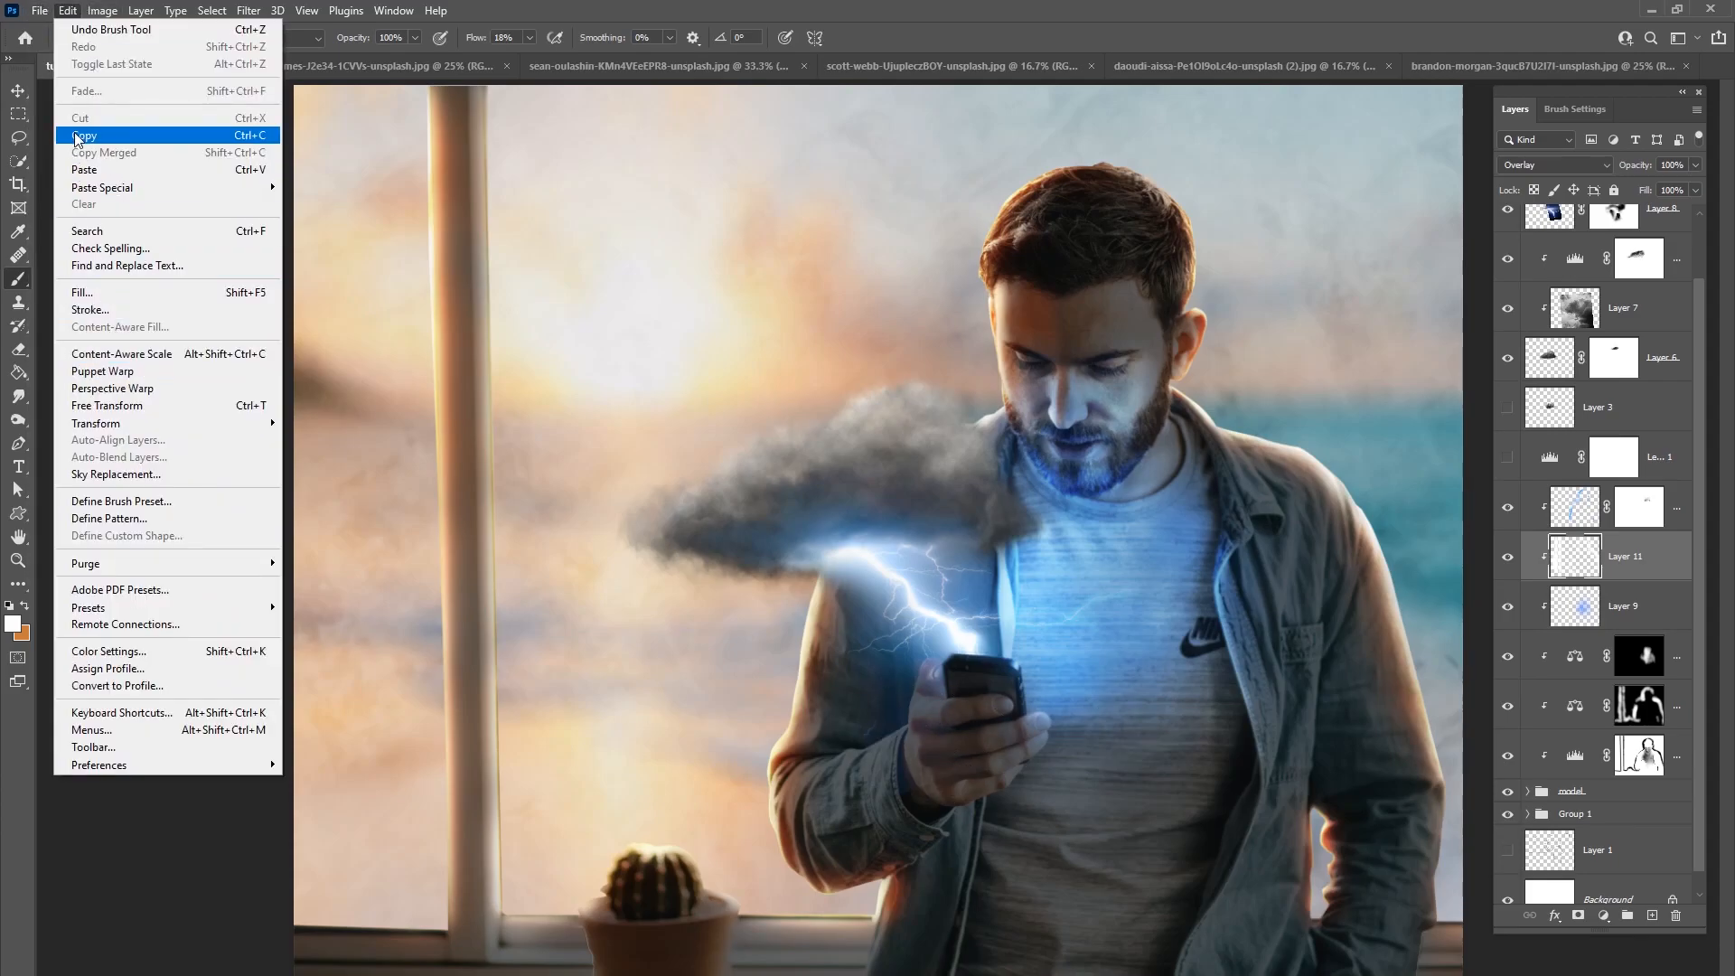
{"action": "left_click", "coordinate": [40, 11]}
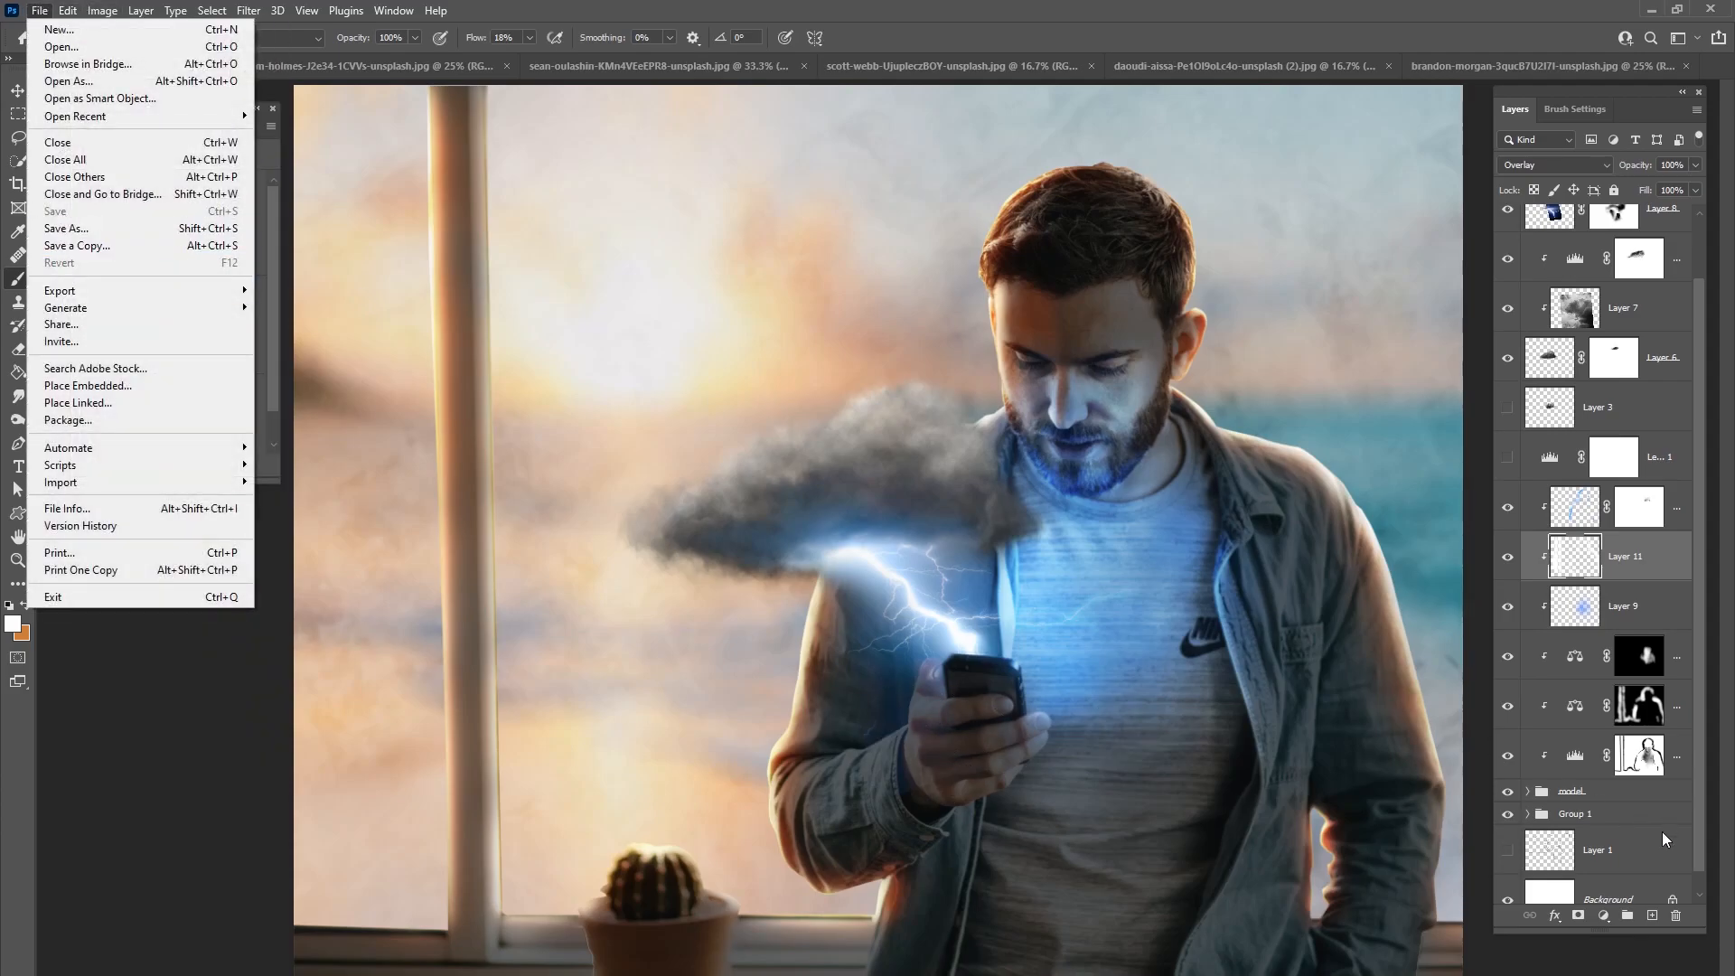
{"action": "left_click", "coordinate": [1627, 847]}
{"action": "left_click", "coordinate": [1527, 792]}
{"action": "left_click", "coordinate": [1643, 838]}
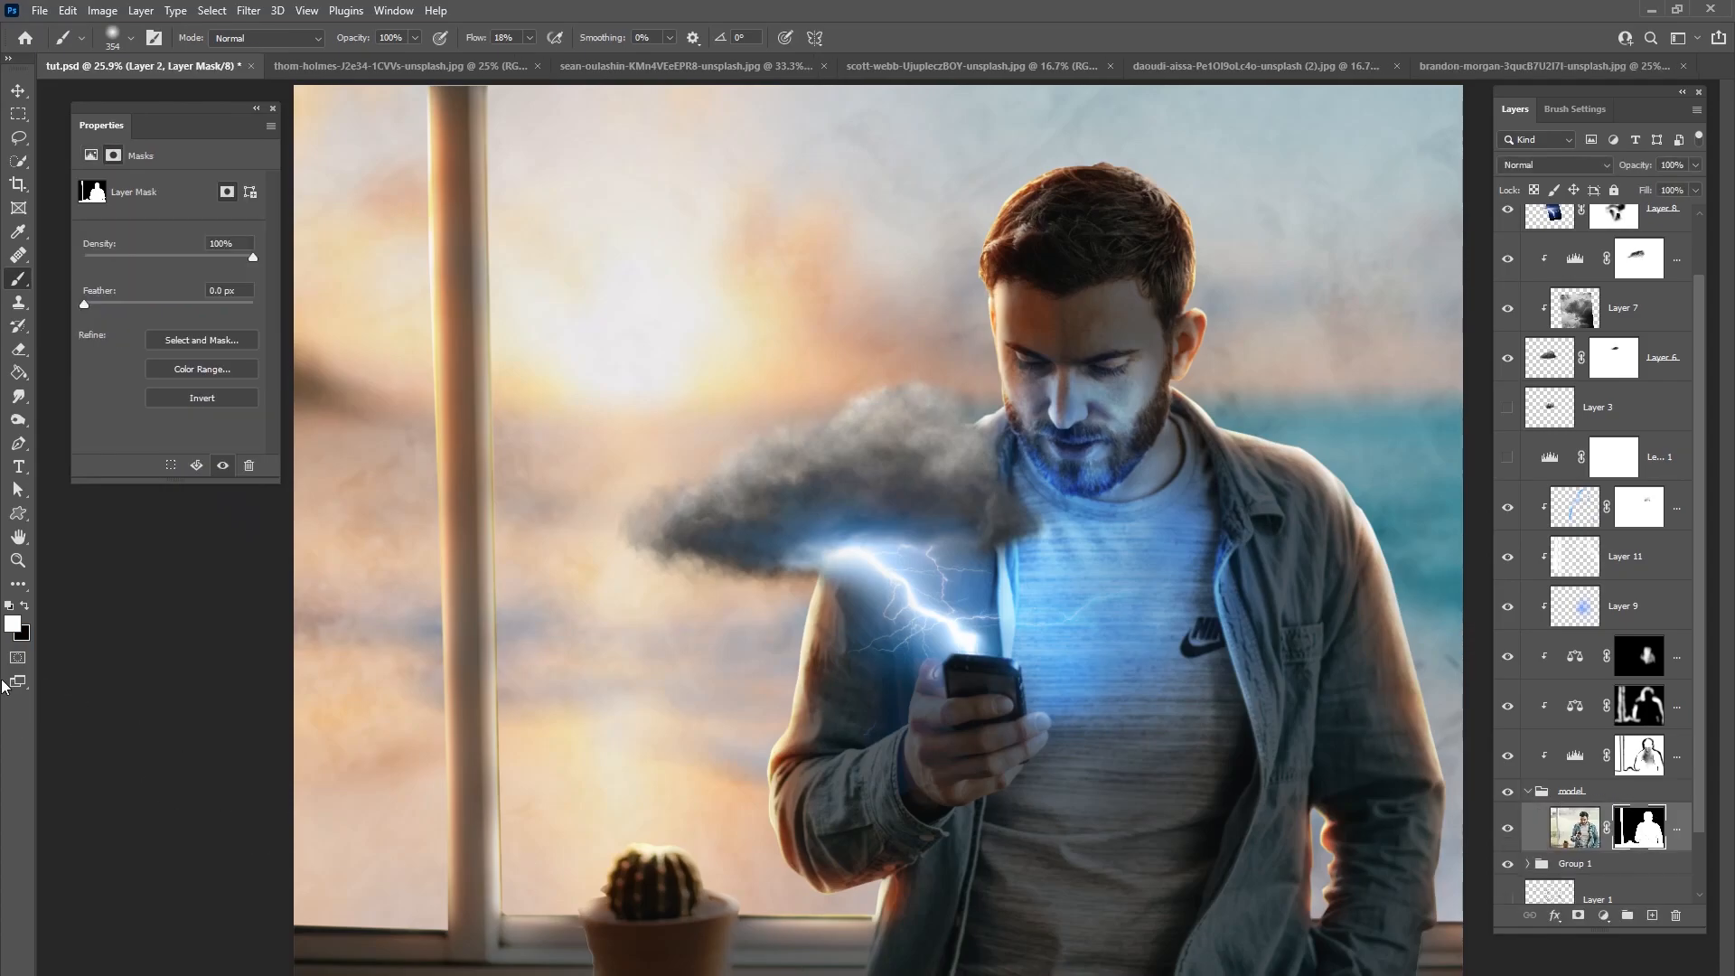
{"action": "left_click", "coordinate": [529, 37]}
{"action": "left_click", "coordinate": [769, 975]}
{"action": "scroll", "coordinate": [1706, 435], "scroll_direction": "up", "scroll_amount": 1}
Step: Lower the opacity of the Screen-mode cloud texture on Layer 7 to 27%, checking it against the Levels adjustment above
{"action": "left_click", "coordinate": [1508, 333]}
{"action": "left_click", "coordinate": [1509, 333]}
{"action": "left_click", "coordinate": [1645, 384]}
{"action": "left_click", "coordinate": [1508, 379]}
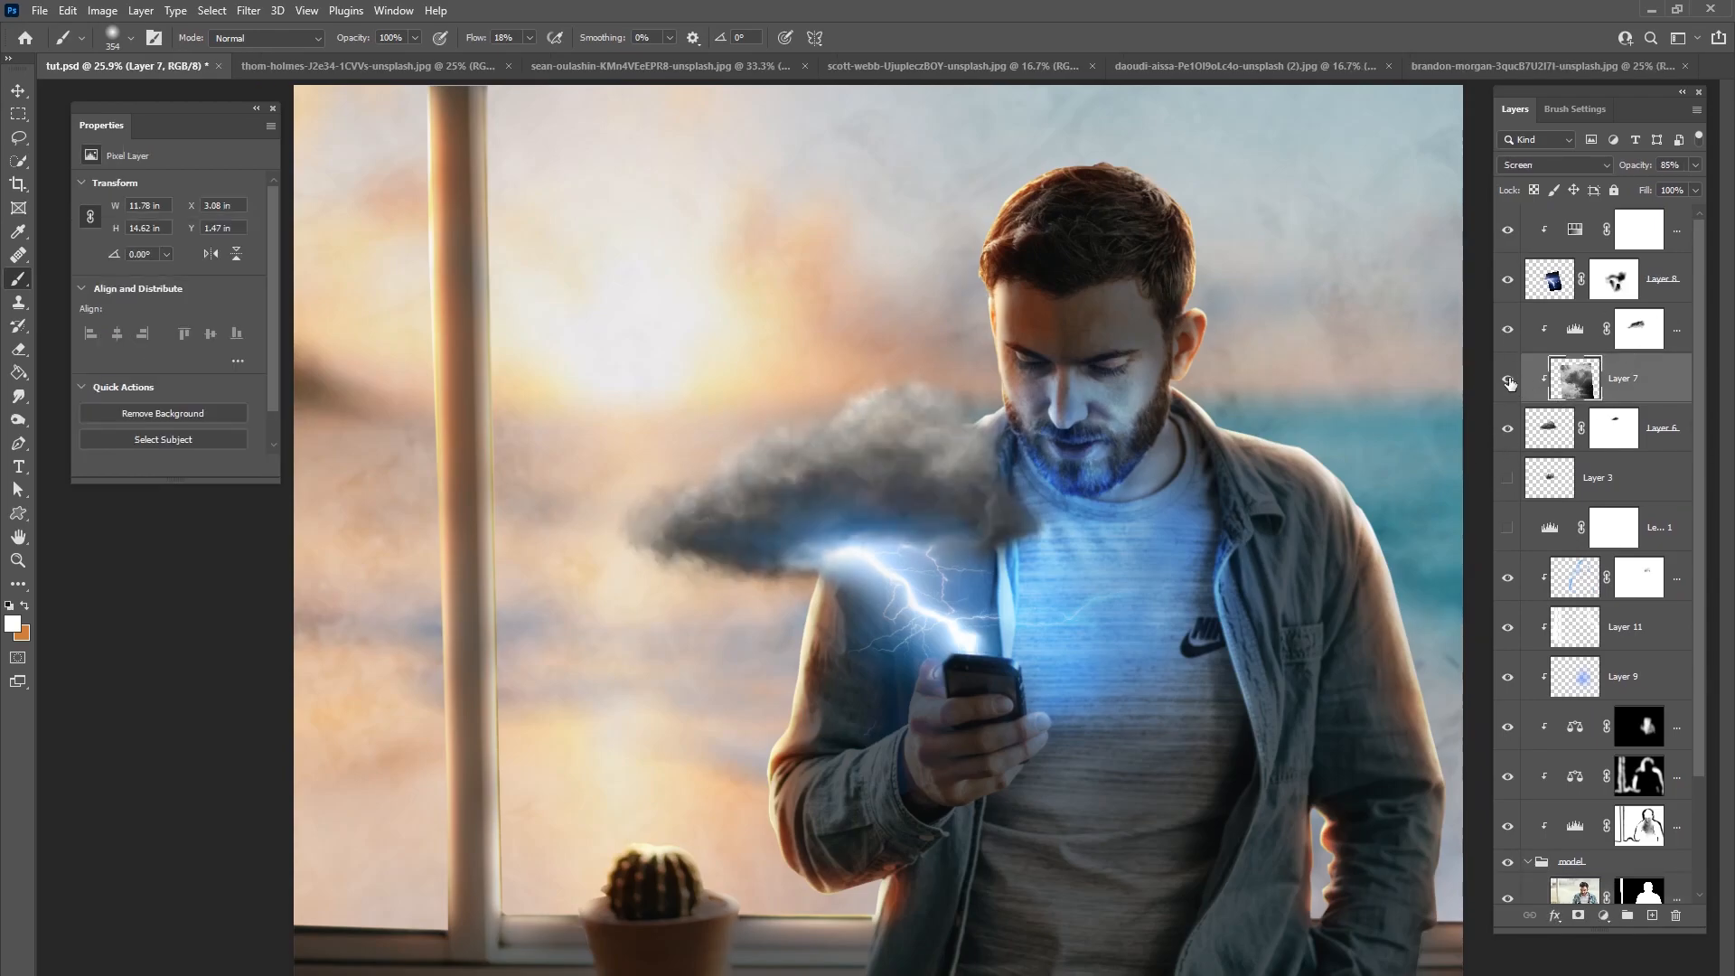
{"action": "left_click", "coordinate": [1508, 379]}
{"action": "left_click_drag", "start_coordinate": [1672, 188], "coordinate": [1645, 190]}
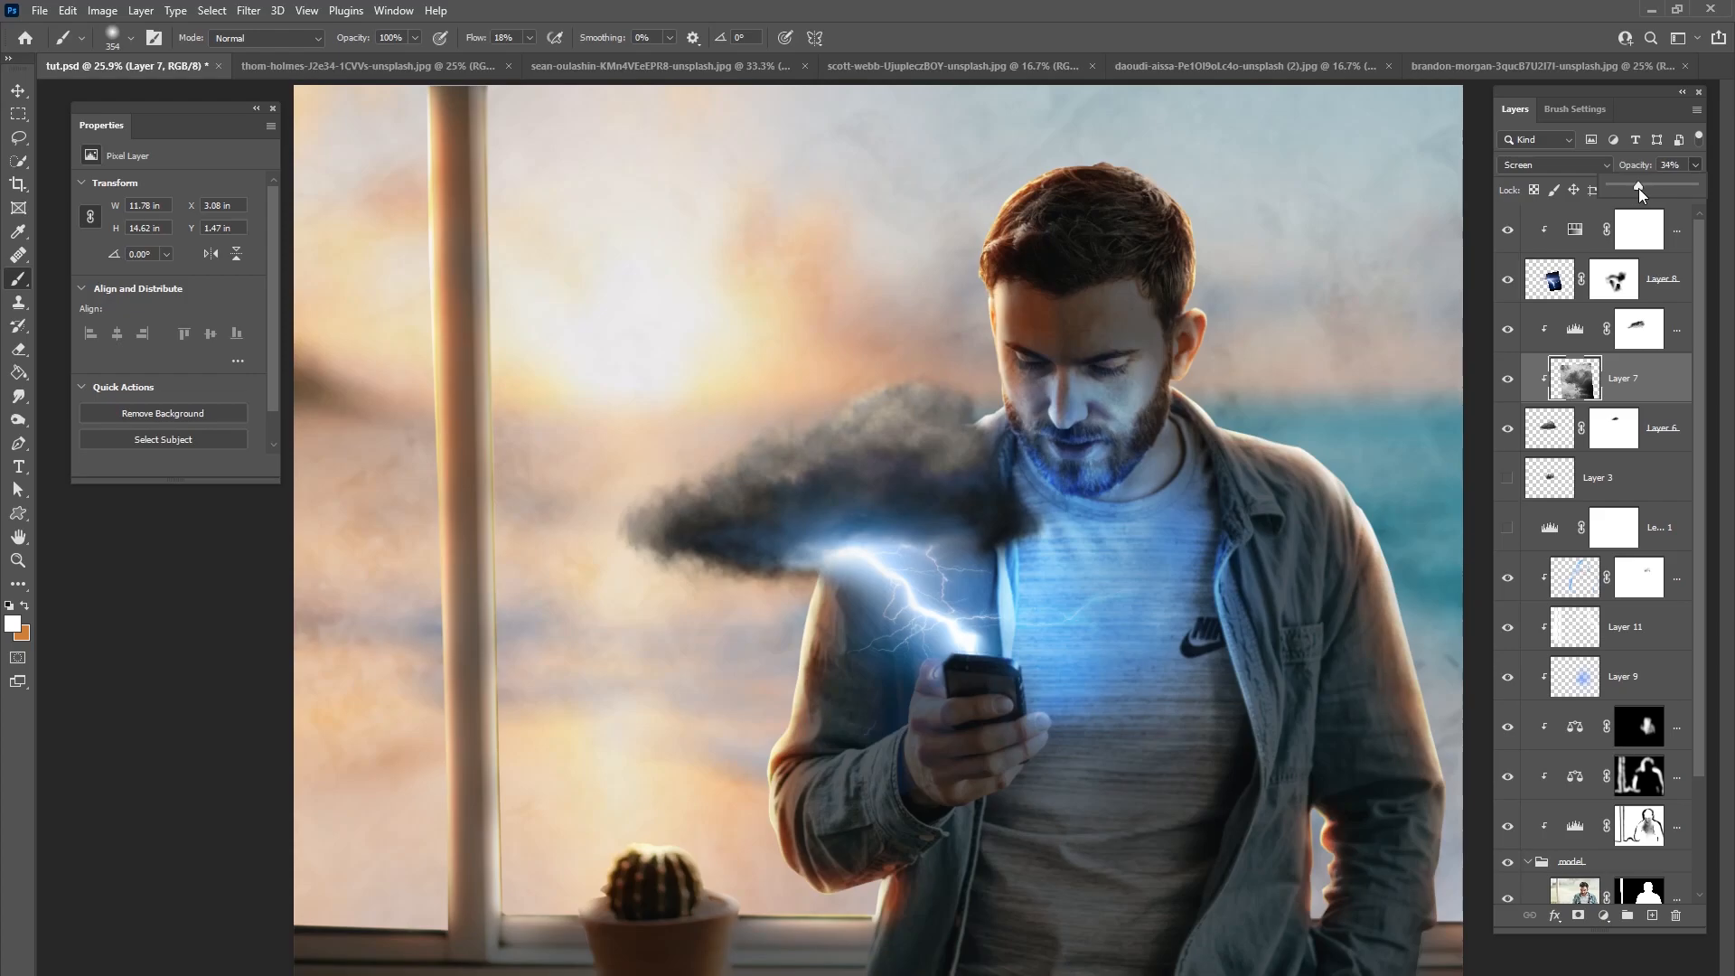
{"action": "left_click", "coordinate": [1507, 329]}
{"action": "left_click", "coordinate": [1507, 329]}
{"action": "left_click_drag", "start_coordinate": [1602, 189], "coordinate": [1636, 192]}
Step: Compare the cloud with and without its clipped Levels adjustment
{"action": "left_click", "coordinate": [1508, 329]}
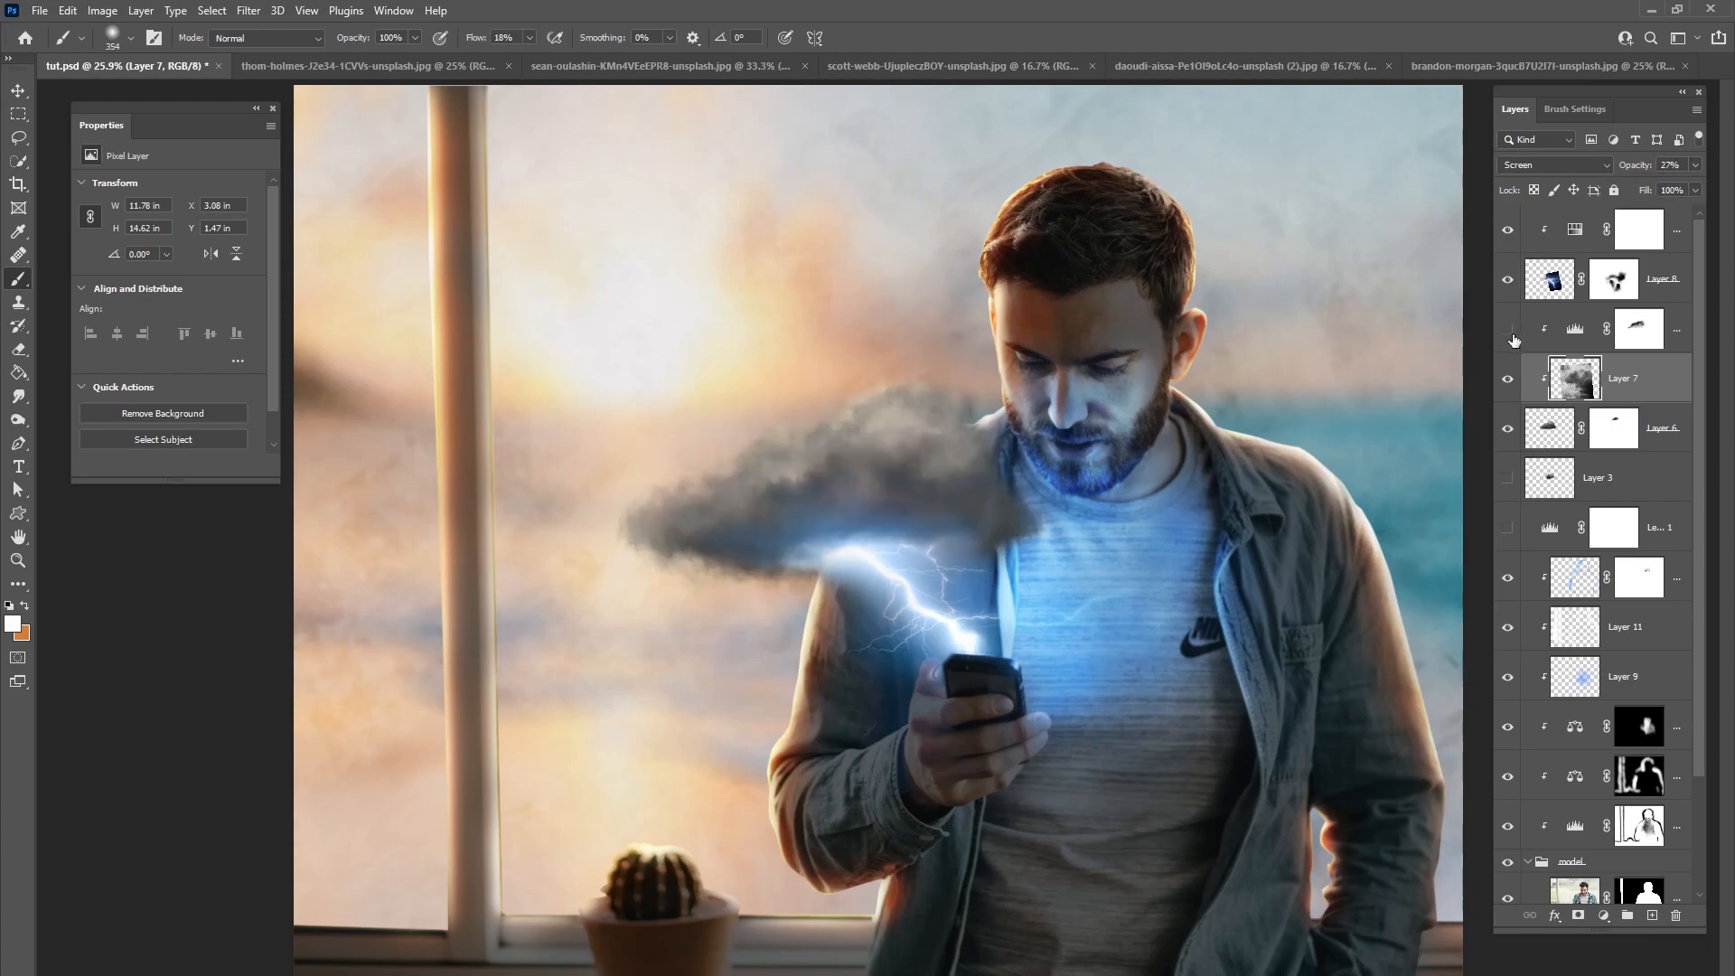
{"action": "left_click", "coordinate": [1508, 331]}
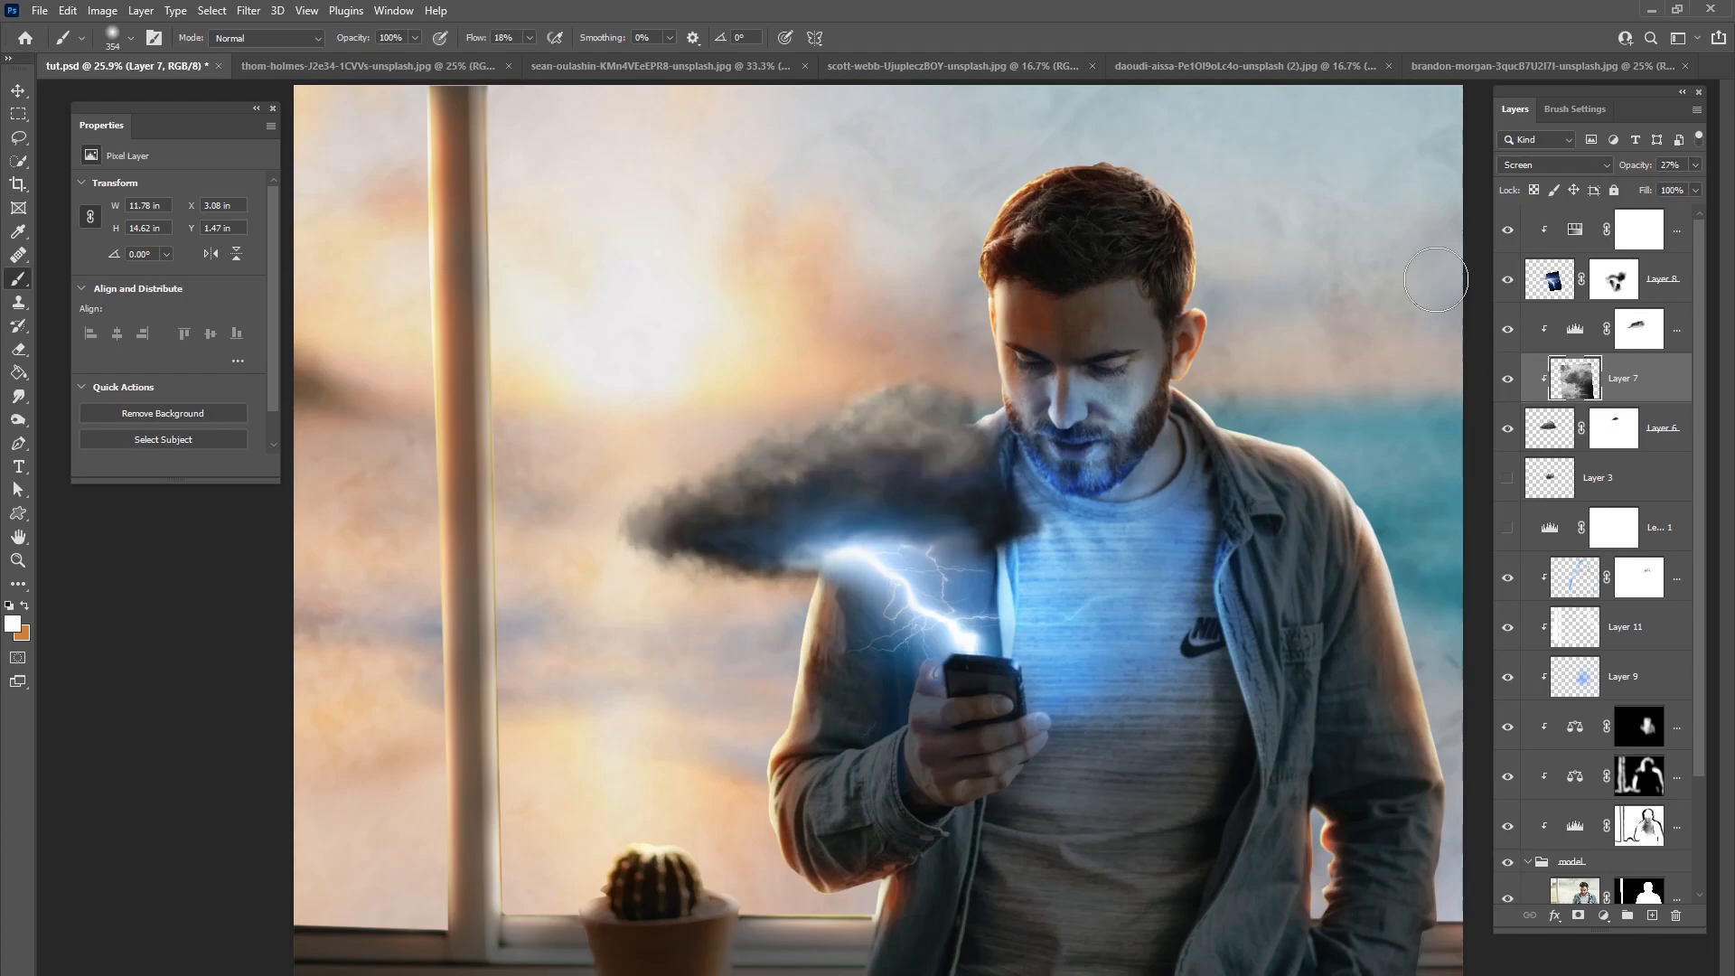
{"action": "left_click", "coordinate": [1677, 344]}
{"action": "left_click", "coordinate": [1508, 333]}
{"action": "left_click", "coordinate": [1509, 332]}
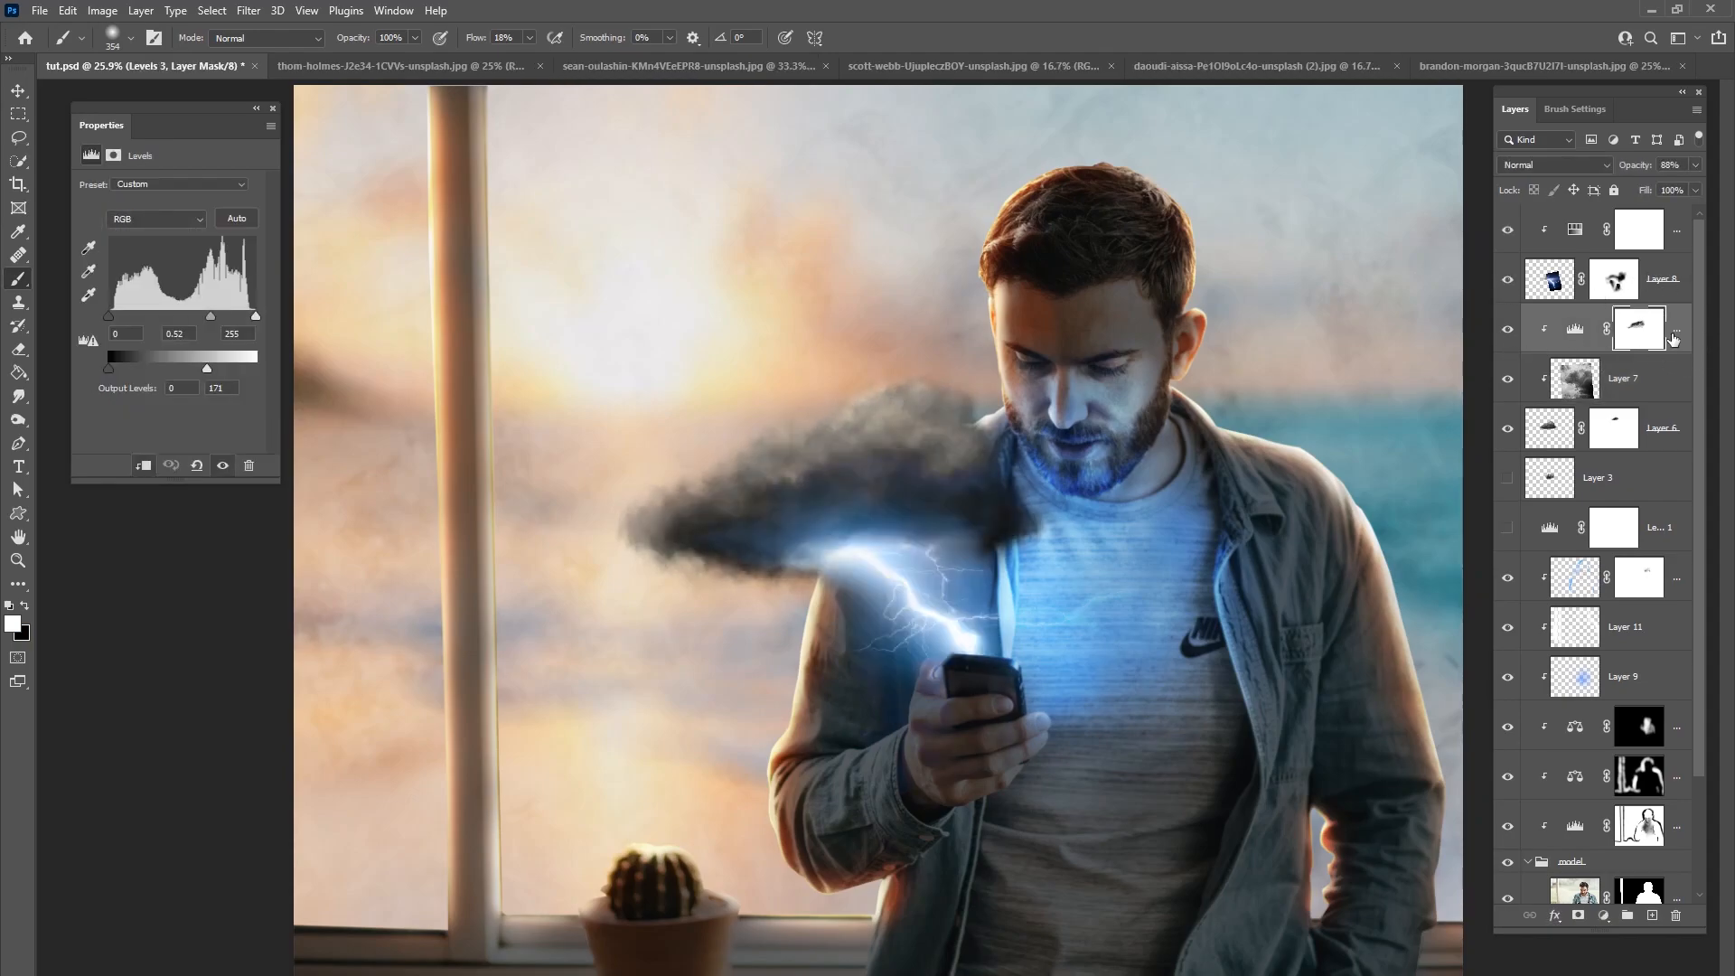
Step: Add a new layer above the topmost Hue/Saturation adjustment and set its blend mode to Divide
{"action": "left_click", "coordinate": [1685, 237]}
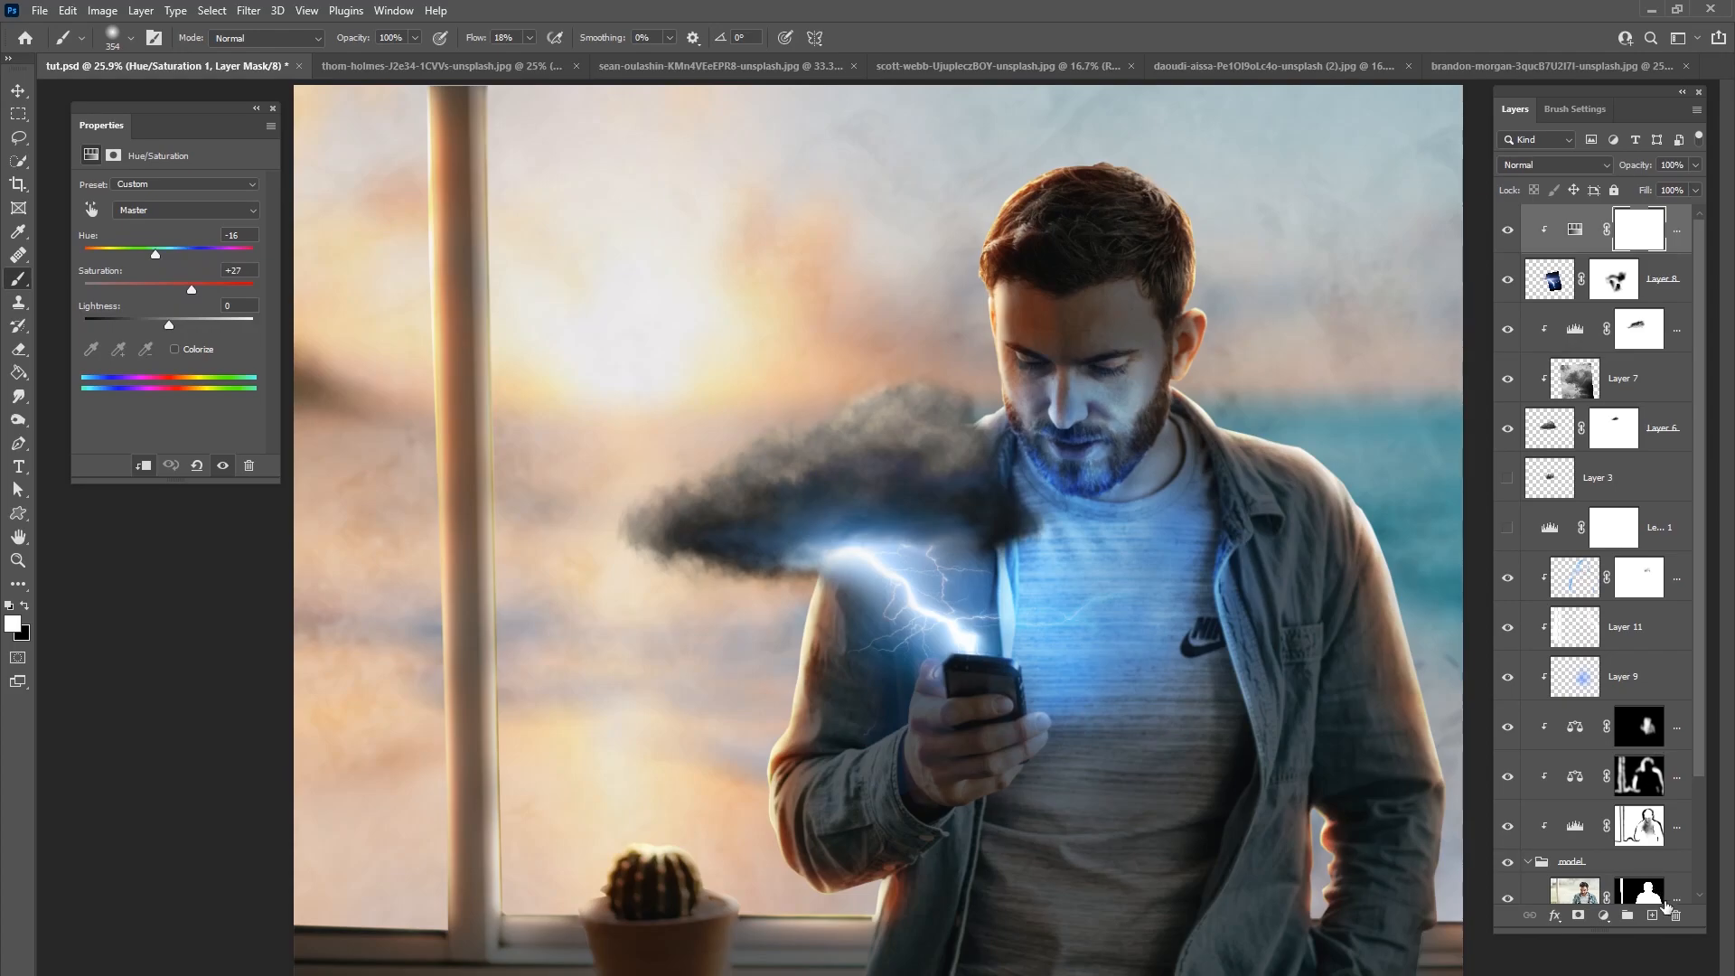
{"action": "left_click", "coordinate": [1653, 916]}
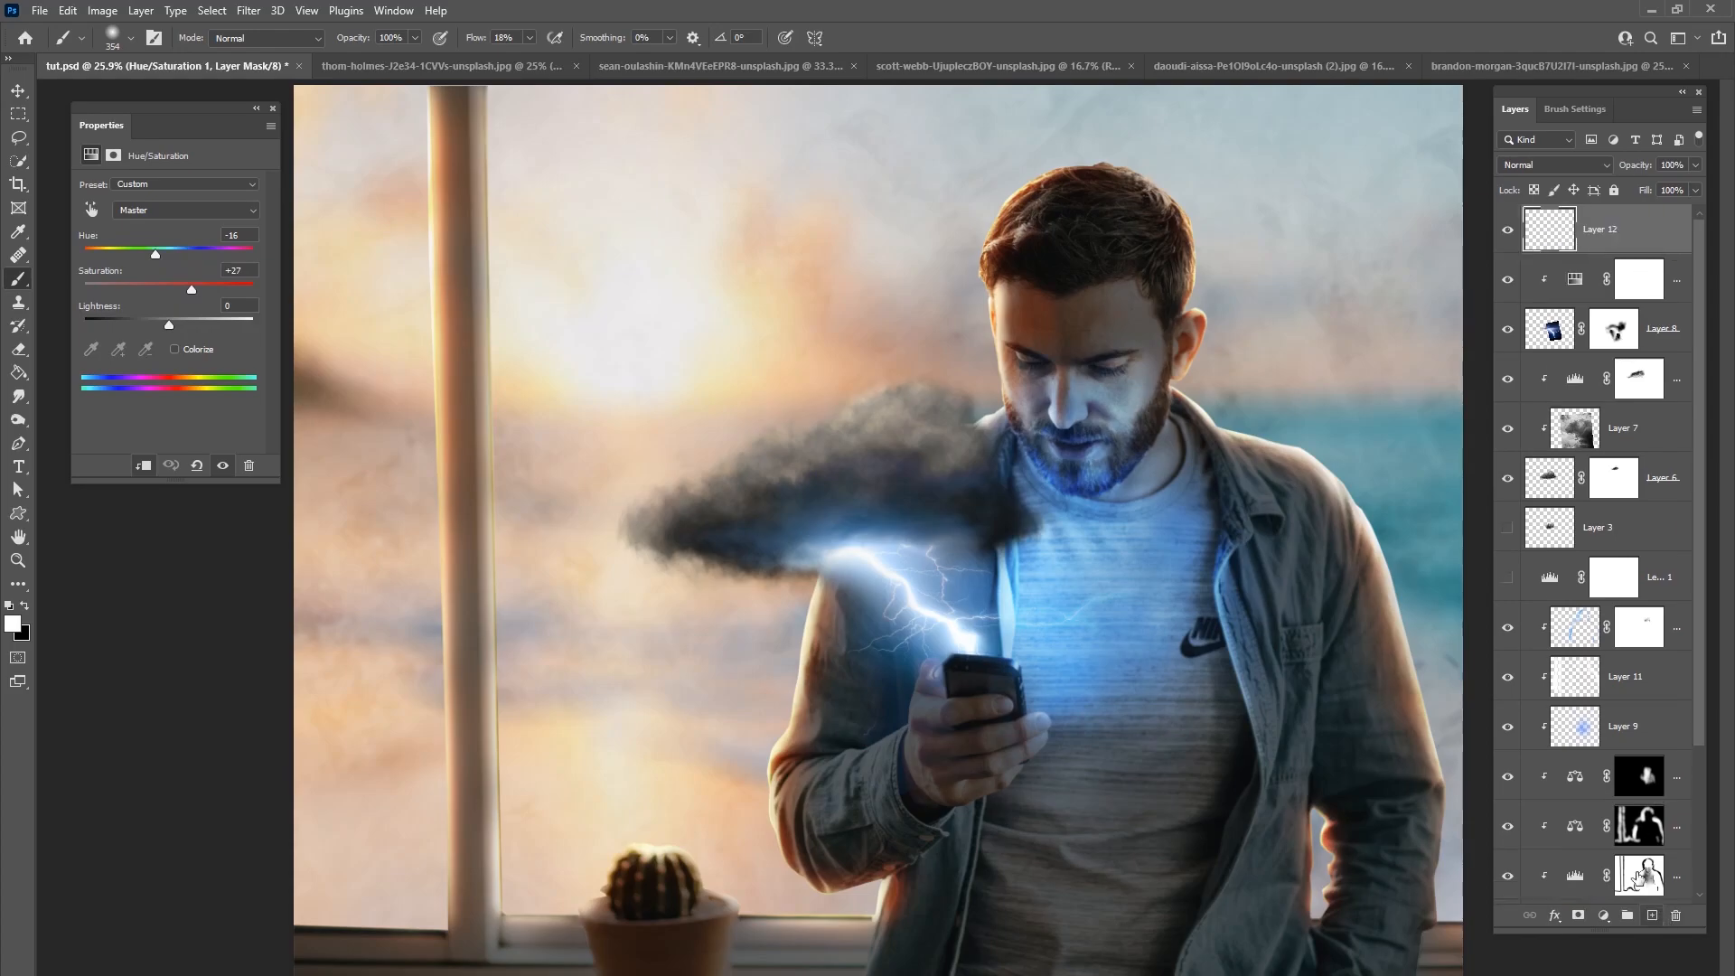
{"action": "left_click", "coordinate": [1555, 165]}
{"action": "left_click", "coordinate": [1528, 540]}
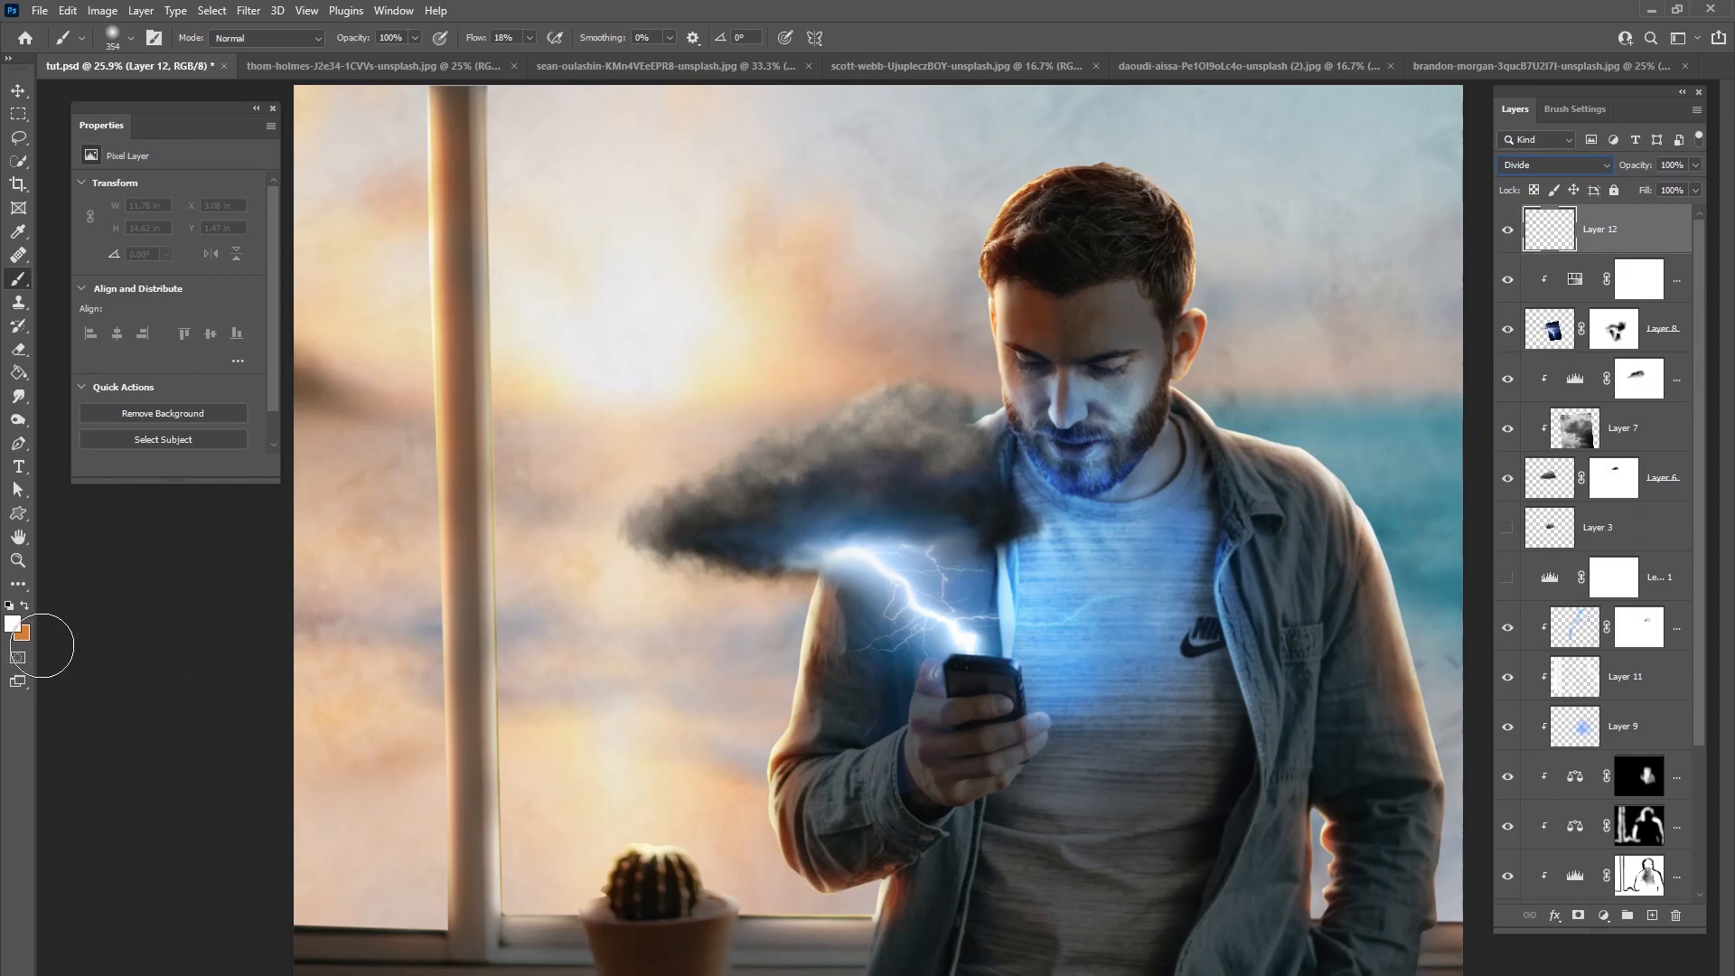
Step: Set the foreground colour to cyan-blue #1db8cf
{"action": "left_click", "coordinate": [12, 624]}
{"action": "left_click", "coordinate": [397, 697]}
{"action": "left_click", "coordinate": [334, 656]}
{"action": "left_click_drag", "start_coordinate": [397, 697], "coordinate": [398, 714]}
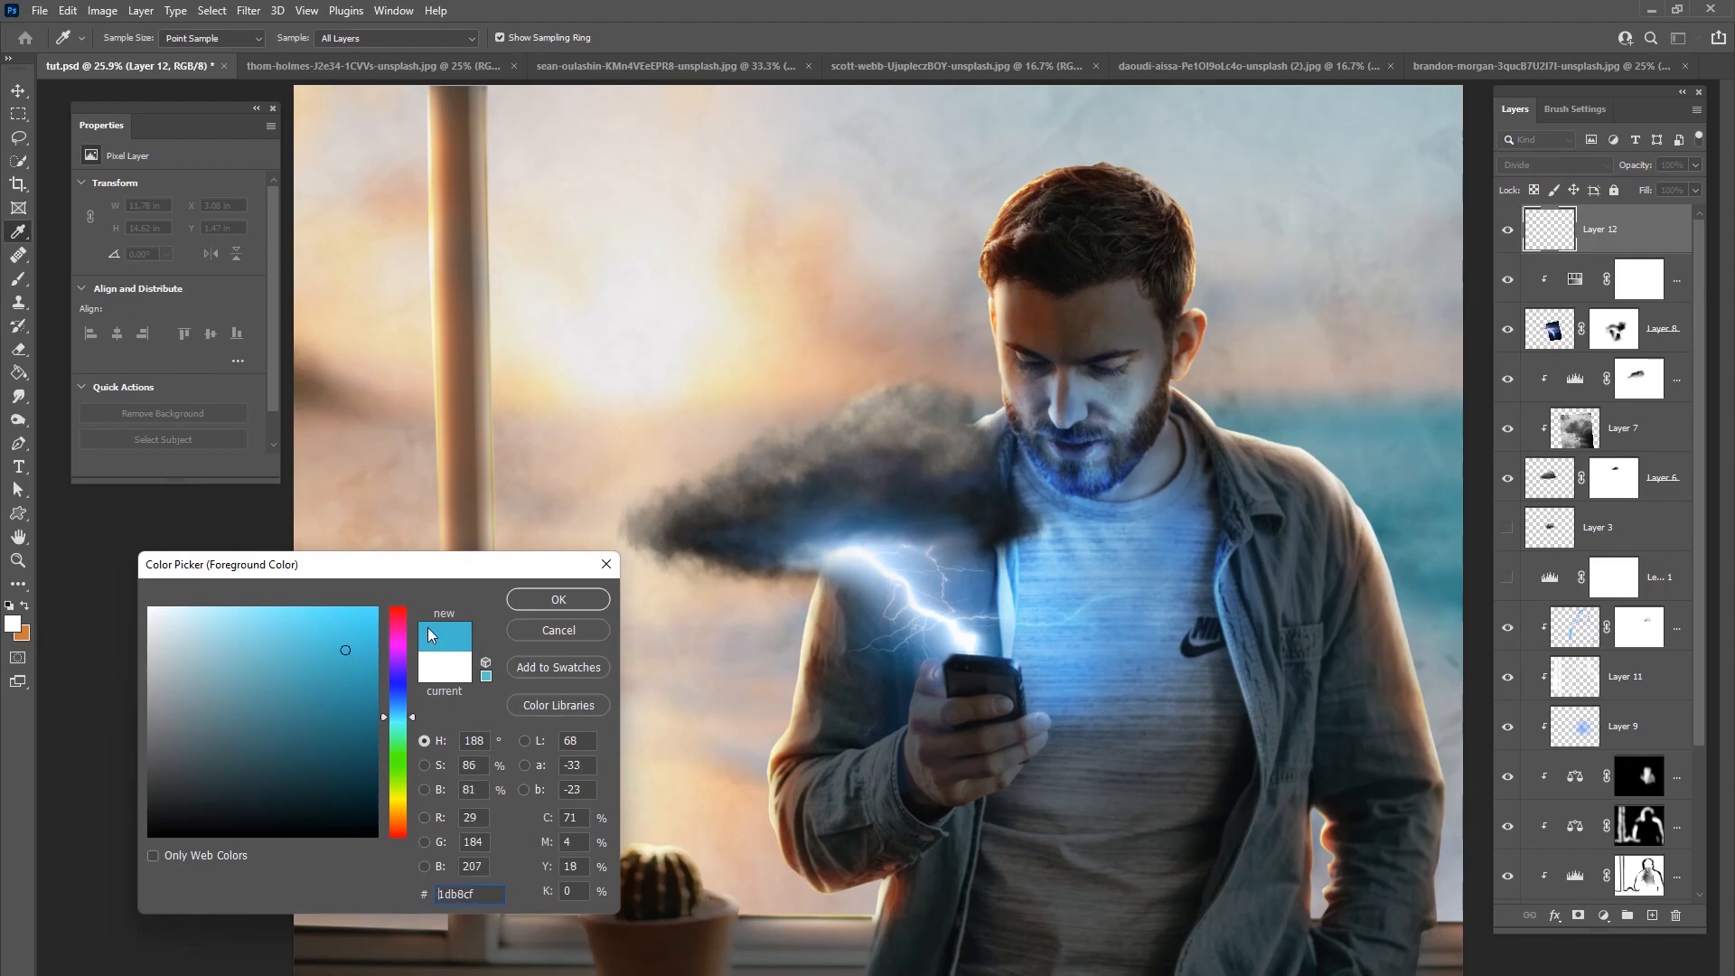
{"action": "left_click", "coordinate": [559, 599]}
Step: Try soft-brush glow strokes over the cloud, set the brush flow to 12%, and switch to the 193 px cloud-shaped brush
{"action": "mouse_move", "coordinate": [881, 399]}
{"action": "left_mouse_down"}
{"action": "mouse_move", "coordinate": [793, 418]}
{"action": "mouse_move", "coordinate": [678, 488]}
{"action": "left_mouse_up"}
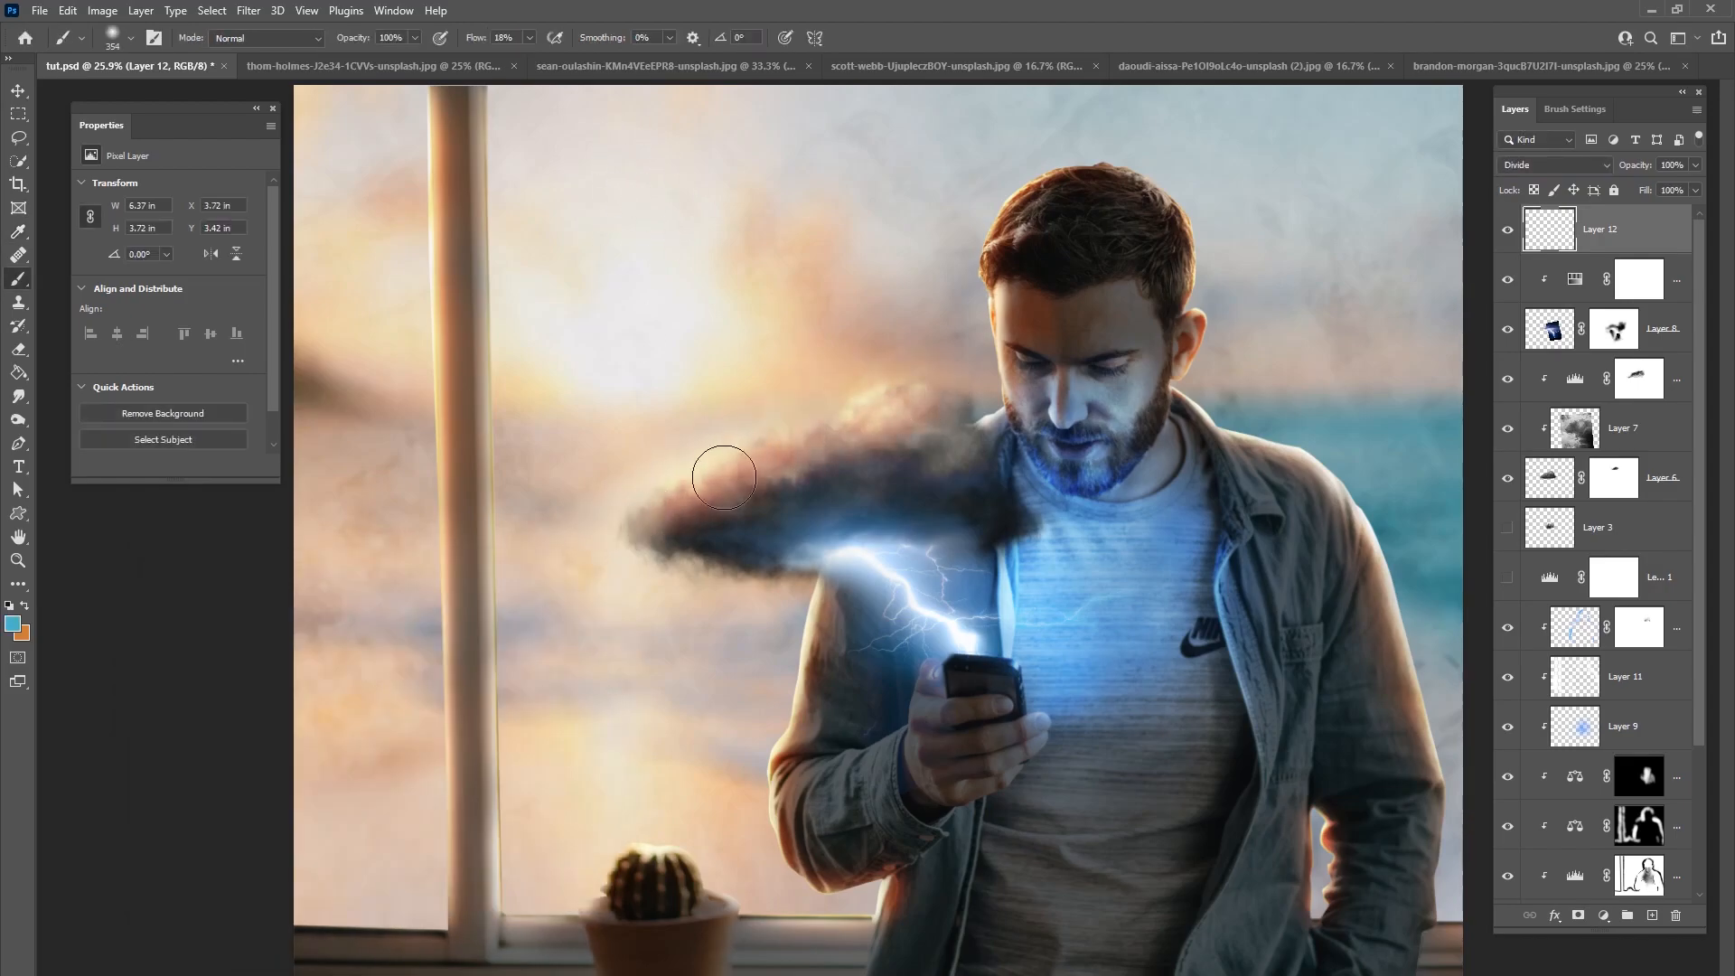
{"action": "right_click", "coordinate": [992, 353]}
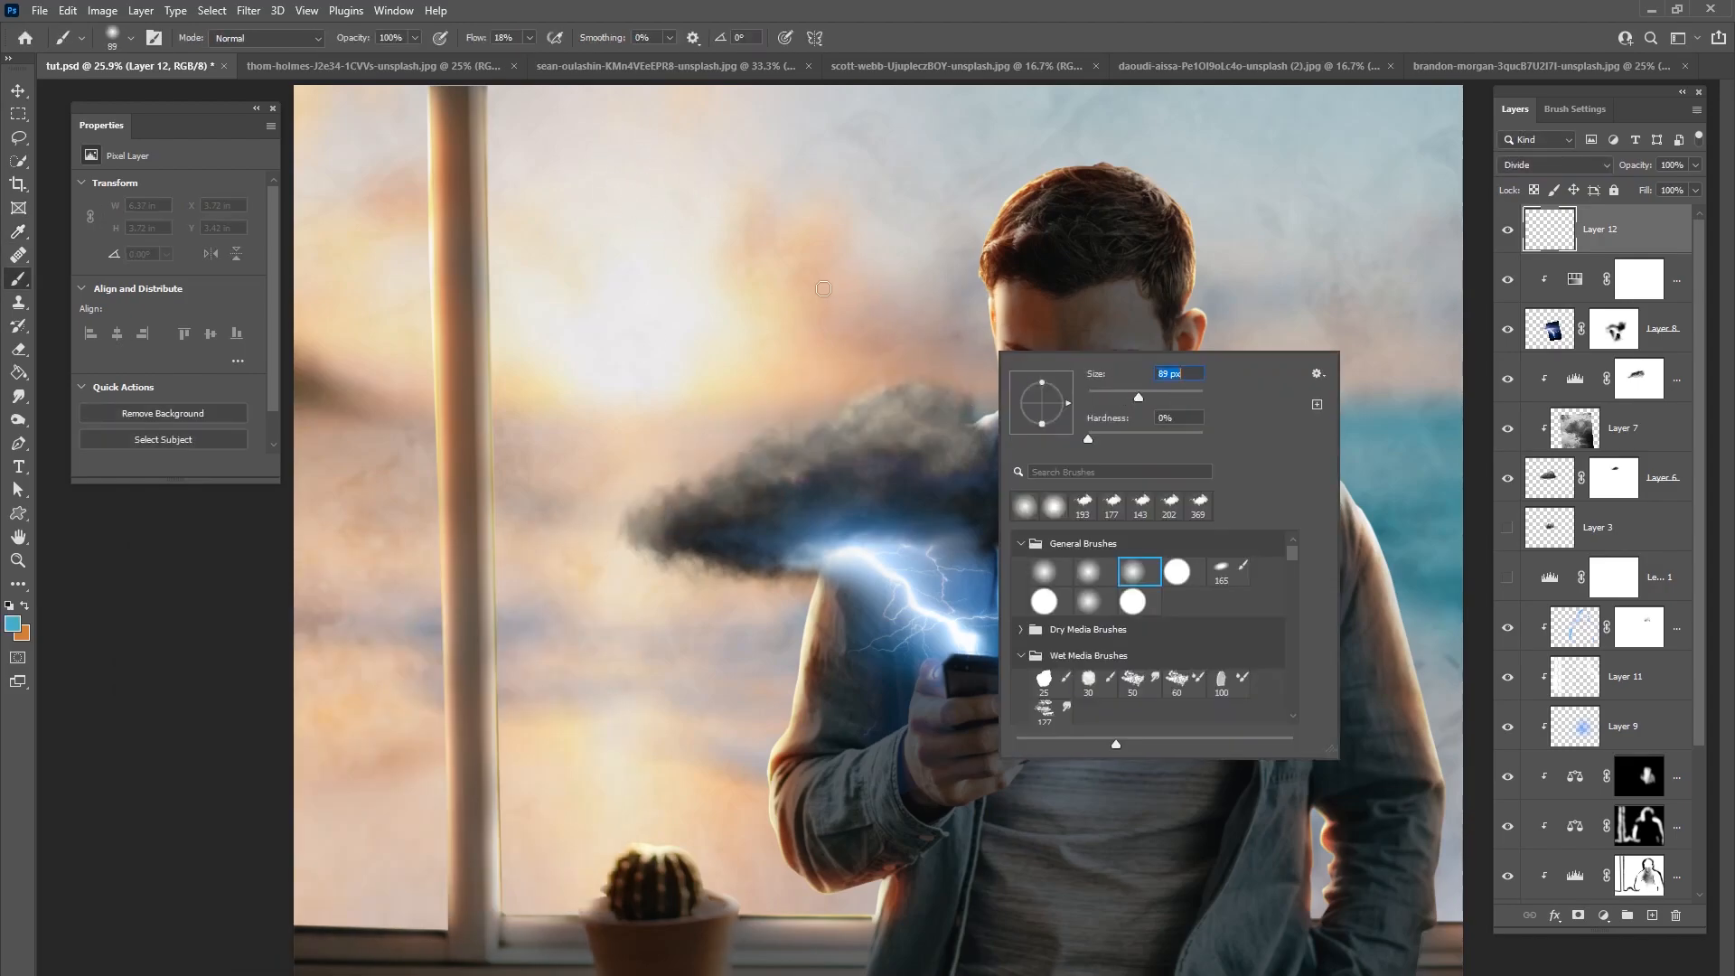
{"action": "left_click", "coordinate": [531, 38]}
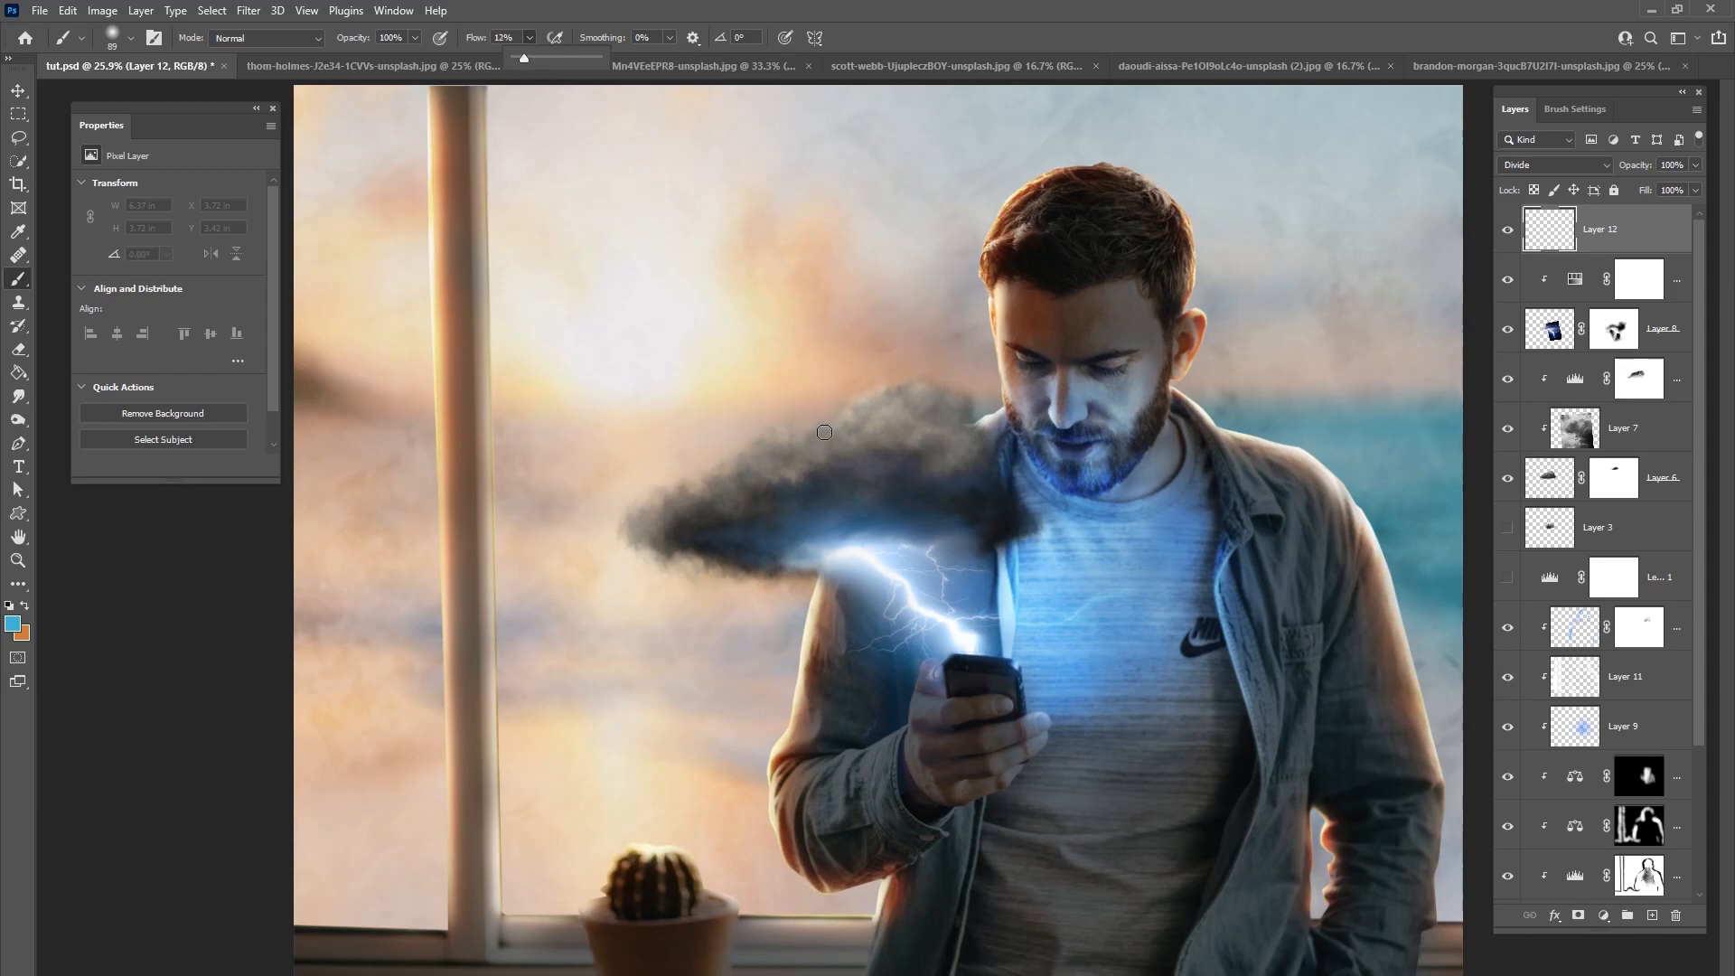
{"action": "left_click", "coordinate": [882, 395]}
{"action": "right_click", "coordinate": [883, 398]}
{"action": "left_click", "coordinate": [973, 554]}
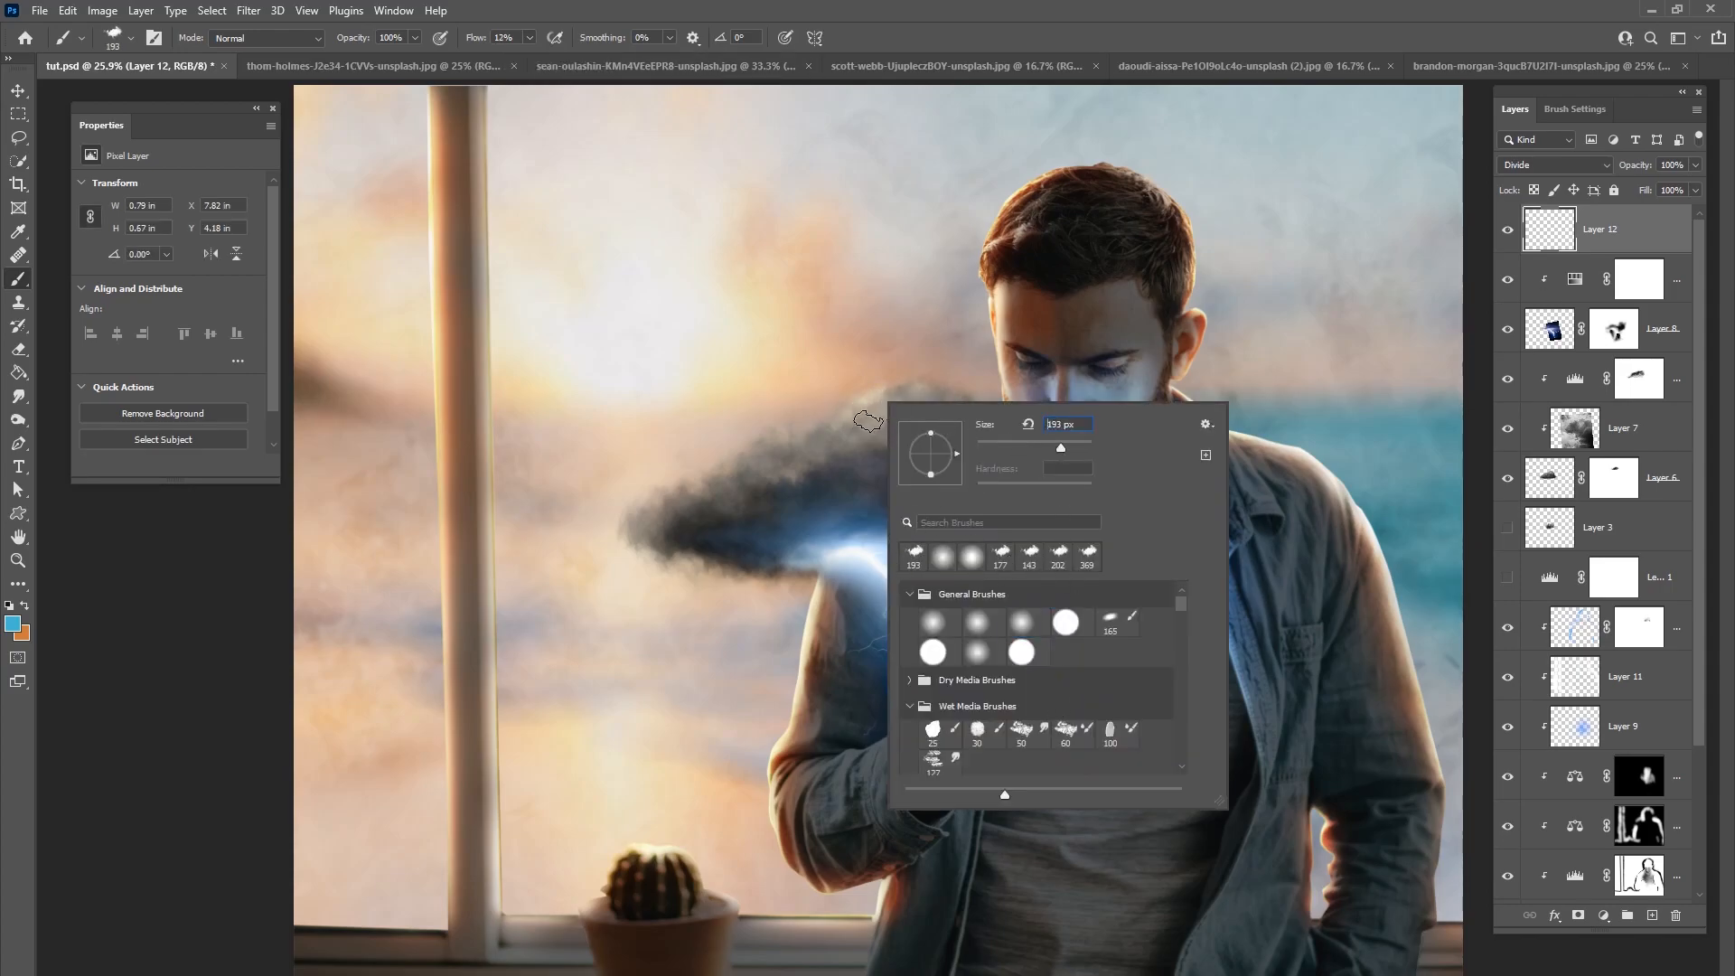
Step: Paint warm sunset highlights along the cloud's upper ridge on Layer 12 with the cloud brush, varying its size down to 80 px
{"action": "left_click", "coordinate": [855, 424]}
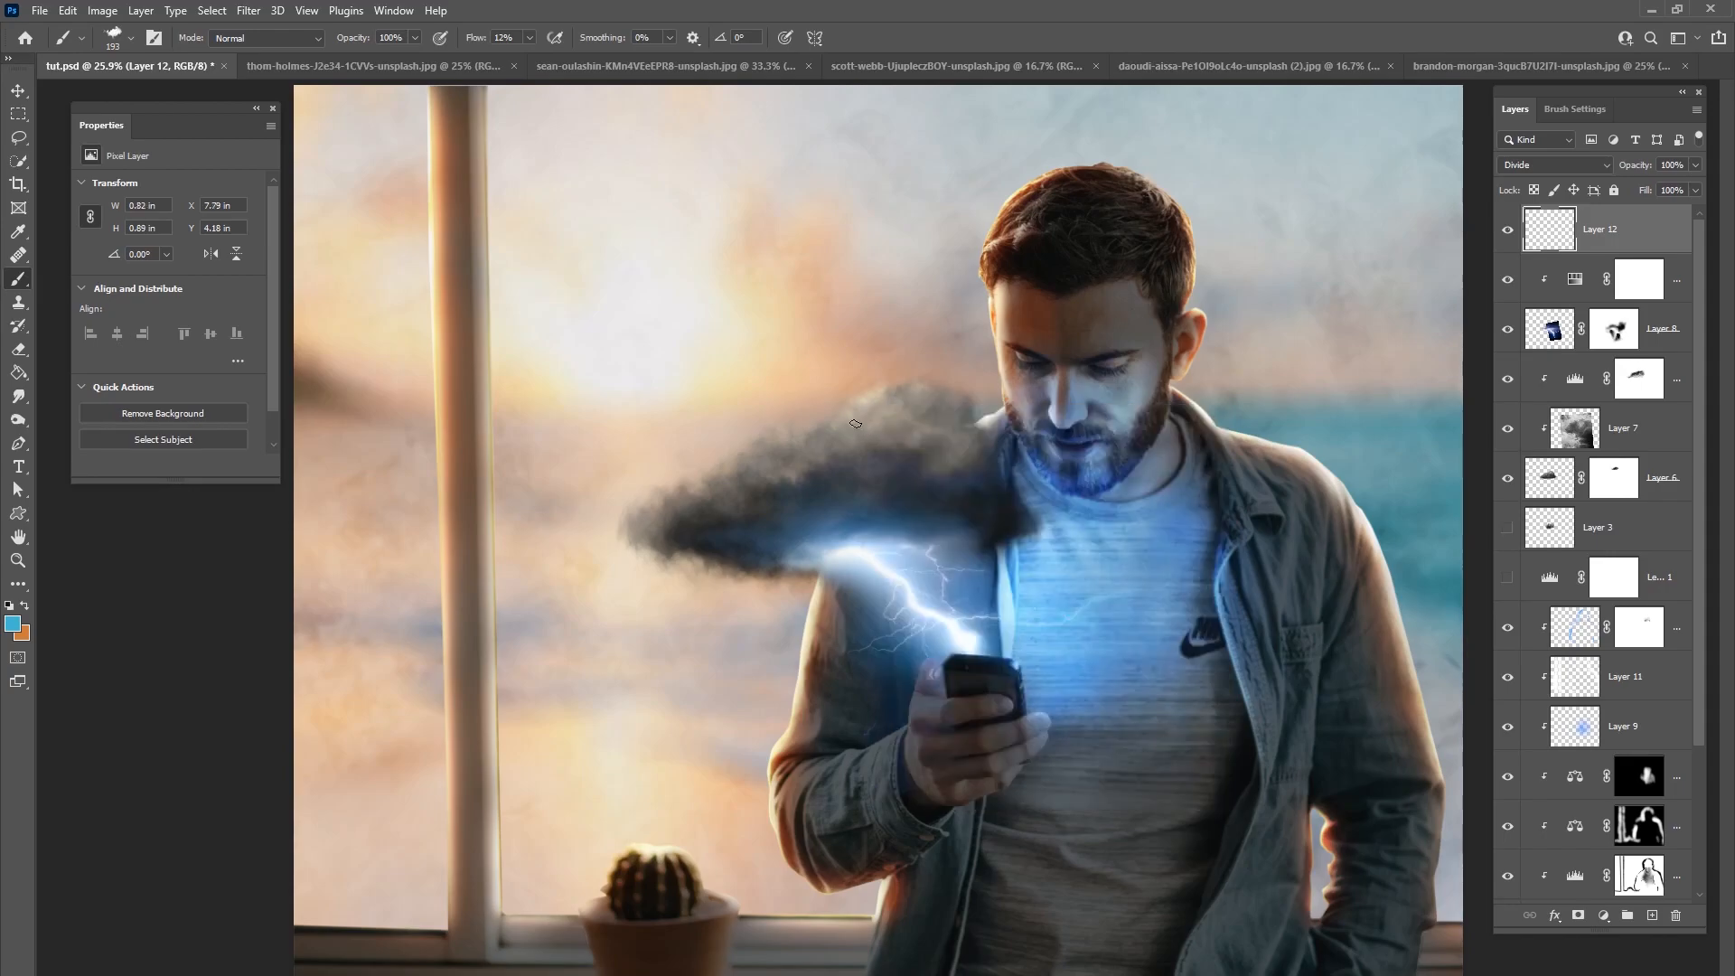
{"action": "right_click", "coordinate": [908, 389]}
{"action": "left_click_drag", "start_coordinate": [874, 419], "coordinate": [881, 423]}
{"action": "right_click", "coordinate": [906, 404]}
{"action": "left_click_drag", "start_coordinate": [1082, 454], "coordinate": [1091, 455]}
{"action": "mouse_move", "coordinate": [841, 429]}
{"action": "left_mouse_down"}
{"action": "mouse_move", "coordinate": [875, 395]}
{"action": "mouse_move", "coordinate": [915, 390]}
{"action": "mouse_move", "coordinate": [779, 430]}
{"action": "mouse_move", "coordinate": [752, 476]}
{"action": "mouse_move", "coordinate": [702, 460]}
{"action": "mouse_move", "coordinate": [763, 448]}
{"action": "mouse_move", "coordinate": [668, 491]}
{"action": "mouse_move", "coordinate": [784, 480]}
{"action": "mouse_move", "coordinate": [844, 457]}
{"action": "mouse_move", "coordinate": [852, 435]}
{"action": "mouse_move", "coordinate": [944, 447]}
{"action": "left_mouse_up"}
{"action": "right_click", "coordinate": [920, 426]}
{"action": "left_click", "coordinate": [1095, 471]}
{"action": "right_click", "coordinate": [952, 404]}
{"action": "mouse_move", "coordinate": [1121, 447]}
{"action": "left_mouse_down"}
{"action": "mouse_move", "coordinate": [1025, 443]}
{"action": "mouse_move", "coordinate": [1077, 447]}
{"action": "left_mouse_up"}
{"action": "key", "text": "Return"}
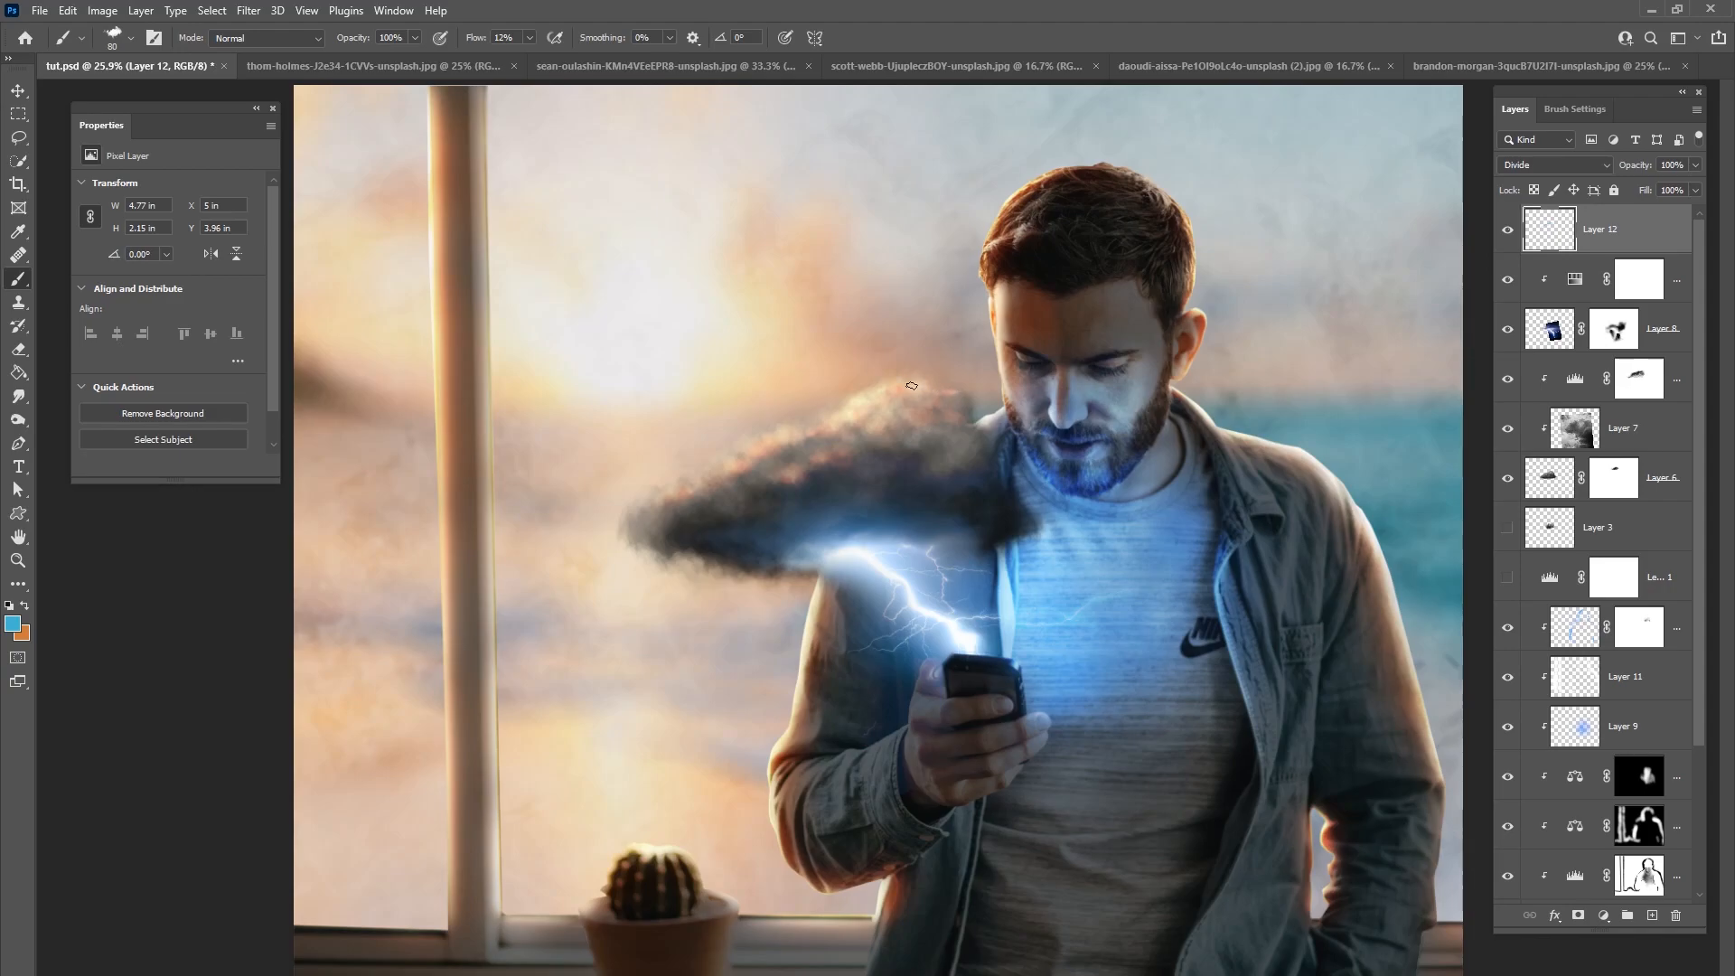
Step: Extend the warm highlights down the cloud's sloping edge to its left tip with the cloud brush at up to 127 px
{"action": "right_click", "coordinate": [784, 428]}
{"action": "left_click", "coordinate": [937, 461]}
{"action": "key", "text": "Return"}
{"action": "right_click", "coordinate": [720, 467]}
{"action": "left_click_drag", "start_coordinate": [869, 504], "coordinate": [882, 506]}
{"action": "key", "text": "Return"}
{"action": "left_click_drag", "start_coordinate": [640, 507], "coordinate": [631, 516]}
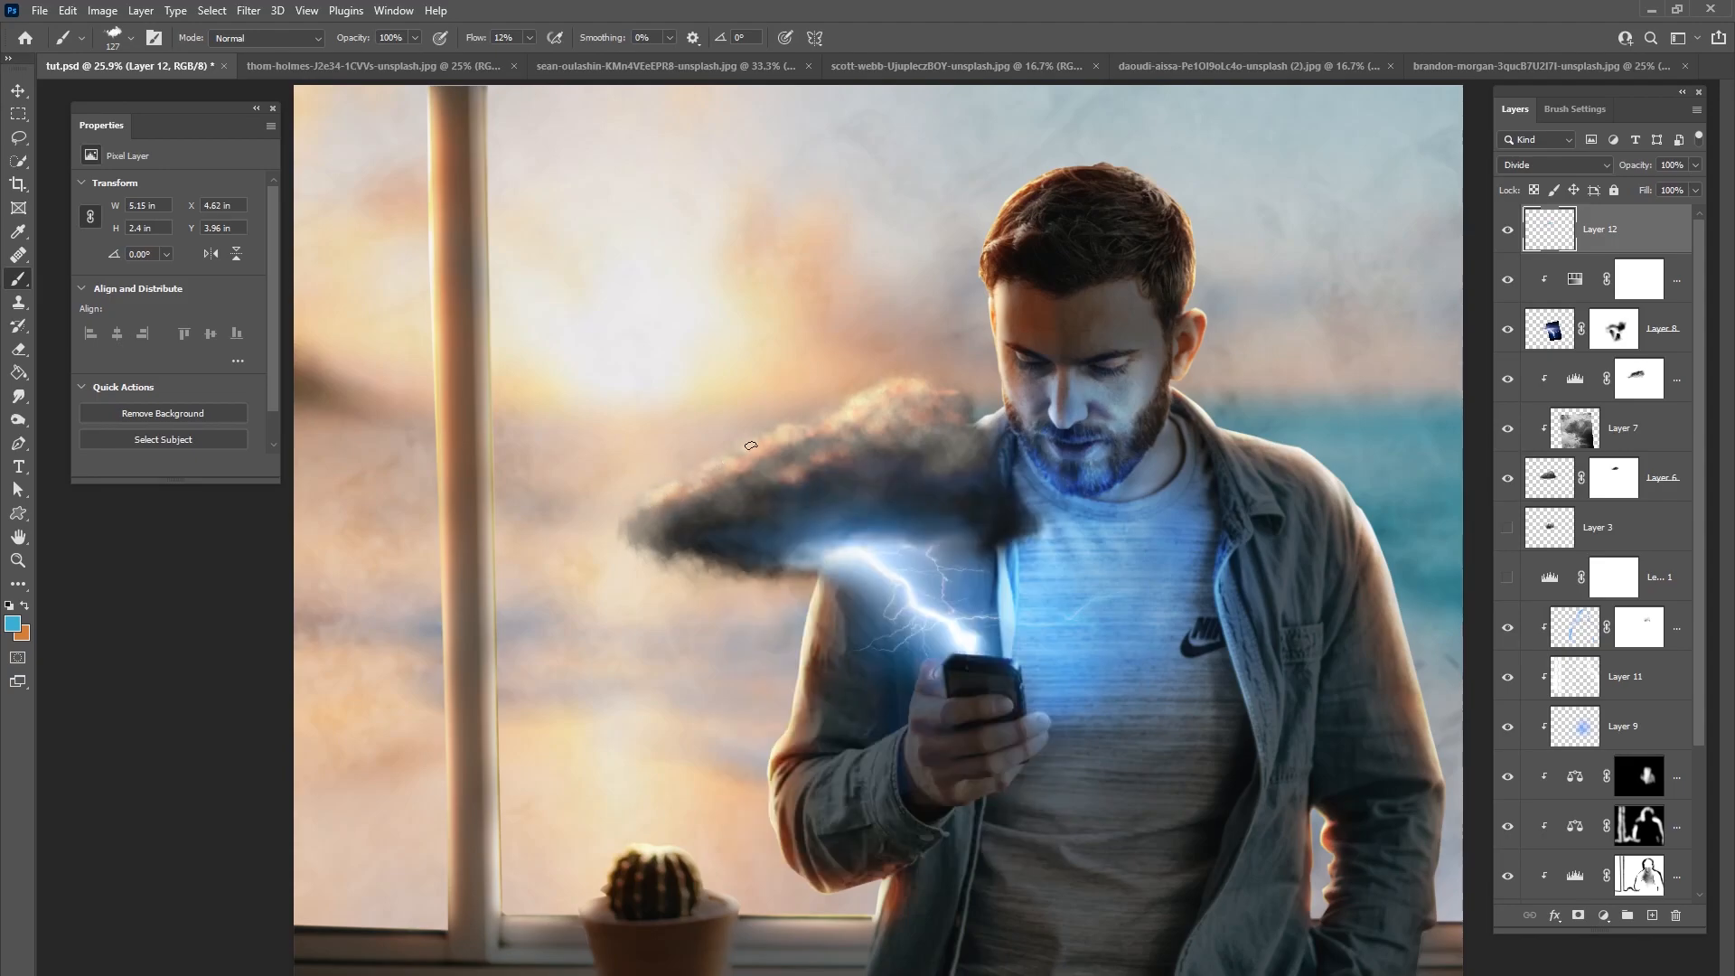
Step: Wash a broad warm glow over the cloud's upper half, enlarging the cloud brush to 448 px and 1457 px
{"action": "right_click", "coordinate": [834, 447]}
{"action": "left_click", "coordinate": [1036, 486]}
{"action": "key", "text": "Return"}
{"action": "right_click", "coordinate": [818, 471]}
{"action": "left_click_drag", "start_coordinate": [1025, 508], "coordinate": [1032, 509]}
{"action": "left_click", "coordinate": [752, 454]}
{"action": "mouse_move", "coordinate": [799, 412]}
{"action": "left_mouse_down"}
{"action": "mouse_move", "coordinate": [887, 399]}
{"action": "mouse_move", "coordinate": [828, 396]}
{"action": "mouse_move", "coordinate": [739, 465]}
{"action": "mouse_move", "coordinate": [694, 470]}
{"action": "mouse_move", "coordinate": [854, 409]}
{"action": "left_mouse_up"}
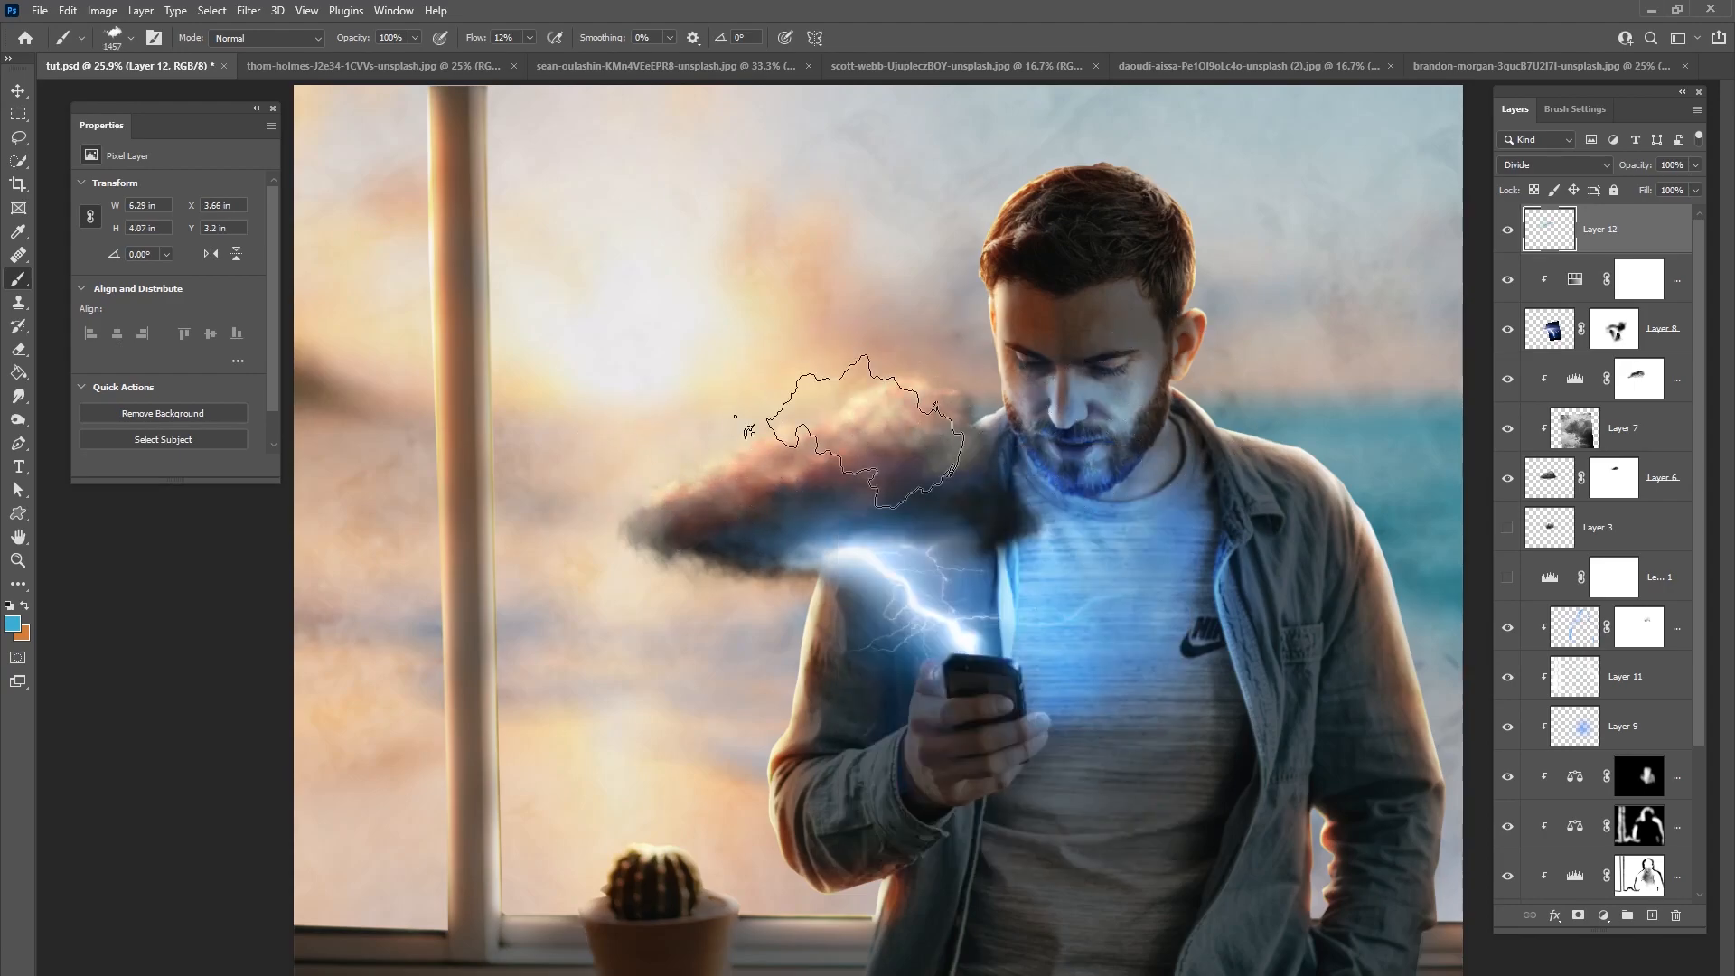
Step: Add a mask to Layer 12 and fade the glow inside the cloud with a black 480 px cloud brush at 6% flow
{"action": "left_click", "coordinate": [1578, 915]}
{"action": "right_click", "coordinate": [1166, 459]}
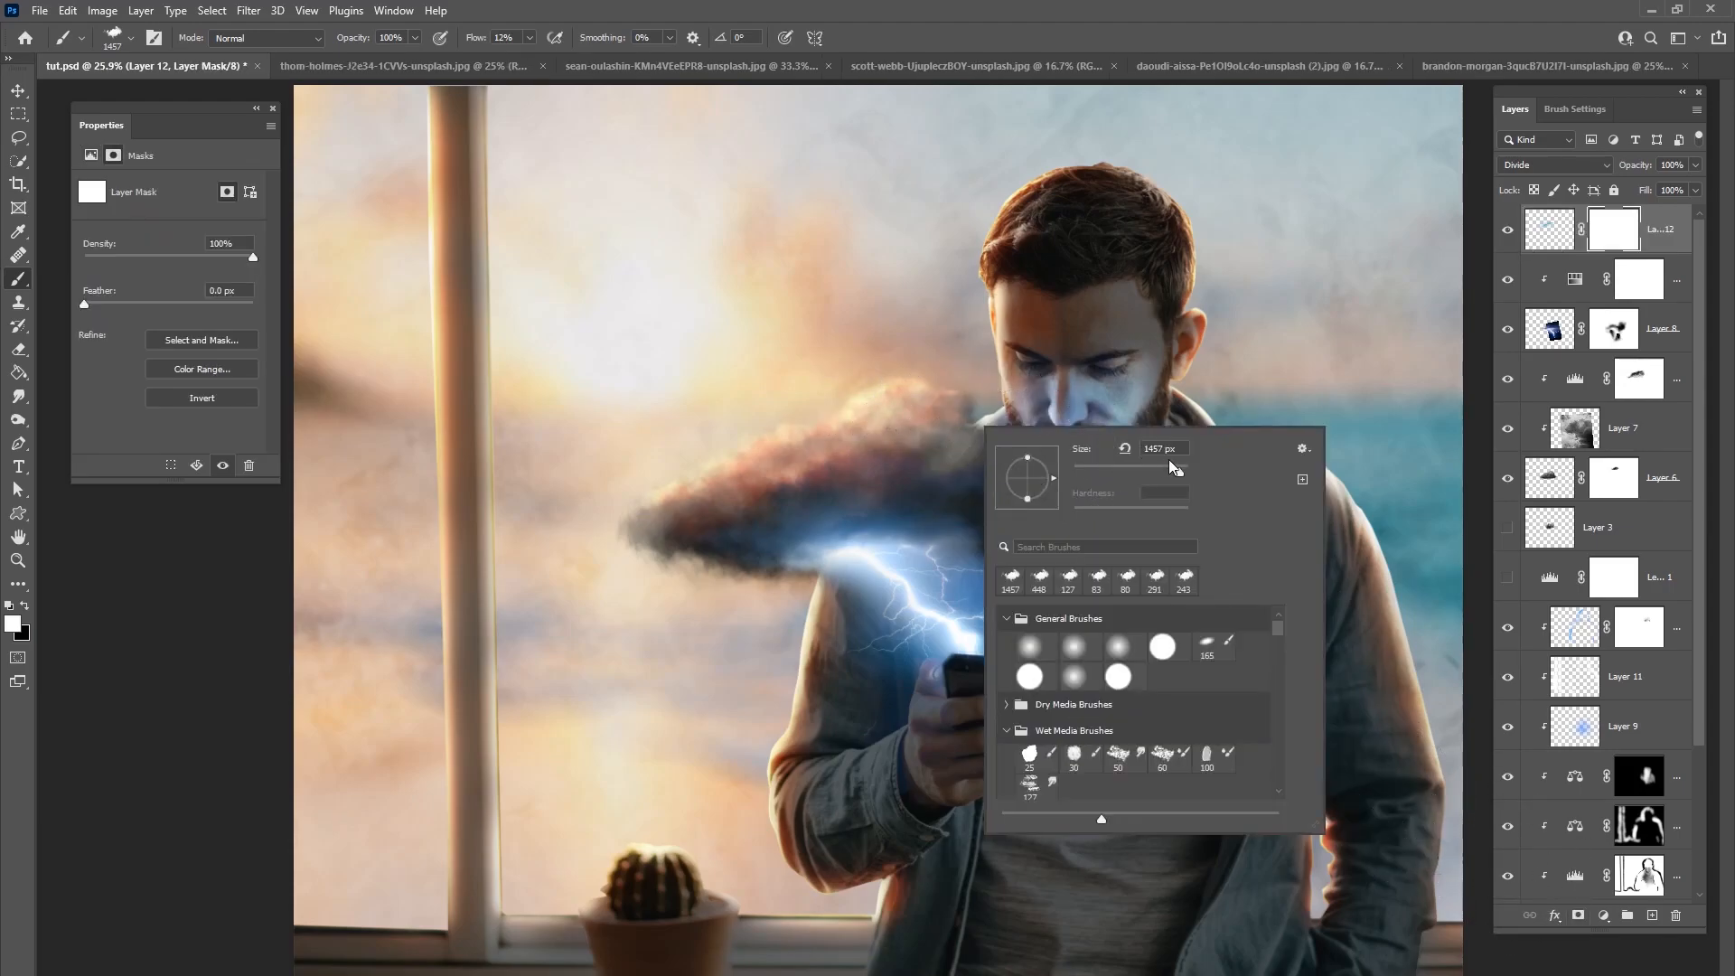
{"action": "left_click_drag", "start_coordinate": [1180, 476], "coordinate": [1175, 475]}
{"action": "left_click", "coordinate": [25, 606]}
{"action": "left_click", "coordinate": [528, 38]}
{"action": "left_click_drag", "start_coordinate": [531, 59], "coordinate": [524, 60]}
{"action": "left_click", "coordinate": [801, 514]}
{"action": "mouse_move", "coordinate": [849, 471]}
{"action": "left_mouse_down"}
{"action": "mouse_move", "coordinate": [884, 464]}
{"action": "mouse_move", "coordinate": [795, 491]}
{"action": "mouse_move", "coordinate": [752, 481]}
{"action": "mouse_move", "coordinate": [671, 533]}
{"action": "mouse_move", "coordinate": [798, 466]}
{"action": "mouse_move", "coordinate": [814, 488]}
{"action": "mouse_move", "coordinate": [918, 451]}
{"action": "mouse_move", "coordinate": [814, 488]}
{"action": "mouse_move", "coordinate": [944, 405]}
{"action": "mouse_move", "coordinate": [694, 515]}
{"action": "mouse_move", "coordinate": [923, 460]}
{"action": "mouse_move", "coordinate": [808, 523]}
{"action": "mouse_move", "coordinate": [910, 418]}
{"action": "mouse_move", "coordinate": [924, 454]}
{"action": "mouse_move", "coordinate": [660, 552]}
{"action": "mouse_move", "coordinate": [673, 522]}
{"action": "mouse_move", "coordinate": [651, 529]}
{"action": "mouse_move", "coordinate": [712, 503]}
{"action": "mouse_move", "coordinate": [705, 490]}
{"action": "mouse_move", "coordinate": [912, 425]}
{"action": "left_mouse_up"}
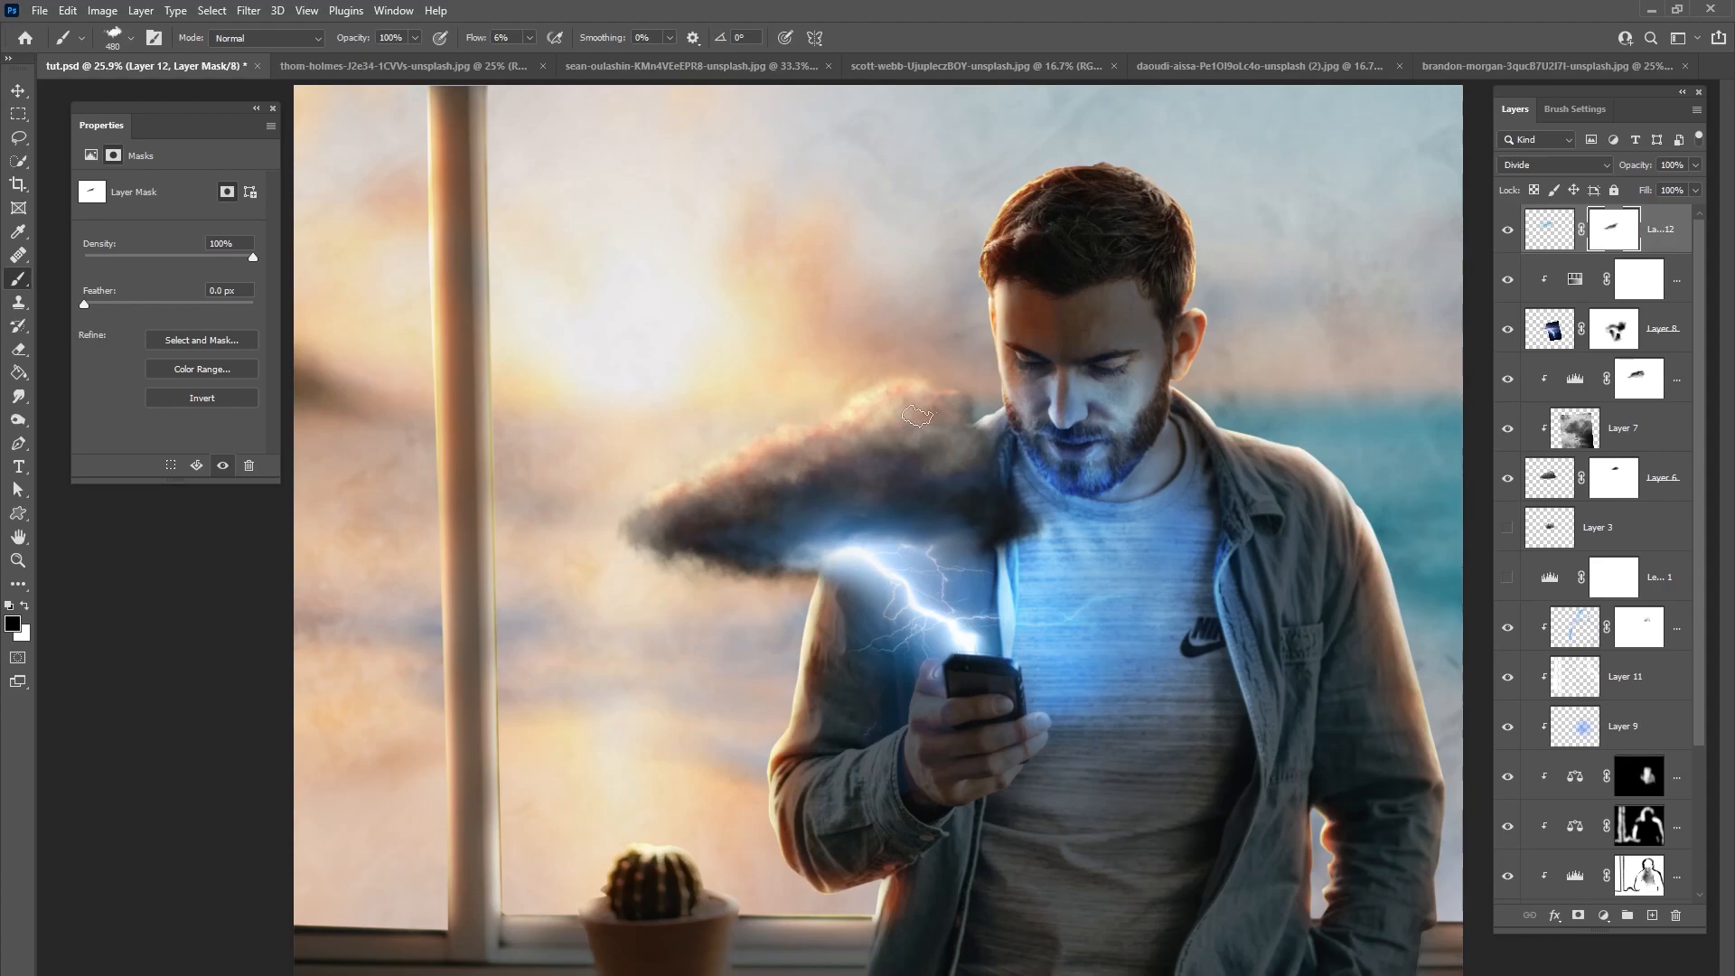
Step: Add a new layer above Layer 12 and set its blend mode to Divide
{"action": "left_click", "coordinate": [1653, 917]}
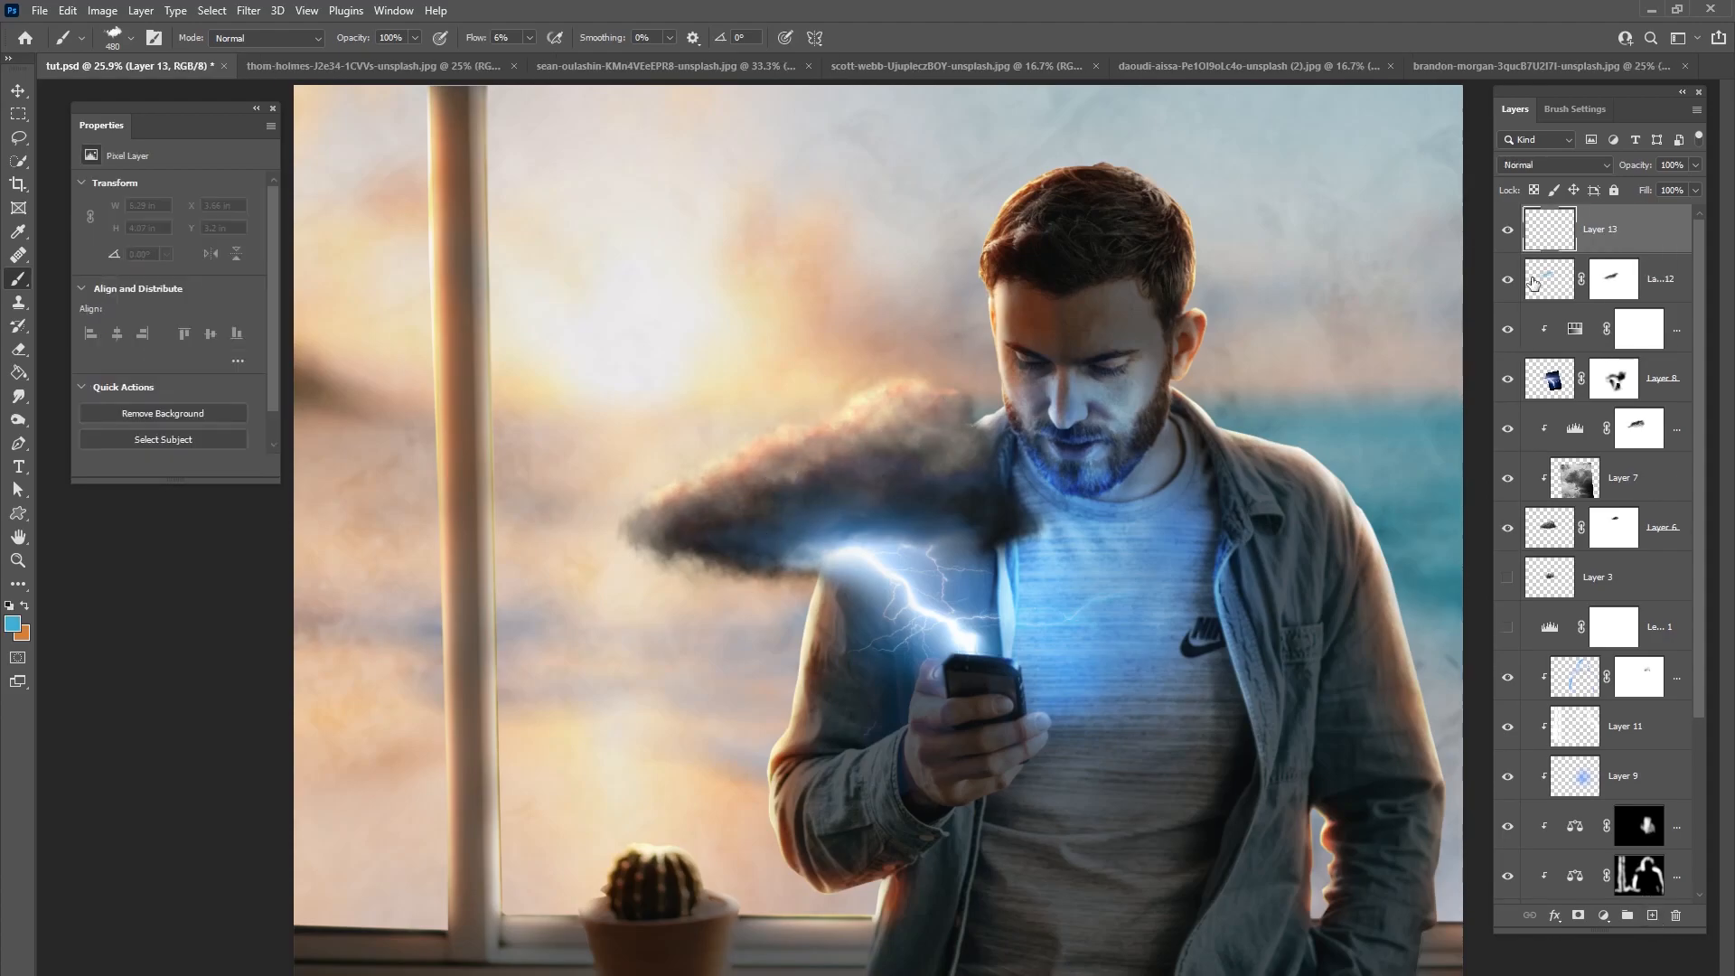
{"action": "left_click", "coordinate": [1548, 160]}
{"action": "left_click", "coordinate": [1556, 532]}
Step: Paint warm rim light on Layer 13 along the cloud's top edge with the cloud brush at sizes from 77 to 174 px
{"action": "right_click", "coordinate": [1157, 463]}
{"action": "left_click", "coordinate": [856, 397]}
{"action": "right_click", "coordinate": [931, 401]}
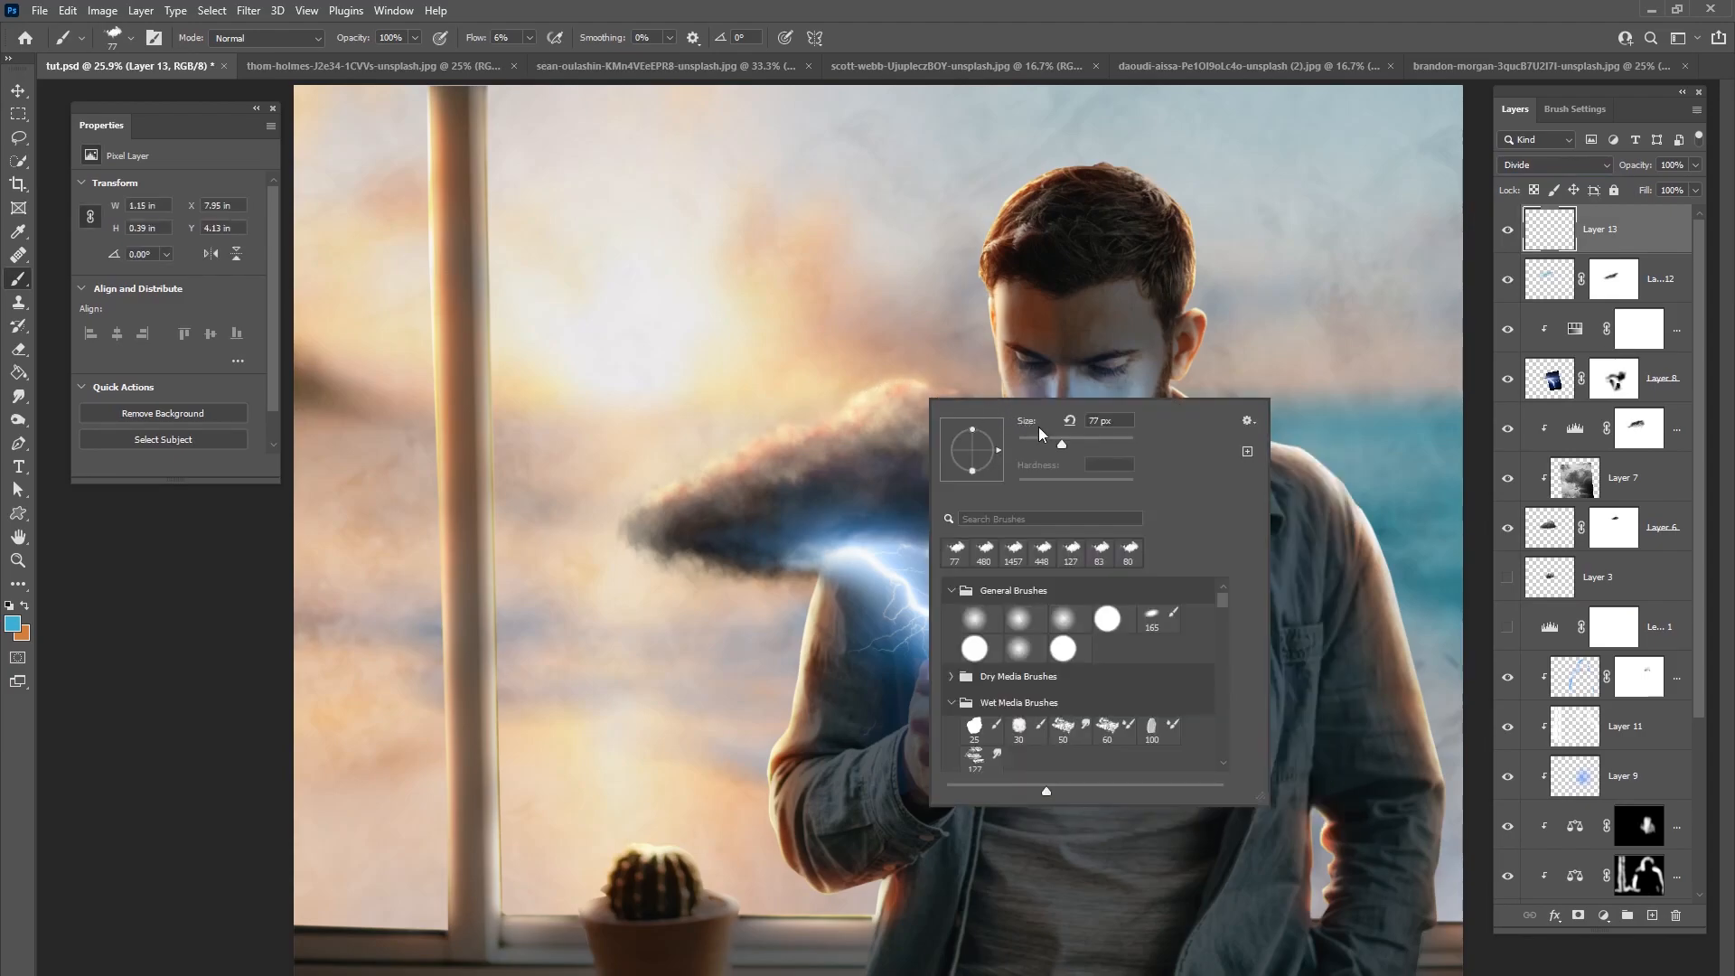
{"action": "left_click", "coordinate": [911, 386]}
{"action": "left_click_drag", "start_coordinate": [848, 409], "coordinate": [817, 425]}
{"action": "right_click", "coordinate": [855, 428]}
{"action": "left_click_drag", "start_coordinate": [985, 463], "coordinate": [1017, 463]}
{"action": "left_click", "coordinate": [845, 401]}
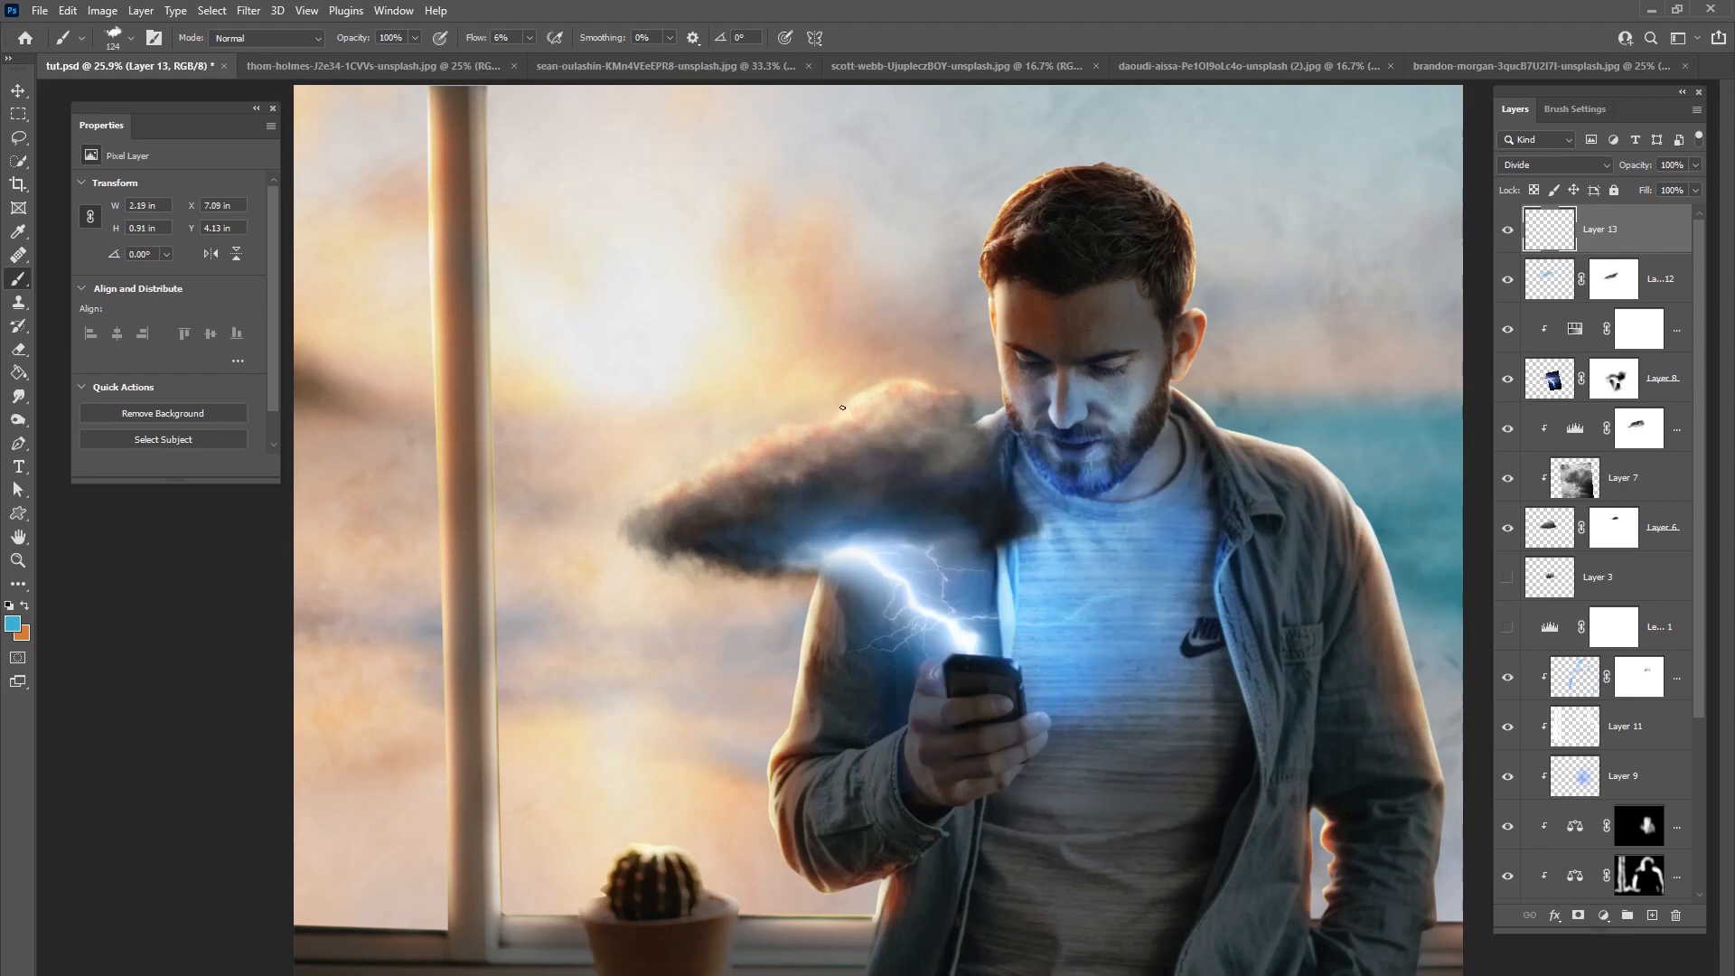
{"action": "left_click_drag", "start_coordinate": [886, 386], "coordinate": [908, 407]}
{"action": "right_click", "coordinate": [914, 412]}
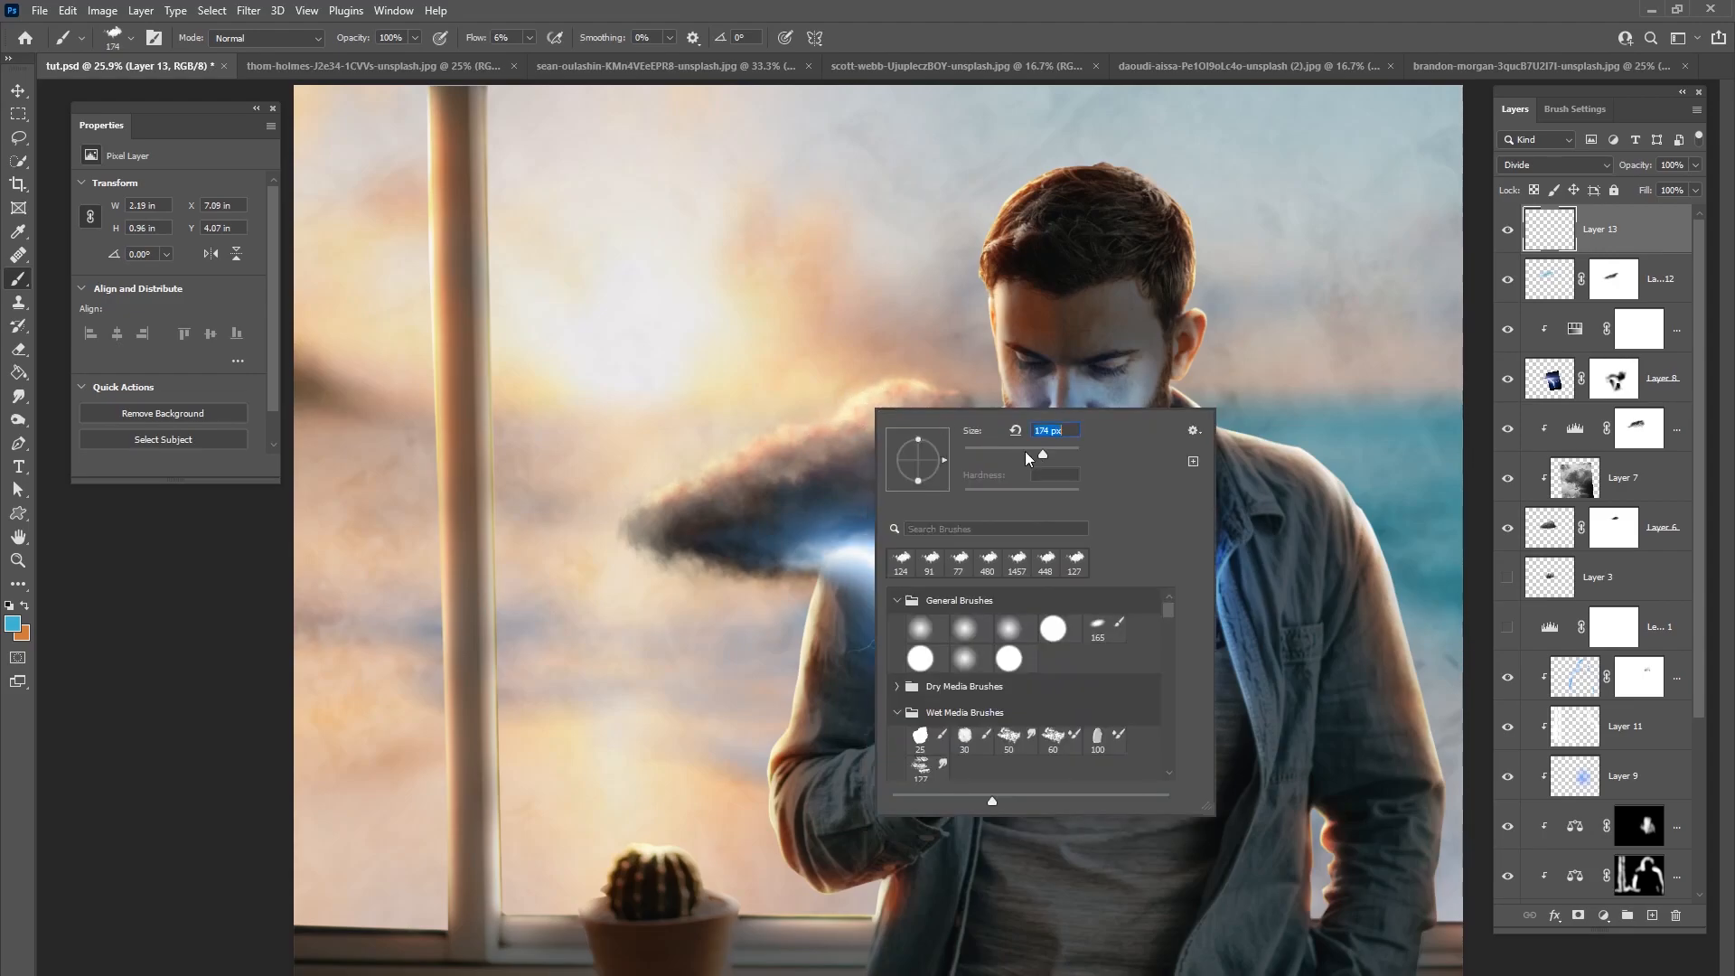
Step: Continue the warm rim light down the cloud's sloping edge to its left tip, varying the cloud brush between 61 and 127 px
{"action": "mouse_move", "coordinate": [817, 442]}
{"action": "left_mouse_down"}
{"action": "mouse_move", "coordinate": [817, 423]}
{"action": "mouse_move", "coordinate": [786, 420]}
{"action": "mouse_move", "coordinate": [814, 411]}
{"action": "mouse_move", "coordinate": [756, 453]}
{"action": "left_mouse_up"}
{"action": "right_click", "coordinate": [803, 427]}
{"action": "left_click", "coordinate": [938, 474]}
{"action": "left_click", "coordinate": [751, 451]}
{"action": "right_click", "coordinate": [763, 437]}
{"action": "left_click", "coordinate": [933, 463]}
{"action": "left_click", "coordinate": [732, 462]}
{"action": "left_click_drag", "start_coordinate": [677, 491], "coordinate": [639, 511]}
{"action": "right_click", "coordinate": [635, 516]}
{"action": "left_click", "coordinate": [808, 525]}
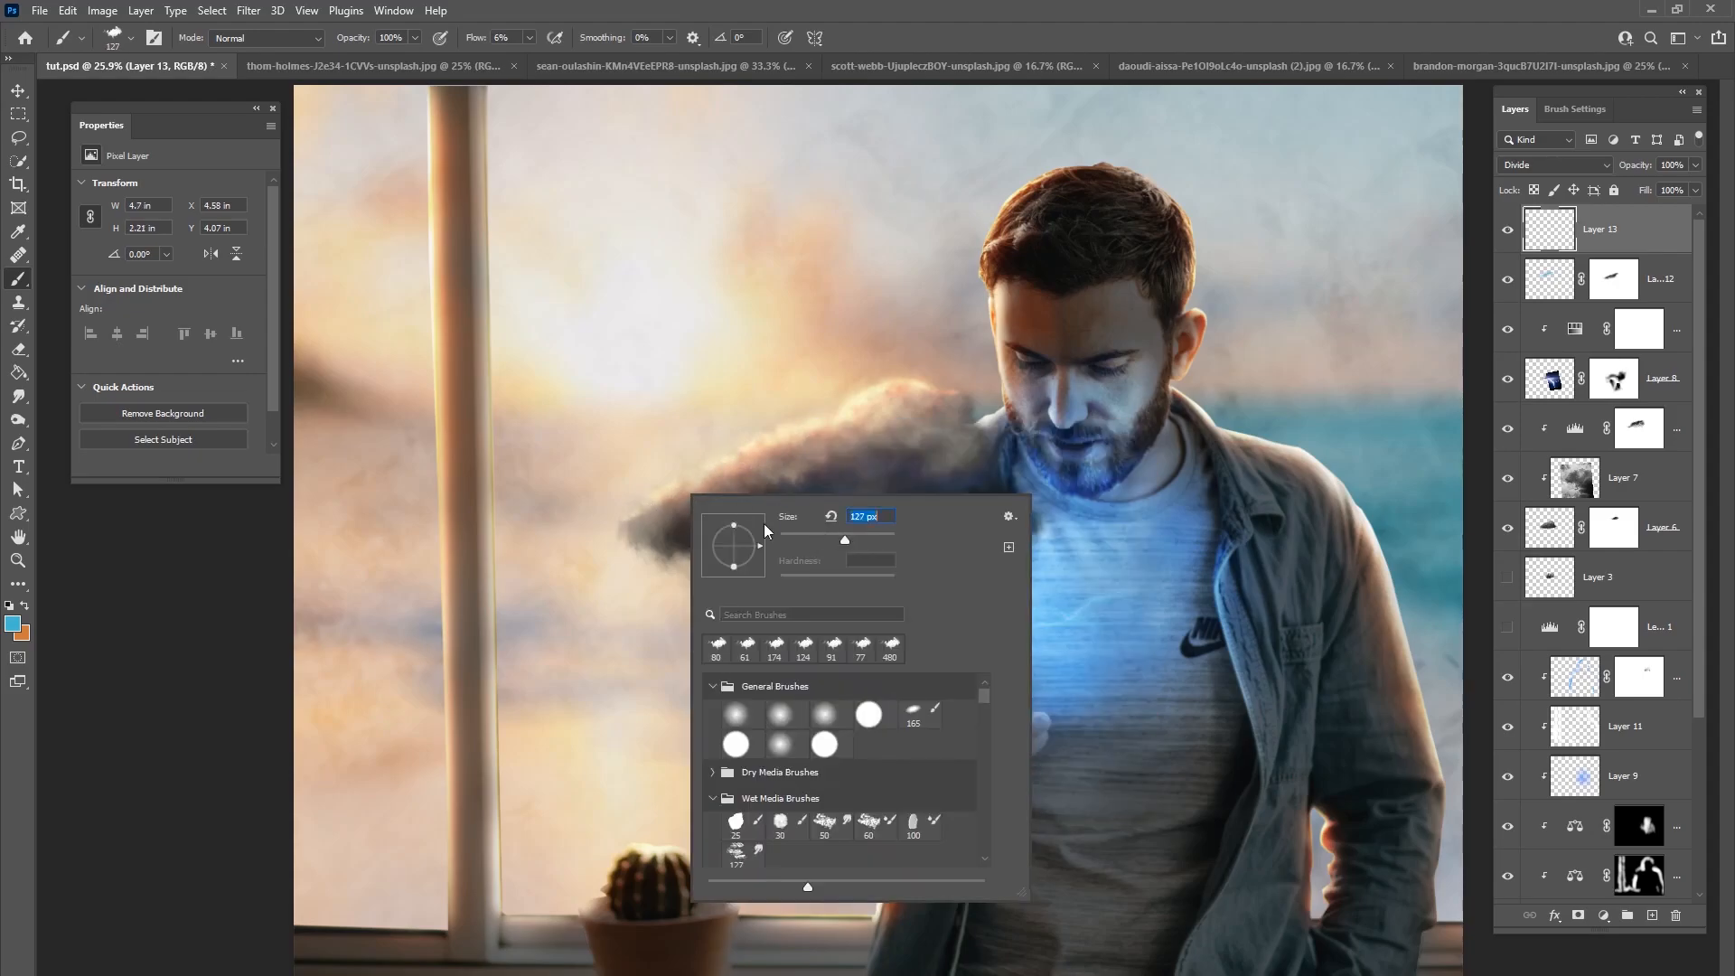
{"action": "left_click", "coordinate": [630, 525]}
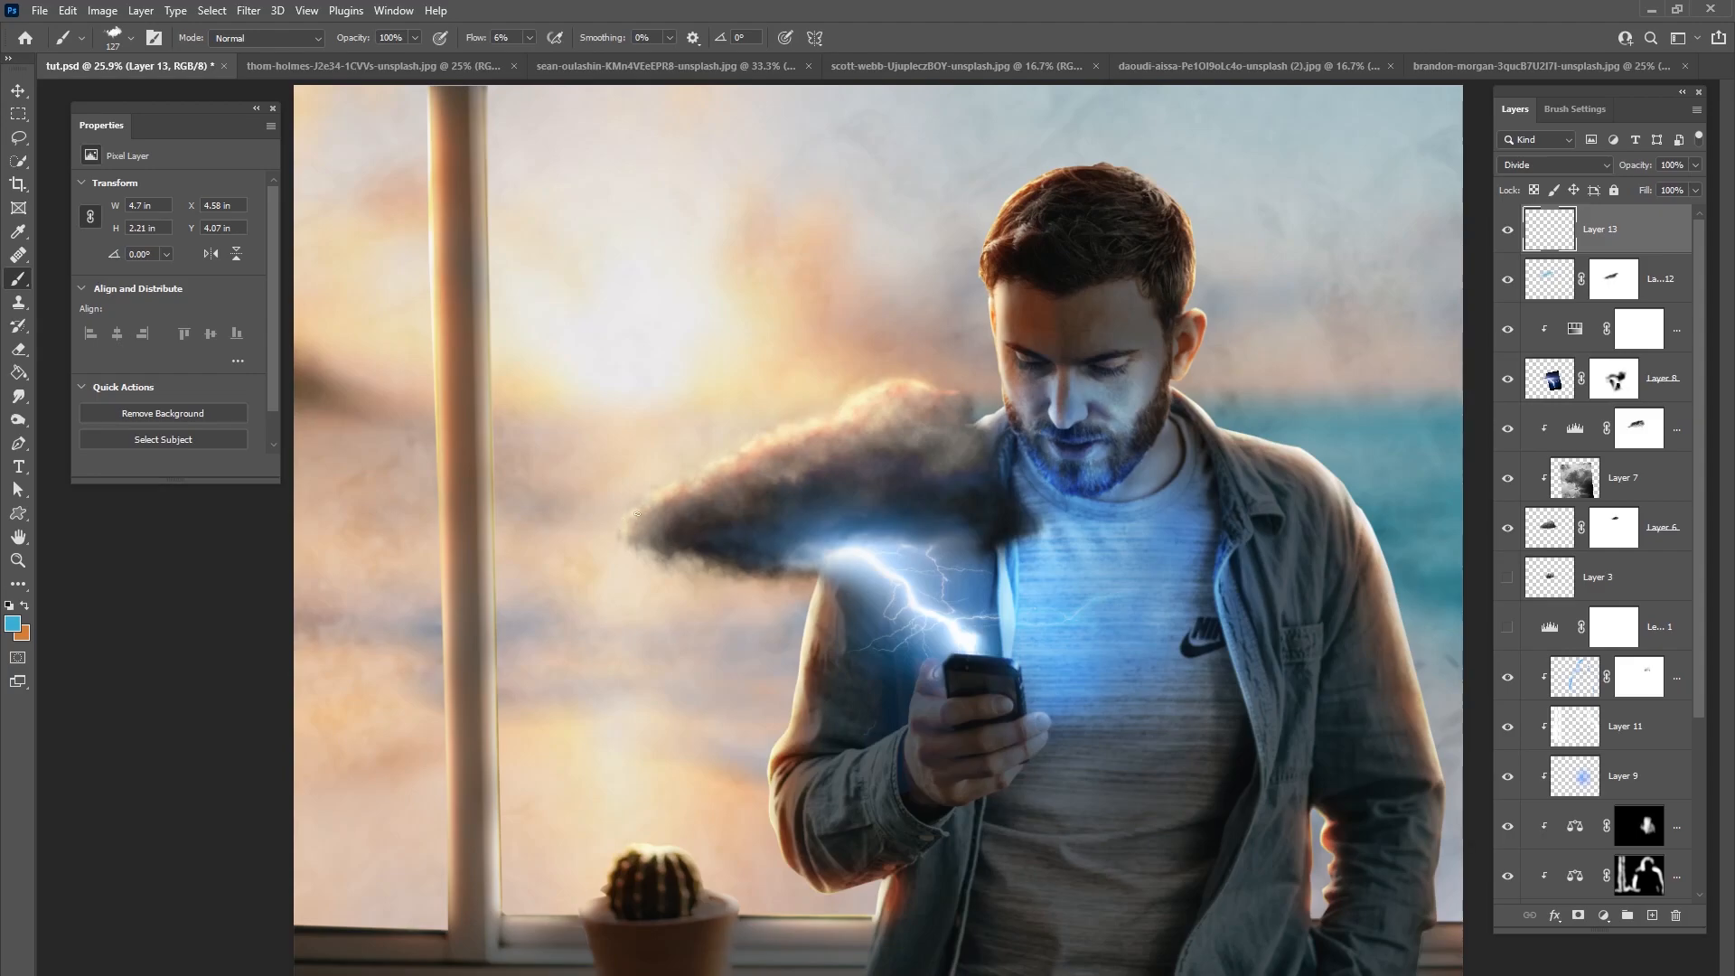
Step: Strengthen the warm glow at the cloud's left tip and near the man's shoulder with the cloud brush at 177 px
{"action": "right_click", "coordinate": [713, 464]}
{"action": "left_click", "coordinate": [897, 502]}
{"action": "left_click", "coordinate": [654, 524]}
{"action": "left_click_drag", "start_coordinate": [976, 418], "coordinate": [951, 394]}
Step: Compare the cloud with and without Layer 13's rim light, and reduce the cloud brush to 77 px
{"action": "left_click", "coordinate": [1508, 232]}
{"action": "left_click", "coordinate": [1508, 231]}
{"action": "left_click", "coordinate": [1507, 231]}
{"action": "left_click", "coordinate": [1507, 230]}
{"action": "right_click", "coordinate": [1006, 457]}
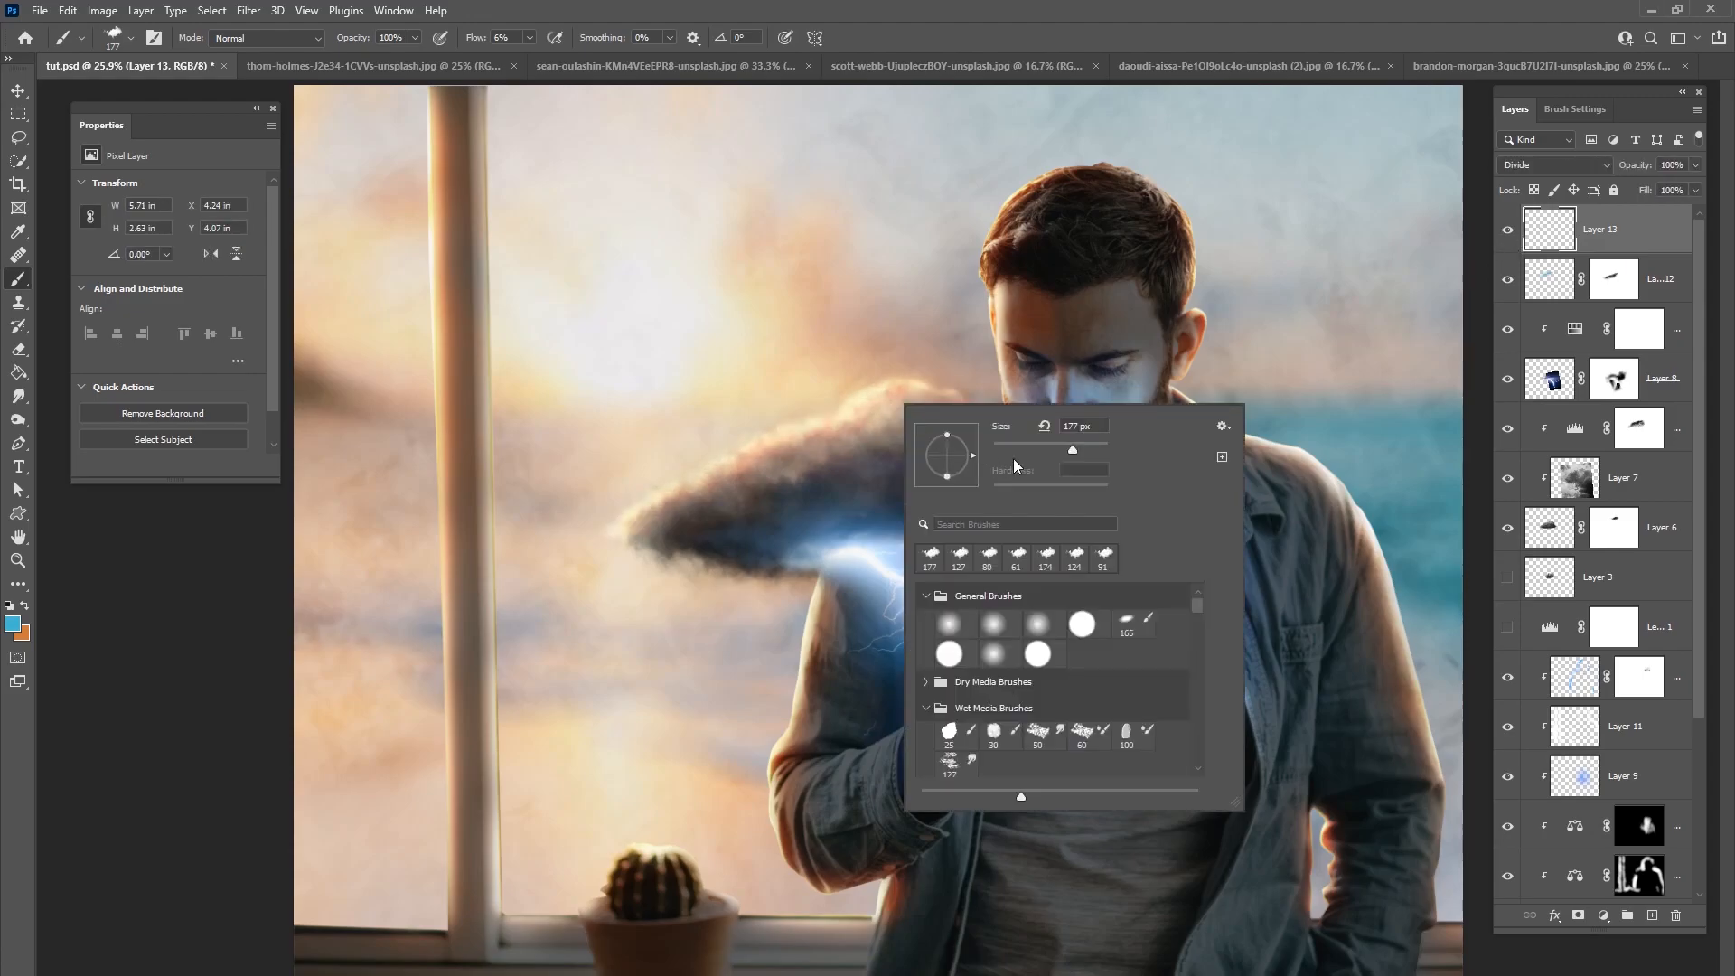
{"action": "left_click", "coordinate": [837, 441]}
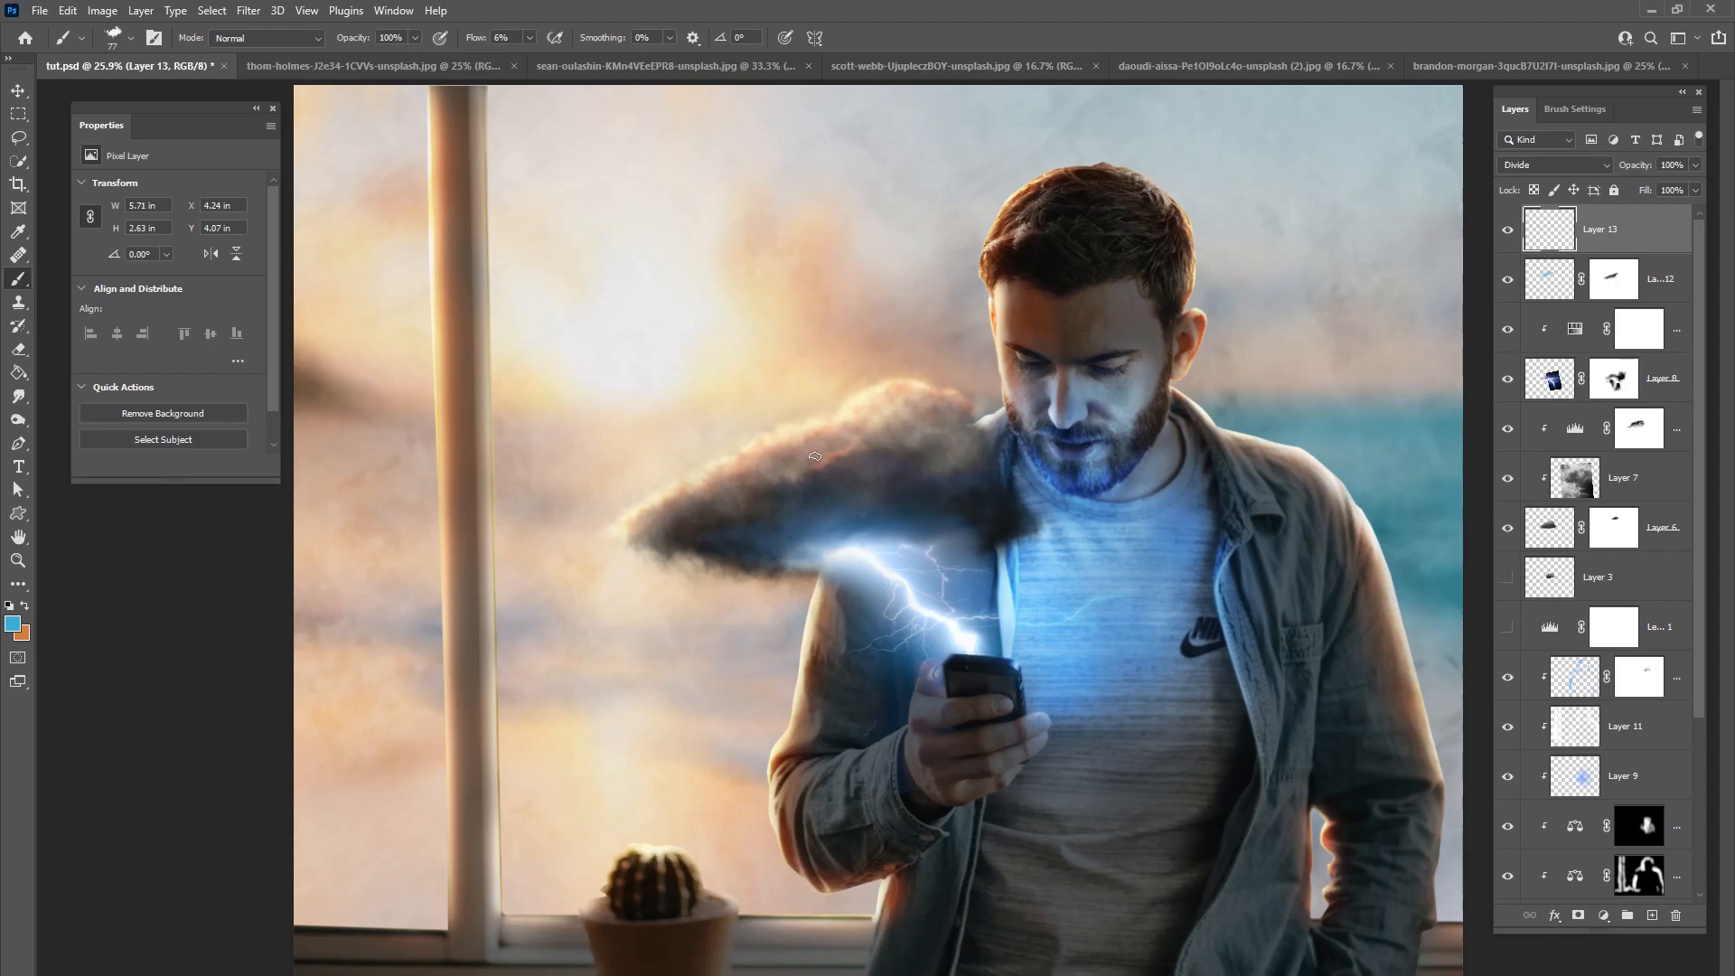
Step: Expand Group 1 and compare the background with and without the Layer 5 copy texture
{"action": "key", "text": "alt+bracketleft"}
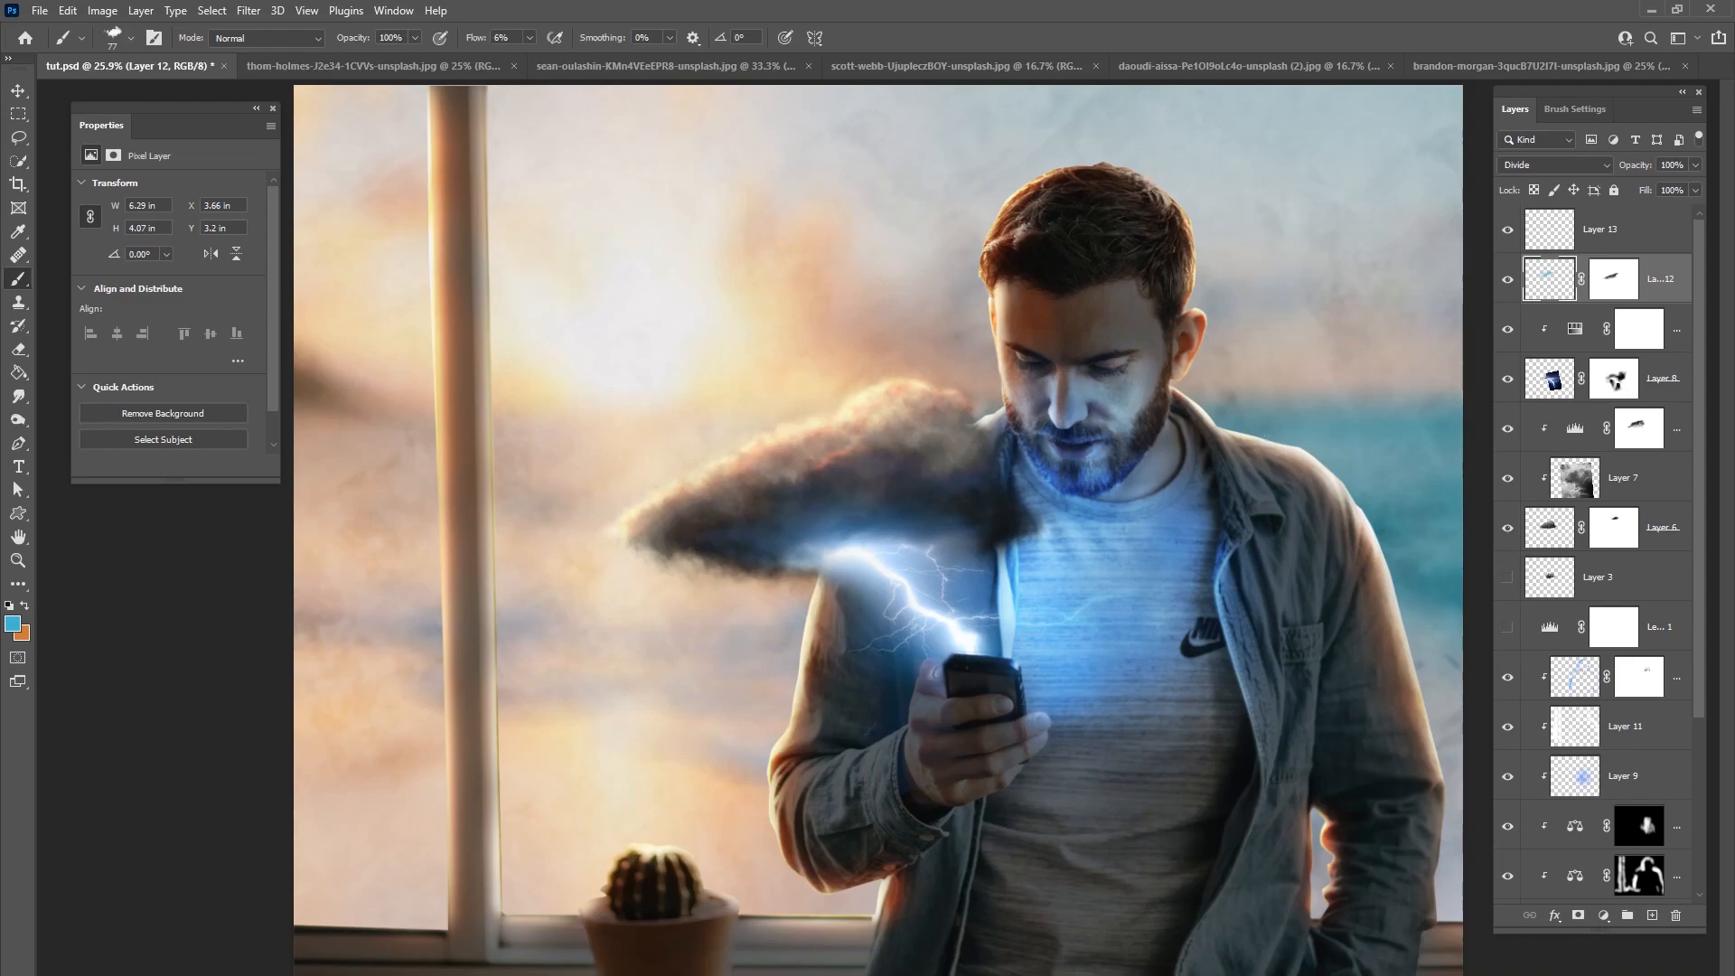
{"action": "left_click_drag", "start_coordinate": [1697, 717], "coordinate": [1703, 894]}
{"action": "left_click", "coordinate": [1556, 795]}
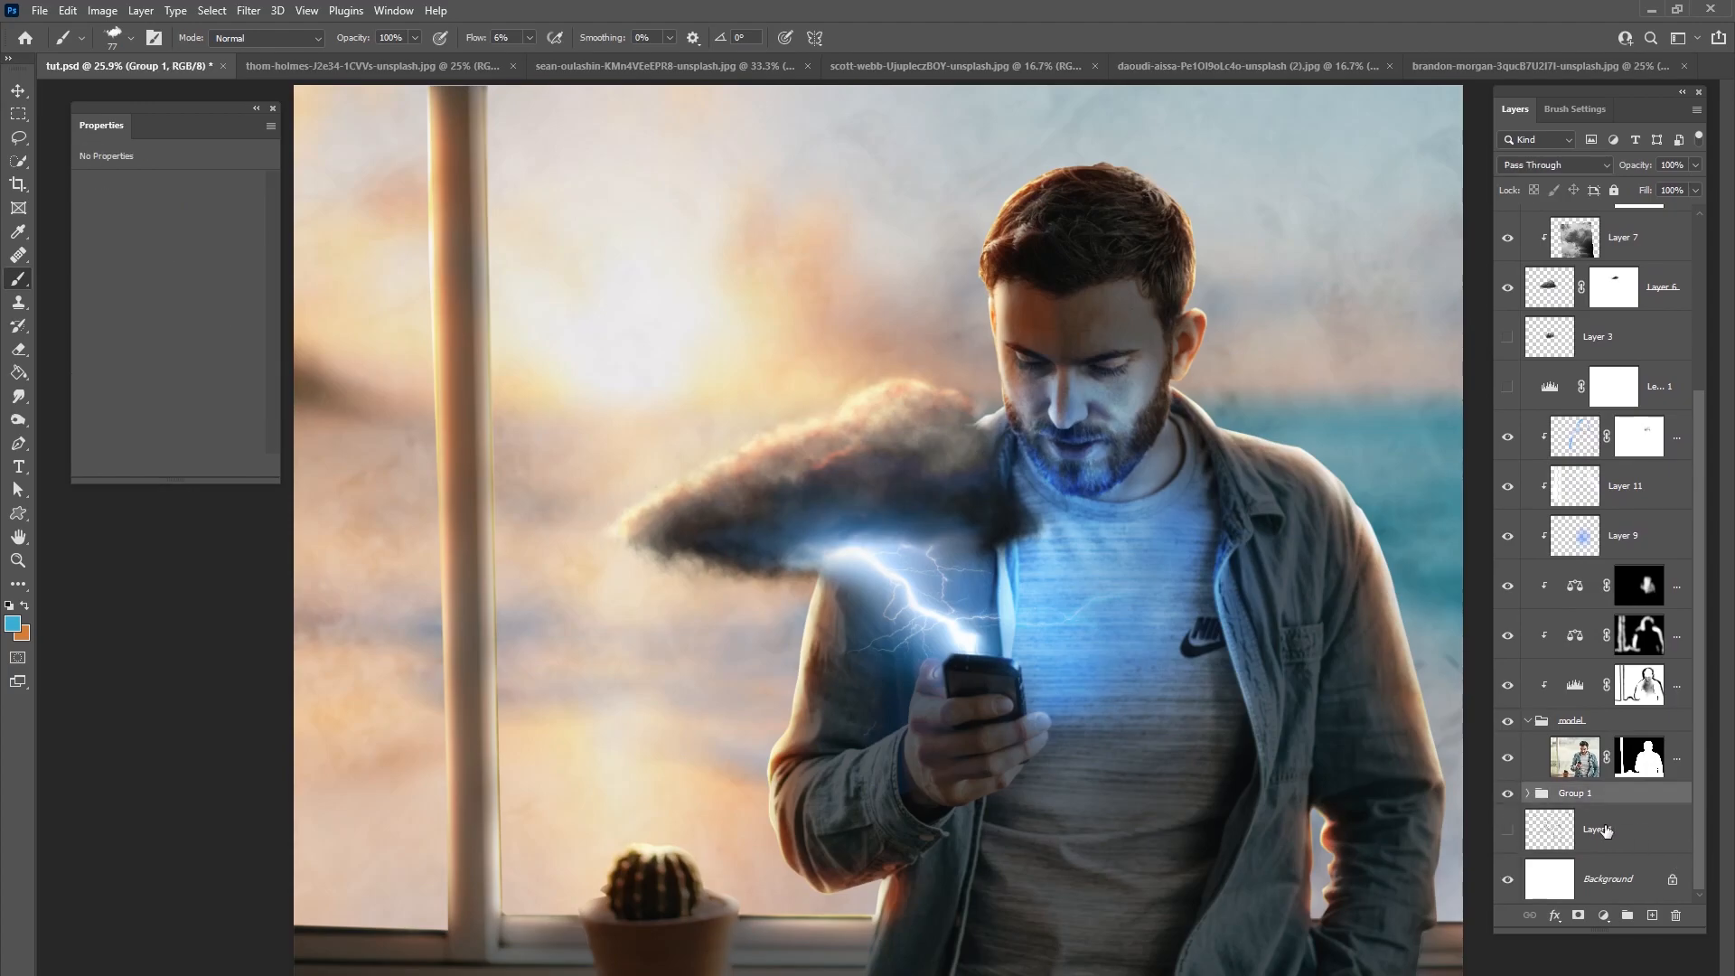
{"action": "left_click", "coordinate": [1528, 794]}
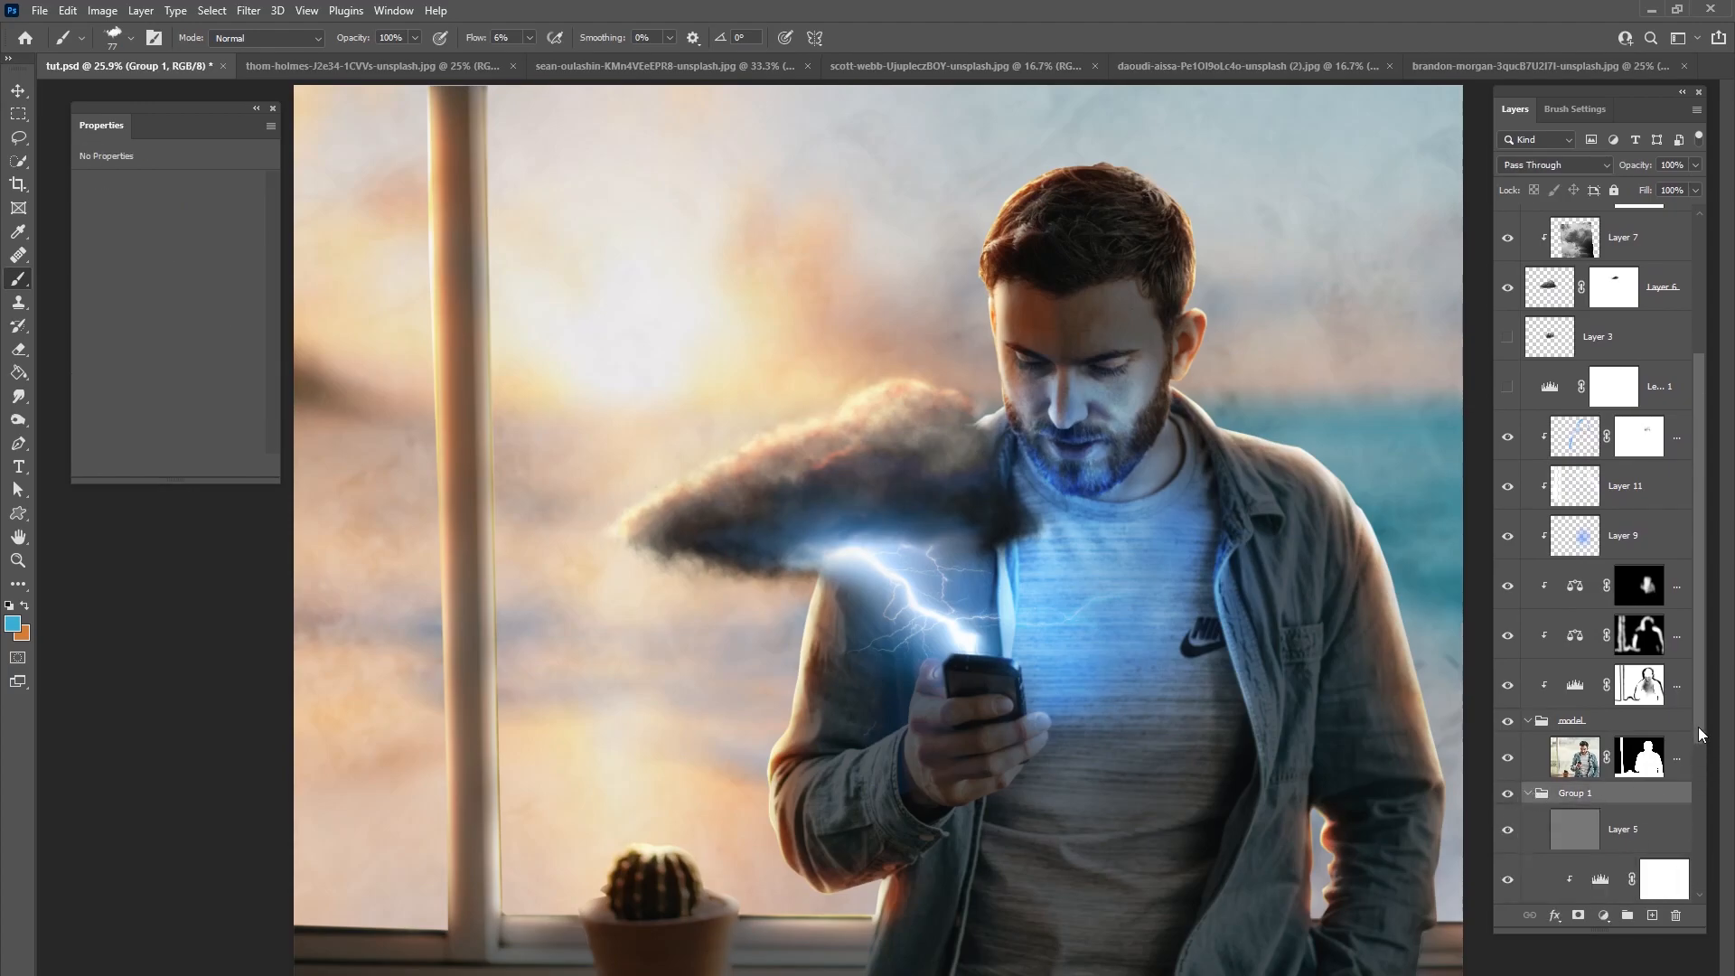
{"action": "left_click_drag", "start_coordinate": [1698, 728], "coordinate": [1699, 839]}
{"action": "left_click", "coordinate": [1508, 731]}
{"action": "left_click", "coordinate": [1508, 731]}
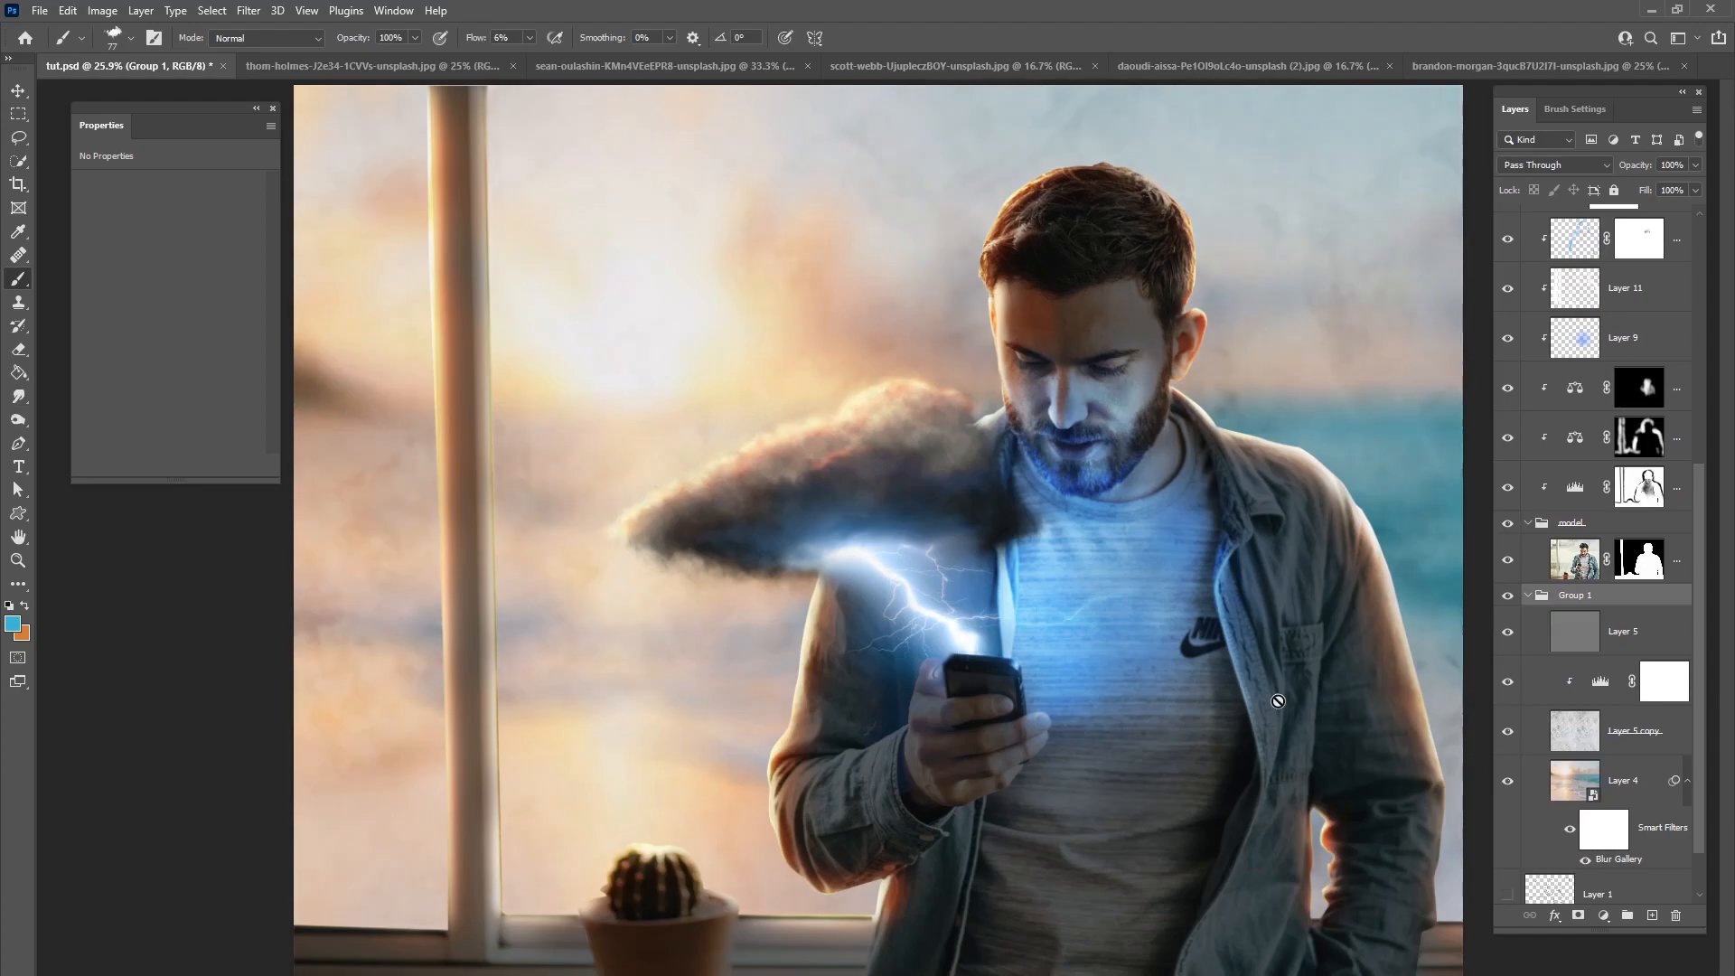
Step: Set the opacity of the Overlay texture Layer 5 copy to about 28%, comparing the background with and without it
{"action": "left_click", "coordinate": [1627, 733]}
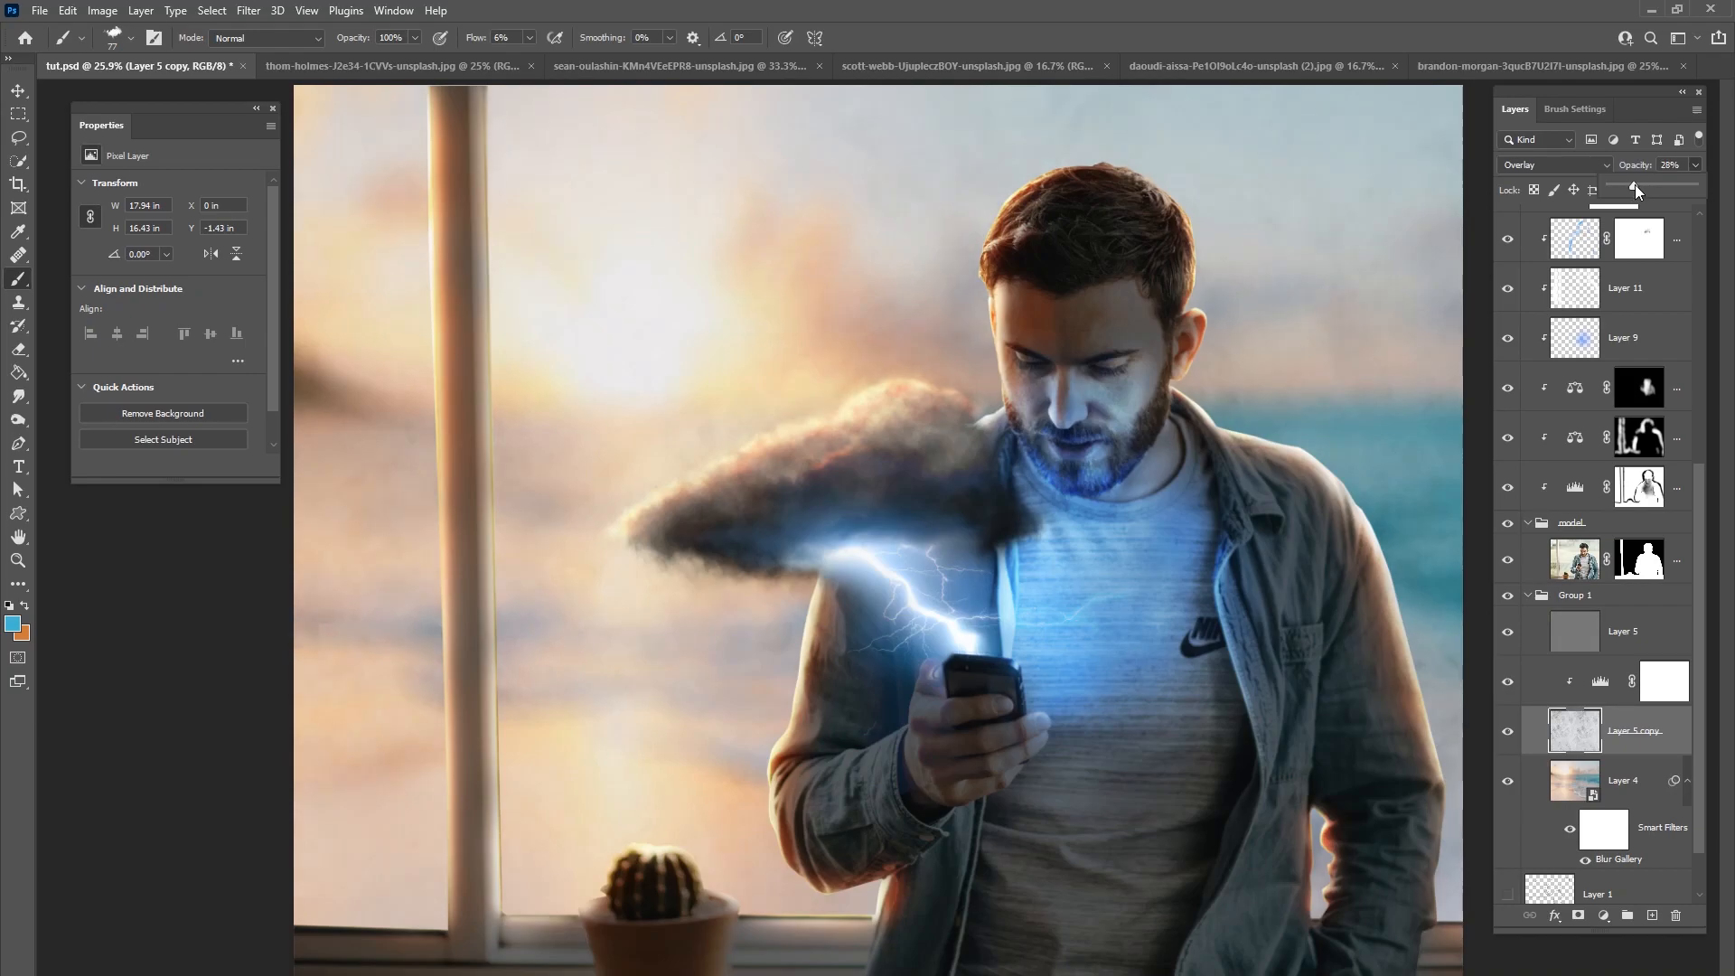
{"action": "left_click_drag", "start_coordinate": [1638, 185], "coordinate": [1634, 185]}
{"action": "left_click", "coordinate": [1508, 734]}
{"action": "left_click", "coordinate": [1509, 734]}
{"action": "left_click", "coordinate": [1509, 734]}
{"action": "left_click", "coordinate": [1508, 734]}
Step: Compare the darkening Levels adjustment above the model group, select its mask, and set a small soft round brush to 3% flow
{"action": "left_click_drag", "start_coordinate": [1700, 583], "coordinate": [1698, 511]}
{"action": "left_click", "coordinate": [1508, 617]}
{"action": "left_click", "coordinate": [1509, 616]}
{"action": "left_click", "coordinate": [1639, 614]}
{"action": "left_click_drag", "start_coordinate": [530, 38], "coordinate": [528, 57]}
{"action": "right_click", "coordinate": [902, 624]}
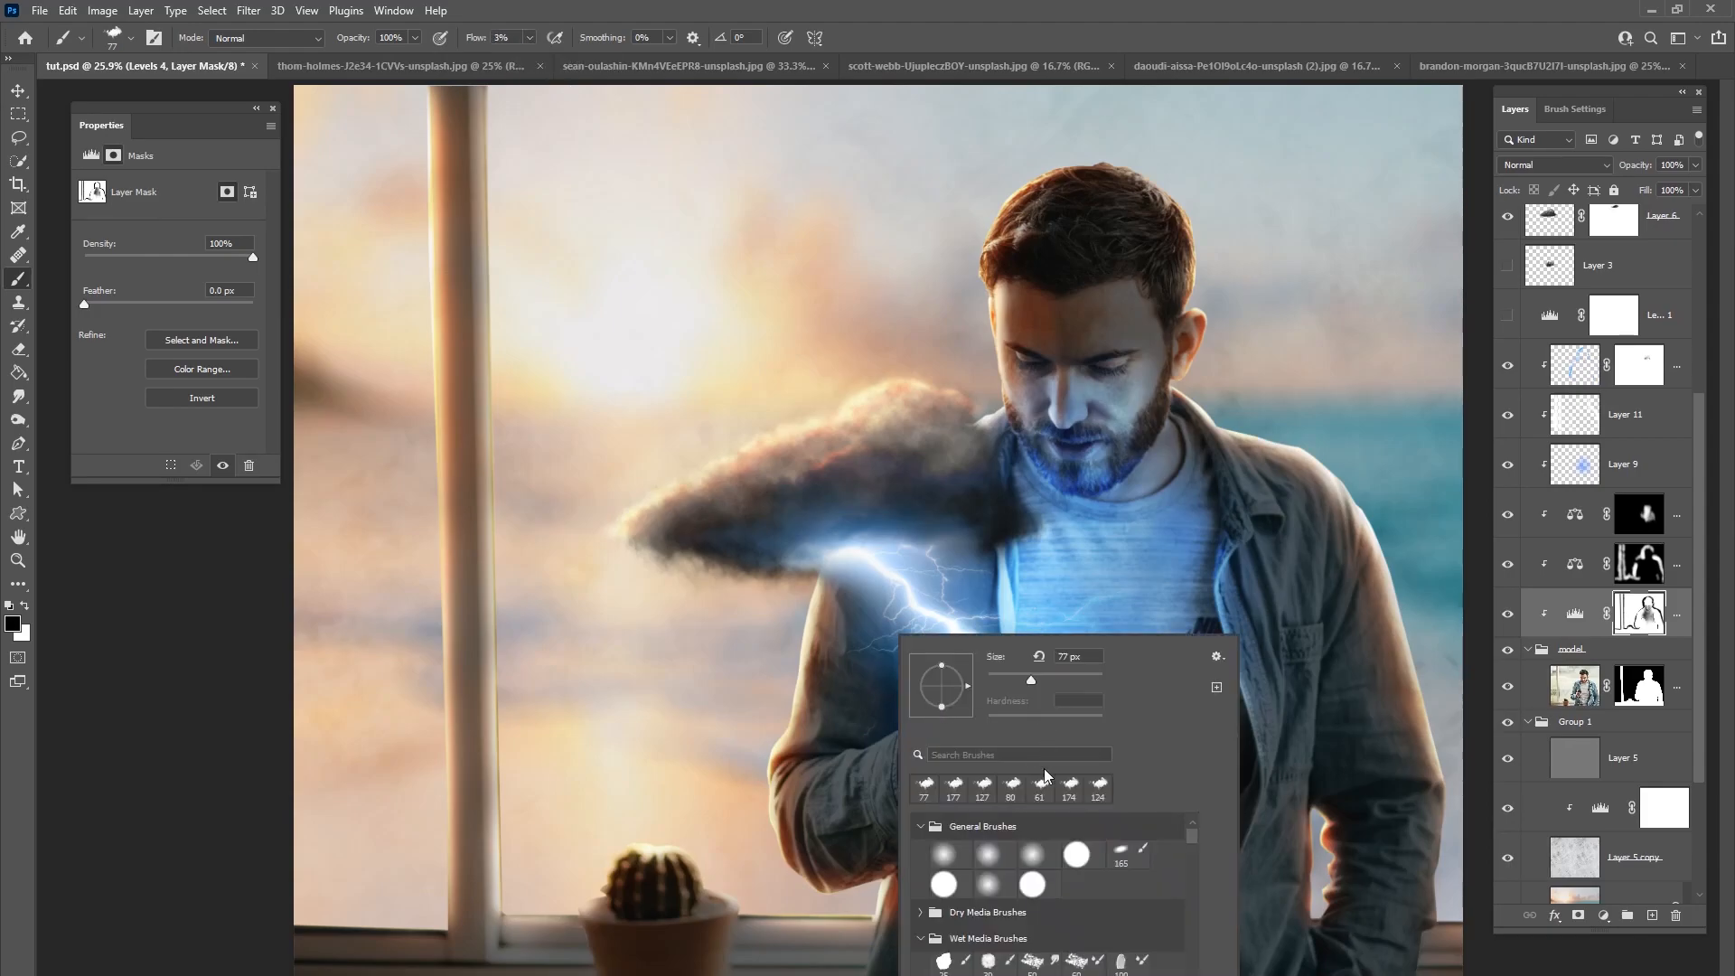
{"action": "left_click", "coordinate": [1039, 854]}
{"action": "left_click_drag", "start_coordinate": [1033, 680], "coordinate": [1006, 682]}
{"action": "left_click", "coordinate": [749, 721]}
Step: Paint black at 10% flow on the Levels mask around the cactus base and pot rim to brighten them
{"action": "scroll", "coordinate": [757, 722], "scroll_direction": "up", "scroll_amount": 2}
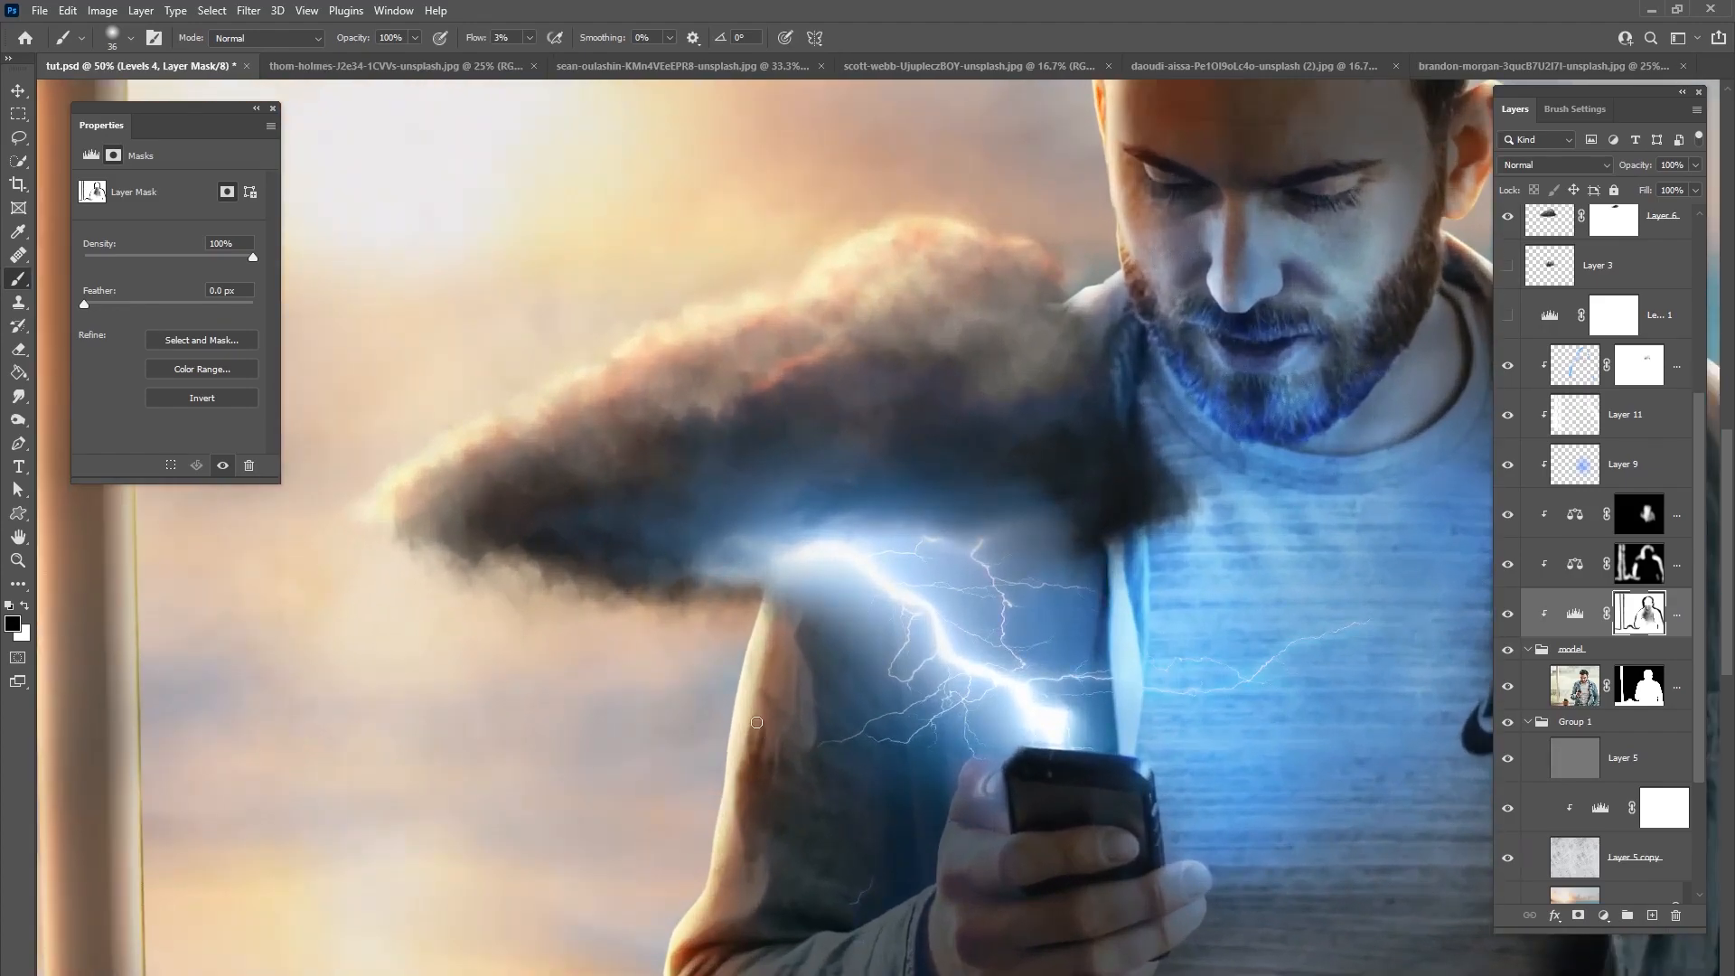
{"action": "left_click_drag", "start_coordinate": [757, 722], "coordinate": [923, 271]}
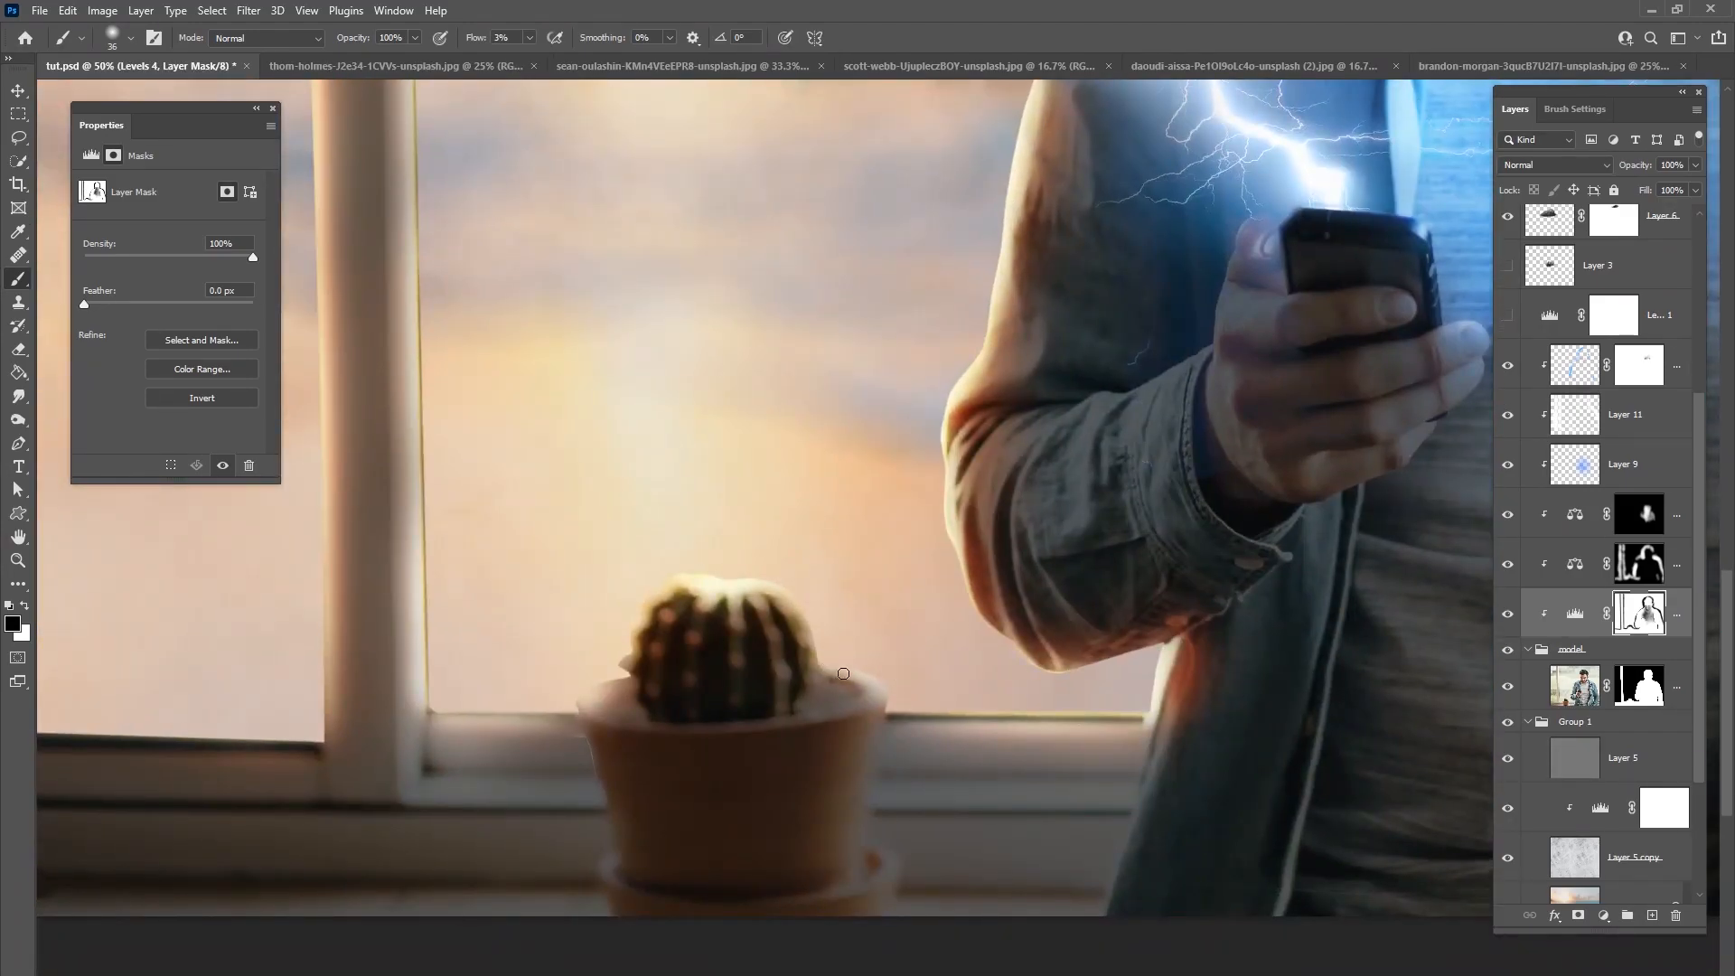
{"action": "left_click", "coordinate": [1508, 614]}
{"action": "left_click", "coordinate": [1508, 613]}
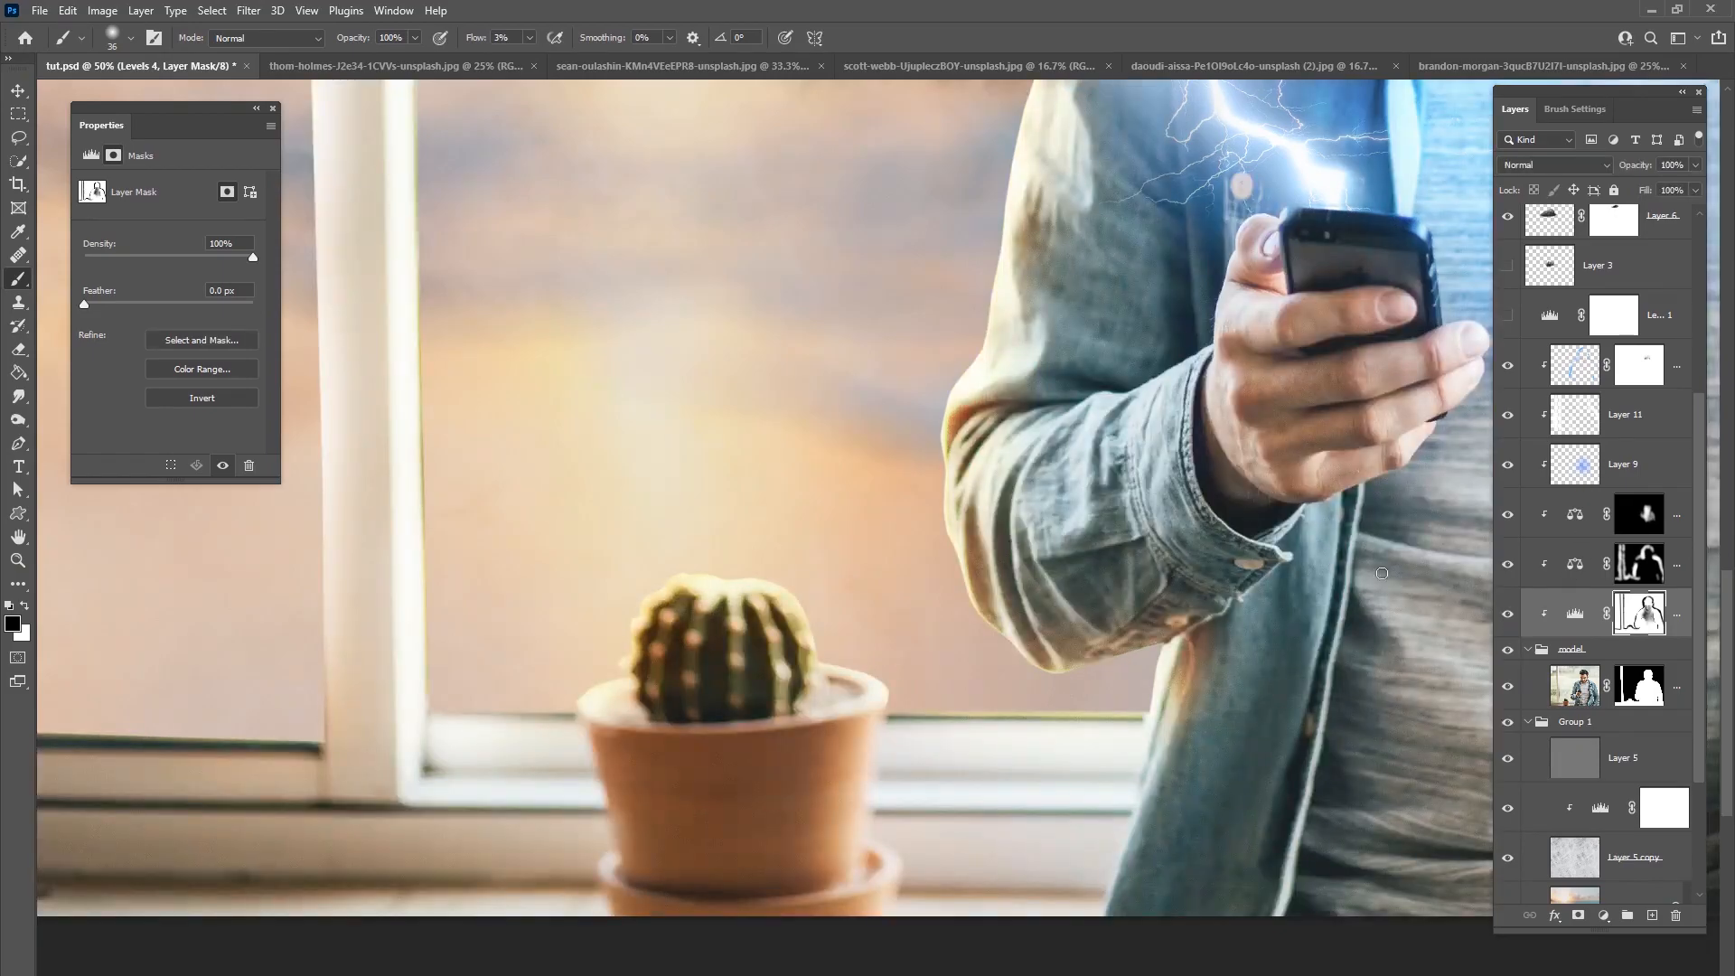
{"action": "left_click", "coordinate": [530, 38]}
{"action": "left_click_drag", "start_coordinate": [528, 58], "coordinate": [535, 58]}
{"action": "left_click", "coordinate": [805, 620]}
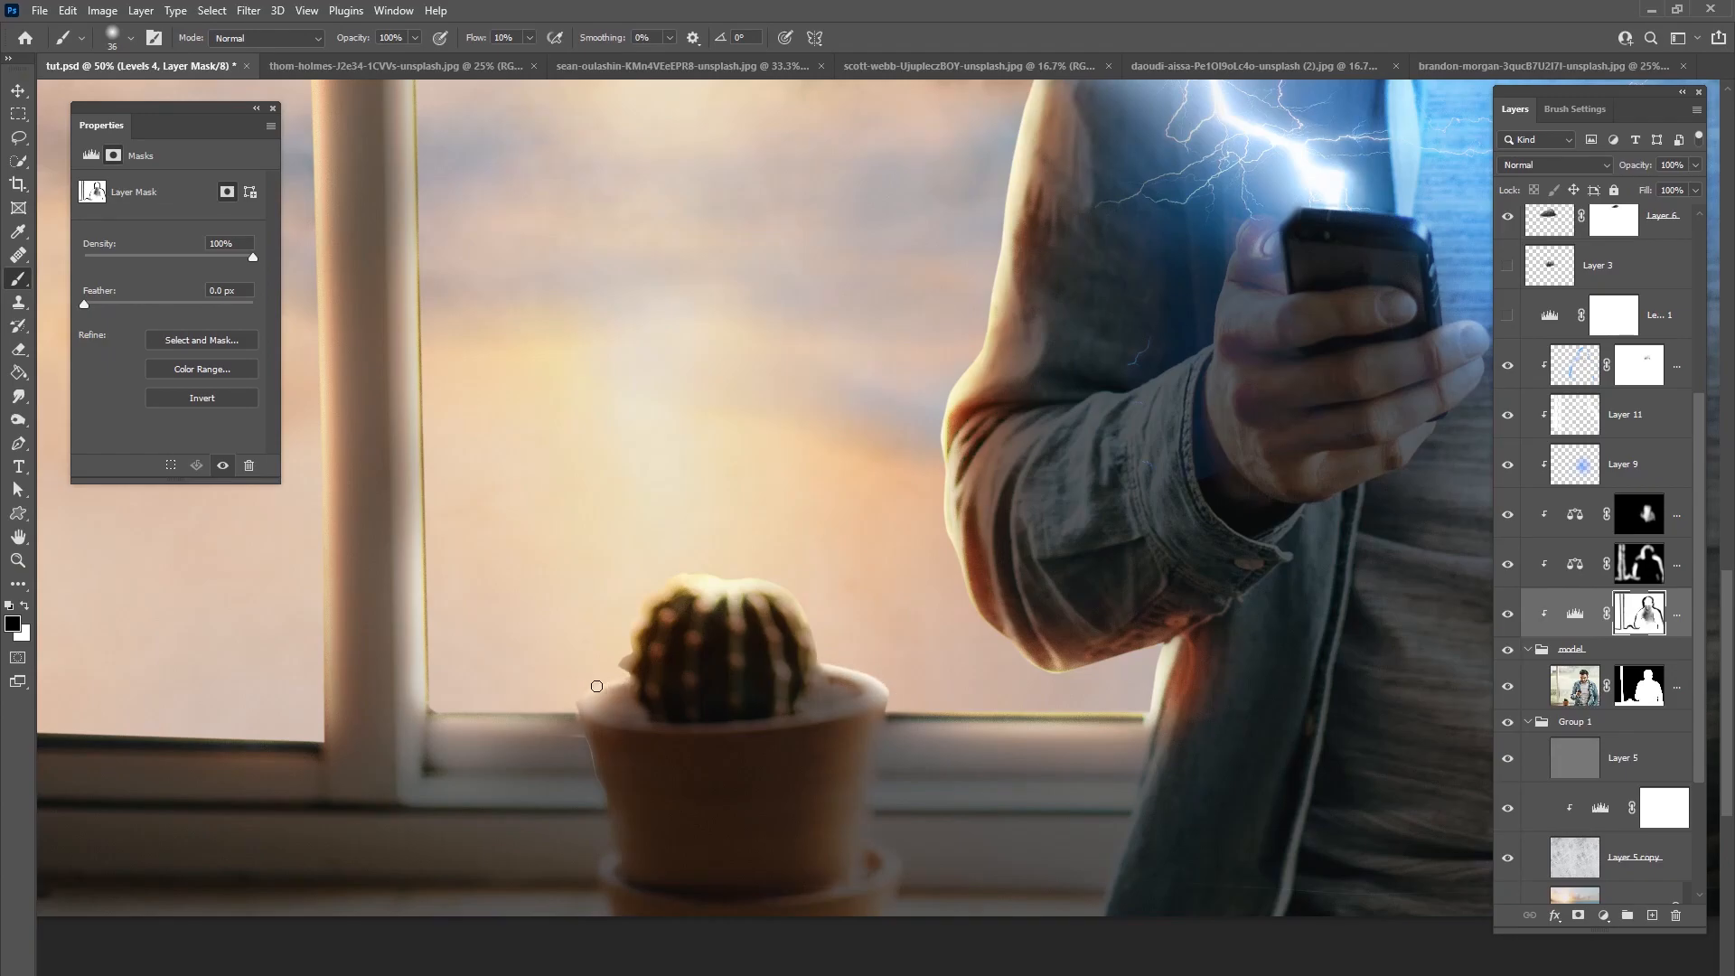
{"action": "left_click_drag", "start_coordinate": [608, 685], "coordinate": [634, 697]}
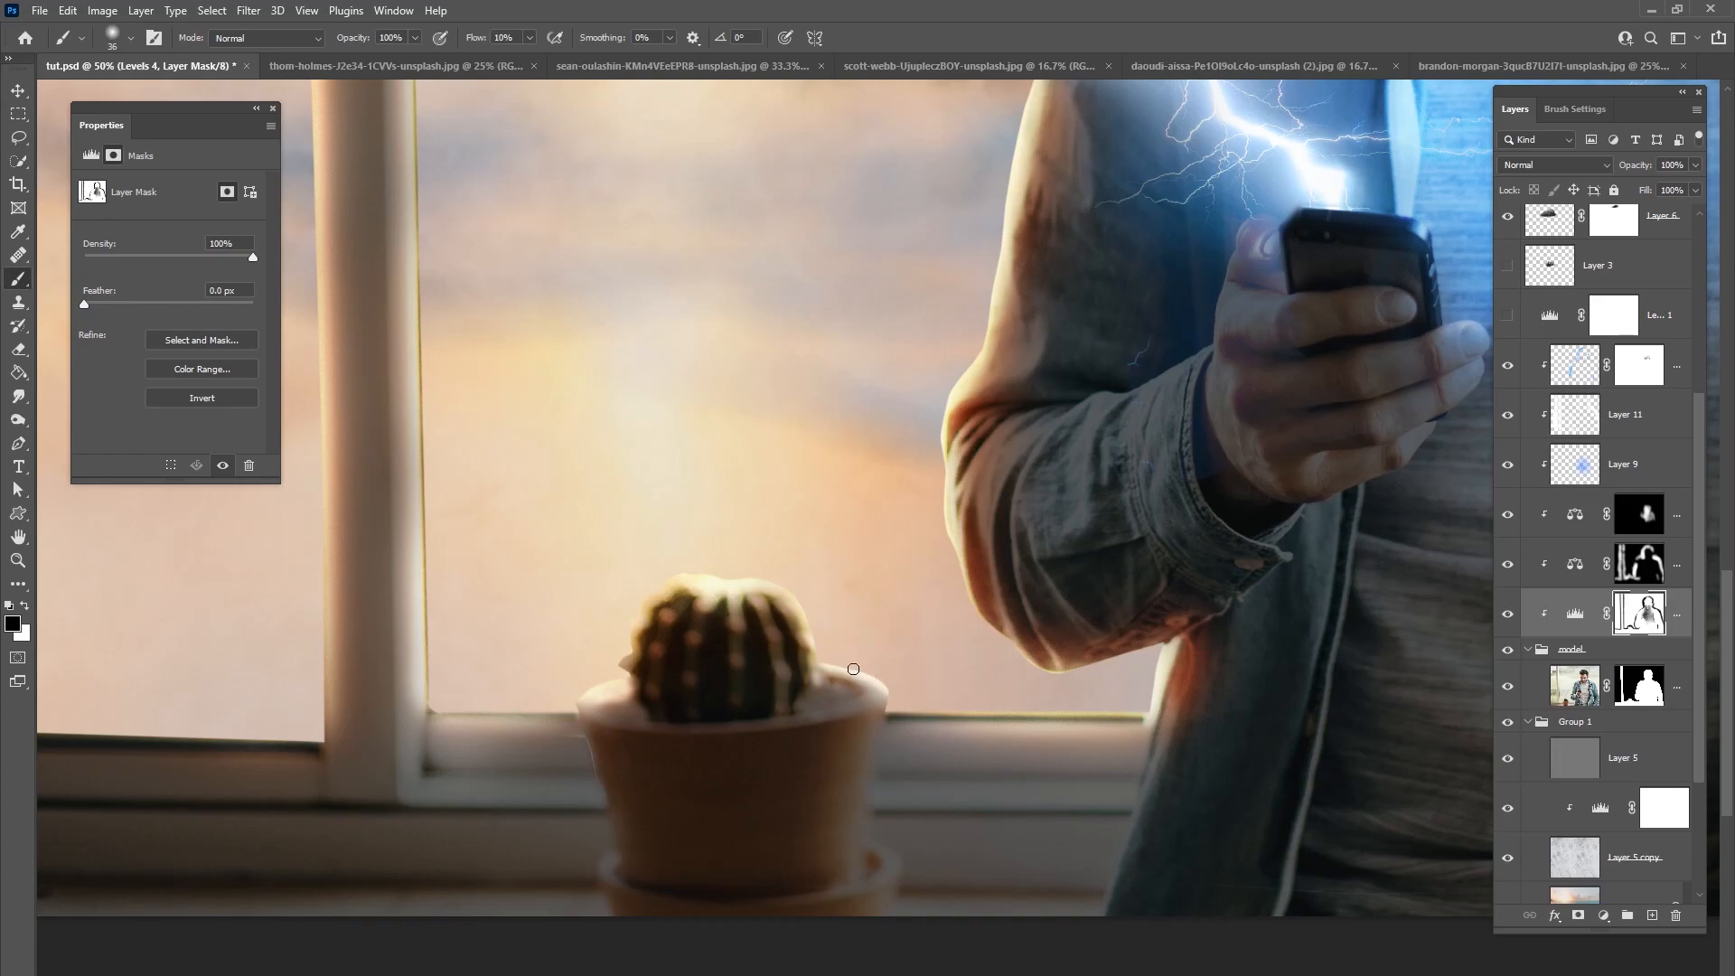
{"action": "mouse_move", "coordinate": [900, 717]}
{"action": "left_mouse_down"}
{"action": "mouse_move", "coordinate": [1129, 717]}
{"action": "mouse_move", "coordinate": [894, 721]}
{"action": "left_mouse_up"}
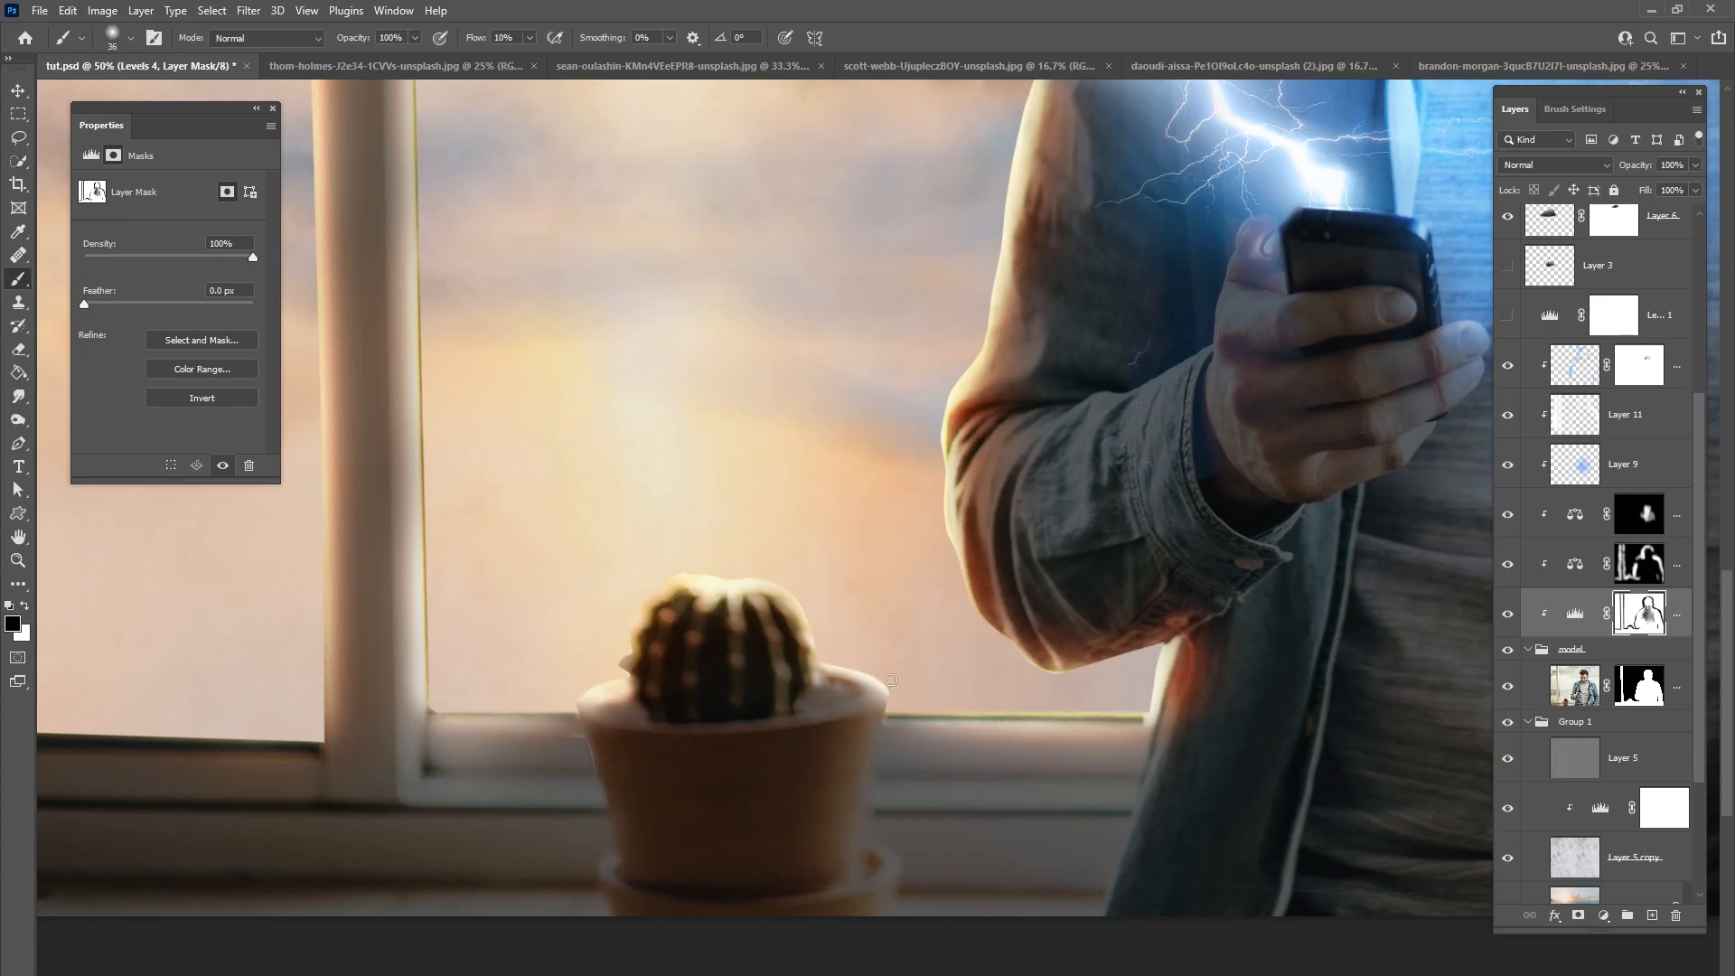
Step: Reduce the brush to 28 px and paint thin light edges down both sides of the pot on the Levels mask
{"action": "right_click", "coordinate": [754, 694]}
{"action": "left_click_drag", "start_coordinate": [870, 682], "coordinate": [864, 682]}
{"action": "left_click", "coordinate": [1661, 695]}
{"action": "key", "text": "x"}
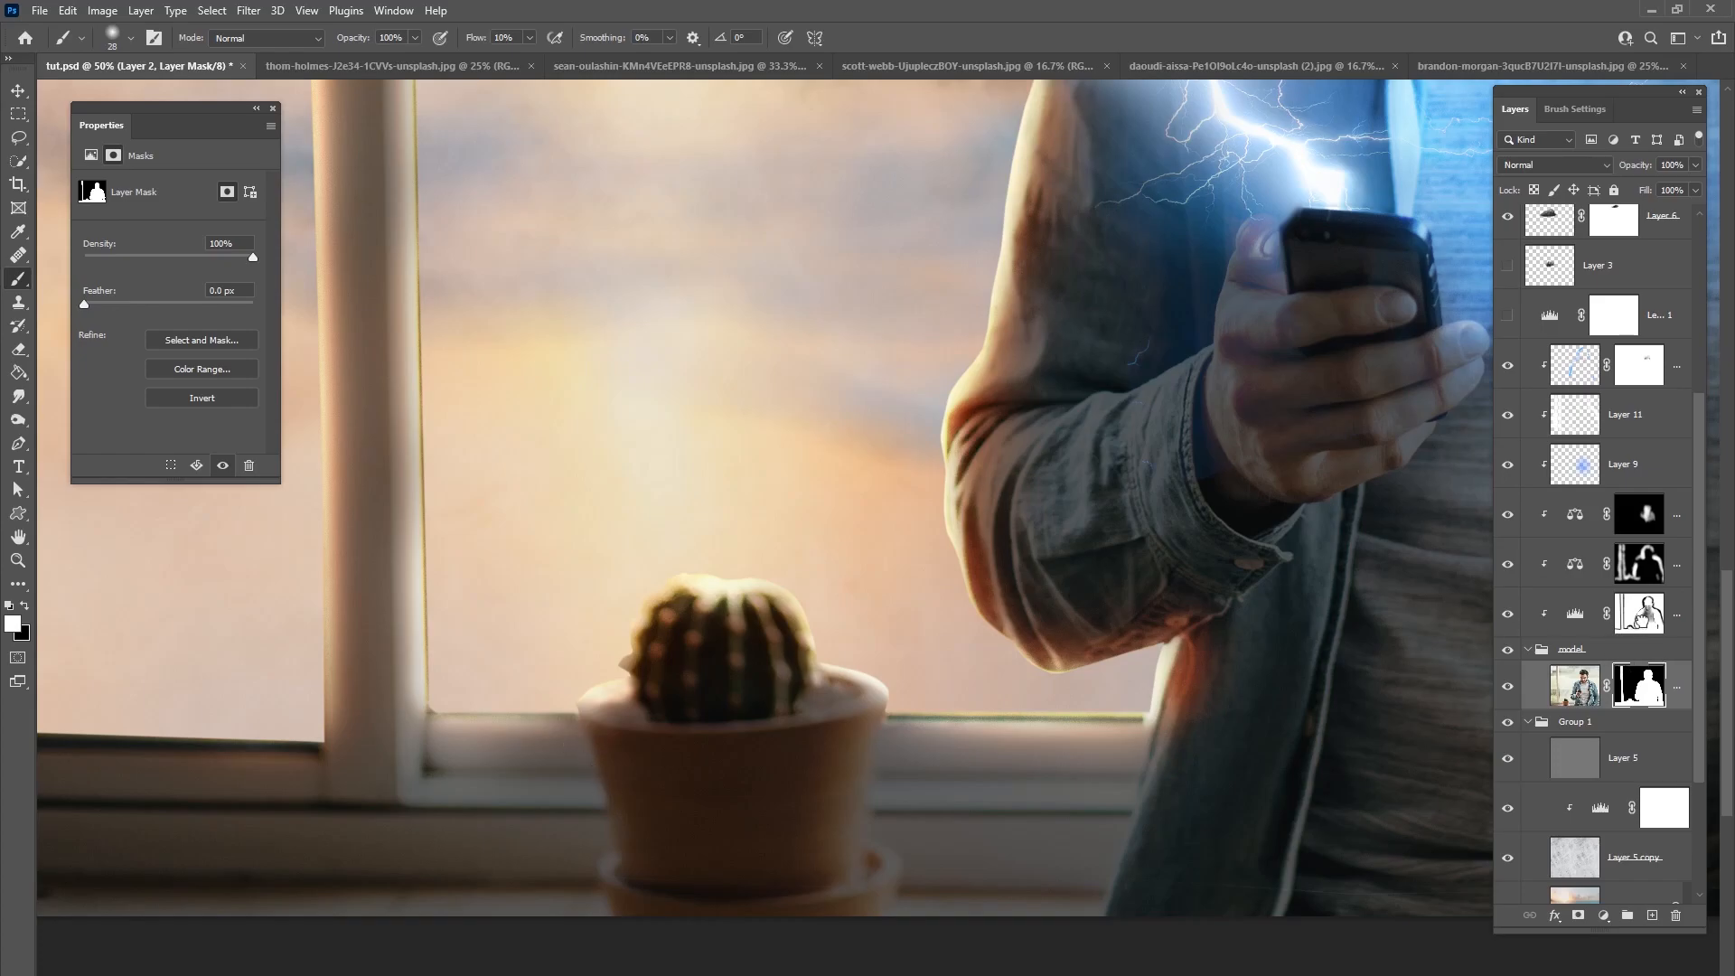
{"action": "left_click", "coordinate": [1640, 614]}
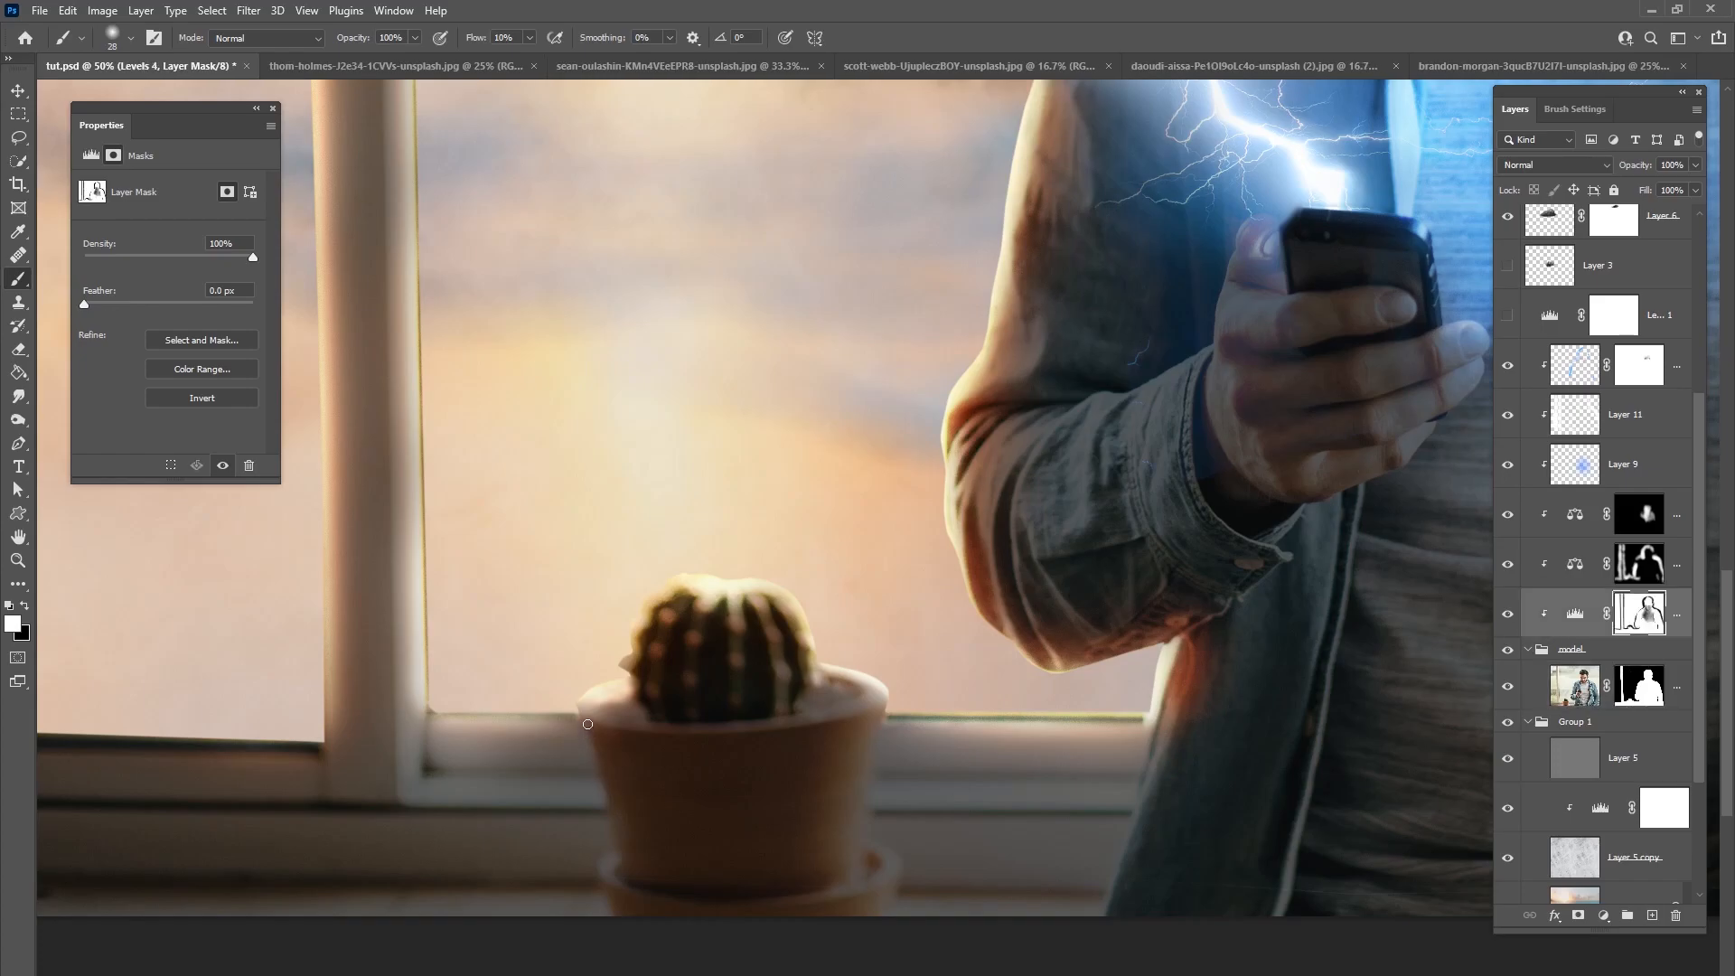
{"action": "key", "text": "x"}
{"action": "mouse_move", "coordinate": [580, 718]}
{"action": "left_mouse_down"}
{"action": "mouse_move", "coordinate": [624, 809]}
{"action": "mouse_move", "coordinate": [604, 802]}
{"action": "left_mouse_up"}
{"action": "key", "text": "x"}
{"action": "key", "text": "x"}
{"action": "key", "text": "x"}
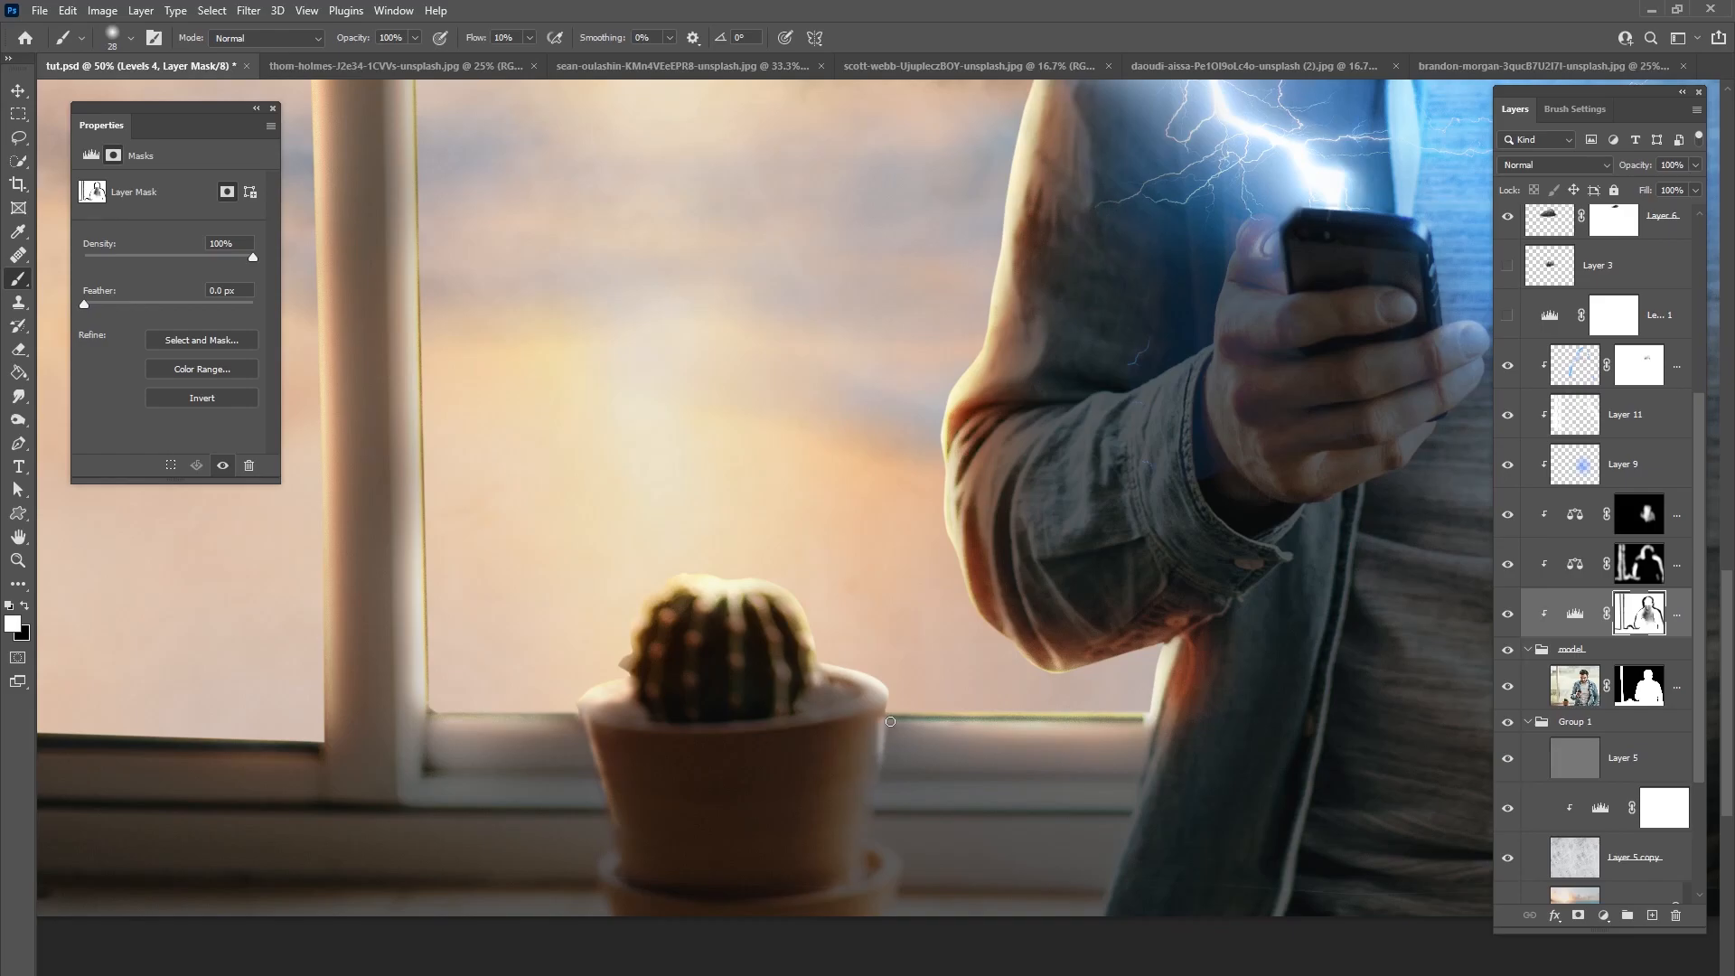
Step: Refine the highlight along the pot's front rim on the Levels mask, alternating between black and white paint
{"action": "key", "text": "x"}
{"action": "mouse_move", "coordinate": [587, 710]}
{"action": "left_mouse_down"}
{"action": "mouse_move", "coordinate": [673, 729]}
{"action": "mouse_move", "coordinate": [641, 699]}
{"action": "mouse_move", "coordinate": [662, 717]}
{"action": "left_mouse_up"}
{"action": "key", "text": "x"}
{"action": "key", "text": "x"}
{"action": "key", "text": "x"}
{"action": "key", "text": "x"}
{"action": "key", "text": "x"}
{"action": "key", "text": "x"}
{"action": "key", "text": "x"}
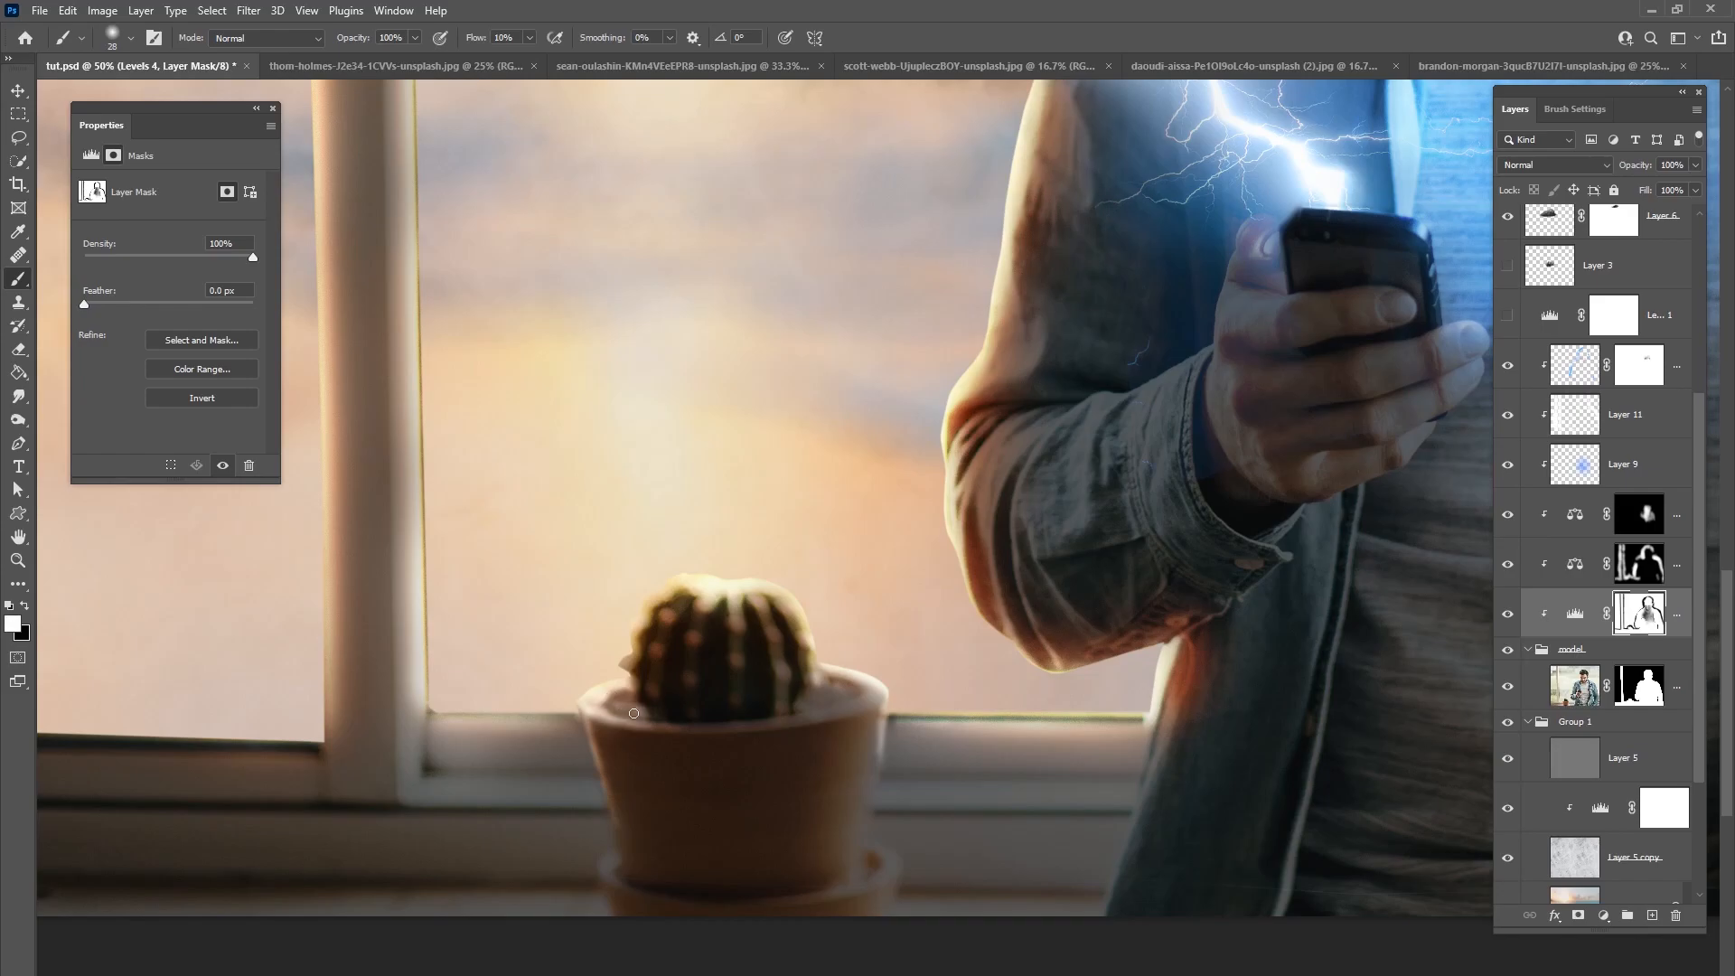
{"action": "key", "text": "x"}
{"action": "key", "text": "x"}
{"action": "key", "text": "x"}
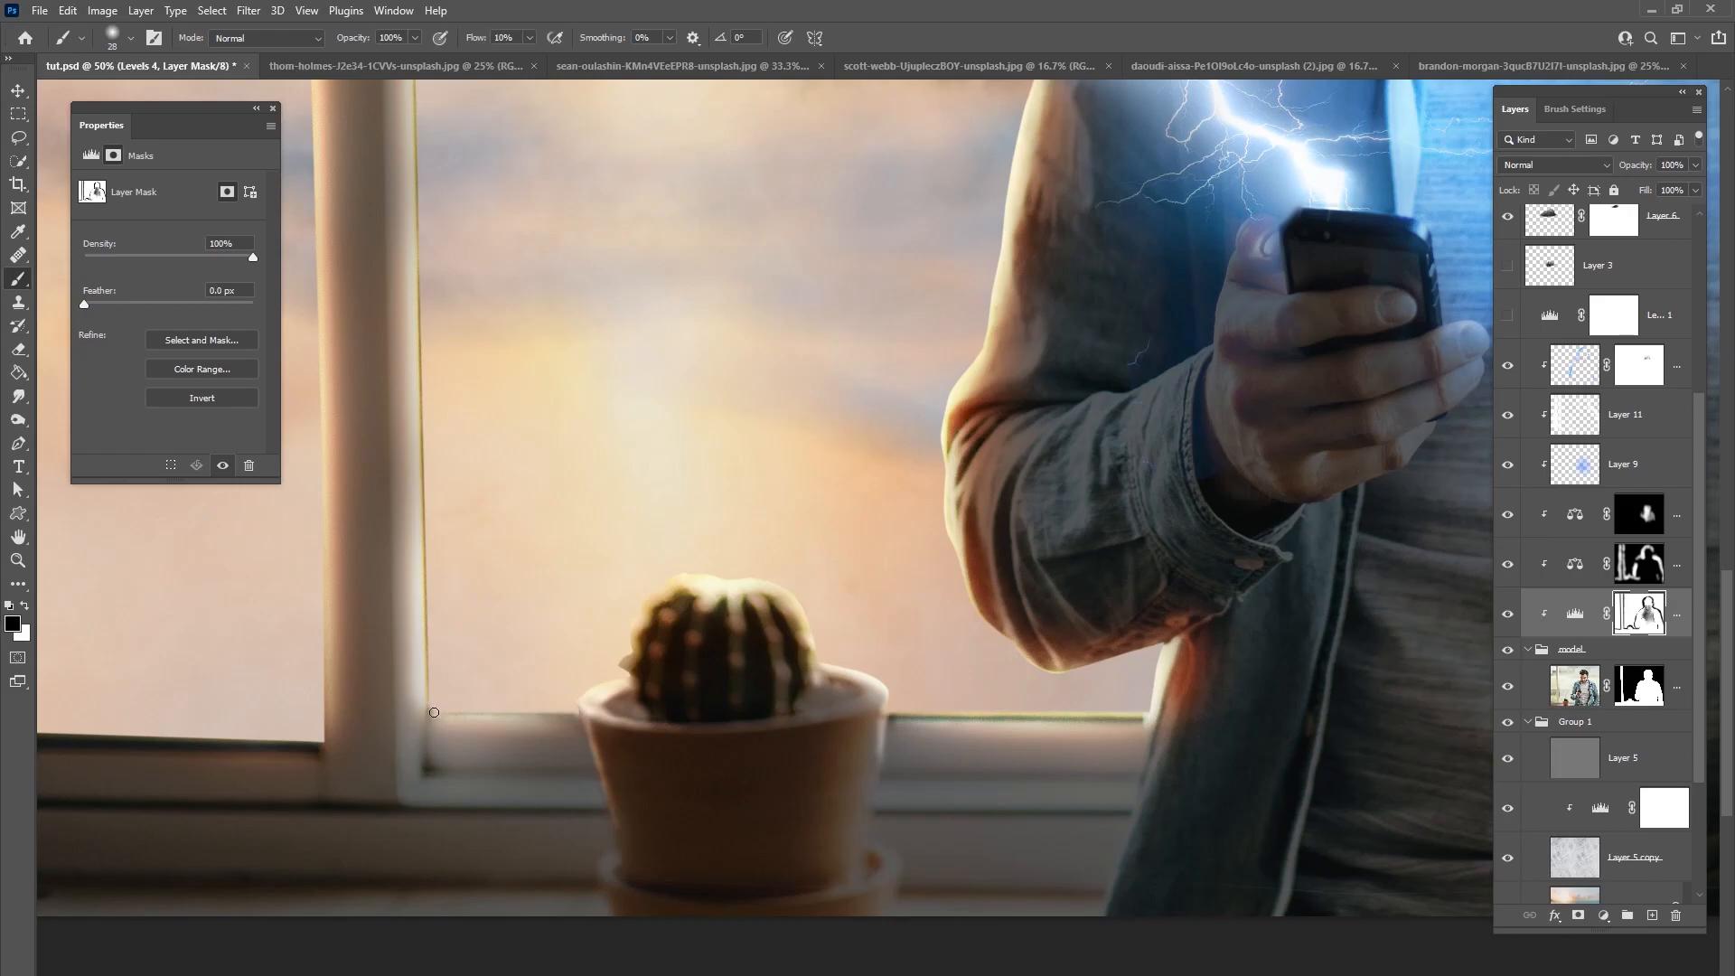
Step: Set the brush to 64 px, touch up the cactus's left edge on the Levels mask, and compare the adjustment on and off
{"action": "right_click", "coordinate": [689, 617]}
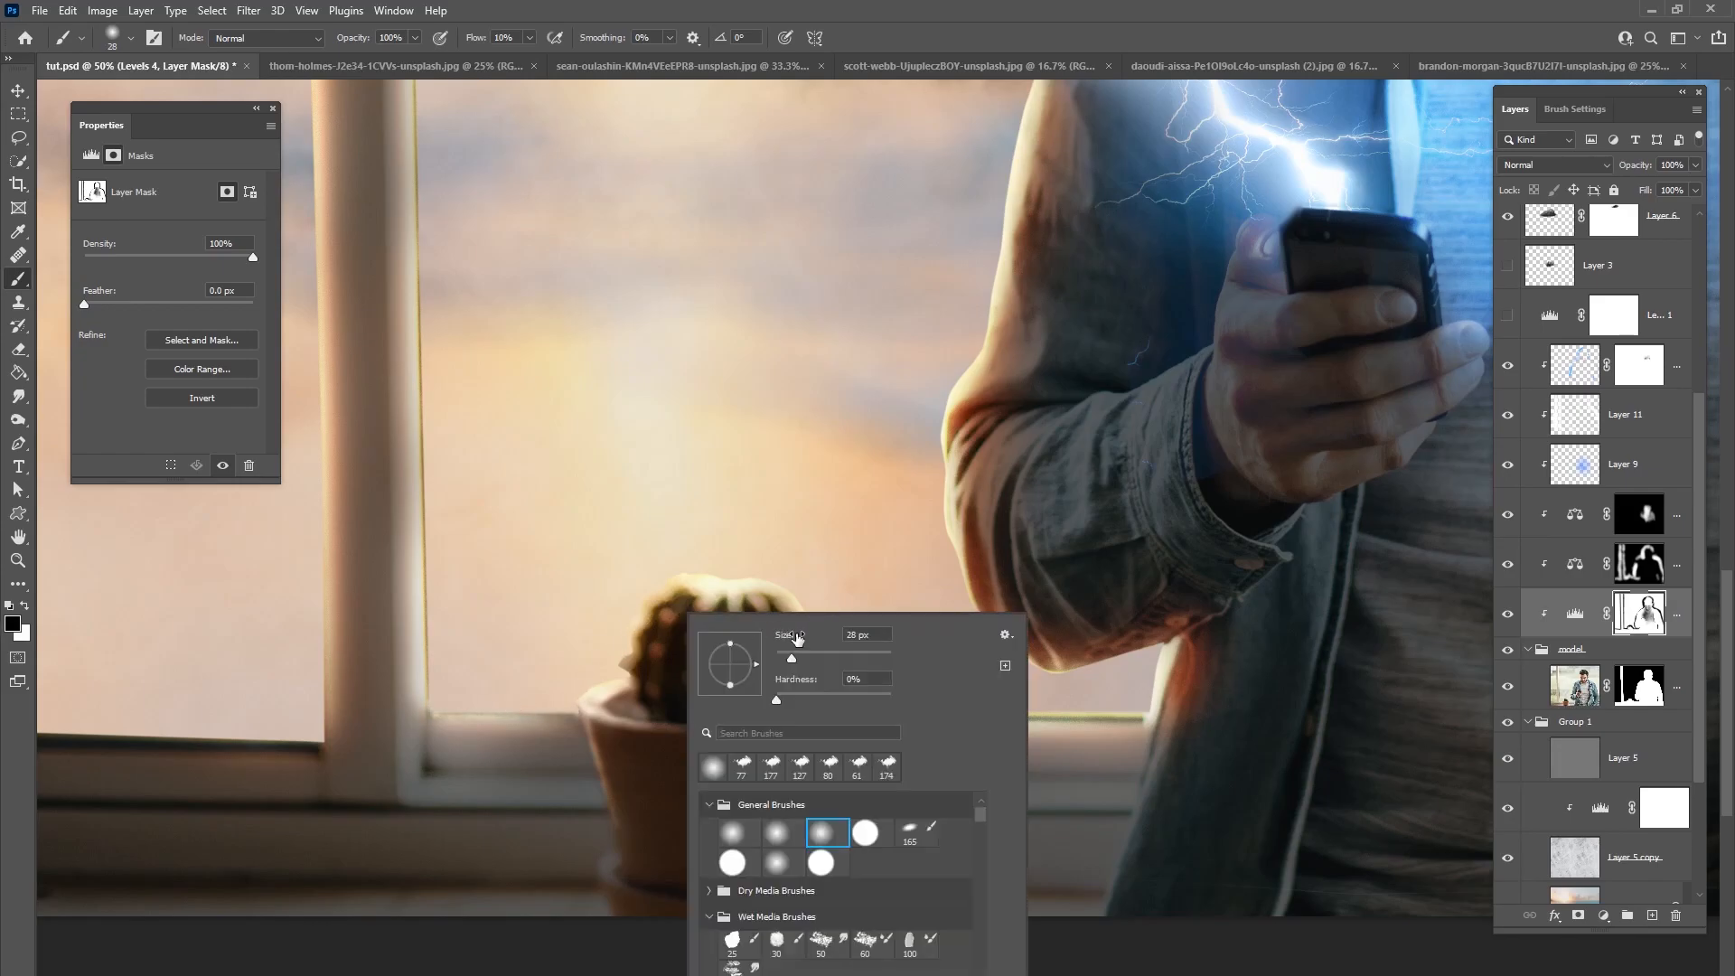
{"action": "left_click", "coordinate": [632, 602]}
{"action": "right_click", "coordinate": [679, 582]}
{"action": "left_click", "coordinate": [809, 621]}
{"action": "left_click", "coordinate": [653, 593]}
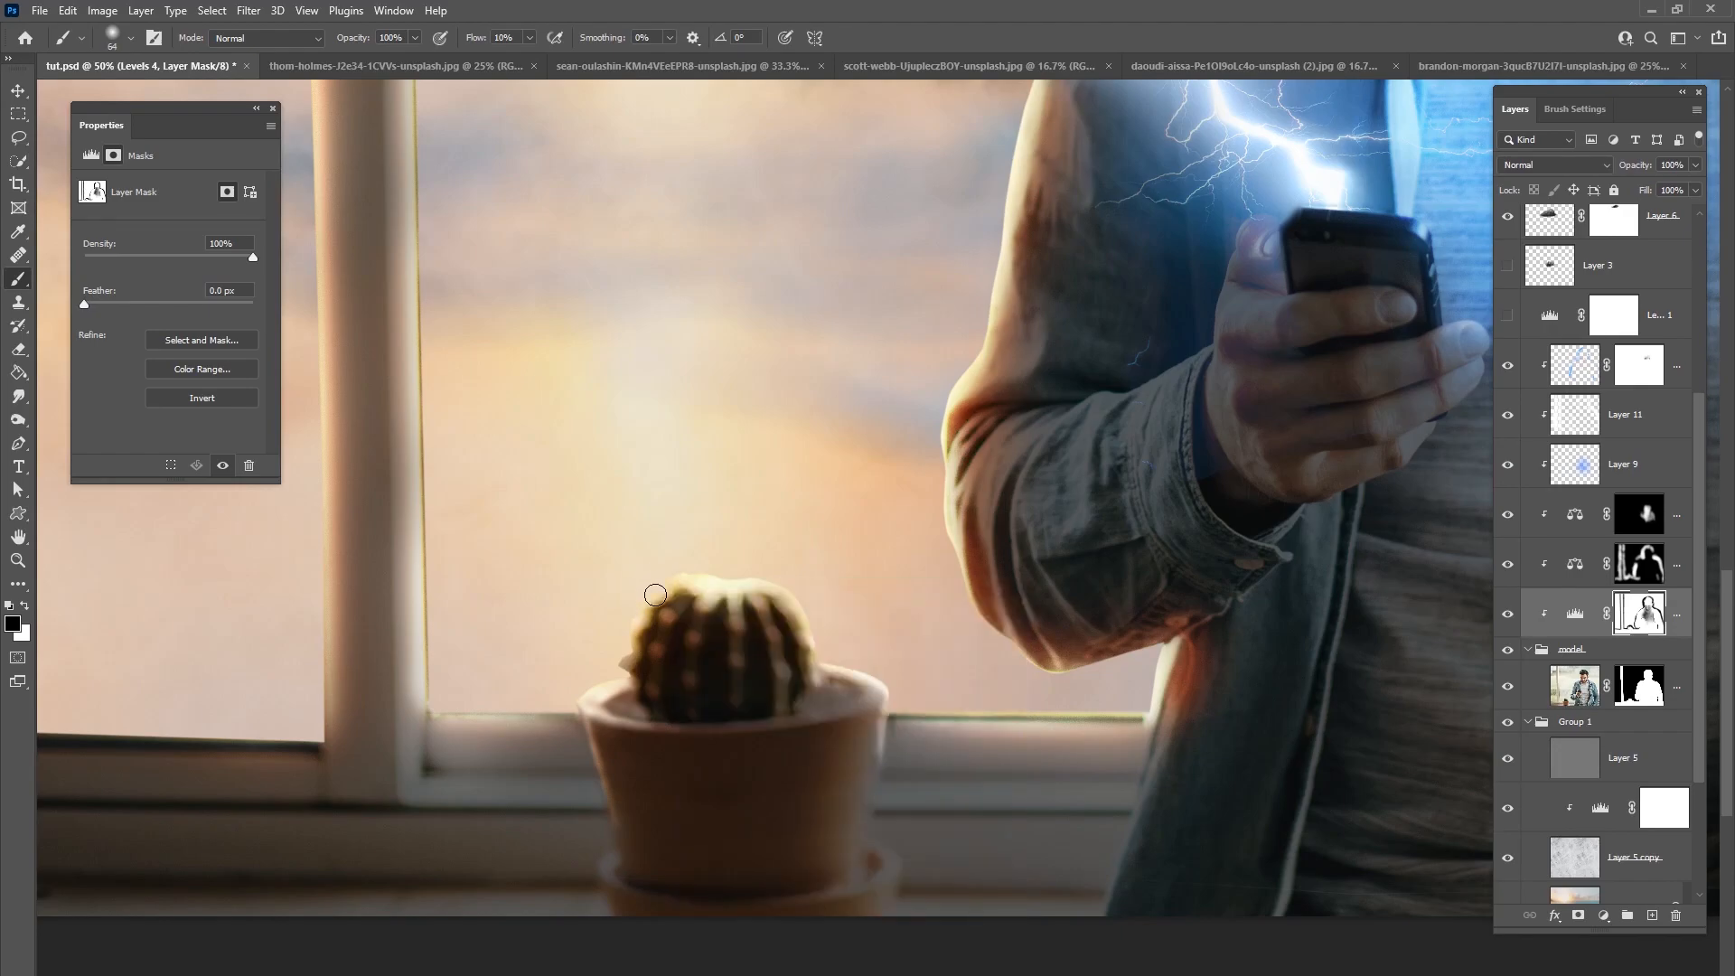
{"action": "left_click_drag", "start_coordinate": [630, 637], "coordinate": [627, 658]}
{"action": "key", "text": "ctrl+0"}
{"action": "left_click", "coordinate": [1507, 617]}
{"action": "left_click", "coordinate": [1506, 618]}
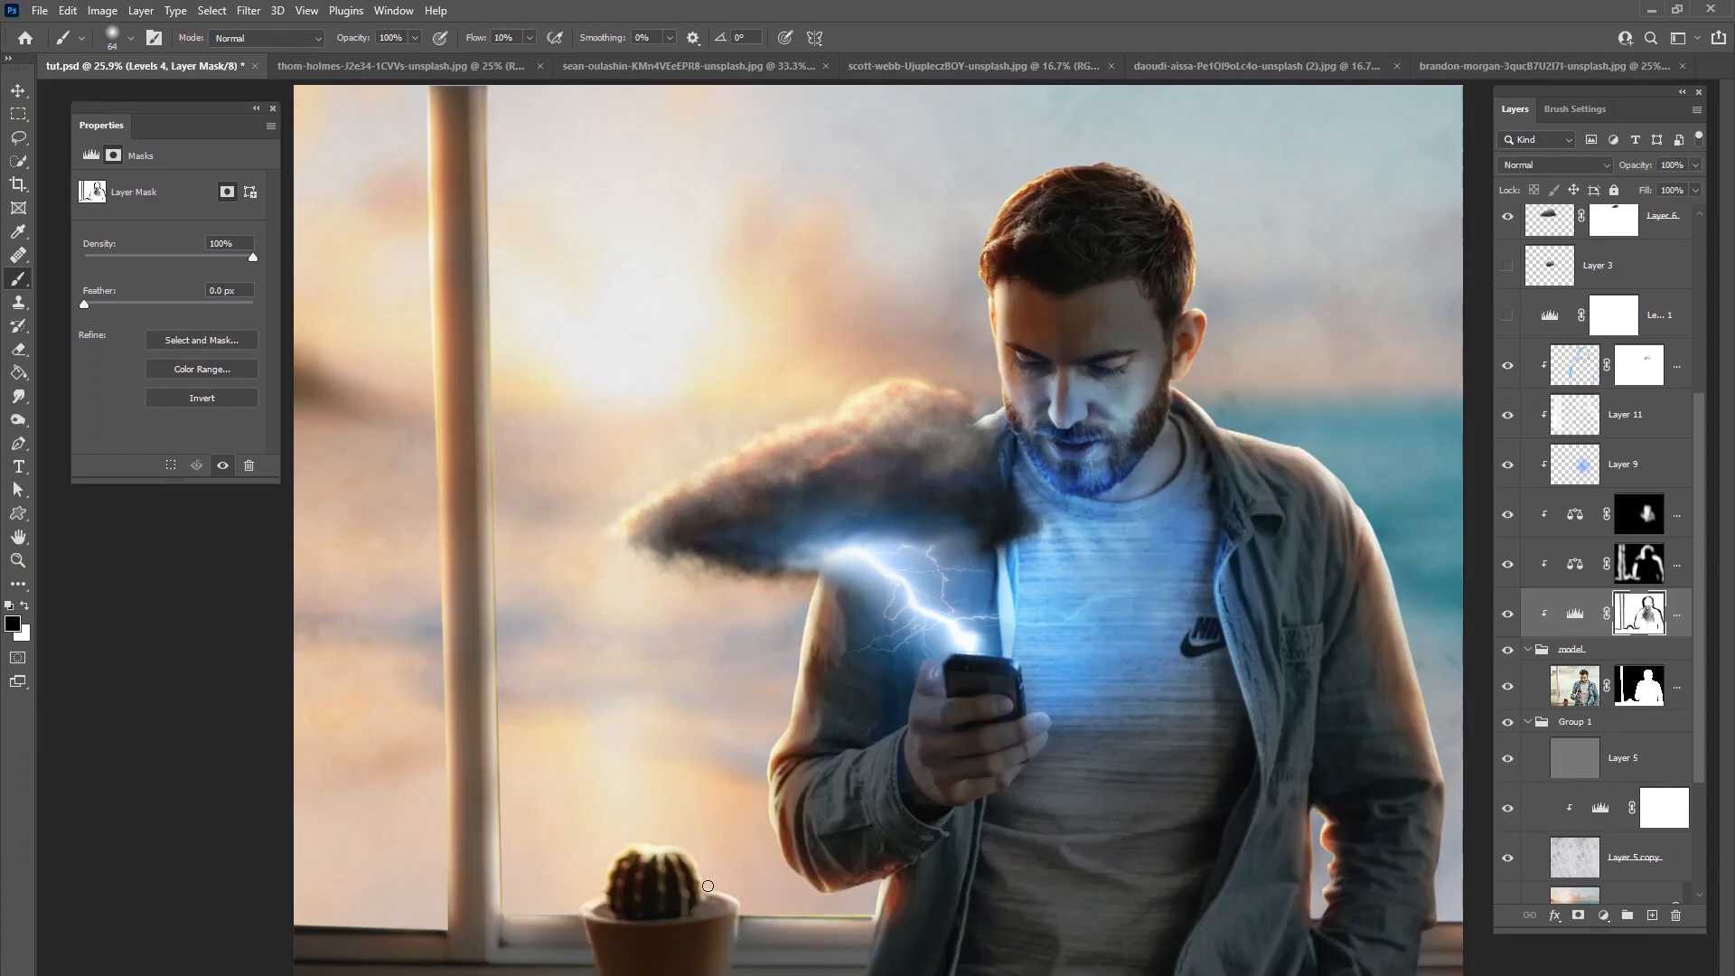
{"action": "key", "text": "x"}
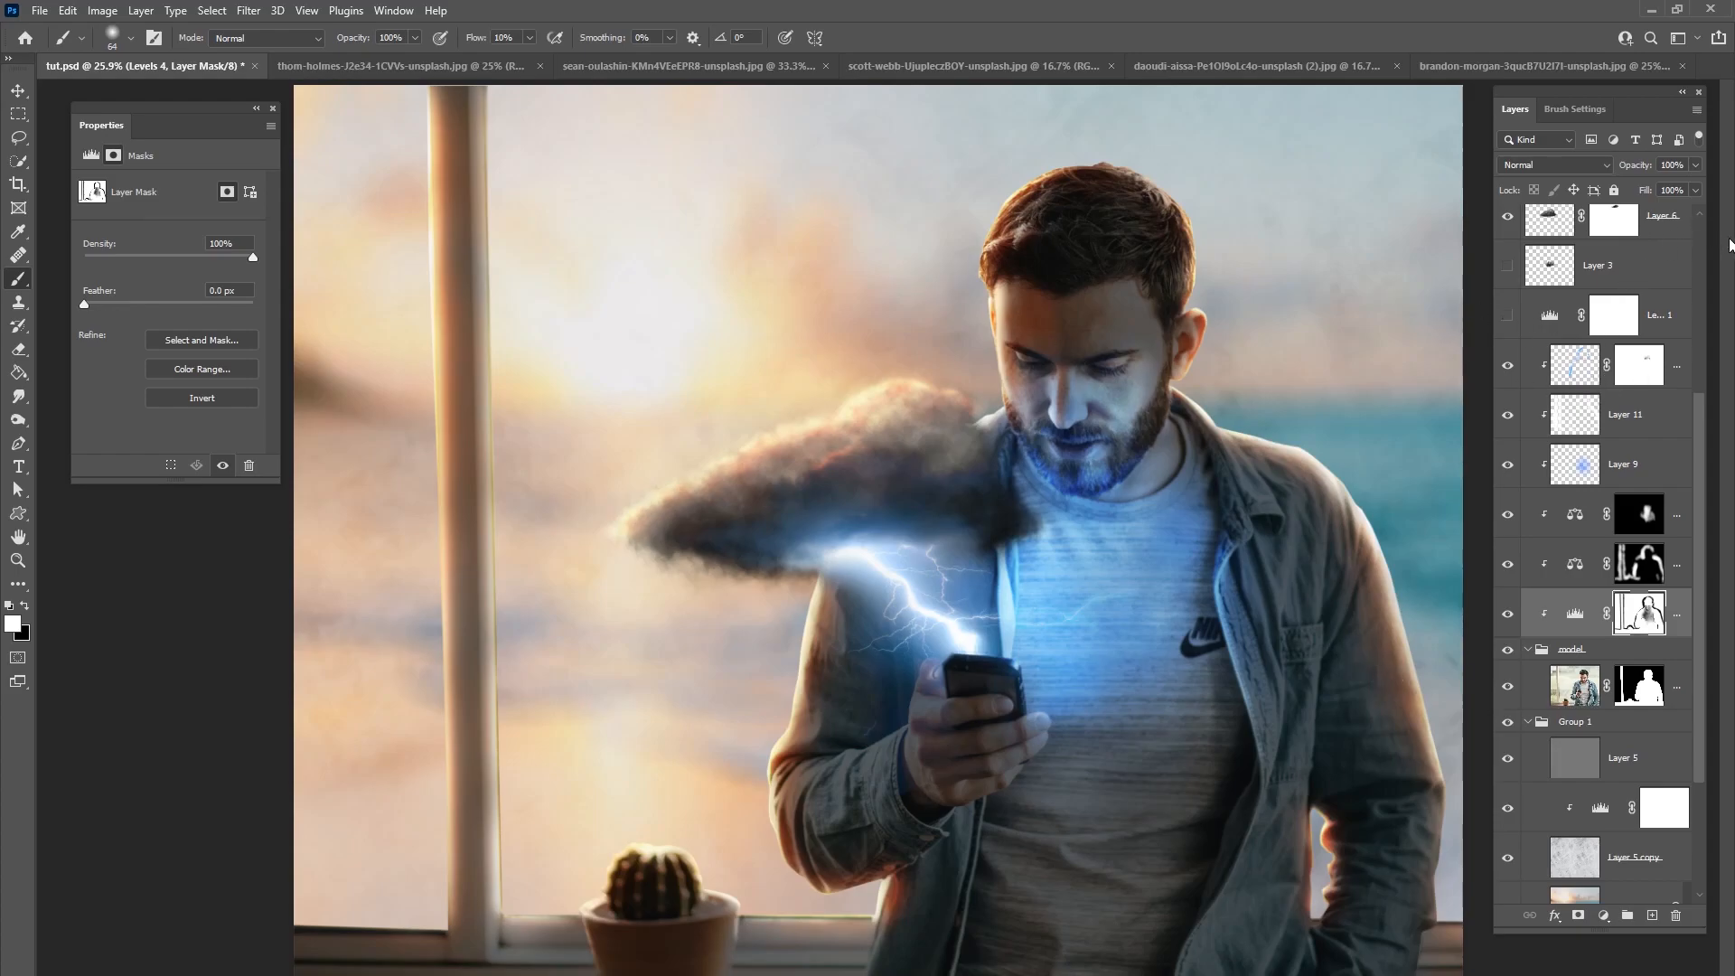
Step: Collapse the model group and Group 1, select Group 1, and check its content by toggling its visibility
{"action": "left_click", "coordinate": [1528, 650]}
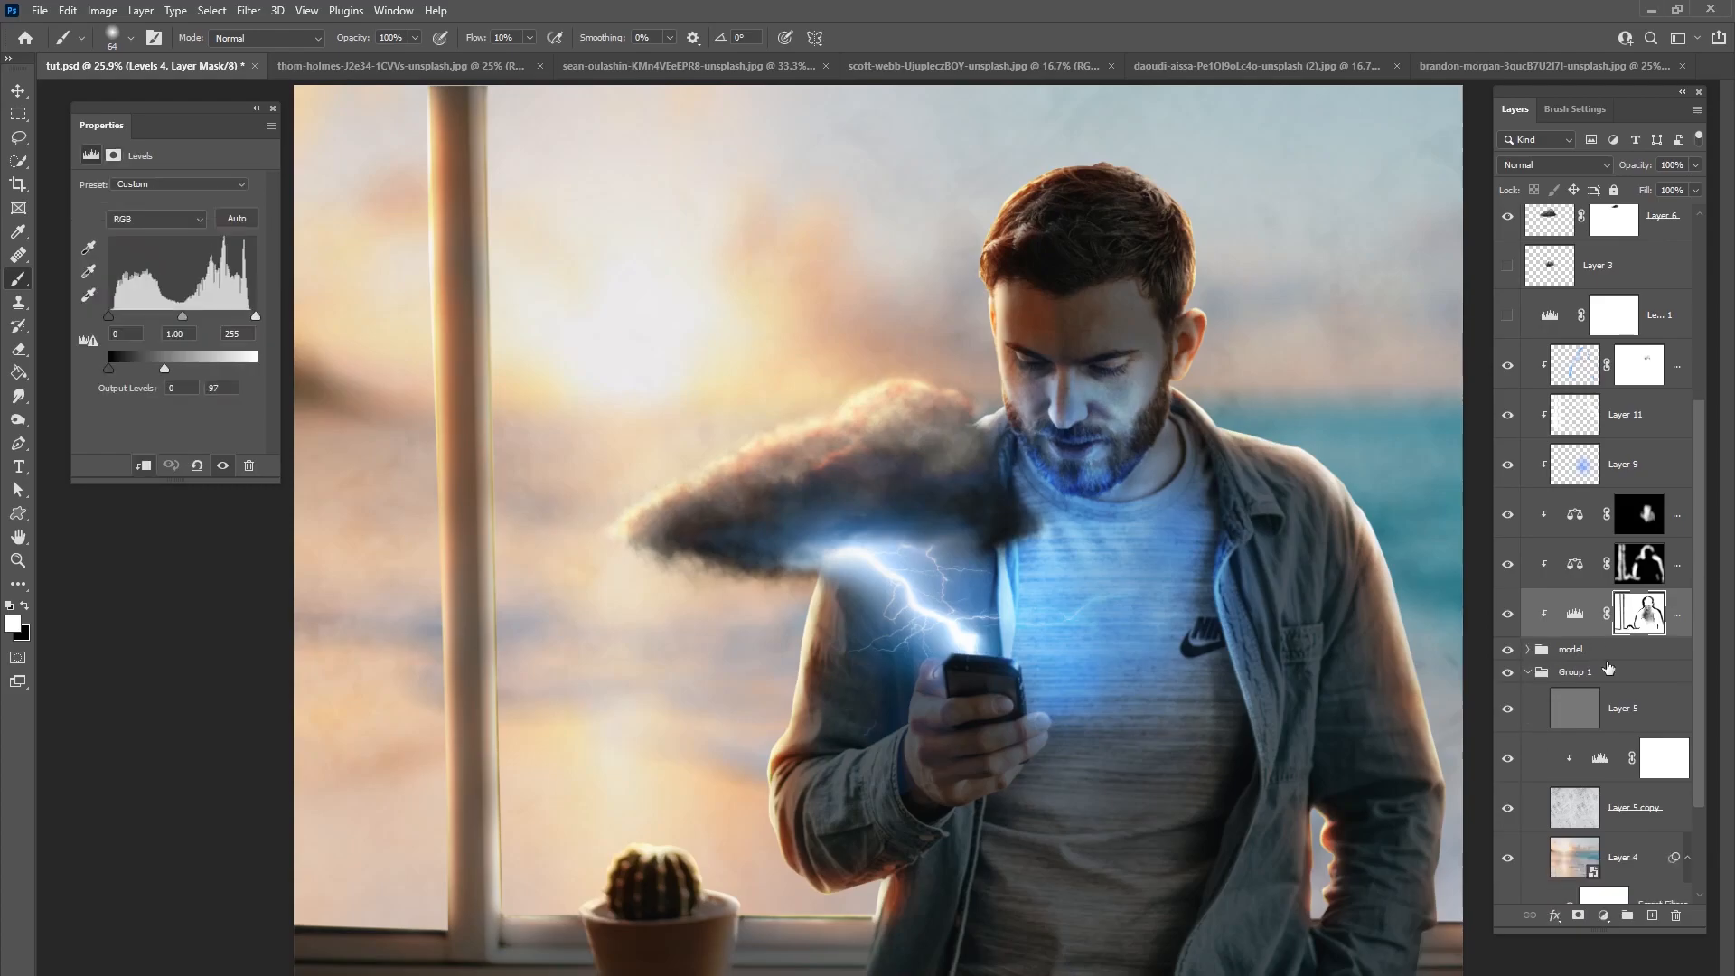
{"action": "left_click", "coordinate": [1528, 672]}
{"action": "left_click", "coordinate": [1579, 793]}
{"action": "left_click", "coordinate": [1509, 793]}
{"action": "left_click", "coordinate": [1509, 793]}
Step: Add a Levels adjustment above Group 1 with midtones 0.56, input white 239 and output white 189
{"action": "left_click", "coordinate": [1603, 916]}
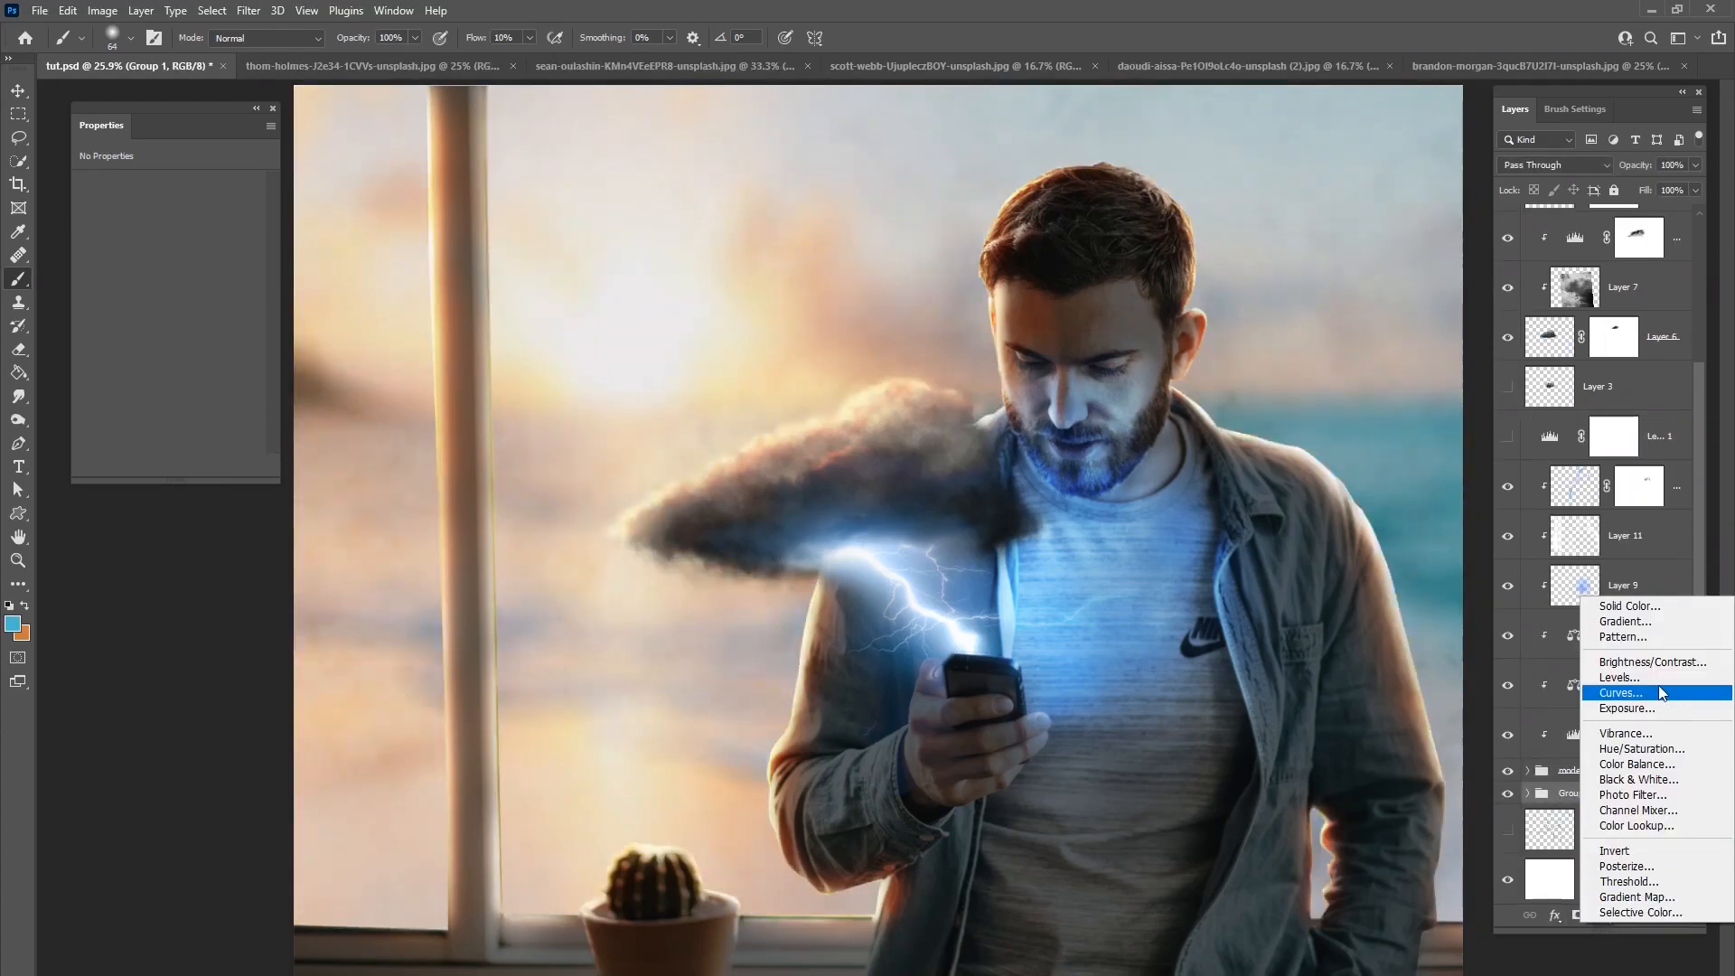
{"action": "left_click", "coordinate": [1671, 679]}
{"action": "left_click_drag", "start_coordinate": [255, 369], "coordinate": [197, 316]}
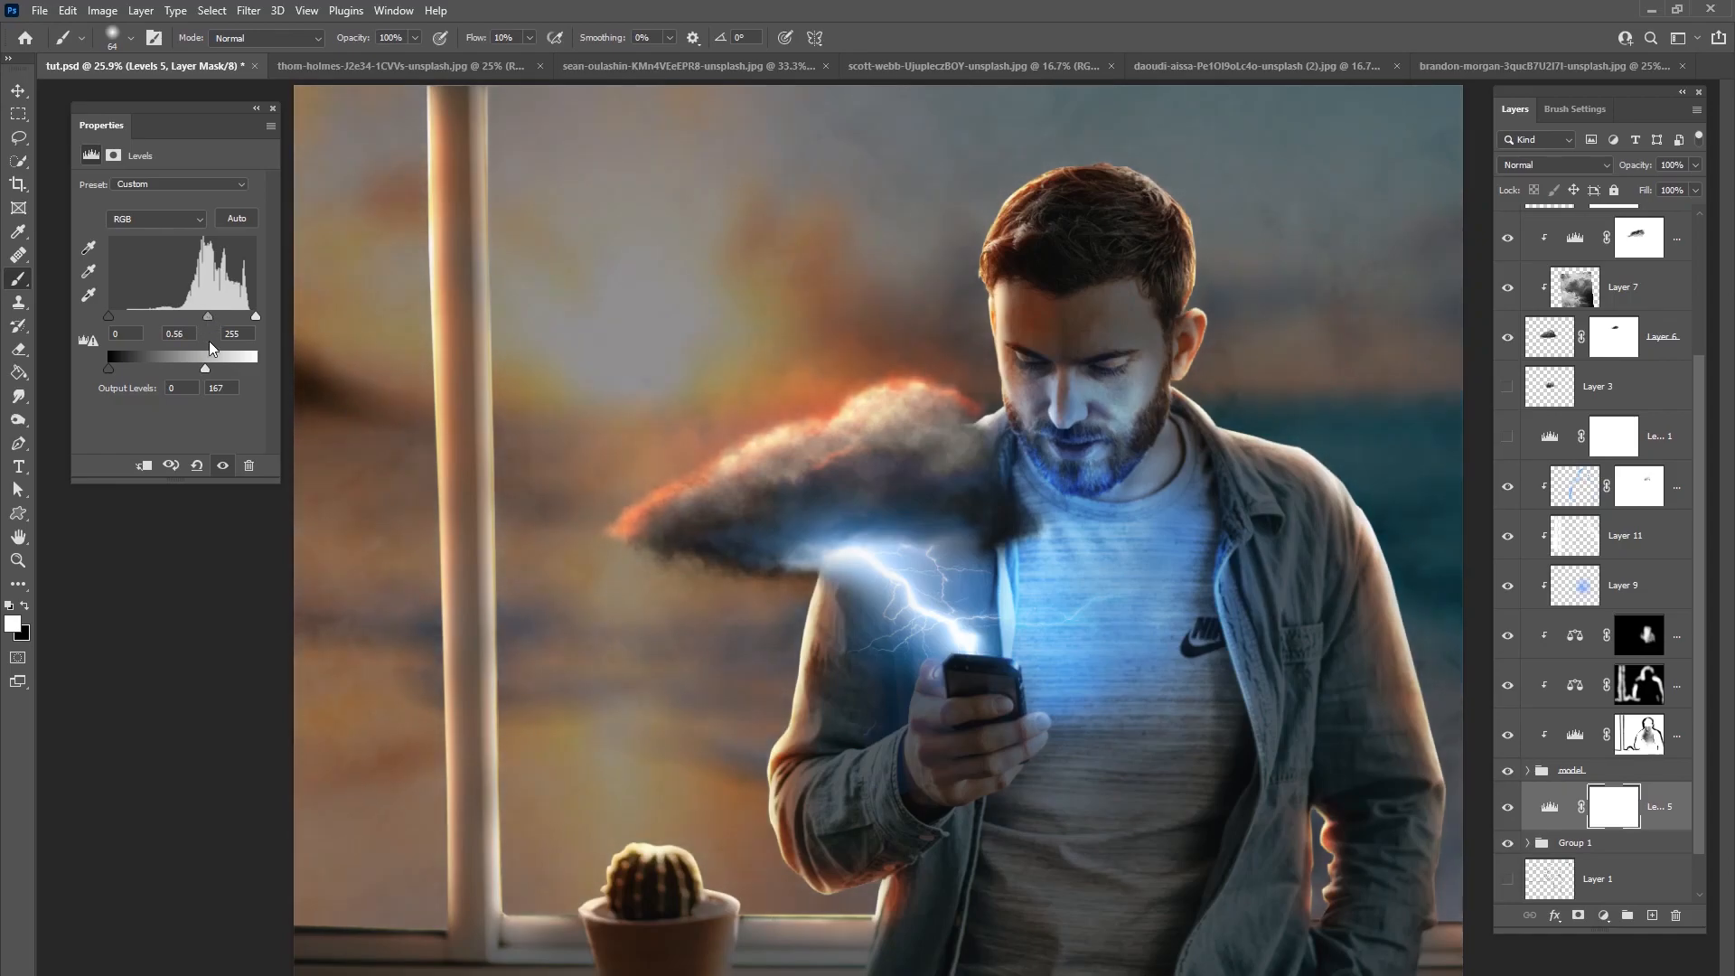
{"action": "left_click_drag", "start_coordinate": [205, 368], "coordinate": [206, 369]}
{"action": "left_click_drag", "start_coordinate": [256, 316], "coordinate": [212, 368]}
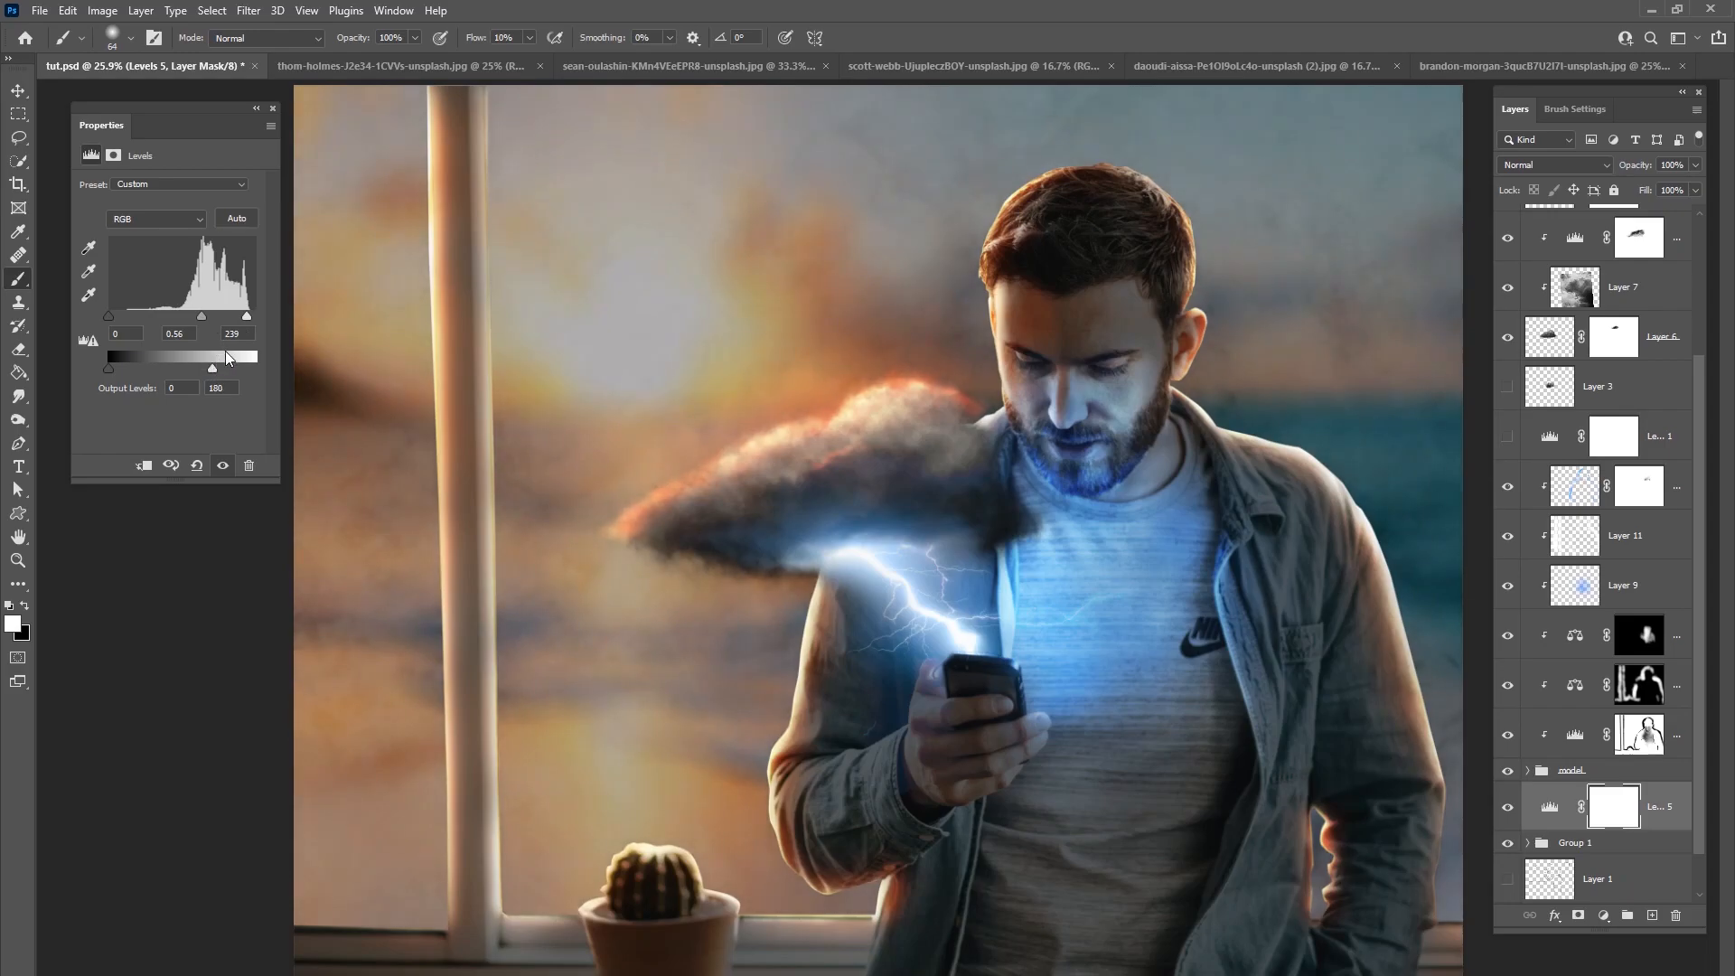
Step: Paint black on the new Levels mask over the sun area with an 1811 px soft brush at 10% flow
{"action": "right_click", "coordinate": [783, 474]}
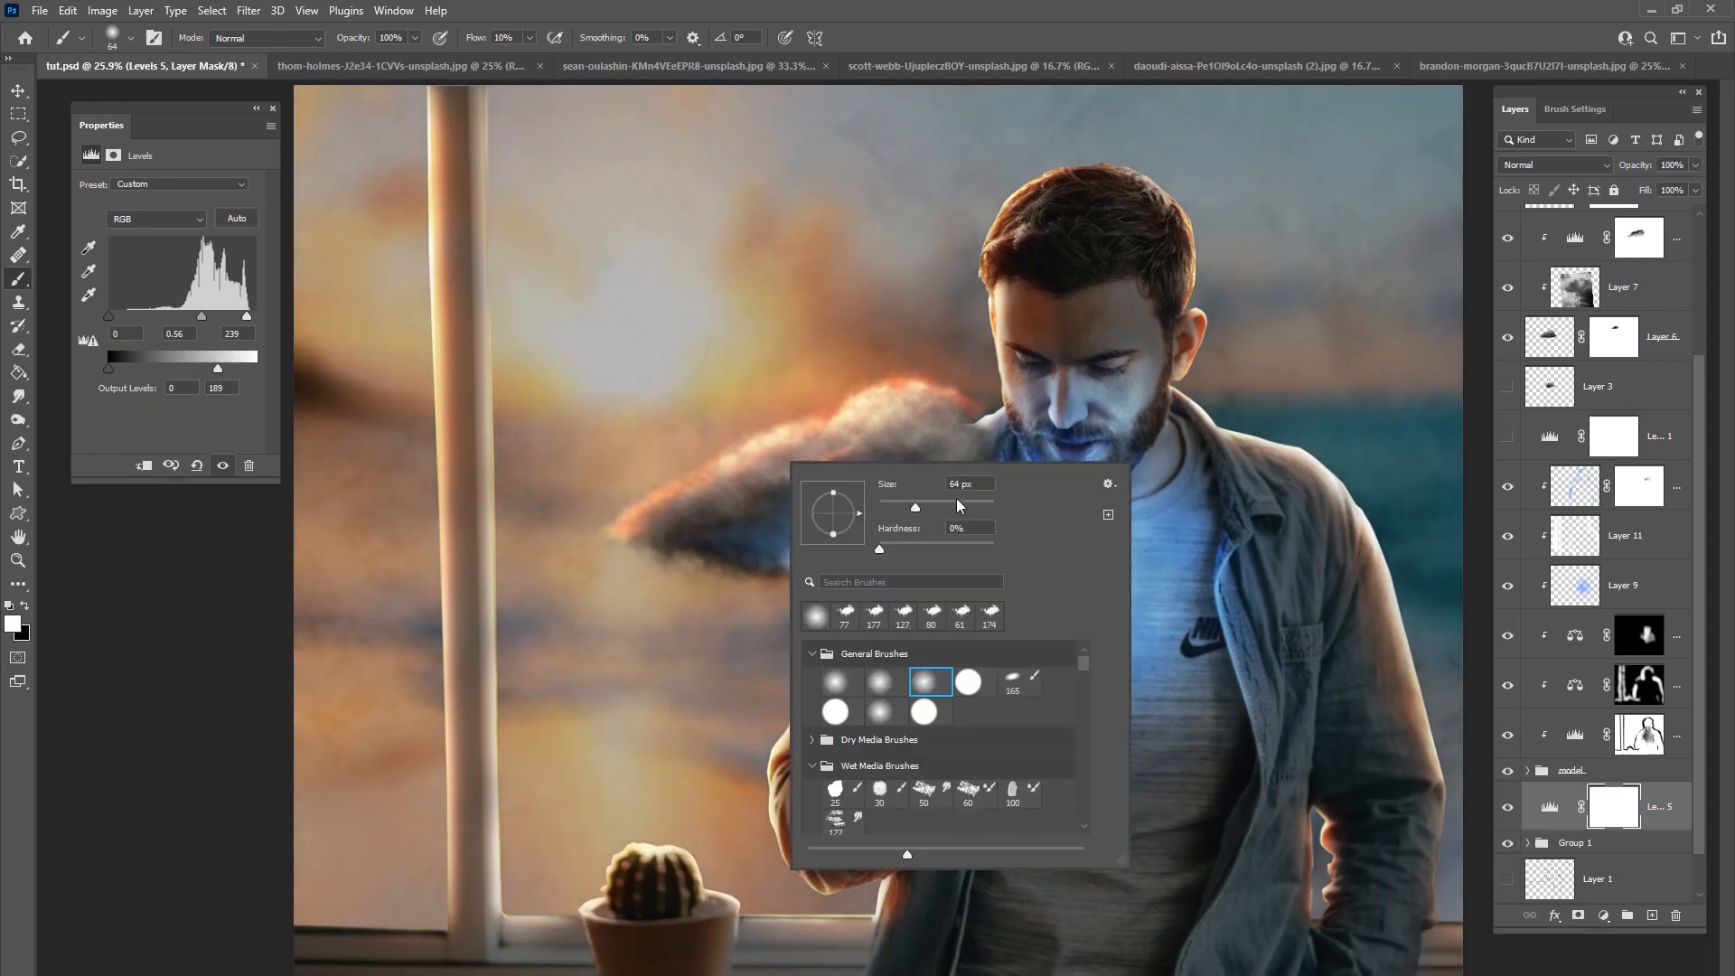
{"action": "left_click_drag", "start_coordinate": [984, 511], "coordinate": [986, 508]}
{"action": "left_click", "coordinate": [31, 612]}
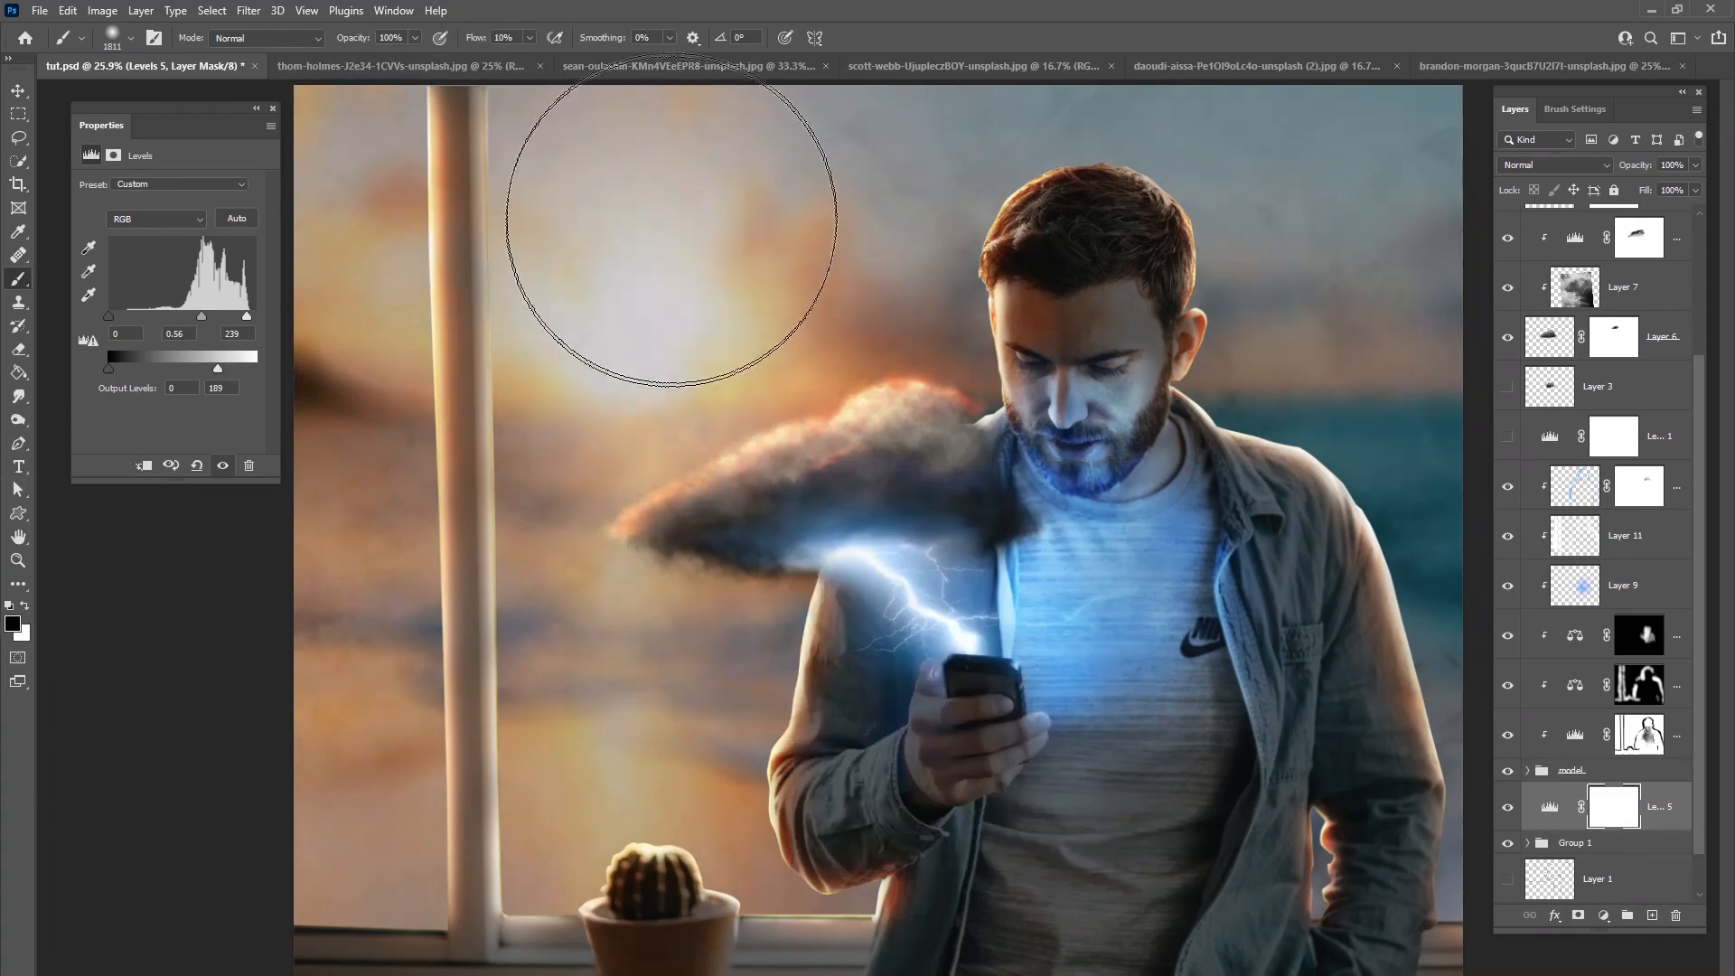
{"action": "mouse_move", "coordinate": [838, 277]}
{"action": "left_mouse_down"}
{"action": "mouse_move", "coordinate": [939, 285]}
{"action": "mouse_move", "coordinate": [582, 354]}
{"action": "mouse_move", "coordinate": [901, 251]}
{"action": "mouse_move", "coordinate": [804, 267]}
{"action": "left_mouse_up"}
Step: Lower the flow to 9%, extend the black painting across the sunset and lower window, and compare the Levels adjustment on and off
{"action": "left_click", "coordinate": [527, 38]}
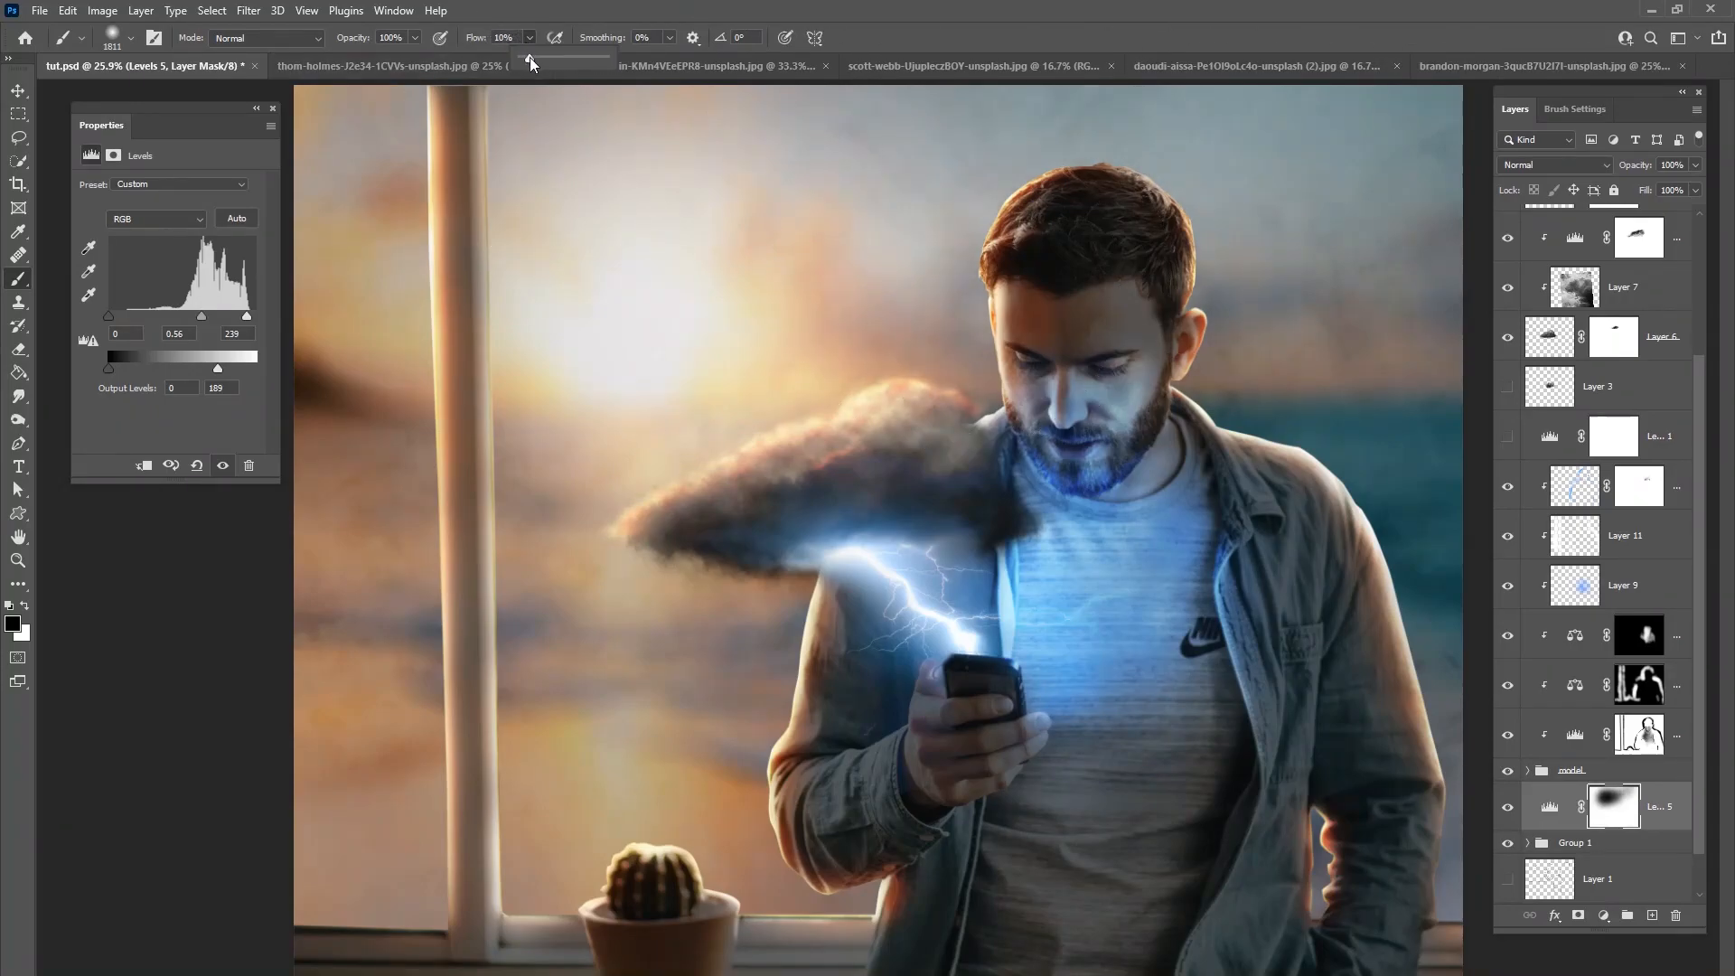
{"action": "left_click_drag", "start_coordinate": [529, 57], "coordinate": [528, 57]}
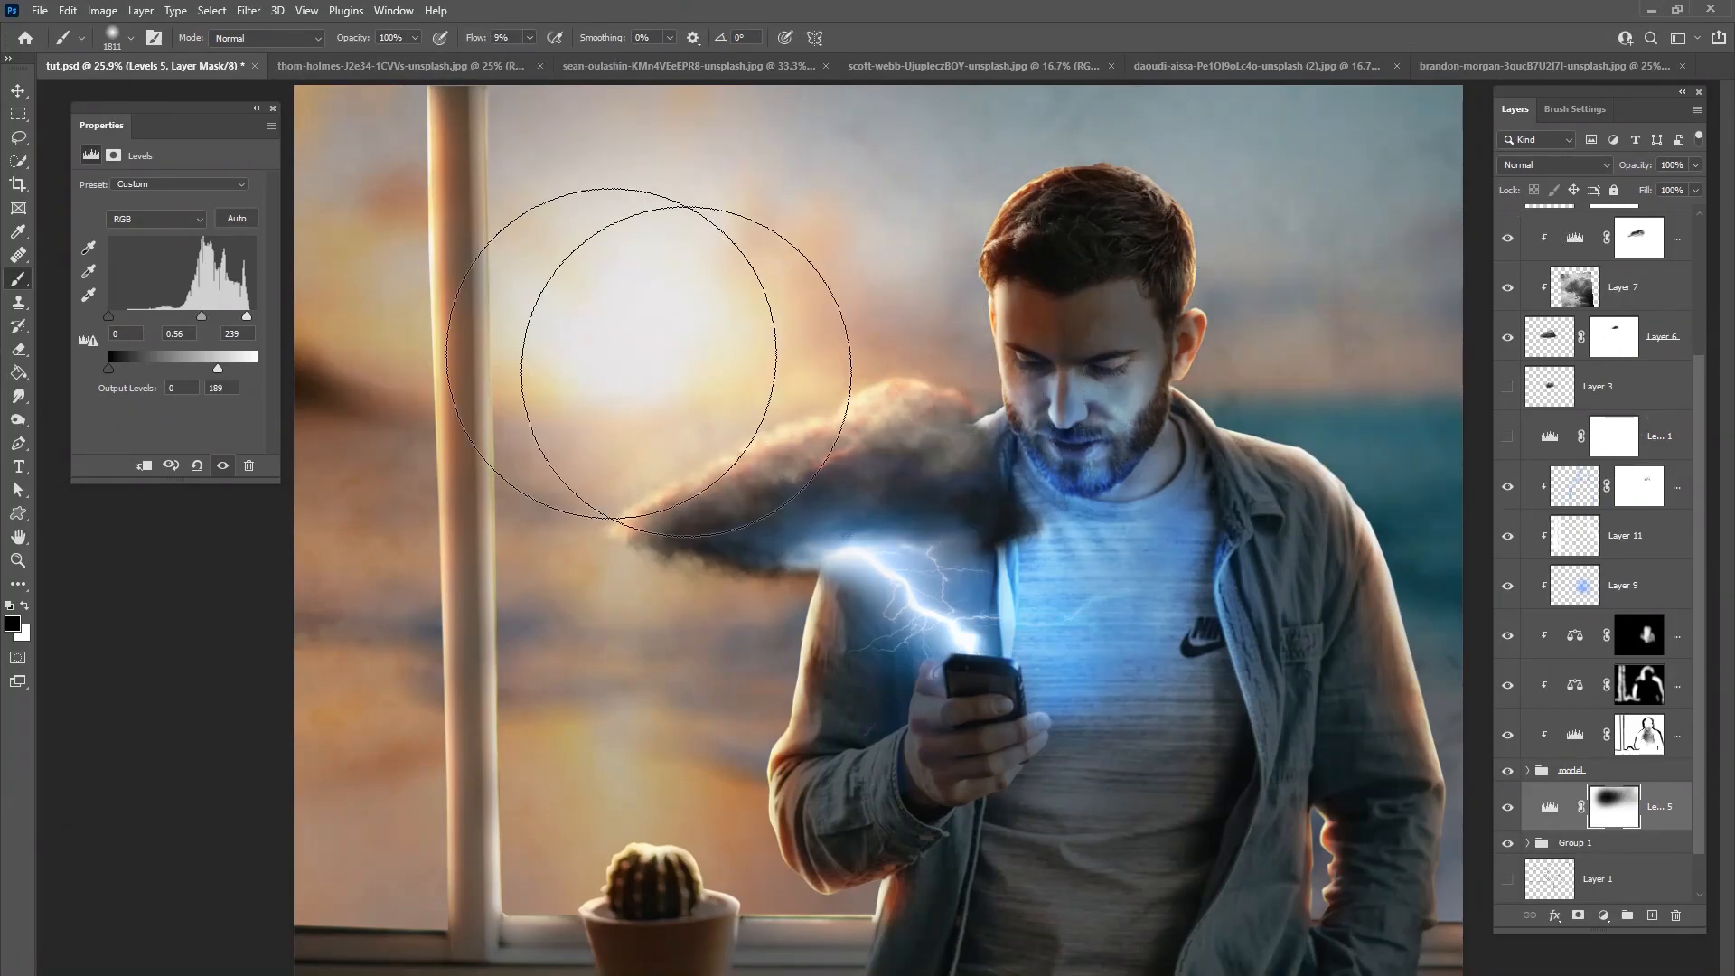
{"action": "mouse_move", "coordinate": [632, 395]}
{"action": "left_mouse_down"}
{"action": "mouse_move", "coordinate": [690, 507]}
{"action": "mouse_move", "coordinate": [763, 419]}
{"action": "mouse_move", "coordinate": [570, 496]}
{"action": "mouse_move", "coordinate": [572, 335]}
{"action": "mouse_move", "coordinate": [418, 454]}
{"action": "mouse_move", "coordinate": [186, 581]}
{"action": "left_mouse_up"}
{"action": "mouse_move", "coordinate": [596, 785]}
{"action": "left_mouse_down"}
{"action": "mouse_move", "coordinate": [604, 733]}
{"action": "mouse_move", "coordinate": [647, 734]}
{"action": "left_mouse_up"}
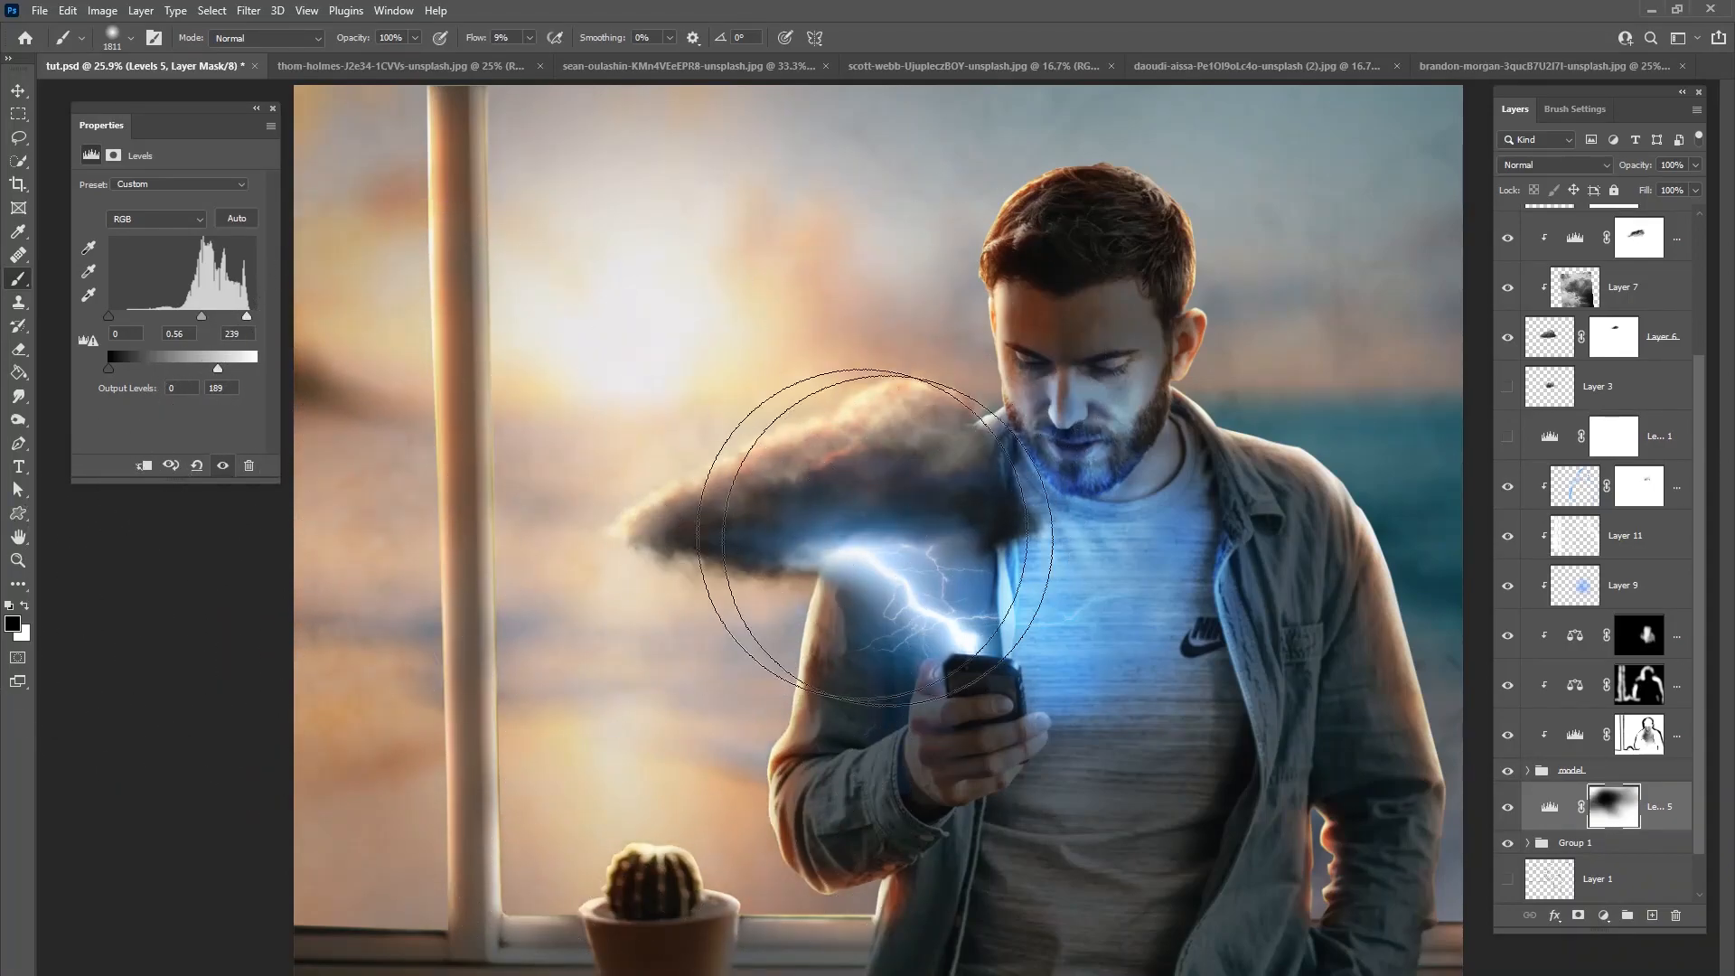
{"action": "mouse_move", "coordinate": [643, 382]}
{"action": "left_mouse_down"}
{"action": "mouse_move", "coordinate": [744, 337]}
{"action": "mouse_move", "coordinate": [461, 225]}
{"action": "mouse_move", "coordinate": [681, 286]}
{"action": "left_mouse_up"}
{"action": "left_click", "coordinate": [1507, 808]}
{"action": "left_click", "coordinate": [1507, 808]}
{"action": "left_click", "coordinate": [1507, 807]}
{"action": "left_click", "coordinate": [1507, 807]}
Step: Add a Photo Filter adjustment above the background Levels using Warming Filter (85) at 37% density
{"action": "left_click", "coordinate": [1605, 916]}
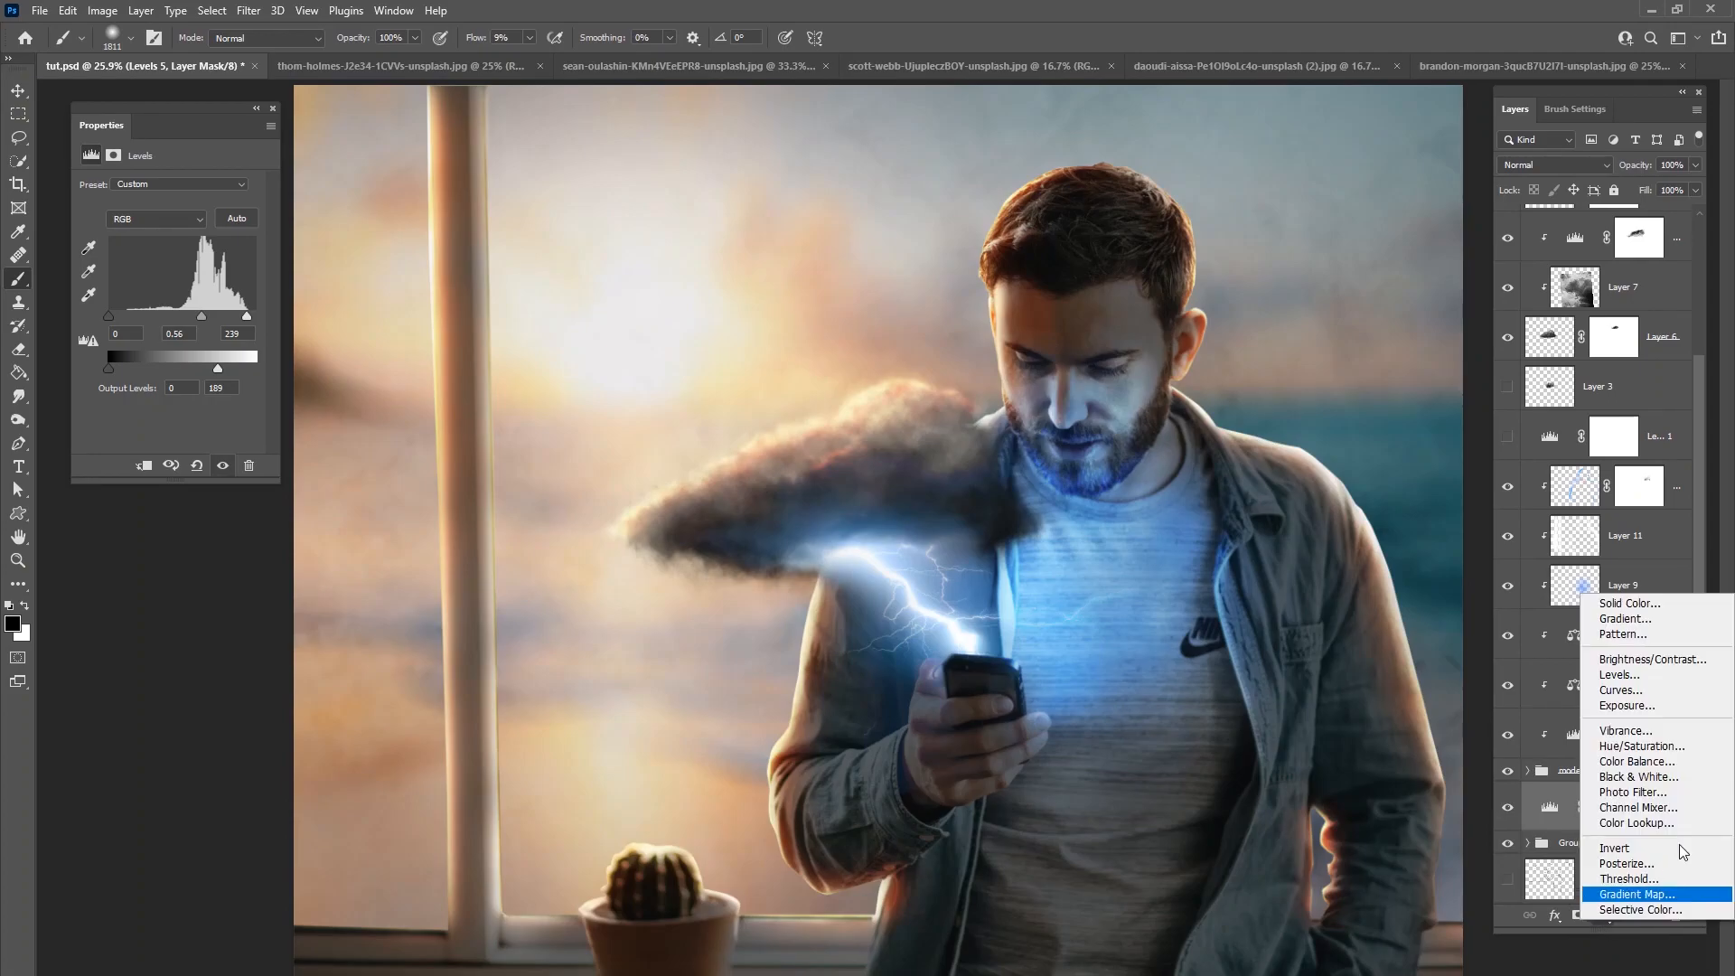
{"action": "left_click", "coordinate": [1633, 792]}
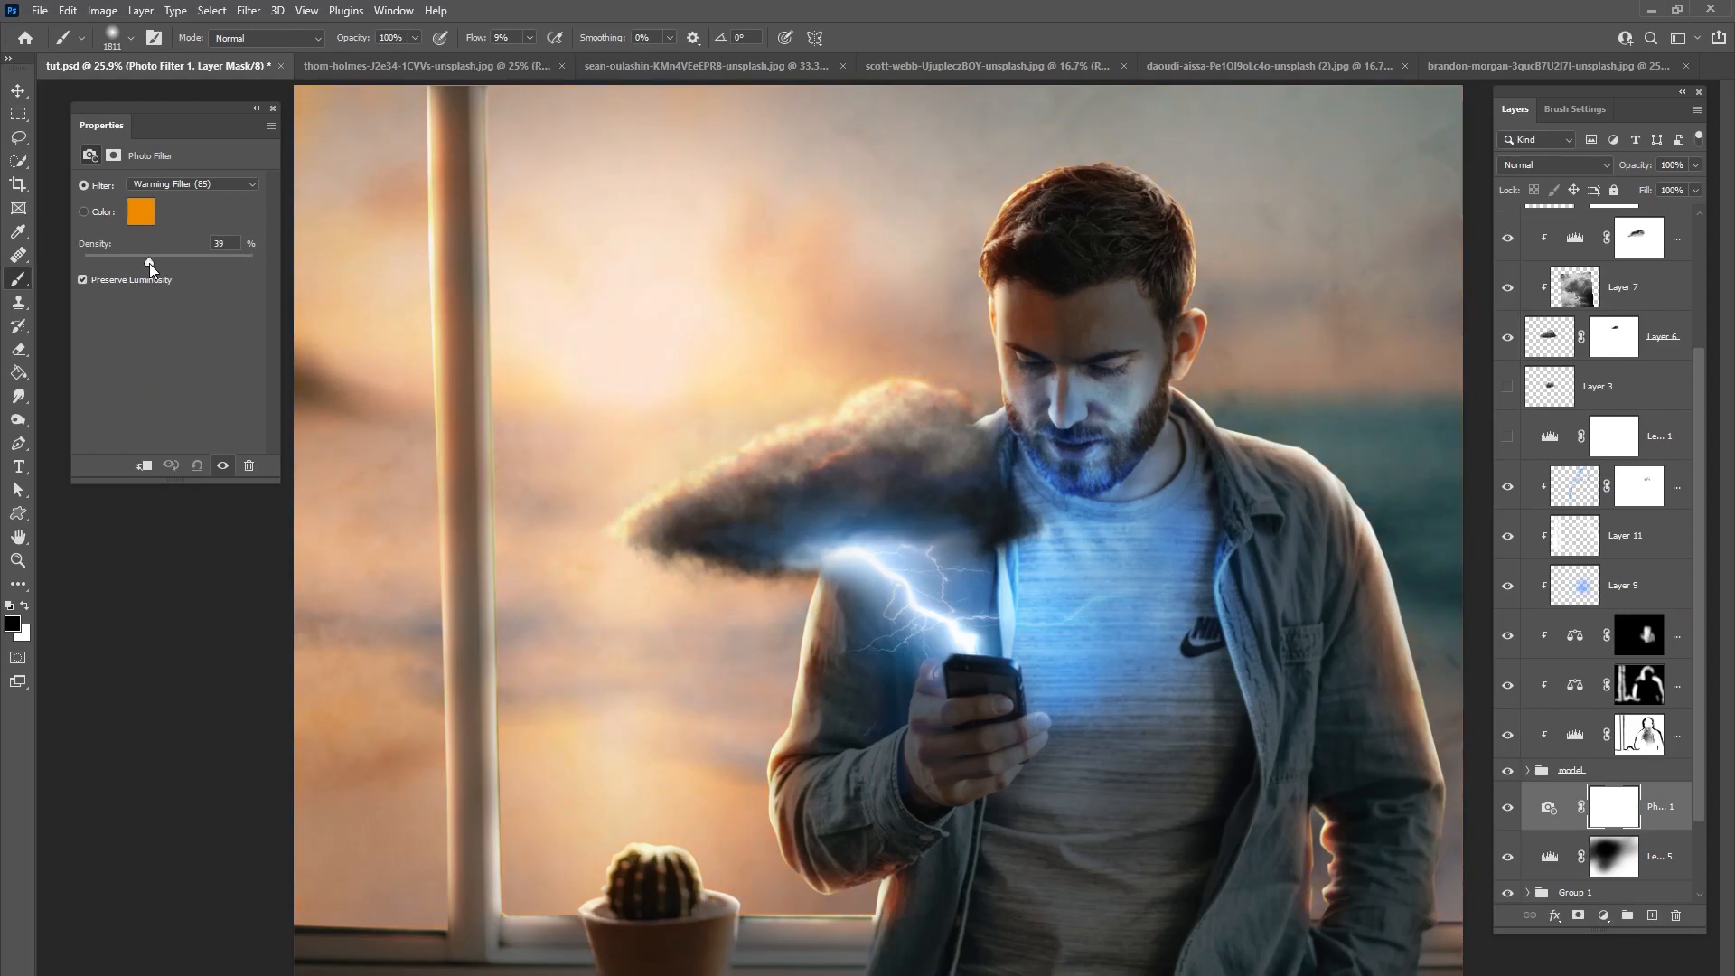
{"action": "left_click_drag", "start_coordinate": [149, 259], "coordinate": [144, 258]}
Step: Create a new layer above Layer 13 in Divide mode, with brush flow 5% and foreground color #008fa4
{"action": "scroll", "coordinate": [1667, 301], "scroll_direction": "up", "scroll_amount": 3}
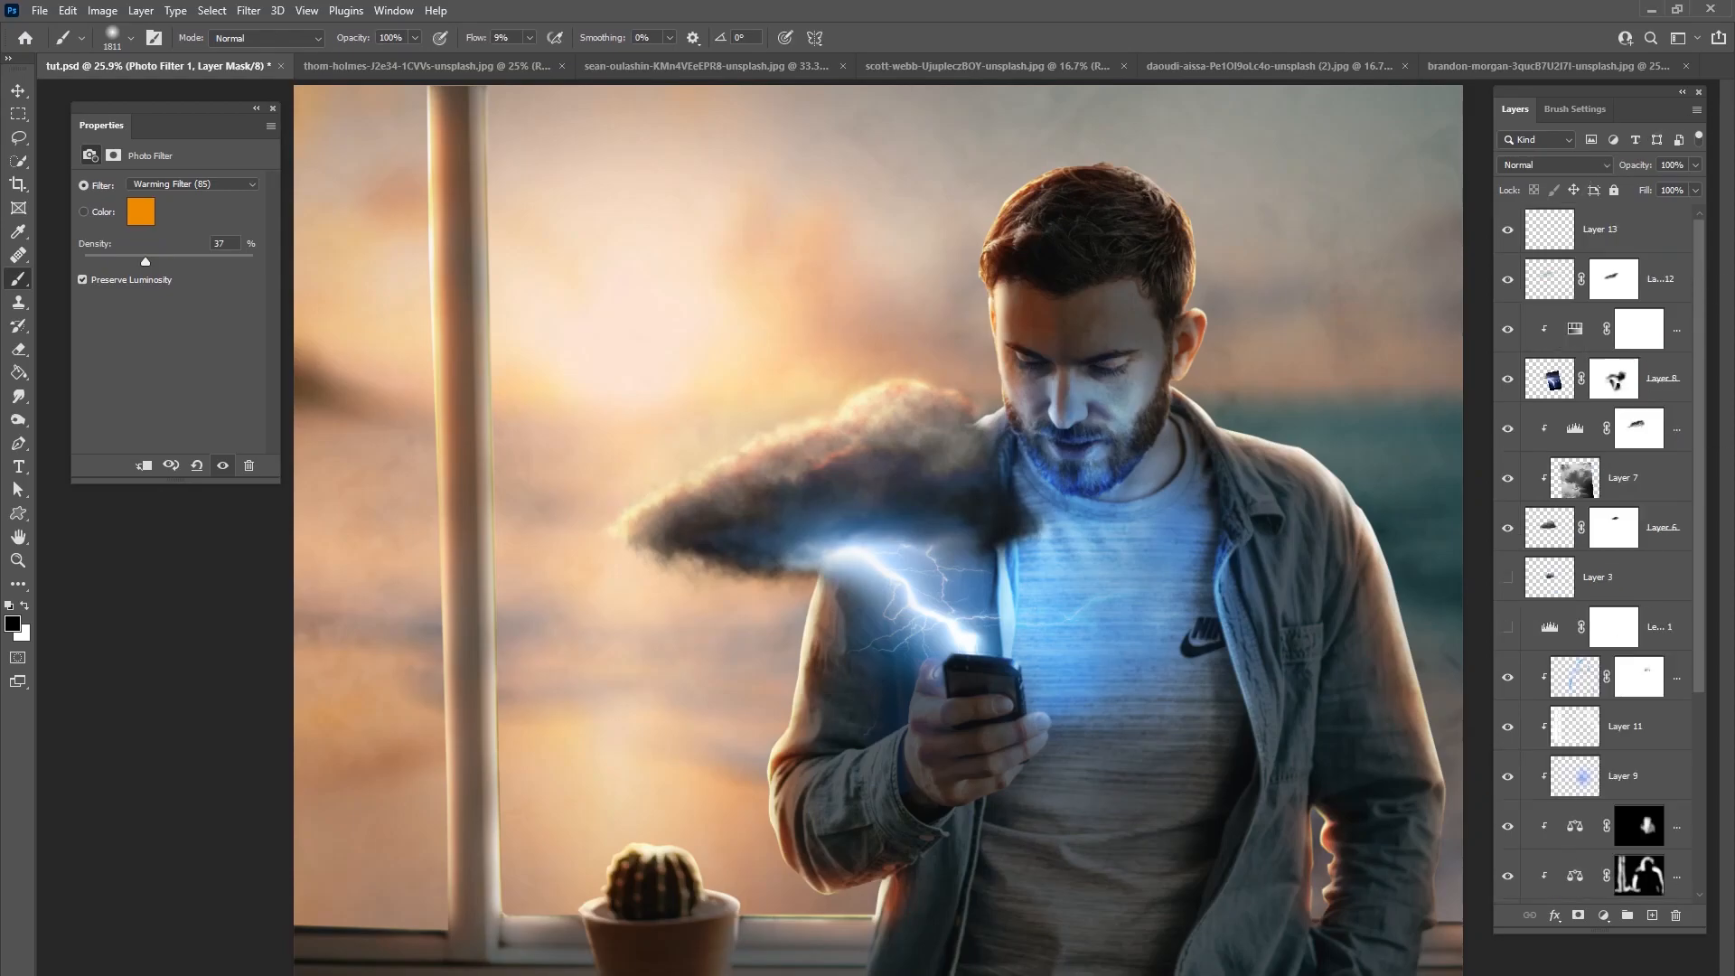
{"action": "left_click", "coordinate": [1591, 237]}
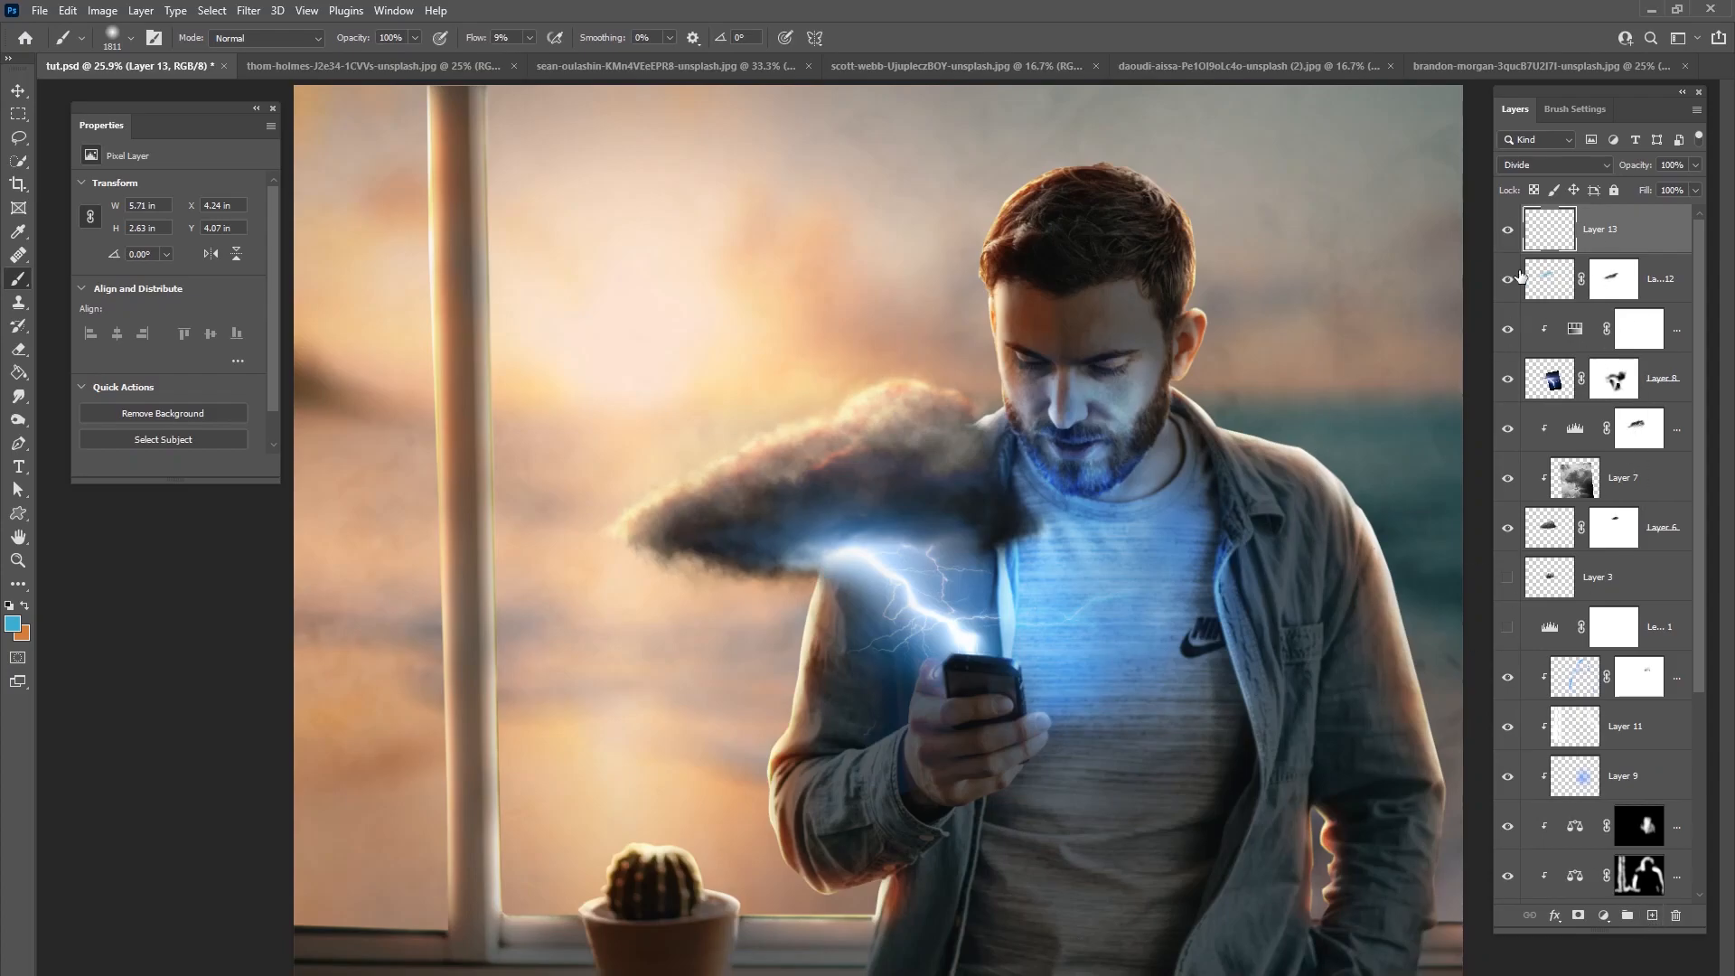
{"action": "left_click", "coordinate": [1653, 916]}
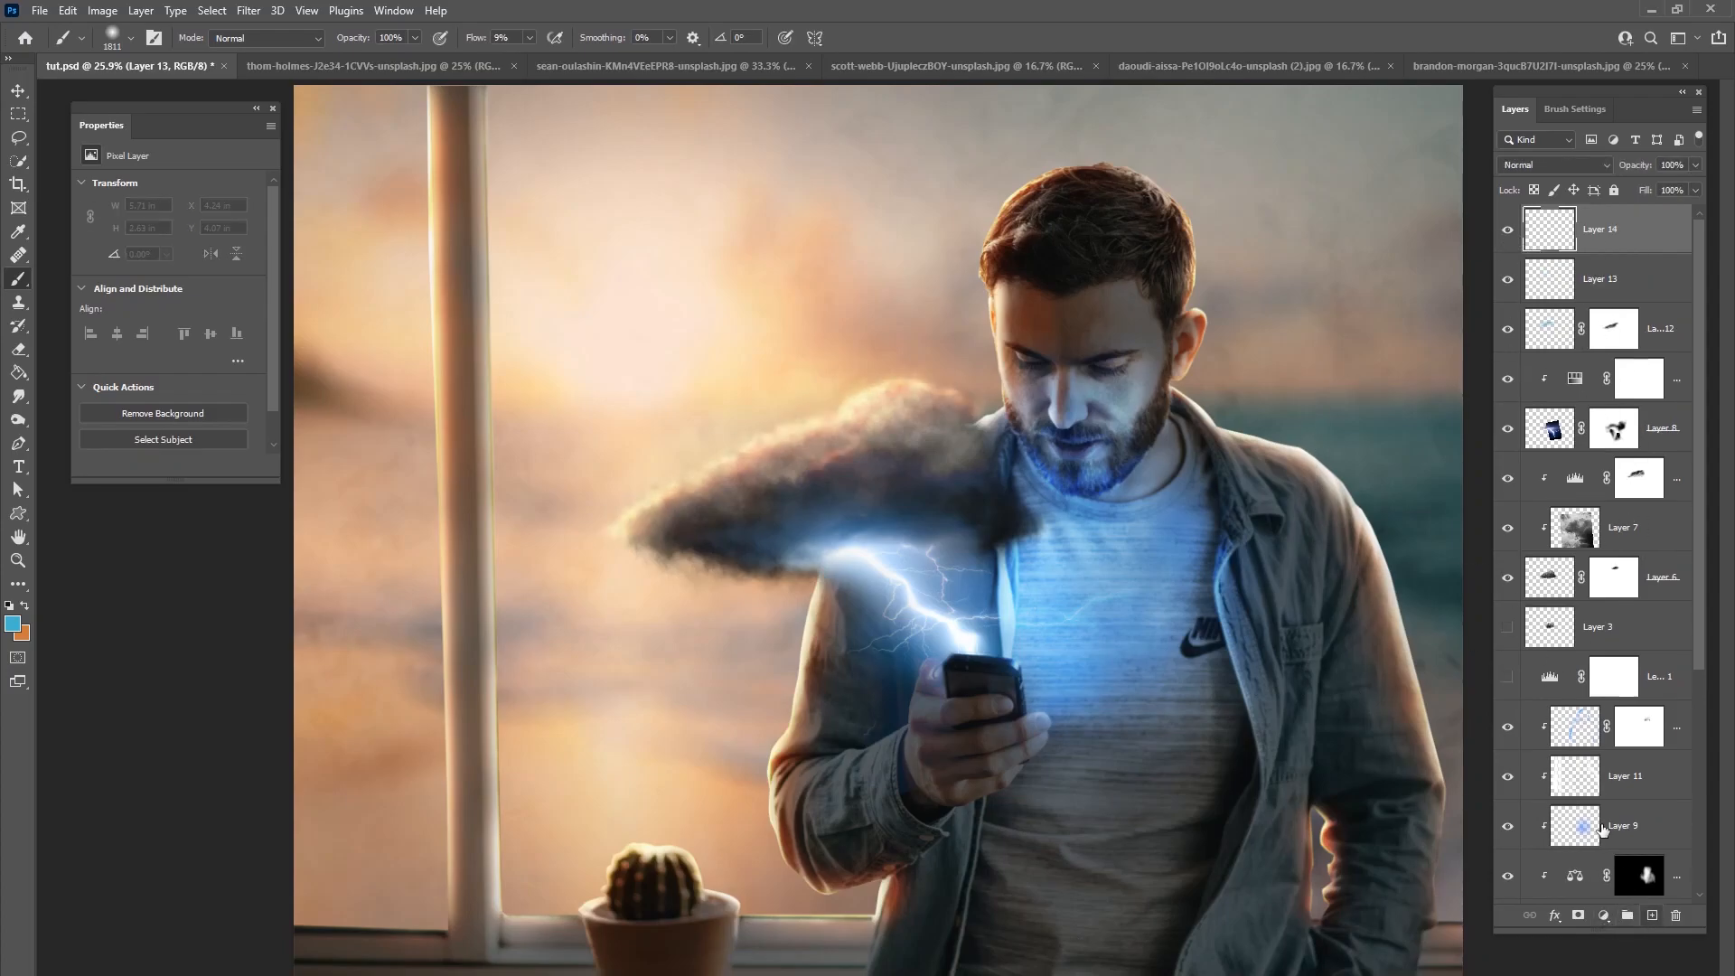
{"action": "left_click", "coordinate": [1541, 165]}
{"action": "left_click", "coordinate": [1528, 535]}
{"action": "left_click", "coordinate": [529, 38]}
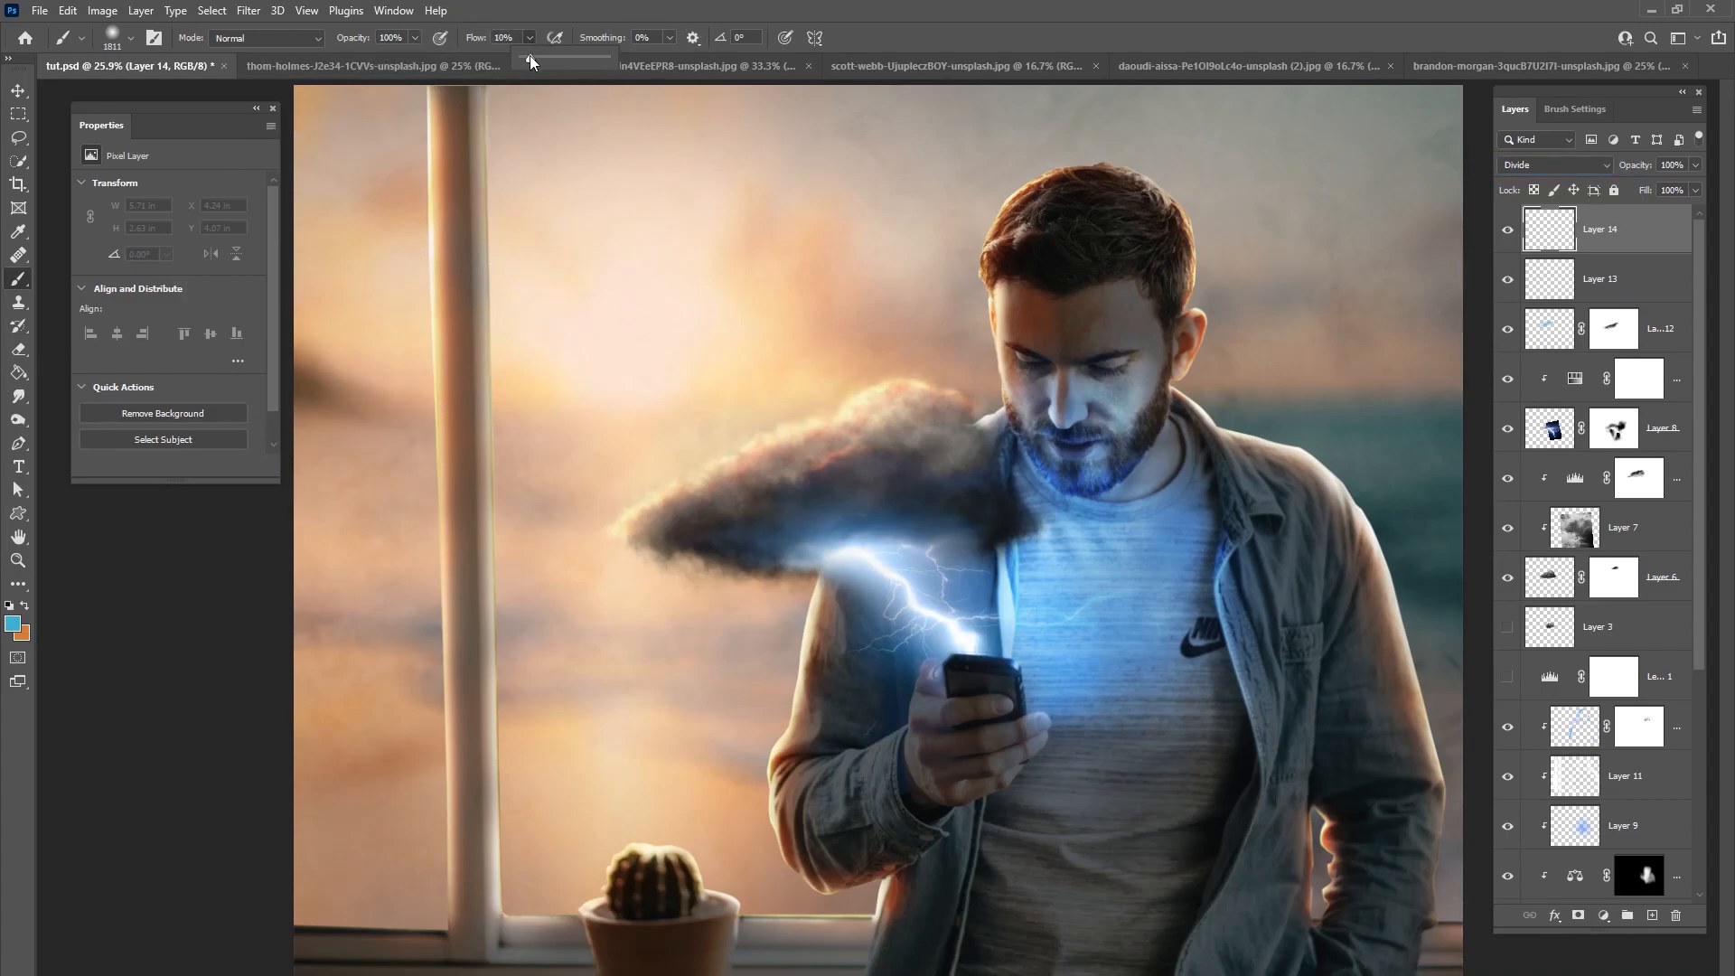
{"action": "left_click", "coordinate": [13, 624]}
{"action": "type", "text": "008fa4"}
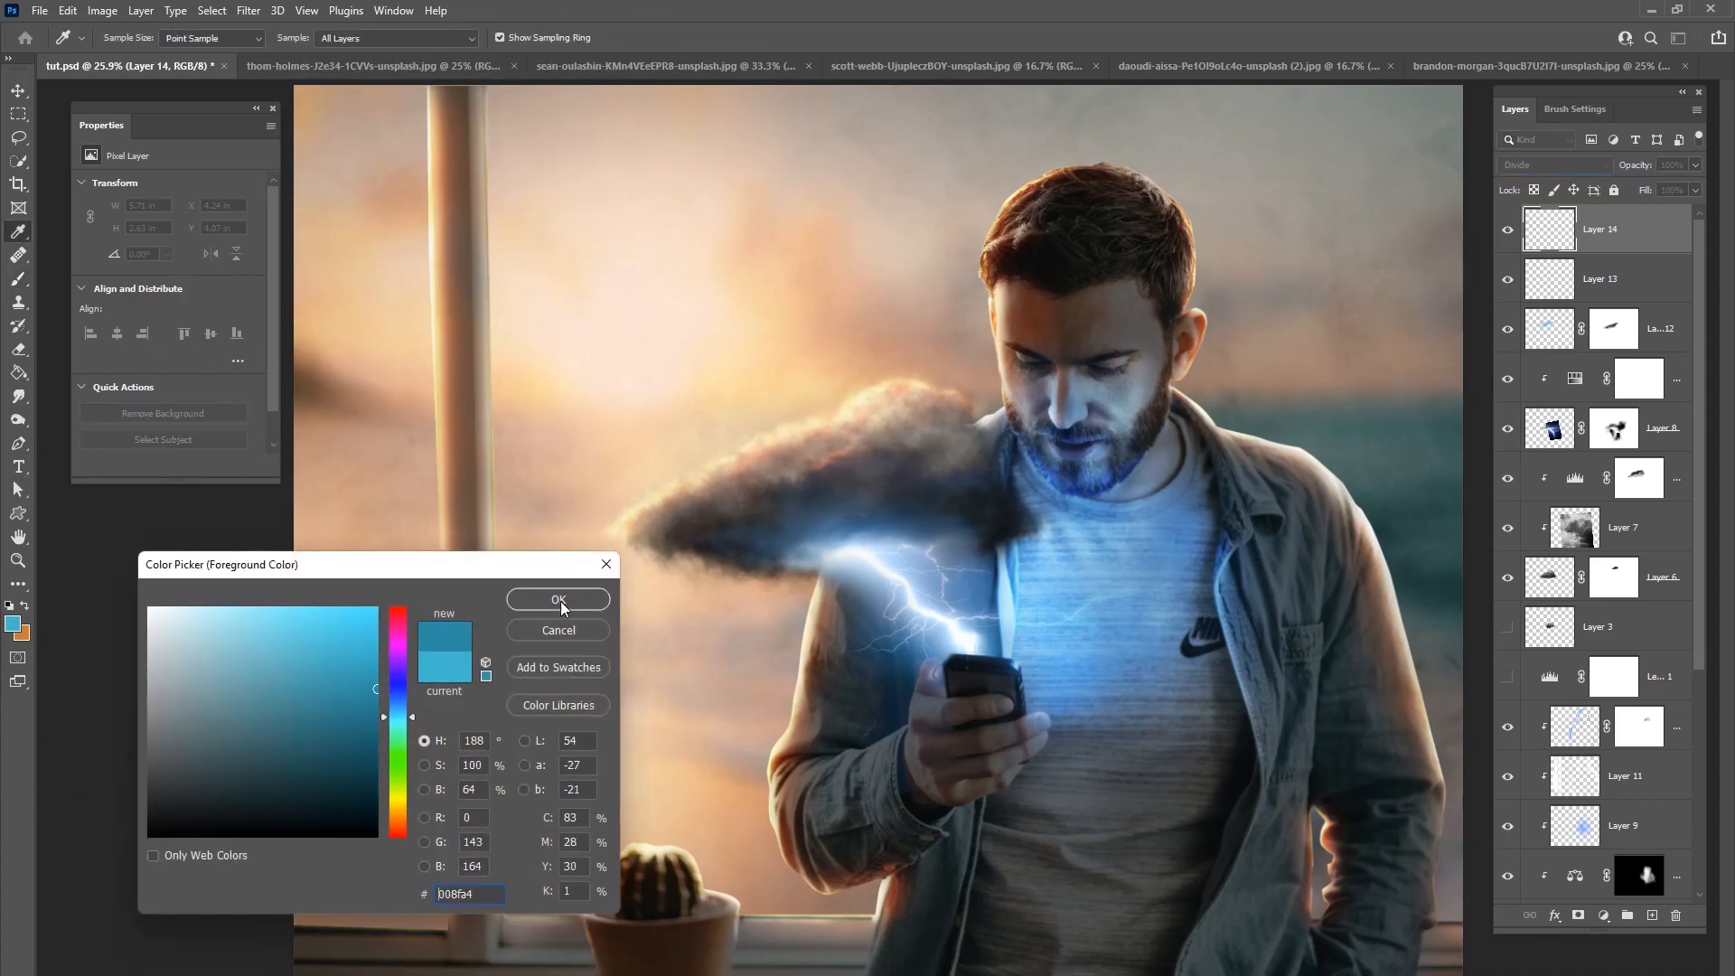
{"action": "left_click", "coordinate": [563, 607]}
Step: Paint a large warm glow over the sky, cloud and man's head on Layer 14, and compare it on and off
{"action": "mouse_move", "coordinate": [919, 256]}
{"action": "left_mouse_down"}
{"action": "mouse_move", "coordinate": [639, 376]}
{"action": "mouse_move", "coordinate": [586, 449]}
{"action": "mouse_move", "coordinate": [547, 389]}
{"action": "mouse_move", "coordinate": [530, 213]}
{"action": "mouse_move", "coordinate": [581, 542]}
{"action": "mouse_move", "coordinate": [543, 744]}
{"action": "mouse_move", "coordinate": [690, 654]}
{"action": "mouse_move", "coordinate": [316, 242]}
{"action": "mouse_move", "coordinate": [345, 472]}
{"action": "mouse_move", "coordinate": [381, 346]}
{"action": "mouse_move", "coordinate": [867, 290]}
{"action": "mouse_move", "coordinate": [825, 344]}
{"action": "mouse_move", "coordinate": [620, 365]}
{"action": "mouse_move", "coordinate": [705, 656]}
{"action": "mouse_move", "coordinate": [787, 504]}
{"action": "mouse_move", "coordinate": [581, 407]}
{"action": "mouse_move", "coordinate": [349, 581]}
{"action": "mouse_move", "coordinate": [208, 643]}
{"action": "mouse_move", "coordinate": [271, 551]}
{"action": "mouse_move", "coordinate": [339, 213]}
{"action": "mouse_move", "coordinate": [925, 215]}
{"action": "mouse_move", "coordinate": [949, 97]}
{"action": "left_mouse_up"}
{"action": "right_click", "coordinate": [640, 388]}
{"action": "left_click", "coordinate": [1508, 230]}
{"action": "left_click", "coordinate": [1508, 229]}
{"action": "left_click", "coordinate": [1507, 229]}
{"action": "left_click", "coordinate": [1508, 230]}
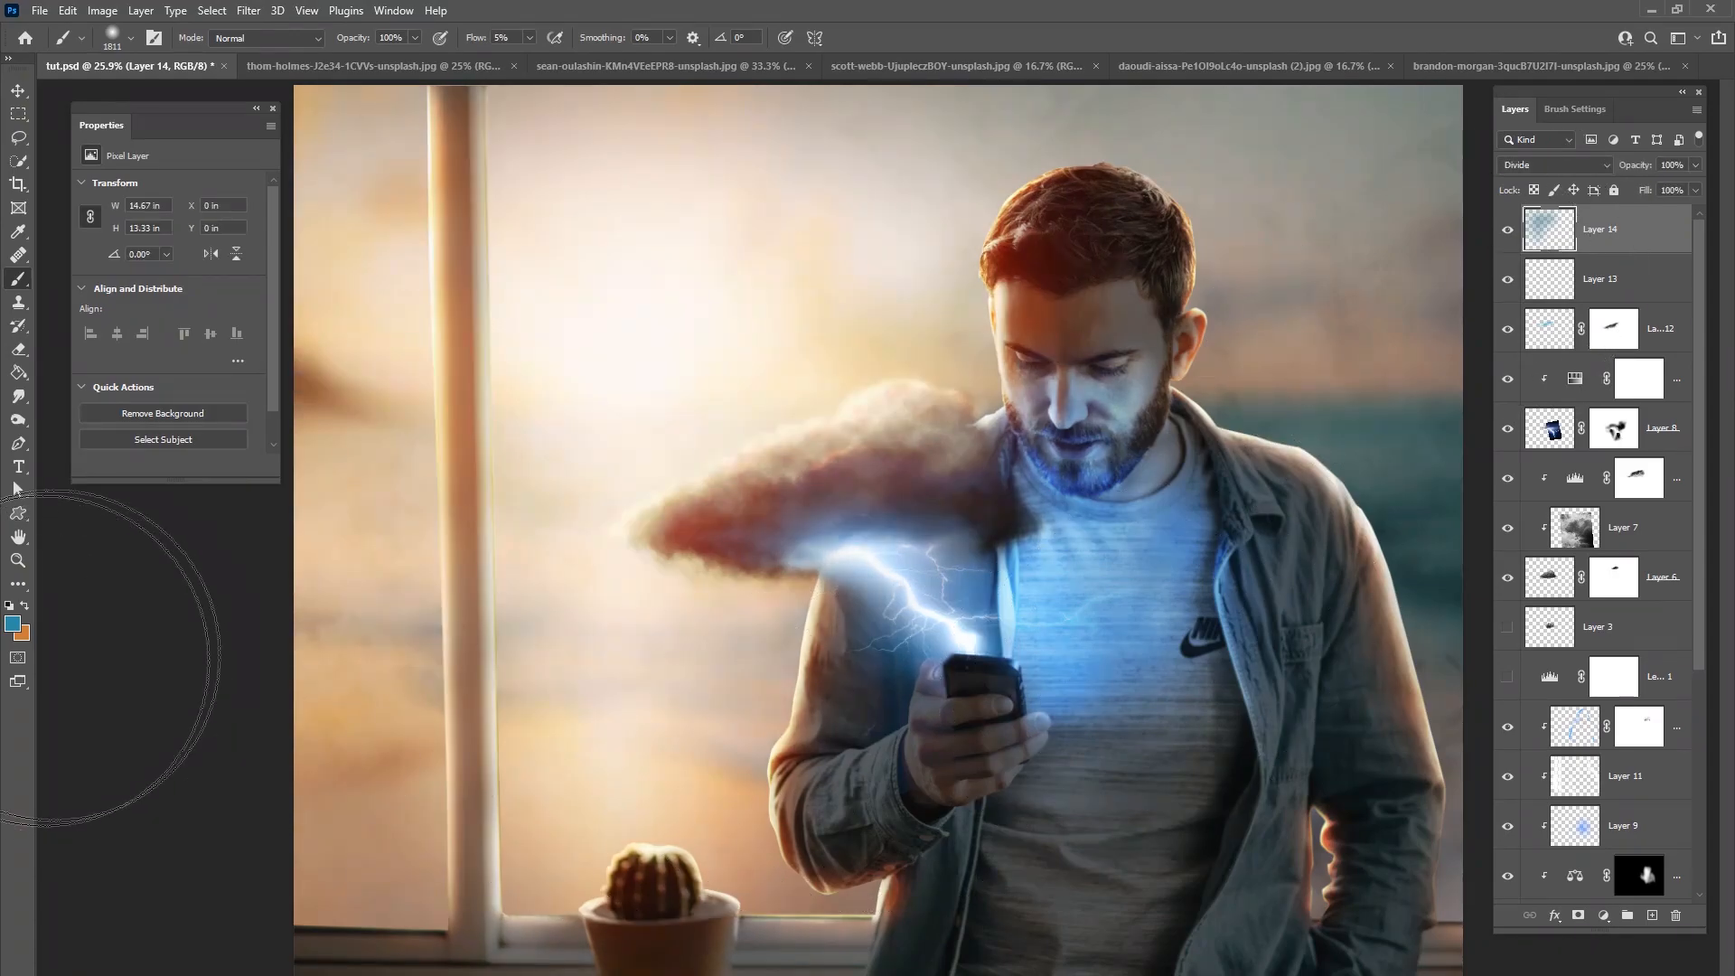
Step: Add a mask to Layer 14, paint away the warm tint under the cloud with a 511 px brush, and apply the mask
{"action": "left_click", "coordinate": [1579, 915]}
{"action": "right_click", "coordinate": [895, 632]}
{"action": "left_click_drag", "start_coordinate": [1082, 620], "coordinate": [1069, 611]}
{"action": "mouse_move", "coordinate": [875, 541]}
{"action": "left_mouse_down"}
{"action": "mouse_move", "coordinate": [705, 533]}
{"action": "mouse_move", "coordinate": [1038, 517]}
{"action": "mouse_move", "coordinate": [859, 570]}
{"action": "mouse_move", "coordinate": [741, 543]}
{"action": "mouse_move", "coordinate": [903, 613]}
{"action": "mouse_move", "coordinate": [979, 450]}
{"action": "mouse_move", "coordinate": [1090, 561]}
{"action": "left_mouse_up"}
{"action": "right_click", "coordinate": [1614, 229]}
{"action": "left_click", "coordinate": [1652, 275]}
Step: Swap to the orange color, paint blue glow around the lightning on Layer 14, and dab the shirt with a much larger brush
{"action": "left_click", "coordinate": [26, 607]}
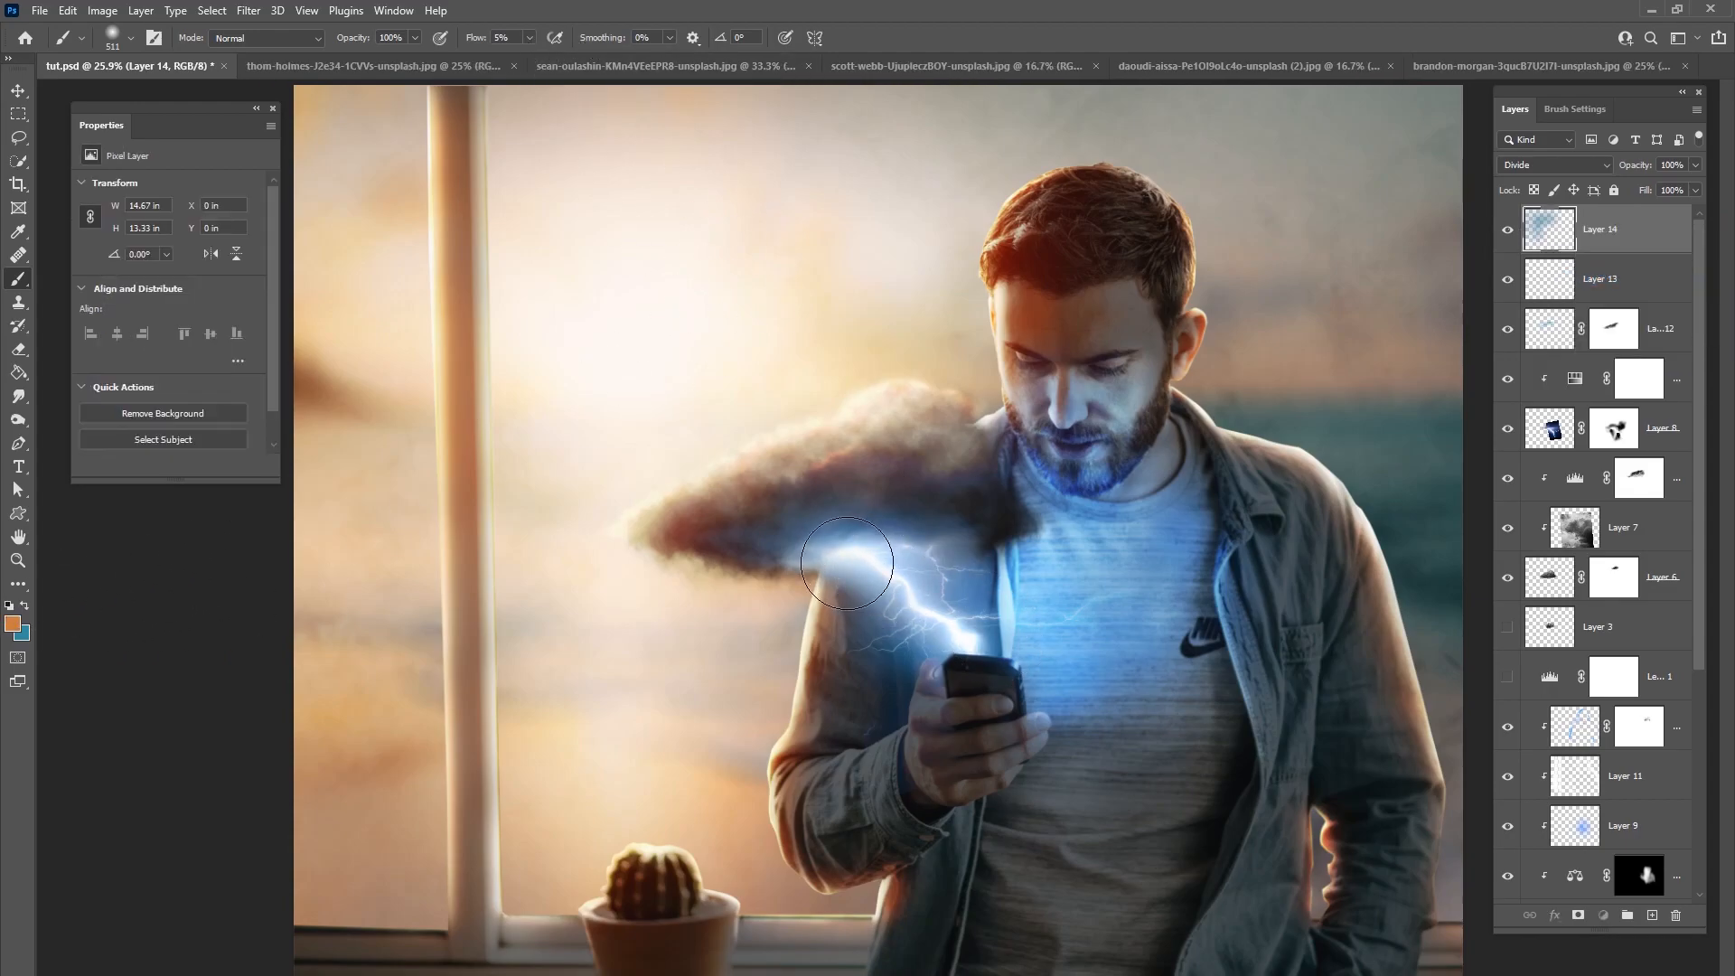
{"action": "left_click_drag", "start_coordinate": [819, 579], "coordinate": [920, 562]}
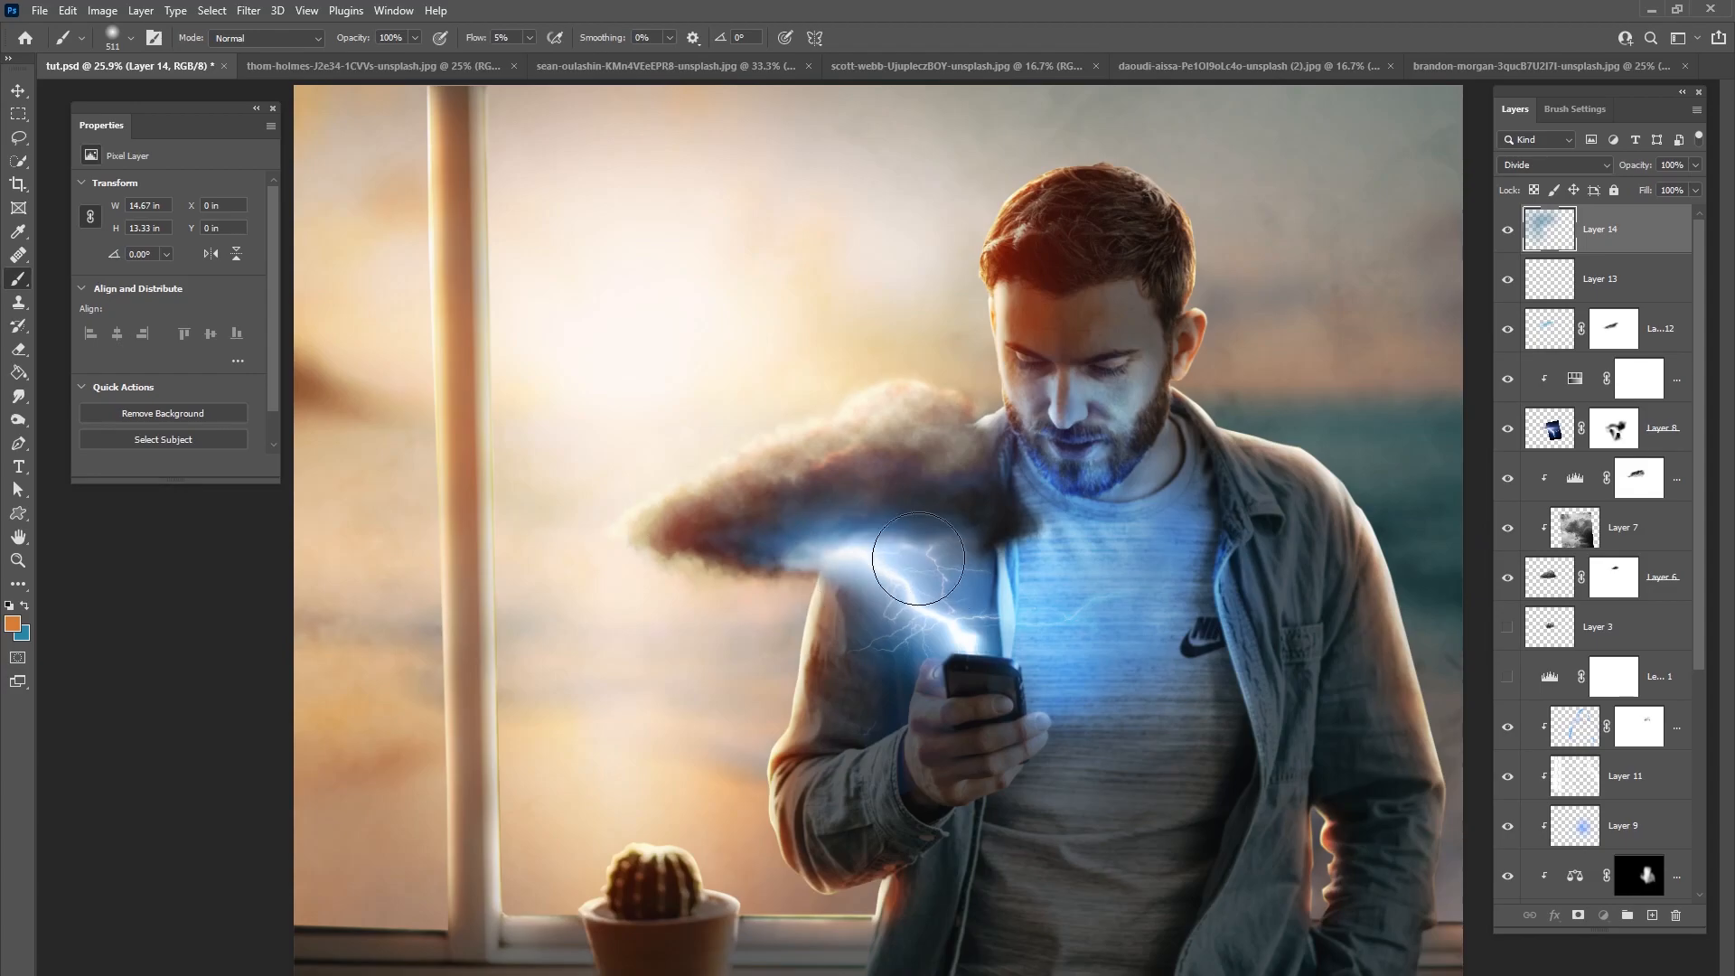
{"action": "right_click", "coordinate": [1192, 531]}
{"action": "left_click_drag", "start_coordinate": [1317, 568], "coordinate": [1323, 568]}
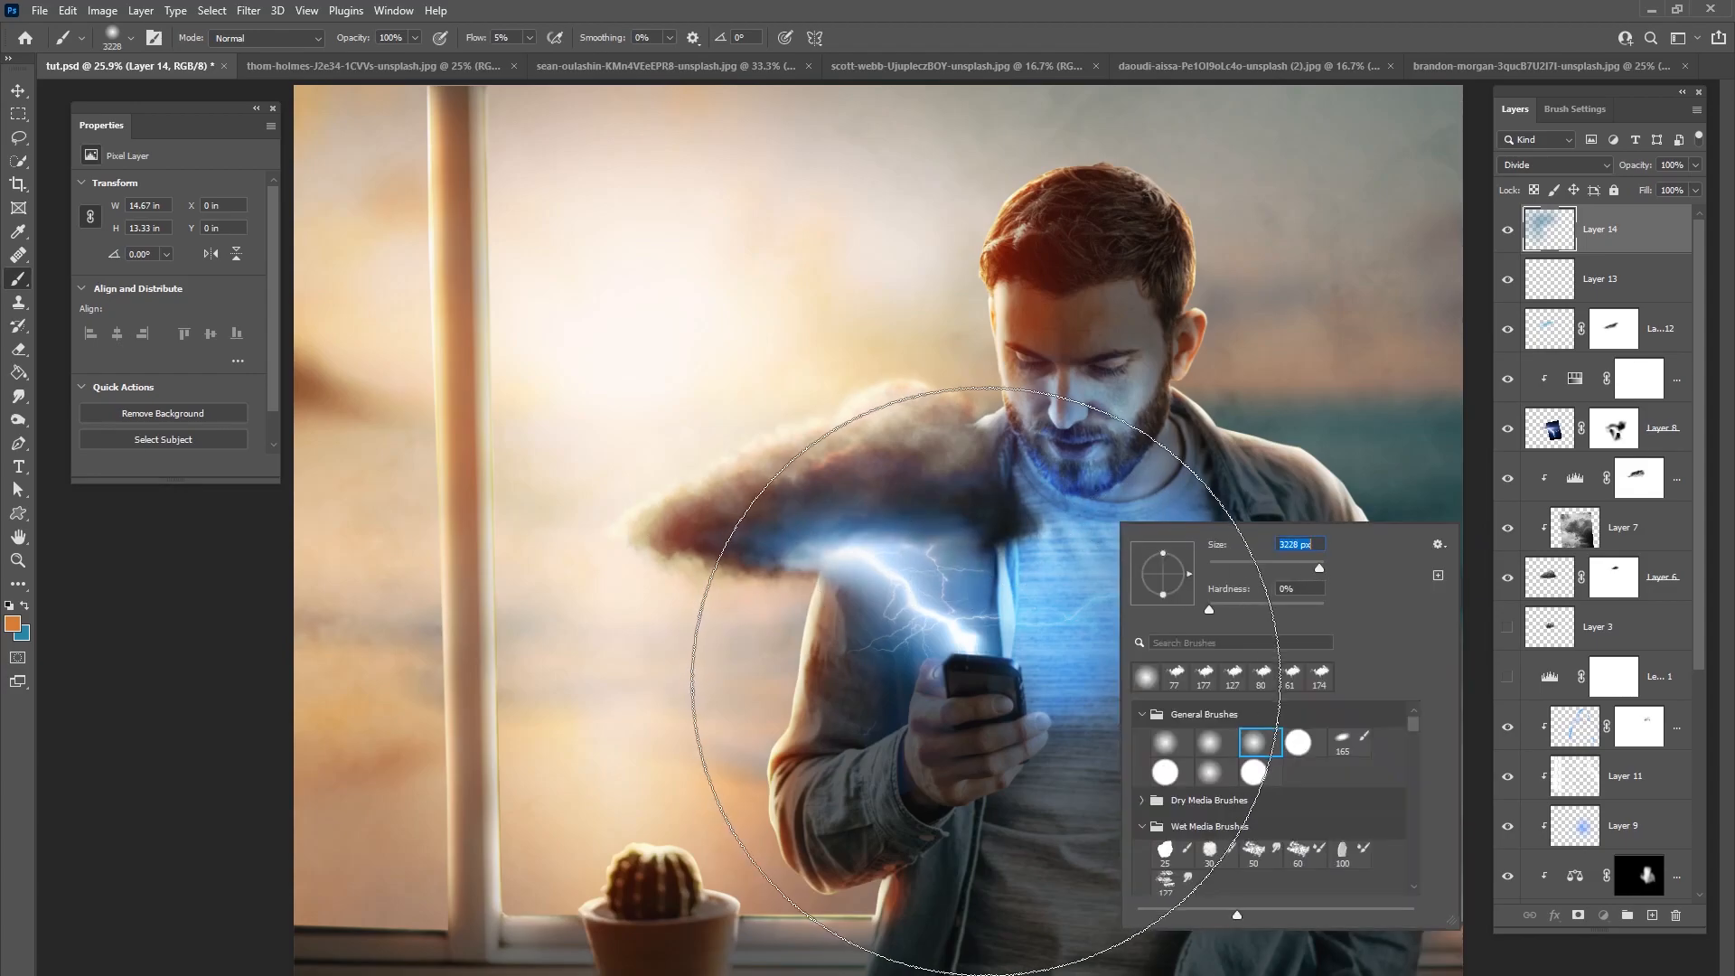
{"action": "left_click", "coordinate": [1064, 632]}
Step: Set the brush to 1457 px and paint more blue glow over the hand, phone and shirt on Layer 14
{"action": "right_click", "coordinate": [1060, 627]}
{"action": "left_click_drag", "start_coordinate": [1254, 674], "coordinate": [1251, 674]}
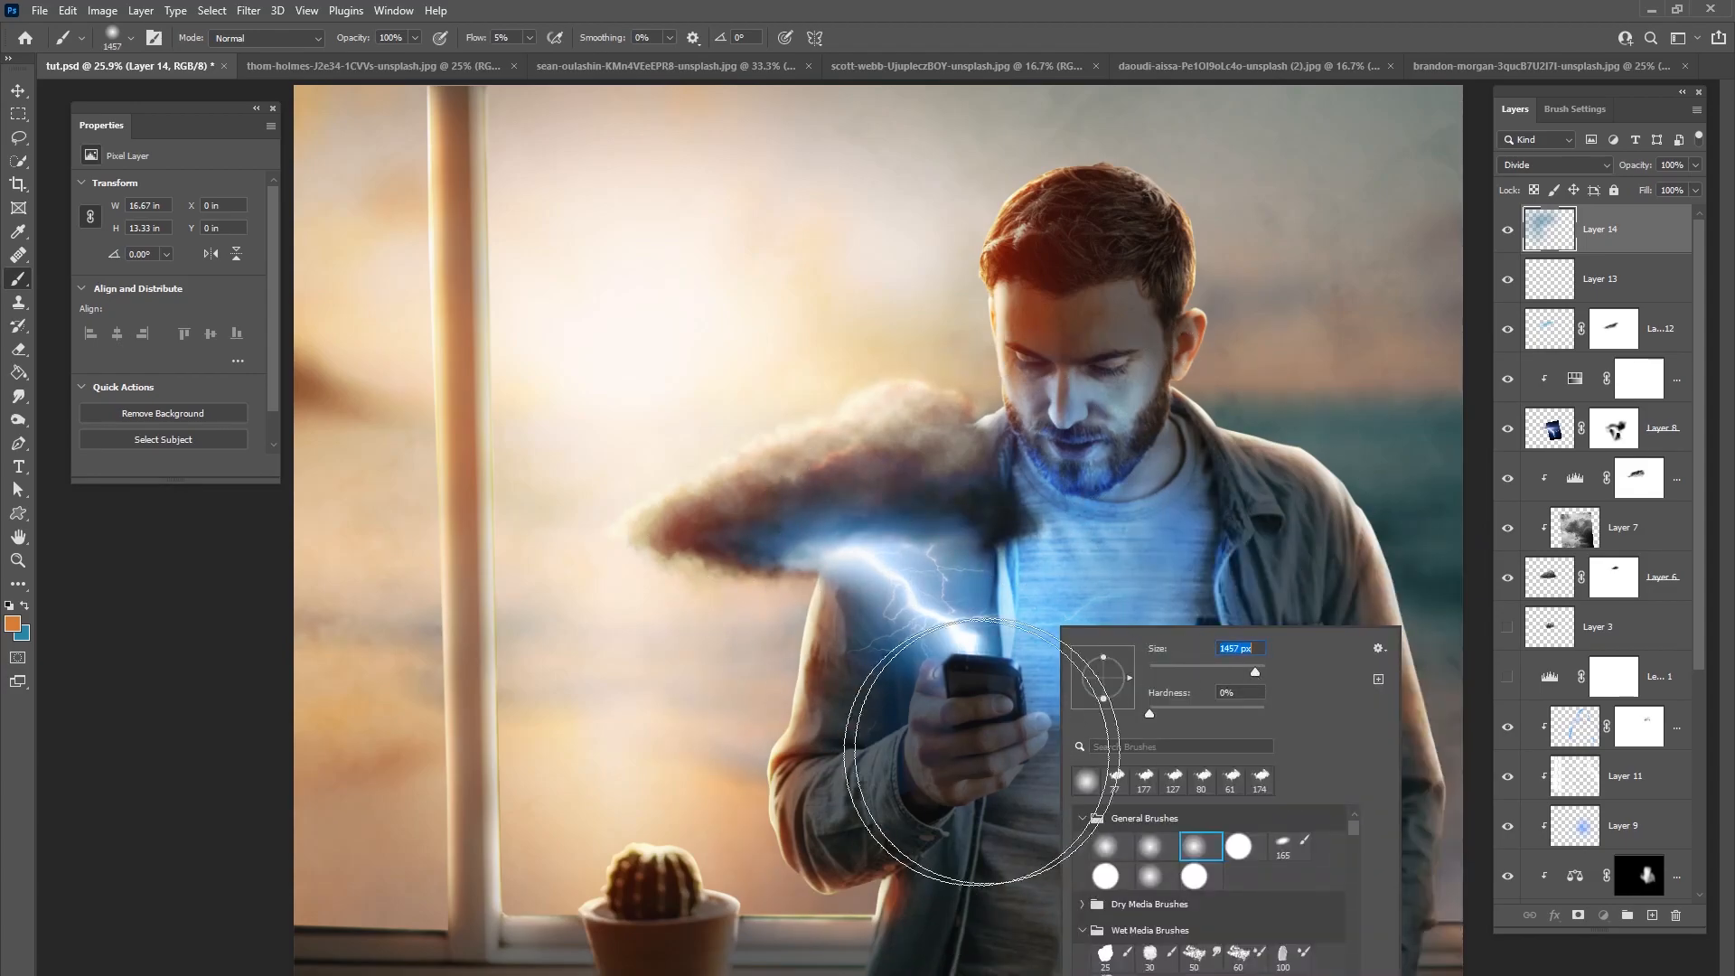
{"action": "left_click", "coordinate": [981, 752]}
{"action": "mouse_move", "coordinate": [1116, 645]}
{"action": "left_mouse_down"}
{"action": "mouse_move", "coordinate": [1172, 635]}
{"action": "mouse_move", "coordinate": [1189, 567]}
{"action": "mouse_move", "coordinate": [1106, 559]}
{"action": "mouse_move", "coordinate": [1120, 458]}
{"action": "mouse_move", "coordinate": [1020, 620]}
{"action": "mouse_move", "coordinate": [971, 605]}
{"action": "left_mouse_up"}
Step: Paint blue glow onto the beard and chin on Layer 14 with small brushes of 94 px and 73 px
{"action": "right_click", "coordinate": [1170, 472]}
{"action": "left_click", "coordinate": [1311, 518]}
{"action": "left_click", "coordinate": [1055, 510]}
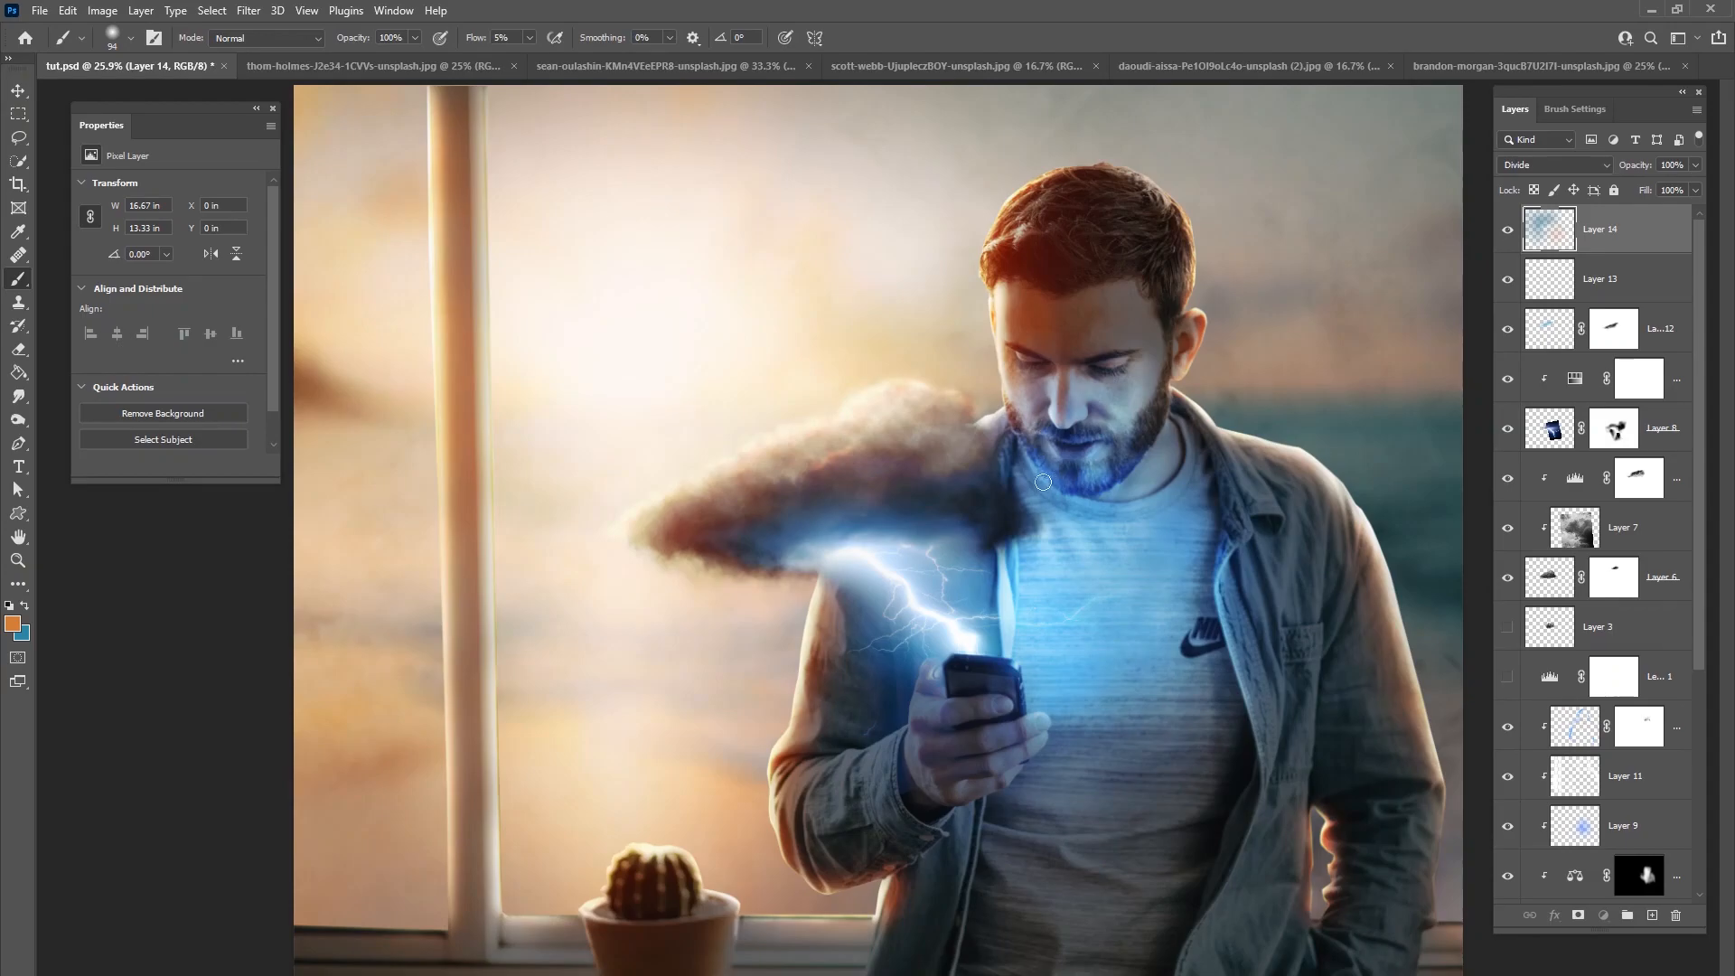
{"action": "right_click", "coordinate": [1188, 467]}
{"action": "left_click_drag", "start_coordinate": [1314, 507], "coordinate": [1309, 506]}
{"action": "left_click", "coordinate": [1112, 479]}
{"action": "right_click", "coordinate": [1094, 449]}
{"action": "left_click", "coordinate": [1064, 465]}
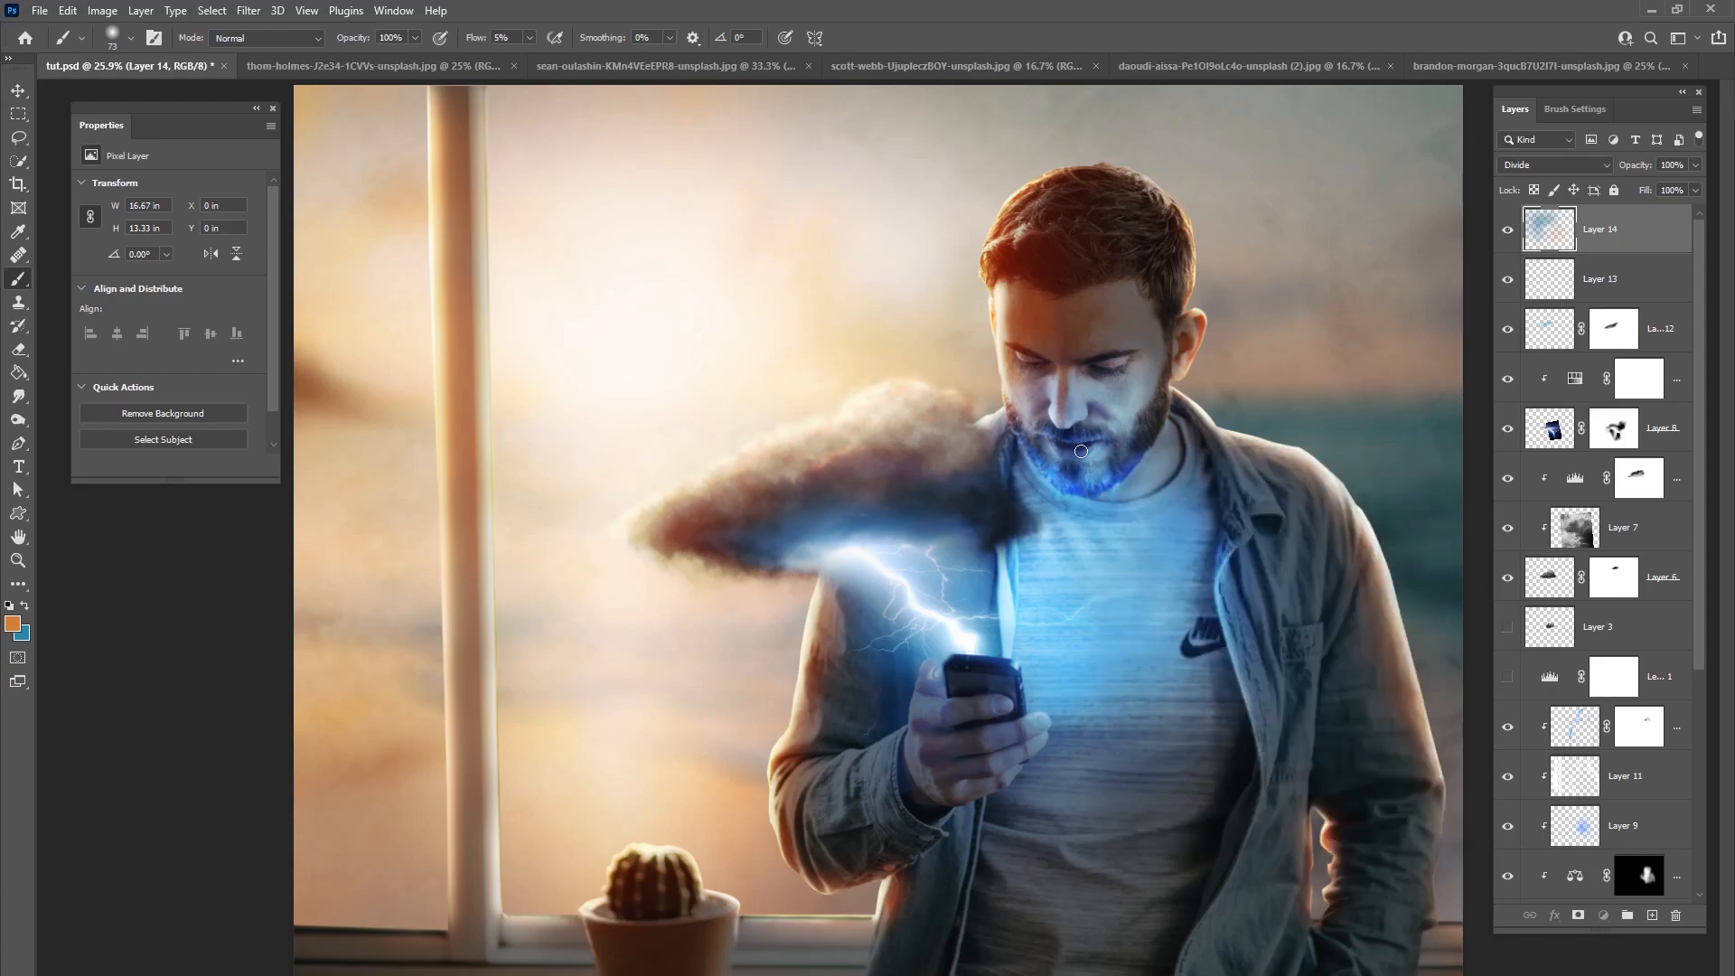
Step: Set the brush to 127 px and paint blue glow along the cloud's underside above the lightning
{"action": "right_click", "coordinate": [947, 508]}
{"action": "left_click_drag", "start_coordinate": [1107, 567], "coordinate": [1116, 568]}
{"action": "left_click", "coordinate": [922, 525]}
{"action": "mouse_move", "coordinate": [966, 526]}
{"action": "left_mouse_down"}
{"action": "mouse_move", "coordinate": [736, 558]}
{"action": "mouse_move", "coordinate": [838, 529]}
{"action": "mouse_move", "coordinate": [748, 564]}
{"action": "mouse_move", "coordinate": [998, 540]}
{"action": "mouse_move", "coordinate": [951, 532]}
{"action": "mouse_move", "coordinate": [999, 520]}
{"action": "left_mouse_up"}
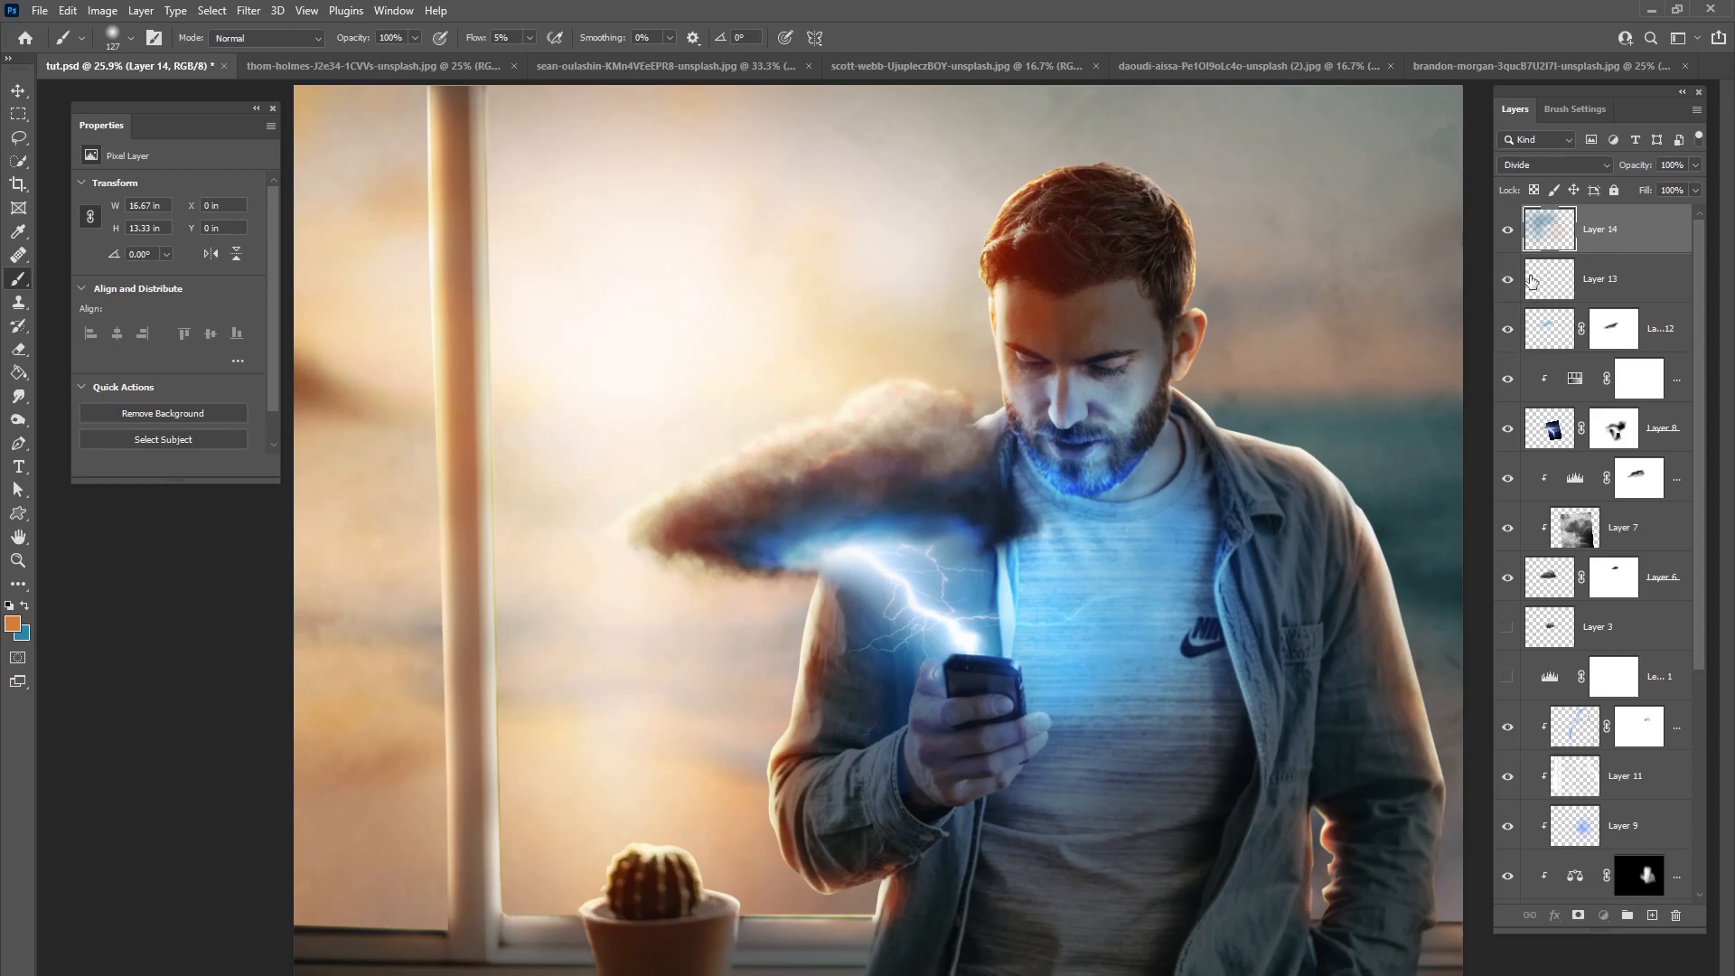
Step: Compare Layer 14 on and off and reduce its opacity to 54%
{"action": "left_click", "coordinate": [1509, 232]}
{"action": "left_click", "coordinate": [1509, 232]}
{"action": "left_click", "coordinate": [1509, 233]}
{"action": "left_click", "coordinate": [1512, 234]}
{"action": "left_click", "coordinate": [1508, 231]}
{"action": "left_click", "coordinate": [1508, 231]}
{"action": "left_click", "coordinate": [1507, 231]}
{"action": "left_click", "coordinate": [1508, 232]}
{"action": "left_click_drag", "start_coordinate": [1667, 187], "coordinate": [1658, 186]}
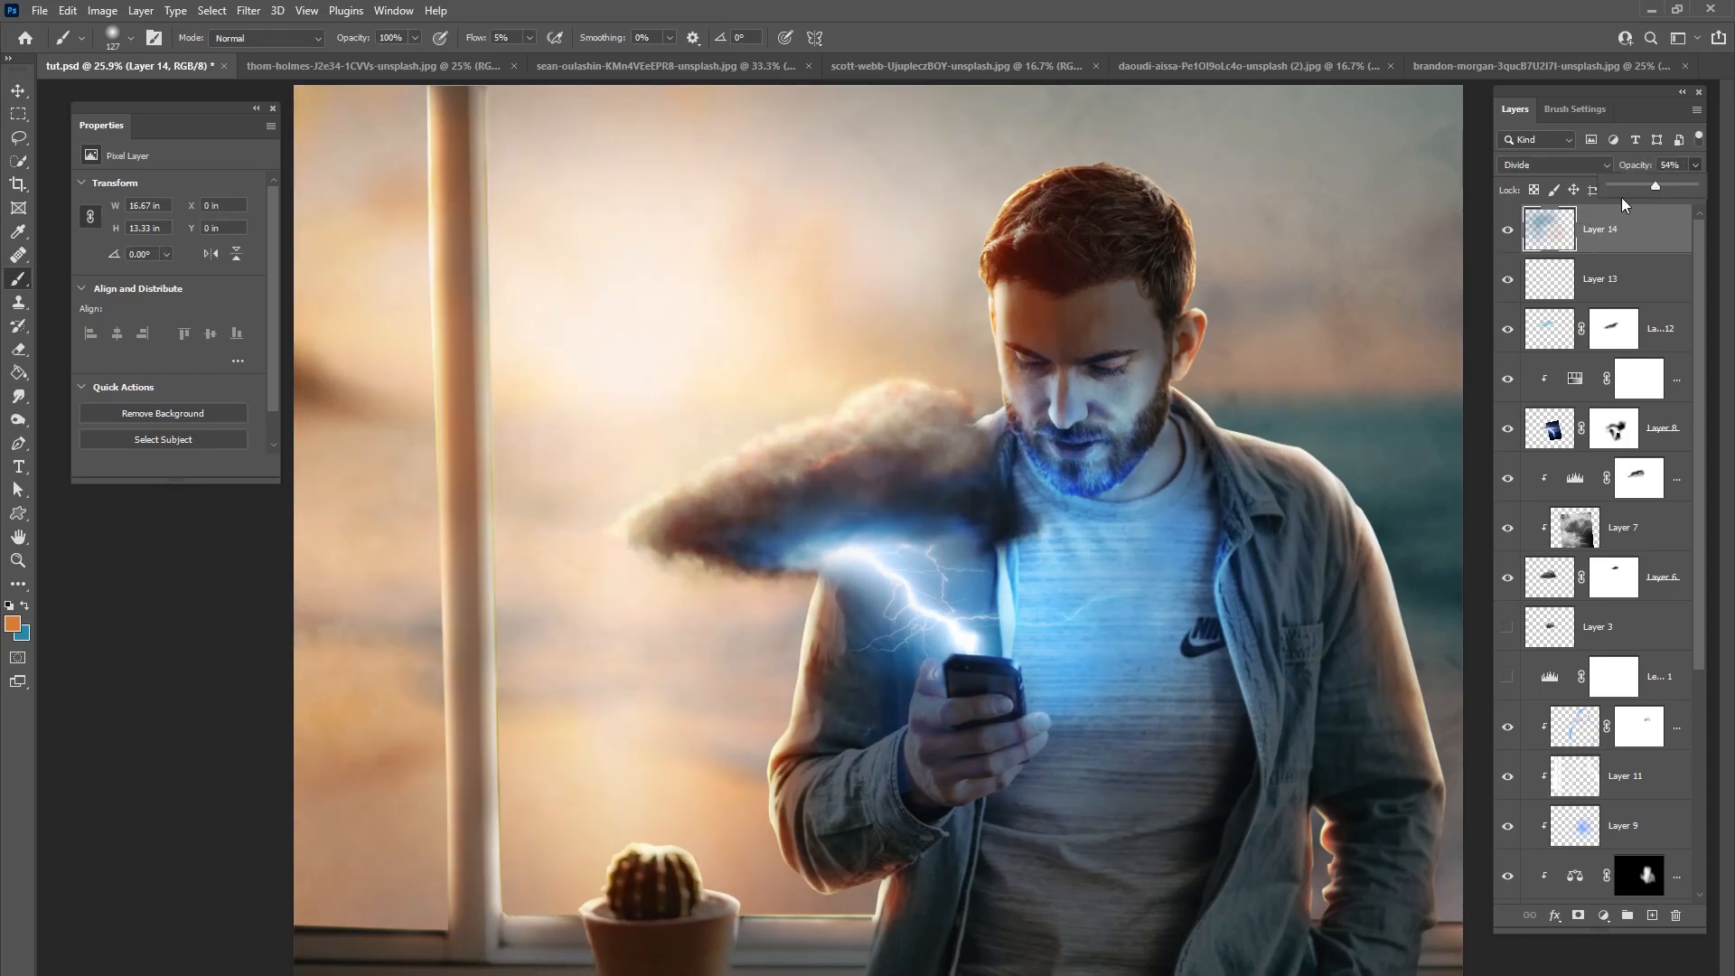
{"action": "left_click", "coordinate": [1605, 916]}
{"action": "left_click", "coordinate": [1637, 890]}
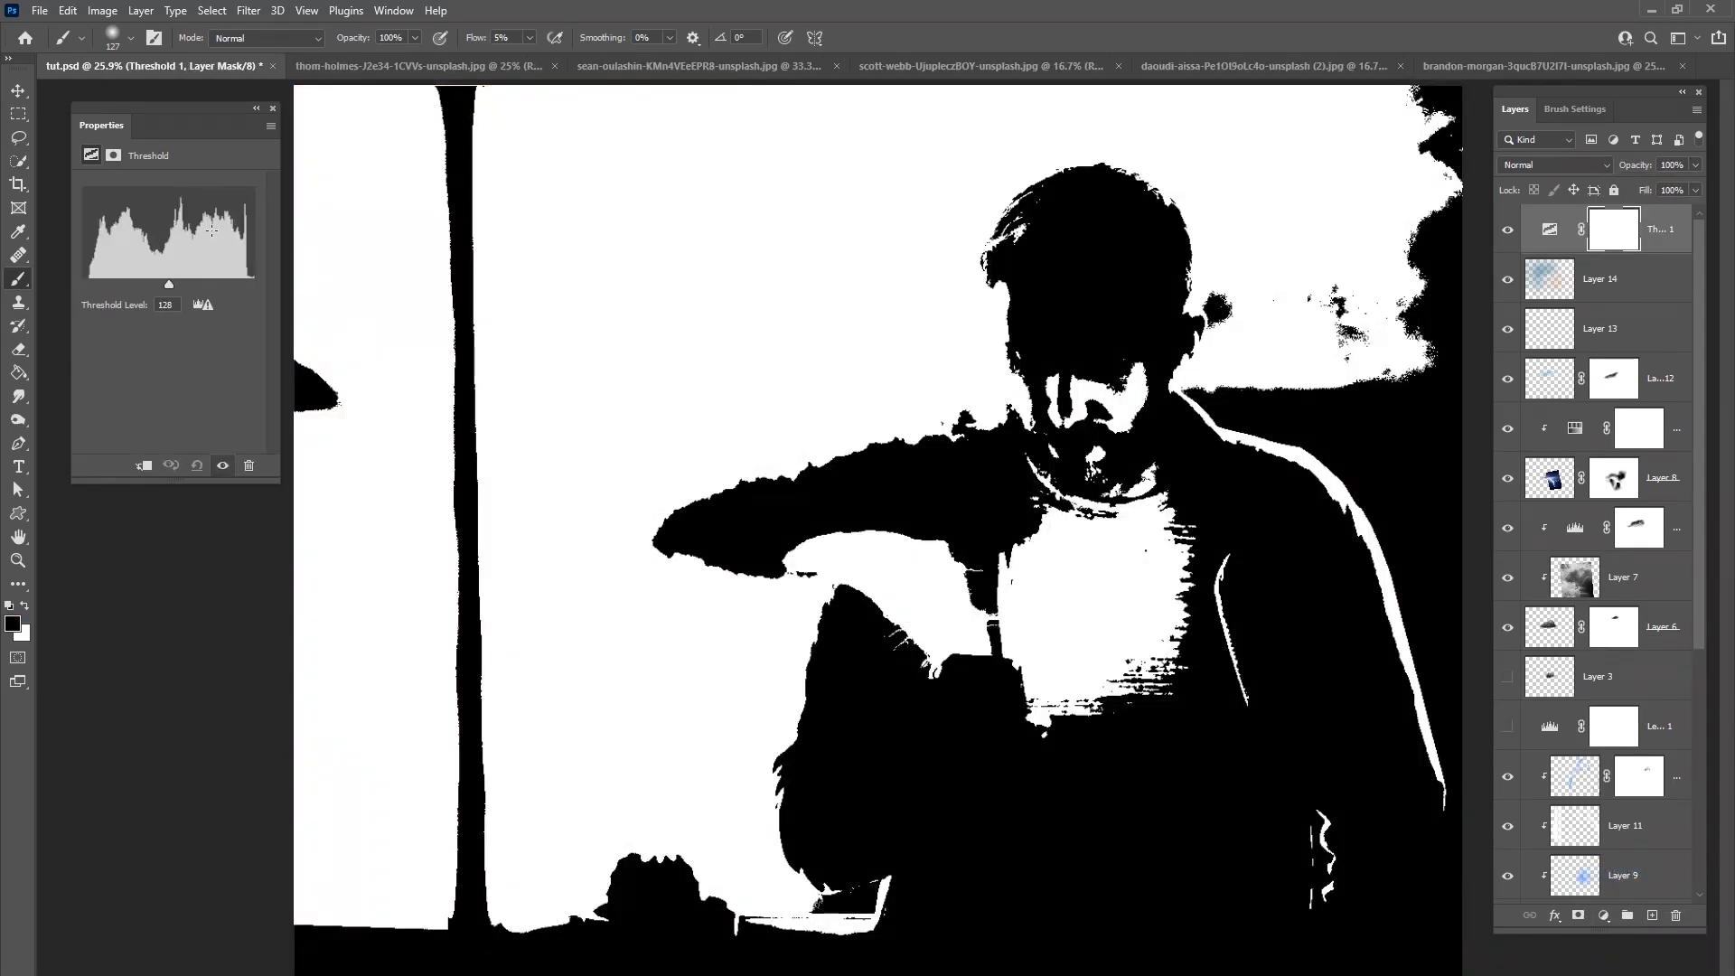
{"action": "key", "text": "ctrl+z"}
Step: Add a Gradient Map adjustment above Layer 14 using the dark-blue-to-orange preset
{"action": "left_click", "coordinate": [1604, 916]}
{"action": "left_click", "coordinate": [1635, 890]}
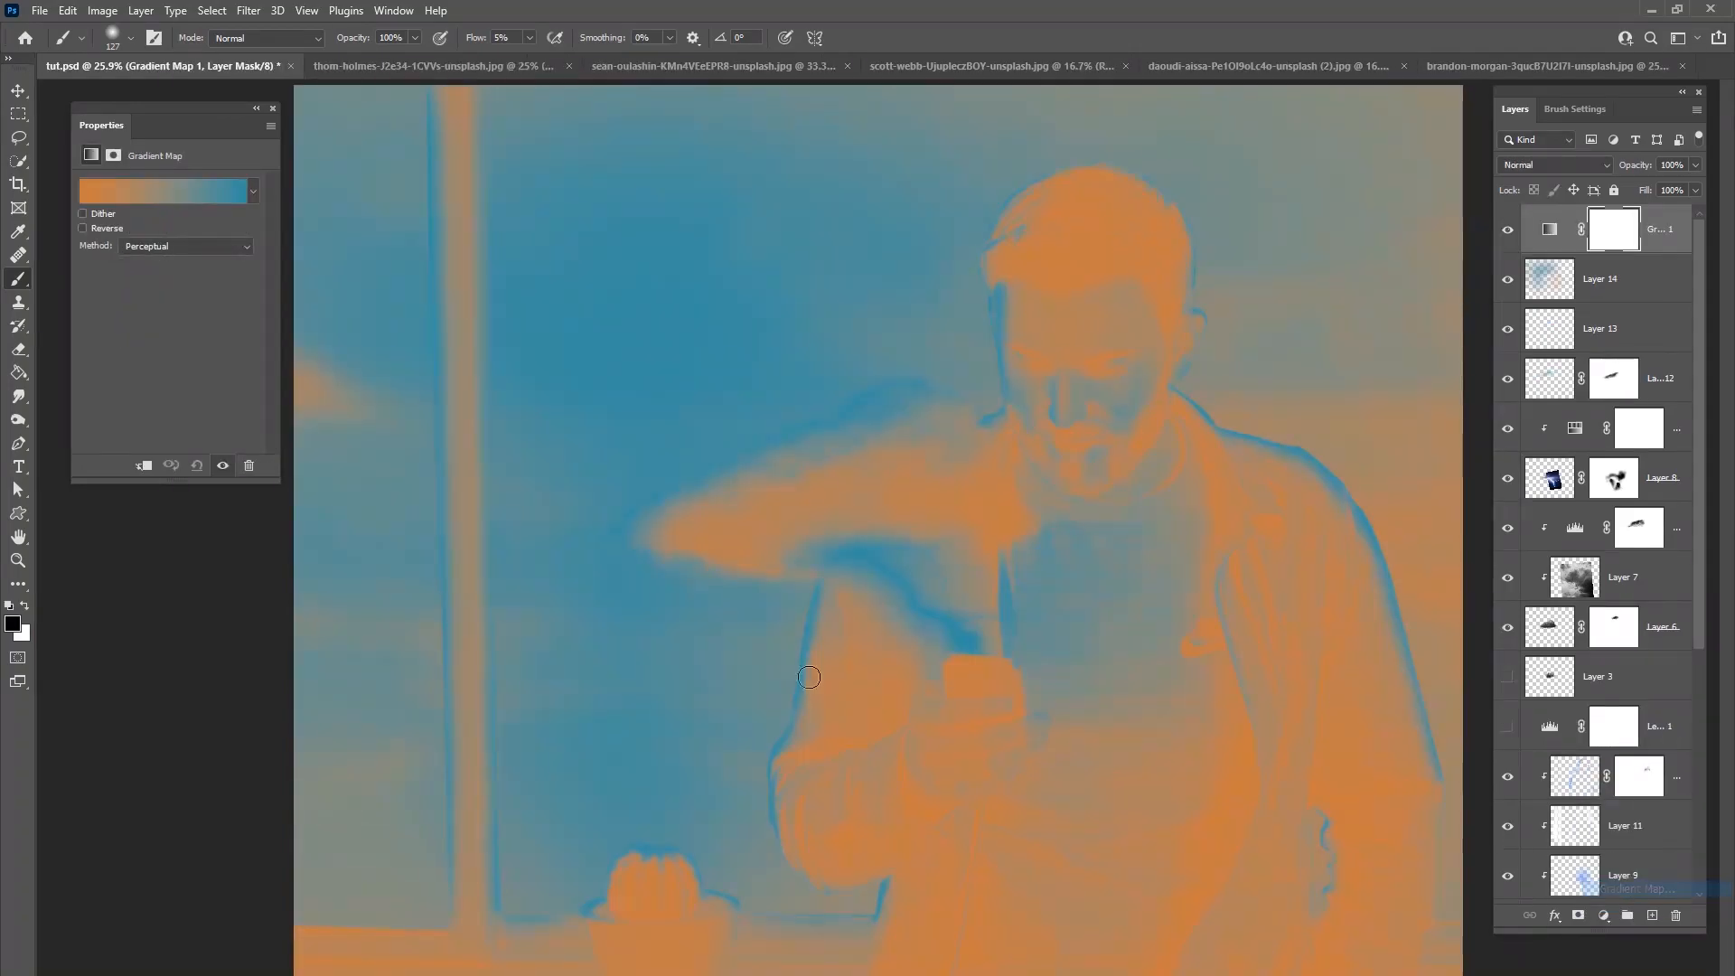
{"action": "left_click", "coordinate": [253, 190]}
{"action": "left_click", "coordinate": [184, 245]}
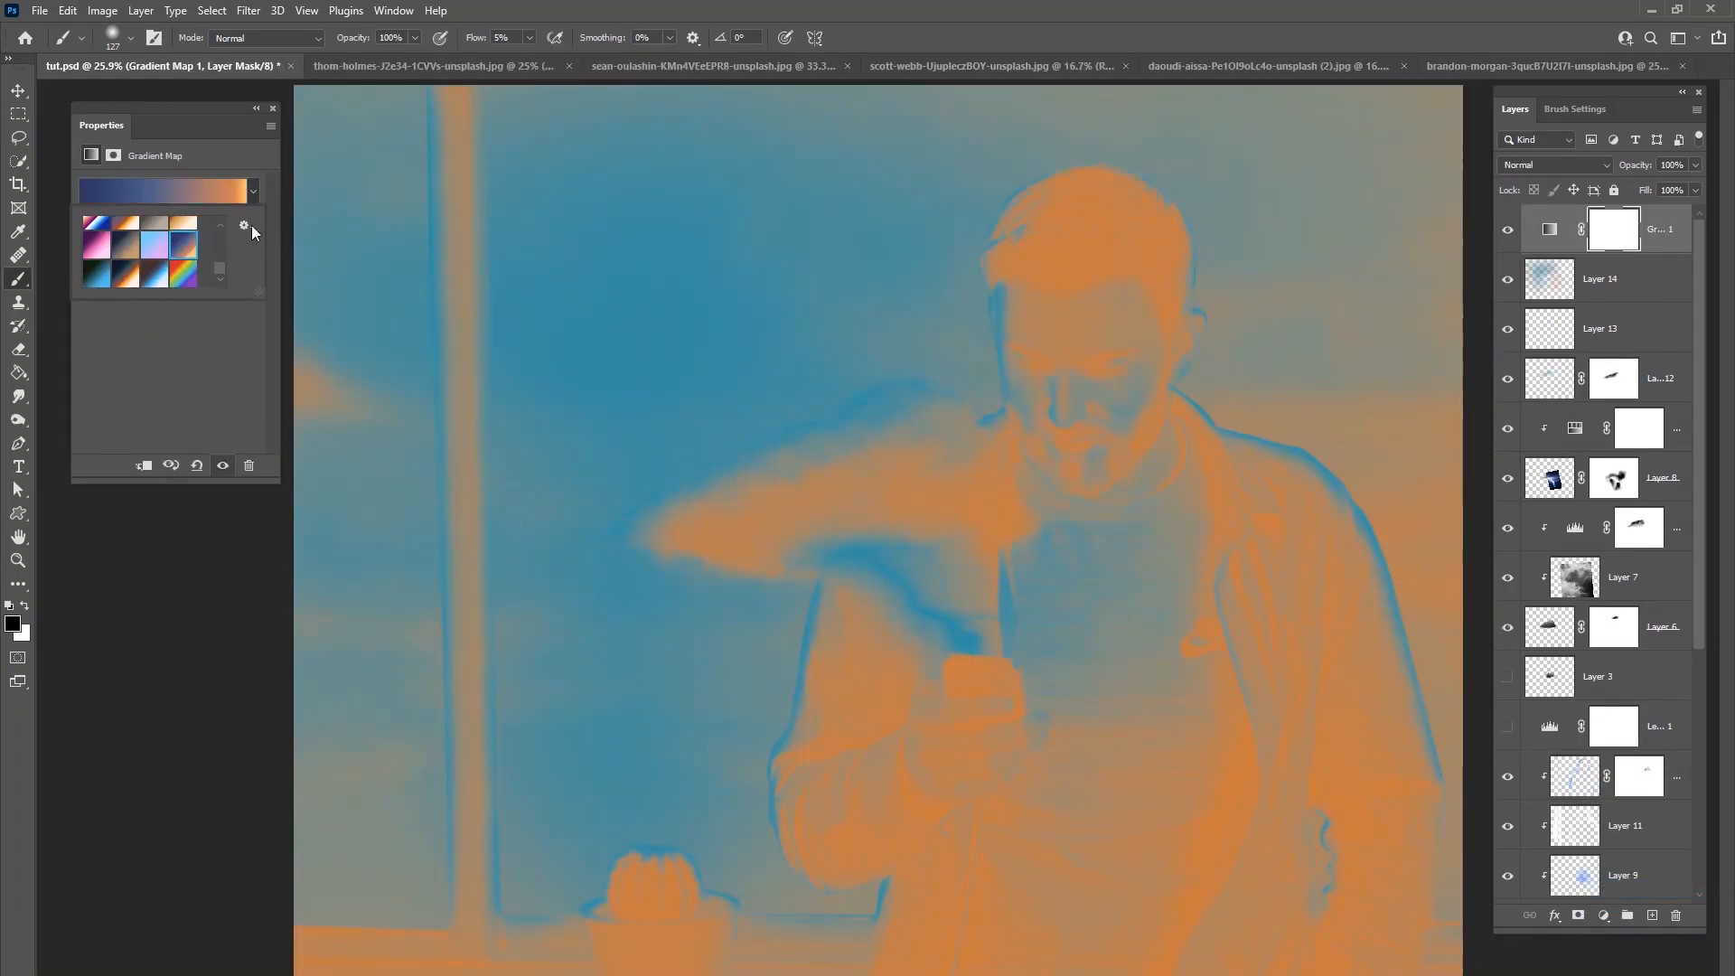
Step: Set the Gradient Map's blend mode to Overlay and its opacity to about 47%
{"action": "left_click", "coordinate": [1576, 162]}
{"action": "left_click", "coordinate": [1576, 163]}
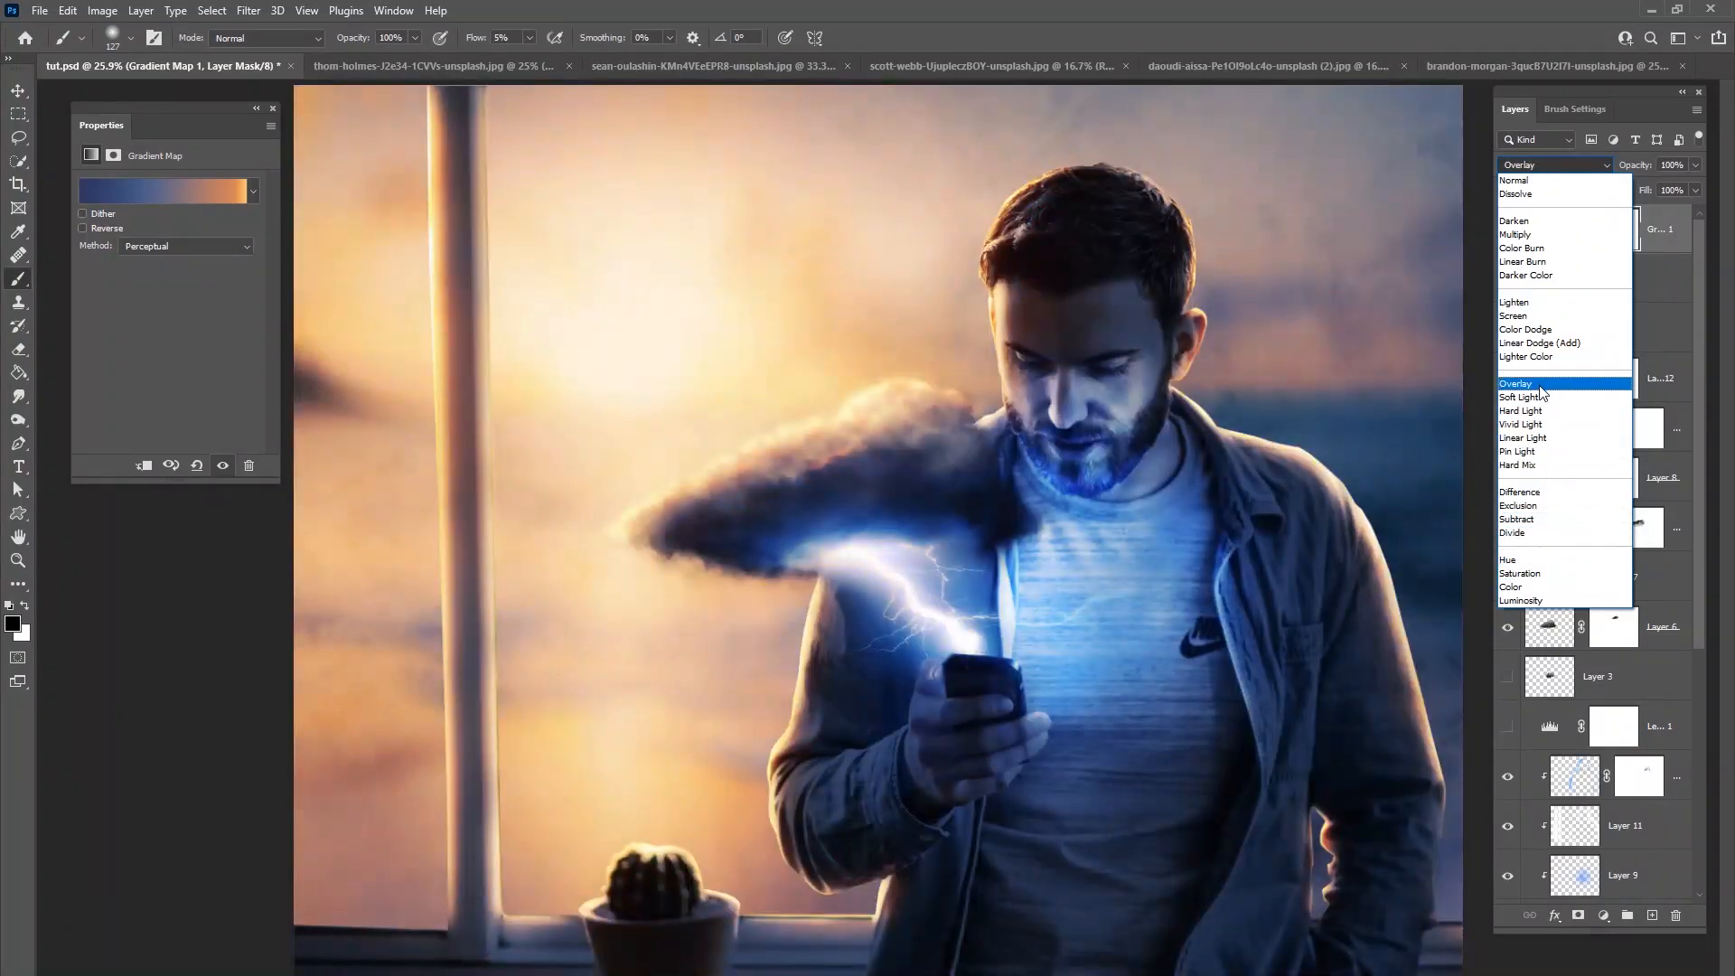
{"action": "left_click", "coordinate": [1540, 384]}
{"action": "left_click_drag", "start_coordinate": [1686, 186], "coordinate": [1672, 188]}
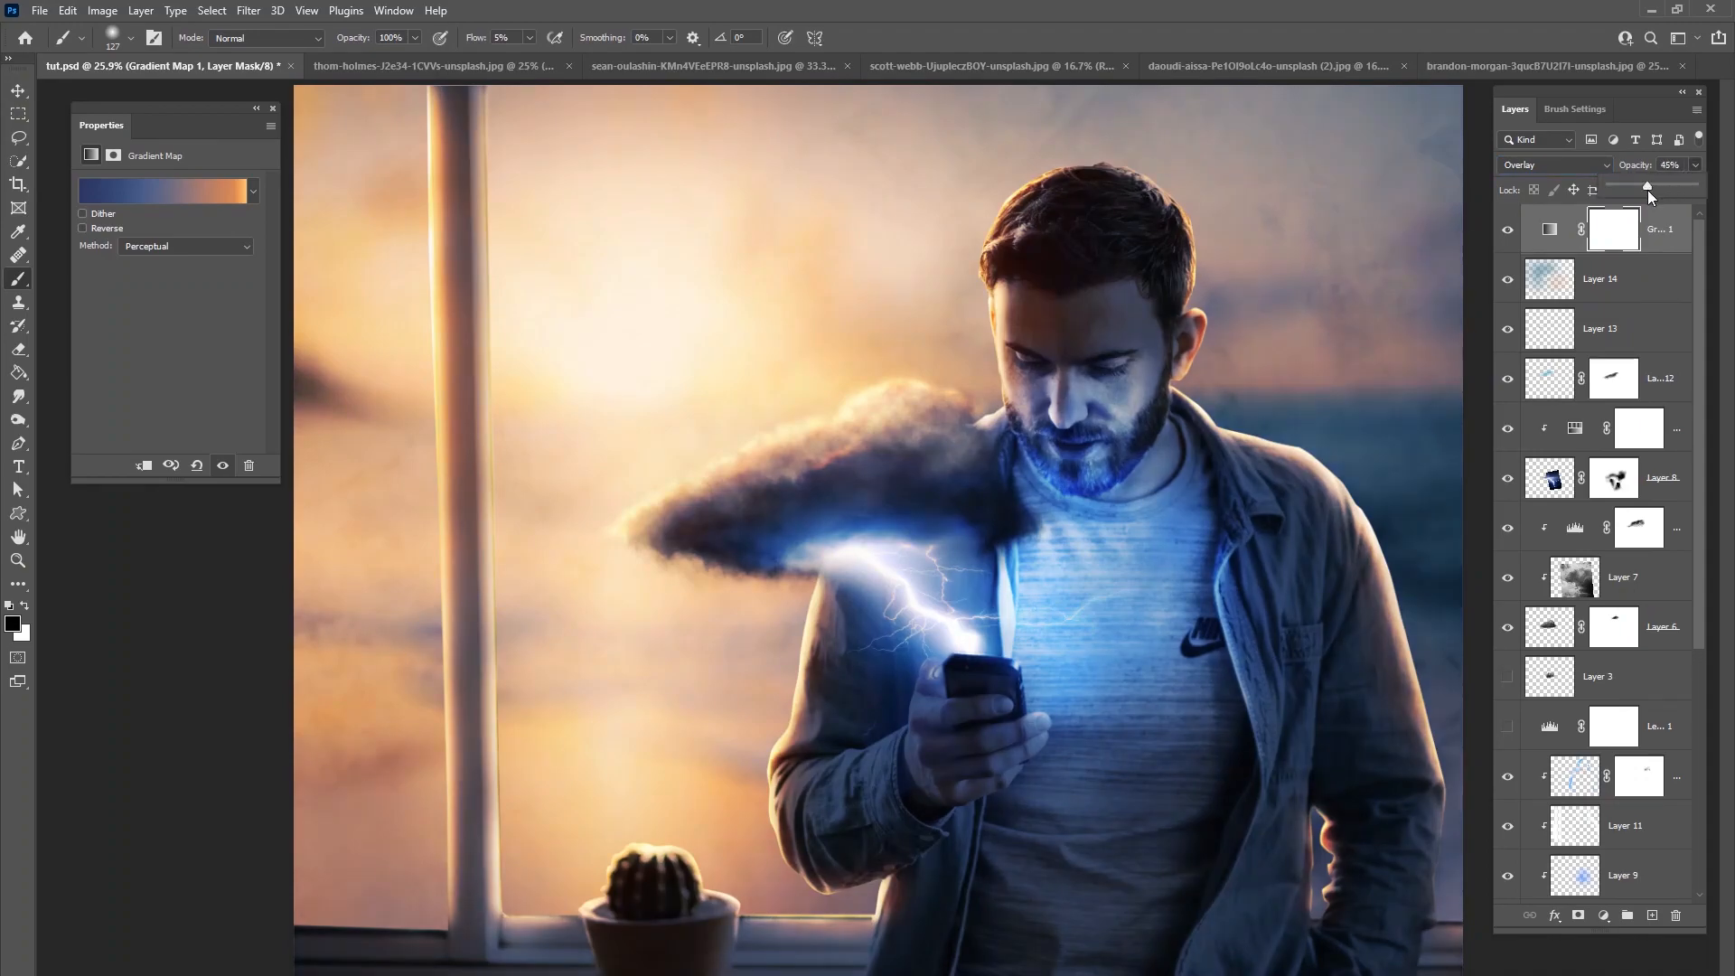
Step: Open the Gradient Map's gradient for editing and recolor its darkest stop to a more muted blue
{"action": "left_click", "coordinate": [208, 191]}
{"action": "double_click", "coordinate": [519, 592]}
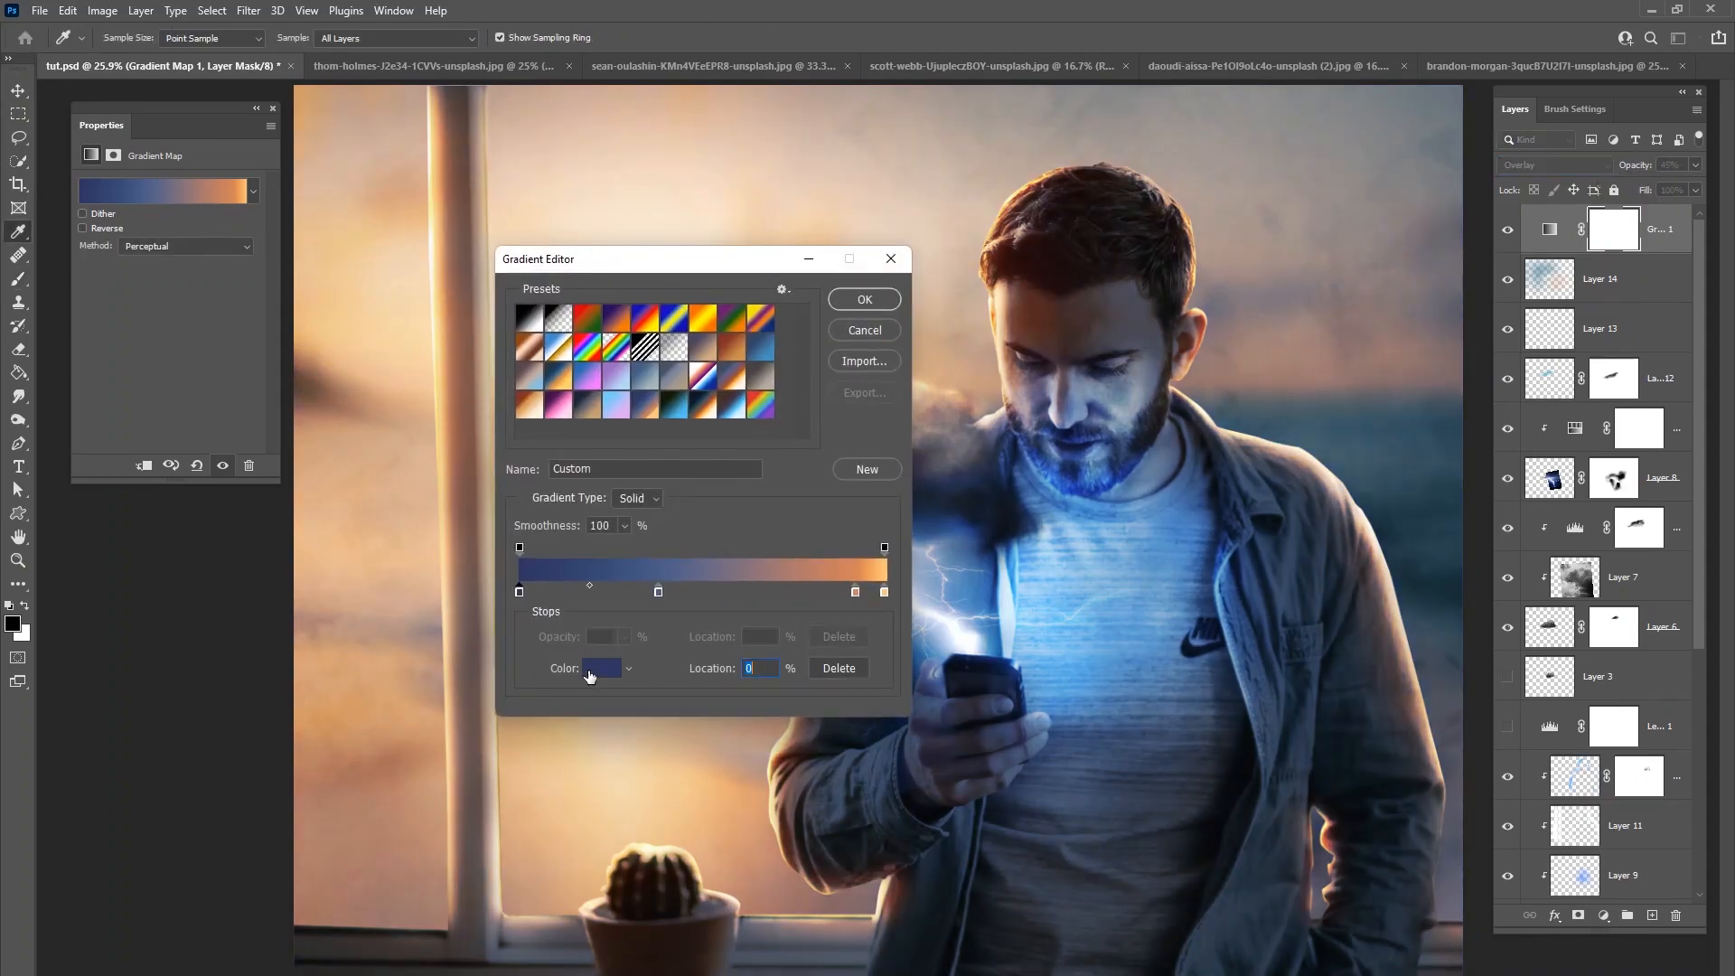
{"action": "left_click", "coordinate": [398, 699]}
{"action": "left_click", "coordinate": [557, 600]}
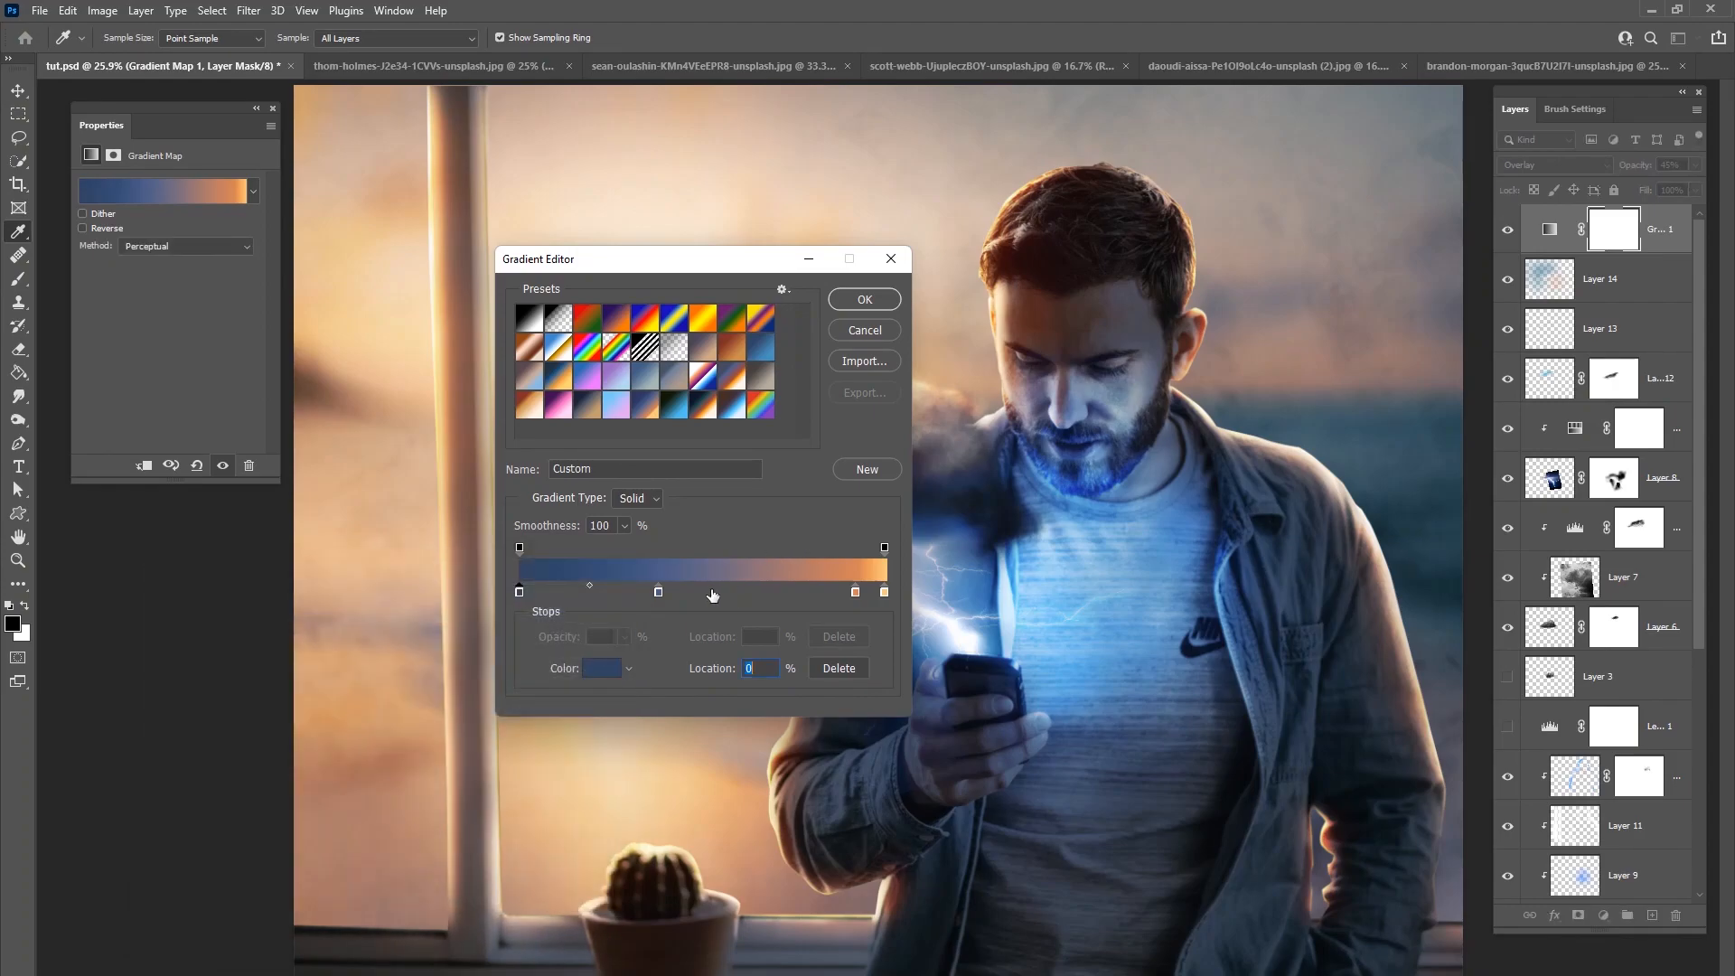
Step: Shift the gradient's second blue stop and its orange stop toward the dark end to widen the warm range
{"action": "left_click_drag", "start_coordinate": [659, 593], "coordinate": [623, 593]}
{"action": "left_click_drag", "start_coordinate": [855, 593], "coordinate": [779, 594]}
{"action": "mouse_move", "coordinate": [884, 593]}
{"action": "left_mouse_down"}
{"action": "mouse_move", "coordinate": [755, 593]}
{"action": "mouse_move", "coordinate": [893, 589]}
{"action": "left_mouse_up"}
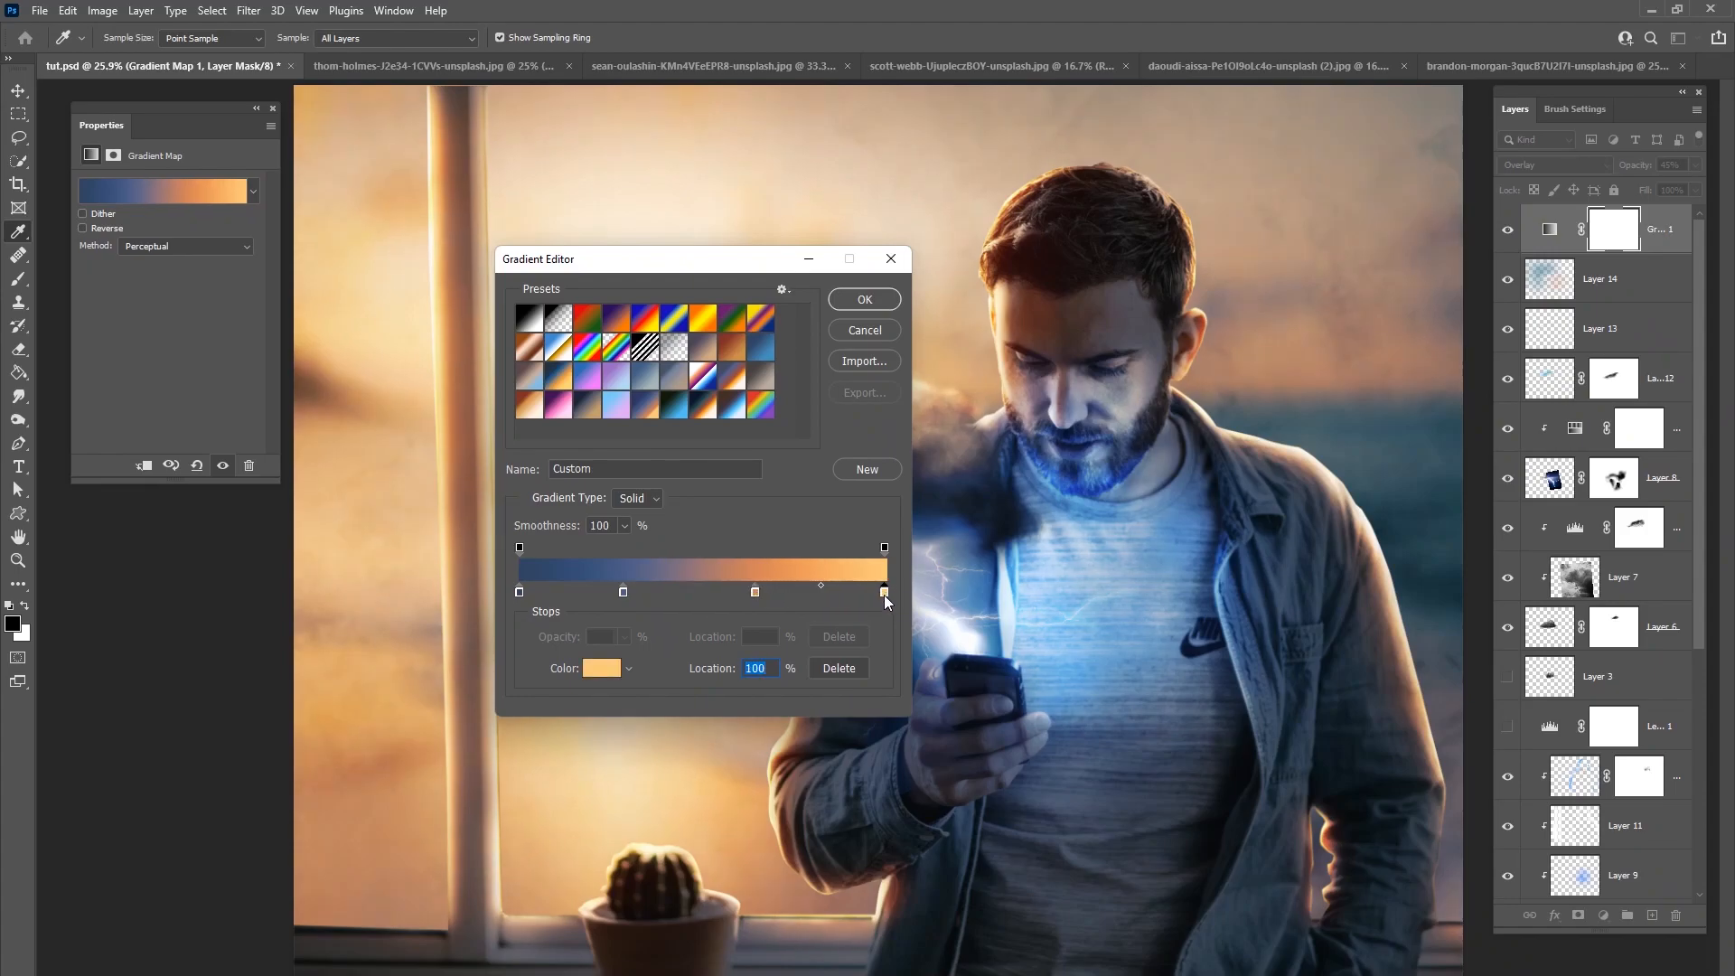
{"action": "type", "text": "95"}
{"action": "key", "text": "Return"}
Step: Give the gradient a white end stop, place the pale orange stop at 90%, and apply the edited gradient
{"action": "left_click", "coordinate": [886, 595]}
{"action": "left_click", "coordinate": [604, 670]}
{"action": "left_click_drag", "start_coordinate": [217, 628], "coordinate": [143, 600]}
{"action": "left_click", "coordinate": [575, 596]}
{"action": "left_click_drag", "start_coordinate": [865, 594], "coordinate": [823, 594]}
{"action": "left_click_drag", "start_coordinate": [884, 594], "coordinate": [849, 650]}
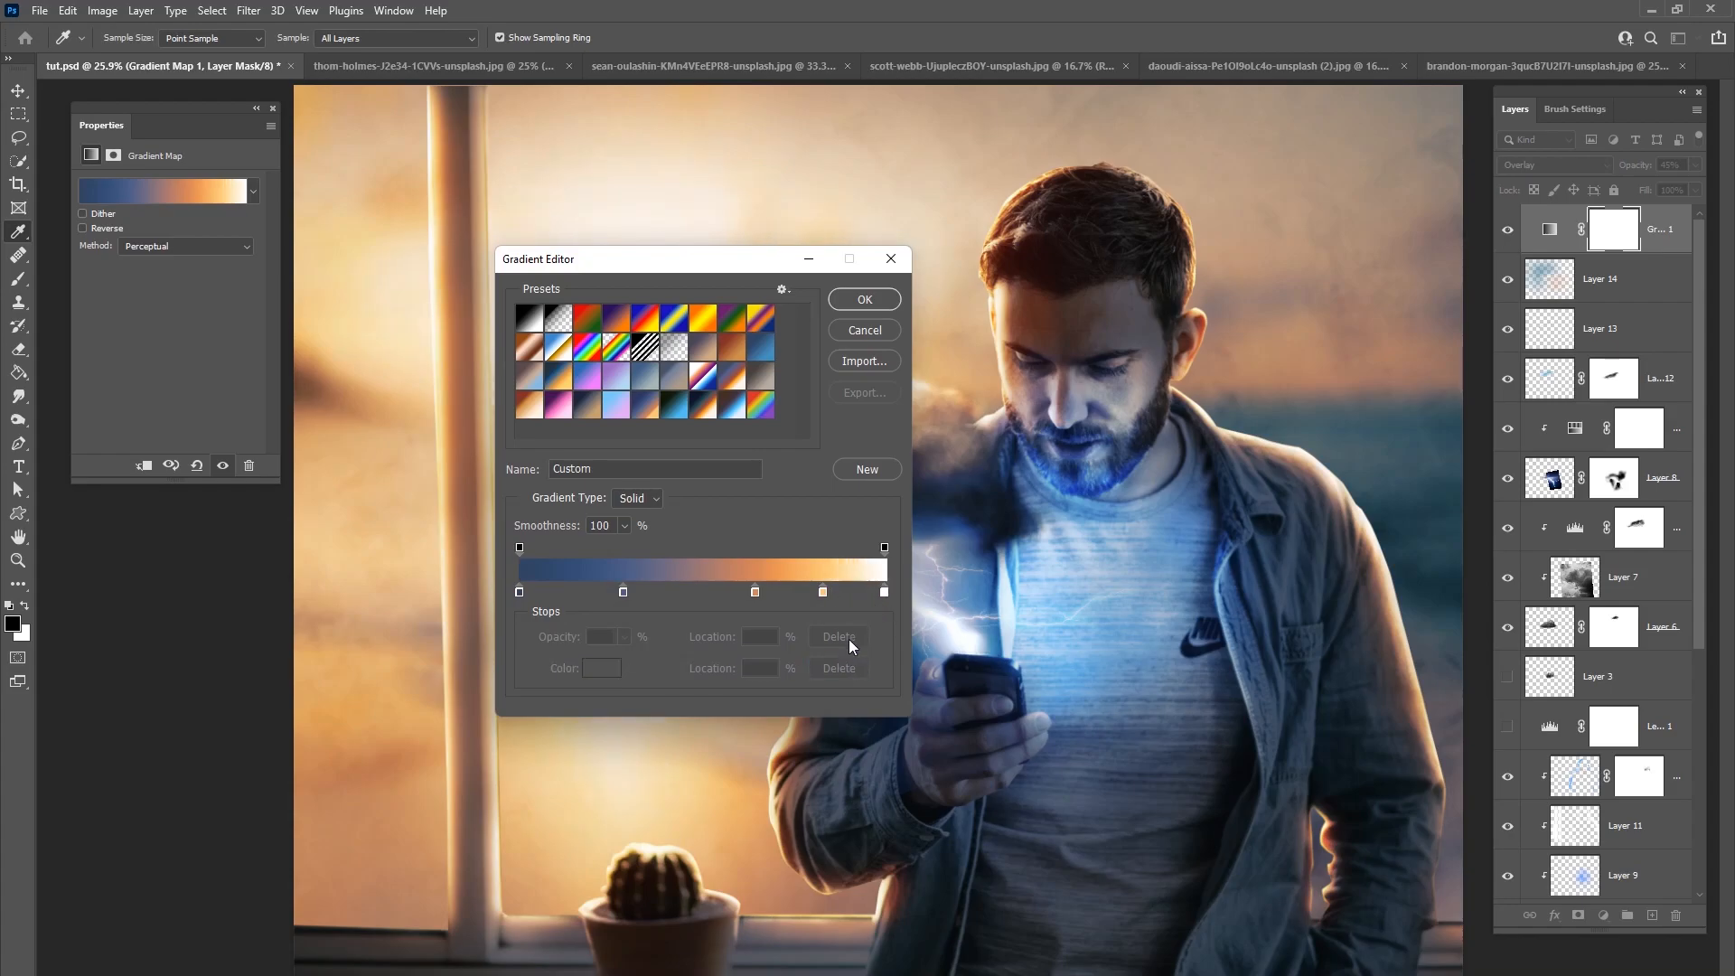
{"action": "left_click_drag", "start_coordinate": [825, 593], "coordinate": [848, 595]}
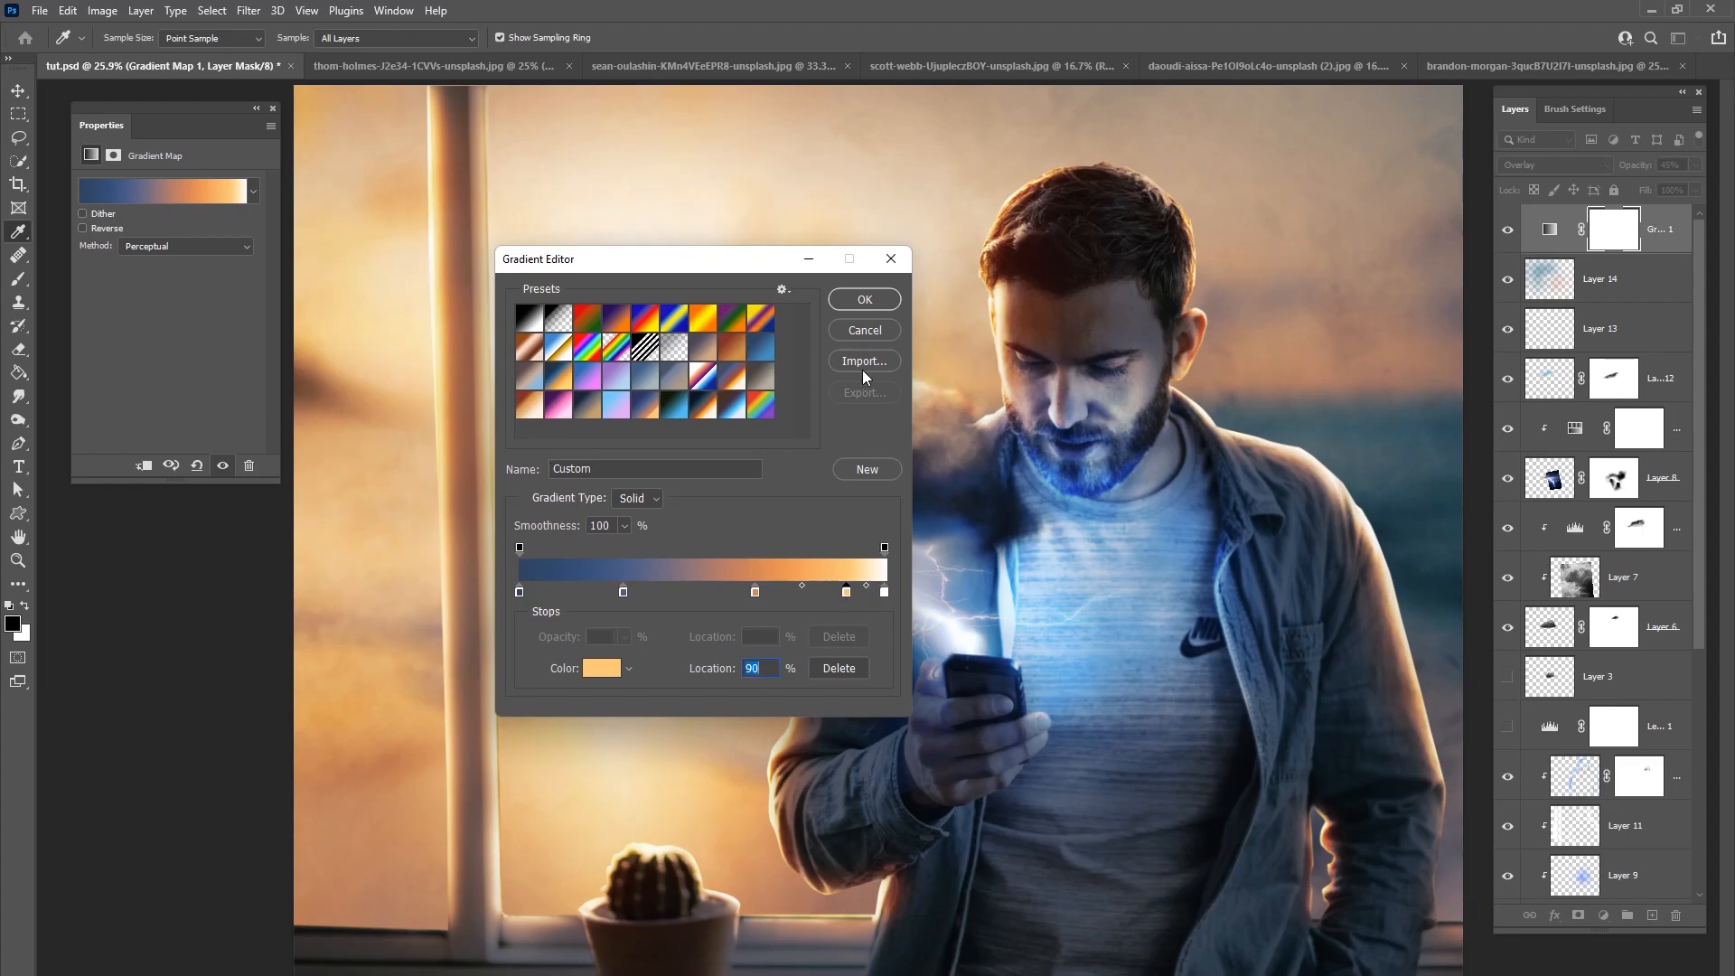
{"action": "left_click", "coordinate": [868, 299]}
Step: Compare the Gradient Map on and off and fine-tune its opacity
{"action": "left_click", "coordinate": [1507, 230]}
{"action": "left_click", "coordinate": [1508, 230]}
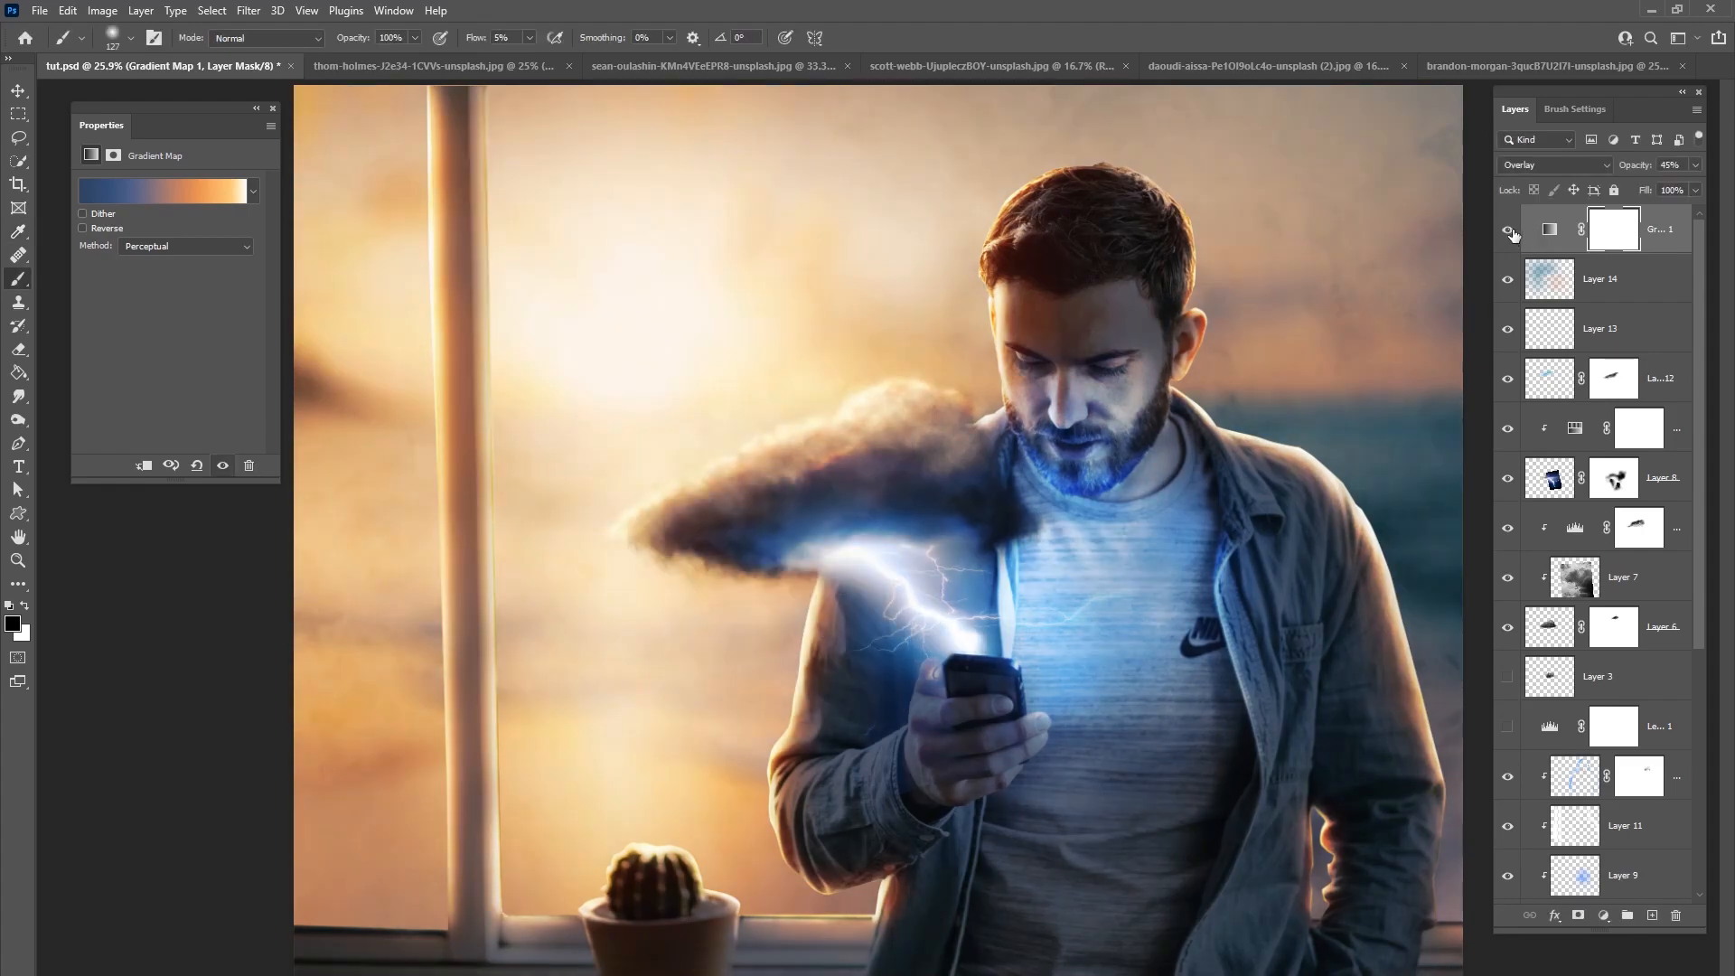
{"action": "left_click_drag", "start_coordinate": [1703, 168], "coordinate": [1636, 193]}
Step: Add a Vibrance adjustment above the Gradient Map with Vibrance +16 and Saturation +53
{"action": "left_click", "coordinate": [1602, 916]}
{"action": "left_click", "coordinate": [1630, 716]}
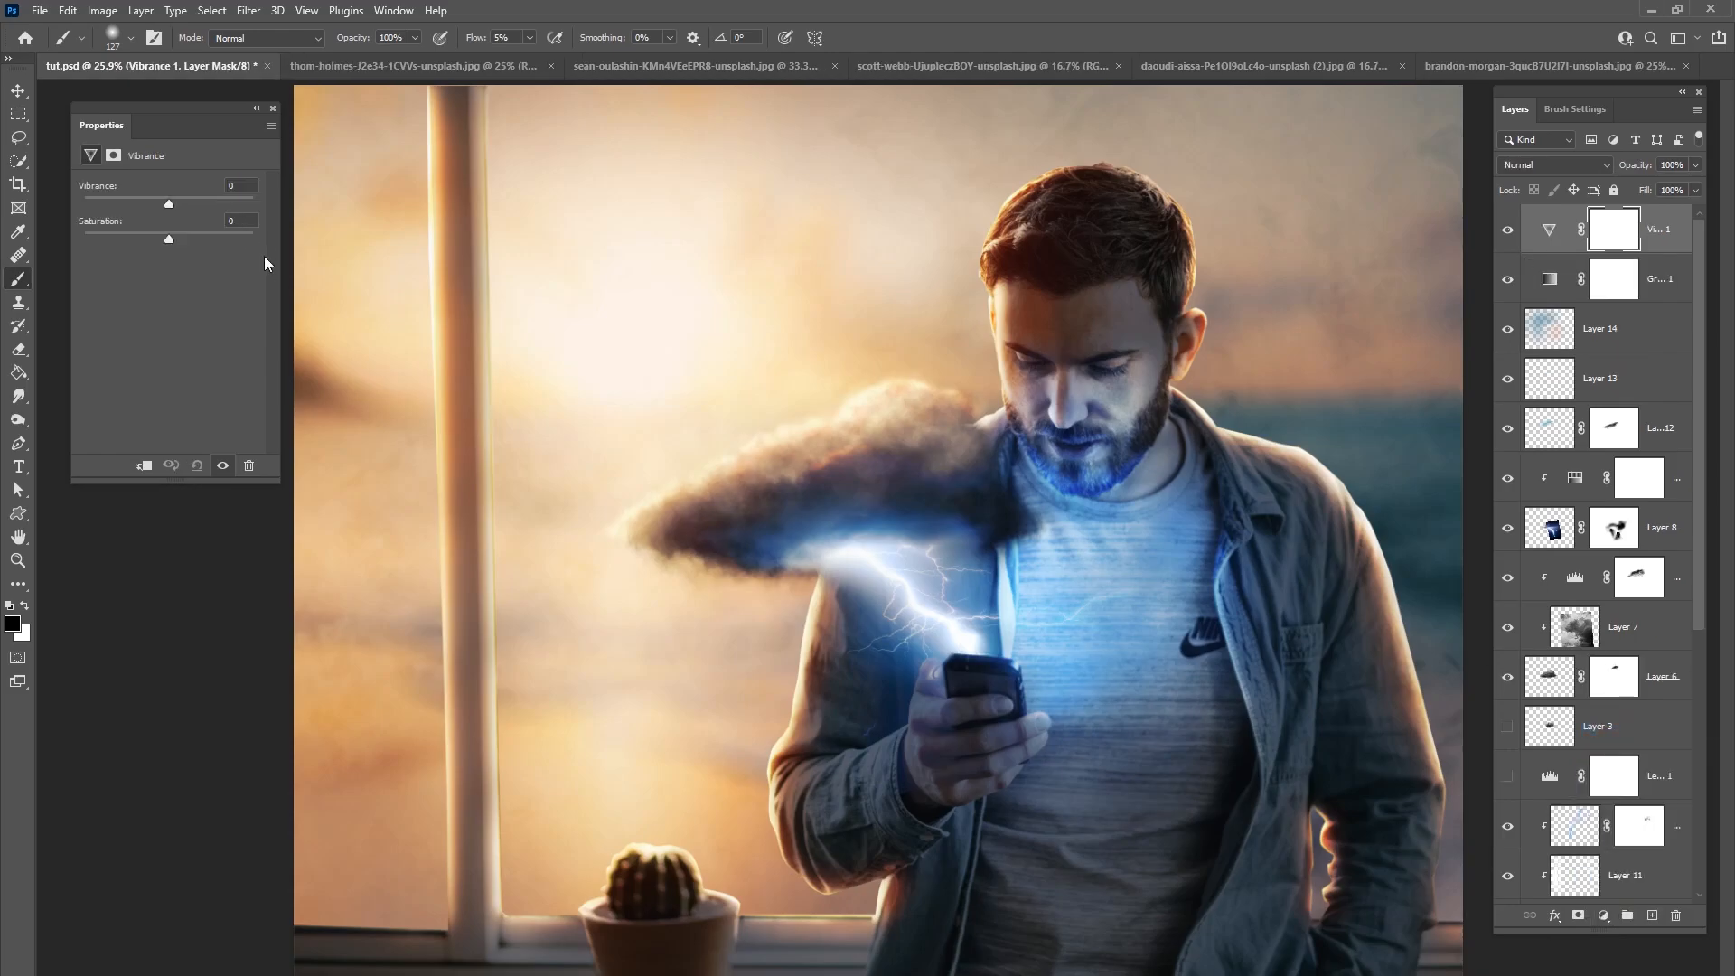
{"action": "left_click_drag", "start_coordinate": [177, 237], "coordinate": [223, 238]}
{"action": "mouse_move", "coordinate": [169, 204]}
{"action": "left_mouse_down"}
{"action": "mouse_move", "coordinate": [211, 206]}
{"action": "mouse_move", "coordinate": [189, 211]}
{"action": "left_mouse_up"}
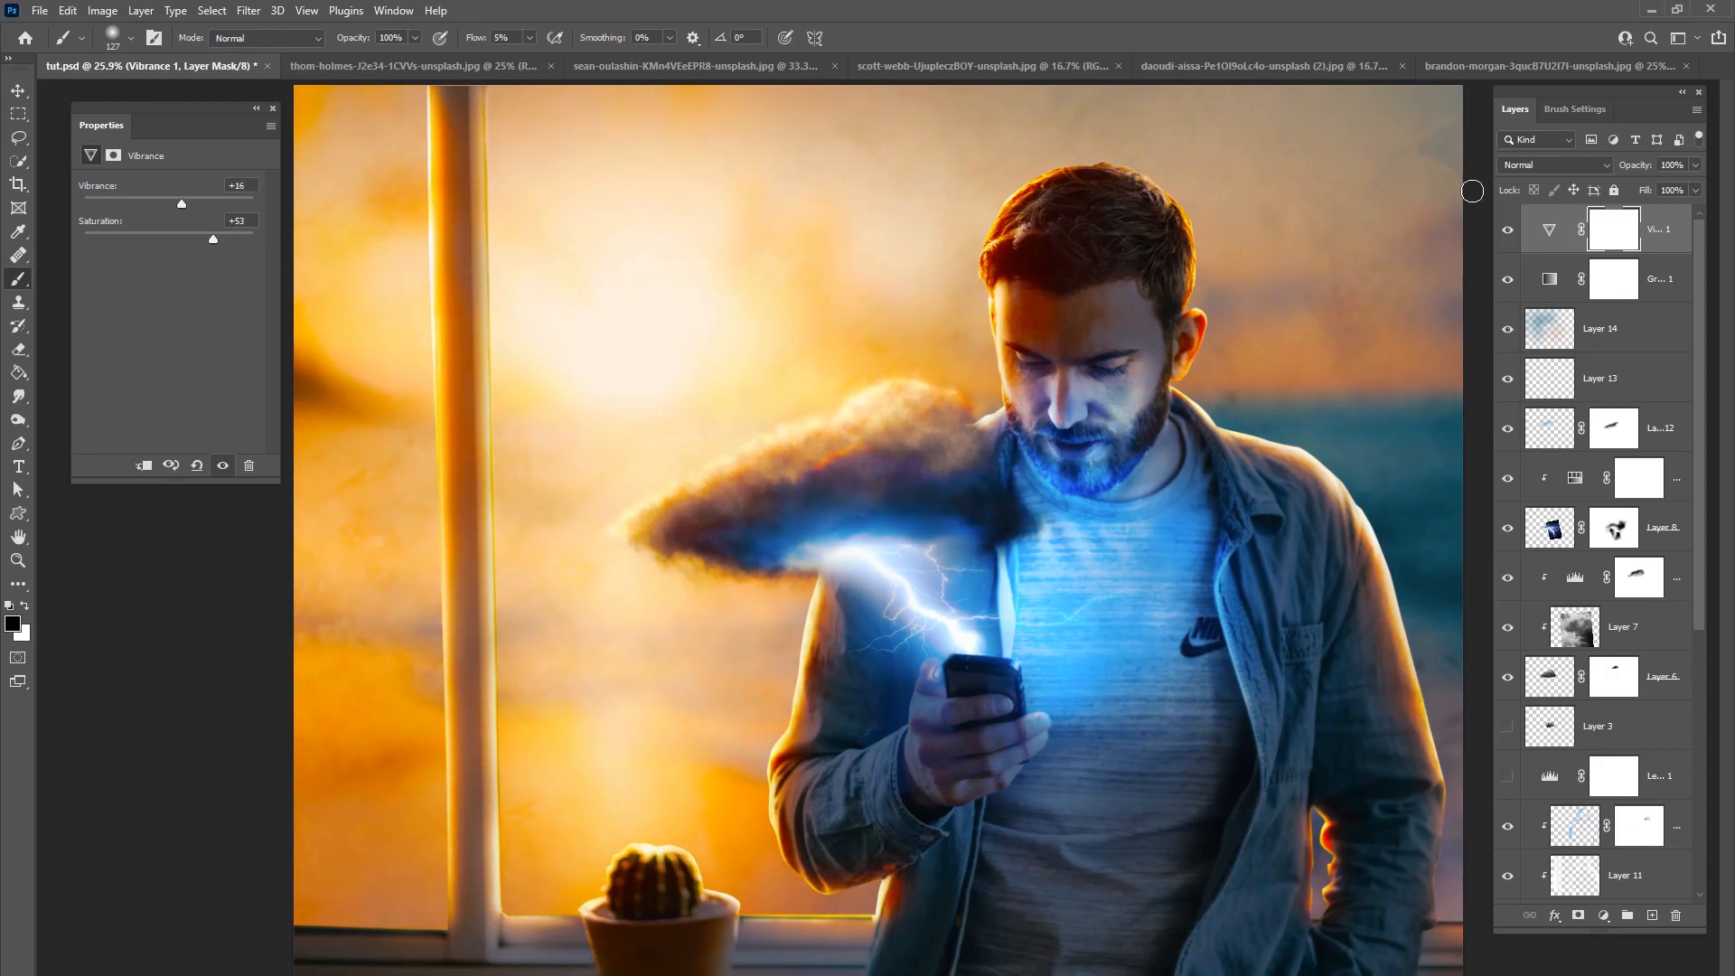
Step: Add a Selective Color adjustment on top and set its Yellows to Cyan -4 and Magenta +16
{"action": "left_click", "coordinate": [1604, 916]}
{"action": "left_click", "coordinate": [1643, 913]}
{"action": "left_click", "coordinate": [181, 204]}
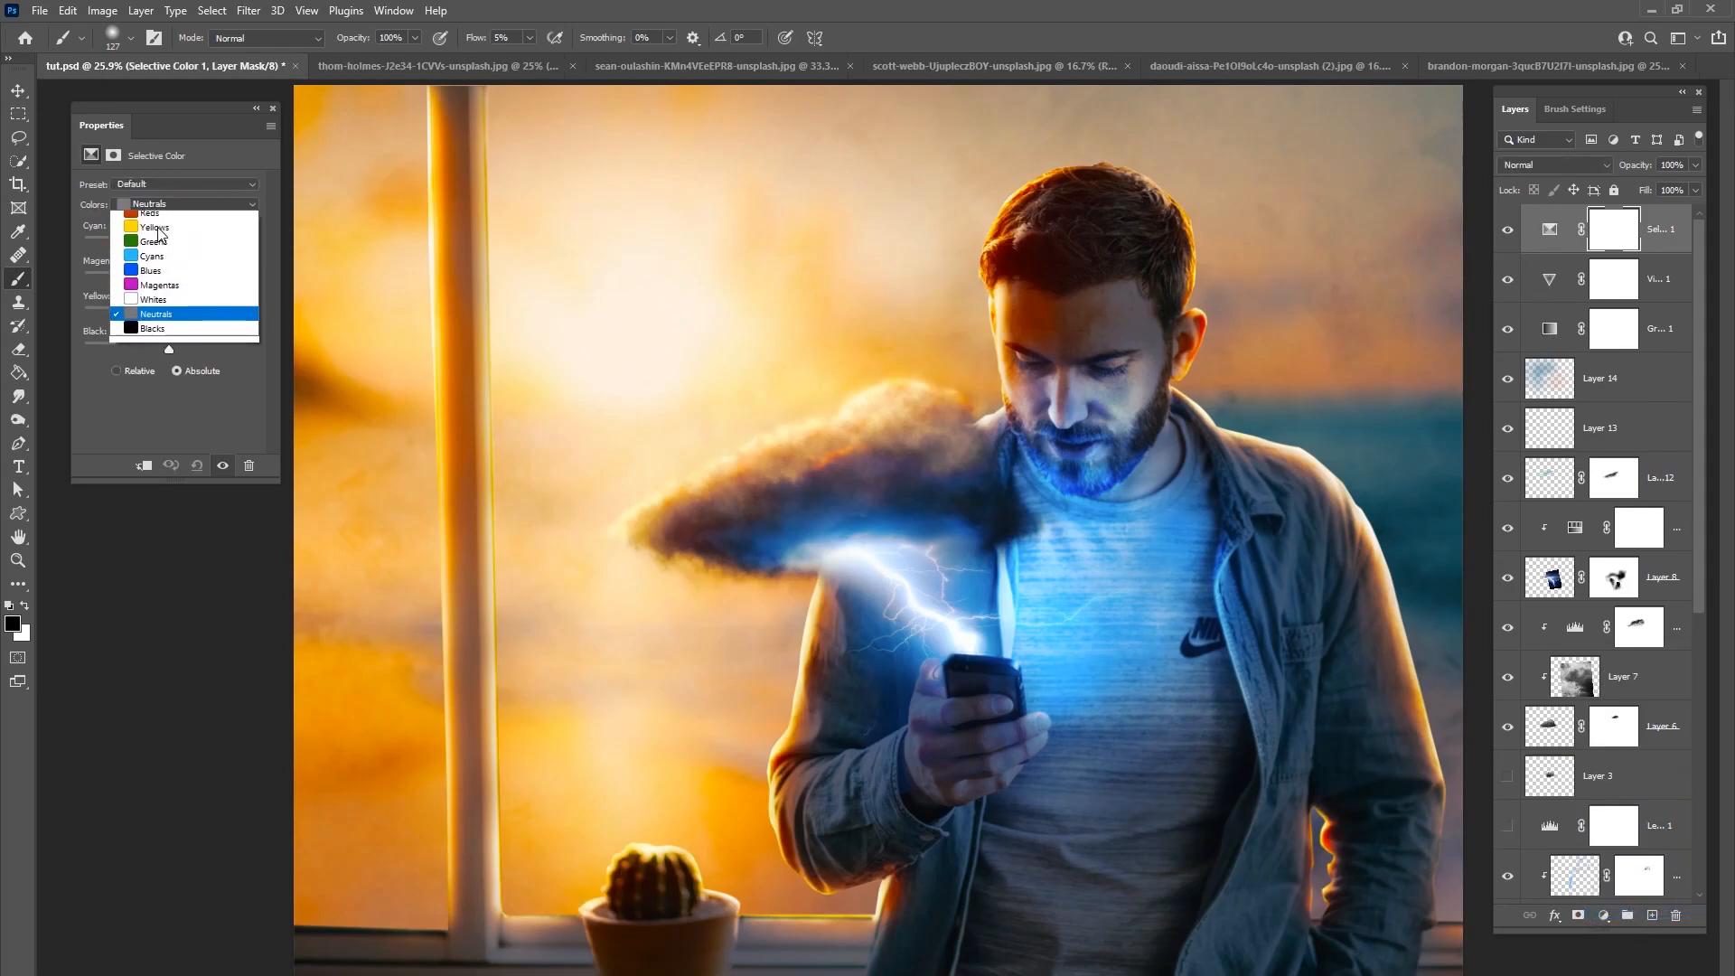
{"action": "left_click", "coordinate": [163, 220]}
{"action": "left_click", "coordinate": [168, 206]}
{"action": "left_click", "coordinate": [166, 236]}
{"action": "left_click_drag", "start_coordinate": [172, 240], "coordinate": [187, 275]}
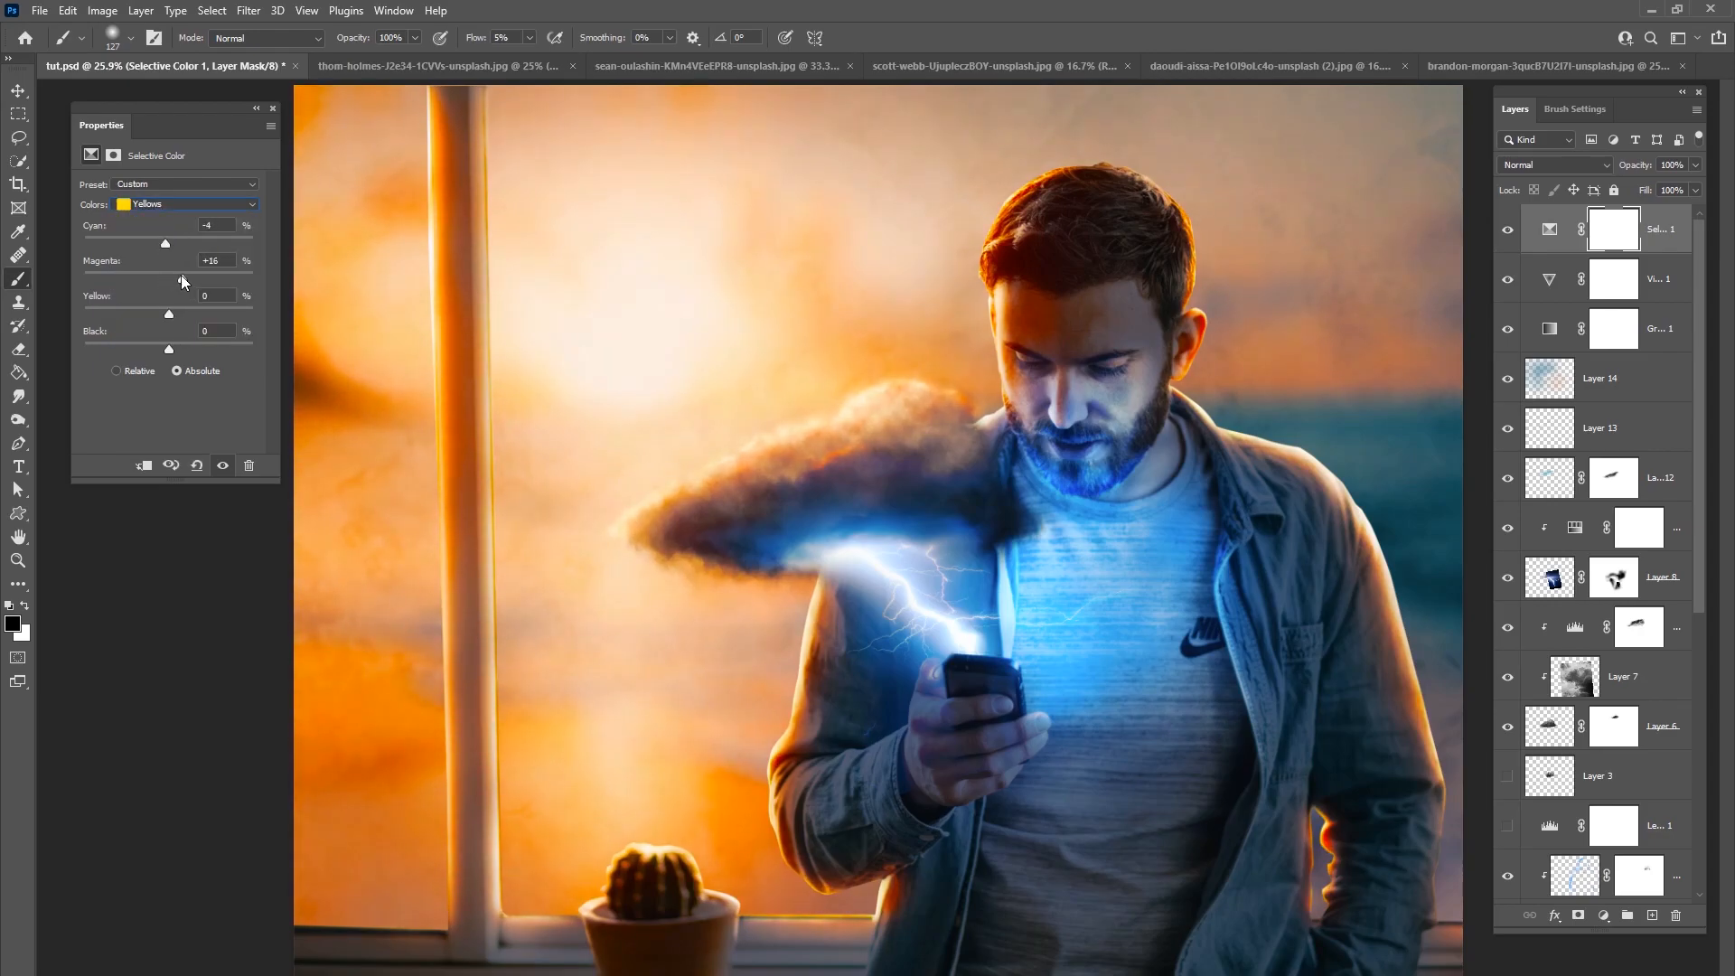
Step: Set the Selective Color Reds to Cyan -7, Magenta +20 and Yellow +45
{"action": "left_click", "coordinate": [172, 205]}
{"action": "left_click", "coordinate": [168, 221]}
{"action": "left_click_drag", "start_coordinate": [127, 244], "coordinate": [187, 279]}
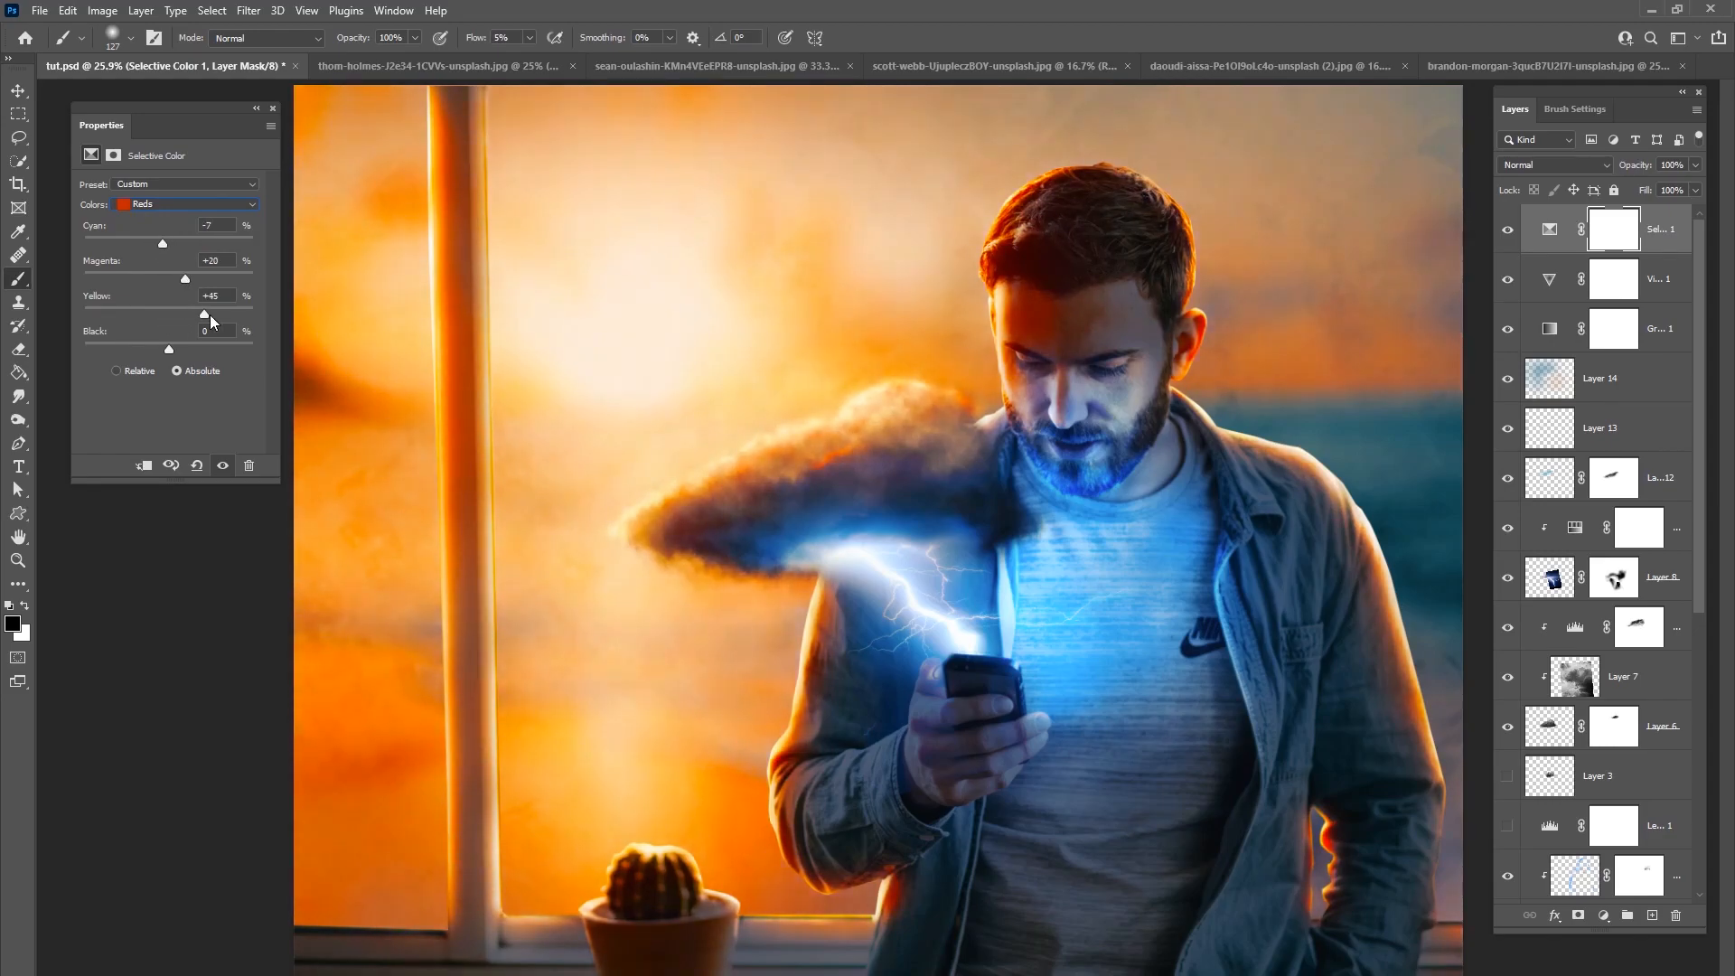
Step: Shift the teal tones toward blue in Selective Color and set Blues to Cyan +59, Magenta -1 and Yellow +12
{"action": "left_click", "coordinate": [170, 204]}
{"action": "left_click", "coordinate": [168, 249]}
{"action": "left_click_drag", "start_coordinate": [215, 242], "coordinate": [179, 279]}
{"action": "left_click_drag", "start_coordinate": [165, 340], "coordinate": [170, 341]}
{"action": "left_click", "coordinate": [161, 214]}
{"action": "left_click", "coordinate": [170, 258]}
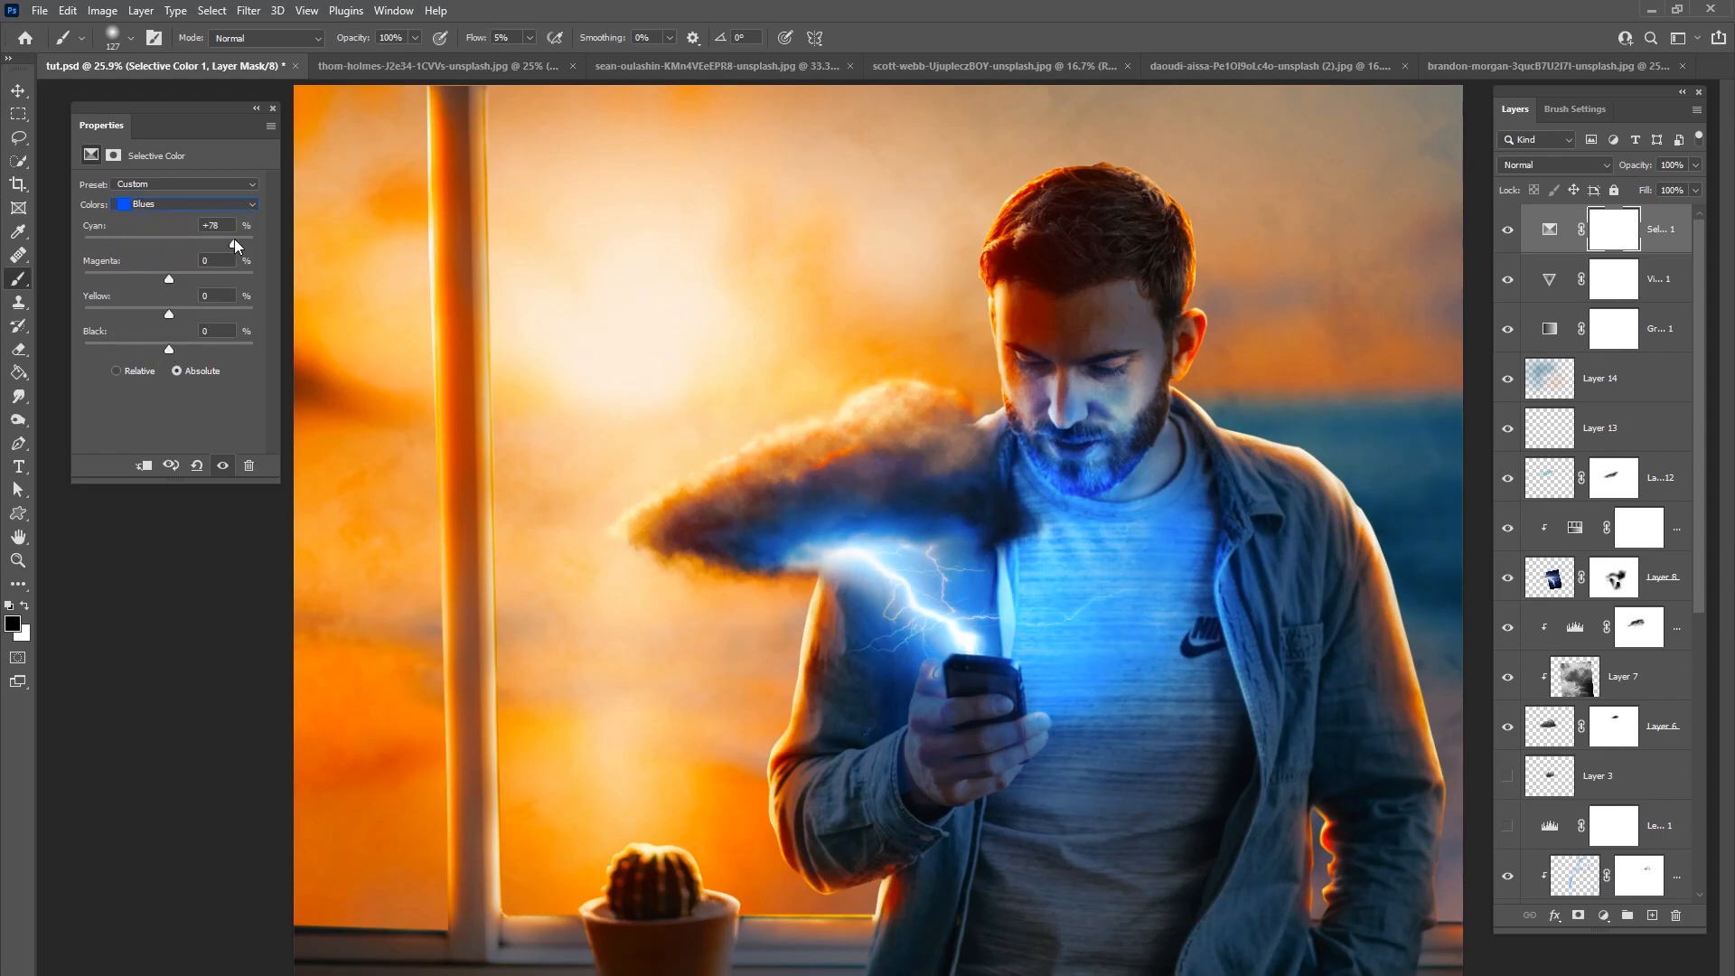
{"action": "left_click_drag", "start_coordinate": [154, 284], "coordinate": [167, 281]}
Step: Compare the Selective Color and Vibrance adjustments on and off, and examine the cloud and lightning up close
{"action": "left_click", "coordinate": [1508, 230]}
{"action": "left_click", "coordinate": [1507, 229]}
{"action": "left_click", "coordinate": [1509, 281]}
{"action": "left_click", "coordinate": [1504, 276]}
{"action": "scroll", "coordinate": [1700, 443], "scroll_direction": "down", "scroll_amount": 5}
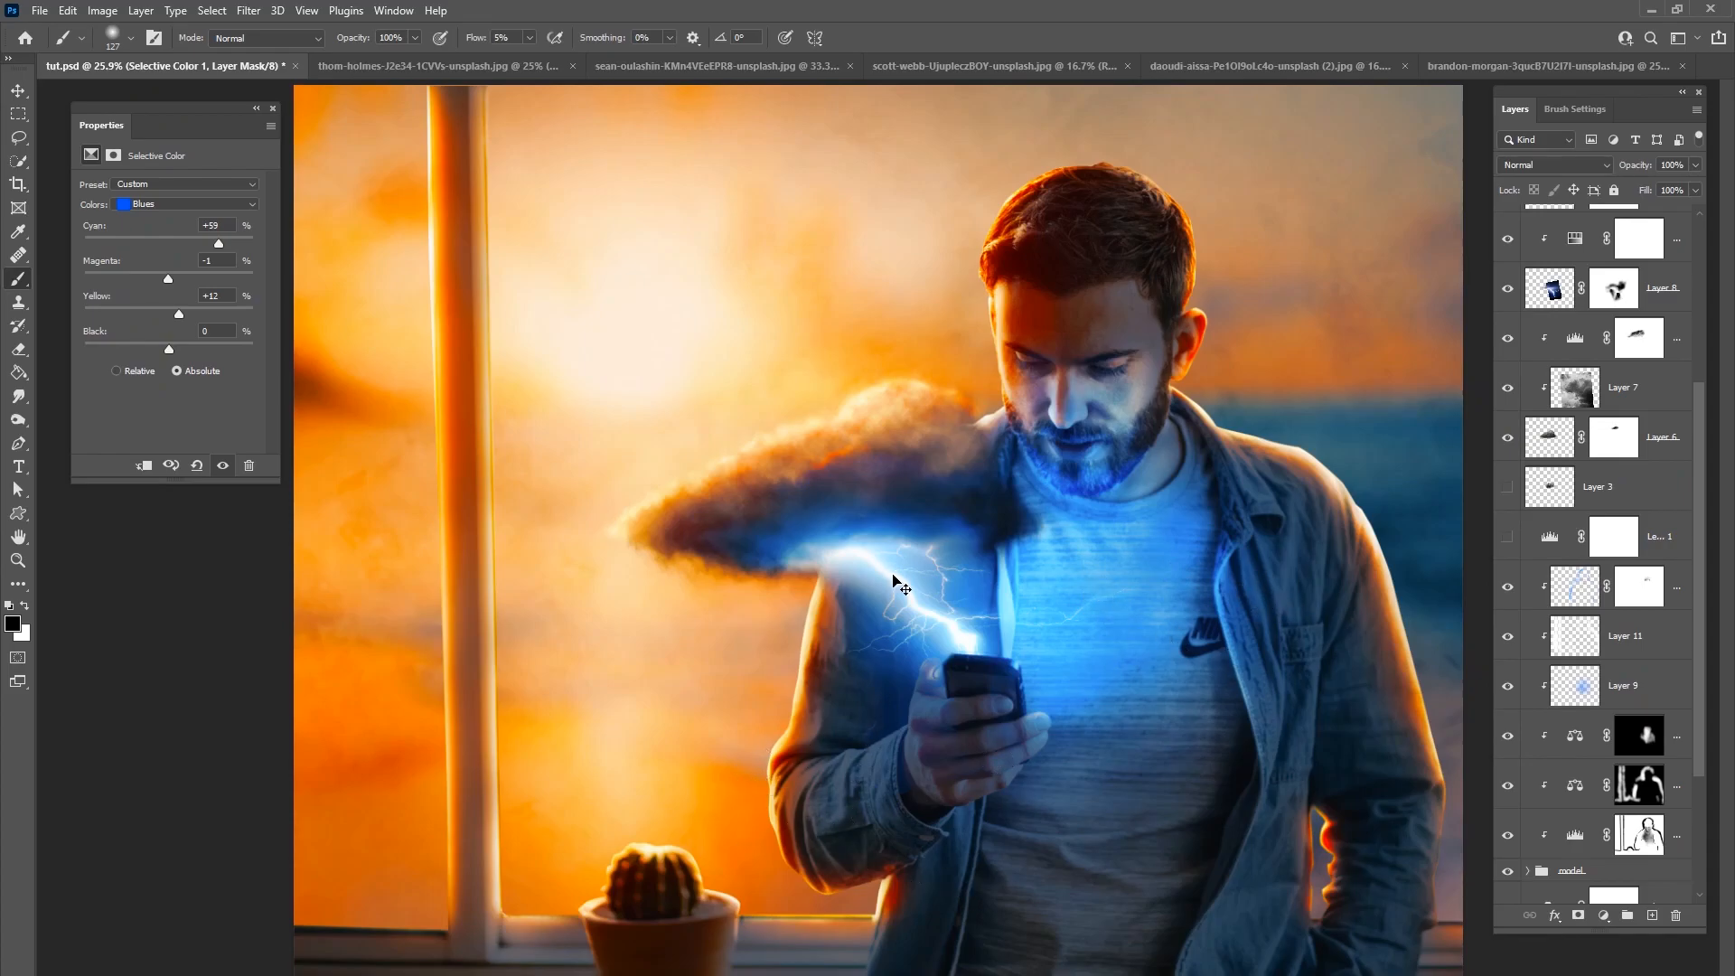
{"action": "scroll", "coordinate": [893, 574], "scroll_direction": "up", "scroll_amount": 3}
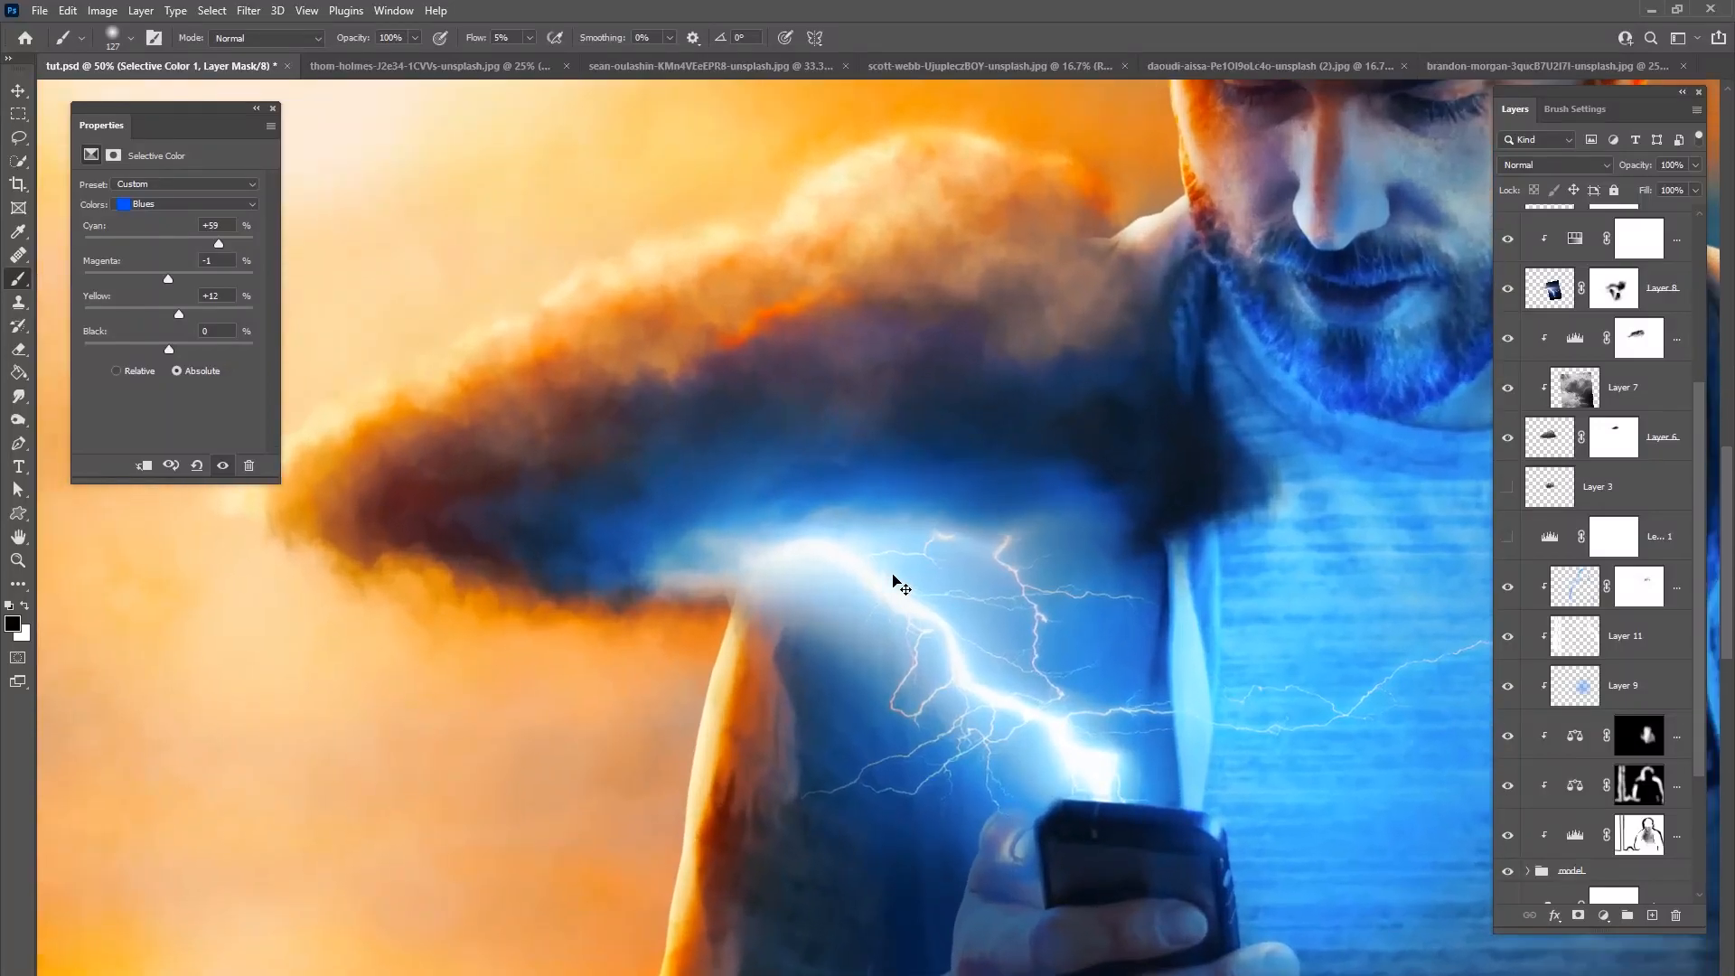
{"action": "left_click_drag", "start_coordinate": [653, 953], "coordinate": [980, 583]}
{"action": "mouse_move", "coordinate": [1035, 492]}
{"action": "left_mouse_down"}
{"action": "mouse_move", "coordinate": [790, 747]}
{"action": "mouse_move", "coordinate": [736, 720]}
{"action": "left_mouse_up"}
{"action": "scroll", "coordinate": [743, 731], "scroll_direction": "down", "scroll_amount": 3}
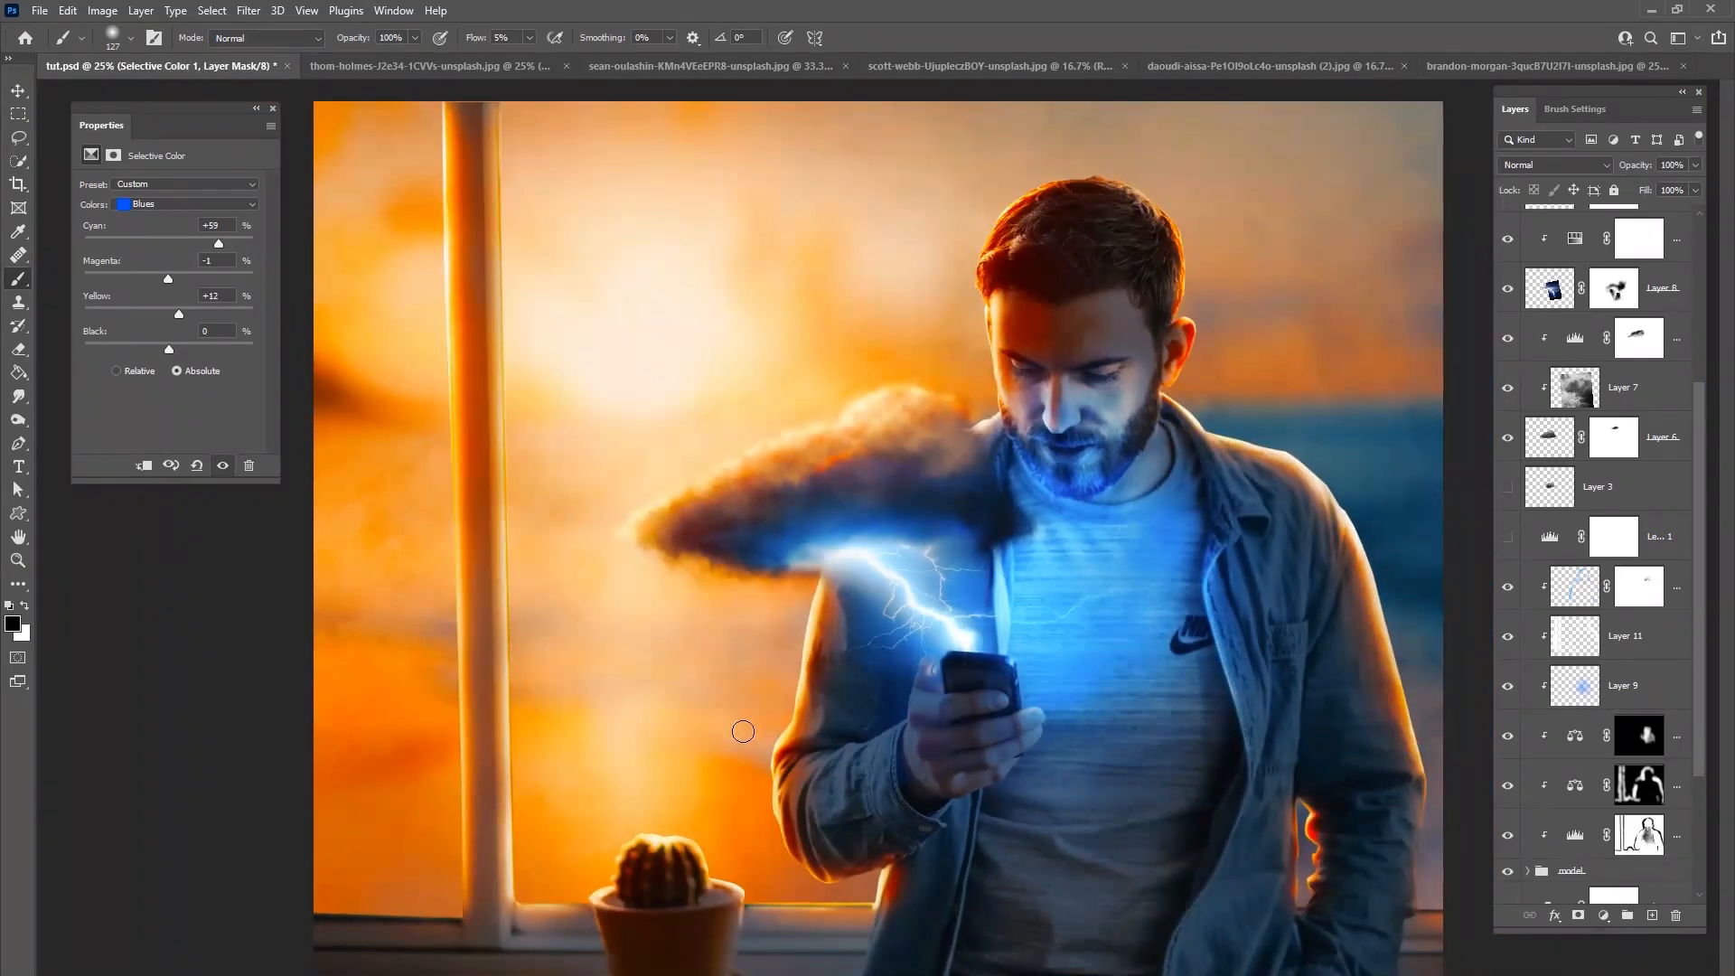
Step: Check Group 1's visibility, and group the model group together with the adjustments and glow layers clipped to it
{"action": "scroll", "coordinate": [1709, 658], "scroll_direction": "down", "scroll_amount": 2}
{"action": "scroll", "coordinate": [1708, 658], "scroll_direction": "down", "scroll_amount": 2}
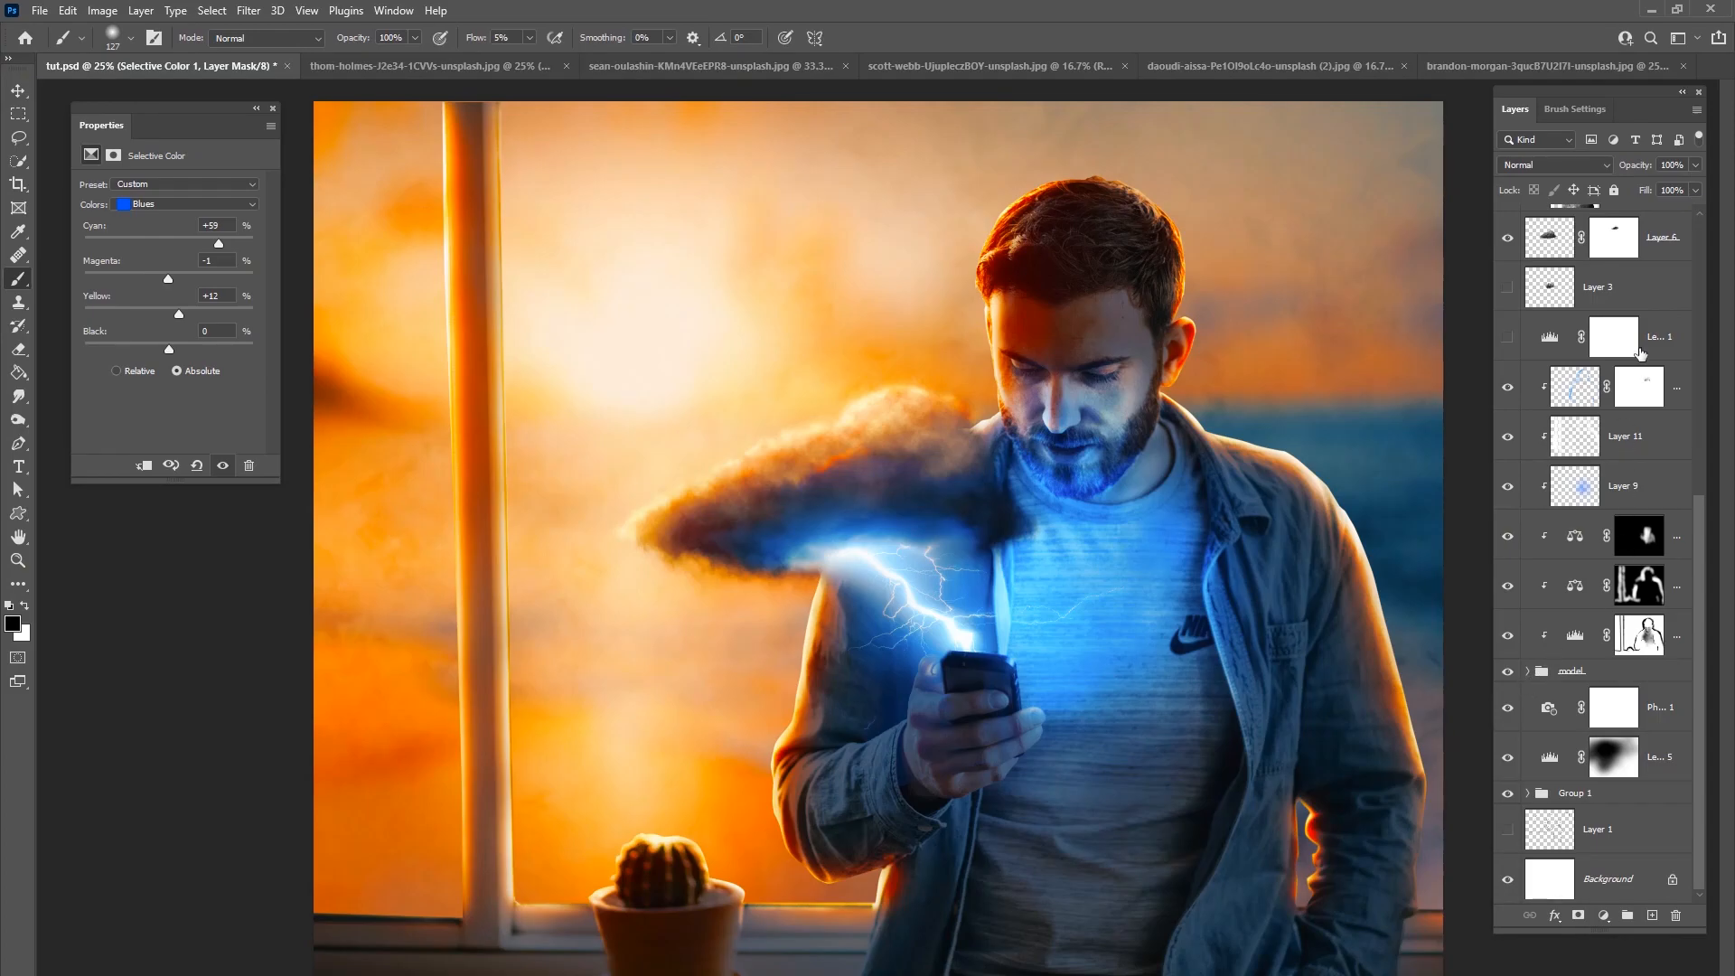
{"action": "left_click", "coordinate": [1611, 796]}
{"action": "left_click", "coordinate": [1507, 794]}
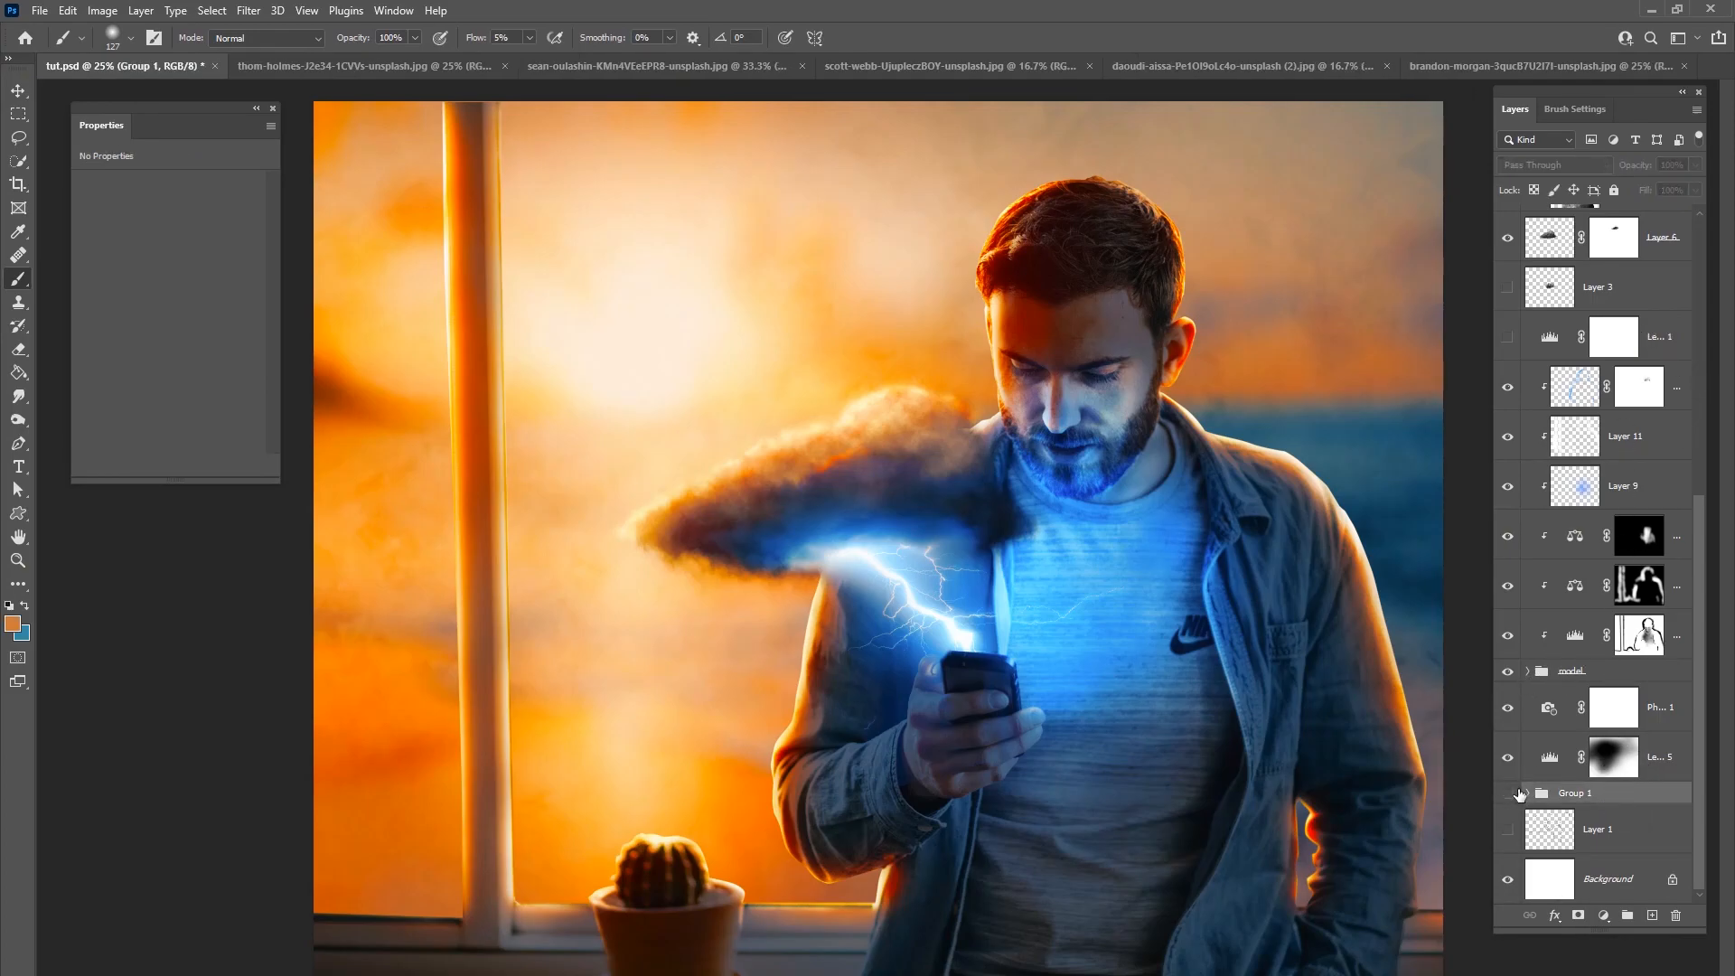
{"action": "left_click", "coordinate": [1508, 794]}
{"action": "left_click", "coordinate": [1618, 676]}
{"action": "left_click", "coordinate": [1678, 625], "text": "ctrl"}
{"action": "left_click", "coordinate": [1679, 586], "text": "ctrl"}
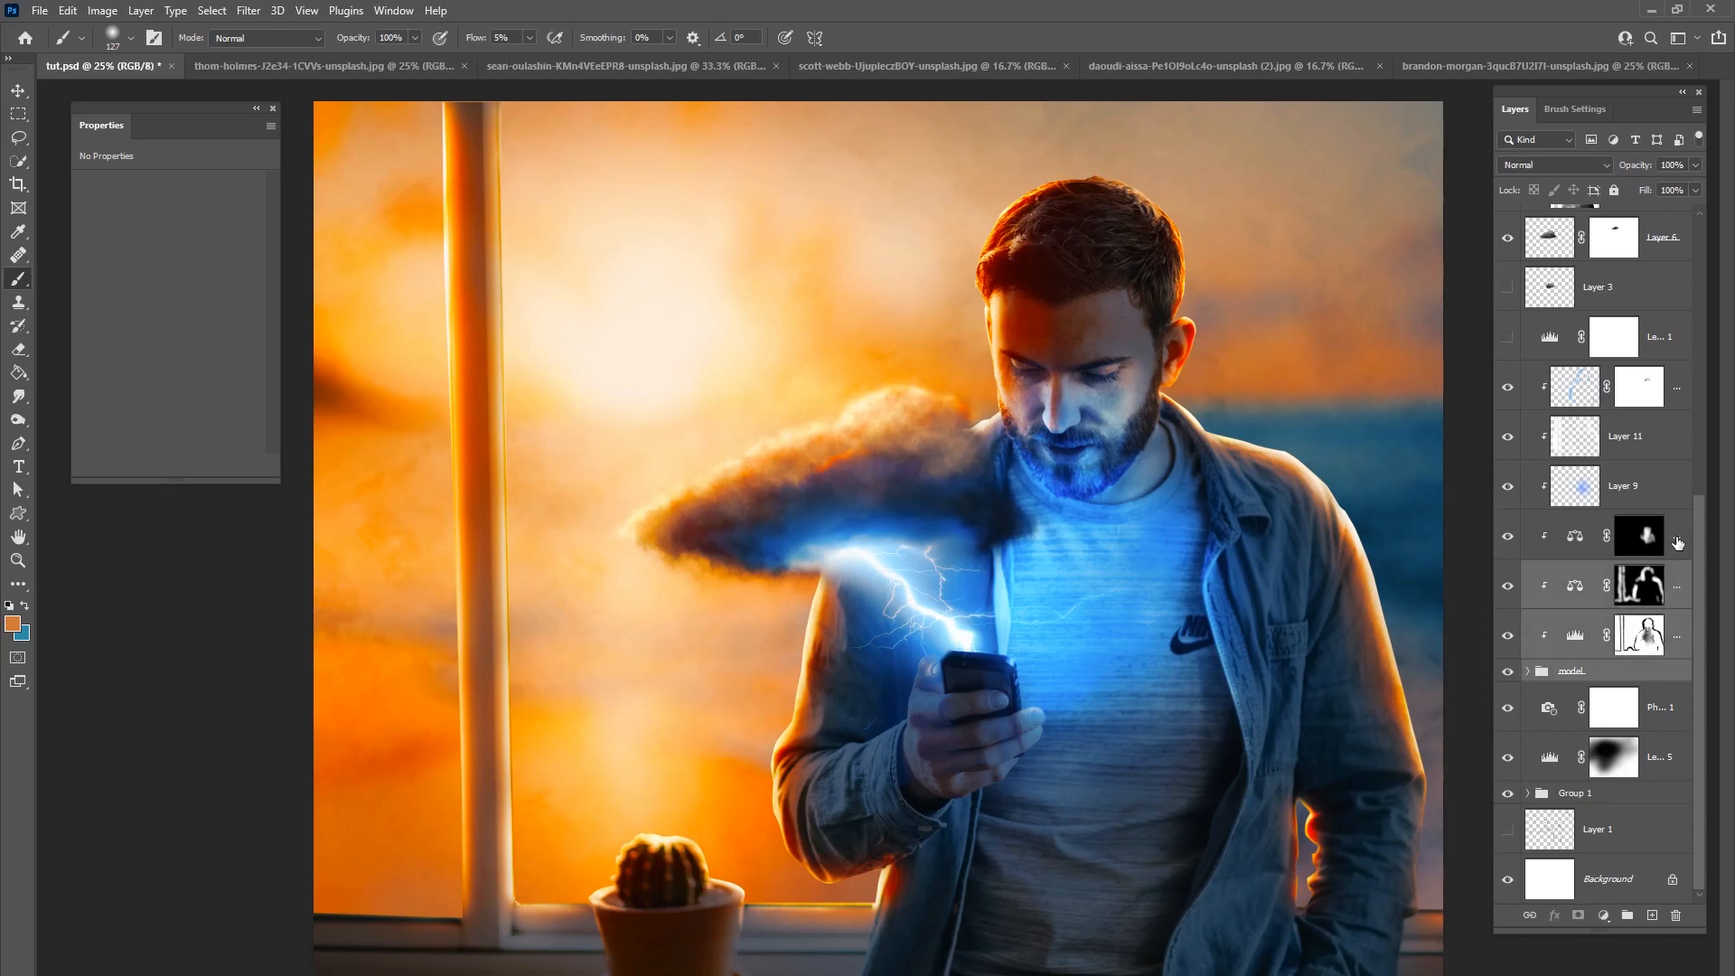
{"action": "left_click", "coordinate": [1678, 544], "text": "ctrl"}
{"action": "key", "text": "ctrl+g"}
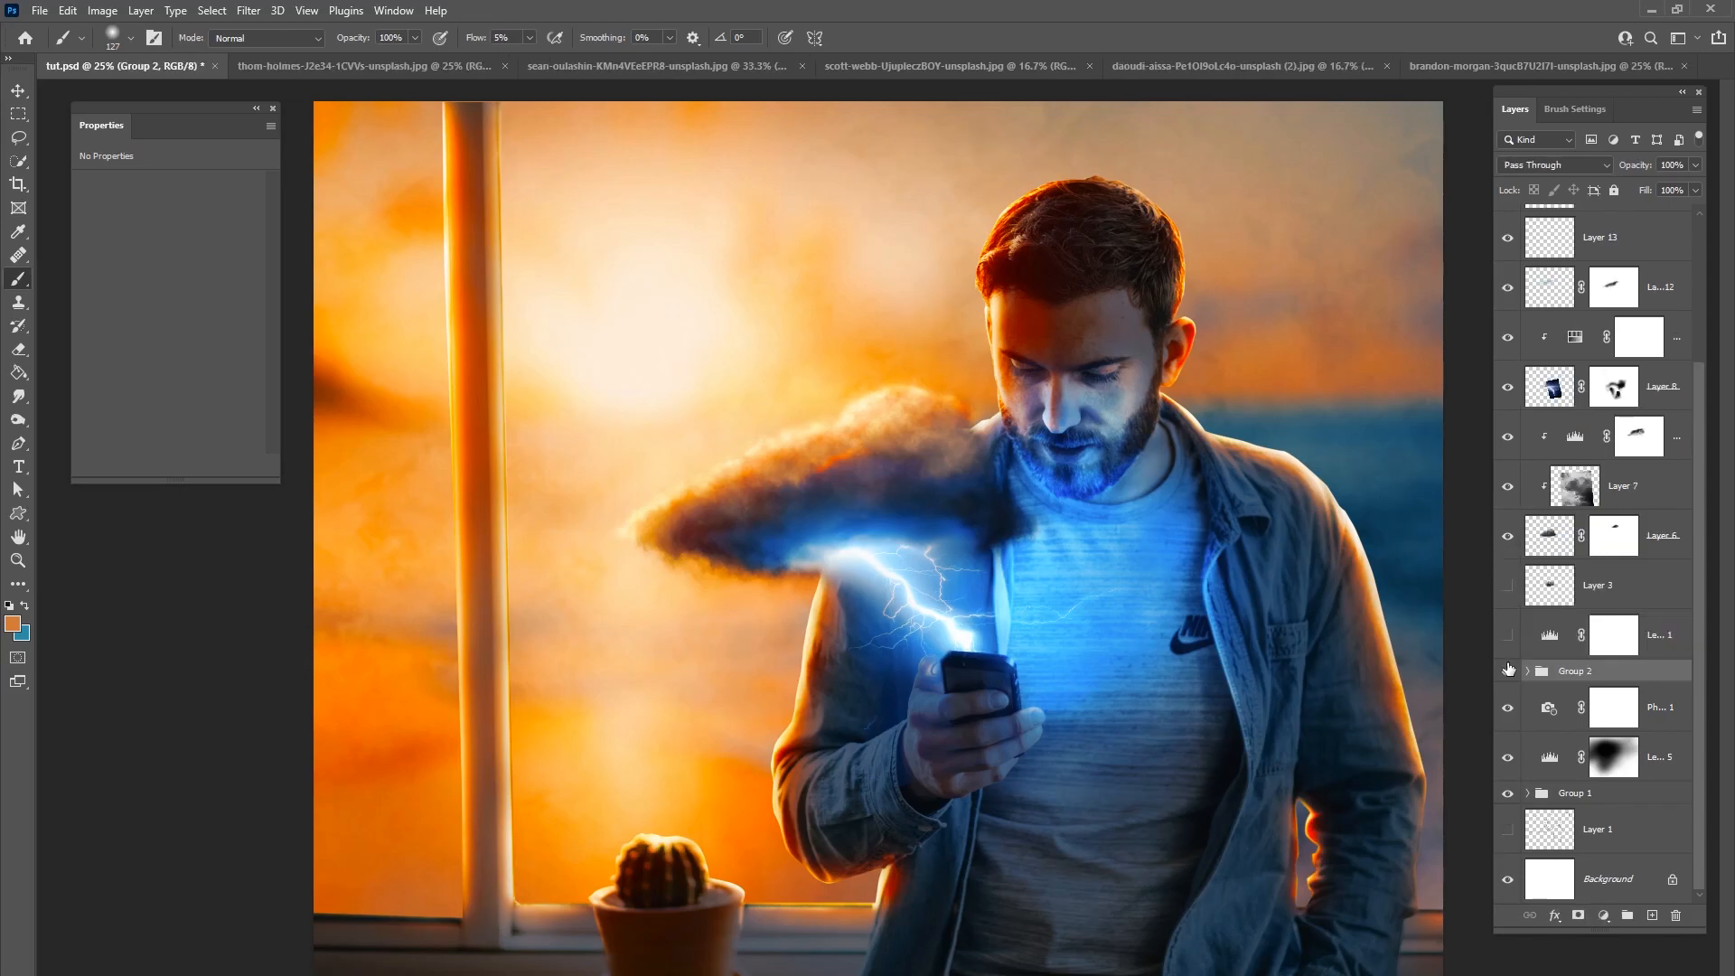
Step: Check Group 2 on and off, duplicate it, and merge the copy into a single pixel layer
{"action": "left_click", "coordinate": [1514, 675]}
{"action": "left_click", "coordinate": [1514, 675]}
{"action": "left_click", "coordinate": [1509, 674]}
{"action": "left_click", "coordinate": [1509, 673]}
{"action": "left_click", "coordinate": [1508, 673]}
{"action": "left_click", "coordinate": [1509, 673]}
{"action": "key", "text": "ctrl+j"}
{"action": "right_click", "coordinate": [1588, 679]}
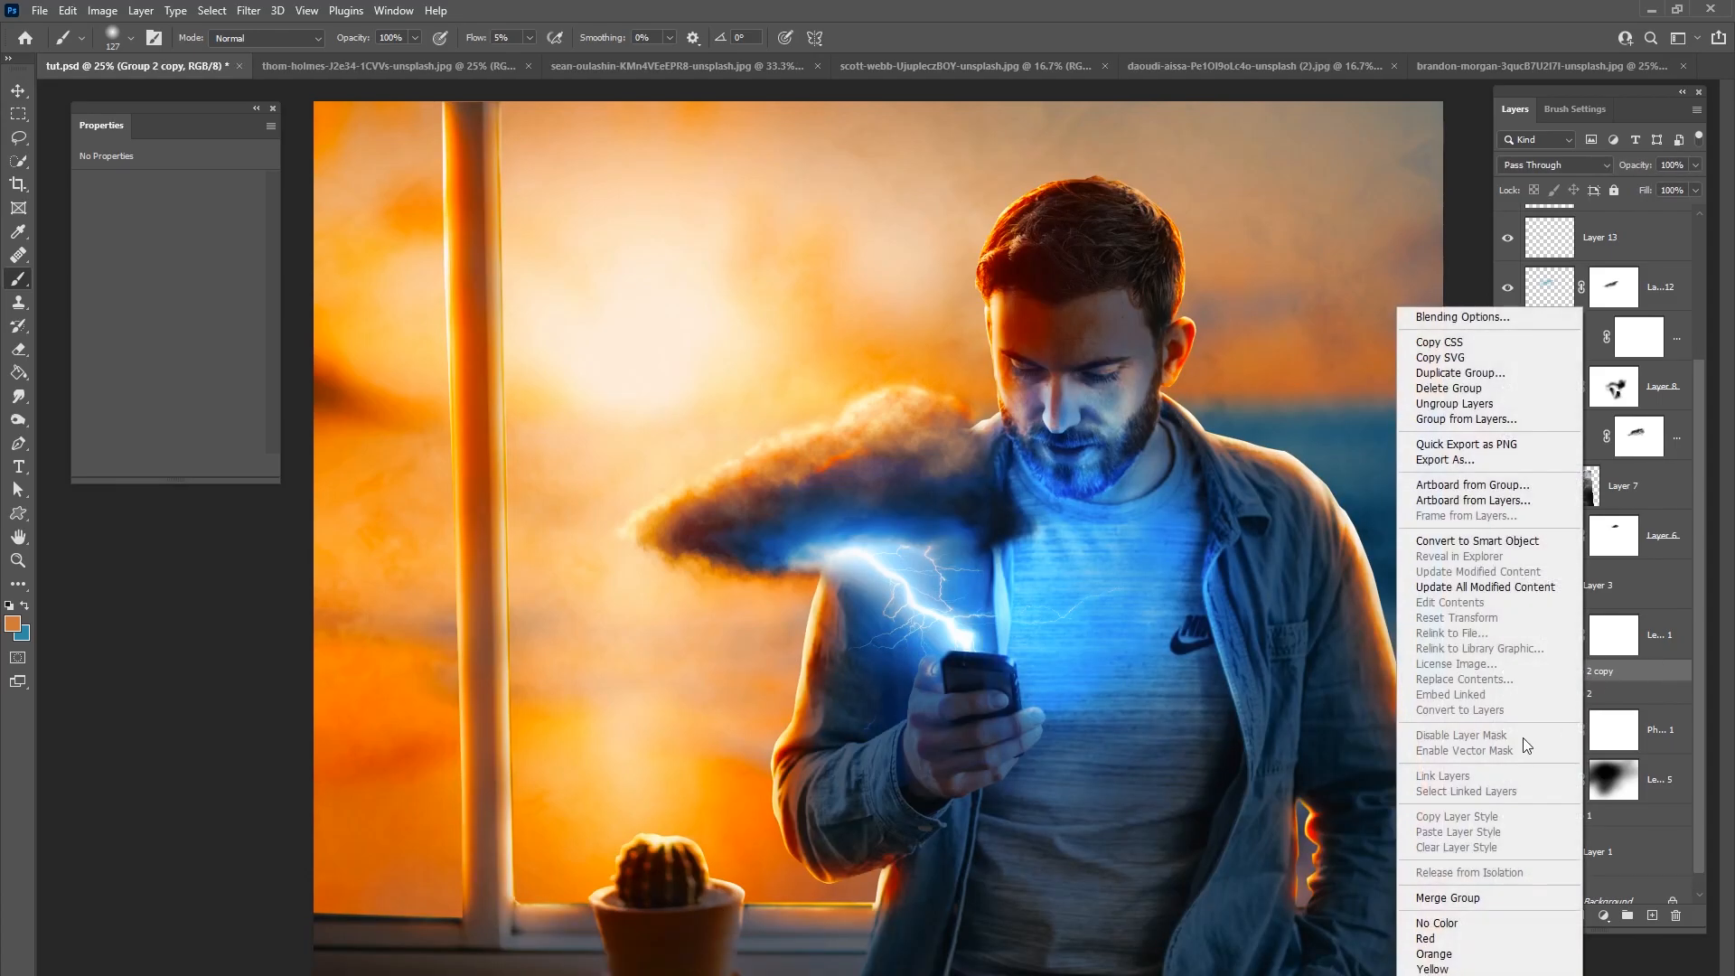
{"action": "left_click", "coordinate": [1448, 898]}
Step: Hide the original Group 2 and compare the merged copy on and off
{"action": "left_click", "coordinate": [1528, 720]}
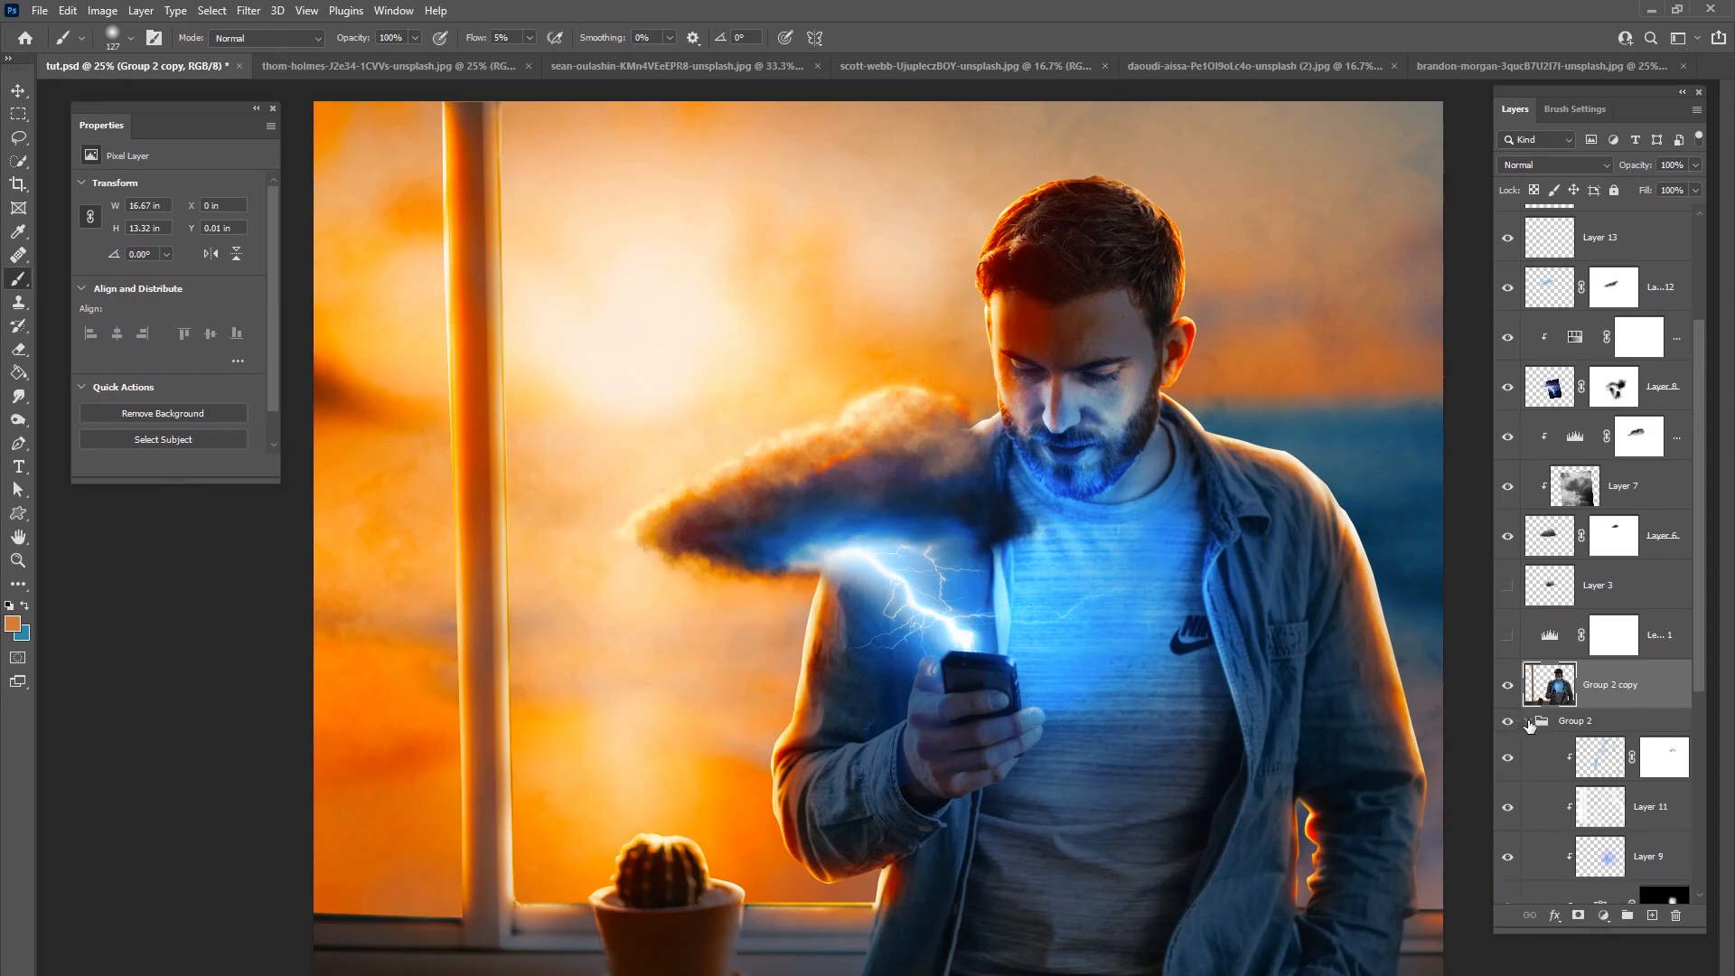
{"action": "left_click", "coordinate": [1527, 721]}
{"action": "left_click", "coordinate": [1510, 687]}
{"action": "left_click", "coordinate": [1510, 687]}
{"action": "left_click", "coordinate": [1510, 687]}
{"action": "left_click", "coordinate": [1511, 694]}
{"action": "left_click", "coordinate": [1512, 694]}
{"action": "left_click", "coordinate": [1510, 689]}
{"action": "left_click", "coordinate": [1510, 689]}
{"action": "left_click", "coordinate": [1509, 688]}
Step: Start a Field Blur on the Group 2 copy with 0 px pins on the phone and the man's face
{"action": "left_click", "coordinate": [249, 11]}
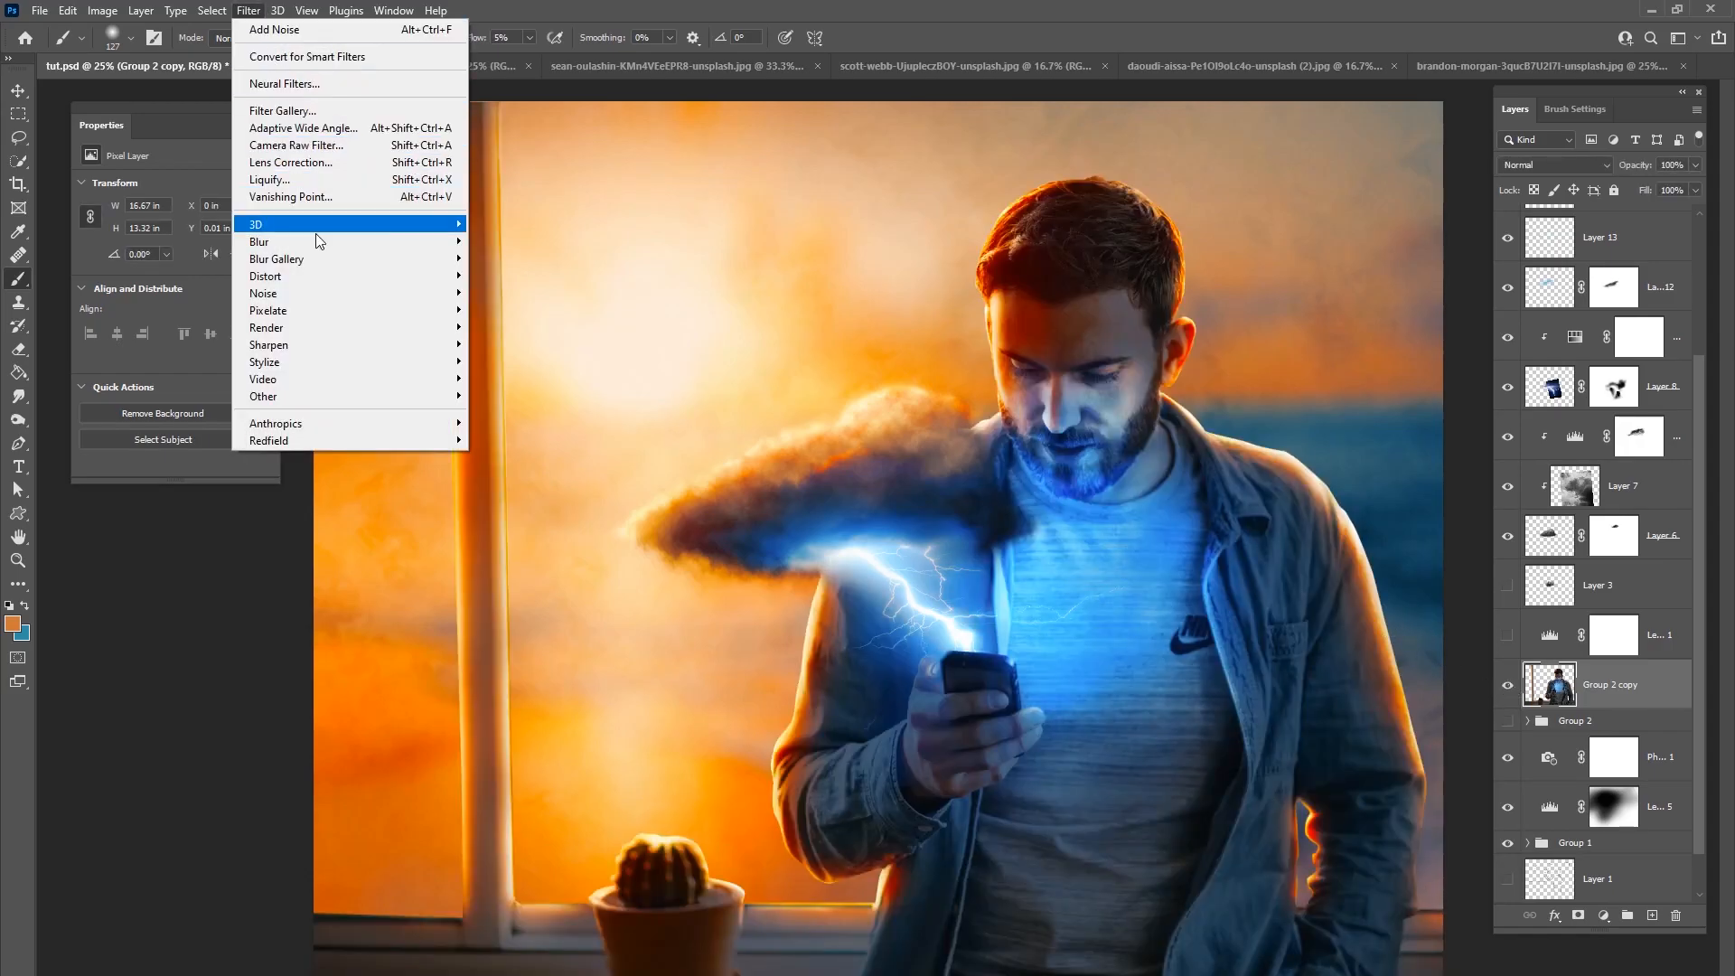
{"action": "mouse_move", "coordinate": [341, 264]}
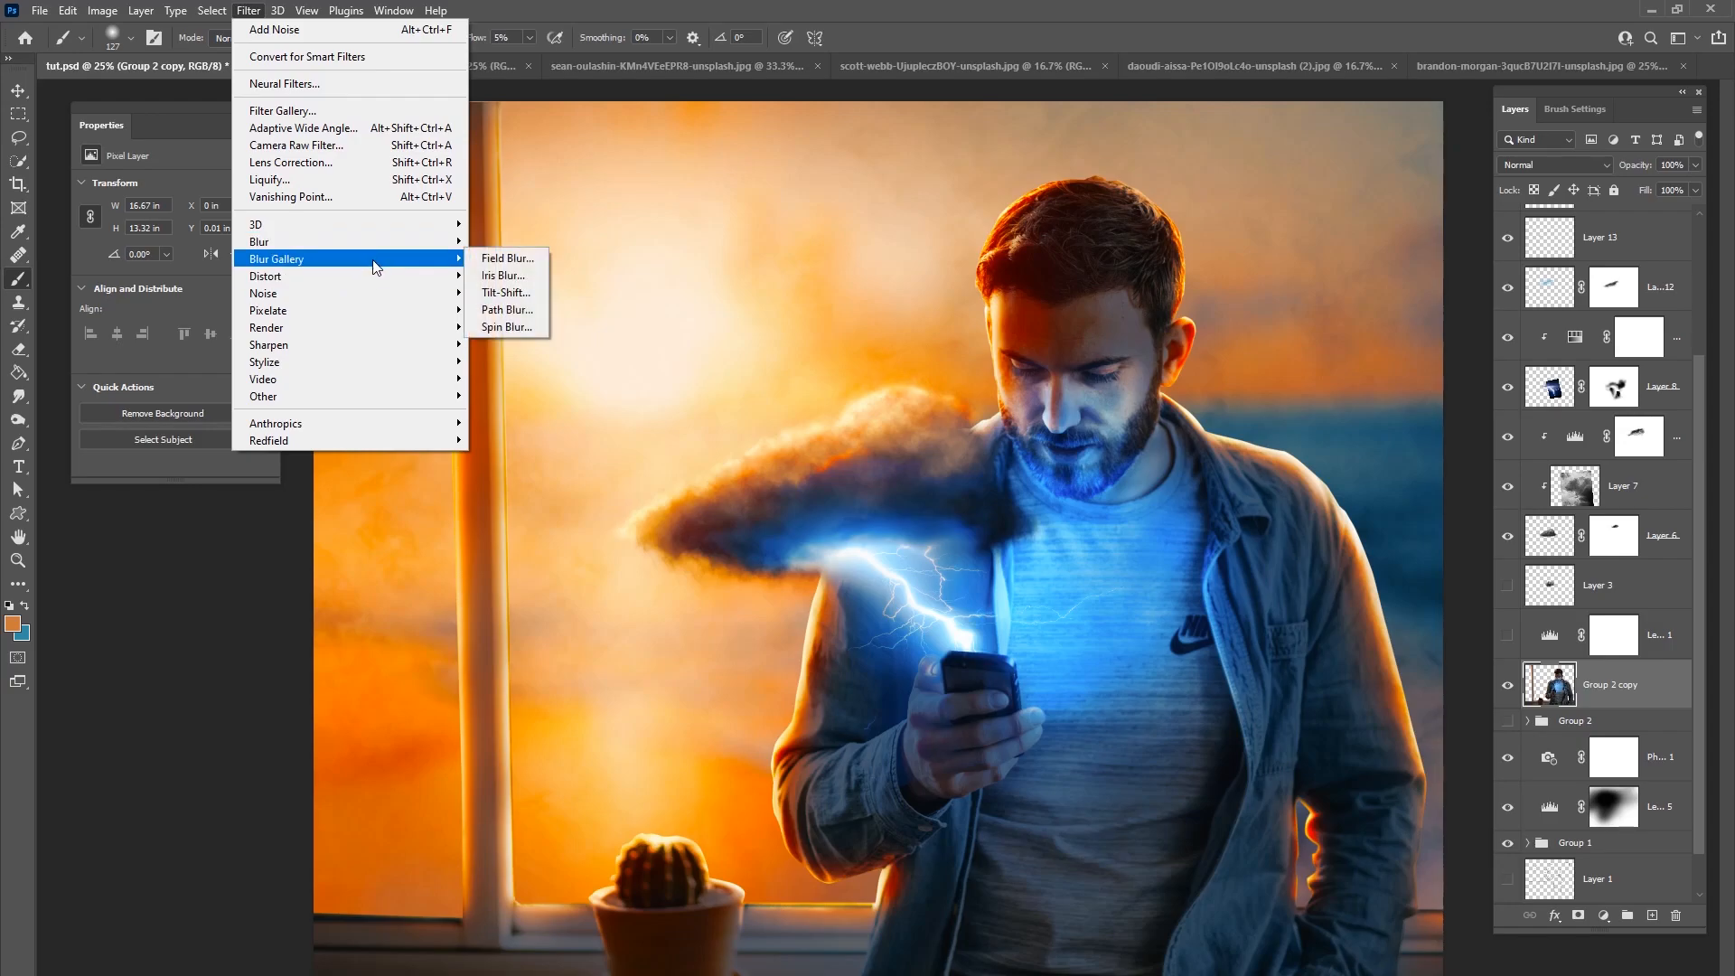
{"action": "left_click", "coordinate": [507, 259]}
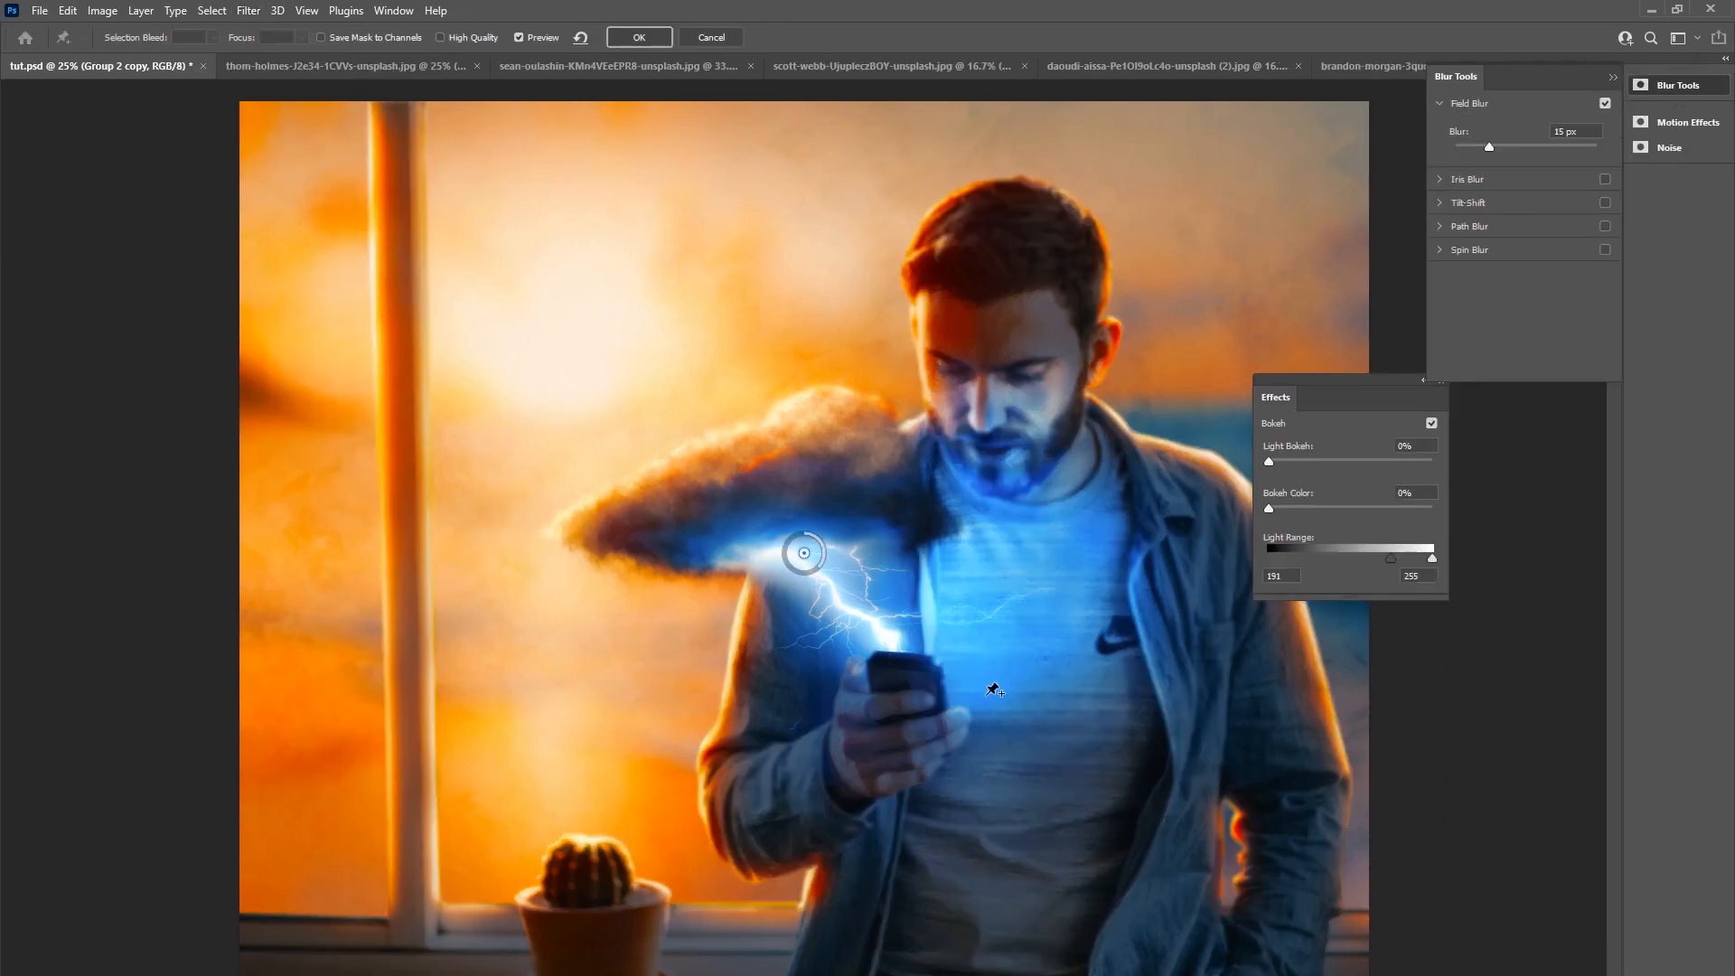
{"action": "left_click_drag", "start_coordinate": [805, 552], "coordinate": [920, 678]}
{"action": "left_click", "coordinate": [992, 424]}
{"action": "left_click_drag", "start_coordinate": [1021, 433], "coordinate": [989, 407]}
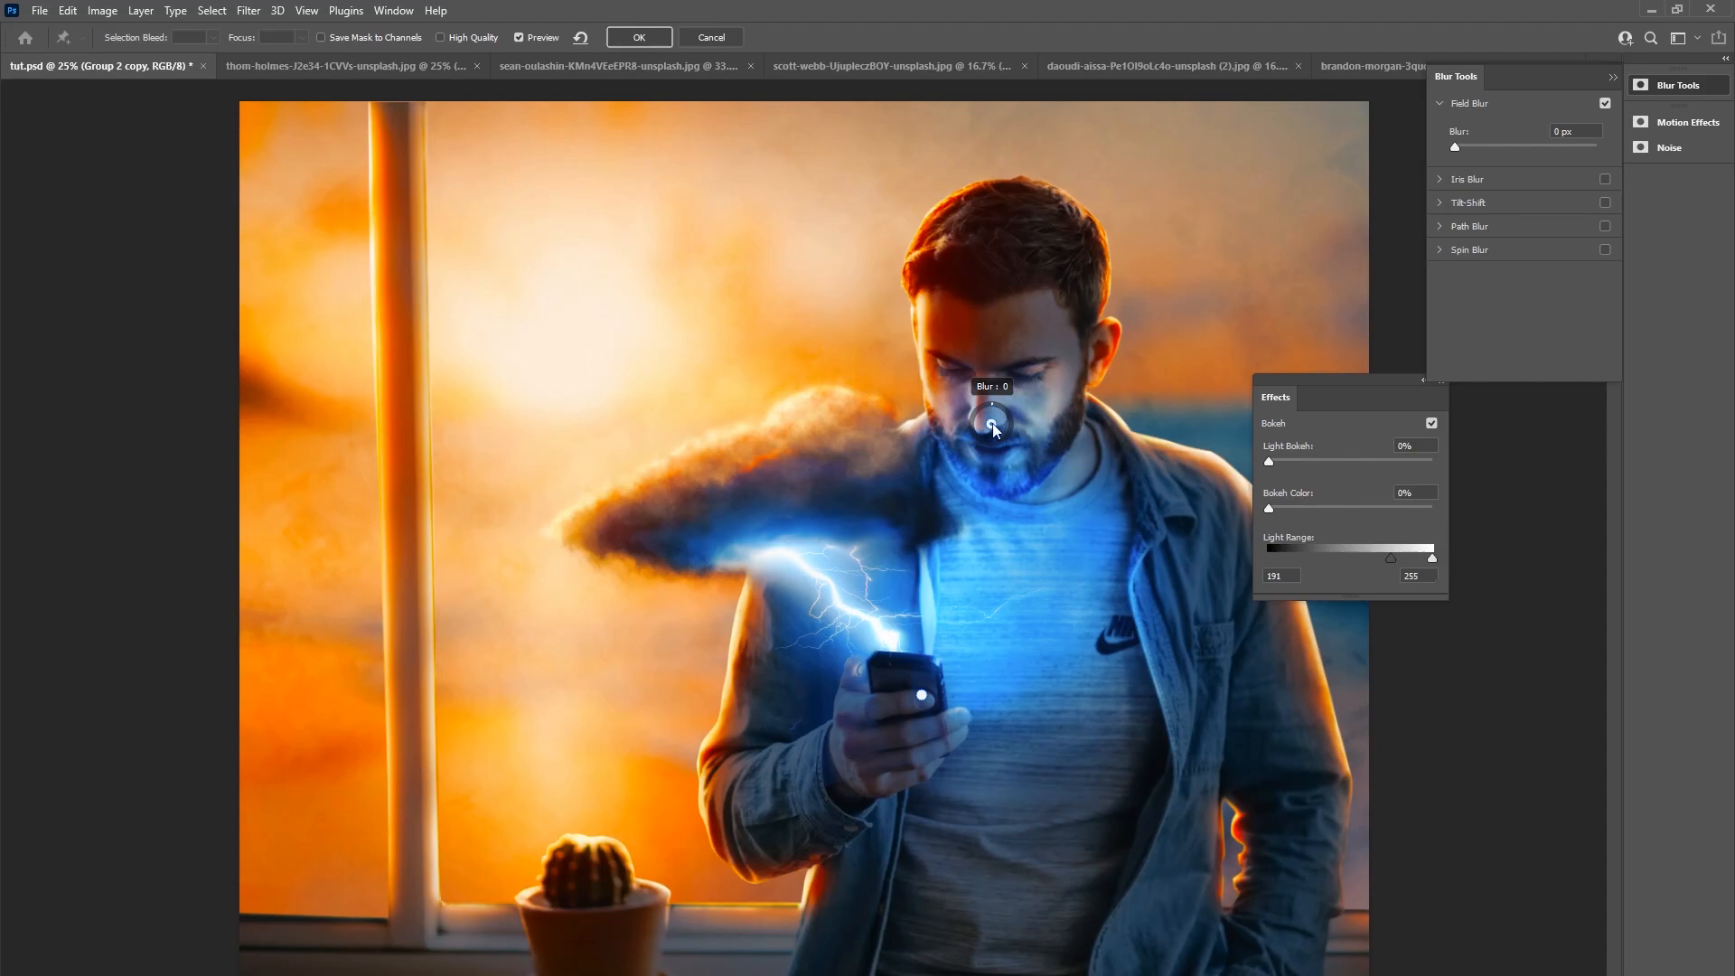
Step: Add 0 px Field Blur pins on the man's chest, shirt logo, collar and jacket edge beside the cloud
{"action": "left_click", "coordinate": [1012, 616]}
{"action": "left_click_drag", "start_coordinate": [1027, 622], "coordinate": [1016, 607]}
{"action": "left_click", "coordinate": [1129, 633]}
{"action": "left_click", "coordinate": [1045, 498]}
{"action": "left_click_drag", "start_coordinate": [1050, 508], "coordinate": [1103, 490]}
{"action": "left_click", "coordinate": [910, 563]}
{"action": "left_click_drag", "start_coordinate": [914, 543], "coordinate": [931, 587]}
Step: Add 0 px Field Blur pins on the hand, the lower shirt and the lightning's strike point above the phone
{"action": "left_click", "coordinate": [950, 726]}
{"action": "left_click_drag", "start_coordinate": [959, 714], "coordinate": [932, 730]}
{"action": "left_click", "coordinate": [999, 829]}
{"action": "left_click_drag", "start_coordinate": [1025, 841], "coordinate": [980, 829]}
{"action": "left_click", "coordinate": [847, 677]}
{"action": "left_click_drag", "start_coordinate": [865, 689], "coordinate": [890, 646]}
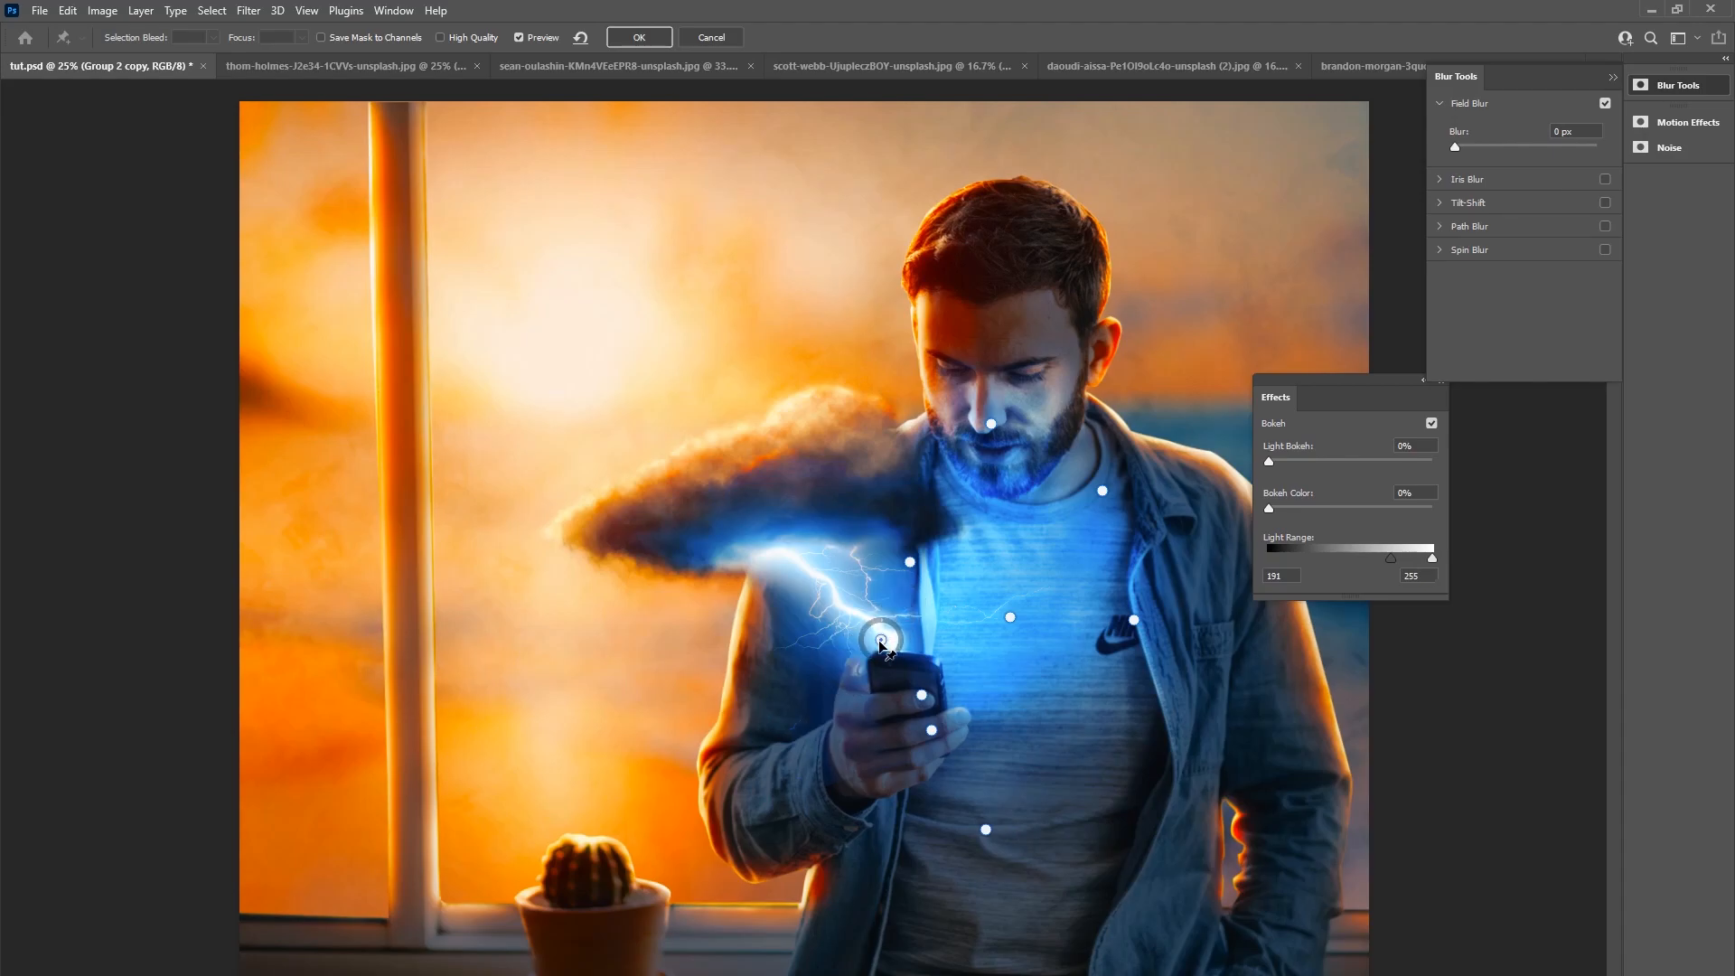
Step: Place 15 px Field Blur pins in an arc above the man's head and down behind his ear and neck
{"action": "left_click", "coordinate": [930, 183]}
{"action": "left_click_drag", "start_coordinate": [930, 183], "coordinate": [936, 159]}
{"action": "left_click", "coordinate": [1017, 147]}
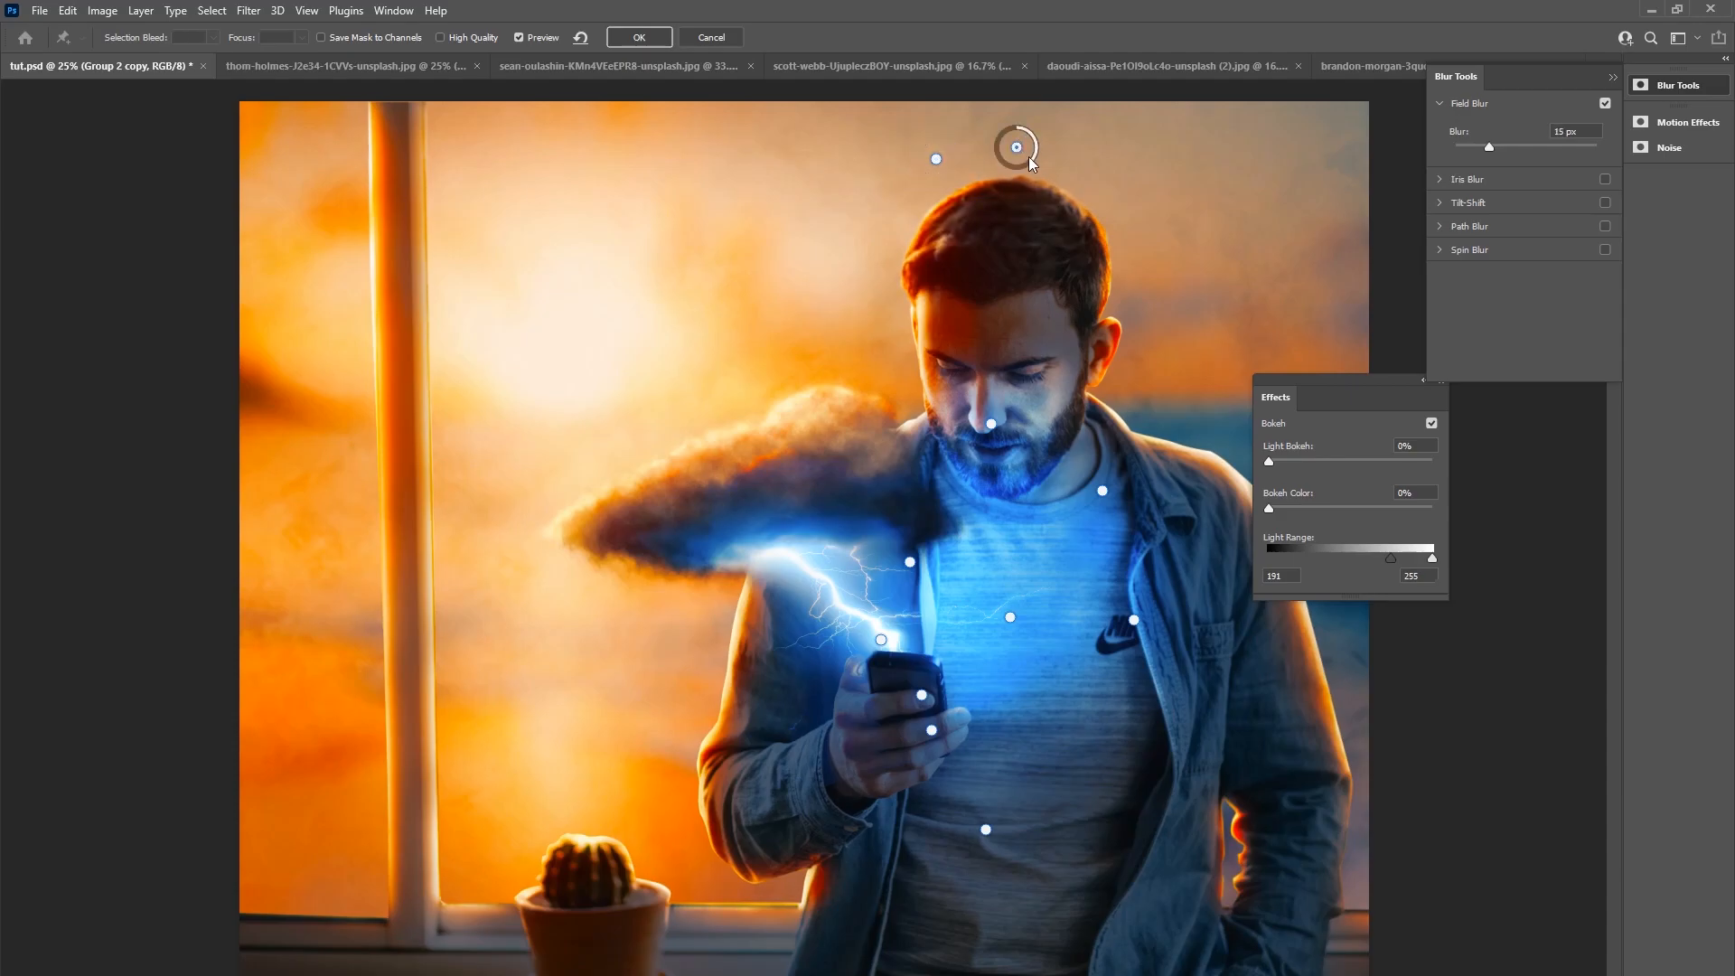
{"action": "left_click", "coordinate": [1097, 180]}
{"action": "left_click", "coordinate": [1144, 250]}
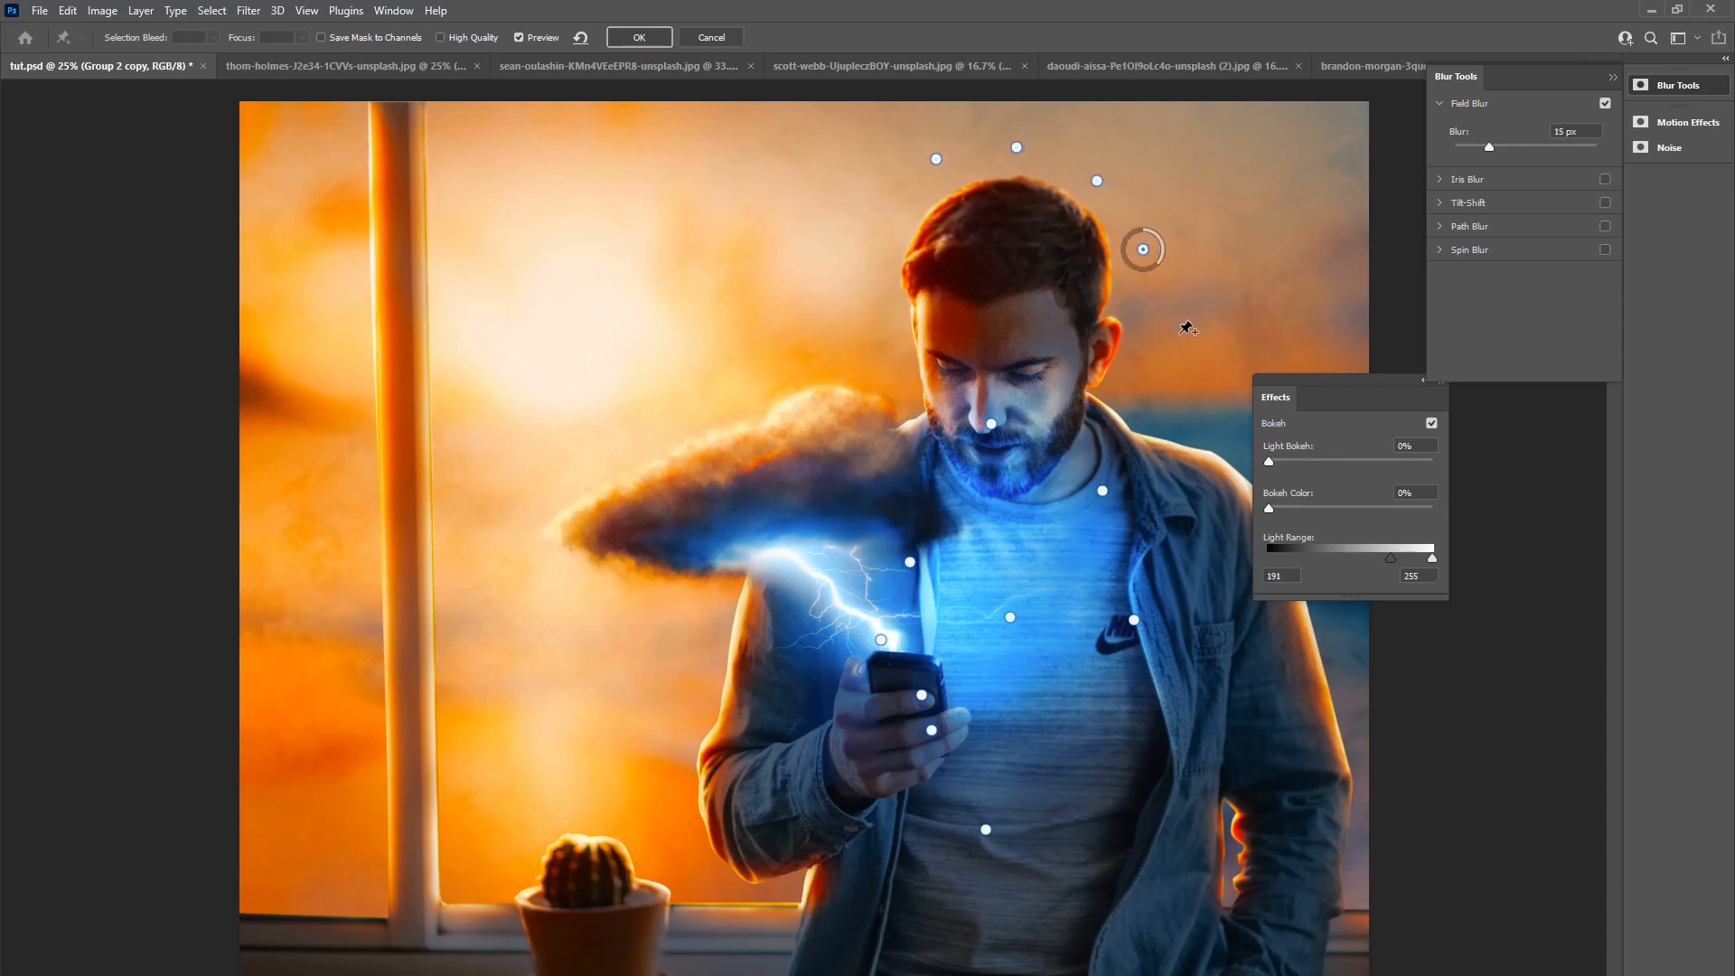
{"action": "left_click", "coordinate": [1147, 334]}
{"action": "left_click", "coordinate": [1157, 408]}
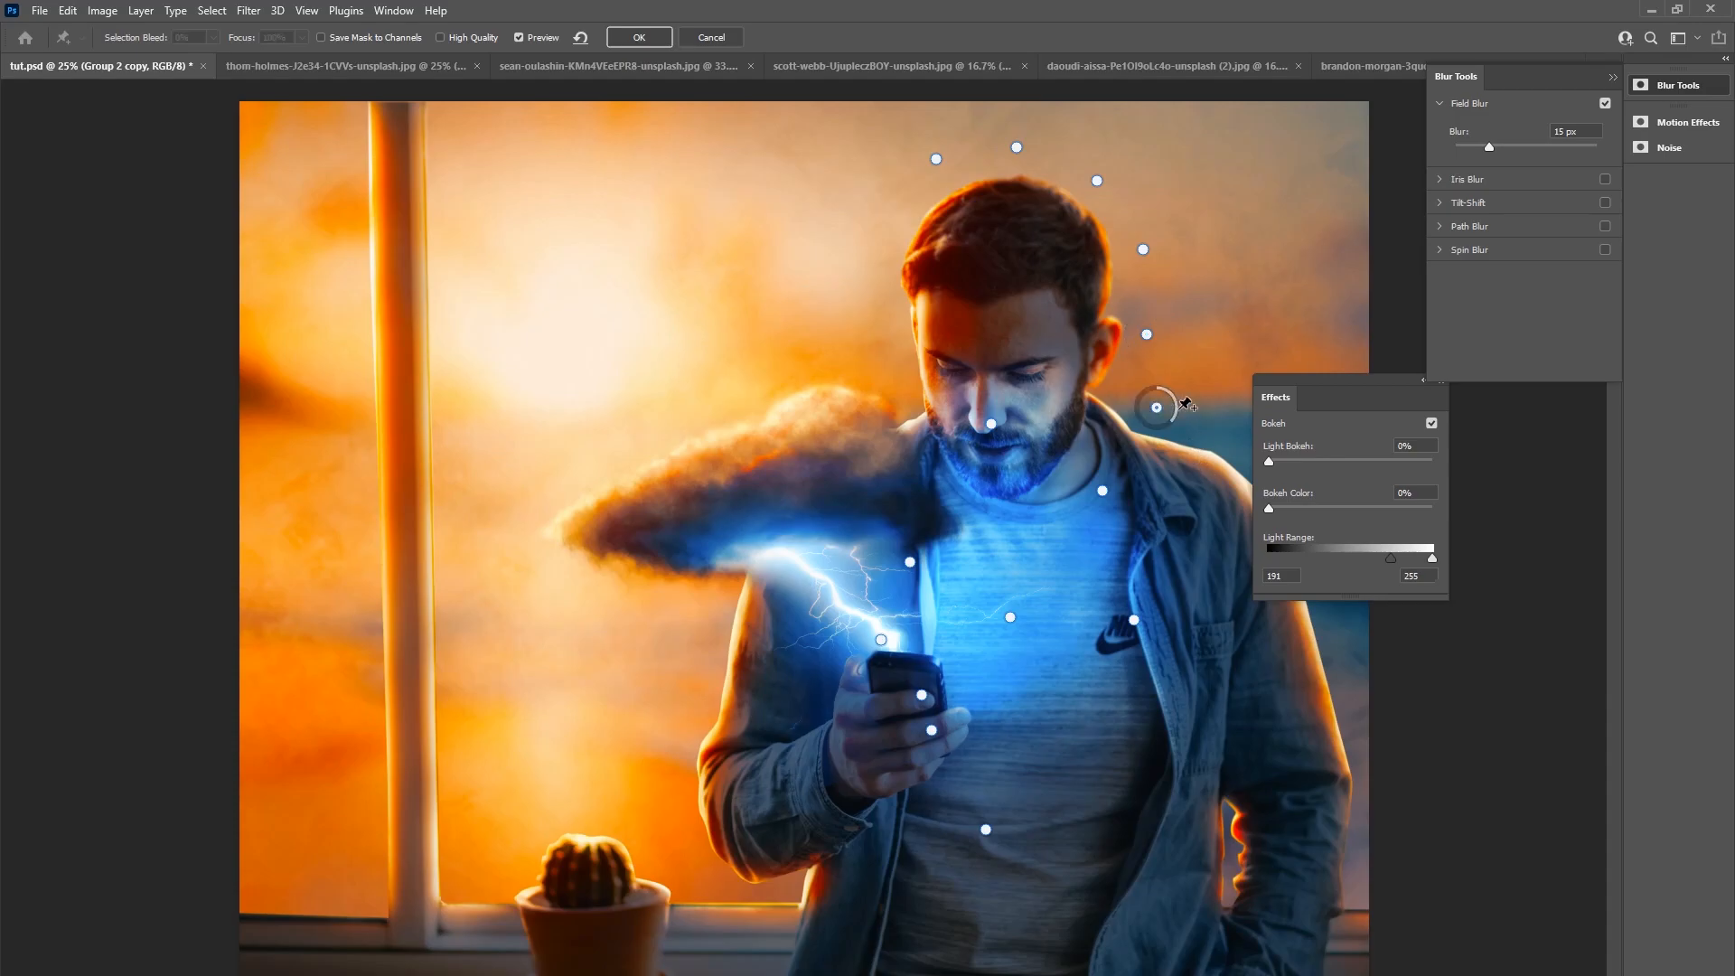
Step: Move the blur effects window off the image and place 15 px pins outside the shoulder and arm on the right
{"action": "left_click_drag", "start_coordinate": [1342, 387], "coordinate": [1444, 399]}
{"action": "left_click", "coordinate": [1248, 438]}
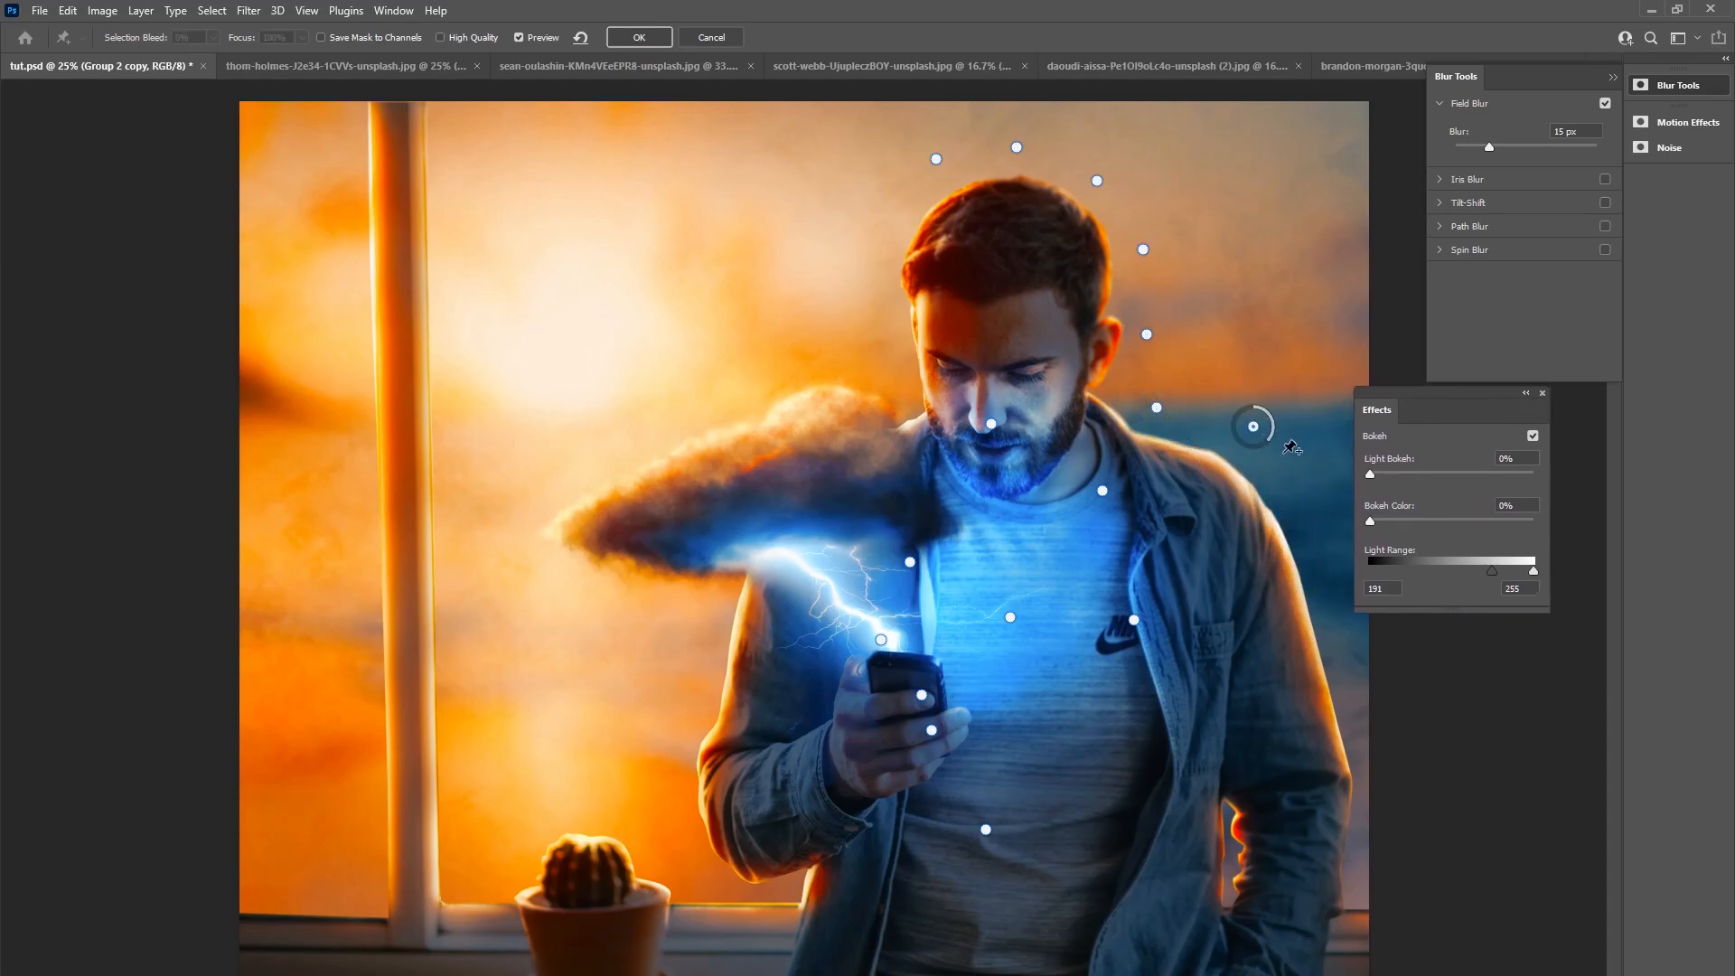
{"action": "left_click", "coordinate": [1318, 502]}
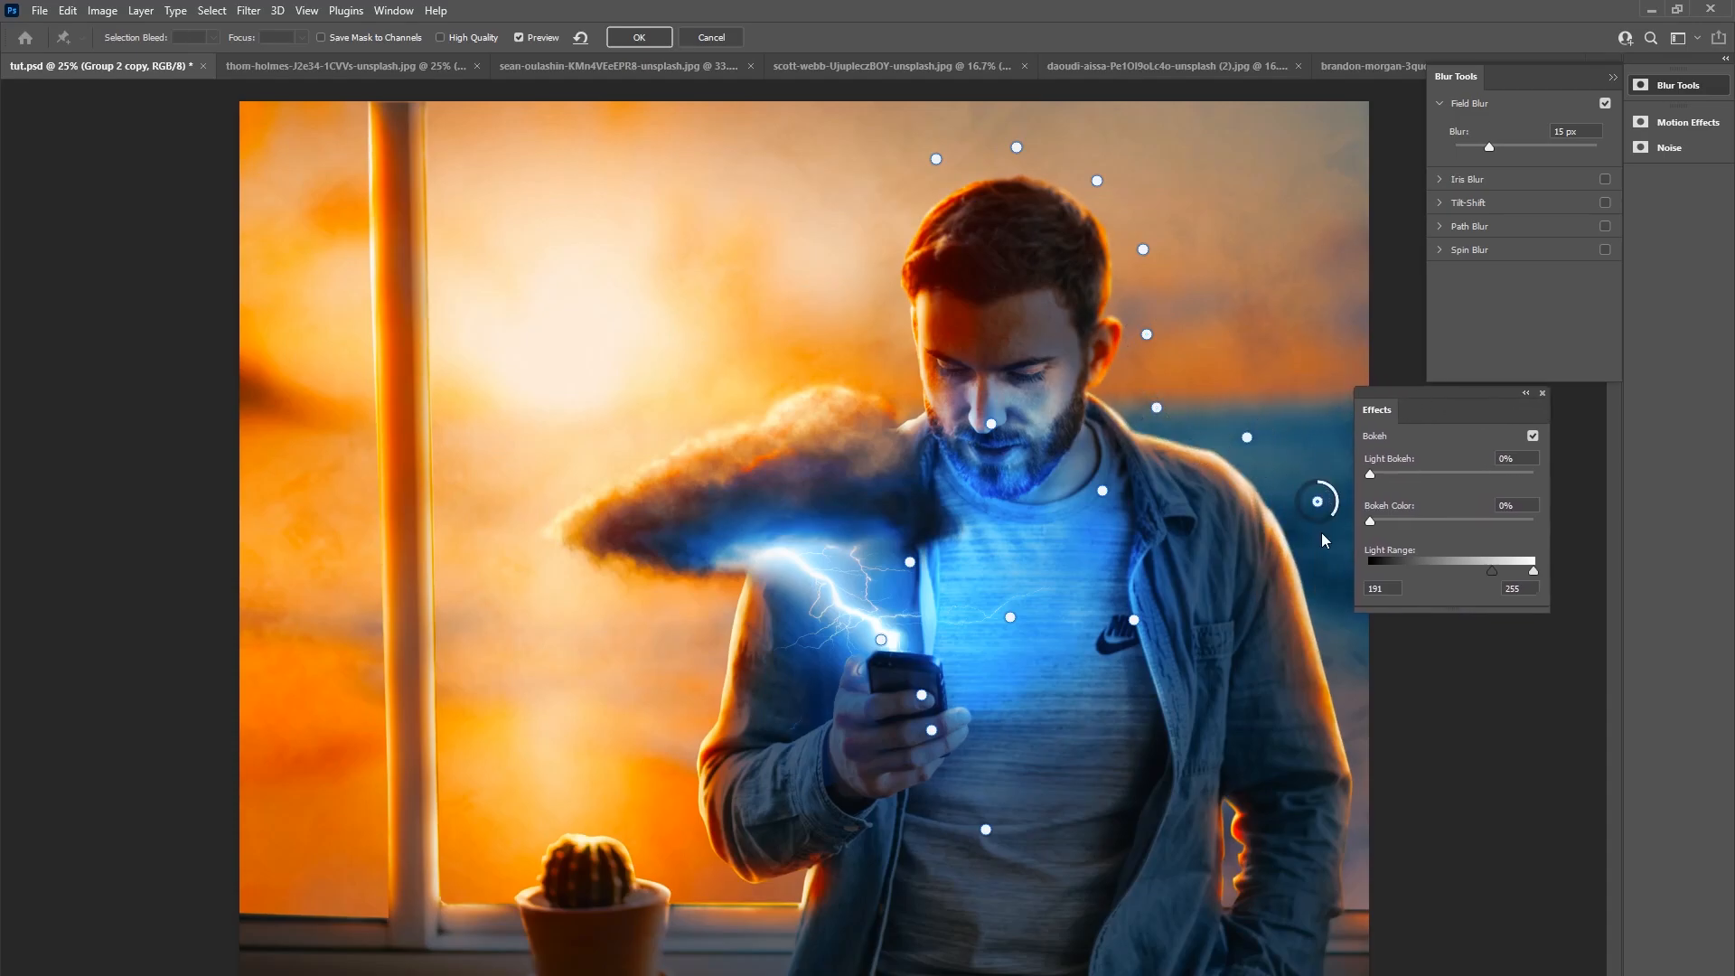
{"action": "left_click", "coordinate": [1344, 608]}
{"action": "left_click", "coordinate": [1369, 721]}
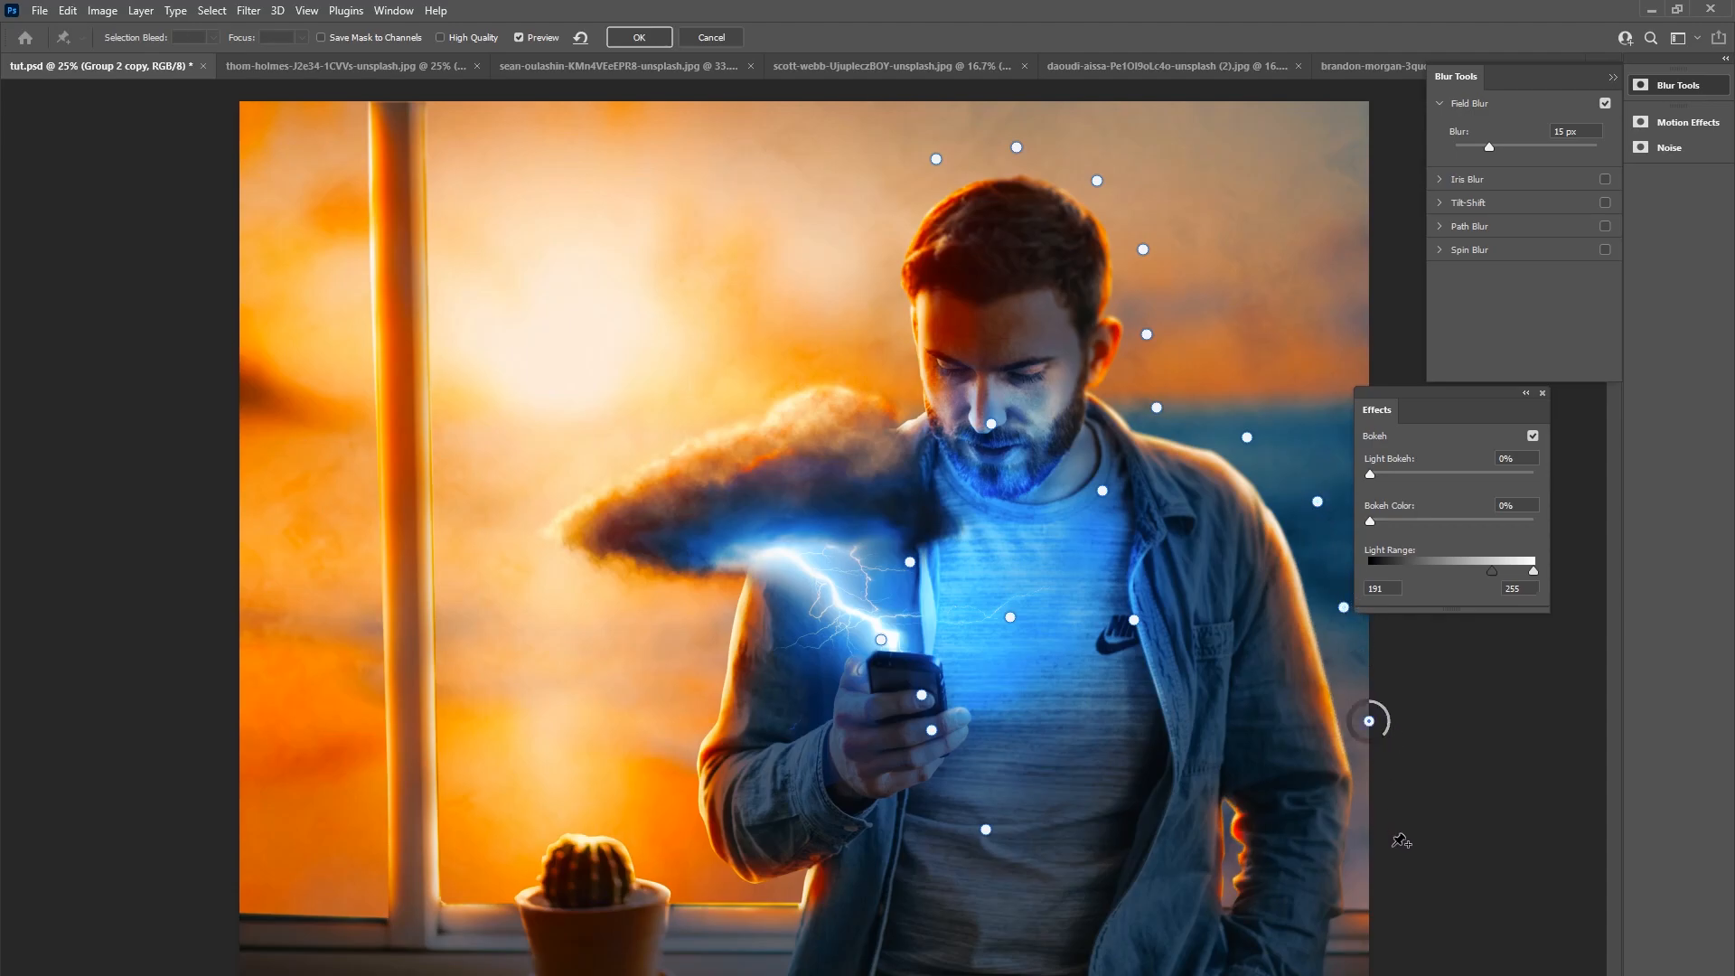
{"action": "left_click", "coordinate": [1386, 875]}
Step: Add two Field Blur pins at about 6 px in the gap between the man's arm and torso
{"action": "left_click", "coordinate": [1231, 837]}
{"action": "left_click_drag", "start_coordinate": [1243, 839], "coordinate": [1228, 821]}
{"action": "left_click", "coordinate": [1227, 884]}
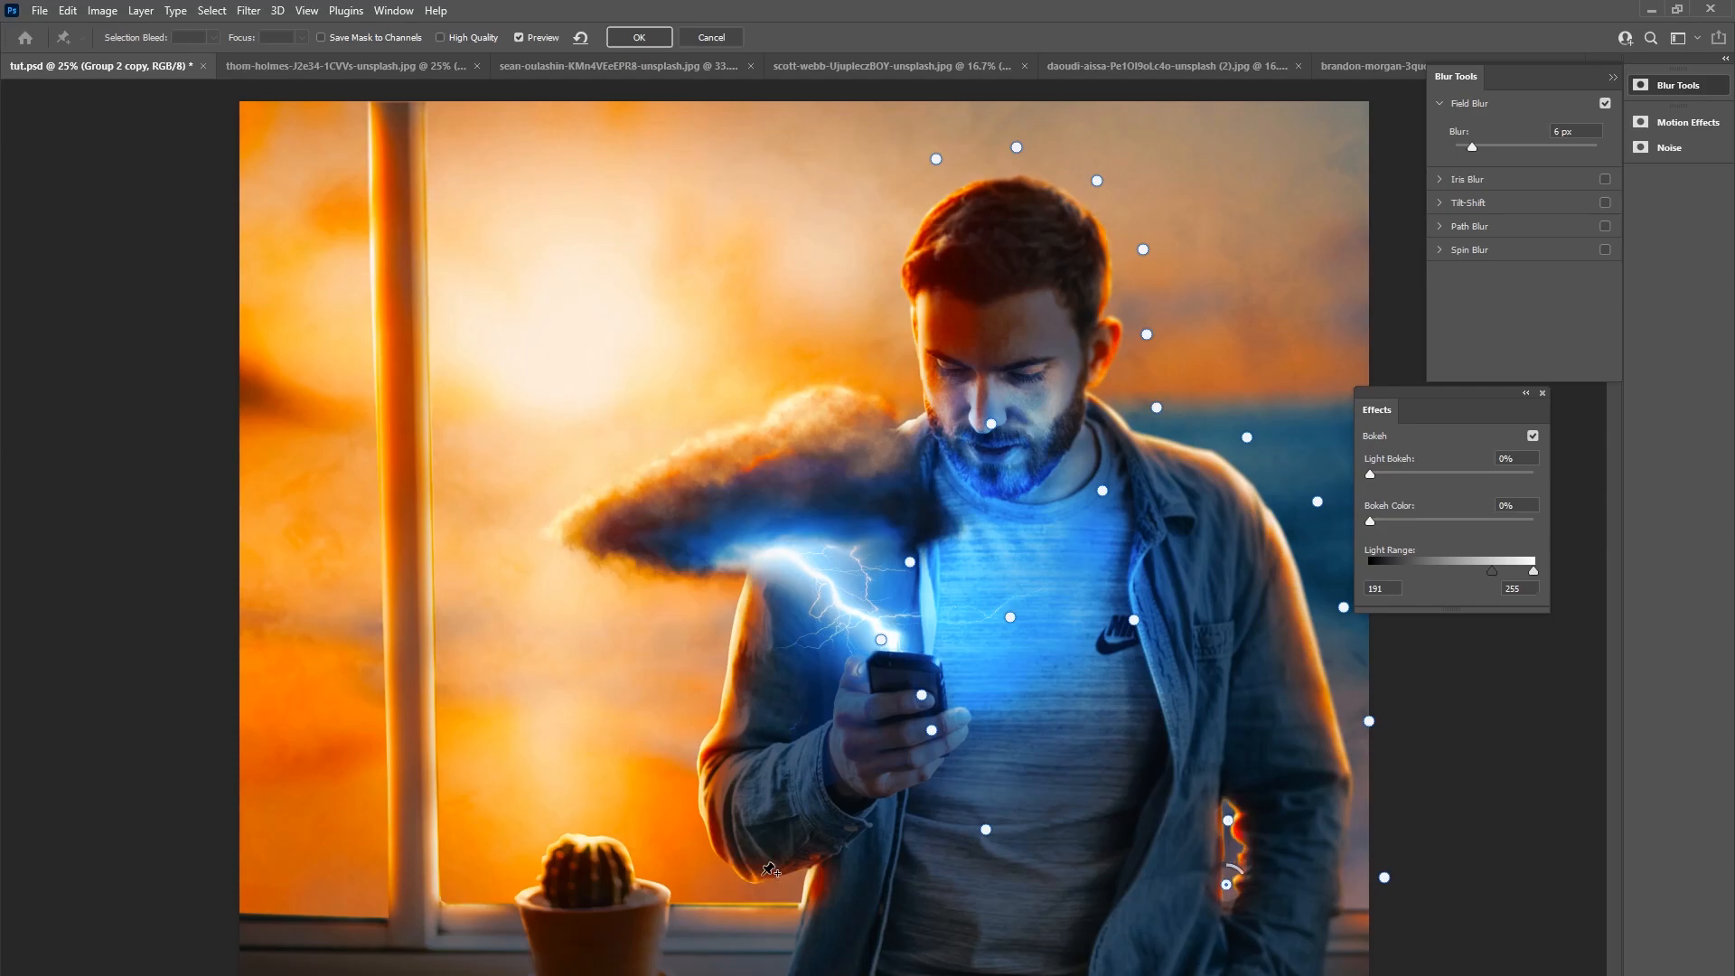
Step: Place 15 px Field Blur pins in the background along the outside of the phone-holding arm
{"action": "left_click", "coordinate": [733, 591]}
{"action": "left_click", "coordinate": [695, 652]}
{"action": "left_click", "coordinate": [667, 743]}
{"action": "left_click", "coordinate": [673, 816]}
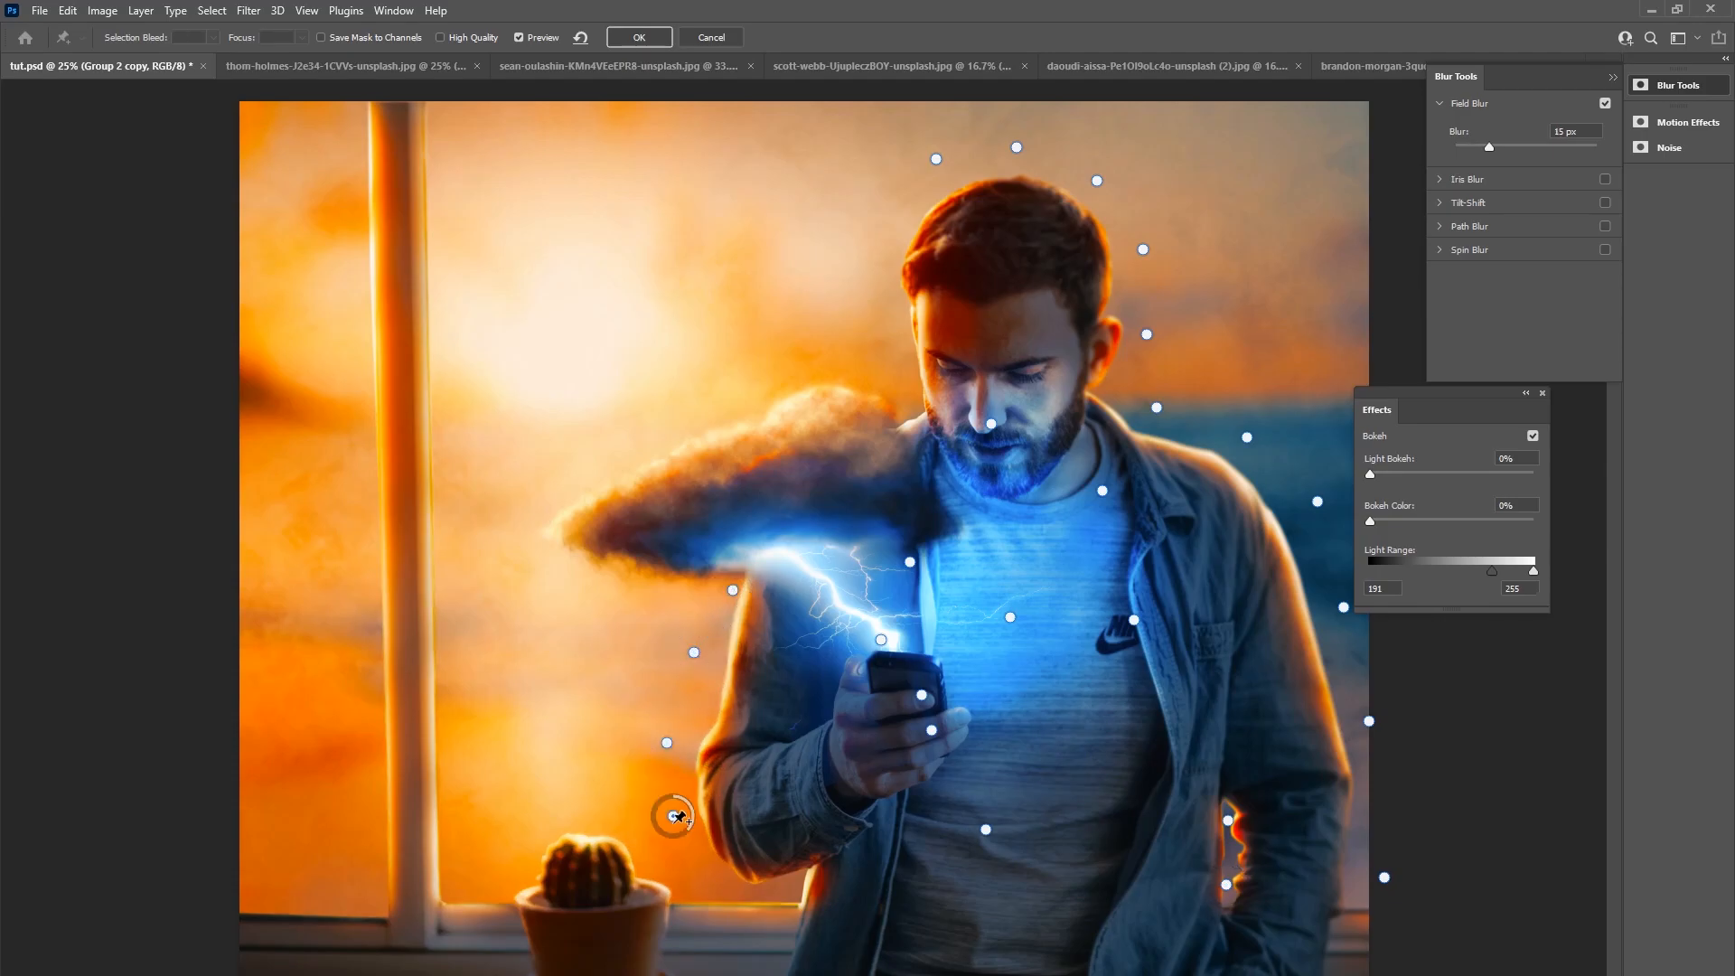
Step: Place 15 px Field Blur pins above the cactus and inside the main window pane beside the vertical frame
{"action": "left_click", "coordinate": [603, 817]}
{"action": "left_click", "coordinate": [456, 866]}
{"action": "left_click", "coordinate": [463, 751]}
{"action": "left_click", "coordinate": [463, 667]}
{"action": "left_click", "coordinate": [454, 135]}
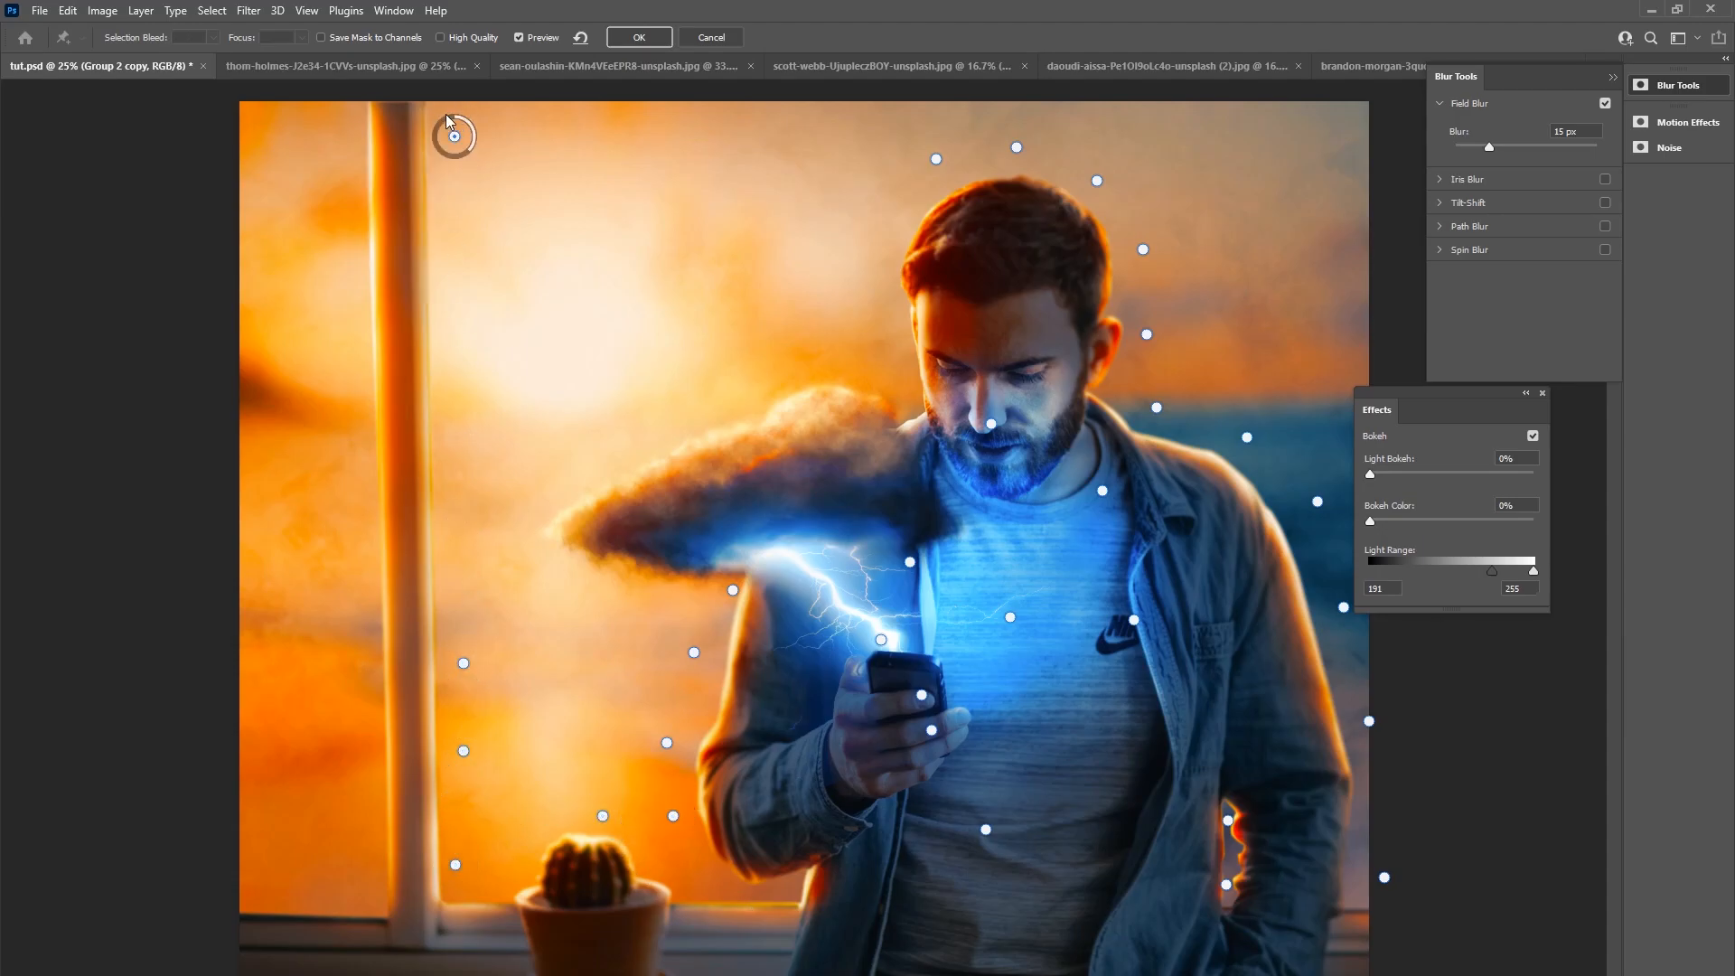
Step: Place a column of seven 15 px Field Blur pins down the narrow window pane beyond the vertical frame
{"action": "left_click", "coordinate": [338, 118]}
{"action": "left_click", "coordinate": [344, 191]}
{"action": "left_click", "coordinate": [344, 302]}
{"action": "left_click", "coordinate": [349, 423]}
{"action": "left_click", "coordinate": [359, 551]}
{"action": "left_click", "coordinate": [356, 642]}
{"action": "left_click", "coordinate": [358, 756]}
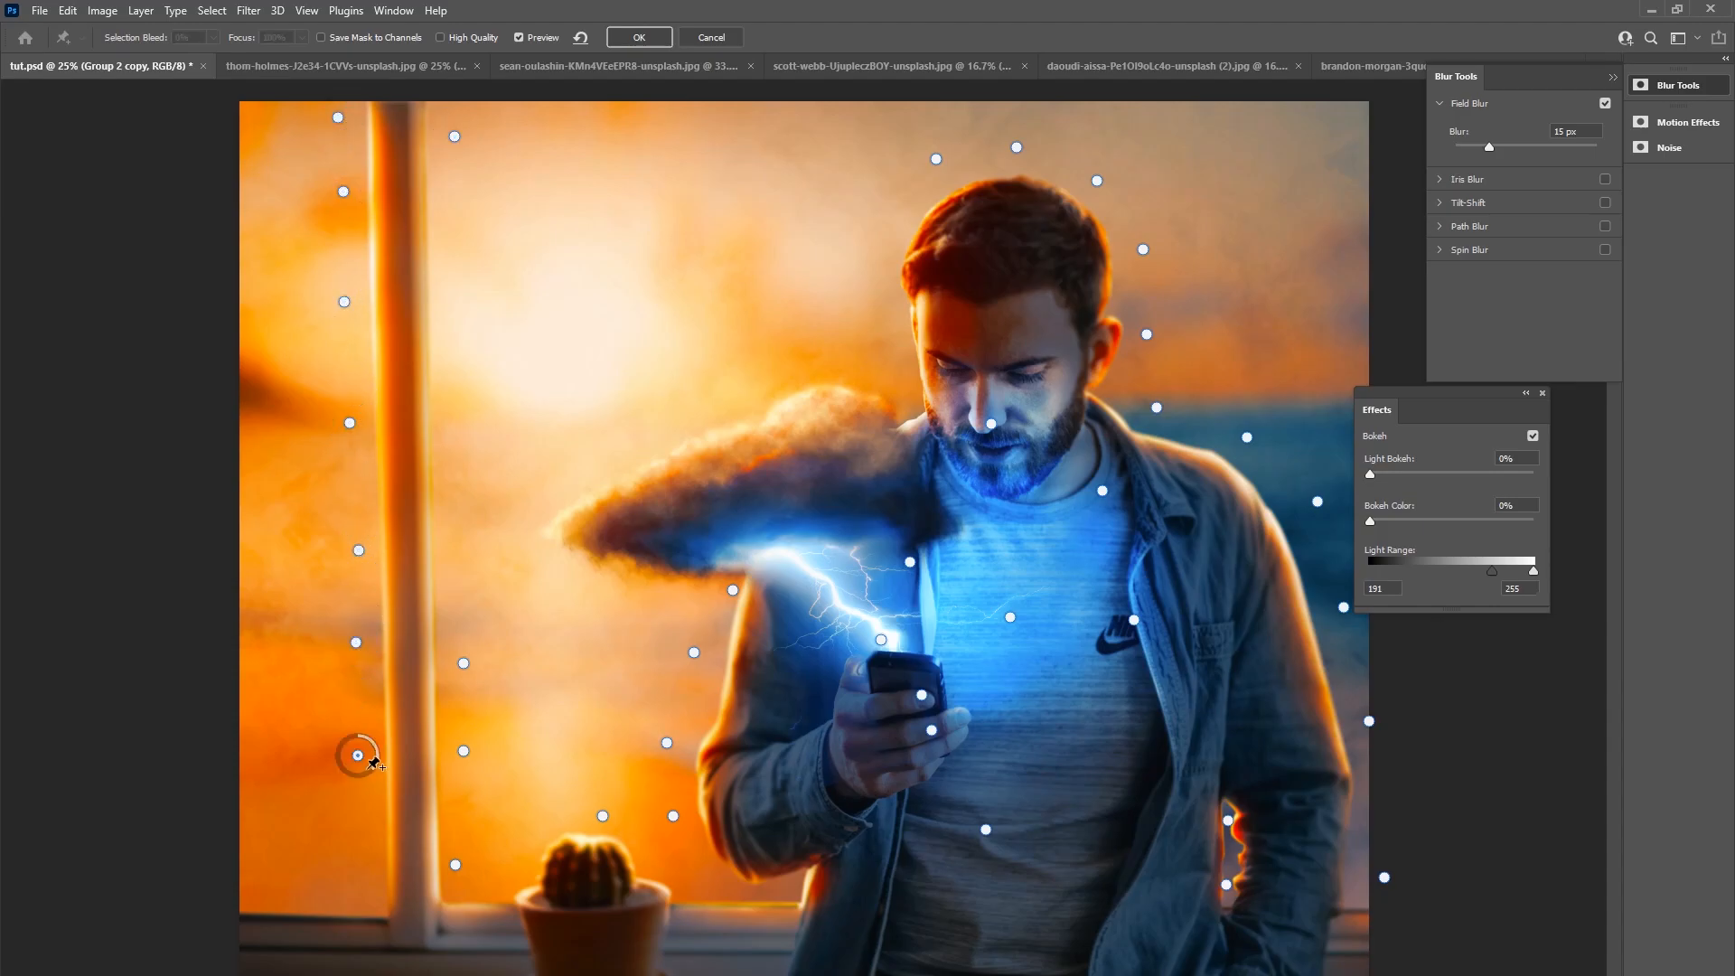
{"action": "left_click_drag", "start_coordinate": [358, 756], "coordinate": [358, 761]}
Step: Place Field Blur pins in the gap between the cloud and the man's cheek and over each of his eyes
{"action": "left_click", "coordinate": [902, 402]}
{"action": "left_click", "coordinate": [961, 372]}
{"action": "mouse_move", "coordinate": [983, 388]}
{"action": "left_mouse_down"}
{"action": "mouse_move", "coordinate": [964, 352]}
{"action": "mouse_move", "coordinate": [973, 377]}
{"action": "left_mouse_up"}
{"action": "left_click", "coordinate": [1038, 372]}
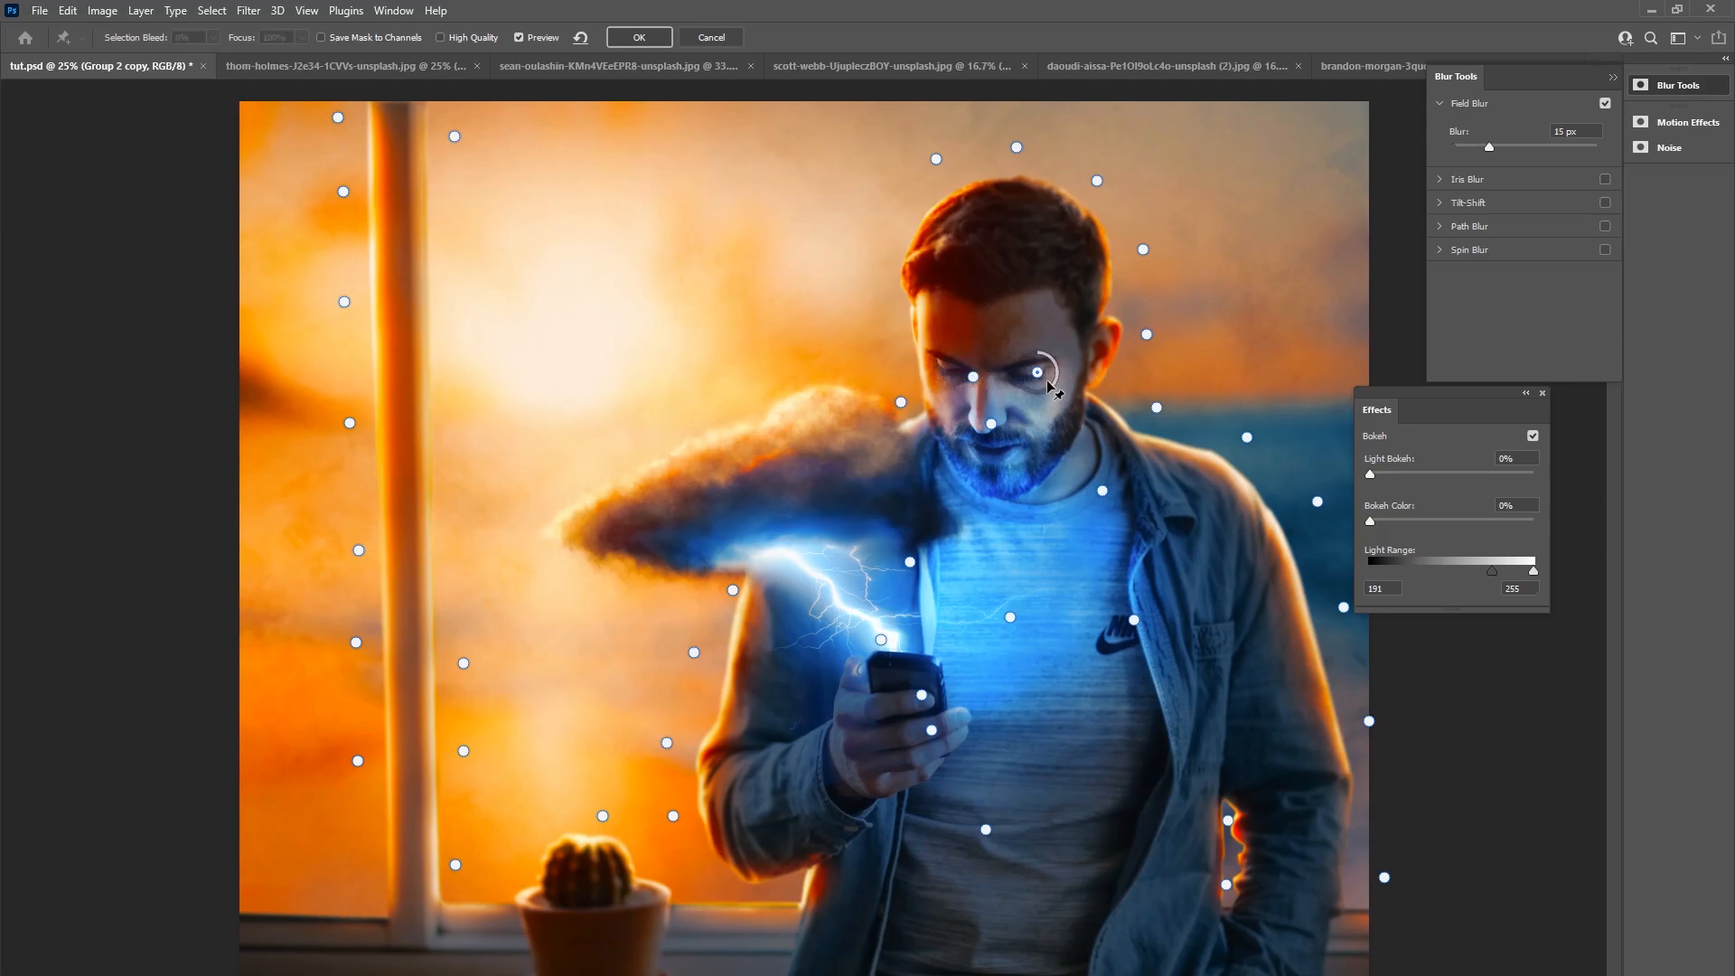
Step: Place a 6 px Field Blur pin below the man's ear and a 15 px pin in the background beside his forehead
{"action": "left_click", "coordinate": [1096, 388]}
{"action": "left_click_drag", "start_coordinate": [1116, 407], "coordinate": [1113, 387]}
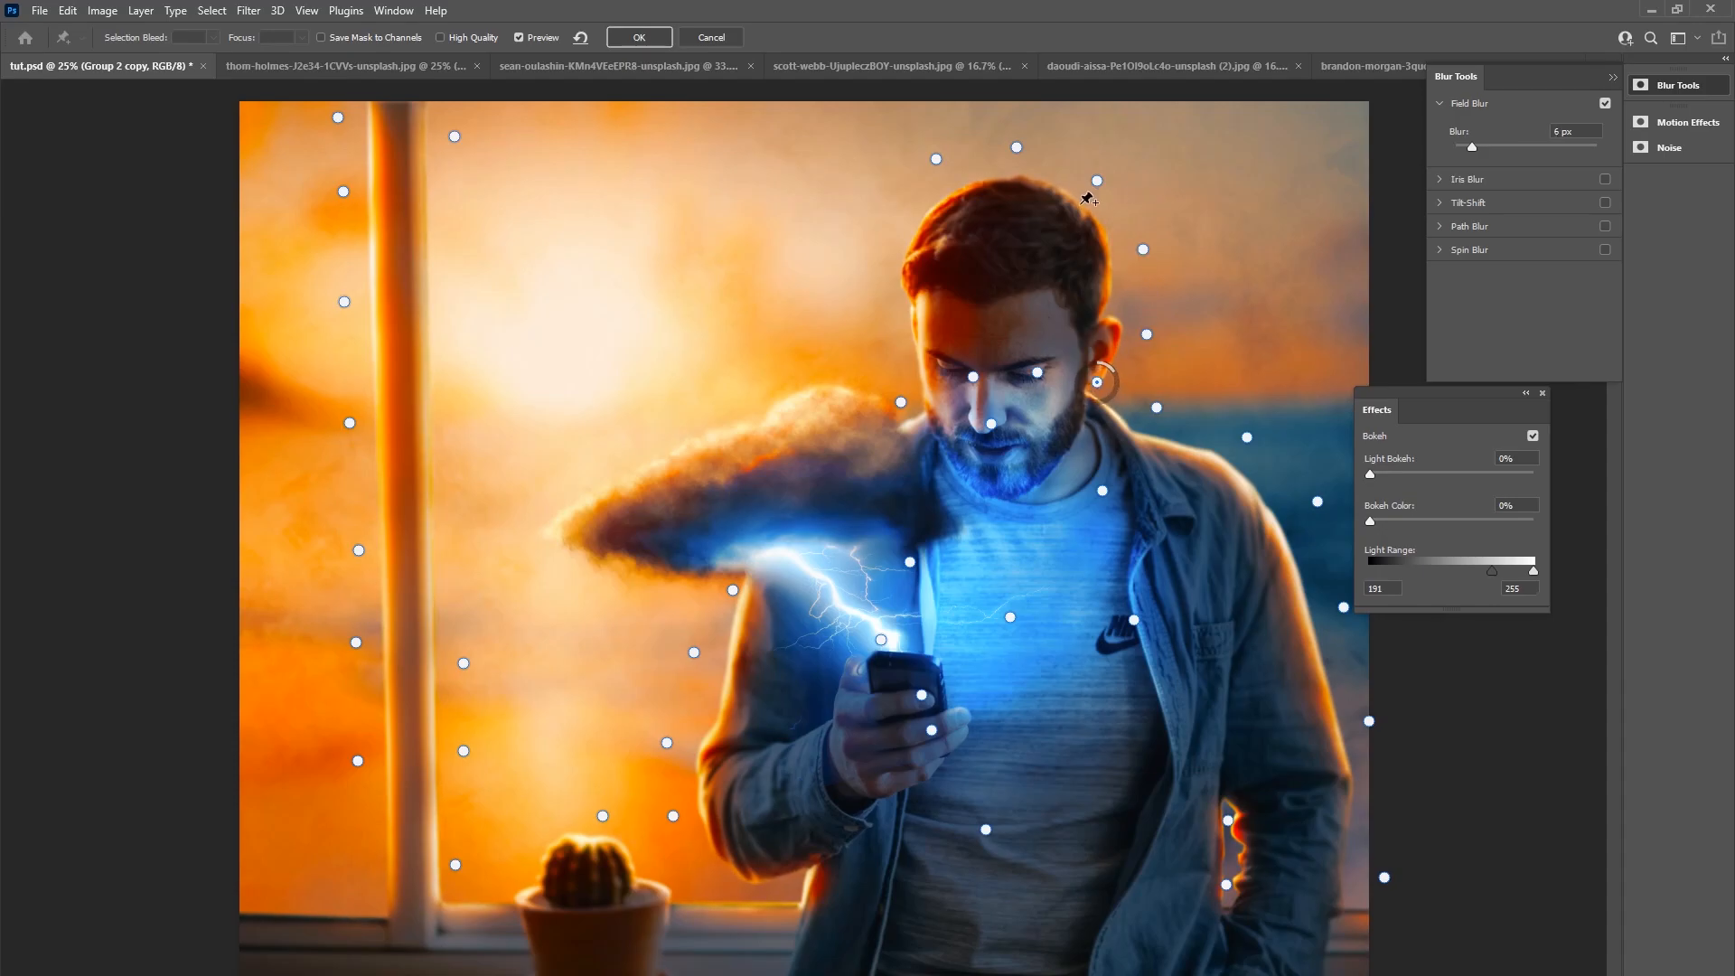
{"action": "left_click", "coordinate": [893, 253]}
{"action": "left_click_drag", "start_coordinate": [893, 253], "coordinate": [881, 250]}
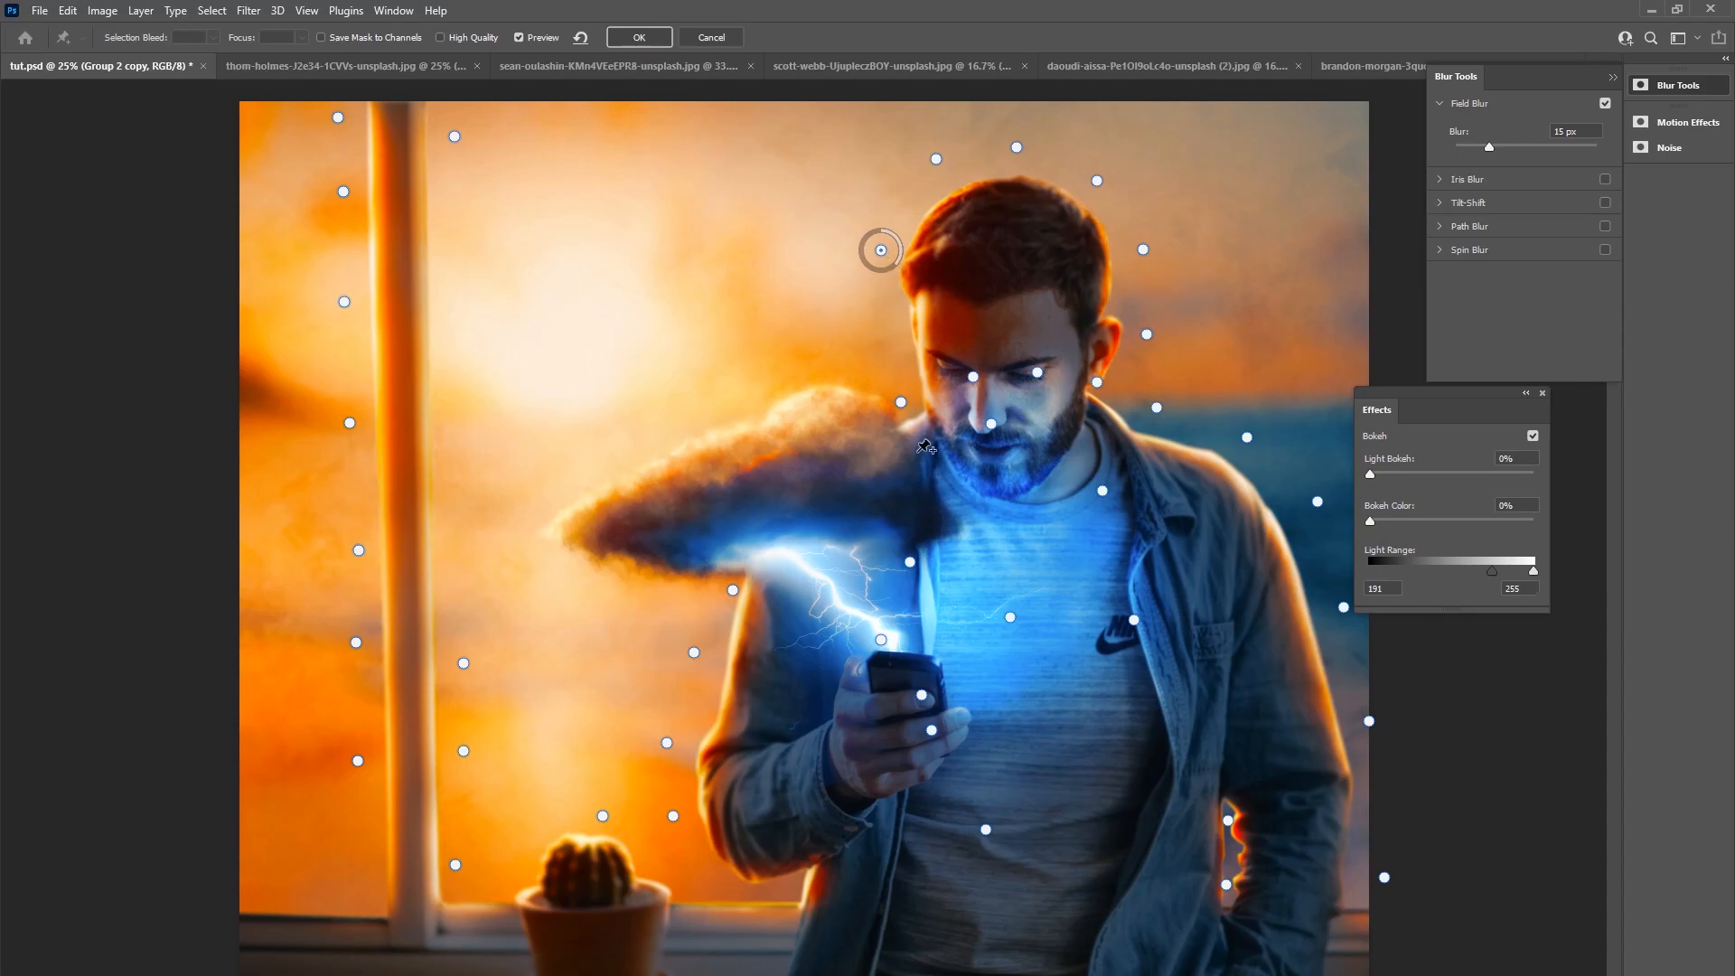
Step: Add 15 px Field Blur pins by the elbow and window frame base, plus 17 px pins at the image edge and beside the cactus
{"action": "left_click", "coordinate": [781, 904]}
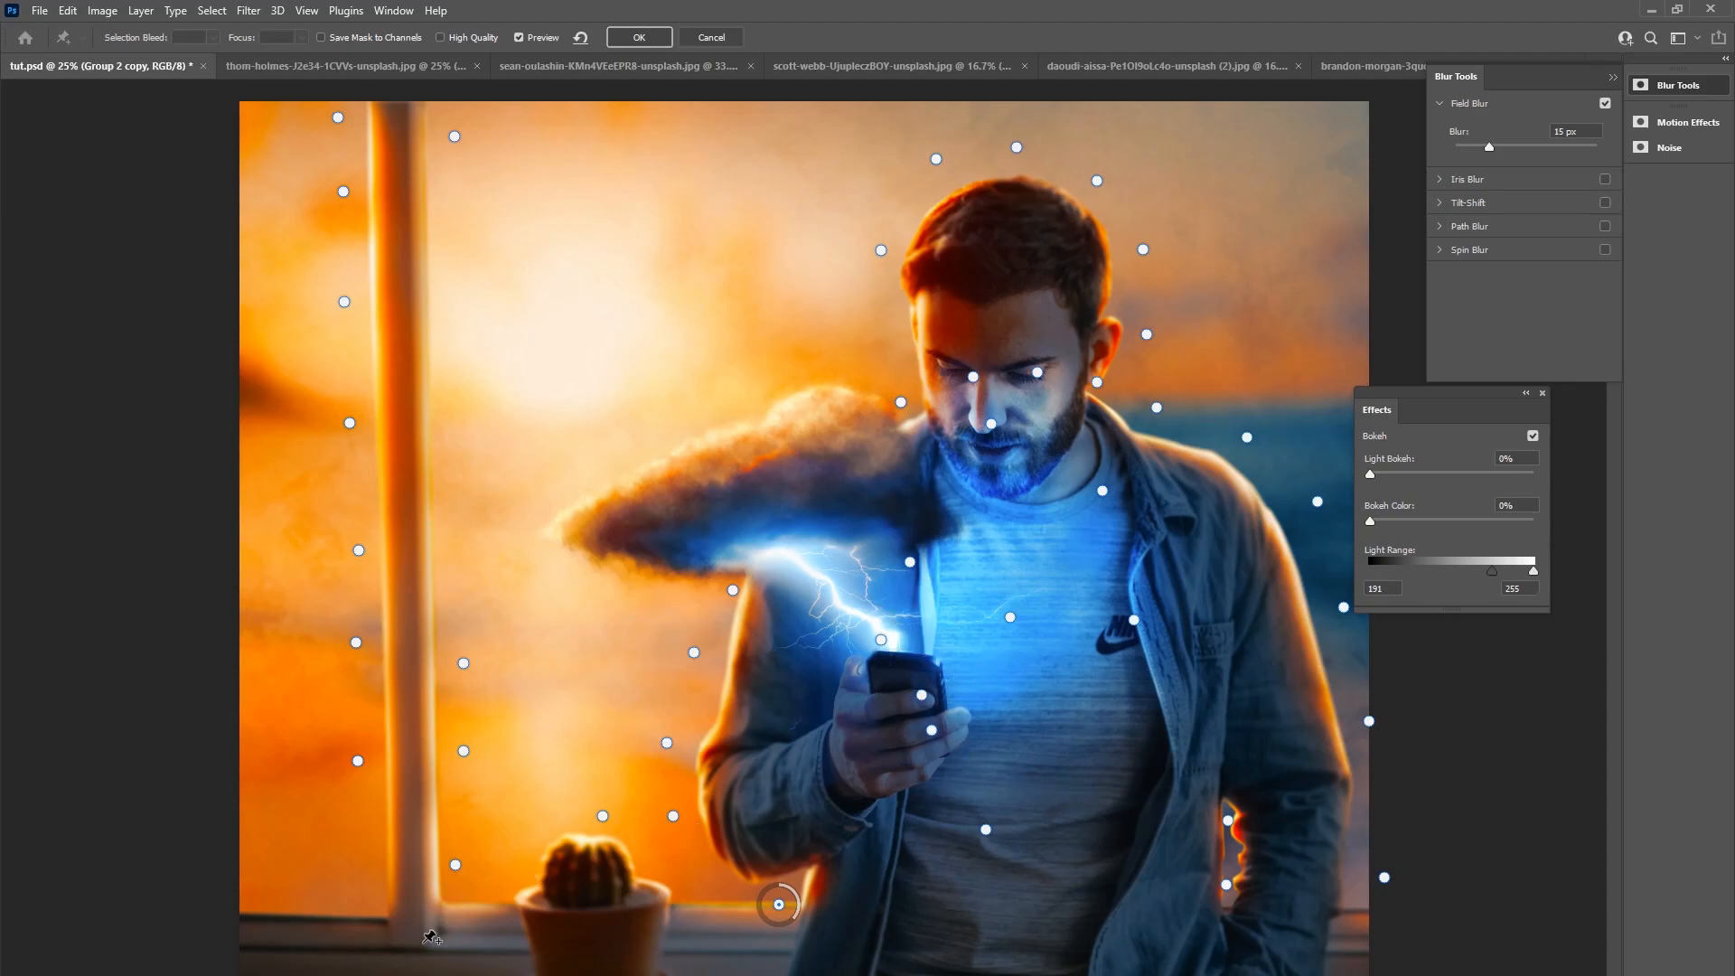
{"action": "left_click", "coordinate": [361, 912]}
{"action": "left_click_drag", "start_coordinate": [376, 926], "coordinate": [373, 929]}
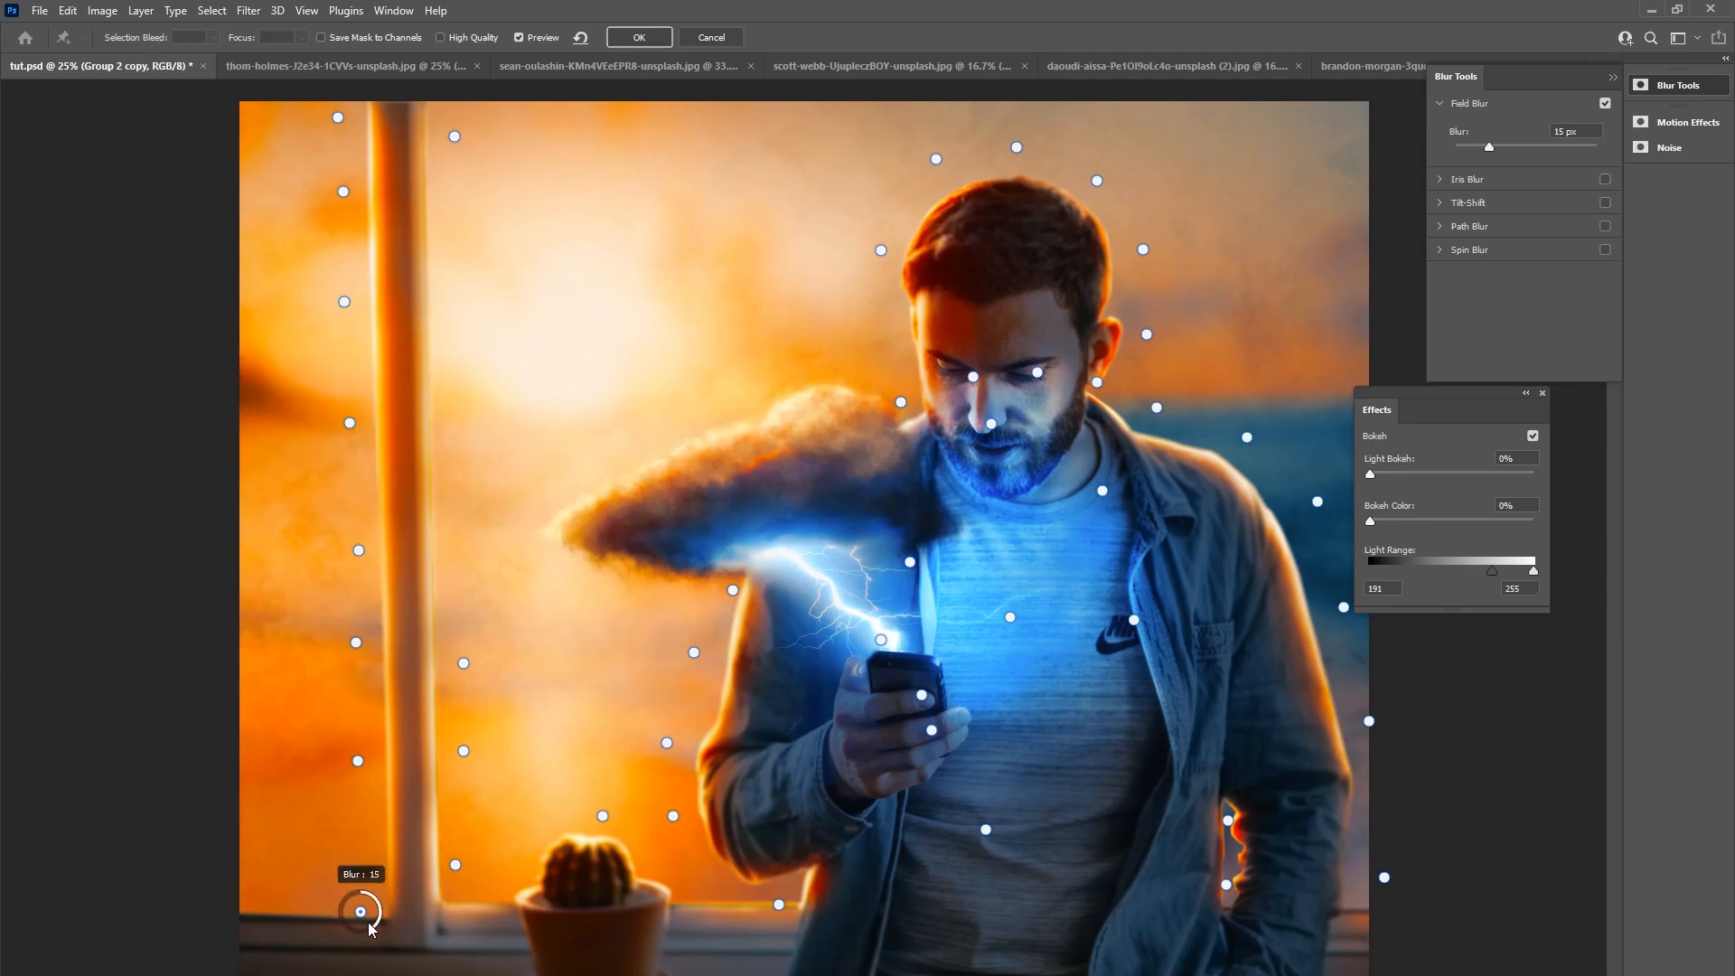
{"action": "left_click", "coordinate": [254, 895]}
{"action": "left_click_drag", "start_coordinate": [269, 911], "coordinate": [264, 921]}
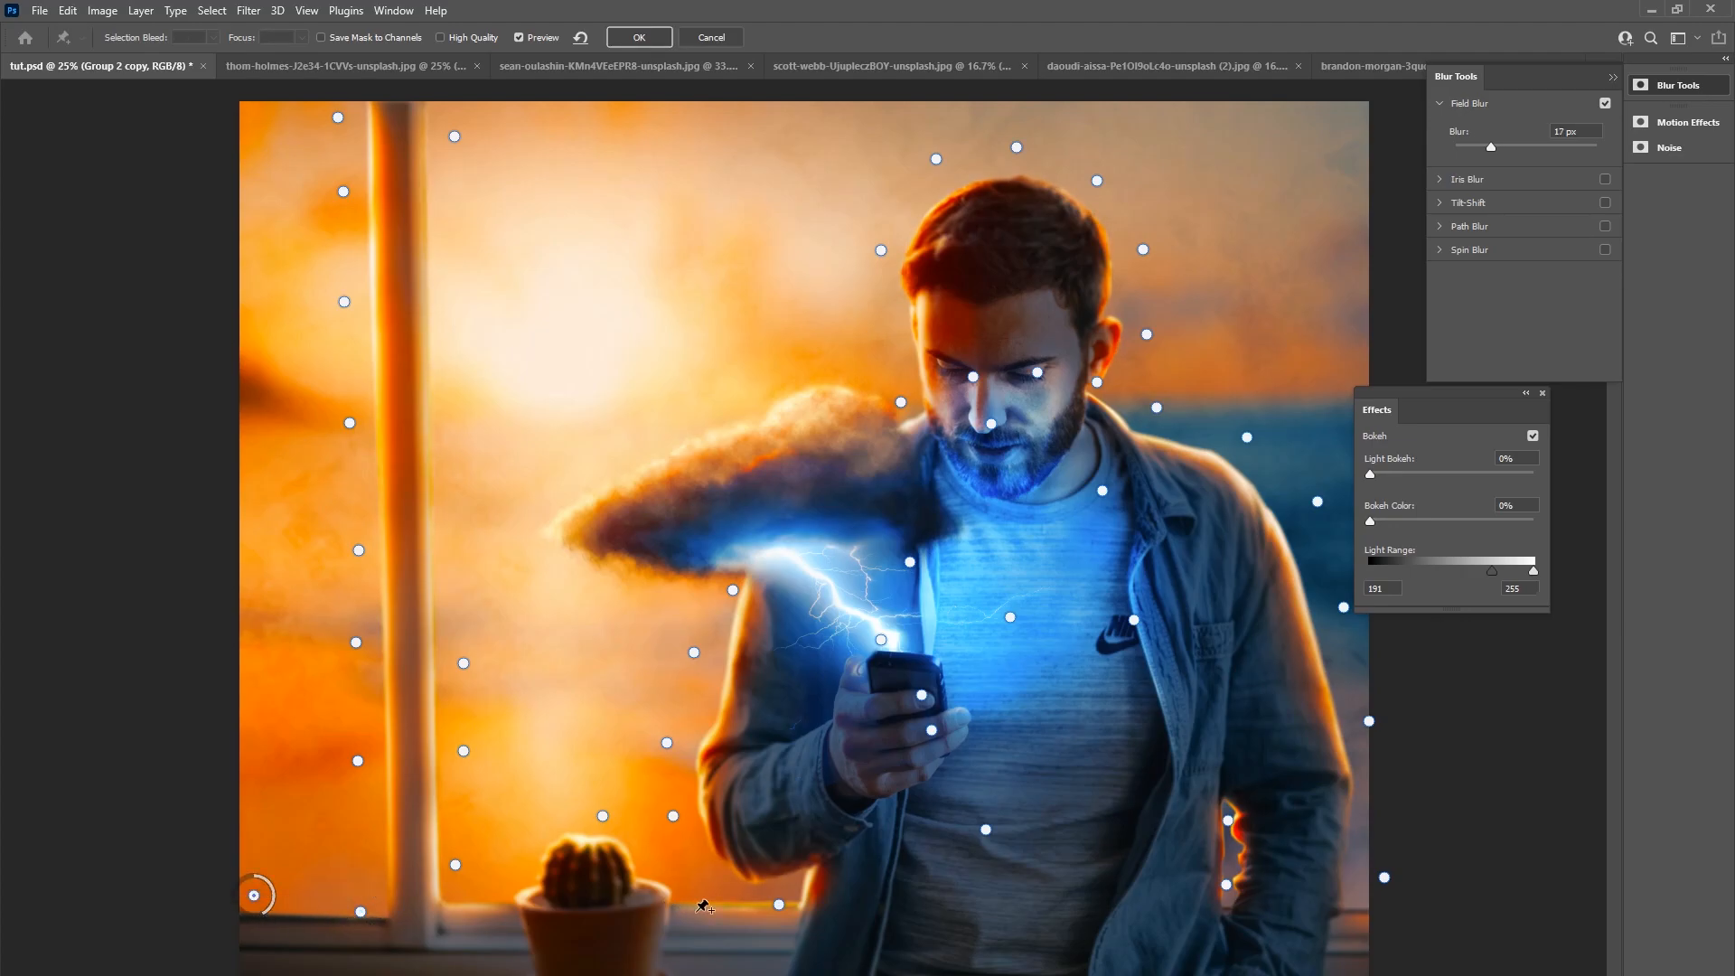
{"action": "left_click", "coordinate": [678, 878]}
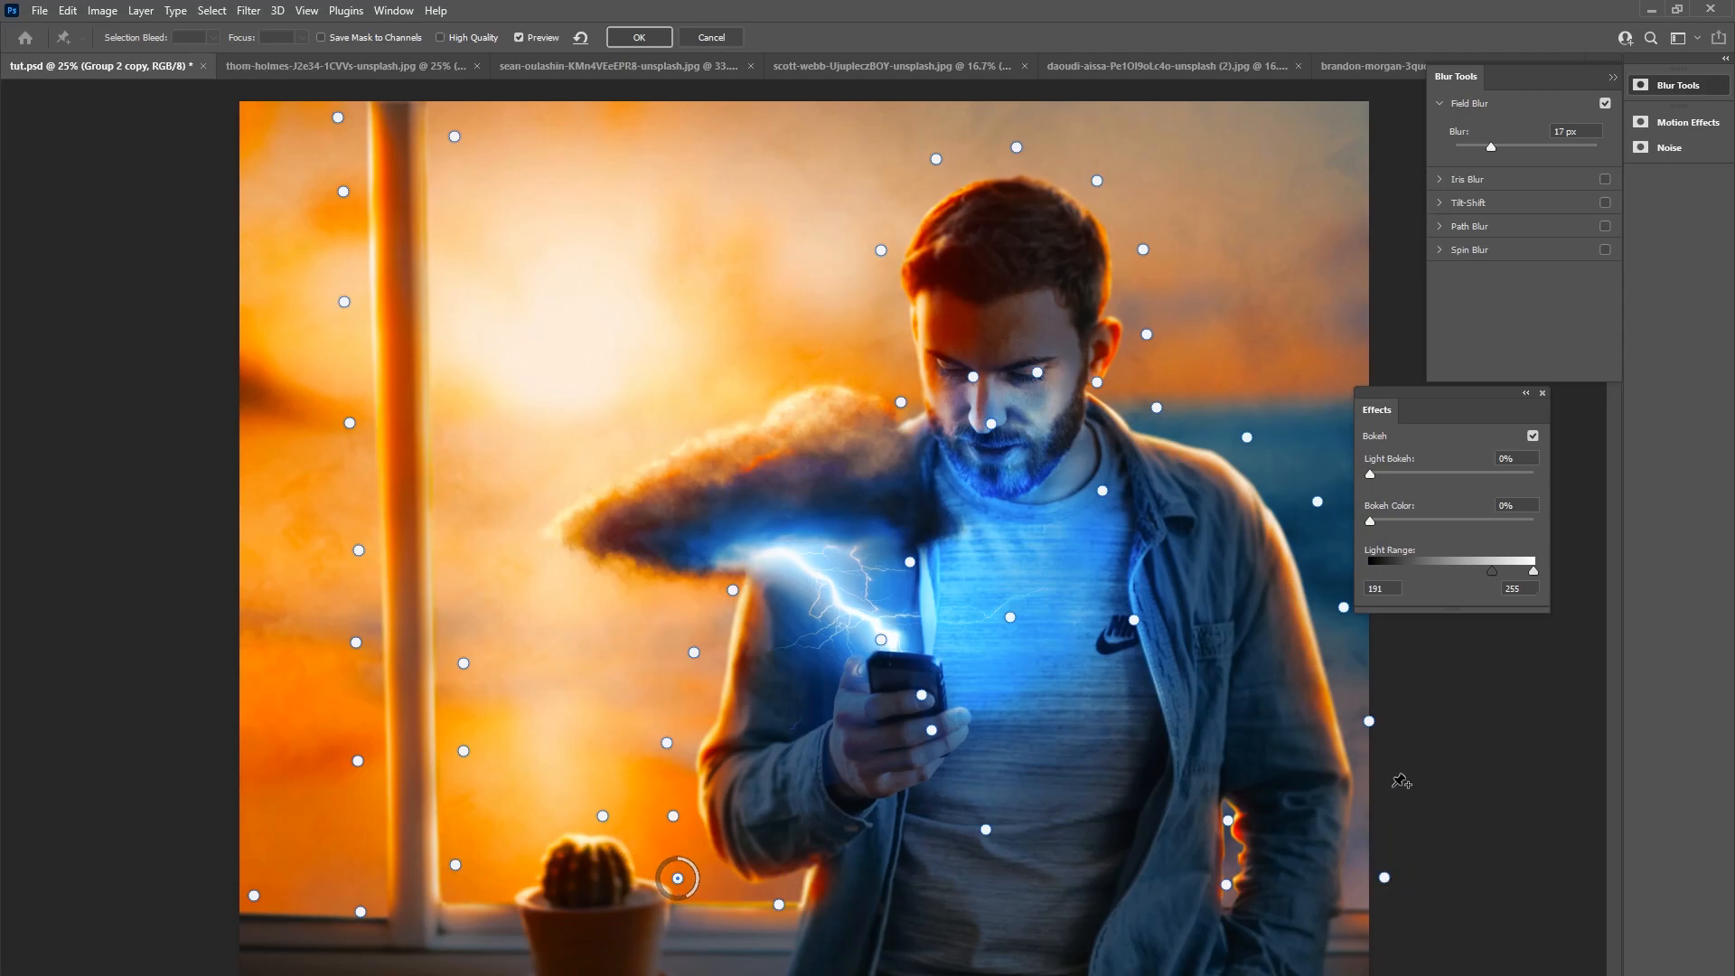
Step: Adjust the two pins in the gap between arm and torso, setting the lower one to 8 px, and apply the Field Blur
{"action": "left_click", "coordinate": [1233, 824]}
{"action": "left_click_drag", "start_coordinate": [1244, 829], "coordinate": [1255, 874]}
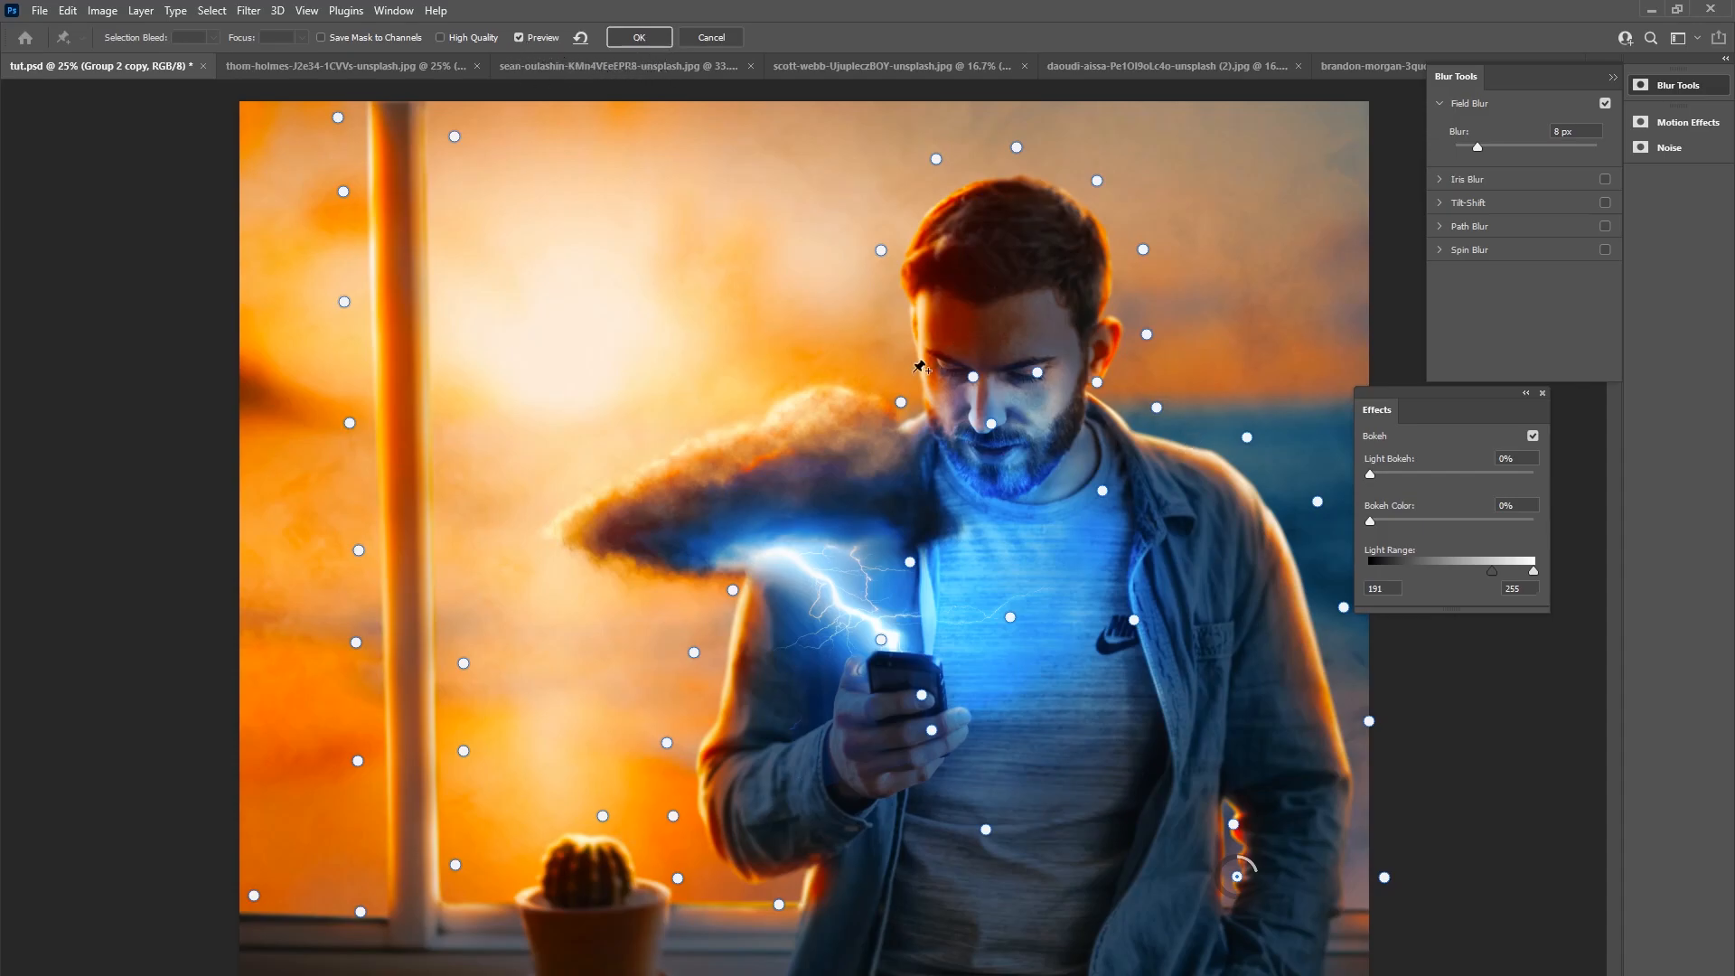
{"action": "left_click", "coordinate": [640, 37]}
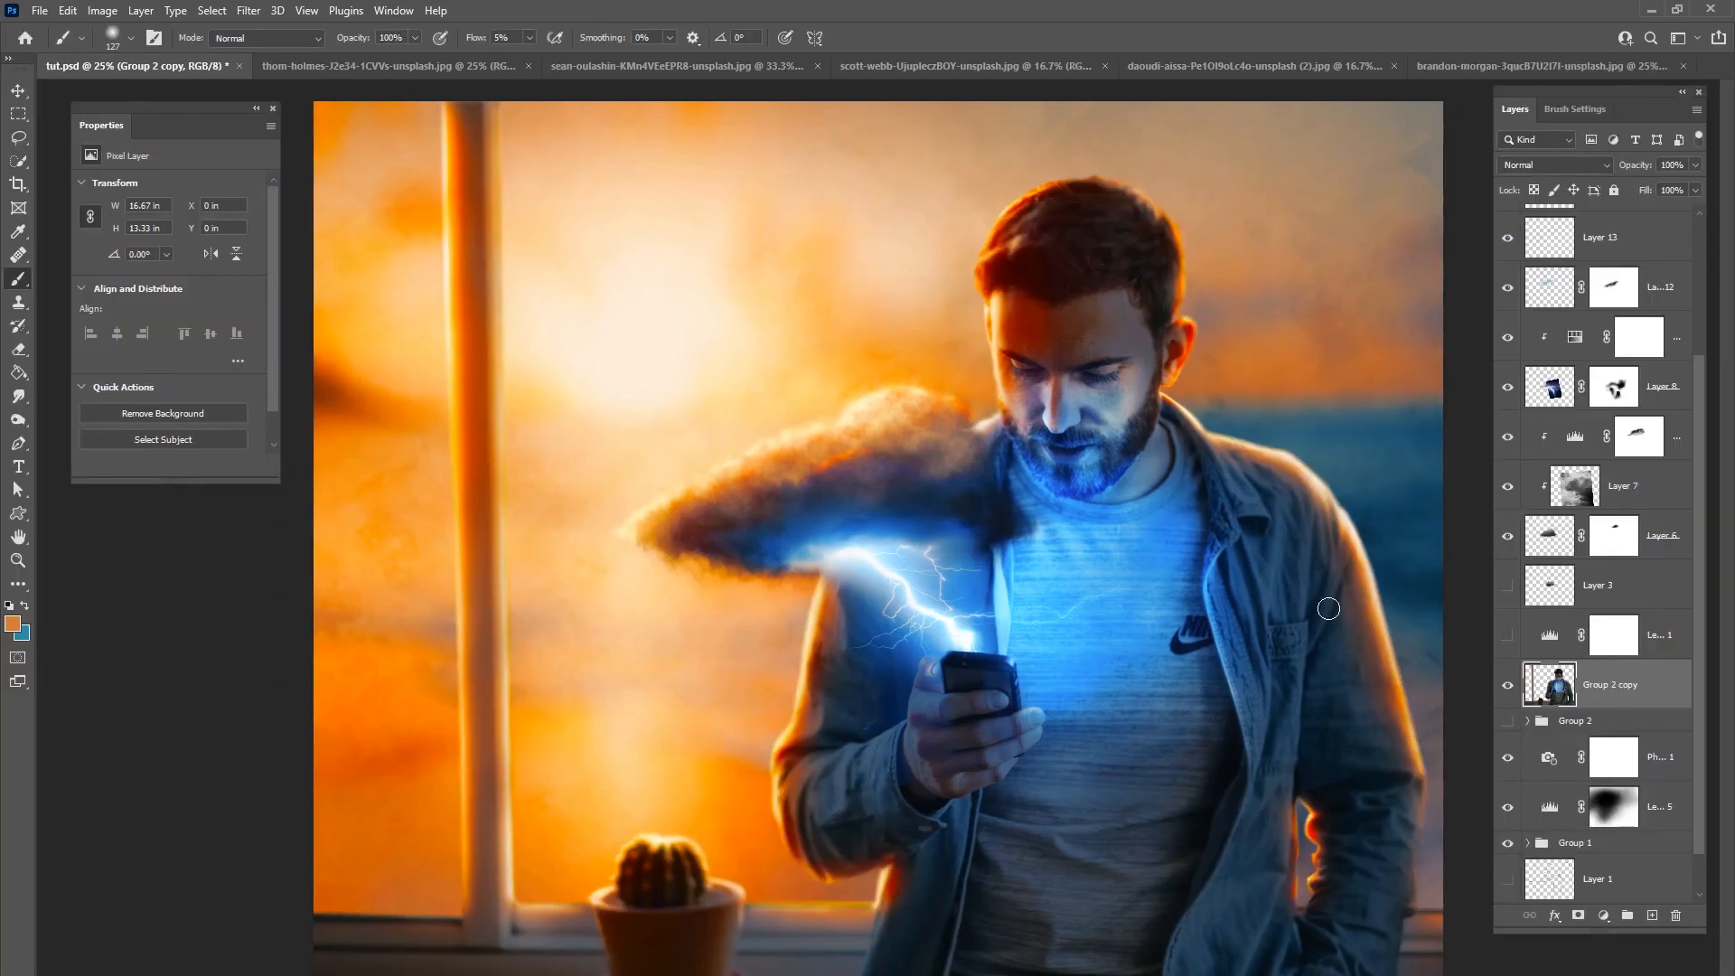
Step: Duplicate Layer 5 from Group 1, move the copy directly above Group 2 copy and clip it to that layer
{"action": "key", "text": "ctrl+plus"}
{"action": "key", "text": "ctrl+plus"}
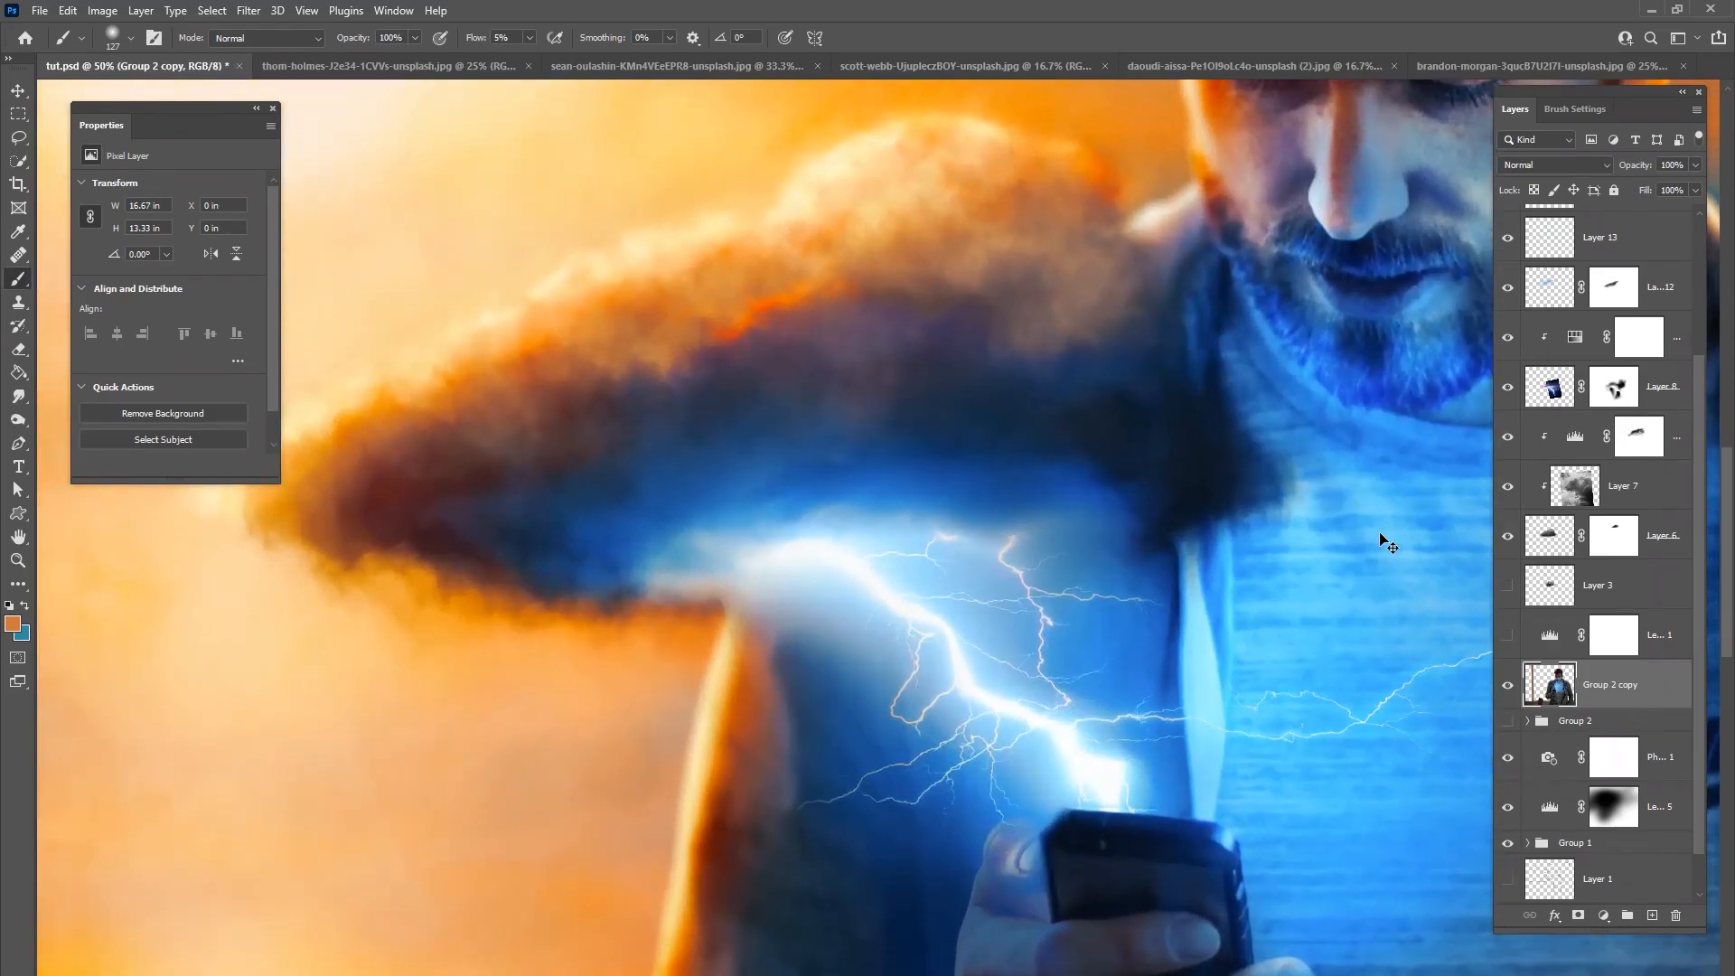
{"action": "left_click_drag", "start_coordinate": [944, 825], "coordinate": [915, 936]}
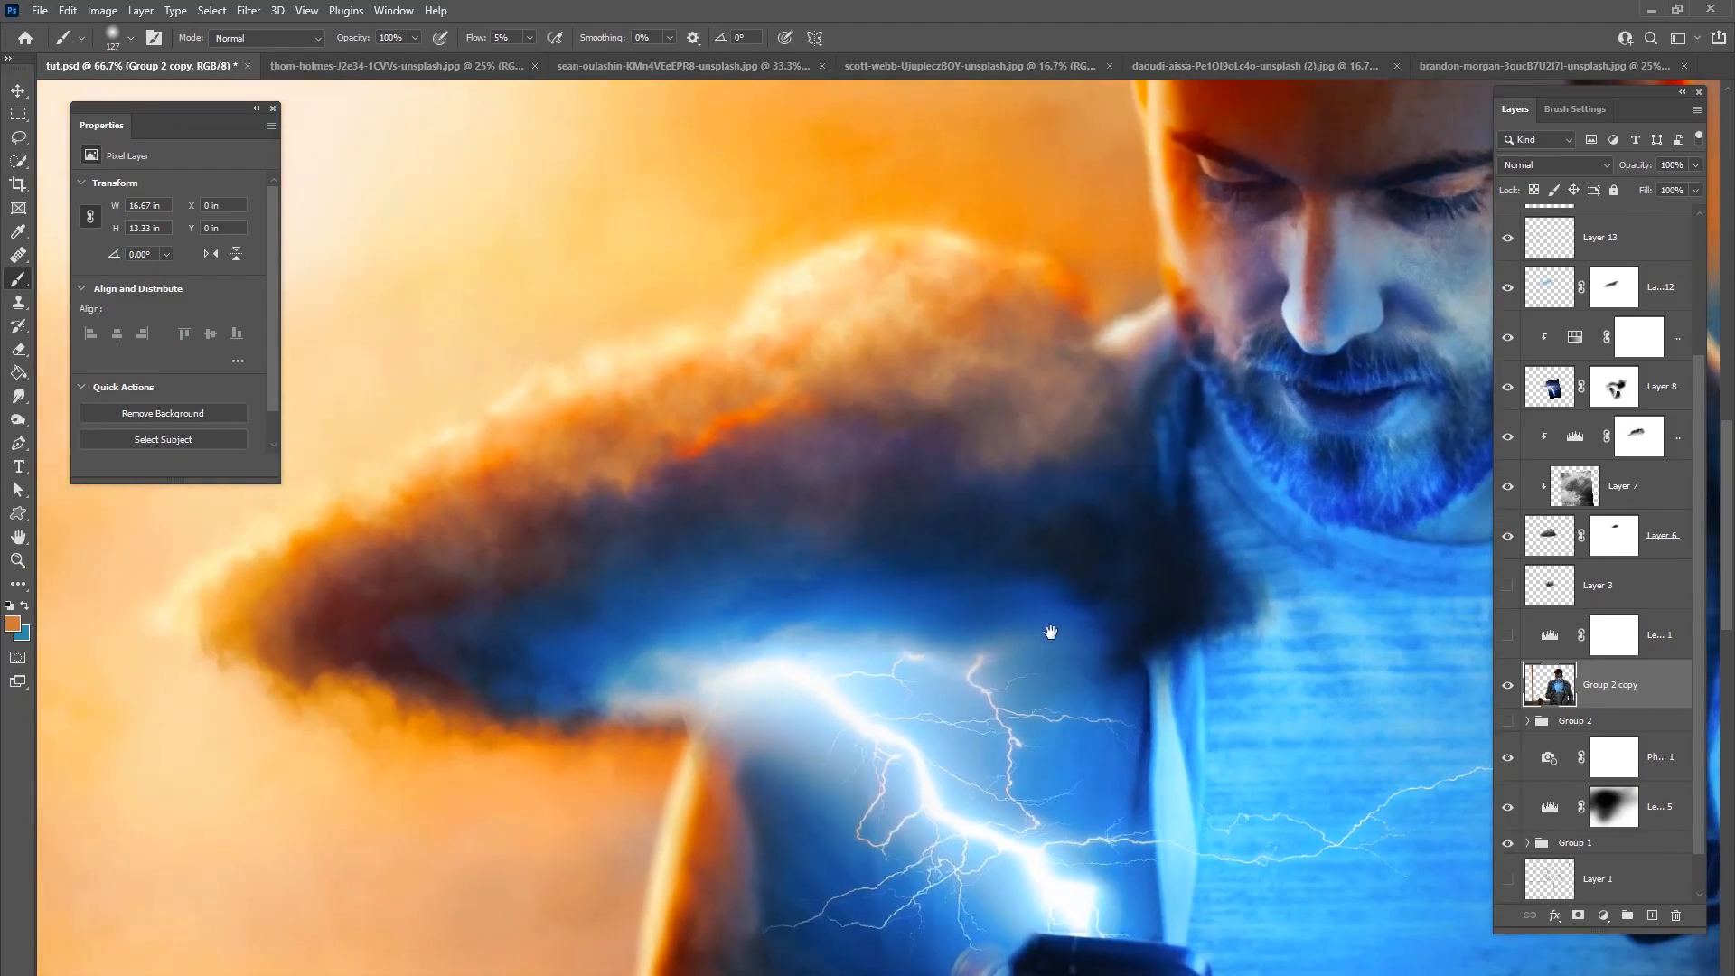
{"action": "left_click_drag", "start_coordinate": [1057, 620], "coordinate": [825, 883]}
{"action": "key", "text": "ctrl+0"}
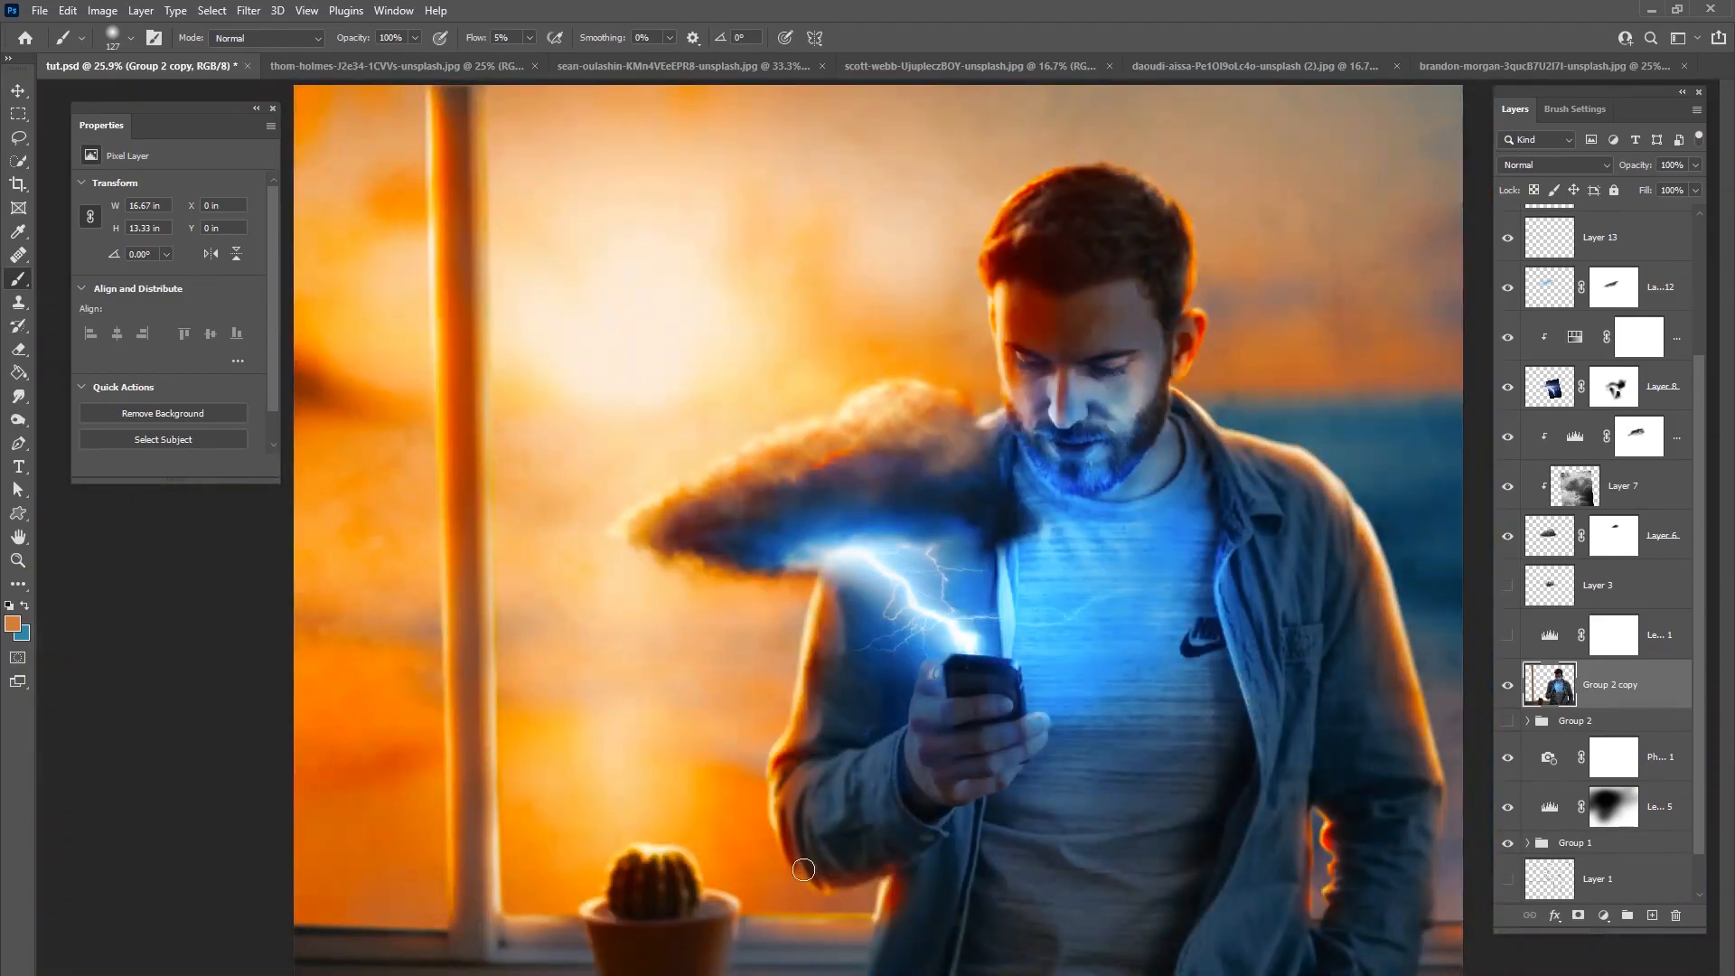
{"action": "scroll", "coordinate": [1583, 843], "scroll_direction": "down", "scroll_amount": 1}
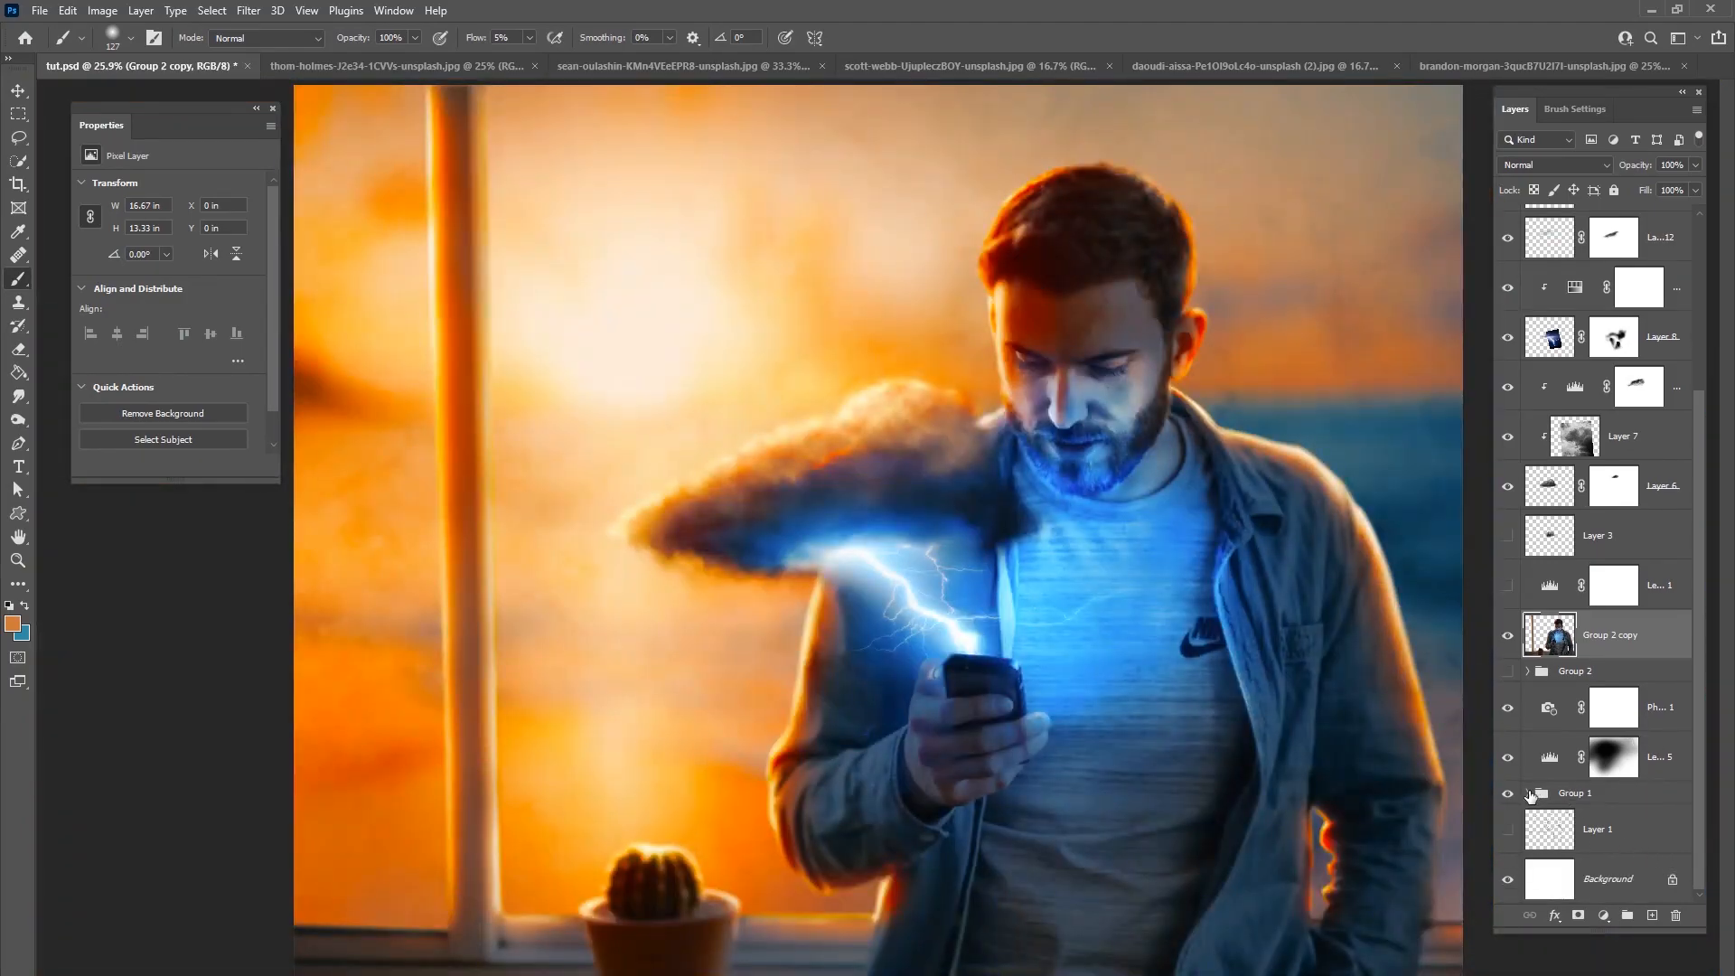
{"action": "left_click", "coordinate": [1529, 794]}
{"action": "left_click", "coordinate": [1628, 836]}
{"action": "key", "text": "ctrl+j"}
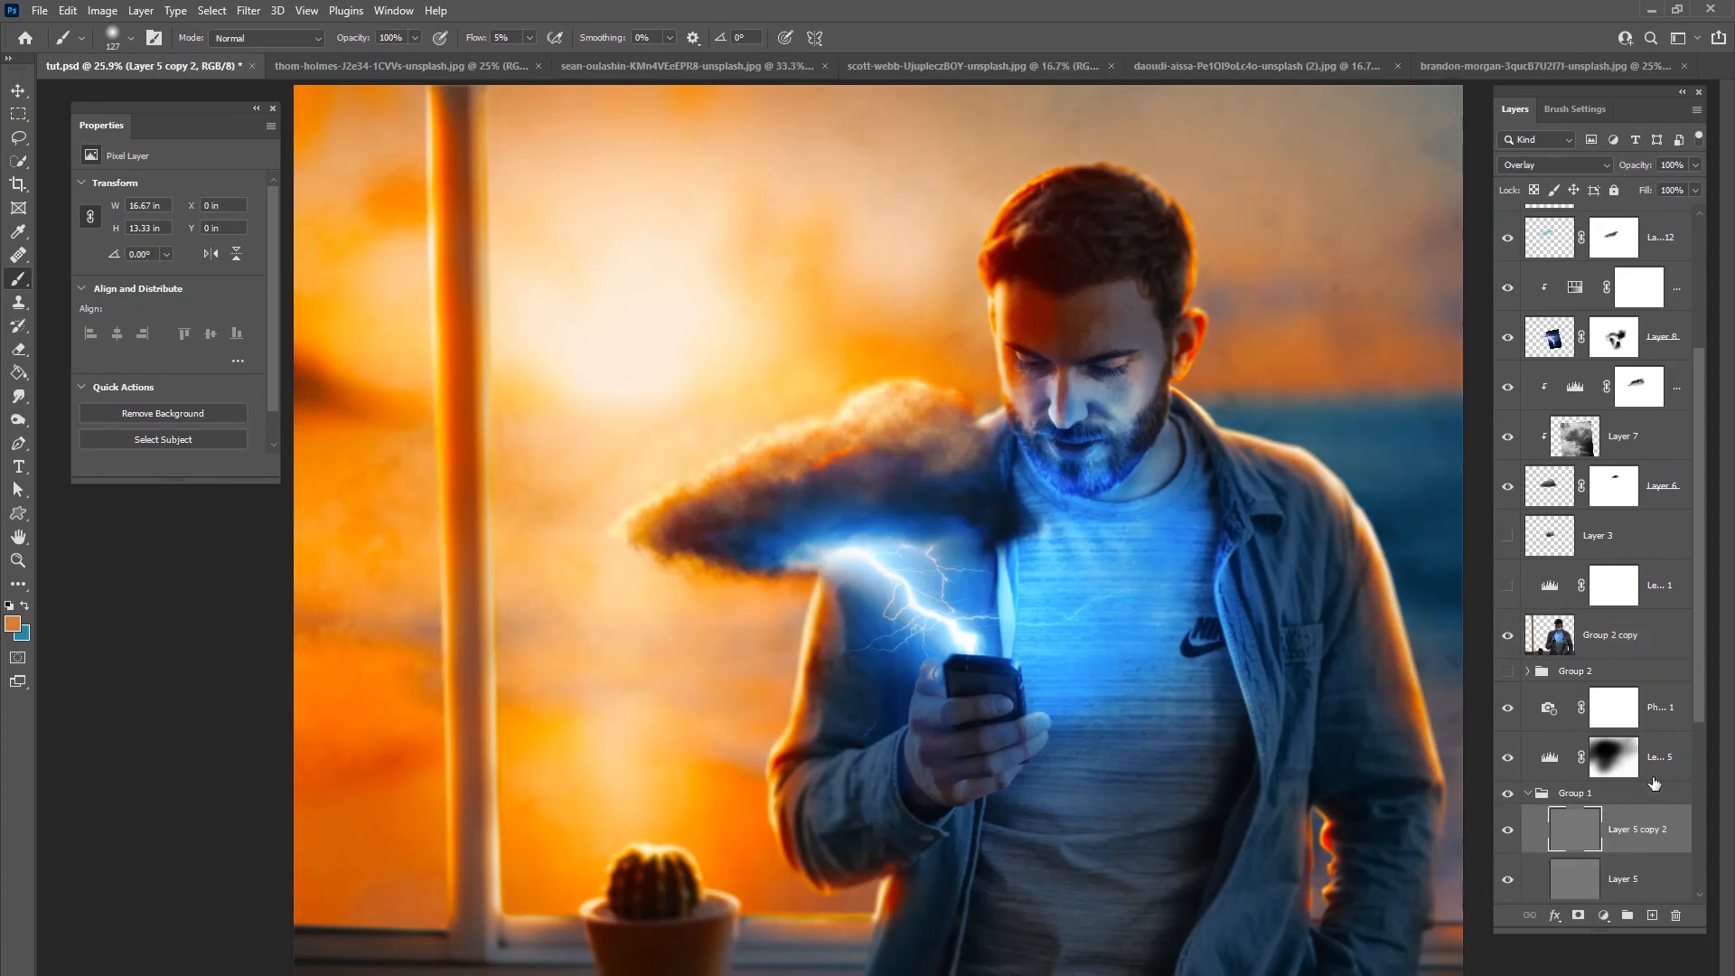
{"action": "left_click_drag", "start_coordinate": [1630, 815], "coordinate": [1582, 620]}
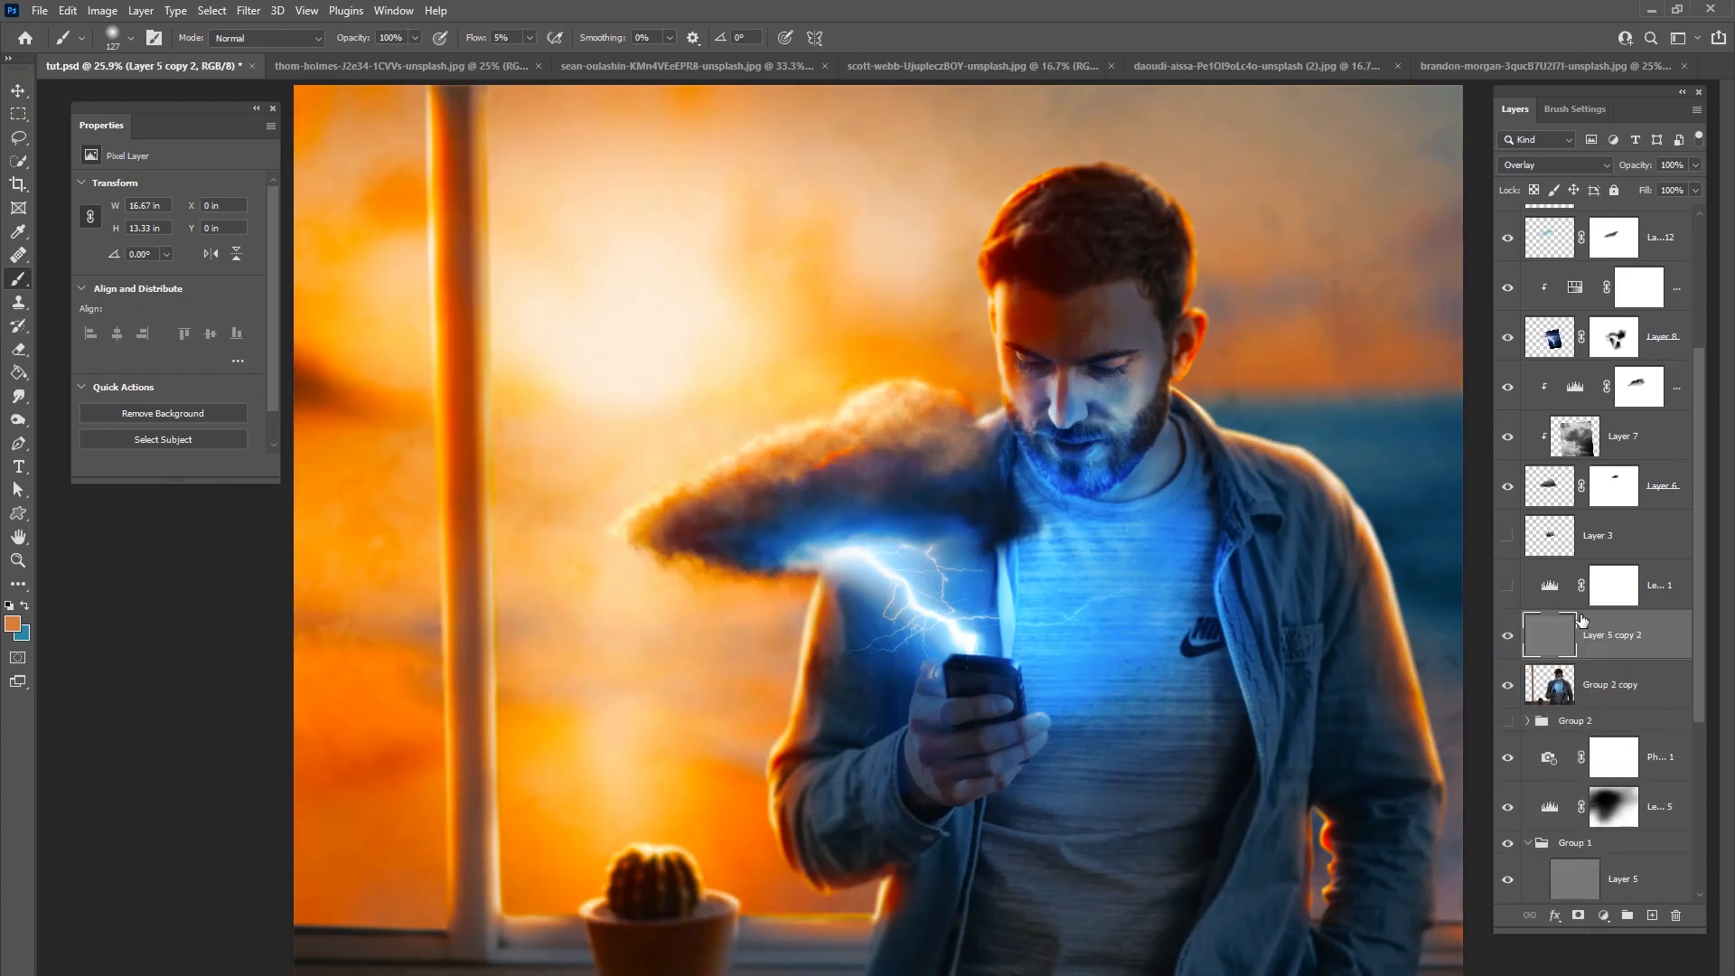
{"action": "key", "text": "ctrl+alt+g"}
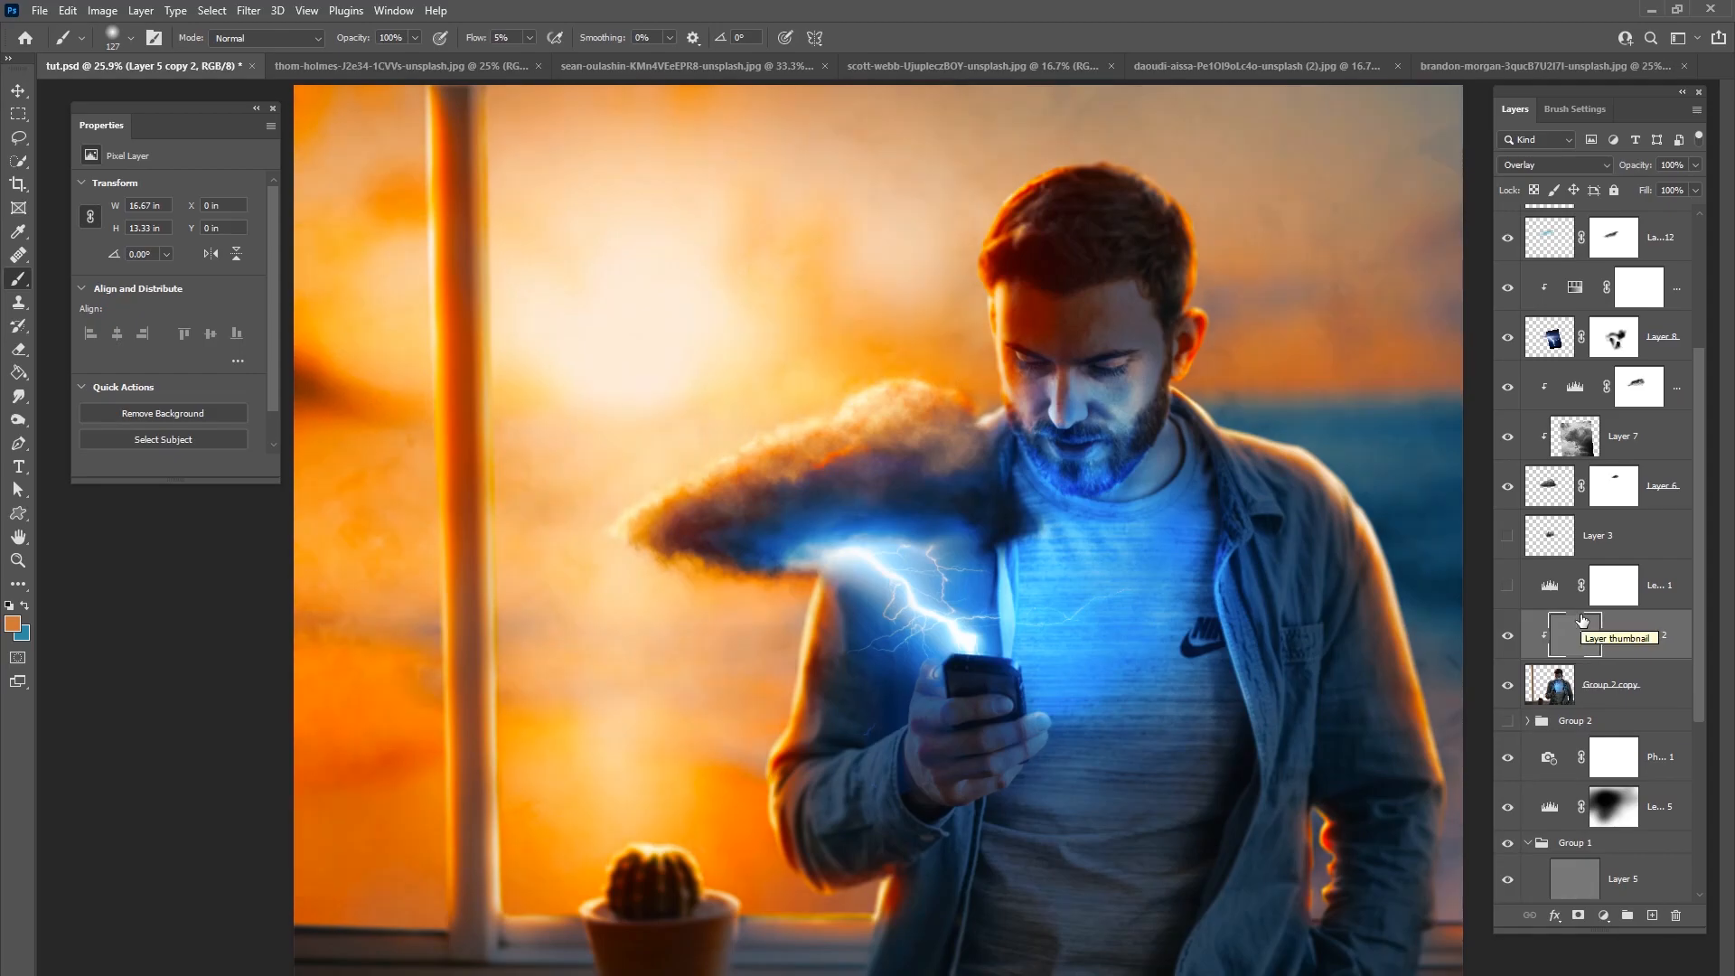
Step: Add a layer mask to the clipped Overlay copy, invert it to black and set a white brush's flow to 34%
{"action": "left_click", "coordinate": [1577, 915]}
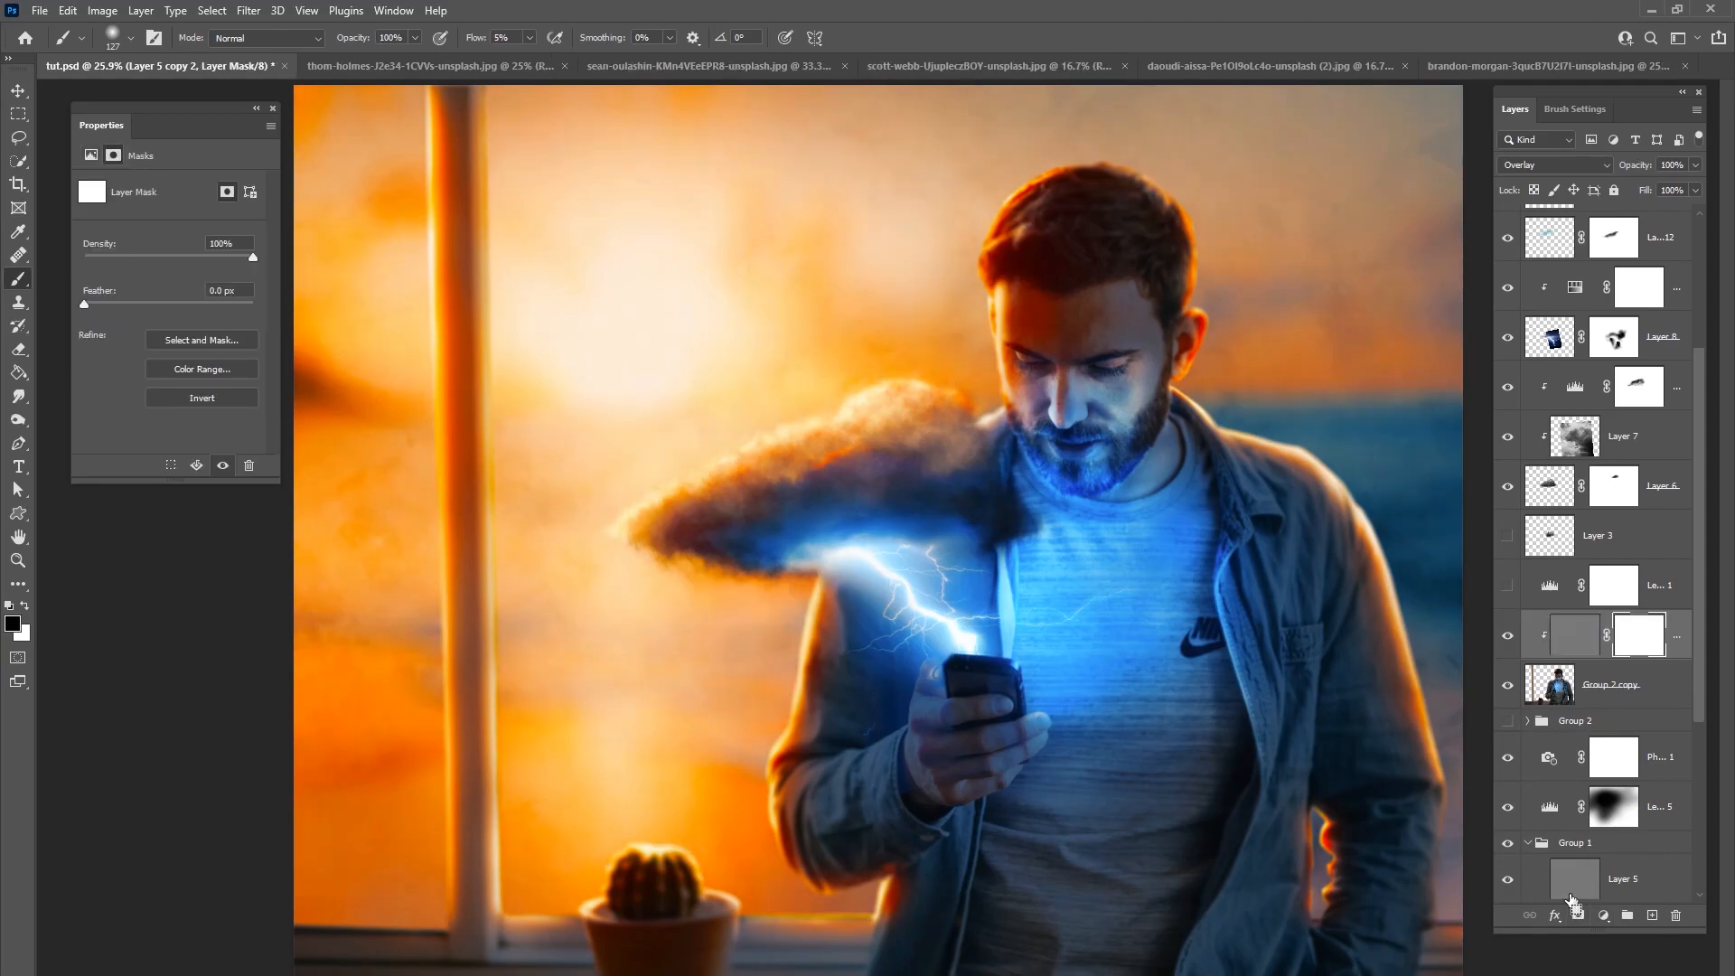
{"action": "key", "text": "ctrl+i"}
{"action": "key", "text": "ctrl+plus"}
{"action": "key", "text": "ctrl+plus"}
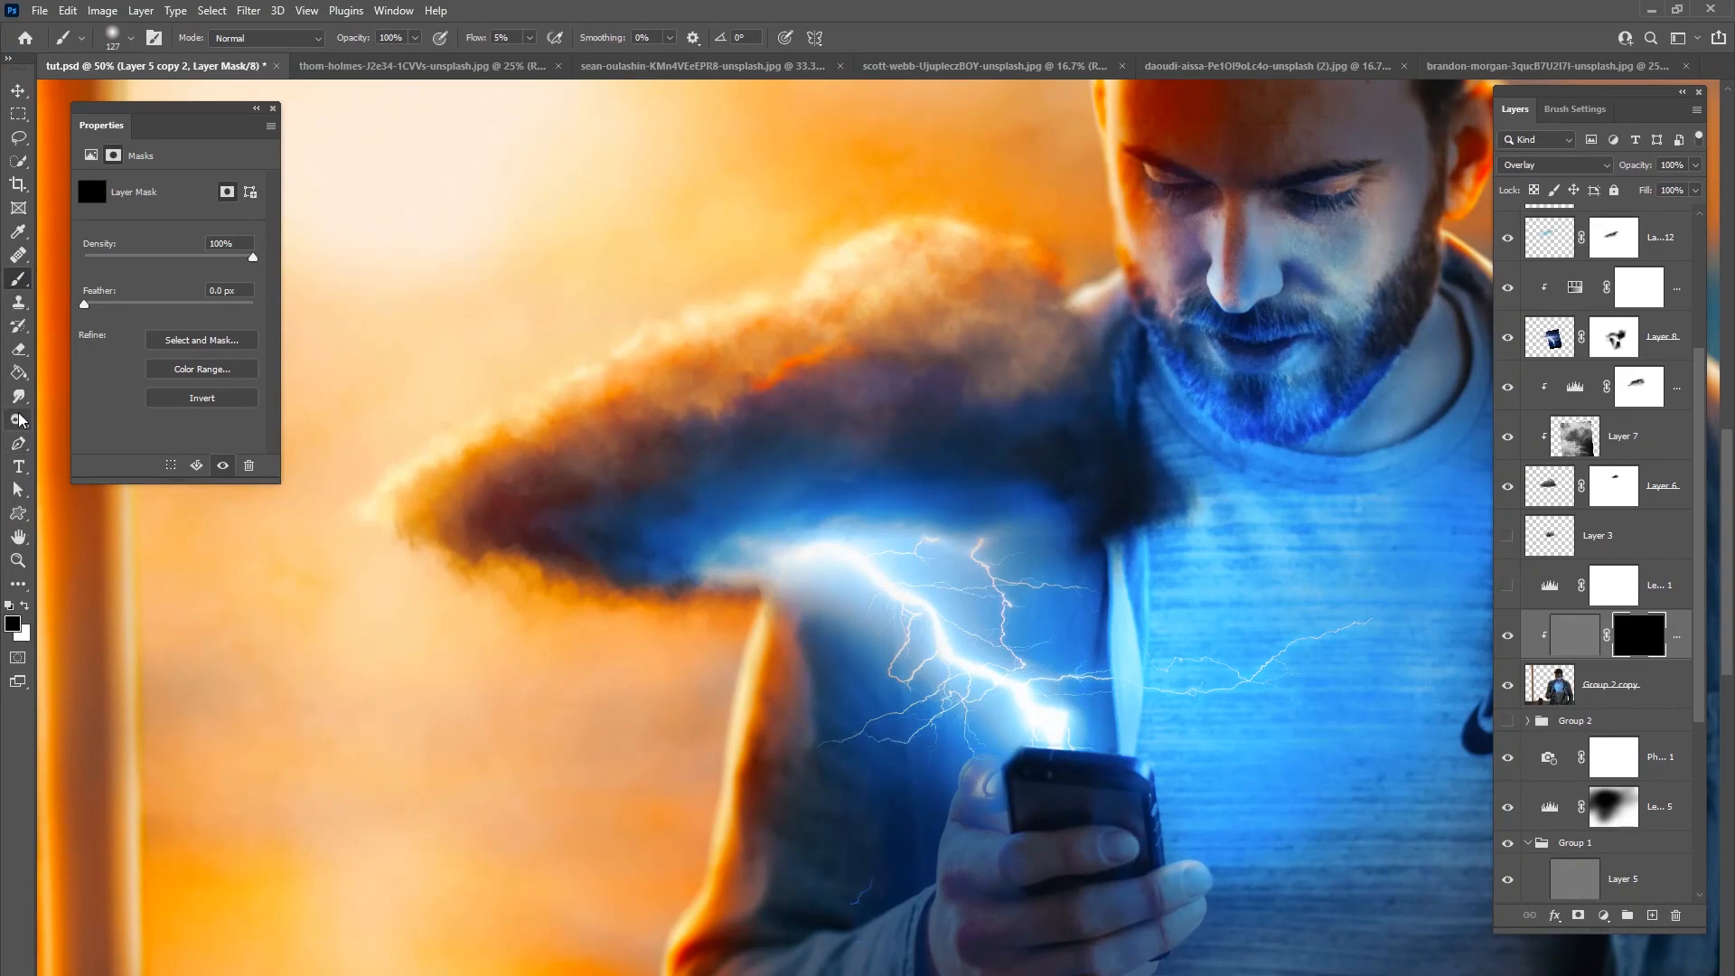
{"action": "left_click", "coordinate": [25, 605]}
{"action": "left_click", "coordinate": [529, 38]}
{"action": "left_click_drag", "start_coordinate": [531, 56], "coordinate": [555, 60]}
Step: Paint white on the mask along the outer edge of the phone-holding arm with a brush about 190 px wide
{"action": "left_click_drag", "start_coordinate": [758, 656], "coordinate": [810, 519]}
{"action": "mouse_move", "coordinate": [792, 594]}
{"action": "left_mouse_down"}
{"action": "mouse_move", "coordinate": [789, 642]}
{"action": "mouse_move", "coordinate": [806, 541]}
{"action": "left_mouse_up"}
{"action": "right_click", "coordinate": [840, 532]}
{"action": "left_click_drag", "start_coordinate": [1002, 586], "coordinate": [1010, 586]}
{"action": "mouse_move", "coordinate": [818, 557]}
{"action": "left_mouse_down"}
{"action": "mouse_move", "coordinate": [781, 694]}
{"action": "mouse_move", "coordinate": [804, 634]}
{"action": "left_mouse_up"}
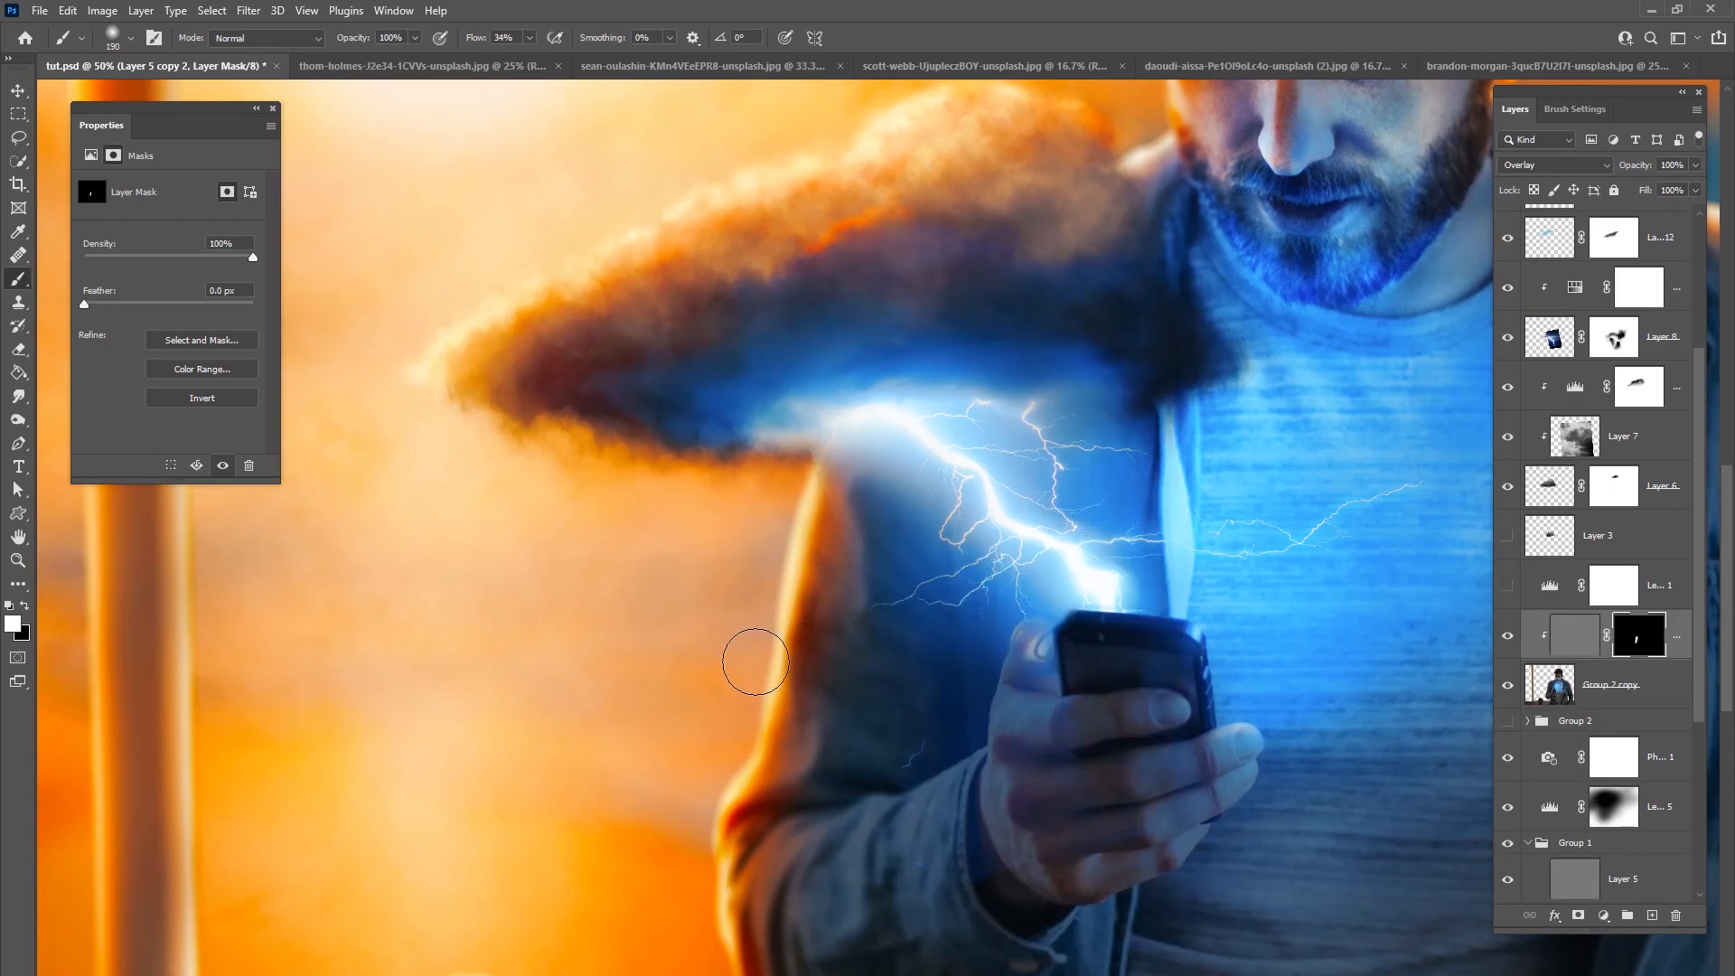
Step: Enlarge the brush to about 401 px and paint white on the mask over the blurred background around the man
{"action": "key", "text": "ctrl+minus"}
{"action": "key", "text": "ctrl+minus"}
{"action": "right_click", "coordinate": [1049, 628]}
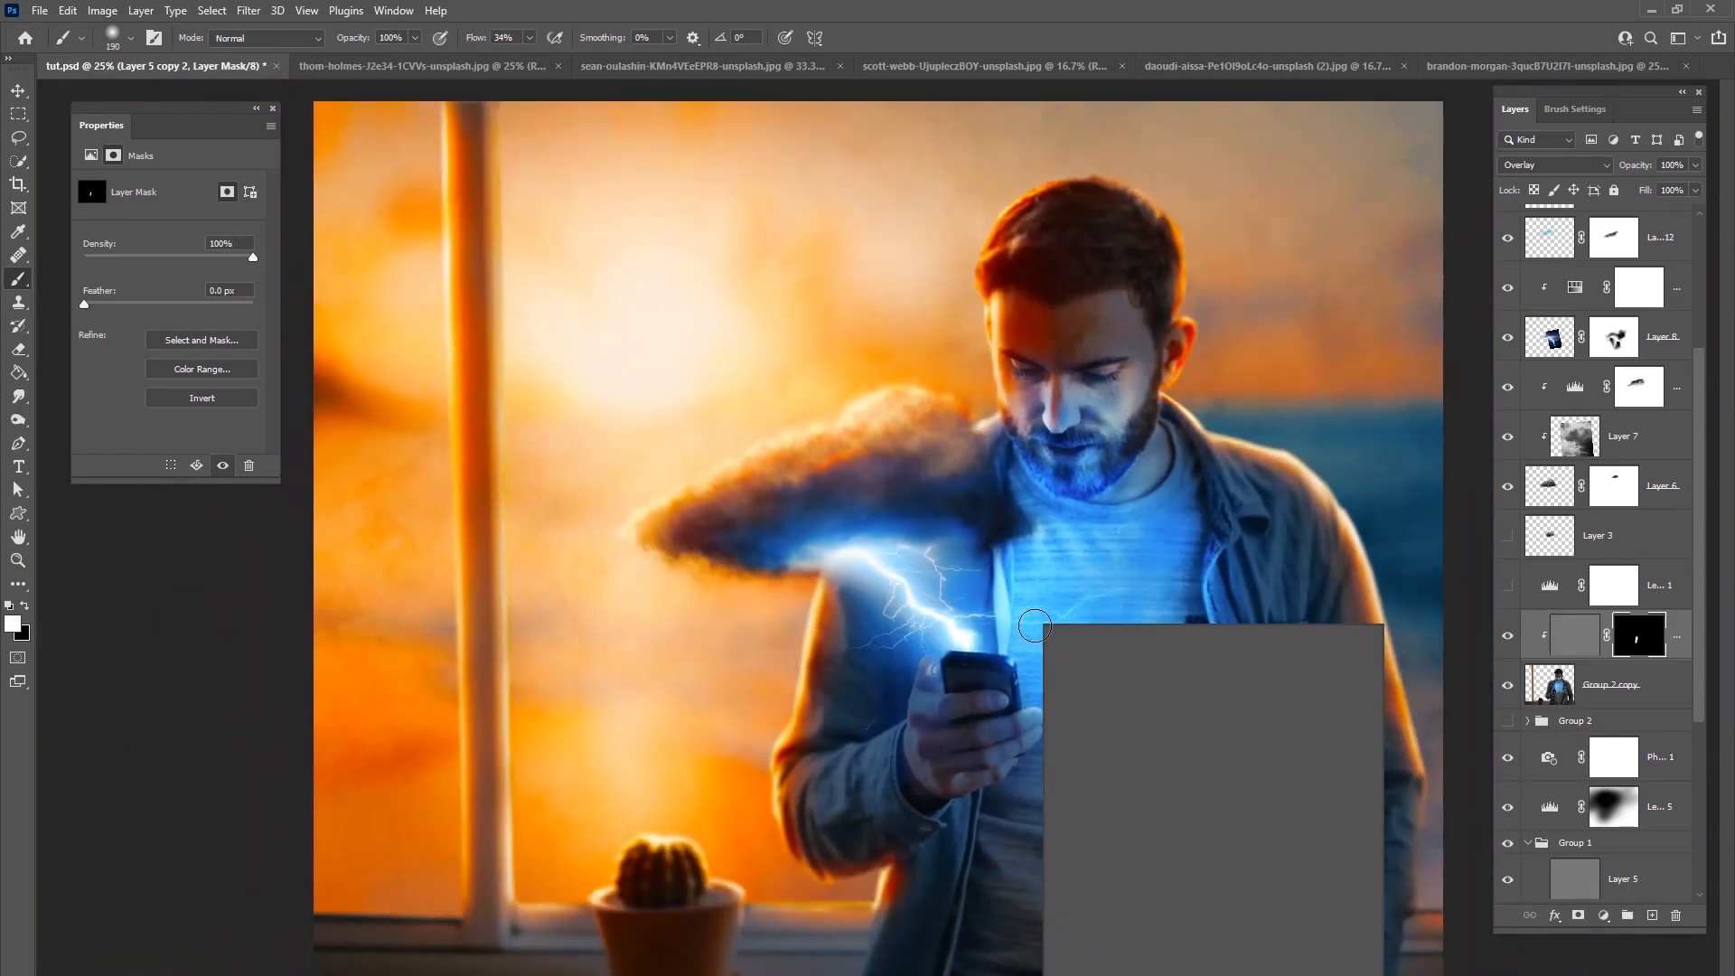
{"action": "left_click", "coordinate": [830, 699]}
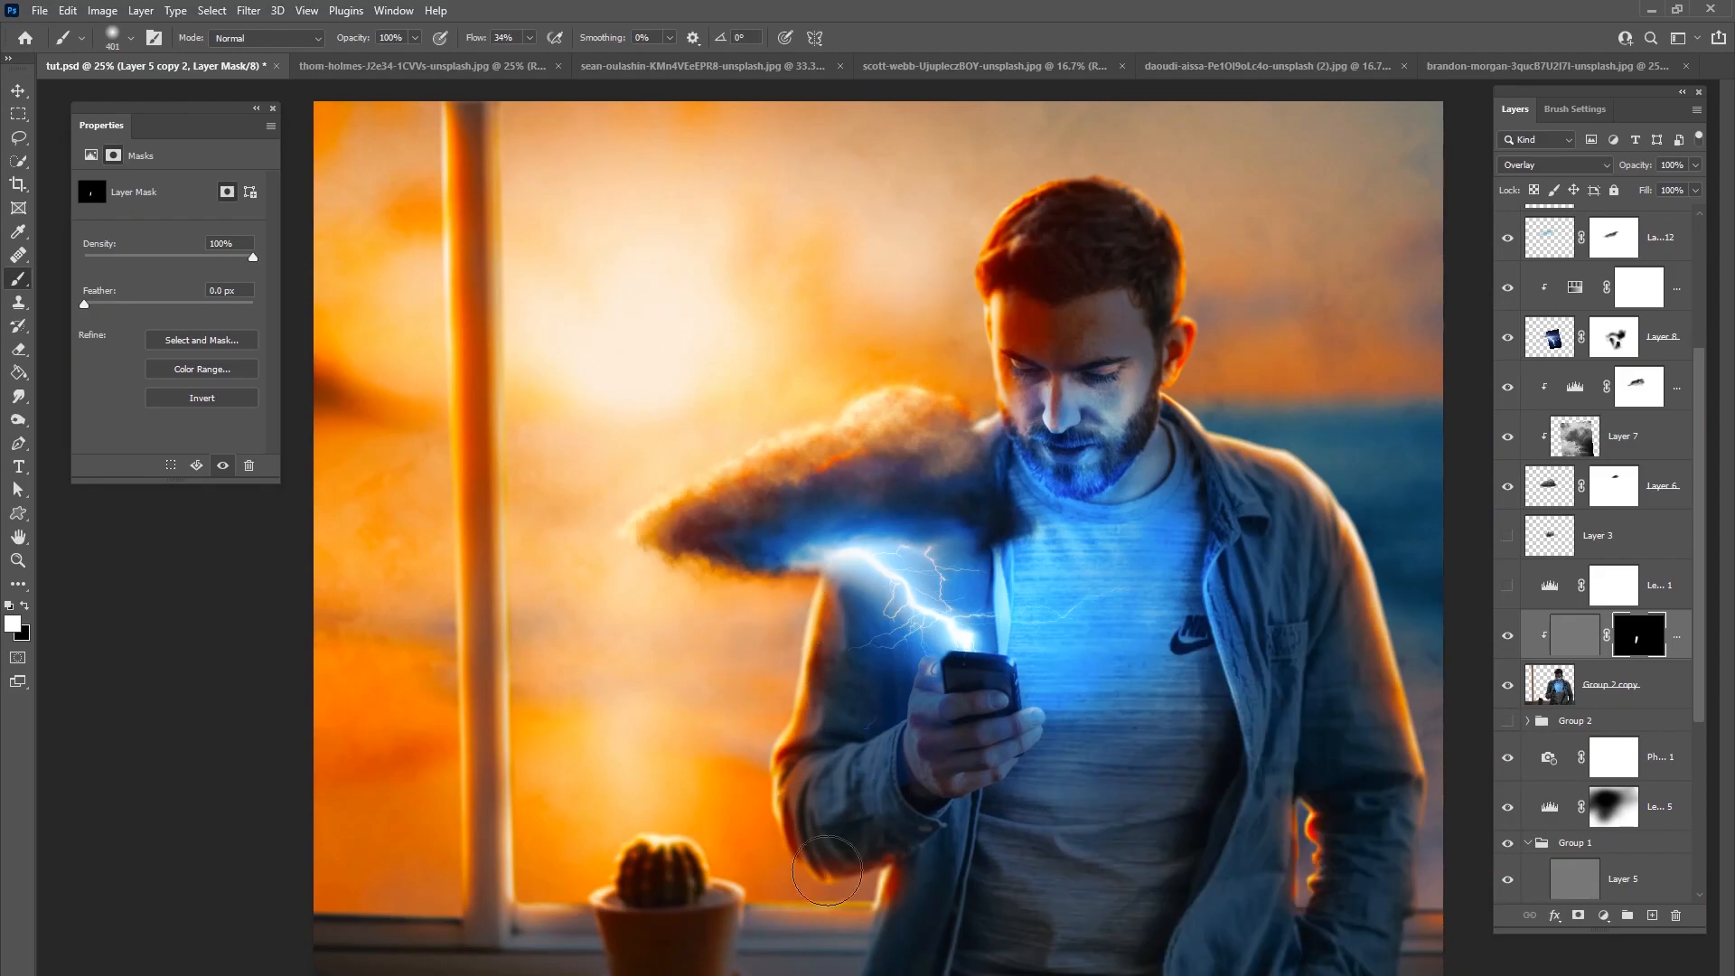
{"action": "mouse_move", "coordinate": [527, 735]}
{"action": "left_mouse_down"}
{"action": "mouse_move", "coordinate": [495, 317]}
{"action": "mouse_move", "coordinate": [530, 291]}
{"action": "left_mouse_up"}
{"action": "mouse_move", "coordinate": [1381, 682]}
{"action": "left_mouse_down"}
{"action": "mouse_move", "coordinate": [1419, 836]}
{"action": "mouse_move", "coordinate": [1405, 886]}
{"action": "left_mouse_up"}
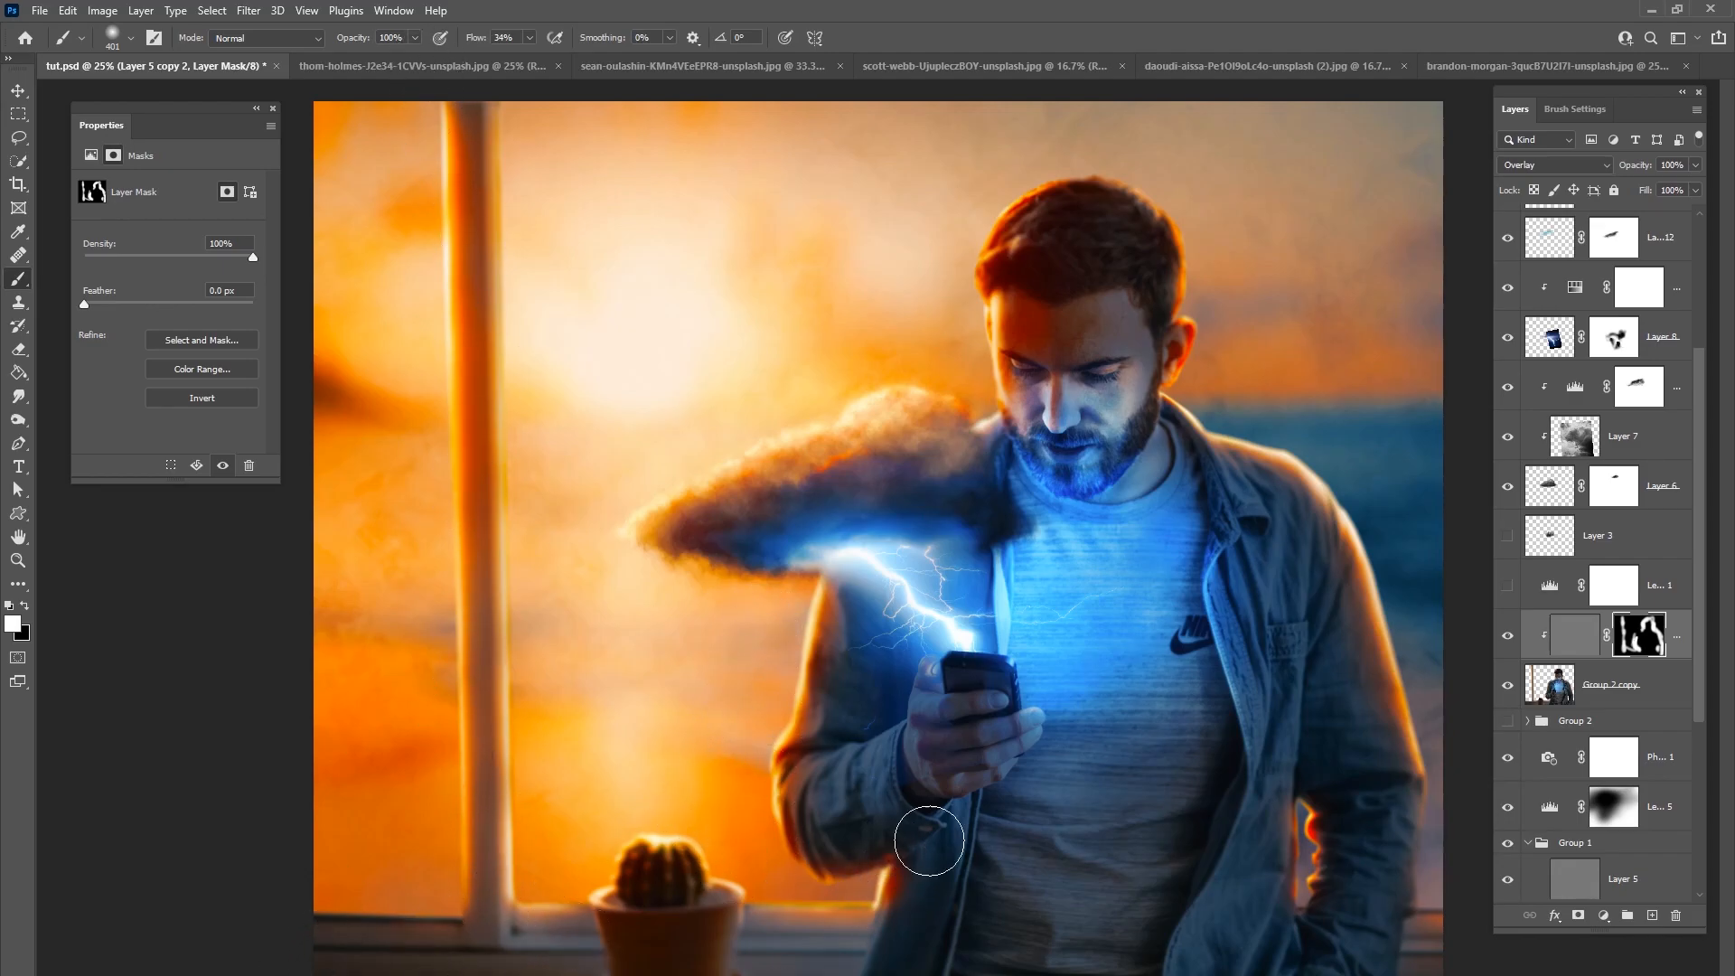
Step: Examine the sleeve, phone, lightning, face and hair up close, and check the whole composite
{"action": "scroll", "coordinate": [929, 832], "scroll_direction": "up", "scroll_amount": 1}
{"action": "scroll", "coordinate": [895, 533], "scroll_direction": "up", "scroll_amount": 2}
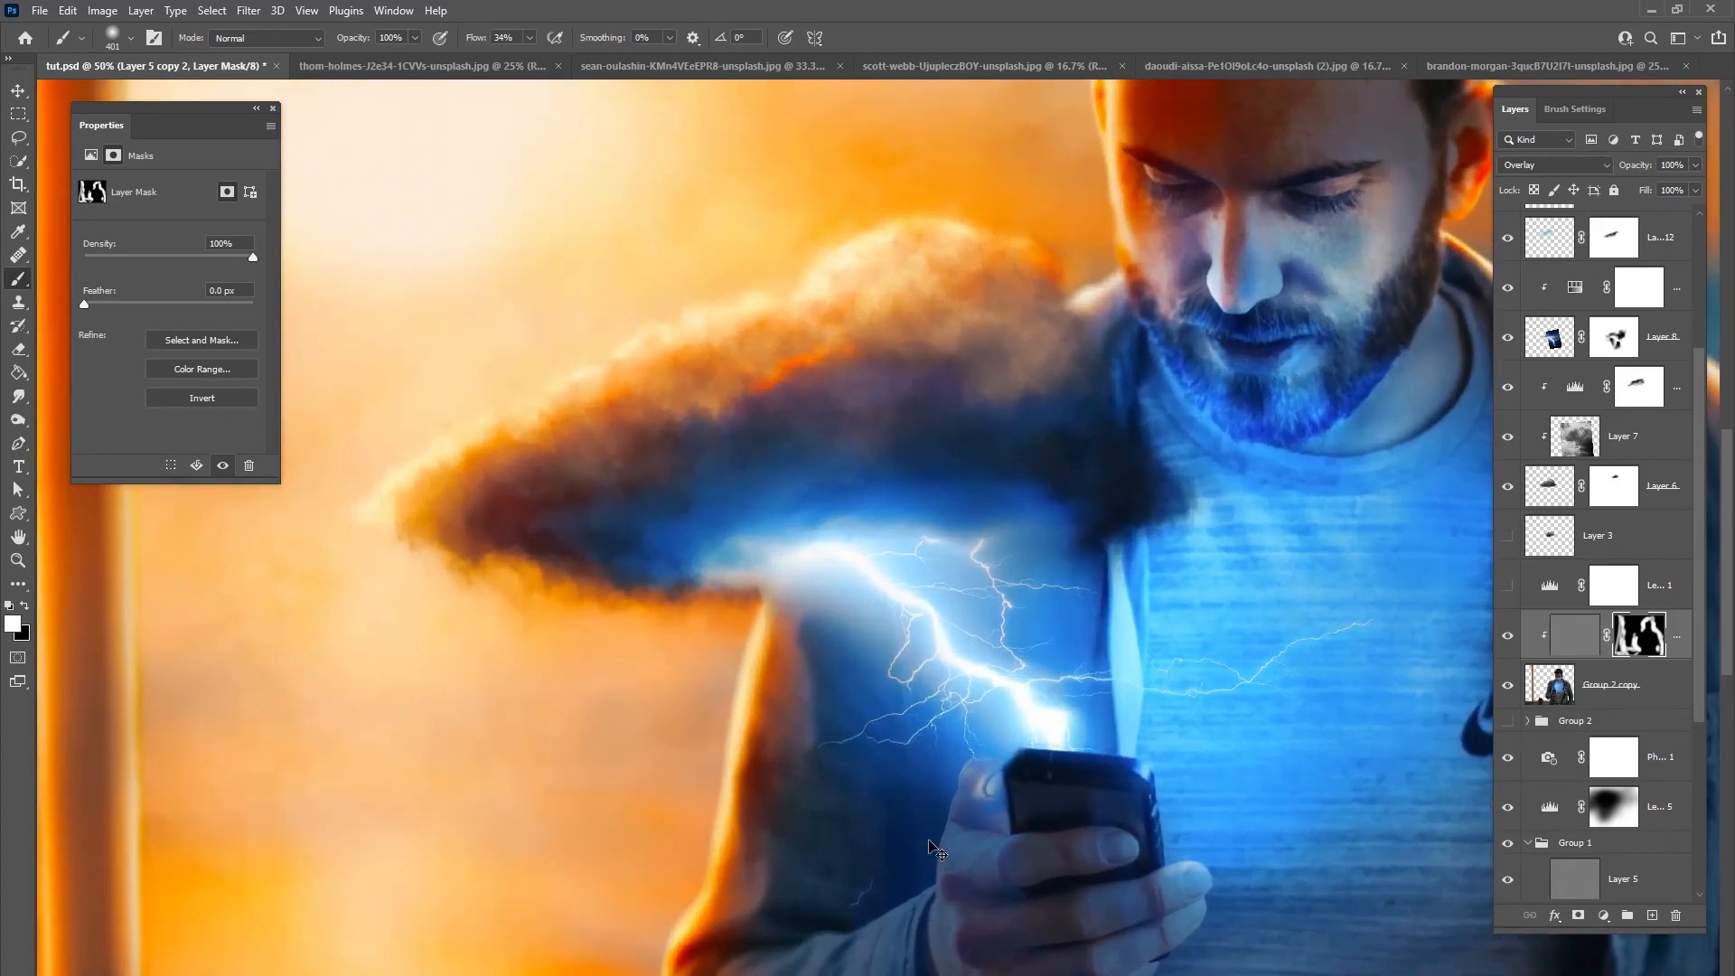
{"action": "scroll", "coordinate": [937, 484], "scroll_direction": "up", "scroll_amount": 1}
{"action": "scroll", "coordinate": [871, 774], "scroll_direction": "down", "scroll_amount": 5}
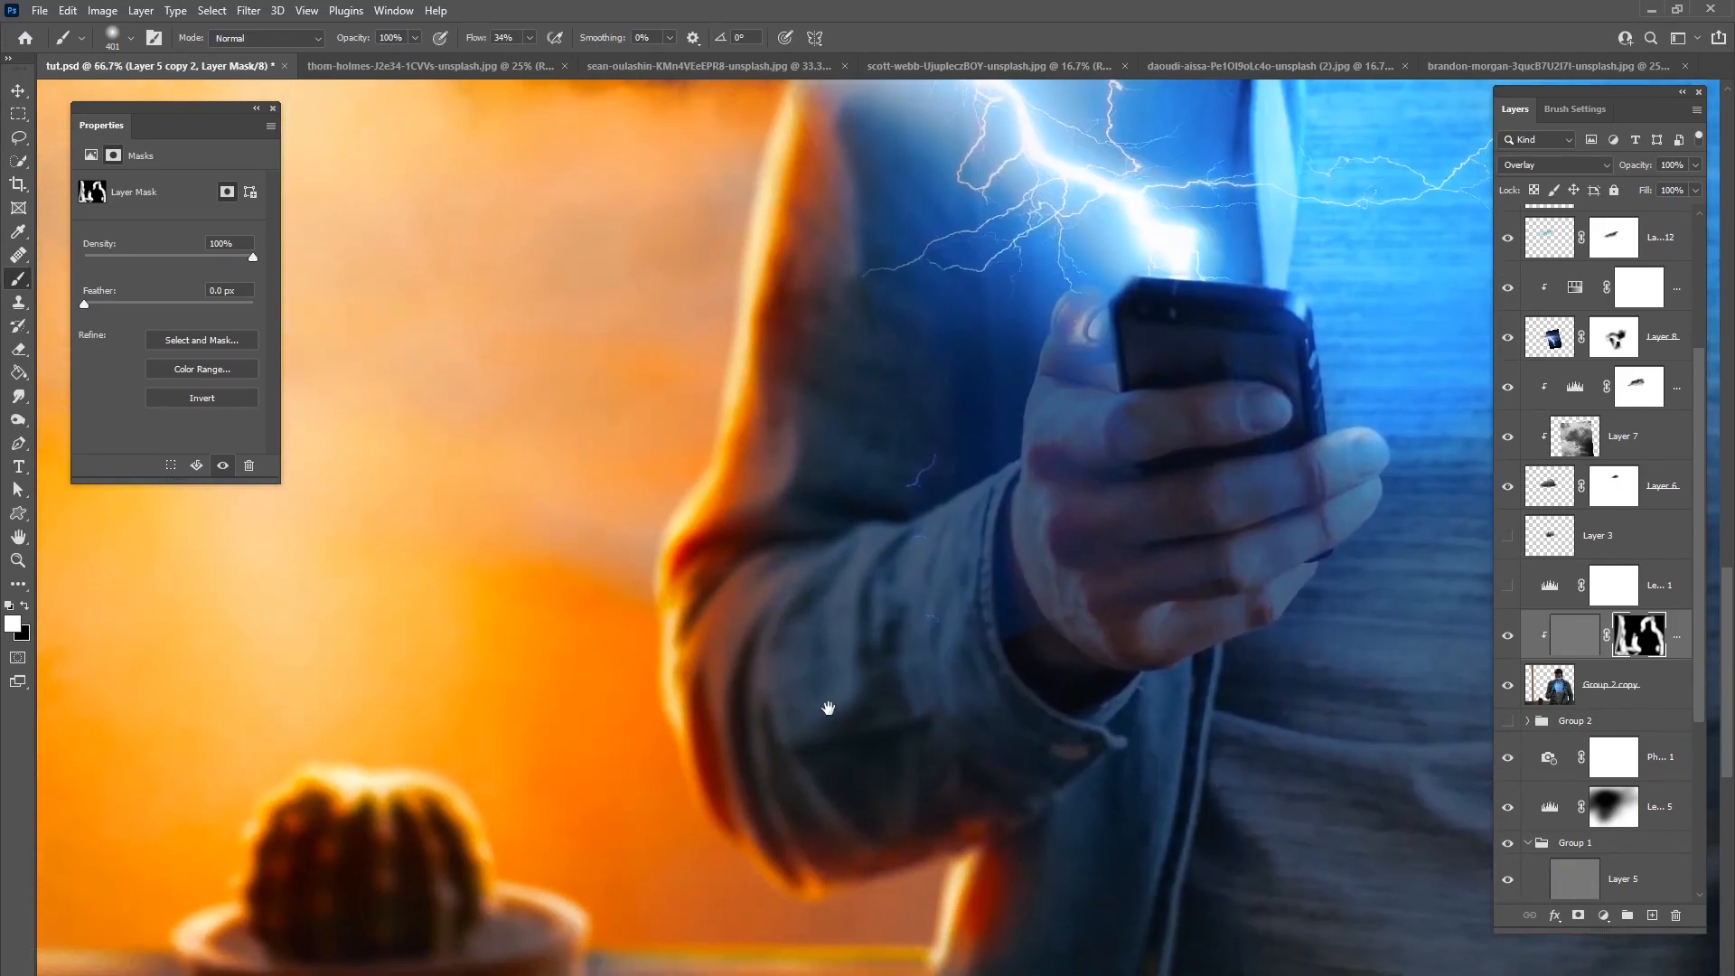
{"action": "left_click_drag", "start_coordinate": [898, 711], "coordinate": [554, 931]}
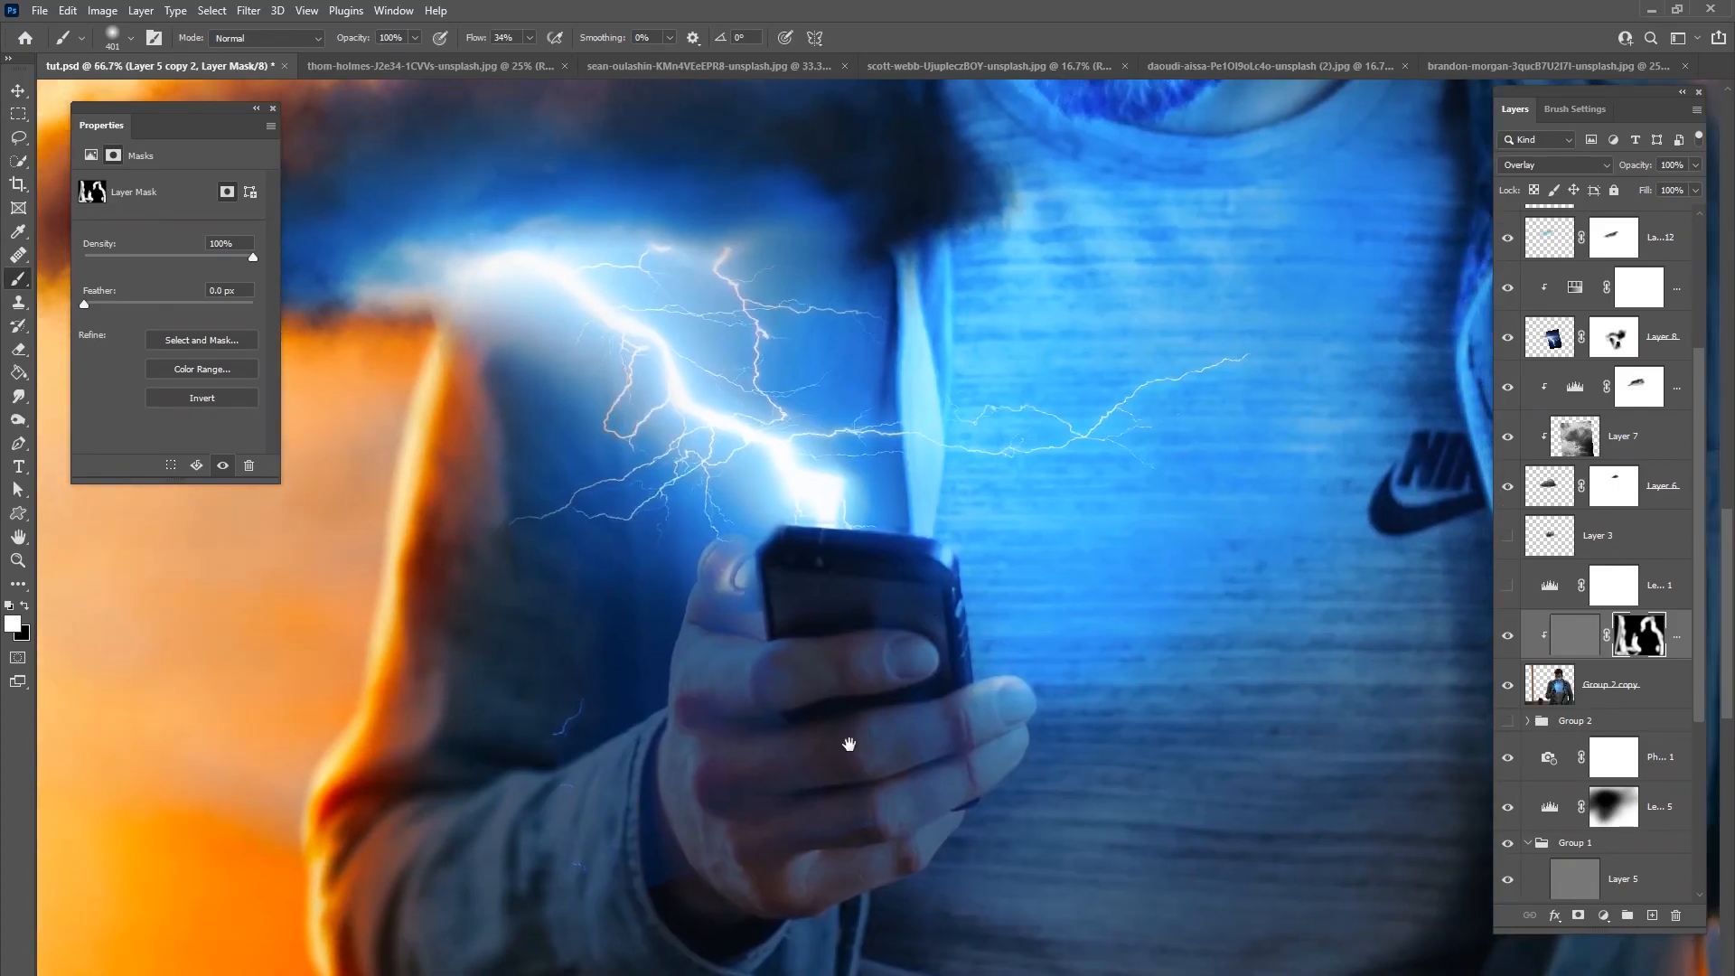
{"action": "left_click_drag", "start_coordinate": [899, 678], "coordinate": [708, 936]}
{"action": "left_click_drag", "start_coordinate": [917, 547], "coordinate": [713, 817]}
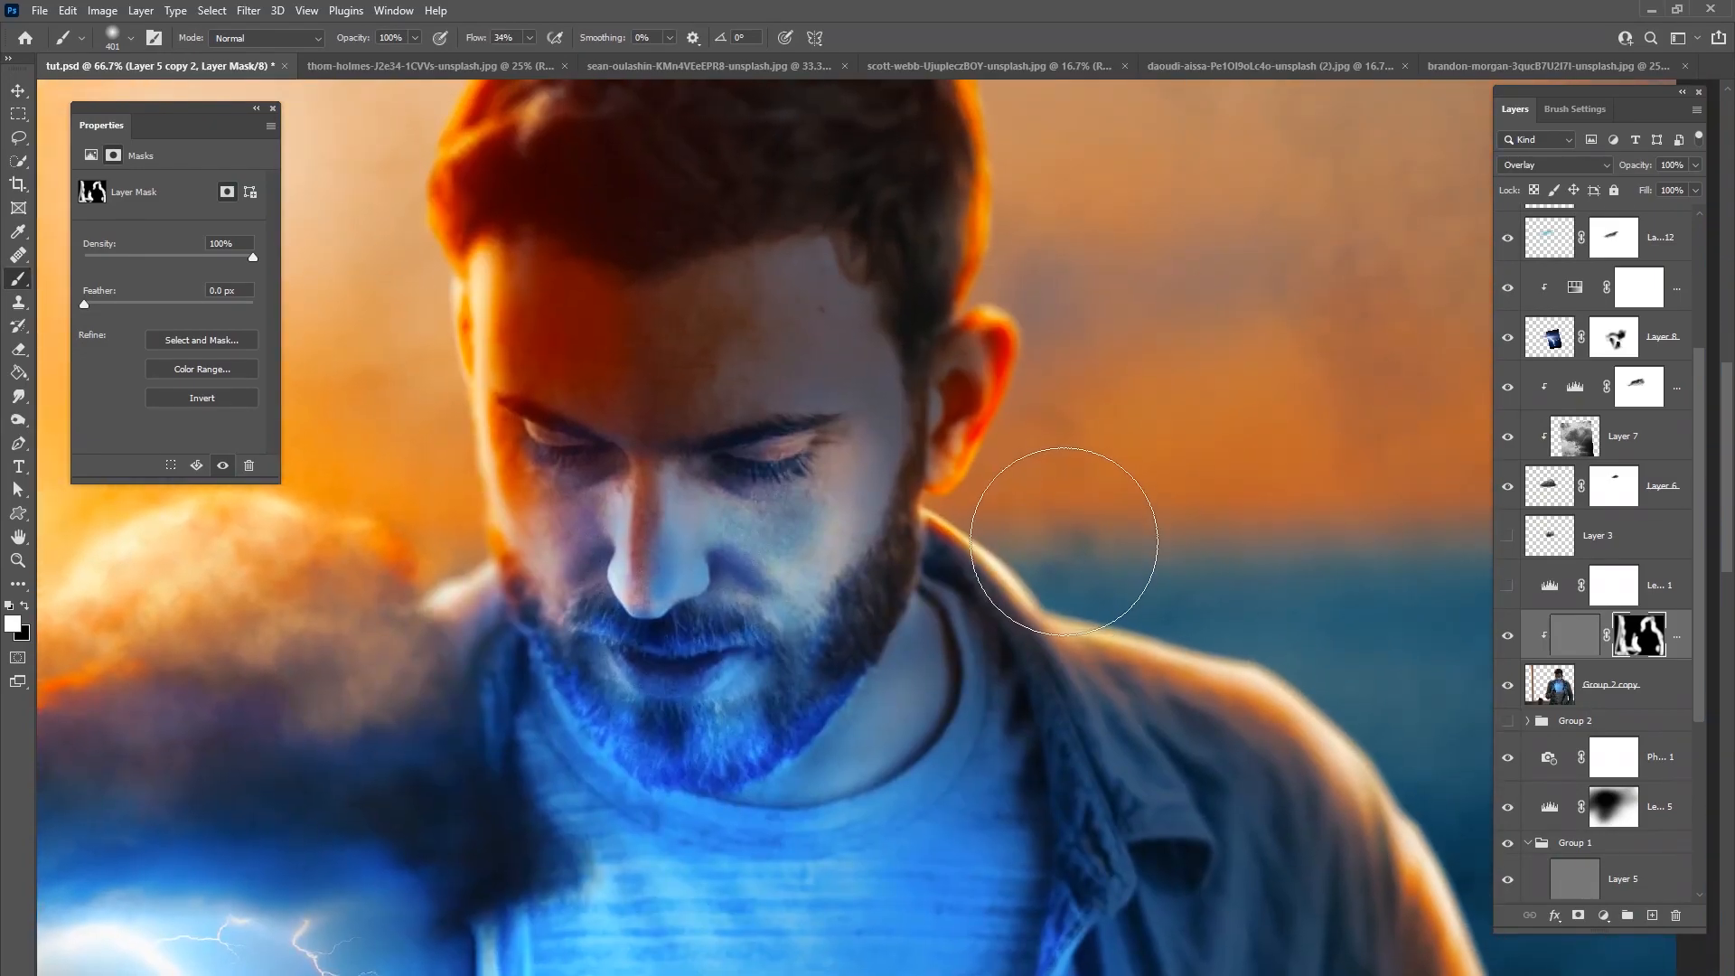
{"action": "left_click_drag", "start_coordinate": [1072, 331], "coordinate": [999, 620]}
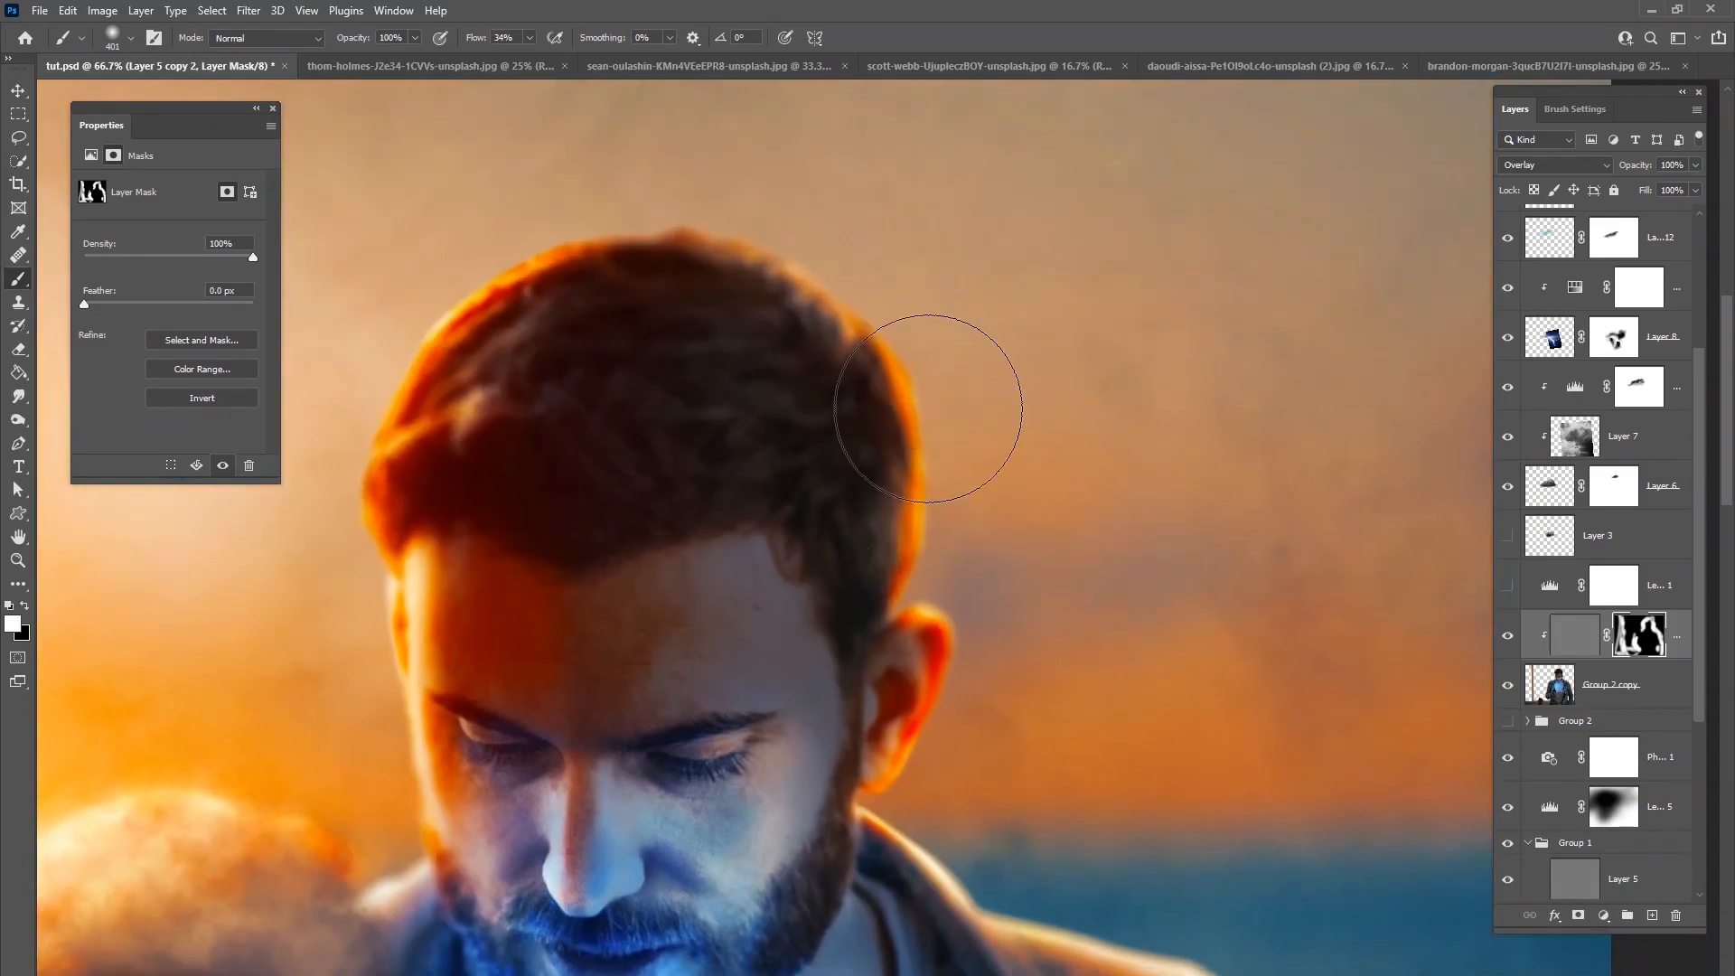
{"action": "scroll", "coordinate": [891, 457], "scroll_direction": "down", "scroll_amount": 3}
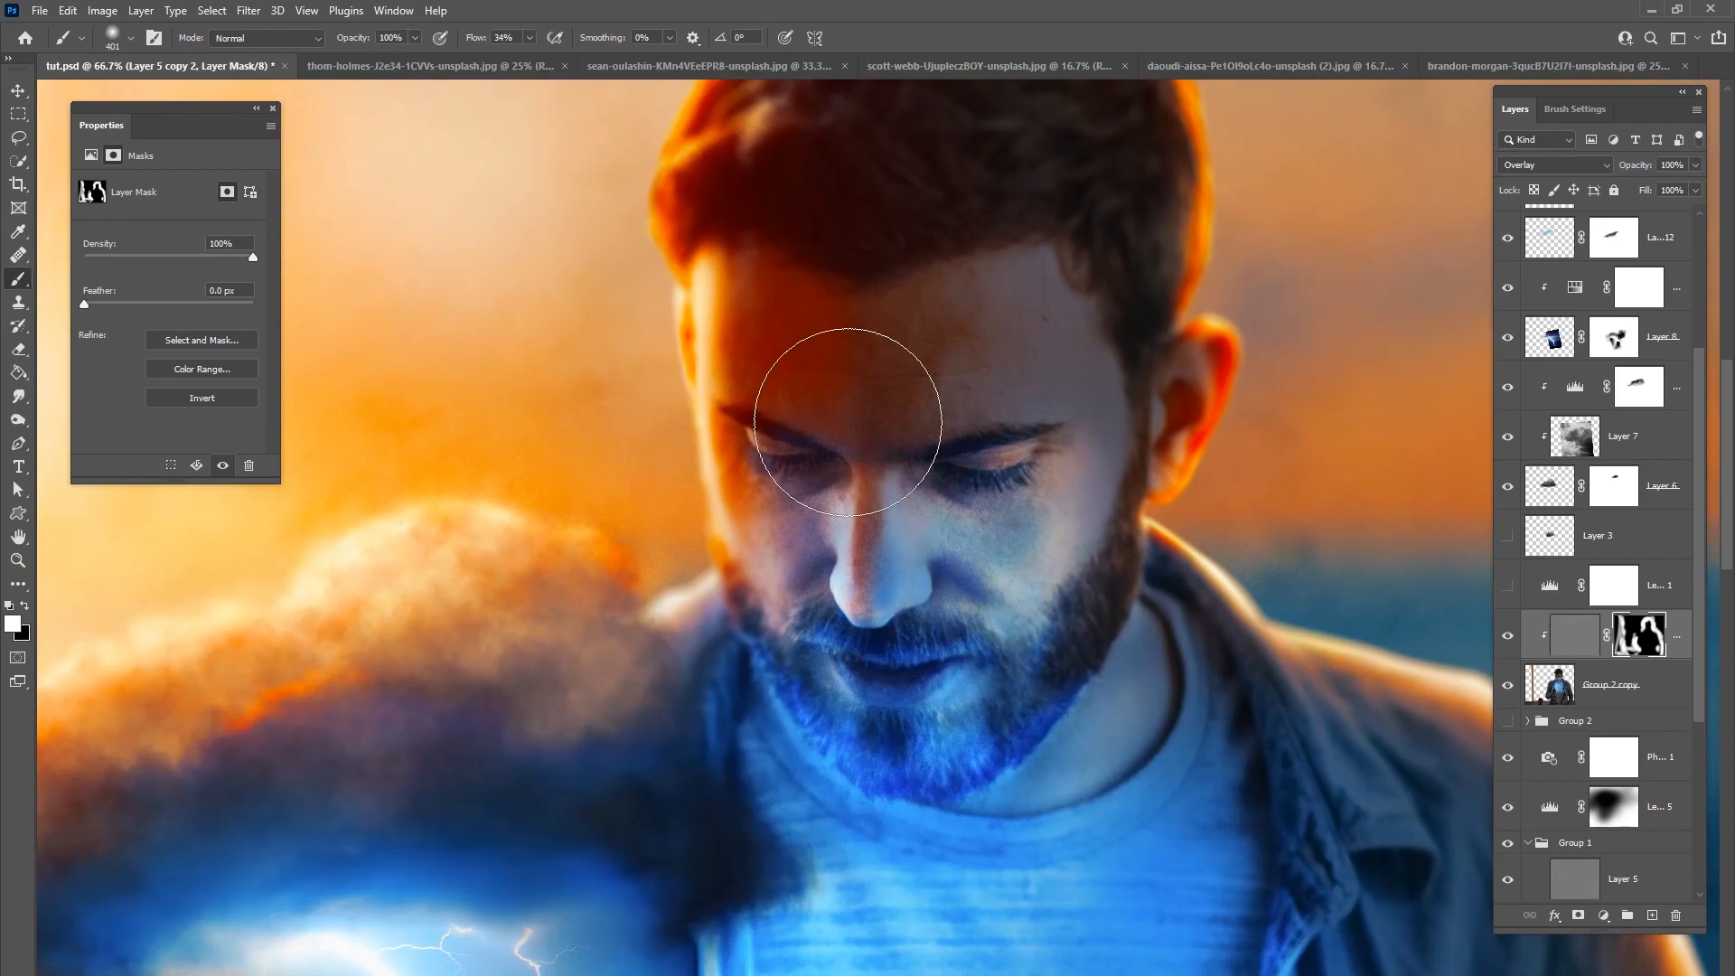
{"action": "scroll", "coordinate": [849, 430], "scroll_direction": "down", "scroll_amount": 2}
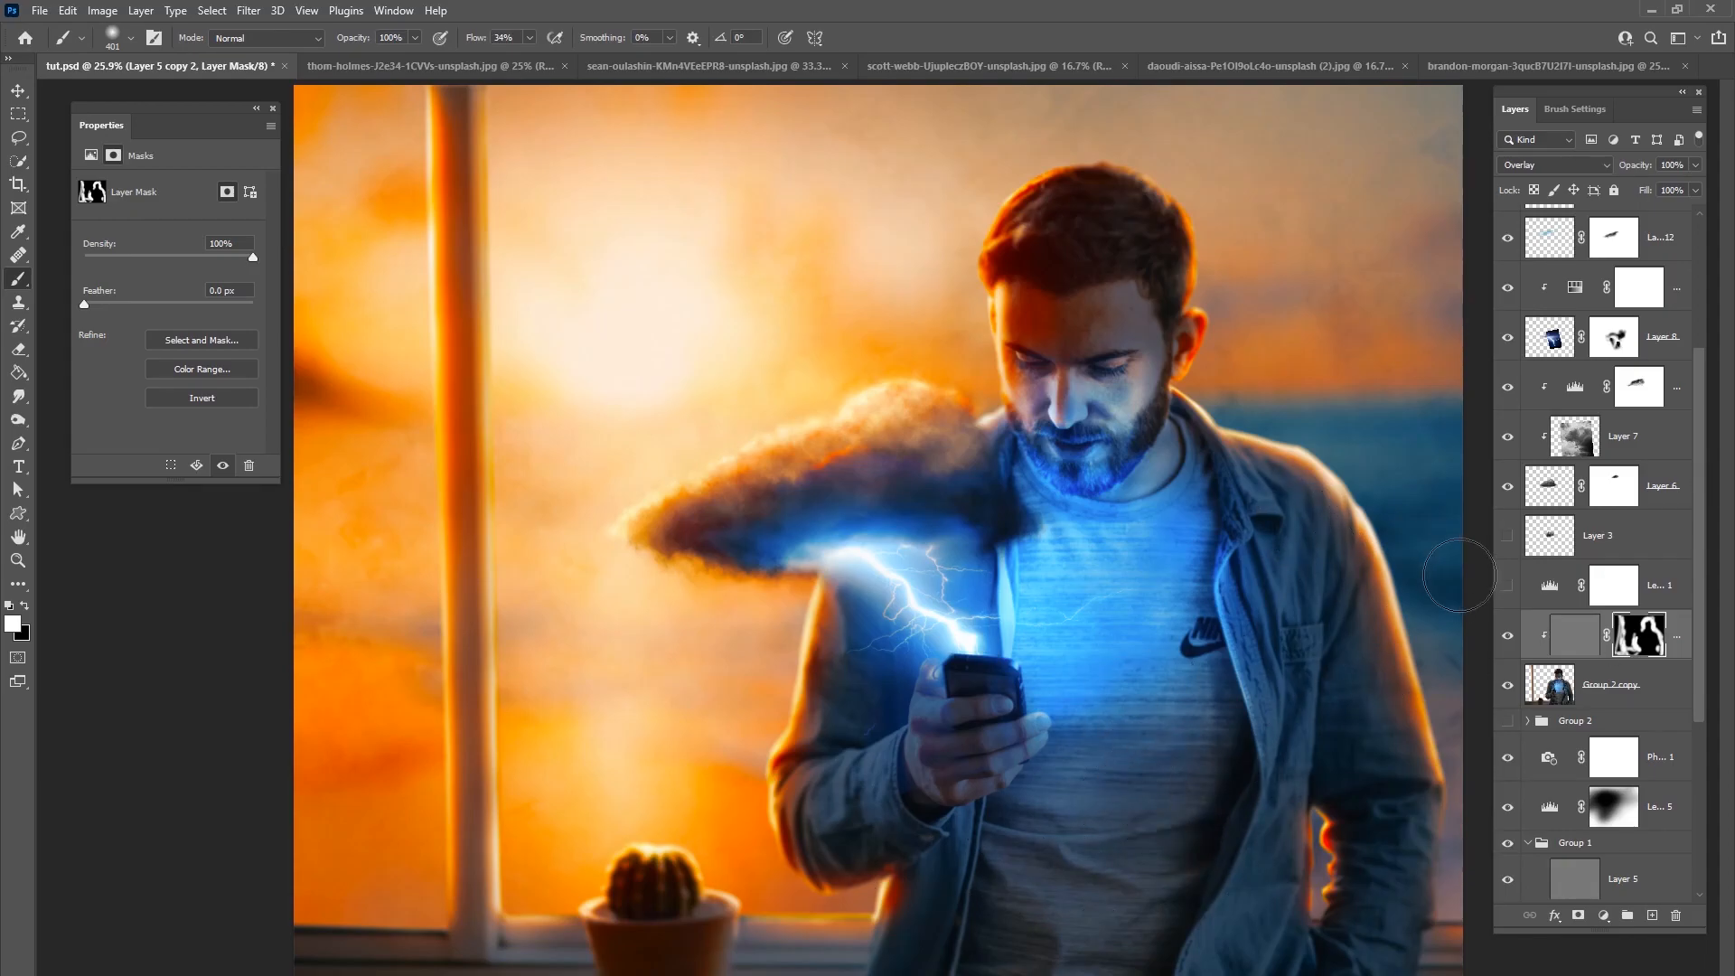
Step: Paint black on Layer 8's mask over the jacket sleeve near the phone to hide stray lightning specks
{"action": "left_click", "coordinate": [1615, 337]}
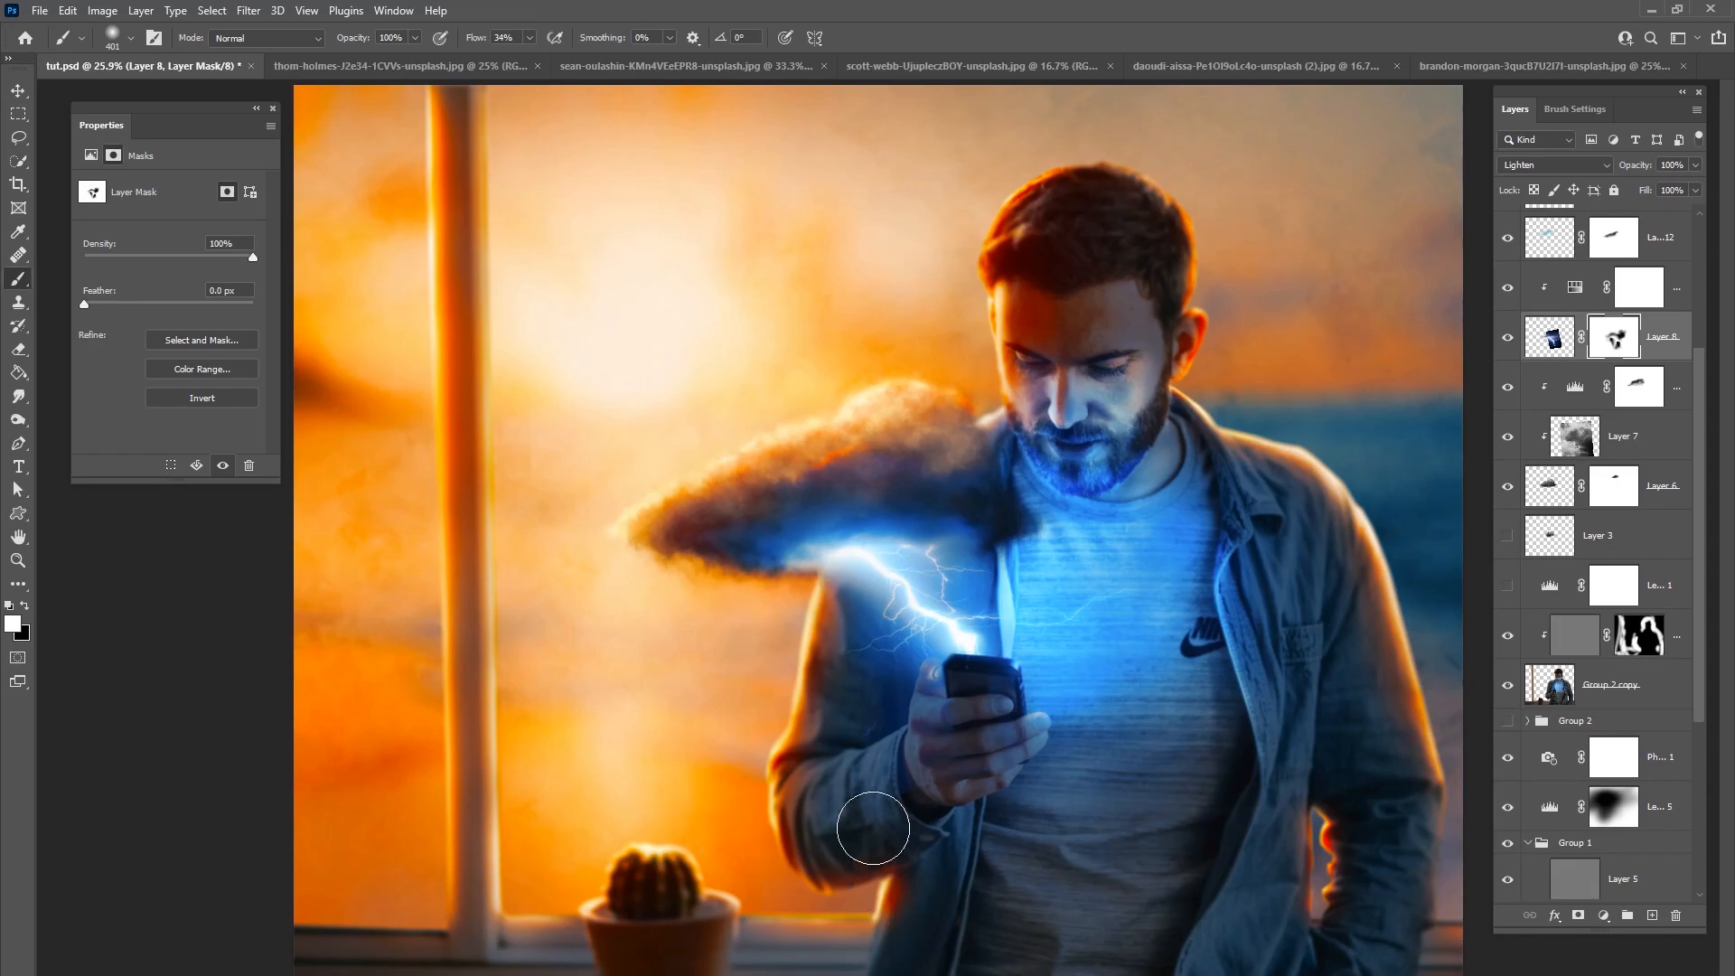
{"action": "key", "text": "x"}
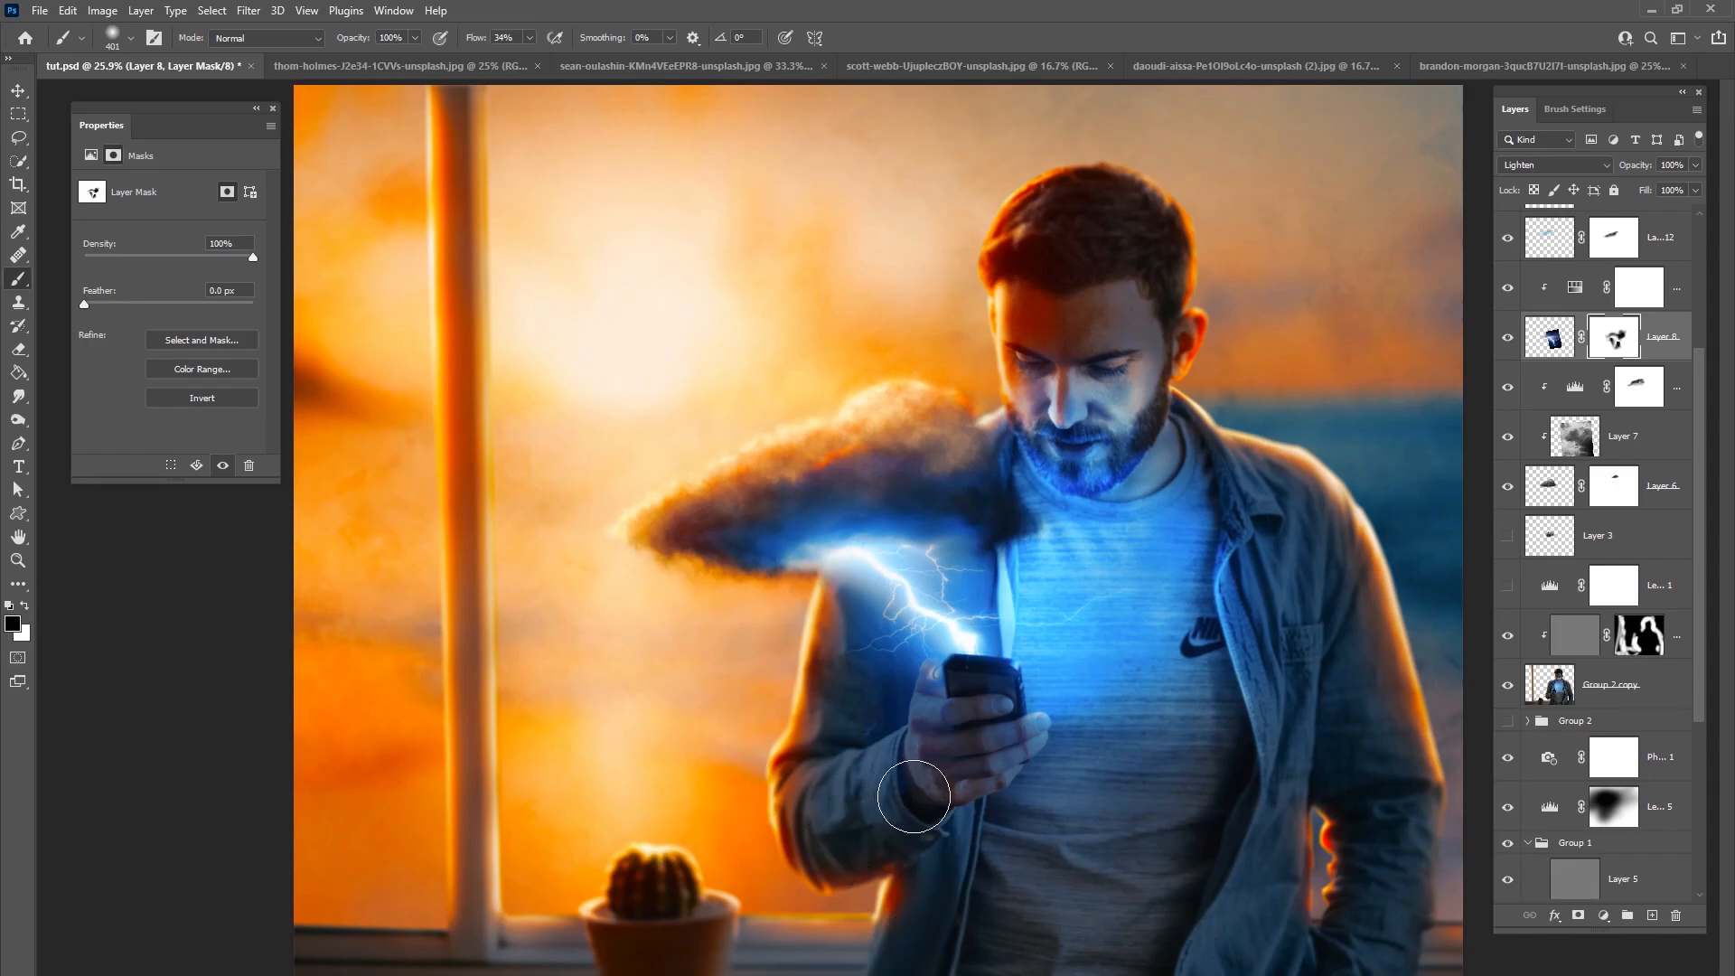
{"action": "left_click_drag", "start_coordinate": [841, 718], "coordinate": [831, 645]}
{"action": "key", "text": "ctrl+minus"}
{"action": "key", "text": "ctrl+minus"}
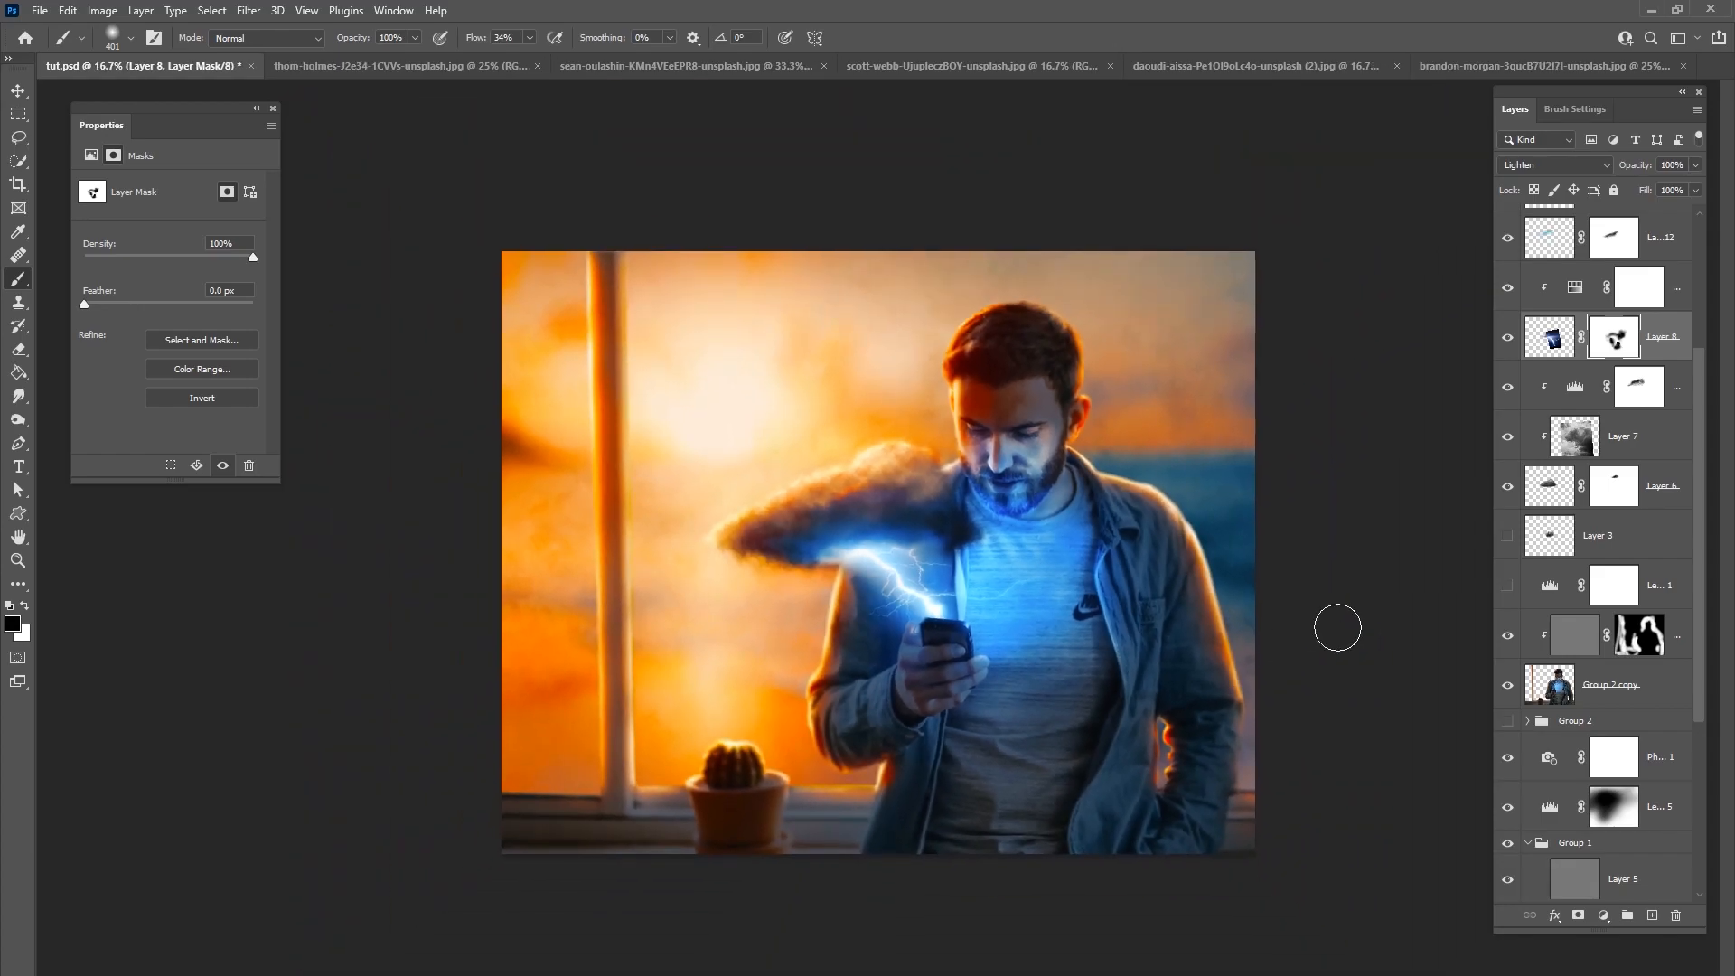
{"action": "left_click", "coordinate": [1703, 264]}
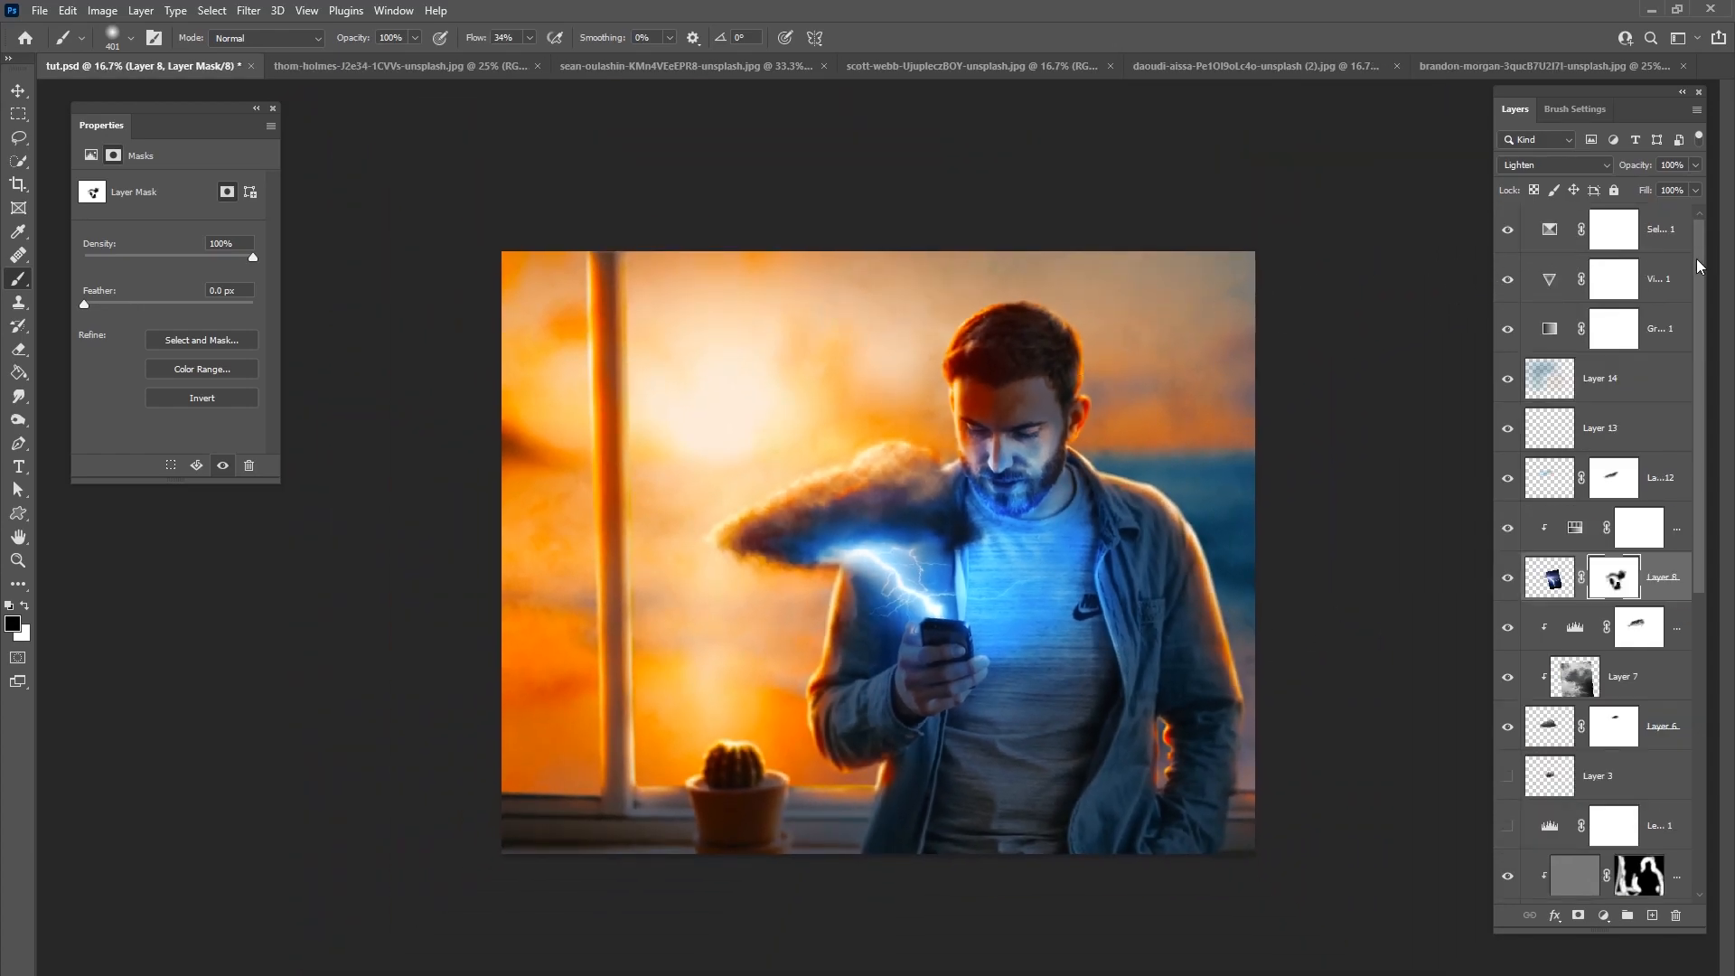